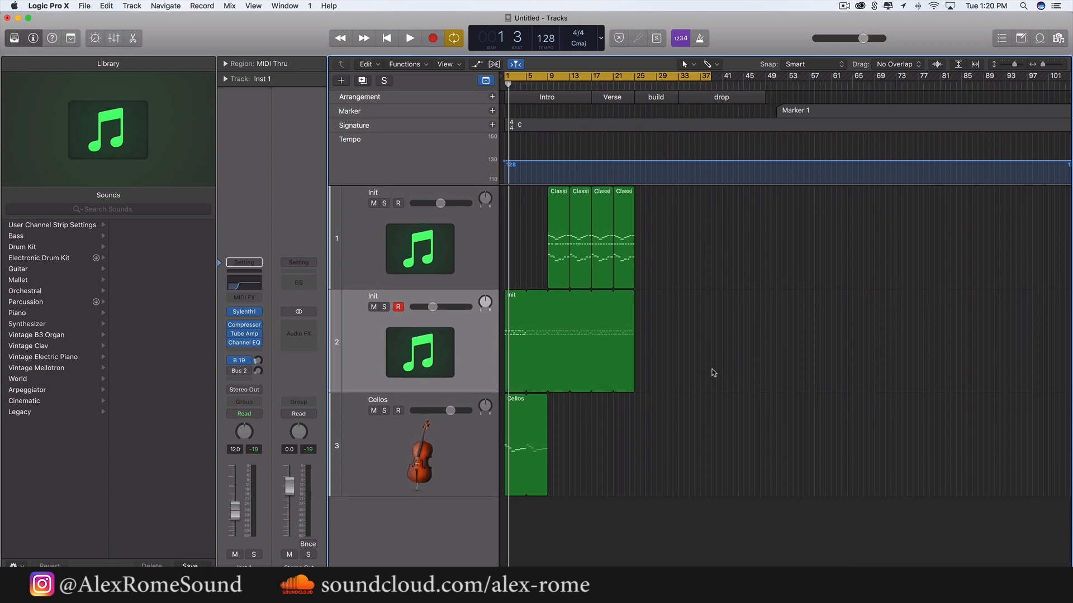
{"action": "key", "text": "super+Right"}
{"action": "scroll", "coordinate": [894, 412], "scroll_direction": "left", "scroll_amount": 1}
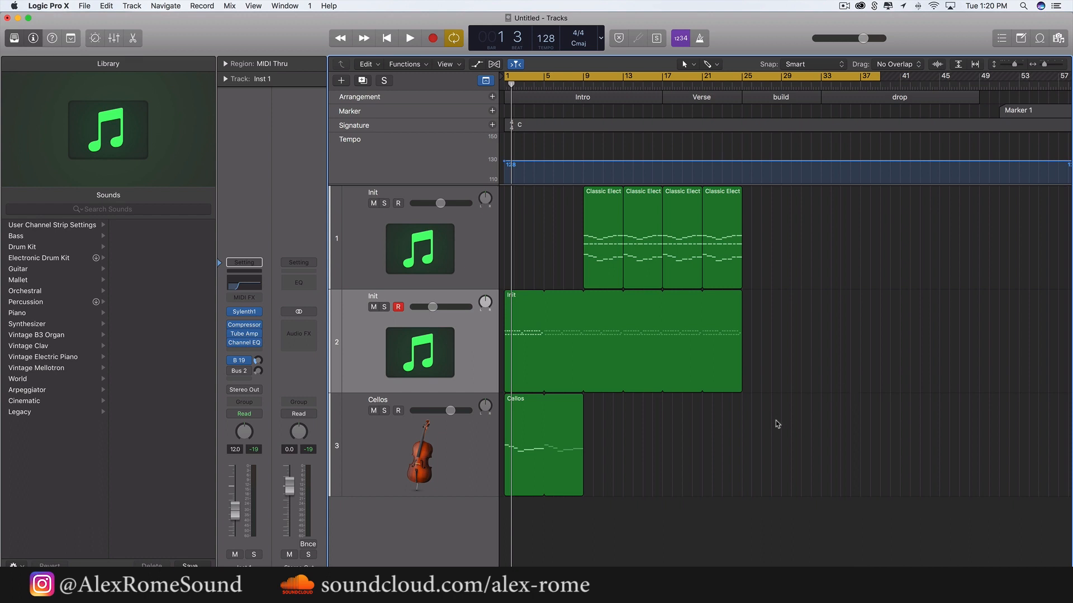
{"action": "left_click_drag", "start_coordinate": [857, 457], "coordinate": [410, 259]}
{"action": "left_click", "coordinate": [924, 441]}
{"action": "key", "text": "super+Left"}
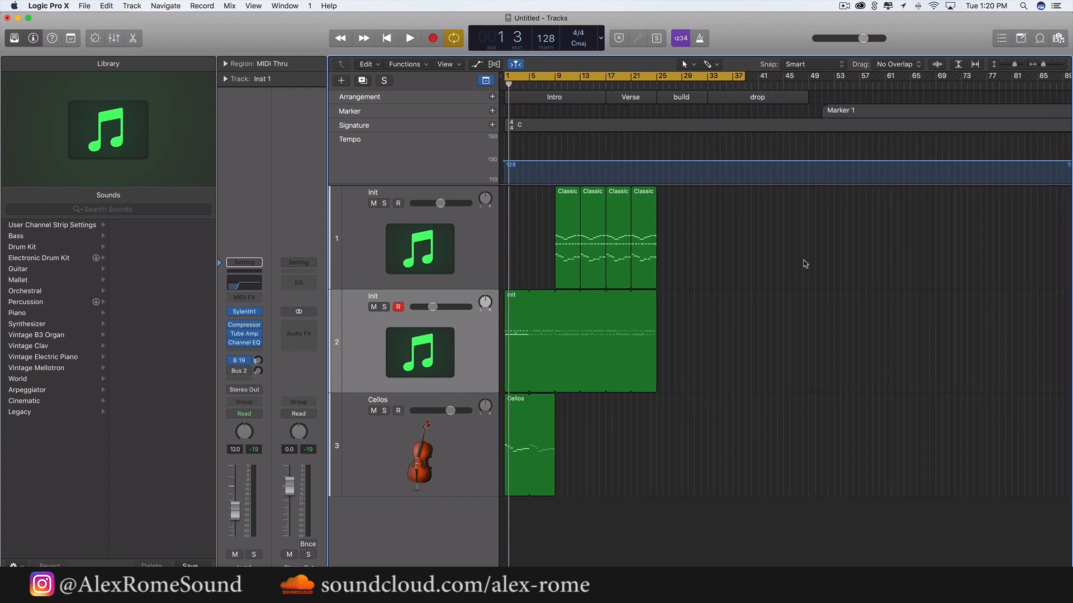
{"action": "left_click", "coordinate": [652, 269]}
{"action": "left_click", "coordinate": [682, 269]}
{"action": "key", "text": "super+Right"}
{"action": "key", "text": "super+Right"}
{"action": "left_click_drag", "start_coordinate": [950, 271], "coordinate": [953, 240]}
{"action": "left_click", "coordinate": [565, 245]}
{"action": "left_click", "coordinate": [953, 240]}
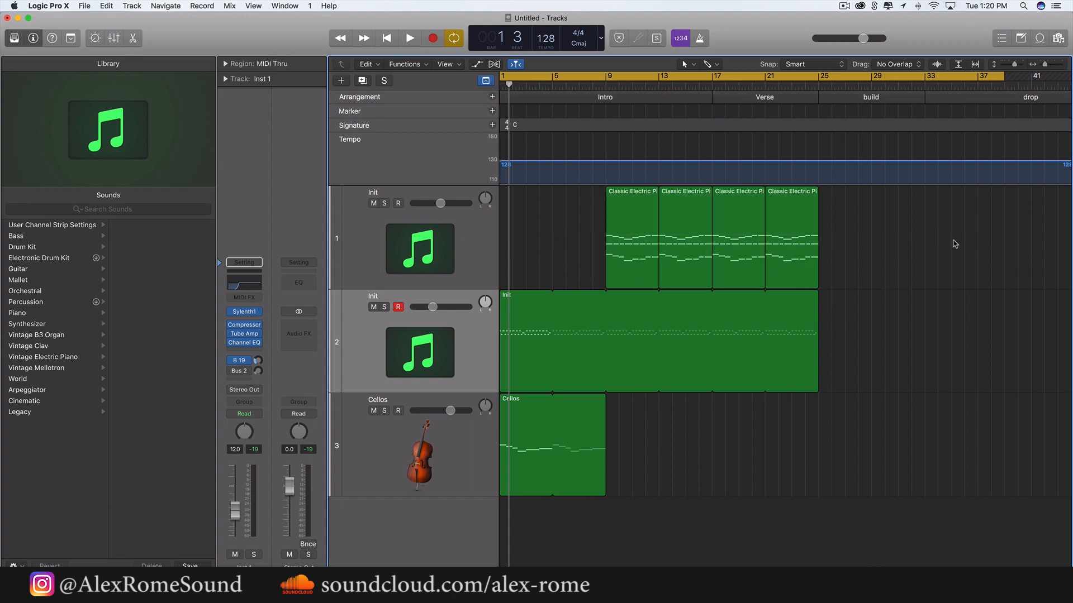
{"action": "scroll", "coordinate": [953, 241], "scroll_direction": "up", "scroll_amount": 1}
{"action": "scroll", "coordinate": [953, 244], "scroll_direction": "right", "scroll_amount": 4}
{"action": "scroll", "coordinate": [953, 243], "scroll_direction": "left", "scroll_amount": 4}
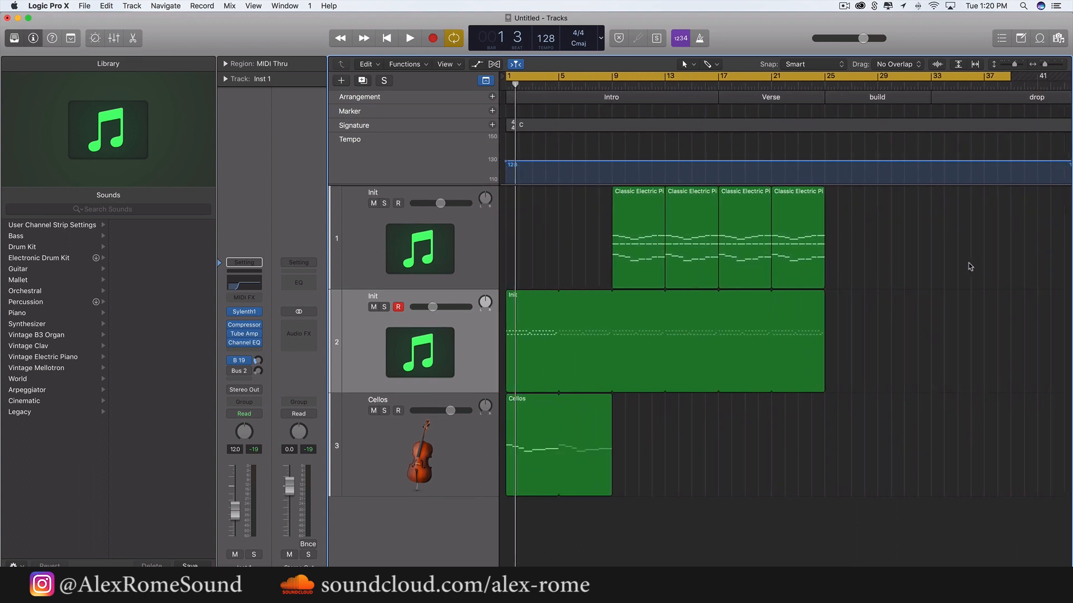
{"action": "left_click_drag", "start_coordinate": [984, 242], "coordinate": [552, 241]}
{"action": "left_click", "coordinate": [1031, 273]}
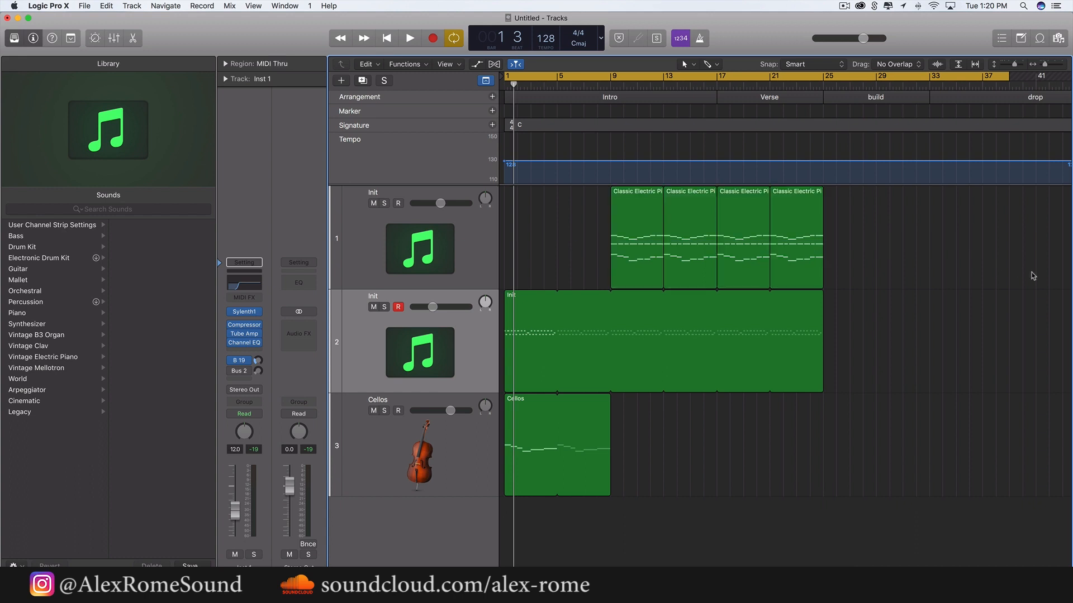
{"action": "key", "text": "super+Left"}
{"action": "key", "text": "super+Left"}
{"action": "key", "text": "super+Left"}
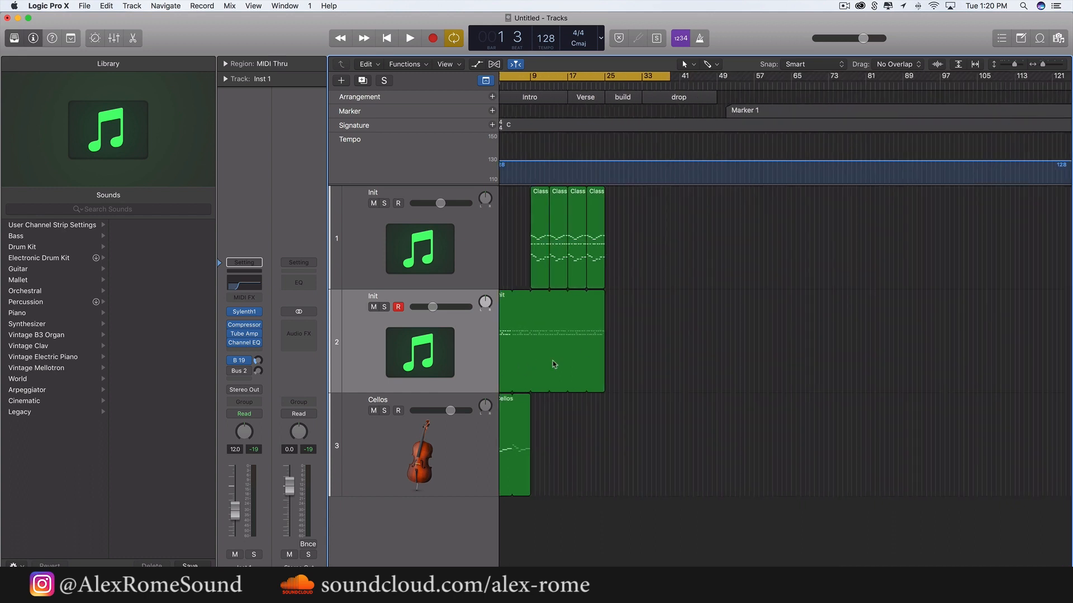
Extend the cycle range to the end of the drop section at bar 49
{"action": "scroll", "coordinate": [562, 364], "scroll_direction": "right", "scroll_amount": 1}
{"action": "key", "text": "super+Right"}
{"action": "key", "text": "super+Right"}
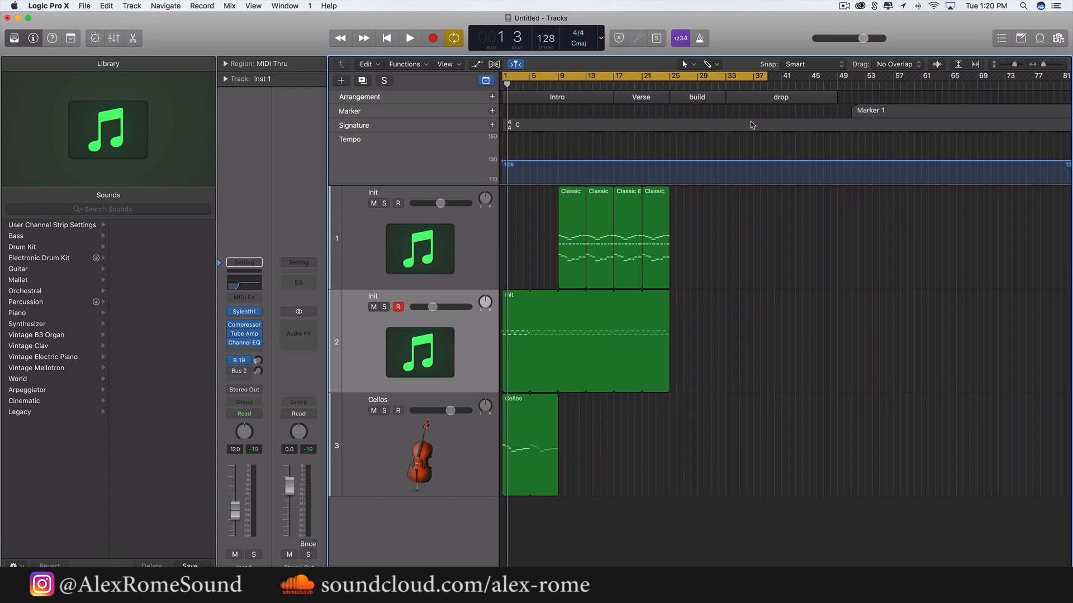
{"action": "left_click_drag", "start_coordinate": [769, 76], "coordinate": [836, 79]}
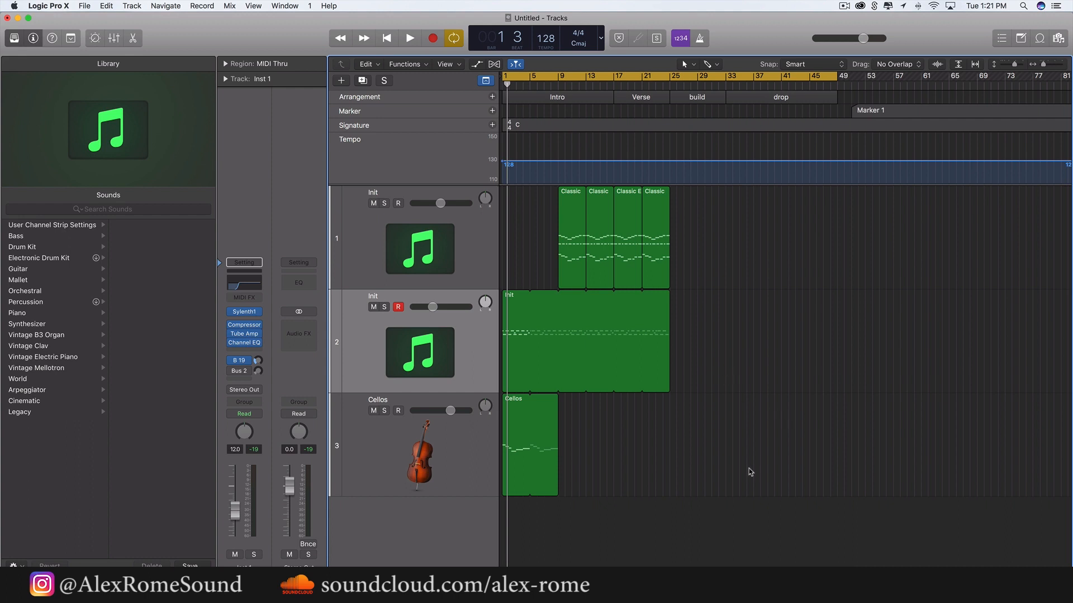
{"action": "left_click_drag", "start_coordinate": [746, 472], "coordinate": [506, 257]}
{"action": "left_click", "coordinate": [826, 453]}
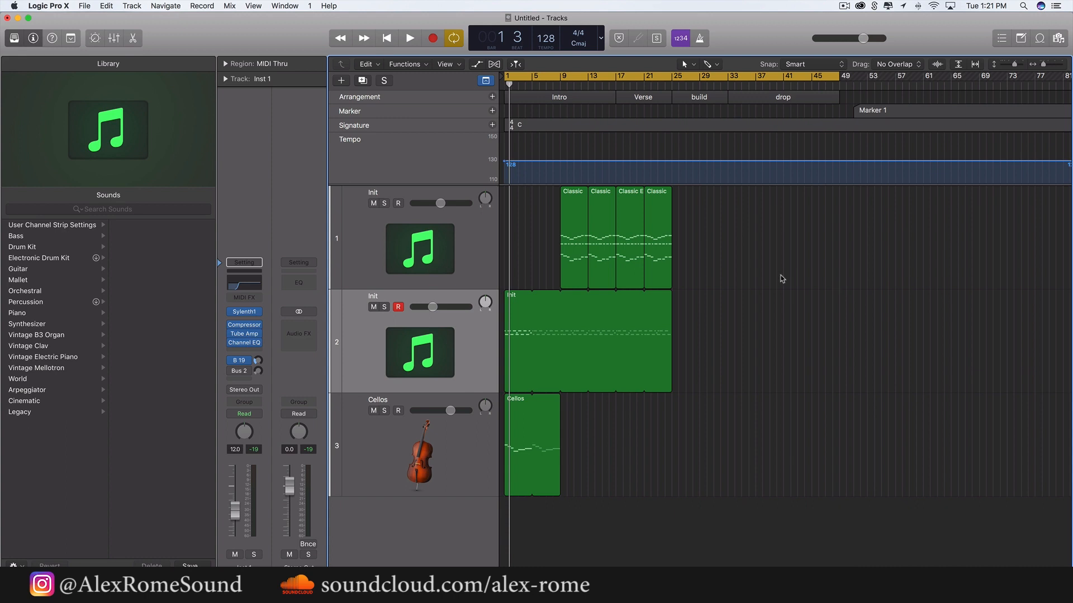
{"action": "key", "text": "super+Right"}
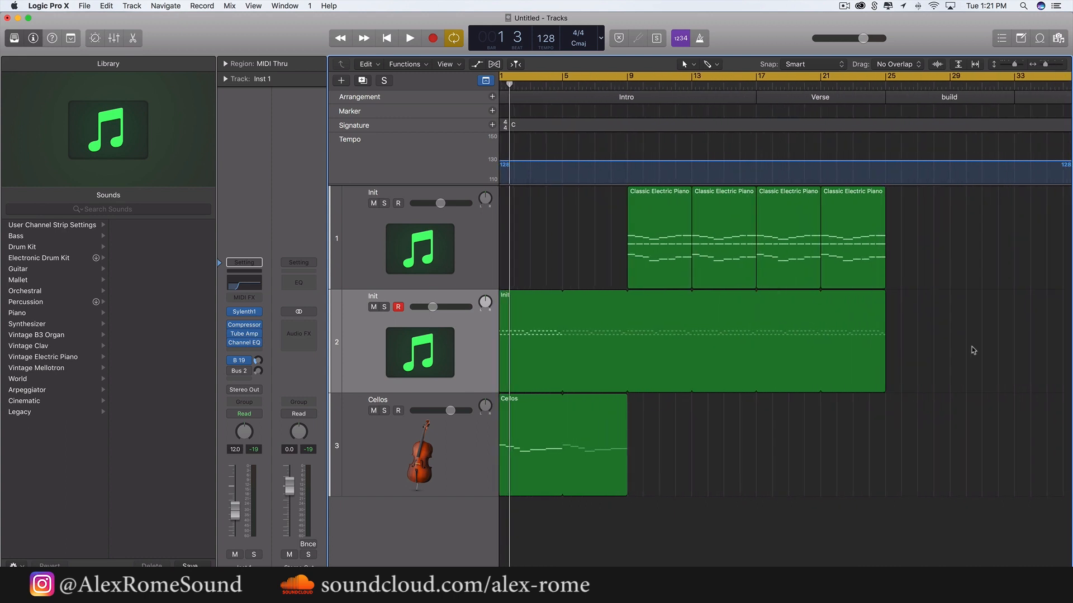
{"action": "key", "text": "super+Left"}
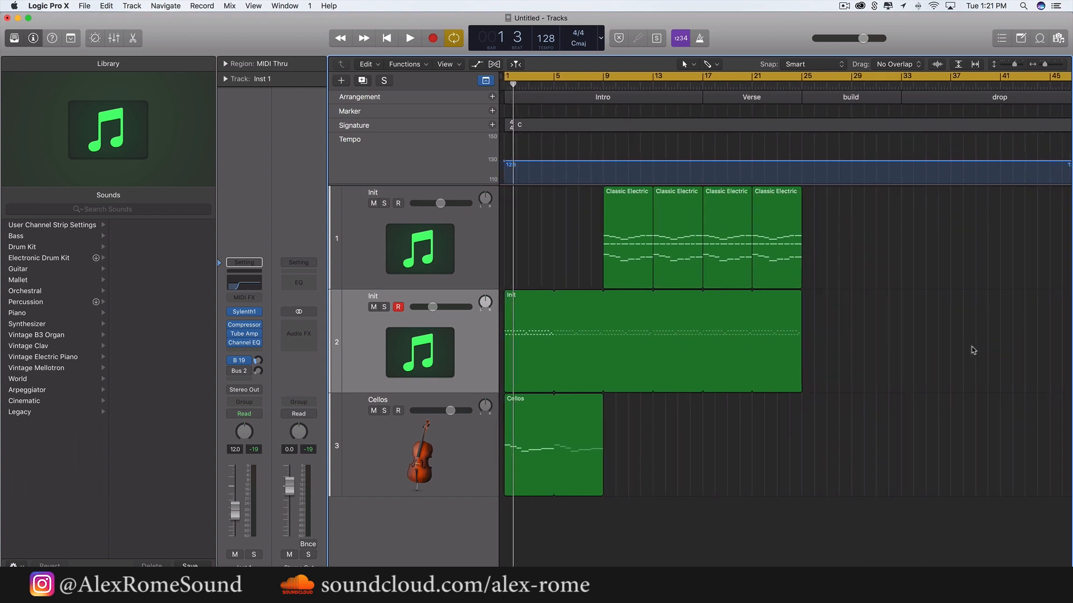
{"action": "key", "text": "super+Left"}
{"action": "key", "text": "super+Right"}
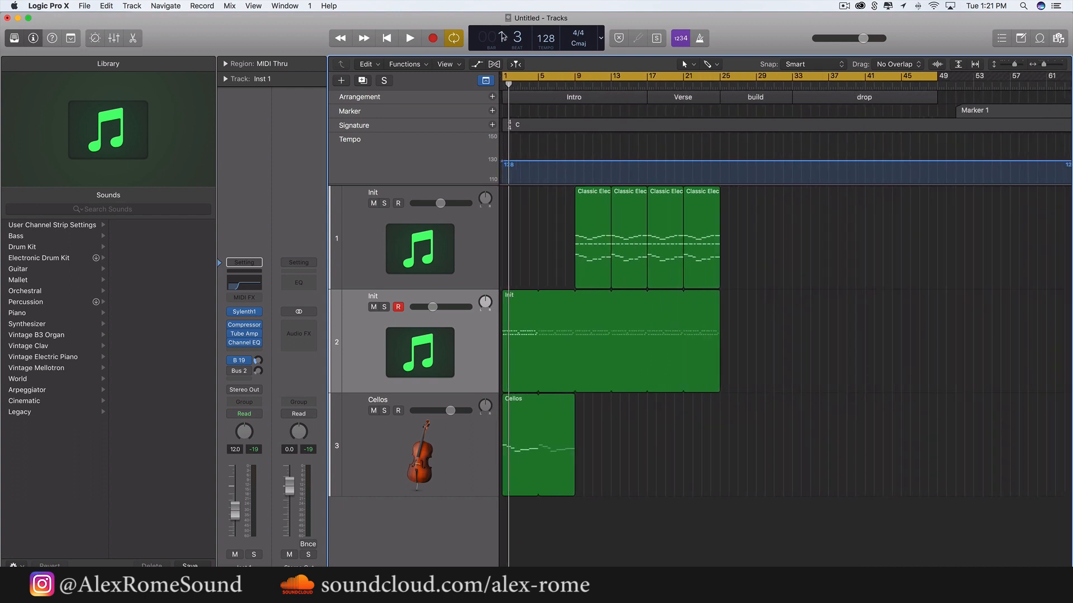
Step the playhead through the Intro, Verse and build sections to bars 17, 22 and 33, and return it to the start
{"action": "left_click", "coordinate": [580, 97]}
{"action": "left_click", "coordinate": [584, 98]}
{"action": "left_click", "coordinate": [647, 84]}
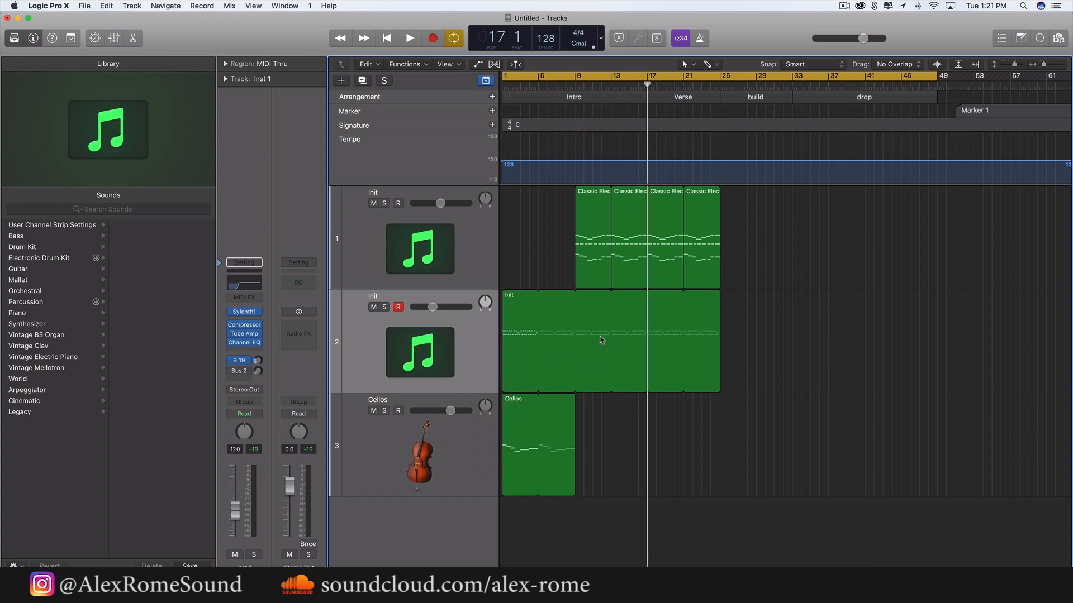
{"action": "left_click", "coordinate": [691, 99]}
{"action": "left_click", "coordinate": [666, 84]}
{"action": "left_click", "coordinate": [693, 84]}
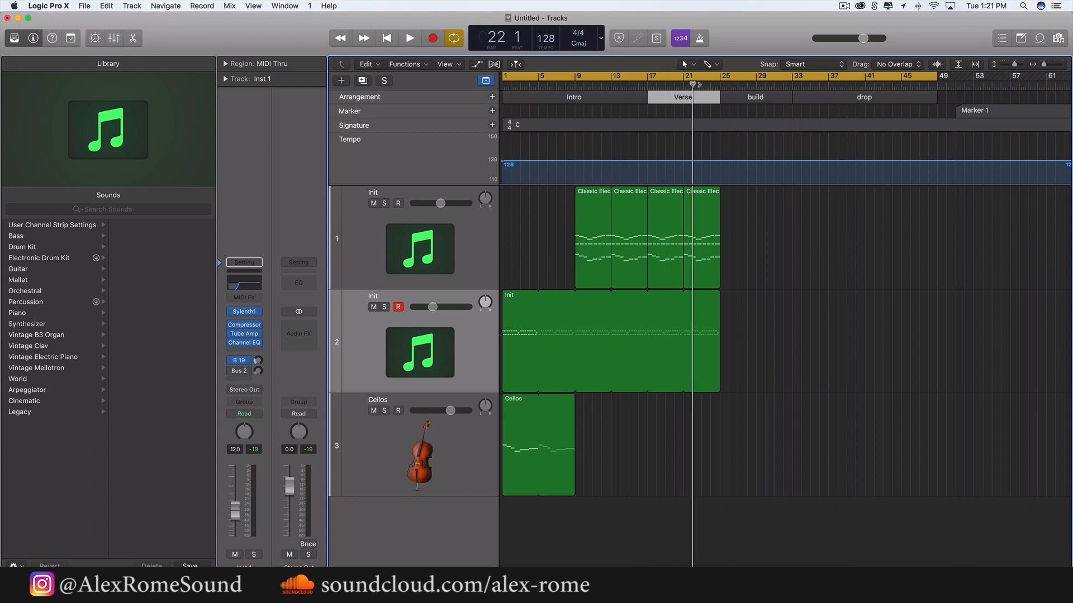
{"action": "mouse_move", "coordinate": [766, 383]}
{"action": "left_mouse_down"}
{"action": "mouse_move", "coordinate": [697, 279]}
{"action": "mouse_move", "coordinate": [669, 259]}
{"action": "left_mouse_up"}
{"action": "left_click", "coordinate": [740, 265]}
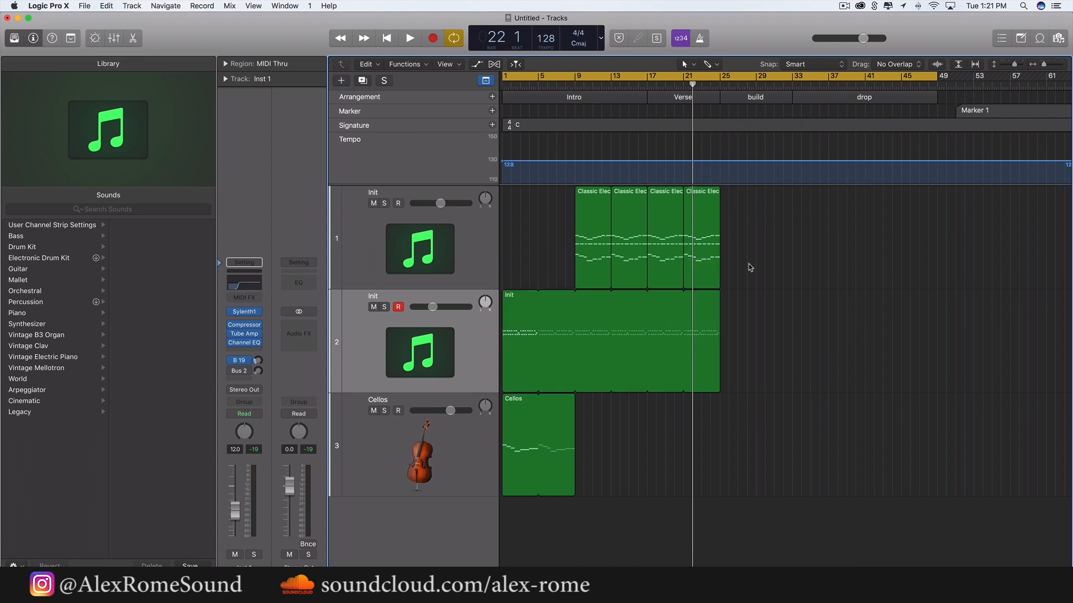
{"action": "left_click", "coordinate": [766, 98]}
{"action": "left_click", "coordinate": [746, 85]}
{"action": "left_click_drag", "start_coordinate": [747, 85], "coordinate": [793, 85]}
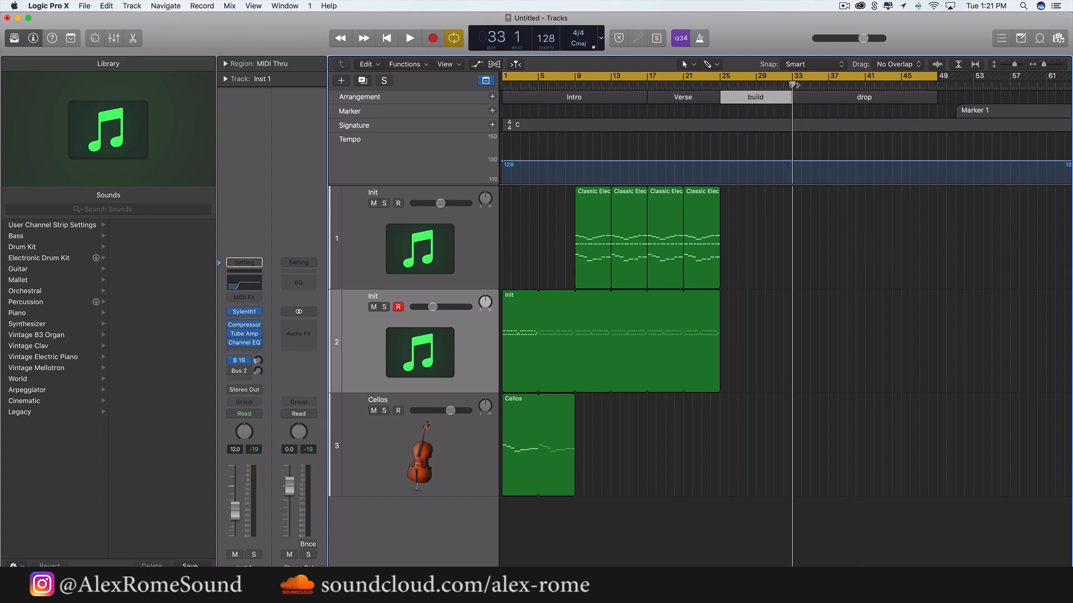
{"action": "left_click", "coordinate": [845, 282]}
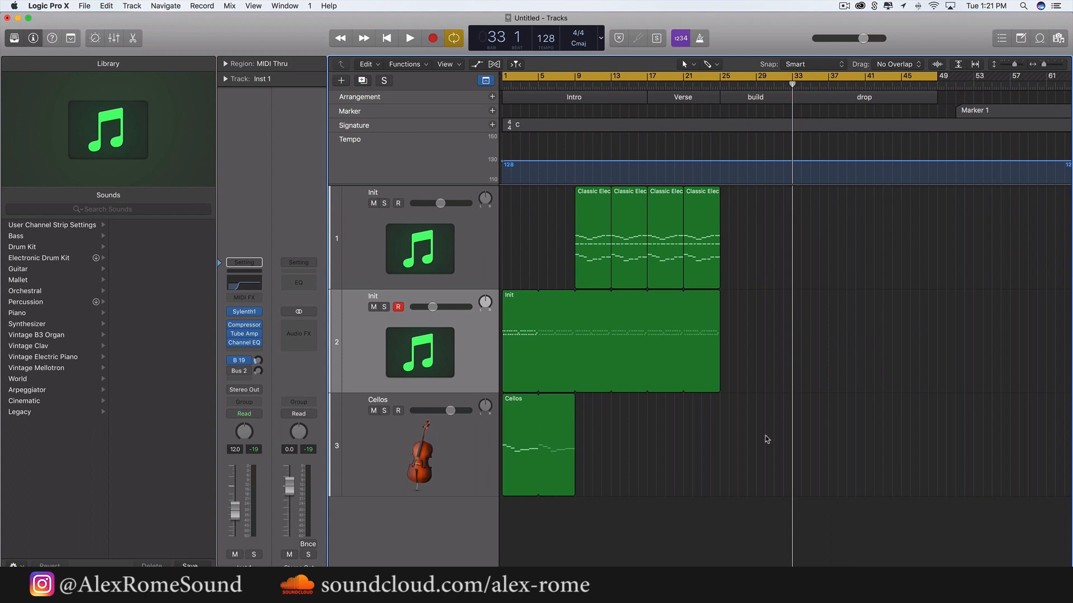
{"action": "key", "text": "Return"}
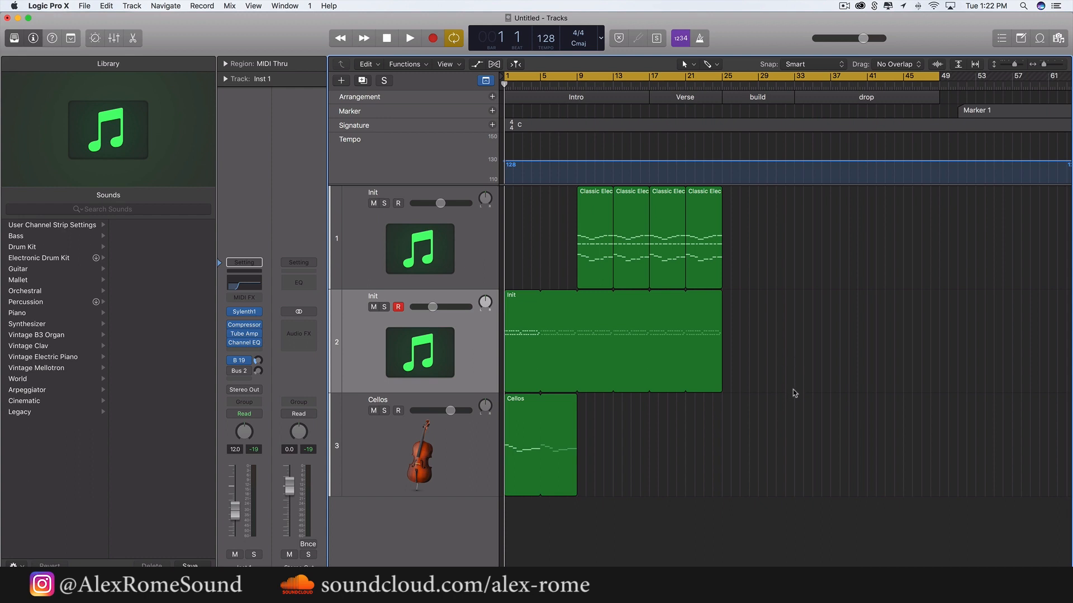
Set the cycle range to bars 9 to 17 and audition the first Init track soloed, ending with solo off
{"action": "left_click", "coordinate": [384, 203]}
{"action": "left_click_drag", "start_coordinate": [580, 75], "coordinate": [650, 79]}
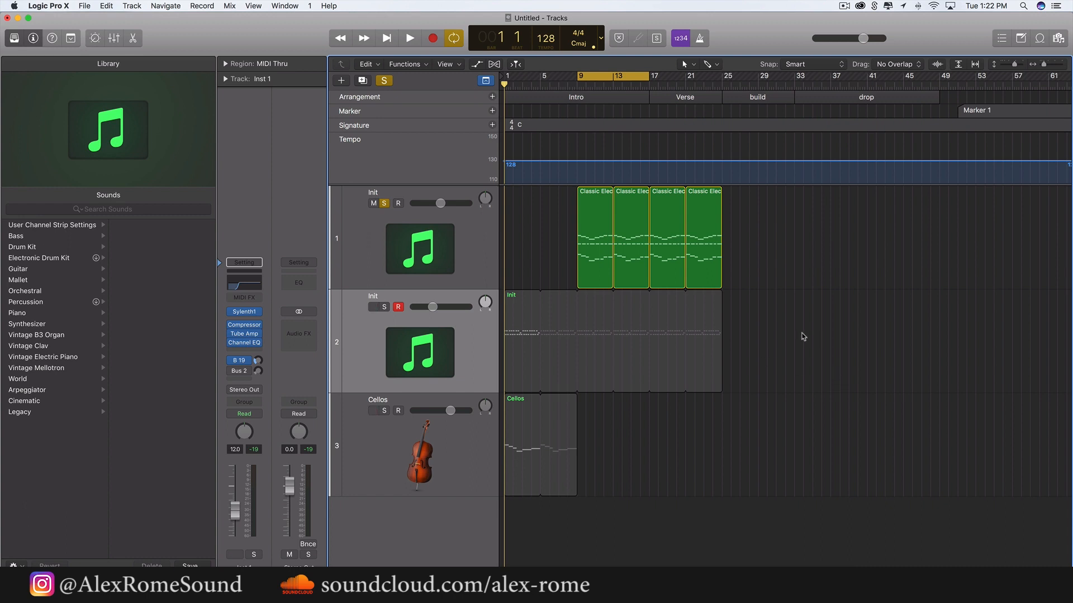
{"action": "key", "text": "space"}
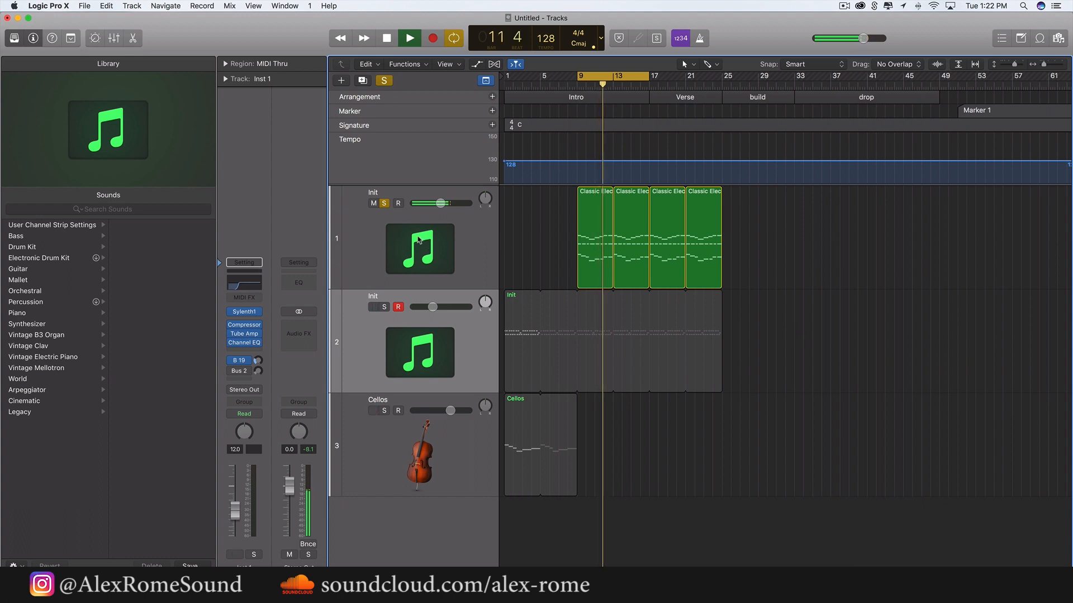
{"action": "key", "text": "space"}
{"action": "left_click", "coordinate": [384, 203]}
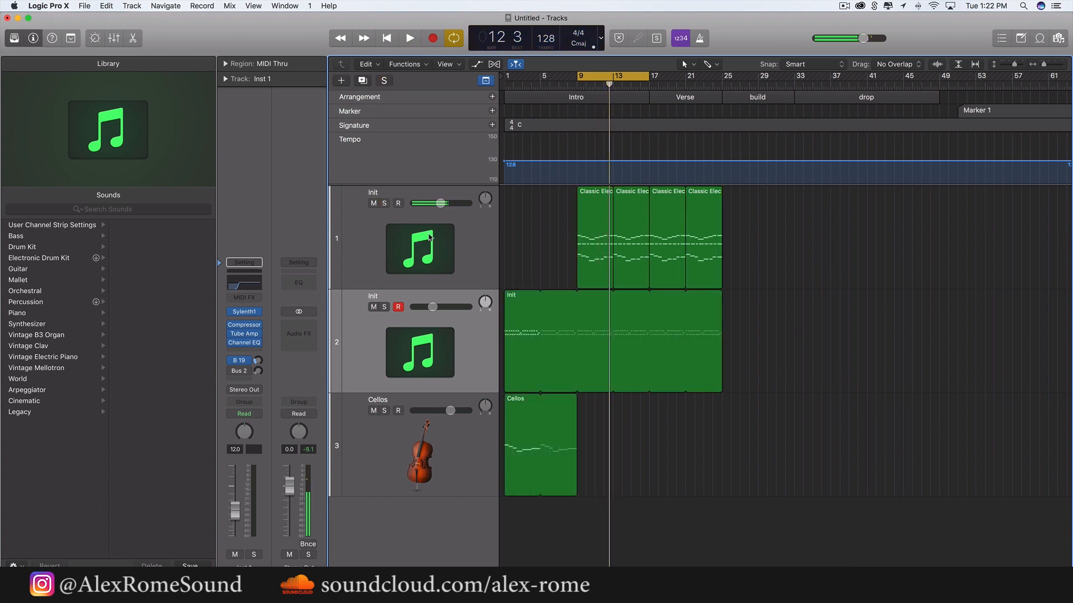
Extend the cycle range back to bar 1 and audition the Cellos track soloed, ending with solo off
{"action": "left_click_drag", "start_coordinate": [577, 76], "coordinate": [507, 75]}
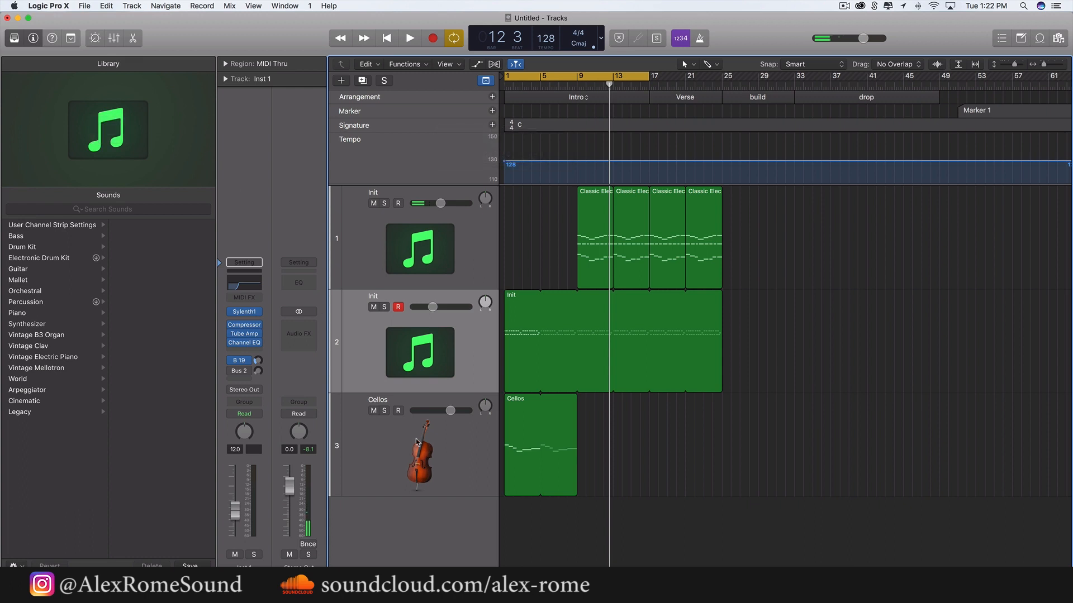
{"action": "left_click", "coordinate": [384, 423]}
{"action": "left_click", "coordinate": [384, 411]}
{"action": "left_click", "coordinate": [813, 435]}
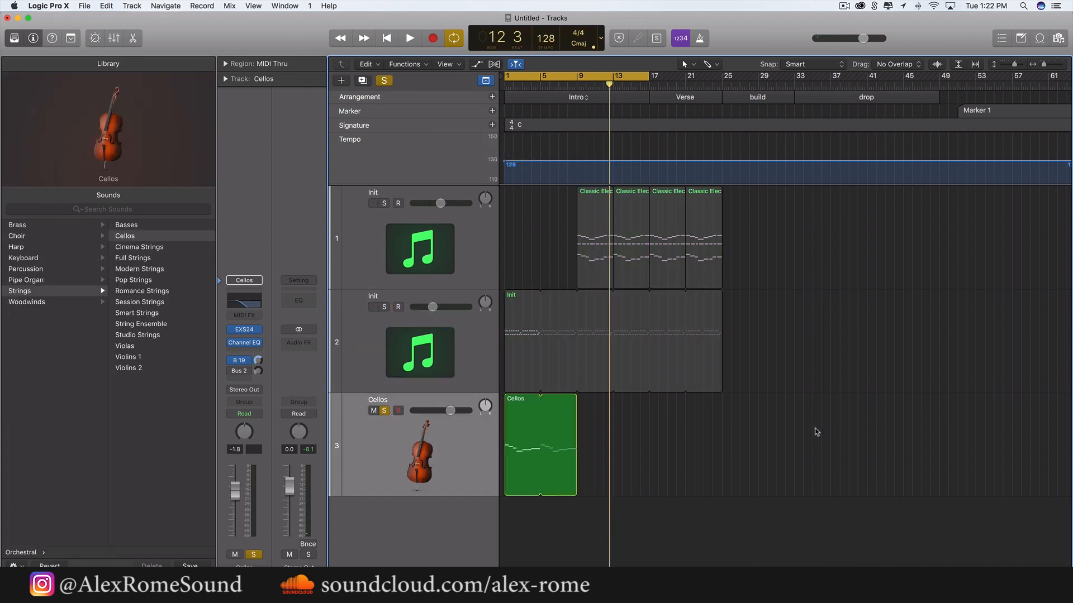
{"action": "key", "text": "space"}
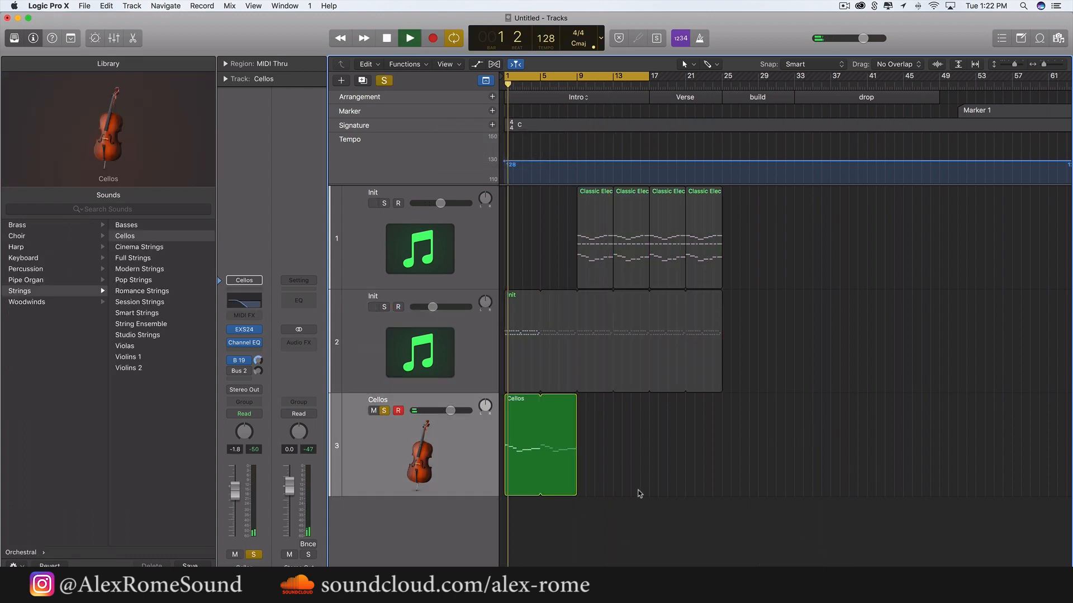
{"action": "key", "text": "space"}
{"action": "left_click", "coordinate": [384, 410]}
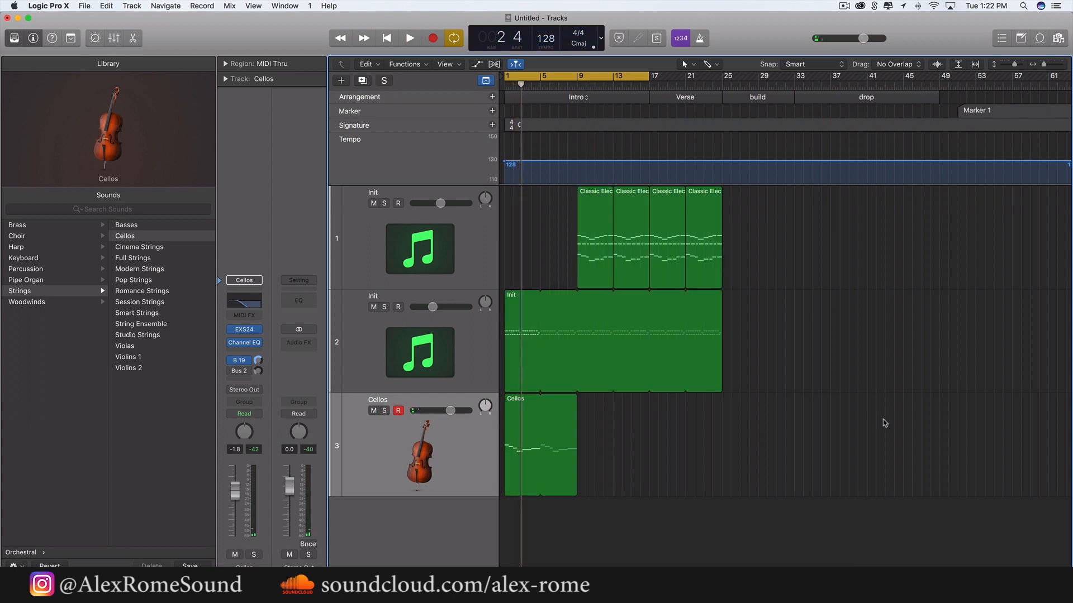
Audition the second Init track soloed from bar 1, ending with solo off
{"action": "left_click", "coordinate": [472, 355]}
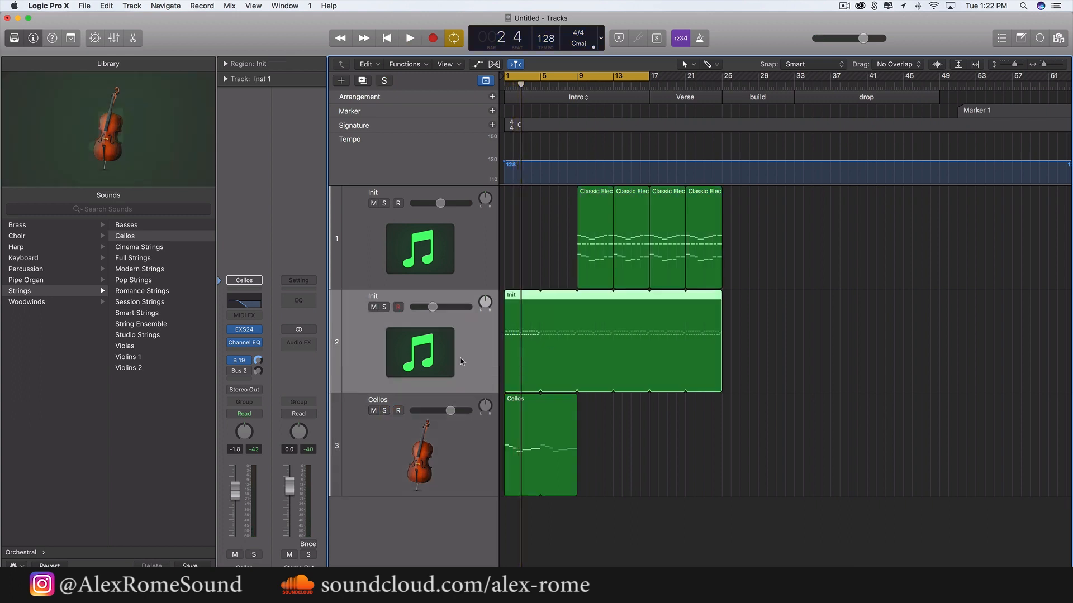
{"action": "left_click", "coordinate": [385, 307]}
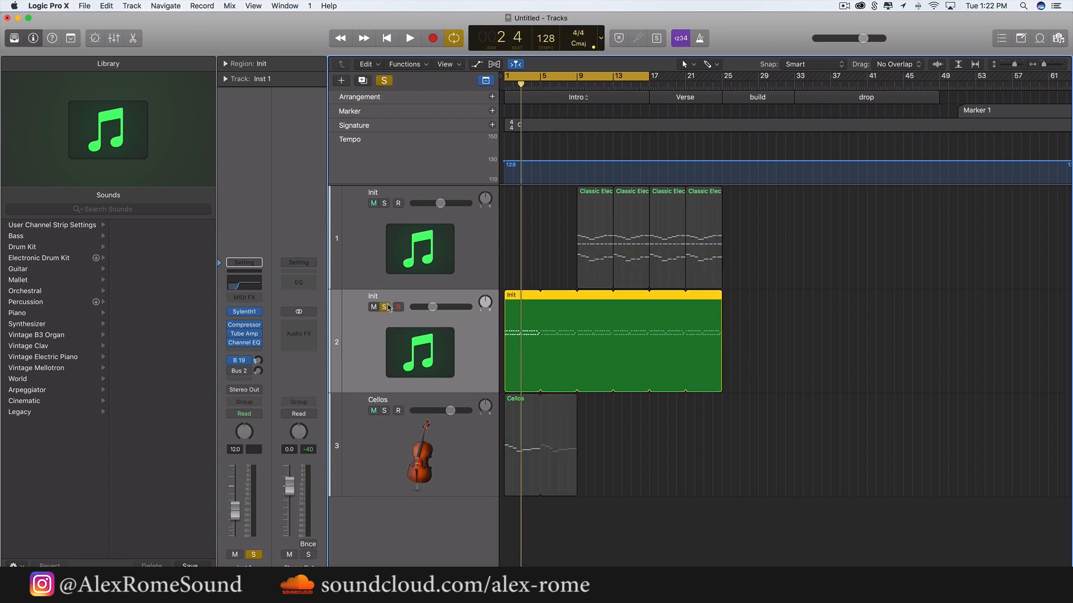
{"action": "left_click", "coordinate": [876, 388]}
{"action": "key", "text": "space"}
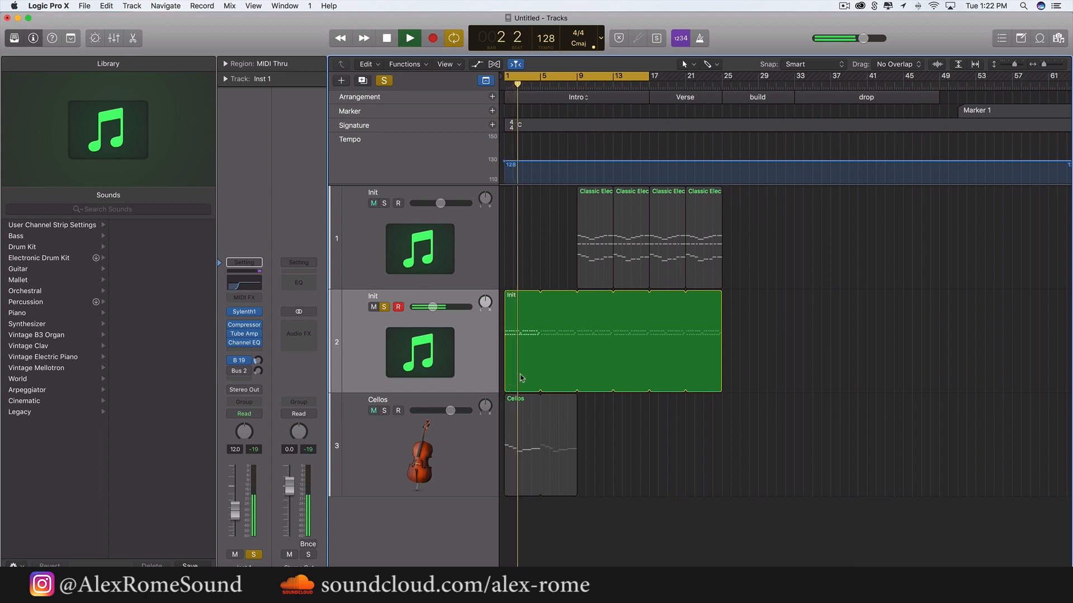
{"action": "key", "text": "space"}
{"action": "left_click", "coordinate": [384, 307]}
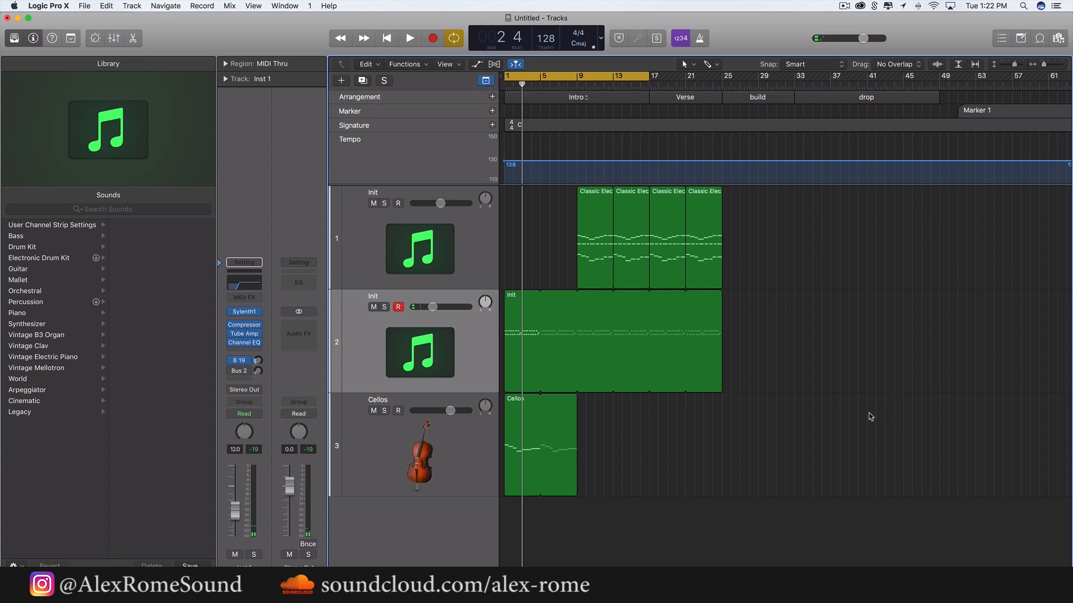
Hide the global tracks and inspect the Space Designer reverb on the second Init track's Bus 19 send
{"action": "left_click", "coordinate": [486, 80]}
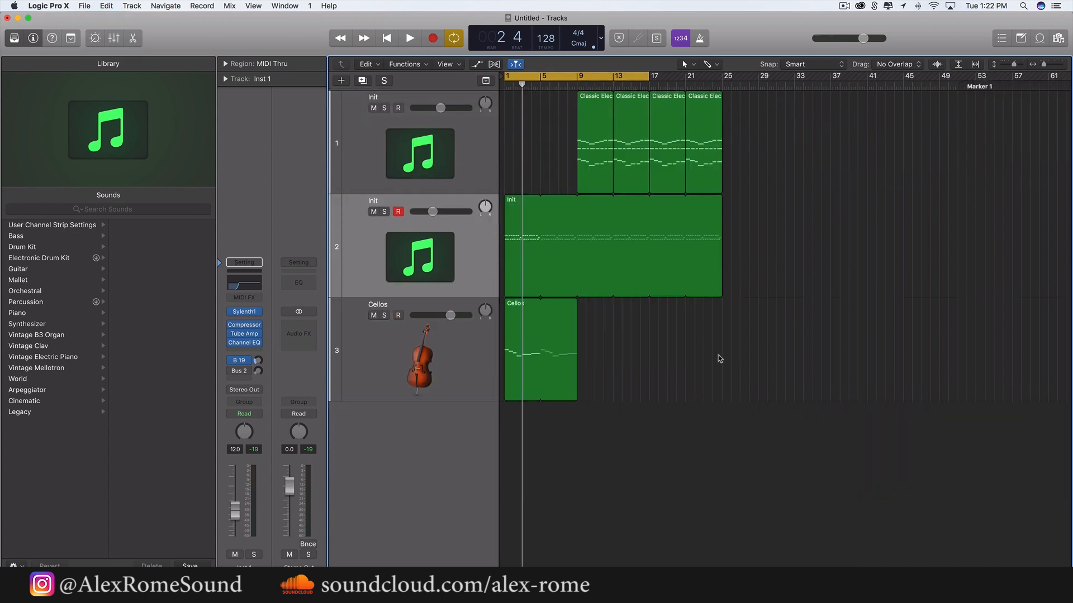
{"action": "left_click", "coordinate": [240, 360]}
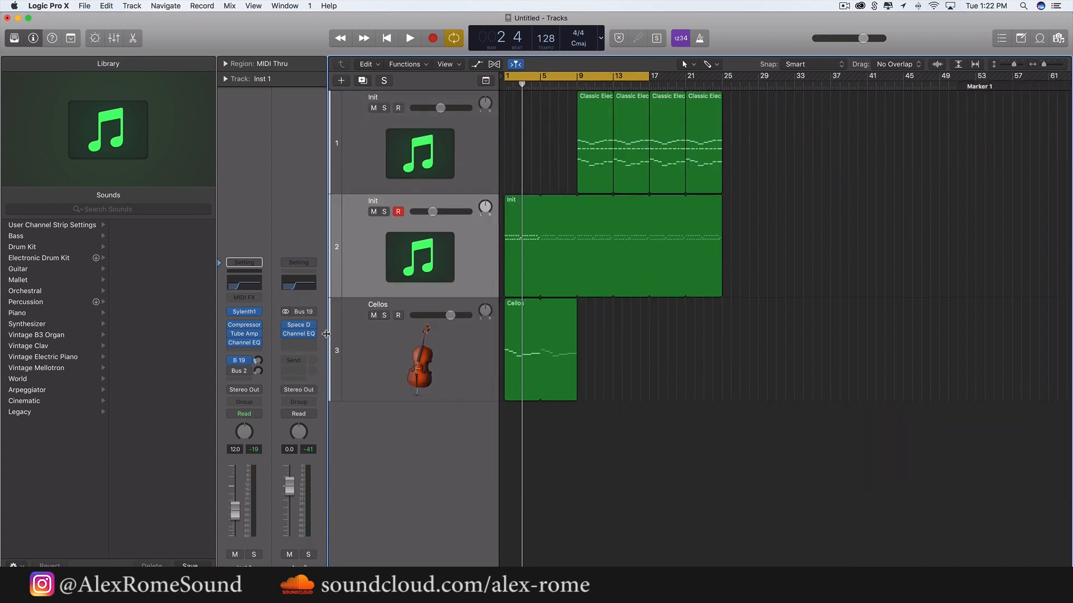
{"action": "left_click", "coordinate": [298, 325]}
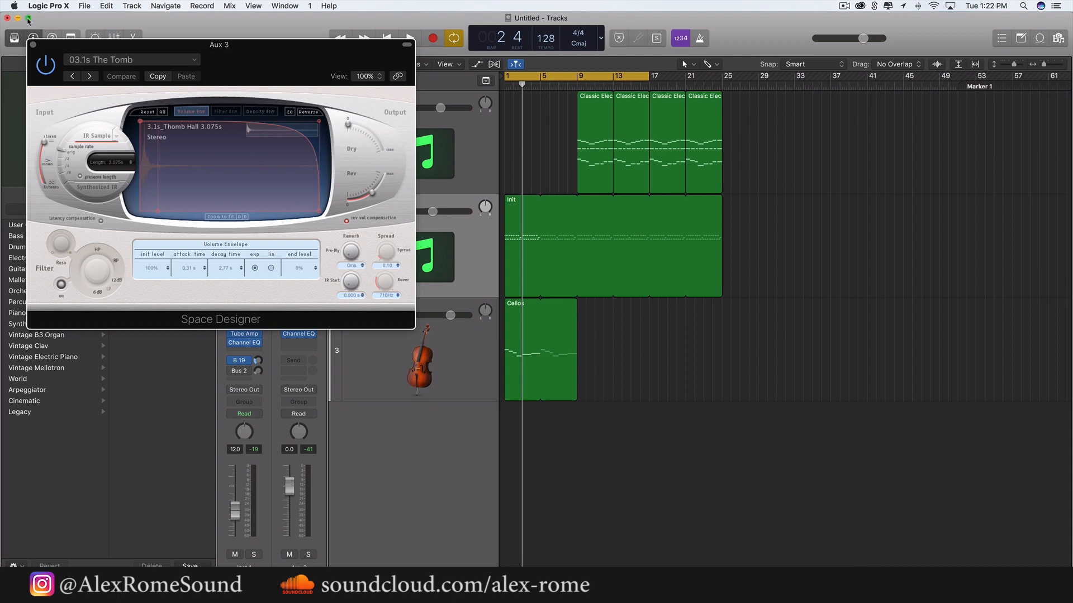
{"action": "left_click", "coordinate": [32, 45]}
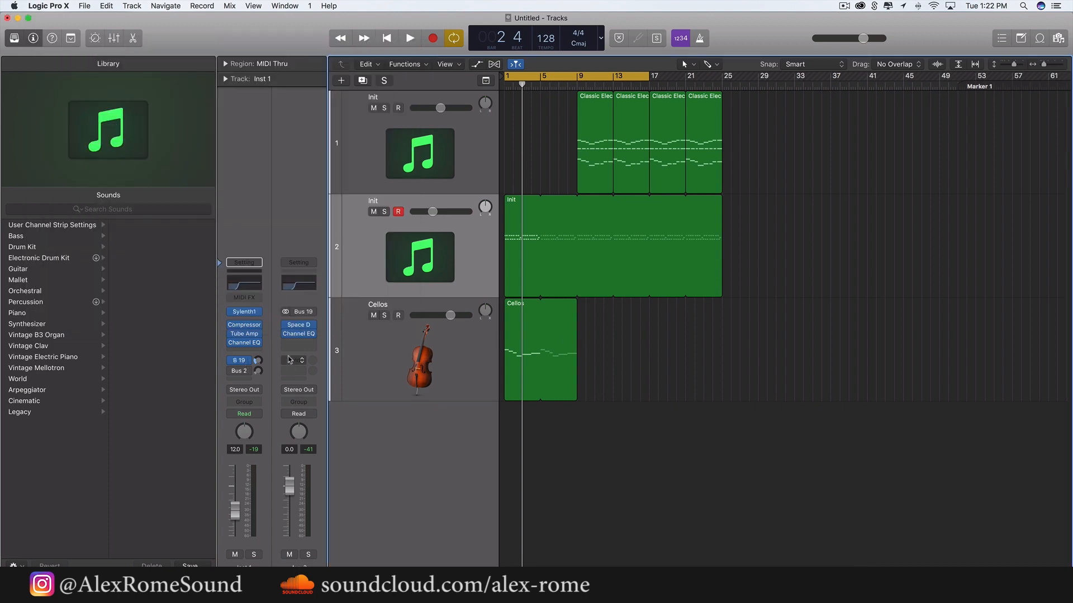
Select the Cellos track, extend the cycle range to bar 25, and play the arrangement from bar 1
{"action": "scroll", "coordinate": [617, 342], "scroll_direction": "up", "scroll_amount": 1}
{"action": "scroll", "coordinate": [617, 342], "scroll_direction": "up", "scroll_amount": 3}
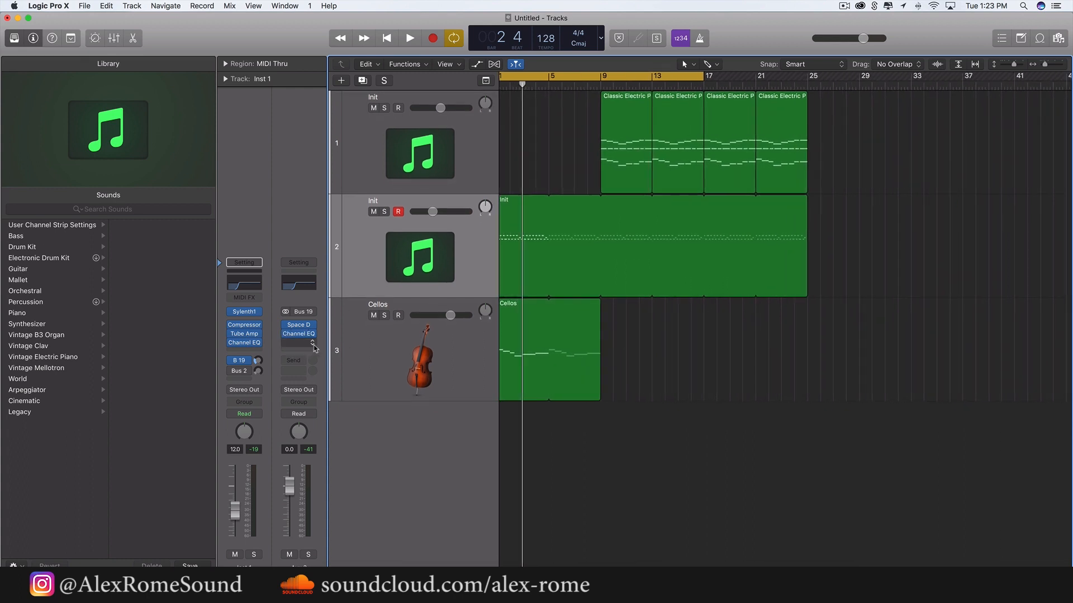
{"action": "left_click", "coordinate": [480, 362]}
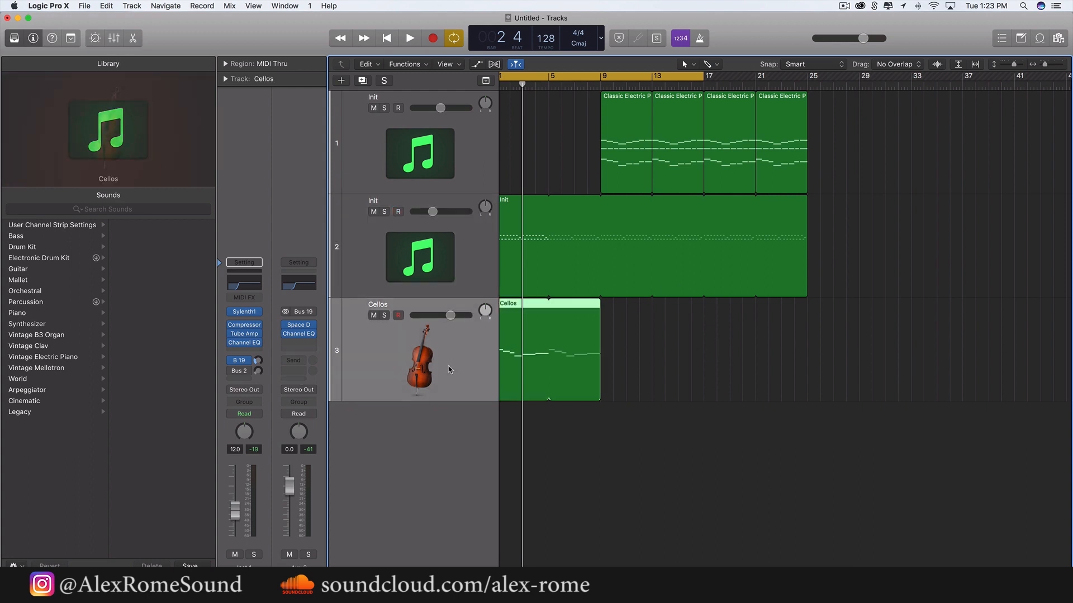
{"action": "scroll", "coordinate": [748, 374], "scroll_direction": "left", "scroll_amount": 2}
{"action": "left_click", "coordinate": [740, 356]}
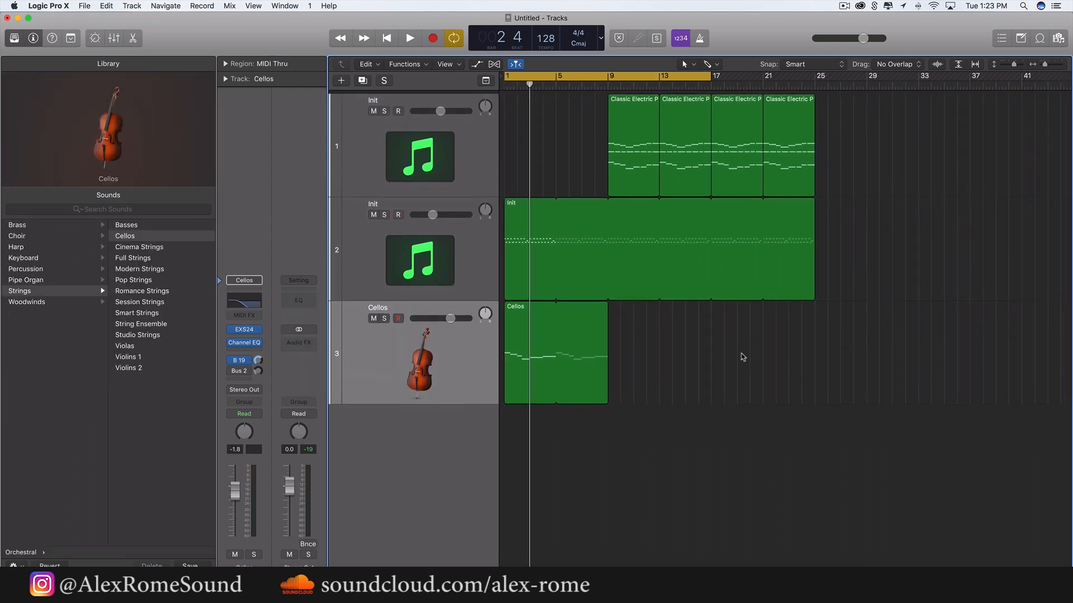
{"action": "left_click_drag", "start_coordinate": [711, 76], "coordinate": [812, 77]}
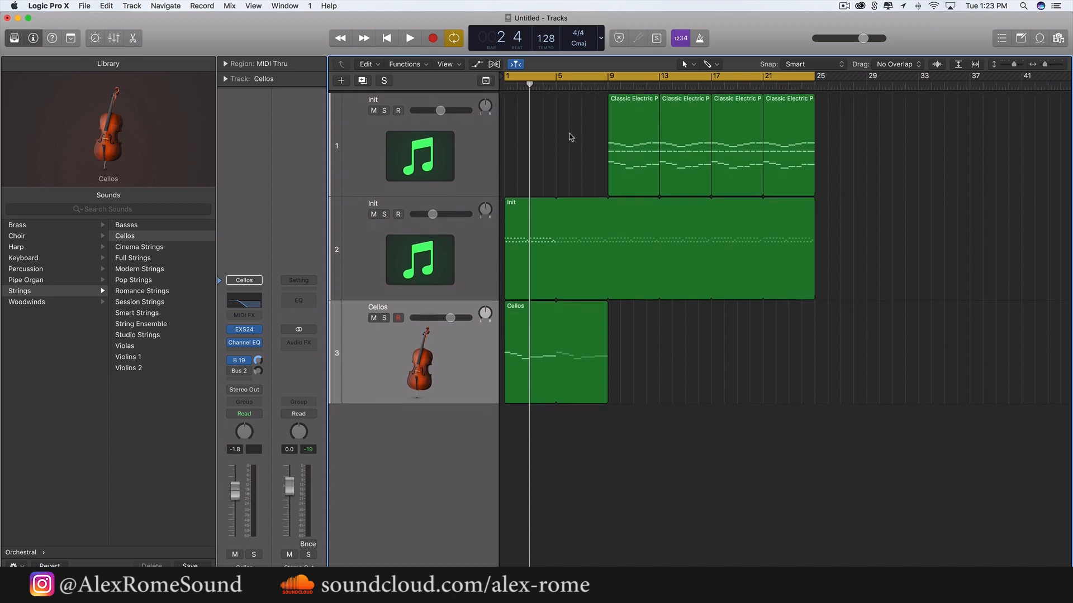
{"action": "key", "text": "space"}
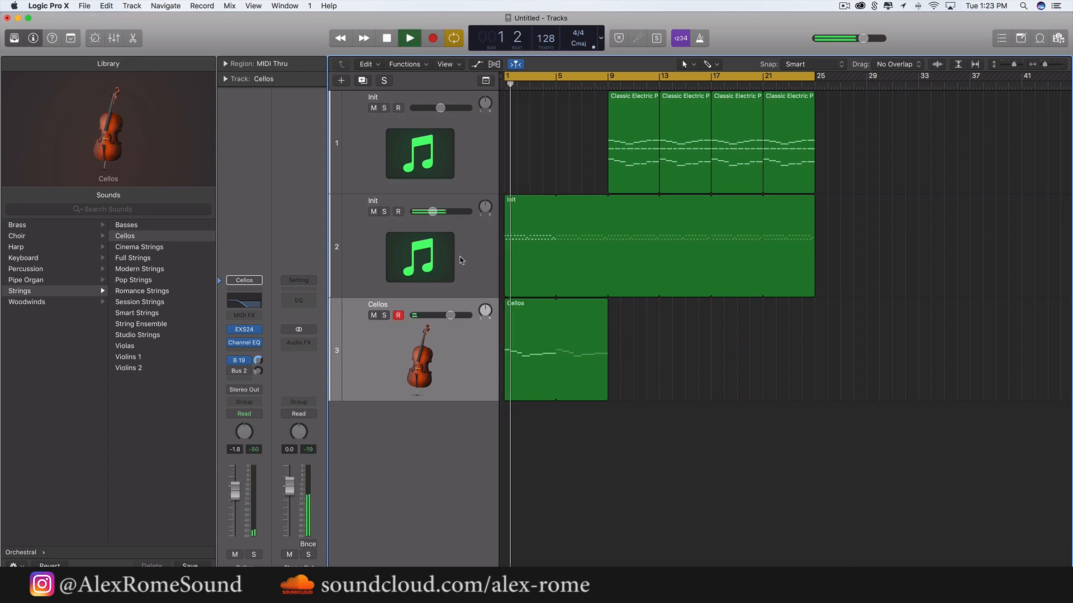
Add a new software instrument track below Cellos and load Xfer Records' Serum as its instrument
{"action": "left_click", "coordinate": [459, 359]}
{"action": "double_click", "coordinate": [445, 462]}
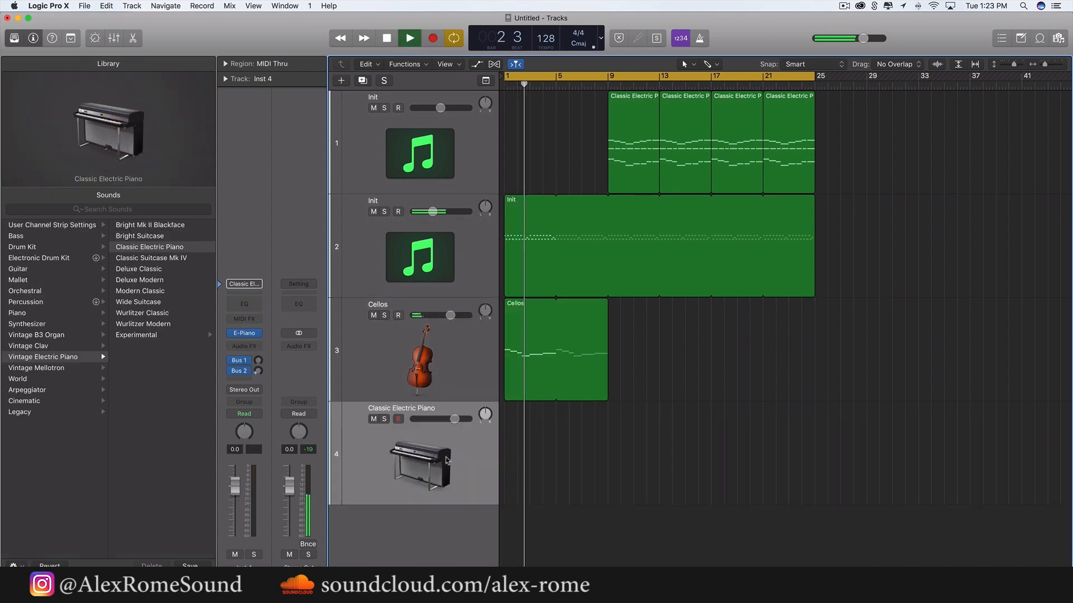
{"action": "left_click", "coordinate": [256, 334]}
{"action": "mouse_move", "coordinate": [279, 558]}
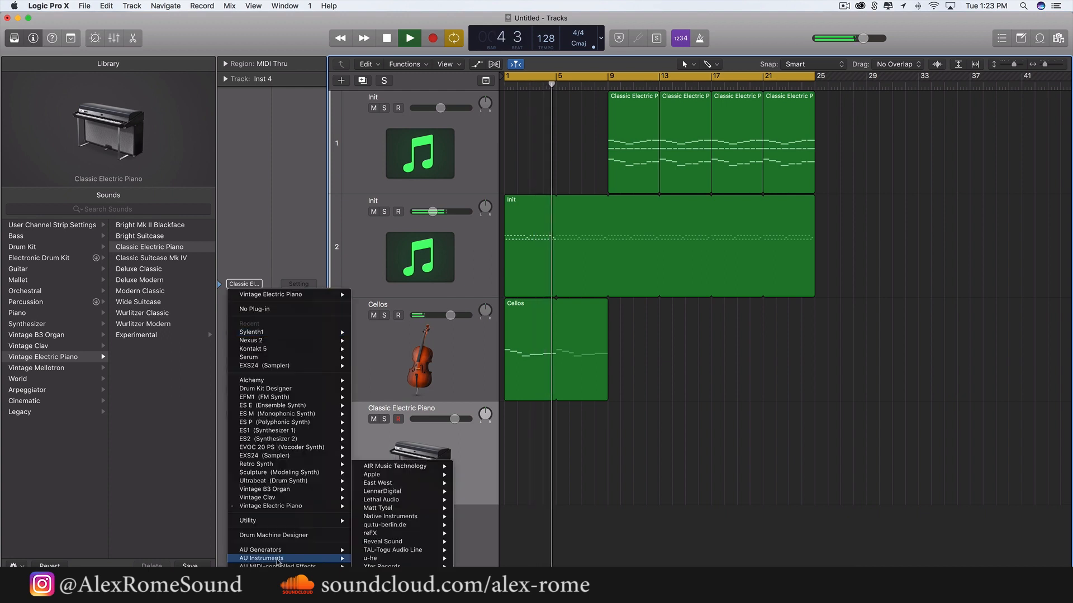
{"action": "mouse_move", "coordinate": [408, 496]}
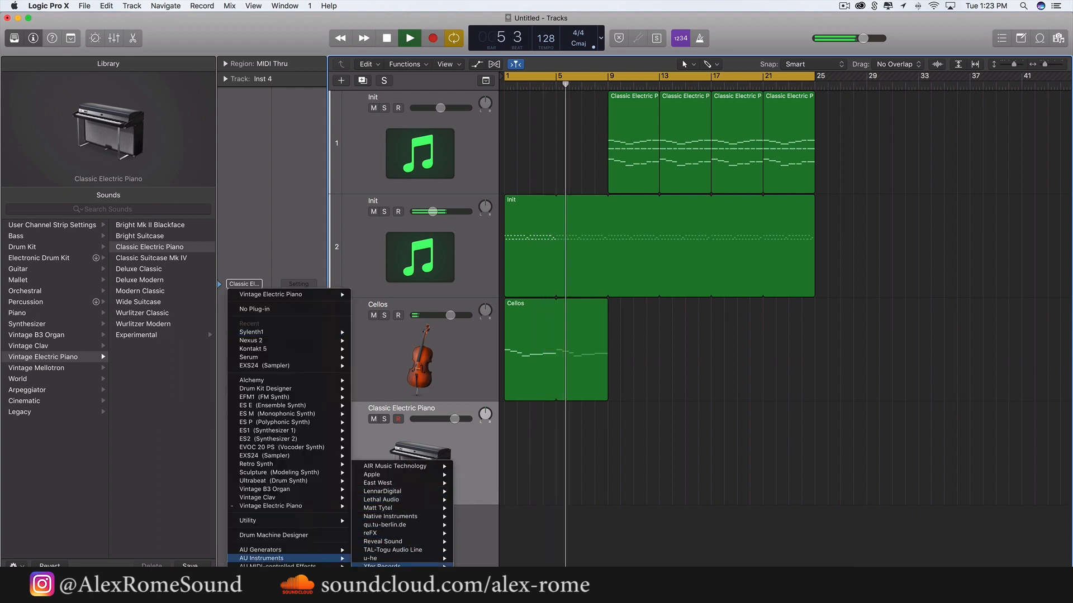
{"action": "mouse_move", "coordinate": [391, 565]}
{"action": "mouse_move", "coordinate": [475, 565]}
{"action": "left_click", "coordinate": [531, 566]}
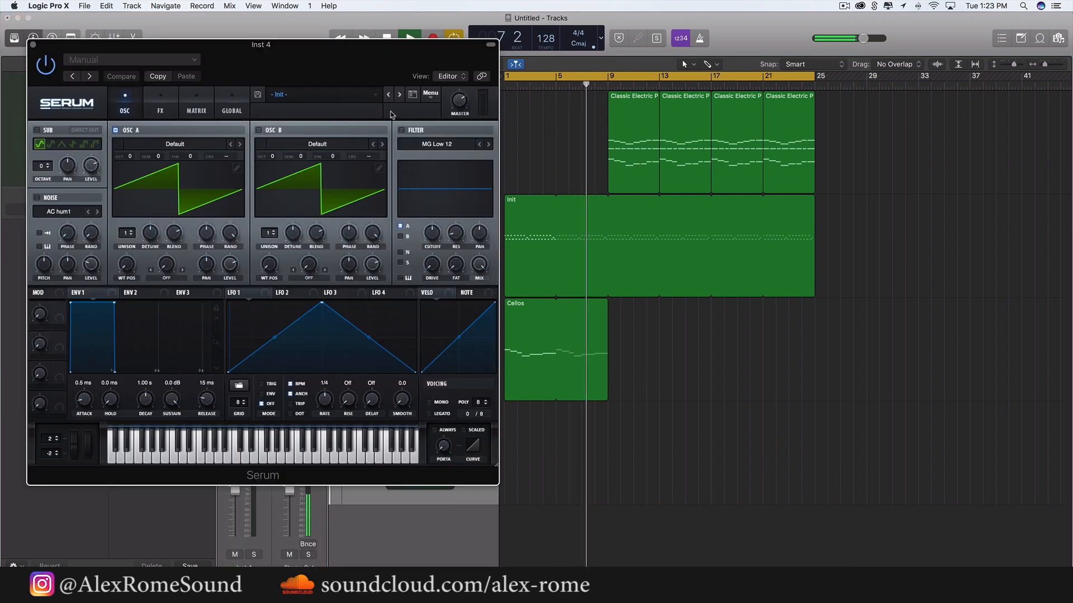
Initialise the Serum patch, raise OSC A's unison to 16 voices, and adjust its detune
{"action": "left_click", "coordinate": [430, 94]}
{"action": "left_click", "coordinate": [440, 143]}
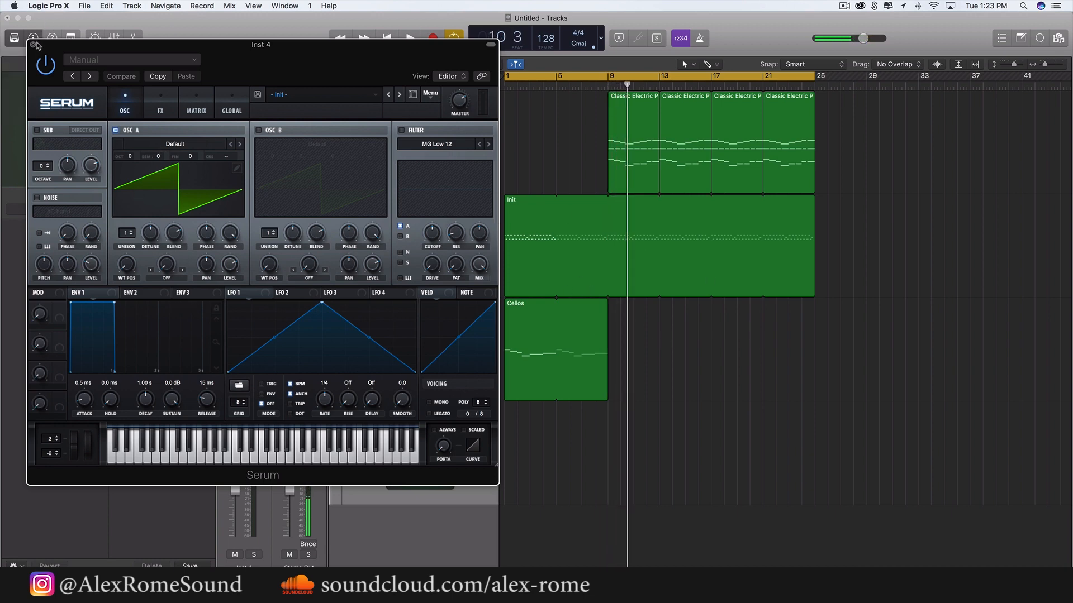
{"action": "left_click_drag", "start_coordinate": [132, 231], "coordinate": [130, 147]}
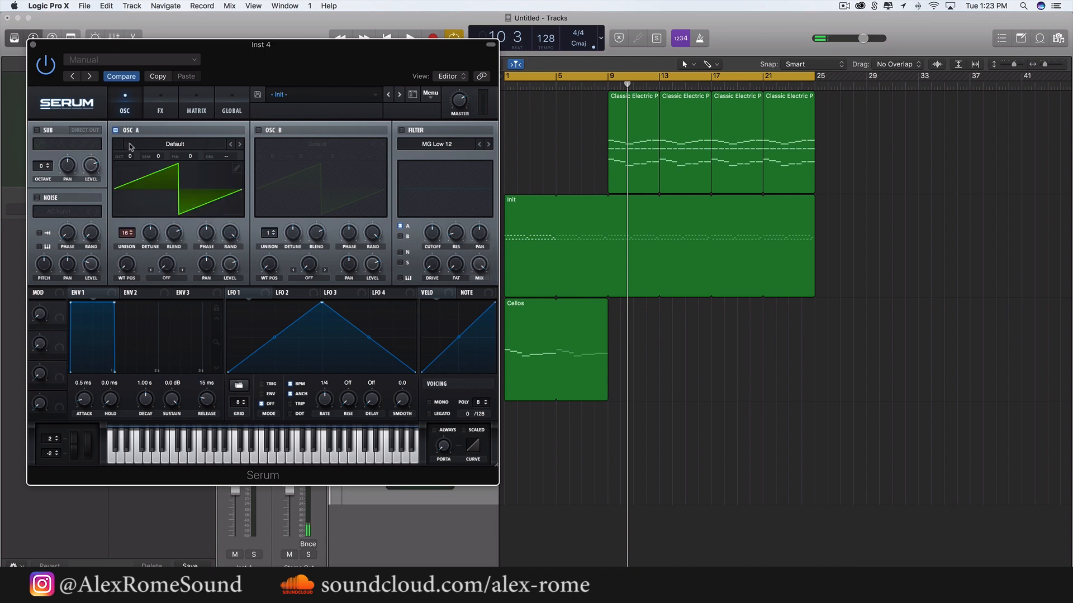
{"action": "left_click_drag", "start_coordinate": [150, 246], "coordinate": [152, 233]}
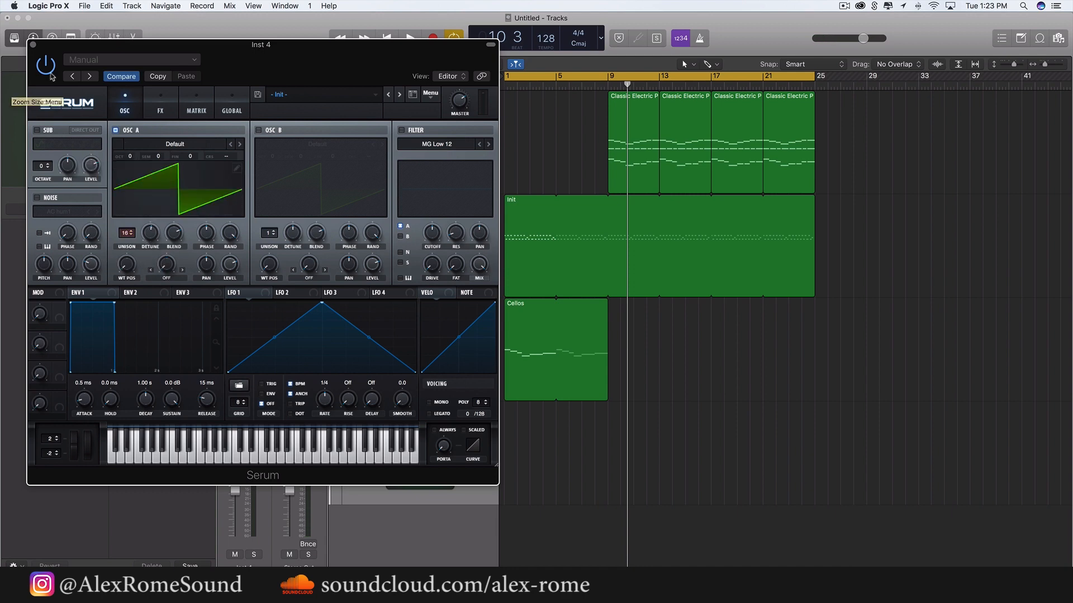
{"action": "left_click", "coordinate": [33, 45]}
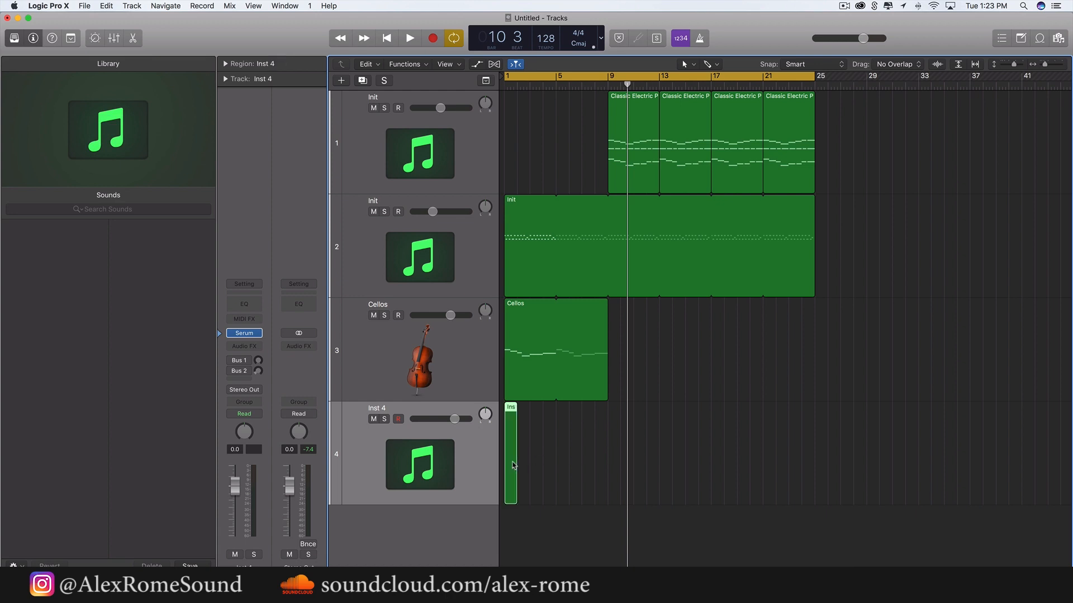
Extend the new Inst 4 region to bar 9 and lower the track's volume to about -21.5 dB
{"action": "left_click_drag", "start_coordinate": [515, 464], "coordinate": [607, 465]}
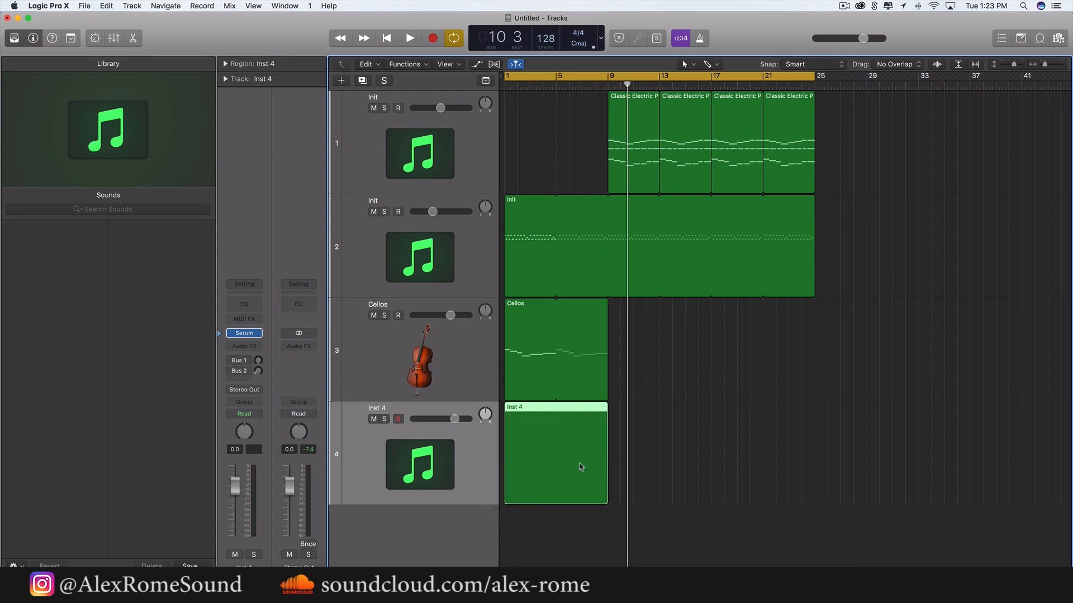
{"action": "double_click", "coordinate": [582, 469]}
{"action": "left_click_drag", "start_coordinate": [455, 316], "coordinate": [428, 316]}
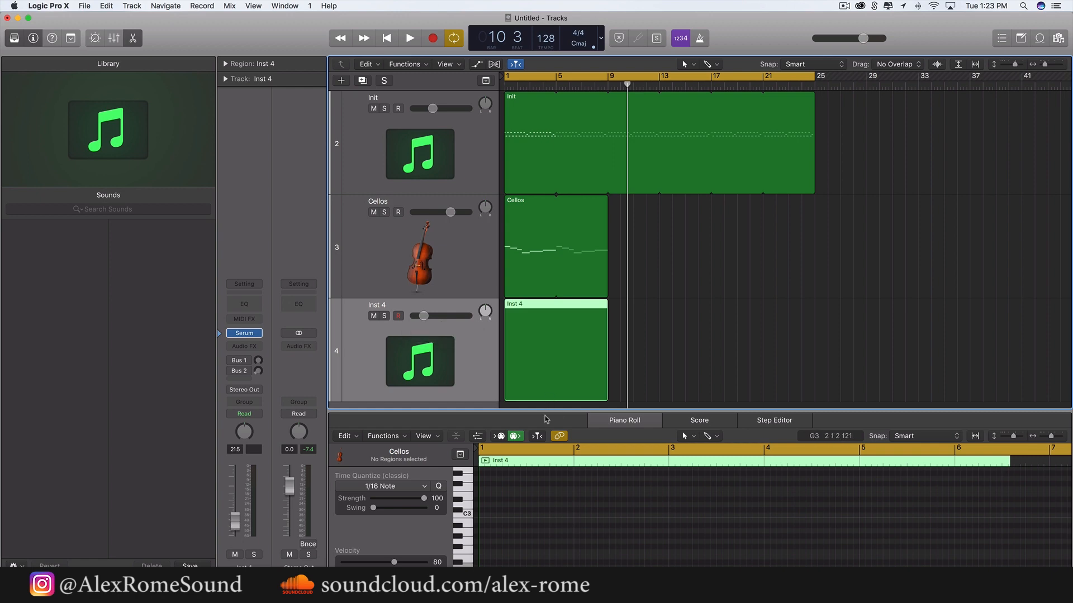
Enlarge the piano roll and draw a first note at the start of bar 1 in the Inst 4 region
{"action": "left_click_drag", "start_coordinate": [545, 410], "coordinate": [543, 232]}
{"action": "scroll", "coordinate": [545, 204], "scroll_direction": "down", "scroll_amount": 5}
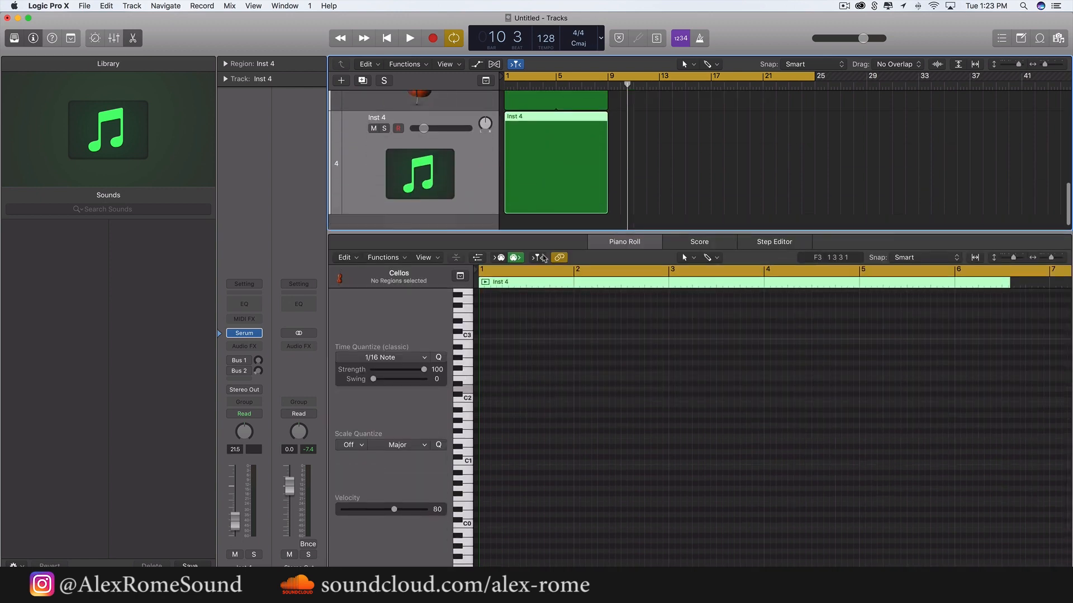
{"action": "left_click", "coordinate": [490, 378], "text": "super"}
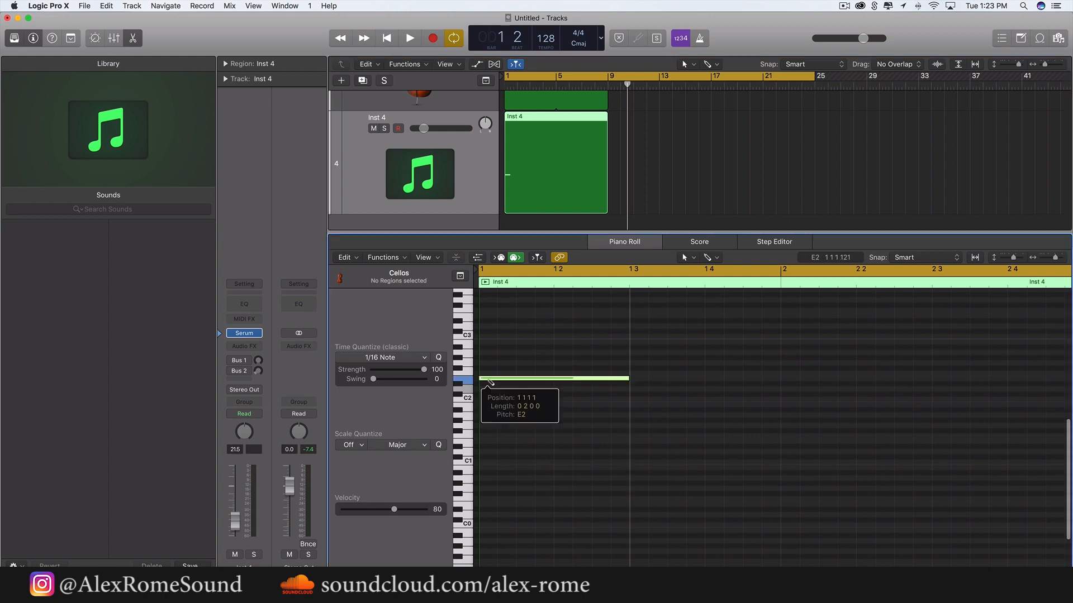
{"action": "left_click_drag", "start_coordinate": [502, 378], "coordinate": [488, 324]}
Place the Inst 4 note on C5, shorten it to a sixteenth, and audition it
{"action": "scroll", "coordinate": [508, 317], "scroll_direction": "up", "scroll_amount": 5}
{"action": "key", "text": "space"}
{"action": "key", "text": "space"}
{"action": "scroll", "coordinate": [493, 314], "scroll_direction": "up", "scroll_amount": 3}
{"action": "left_click", "coordinate": [494, 314]}
{"action": "scroll", "coordinate": [495, 314], "scroll_direction": "up", "scroll_amount": 2}
{"action": "left_click_drag", "start_coordinate": [729, 323], "coordinate": [509, 324]}
{"action": "key", "text": "space"}
{"action": "key", "text": "space"}
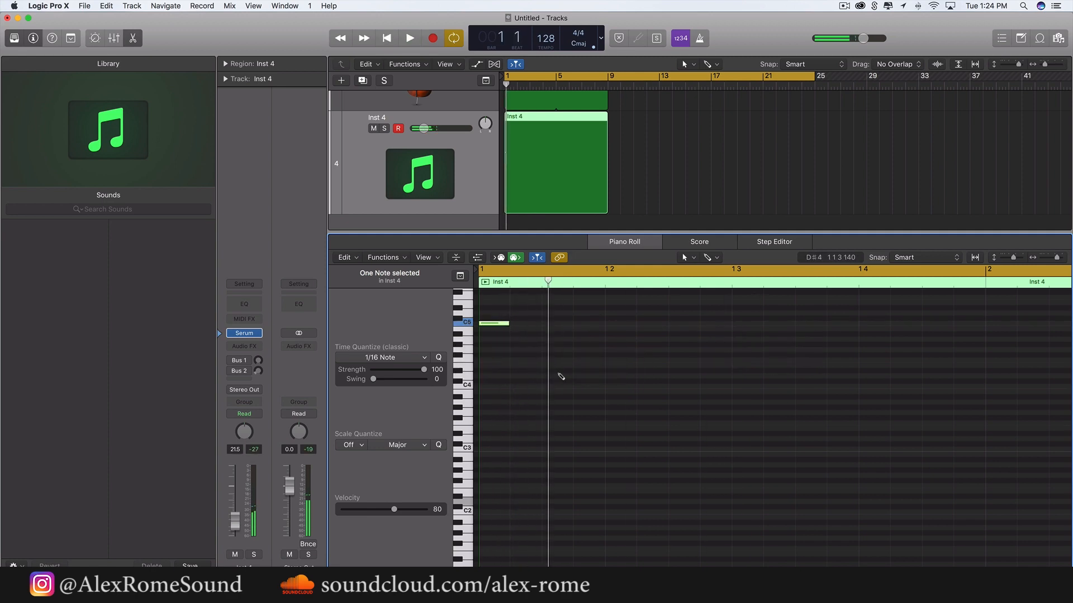
Copy the C5 note to G4 half a beat on, and repeat the two-note pattern through bar 3
{"action": "left_click_drag", "start_coordinate": [558, 376], "coordinate": [474, 322]}
{"action": "key", "text": "super+r"}
{"action": "key", "text": "super+r"}
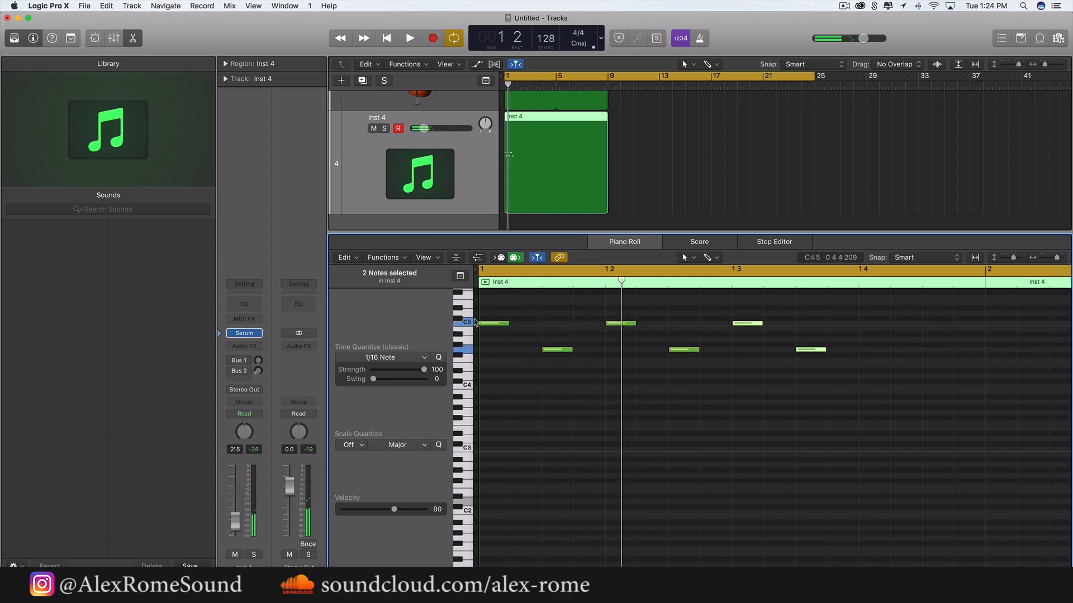
{"action": "key", "text": "super+Left"}
{"action": "key", "text": "super+Left"}
{"action": "left_click_drag", "start_coordinate": [738, 376], "coordinate": [449, 260]}
{"action": "key", "text": "super+r"}
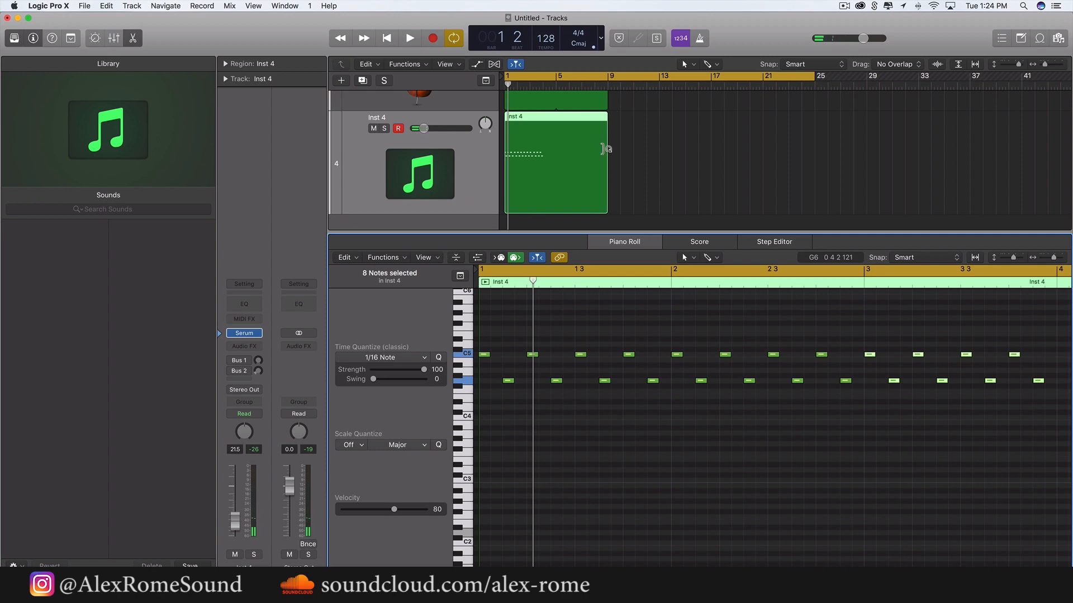
Trim the Inst 4 region to two bars, loop it up to bar 9, and audition the track soloed
{"action": "left_click_drag", "start_coordinate": [603, 149], "coordinate": [531, 176]}
{"action": "left_click_drag", "start_coordinate": [531, 115], "coordinate": [607, 117]}
{"action": "left_click", "coordinate": [384, 129]}
{"action": "key", "text": "space"}
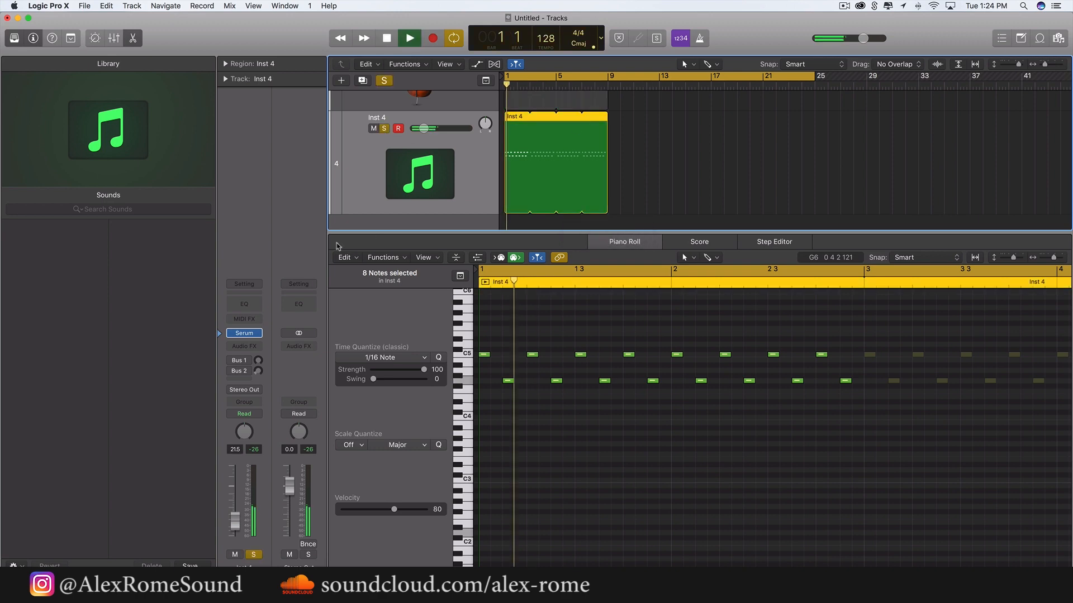
Enable Serum's Hall reverb, adjust its mix, and set the decay to about 5.3 s
{"action": "left_click", "coordinate": [244, 333]}
{"action": "left_click", "coordinate": [161, 106]}
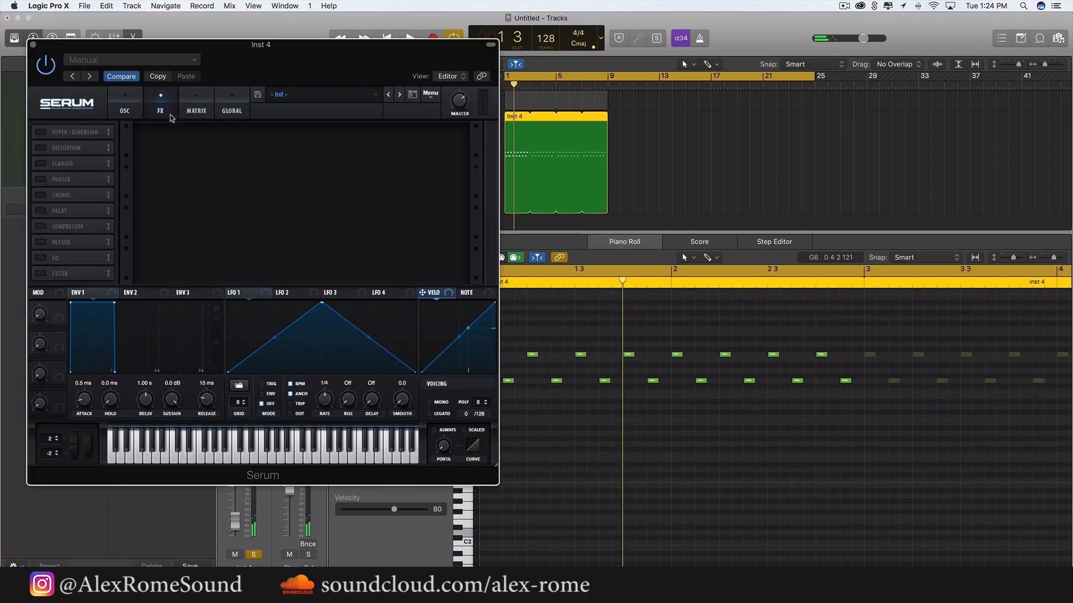
{"action": "left_click", "coordinate": [39, 242]}
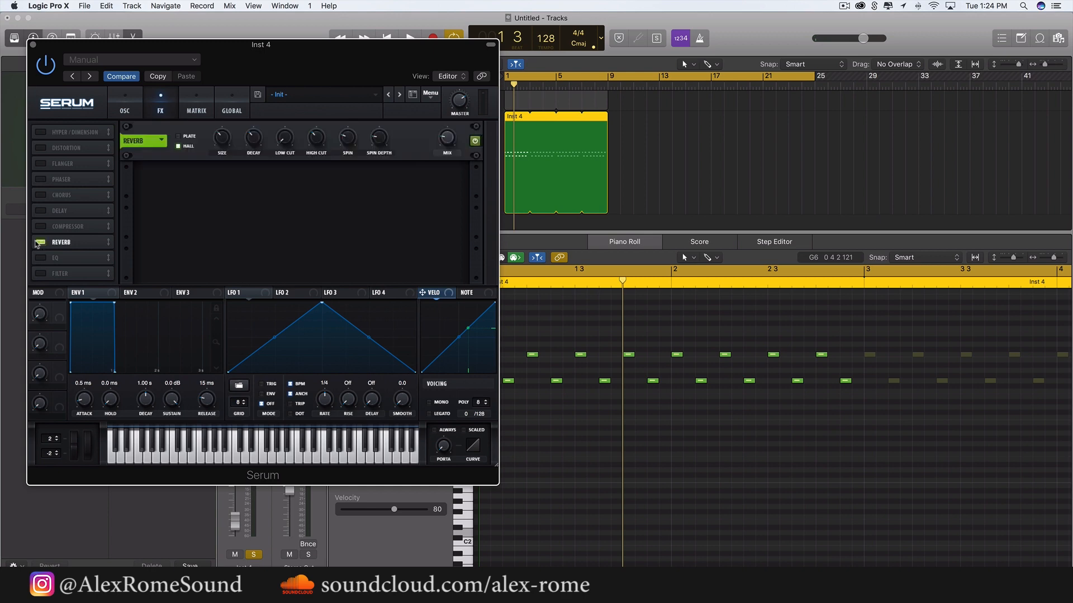
{"action": "left_click_drag", "start_coordinate": [447, 146], "coordinate": [454, 109]}
{"action": "key", "text": "space"}
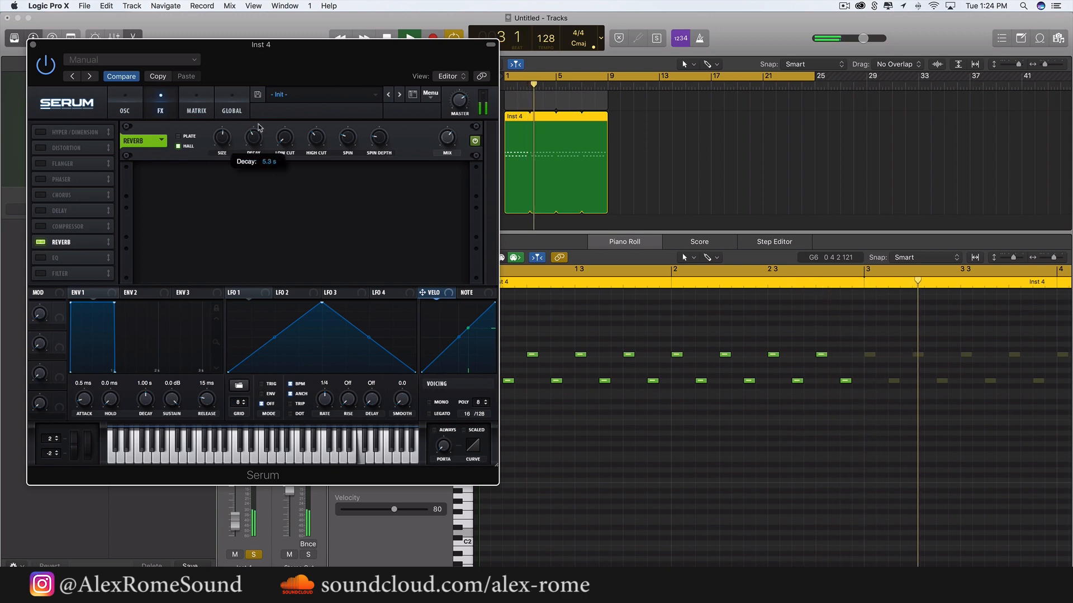
{"action": "left_click", "coordinate": [33, 45]}
Insert a stereo Channel EQ on Inst 4 with a 48 dB/Oct low cut at about 830 Hz
{"action": "left_click", "coordinate": [247, 347]}
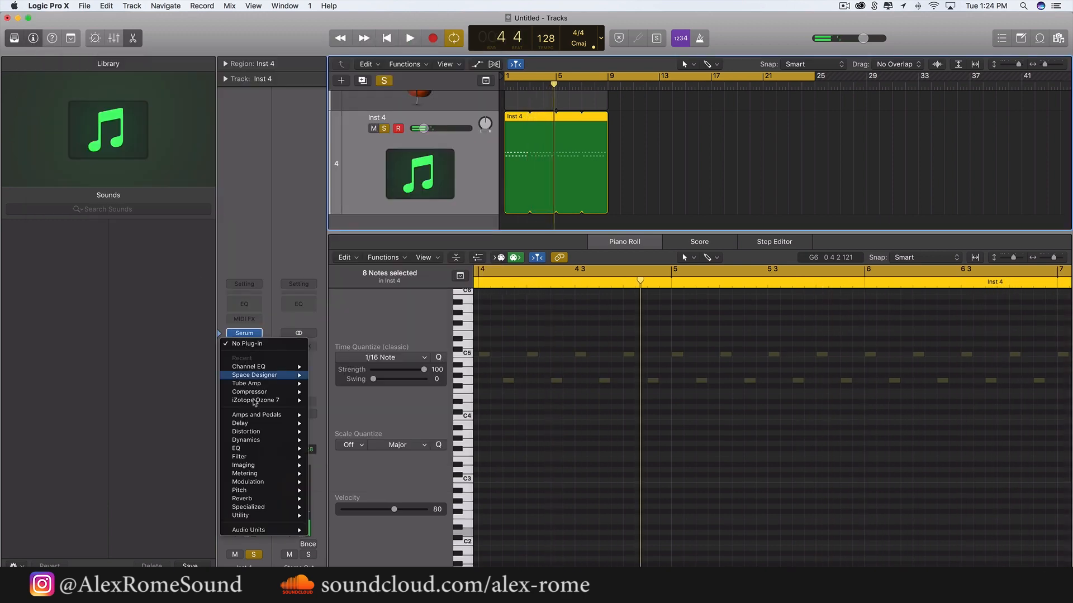
{"action": "mouse_move", "coordinate": [253, 452]}
{"action": "mouse_move", "coordinate": [364, 452]}
{"action": "left_click", "coordinate": [424, 450]}
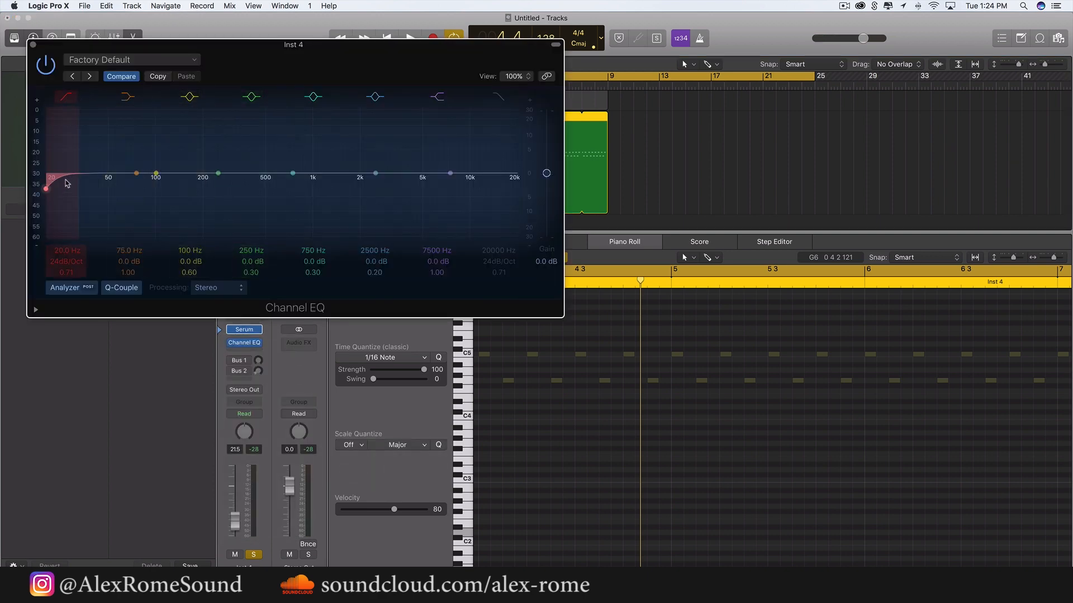
{"action": "left_click_drag", "start_coordinate": [66, 183], "coordinate": [236, 193]}
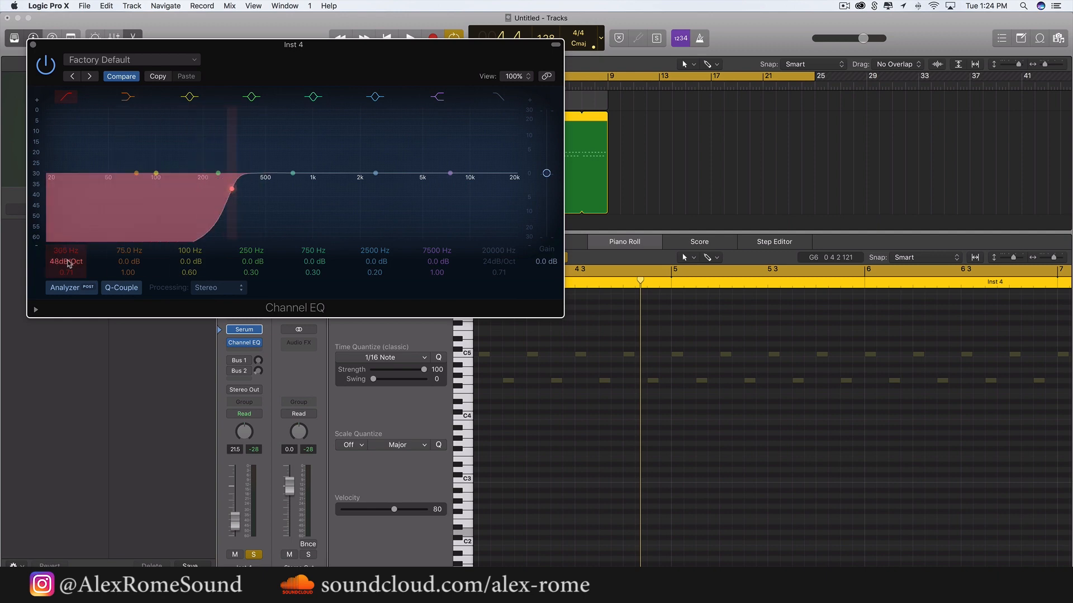
{"action": "left_click_drag", "start_coordinate": [209, 218], "coordinate": [282, 217]}
{"action": "key", "text": "space"}
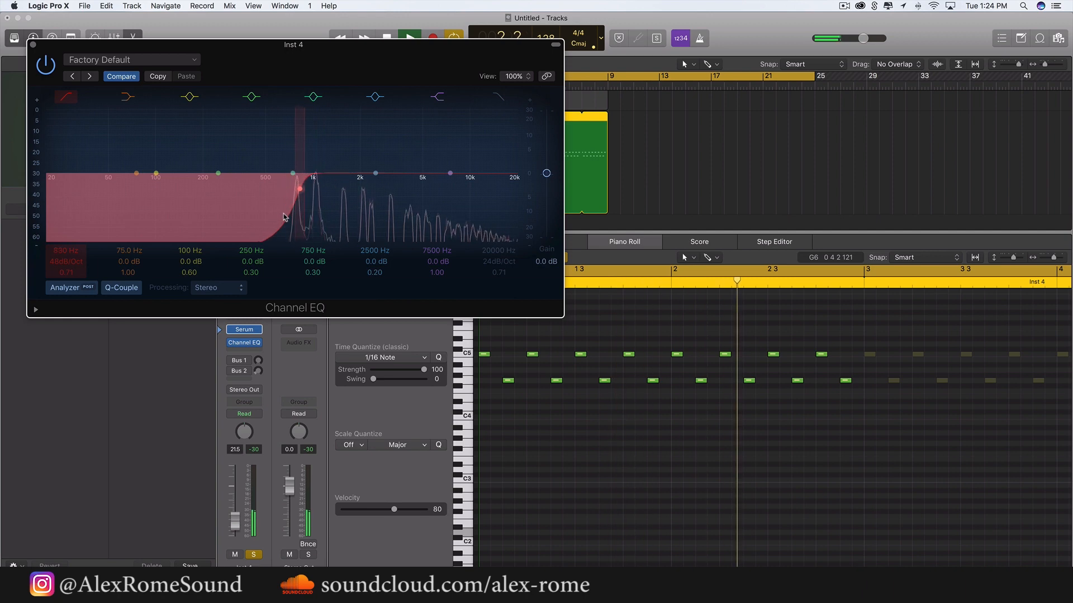
{"action": "left_click", "coordinate": [32, 45]}
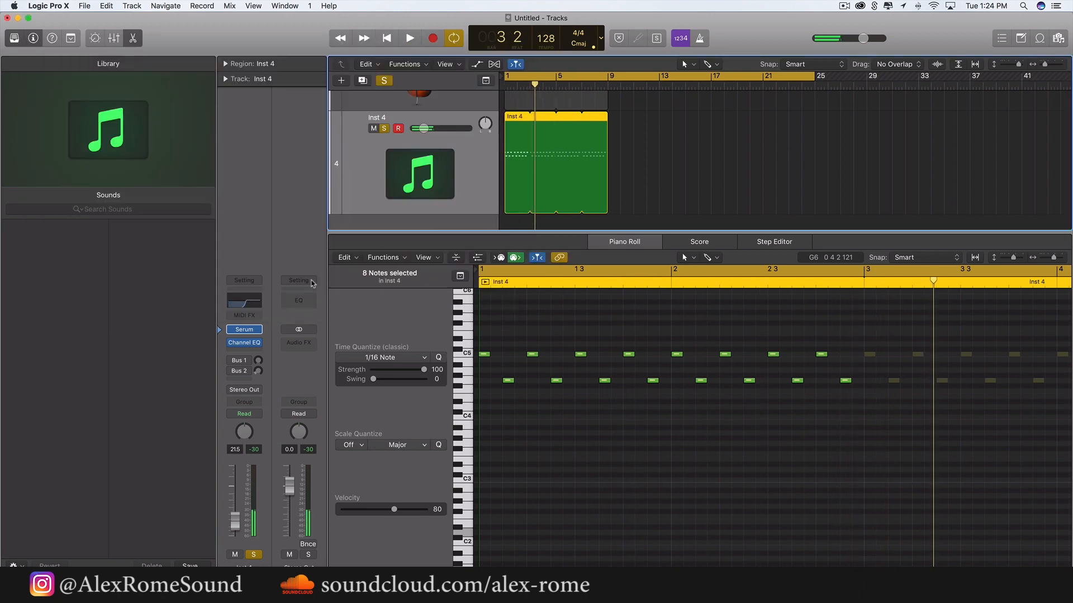
Insert a stereo Tremolo after the Channel EQ and reduce its depth to 40% during playback
{"action": "left_click", "coordinate": [246, 353]}
{"action": "mouse_move", "coordinate": [274, 487]}
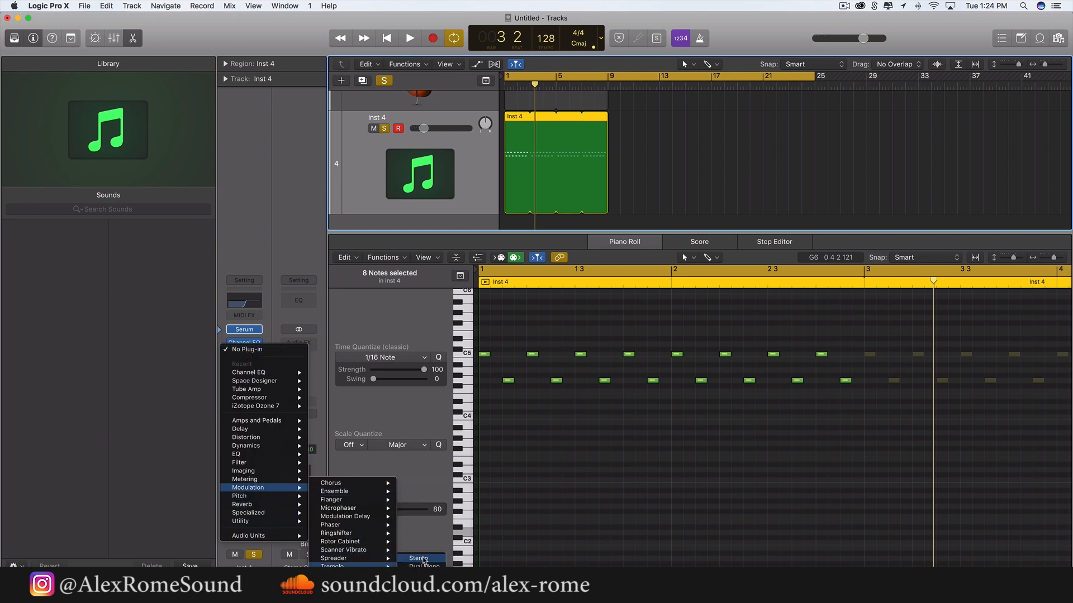
{"action": "left_click", "coordinate": [423, 558]}
{"action": "key", "text": "Return"}
{"action": "key", "text": "space"}
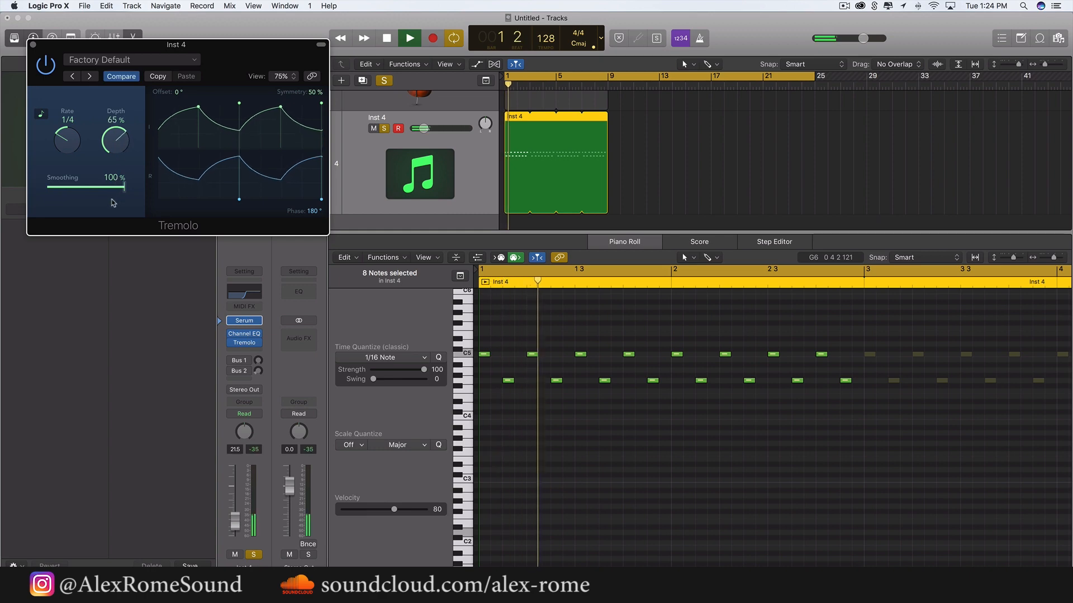
{"action": "left_click_drag", "start_coordinate": [112, 199], "coordinate": [102, 228]}
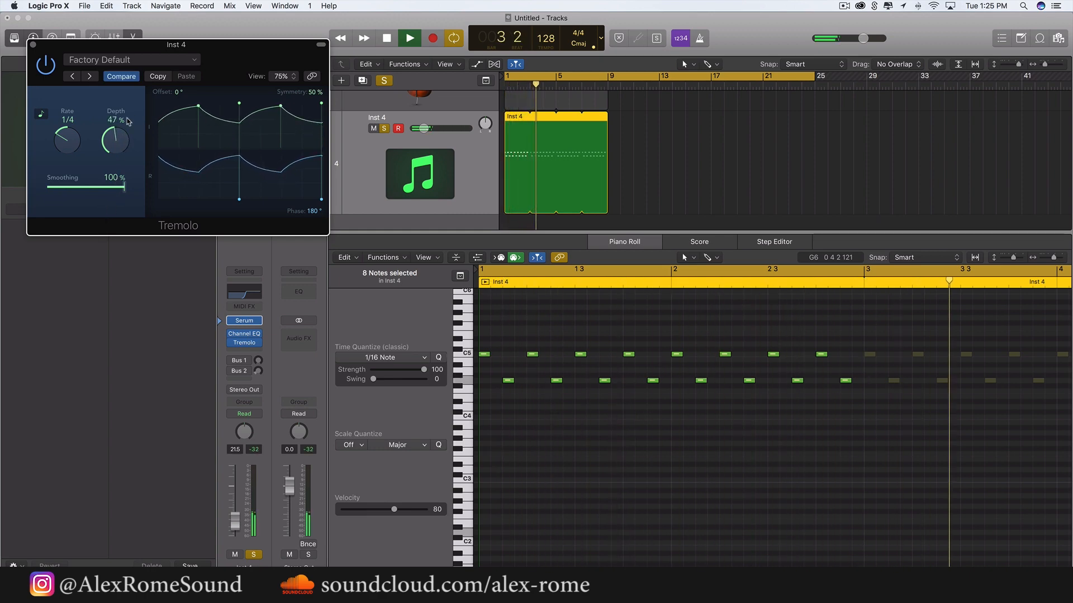
{"action": "left_click_drag", "start_coordinate": [115, 139], "coordinate": [116, 151]}
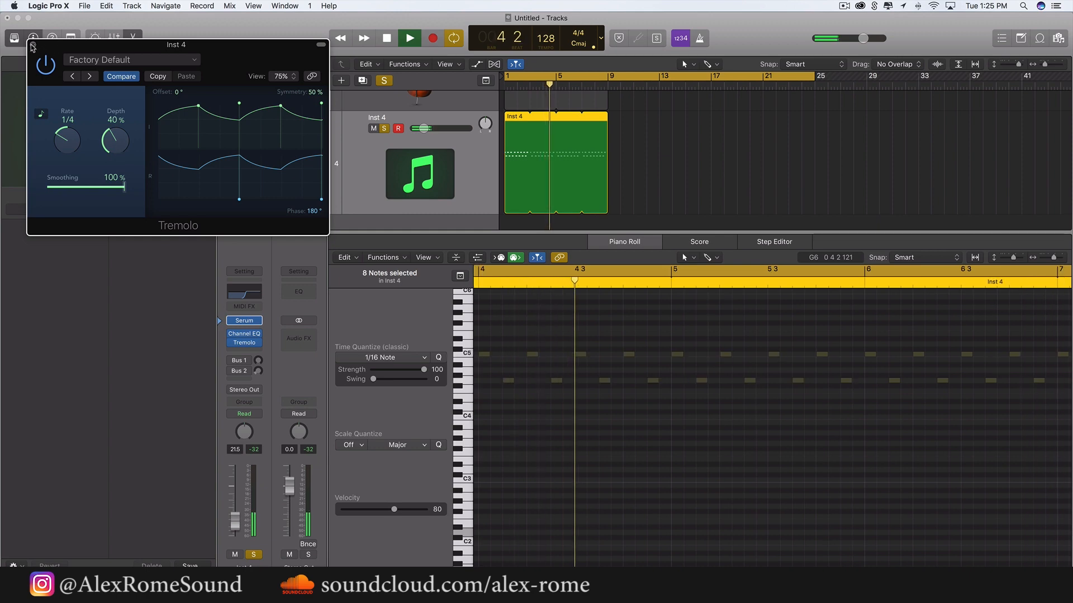
{"action": "left_click", "coordinate": [32, 45]}
Stop playback, take Inst 4 out of solo, and close the piano roll
{"action": "key", "text": "space"}
{"action": "left_click", "coordinate": [384, 129]}
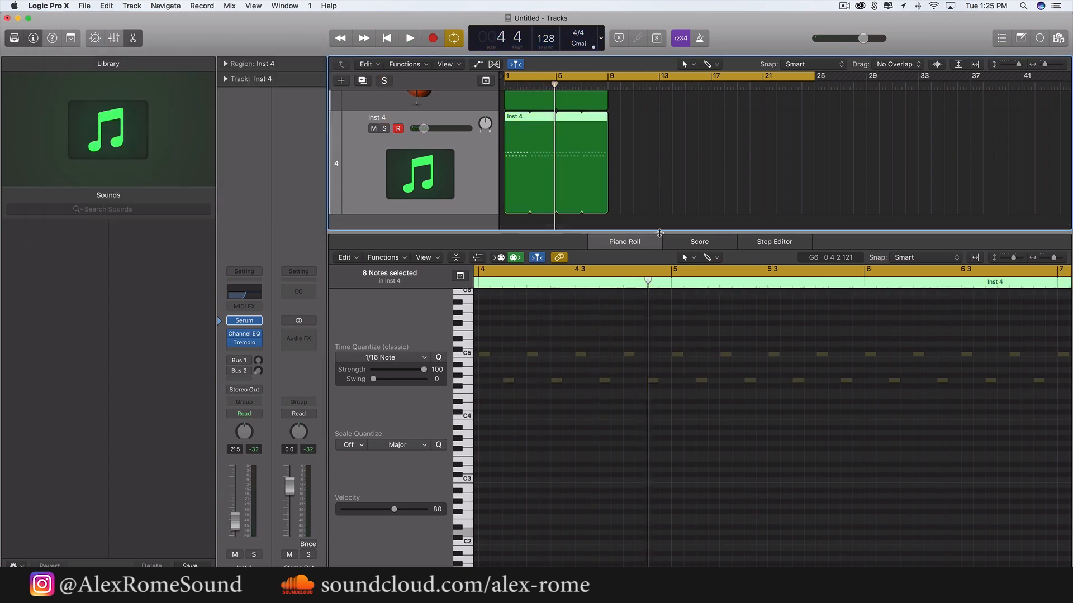
{"action": "key", "text": "p"}
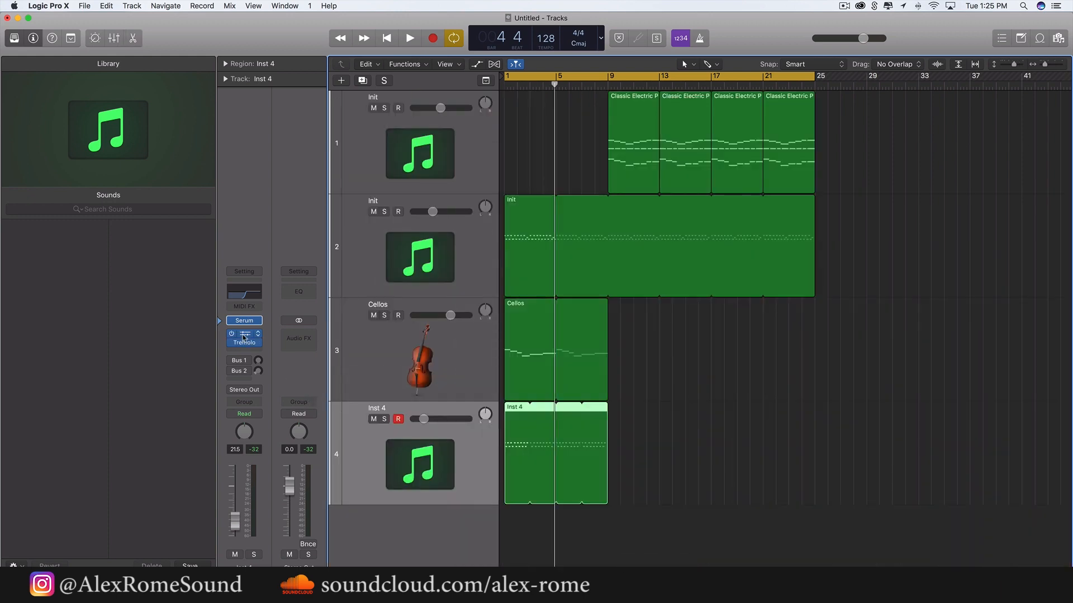
Automate Inst 4's Channel EQ High Cut Frequency from 1800 Hz at bar 1 to 5500 Hz at bar 9, and loop its region to bar 25
{"action": "left_click", "coordinate": [244, 337]}
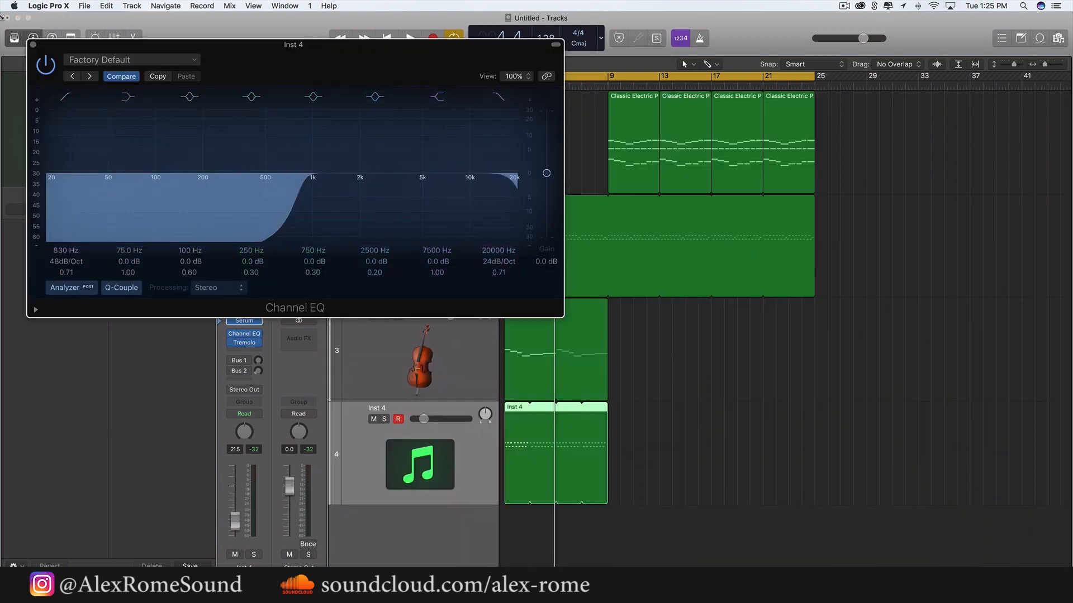
{"action": "left_click", "coordinate": [32, 45]}
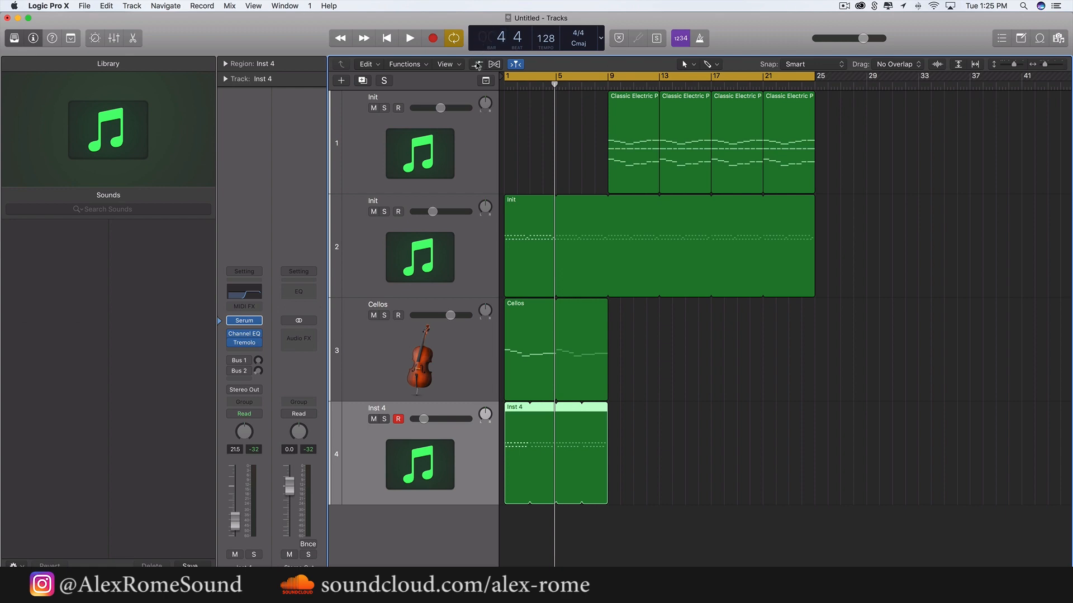
{"action": "left_click", "coordinate": [477, 65]}
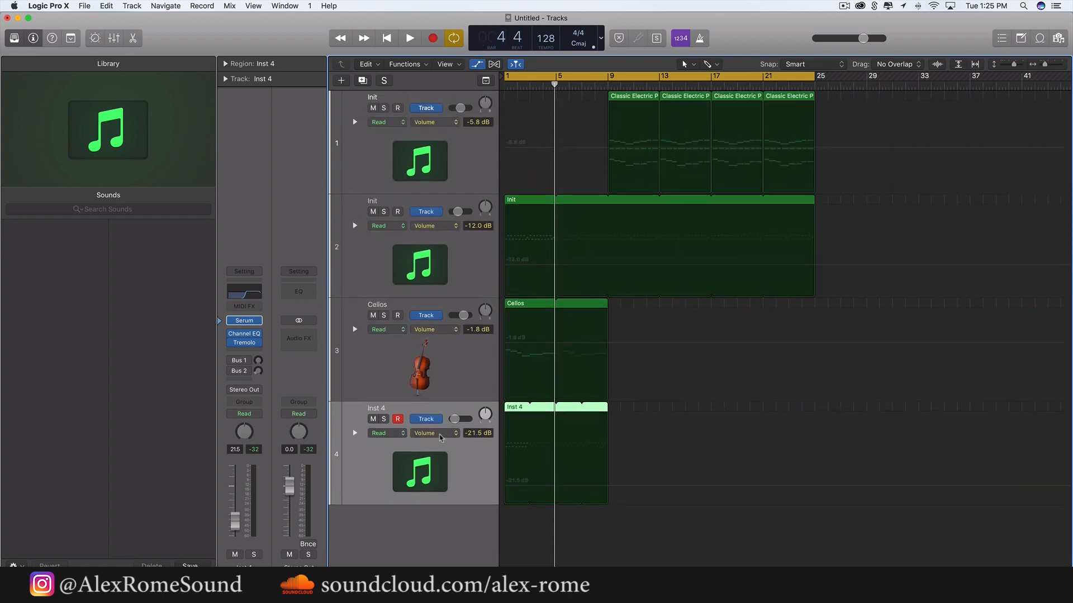
{"action": "left_click", "coordinate": [435, 433]}
{"action": "mouse_move", "coordinate": [481, 400]}
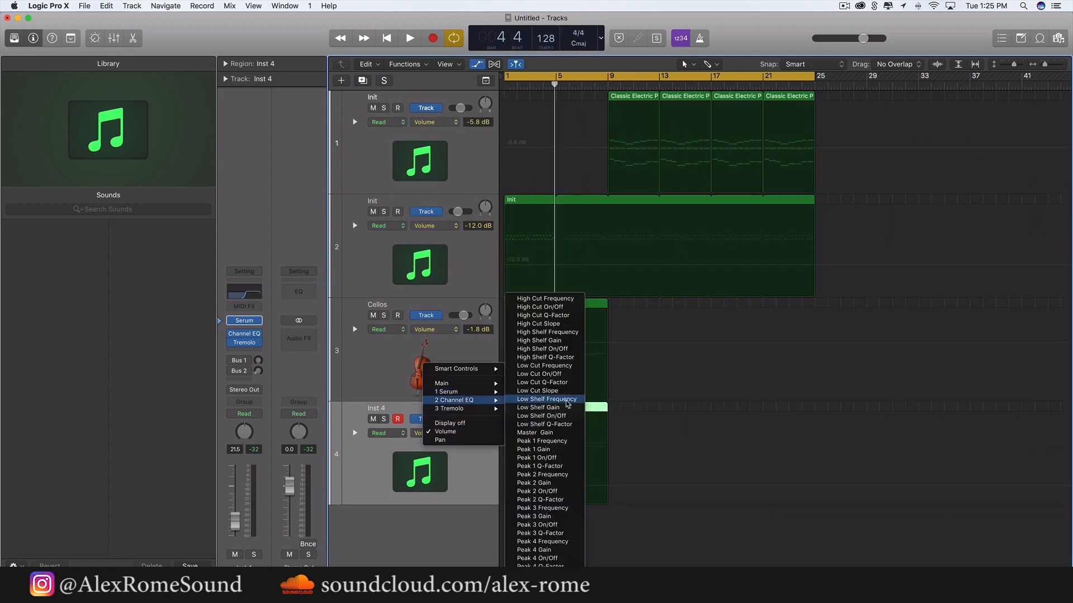
{"action": "left_click", "coordinate": [544, 299]}
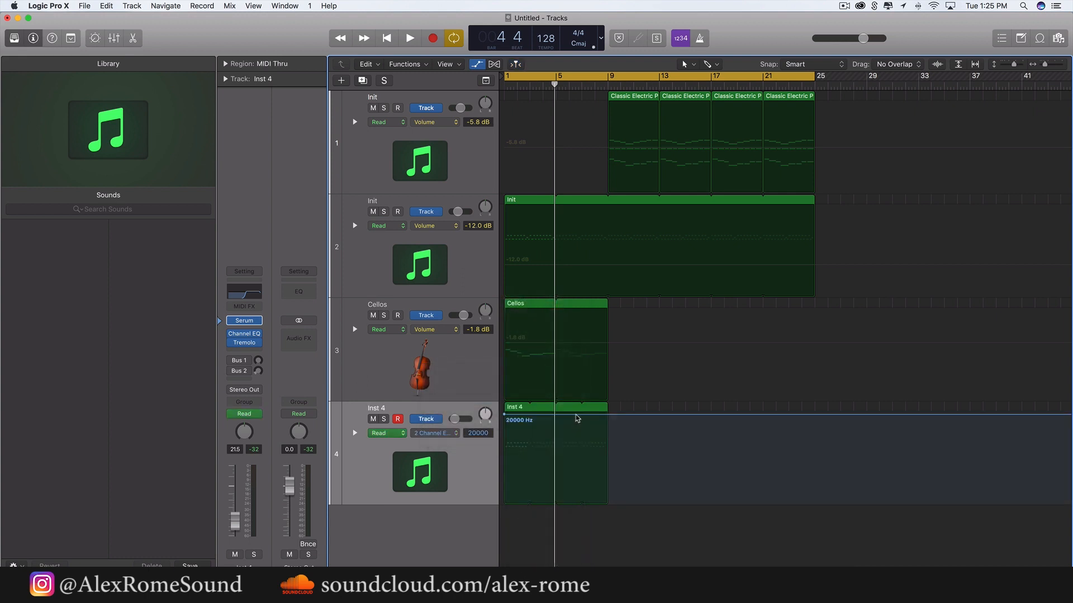
{"action": "left_click_drag", "start_coordinate": [568, 416], "coordinate": [865, 406]}
During playback, widen the track headers and lower Inst 4's volume to about -29.5 dB
{"action": "key", "text": "space"}
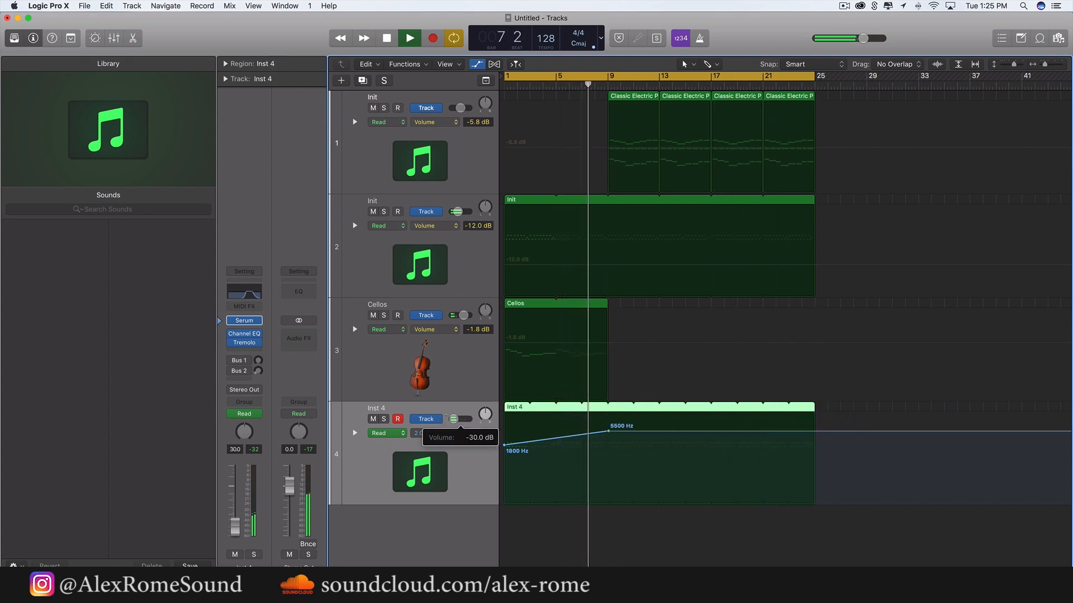
{"action": "scroll", "coordinate": [502, 385], "scroll_direction": "up", "scroll_amount": 6}
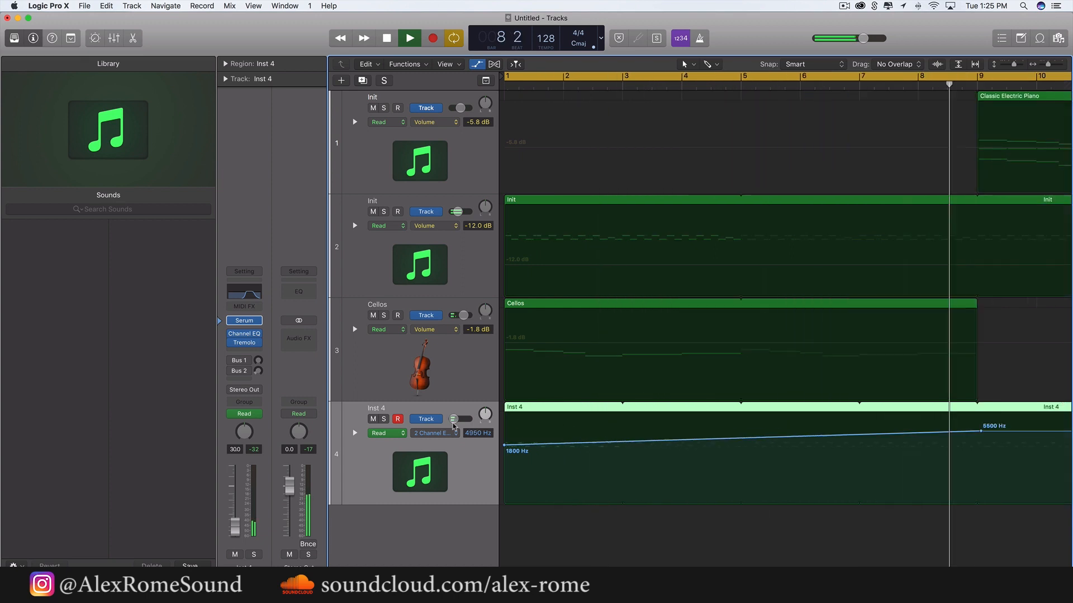
{"action": "left_click", "coordinate": [495, 398]}
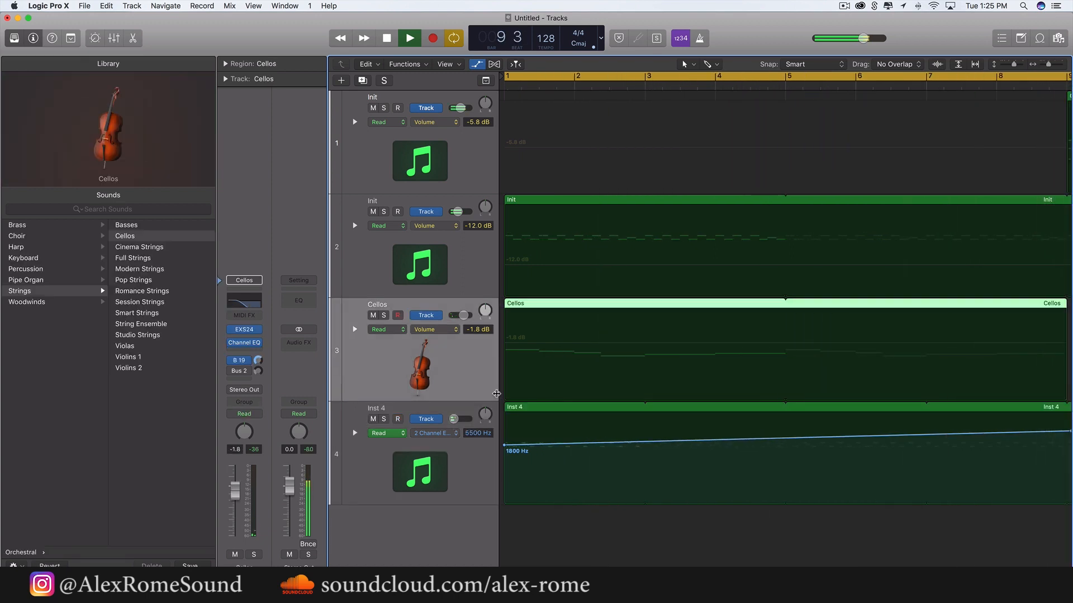
{"action": "left_click_drag", "start_coordinate": [497, 396], "coordinate": [546, 395]}
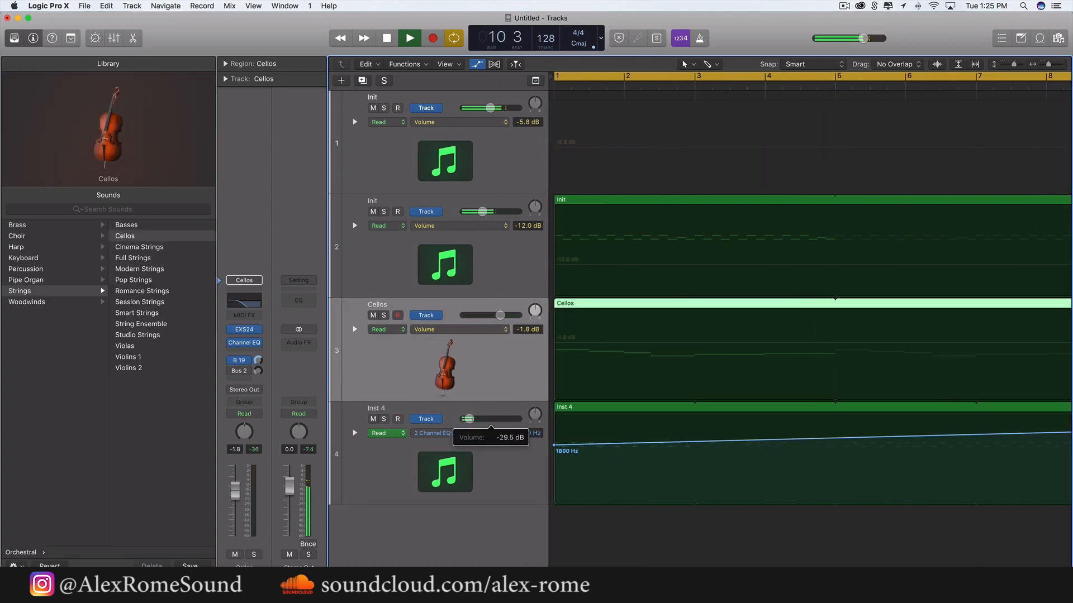
{"action": "scroll", "coordinate": [699, 407], "scroll_direction": "down", "scroll_amount": 4}
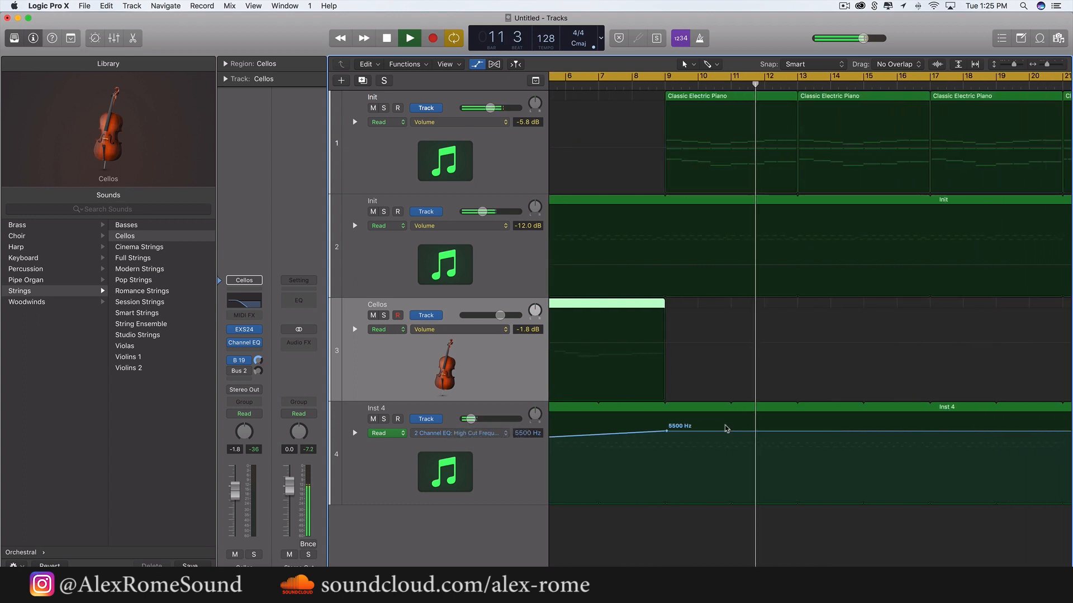
Raise the bar 9 end of Inst 4's high cut automation to 6900 Hz, then stop playback and hide automation
{"action": "left_click_drag", "start_coordinate": [724, 433], "coordinate": [702, 429]}
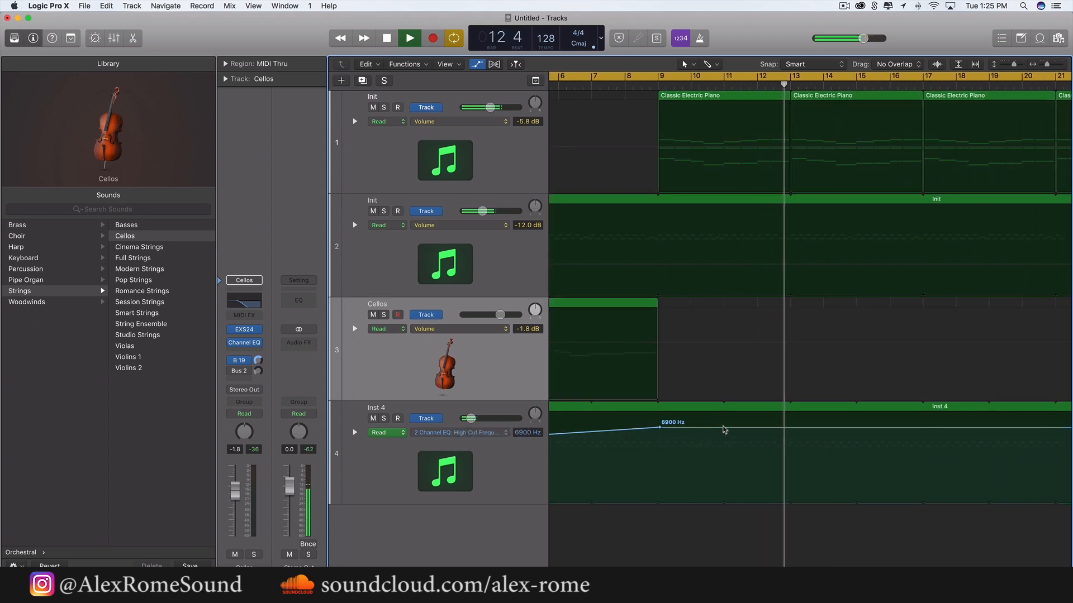
{"action": "key", "text": "space"}
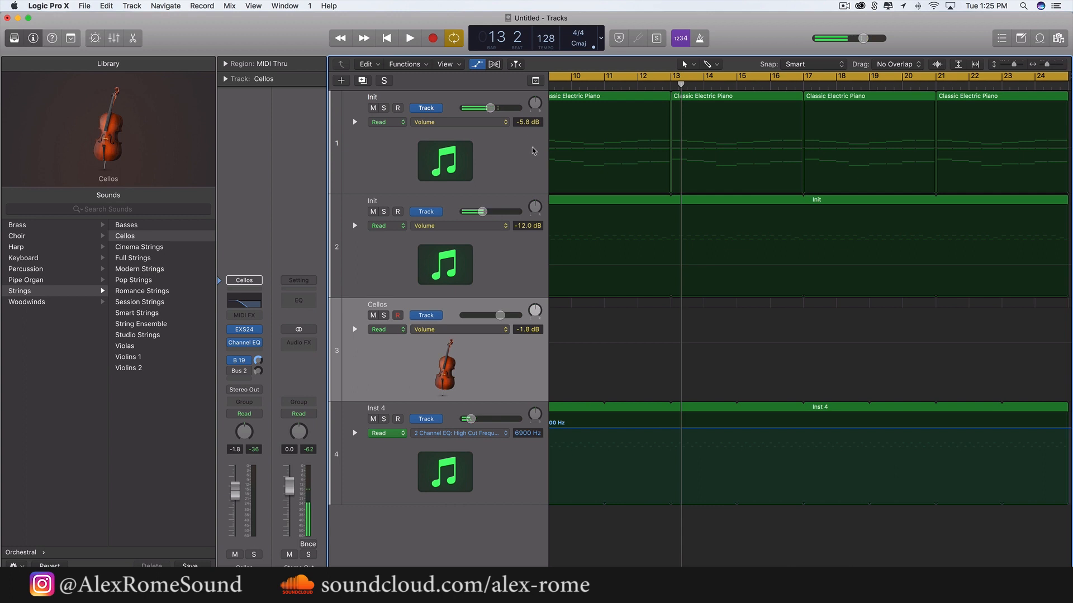
{"action": "left_click", "coordinate": [477, 65]}
Set the cycle range from bar 9 to about bar 34 and create a new software instrument track below Inst 4
{"action": "scroll", "coordinate": [579, 210], "scroll_direction": "down", "scroll_amount": 6}
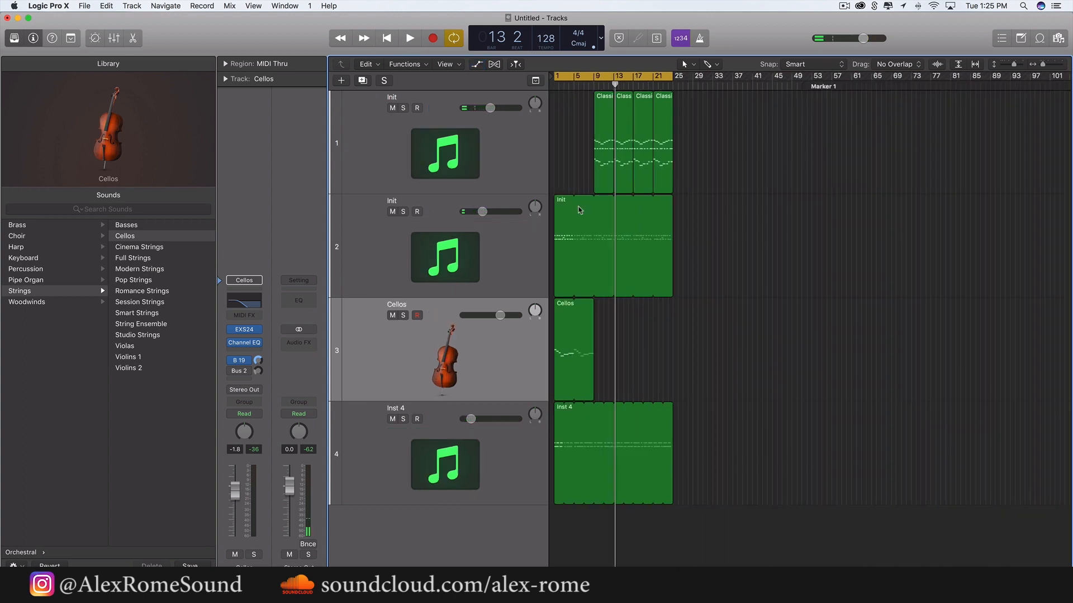
{"action": "left_click_drag", "start_coordinate": [594, 74], "coordinate": [719, 78]}
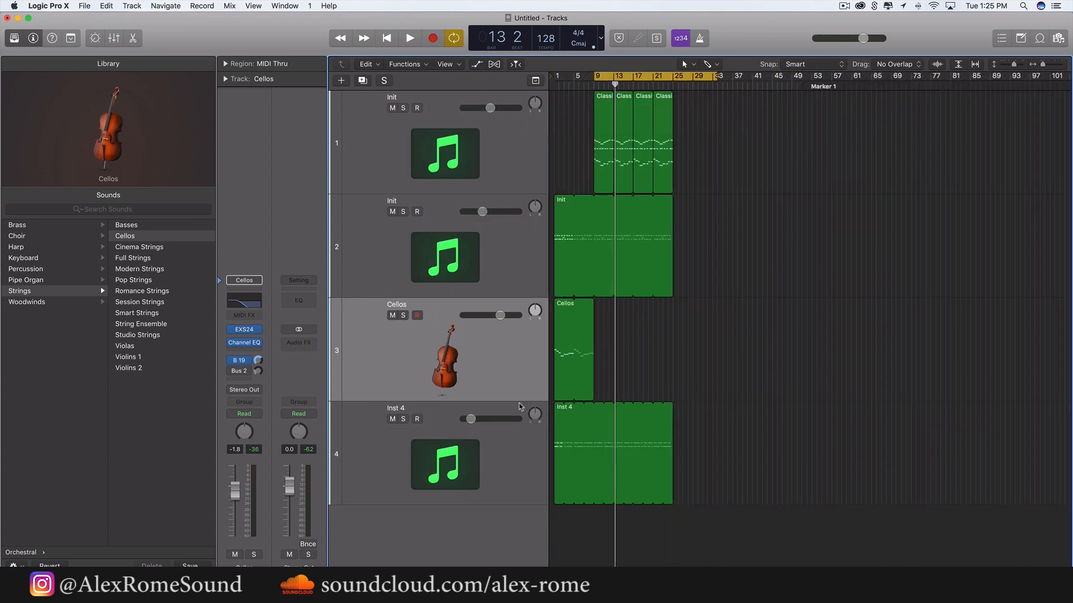
{"action": "left_click", "coordinate": [477, 453]}
{"action": "double_click", "coordinate": [478, 525]}
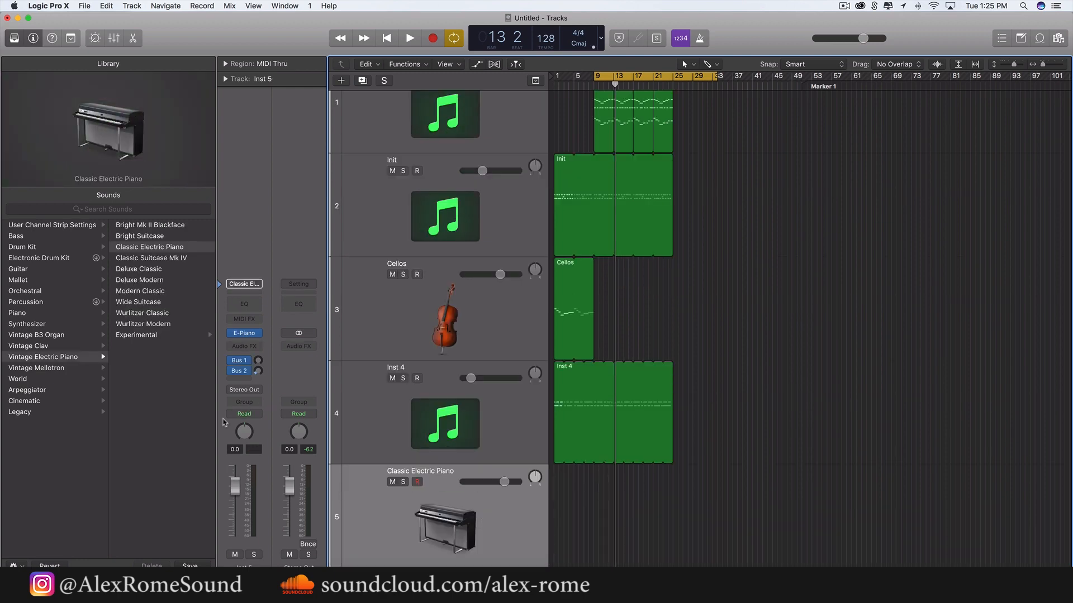
Replace the new track's electric piano instrument with a stereo EXS24 sampler
{"action": "left_click", "coordinate": [259, 333]}
{"action": "mouse_move", "coordinate": [279, 413]}
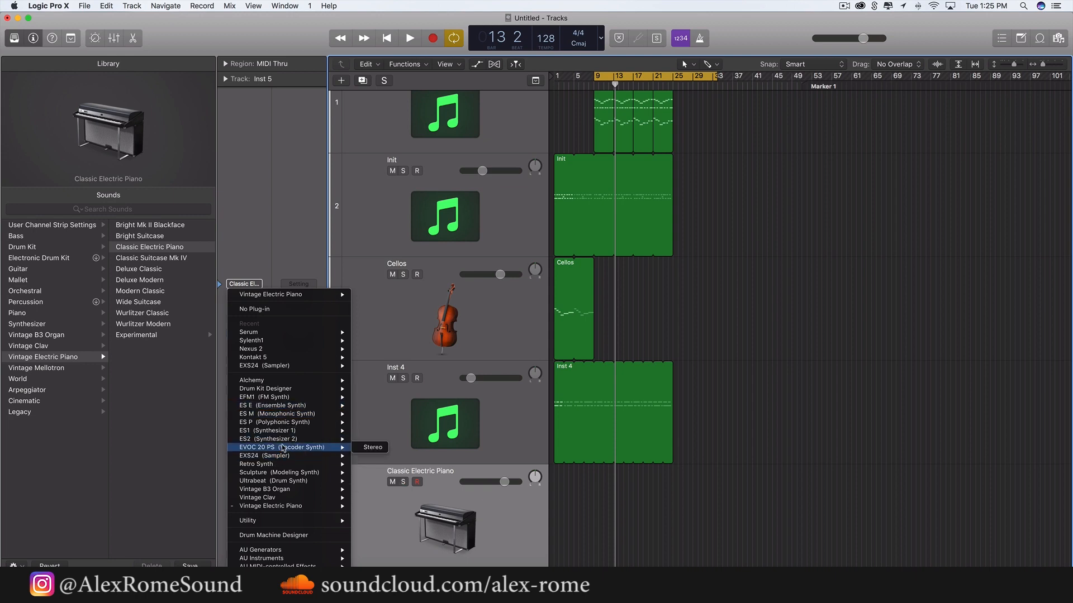
{"action": "mouse_move", "coordinate": [325, 458]}
{"action": "left_click", "coordinate": [371, 464]}
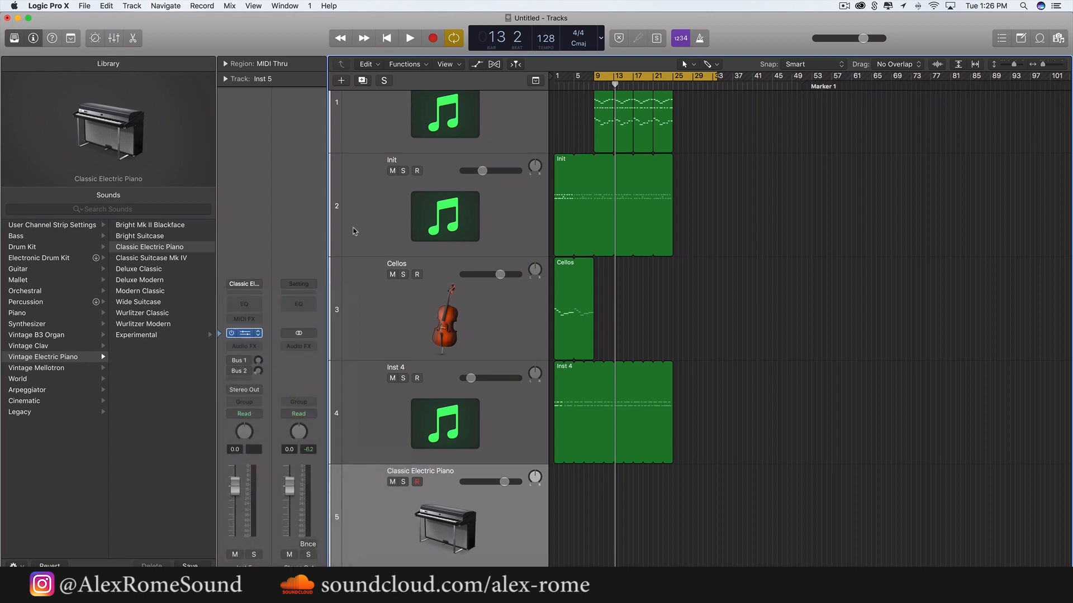
Load the hihat instrument into the EXS24 and close the plug-in window
{"action": "left_click", "coordinate": [290, 95]}
{"action": "scroll", "coordinate": [275, 352], "scroll_direction": "down", "scroll_amount": 3}
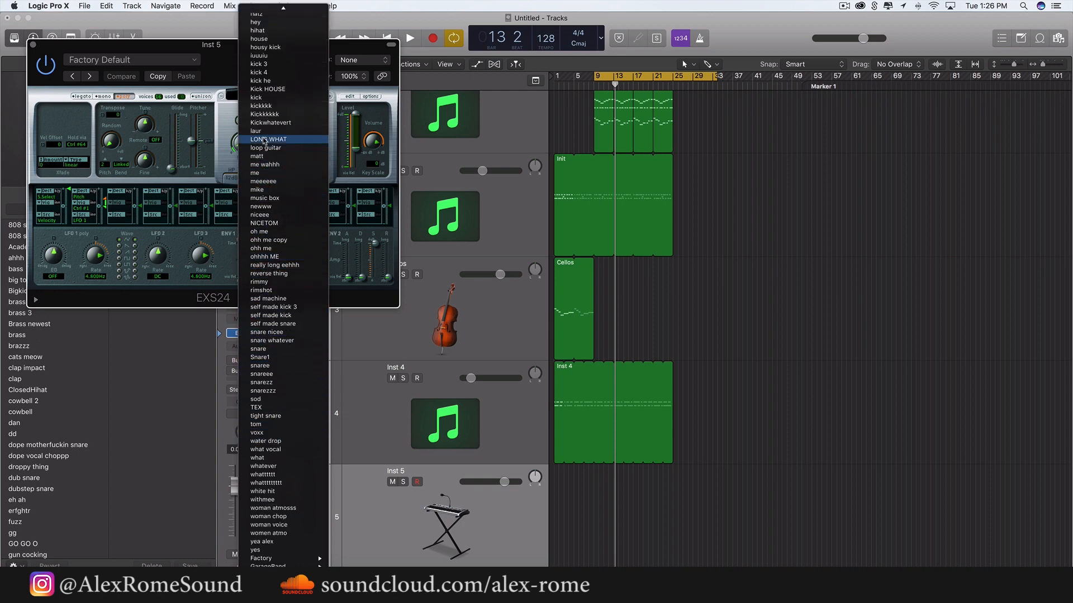
{"action": "scroll", "coordinate": [263, 215], "scroll_direction": "up", "scroll_amount": 5}
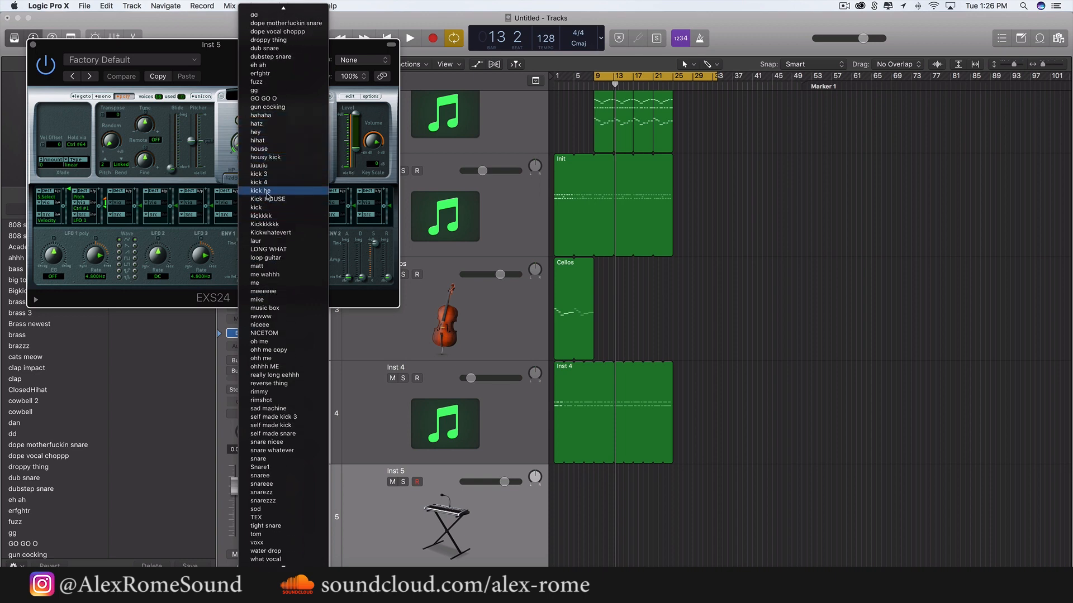
{"action": "left_click", "coordinate": [261, 141]}
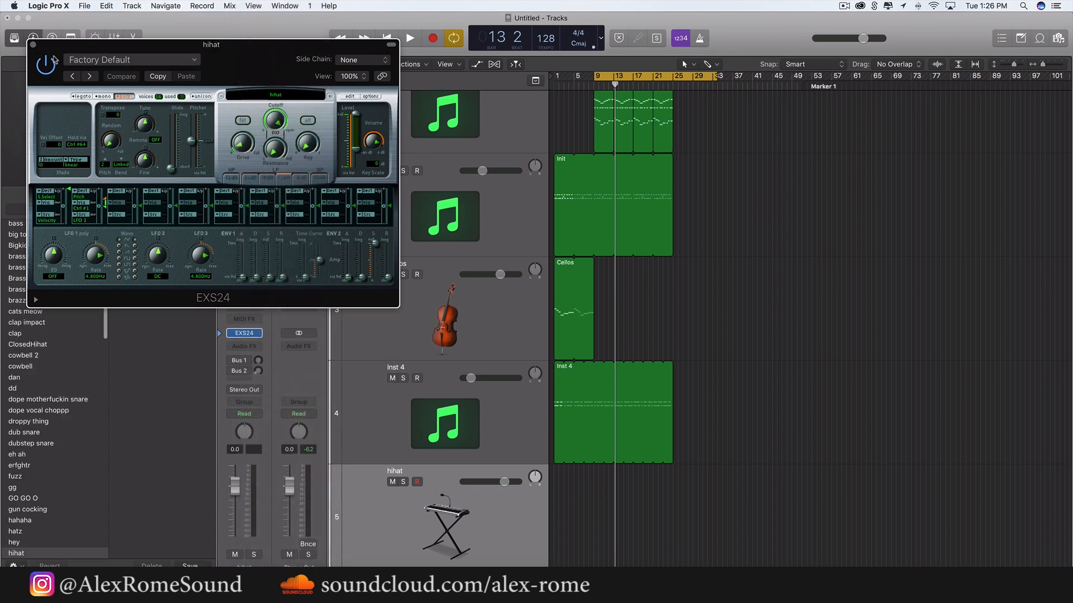
{"action": "left_click", "coordinate": [33, 45]}
Create and open a one-bar region at bar 9 on the hihat track, and lower the track's volume to -17 dB
{"action": "scroll", "coordinate": [668, 409], "scroll_direction": "up", "scroll_amount": 5}
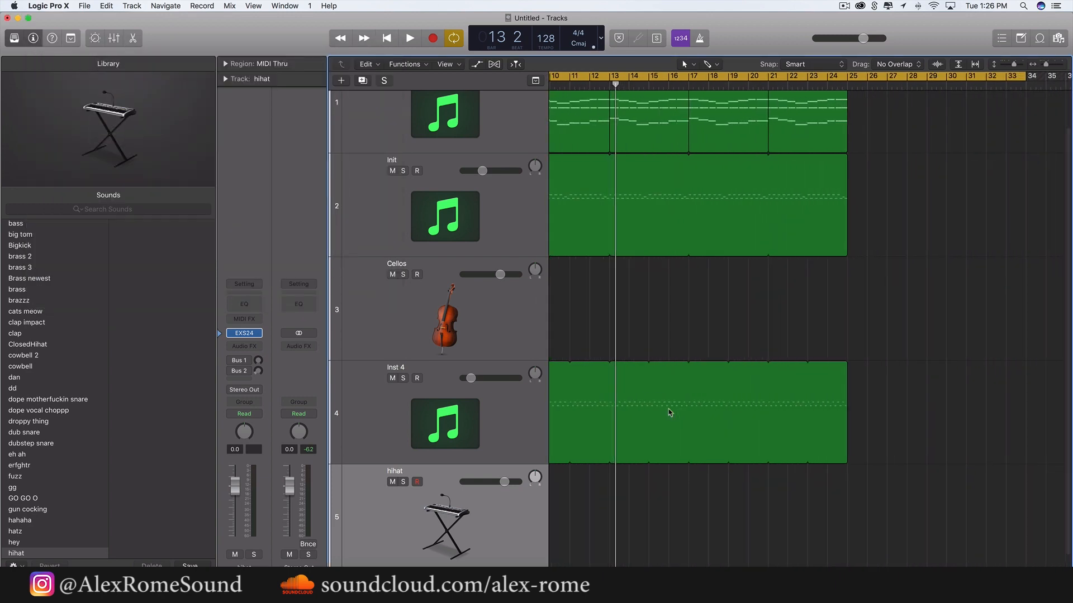
{"action": "scroll", "coordinate": [669, 409], "scroll_direction": "left", "scroll_amount": 5}
{"action": "left_click", "coordinate": [670, 501]}
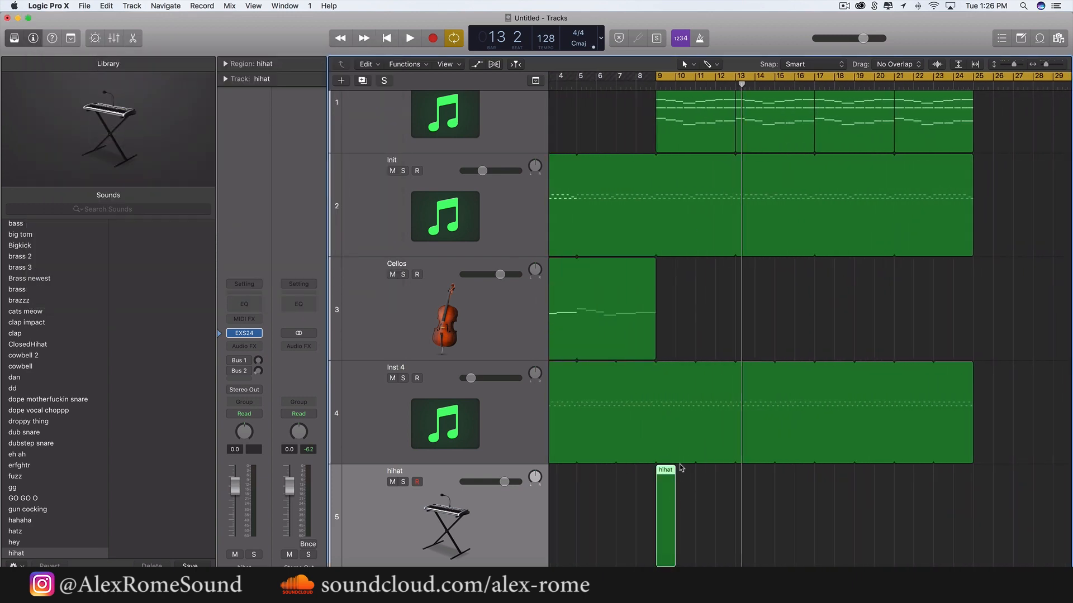
{"action": "key", "text": "space"}
{"action": "scroll", "coordinate": [642, 521], "scroll_direction": "up", "scroll_amount": 2}
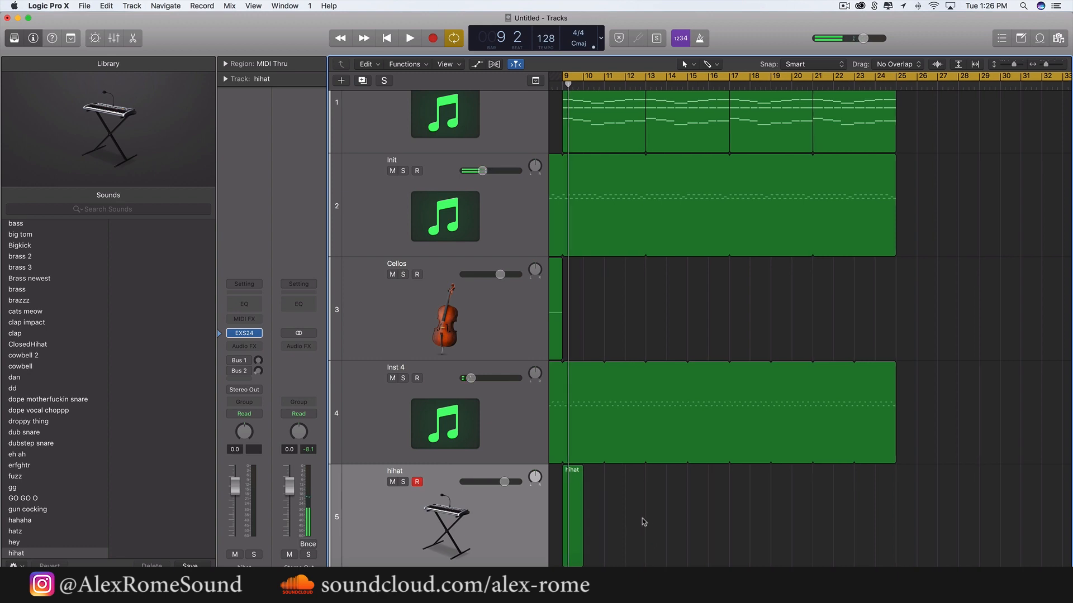
{"action": "double_click", "coordinate": [575, 522]}
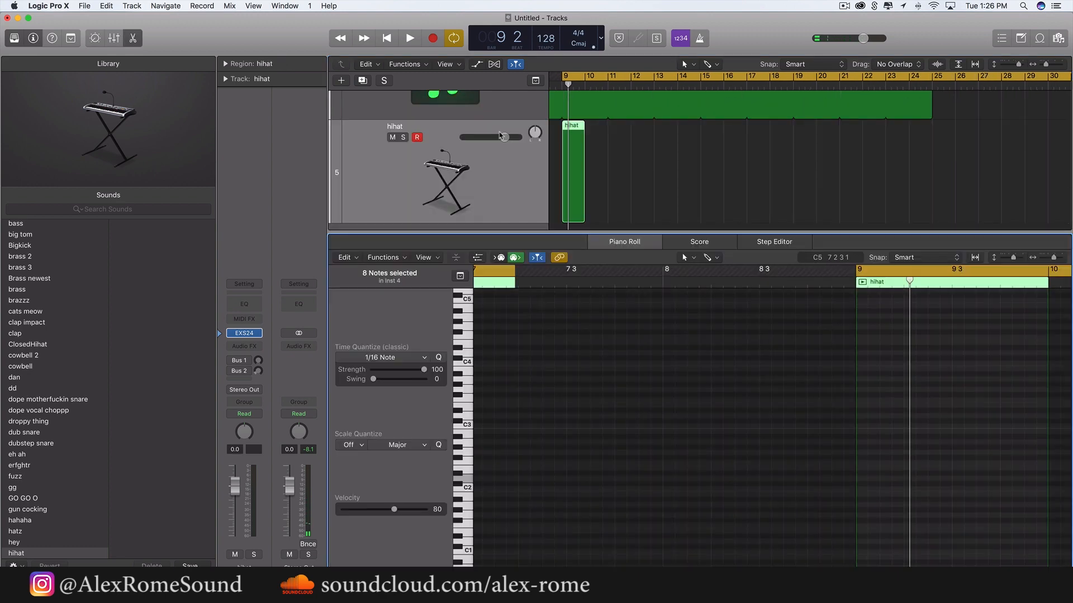
{"action": "left_click_drag", "start_coordinate": [499, 137], "coordinate": [476, 137]}
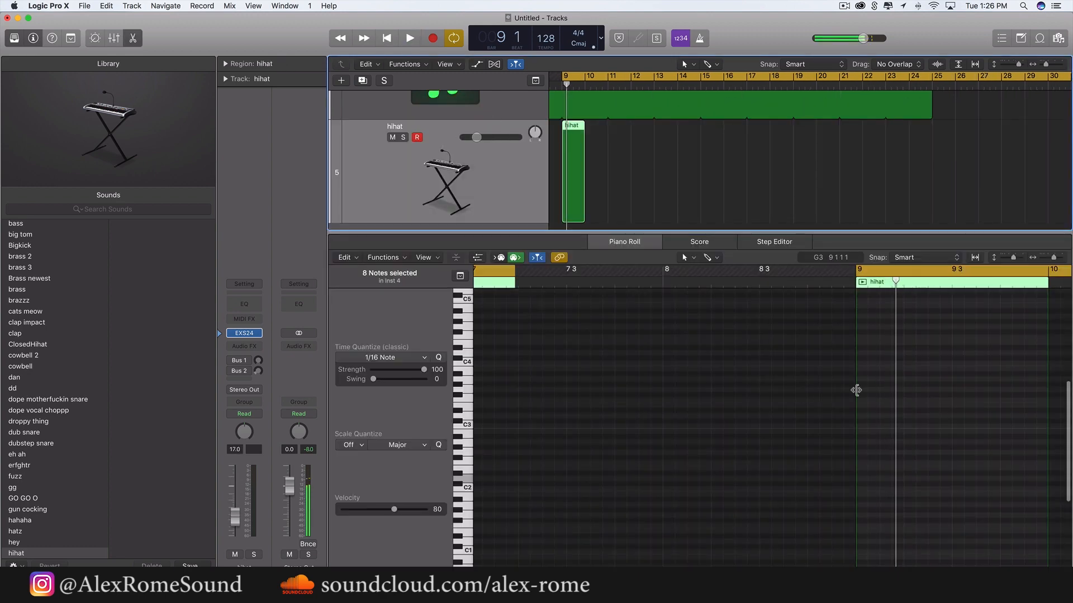
Enter a short D#3 note on each of the four beats of the hihat region while checking it in playback
{"action": "left_click", "coordinate": [820, 412]}
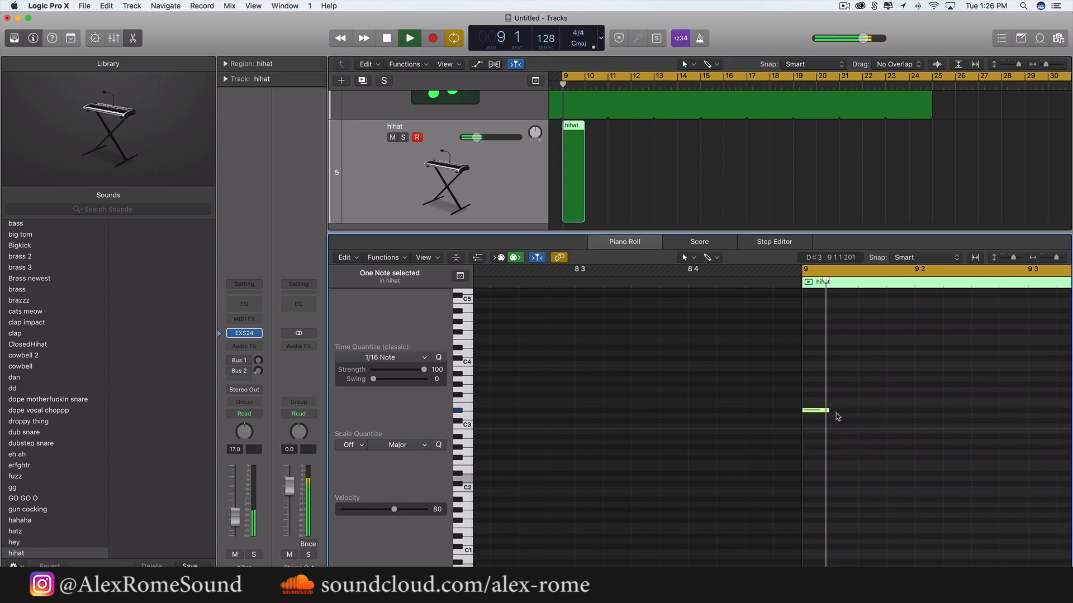
{"action": "left_click", "coordinate": [831, 412]}
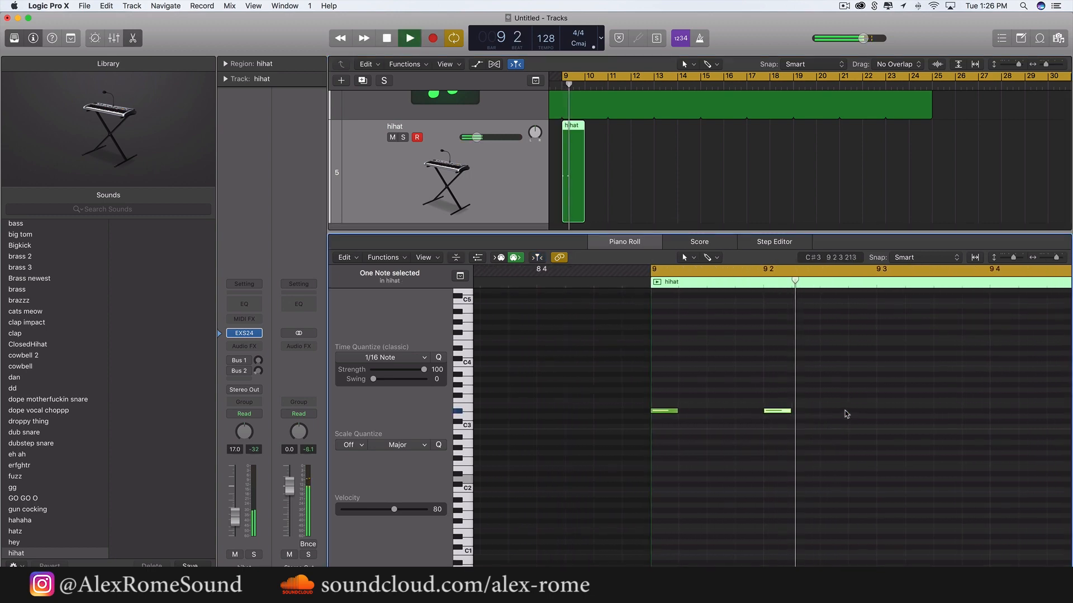
{"action": "left_click", "coordinate": [880, 411]}
{"action": "key", "text": "space"}
{"action": "scroll", "coordinate": [881, 416], "scroll_direction": "right", "scroll_amount": 4}
{"action": "key", "text": "super+Left"}
{"action": "key", "text": "super+Left"}
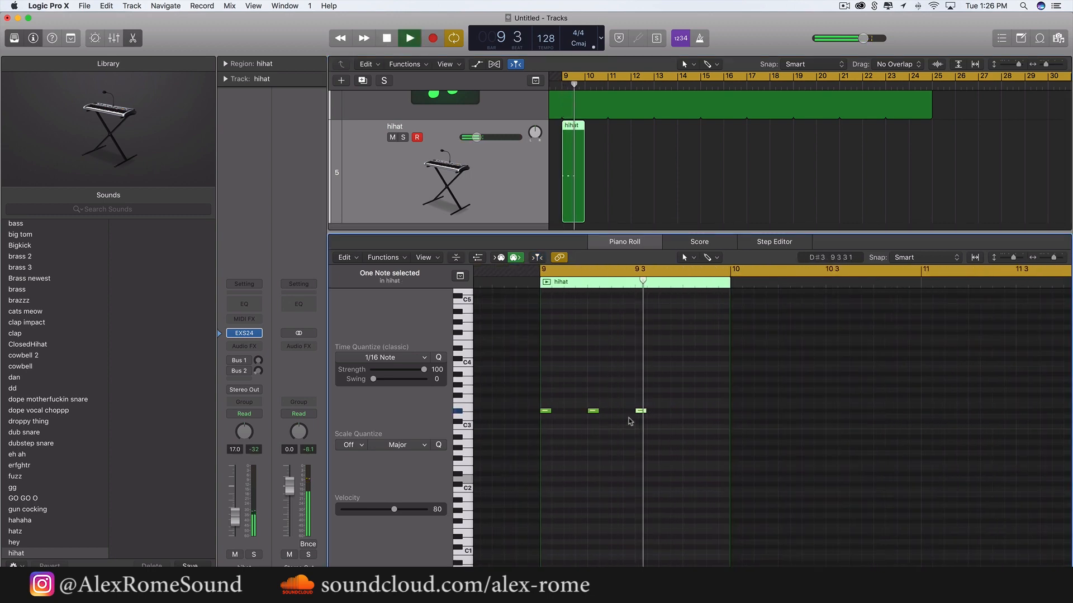
{"action": "key", "text": "space"}
{"action": "key", "text": "space"}
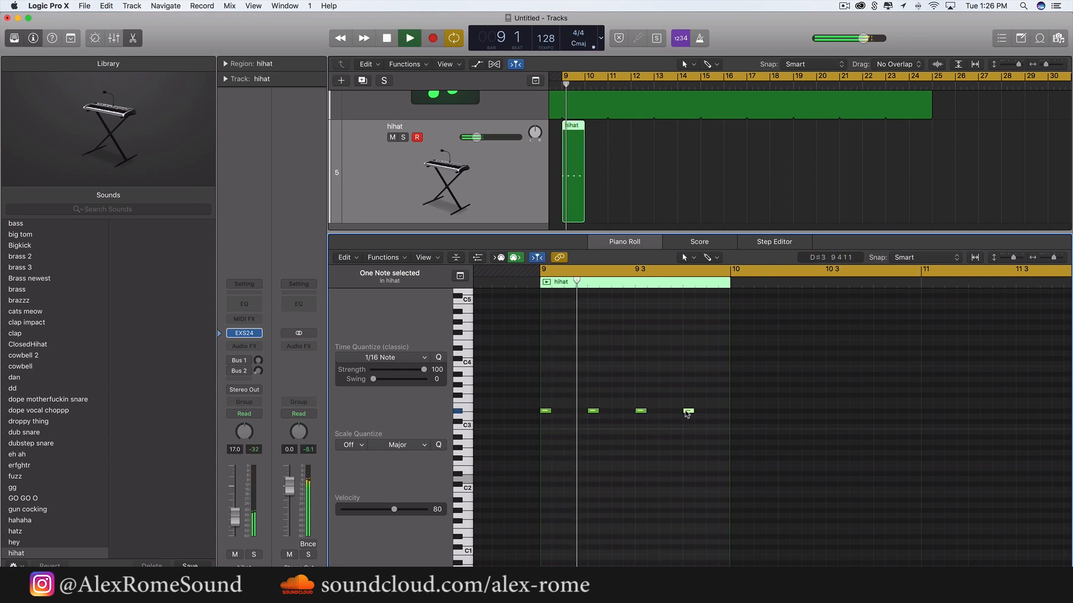
Loop the one-bar hihat region out to bar 25 and play it back
{"action": "key", "text": "space"}
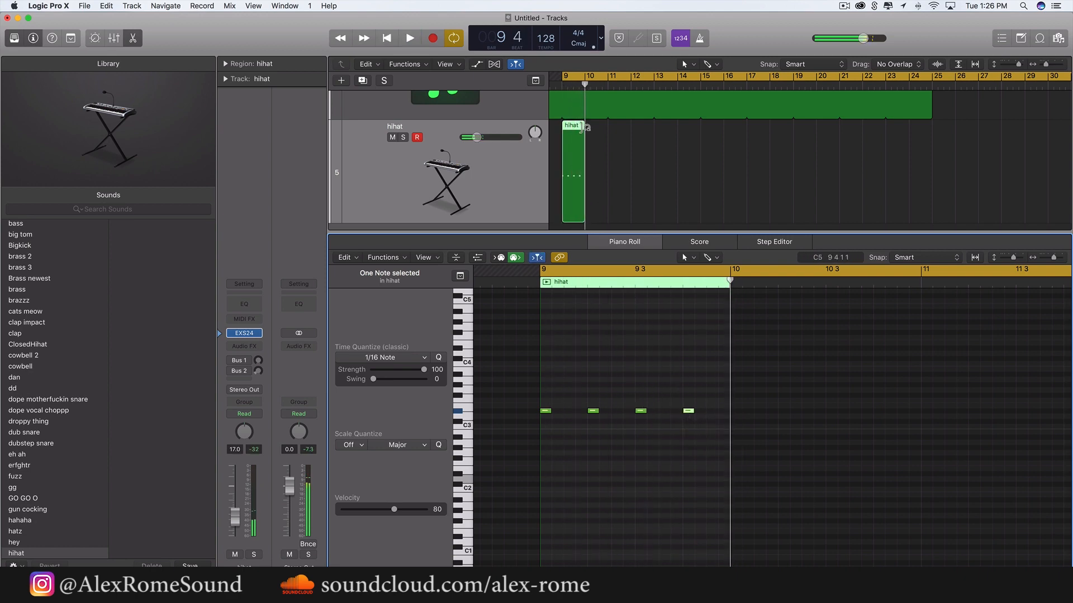
{"action": "left_click_drag", "start_coordinate": [583, 130], "coordinate": [945, 143]}
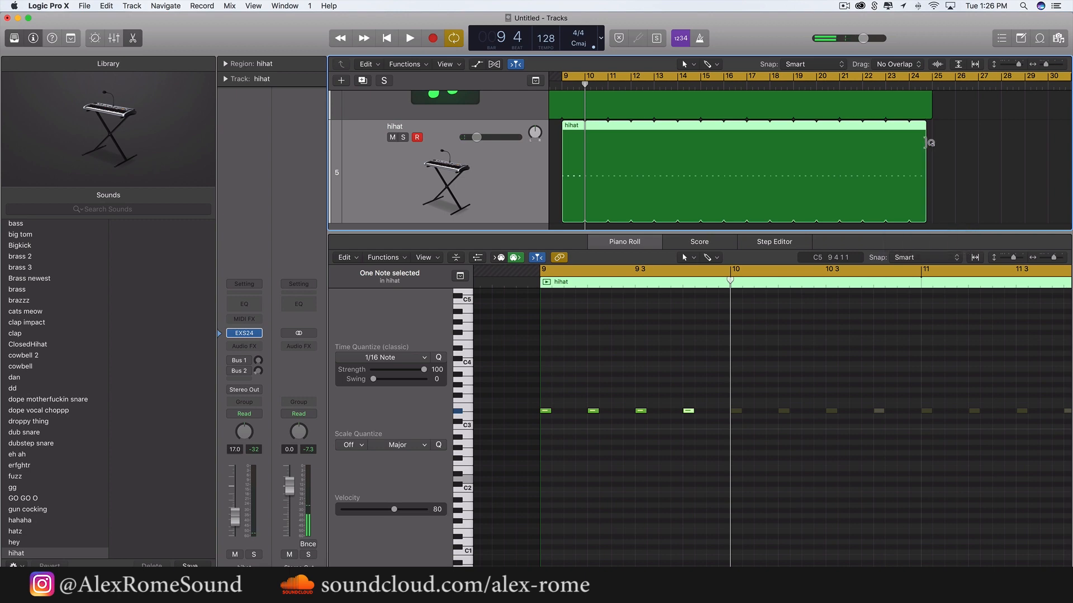
{"action": "key", "text": "space"}
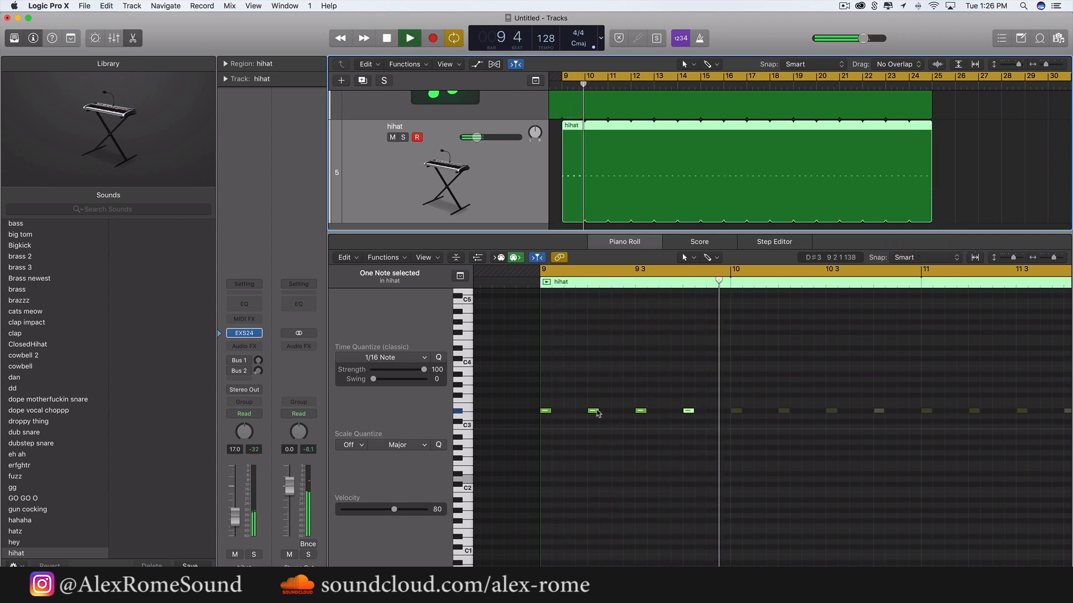
Add short D#3 notes at velocity 25 midway between the beats of the one-bar hihat region
{"action": "left_click", "coordinate": [569, 410]}
{"action": "key", "text": "space"}
{"action": "key", "text": "super+Right"}
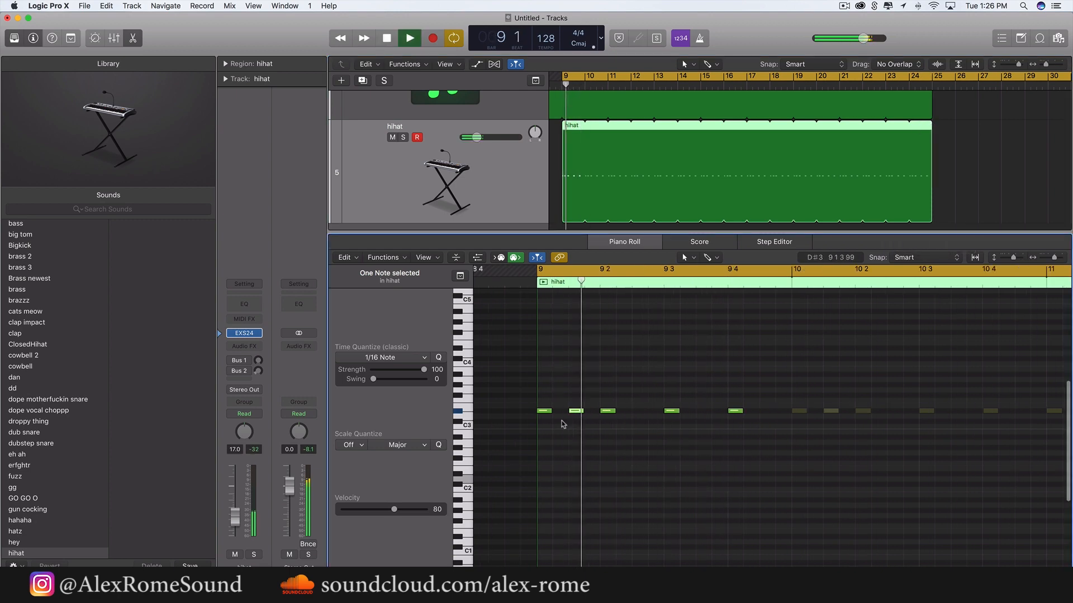
{"action": "key", "text": "space"}
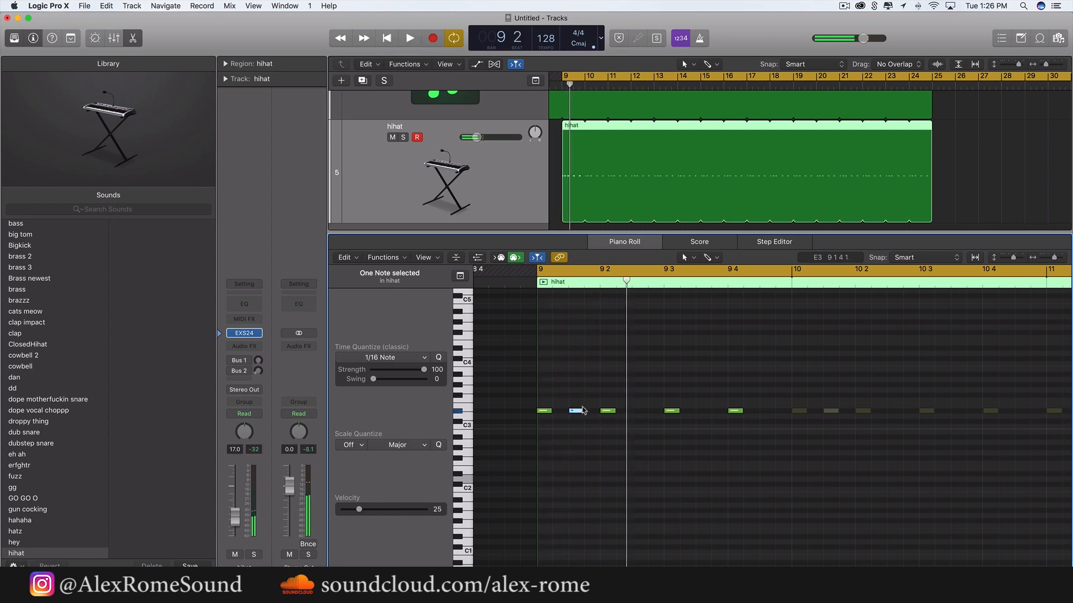
{"action": "left_click", "coordinate": [638, 412]}
{"action": "key", "text": "space"}
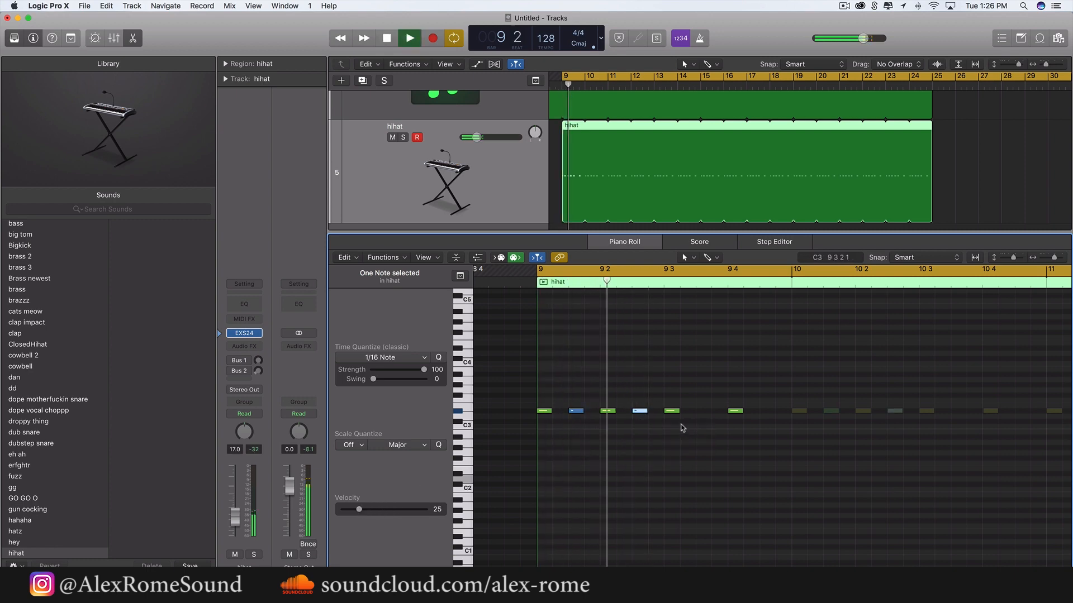
{"action": "left_click", "coordinate": [771, 414]}
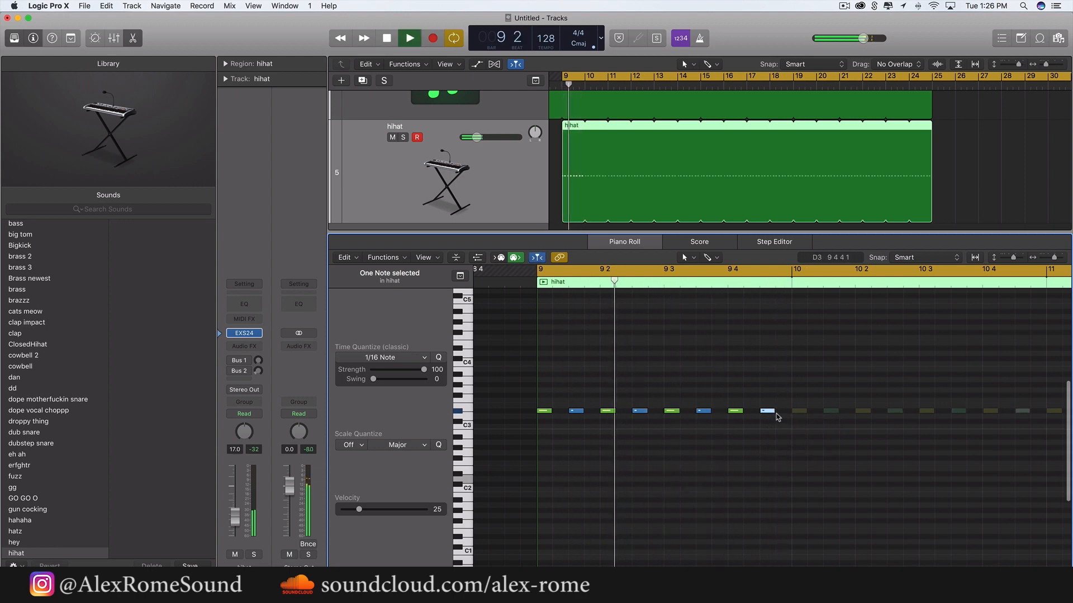
Play back the hihat pattern from bar 9 to check the added off-beat notes
{"action": "key", "text": "space"}
{"action": "key", "text": "super+Right"}
{"action": "key", "text": "super+Right"}
{"action": "key", "text": "super+Right"}
{"action": "key", "text": "super+Right"}
{"action": "key", "text": "space"}
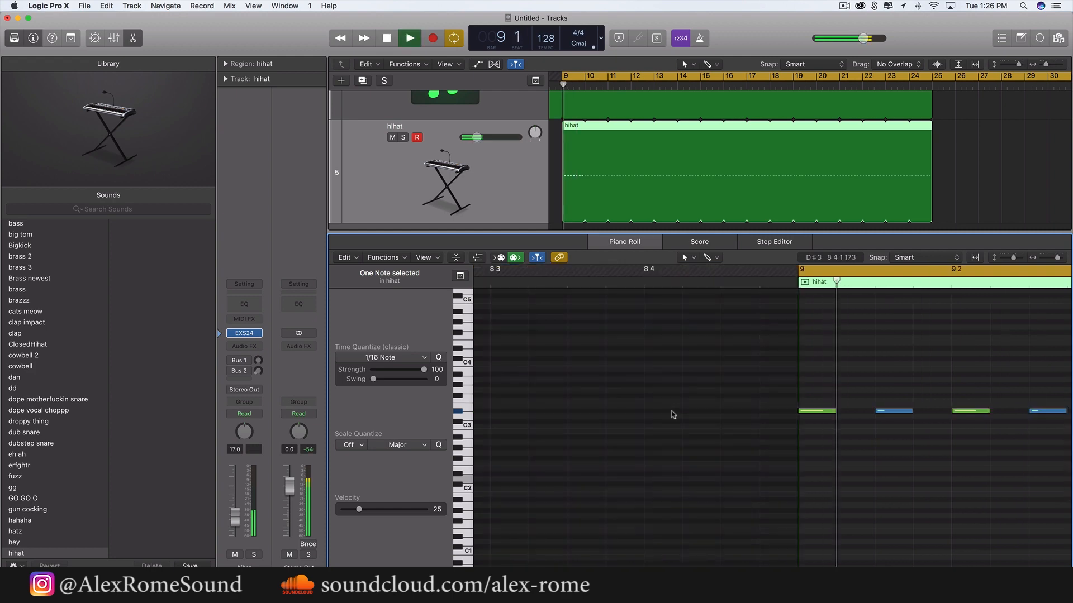
{"action": "scroll", "coordinate": [672, 414], "scroll_direction": "right", "scroll_amount": 7}
{"action": "key", "text": "space"}
{"action": "key", "text": "super+Left"}
{"action": "key", "text": "super+Left"}
{"action": "key", "text": "super+Left"}
{"action": "key", "text": "space"}
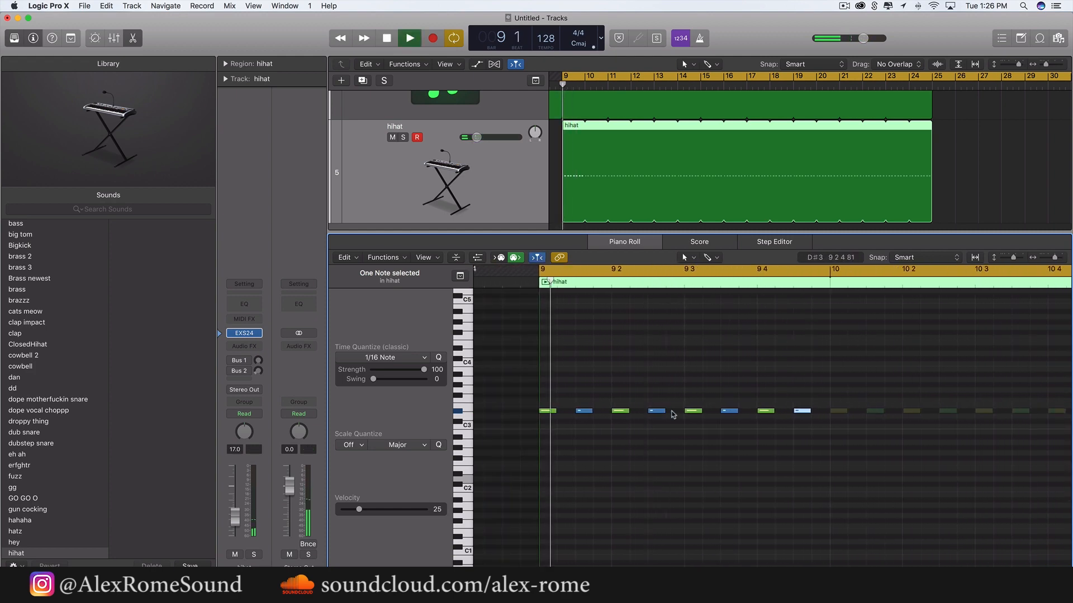
Add a short F3 note at velocity 25 and place it on the last sixteenth of the one-bar hihat region
{"action": "key", "text": "space"}
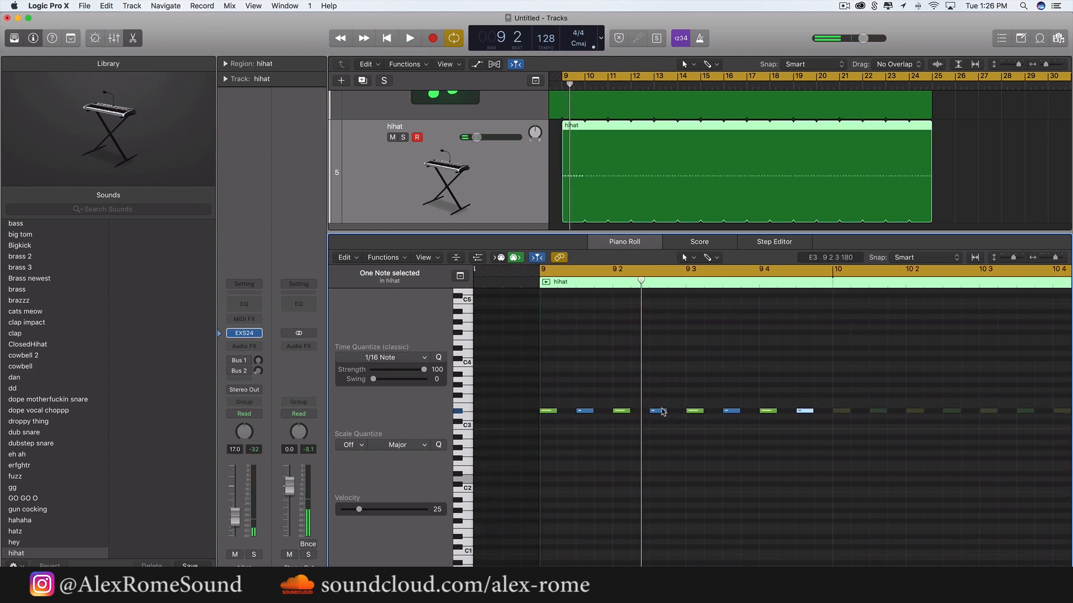
{"action": "key", "text": "space"}
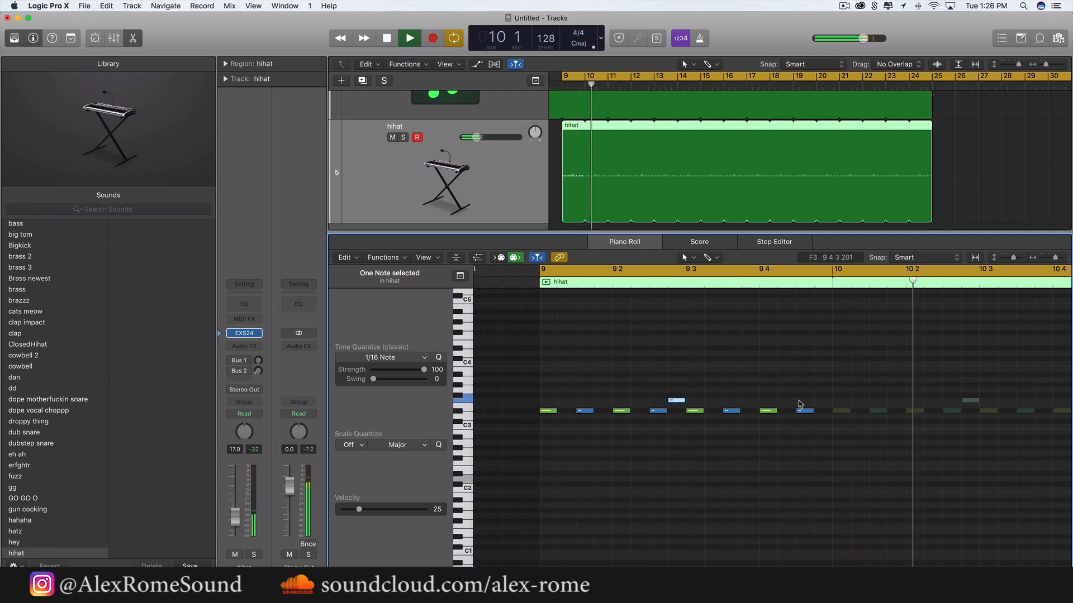
{"action": "key", "text": "space"}
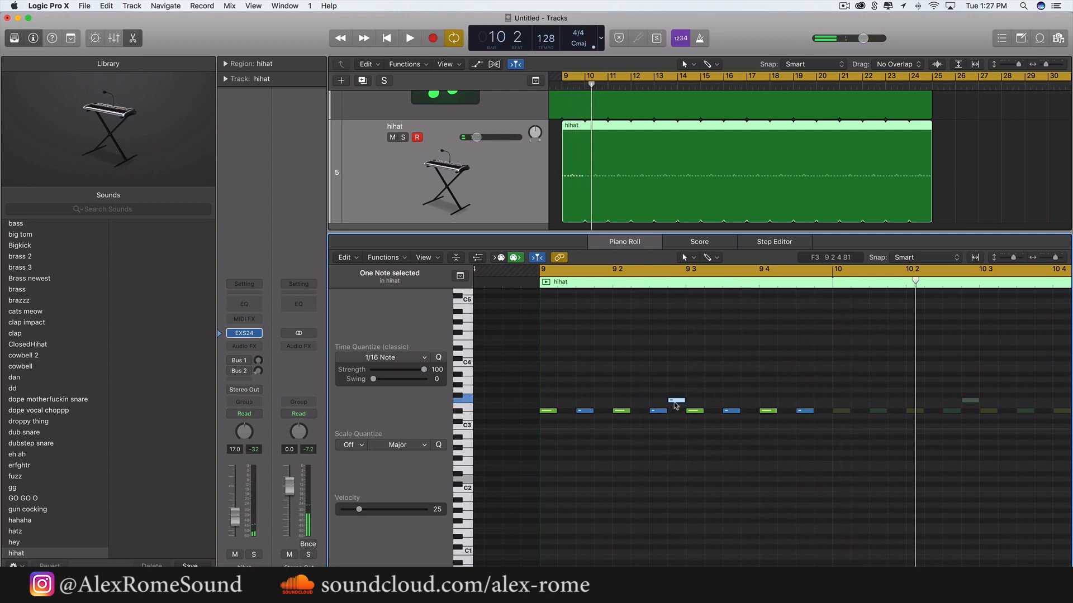
{"action": "left_click_drag", "start_coordinate": [676, 406], "coordinate": [814, 404]}
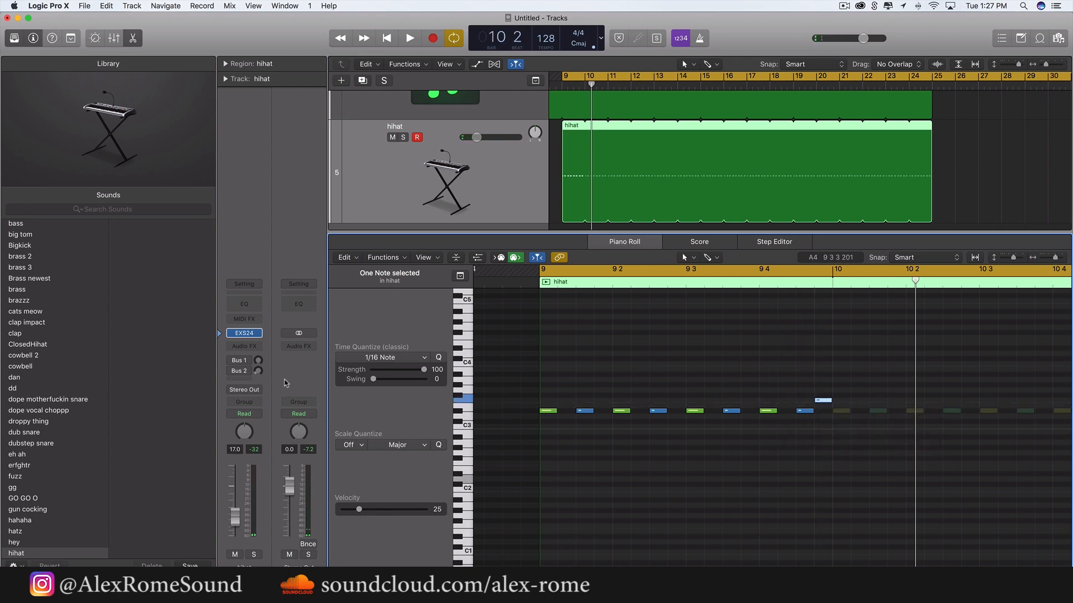
Insert a Chorus with 68% intensity and 72% mix on the hihat track, and set the track volume to -15.4 dB
{"action": "left_click", "coordinate": [253, 346]}
{"action": "mouse_move", "coordinate": [262, 481]}
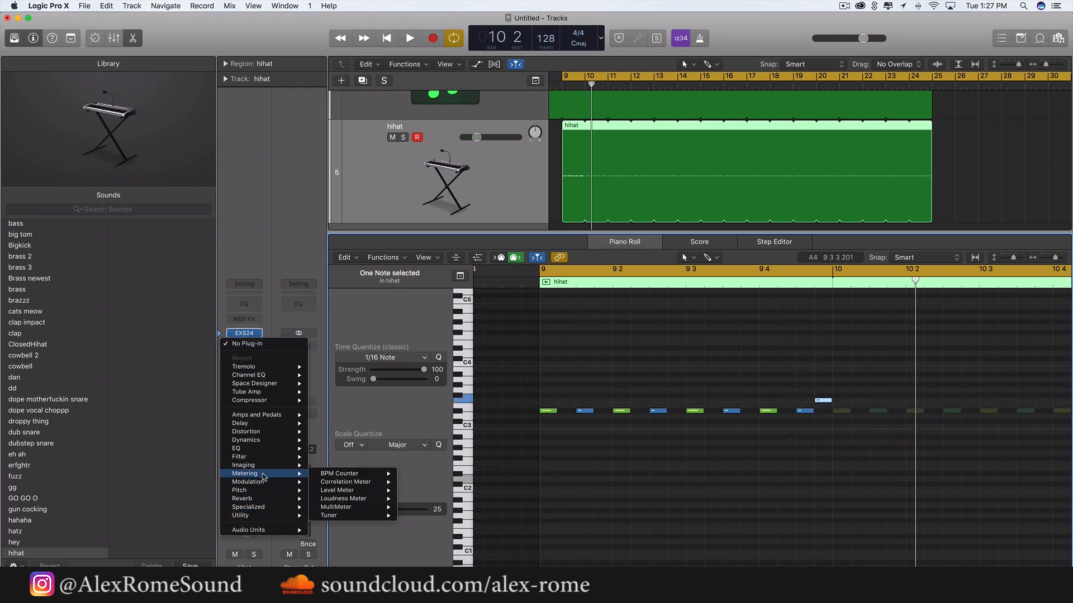
{"action": "left_click", "coordinate": [422, 489]}
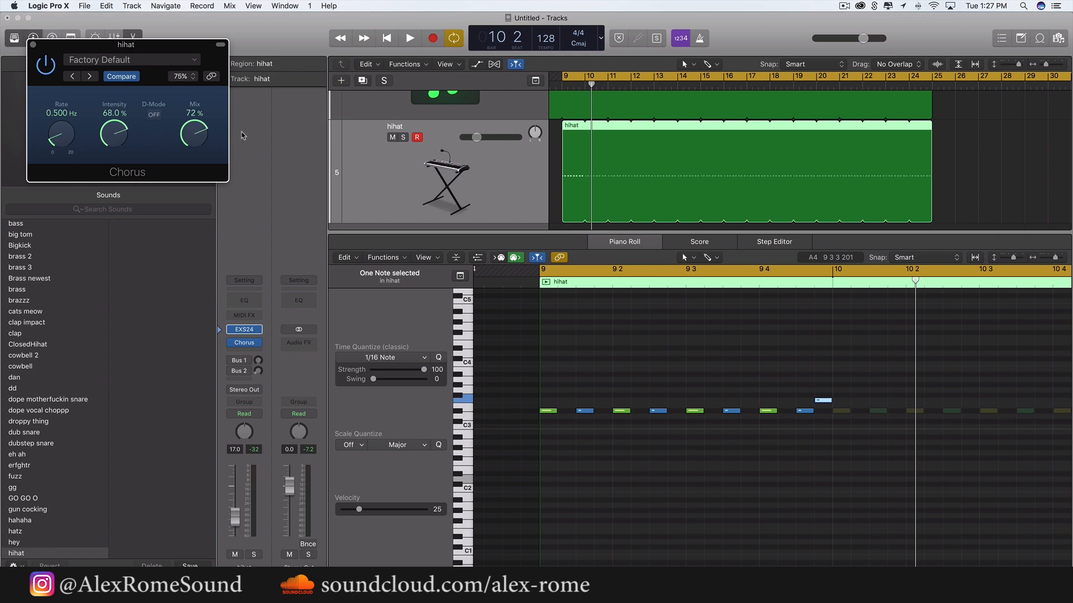
{"action": "key", "text": "space"}
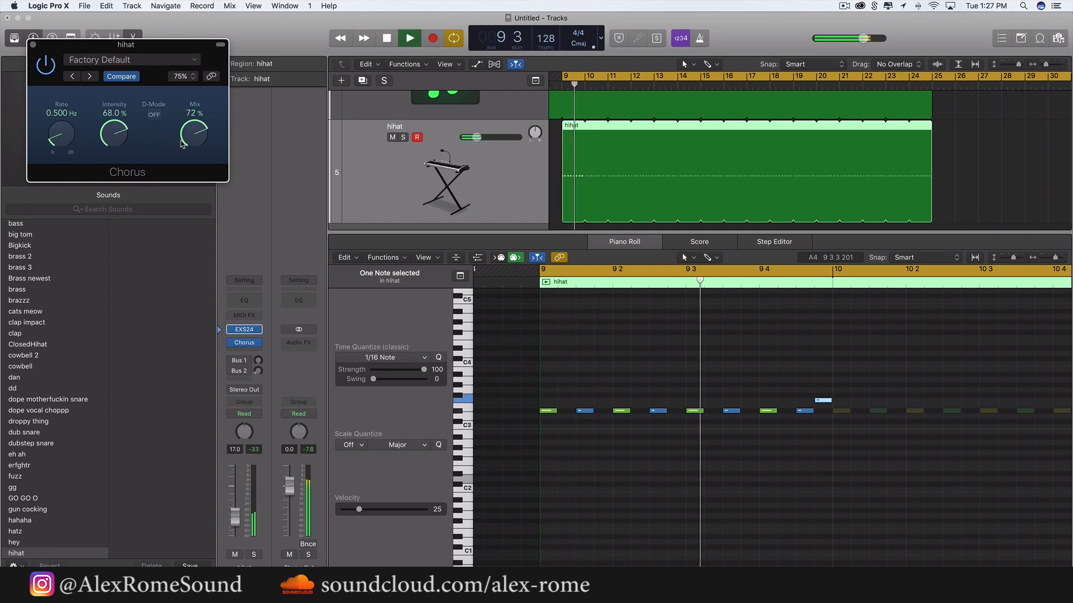
{"action": "key", "text": "super+w"}
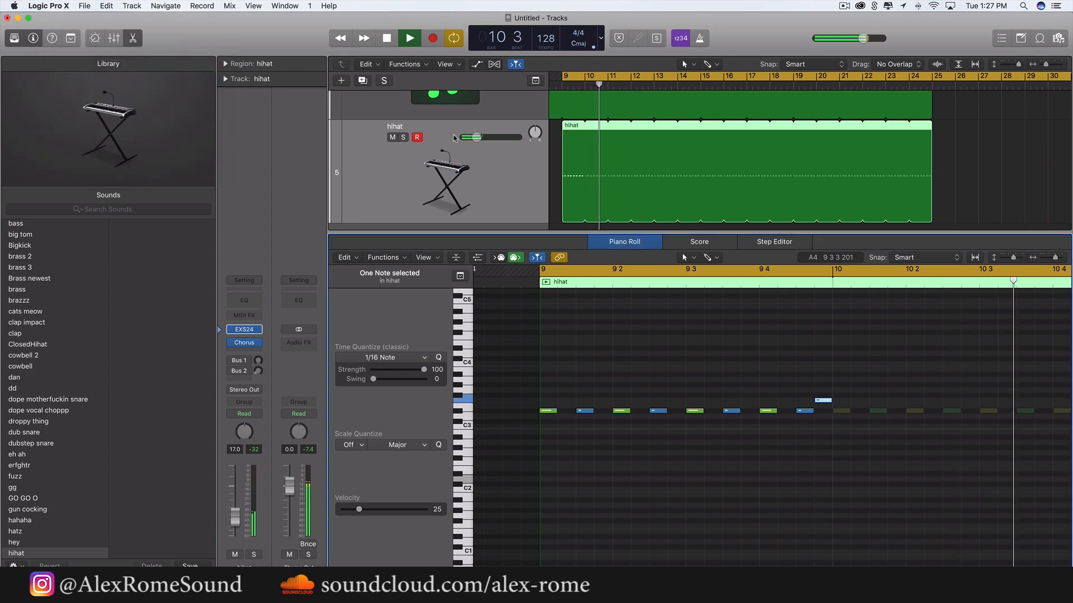
{"action": "left_click_drag", "start_coordinate": [478, 138], "coordinate": [481, 138]}
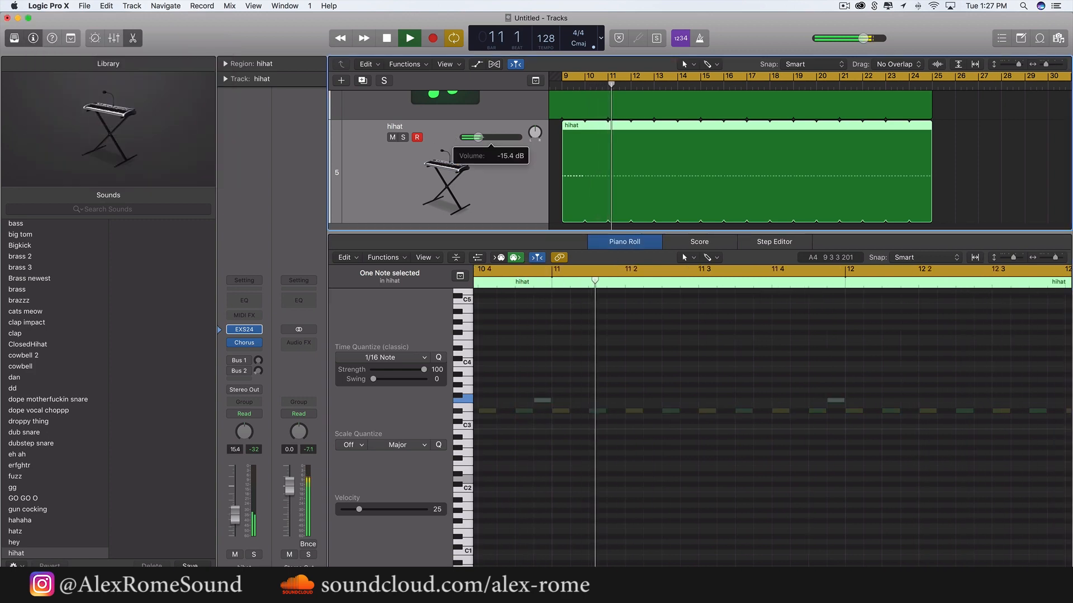
Switch the hihat's first send to Bus 19 (Aux 3) and set its level to -7.0 dB during playback
{"action": "left_click", "coordinate": [256, 352]}
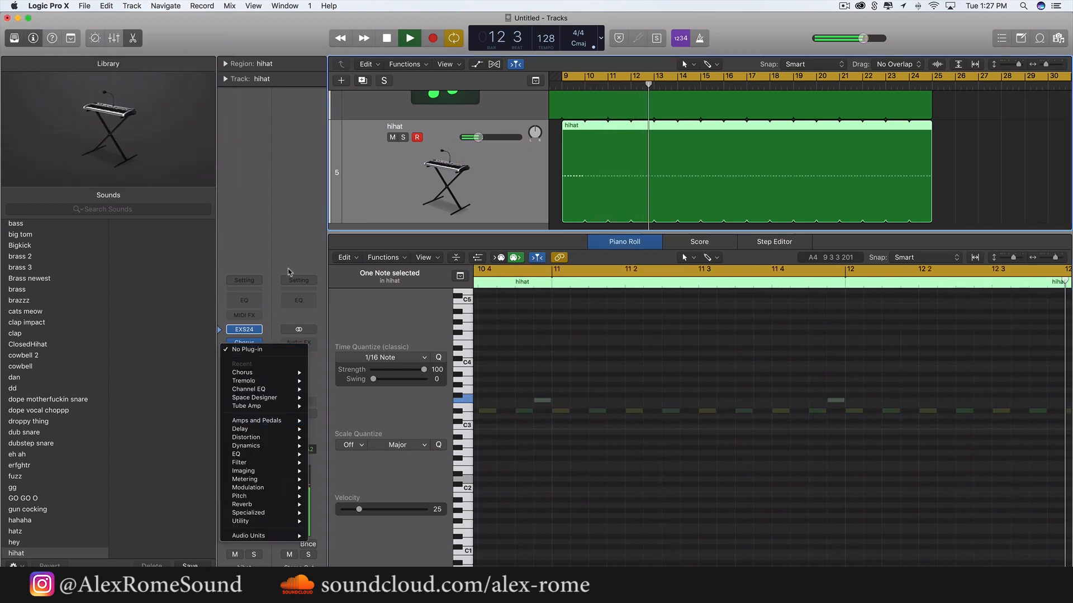
{"action": "key", "text": "Escape"}
{"action": "key", "text": "space"}
{"action": "left_click", "coordinate": [241, 360]}
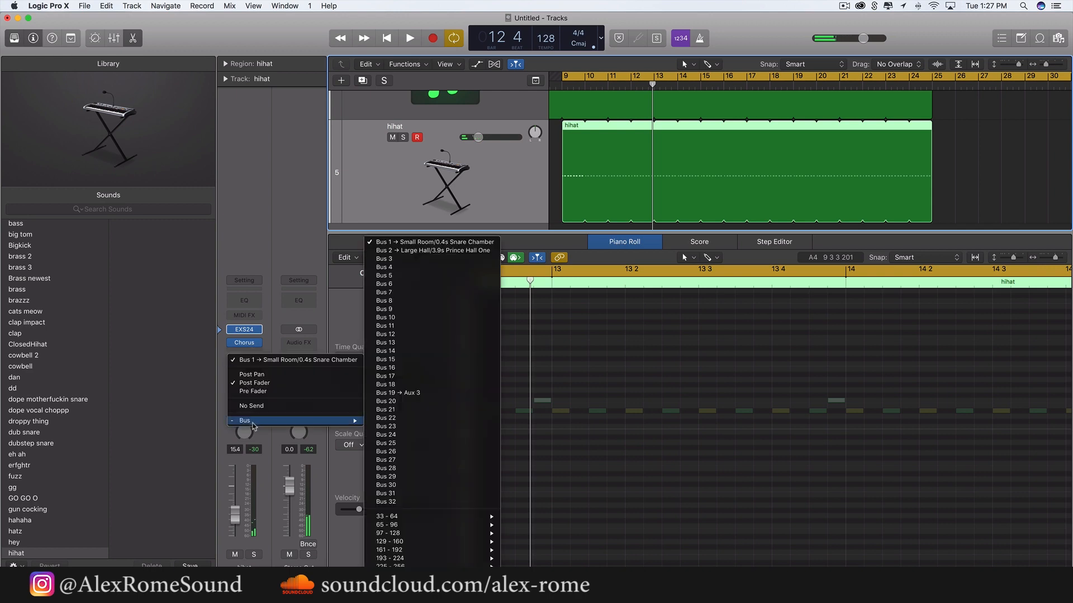
{"action": "left_click", "coordinate": [426, 395]}
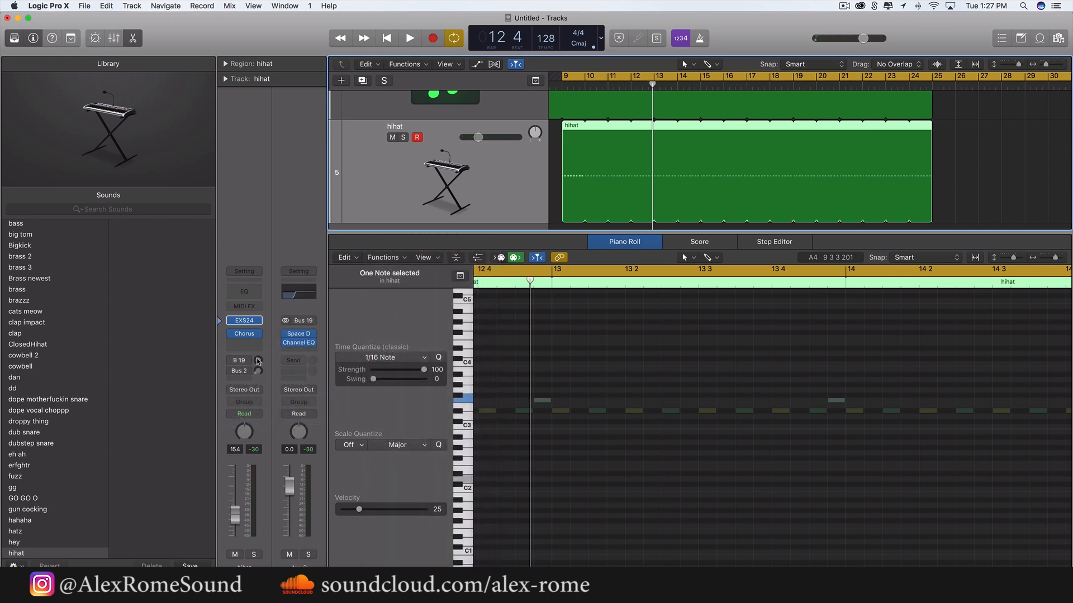
{"action": "key", "text": "space"}
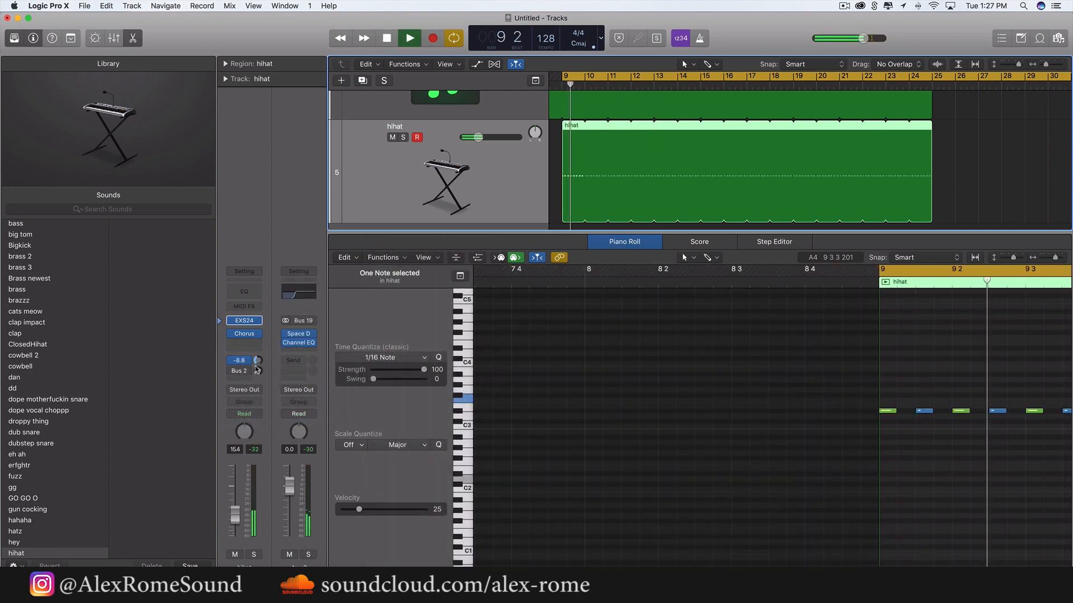
{"action": "key", "text": "space"}
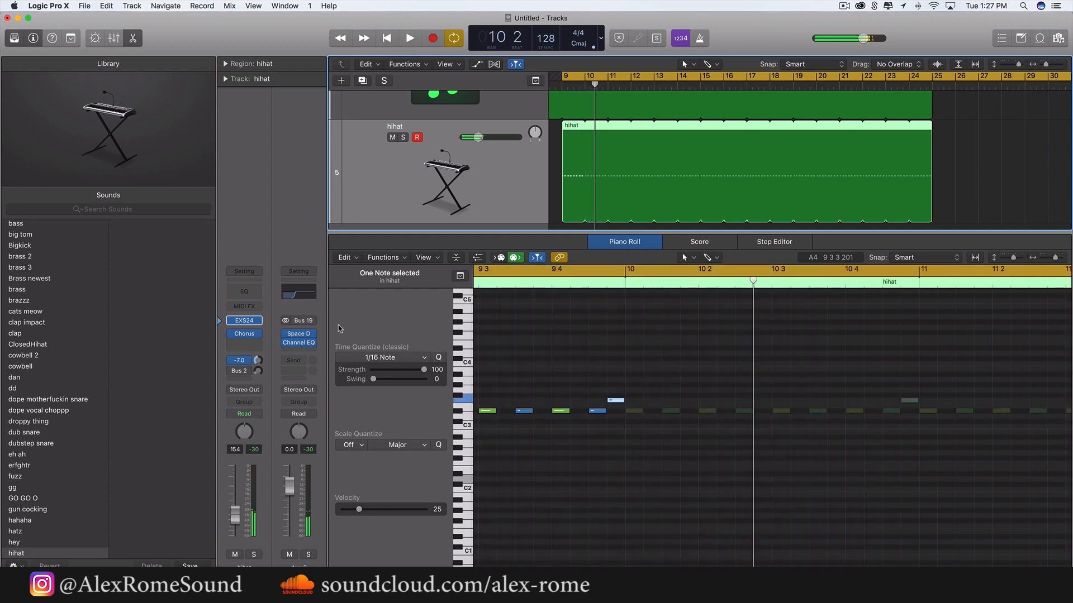
Insert the Nicky Romero Kickstart effect on Aux 3 with its mix at 88%, and close the plug-in window
{"action": "left_click", "coordinate": [304, 352]}
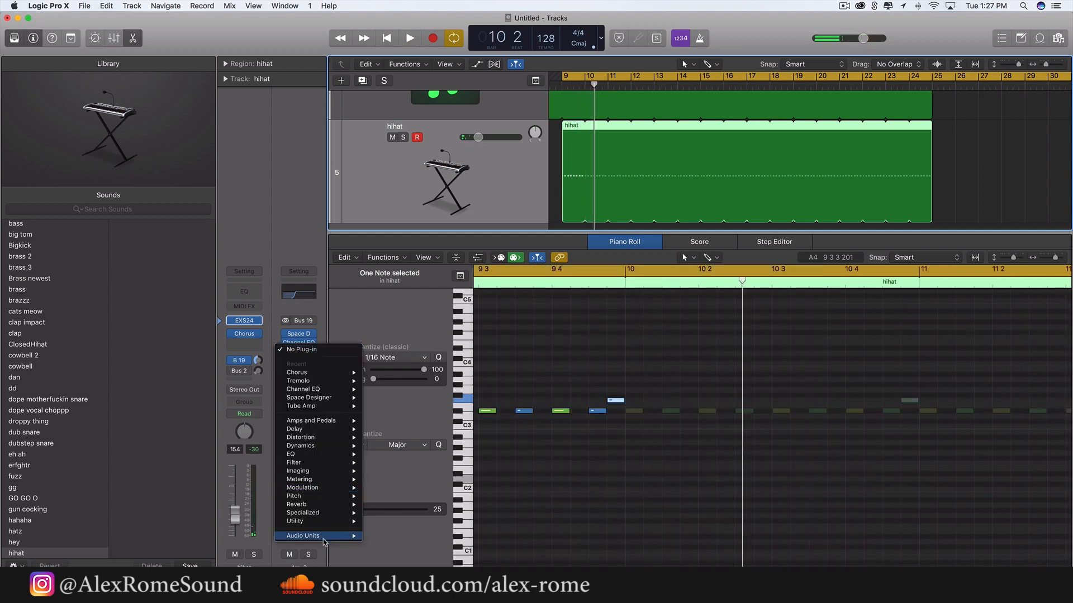
{"action": "mouse_move", "coordinate": [324, 541]}
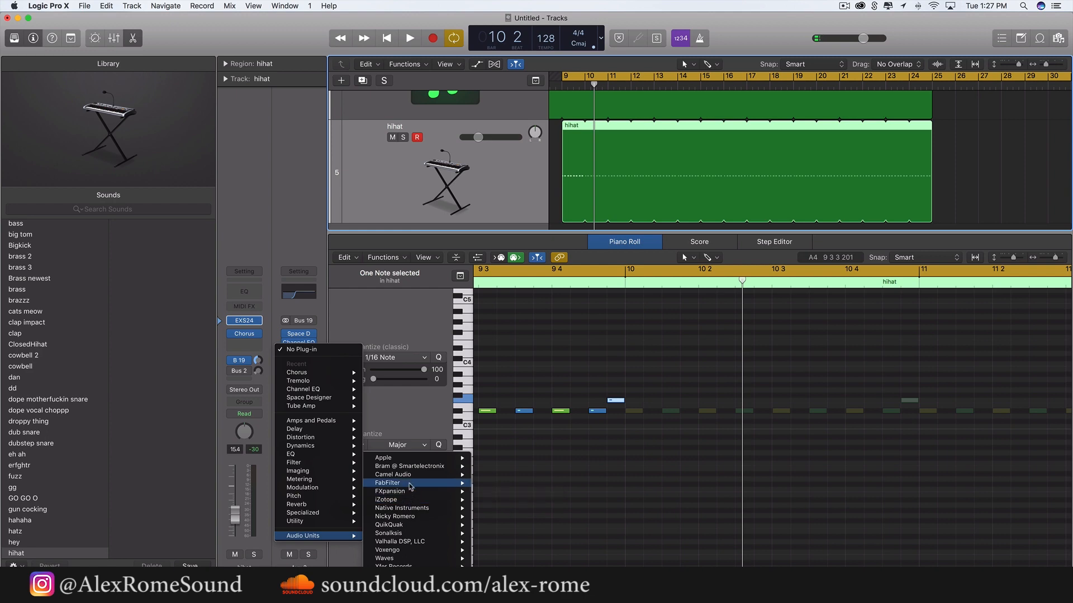
{"action": "mouse_move", "coordinate": [410, 486]}
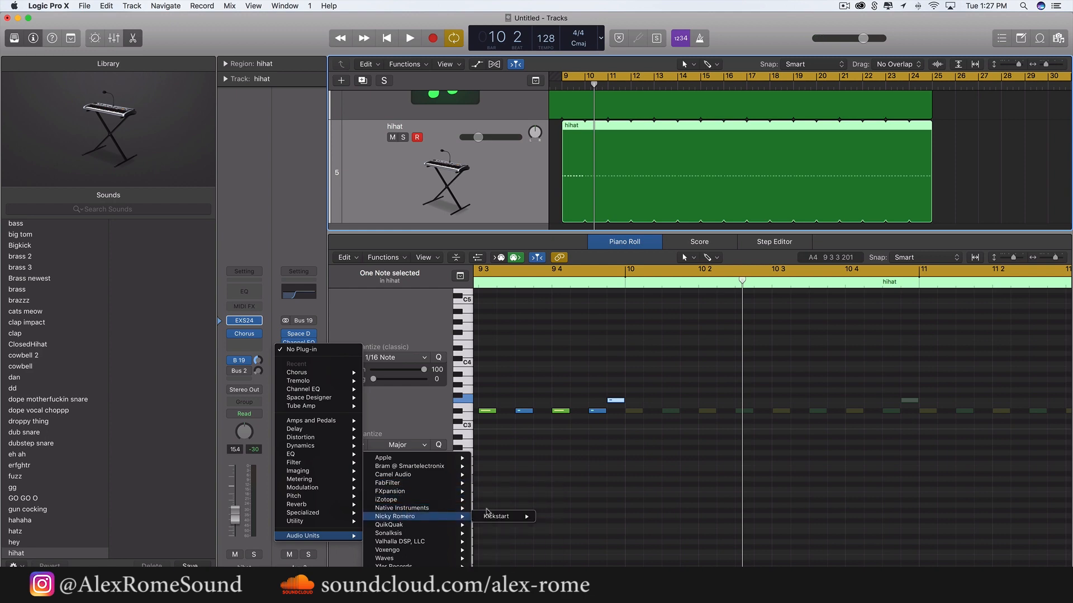
{"action": "left_click", "coordinate": [557, 517]}
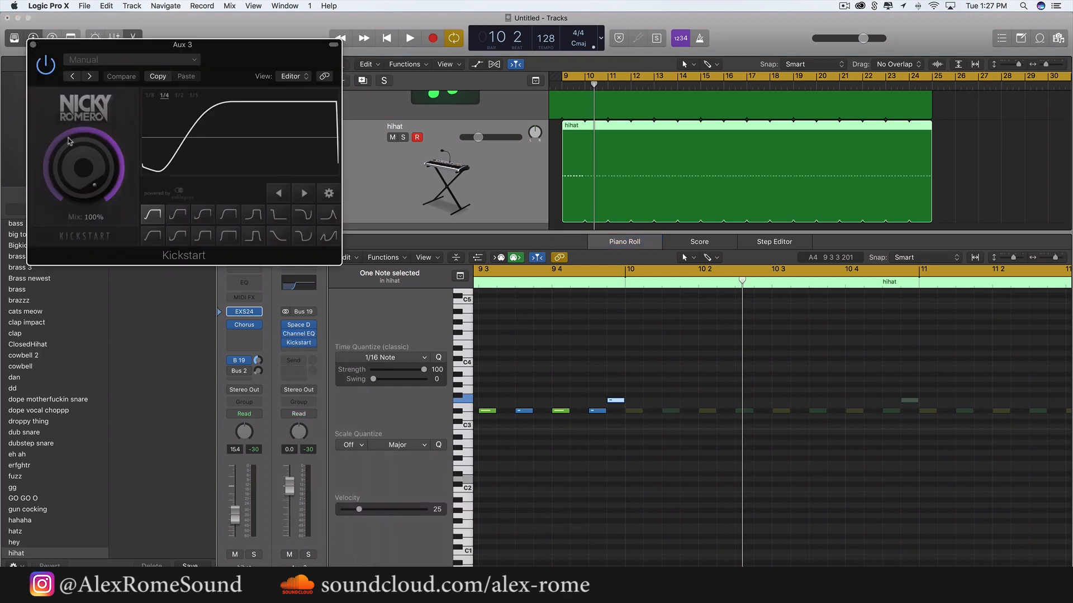
{"action": "key", "text": "space"}
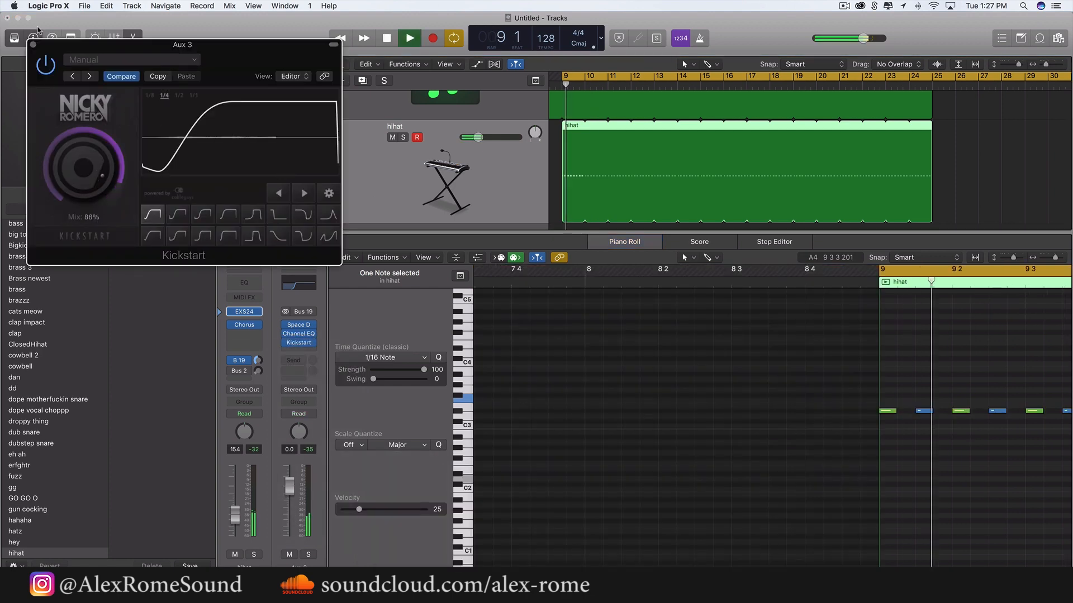
{"action": "left_click", "coordinate": [33, 45]}
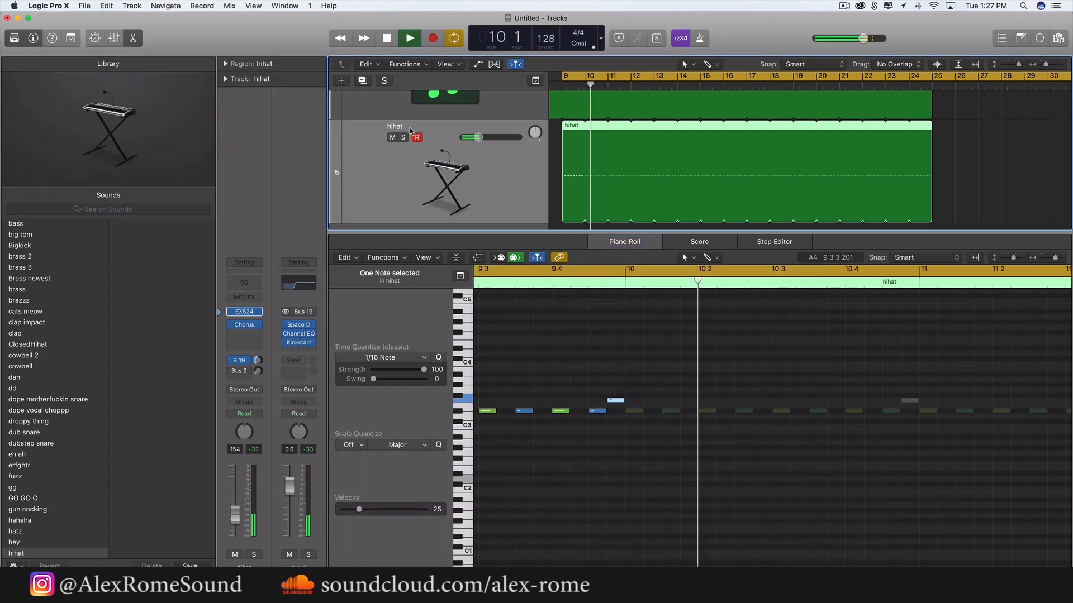
Enlarge the tracks area, create a software instrument track below the hihat, insert an EXS24 and browse its instruments
{"action": "left_click_drag", "start_coordinate": [518, 233], "coordinate": [511, 358]}
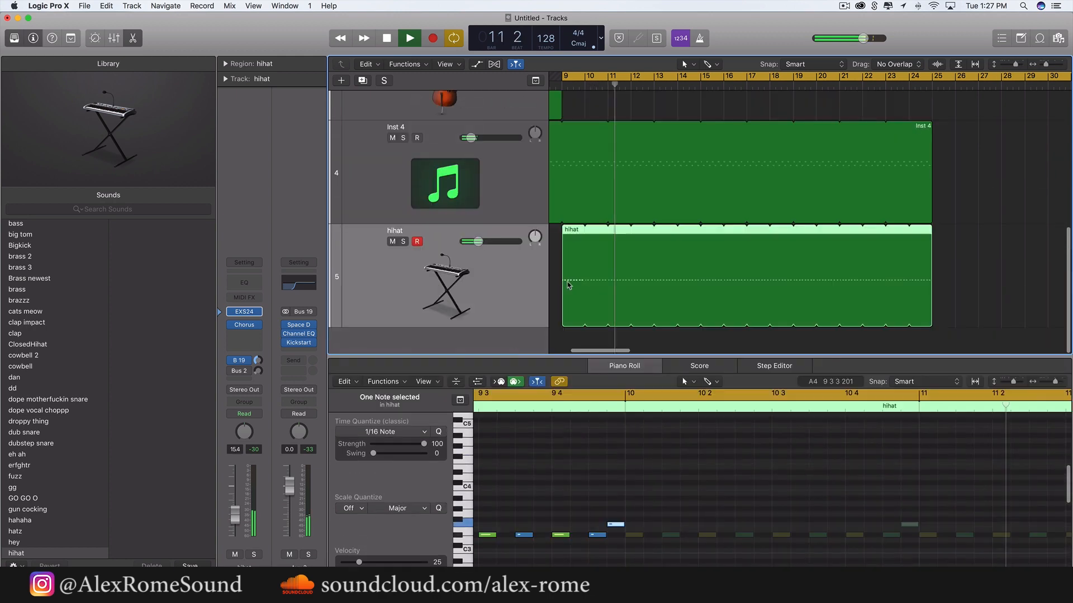
{"action": "key", "text": "space"}
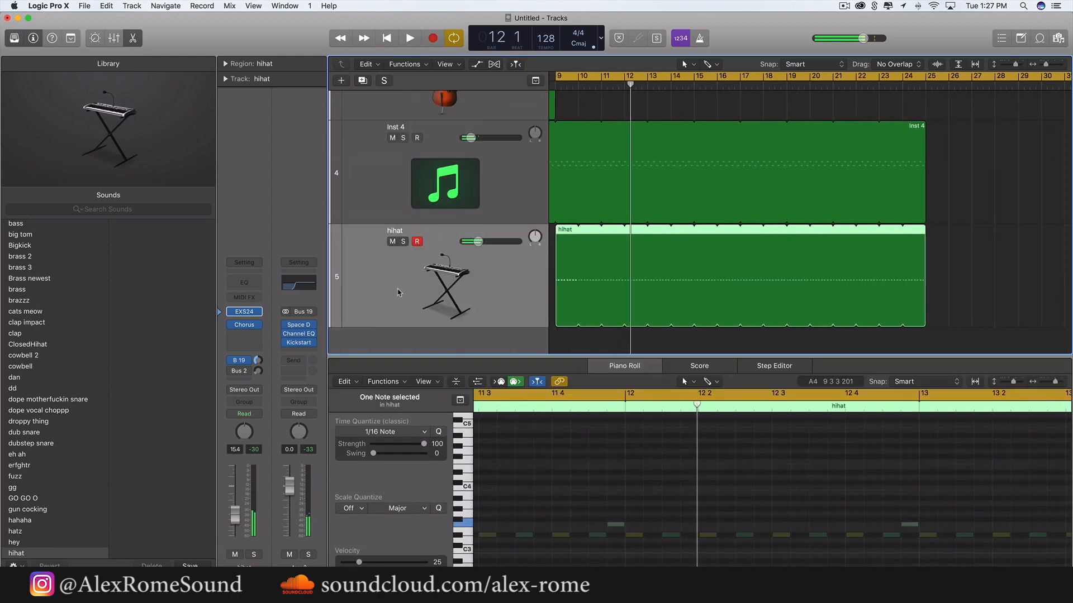
{"action": "double_click", "coordinate": [406, 336]}
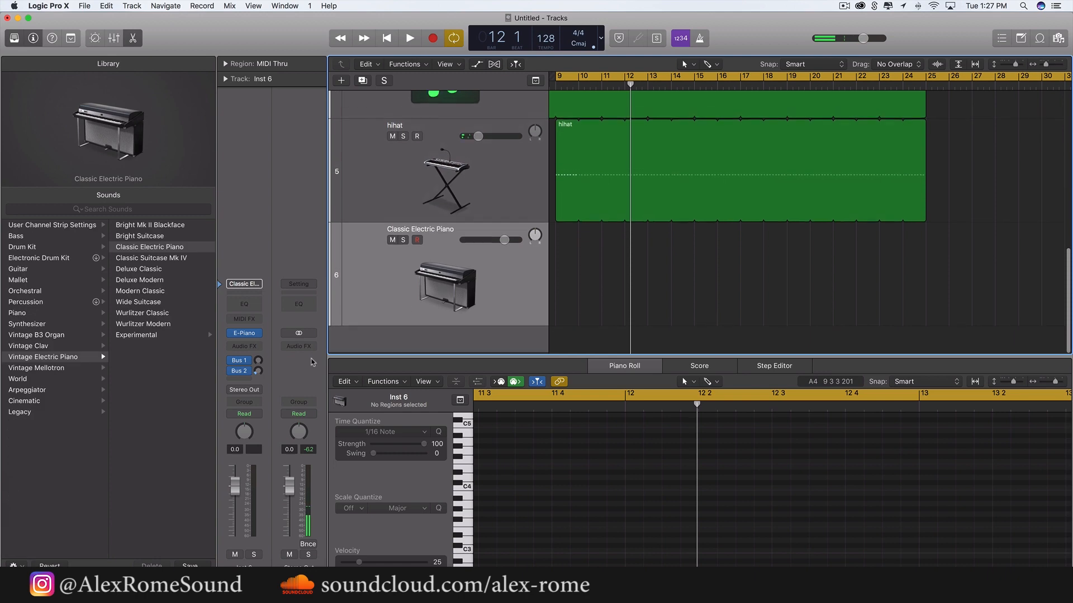
{"action": "left_click", "coordinate": [259, 334]}
{"action": "left_click", "coordinate": [391, 465]}
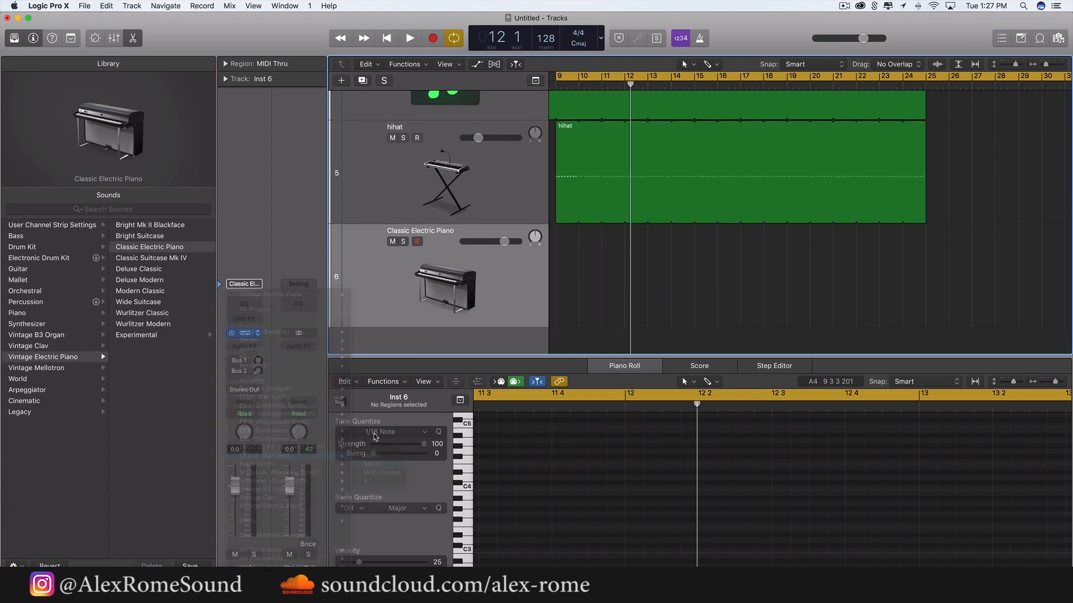
{"action": "left_click", "coordinate": [258, 97]}
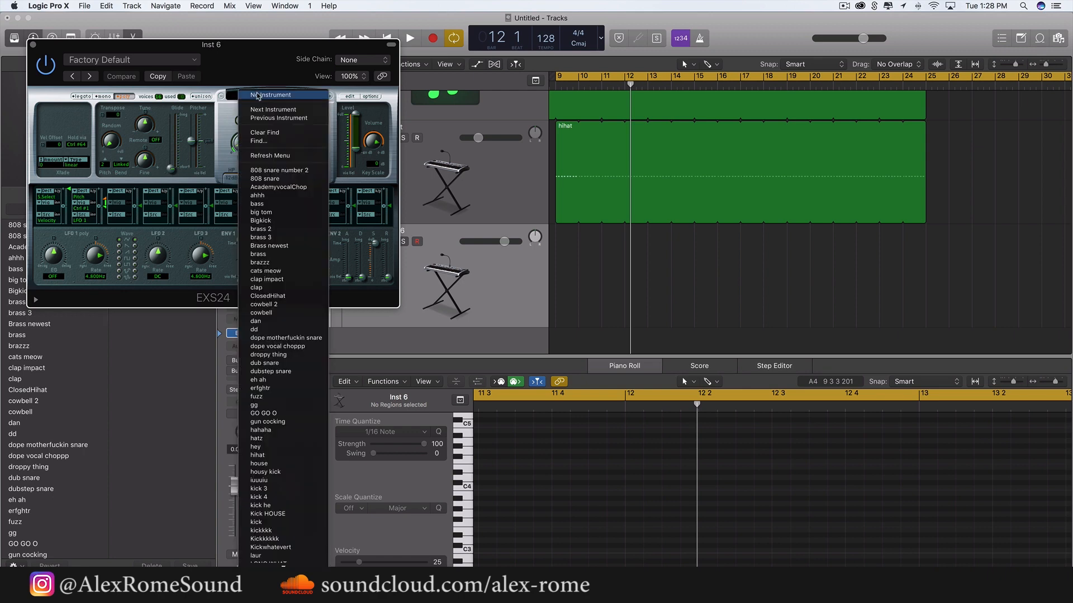
{"action": "scroll", "coordinate": [283, 431], "scroll_direction": "down", "scroll_amount": 5}
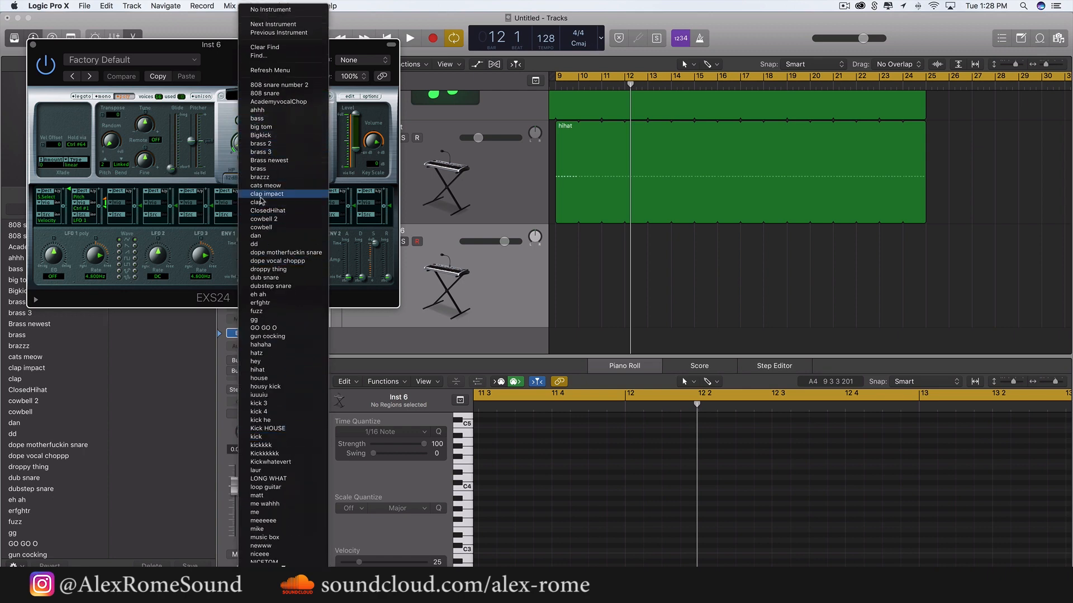
{"action": "left_click", "coordinate": [261, 194]}
{"action": "left_click", "coordinate": [33, 44]}
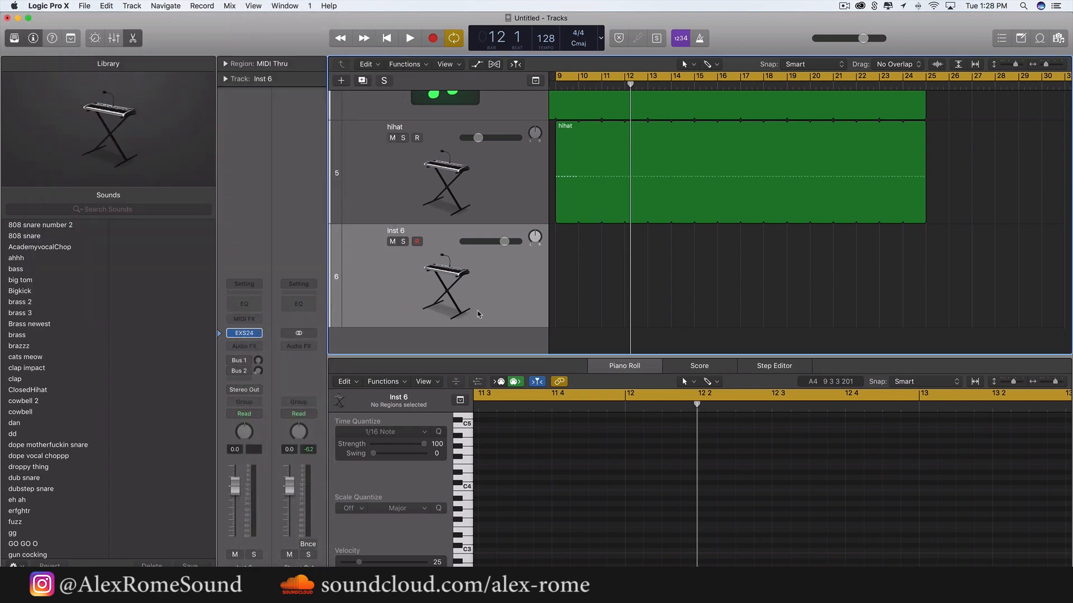
Create one new audio track using Input 1
{"action": "left_click", "coordinate": [342, 81]}
{"action": "left_click", "coordinate": [535, 49]}
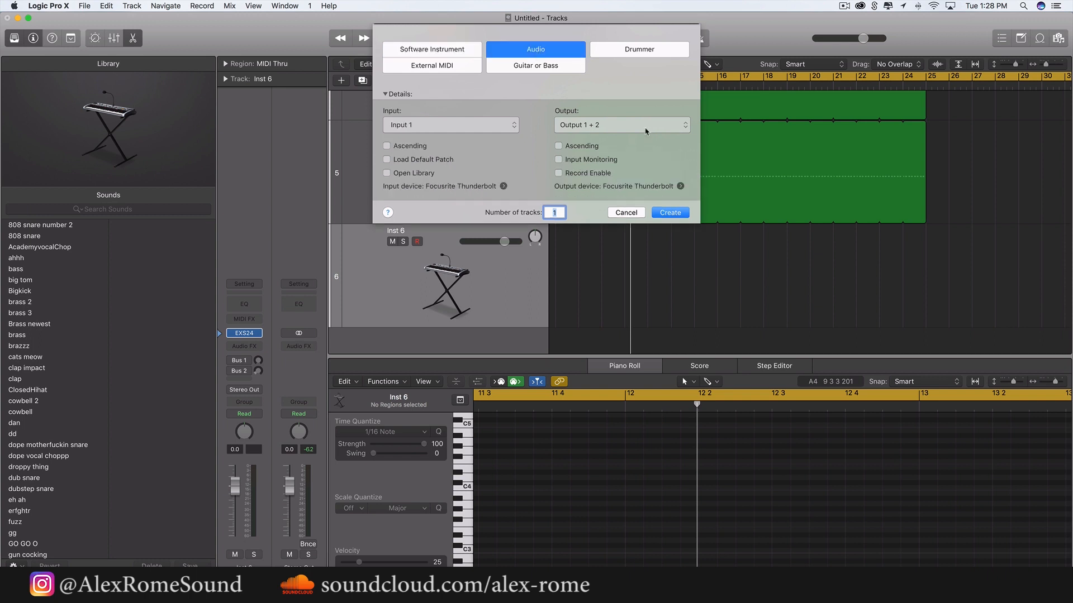
{"action": "left_click", "coordinate": [672, 213]}
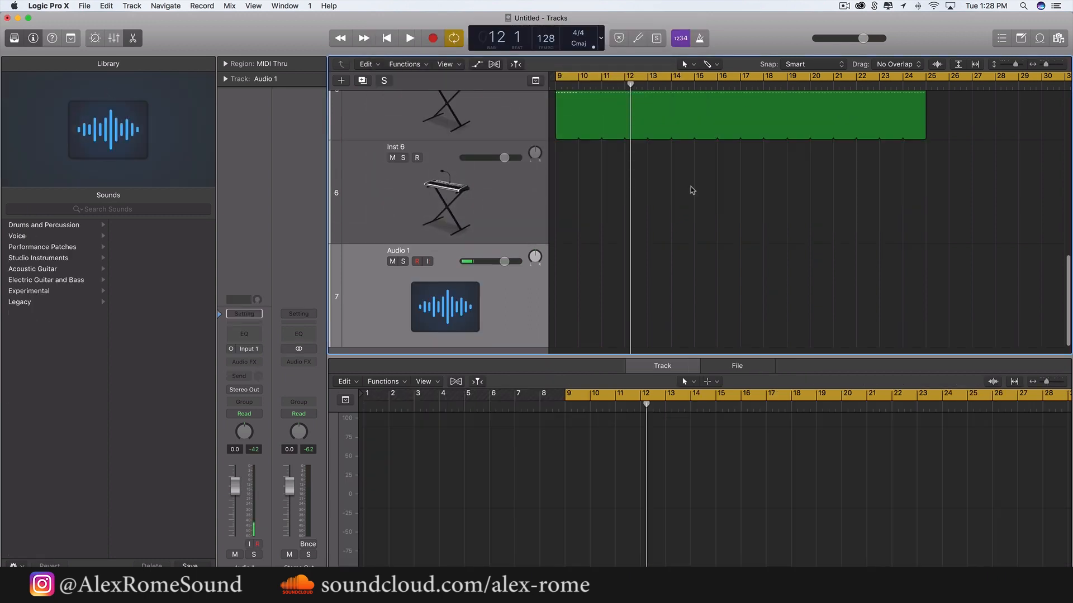
Switch to Splice, search the downloads for "clap", and place SS_LH3_Clap_23.wav on the new audio track at bar 10
{"action": "left_click", "coordinate": [876, 5]}
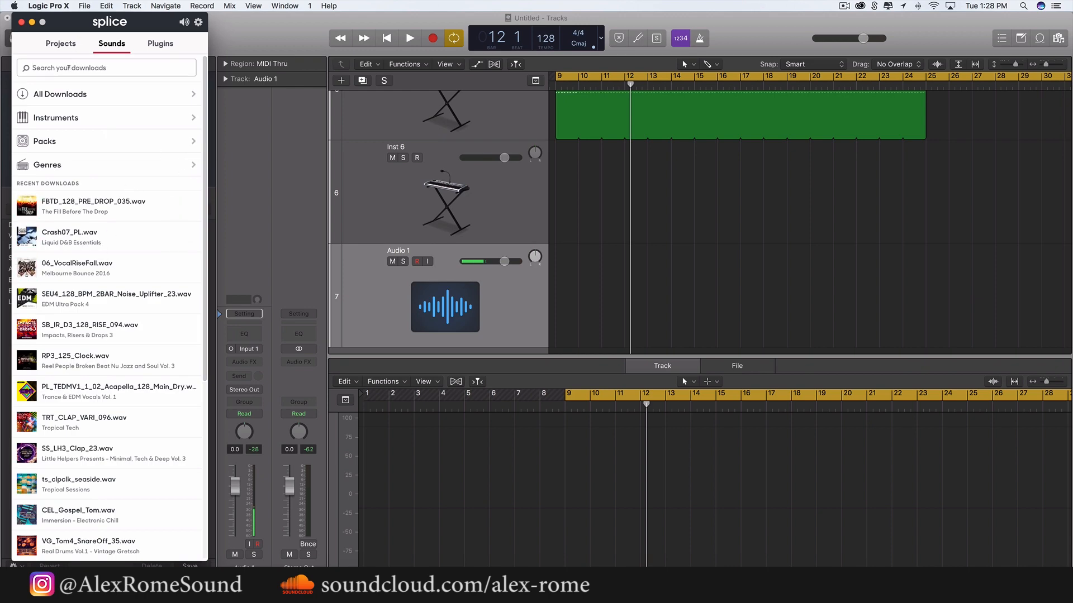
{"action": "type", "text": "clap"}
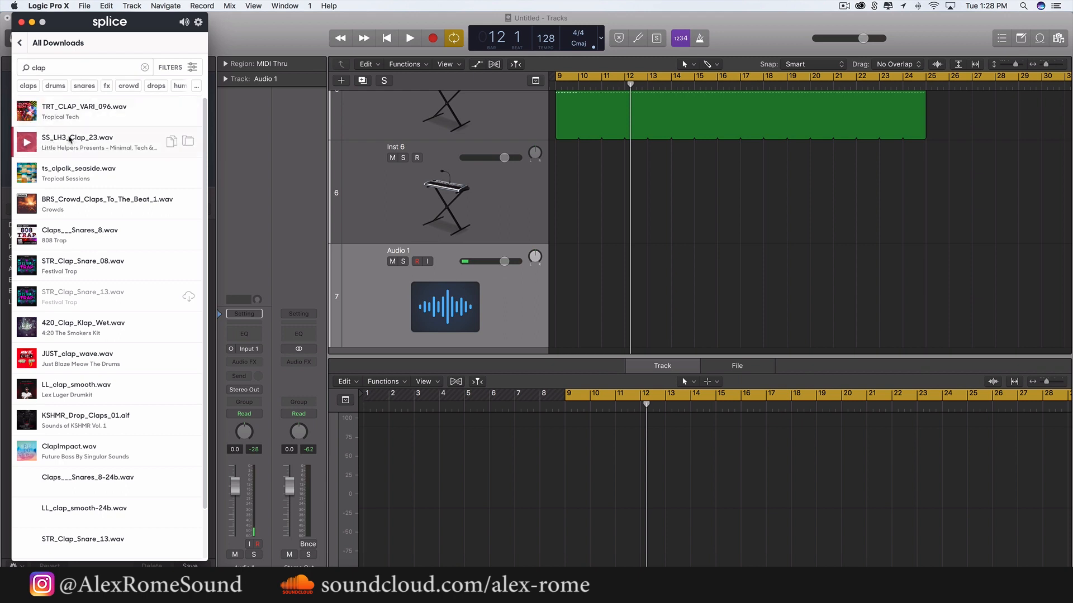
{"action": "left_click_drag", "start_coordinate": [408, 174], "coordinate": [584, 297]}
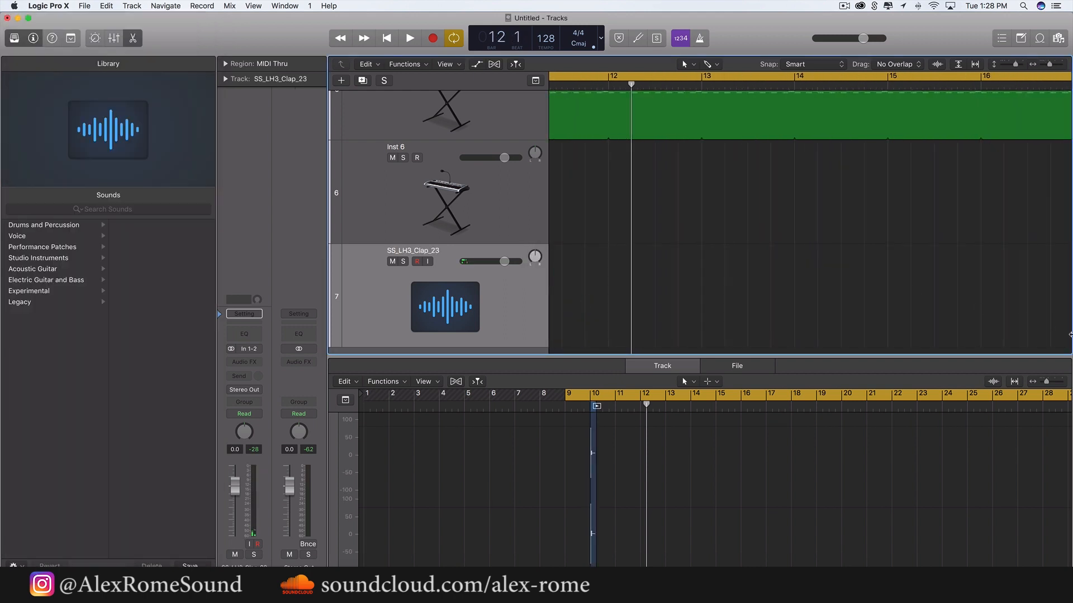
Move the clap region back to beat 2 of bar 9, checking its timing in playback
{"action": "scroll", "coordinate": [861, 282], "scroll_direction": "left", "scroll_amount": 5}
{"action": "key", "text": "space"}
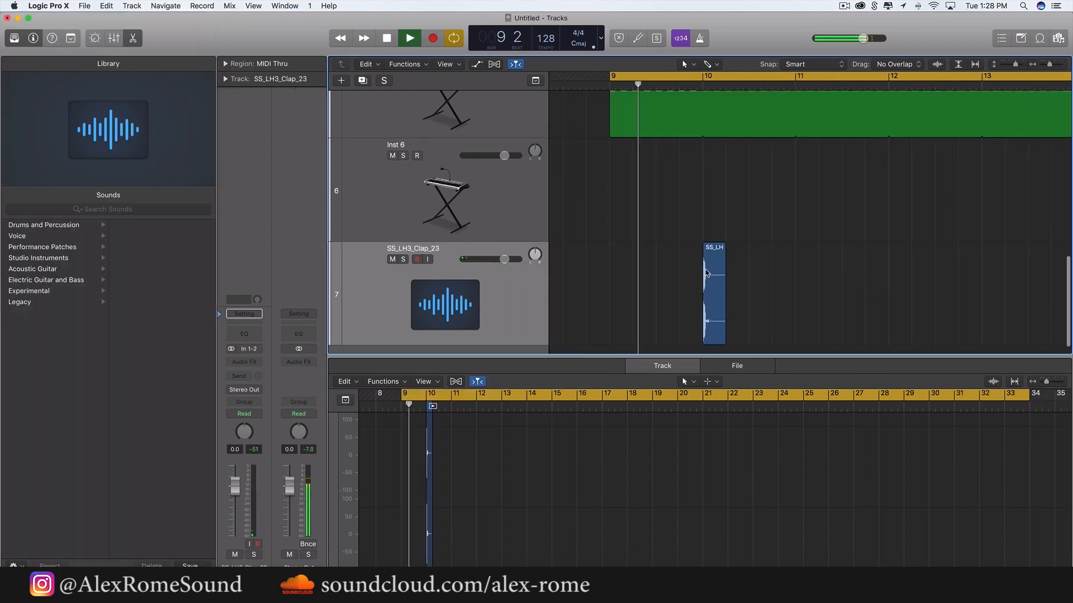
{"action": "left_click_drag", "start_coordinate": [709, 276], "coordinate": [664, 276]}
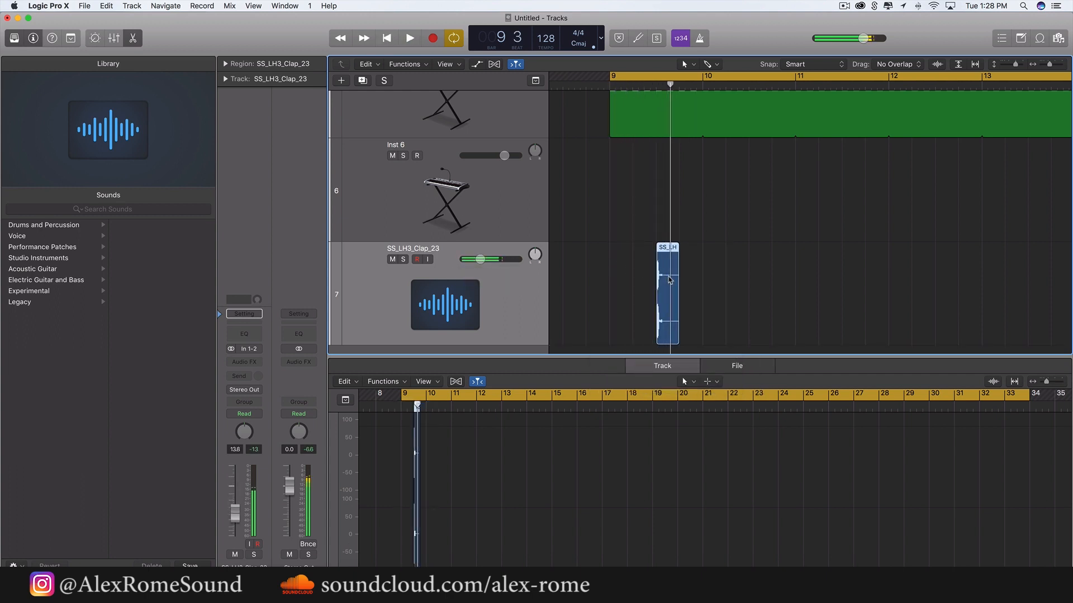
{"action": "scroll", "coordinate": [670, 280], "scroll_direction": "up", "scroll_amount": 3}
{"action": "scroll", "coordinate": [670, 280], "scroll_direction": "up", "scroll_amount": 1}
{"action": "key", "text": "space"}
{"action": "scroll", "coordinate": [668, 276], "scroll_direction": "left", "scroll_amount": 5}
{"action": "key", "text": "space"}
{"action": "scroll", "coordinate": [840, 297], "scroll_direction": "right", "scroll_amount": 3}
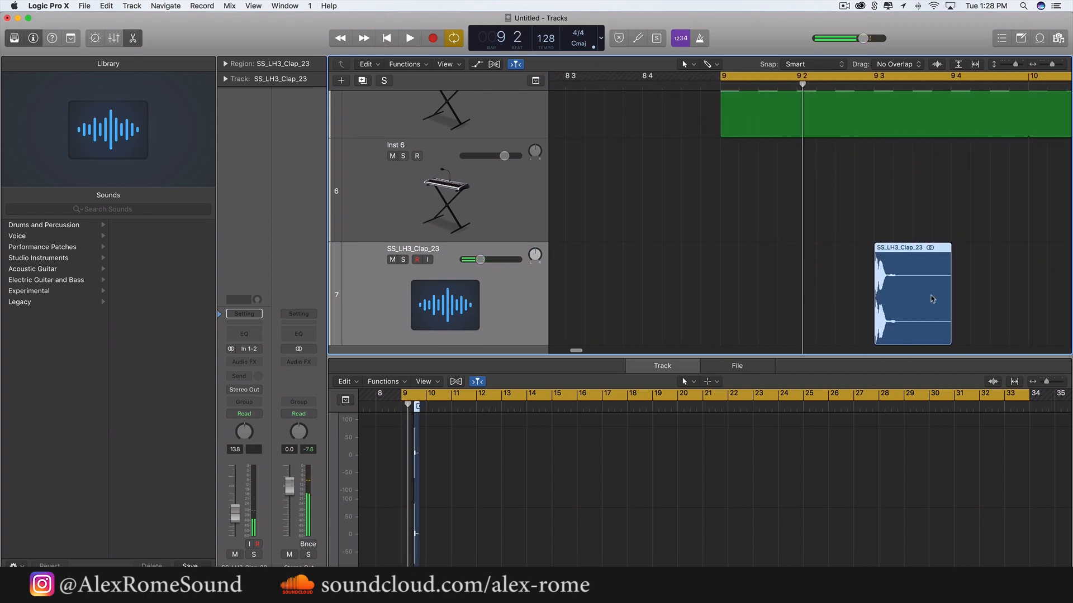
{"action": "left_click_drag", "start_coordinate": [882, 298], "coordinate": [844, 294]}
{"action": "key", "text": "space"}
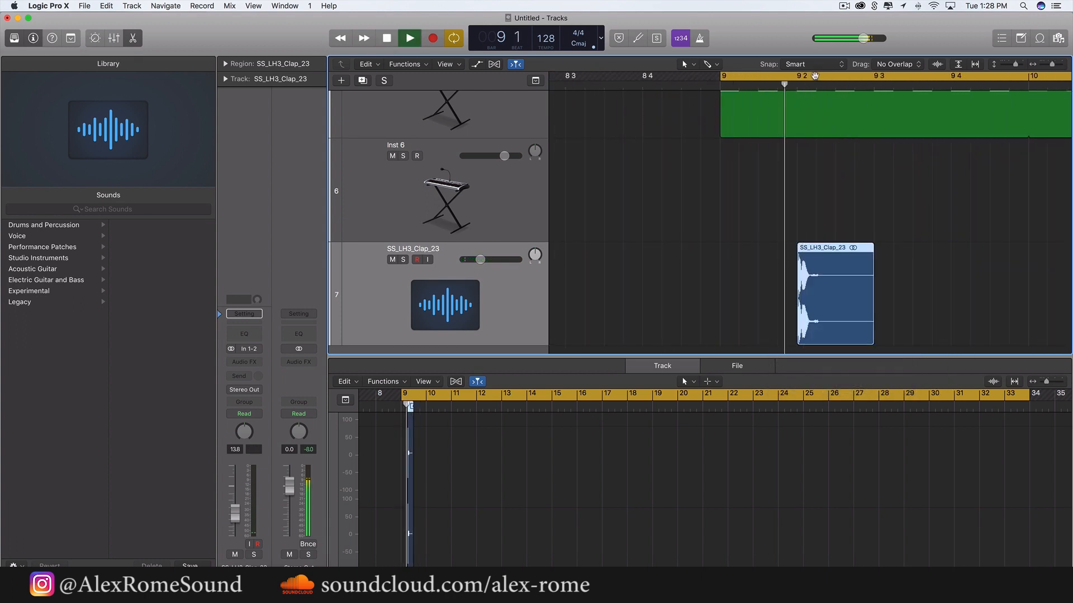
{"action": "key", "text": "space"}
{"action": "left_click", "coordinate": [814, 65]}
{"action": "left_click", "coordinate": [826, 138]}
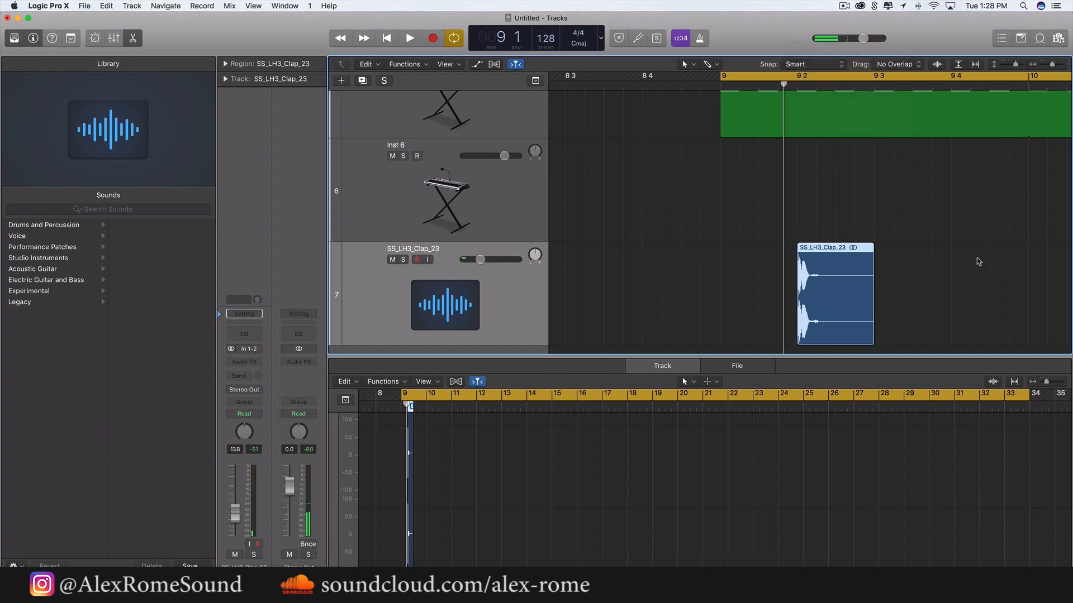
Repeat the clap region once and move the copy to beat 4 of bar 9, listening to the result
{"action": "key", "text": "space"}
{"action": "key", "text": "super+r"}
{"action": "key", "text": "space"}
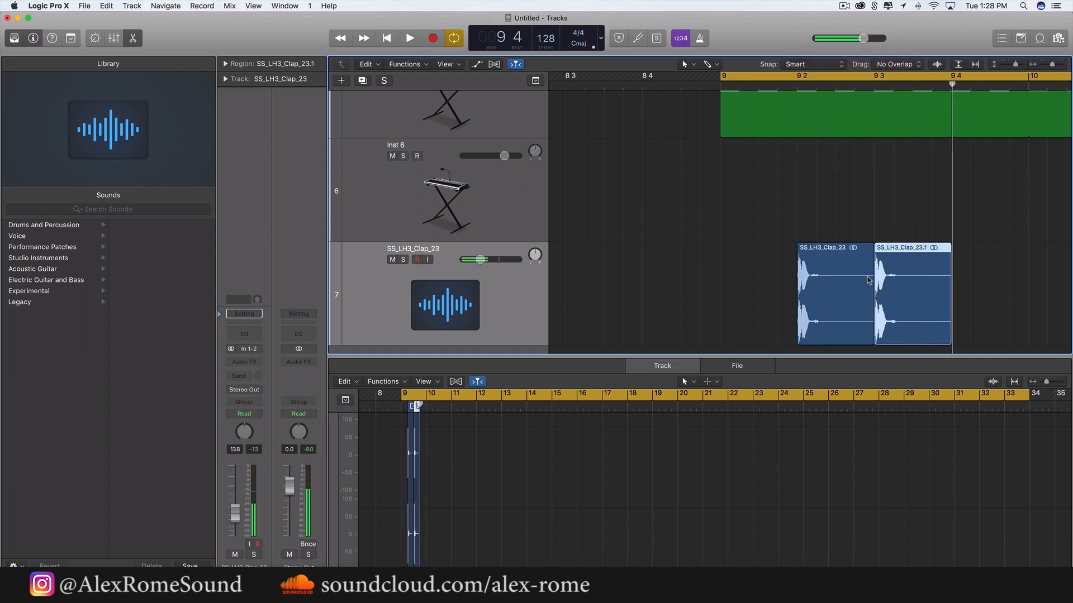
{"action": "key", "text": "space"}
{"action": "scroll", "coordinate": [886, 280], "scroll_direction": "right", "scroll_amount": 4}
{"action": "scroll", "coordinate": [886, 280], "scroll_direction": "down", "scroll_amount": 5}
{"action": "key", "text": "space"}
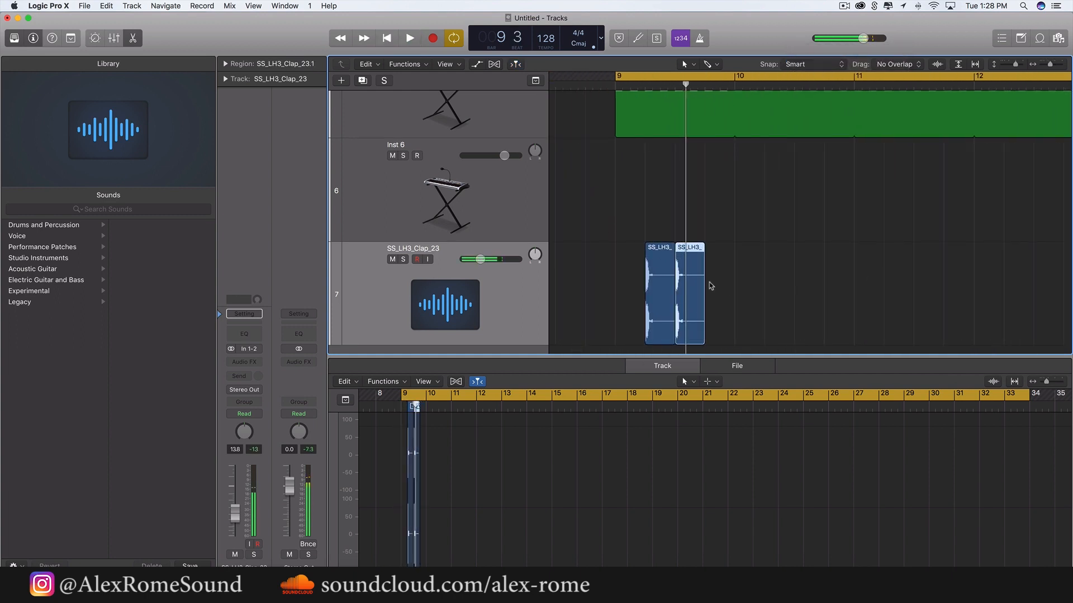
{"action": "left_click_drag", "start_coordinate": [685, 281], "coordinate": [728, 292]}
{"action": "key", "text": "space"}
{"action": "key", "text": "space"}
Repeat both bar 9 claps and shift the copies to beats 2 and 4 of bar 10
{"action": "left_click_drag", "start_coordinate": [808, 278], "coordinate": [635, 277]}
{"action": "key", "text": "super+r"}
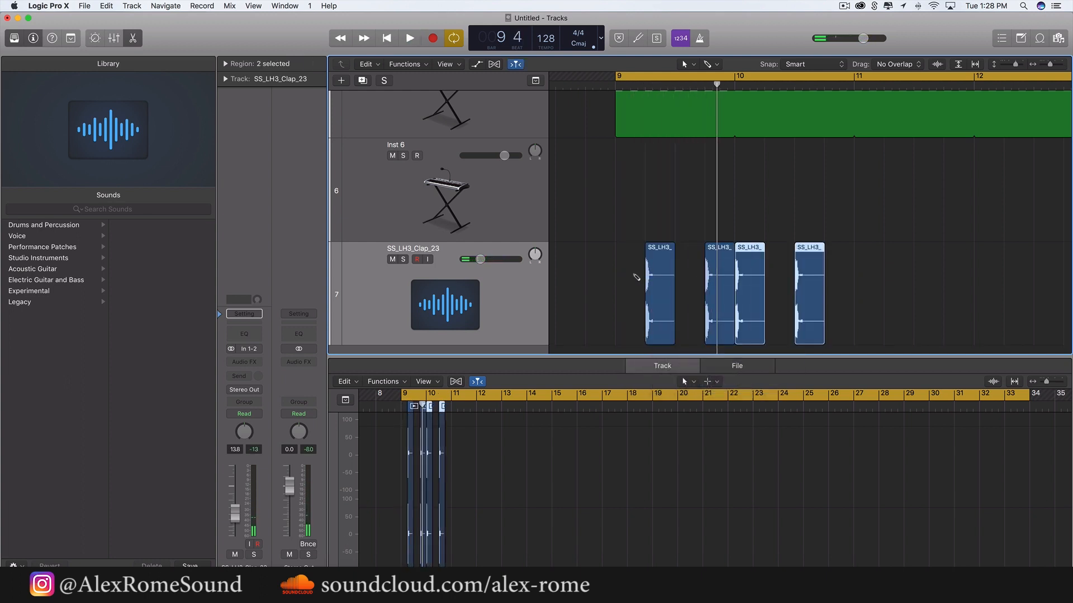
{"action": "mouse_move", "coordinate": [751, 281]}
{"action": "left_mouse_down"}
{"action": "mouse_move", "coordinate": [793, 282]}
{"action": "mouse_move", "coordinate": [781, 282]}
{"action": "left_mouse_up"}
Repeat the clap pattern in growing groups until claps on beats 2 and 4 fill bars 9 through 16
{"action": "left_click_drag", "start_coordinate": [915, 268], "coordinate": [531, 269]}
{"action": "key", "text": "super+r"}
{"action": "left_click_drag", "start_coordinate": [874, 288], "coordinate": [669, 282]}
{"action": "key", "text": "super+Left"}
{"action": "key", "text": "super+Left"}
{"action": "key", "text": "super+Left"}
{"action": "key", "text": "super+r"}
{"action": "key", "text": "super+Right"}
{"action": "key", "text": "super+Right"}
{"action": "key", "text": "super+Right"}
{"action": "key", "text": "super+Left"}
{"action": "key", "text": "super+Left"}
{"action": "key", "text": "super+Left"}
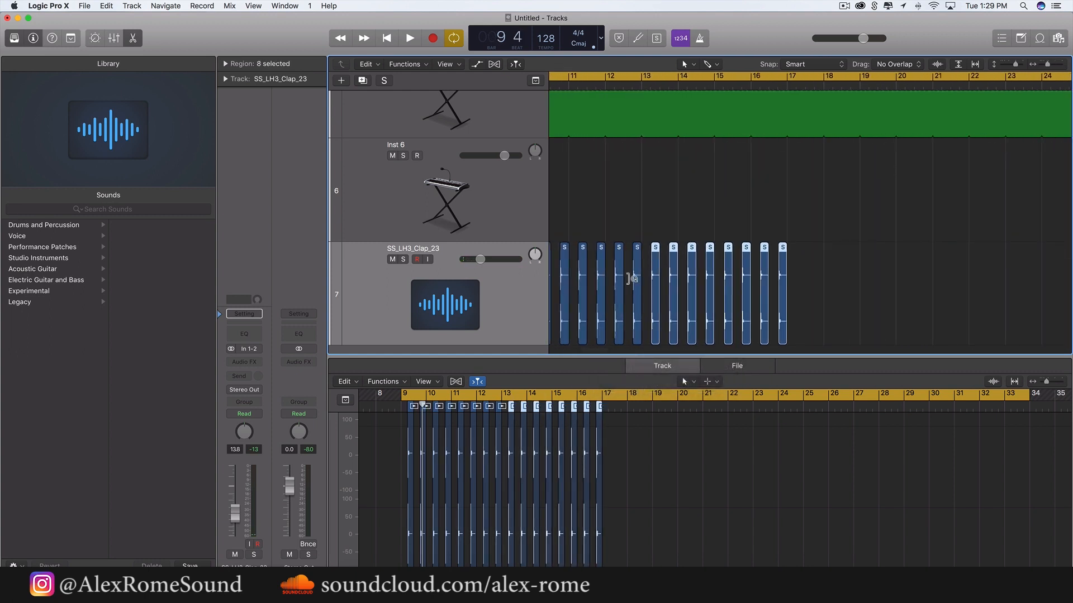
Insert a stereo Compressor on the clap track, set its ratio to 2.6:1 during playback, and close the plug-in window
{"action": "left_click", "coordinate": [248, 362]}
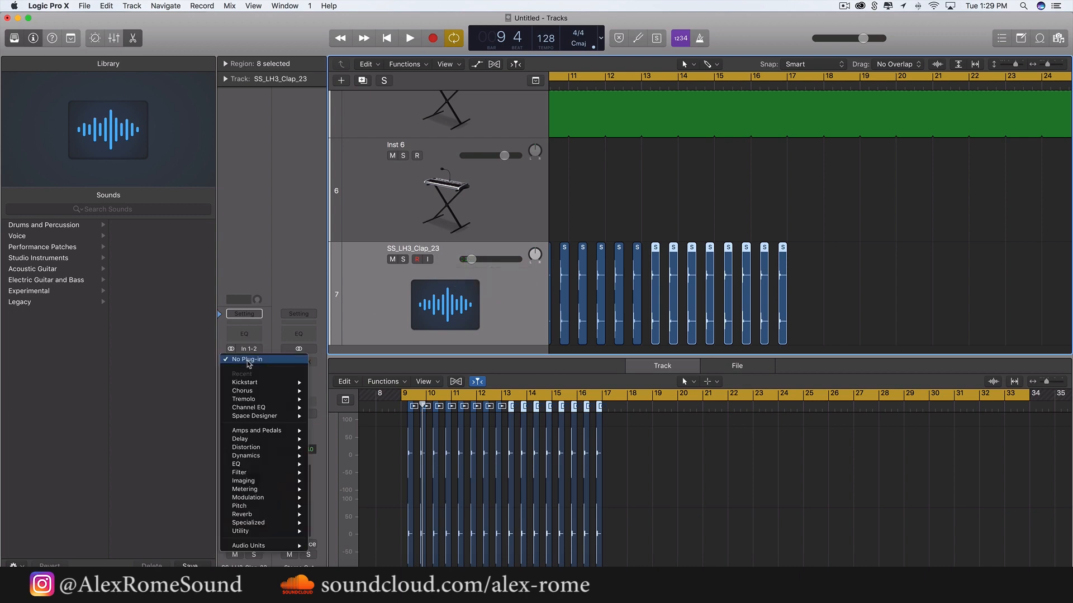
{"action": "mouse_move", "coordinate": [251, 458]}
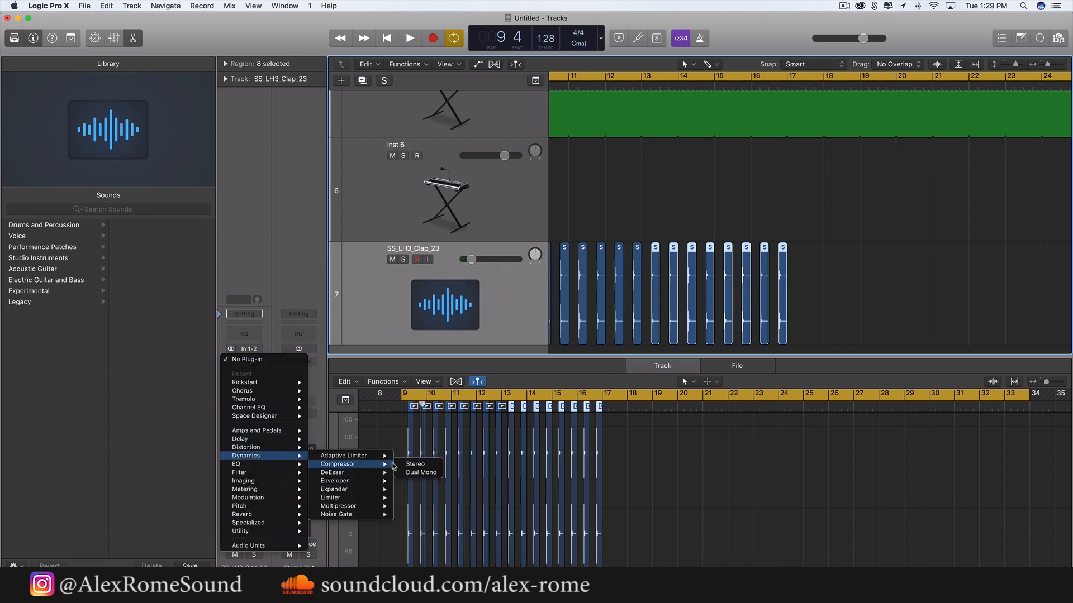
{"action": "left_click", "coordinate": [413, 464]}
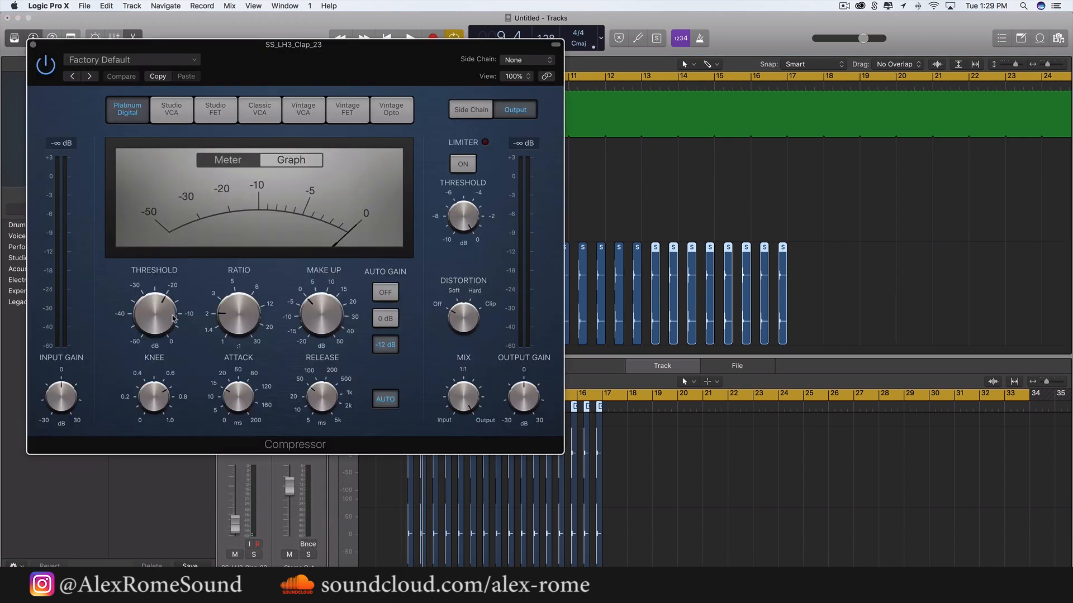
{"action": "key", "text": "space"}
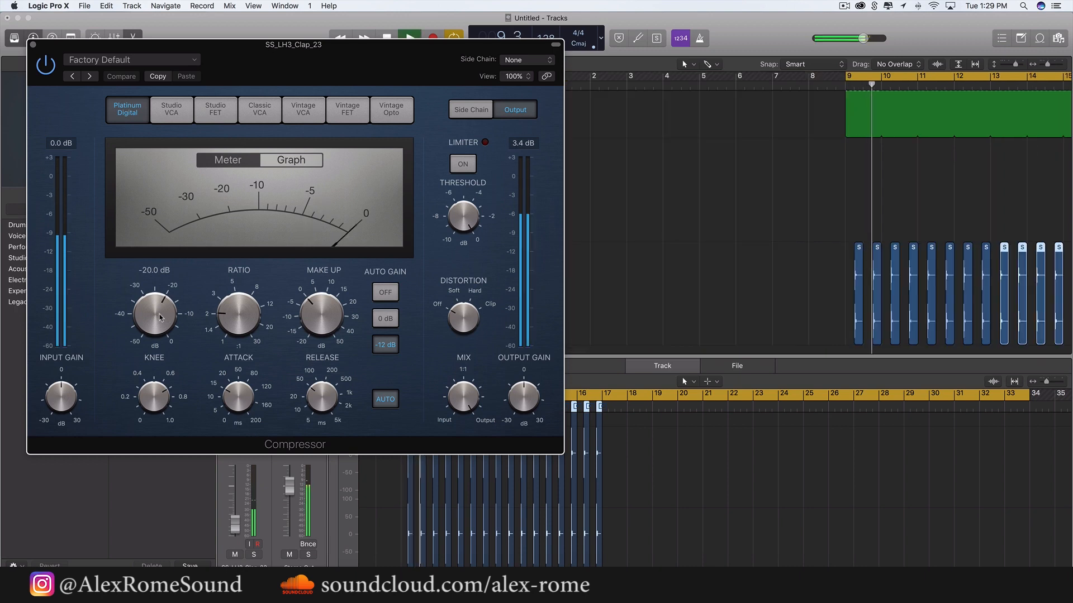
{"action": "left_click_drag", "start_coordinate": [243, 310], "coordinate": [241, 301]}
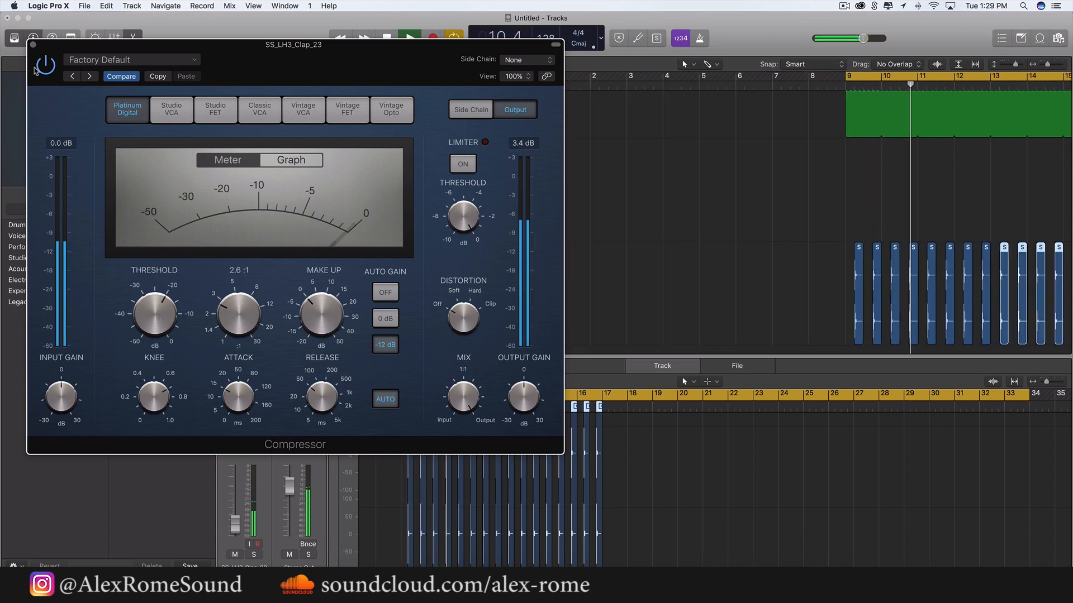
{"action": "left_click", "coordinate": [29, 43]}
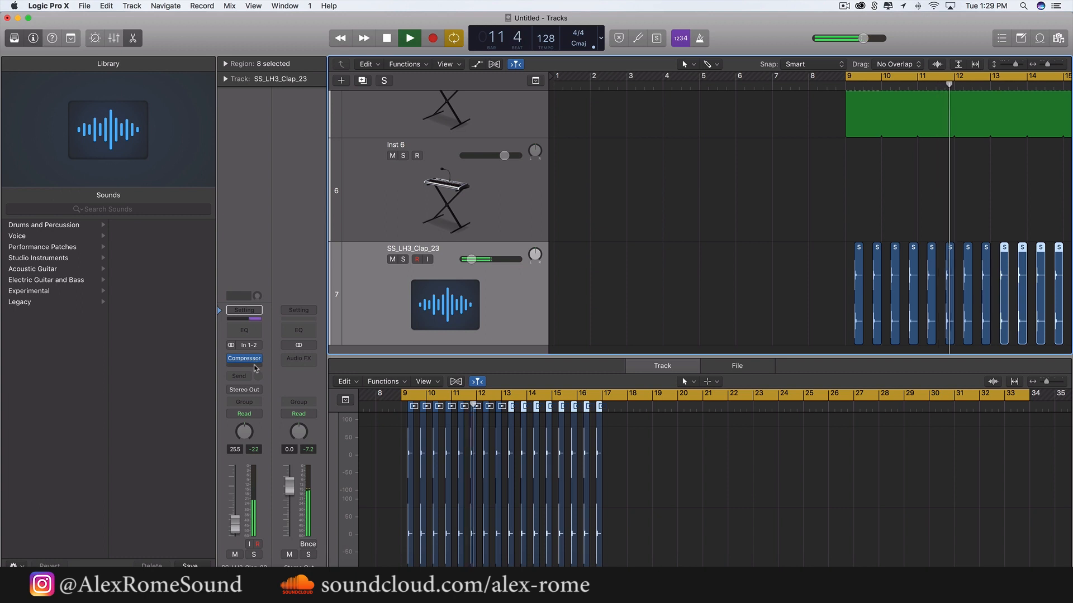
Insert a stereo Channel EQ on the clap track with a low cut around 395 Hz and a +6.5 dB high shelf at 7700 Hz
{"action": "left_click", "coordinate": [244, 358]}
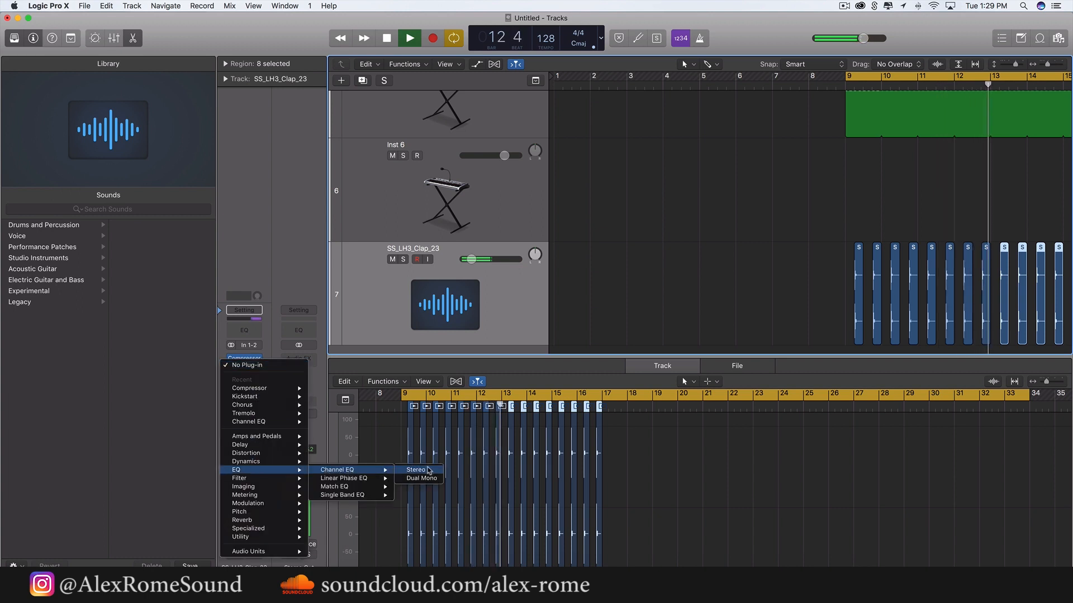
{"action": "left_click", "coordinate": [425, 468]}
{"action": "left_click", "coordinate": [65, 97]}
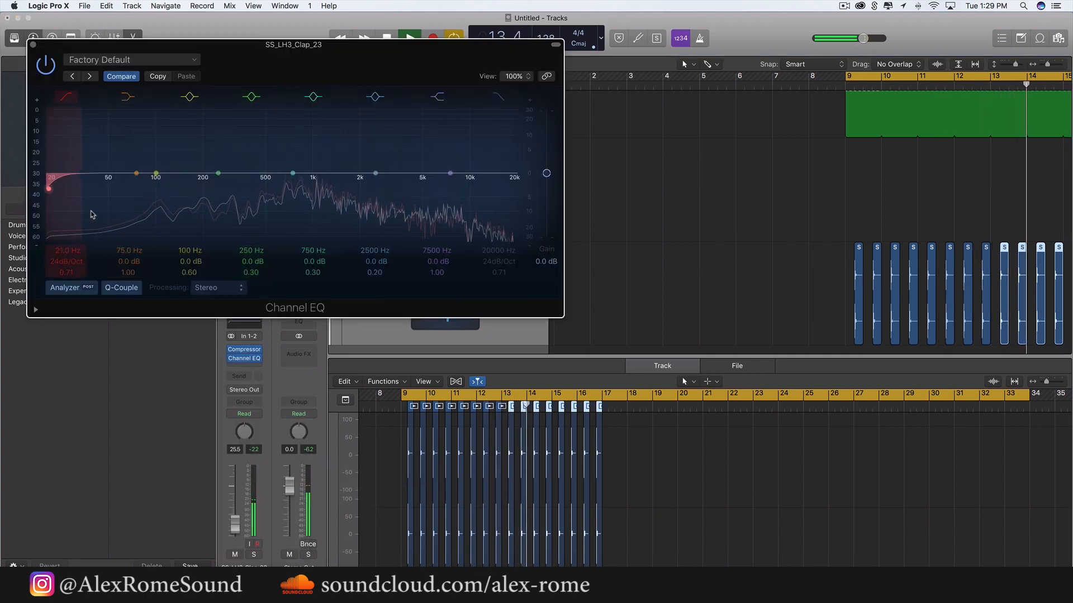
{"action": "left_click_drag", "start_coordinate": [95, 218], "coordinate": [301, 224]}
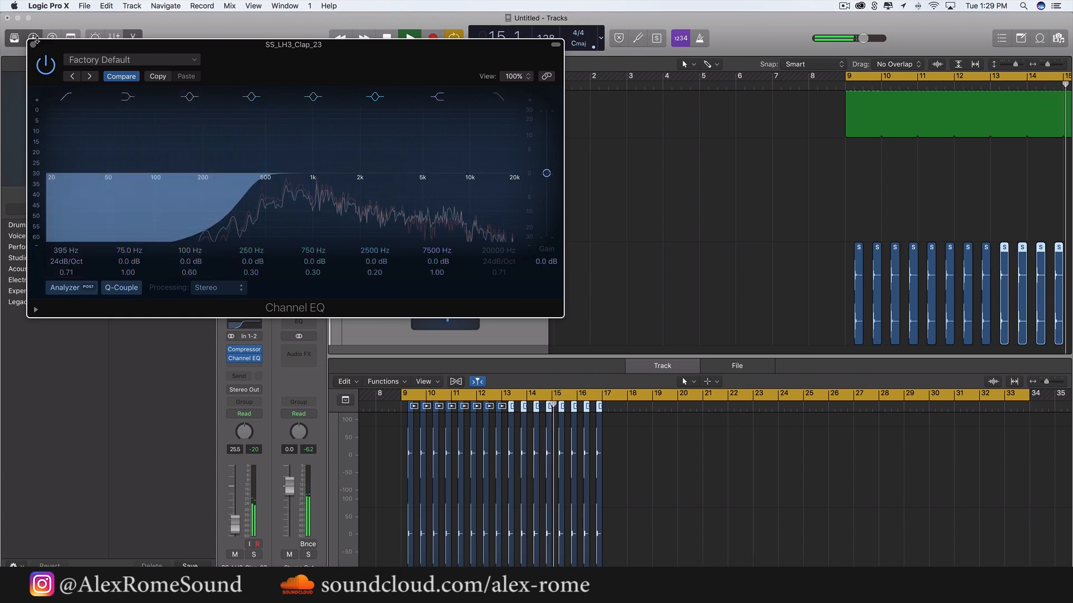
{"action": "left_click_drag", "start_coordinate": [450, 221], "coordinate": [455, 178]}
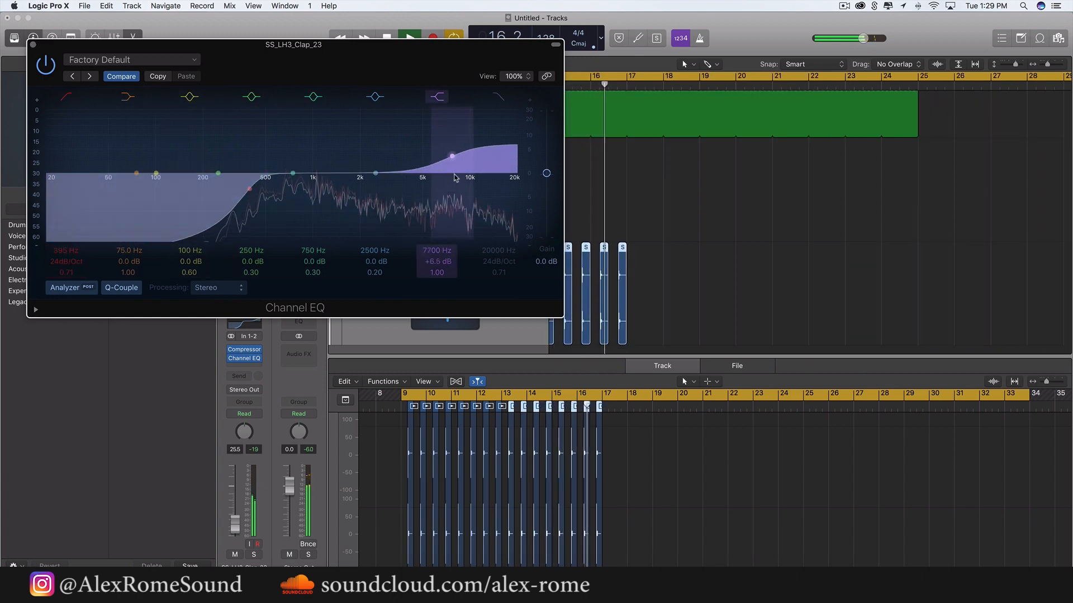
{"action": "left_click", "coordinate": [33, 44]}
Add a send to Bus 19 (Aux 3) on the clap track at about -11.2 dB and play back the result
{"action": "scroll", "coordinate": [647, 270], "scroll_direction": "left", "scroll_amount": 3}
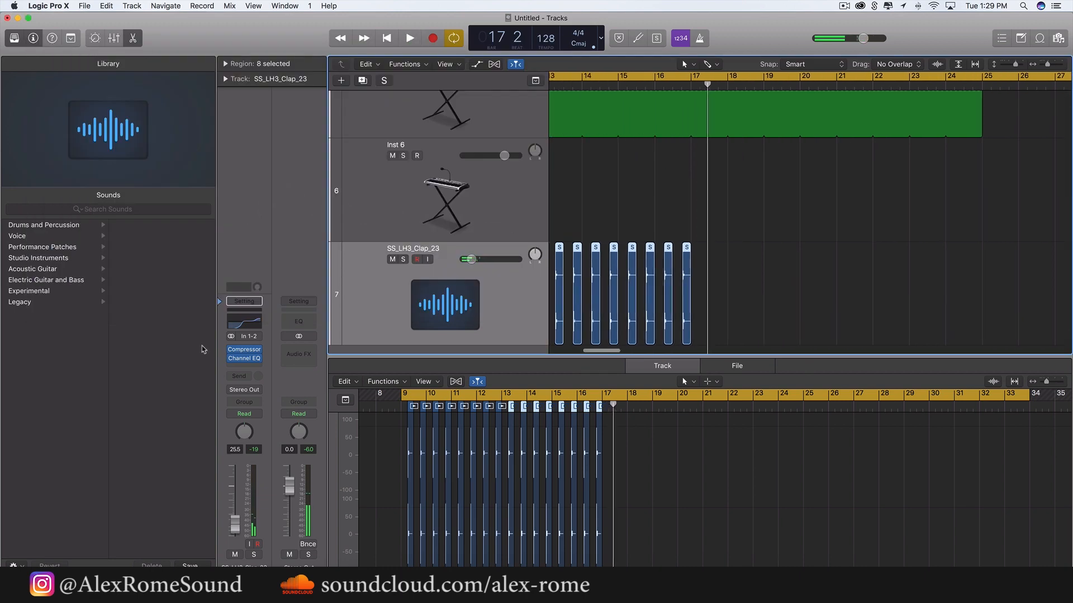
{"action": "left_click", "coordinate": [254, 367]}
{"action": "left_click", "coordinate": [288, 221]}
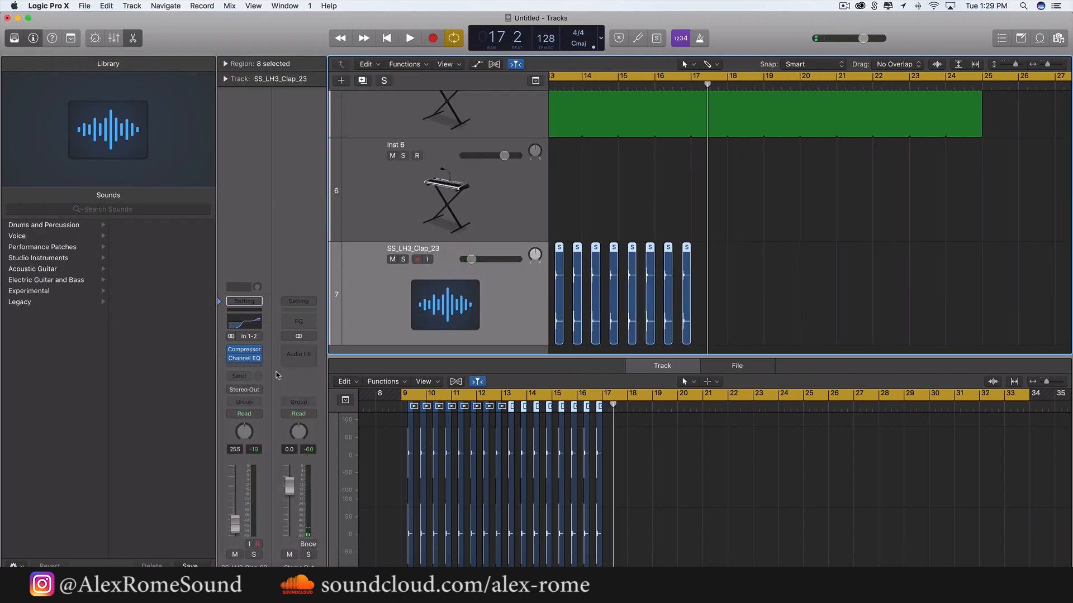
{"action": "left_click", "coordinate": [241, 377]}
{"action": "mouse_move", "coordinate": [251, 422]}
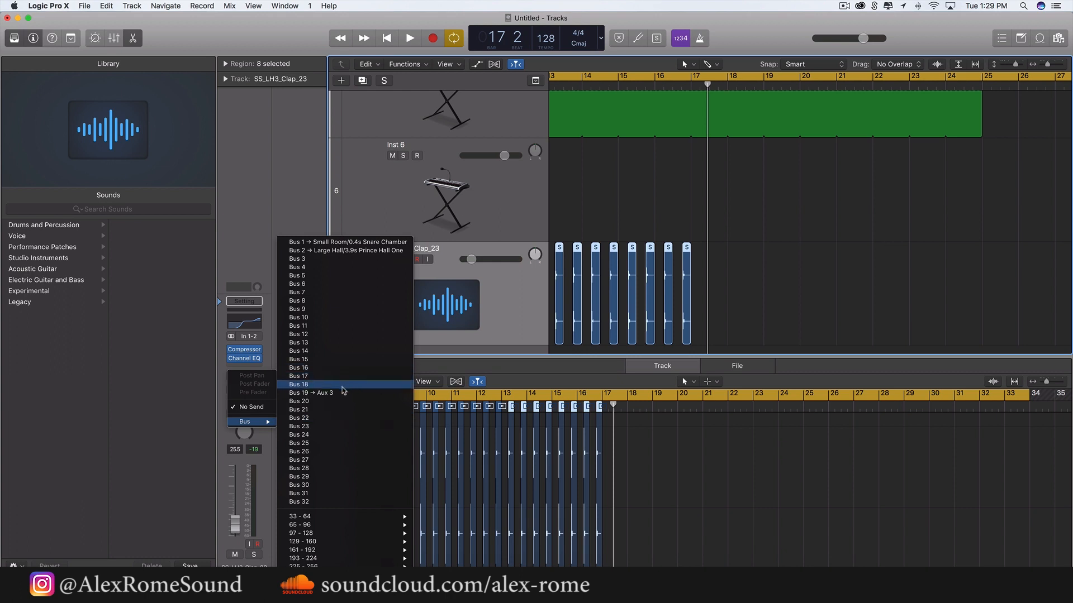
{"action": "left_click", "coordinate": [344, 394]}
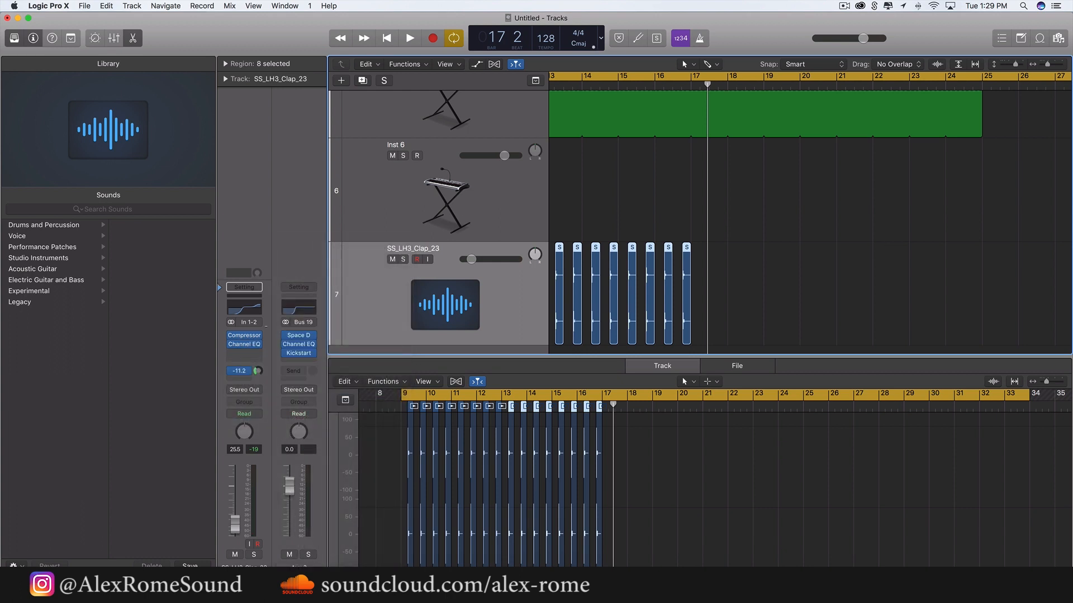
{"action": "key", "text": "space"}
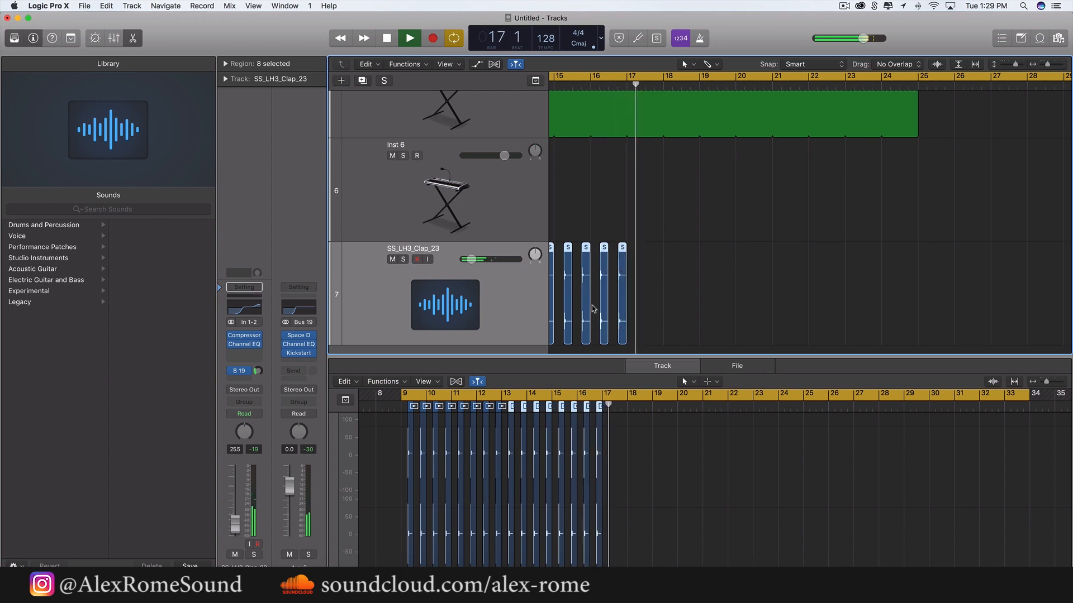
{"action": "key", "text": "space"}
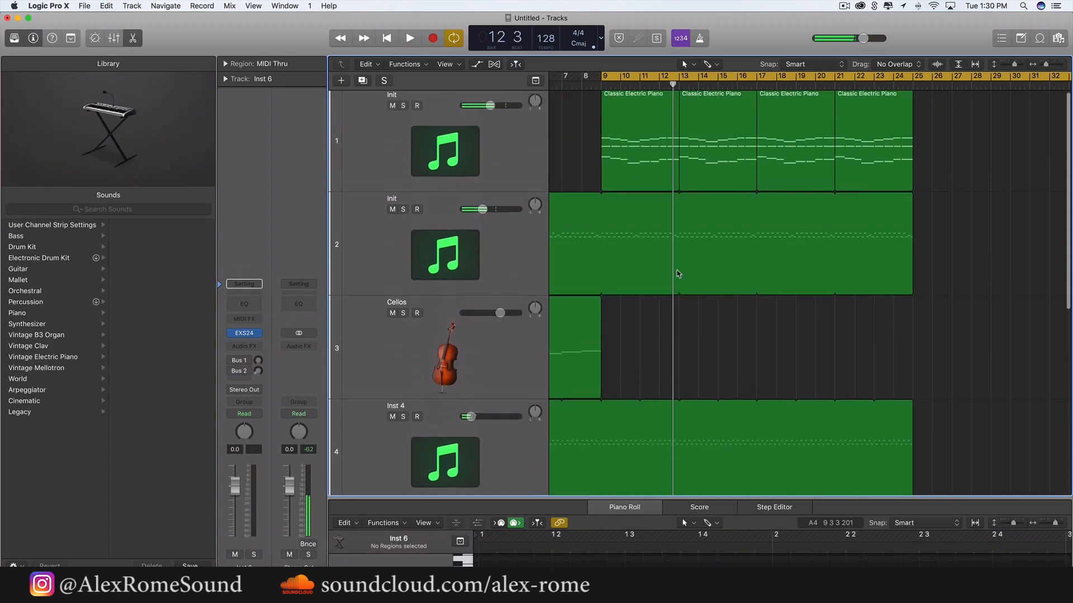
Open the first Init track's Classic Electric Piano regions in an enlarged Piano Roll and select all notes in the first region
{"action": "scroll", "coordinate": [638, 228], "scroll_direction": "down", "scroll_amount": 3}
{"action": "scroll", "coordinate": [637, 227], "scroll_direction": "up", "scroll_amount": 3}
{"action": "left_click", "coordinate": [443, 134]}
{"action": "scroll", "coordinate": [630, 287], "scroll_direction": "down", "scroll_amount": 6}
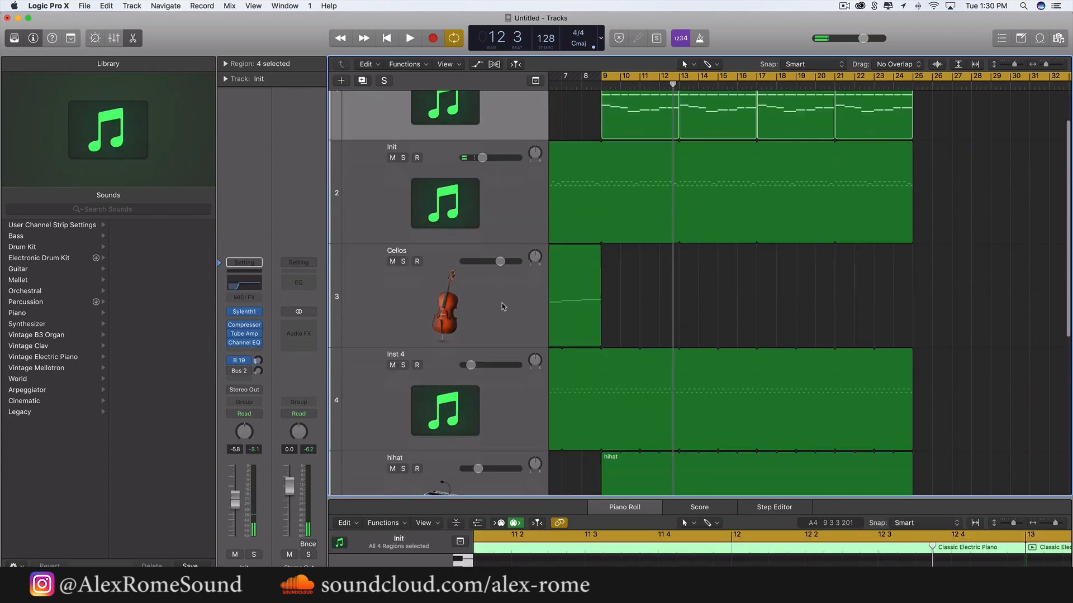
{"action": "scroll", "coordinate": [629, 288], "scroll_direction": "up", "scroll_amount": 10}
{"action": "scroll", "coordinate": [630, 287], "scroll_direction": "right", "scroll_amount": 3}
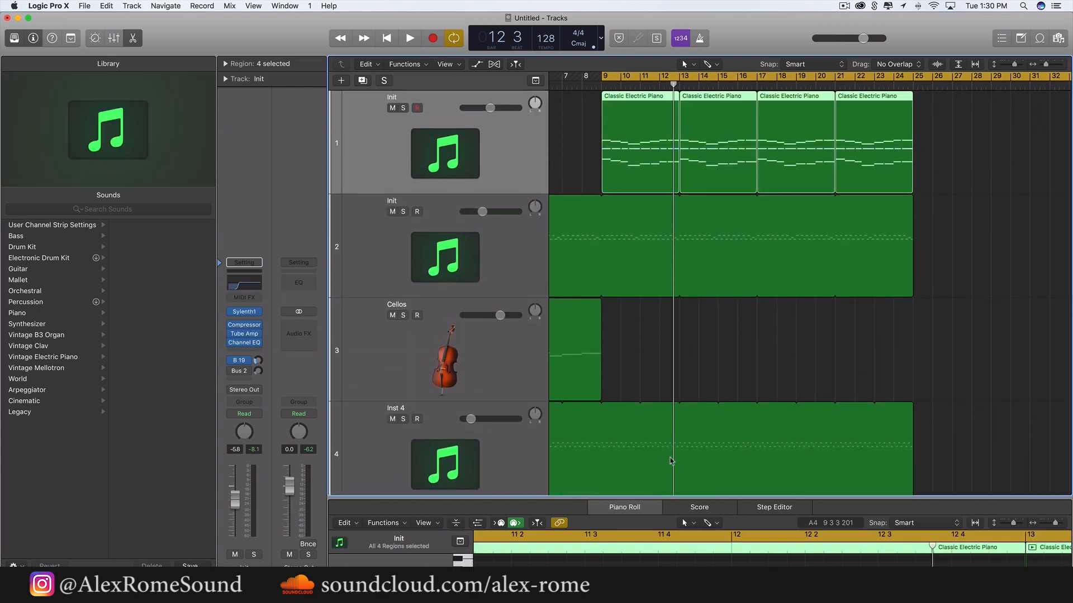
{"action": "left_click_drag", "start_coordinate": [643, 497], "coordinate": [643, 144]}
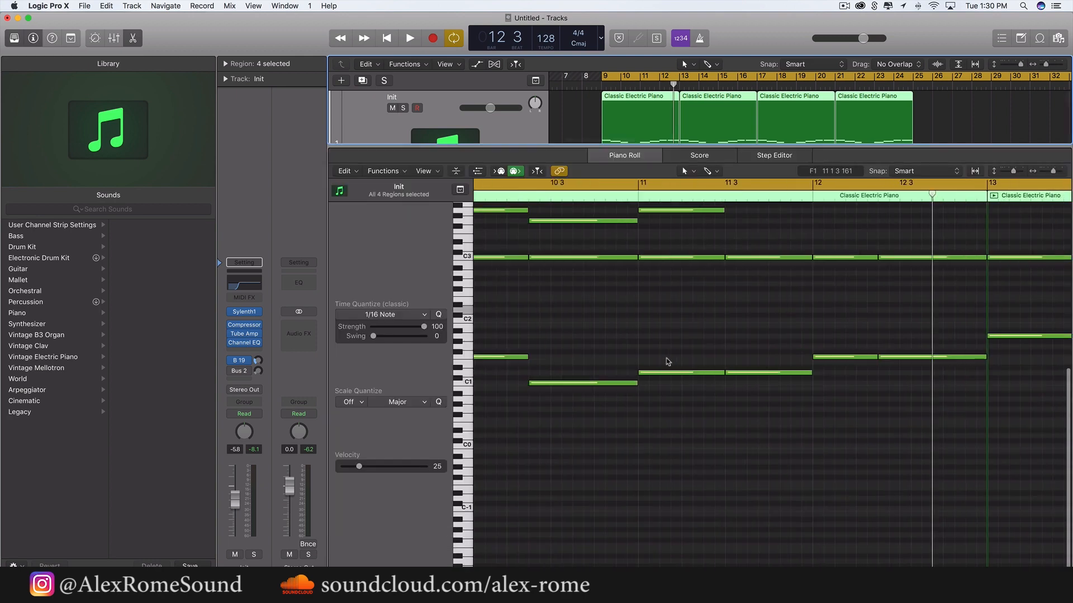
{"action": "scroll", "coordinate": [668, 362], "scroll_direction": "right", "scroll_amount": 5}
{"action": "scroll", "coordinate": [653, 397], "scroll_direction": "up", "scroll_amount": 3}
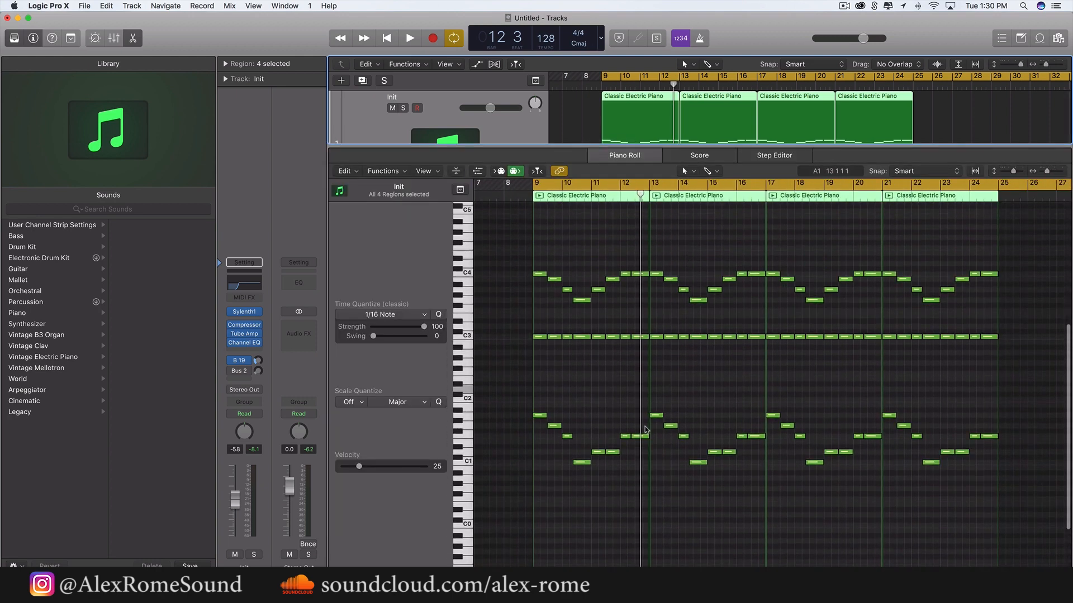
{"action": "left_click_drag", "start_coordinate": [642, 473], "coordinate": [523, 228]}
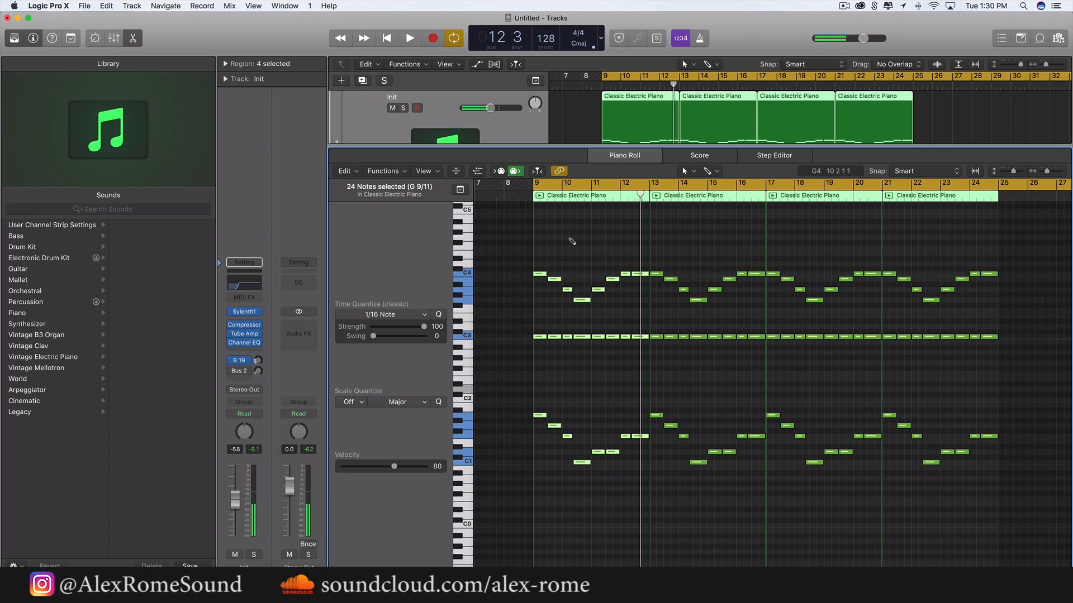
Shrink the Piano Roll out of view and examine the electric piano regions in the full-height tracks area
{"action": "left_click_drag", "start_coordinate": [622, 147], "coordinate": [443, 551]}
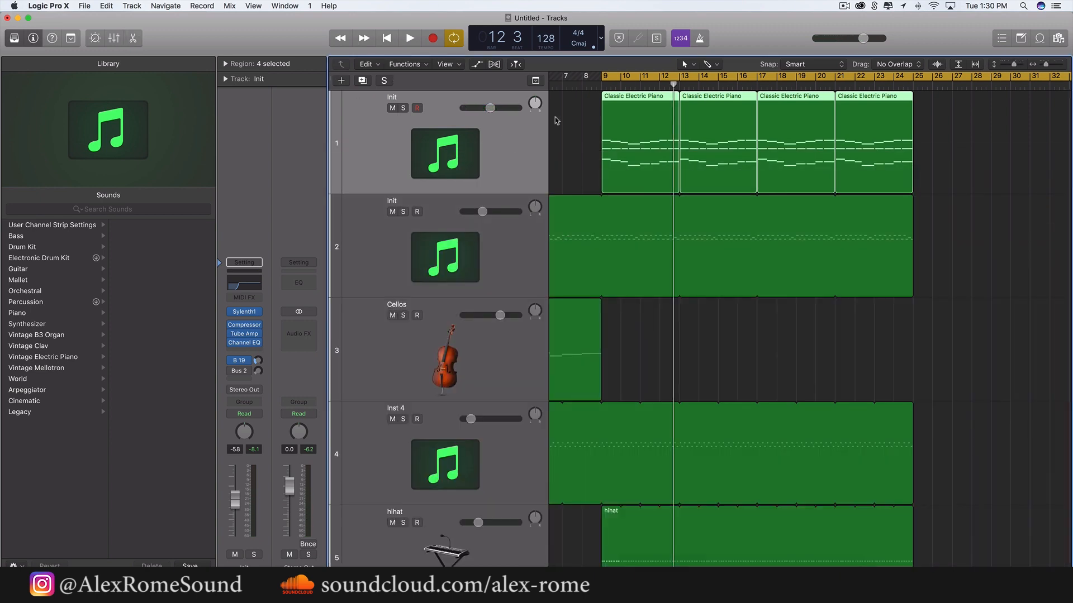
{"action": "left_click", "coordinate": [595, 169]}
{"action": "left_click_drag", "start_coordinate": [591, 135], "coordinate": [893, 138]}
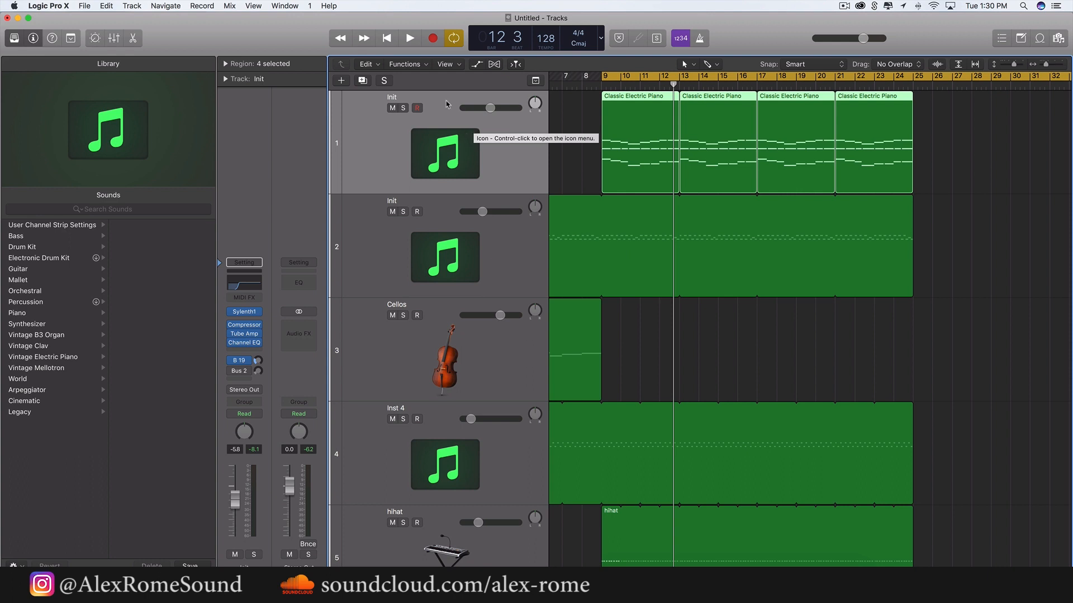
Duplicate the first Init track and paste the copied chord notes onto the new track at bar 9
{"action": "key", "text": "cmd+d"}
{"action": "left_click", "coordinate": [641, 228]}
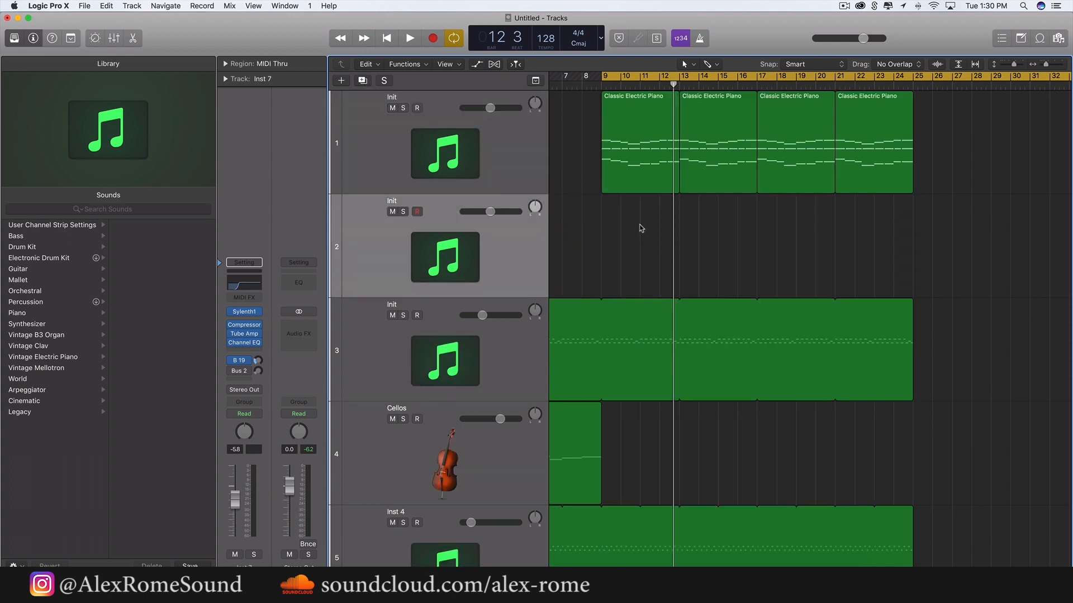
{"action": "left_click", "coordinate": [602, 74]}
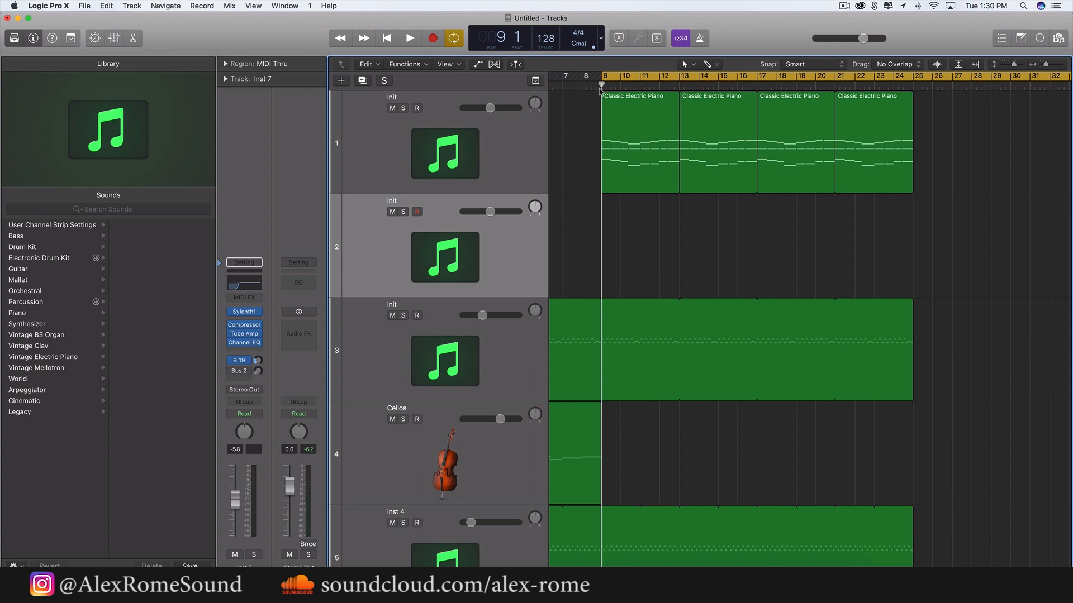
{"action": "key", "text": "super+v"}
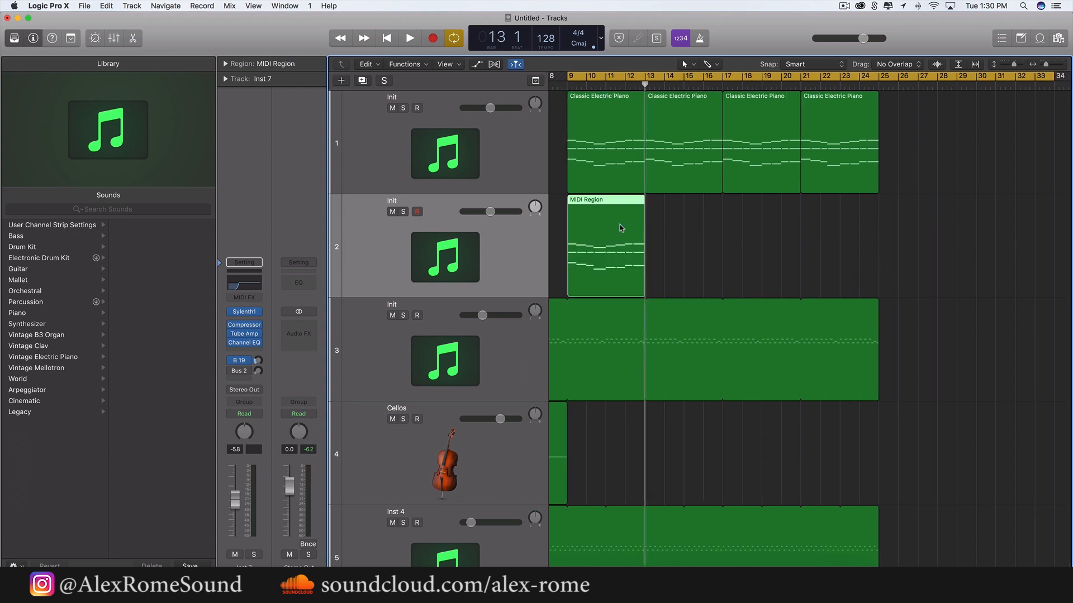
Repeat the pasted chord region three times so the part fills bars 9 to 25
{"action": "key", "text": "super+r"}
{"action": "key", "text": "super+r"}
{"action": "key", "text": "super+r"}
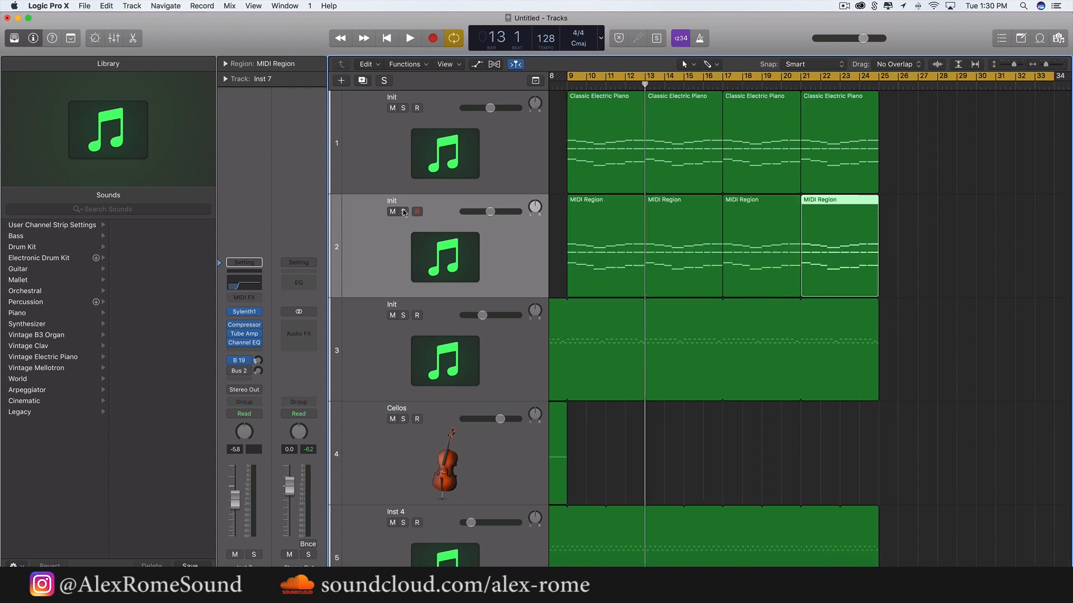
Solo the duplicated track, select its four regions, and reset its Sylenth1 synth to the Init preset
{"action": "left_click", "coordinate": [403, 212]}
{"action": "left_click_drag", "start_coordinate": [929, 265], "coordinate": [627, 229]}
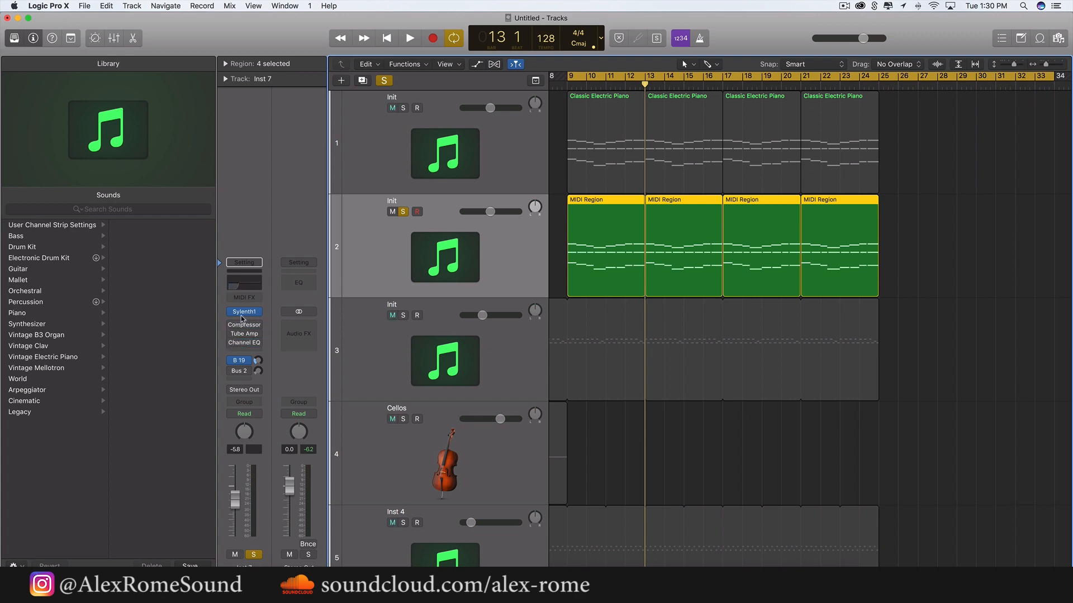
{"action": "left_click", "coordinate": [244, 312]}
{"action": "left_click", "coordinate": [210, 184]}
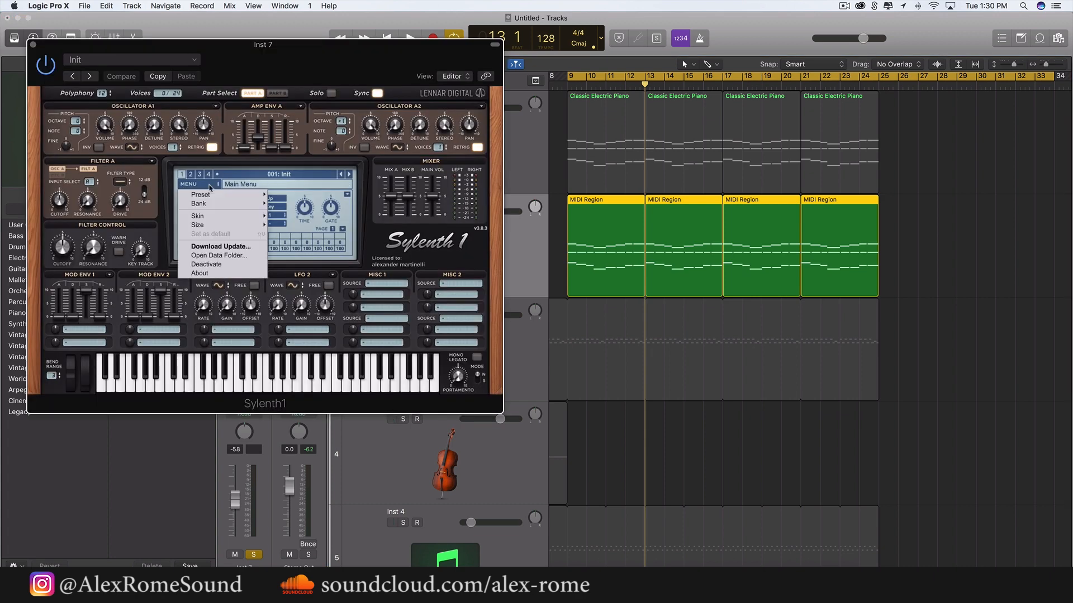
{"action": "mouse_move", "coordinate": [224, 195]}
{"action": "left_click", "coordinate": [291, 231]}
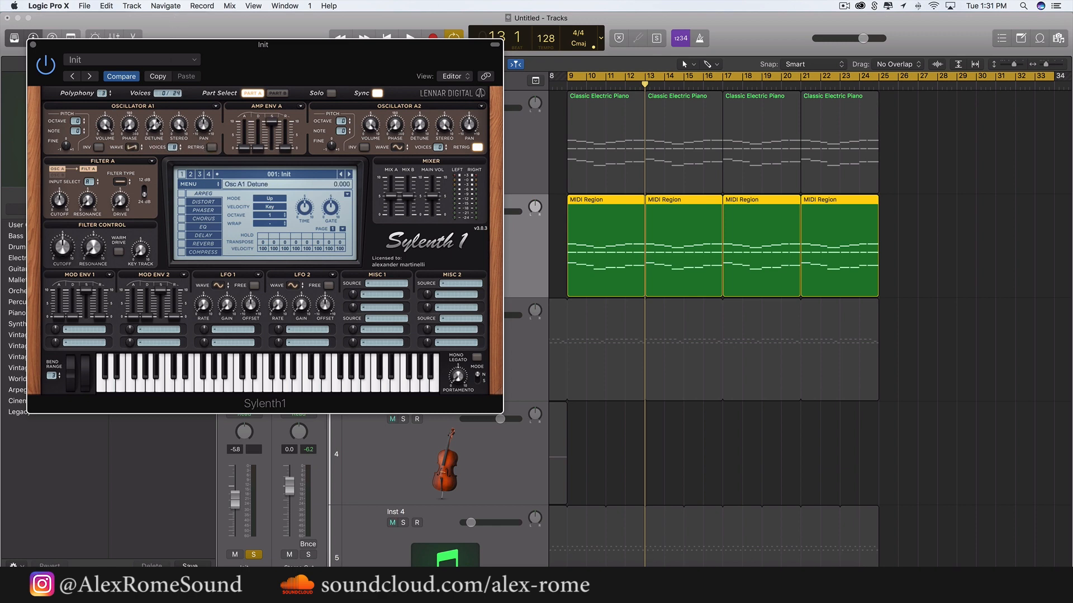
Set Sylenth1's Filter A to Lowpass, lower its cutoff during playback, and set the amp envelope attack to about 0.535
{"action": "left_click", "coordinate": [119, 182]}
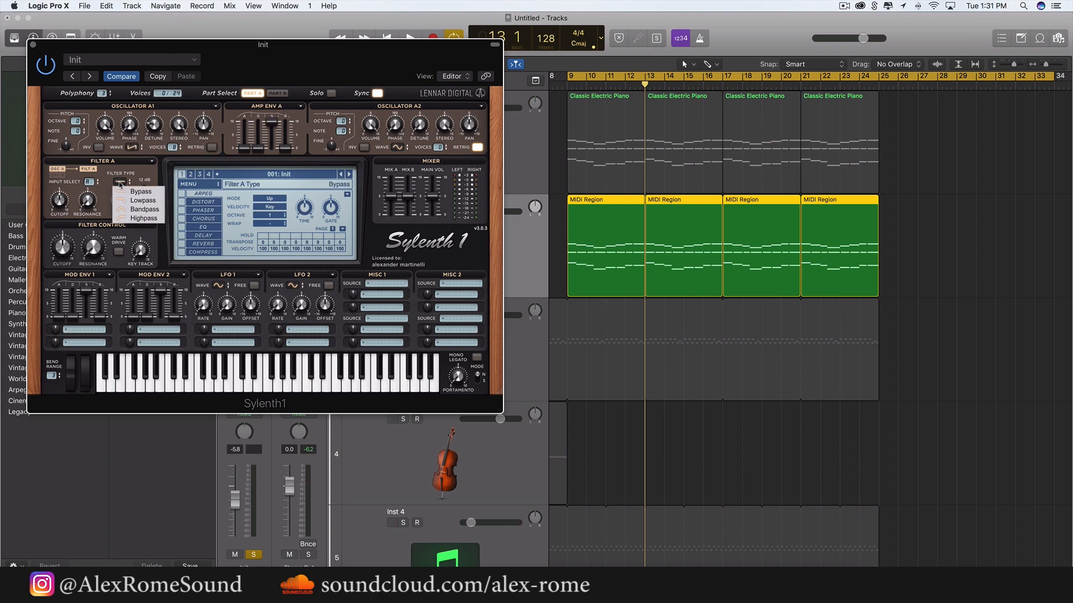
{"action": "left_click", "coordinate": [128, 201]}
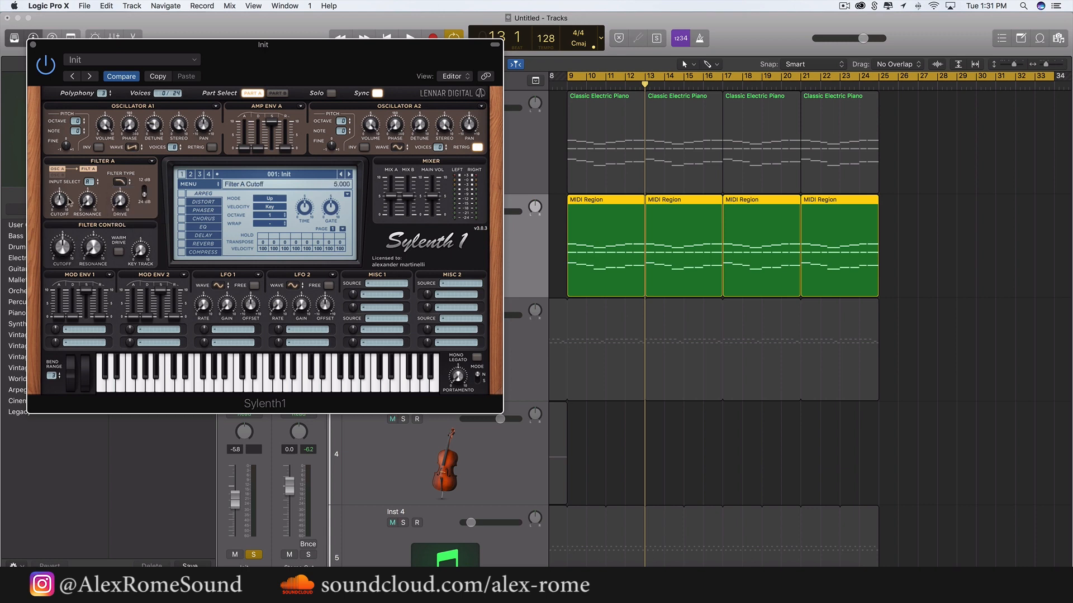
{"action": "key", "text": "space"}
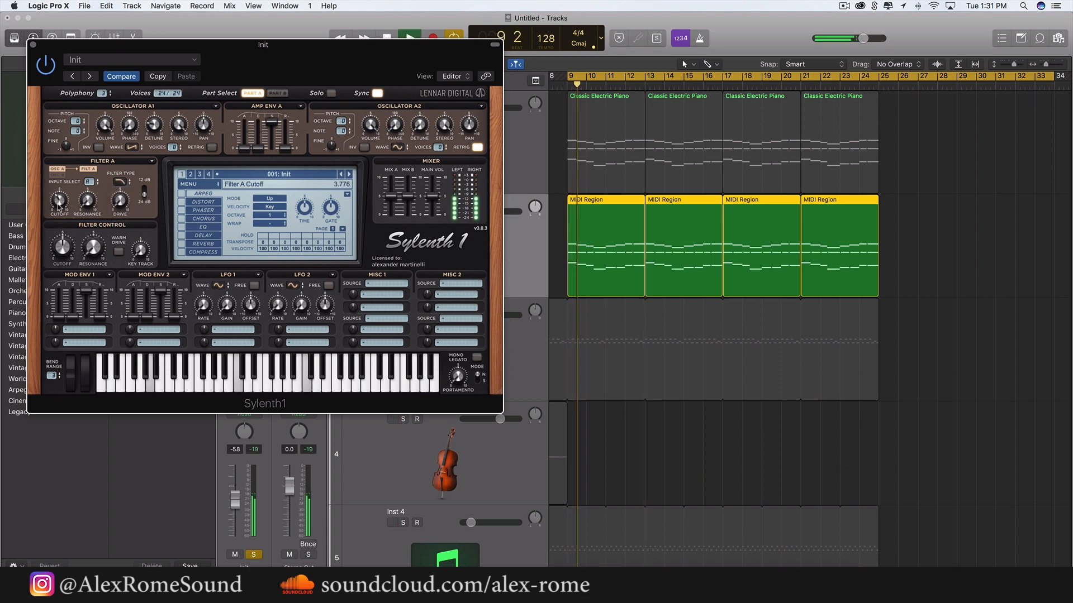
{"action": "left_click_drag", "start_coordinate": [56, 203], "coordinate": [55, 206]}
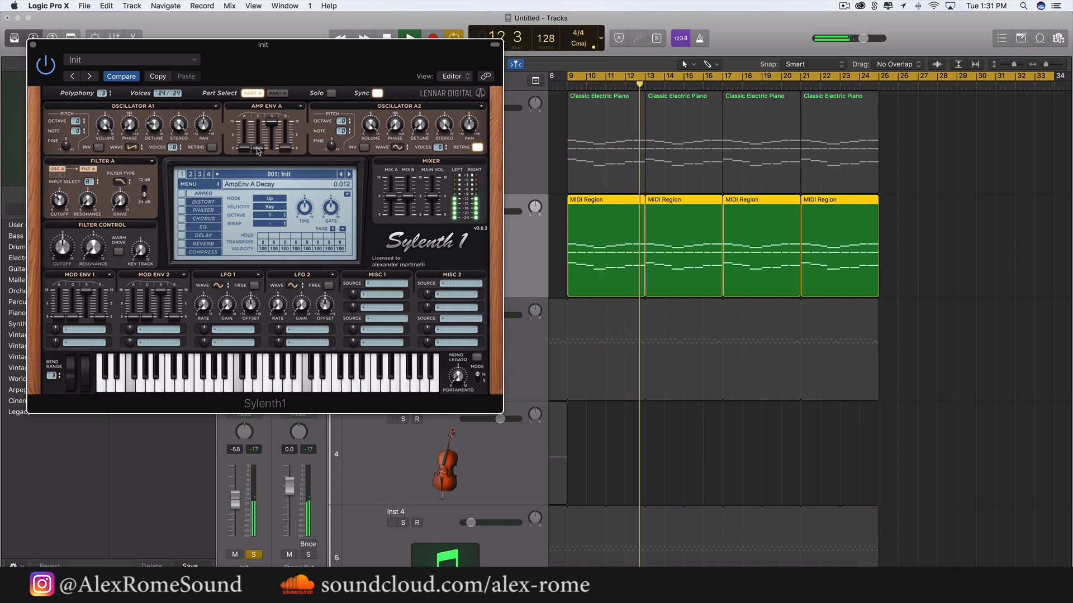
{"action": "left_click_drag", "start_coordinate": [245, 148], "coordinate": [246, 147]}
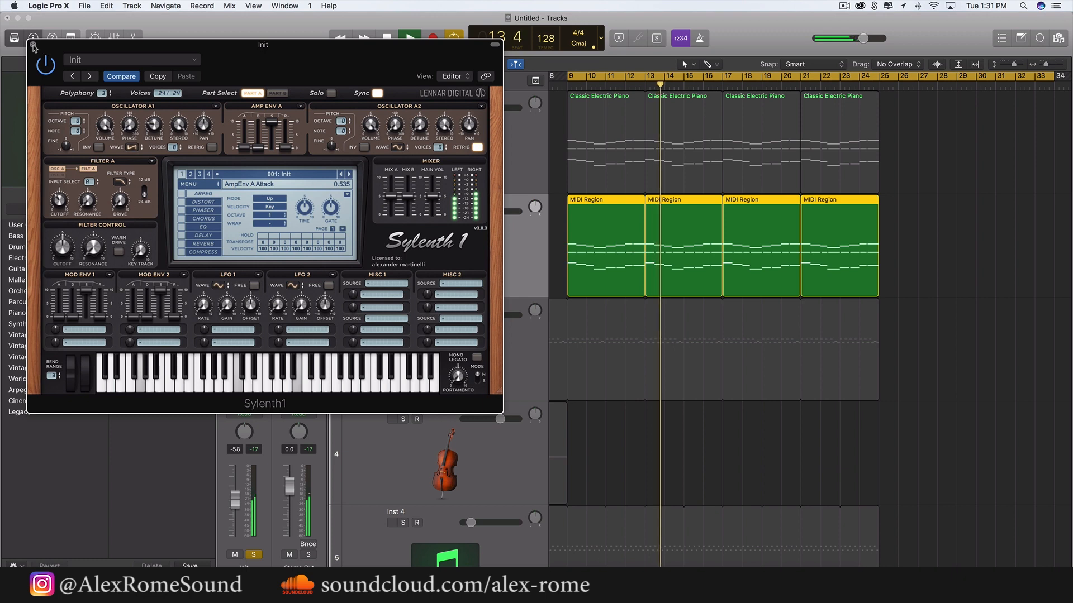
{"action": "left_click", "coordinate": [33, 45]}
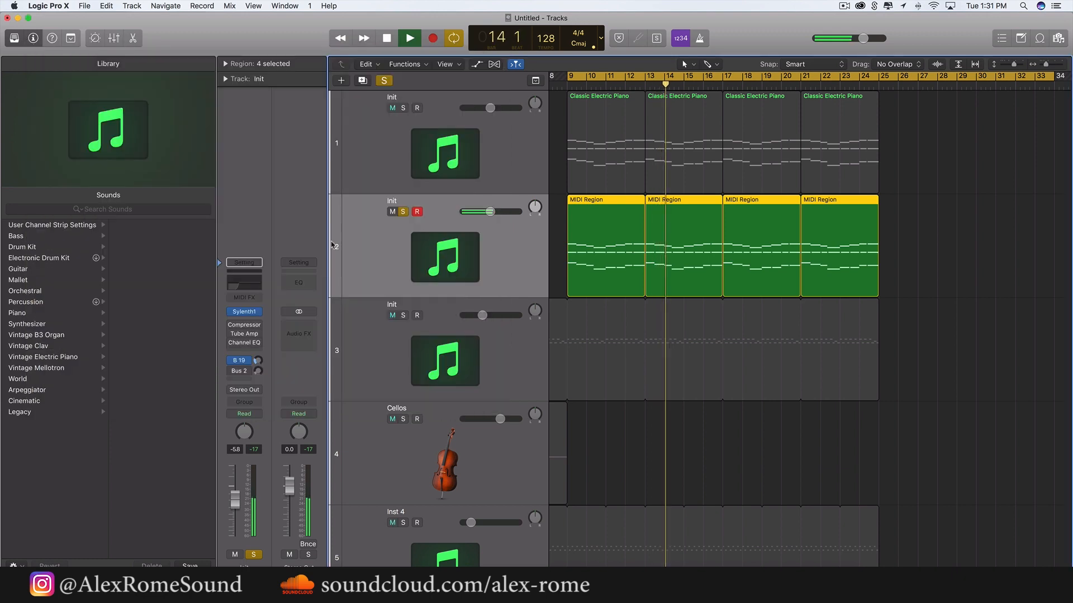
Replace the Compressor on the duplicated track with a stereo Nicky Romero Kickstart and set its mix to about 81%
{"action": "left_click", "coordinate": [257, 328]}
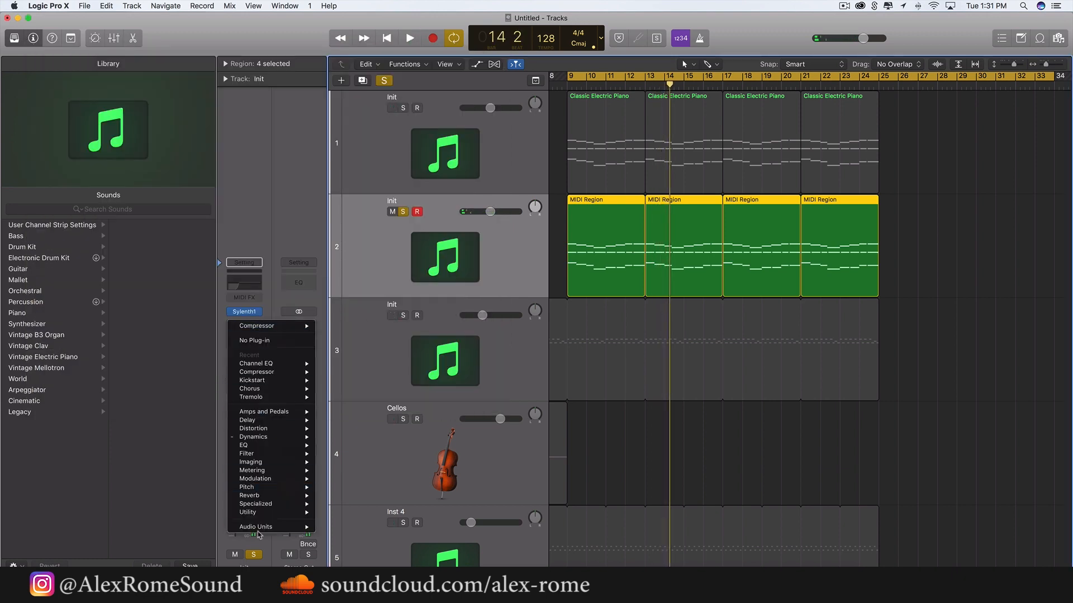
{"action": "mouse_move", "coordinate": [257, 530]}
{"action": "mouse_move", "coordinate": [378, 474]}
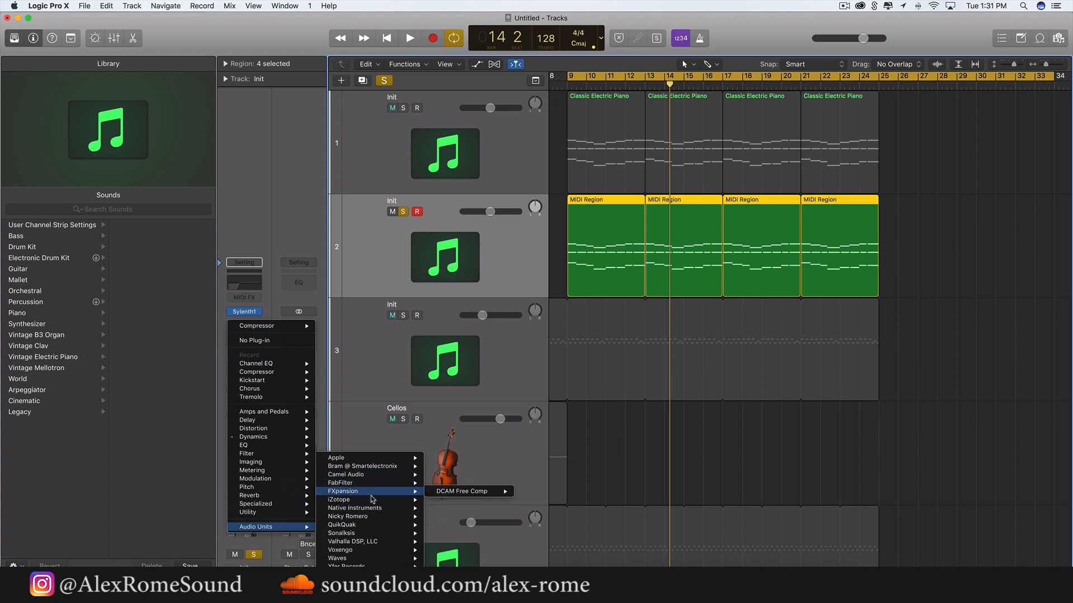
{"action": "mouse_move", "coordinate": [365, 516]}
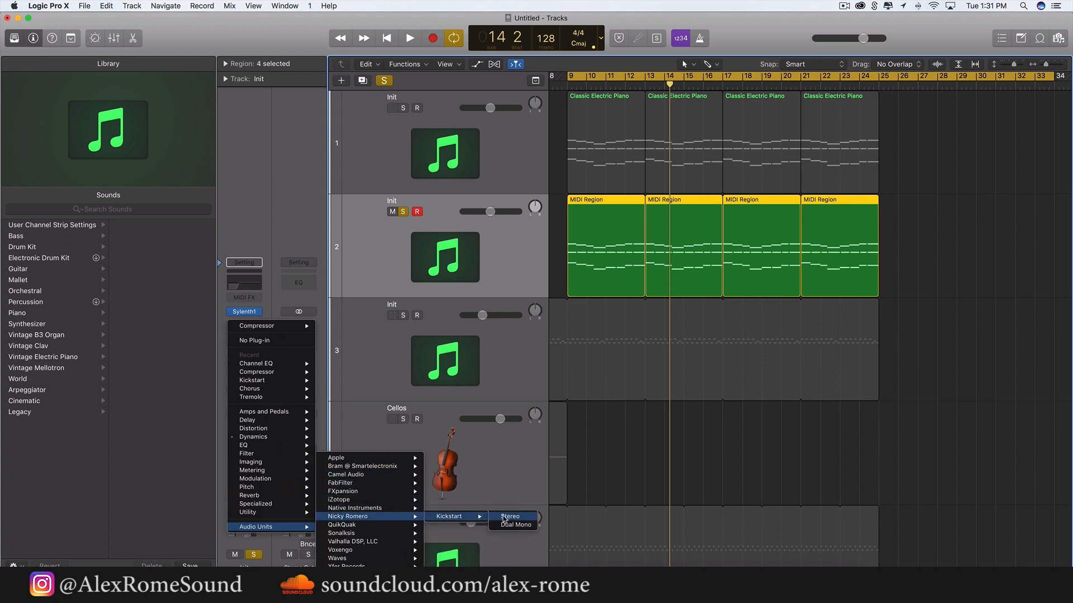
{"action": "left_click", "coordinate": [505, 517]}
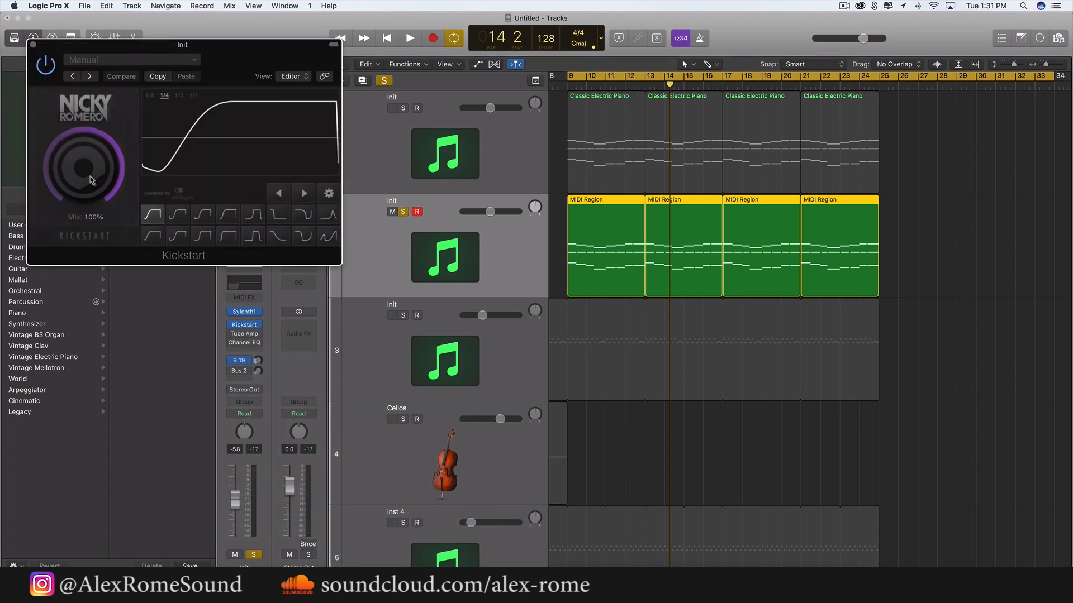
{"action": "key", "text": "space"}
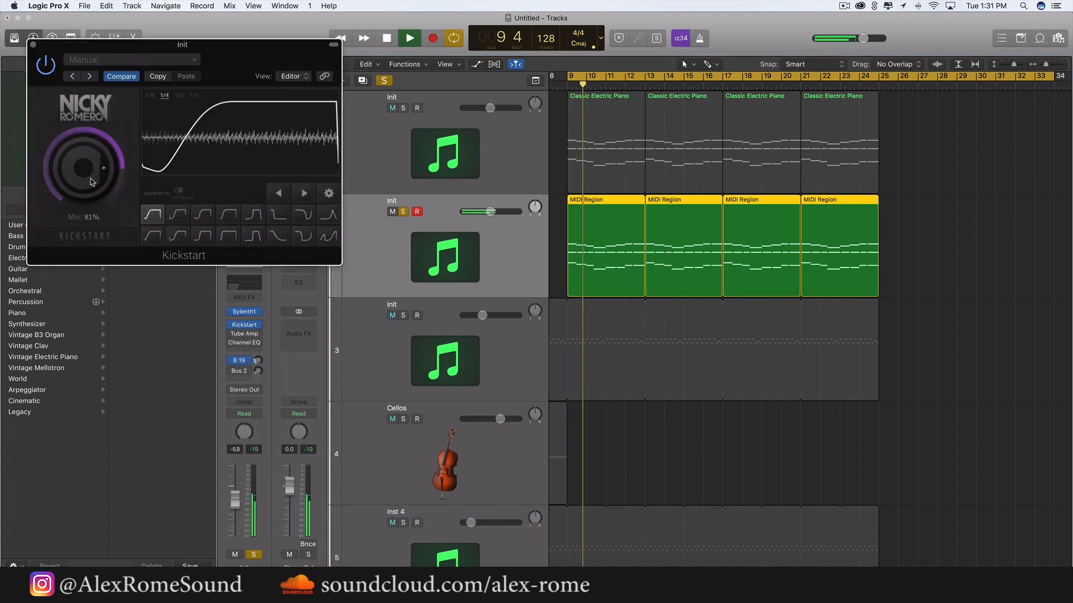
{"action": "left_click", "coordinate": [33, 44]}
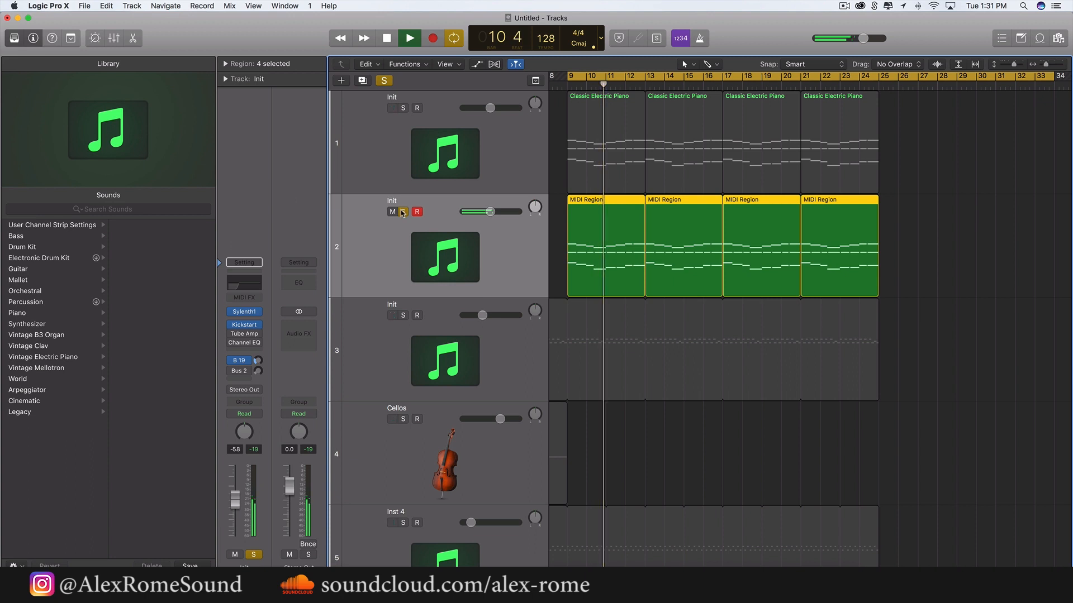
Unsolo the duplicated Init track and lower its volume to about -7.6 dB while listening to the full mix
{"action": "key", "text": "s"}
{"action": "left_click_drag", "start_coordinate": [490, 211], "coordinate": [484, 216]}
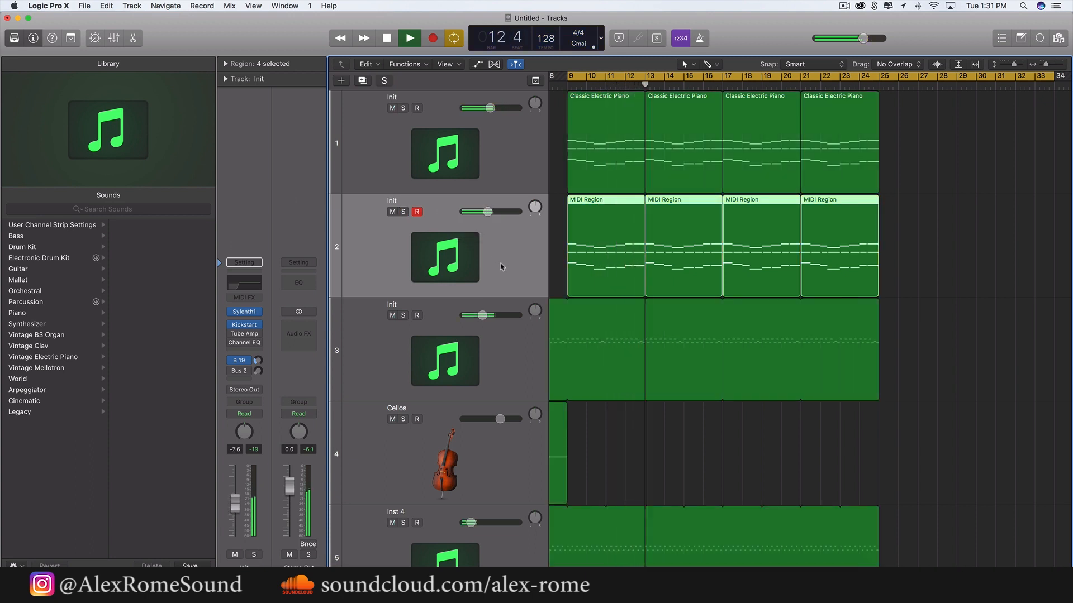
{"action": "scroll", "coordinate": [506, 267], "scroll_direction": "down", "scroll_amount": 1}
{"action": "scroll", "coordinate": [509, 266], "scroll_direction": "down", "scroll_amount": 5}
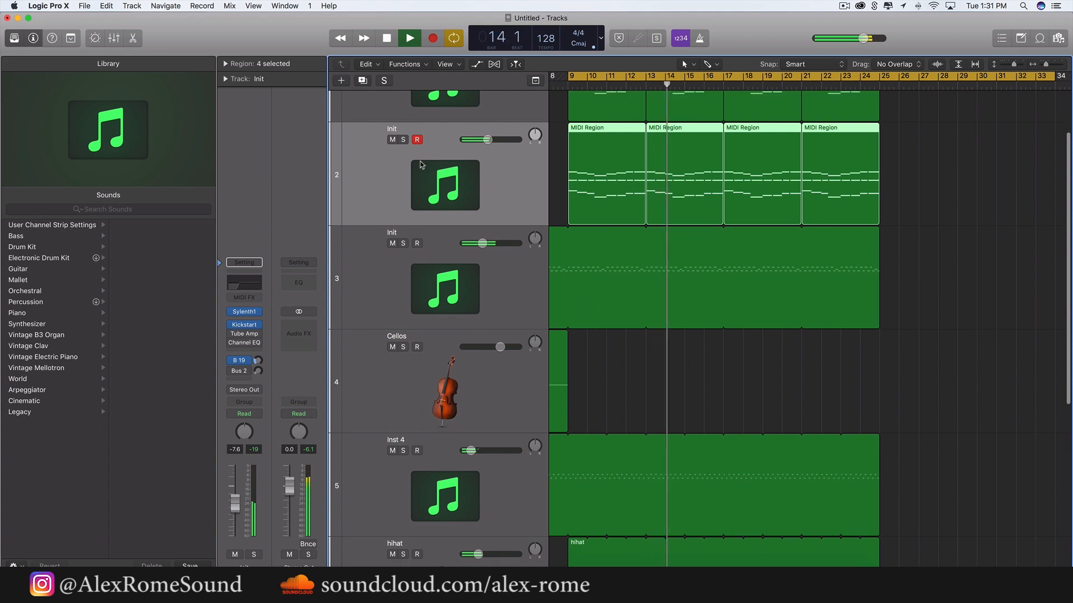
{"action": "key", "text": "space"}
{"action": "scroll", "coordinate": [376, 168], "scroll_direction": "up", "scroll_amount": 5}
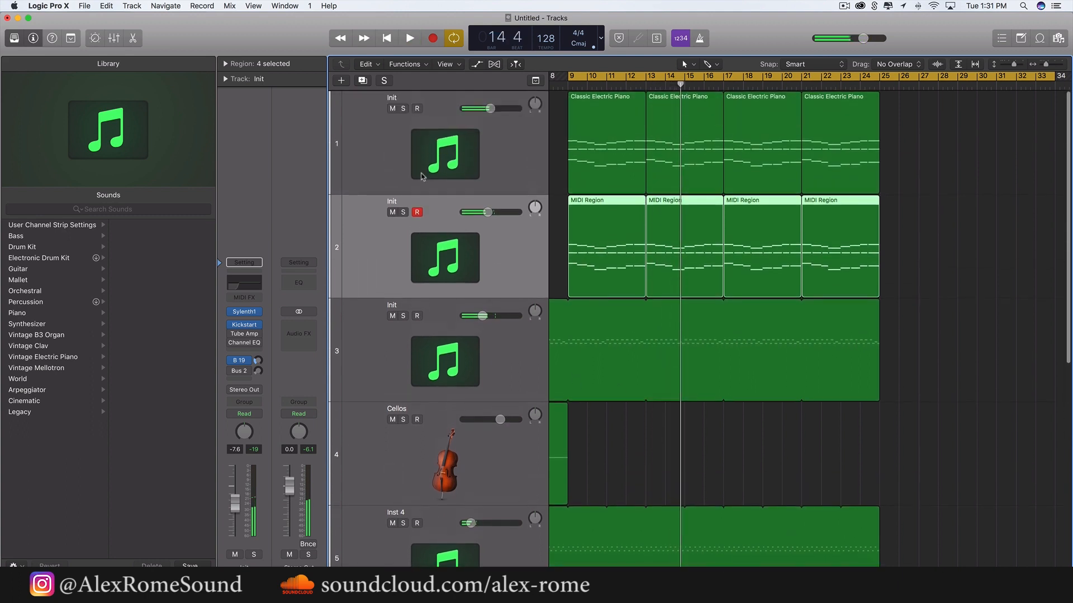
Set the cycle range to bars 17–25, play it briefly, and check the section markers in the global tracks
{"action": "left_click_drag", "start_coordinate": [724, 81], "coordinate": [878, 81]}
{"action": "key", "text": "space"}
{"action": "key", "text": "g"}
{"action": "key", "text": "space"}
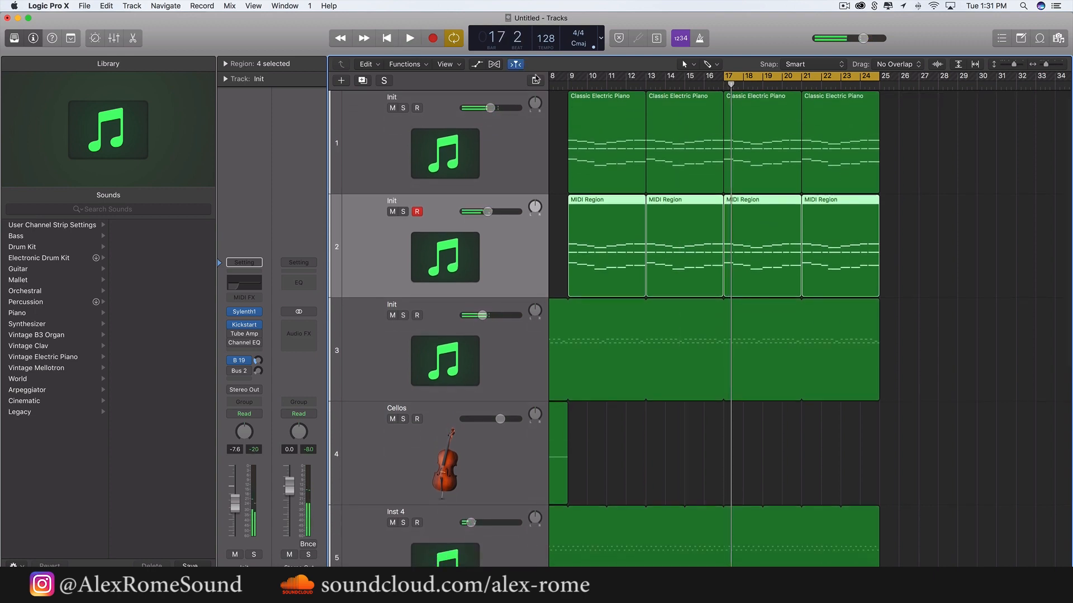
{"action": "left_click", "coordinate": [535, 80]}
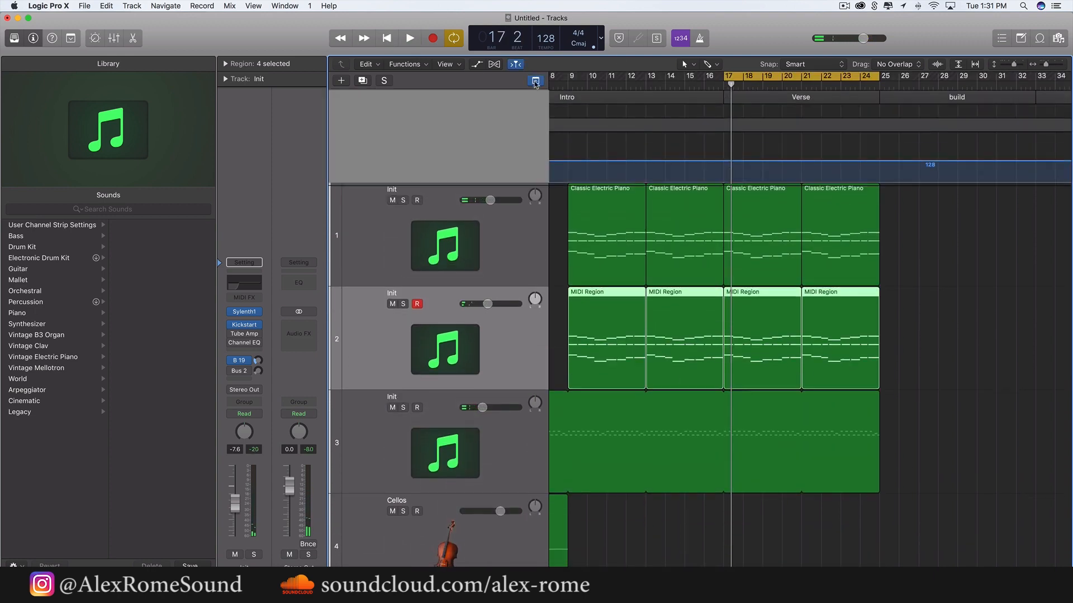
Select all clap regions on the SS_LH3_Clap_23 track and repeat them once after the existing pattern
{"action": "scroll", "coordinate": [792, 362], "scroll_direction": "down", "scroll_amount": 10}
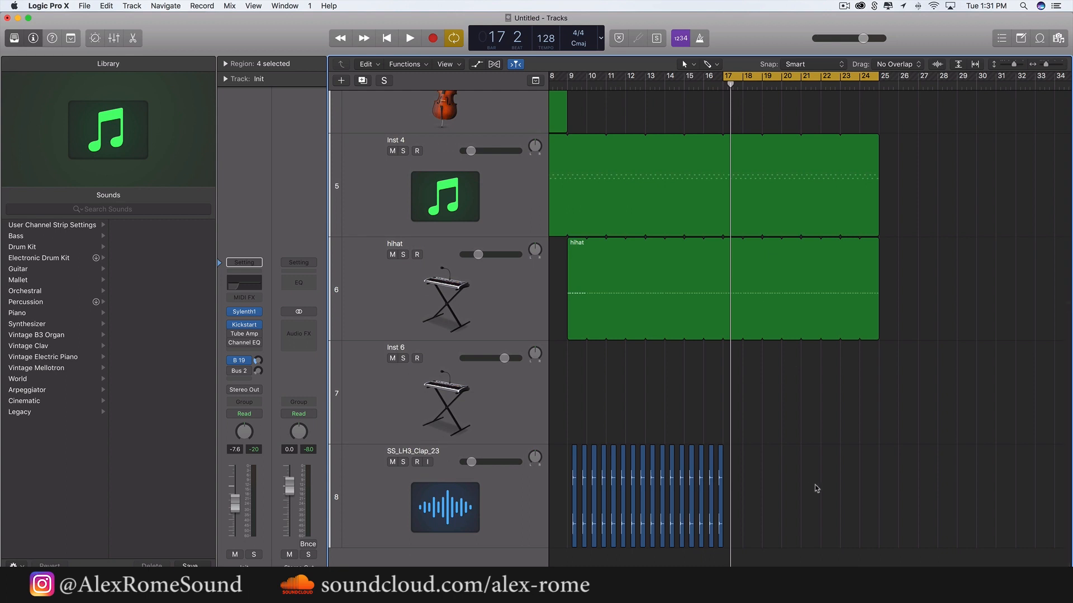
{"action": "left_click_drag", "start_coordinate": [816, 489], "coordinate": [534, 490]}
{"action": "key", "text": "super+r"}
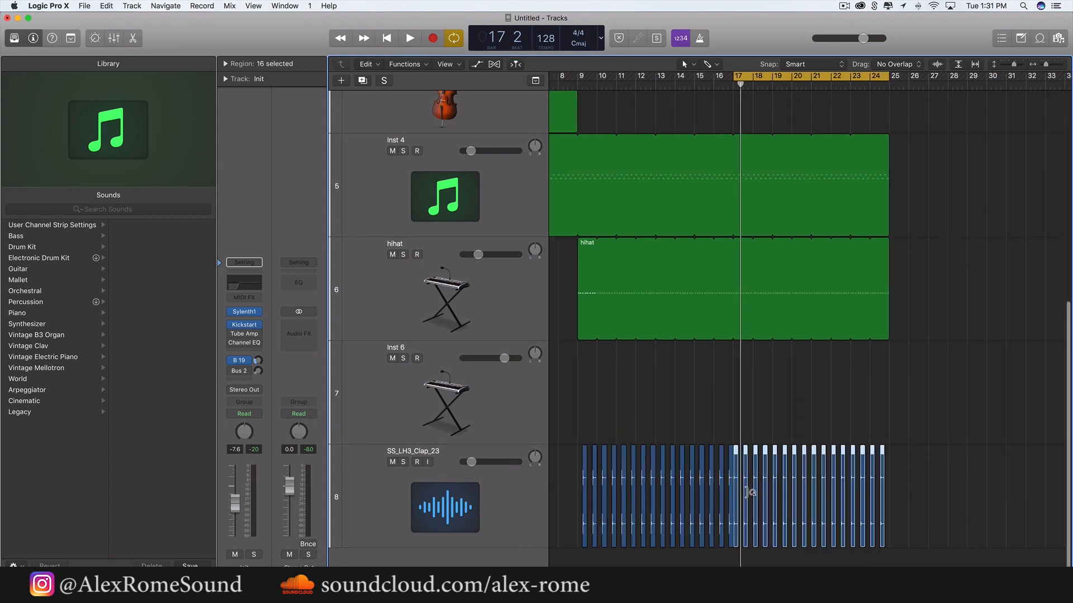
Shift the repeated clap regions so the first one starts on beat 2 of bar 17
{"action": "key", "text": "super+Right"}
{"action": "key", "text": "super+Right"}
{"action": "key", "text": "super+Right"}
{"action": "key", "text": "super+Right"}
{"action": "left_click_drag", "start_coordinate": [747, 497], "coordinate": [788, 497]}
{"action": "key", "text": "super+Left"}
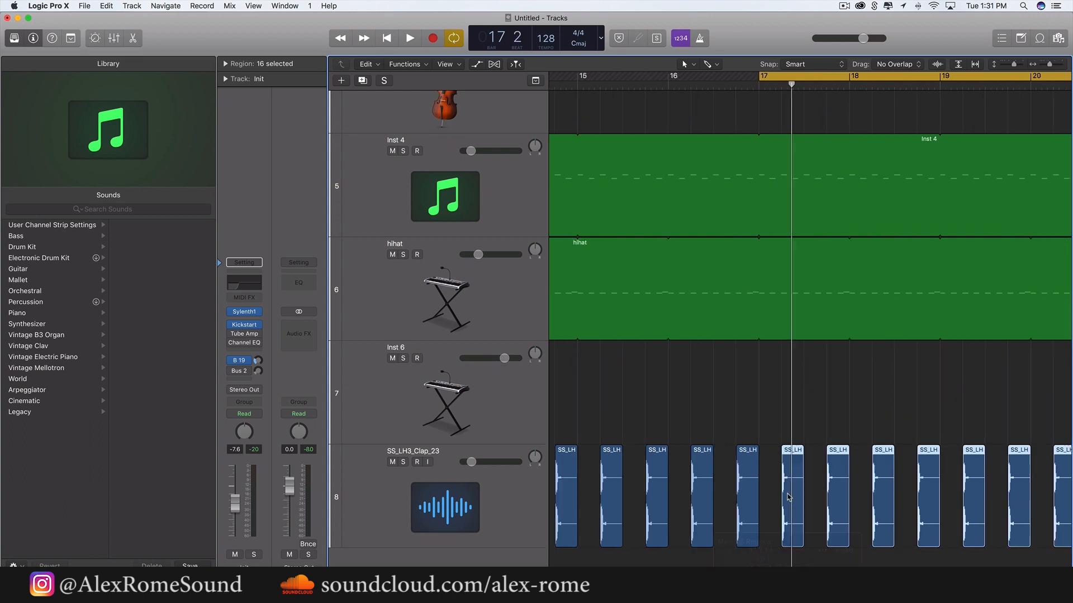
{"action": "key", "text": "super+Left"}
{"action": "key", "text": "super+Left"}
{"action": "key", "text": "super+Left"}
Examine the hihat track's channel strip and the existing parts across the arrangement
{"action": "scroll", "coordinate": [788, 497], "scroll_direction": "up", "scroll_amount": 3}
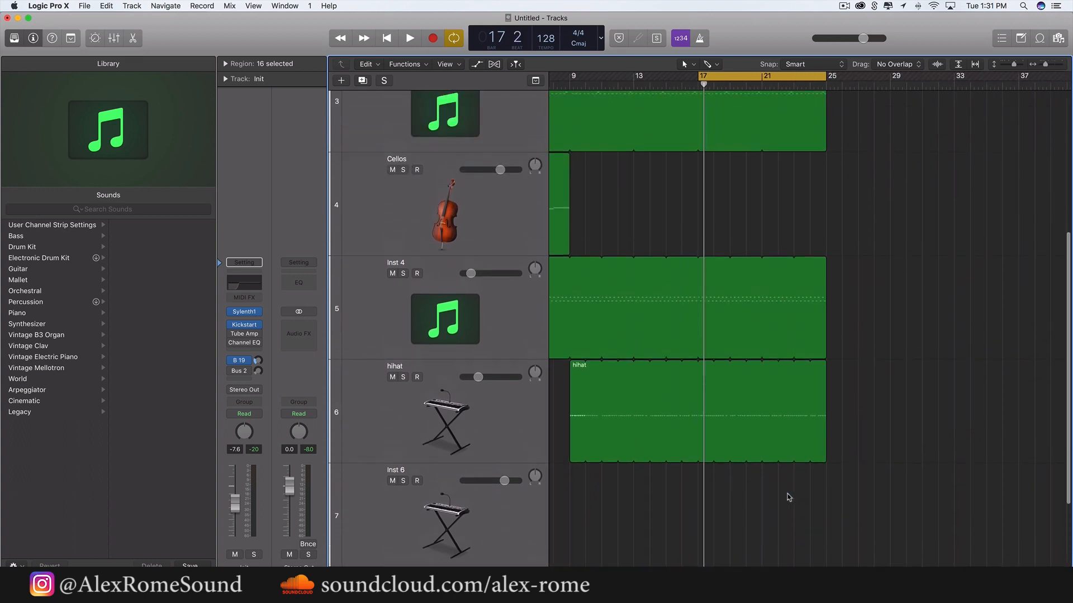
{"action": "scroll", "coordinate": [788, 497], "scroll_direction": "up", "scroll_amount": 2}
{"action": "left_click", "coordinate": [357, 435]}
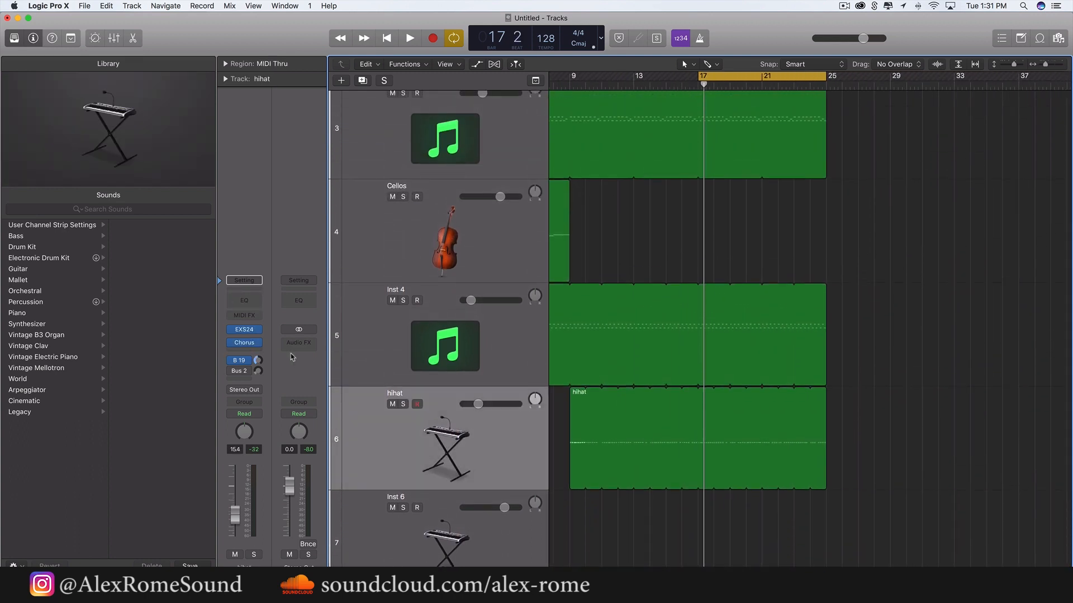
{"action": "scroll", "coordinate": [718, 379], "scroll_direction": "up", "scroll_amount": 5}
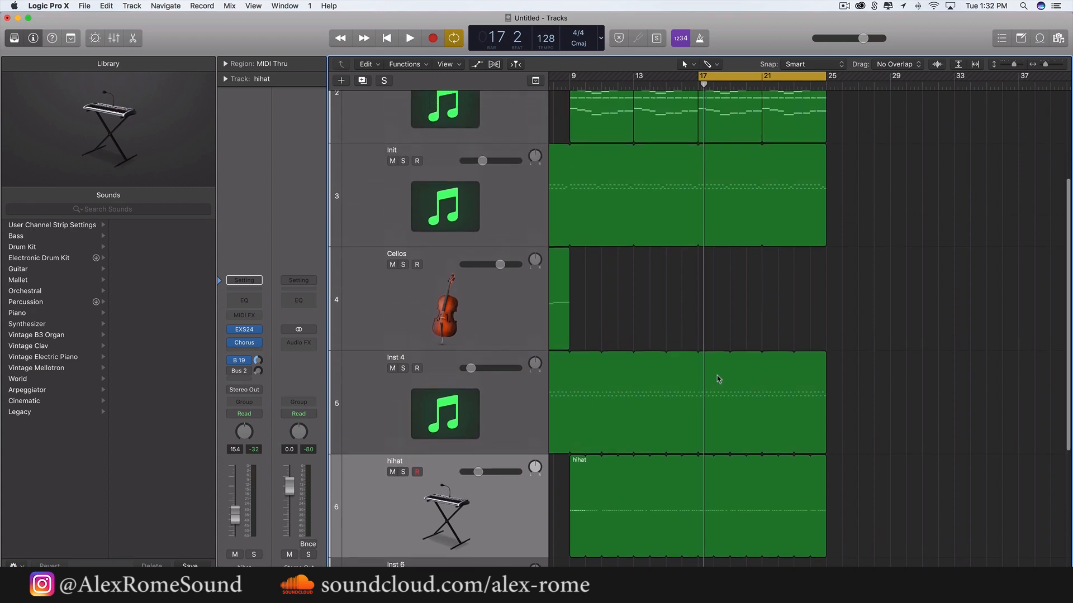
{"action": "scroll", "coordinate": [719, 379], "scroll_direction": "down", "scroll_amount": 8}
{"action": "scroll", "coordinate": [719, 379], "scroll_direction": "right", "scroll_amount": 3}
{"action": "scroll", "coordinate": [718, 379], "scroll_direction": "up", "scroll_amount": 5}
{"action": "scroll", "coordinate": [718, 378], "scroll_direction": "left", "scroll_amount": 3}
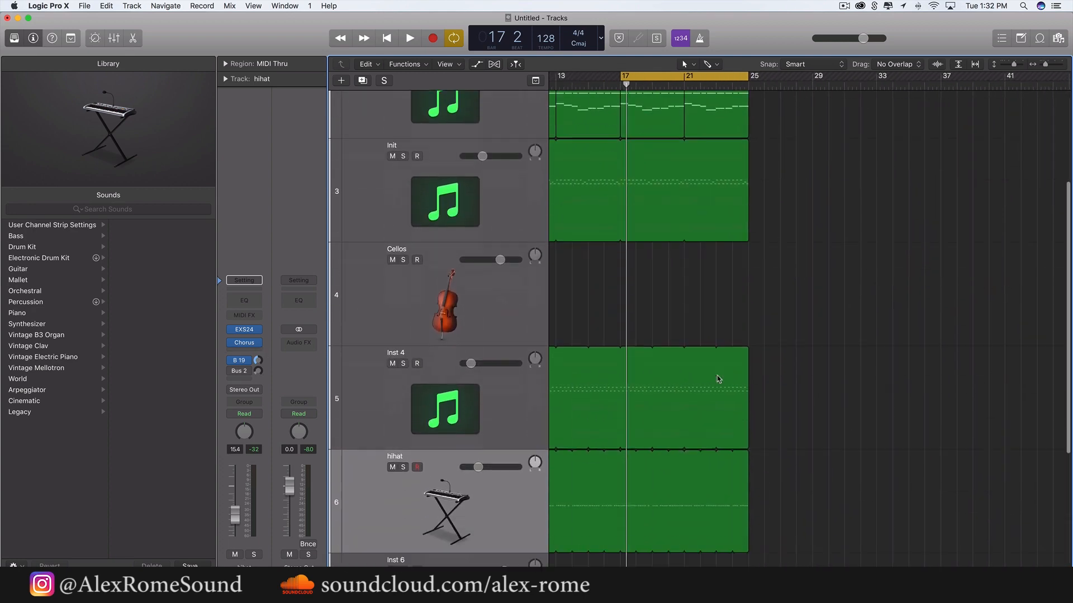
{"action": "scroll", "coordinate": [718, 379], "scroll_direction": "down", "scroll_amount": 3}
{"action": "scroll", "coordinate": [718, 378], "scroll_direction": "down", "scroll_amount": 1}
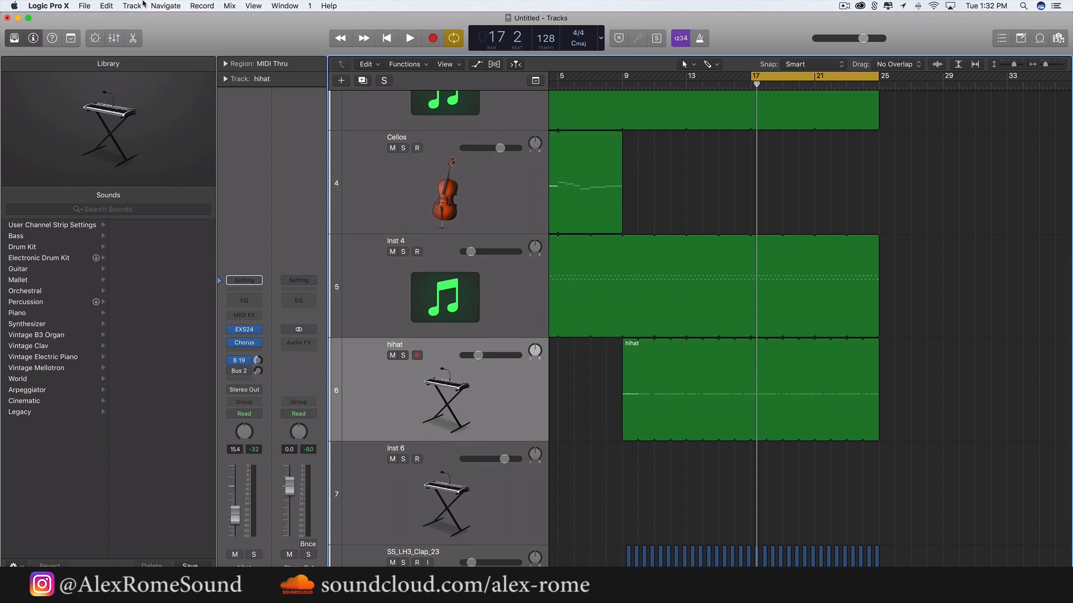
Load the Kick HOUSE sampler instrument into the EXS24 on the Inst 6 track and close the plug-in window
{"action": "left_click", "coordinate": [115, 5]}
{"action": "left_click", "coordinate": [612, 485]}
{"action": "left_click", "coordinate": [686, 447]}
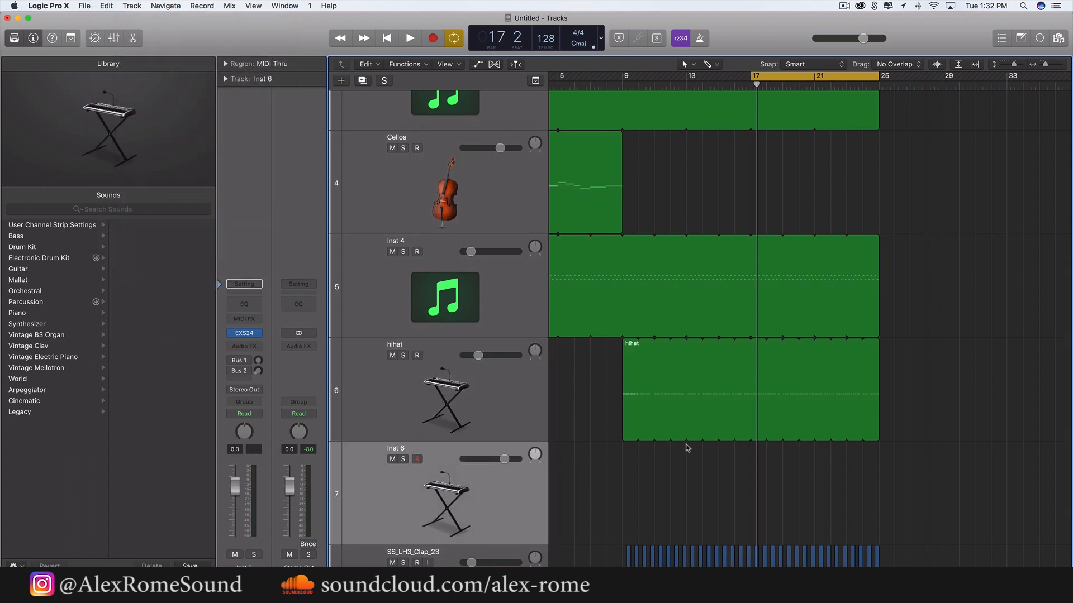
{"action": "scroll", "coordinate": [714, 447], "scroll_direction": "down", "scroll_amount": 5}
{"action": "scroll", "coordinate": [713, 446], "scroll_direction": "up", "scroll_amount": 5}
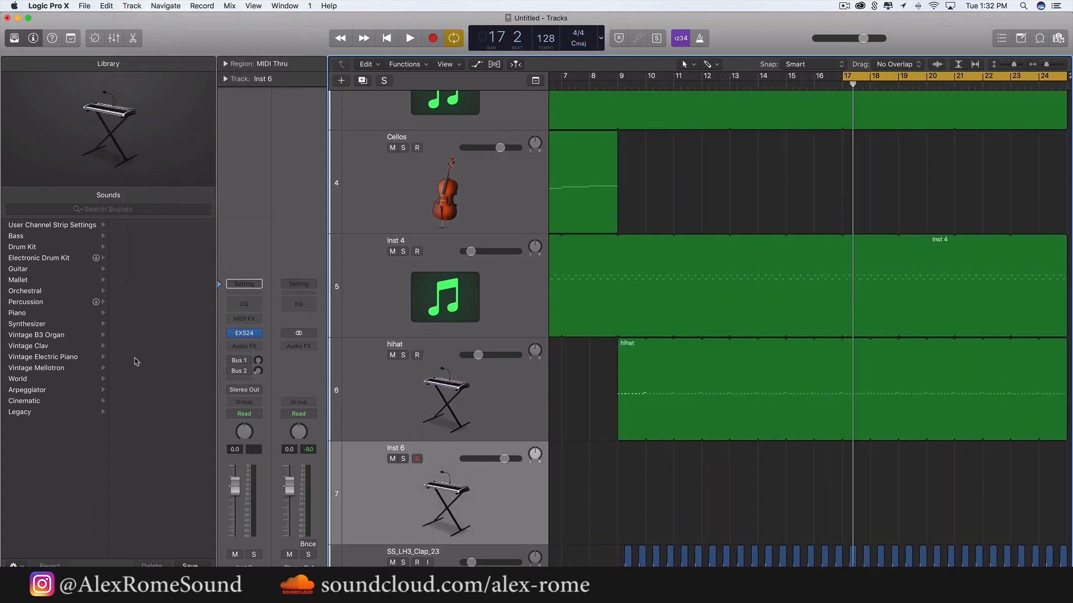
{"action": "left_click", "coordinate": [245, 334]}
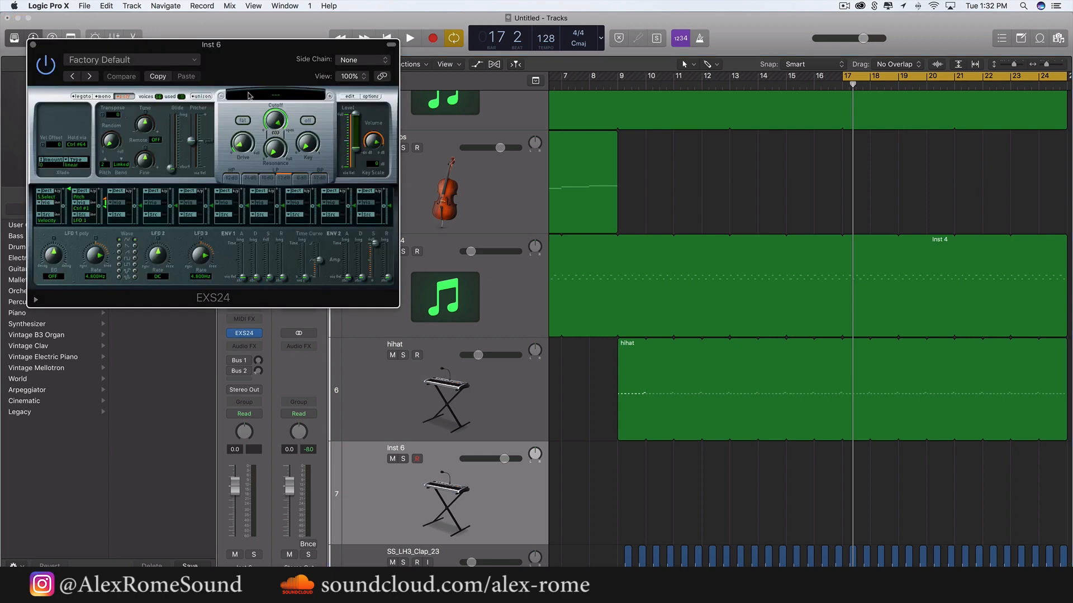
{"action": "left_click", "coordinate": [279, 93]}
{"action": "scroll", "coordinate": [283, 405], "scroll_direction": "down", "scroll_amount": 2}
{"action": "scroll", "coordinate": [284, 410], "scroll_direction": "down", "scroll_amount": 3}
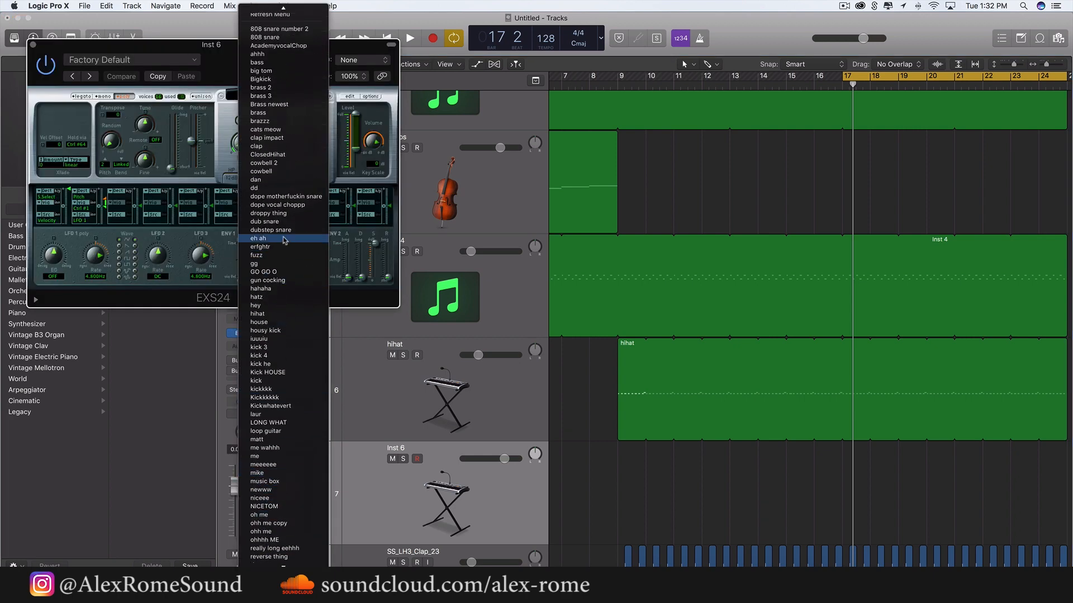
{"action": "scroll", "coordinate": [271, 186], "scroll_direction": "down", "scroll_amount": 4}
{"action": "scroll", "coordinate": [271, 341], "scroll_direction": "down", "scroll_amount": 1}
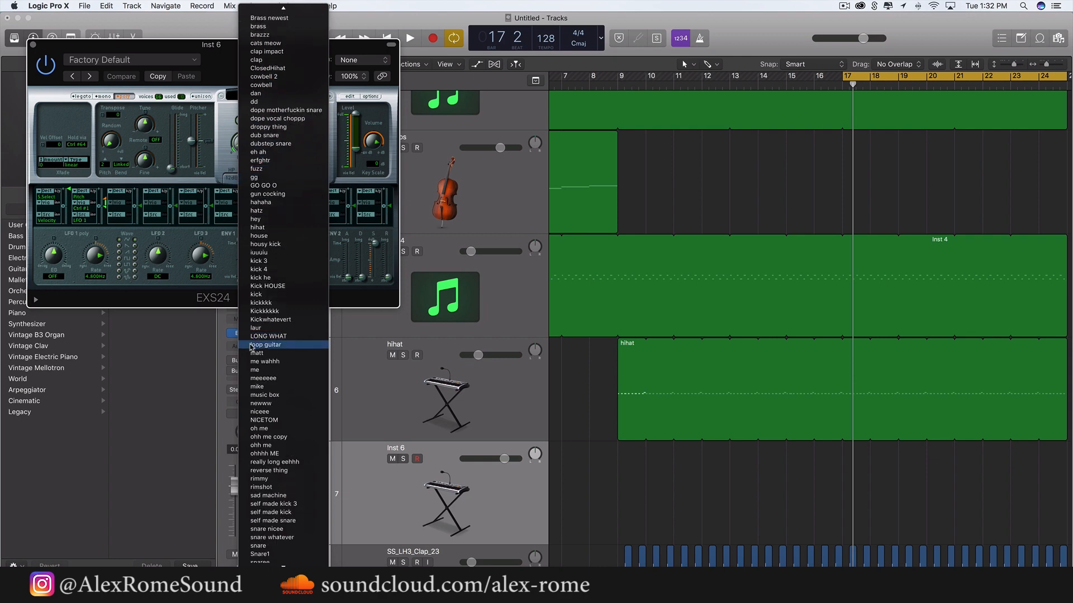
{"action": "left_click", "coordinate": [267, 286]}
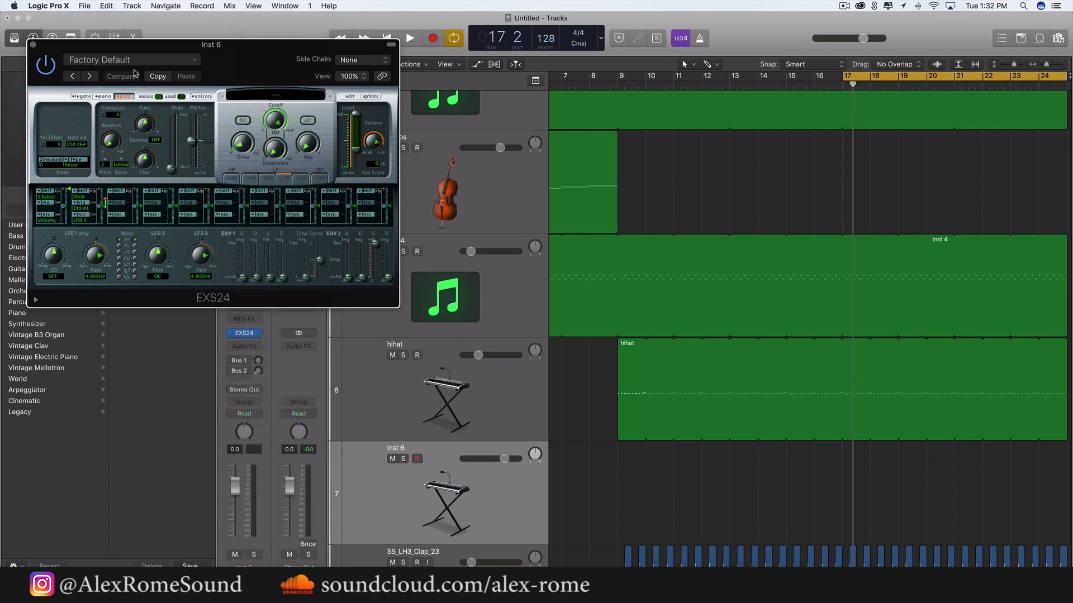
{"action": "left_click", "coordinate": [33, 45]}
Create a one-bar MIDI region at bar 17 on the Kick HOUSE track and open it in the Piano Roll
{"action": "scroll", "coordinate": [762, 433], "scroll_direction": "right", "scroll_amount": 5}
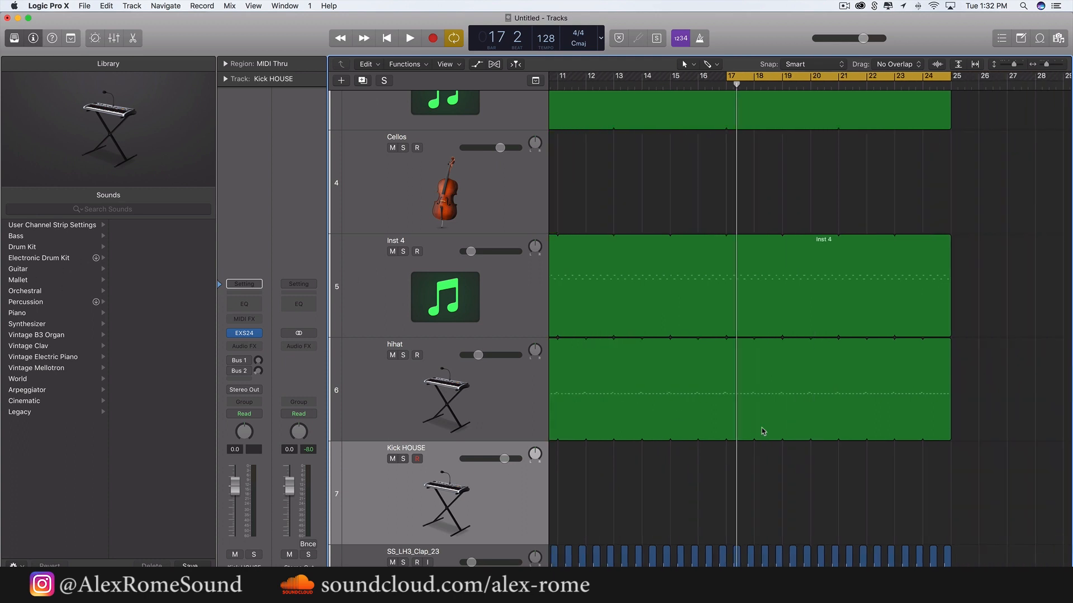
{"action": "scroll", "coordinate": [709, 494], "scroll_direction": "down", "scroll_amount": 2}
{"action": "left_click", "coordinate": [715, 468], "text": "super"}
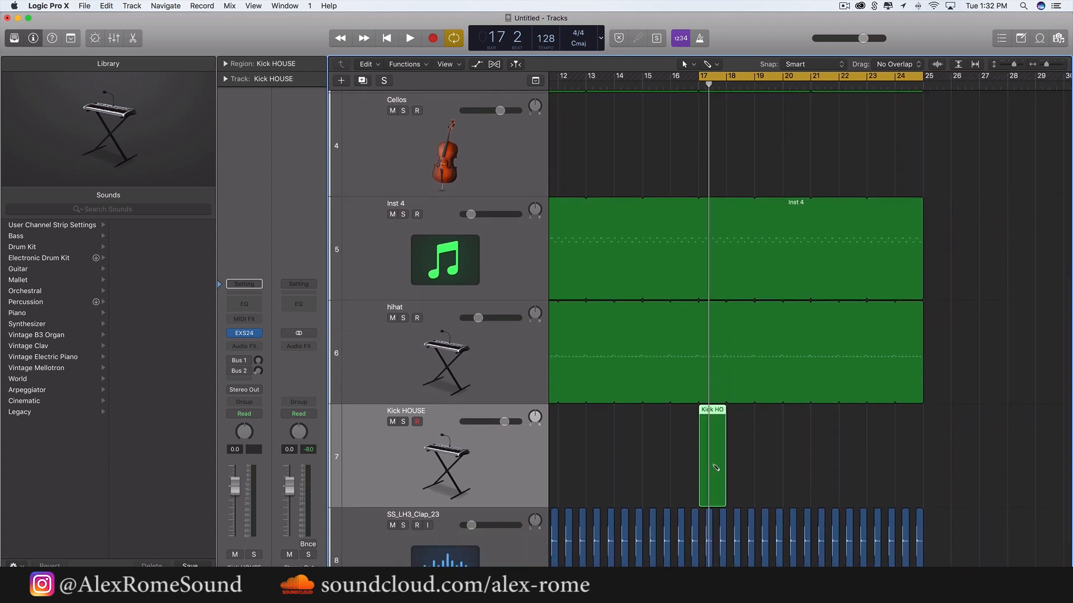
{"action": "double_click", "coordinate": [717, 474]}
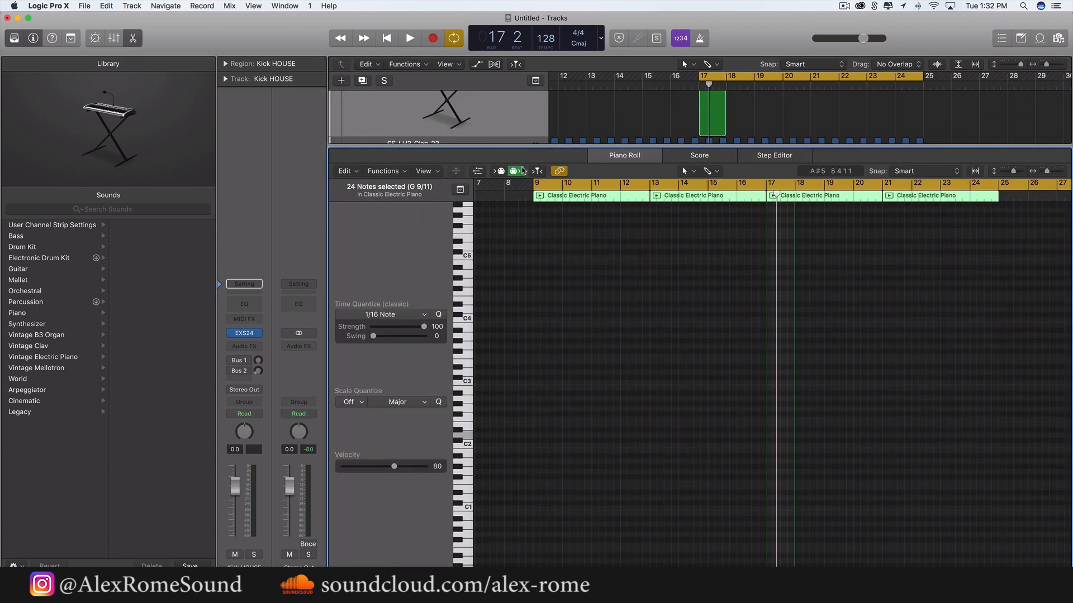
Set the Kick HOUSE track's volume to -4.7 dB and audition the kick at different pitches, alone and with the loop playing
{"action": "scroll", "coordinate": [523, 111], "scroll_direction": "up", "scroll_amount": 3}
{"action": "left_click_drag", "start_coordinate": [504, 130], "coordinate": [475, 131]}
{"action": "scroll", "coordinate": [826, 288], "scroll_direction": "up", "scroll_amount": 5}
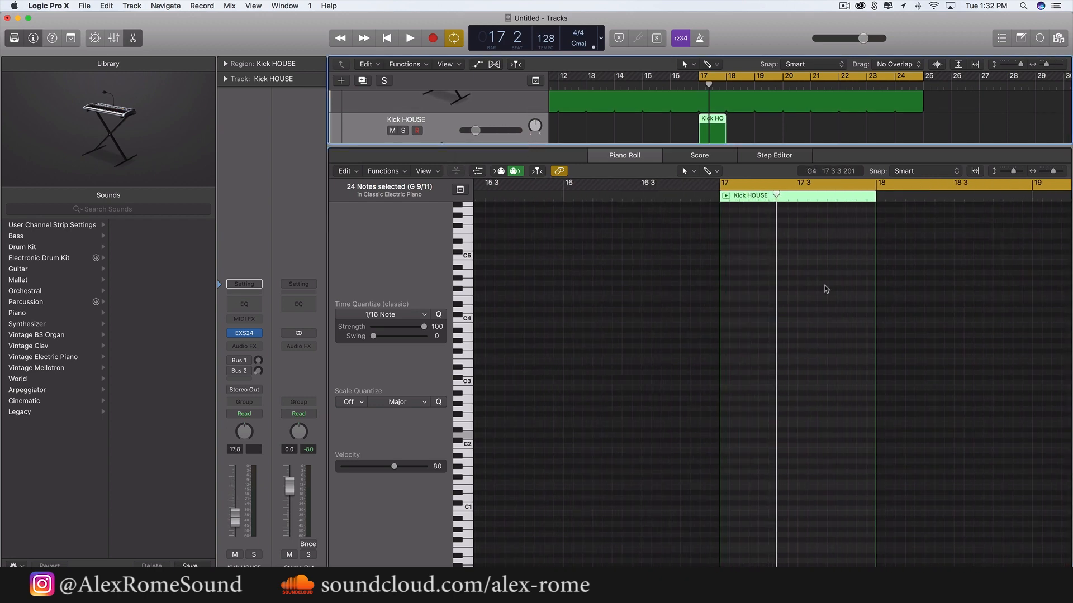
{"action": "scroll", "coordinate": [826, 288], "scroll_direction": "right", "scroll_amount": 2}
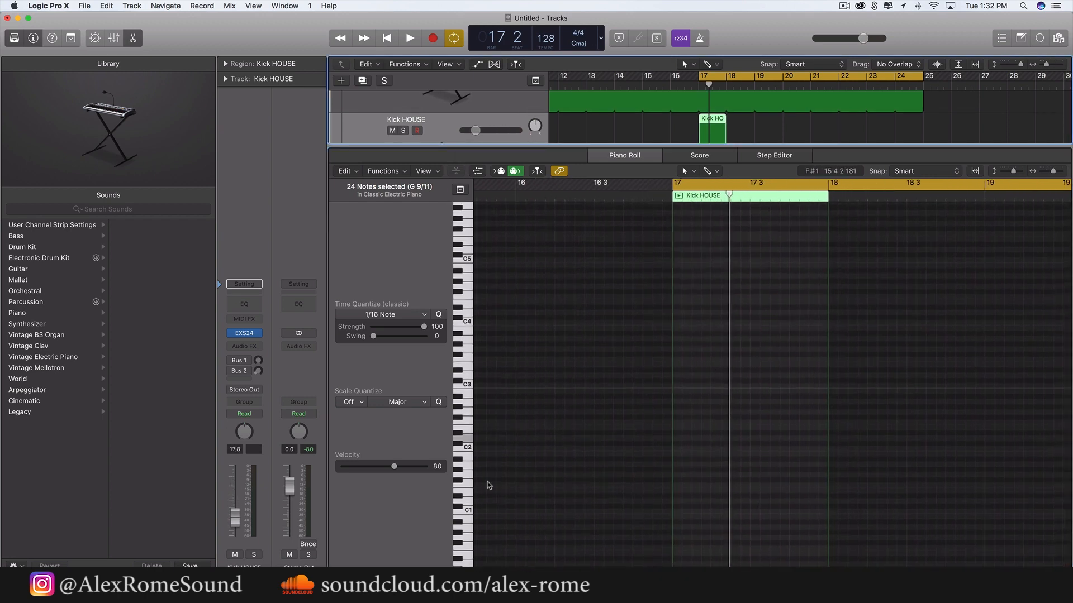
{"action": "scroll", "coordinate": [481, 489], "scroll_direction": "down", "scroll_amount": 3}
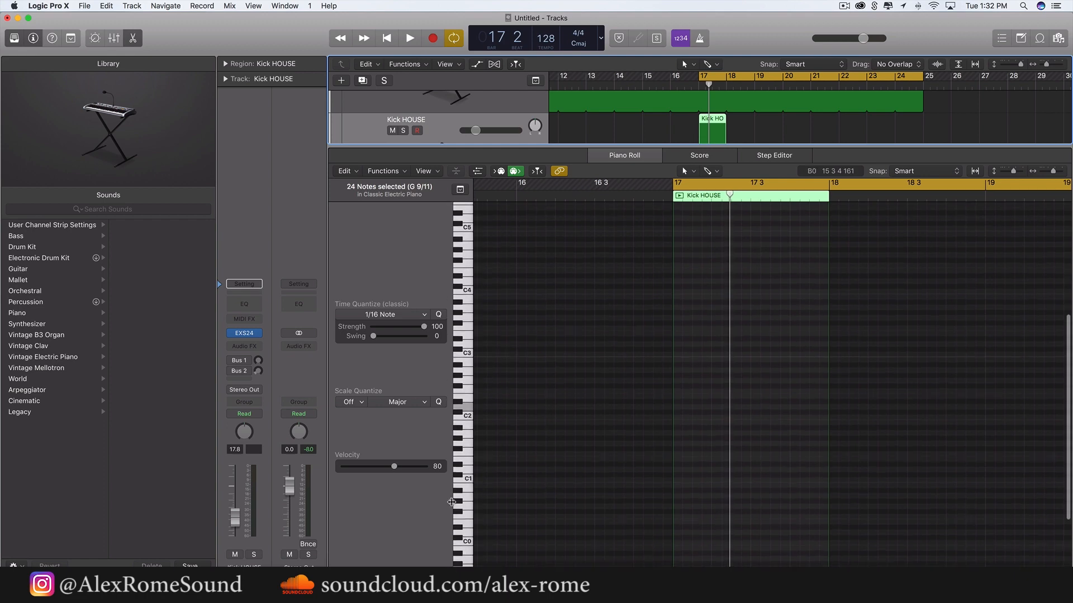
{"action": "left_click", "coordinate": [465, 499]}
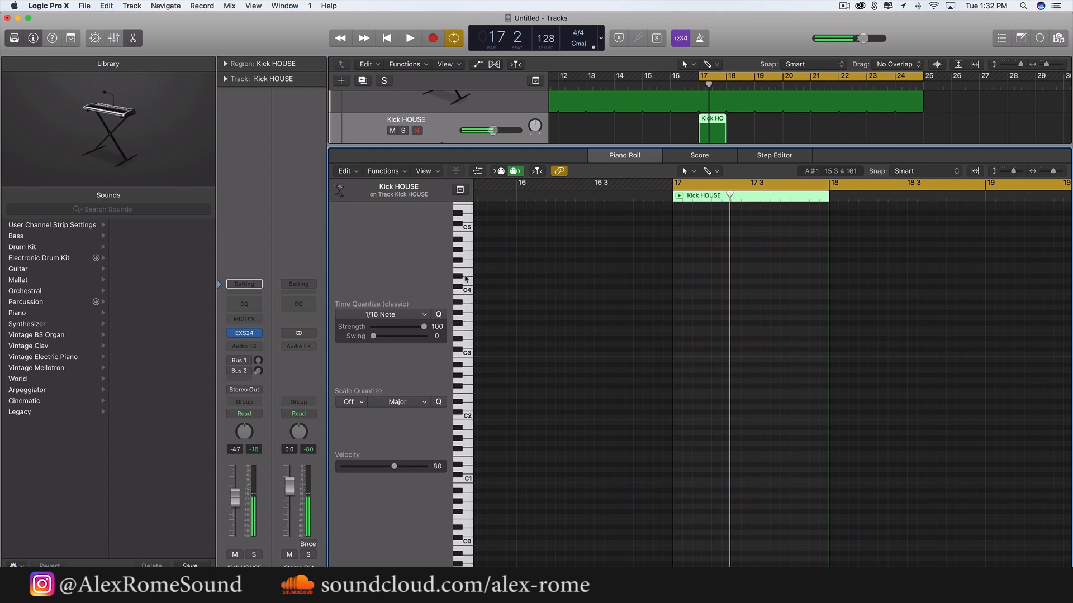
{"action": "key", "text": "space"}
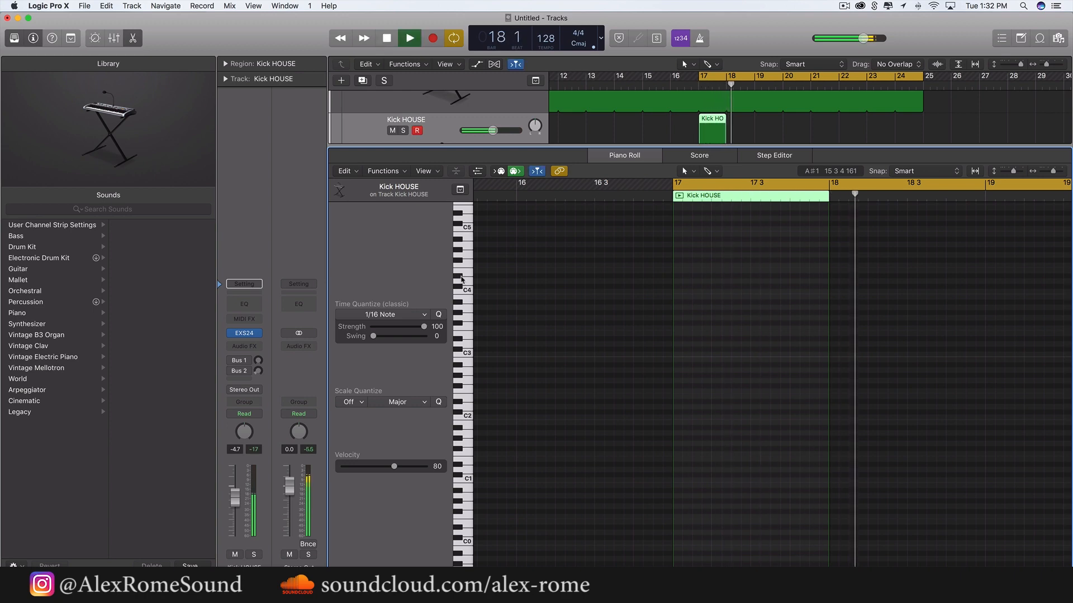
{"action": "key", "text": "space"}
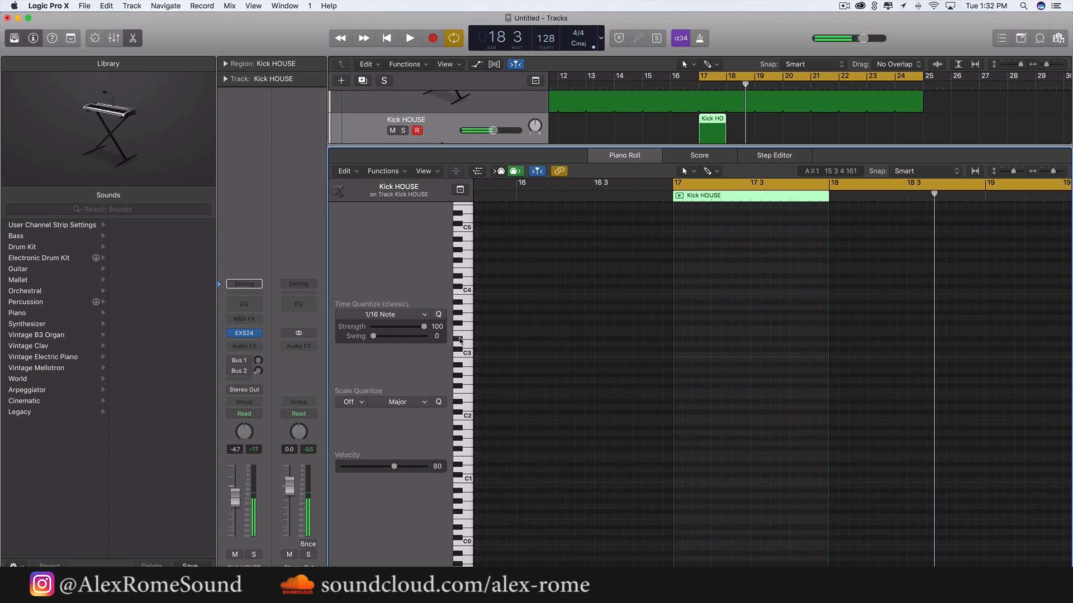
Enter four consecutive quarter-note kicks on D#3 at velocity 127, filling bar 17, and play them back
{"action": "left_click", "coordinate": [674, 339]}
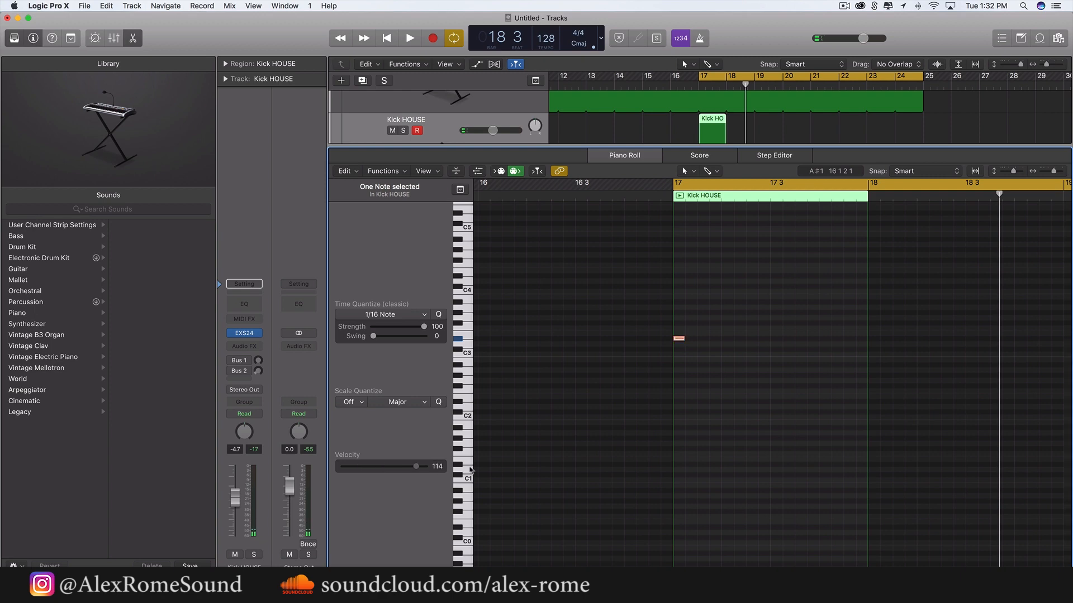
{"action": "left_click_drag", "start_coordinate": [471, 469], "coordinate": [486, 465]}
{"action": "key", "text": "space"}
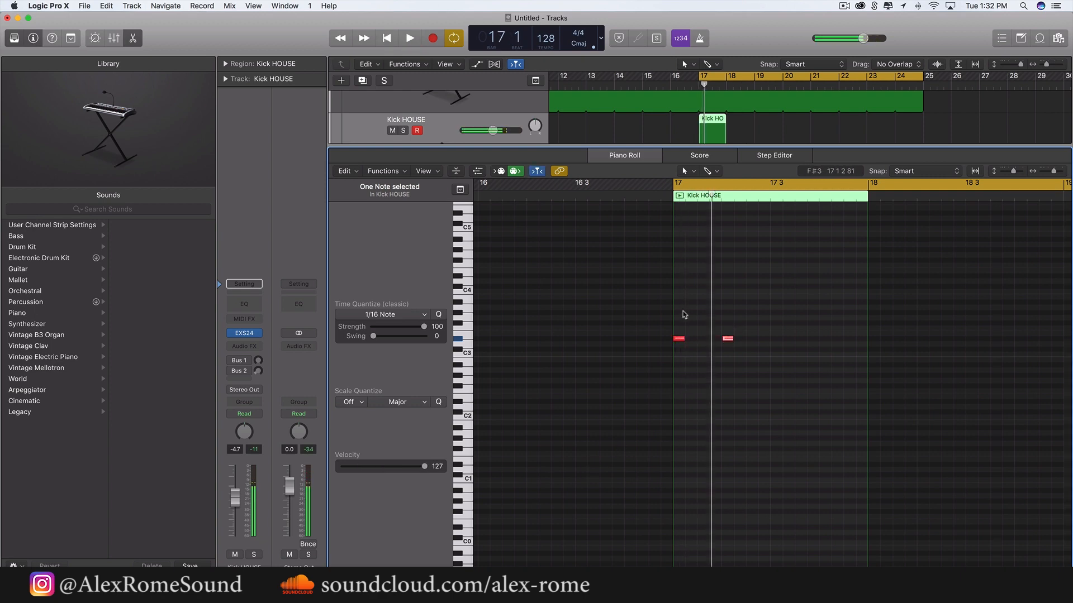
{"action": "left_click_drag", "start_coordinate": [673, 300], "coordinate": [673, 360]}
{"action": "left_click_drag", "start_coordinate": [744, 358], "coordinate": [720, 341]}
{"action": "key", "text": "space"}
{"action": "left_click", "coordinate": [773, 339], "text": "super"}
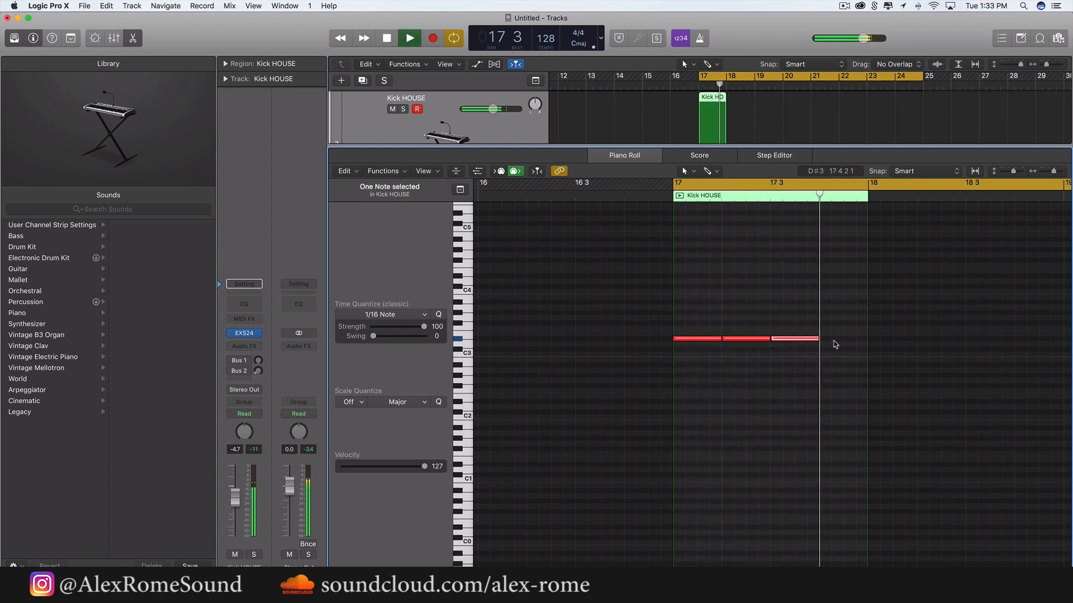
{"action": "key", "text": "space"}
{"action": "key", "text": "space"}
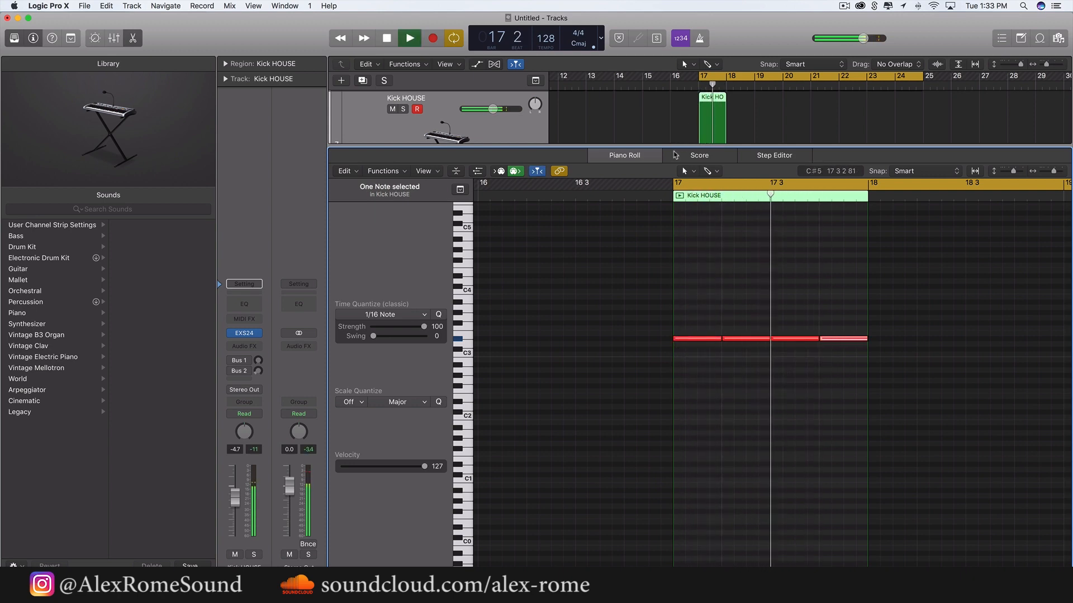
Close the Piano Roll and loop the Kick HOUSE region through to bar 25
{"action": "key", "text": "e"}
{"action": "key", "text": "space"}
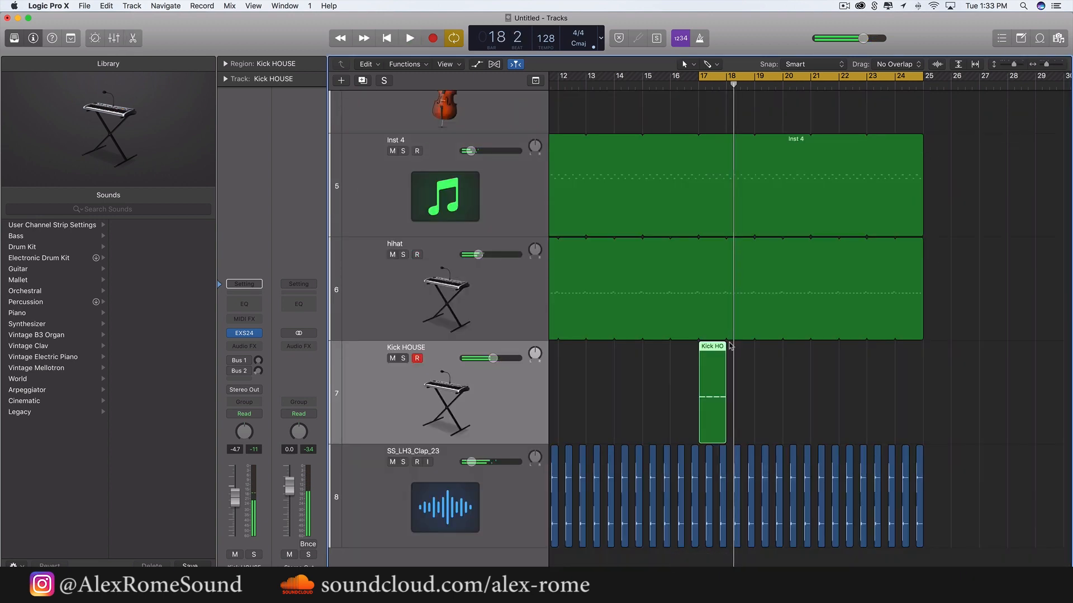
{"action": "left_click_drag", "start_coordinate": [730, 344], "coordinate": [923, 345]}
Insert Nicky Romero's Kickstart on the Kick HOUSE track with the curve that drops sharply after the kick's attack, and play it
{"action": "left_click", "coordinate": [252, 343]}
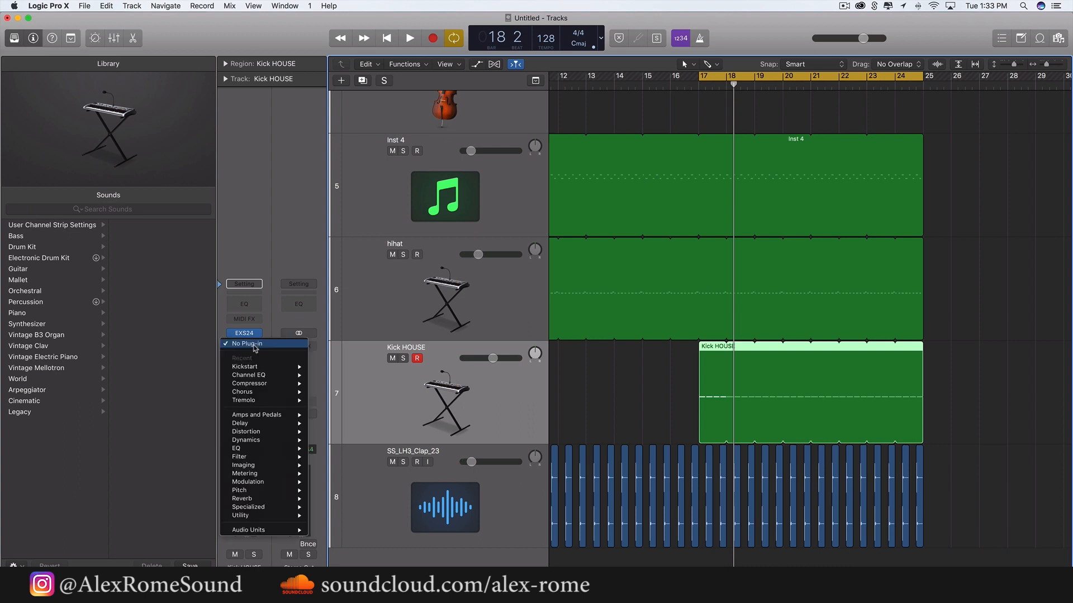
{"action": "mouse_move", "coordinate": [283, 531]}
{"action": "mouse_move", "coordinate": [354, 510]}
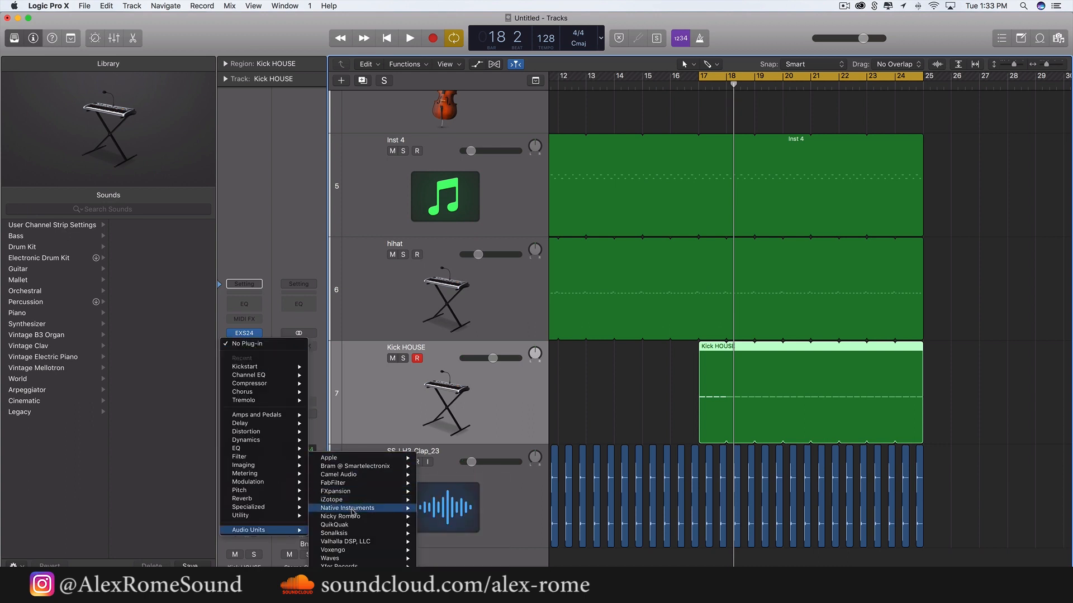
{"action": "left_click", "coordinate": [442, 517]}
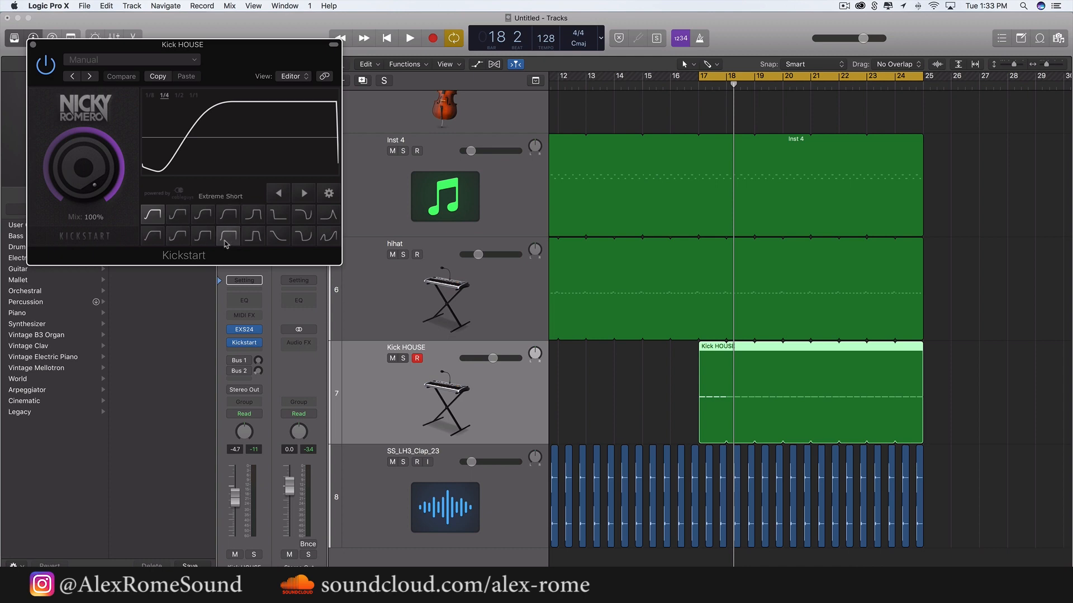
{"action": "left_click", "coordinate": [278, 214]}
{"action": "key", "text": "space"}
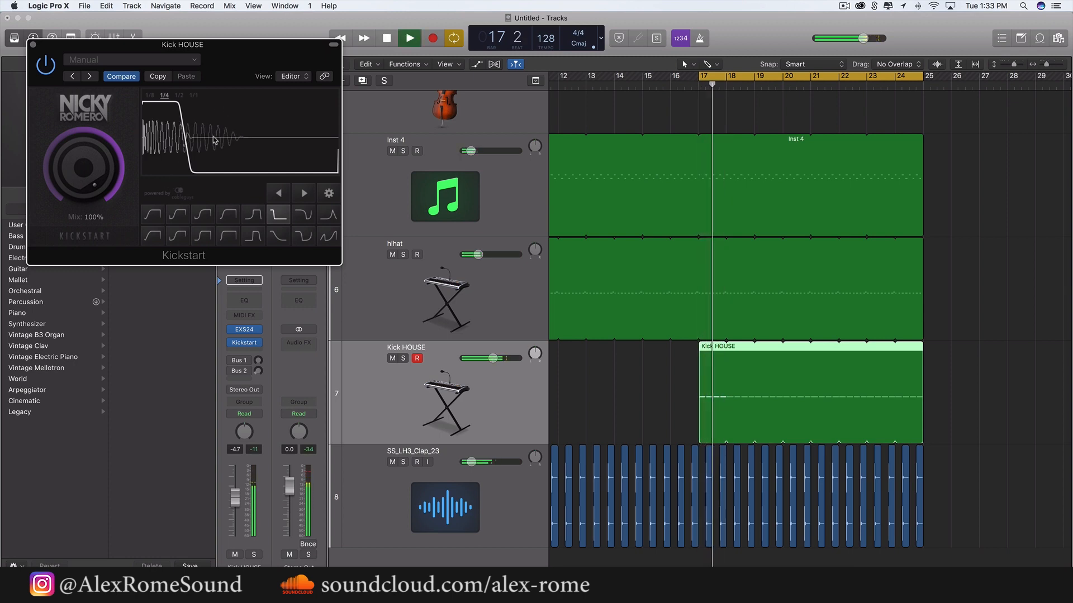
{"action": "left_click", "coordinate": [33, 44]}
Lower the Kick HOUSE track's volume to -7.4 dB and listen to it against the other tracks
{"action": "scroll", "coordinate": [700, 363], "scroll_direction": "right", "scroll_amount": 1}
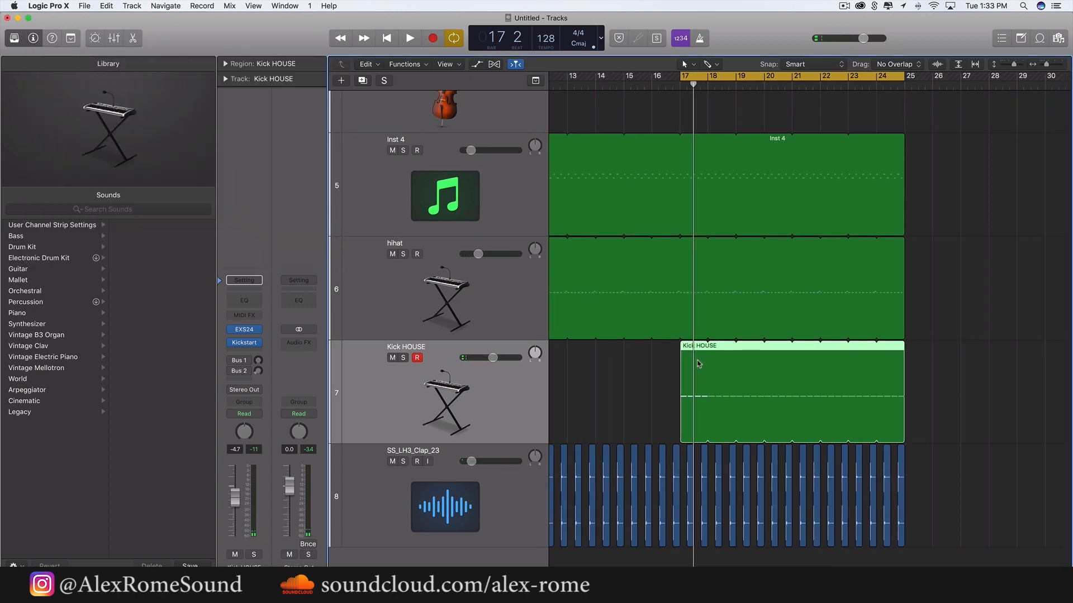
{"action": "key", "text": "space"}
{"action": "left_click_drag", "start_coordinate": [493, 358], "coordinate": [488, 358]}
{"action": "scroll", "coordinate": [663, 383], "scroll_direction": "up", "scroll_amount": 4}
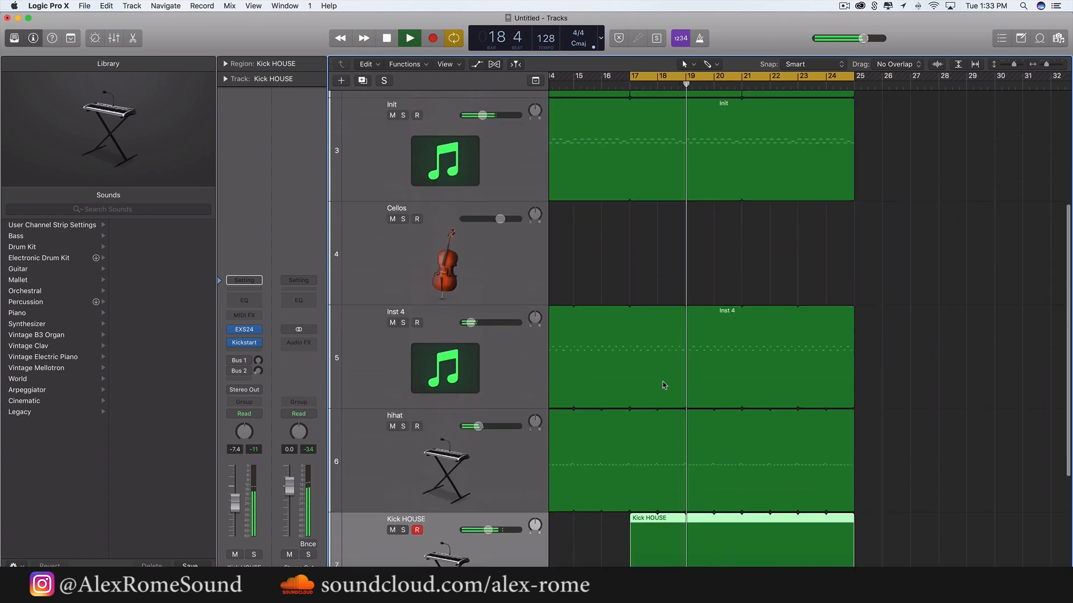
{"action": "scroll", "coordinate": [628, 383], "scroll_direction": "down", "scroll_amount": 4}
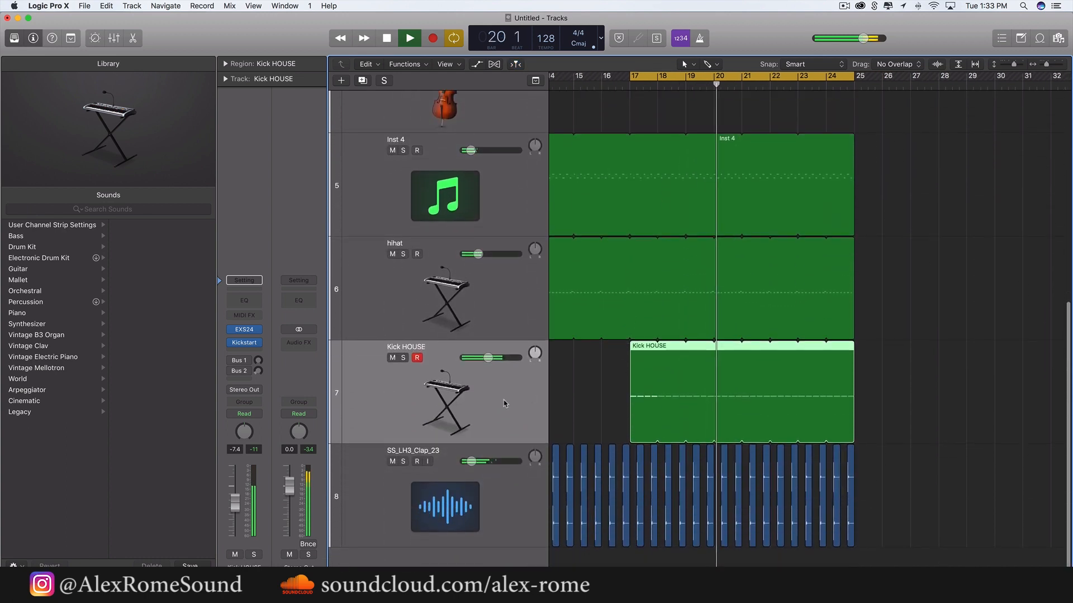
{"action": "key", "text": "space"}
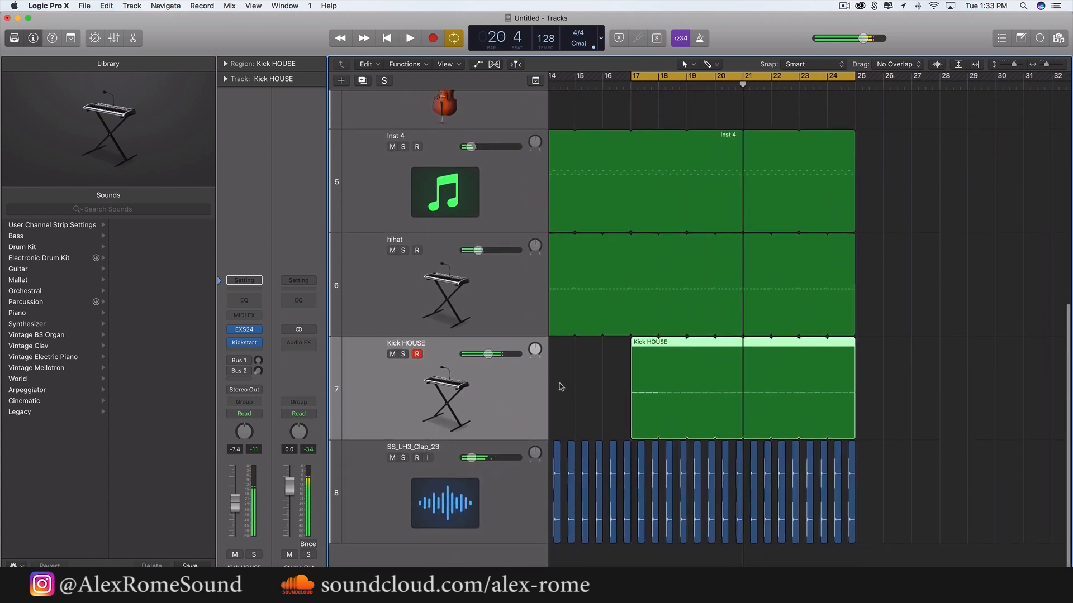
Add a new audio track below the SS_LH3_Clap_23 track
{"action": "scroll", "coordinate": [560, 386], "scroll_direction": "right", "scroll_amount": 2}
{"action": "left_click", "coordinate": [400, 544]}
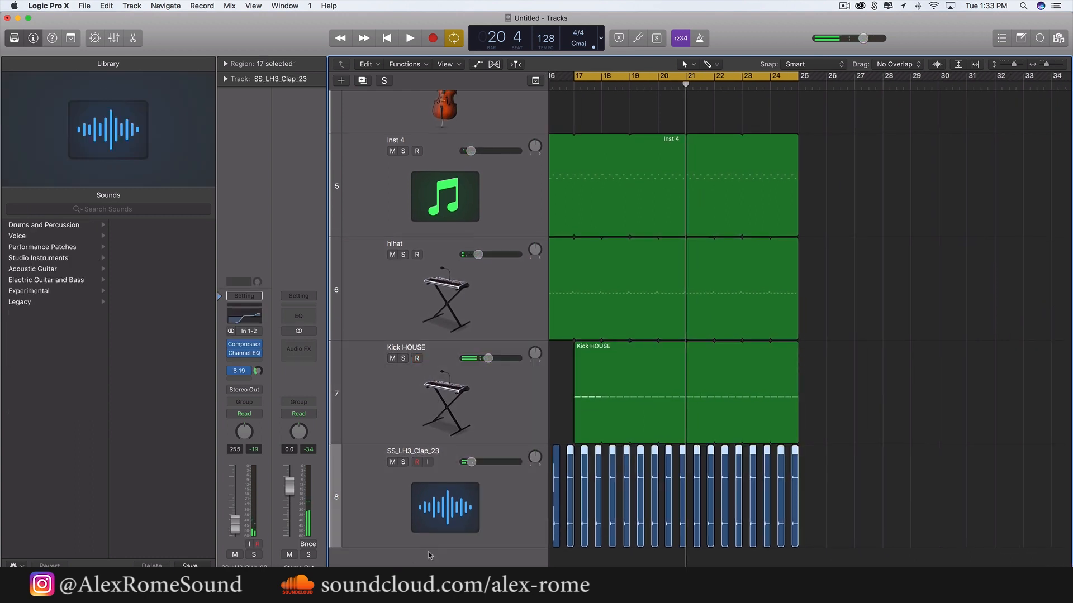
{"action": "double_click", "coordinate": [400, 554]}
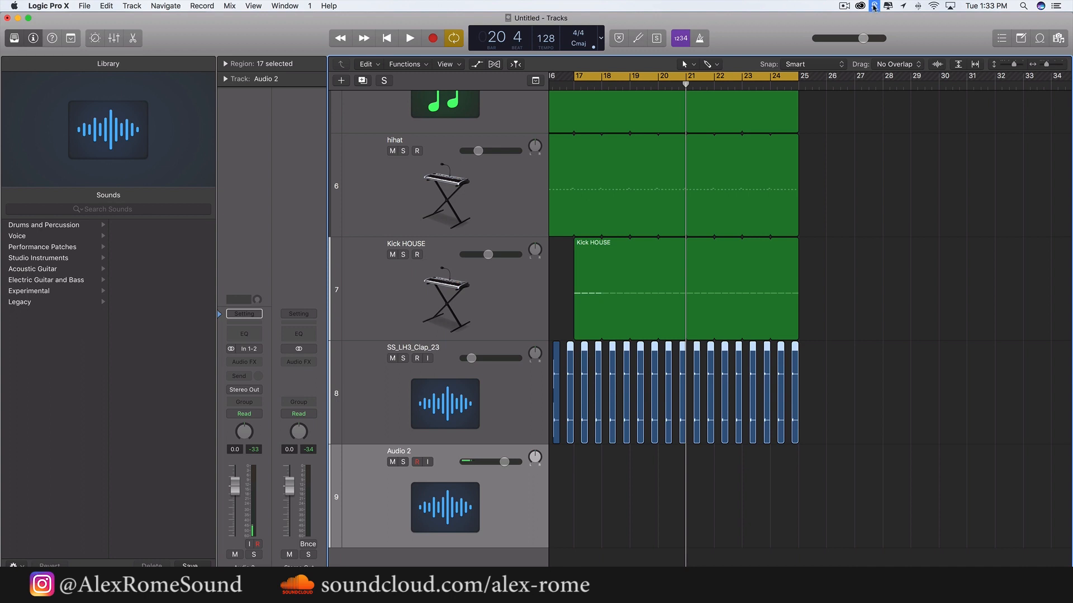
Bring ClapImpact.wav from the Splice downloads onto the new audio track at beat 3 of bar 17
{"action": "left_click", "coordinate": [874, 6]}
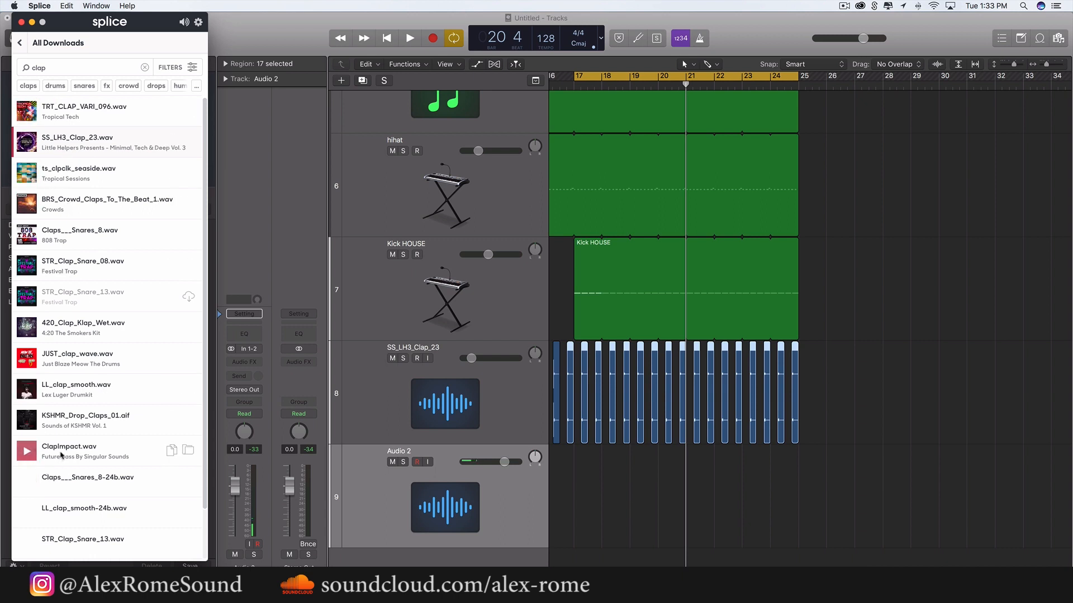
{"action": "left_click_drag", "start_coordinate": [68, 447], "coordinate": [617, 512]}
{"action": "key", "text": "super+Right"}
{"action": "key", "text": "super+Right"}
{"action": "scroll", "coordinate": [618, 512], "scroll_direction": "left", "scroll_amount": 8}
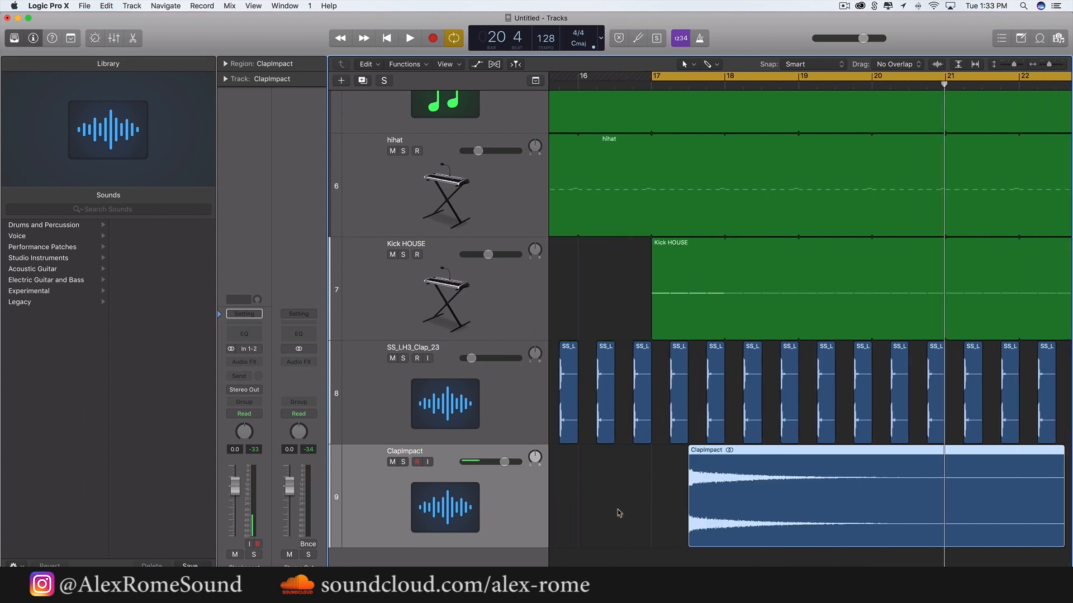
Lower the ClapImpact track's volume to -13.0 dB and move its region to beat 4 of bar 17
{"action": "scroll", "coordinate": [693, 492], "scroll_direction": "right", "scroll_amount": 3}
{"action": "left_click_drag", "start_coordinate": [504, 462], "coordinate": [497, 462]}
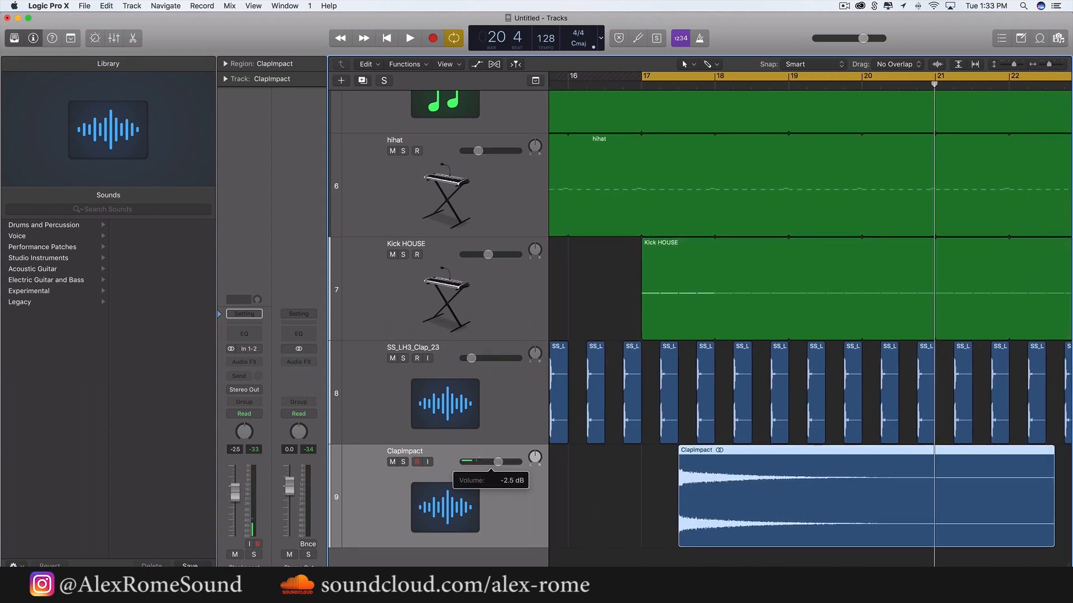
{"action": "key", "text": "space"}
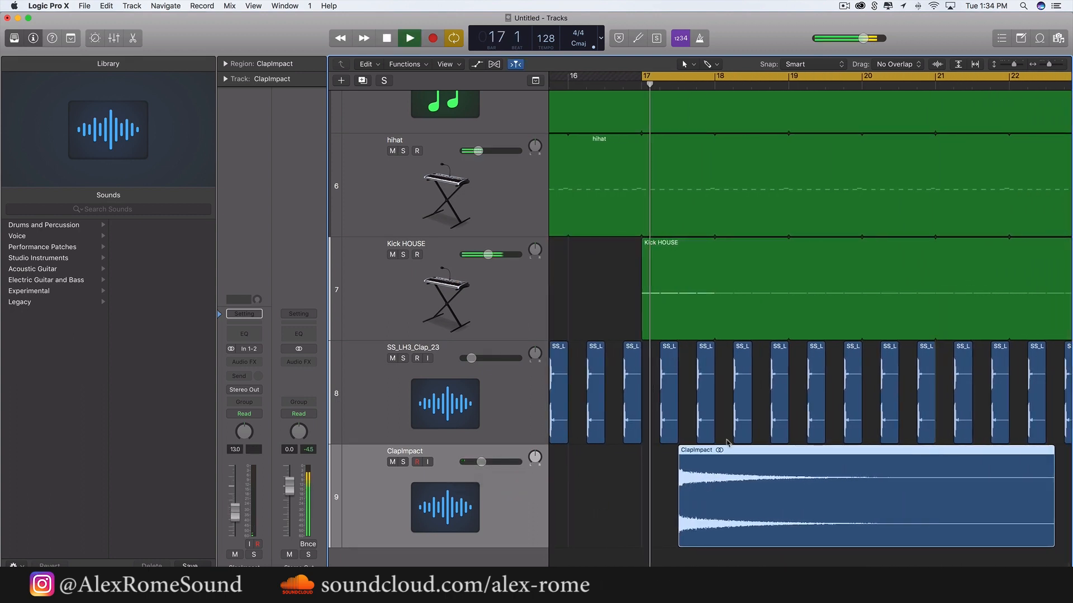
{"action": "mouse_move", "coordinate": [724, 463]}
{"action": "left_mouse_down"}
{"action": "mouse_move", "coordinate": [759, 462]}
{"action": "mouse_move", "coordinate": [741, 462]}
{"action": "left_mouse_up"}
{"action": "key", "text": "space"}
{"action": "scroll", "coordinate": [829, 498], "scroll_direction": "right", "scroll_amount": 3}
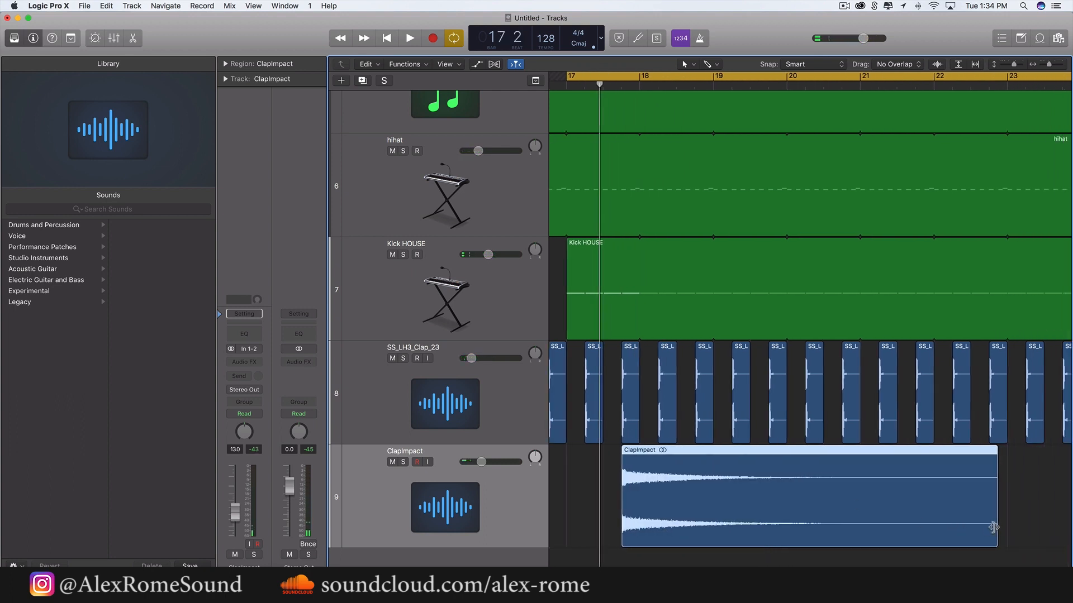
Shorten the ClapImpact region to about two beats and lower its track's volume to -40.0 dB against playback
{"action": "left_click_drag", "start_coordinate": [993, 528], "coordinate": [658, 528]}
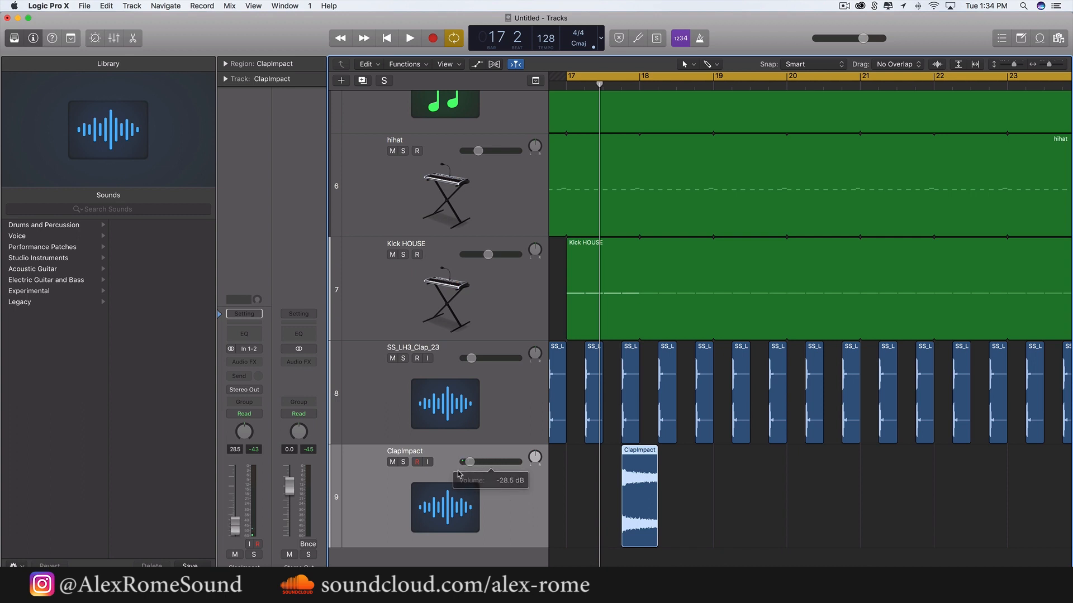
{"action": "key", "text": "space"}
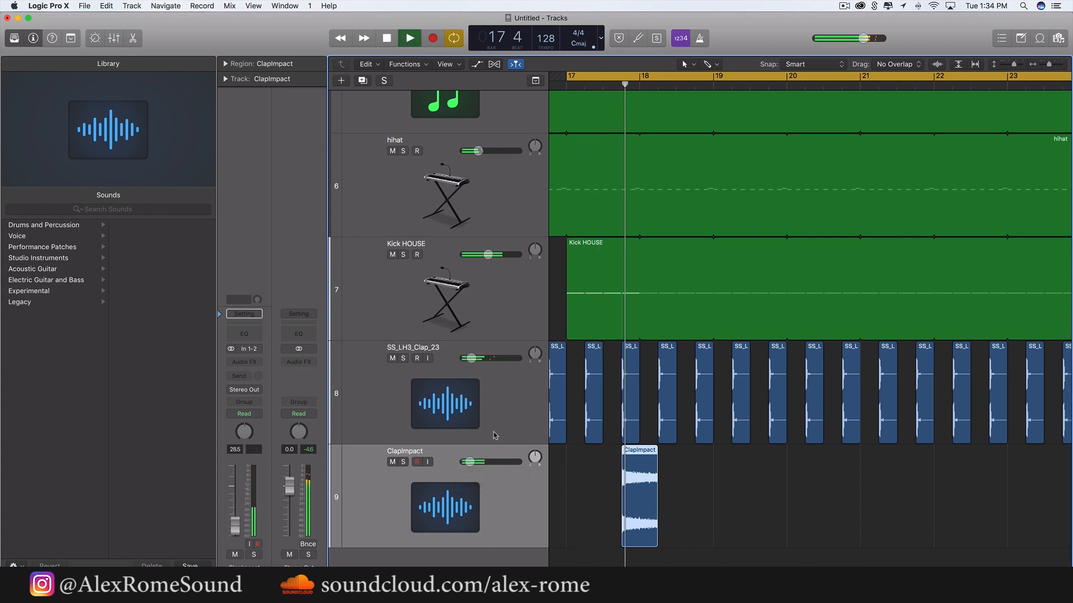
{"action": "key", "text": "space"}
{"action": "left_click", "coordinate": [469, 462]}
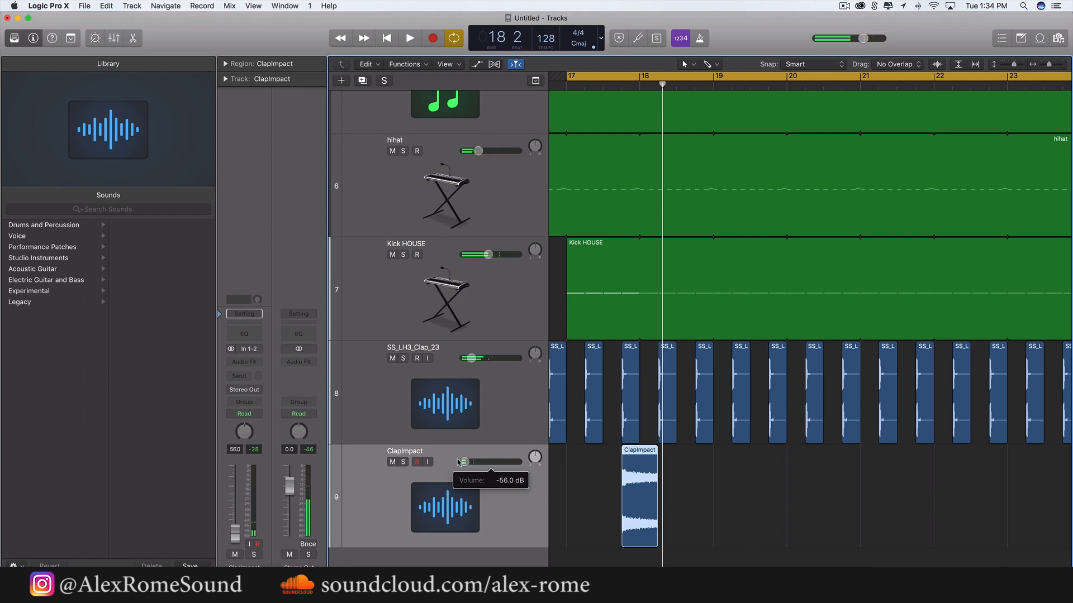
{"action": "key", "text": "space"}
{"action": "left_click_drag", "start_coordinate": [458, 463], "coordinate": [471, 463]}
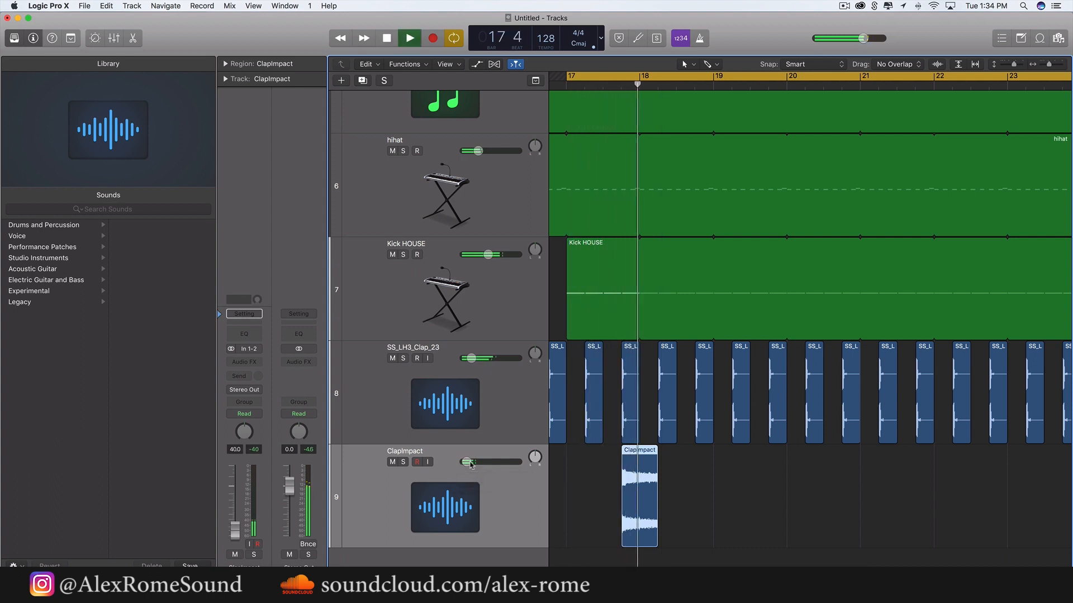
{"action": "key", "text": "space"}
Repeat the ClapImpact region and place the copy on beat 4 of bar 18
{"action": "left_click", "coordinate": [679, 486]}
{"action": "left_click", "coordinate": [654, 484]}
{"action": "key", "text": "super+r"}
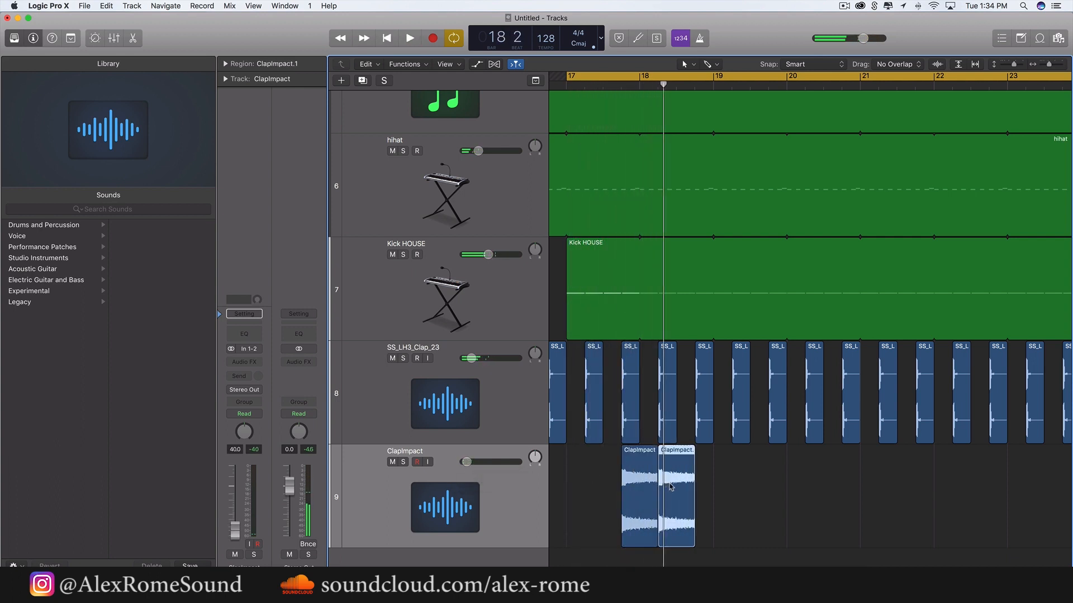
{"action": "left_click_drag", "start_coordinate": [670, 486], "coordinate": [606, 487]}
{"action": "scroll", "coordinate": [607, 487], "scroll_direction": "up", "scroll_amount": 5}
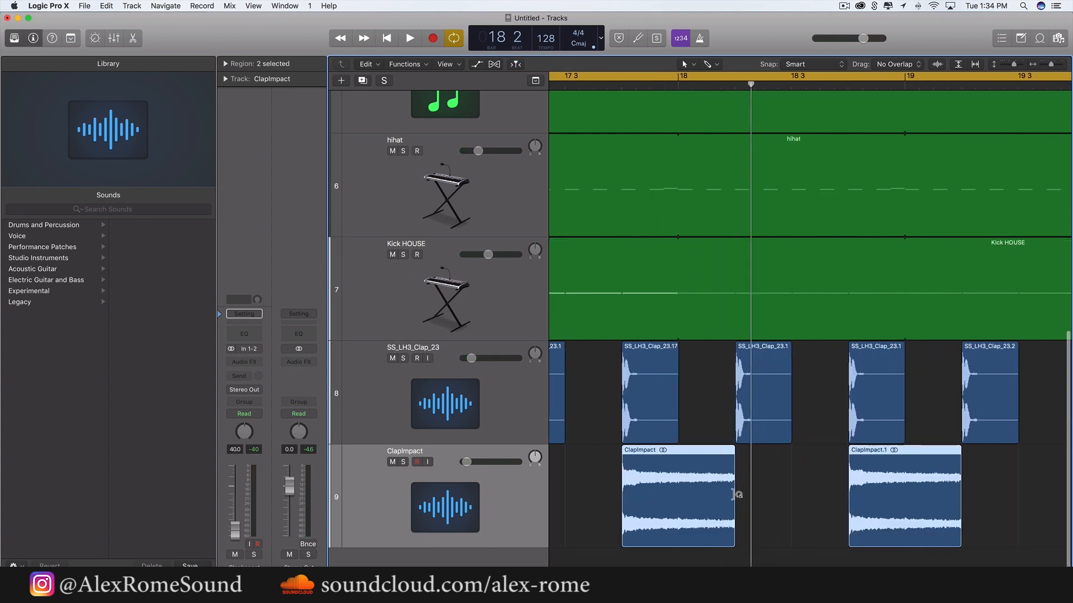
Shorten both ClapImpact regions together to hits about a quarter of a beat long and listen to them
{"action": "left_click_drag", "start_coordinate": [731, 511], "coordinate": [634, 511]}
{"action": "key", "text": "space"}
{"action": "scroll", "coordinate": [662, 514], "scroll_direction": "right", "scroll_amount": 8}
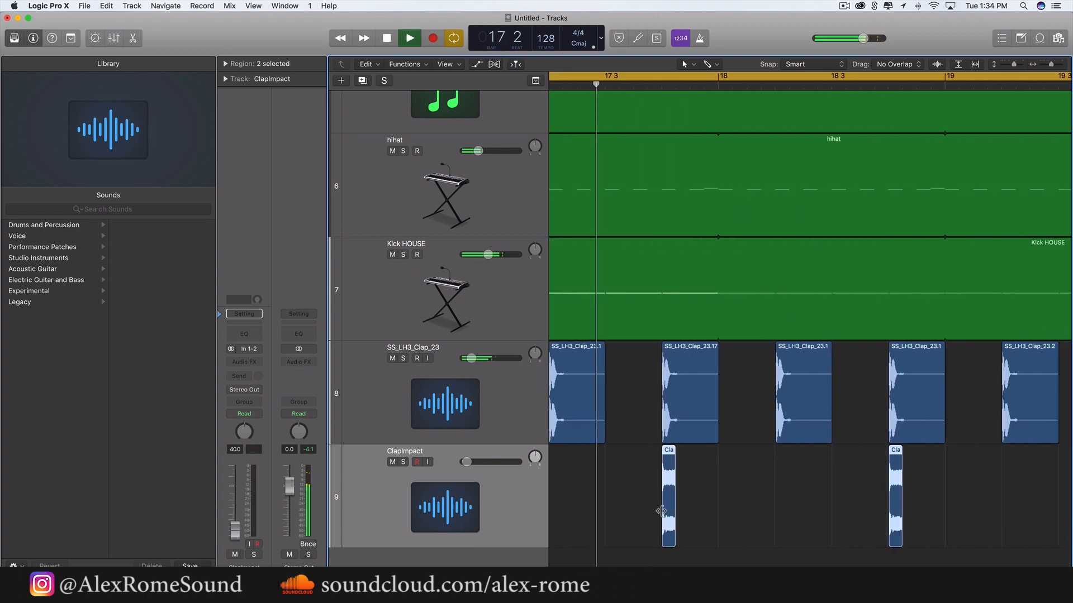
{"action": "key", "text": "space"}
Send the ClapImpact track to Bus 19 at -7.8 dB and play it back
{"action": "left_click_drag", "start_coordinate": [467, 462], "coordinate": [467, 462]}
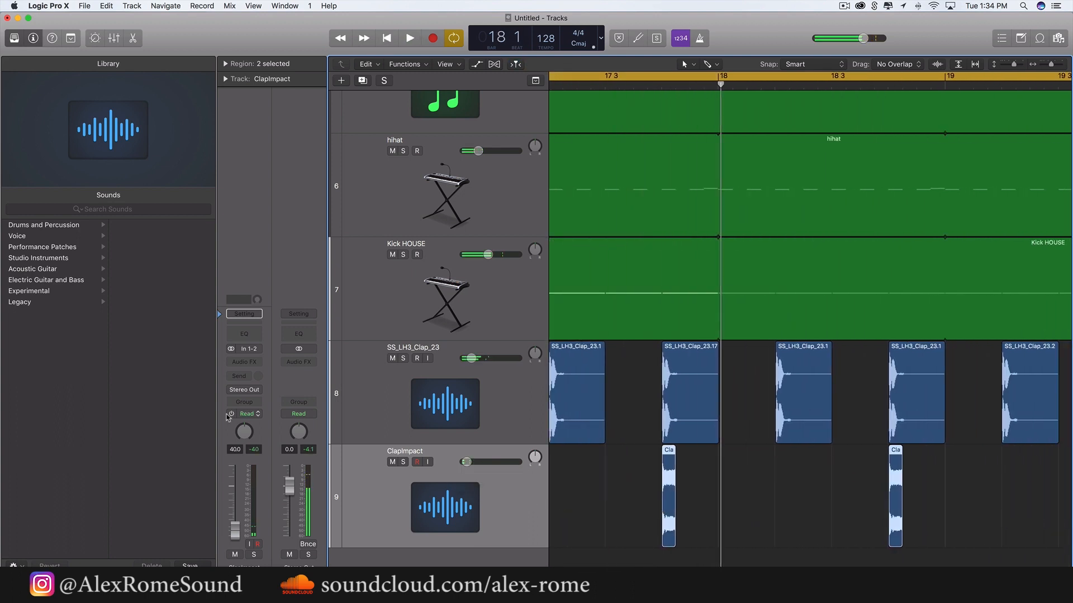
{"action": "left_click", "coordinate": [239, 376]}
{"action": "mouse_move", "coordinate": [249, 422]}
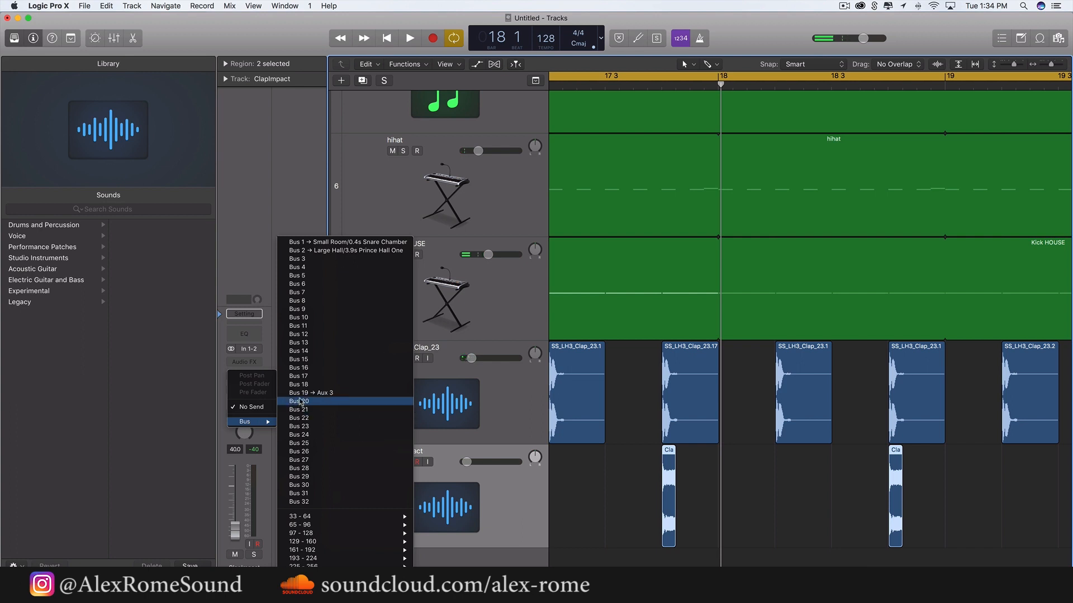
{"action": "left_click", "coordinate": [301, 393]}
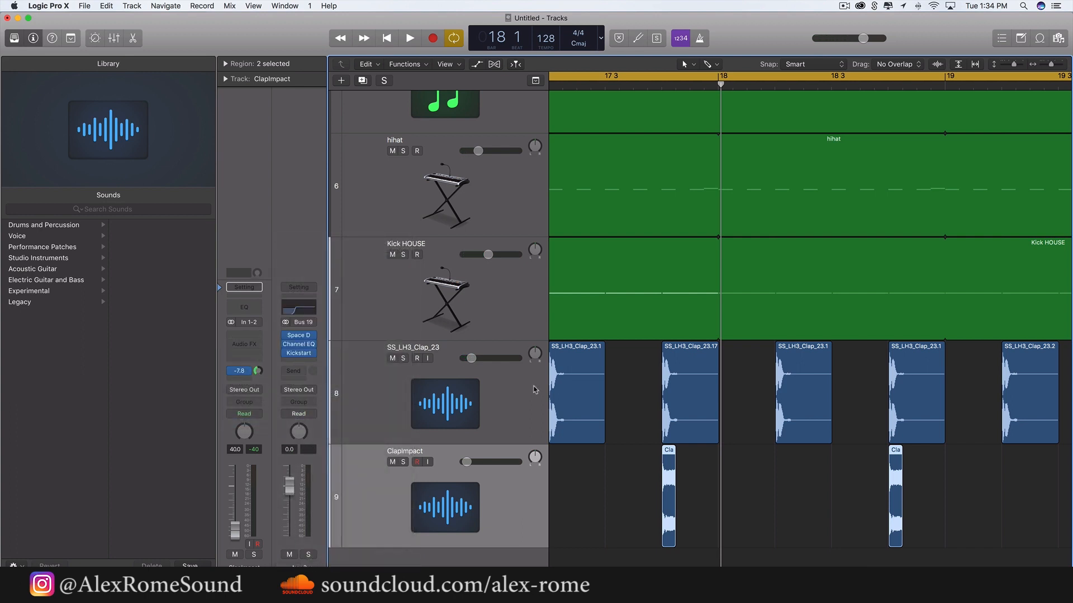
{"action": "key", "text": "space"}
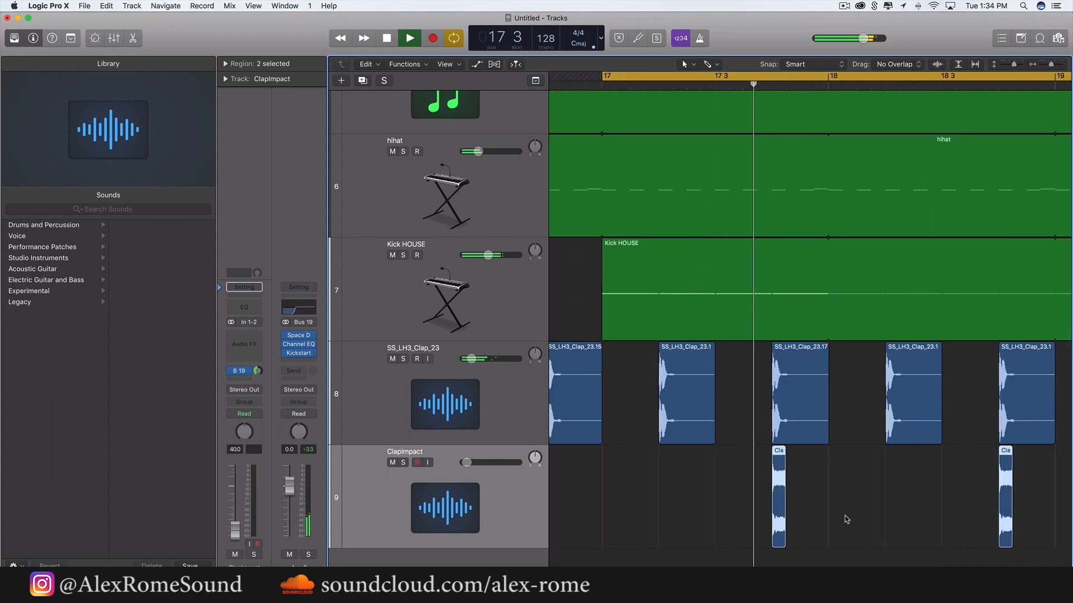
Raise the ClapImpact track's Bus 19 send to about -0.4 dB and set the track's volume to -25.5 dB
{"action": "left_click", "coordinate": [240, 370]}
{"action": "left_click", "coordinate": [258, 341]}
{"action": "key", "text": "space"}
{"action": "key", "text": "space"}
{"action": "left_click_drag", "start_coordinate": [259, 373], "coordinate": [260, 352]}
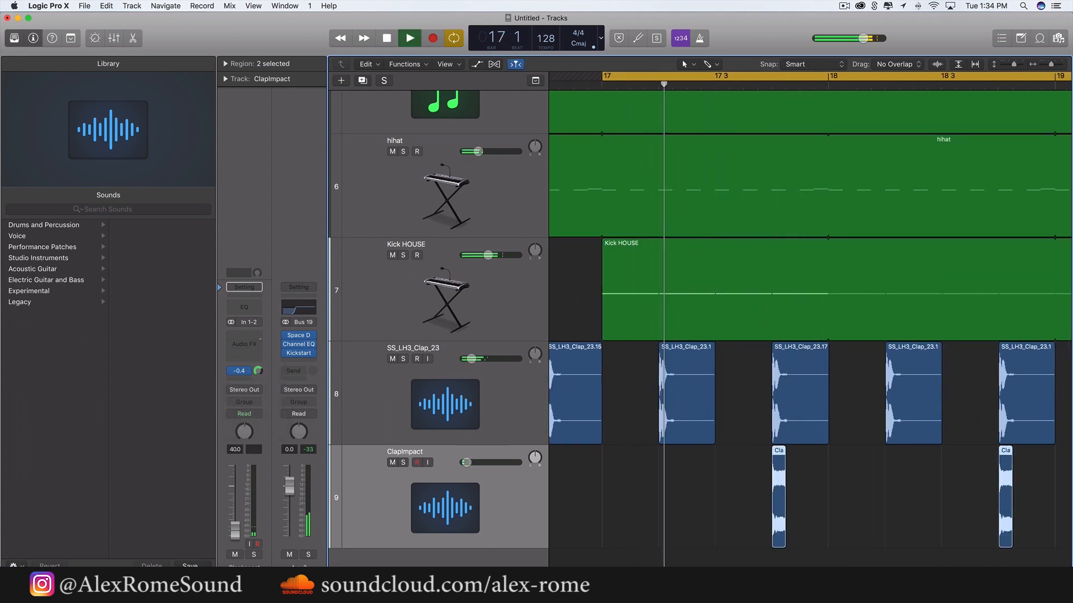
{"action": "left_click_drag", "start_coordinate": [466, 463], "coordinate": [487, 464]}
{"action": "key", "text": "space"}
{"action": "key", "text": "space"}
{"action": "key", "text": "space"}
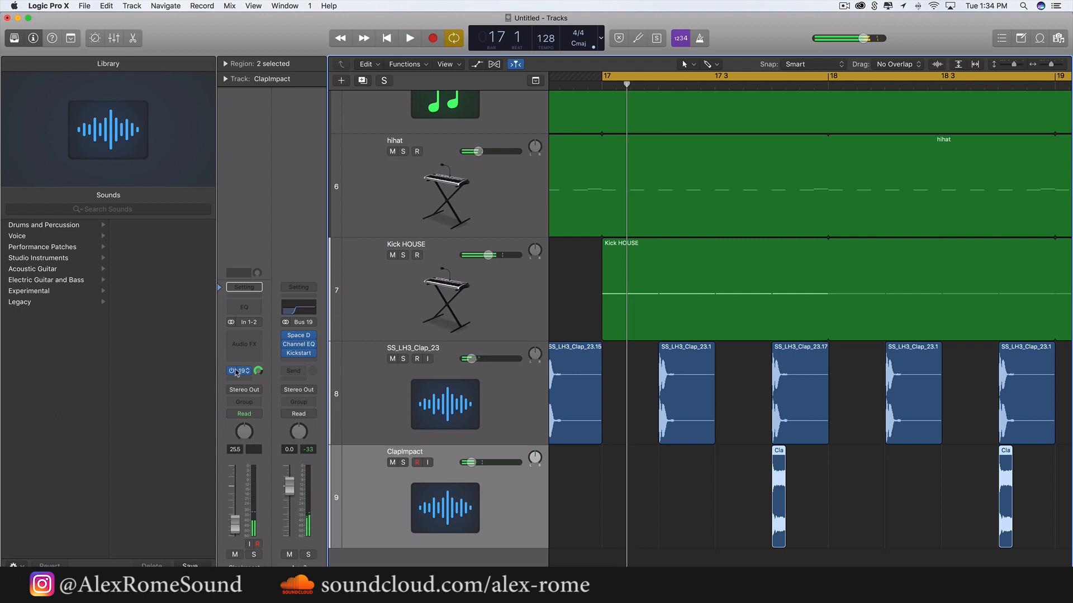
Turn off the Bus 19 send and insert a stereo ValhallaVintageVerb on the ClapImpact track with a 24.8 % mix
{"action": "left_click", "coordinate": [248, 337]}
{"action": "mouse_move", "coordinate": [258, 519]}
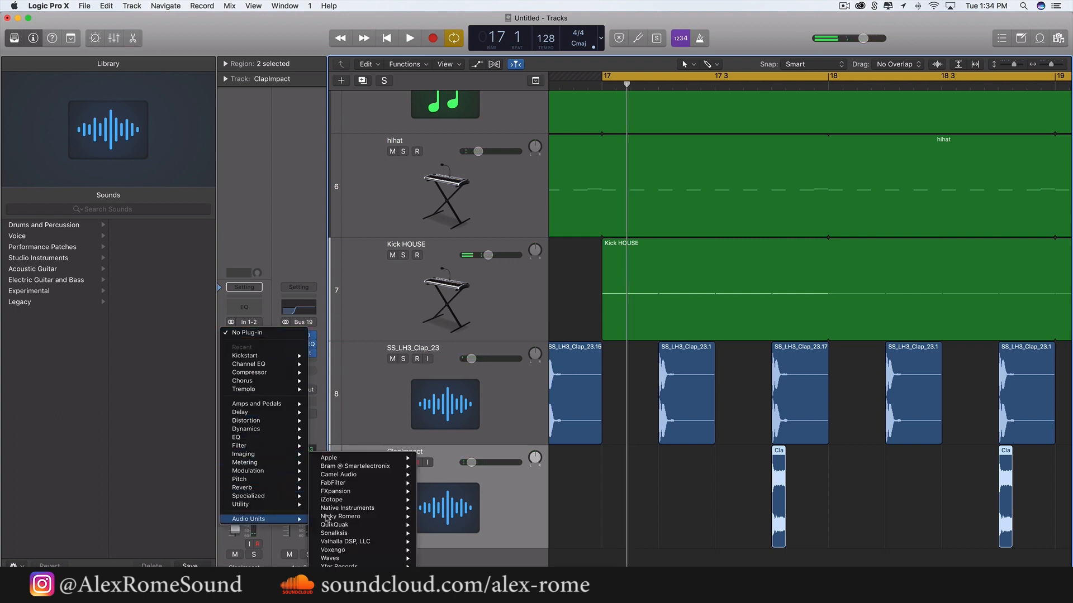
{"action": "mouse_move", "coordinate": [375, 543]}
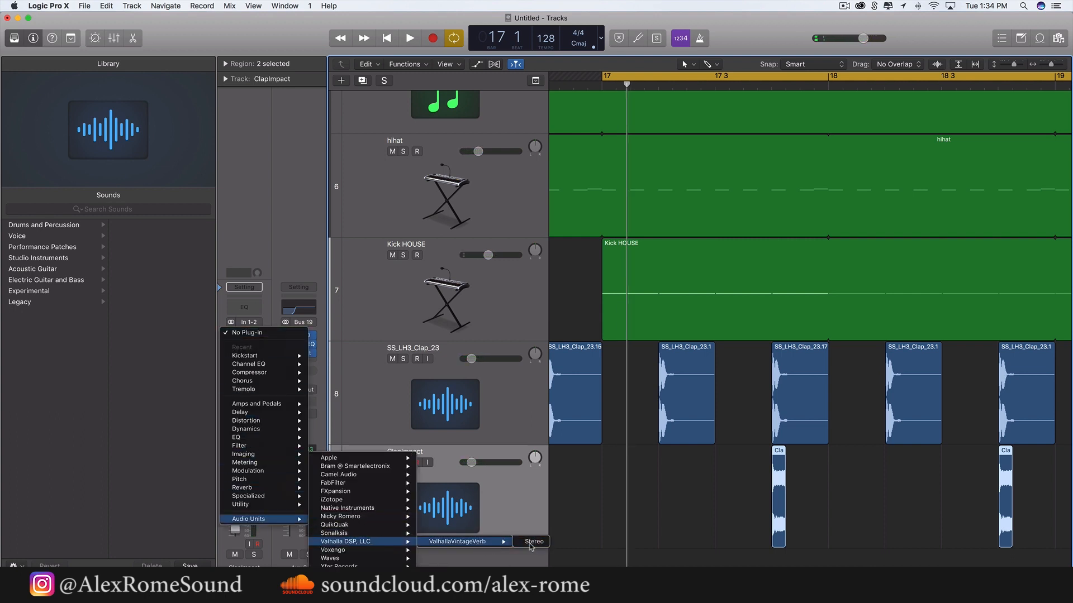
{"action": "left_click", "coordinate": [530, 543]}
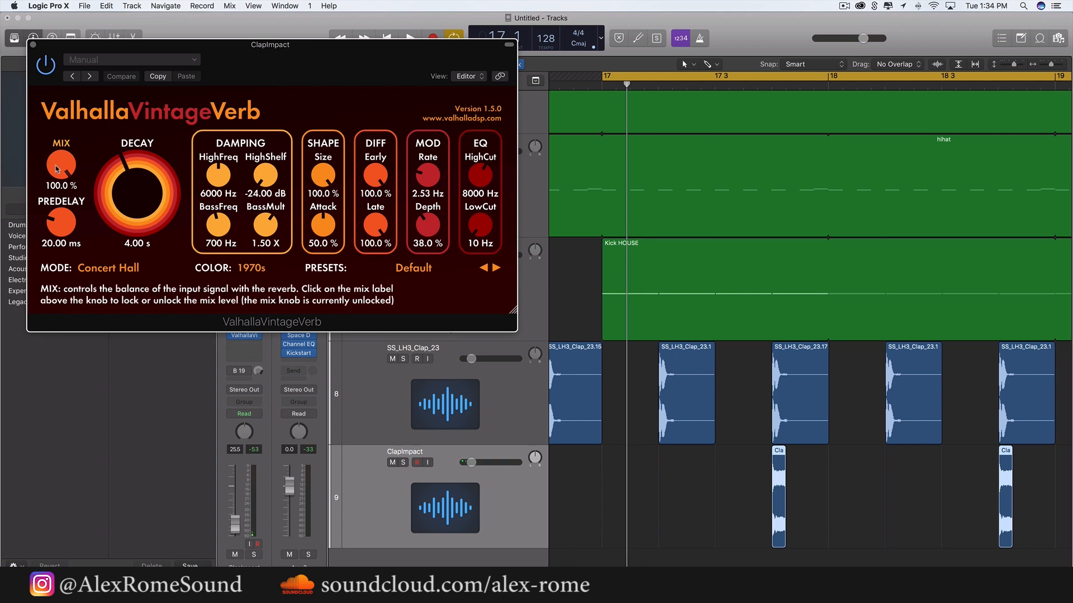
{"action": "left_click_drag", "start_coordinate": [58, 171], "coordinate": [58, 224]}
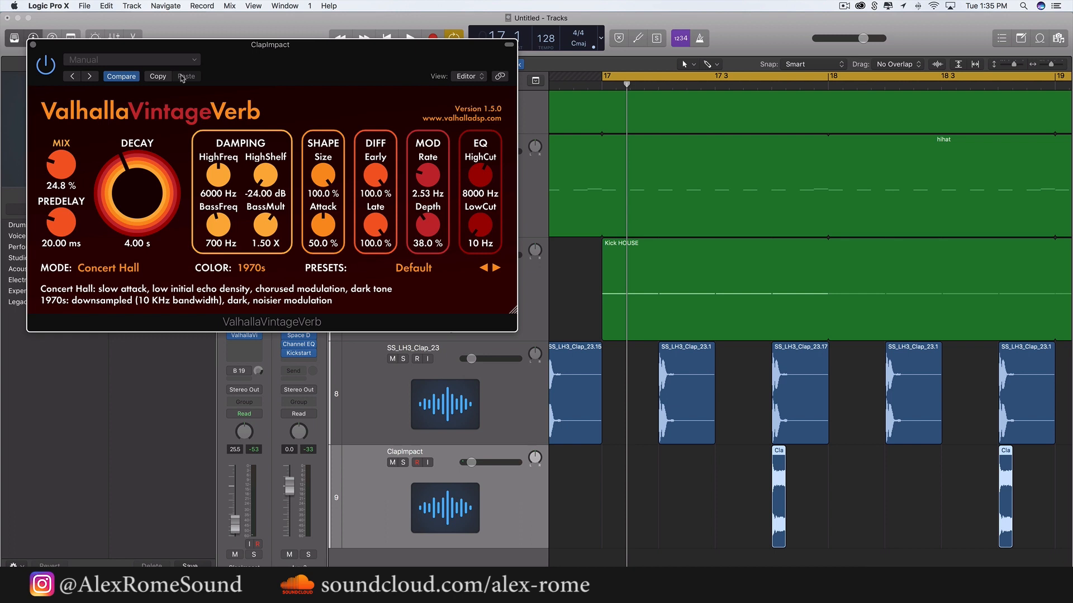
{"action": "left_click", "coordinate": [33, 44]}
Solo the ClapImpact track and listen to it looped from beat 3 of bar 17 to bar 19
{"action": "left_click", "coordinate": [403, 463]}
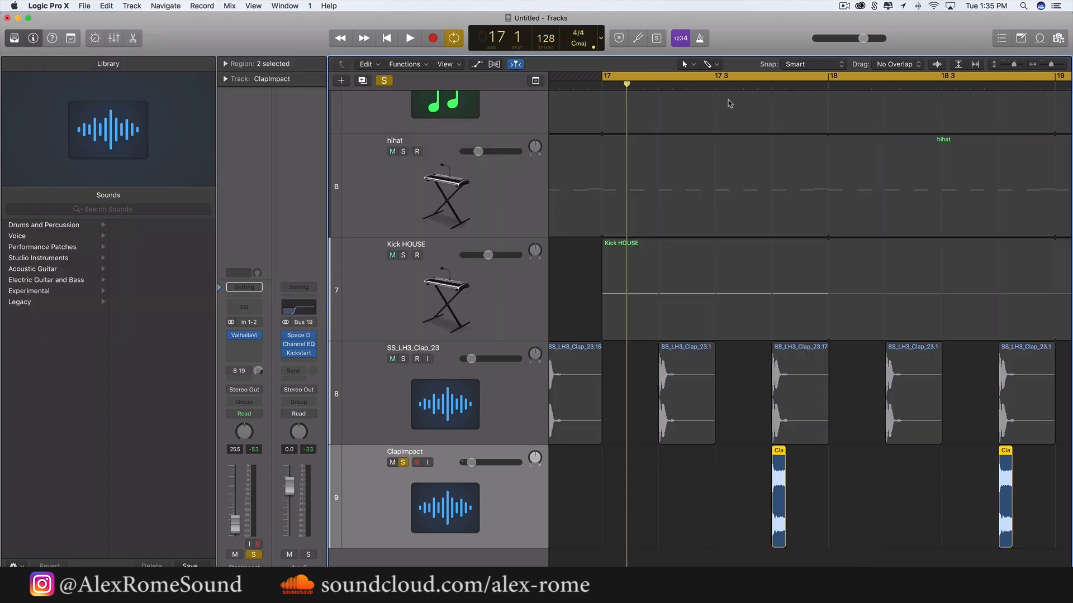
{"action": "left_click_drag", "start_coordinate": [716, 75], "coordinate": [1051, 75]}
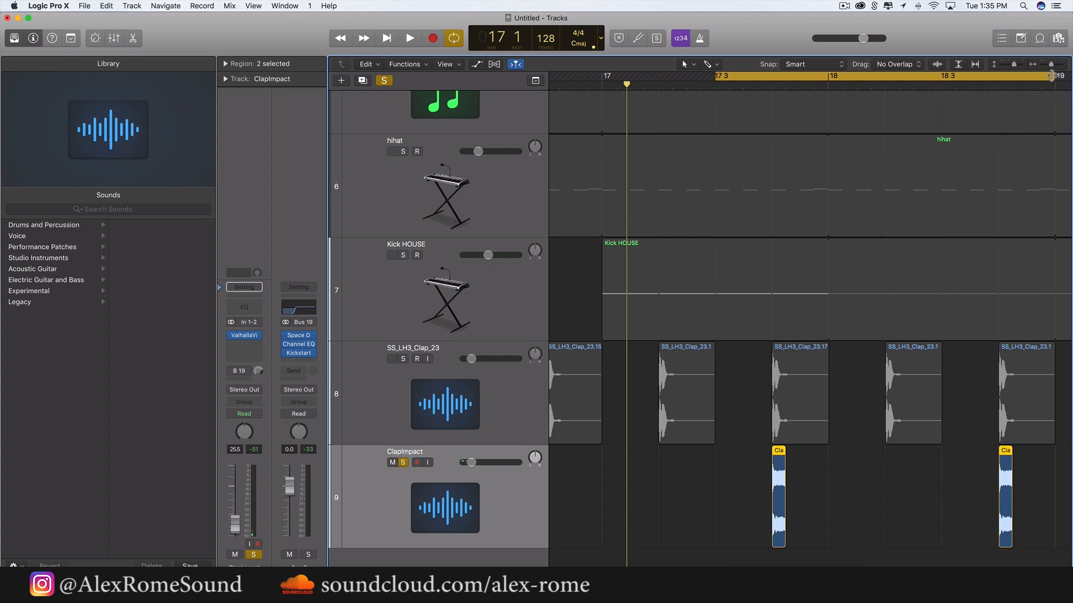
{"action": "key", "text": "space"}
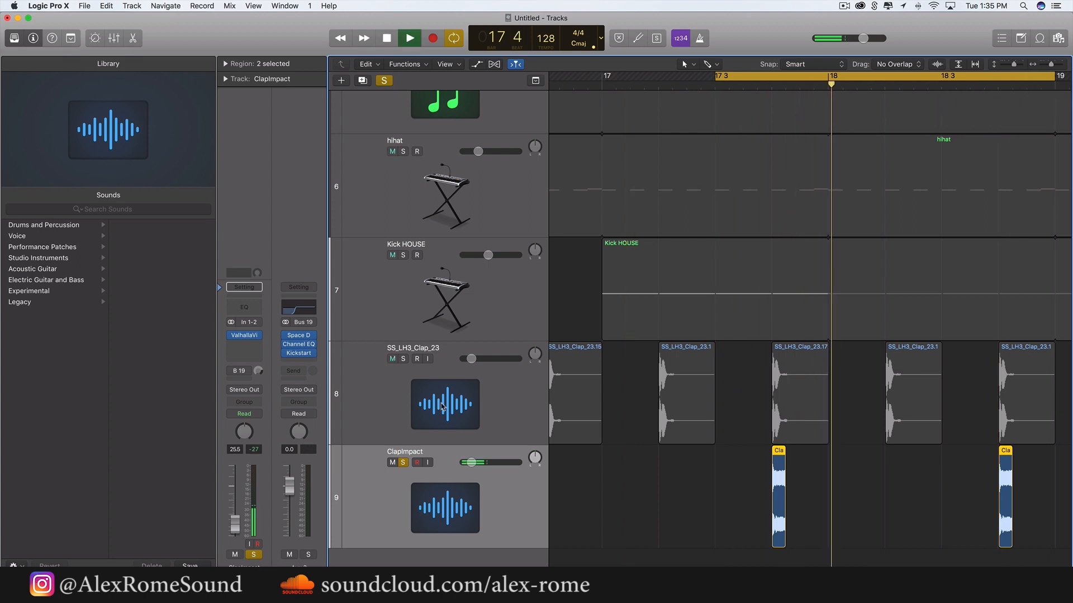
{"action": "key", "text": "space"}
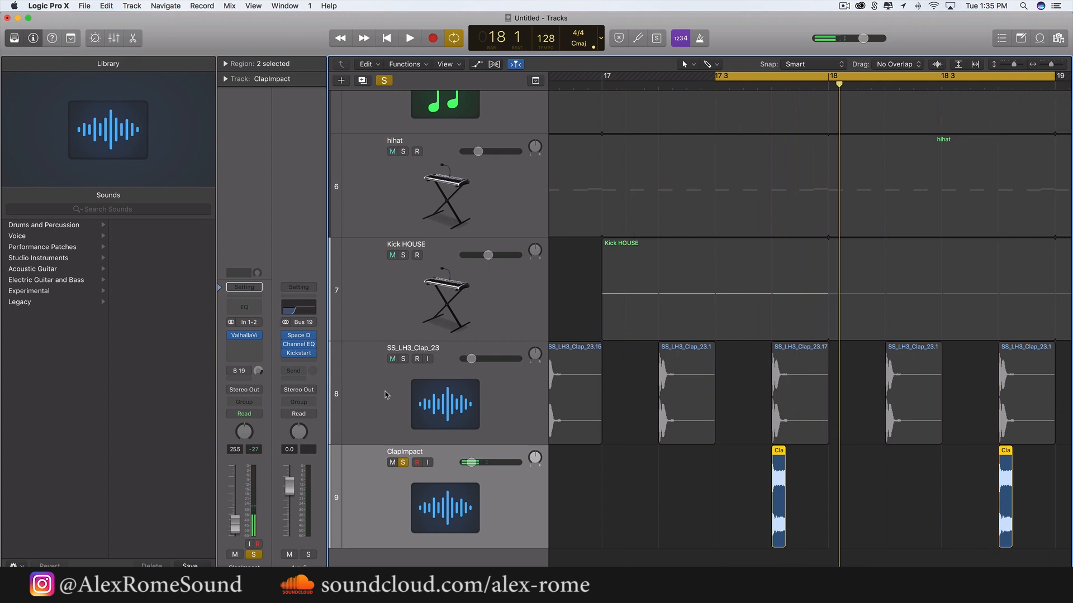
Raise the ClapImpact track's ValhallaVintageVerb mix to 61.6 % and take the track out of solo
{"action": "left_click", "coordinate": [243, 337]}
{"action": "left_click_drag", "start_coordinate": [62, 160], "coordinate": [64, 124]}
{"action": "key", "text": "space"}
{"action": "left_click_drag", "start_coordinate": [62, 162], "coordinate": [63, 158]}
{"action": "key", "text": "space"}
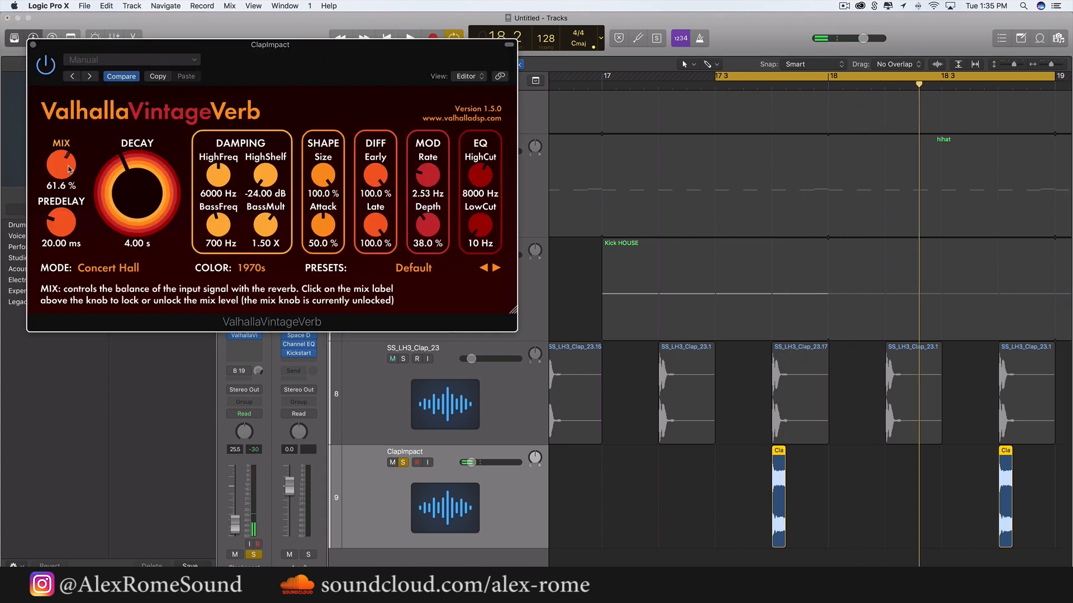
{"action": "key", "text": "space"}
{"action": "left_click", "coordinate": [33, 46]}
{"action": "left_click", "coordinate": [403, 462]}
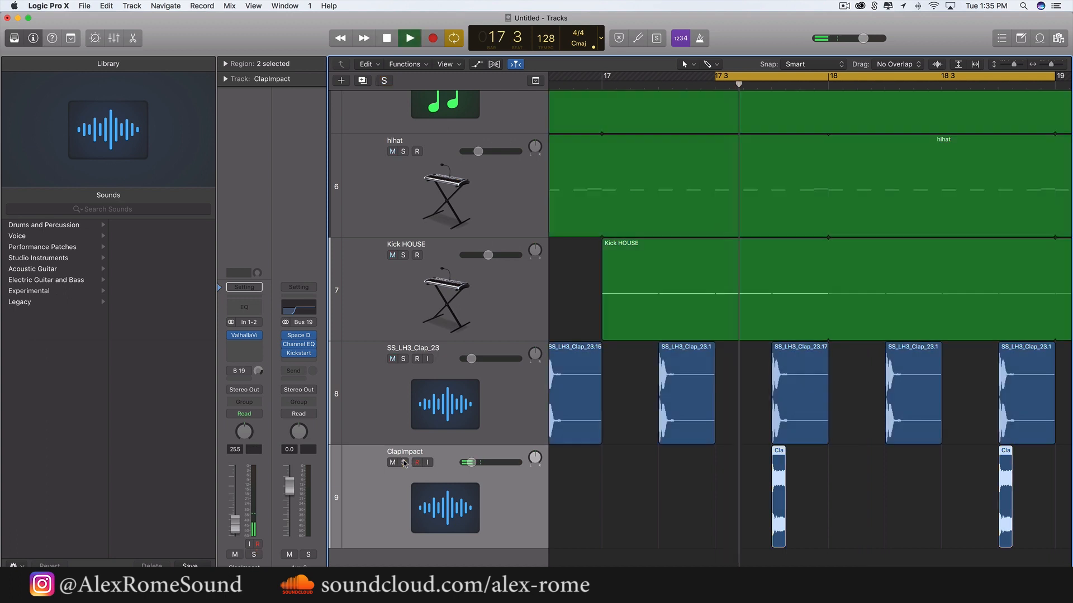
Set the cycle range to the eight bars starting at bar 17 and listen to the full mix
{"action": "scroll", "coordinate": [766, 471], "scroll_direction": "right", "scroll_amount": 1}
{"action": "scroll", "coordinate": [766, 471], "scroll_direction": "down", "scroll_amount": 5}
{"action": "key", "text": "space"}
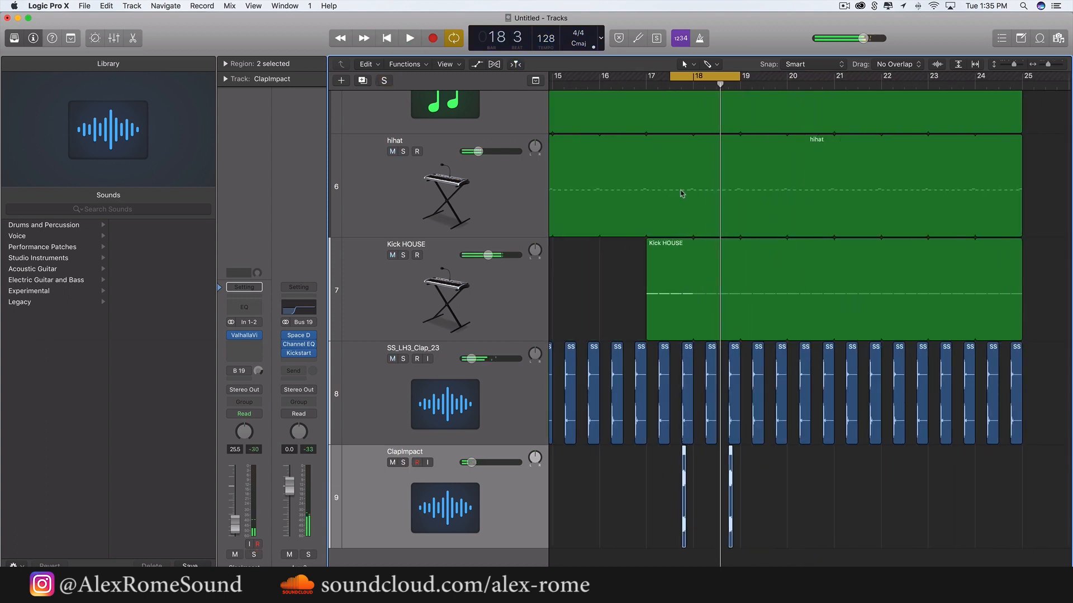
{"action": "left_click_drag", "start_coordinate": [647, 77], "coordinate": [1015, 81]}
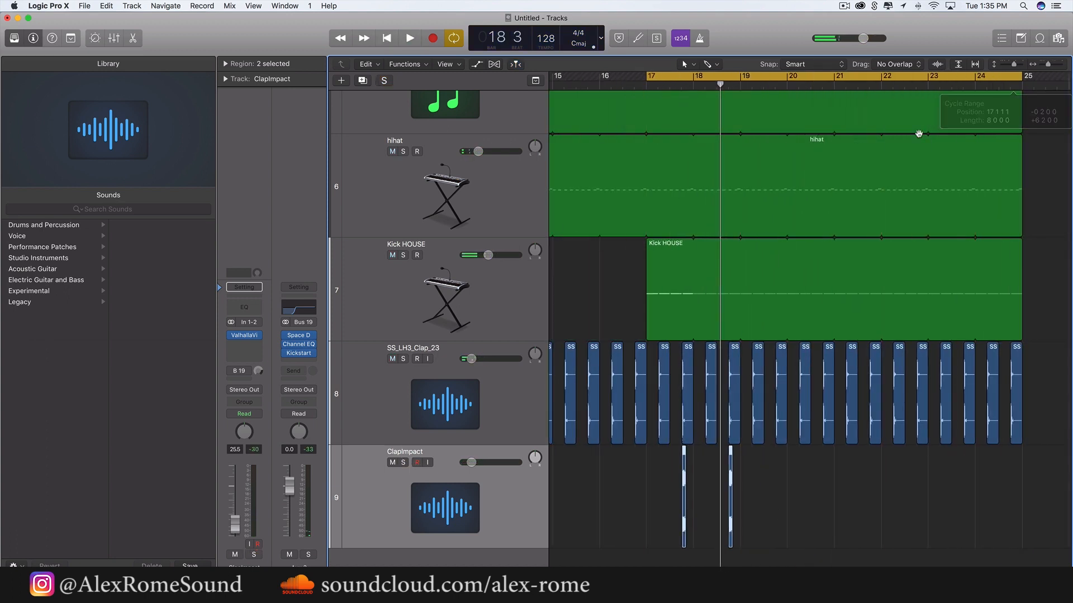
{"action": "key", "text": "space"}
{"action": "scroll", "coordinate": [631, 436], "scroll_direction": "up", "scroll_amount": 5}
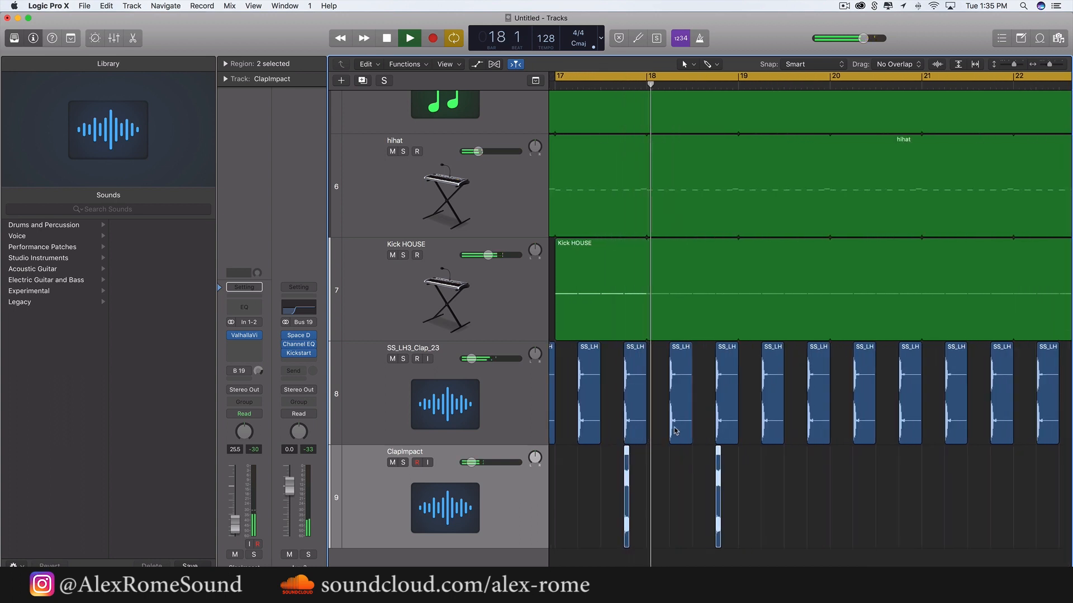
{"action": "scroll", "coordinate": [777, 479], "scroll_direction": "down", "scroll_amount": 4}
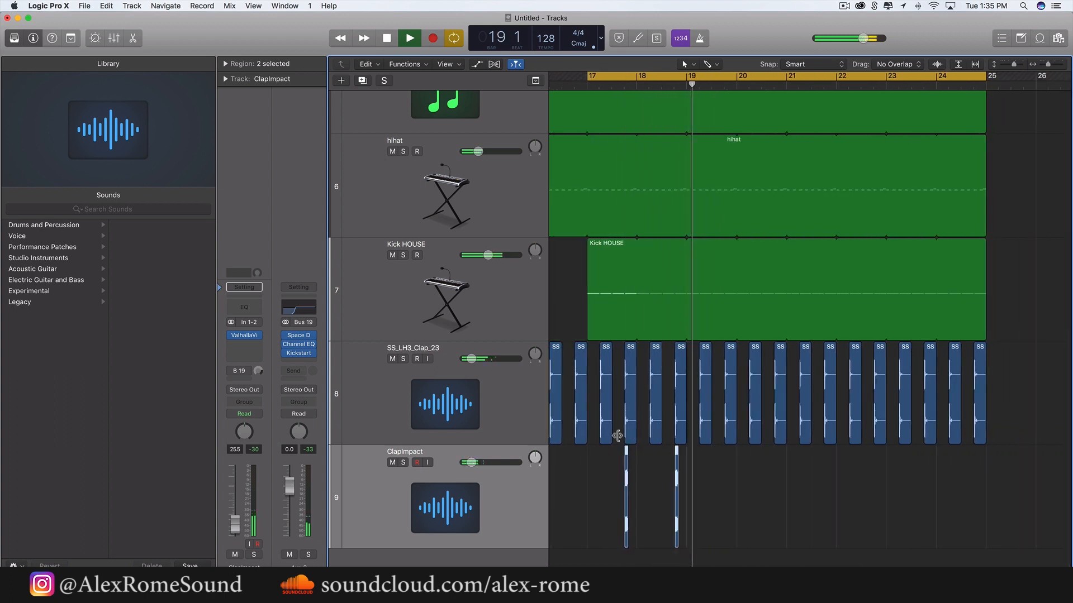
{"action": "scroll", "coordinate": [777, 480], "scroll_direction": "up", "scroll_amount": 4}
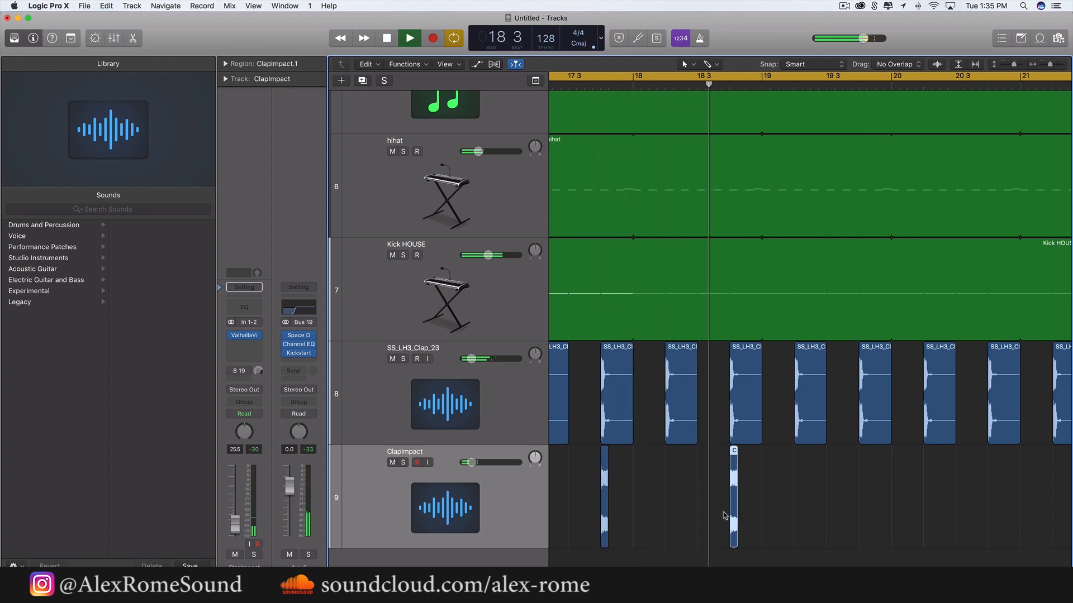
Duplicate the two ClapImpact hits onto beat 4 of bars 19 and 20
{"action": "left_click", "coordinate": [734, 503]}
{"action": "key", "text": "space"}
{"action": "left_click_drag", "start_coordinate": [634, 494], "coordinate": [599, 493]}
{"action": "key", "text": "super+r"}
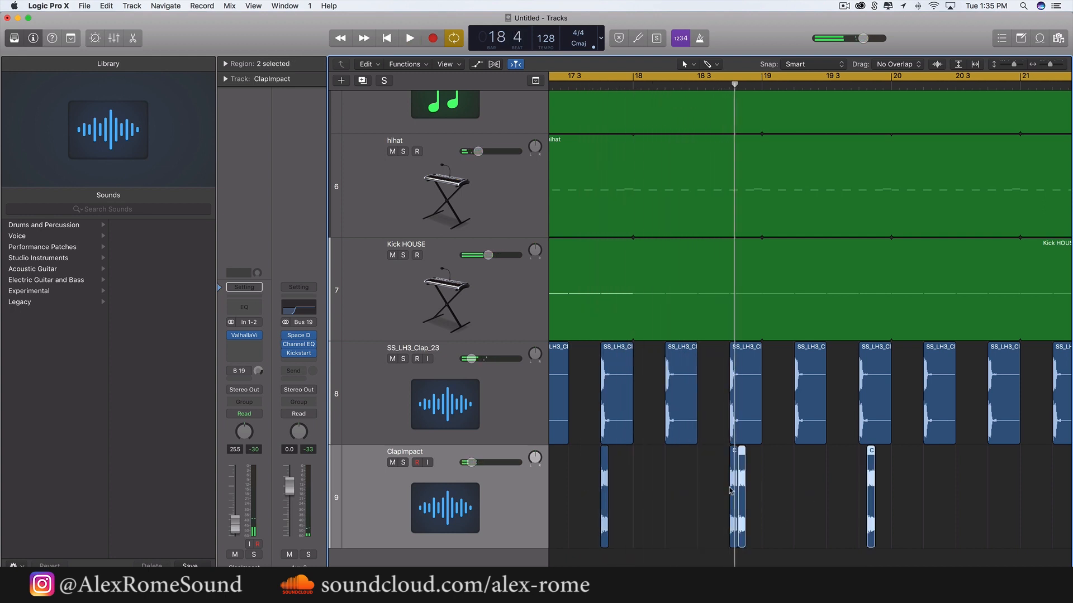
{"action": "mouse_move", "coordinate": [742, 492]}
{"action": "left_mouse_down"}
{"action": "mouse_move", "coordinate": [897, 496]}
{"action": "mouse_move", "coordinate": [695, 496]}
{"action": "left_mouse_up"}
Duplicate the four ClapImpact hits onto beat 4 of bars 21 through 24
{"action": "scroll", "coordinate": [863, 496], "scroll_direction": "down", "scroll_amount": 4}
{"action": "scroll", "coordinate": [864, 496], "scroll_direction": "down", "scroll_amount": 2}
{"action": "key", "text": "super+r"}
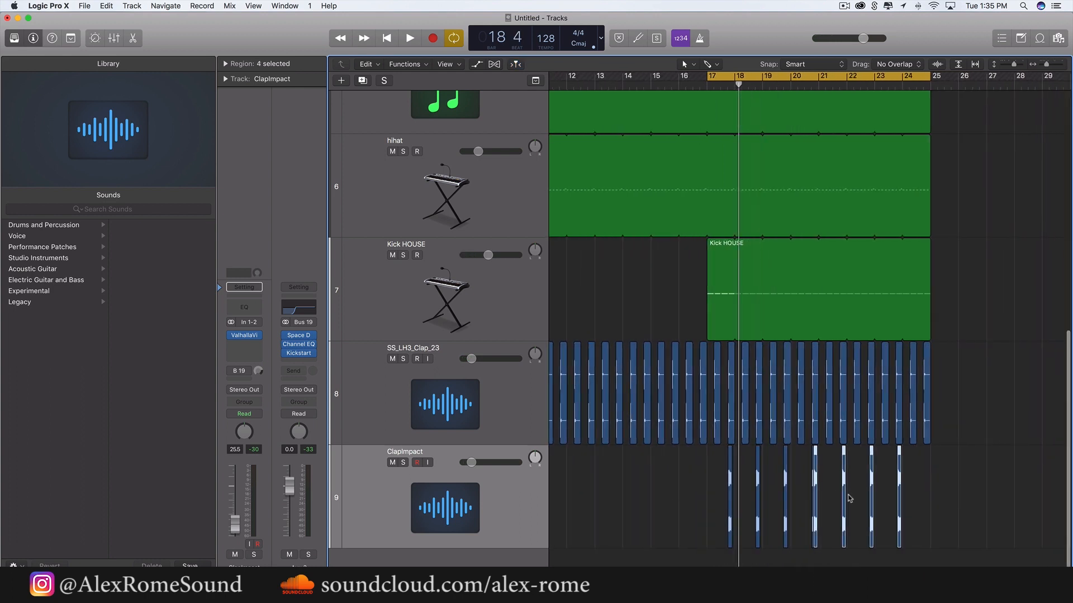
{"action": "scroll", "coordinate": [824, 496], "scroll_direction": "up", "scroll_amount": 6}
{"action": "left_click_drag", "start_coordinate": [816, 496], "coordinate": [886, 498]}
{"action": "scroll", "coordinate": [886, 499], "scroll_direction": "down", "scroll_amount": 6}
{"action": "scroll", "coordinate": [885, 499], "scroll_direction": "down", "scroll_amount": 3}
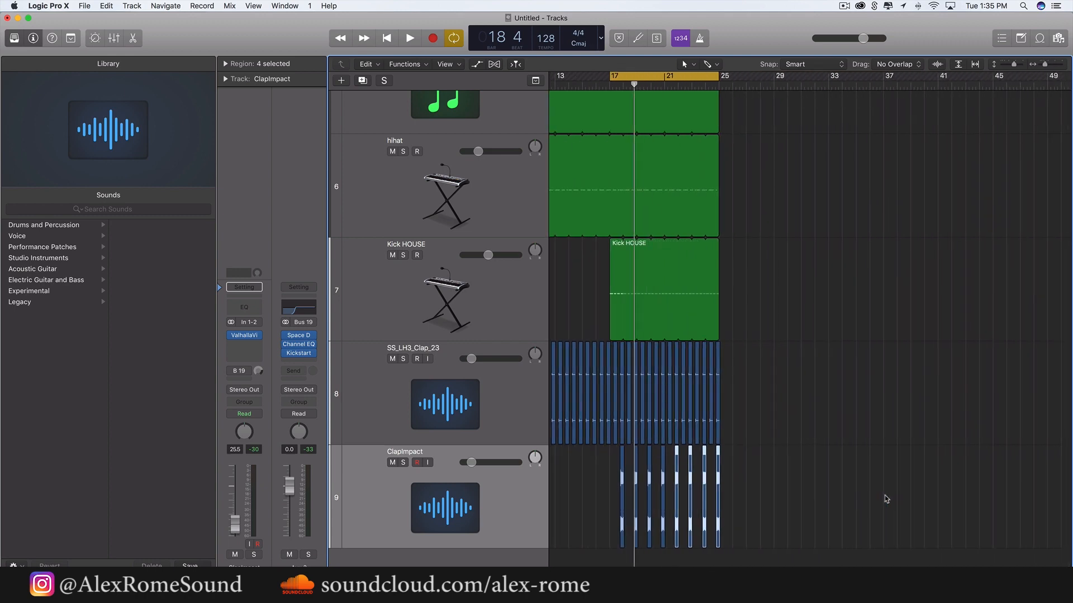
Reduce the track height so all nine tracks fit, extend the cycle range back to bar 9 and play from there
{"action": "scroll", "coordinate": [885, 498], "scroll_direction": "up", "scroll_amount": 4}
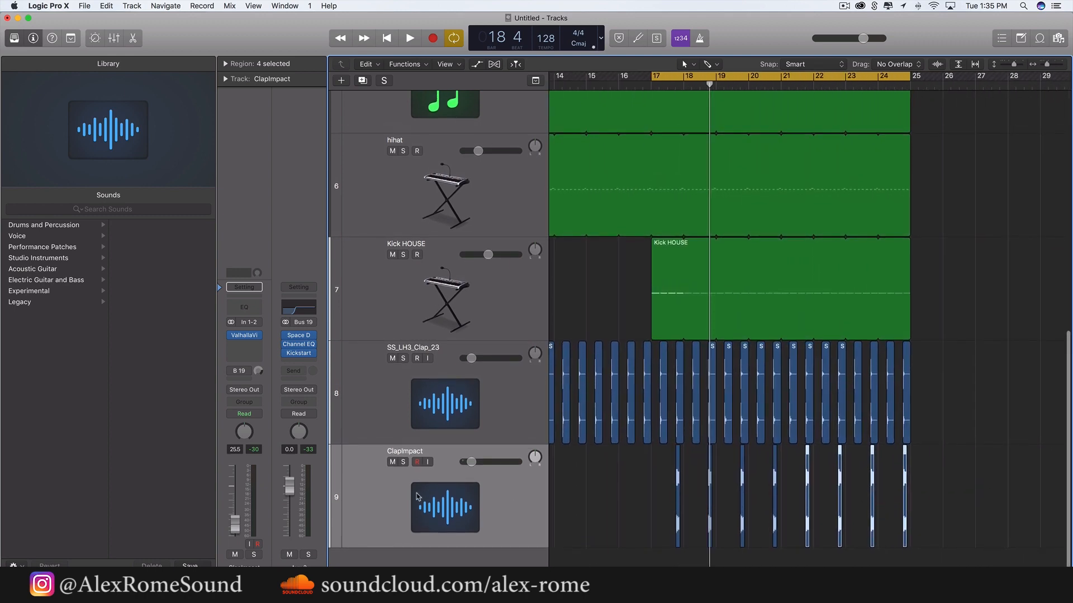
{"action": "scroll", "coordinate": [552, 506], "scroll_direction": "up", "scroll_amount": 10}
{"action": "scroll", "coordinate": [755, 394], "scroll_direction": "left", "scroll_amount": 8}
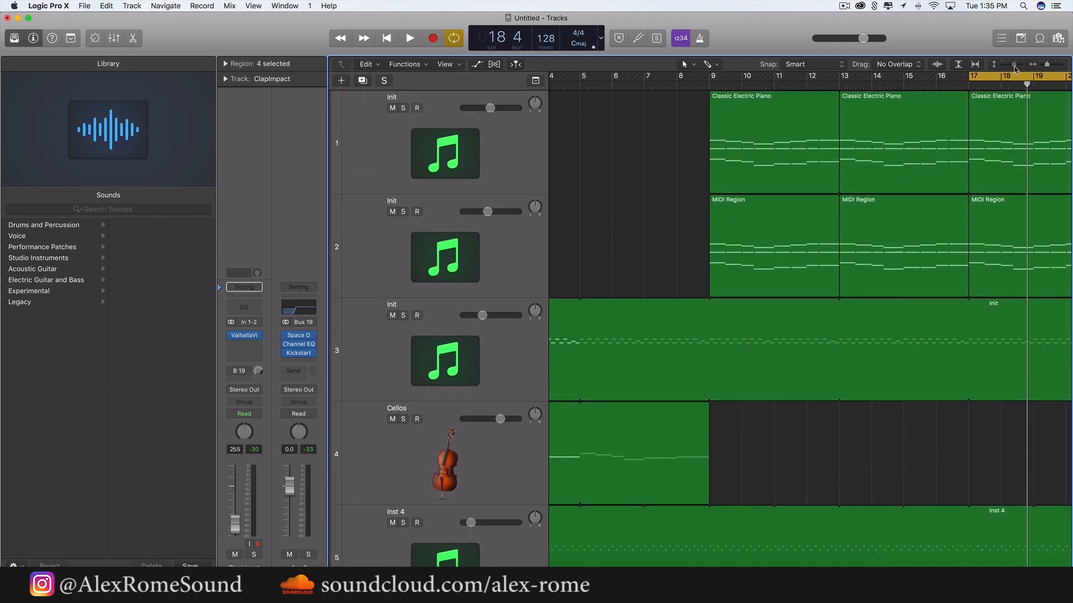
{"action": "left_click_drag", "start_coordinate": [1015, 66], "coordinate": [1009, 66]}
{"action": "scroll", "coordinate": [621, 115], "scroll_direction": "right", "scroll_amount": 5}
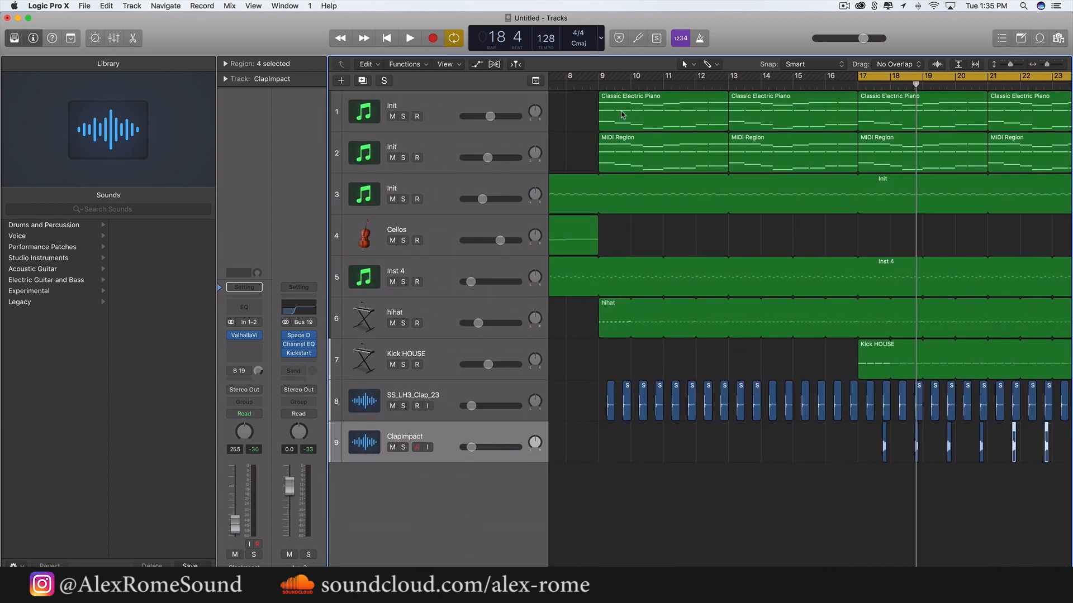
{"action": "left_click", "coordinate": [597, 78], "text": "shift"}
{"action": "key", "text": "space"}
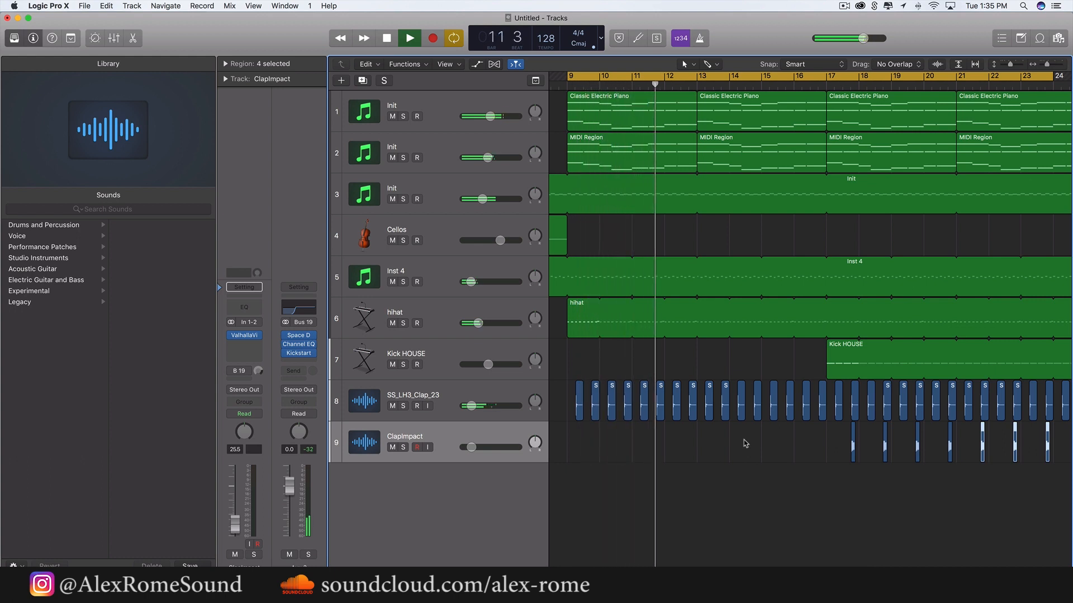
Set the cycle range to the eight bars starting at bar 17 again, then stop playback
{"action": "left_click", "coordinate": [499, 362]}
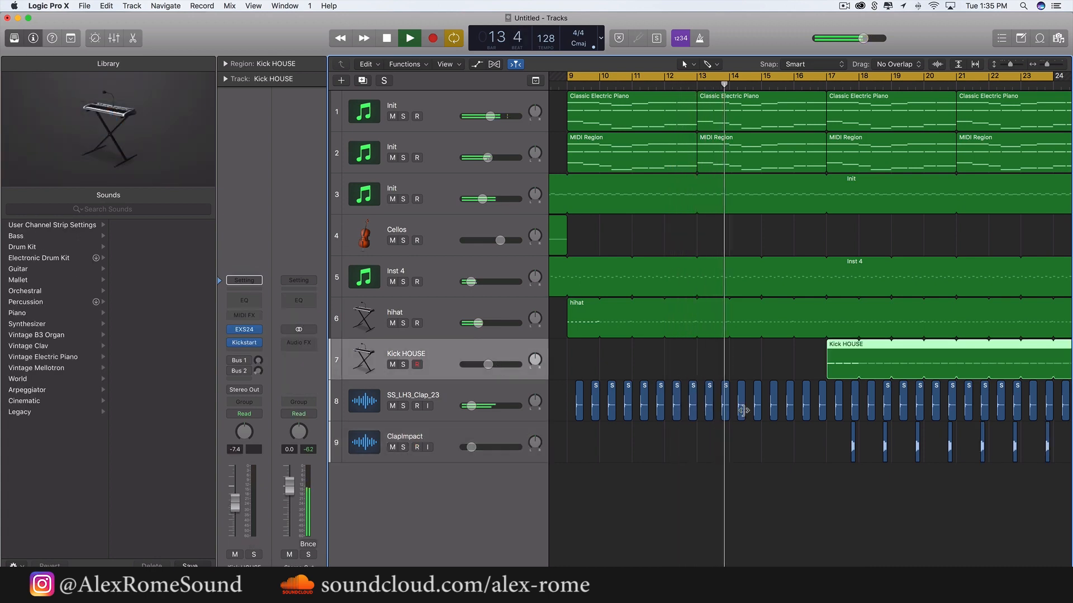
{"action": "scroll", "coordinate": [743, 410], "scroll_direction": "right", "scroll_amount": 3}
{"action": "scroll", "coordinate": [744, 411], "scroll_direction": "down", "scroll_amount": 5}
{"action": "scroll", "coordinate": [743, 411], "scroll_direction": "right", "scroll_amount": 5}
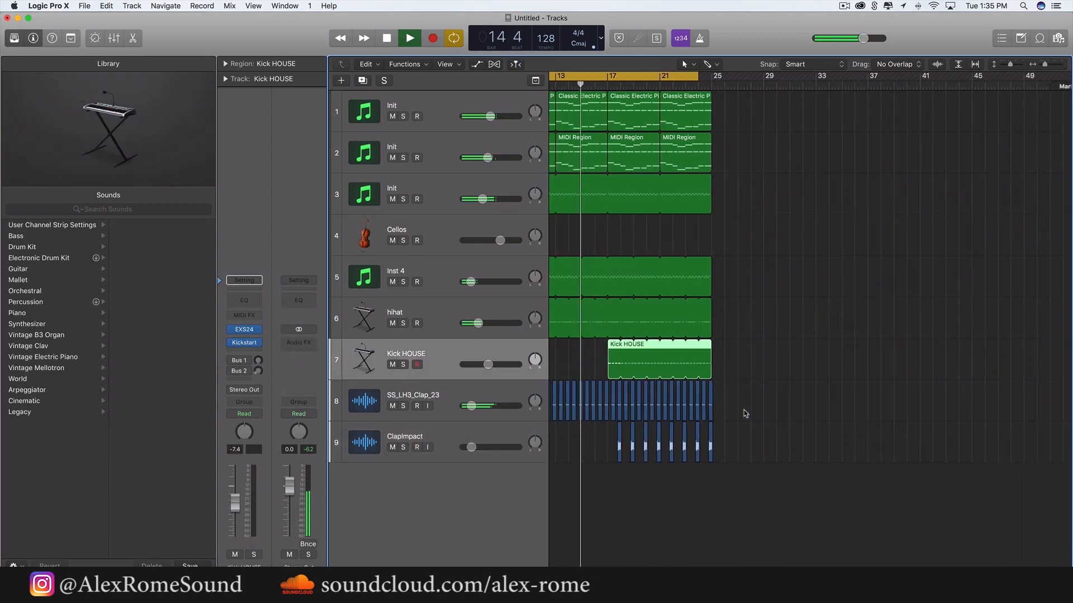
{"action": "scroll", "coordinate": [746, 411], "scroll_direction": "right", "scroll_amount": 2}
{"action": "scroll", "coordinate": [810, 321], "scroll_direction": "left", "scroll_amount": 5}
{"action": "left_click", "coordinate": [840, 285]}
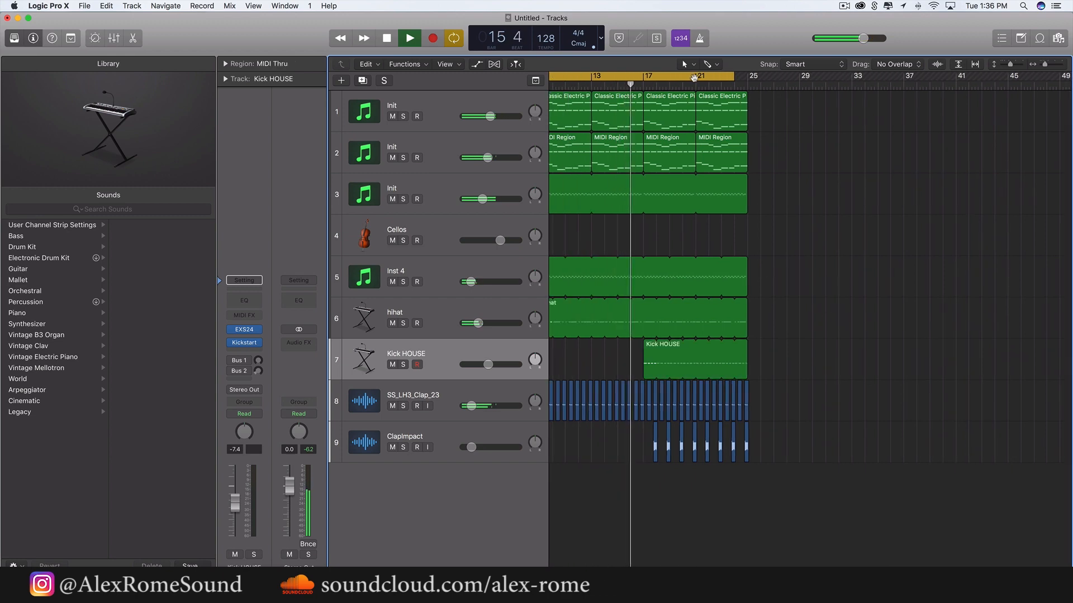
{"action": "left_click", "coordinate": [694, 77]}
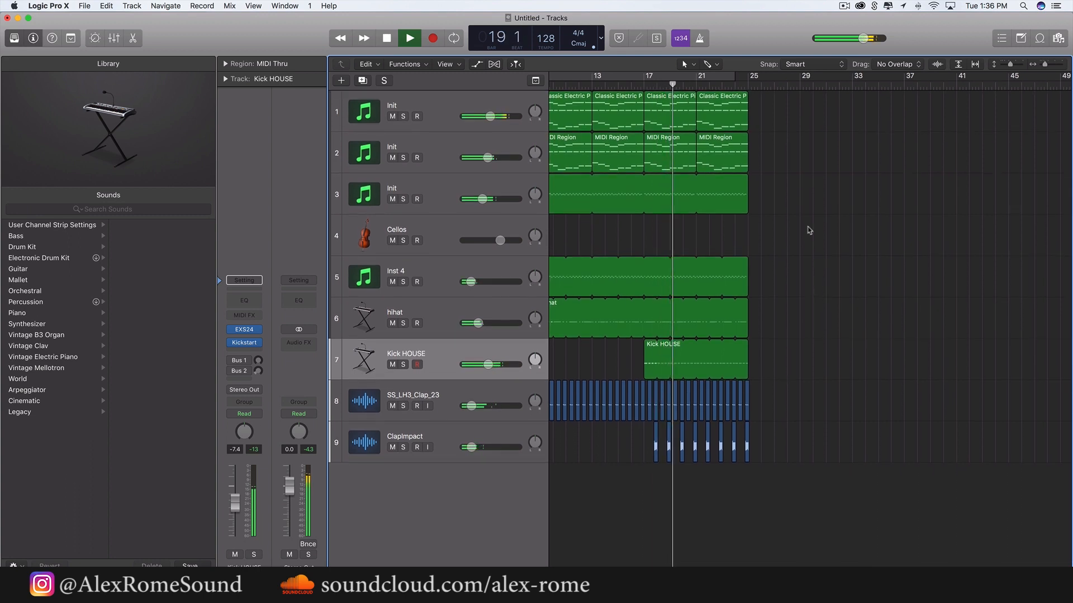
{"action": "scroll", "coordinate": [808, 228], "scroll_direction": "right", "scroll_amount": 1}
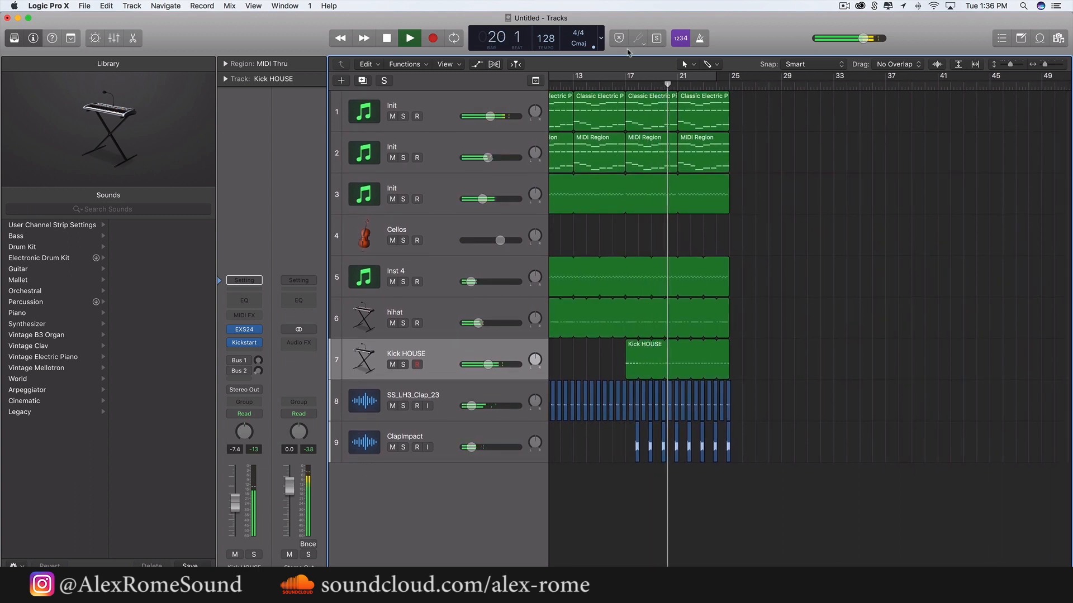
{"action": "left_click_drag", "start_coordinate": [626, 76], "coordinate": [729, 76]}
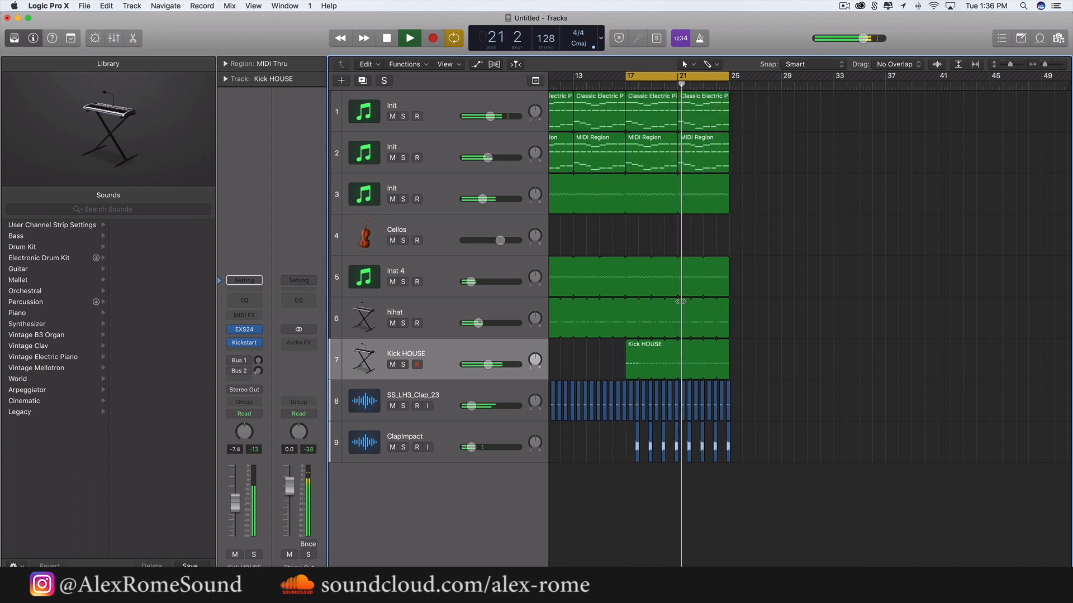
{"action": "key", "text": "space"}
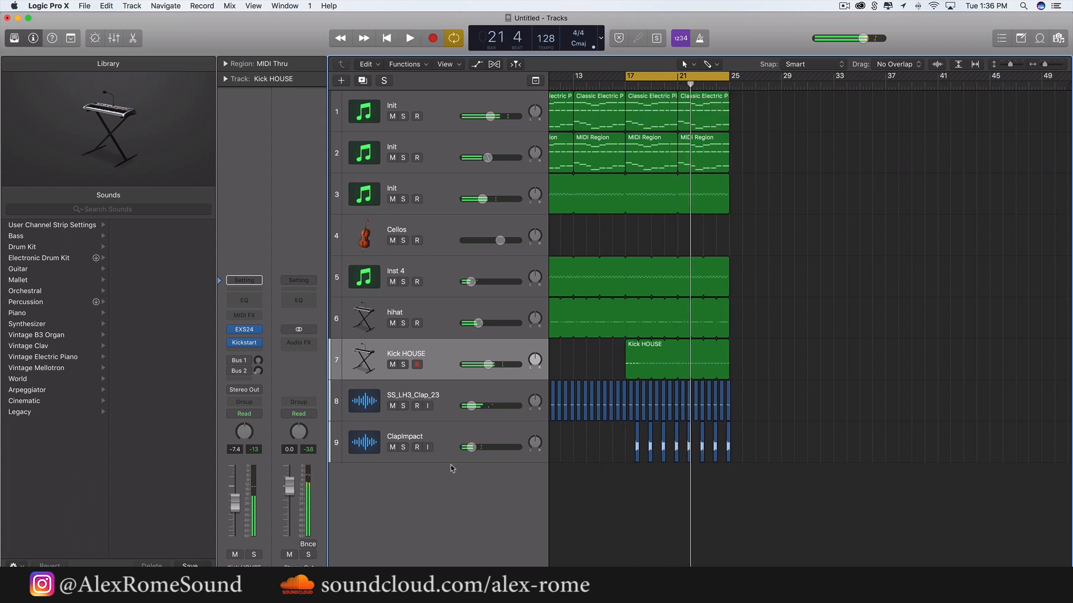
Add a software instrument track below ClapImpact and show the global tracks above the track list
{"action": "double_click", "coordinate": [471, 530]}
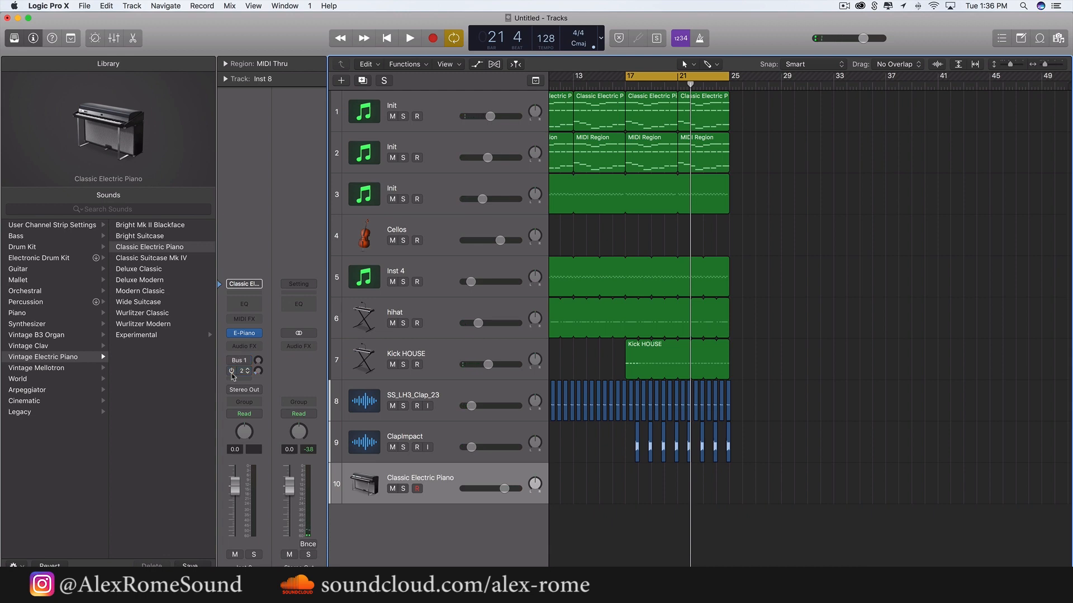
{"action": "key", "text": "g"}
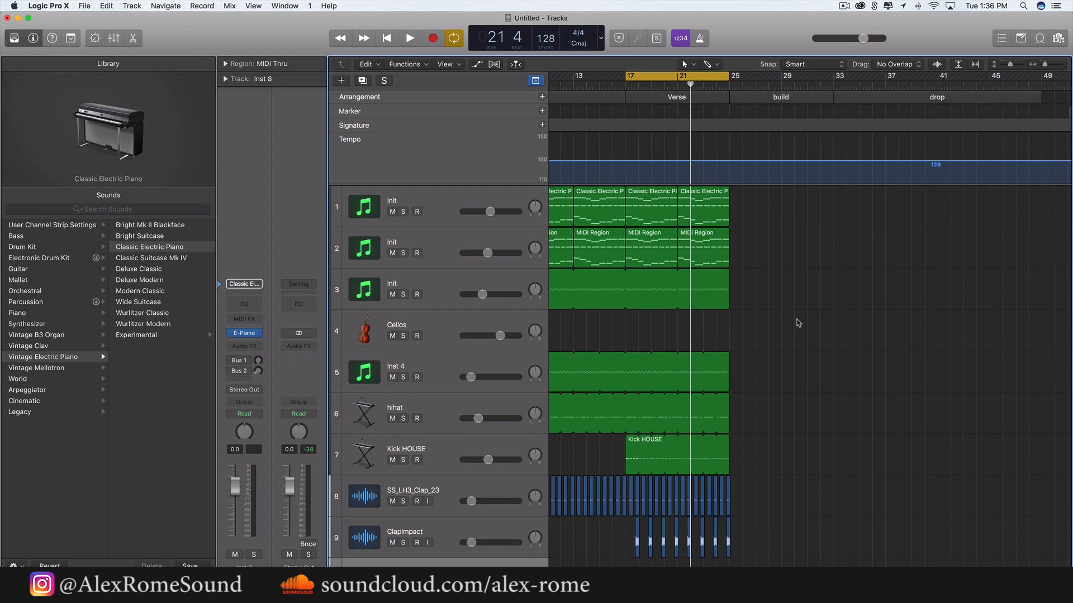
{"action": "scroll", "coordinate": [799, 327], "scroll_direction": "down", "scroll_amount": 2}
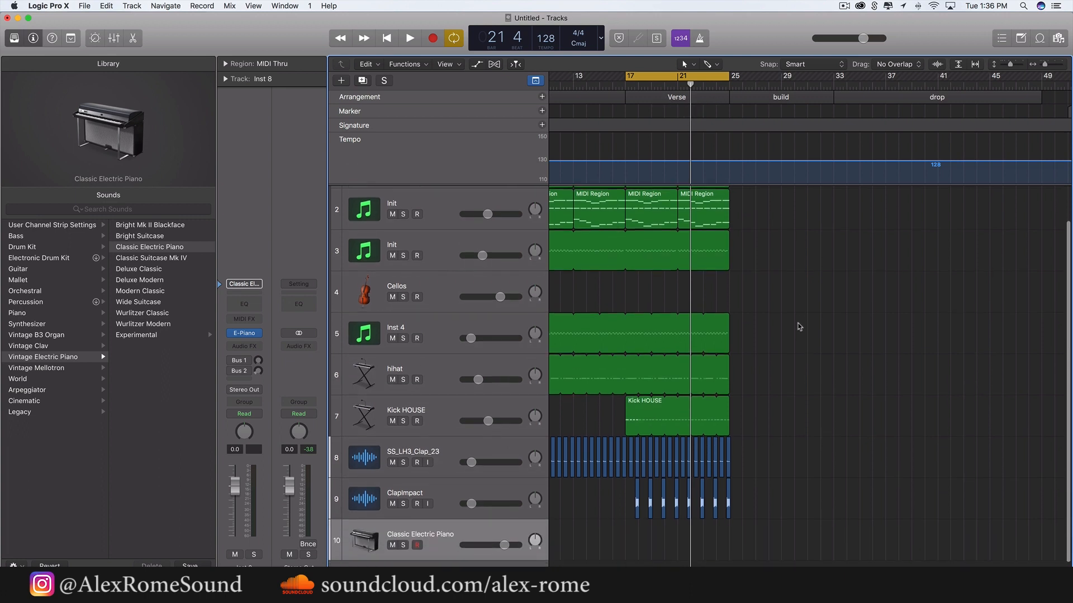
{"action": "scroll", "coordinate": [798, 327], "scroll_direction": "down", "scroll_amount": 1}
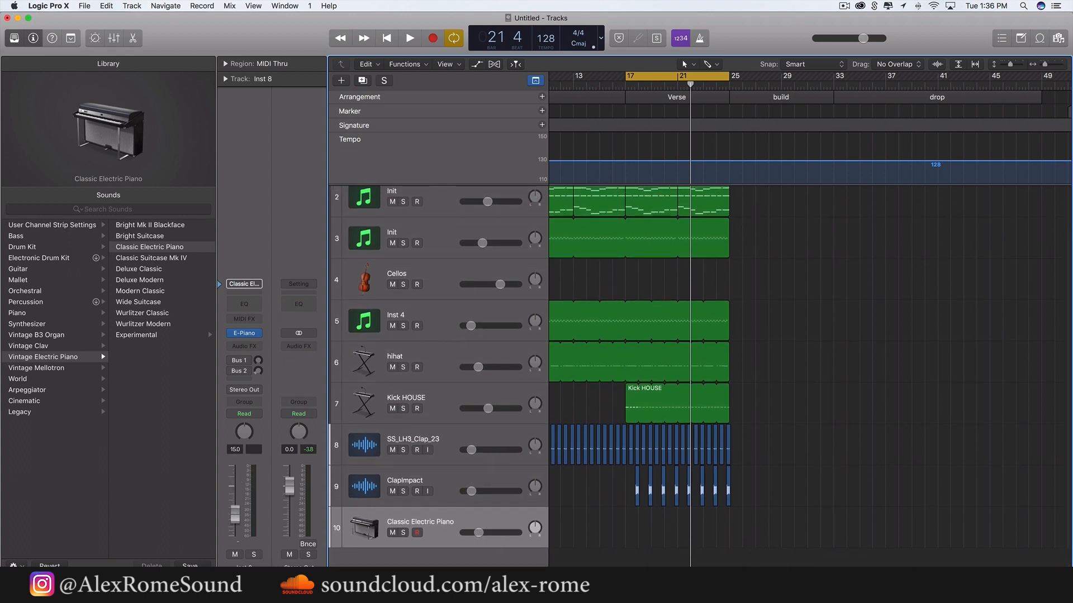
Replace the new track's electric piano with LennarDigital's Sylenth1 instrument
{"action": "left_click", "coordinate": [257, 334]}
{"action": "mouse_move", "coordinate": [280, 558]}
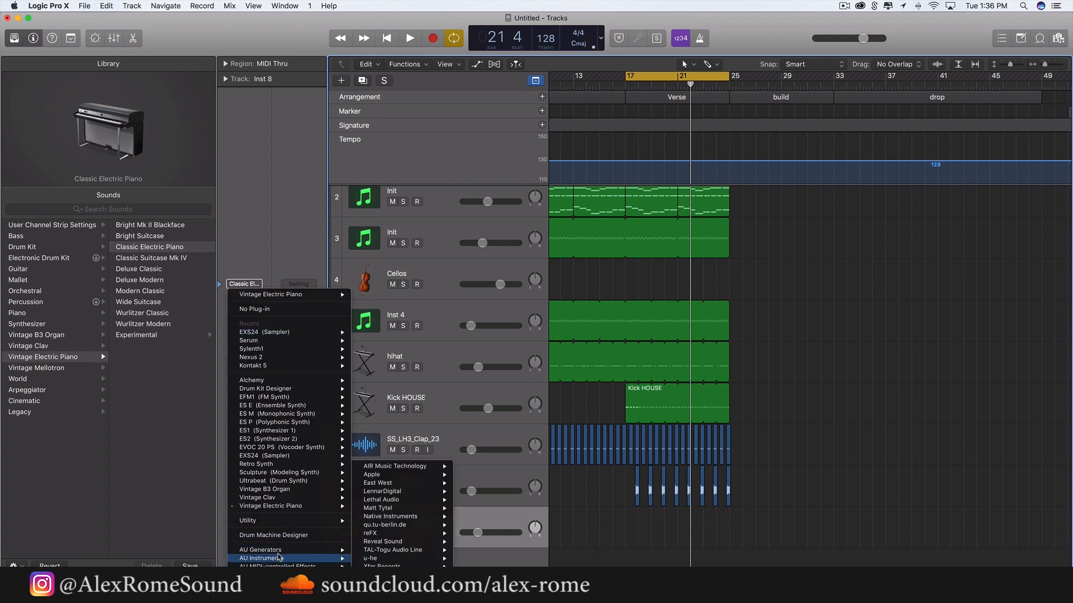
{"action": "mouse_move", "coordinate": [409, 552]}
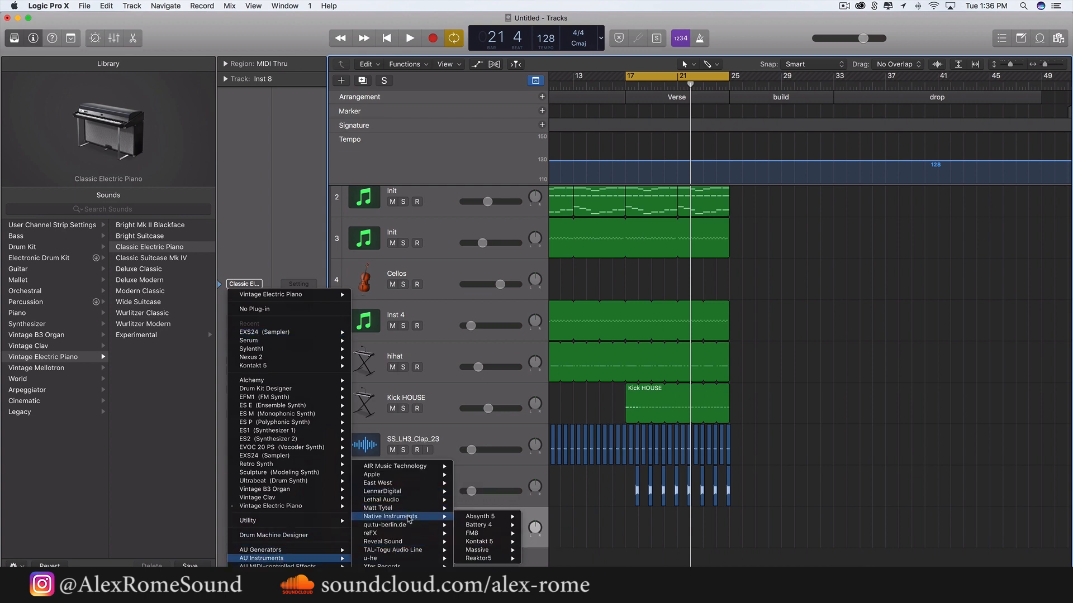
{"action": "mouse_move", "coordinate": [416, 494]}
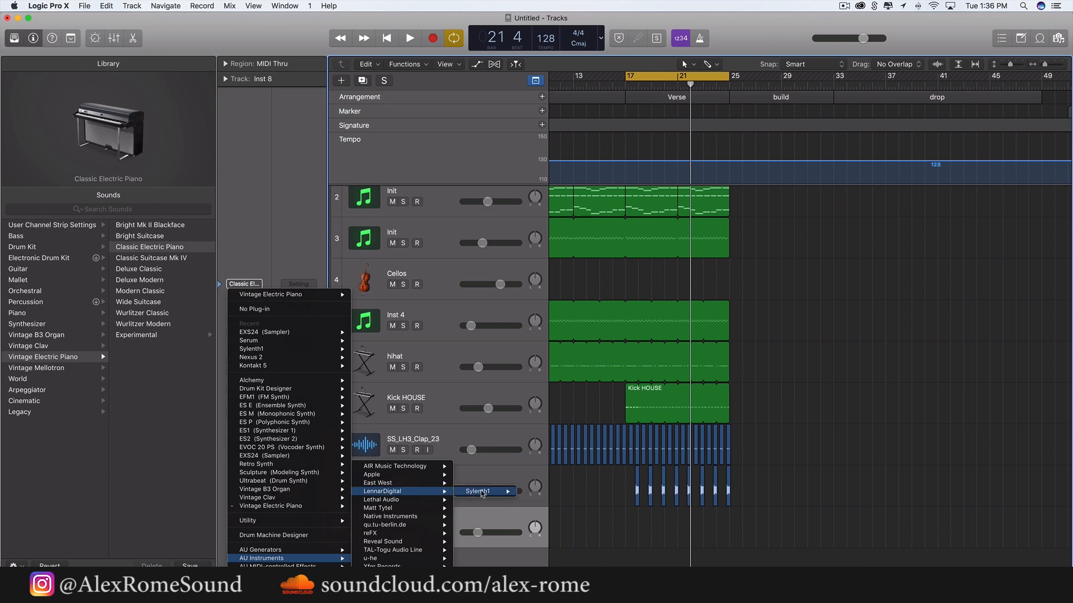
{"action": "left_click", "coordinate": [546, 492]}
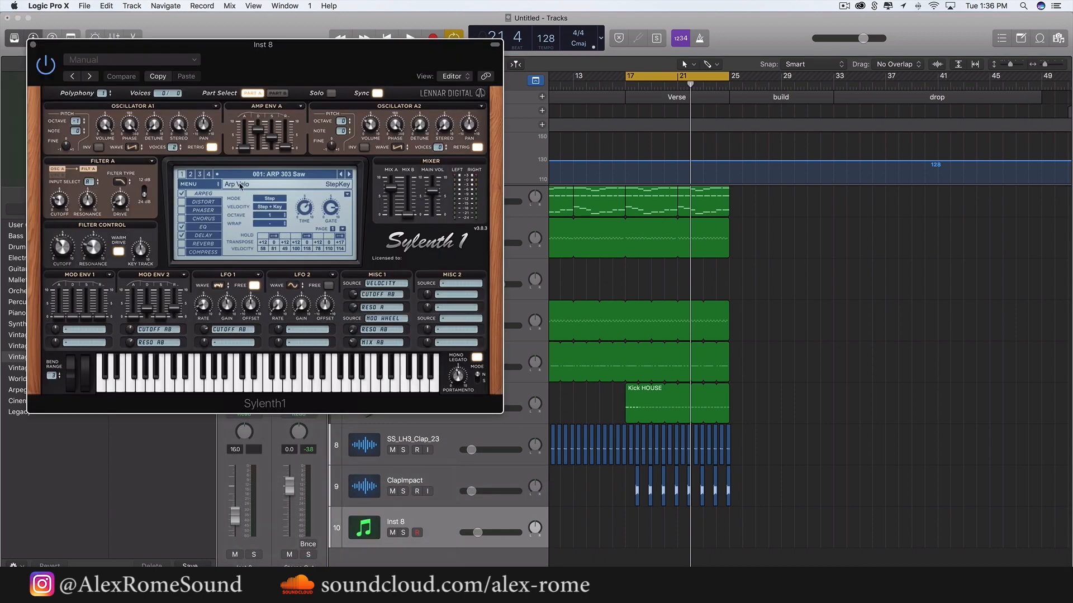
Insert a blank Init preset in Sylenth1 in place of the ARP 303 Saw sound
{"action": "left_click", "coordinate": [212, 185]}
{"action": "mouse_move", "coordinate": [230, 196]}
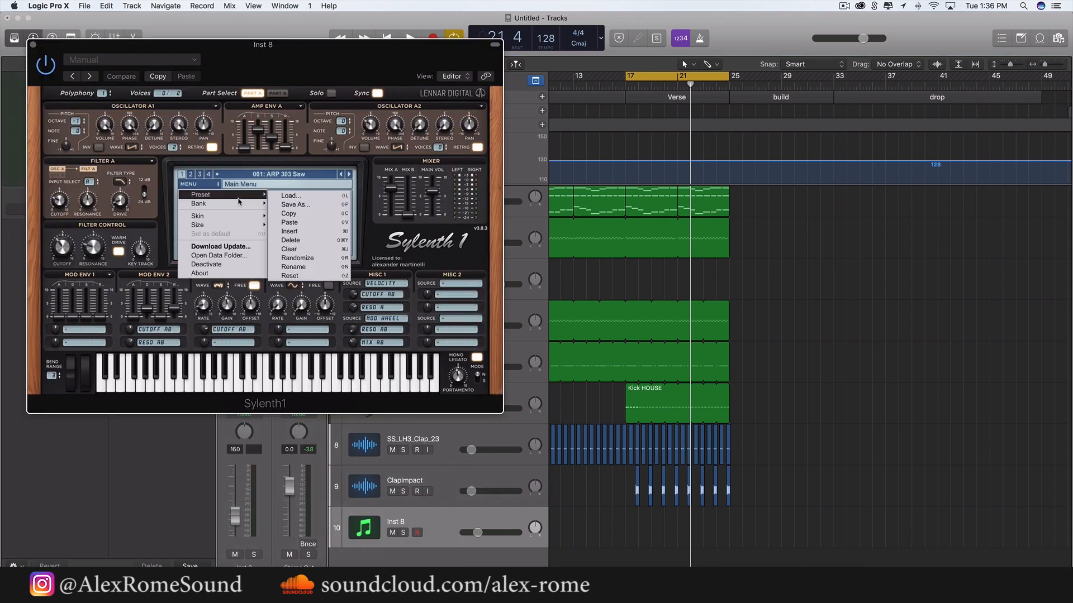
{"action": "left_click", "coordinate": [317, 232]}
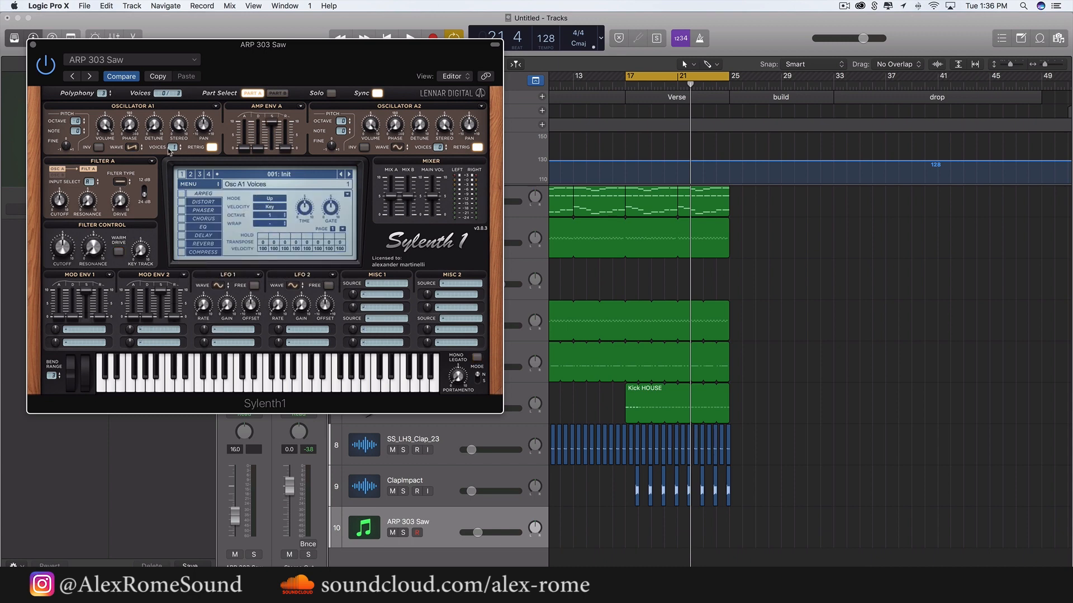
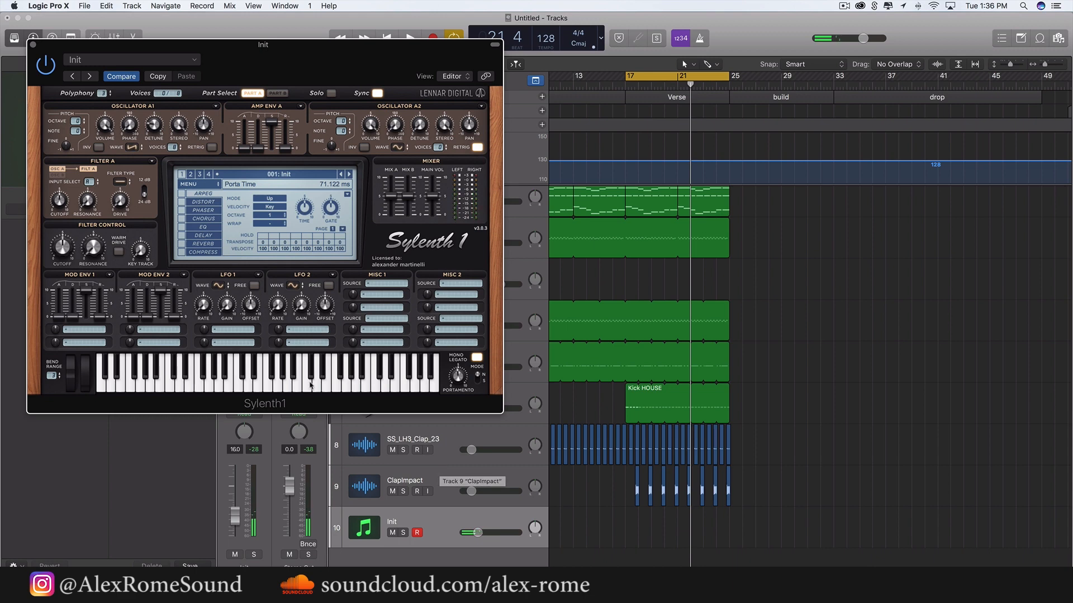
Set Sylenth1's Filter A to Lowpass, route Mod Env 1 to Cutoff A and close the plug-in window
{"action": "left_click", "coordinate": [120, 183]}
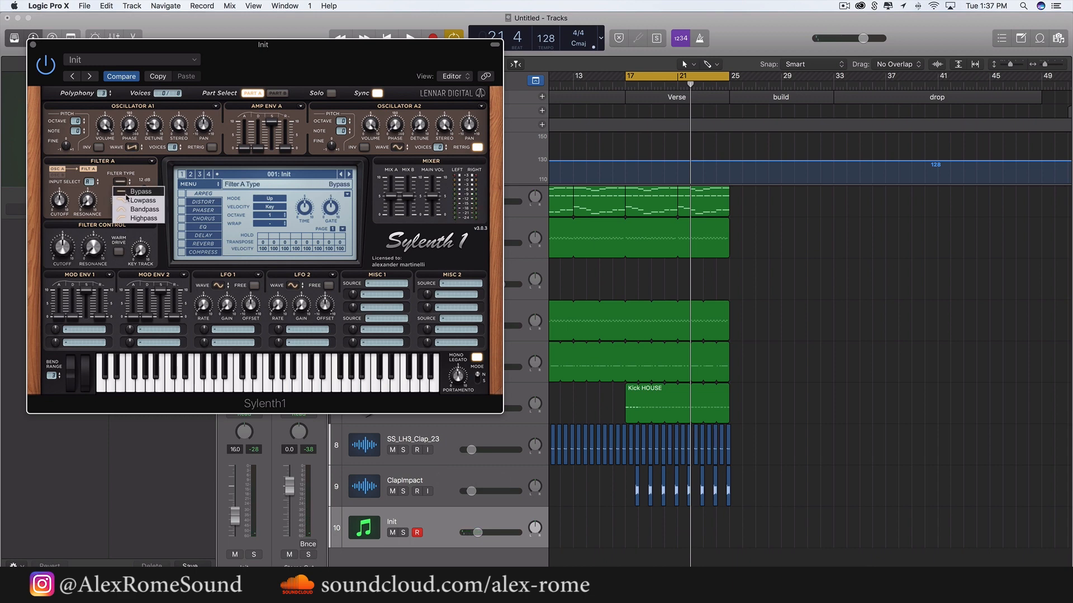
{"action": "left_click", "coordinate": [82, 333]}
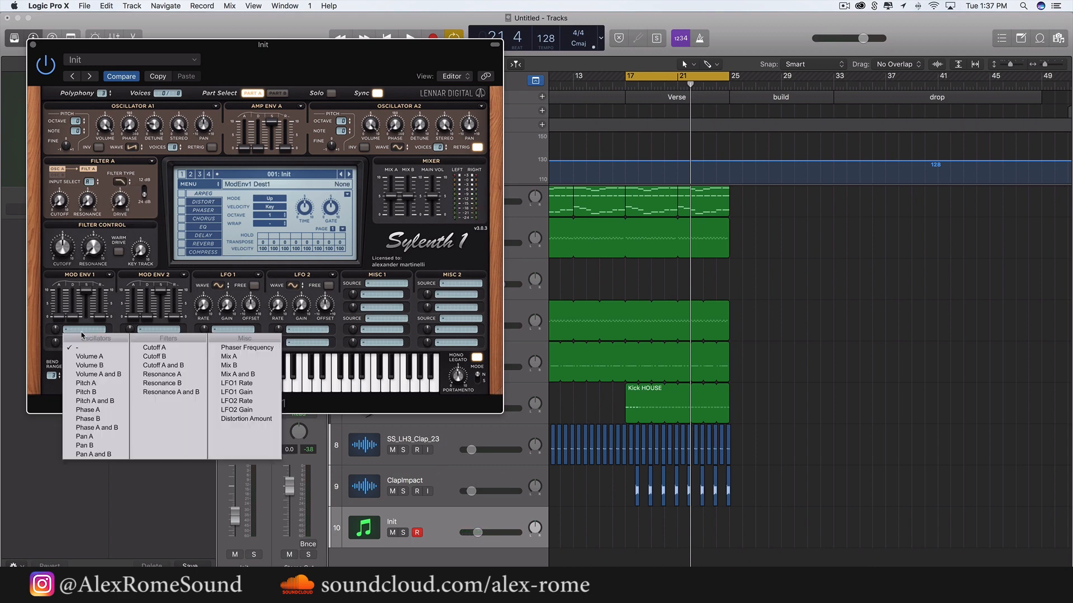
{"action": "left_click", "coordinate": [142, 348]}
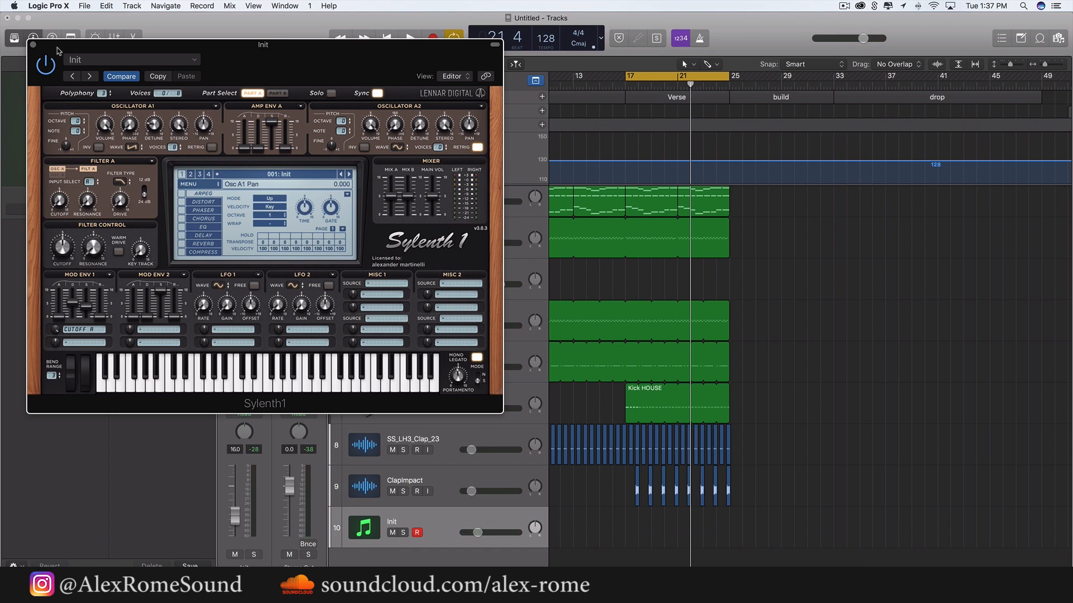
{"action": "left_click", "coordinate": [32, 44]}
Create an empty four-bar region on the Sylenth1 track, running from bar 17 to bar 21
{"action": "scroll", "coordinate": [697, 343], "scroll_direction": "up", "scroll_amount": 5}
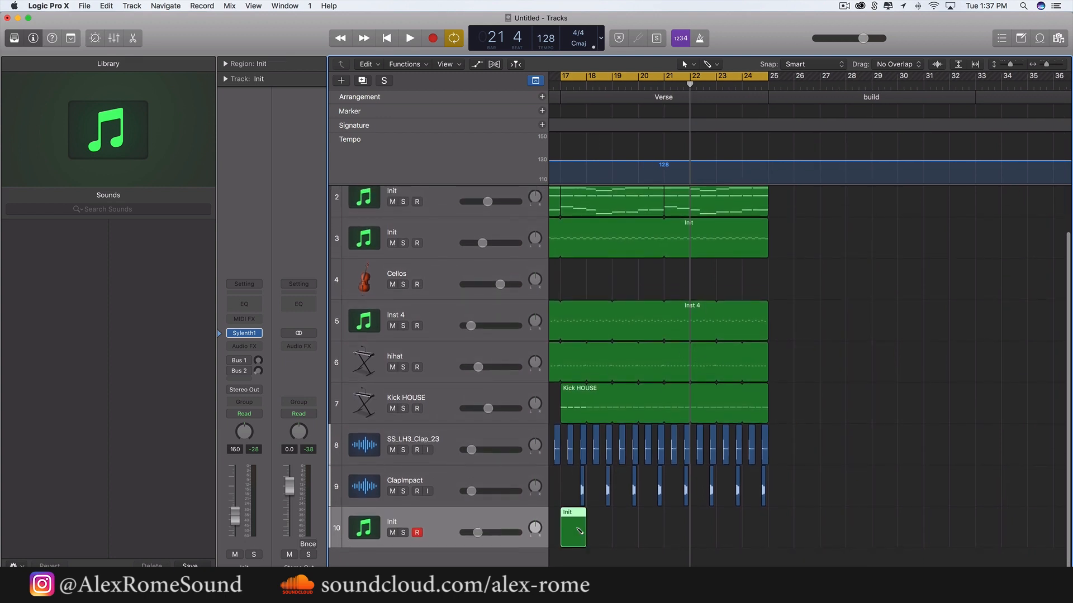
{"action": "left_click_drag", "start_coordinate": [583, 531], "coordinate": [664, 531]}
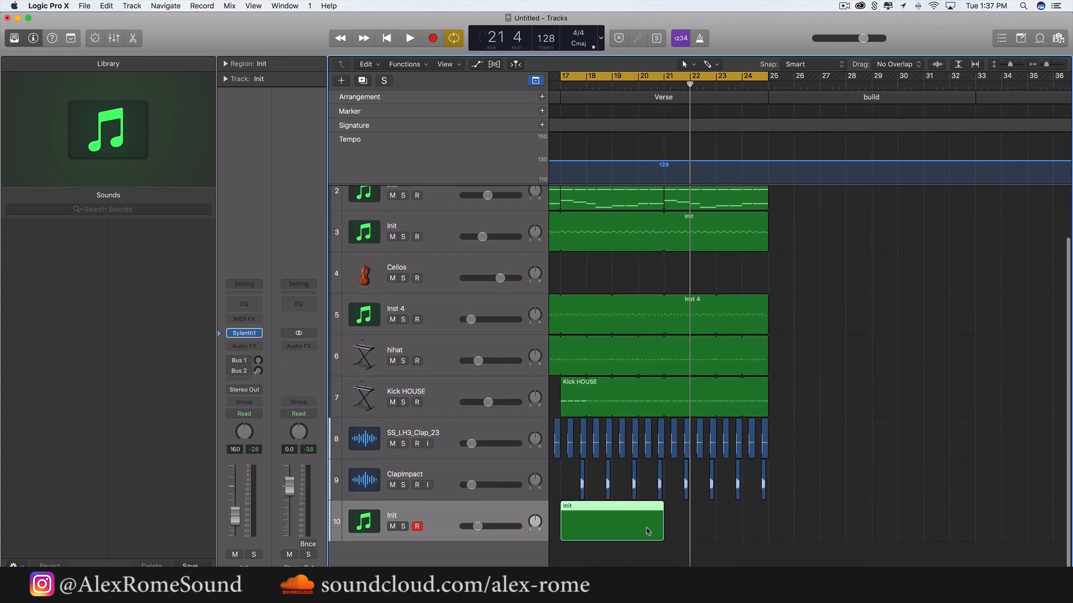
{"action": "left_click", "coordinate": [641, 447]}
{"action": "scroll", "coordinate": [642, 447], "scroll_direction": "up", "scroll_amount": 3}
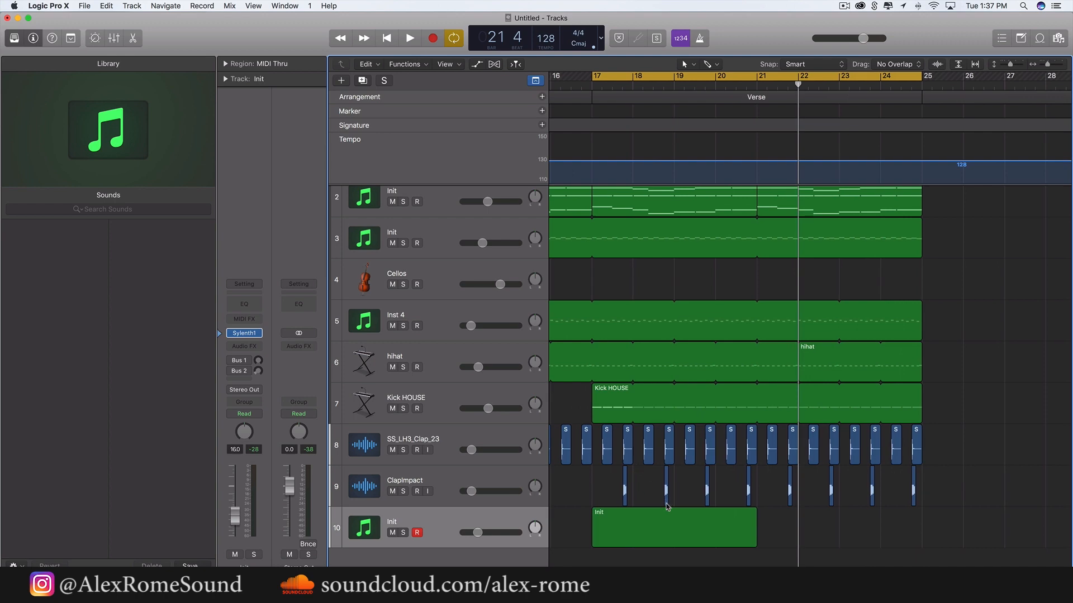
Open the Piano Roll for the new region, shrink the editor area and hide the global tracks
{"action": "key", "text": "space"}
{"action": "double_click", "coordinate": [662, 523]}
{"action": "key", "text": "space"}
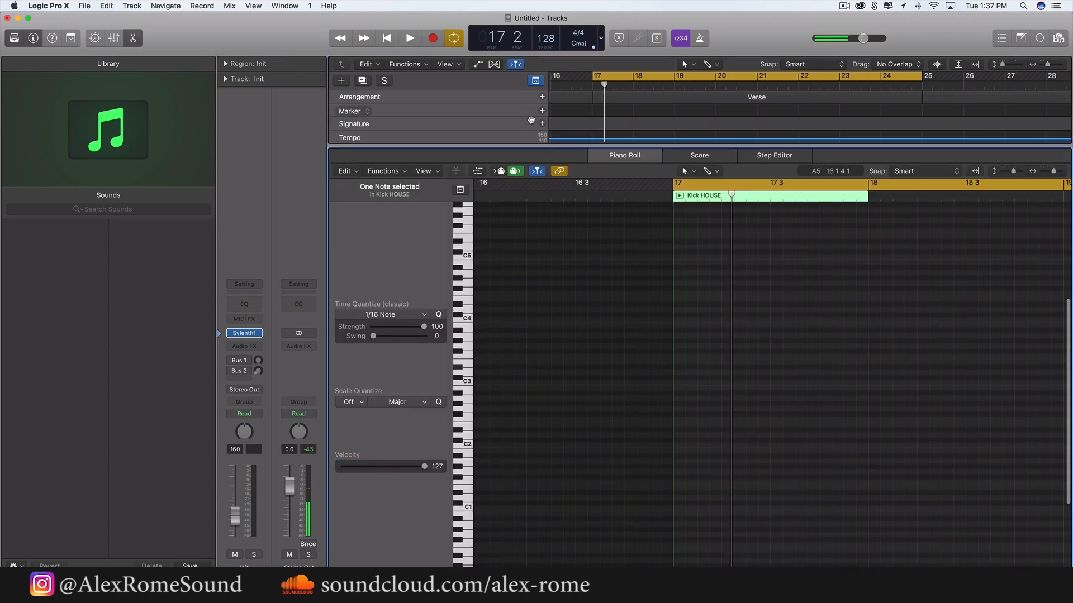
{"action": "left_click_drag", "start_coordinate": [530, 146], "coordinate": [528, 454]}
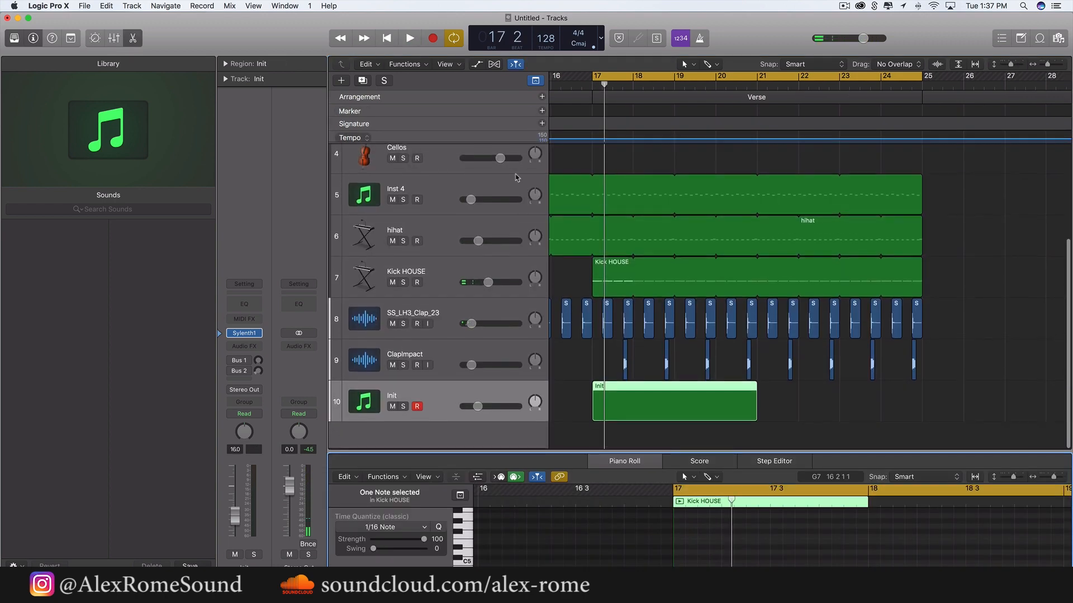
{"action": "left_click", "coordinate": [535, 81]}
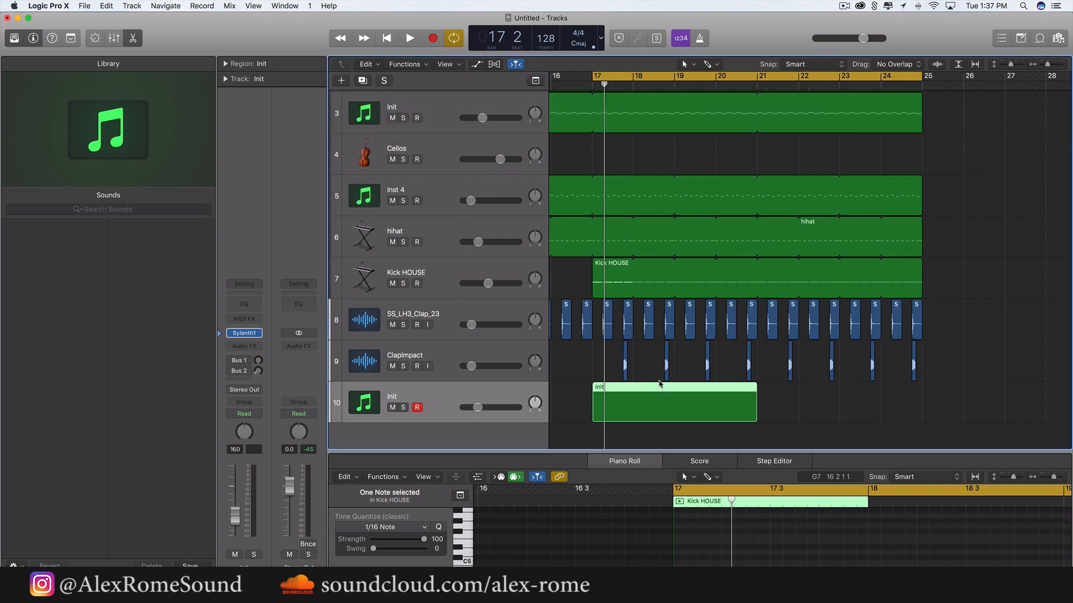
Raise the Sylenth1 track's volume to -4.5 dB during playback and enlarge the Piano Roll
{"action": "key", "text": "space"}
{"action": "left_click_drag", "start_coordinate": [477, 407], "coordinate": [492, 407]}
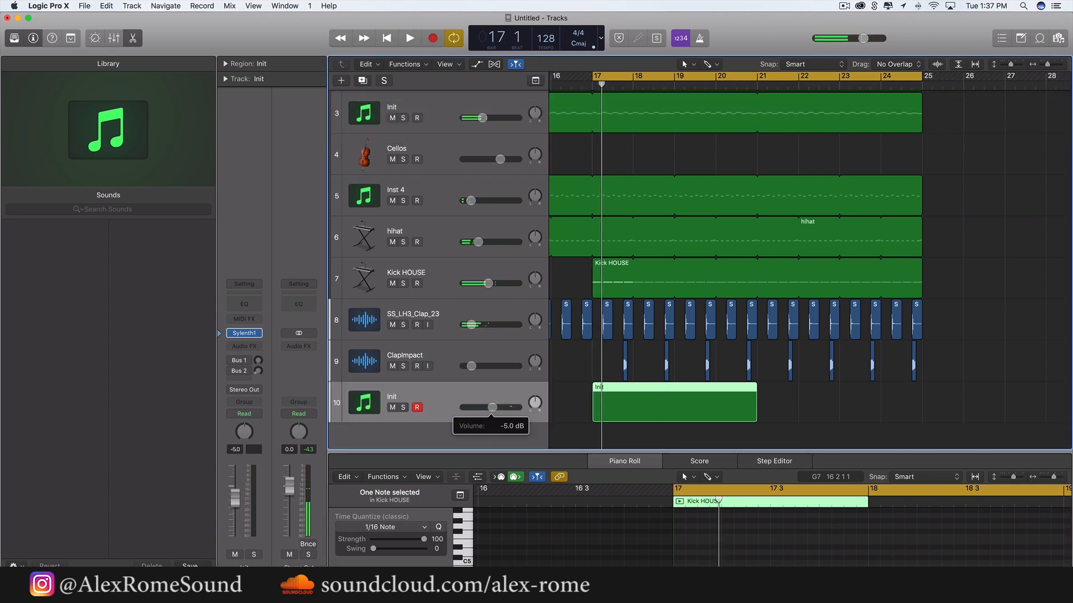
{"action": "left_click_drag", "start_coordinate": [666, 452], "coordinate": [666, 359]}
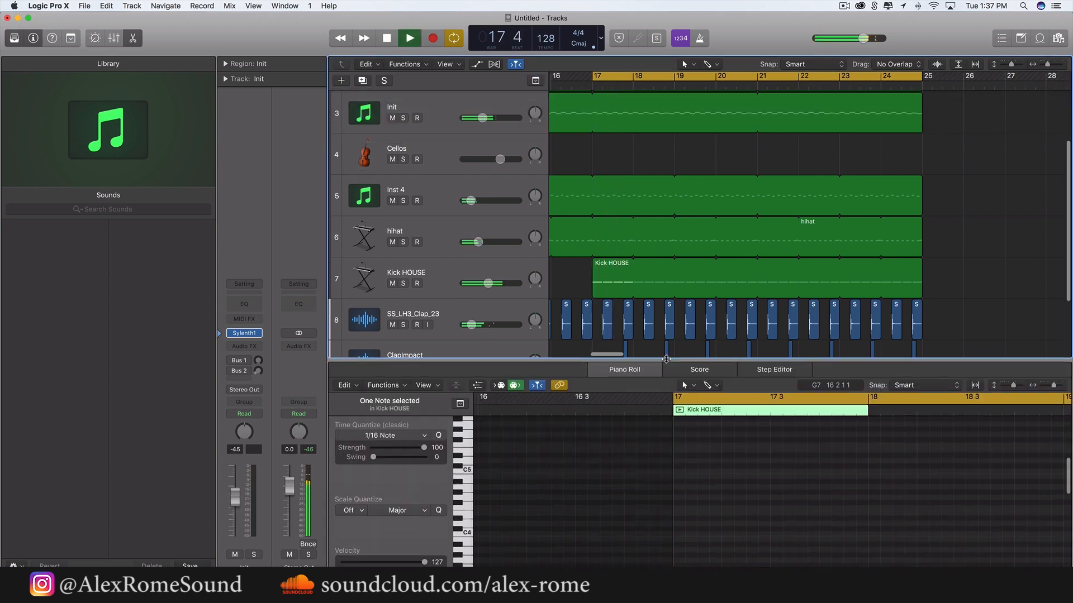
{"action": "scroll", "coordinate": [692, 268], "scroll_direction": "down", "scroll_amount": 3}
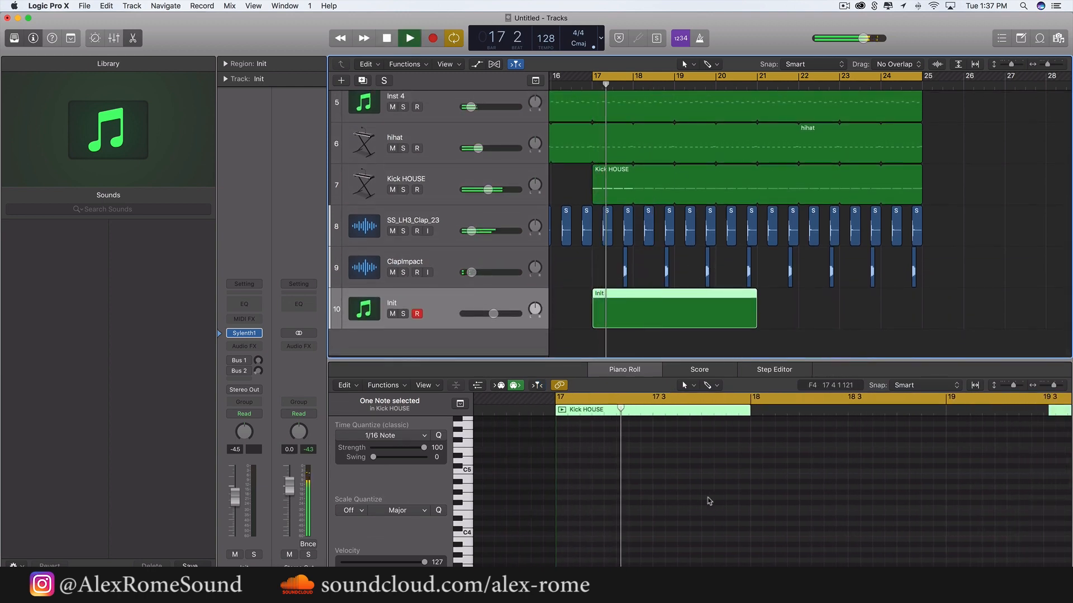
Draw quarter notes C4 on beat 1 and G3 on beat 2 of bar 17 in the new region, auditioning them with the mix
{"action": "key", "text": "space"}
{"action": "left_click", "coordinate": [576, 466], "text": "super"}
{"action": "left_click_drag", "start_coordinate": [579, 467], "coordinate": [567, 552]}
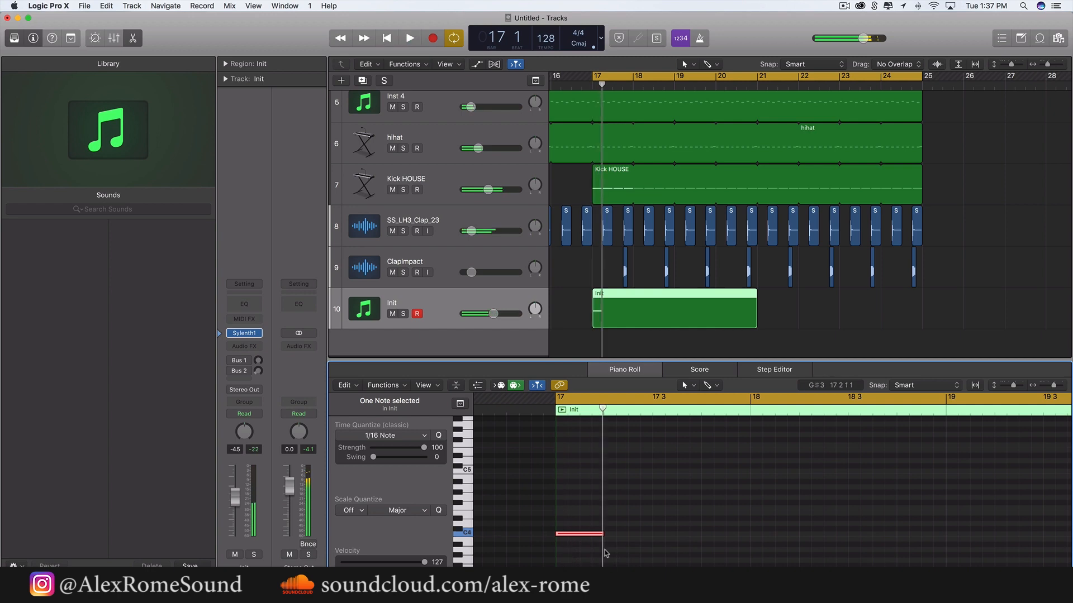
{"action": "scroll", "coordinate": [606, 553], "scroll_direction": "down", "scroll_amount": 3}
{"action": "left_click_drag", "start_coordinate": [618, 512], "coordinate": [617, 507]}
{"action": "key", "text": "space"}
{"action": "left_click", "coordinate": [646, 506]}
{"action": "key", "text": "space"}
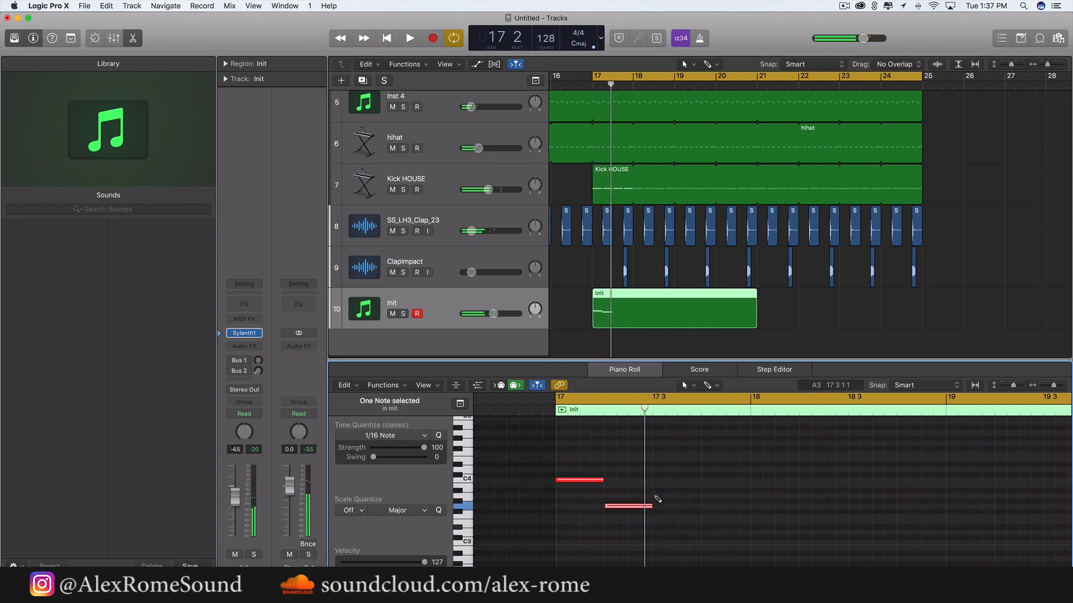
Add quarter notes B3 and C4 on beats 3 and 4 of bar 17 and A3 at the start of bar 18, auditioning the line
{"action": "left_click", "coordinate": [658, 492]}
{"action": "left_click_drag", "start_coordinate": [668, 492], "coordinate": [668, 487]}
{"action": "key", "text": "space"}
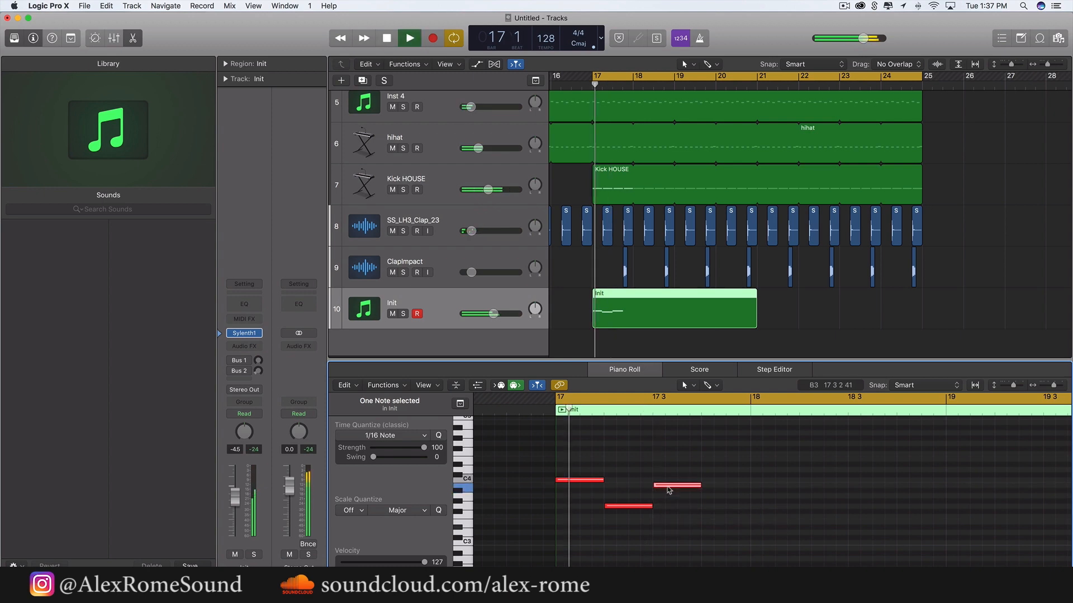
{"action": "key", "text": "space"}
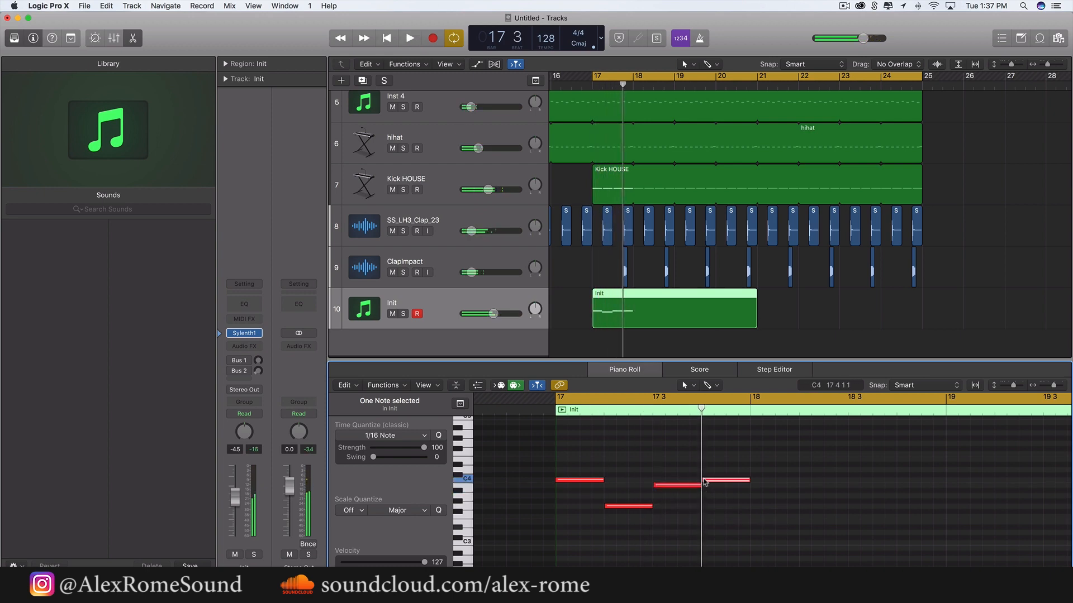
{"action": "key", "text": "space"}
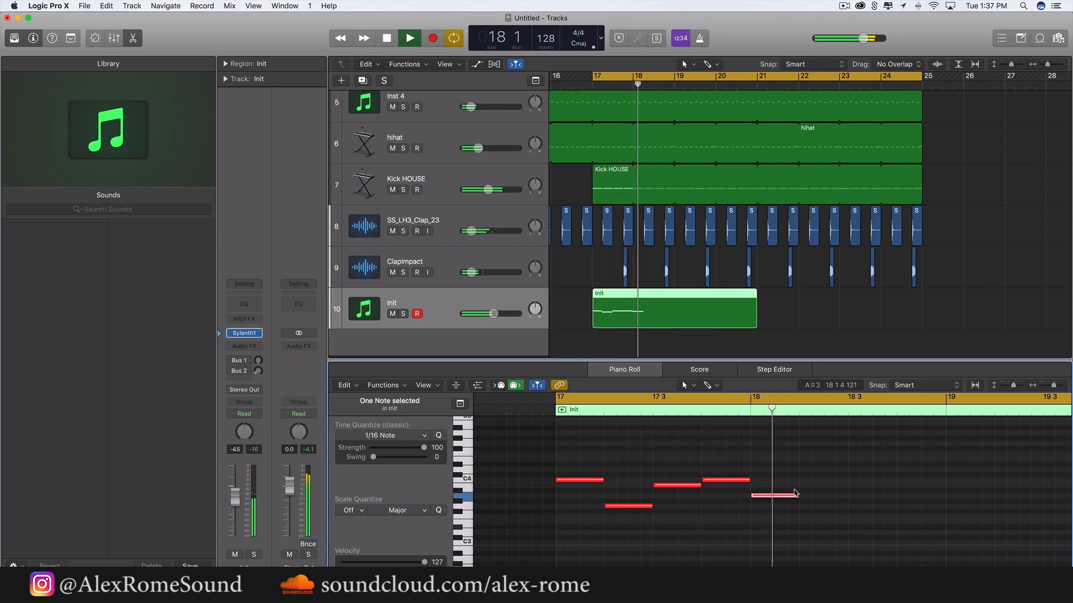
Set the A3 note on bar 18 to three sixteenths long and place a short C4 right after it, auditioning the line
{"action": "key", "text": "space"}
{"action": "left_click_drag", "start_coordinate": [797, 496], "coordinate": [774, 496]}
{"action": "key", "text": "space"}
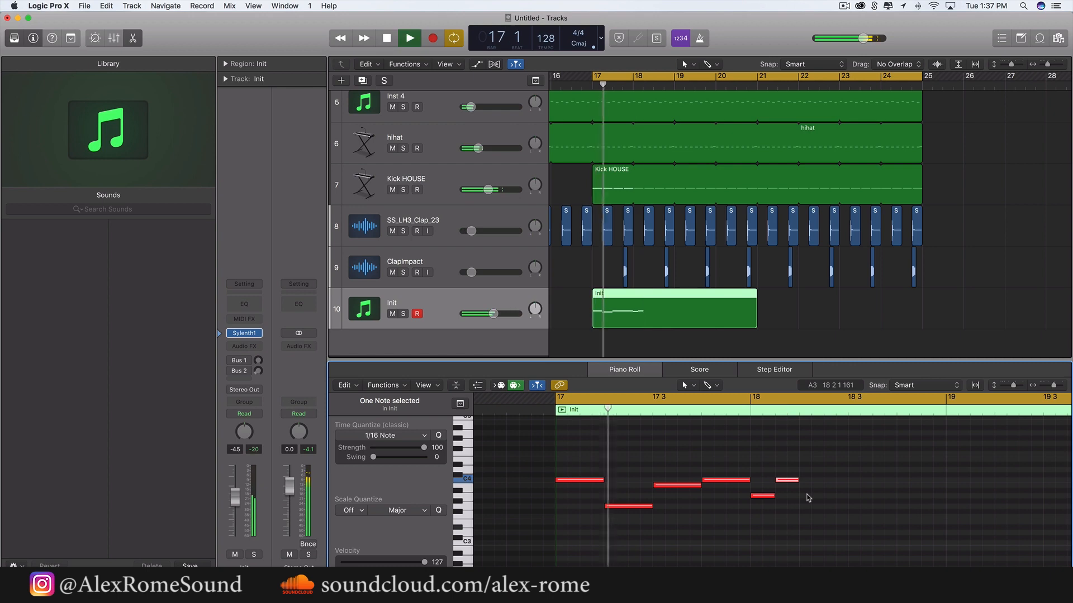
{"action": "key", "text": "space"}
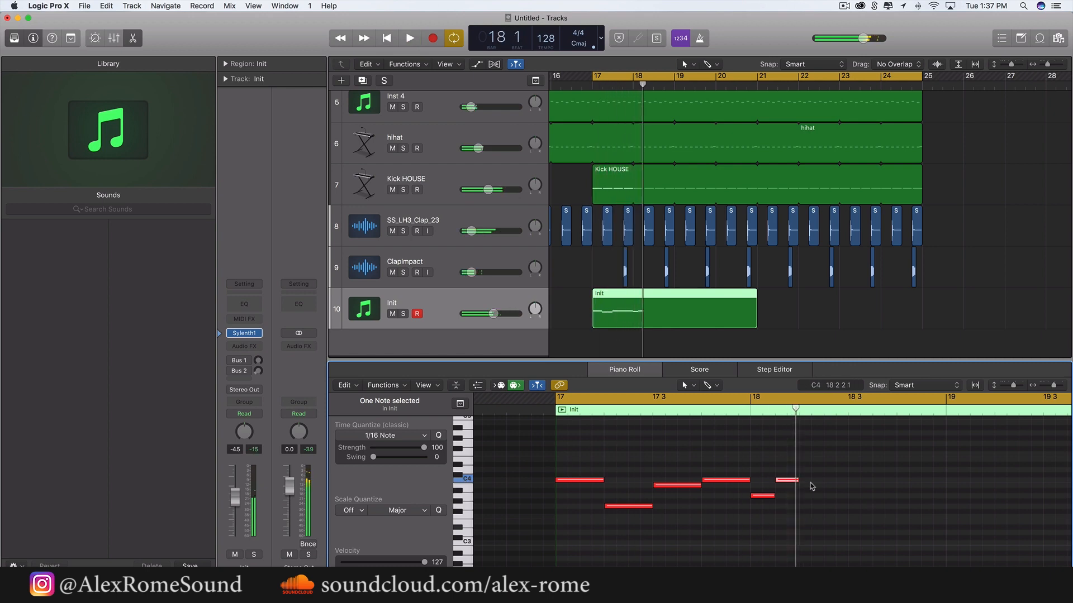
{"action": "mouse_move", "coordinate": [787, 480]}
{"action": "left_mouse_down"}
{"action": "mouse_move", "coordinate": [799, 480]}
{"action": "mouse_move", "coordinate": [786, 495]}
{"action": "left_mouse_up"}
{"action": "left_click", "coordinate": [810, 482]}
{"action": "key", "text": "space"}
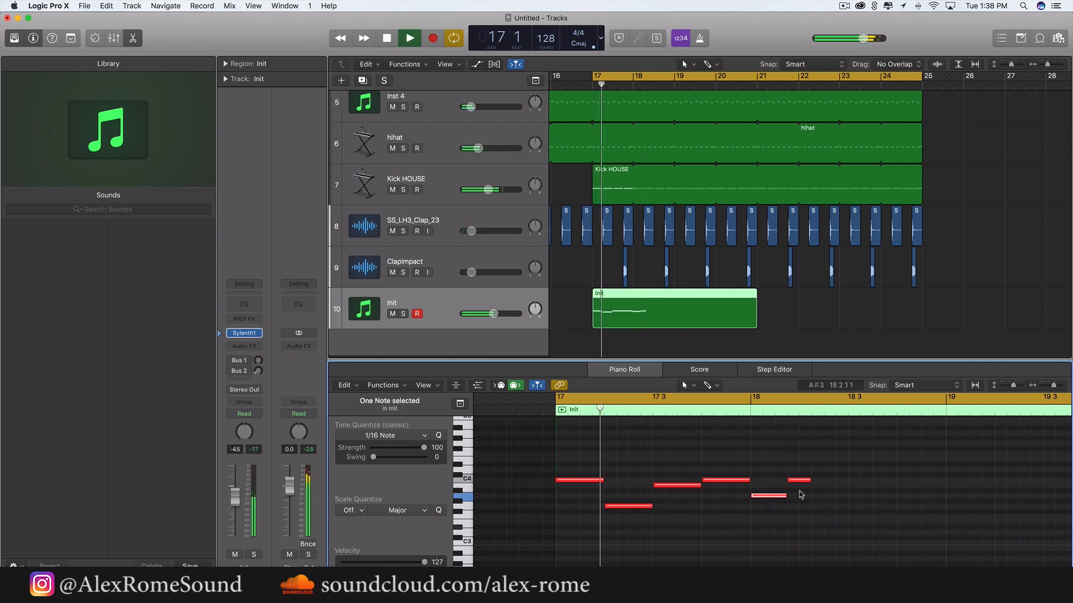
Audition the line and add a three-sixteenth E4 note at 18 2 3
{"action": "scroll", "coordinate": [811, 485], "scroll_direction": "right", "scroll_amount": 2}
{"action": "scroll", "coordinate": [811, 485], "scroll_direction": "up", "scroll_amount": 3}
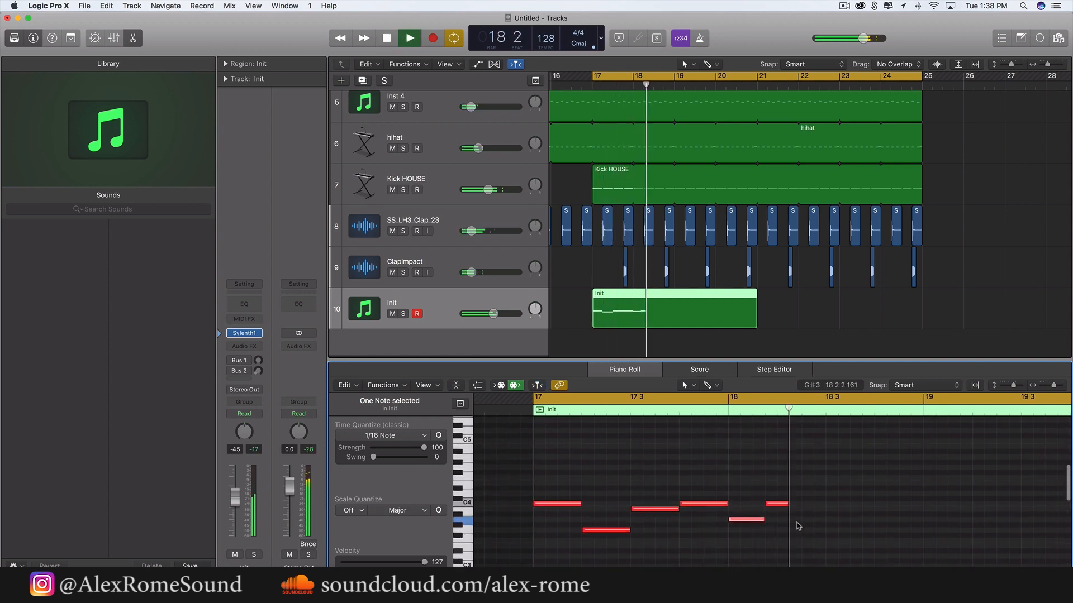
{"action": "key", "text": "space"}
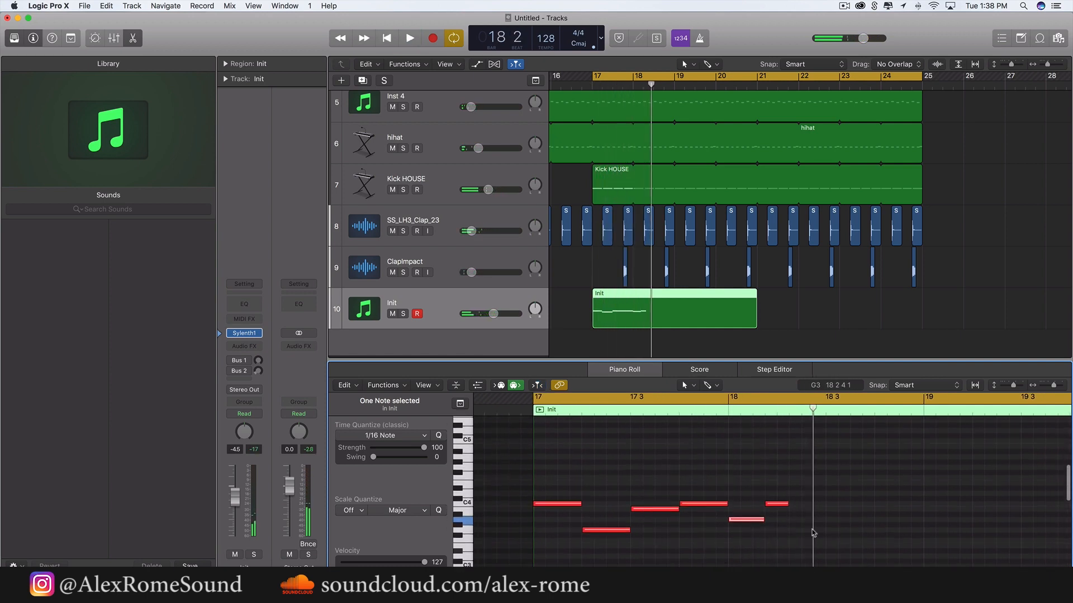
{"action": "key", "text": "space"}
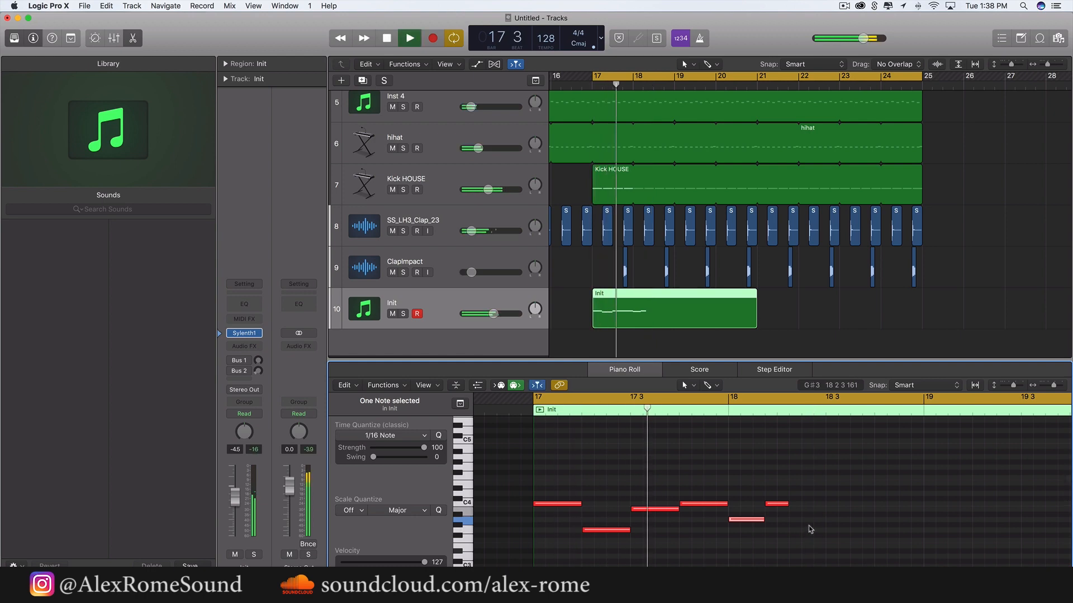
{"action": "key", "text": "space"}
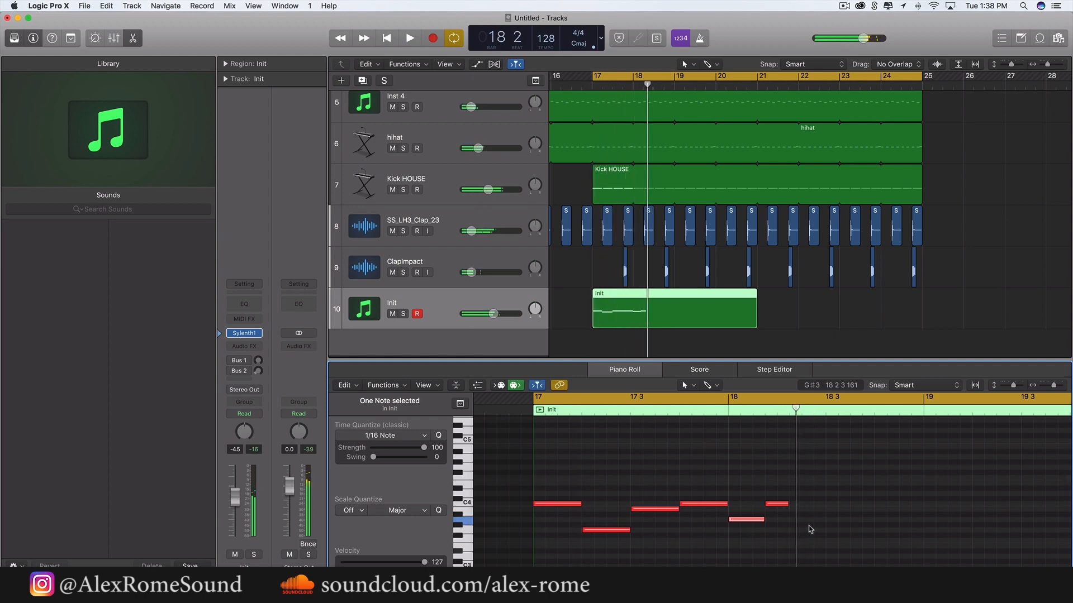
{"action": "left_click", "coordinate": [810, 490]}
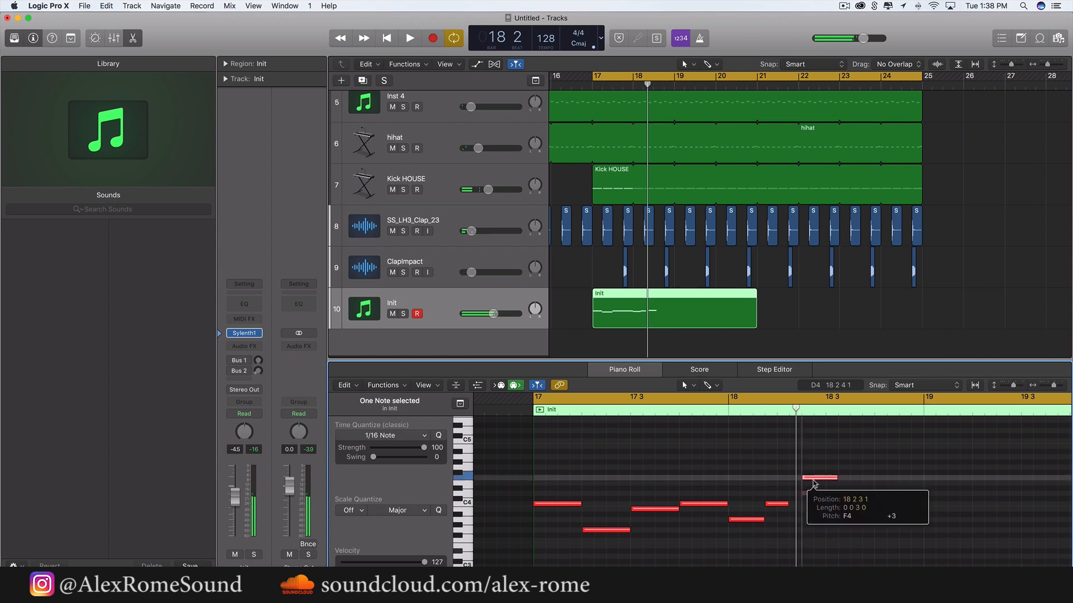
{"action": "key", "text": "space"}
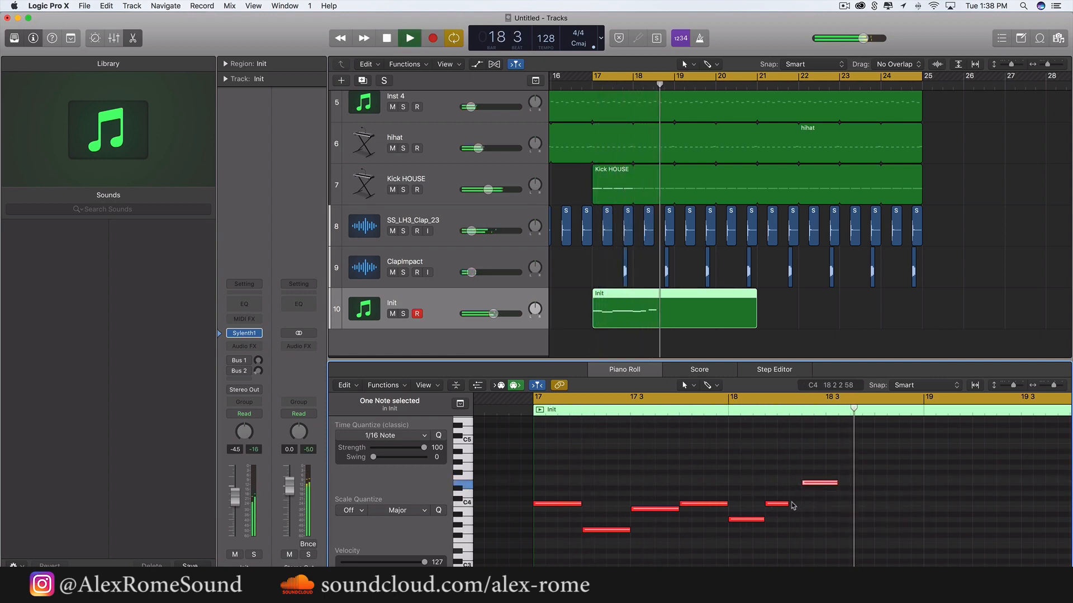
Lengthen bar 18's C4 to three sixteenths and extend the E4 to about the end of the bar, auditioning the line
{"action": "key", "text": "space"}
{"action": "left_click_drag", "start_coordinate": [788, 504], "coordinate": [800, 505]}
{"action": "key", "text": "space"}
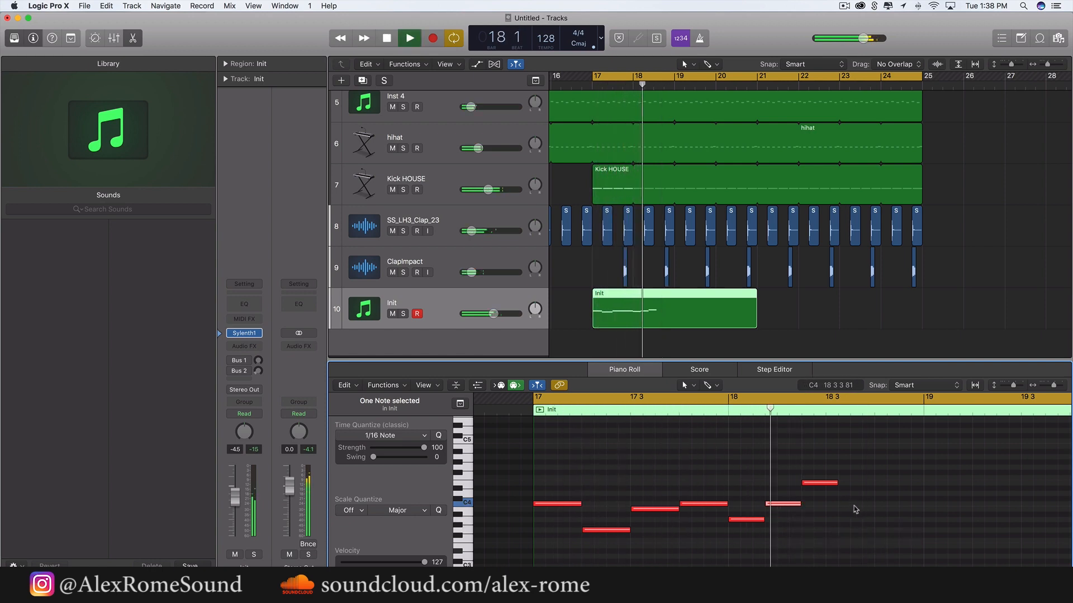
{"action": "key", "text": "space"}
{"action": "left_click_drag", "start_coordinate": [836, 483], "coordinate": [922, 496]}
{"action": "key", "text": "space"}
{"action": "left_click", "coordinate": [911, 505]}
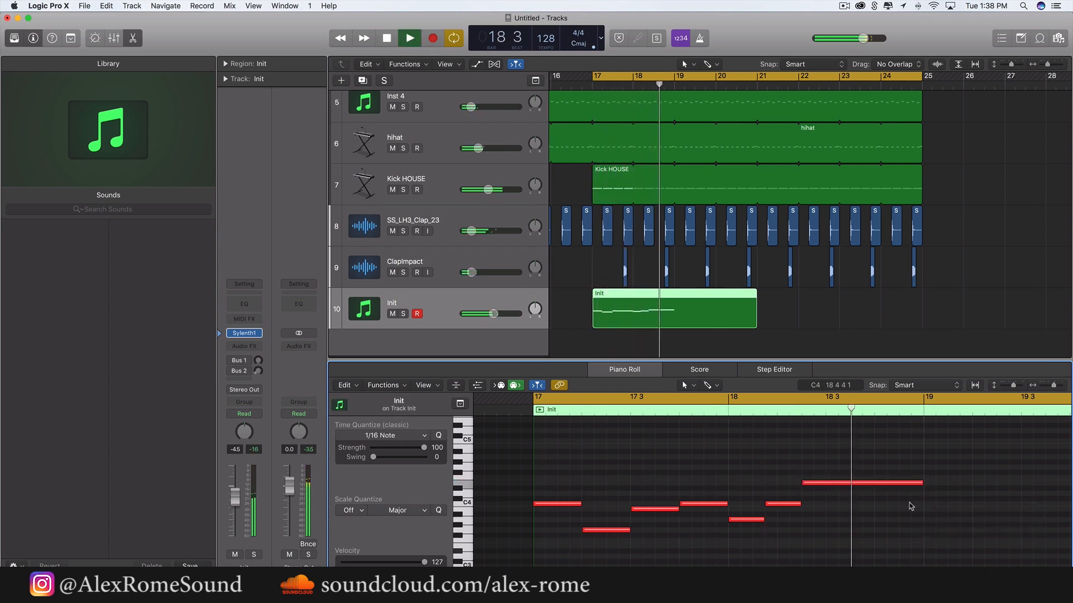
{"action": "key", "text": "space"}
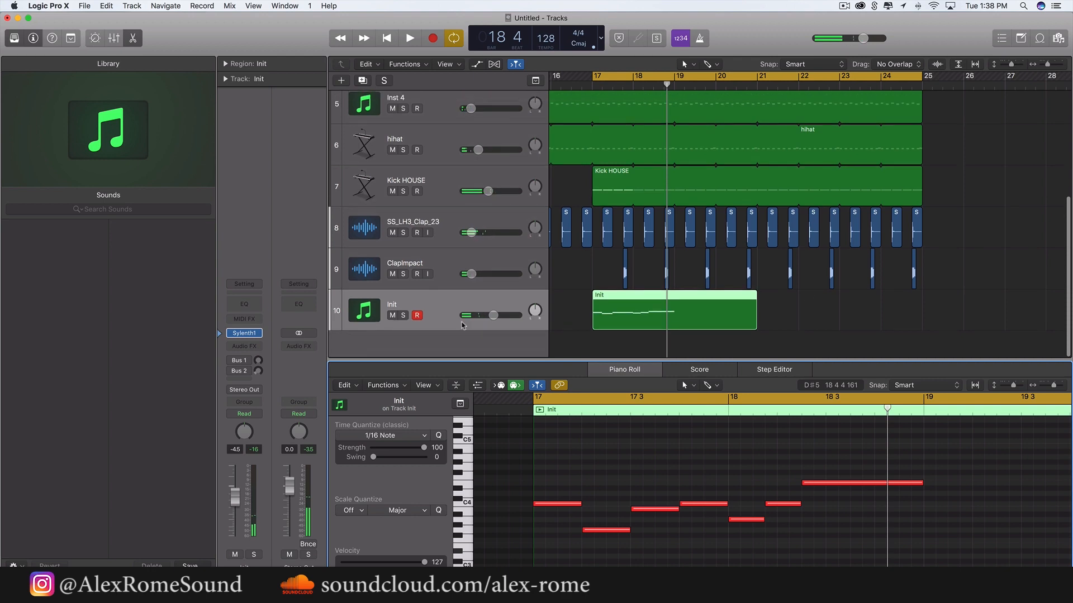
Add a new audio track and a new software instrument track below the Sylenth1 track
{"action": "left_click", "coordinate": [443, 273]}
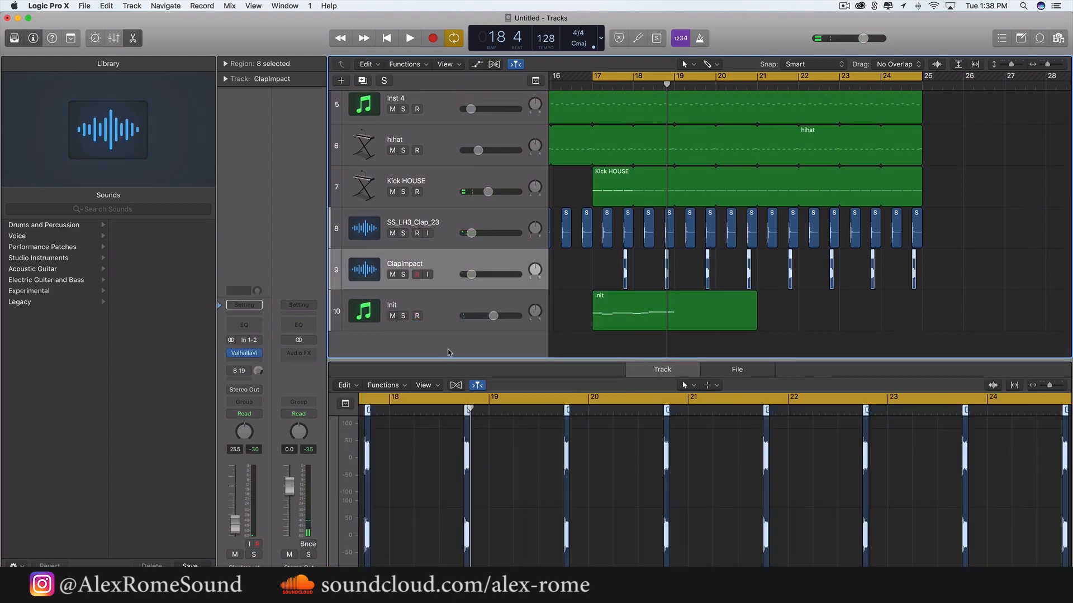
{"action": "key", "text": "alt+super+a"}
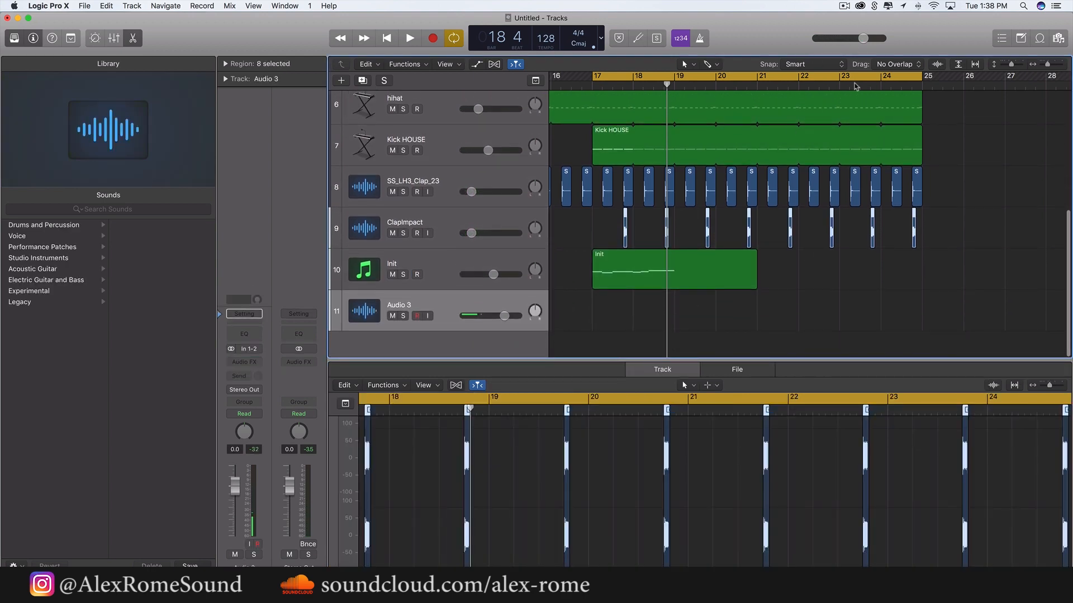
{"action": "left_click", "coordinate": [873, 6]}
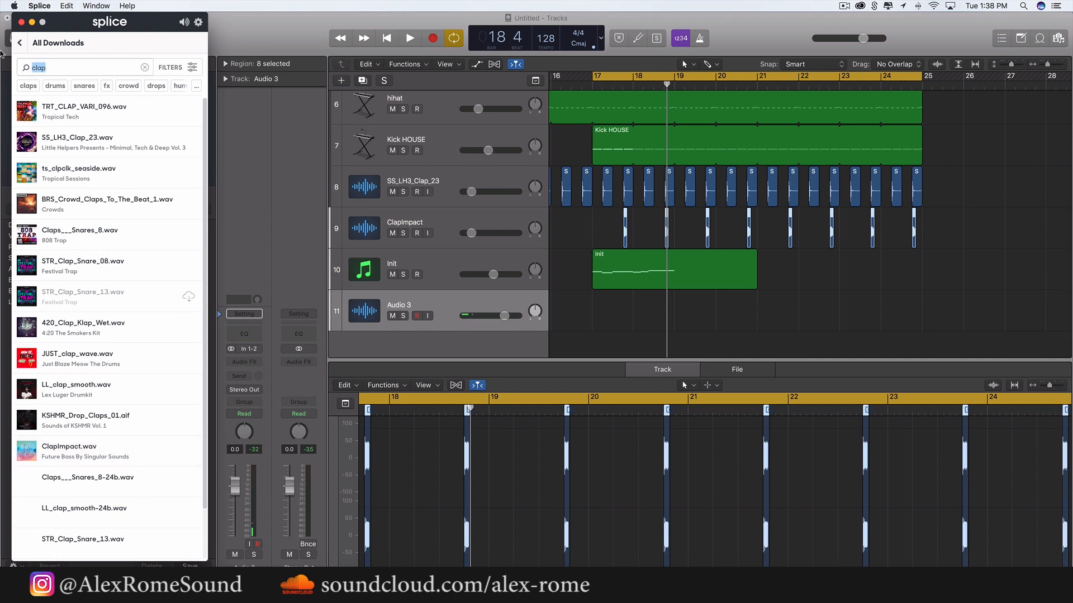
{"action": "left_click", "coordinate": [20, 22]}
{"action": "left_click", "coordinate": [455, 278]}
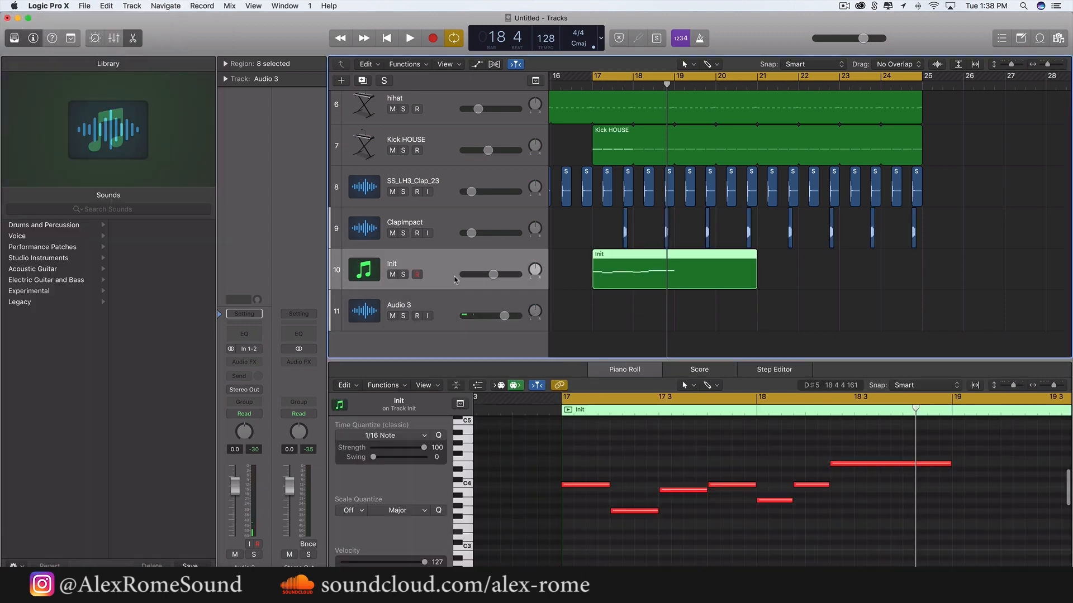
{"action": "double_click", "coordinate": [445, 345]}
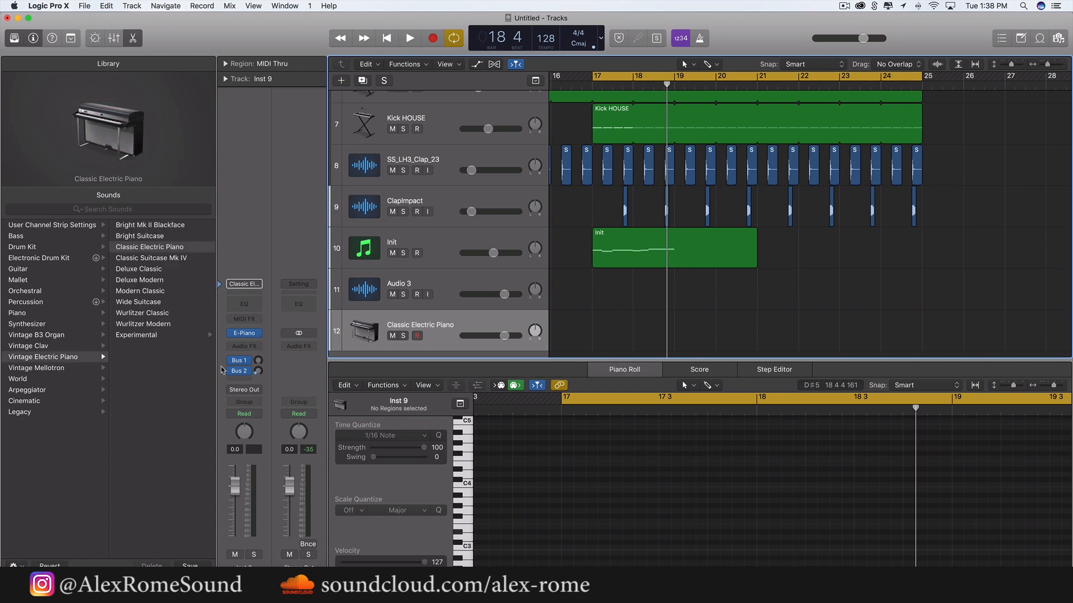
Search the Splice downloads for "snare", try KSHMR_Big_Snares_08.aif on the new audio track and delete its region
{"action": "left_click", "coordinate": [428, 293]}
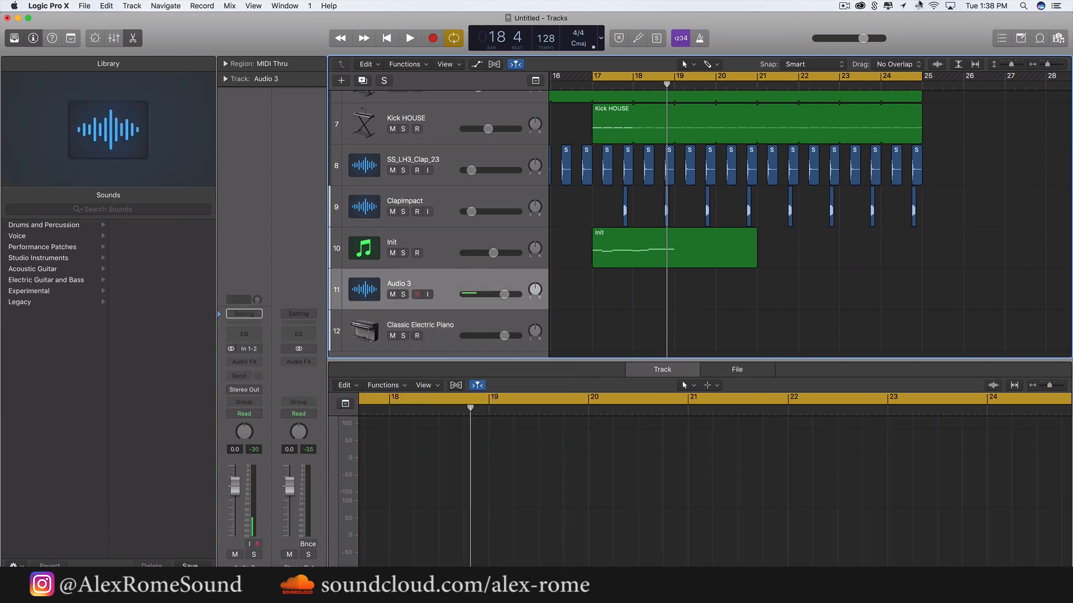
{"action": "left_click", "coordinate": [919, 6]}
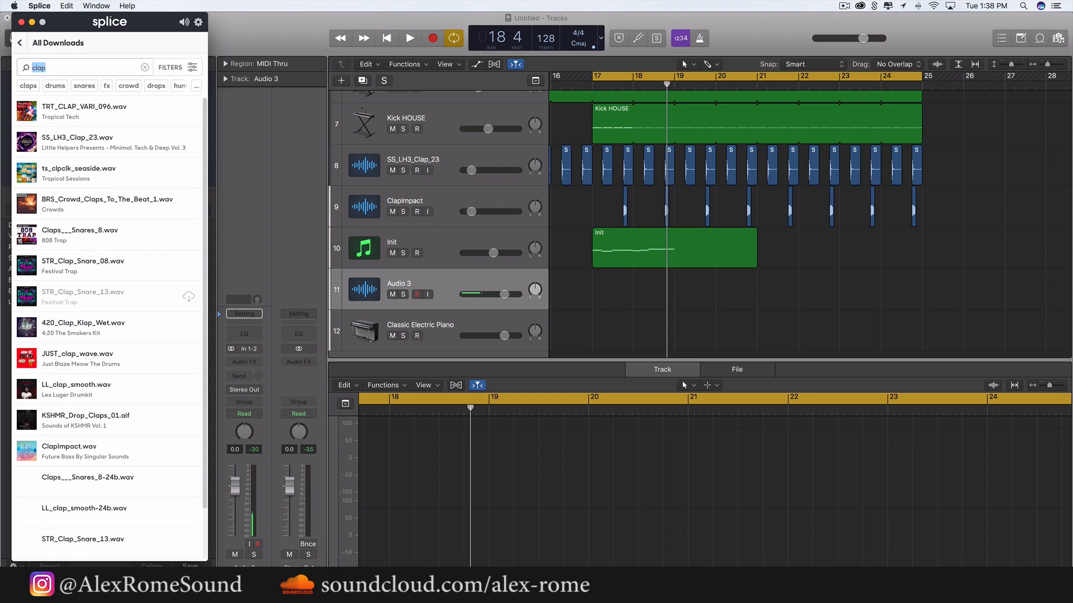
{"action": "type", "text": "snare"}
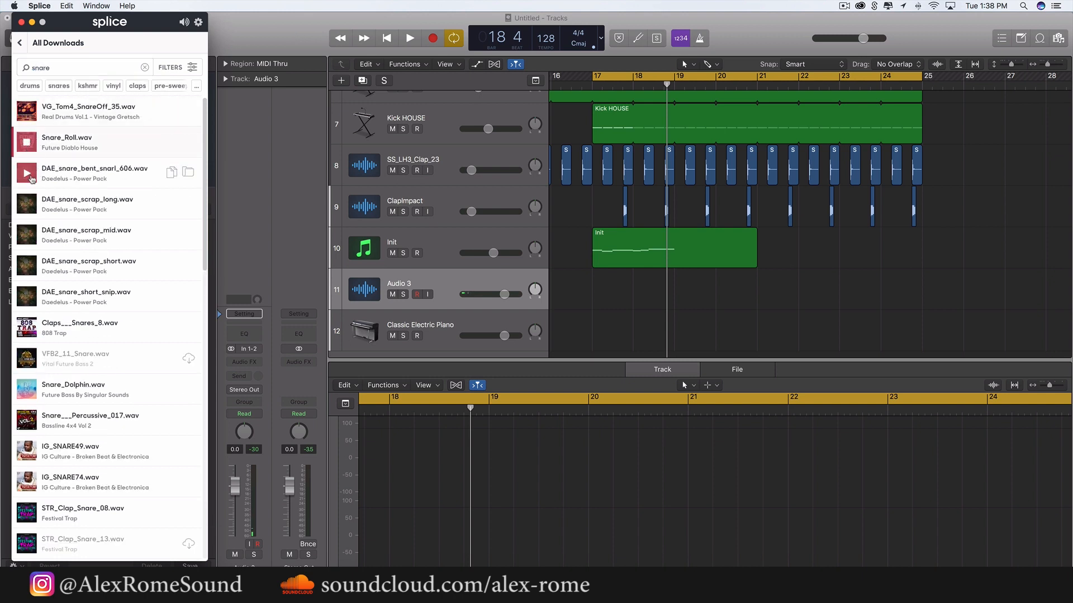
{"action": "scroll", "coordinate": [47, 198], "scroll_direction": "down", "scroll_amount": 15}
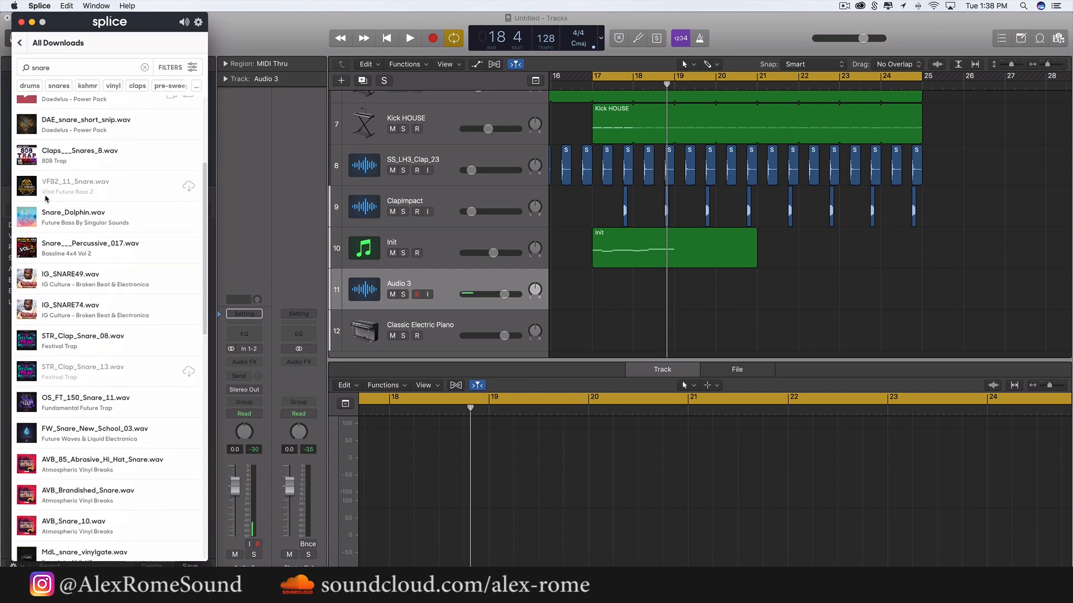
{"action": "scroll", "coordinate": [46, 199], "scroll_direction": "down", "scroll_amount": 4}
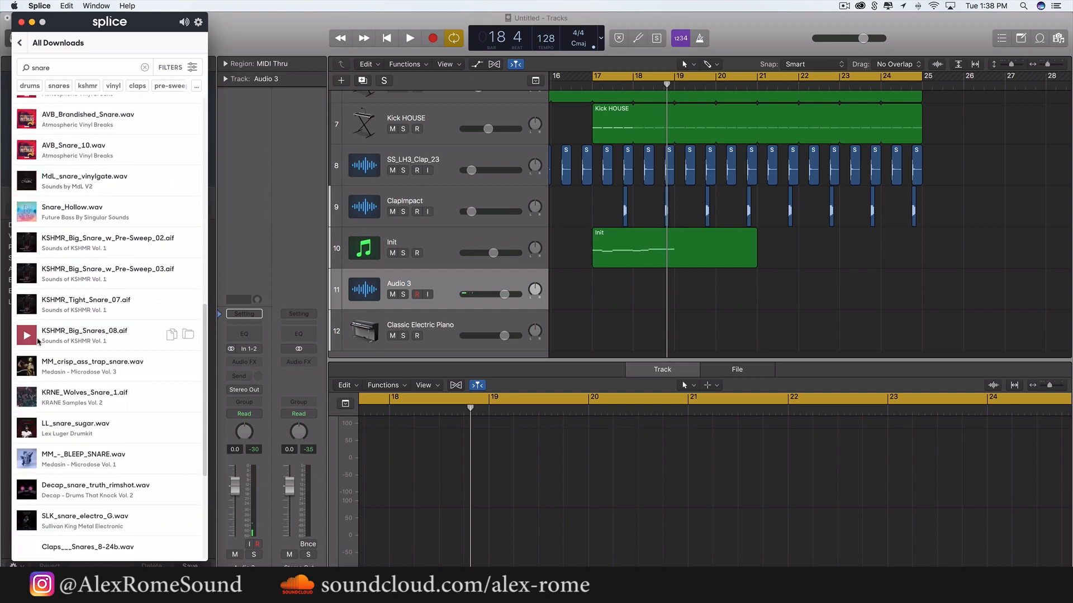
{"action": "left_click_drag", "start_coordinate": [63, 334], "coordinate": [880, 272]}
{"action": "key", "text": "Delete"}
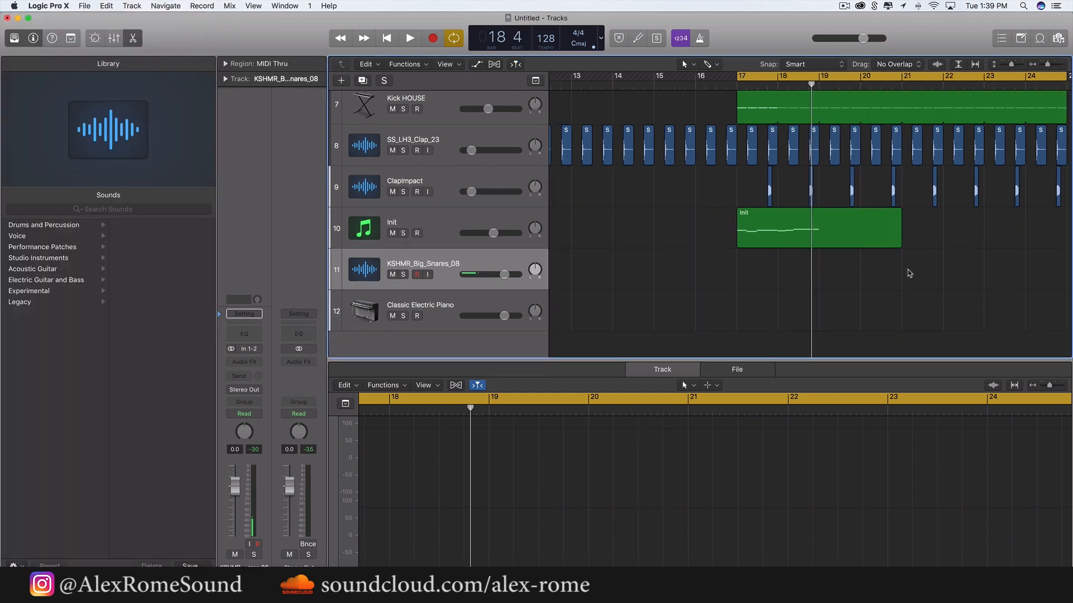
Replace the electric piano on the new instrument track with a stereo EXS24 sampler and load its "snare" instrument
{"action": "scroll", "coordinate": [722, 245], "scroll_direction": "right", "scroll_amount": 5}
{"action": "left_click", "coordinate": [435, 309]}
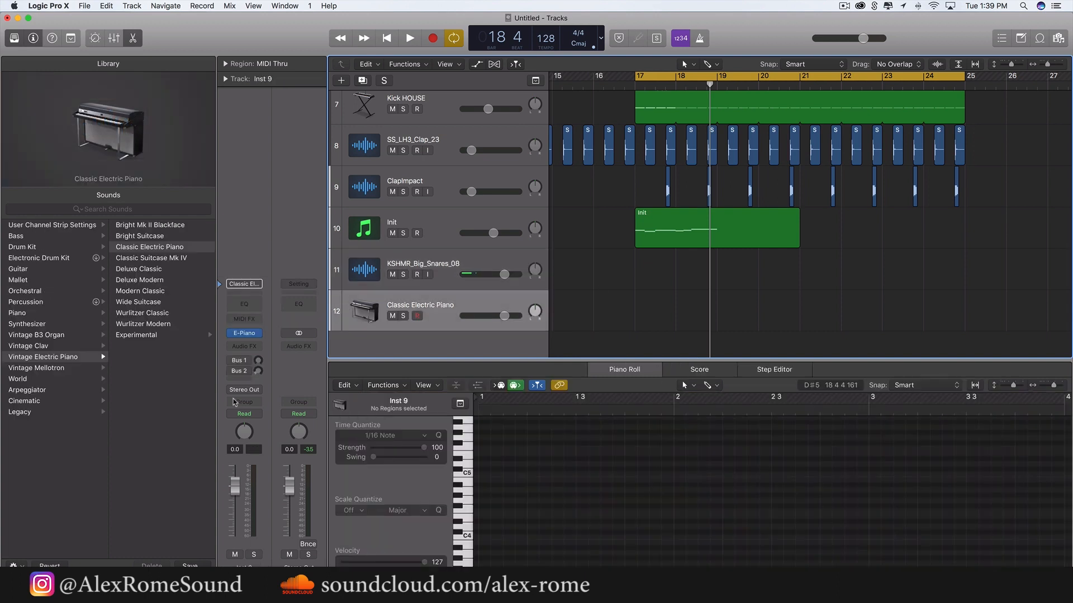
{"action": "left_click", "coordinate": [261, 334]}
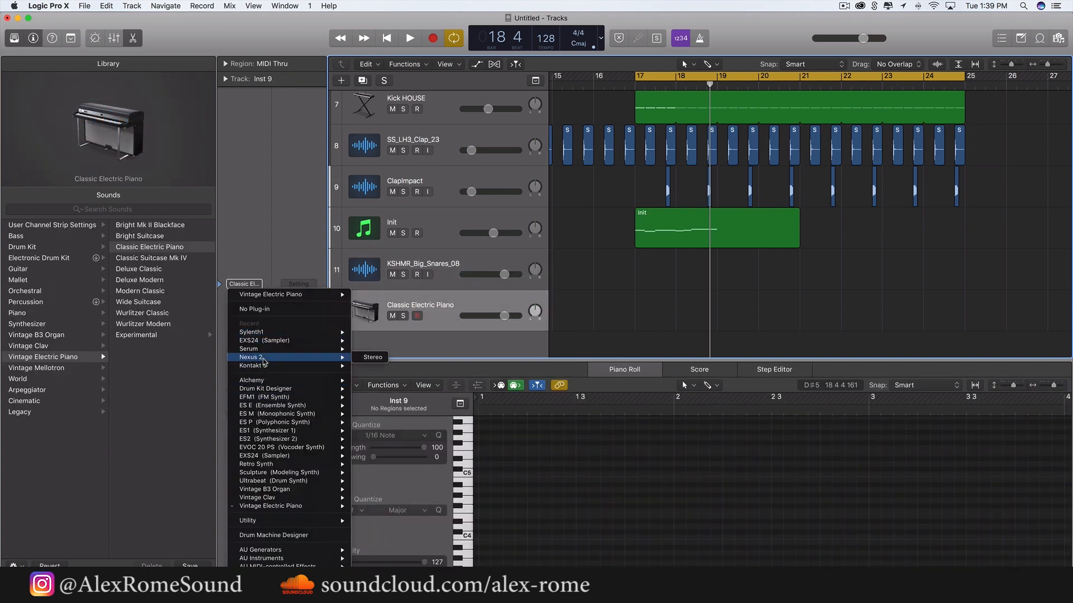
{"action": "mouse_move", "coordinate": [264, 367]}
{"action": "mouse_move", "coordinate": [279, 342]}
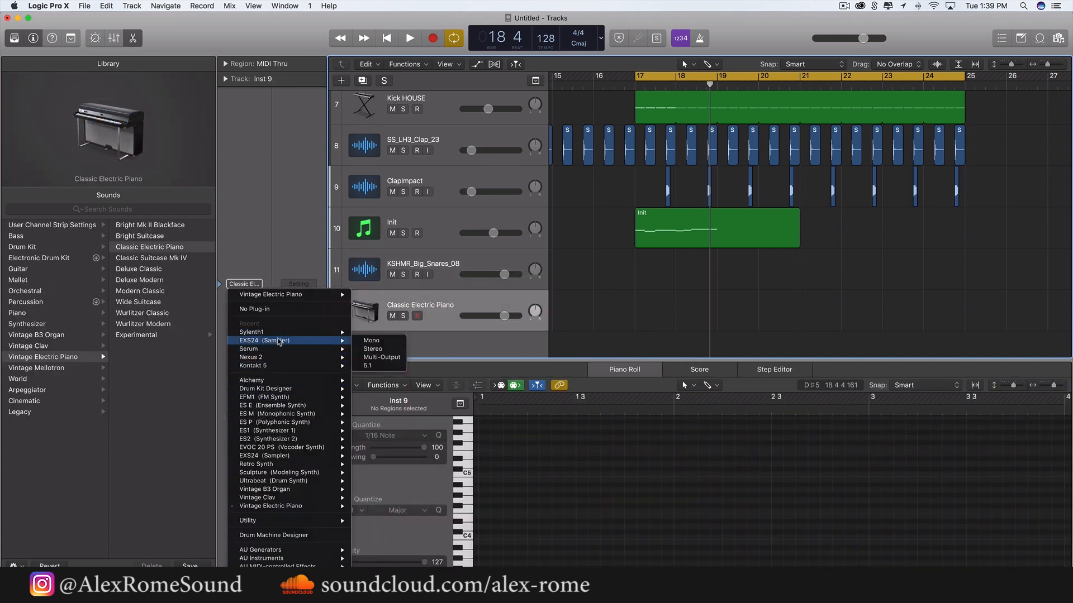
{"action": "left_click", "coordinate": [373, 349]}
{"action": "left_click", "coordinate": [280, 104]}
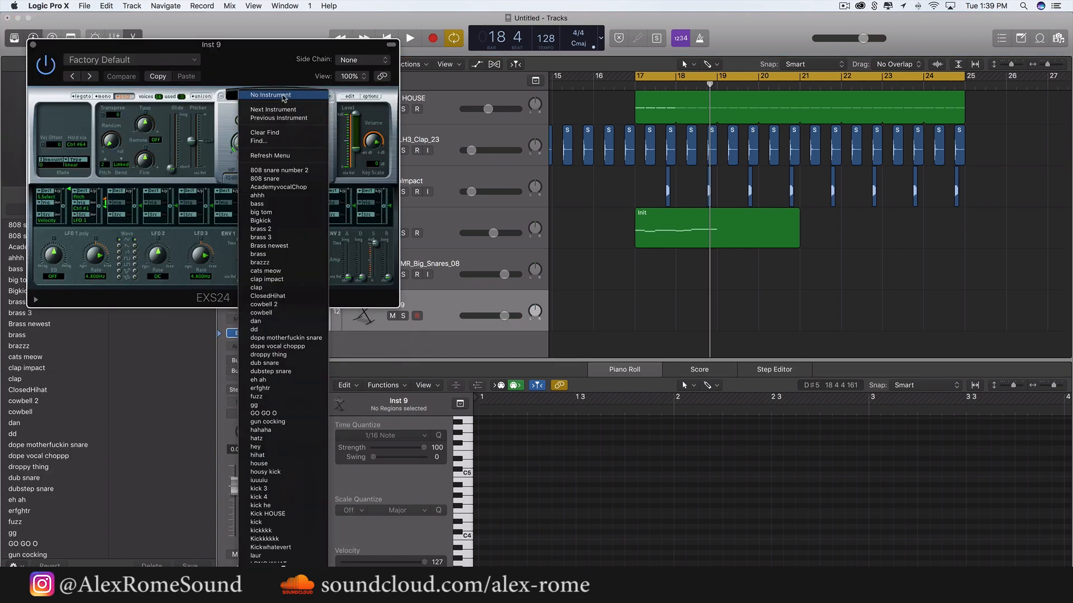
{"action": "scroll", "coordinate": [295, 350], "scroll_direction": "down", "scroll_amount": 15}
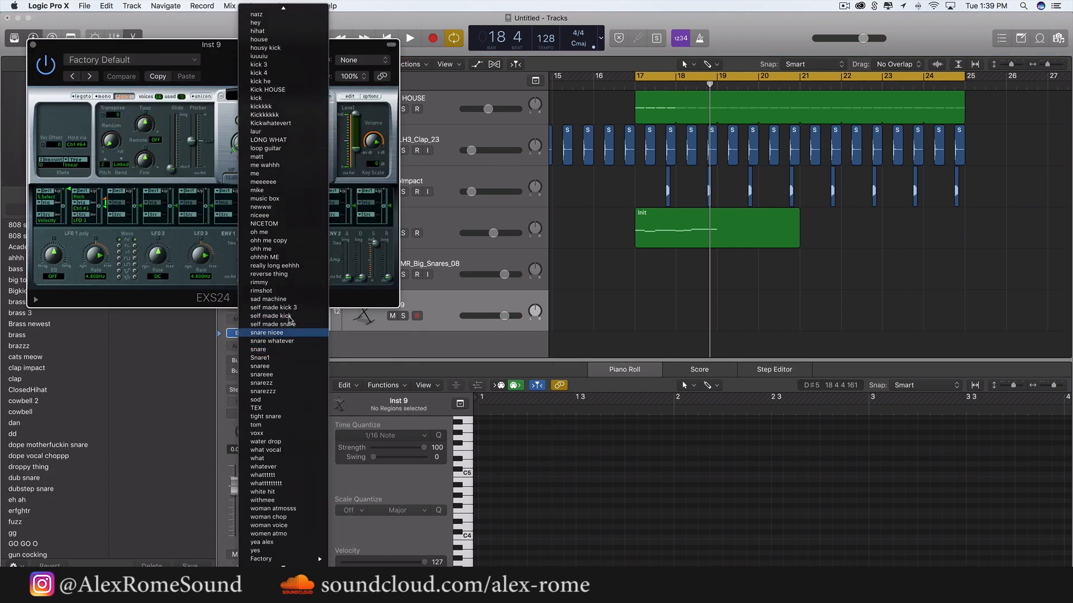
{"action": "left_click", "coordinate": [264, 351]}
{"action": "left_click", "coordinate": [33, 44]}
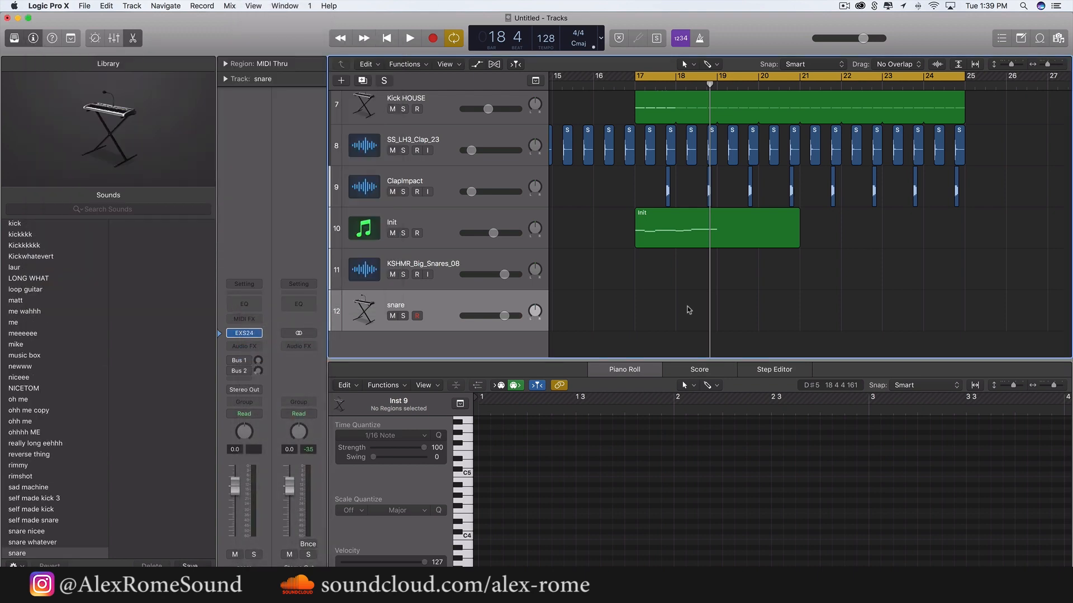
Create a one-bar region at bar 20 on the snare track and move it to 18 3 1, auditioning the mix
{"action": "left_click", "coordinate": [761, 314], "text": "super"}
{"action": "scroll", "coordinate": [774, 316], "scroll_direction": "up", "scroll_amount": 5}
{"action": "scroll", "coordinate": [774, 317], "scroll_direction": "right", "scroll_amount": 4}
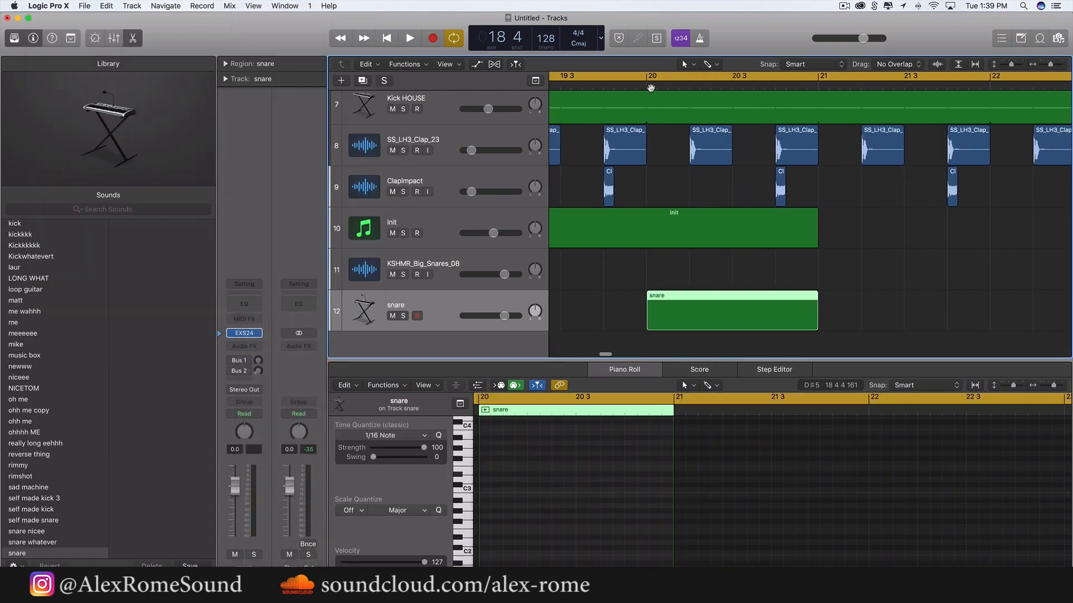
{"action": "key", "text": "space"}
{"action": "key", "text": "space"}
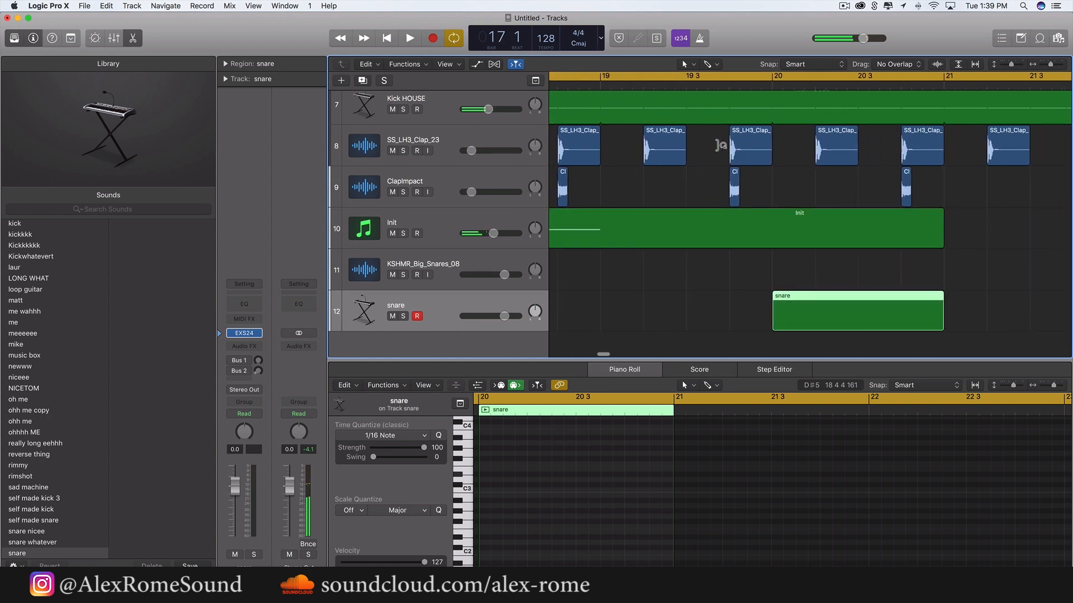
{"action": "scroll", "coordinate": [719, 149], "scroll_direction": "down", "scroll_amount": 5}
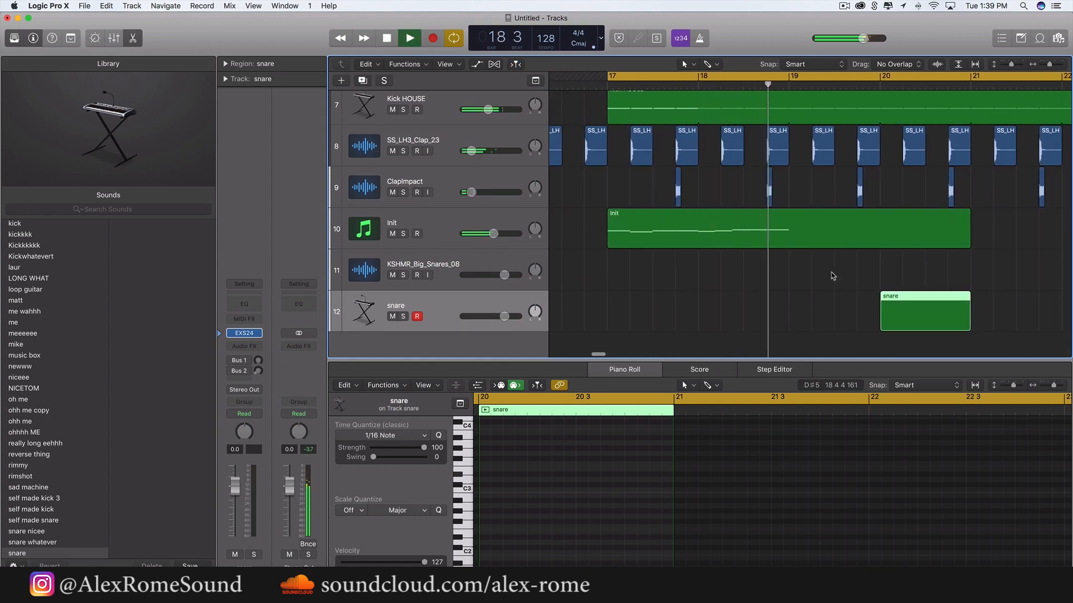
{"action": "key", "text": "space"}
{"action": "left_click_drag", "start_coordinate": [892, 310], "coordinate": [774, 308]}
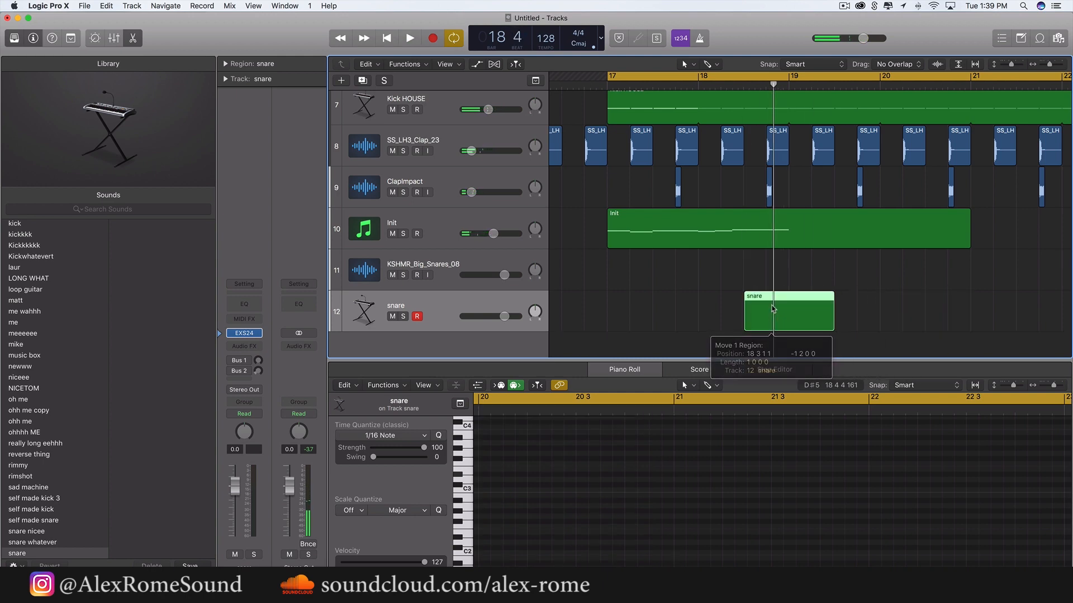
Set the cycle range to run from bar 18 to near the end of bar 21 and audition it
{"action": "left_click_drag", "start_coordinate": [702, 75], "coordinate": [1043, 76]}
{"action": "key", "text": "space"}
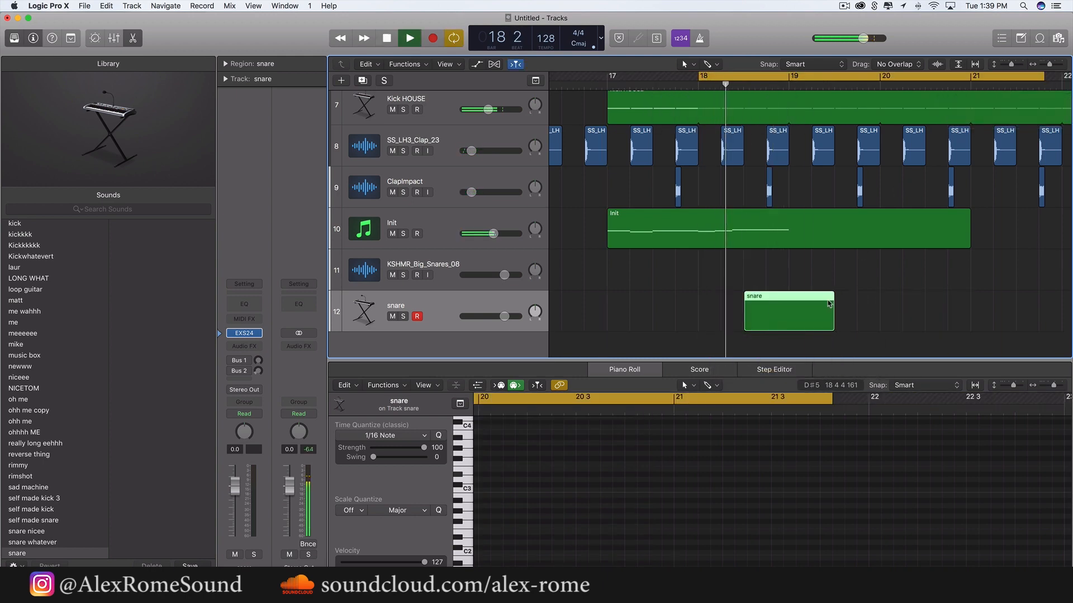
{"action": "key", "text": "space"}
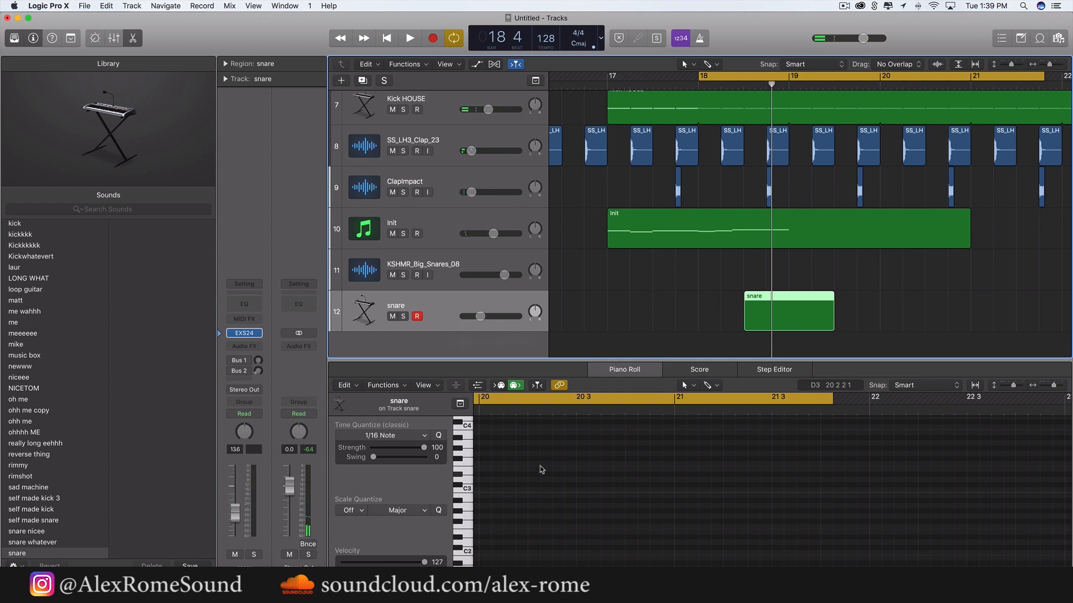
Add a D3 note at 18 3 3 in the snare region and raise its pitch to F3
{"action": "key", "text": "space"}
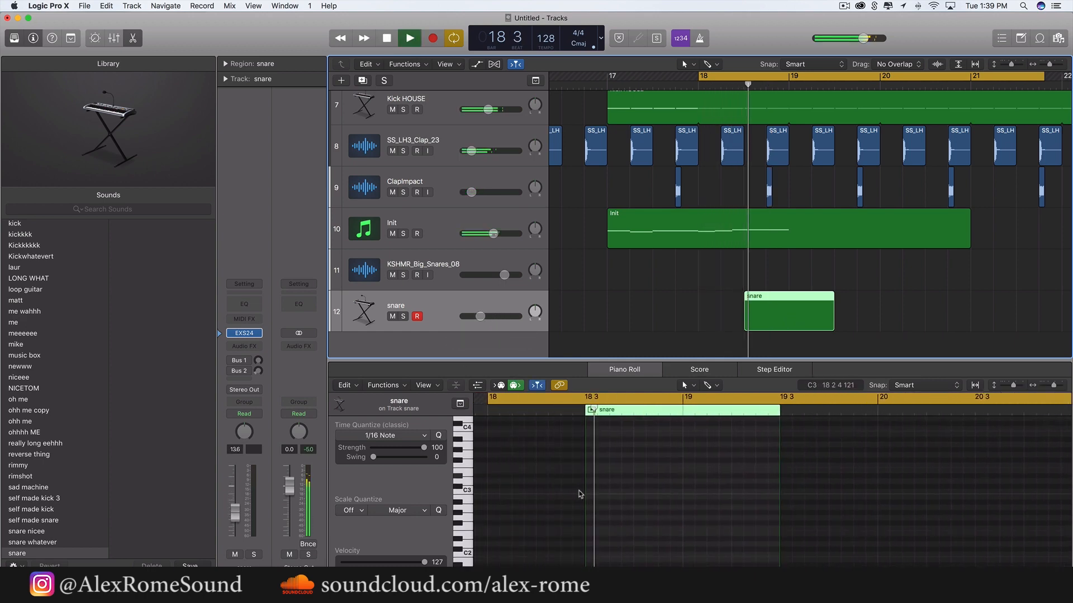
{"action": "key", "text": "space"}
{"action": "left_click", "coordinate": [612, 482], "text": "super"}
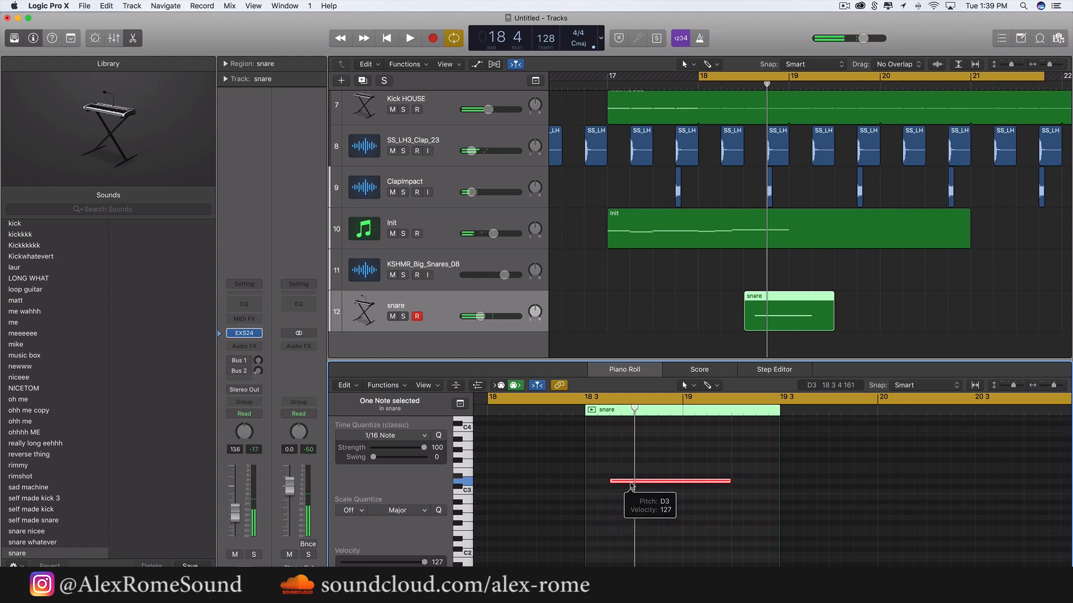
{"action": "left_click_drag", "start_coordinate": [631, 485], "coordinate": [631, 469]}
Lower the snare track's volume to about -17.8 dB while auditioning the mix
{"action": "key", "text": "space"}
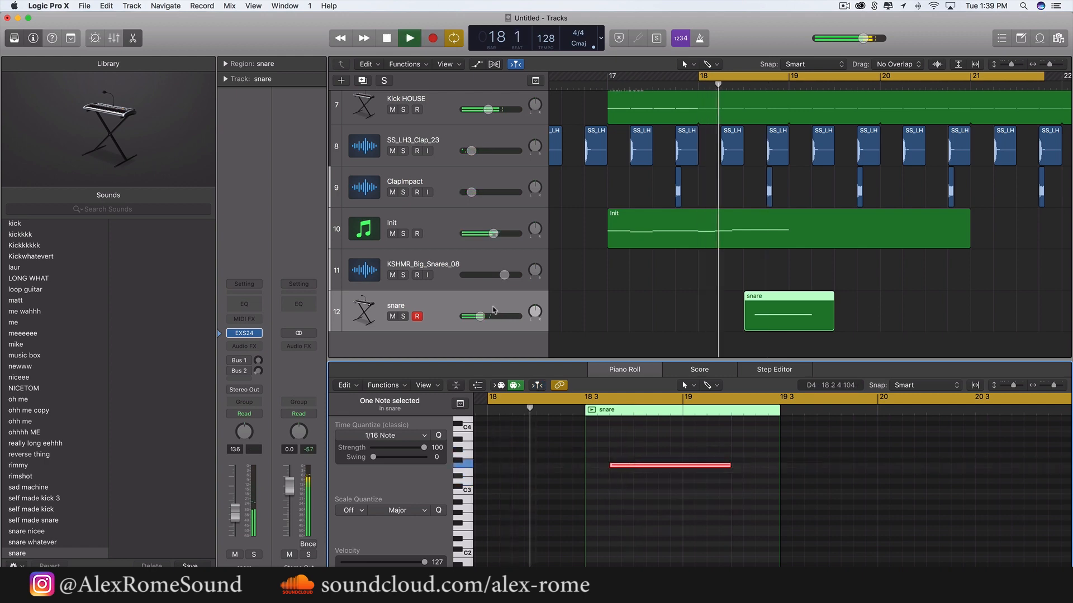
{"action": "left_click_drag", "start_coordinate": [481, 317], "coordinate": [476, 317]}
{"action": "key", "text": "space"}
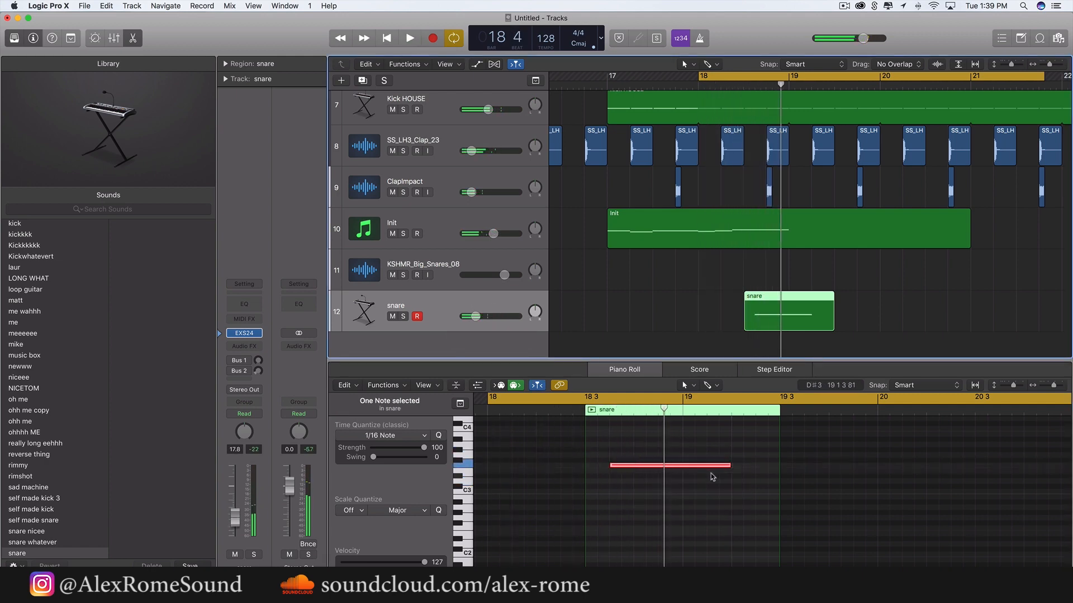
Shorten the snare note, lower it to F2, place a second F2 note directly after it, and audition the pair
{"action": "left_click_drag", "start_coordinate": [728, 466], "coordinate": [623, 538]}
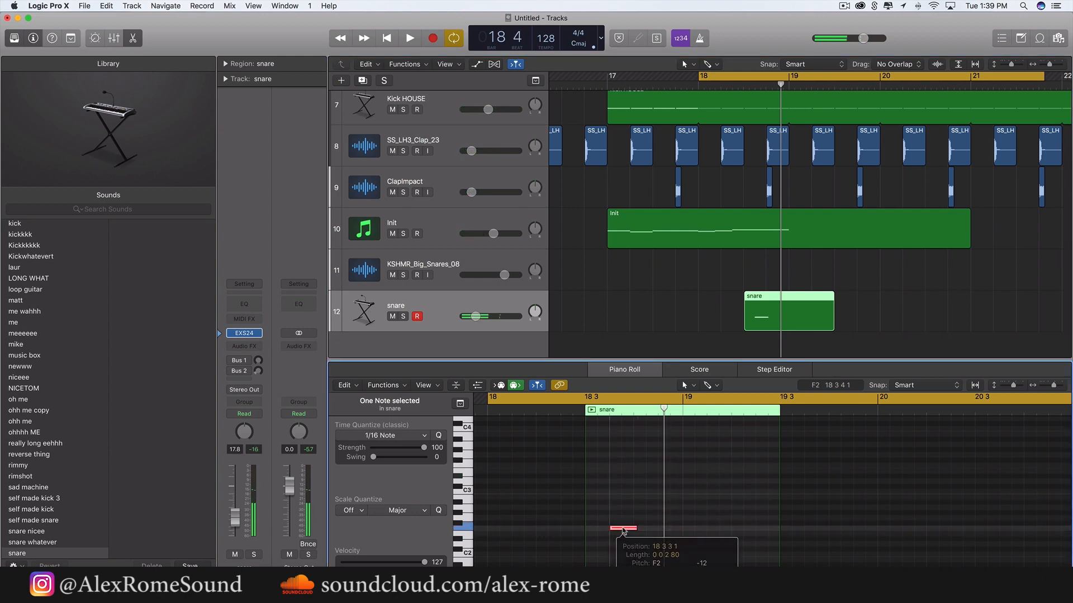
{"action": "left_click", "coordinate": [659, 528], "text": "super"}
{"action": "key", "text": "space"}
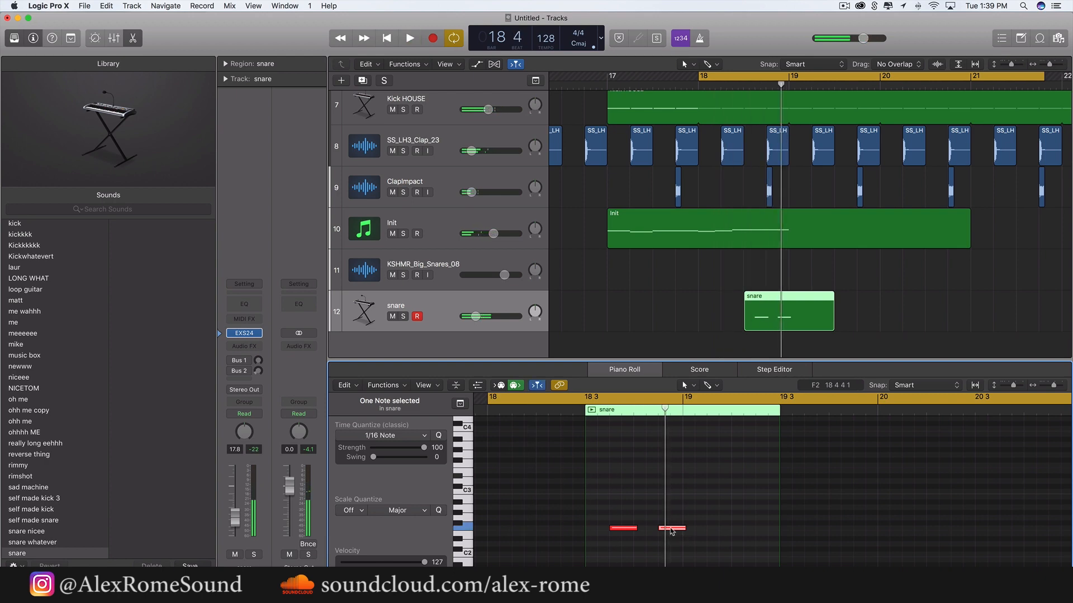
{"action": "mouse_move", "coordinate": [671, 529]}
{"action": "left_mouse_down"}
{"action": "mouse_move", "coordinate": [630, 532]}
{"action": "mouse_move", "coordinate": [656, 528]}
{"action": "left_mouse_up"}
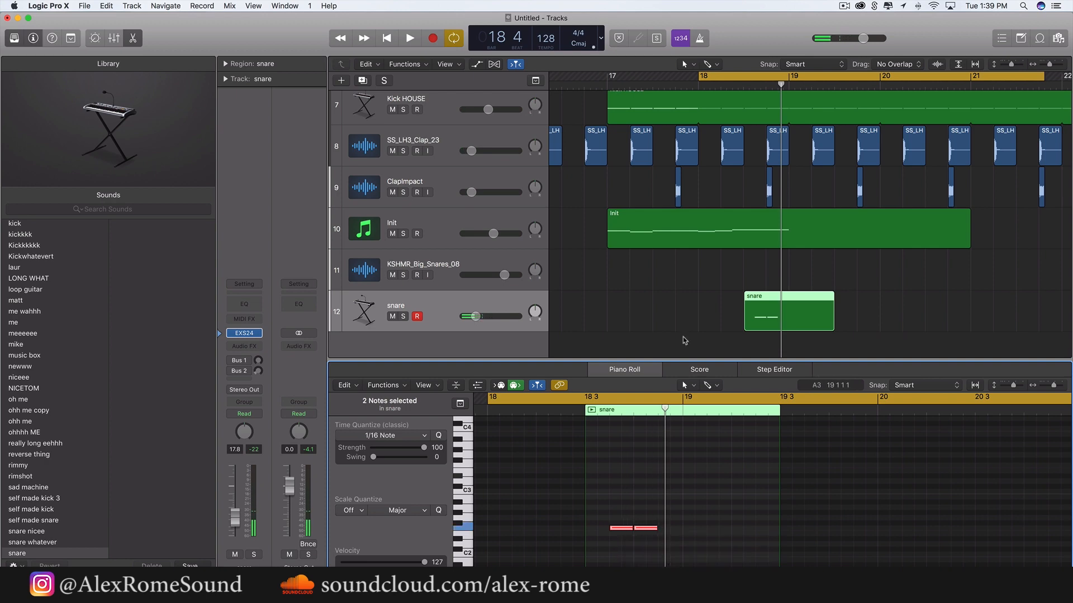
{"action": "key", "text": "space"}
{"action": "left_click", "coordinate": [685, 496]}
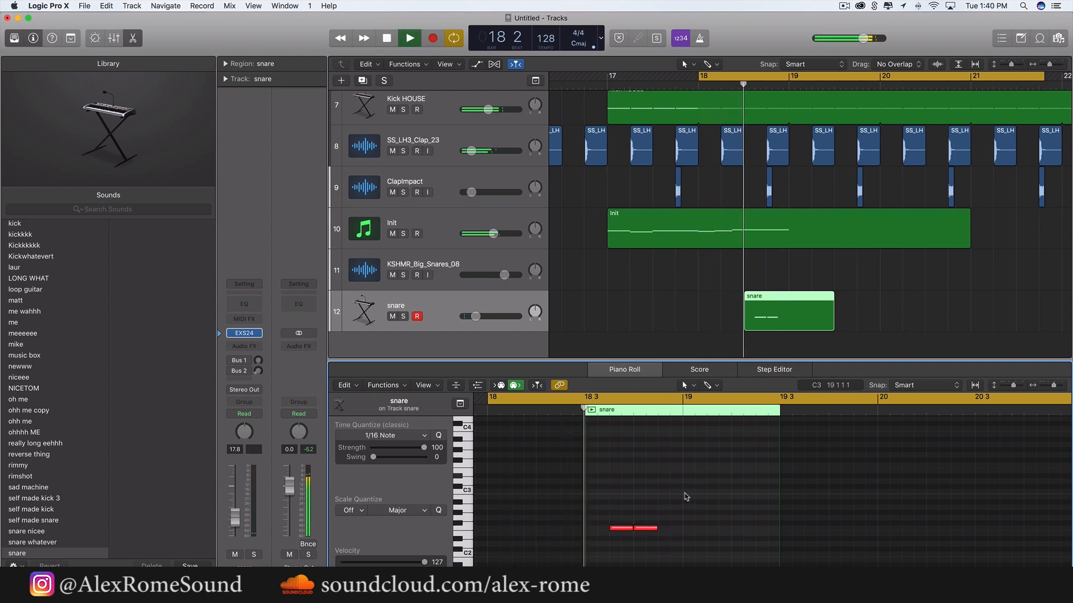
{"action": "key", "text": "space"}
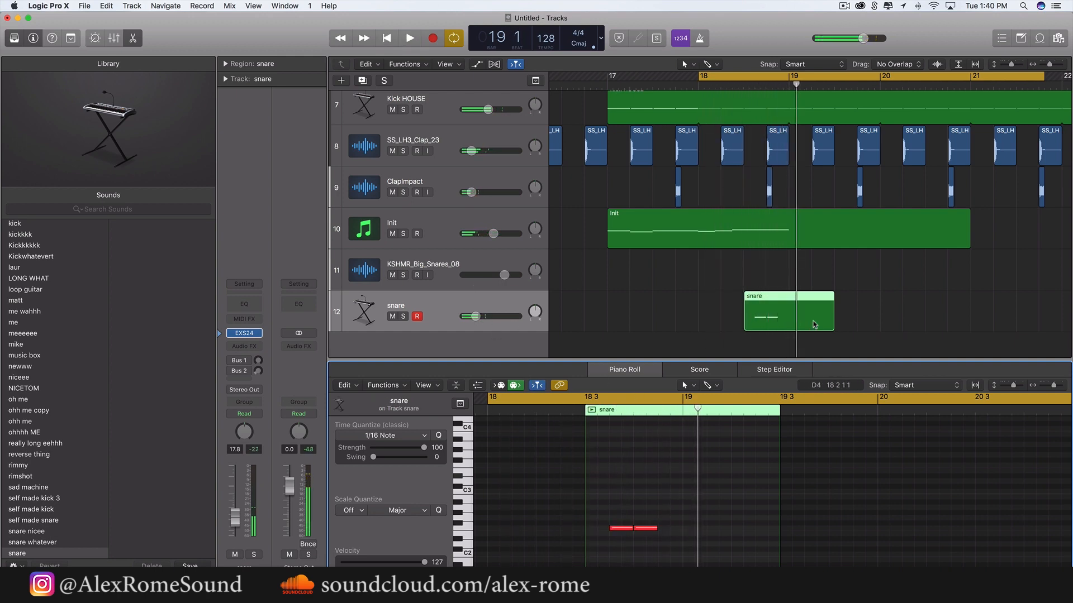
Pan the snare track to +31 and shorten its region to end at bar 19, auditioning the mix
{"action": "key", "text": "space"}
{"action": "left_click", "coordinate": [850, 313]}
{"action": "key", "text": "space"}
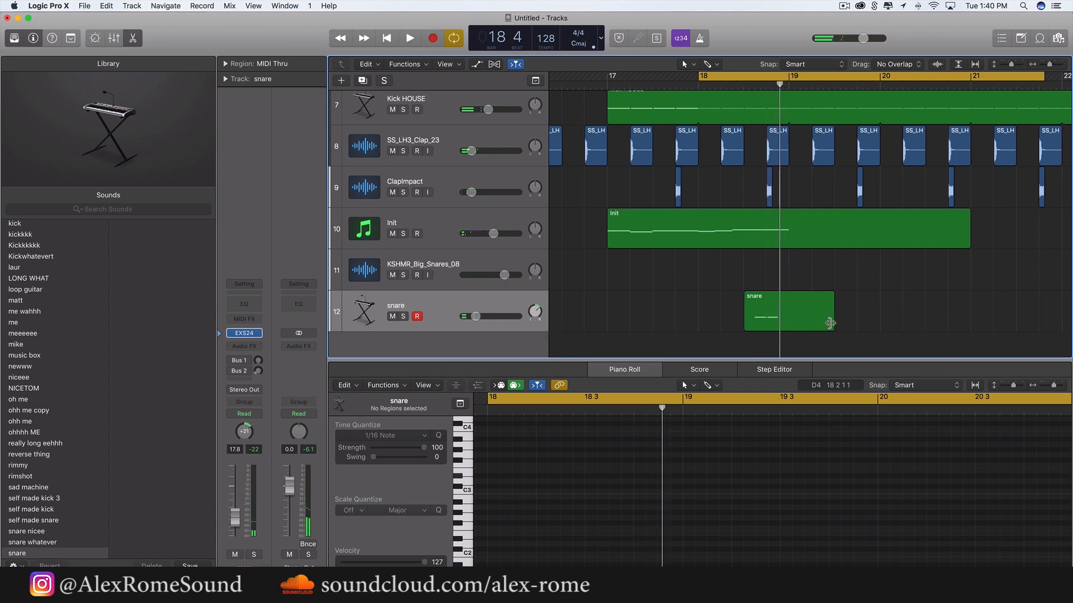
{"action": "left_click_drag", "start_coordinate": [829, 323], "coordinate": [786, 322]}
{"action": "key", "text": "space"}
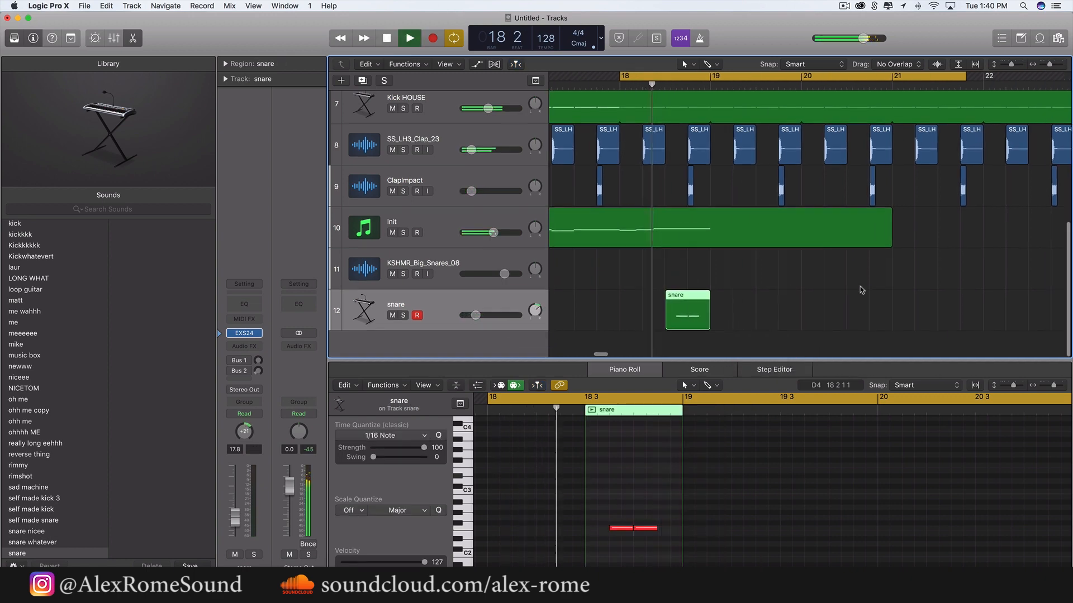
{"action": "key", "text": "space"}
Switch the Init track's first send from Bus 1 to Bus 19 (Aux 3) and audition it
{"action": "left_click", "coordinate": [438, 231]}
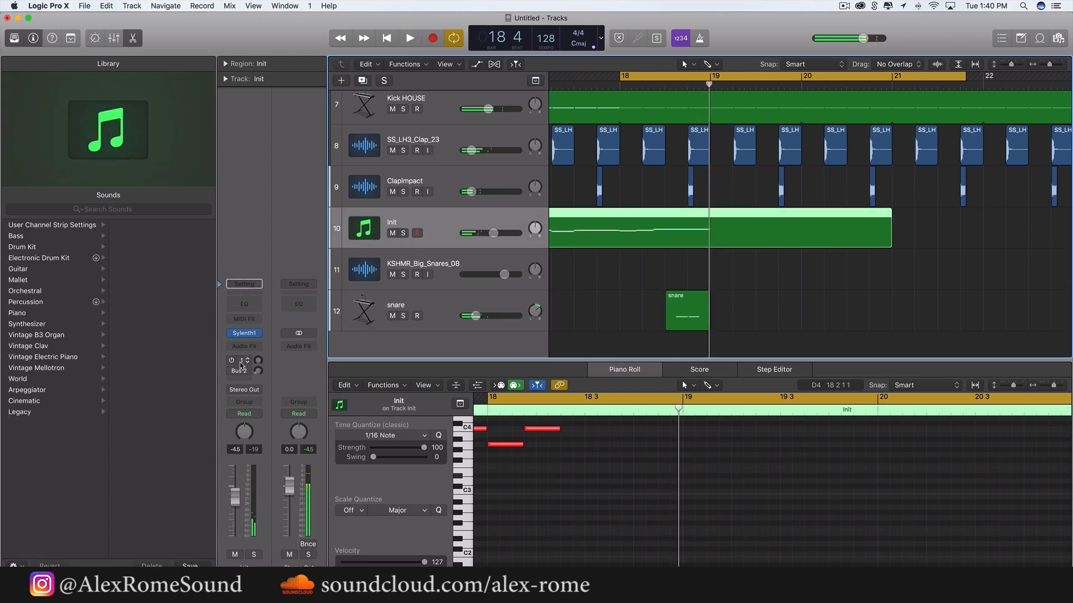
{"action": "left_click", "coordinate": [241, 361]}
{"action": "mouse_move", "coordinate": [246, 420]}
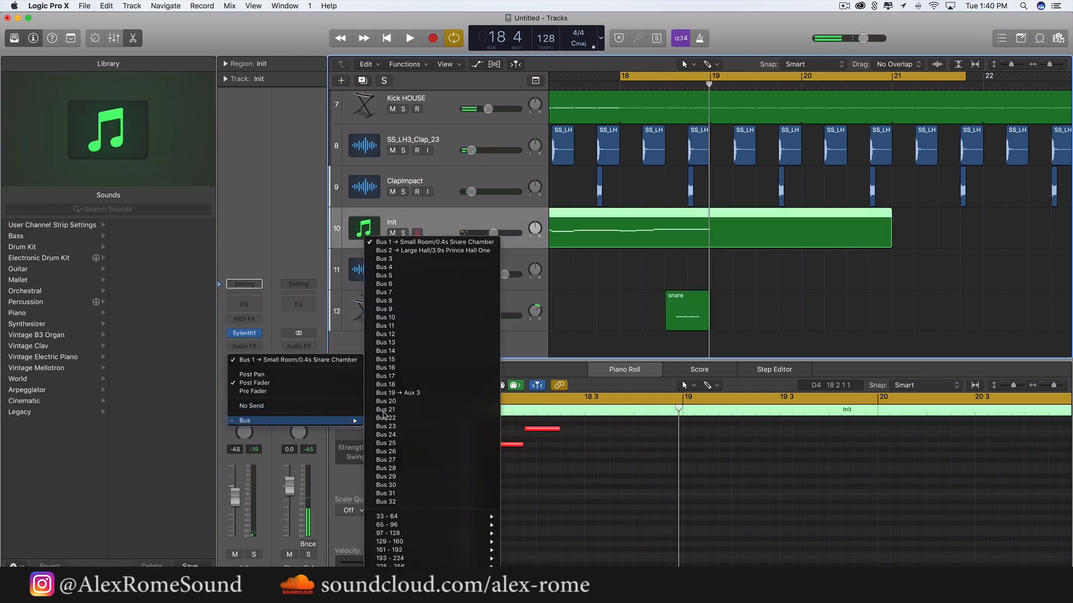
{"action": "left_click", "coordinate": [416, 393]}
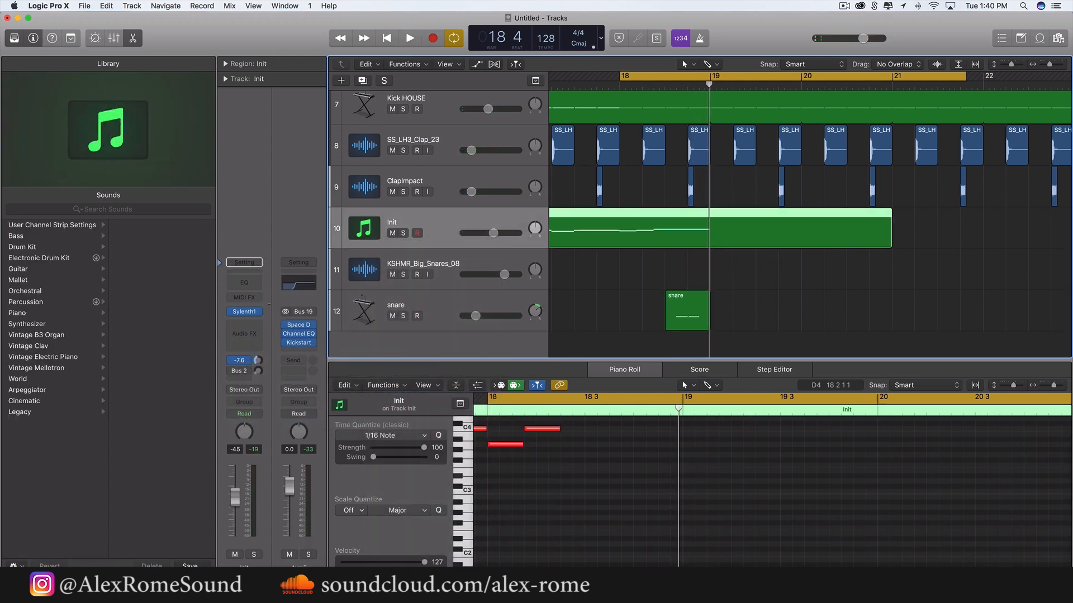
{"action": "key", "text": "space"}
{"action": "left_click", "coordinate": [251, 362]}
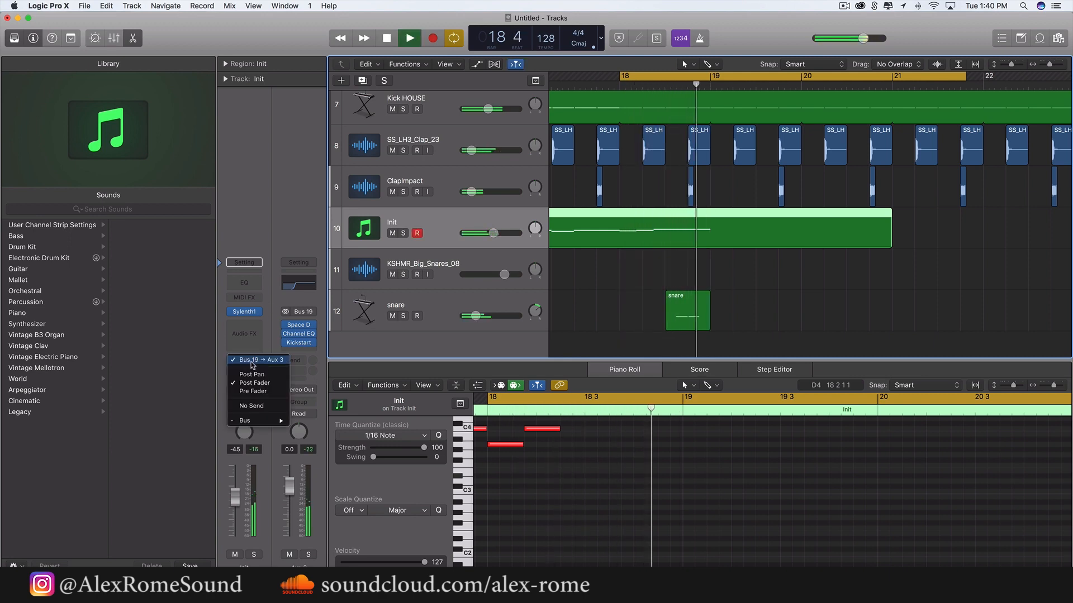
{"action": "left_click", "coordinate": [251, 363]}
Stop playback and set the cycle range to run from bar 17 to just past beat 3 of bar 19
{"action": "left_click", "coordinate": [681, 317]}
{"action": "key", "text": "space"}
{"action": "scroll", "coordinate": [681, 318], "scroll_direction": "left", "scroll_amount": 4}
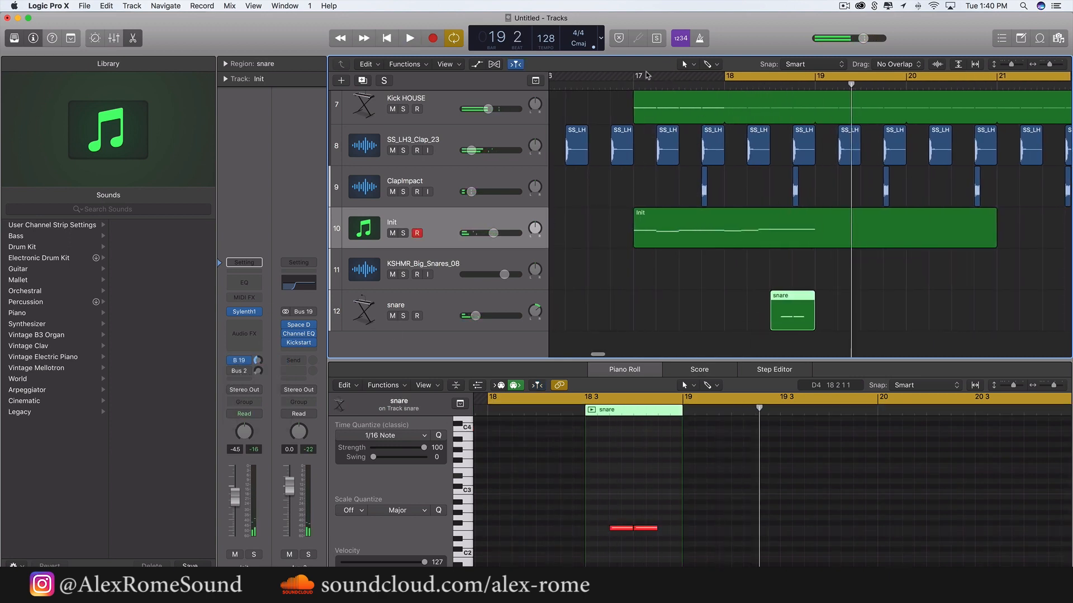
{"action": "left_click_drag", "start_coordinate": [647, 76], "coordinate": [872, 75]}
Insert the stereo Waves H-Delay (s) as an audio effect on the Init track
{"action": "left_click", "coordinate": [244, 329]}
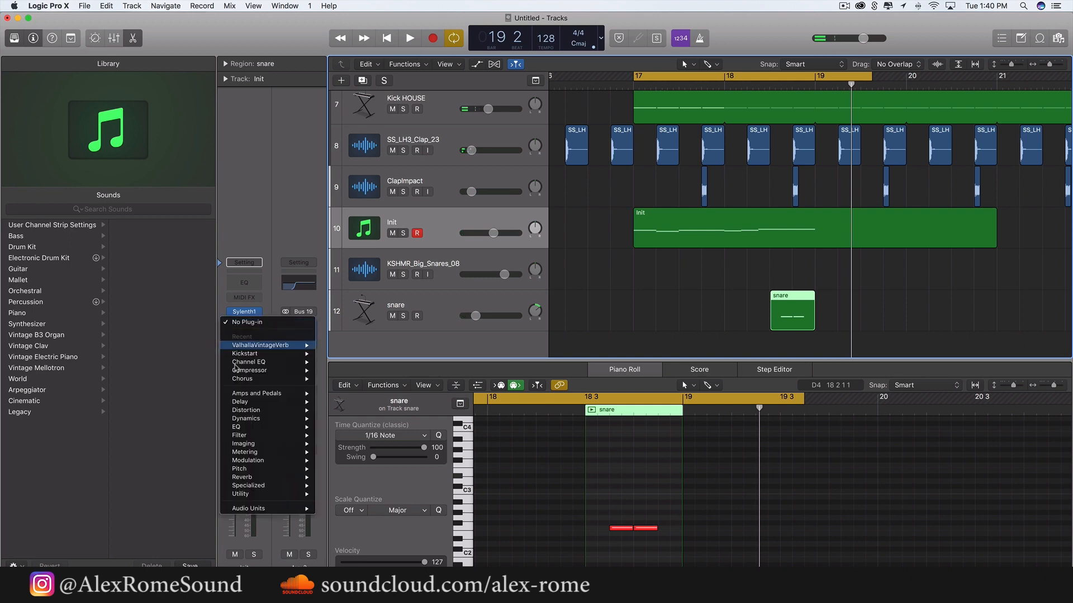
{"action": "mouse_move", "coordinate": [241, 508]}
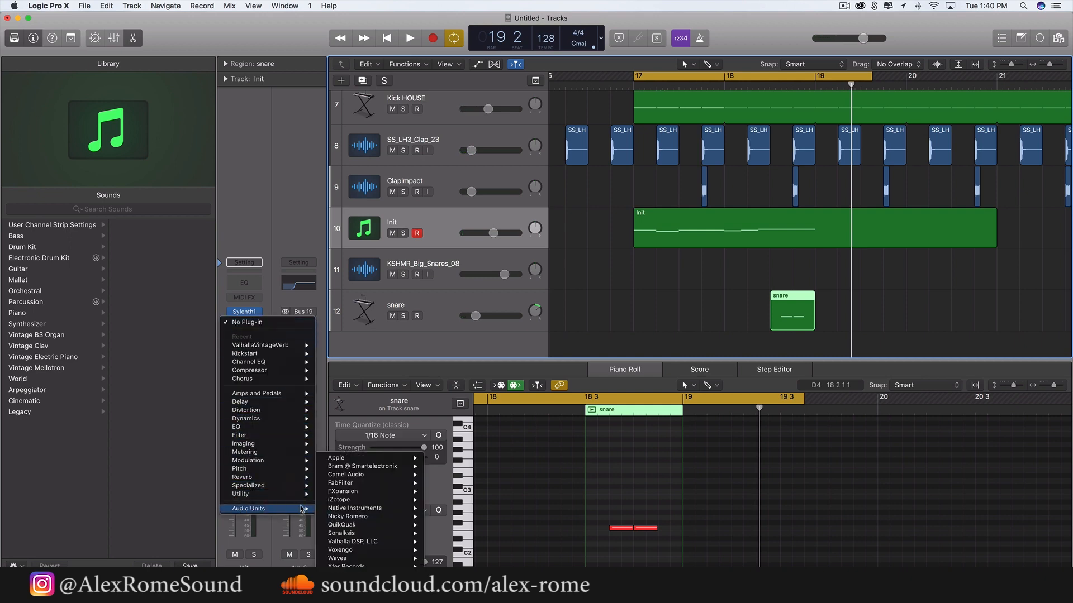
{"action": "mouse_move", "coordinate": [356, 558]}
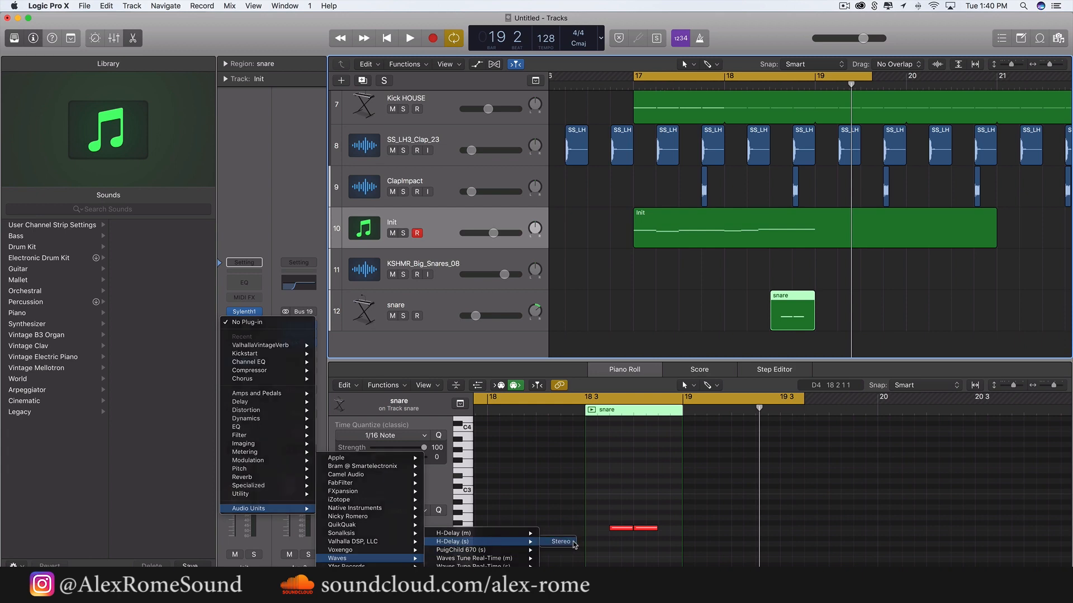
{"action": "left_click", "coordinate": [574, 545]}
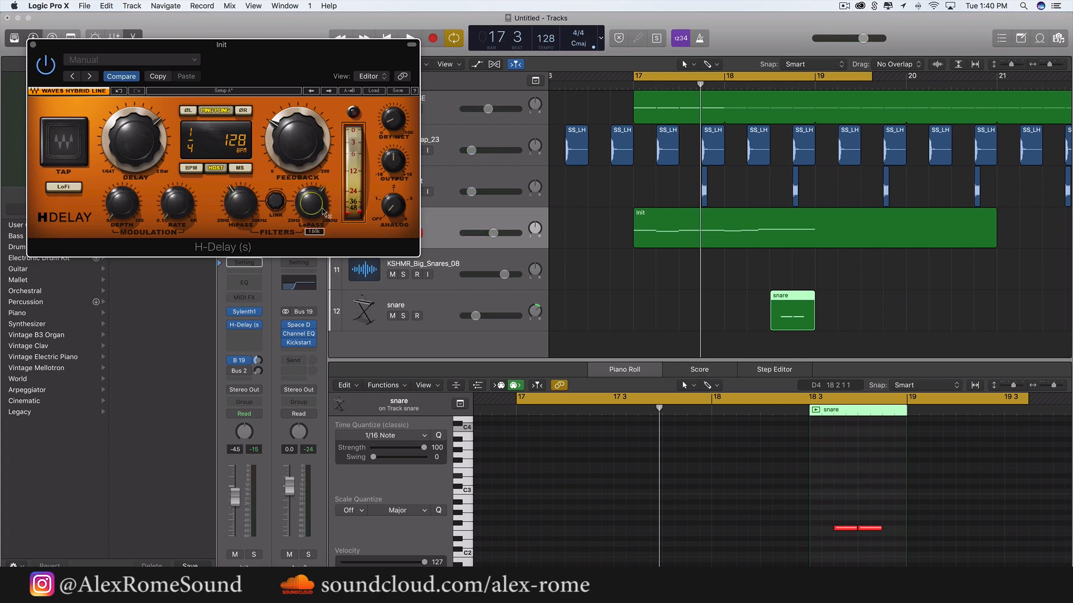
Audition the Init synth track on its own with its H-Delay, close the delay window and unsolo the track
{"action": "key", "text": "s"}
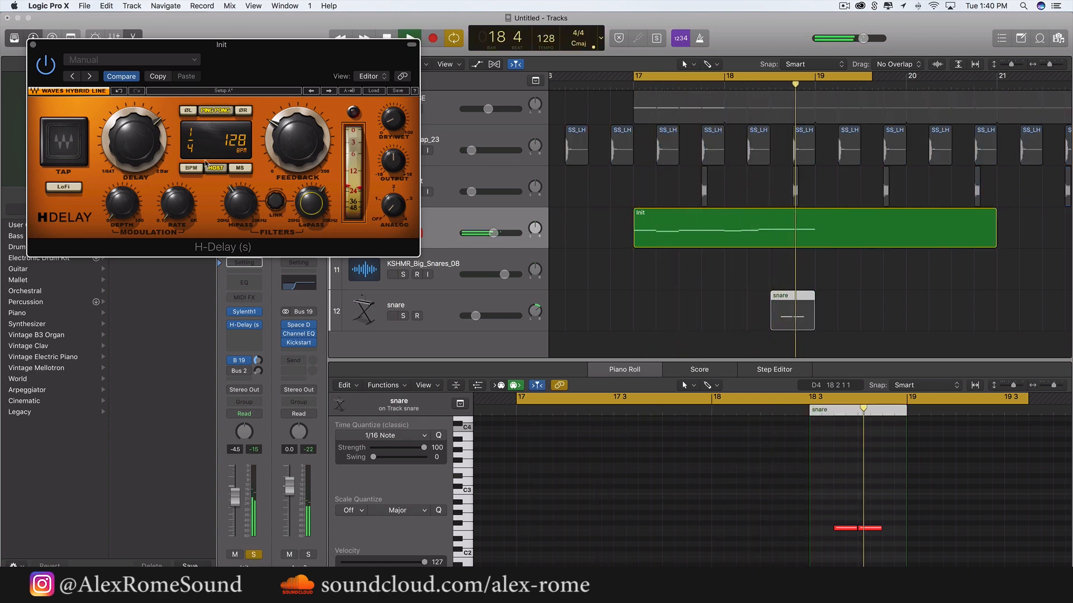
{"action": "left_click", "coordinate": [33, 45]}
{"action": "key", "text": "s"}
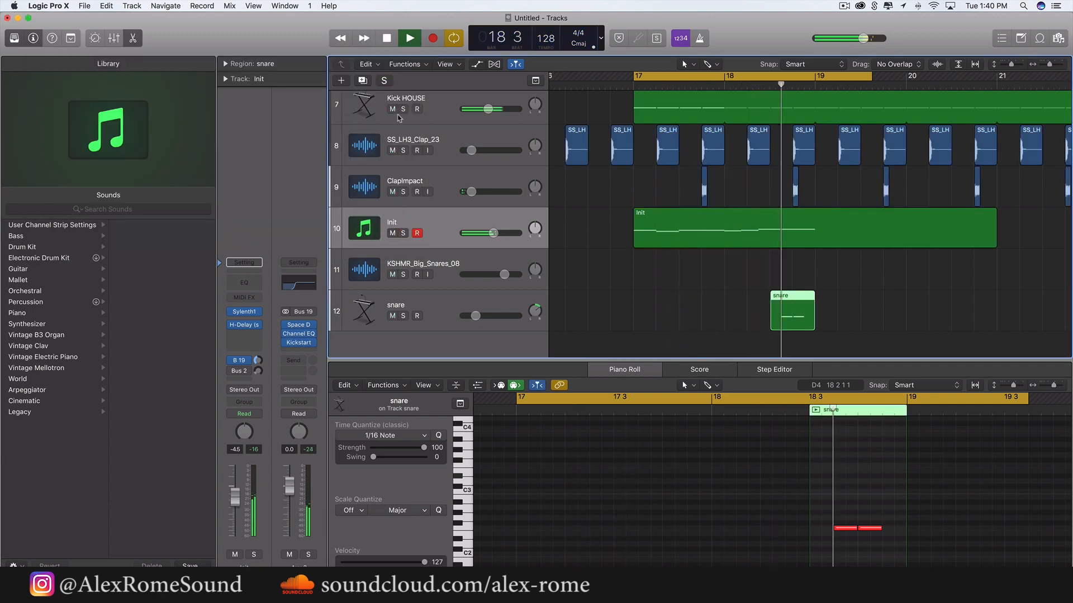
{"action": "key", "text": "space"}
Duplicate the Init track with its settings and copy its MIDI region to the new track at bar 17
{"action": "key", "text": "super+d"}
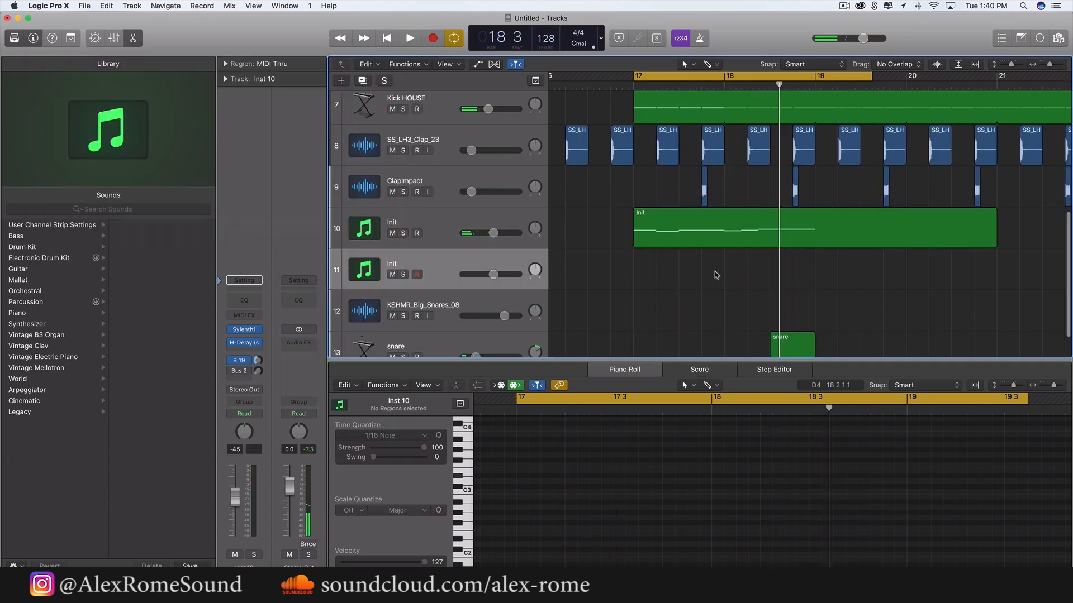
{"action": "left_click", "coordinate": [741, 220]}
{"action": "key", "text": "super+r"}
{"action": "left_click_drag", "start_coordinate": [1014, 229], "coordinate": [650, 271]}
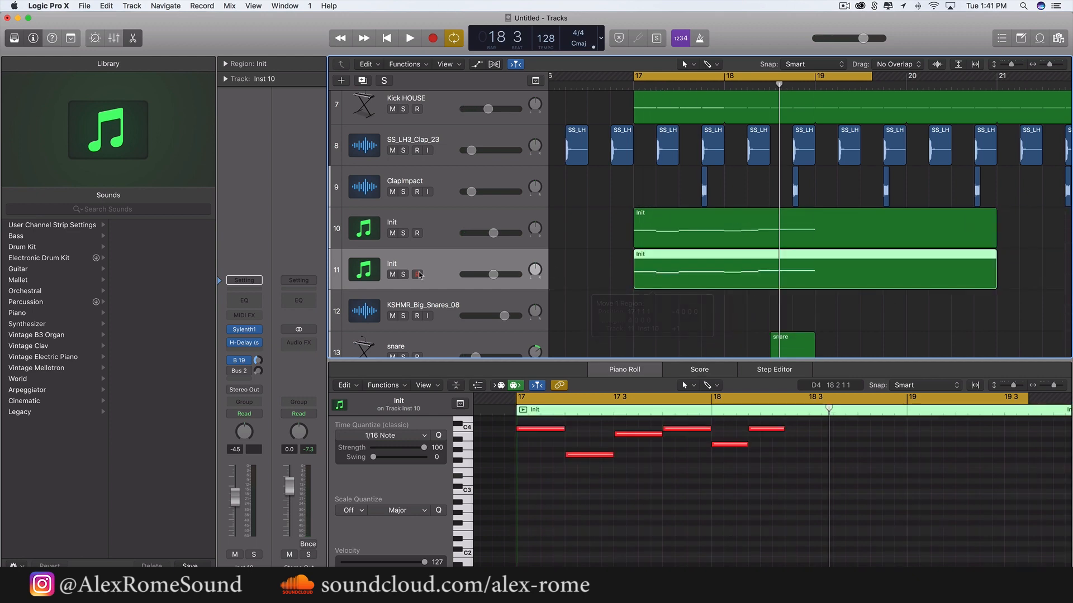
Group the two Init tracks into a summing track stack
{"action": "right_click", "coordinate": [447, 222]}
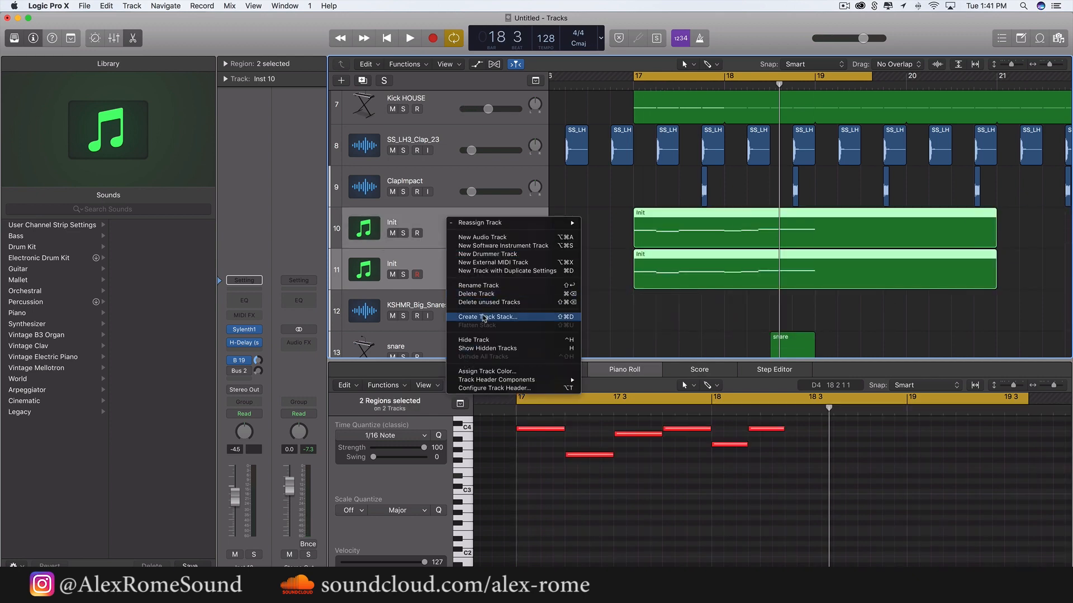
{"action": "left_click", "coordinate": [486, 317]}
{"action": "left_click", "coordinate": [575, 98]}
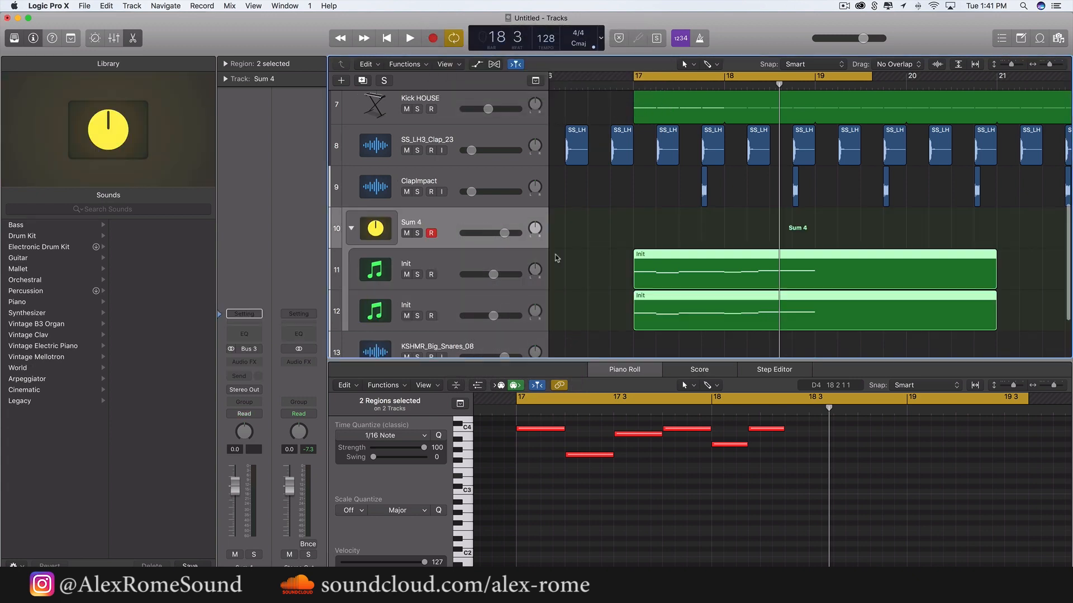
Play the second Init track of the stack soloed and open its Sylenth1 instrument
{"action": "scroll", "coordinate": [556, 257], "scroll_direction": "down", "scroll_amount": 5}
{"action": "left_click", "coordinate": [441, 222]}
{"action": "left_click", "coordinate": [417, 233]}
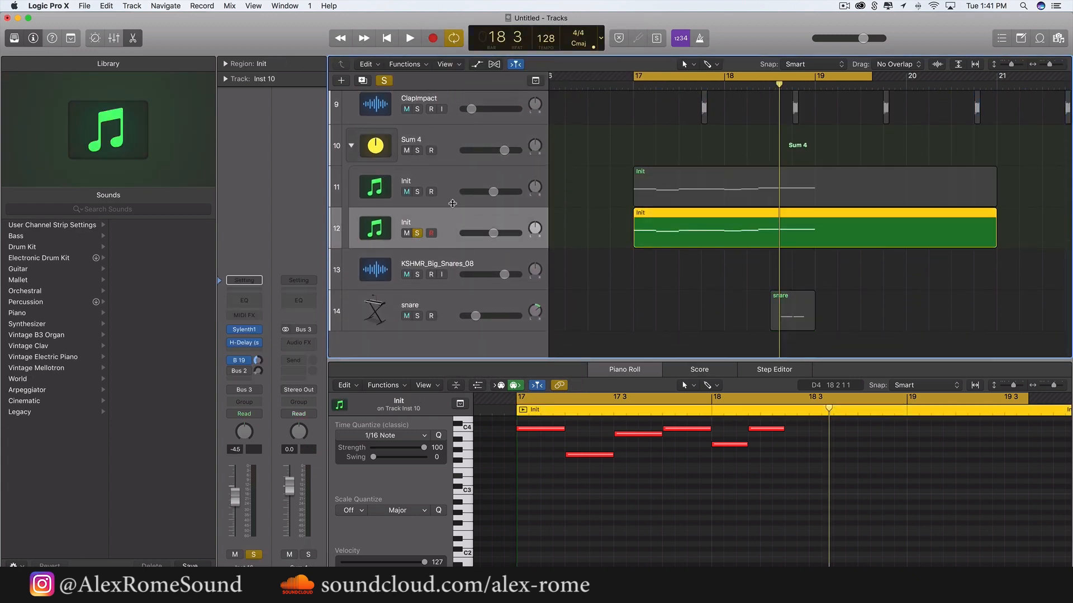
{"action": "key", "text": "space"}
{"action": "left_click", "coordinate": [245, 329]}
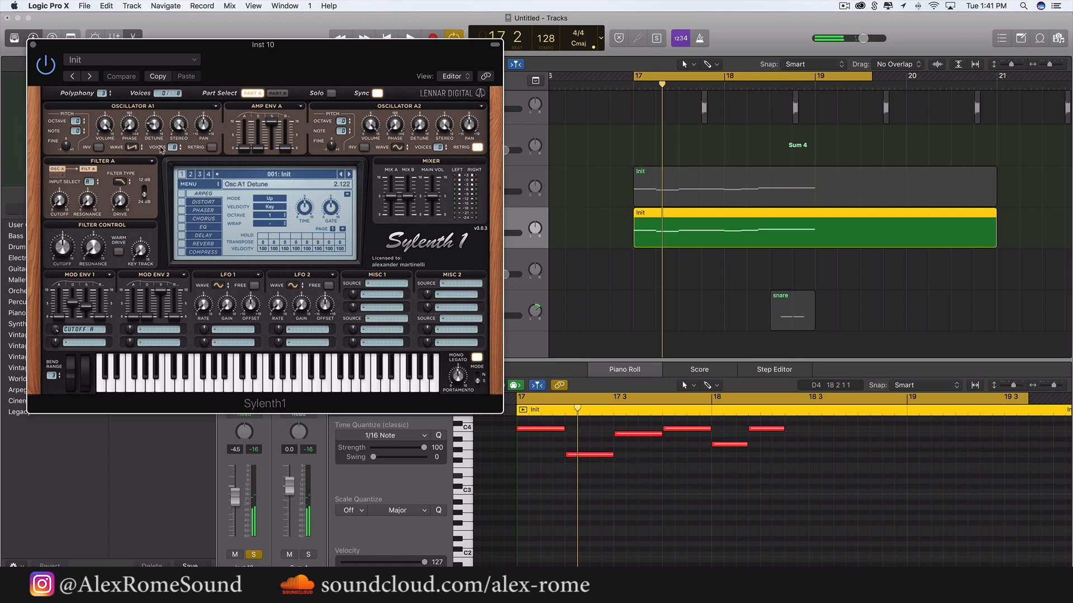
Change the second layer's Oscillator A1 to a pulse-type waveform and set its detune to about 3.4
{"action": "left_click", "coordinate": [132, 147]}
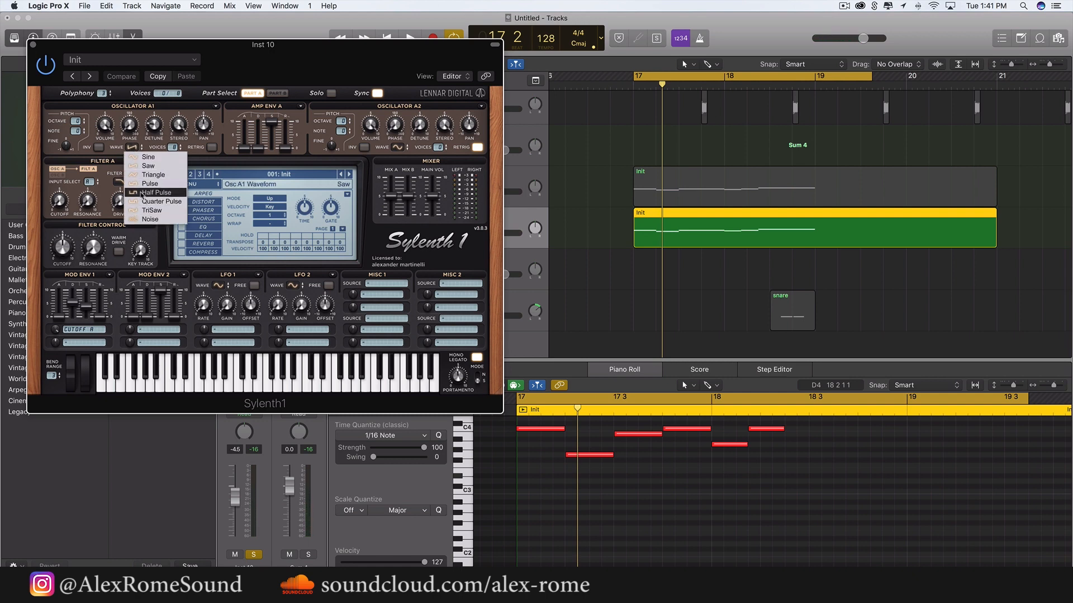
{"action": "left_click", "coordinate": [141, 202]}
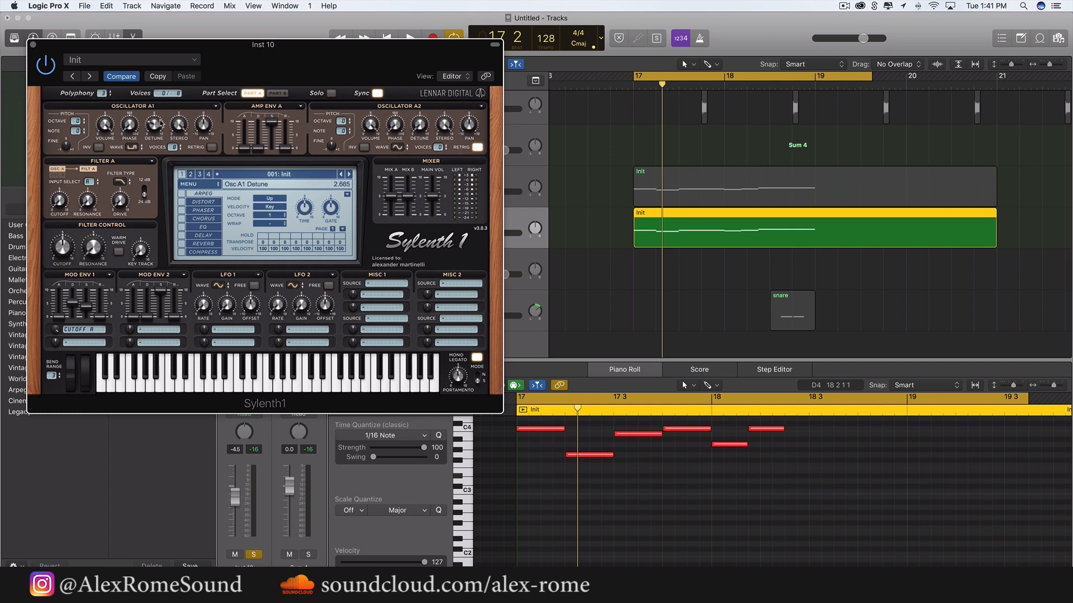
{"action": "key", "text": "space"}
{"action": "left_click_drag", "start_coordinate": [160, 121], "coordinate": [161, 117]}
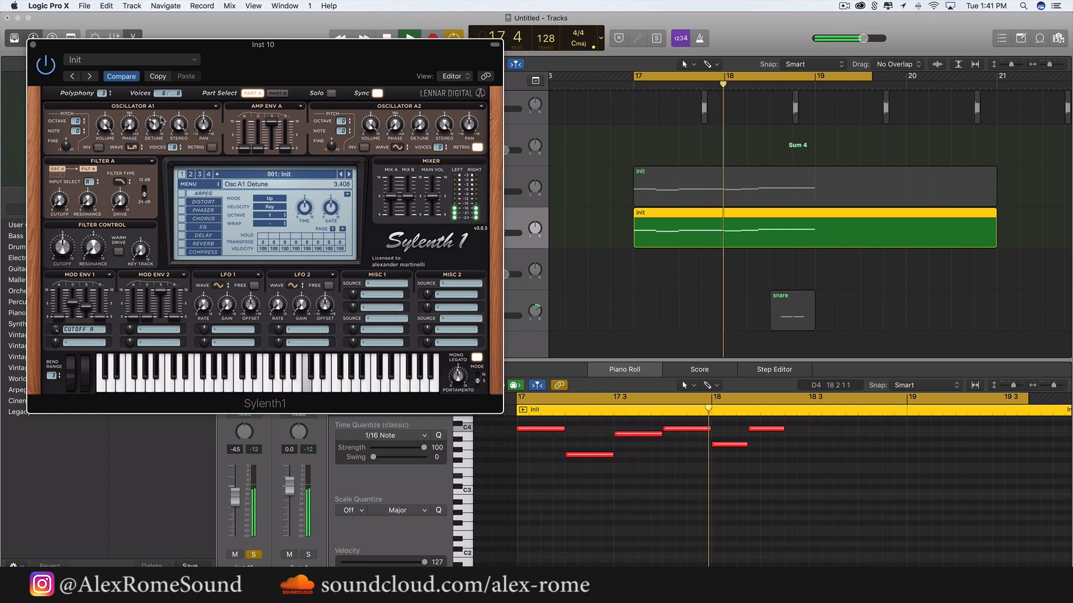
{"action": "left_click", "coordinate": [31, 45]}
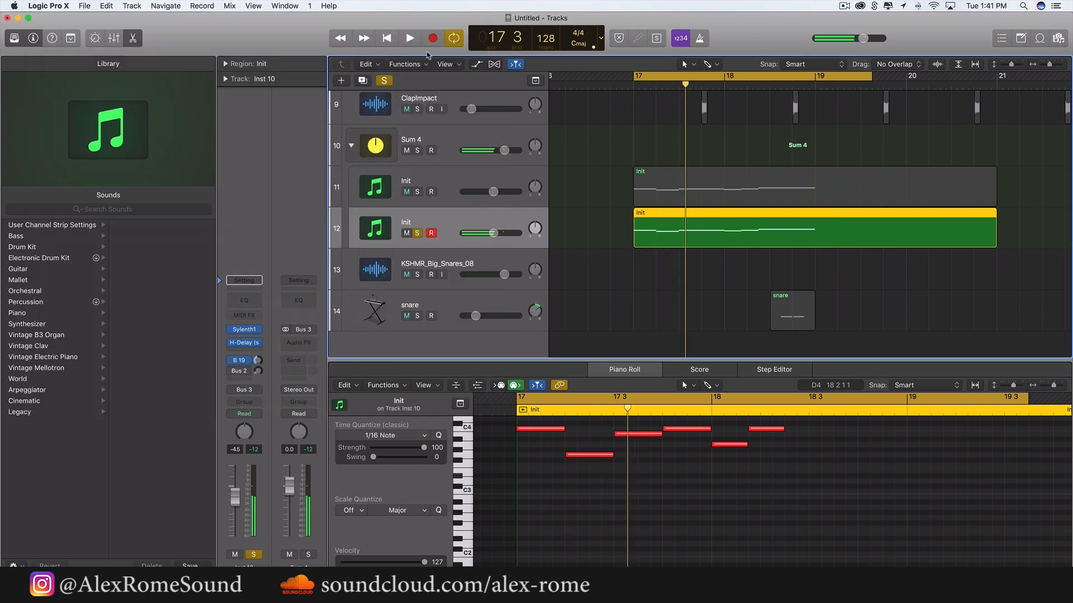
Duplicate the second Init track, copy its region to the new track at bar 17 and leave only the copy soloed
{"action": "left_click", "coordinate": [363, 81]}
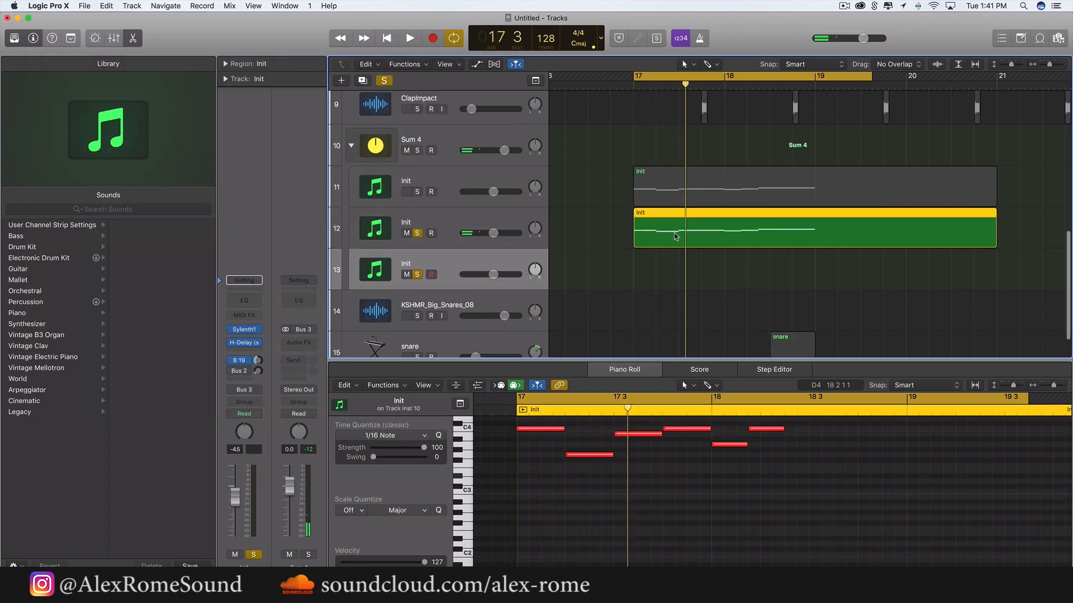
{"action": "left_click_drag", "start_coordinate": [649, 86], "coordinate": [634, 87]}
{"action": "key", "text": "super+v"}
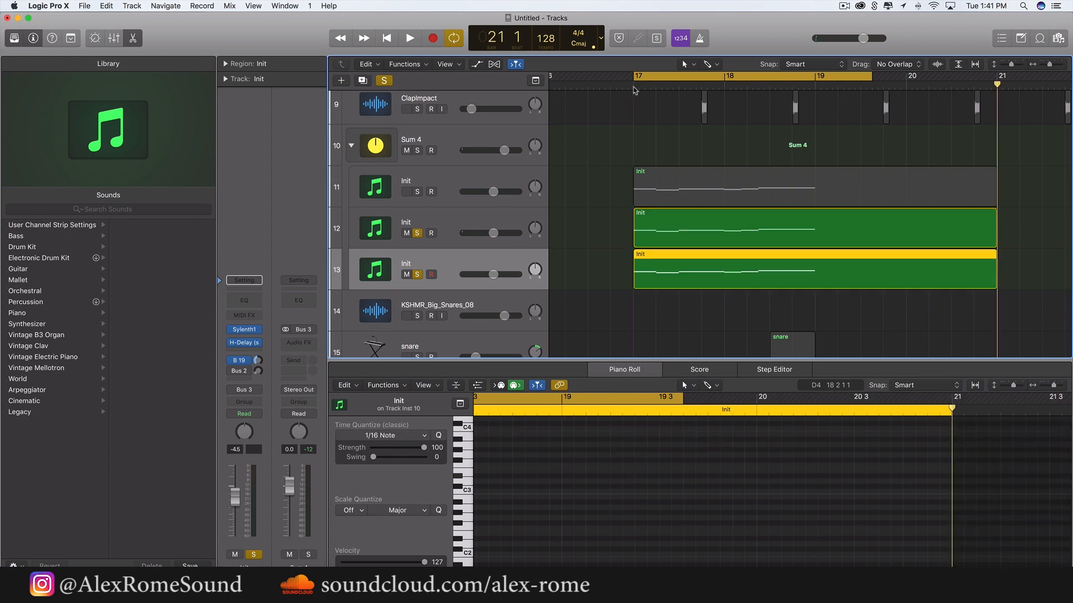
{"action": "left_click", "coordinate": [419, 233]}
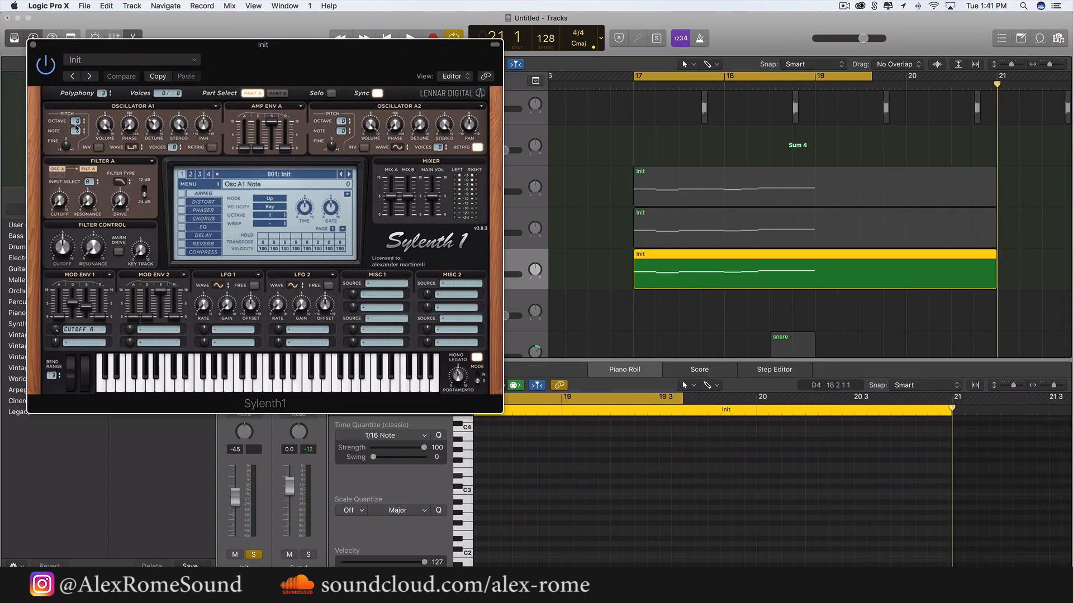
Try the 075: LD Yell preset in the third layer's Sylenth1 and audition it
{"action": "key", "text": "space"}
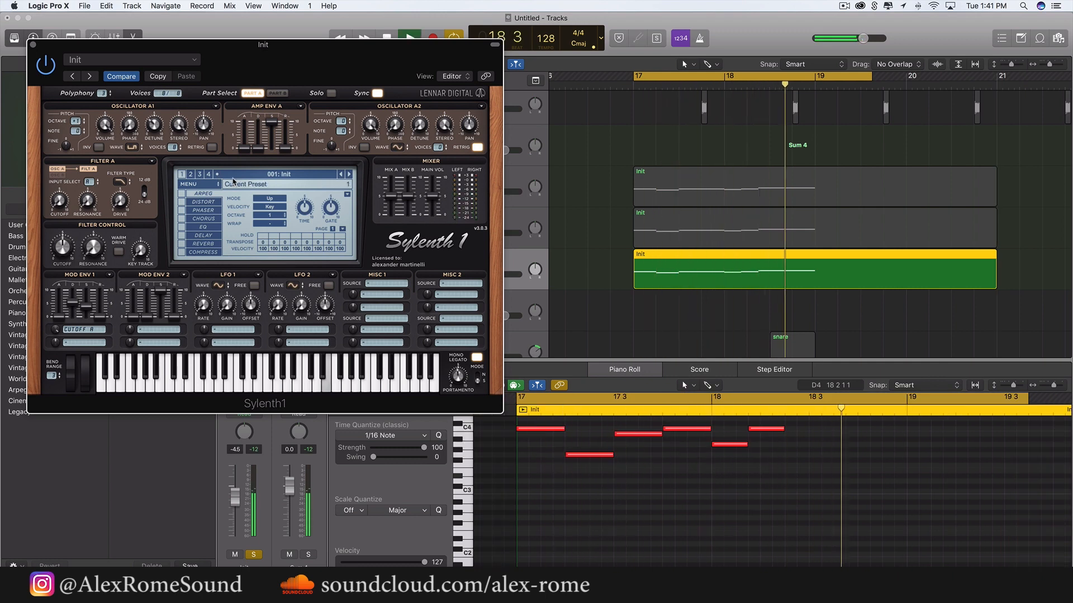
{"action": "left_click", "coordinate": [255, 175]}
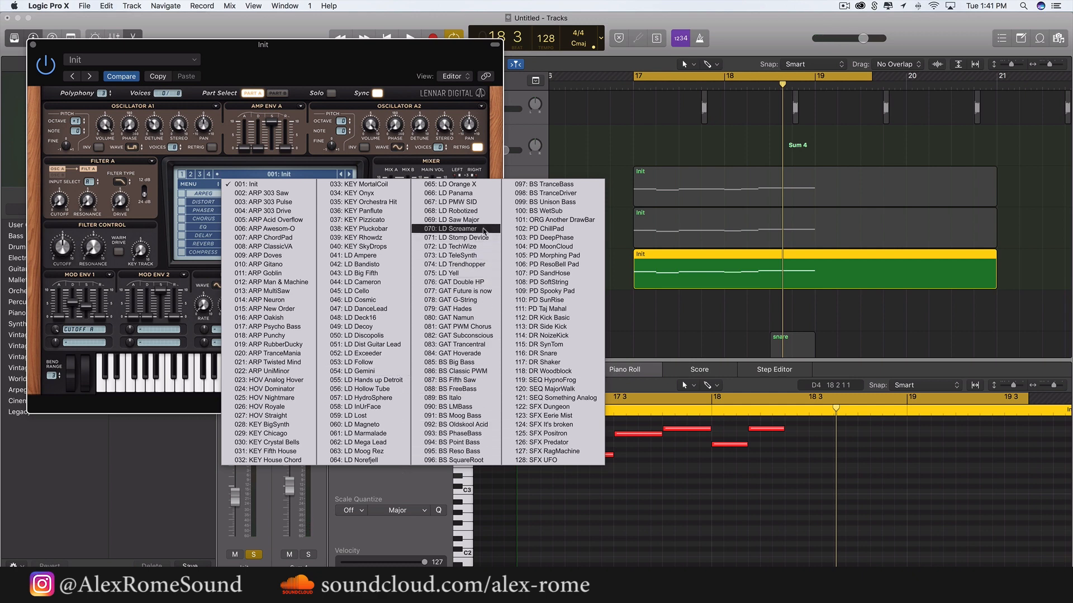
{"action": "left_click", "coordinate": [470, 273]}
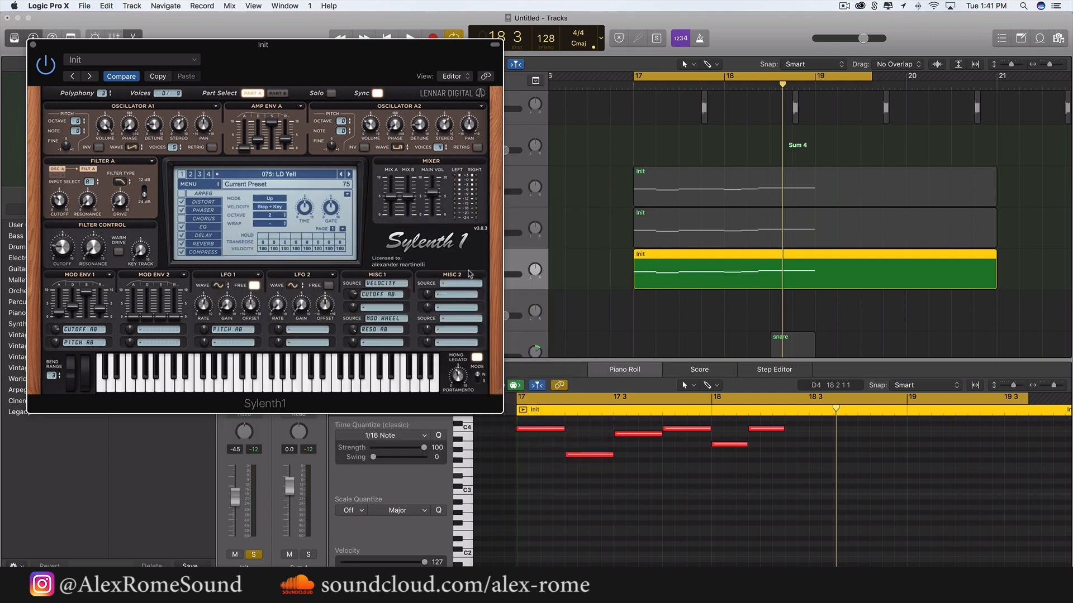
{"action": "key", "text": "space"}
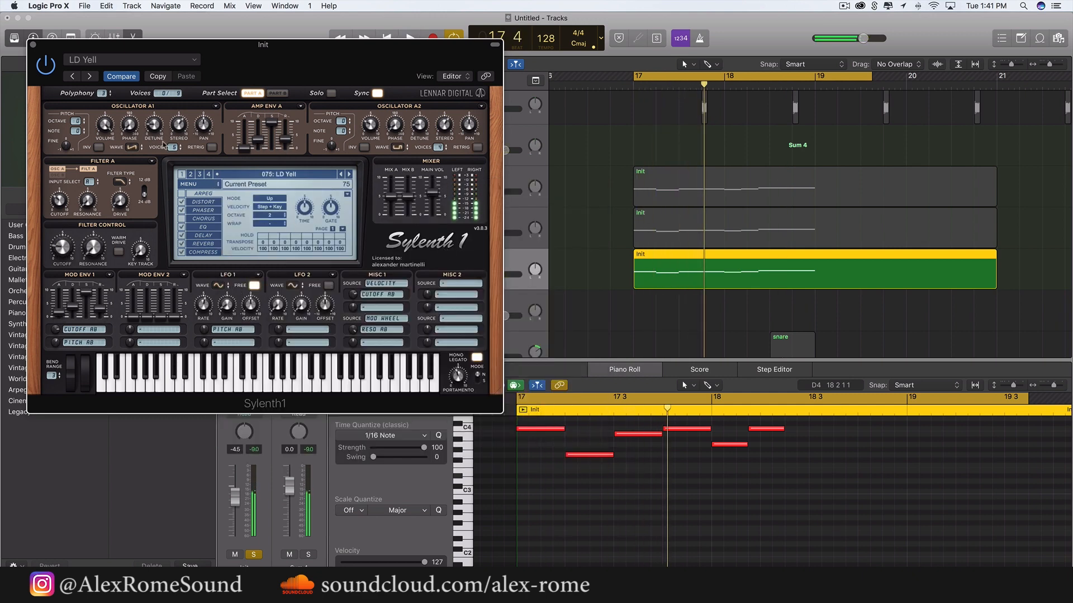
Replace the third layer's Sylenth1 sound with an initialized preset
{"action": "left_click", "coordinate": [200, 186]}
{"action": "mouse_move", "coordinate": [228, 195]}
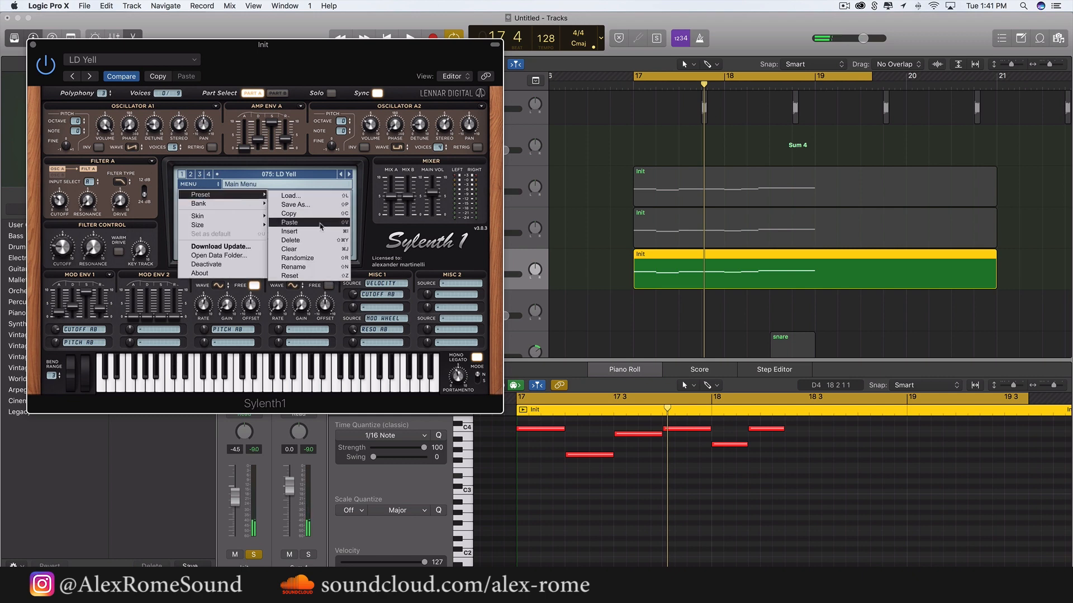
{"action": "left_click", "coordinate": [313, 234]}
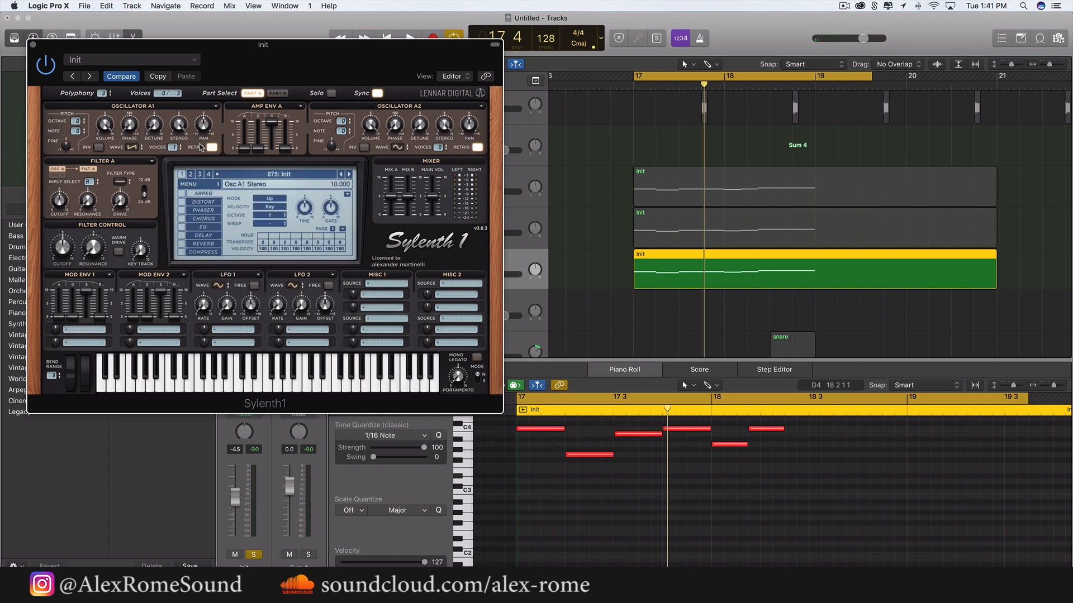
Shape the third layer with a sine wave on Oscillator A1, detune about 4.4 and amp envelope decay about 3.6
{"action": "left_click", "coordinate": [131, 147]}
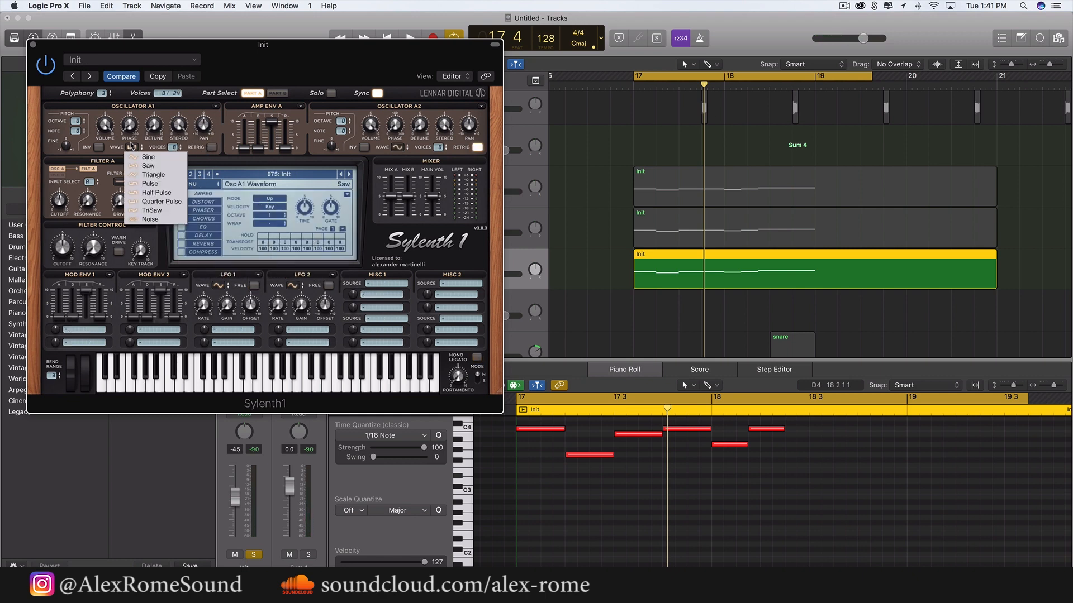
{"action": "left_click", "coordinate": [137, 157]}
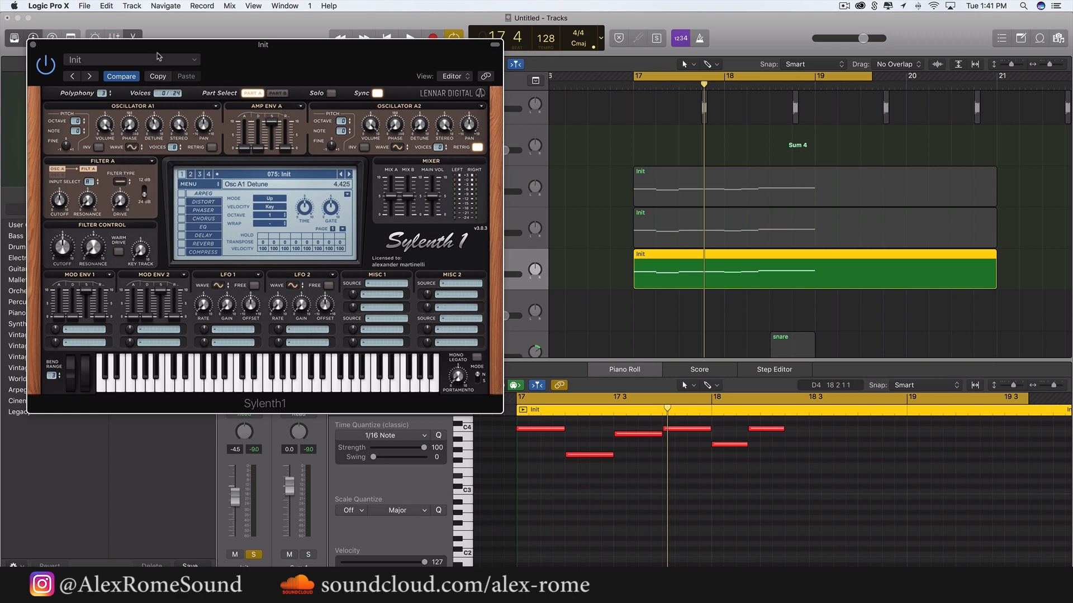
{"action": "key", "text": "space"}
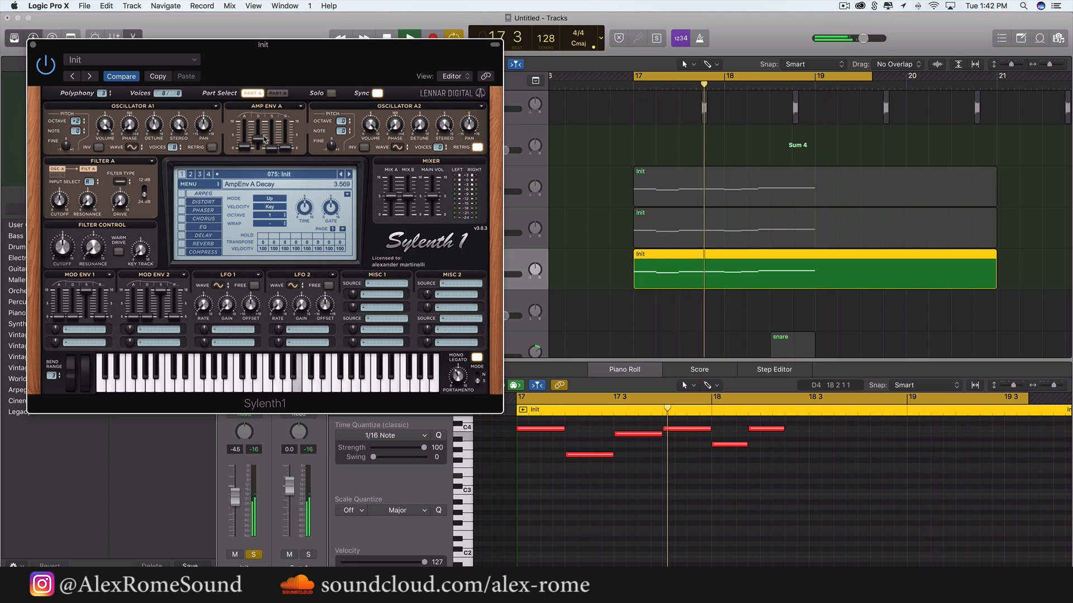
{"action": "left_click", "coordinate": [31, 45]}
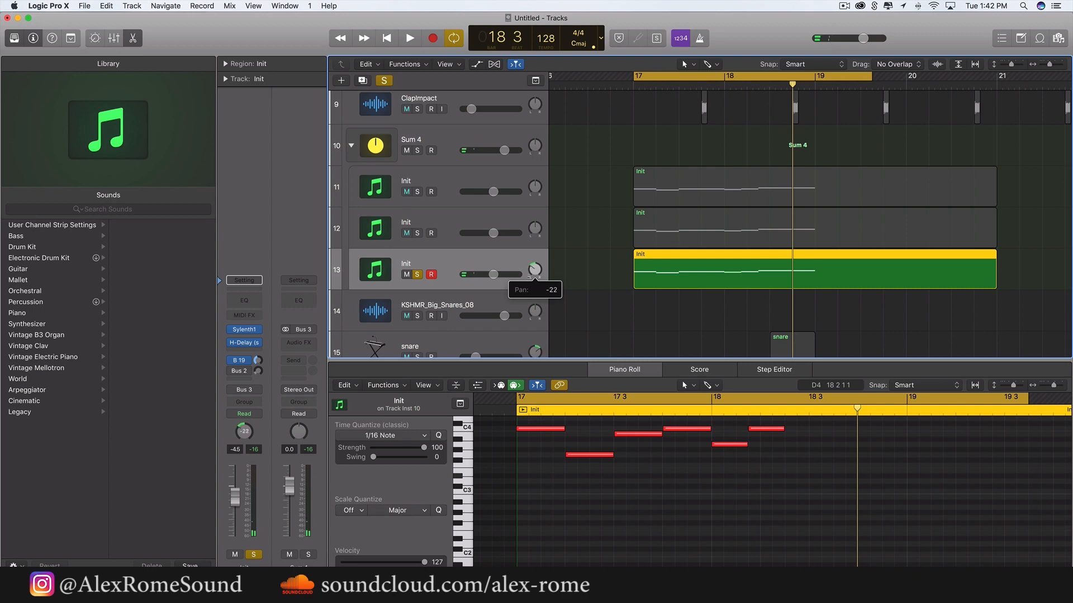
Pan the third Init layer to -13, unsolo it and solo the whole Sum 4 stack
{"action": "left_click", "coordinate": [417, 275]}
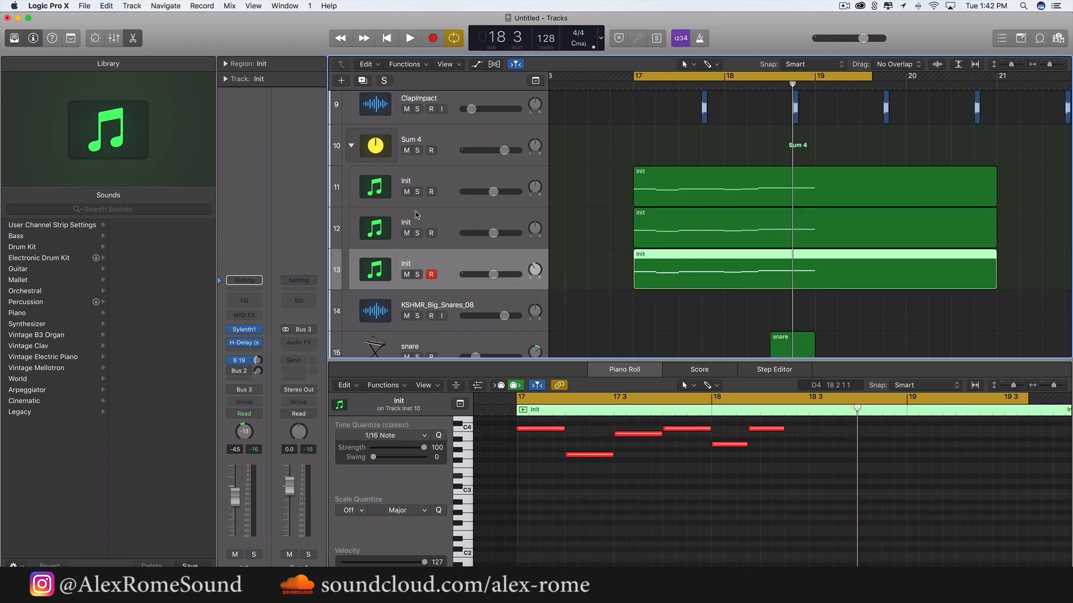
{"action": "left_click", "coordinate": [417, 150]}
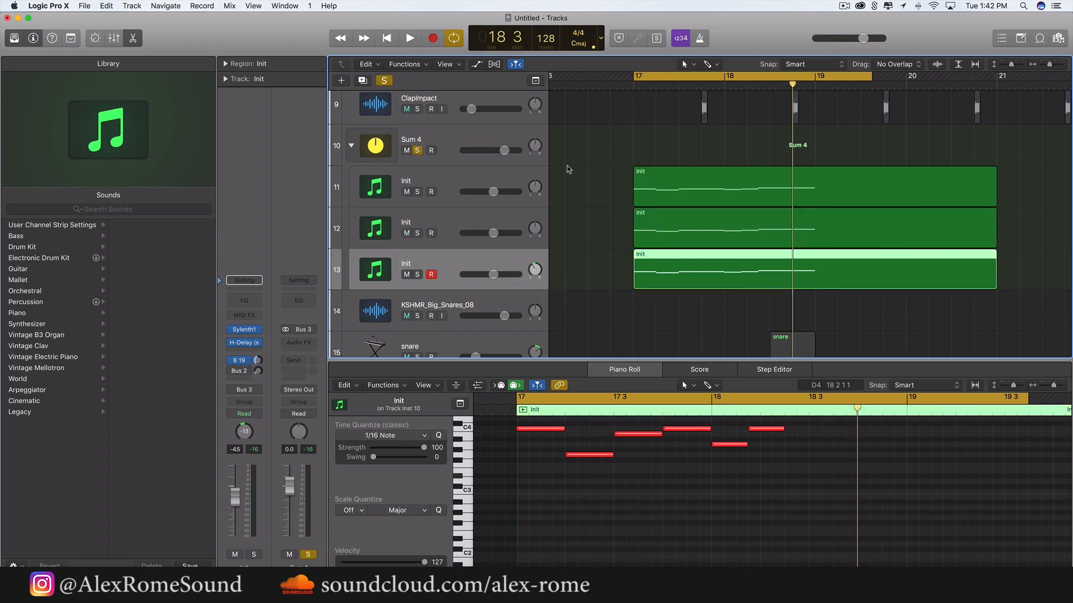
{"action": "left_click", "coordinate": [468, 147]}
Balance the stacked Init layers during playback, setting the third to -3.9 dB and lowering the second and first
{"action": "key", "text": "space"}
{"action": "left_click_drag", "start_coordinate": [493, 274], "coordinate": [494, 275]}
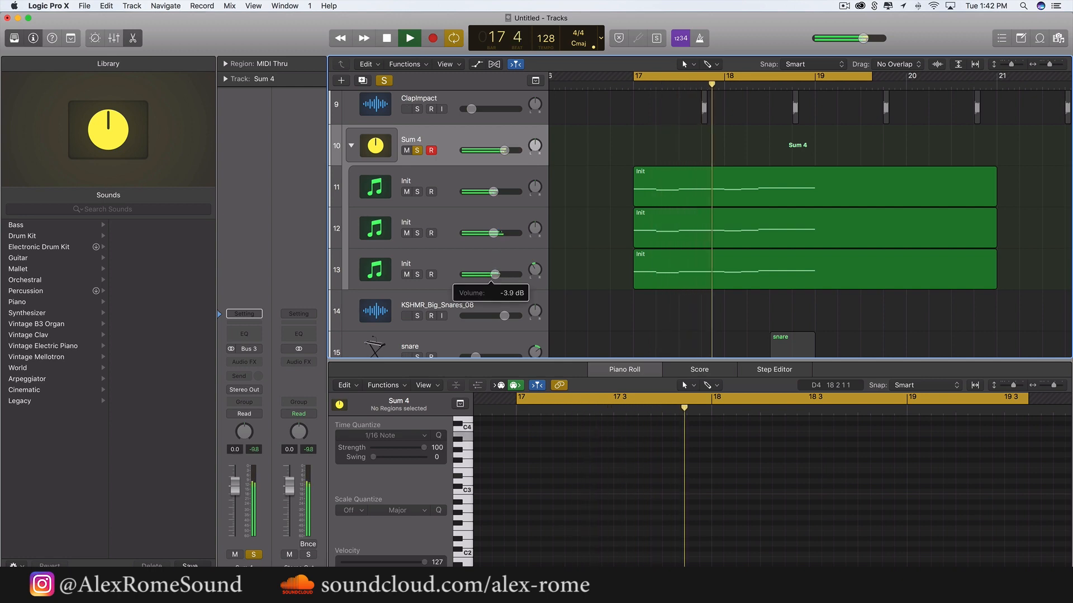
{"action": "left_click_drag", "start_coordinate": [494, 233], "coordinate": [481, 234]}
{"action": "key", "text": "space"}
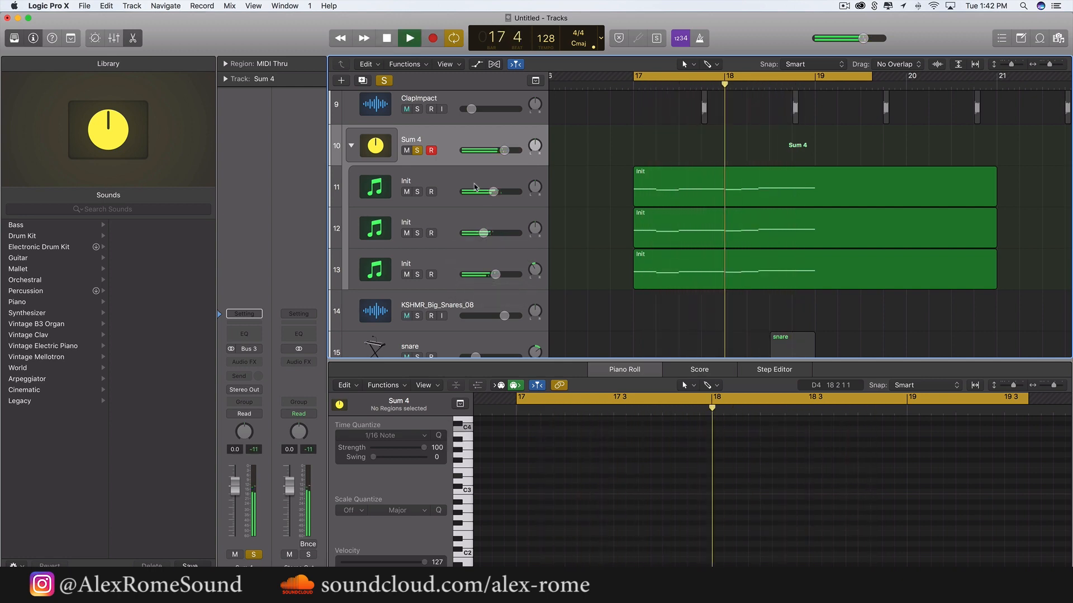
{"action": "left_click_drag", "start_coordinate": [474, 187], "coordinate": [473, 188]}
{"action": "key", "text": "space"}
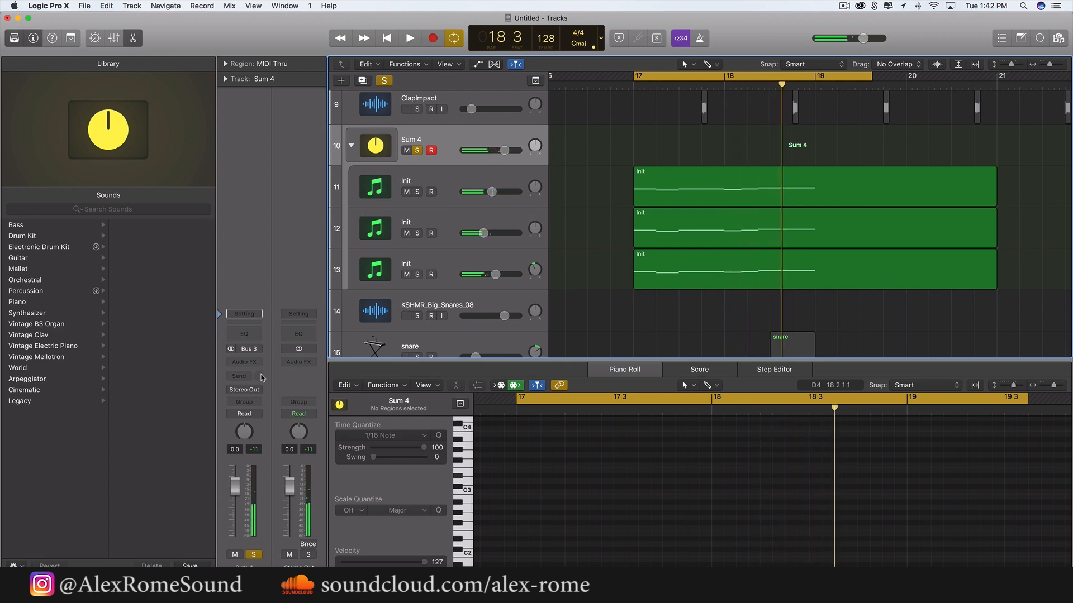
Insert a Compressor on the Sum 4 stack and lower its threshold to -31 dB during playback
{"action": "left_click", "coordinate": [246, 362]}
{"action": "mouse_move", "coordinate": [253, 458]}
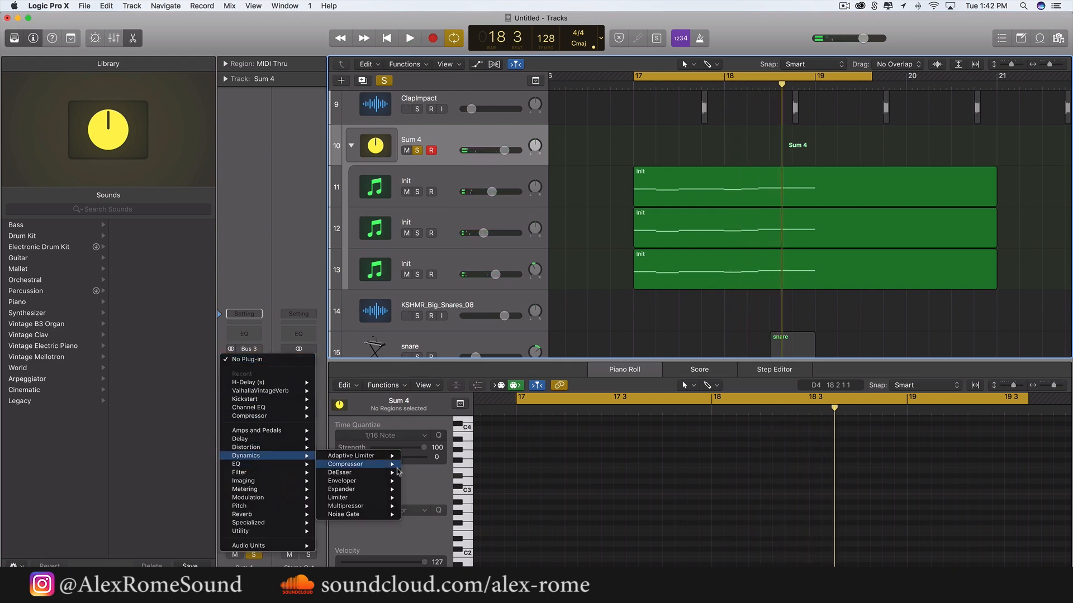
{"action": "left_click", "coordinate": [426, 465]}
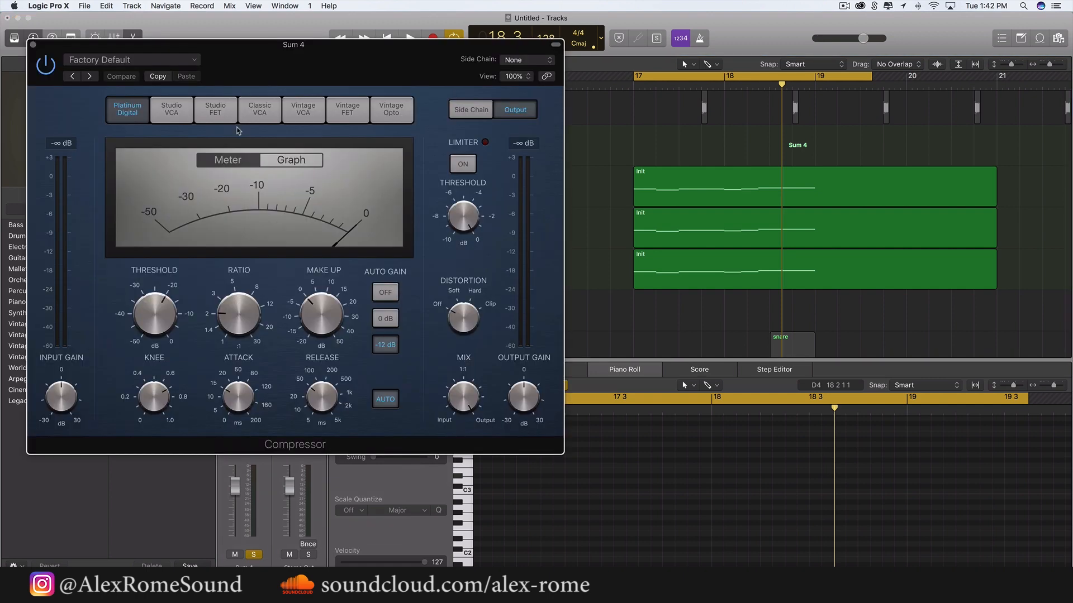
{"action": "key", "text": "space"}
{"action": "left_click_drag", "start_coordinate": [145, 320], "coordinate": [116, 354]}
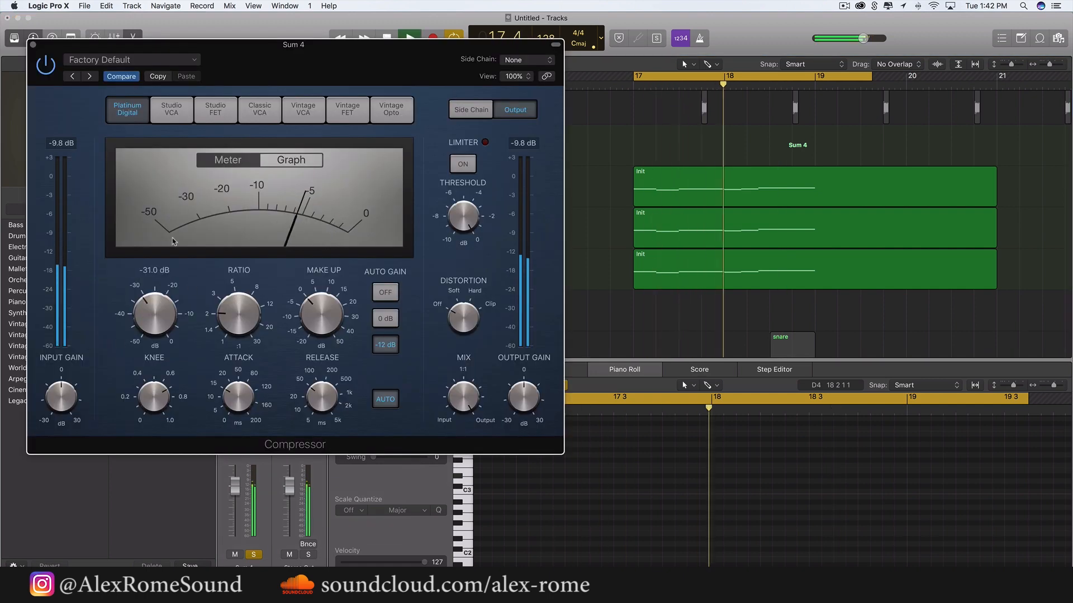
Switch the Sum 4 compressor's circuit type to Vintage VCA and audition it
{"action": "key", "text": "space"}
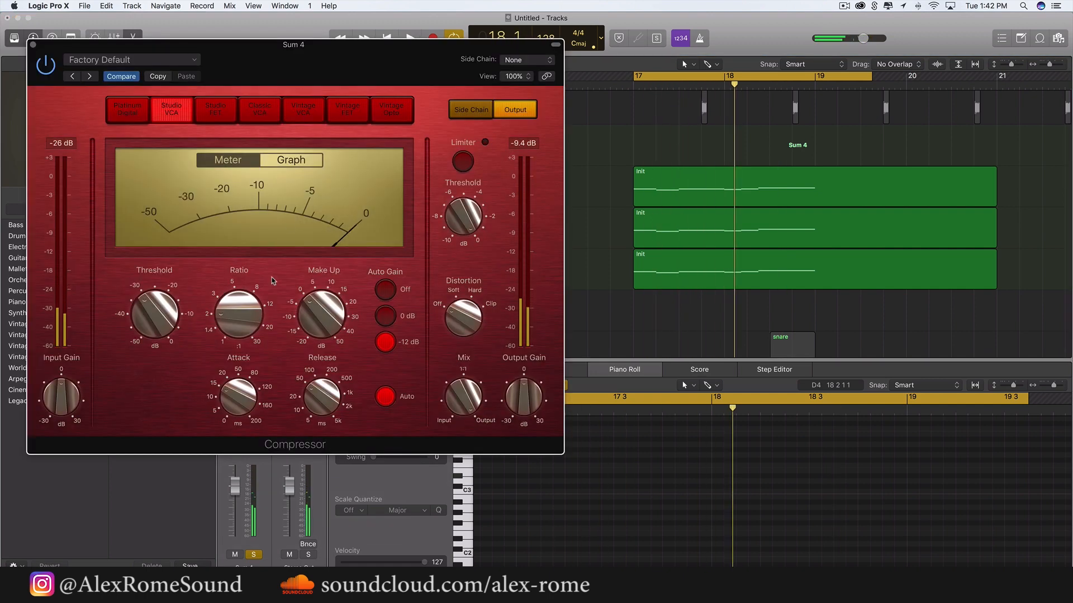
{"action": "left_click", "coordinate": [303, 111]}
{"action": "key", "text": "space"}
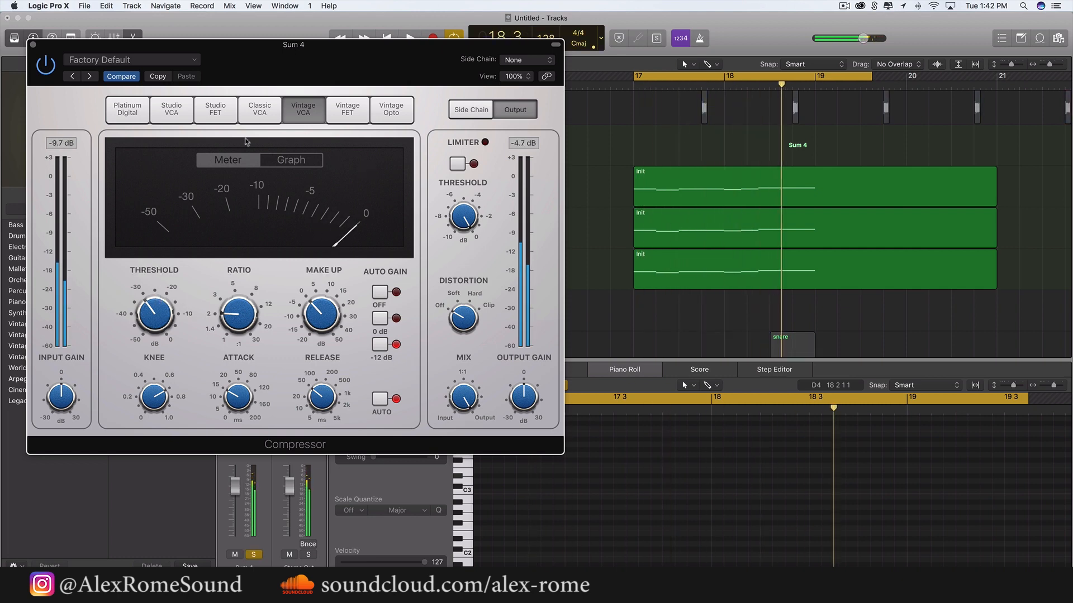
Lower the Sum 4 stack's volume to -8.2 dB and audition the change
{"action": "left_click", "coordinate": [33, 45]}
{"action": "left_click_drag", "start_coordinate": [507, 151], "coordinate": [487, 151]}
{"action": "key", "text": "space"}
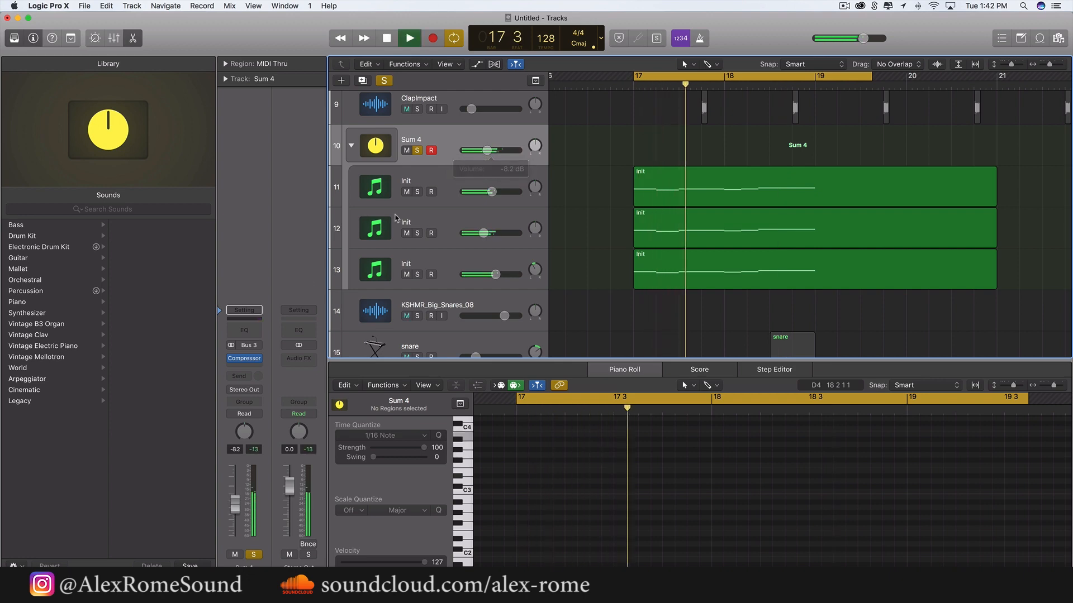
{"action": "key", "text": "space"}
Check the amp envelope settings in Sylenth1 on the third, second and first Init layers, and play the stack
{"action": "left_click", "coordinate": [254, 362]}
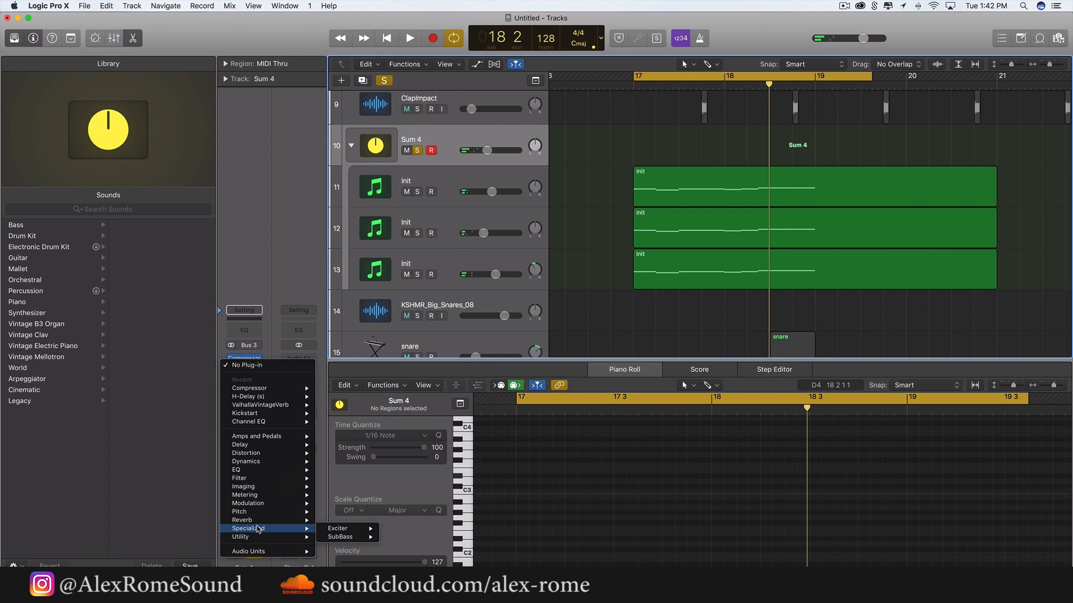
{"action": "left_click", "coordinate": [474, 222]}
{"action": "left_click", "coordinate": [455, 257]}
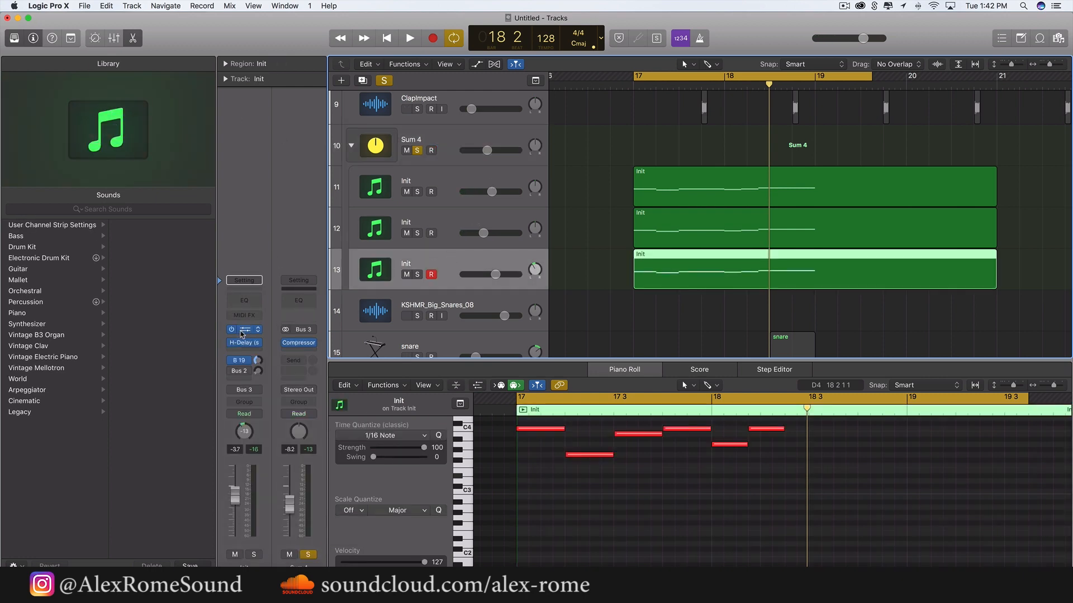
{"action": "left_click", "coordinate": [242, 334]}
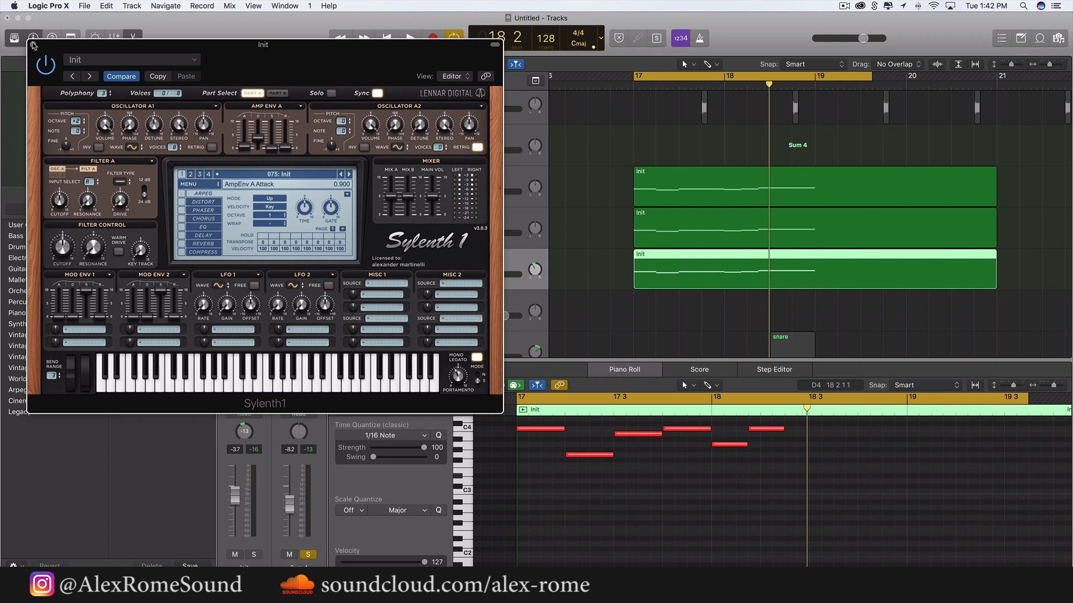
{"action": "left_click", "coordinate": [32, 45]}
{"action": "left_click", "coordinate": [441, 220]}
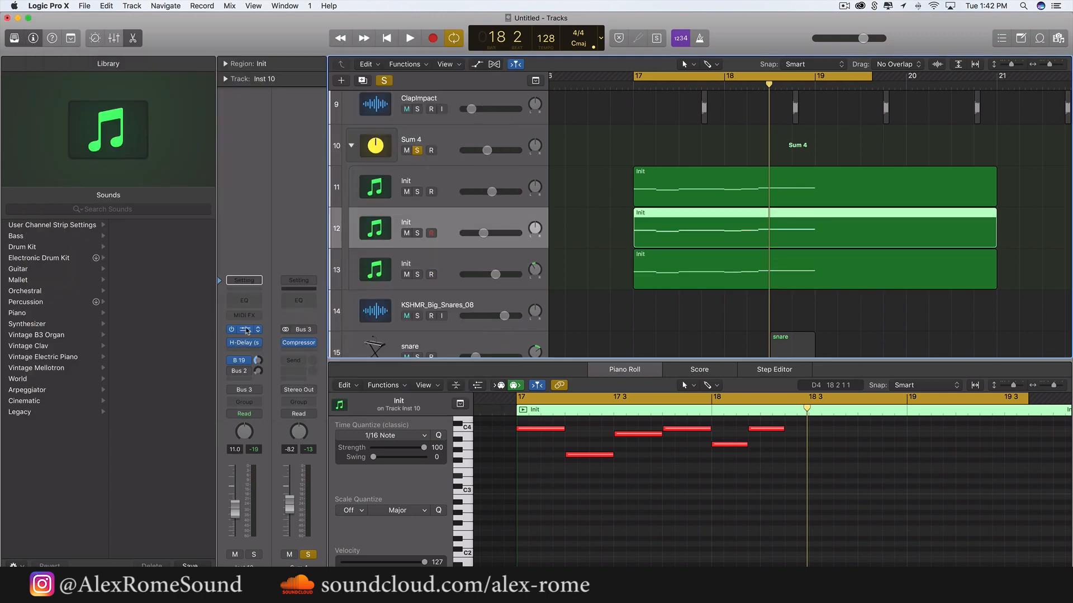
{"action": "left_click", "coordinate": [244, 330]}
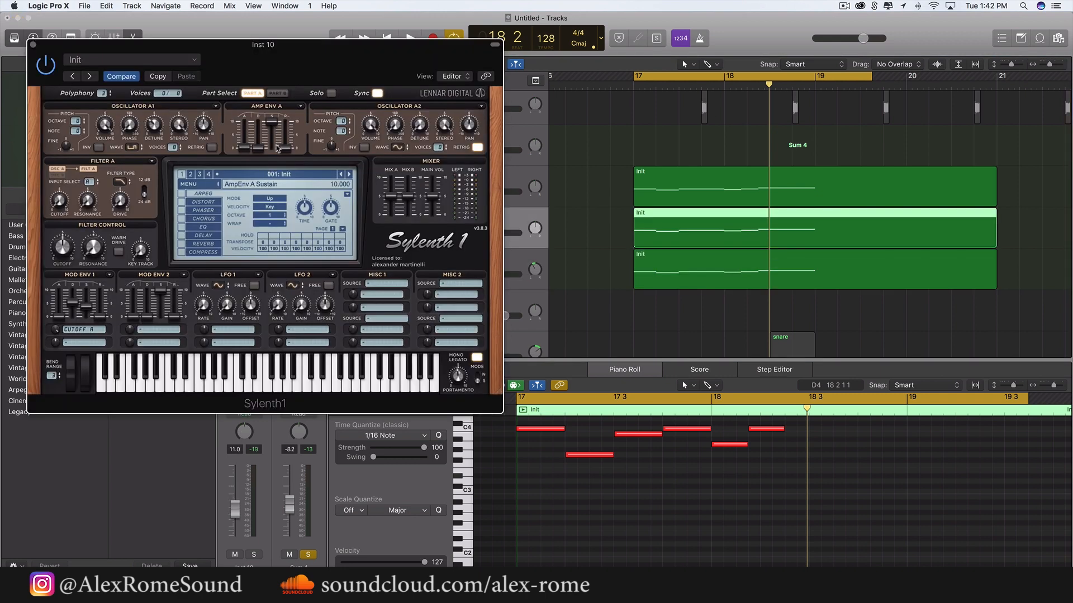
{"action": "left_click", "coordinate": [33, 44]}
{"action": "left_click", "coordinate": [473, 181]}
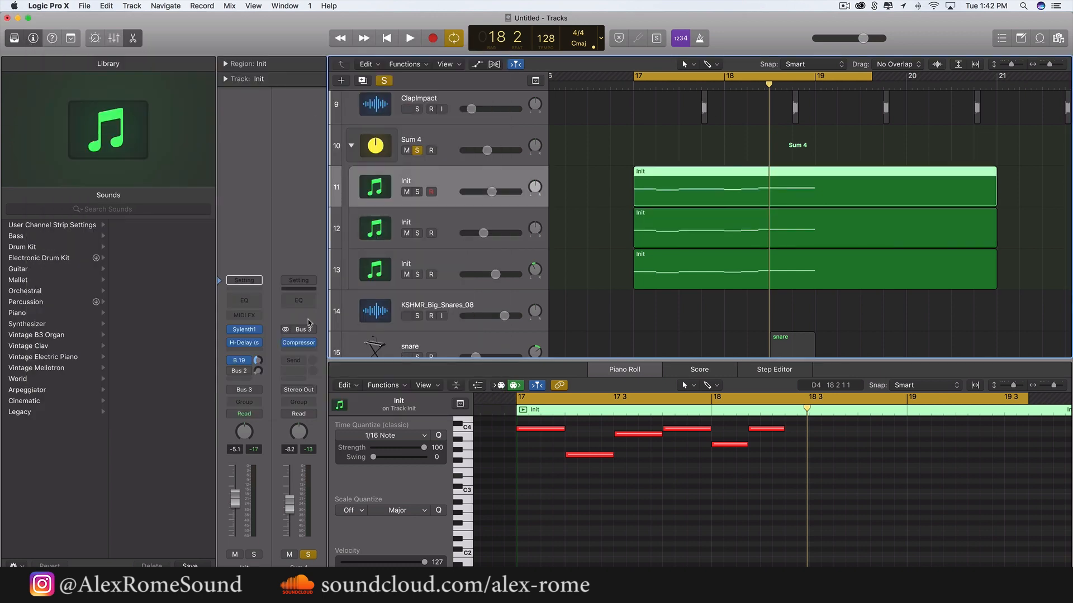
{"action": "left_click", "coordinate": [250, 334]}
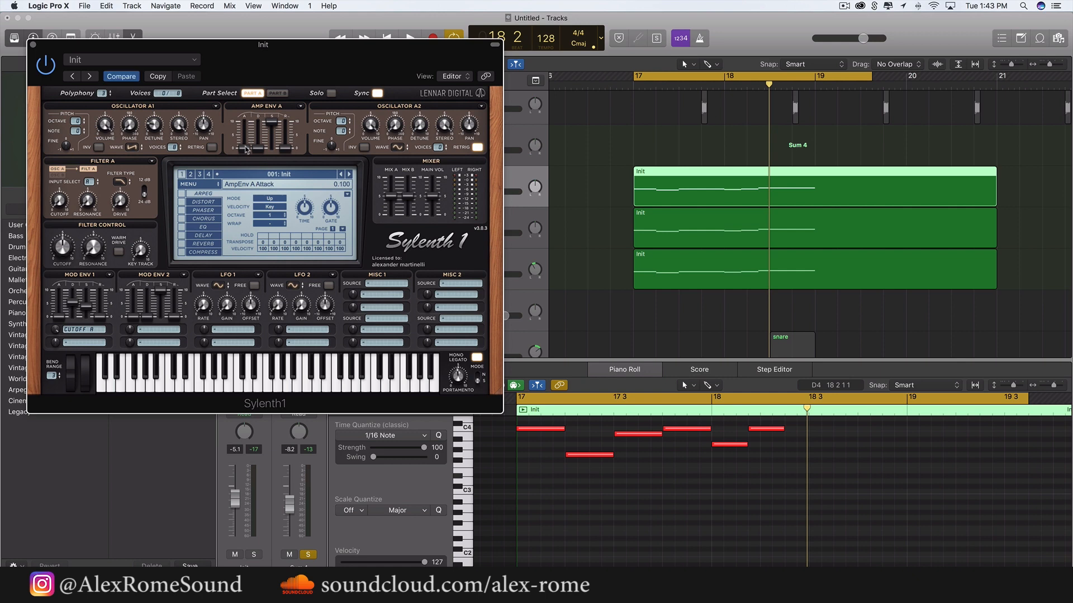
{"action": "left_click", "coordinate": [33, 44]}
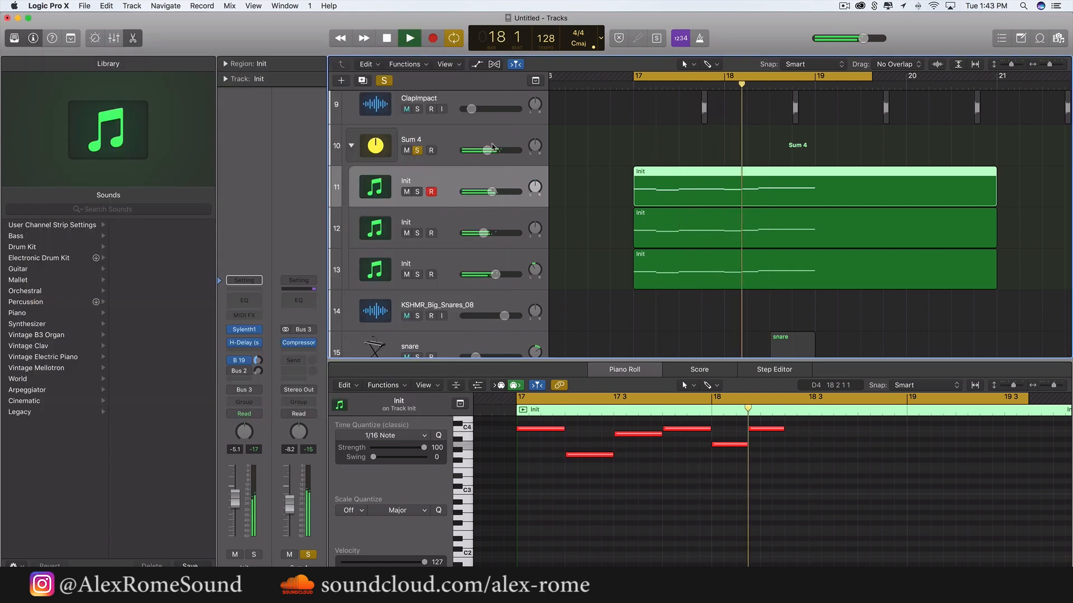
{"action": "key", "text": "space"}
Insert a stereo Channel EQ after the Compressor on the Sum 4 stack
{"action": "left_click", "coordinate": [439, 140]}
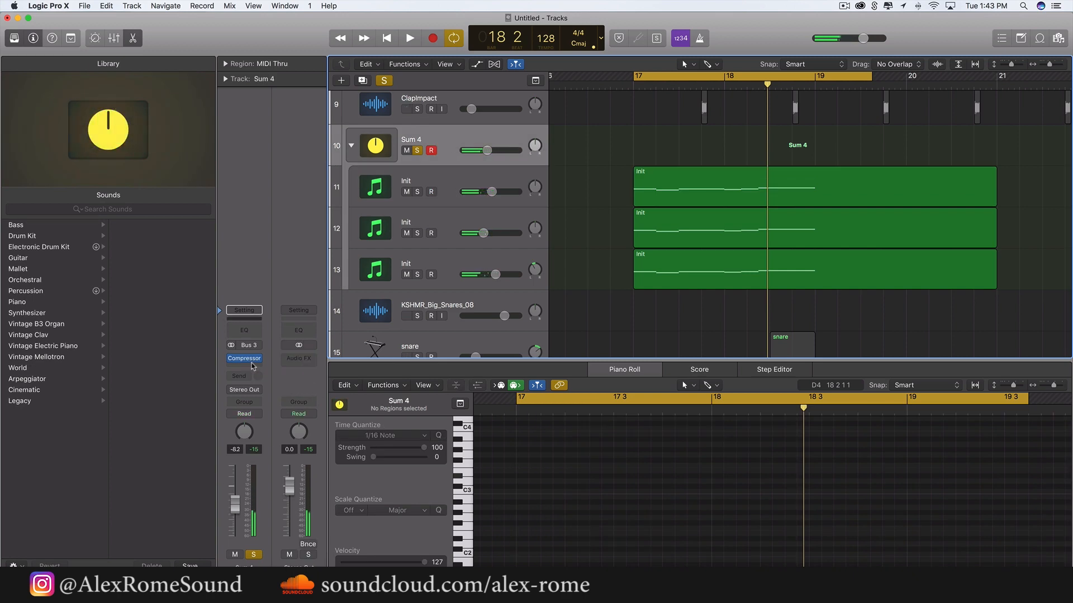
{"action": "left_click", "coordinate": [252, 366]}
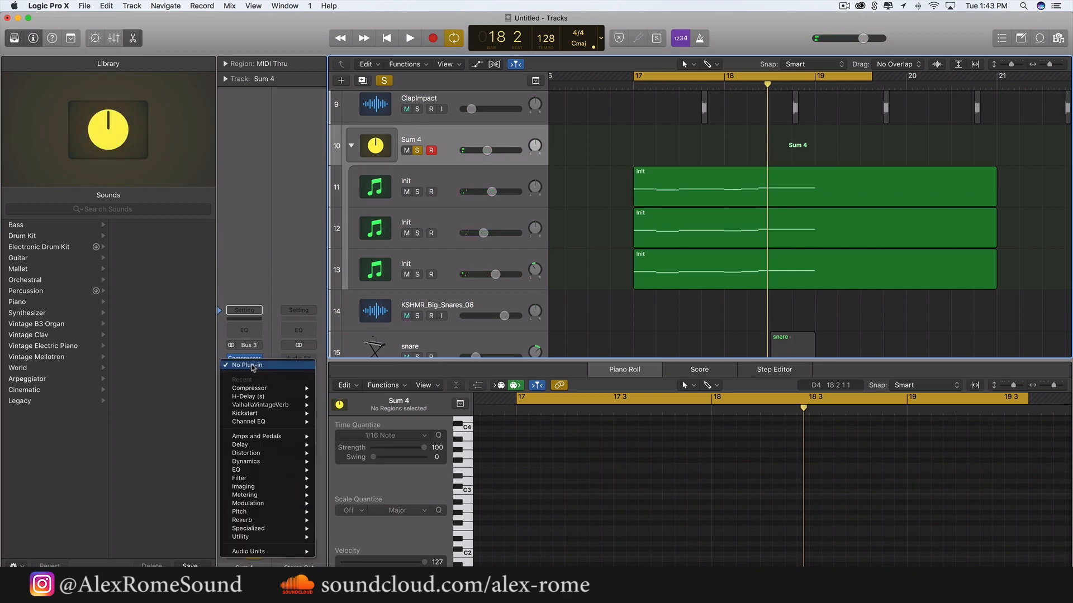
{"action": "mouse_move", "coordinate": [276, 472]}
{"action": "left_click", "coordinate": [422, 470]}
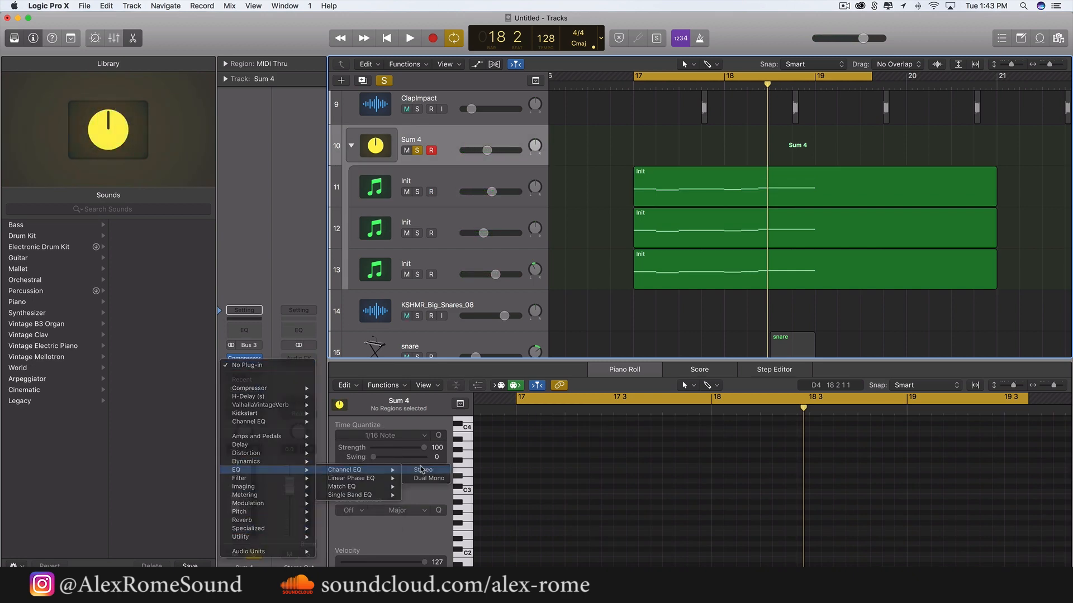
Shape the Sum 4 EQ during playback with a 380 Hz, 48 dB/Oct low cut, a -2.0 dB dip at 580 Hz and a slight 7500 Hz shelf boost
{"action": "left_click_drag", "start_coordinate": [67, 197], "coordinate": [263, 185]}
{"action": "key", "text": "space"}
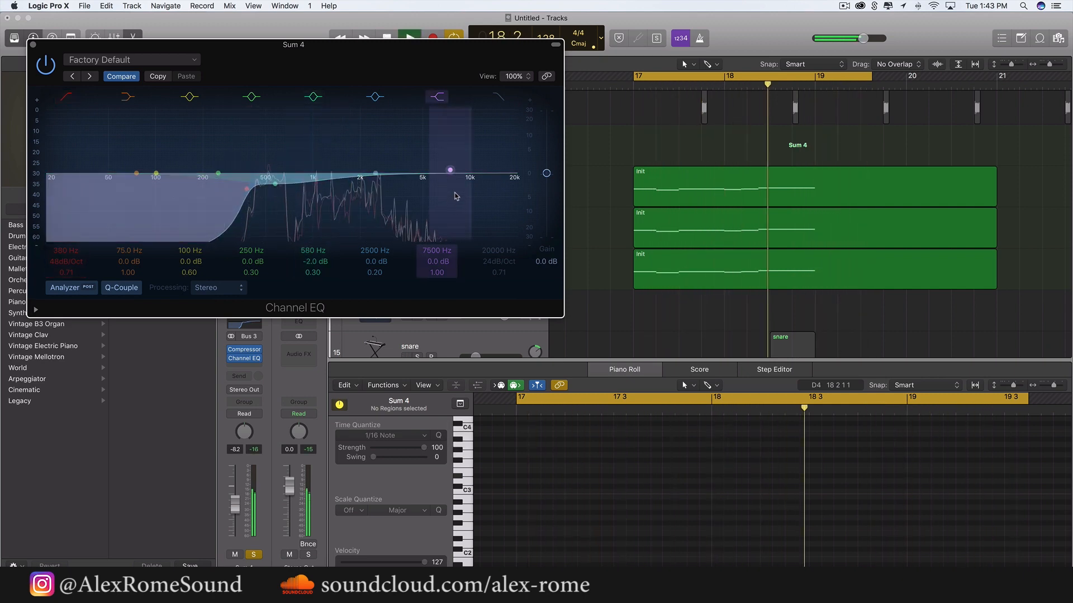
{"action": "left_click_drag", "start_coordinate": [454, 201], "coordinate": [456, 193]}
{"action": "left_click", "coordinate": [33, 43]}
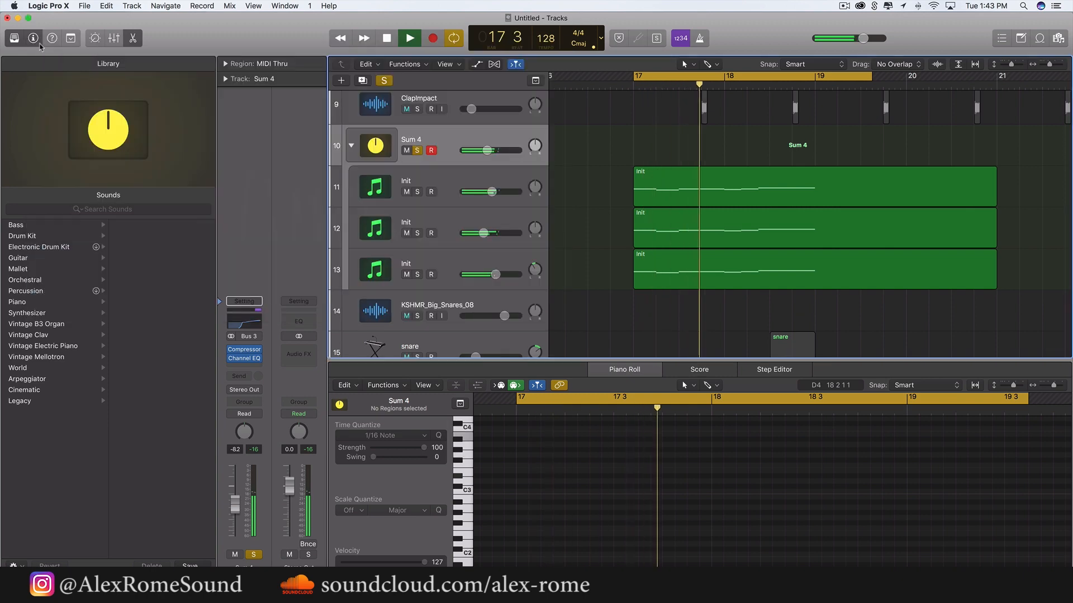
Unsolo Sum 4, shorten the three Init regions to end at bar 19 and repeat them from bar 19 to 21
{"action": "key", "text": "super+Left"}
{"action": "key", "text": "super+Left"}
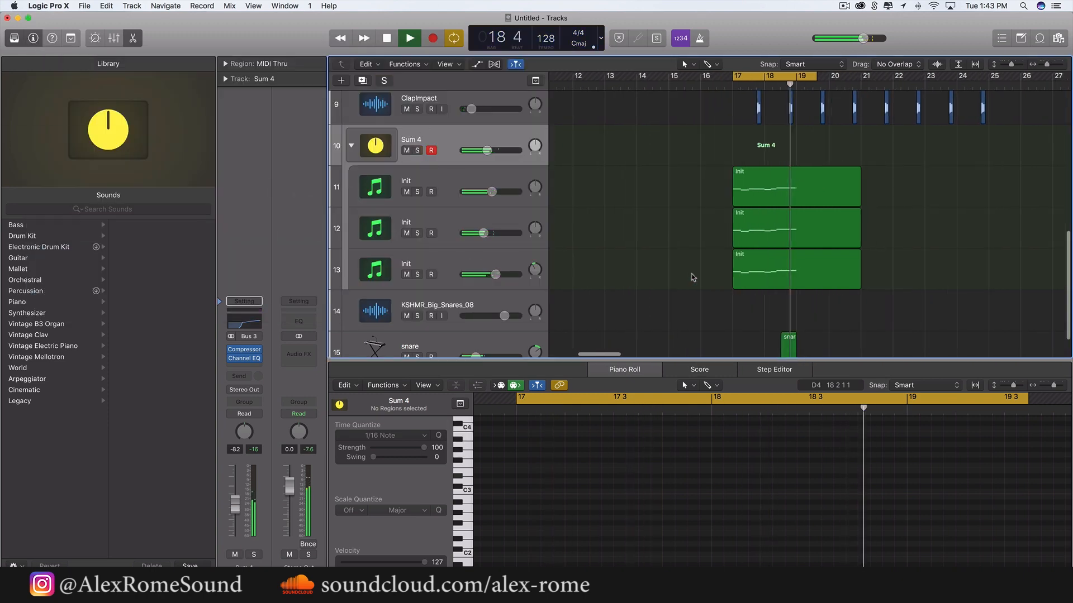
{"action": "scroll", "coordinate": [694, 275], "scroll_direction": "right", "scroll_amount": 5}
{"action": "key", "text": "space"}
{"action": "left_click_drag", "start_coordinate": [778, 279], "coordinate": [664, 196]}
{"action": "key", "text": "super+r"}
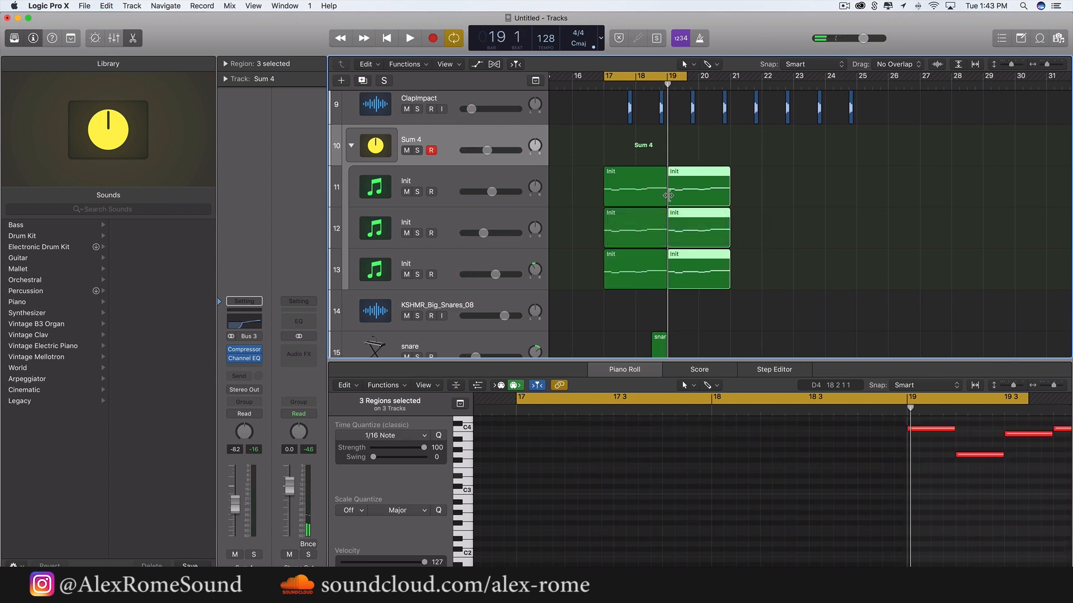
Audition the repeated Init regions and move the cycle range to bars 19 to 21
{"action": "key", "text": "space"}
{"action": "key", "text": "c"}
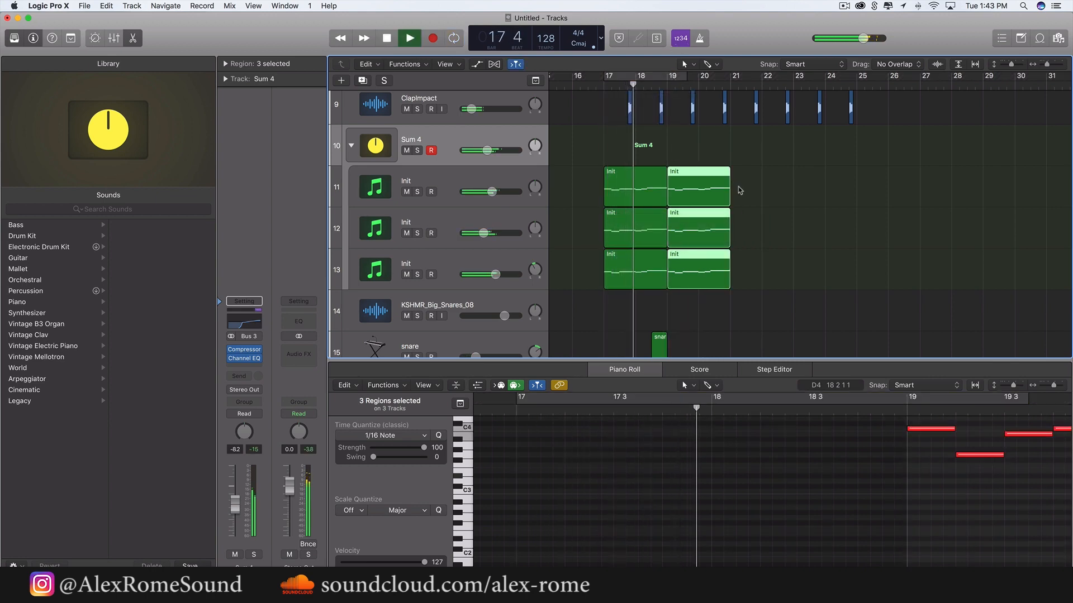
{"action": "scroll", "coordinate": [726, 194], "scroll_direction": "right", "scroll_amount": 3}
{"action": "left_click", "coordinate": [717, 198]}
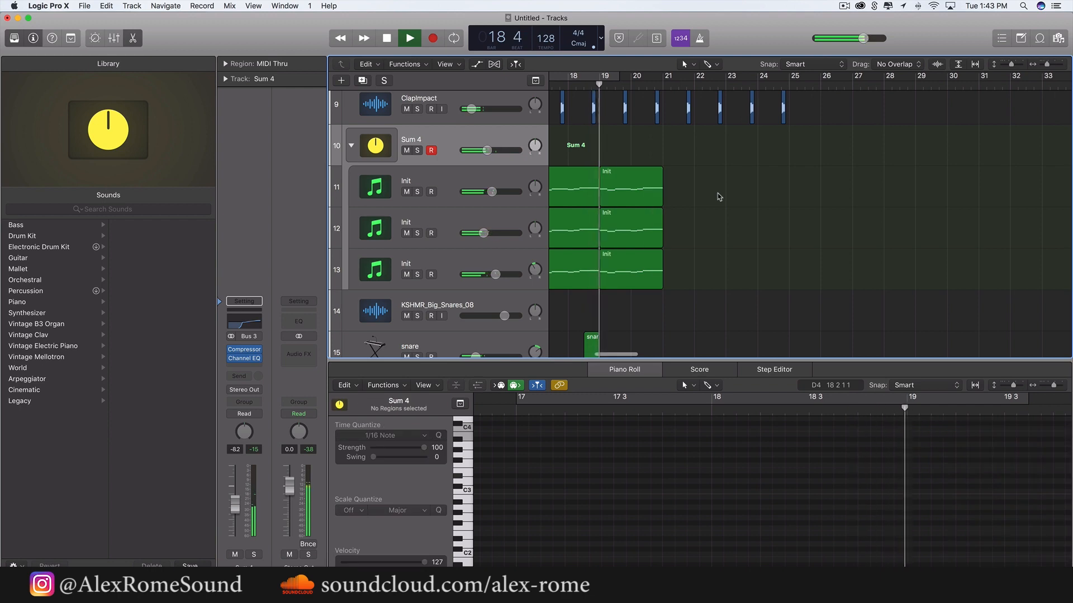
{"action": "left_click_drag", "start_coordinate": [601, 77], "coordinate": [664, 77]}
{"action": "key", "text": "space"}
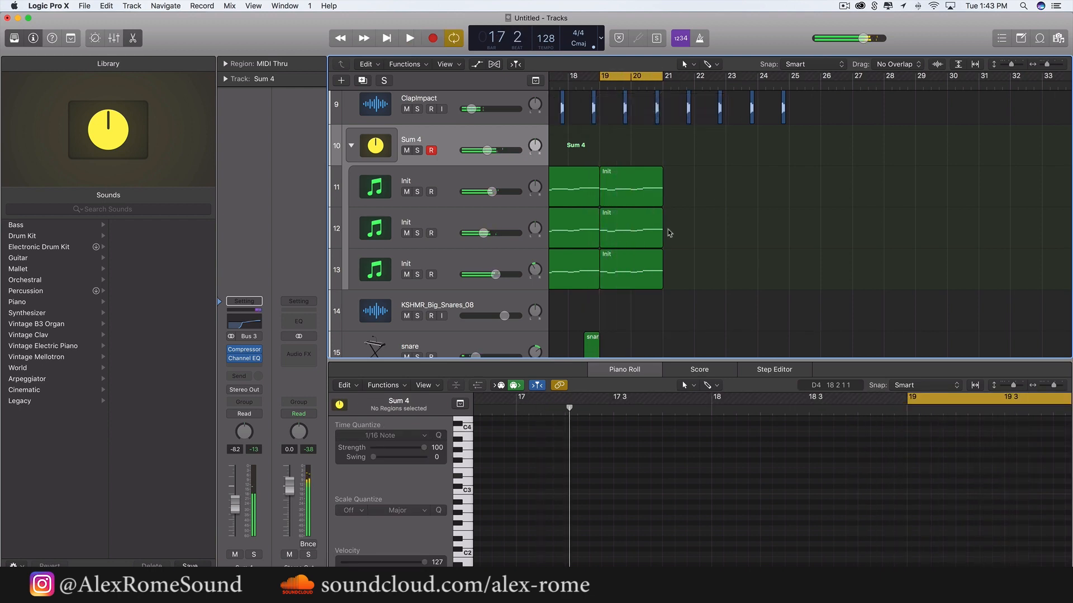
{"action": "key", "text": "space"}
Select the three repeated Init regions and enlarge the Piano Roll to work on their notes during playback
{"action": "left_click_drag", "start_coordinate": [706, 283], "coordinate": [642, 205]}
{"action": "key", "text": "space"}
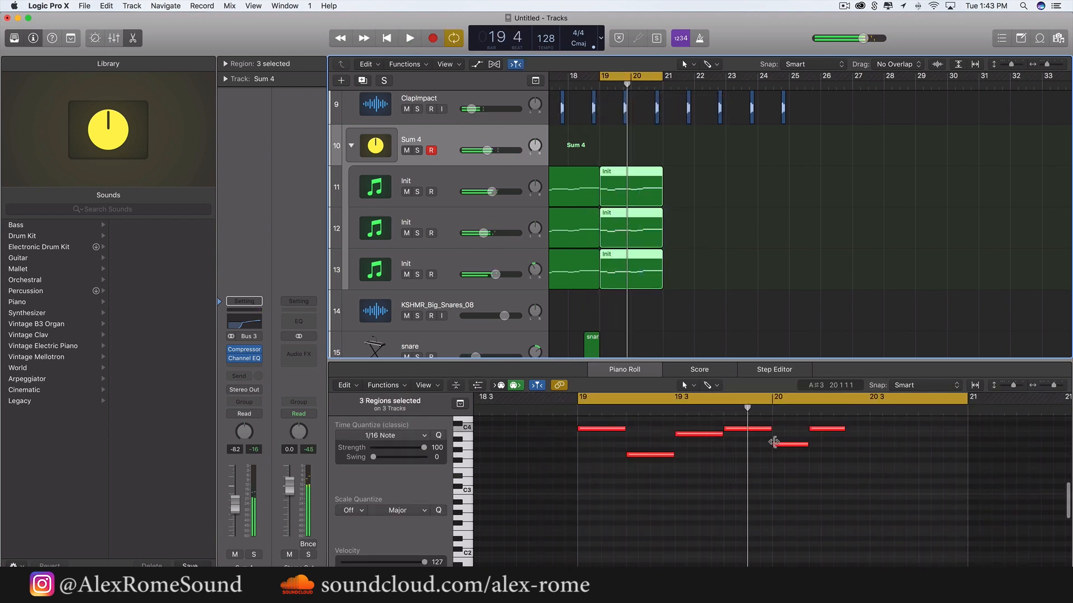
{"action": "scroll", "coordinate": [774, 441], "scroll_direction": "up", "scroll_amount": 3}
{"action": "left_click_drag", "start_coordinate": [772, 309], "coordinate": [775, 193]}
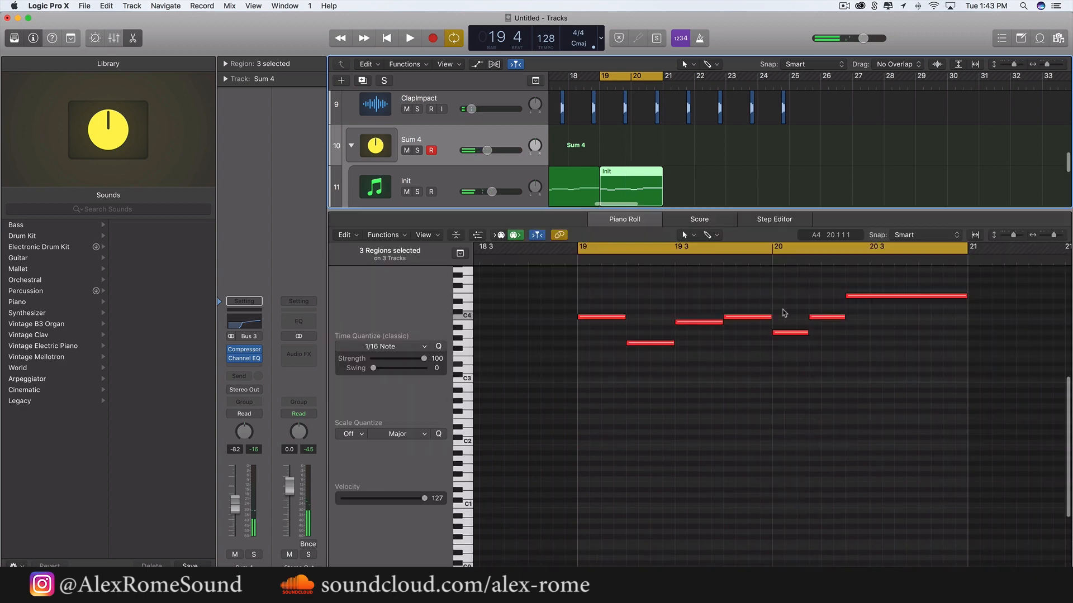
{"action": "key", "text": "space"}
{"action": "scroll", "coordinate": [782, 313], "scroll_direction": "up", "scroll_amount": 4}
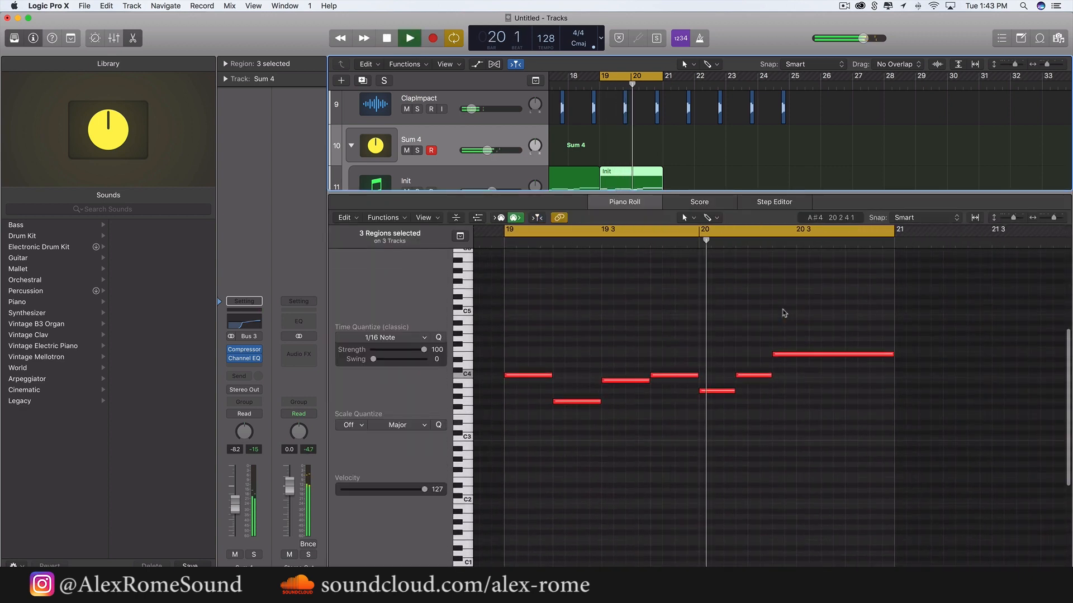
Lower the next-to-last note of the three repeated regions to G#3 and audition the melody
{"action": "key", "text": "space"}
{"action": "left_click", "coordinate": [749, 359]}
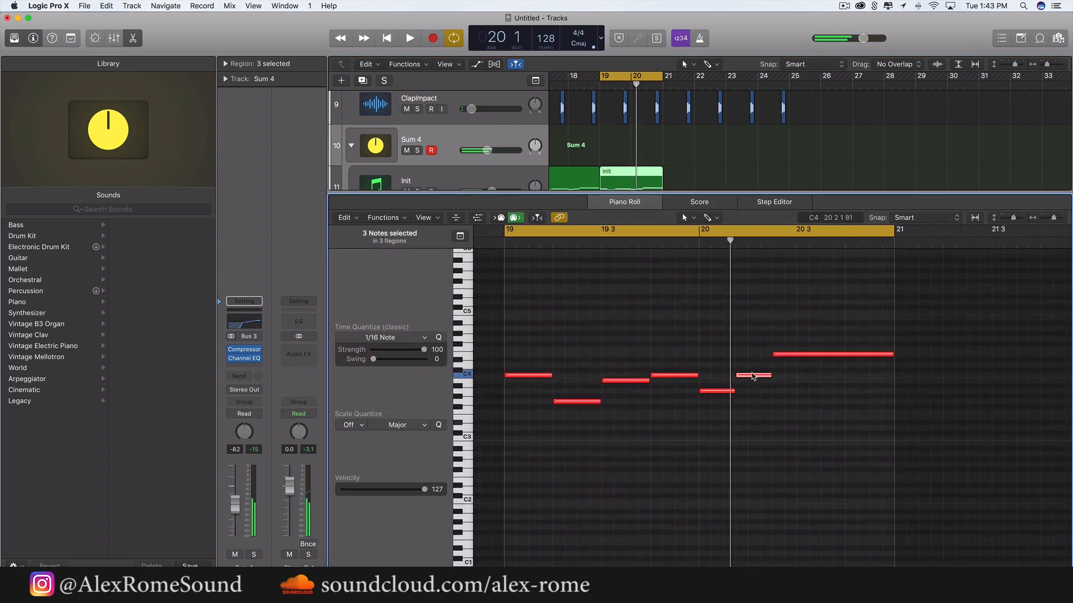
{"action": "left_click_drag", "start_coordinate": [753, 376], "coordinate": [755, 399]}
{"action": "key", "text": "space"}
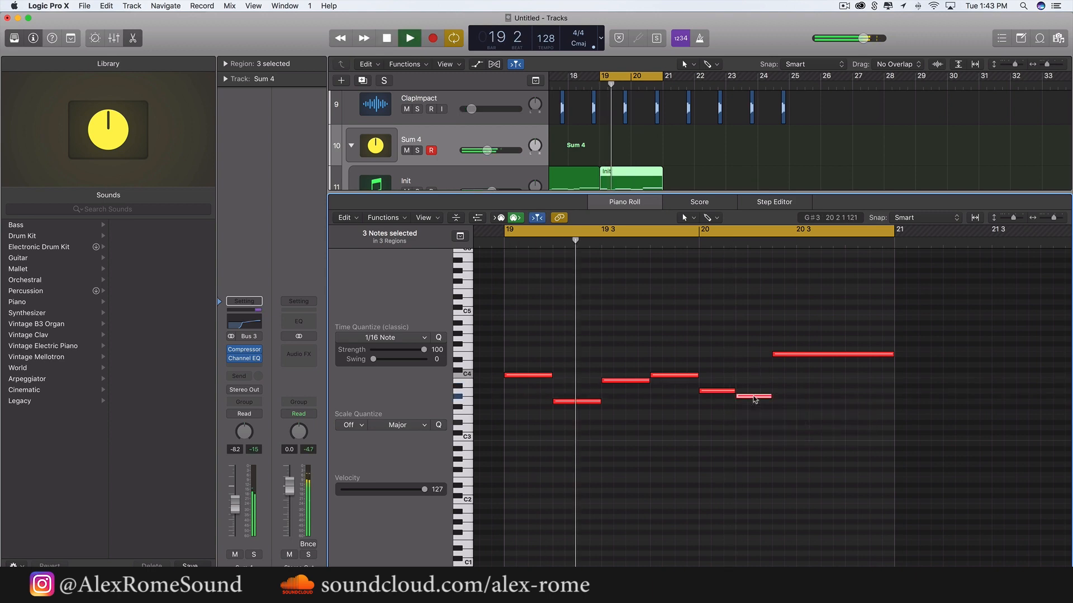
{"action": "key", "text": "space"}
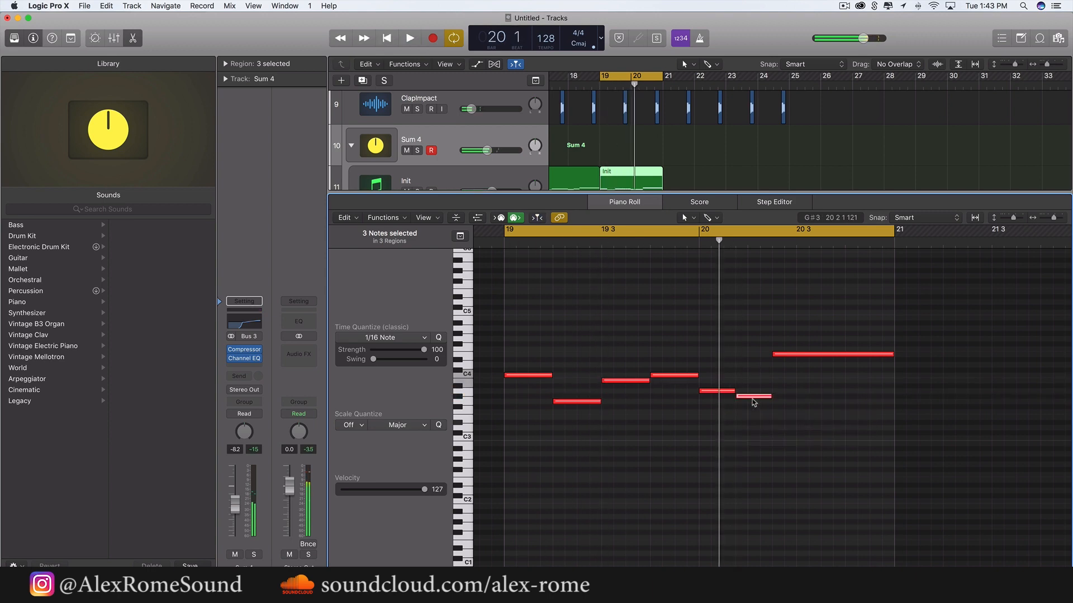
Move the lowered note to G3 and extend it to bar 21, replacing the final higher note
{"action": "left_click_drag", "start_coordinate": [752, 400], "coordinate": [890, 402]}
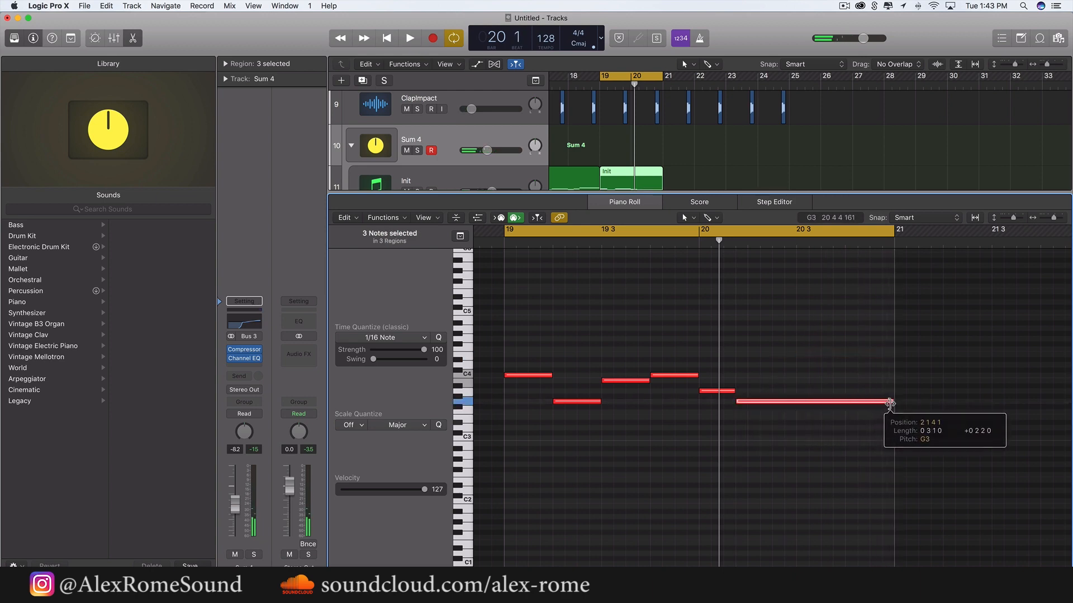
{"action": "left_click", "coordinate": [790, 448]}
{"action": "key", "text": "space"}
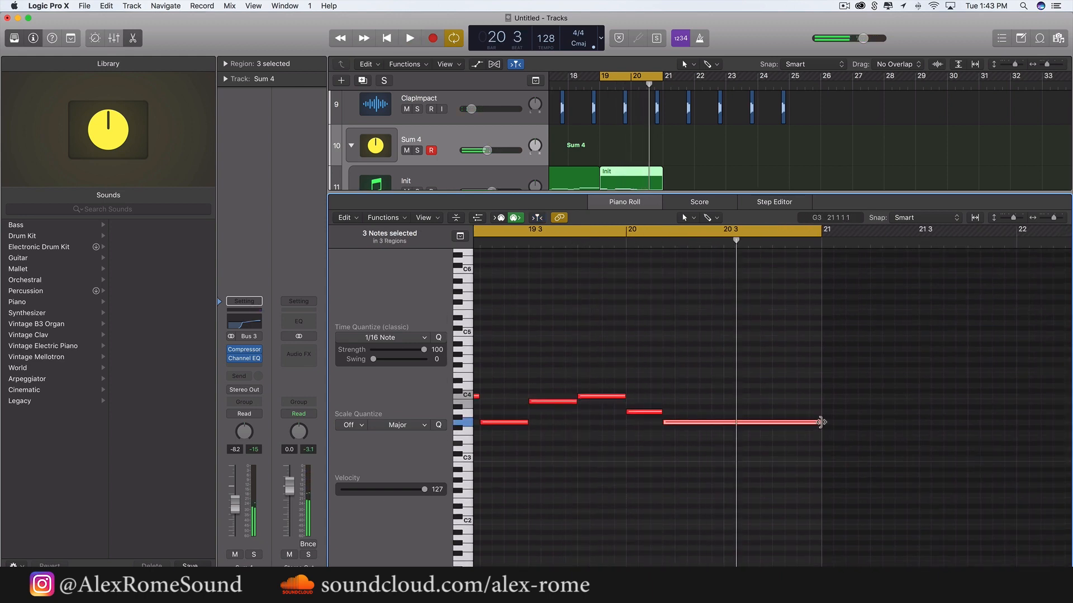
Shorten the long G3 note and place a copy directly after it, extended to bar 21
{"action": "left_click_drag", "start_coordinate": [820, 421], "coordinate": [708, 424]}
{"action": "key", "text": "space"}
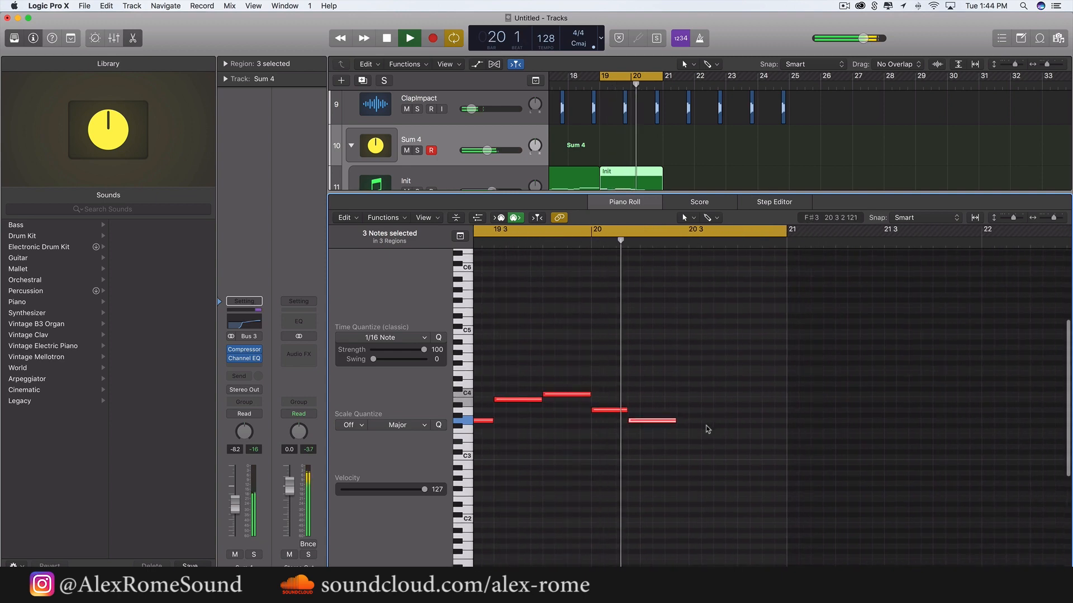
{"action": "key", "text": "space"}
{"action": "left_click_drag", "start_coordinate": [673, 421], "coordinate": [661, 421]}
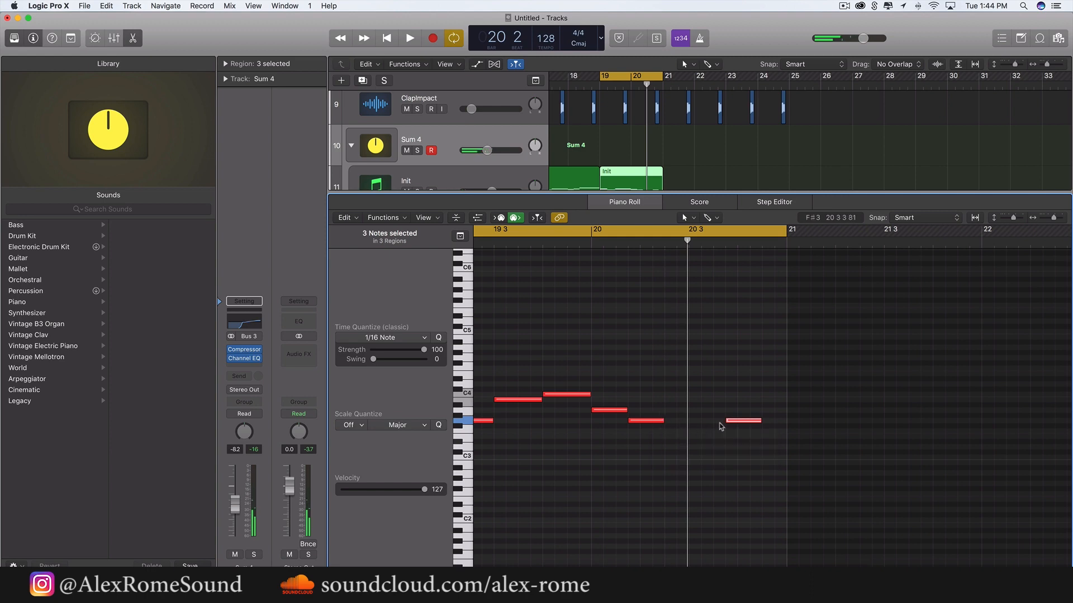
{"action": "left_click_drag", "start_coordinate": [740, 424], "coordinate": [793, 425]}
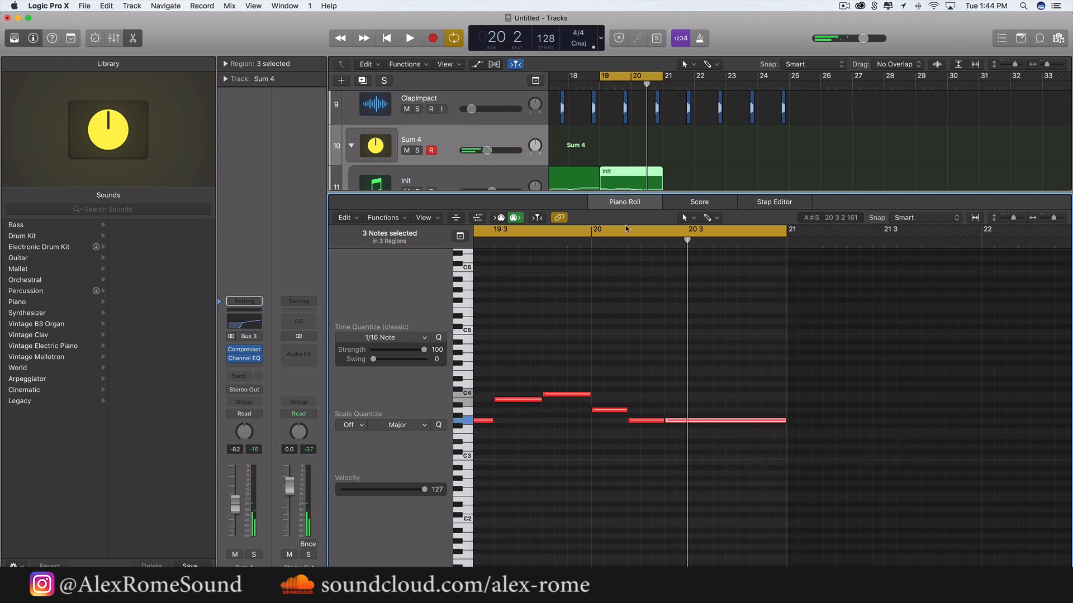
Shrink the Piano Roll and show track automation for the Sum 4 stack and its Init layers
{"action": "left_click_drag", "start_coordinate": [649, 193], "coordinate": [637, 498]}
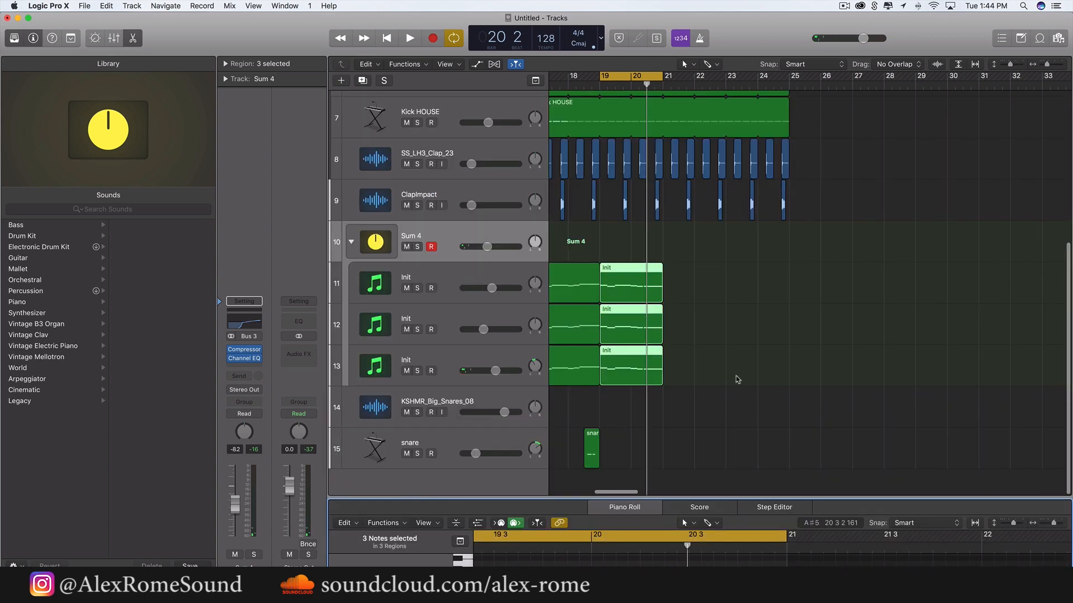
{"action": "scroll", "coordinate": [738, 380], "scroll_direction": "up", "scroll_amount": 5}
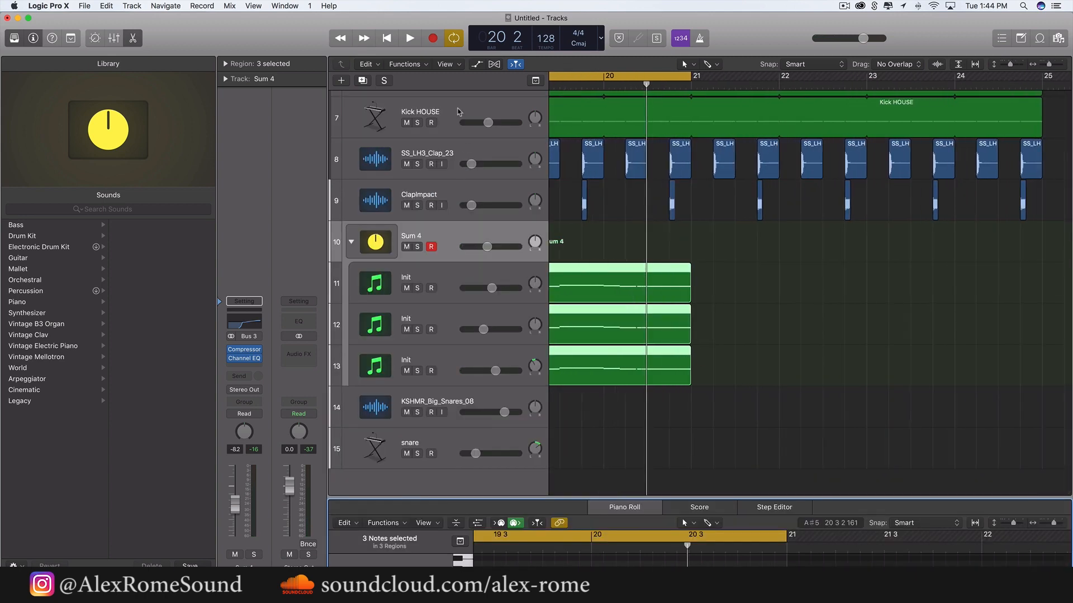
{"action": "key", "text": "a"}
{"action": "scroll", "coordinate": [642, 337], "scroll_direction": "down", "scroll_amount": 3}
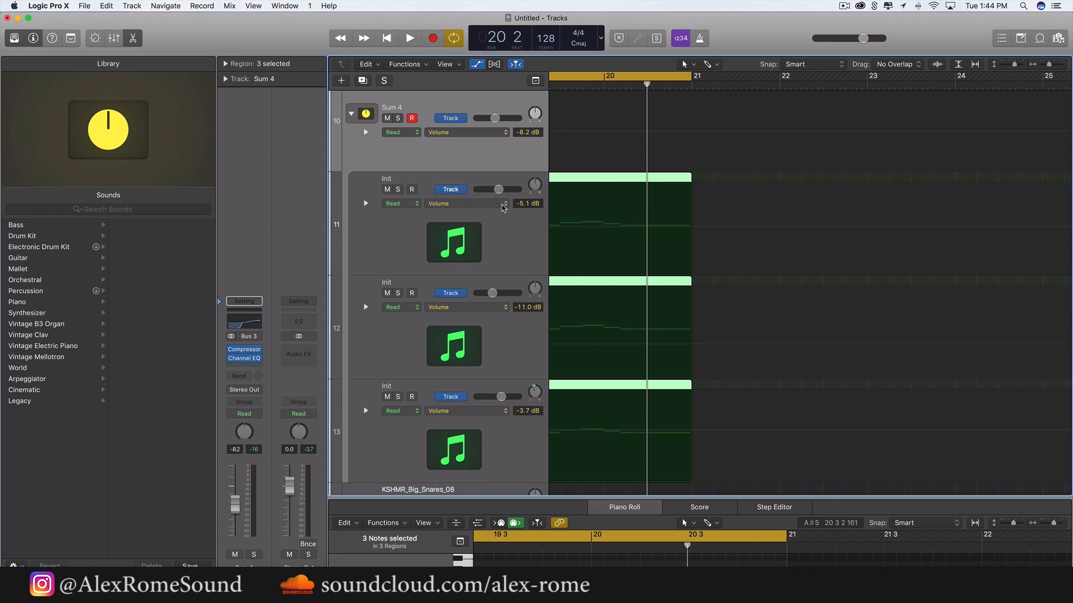
Set the pitch bend range to 24 in the first Init layer's Sylenth1
{"action": "left_click", "coordinate": [492, 215]}
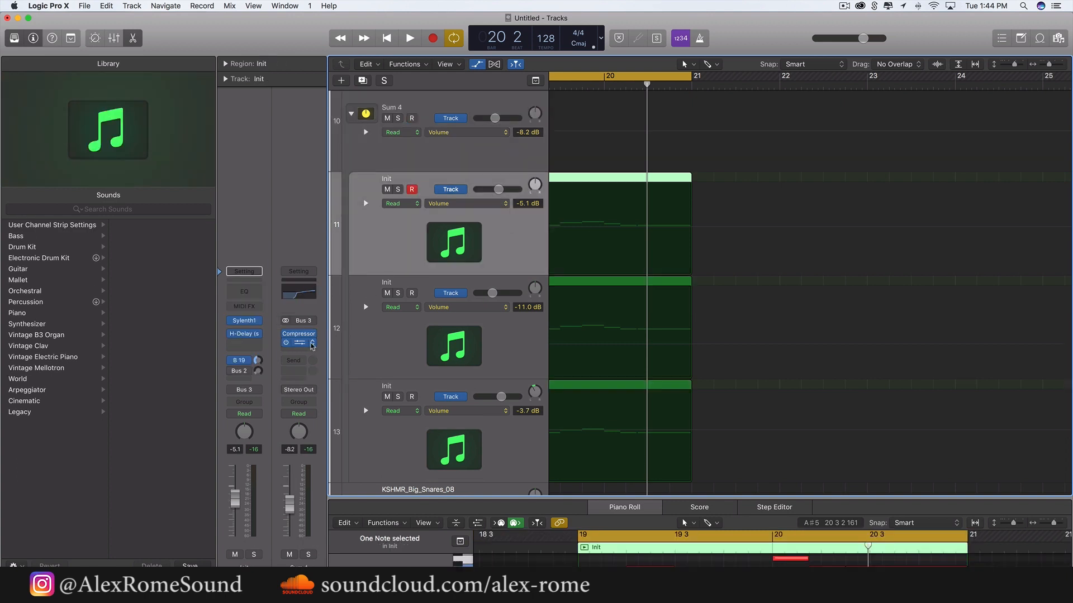
{"action": "left_click", "coordinate": [247, 321]}
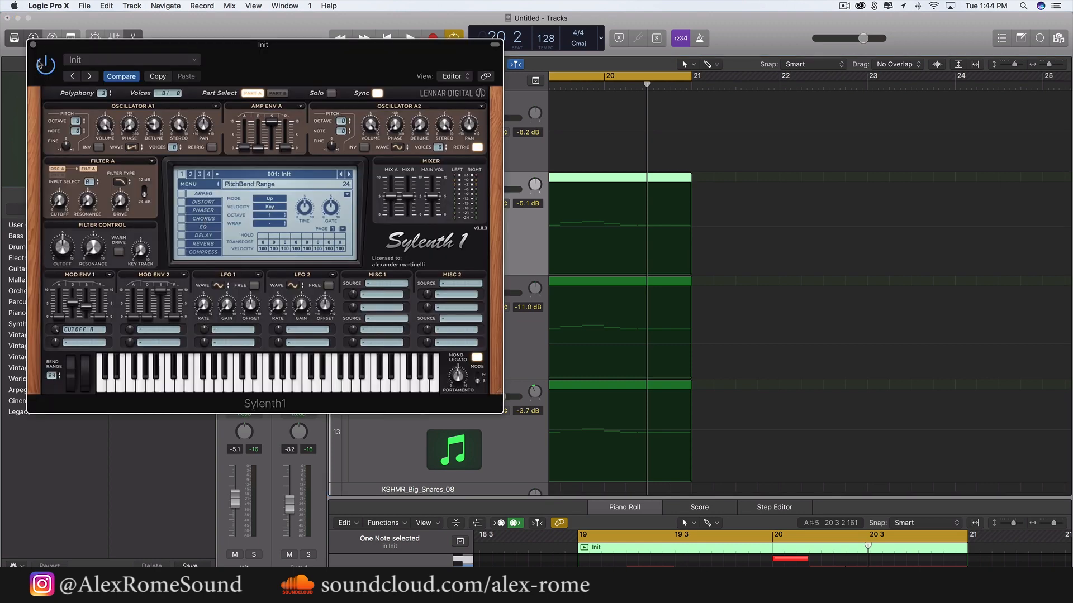
Show Sylenth1's PitchBend parameter in the first Init layer's automation lane
{"action": "left_click", "coordinate": [33, 45]}
{"action": "left_click", "coordinate": [477, 207]}
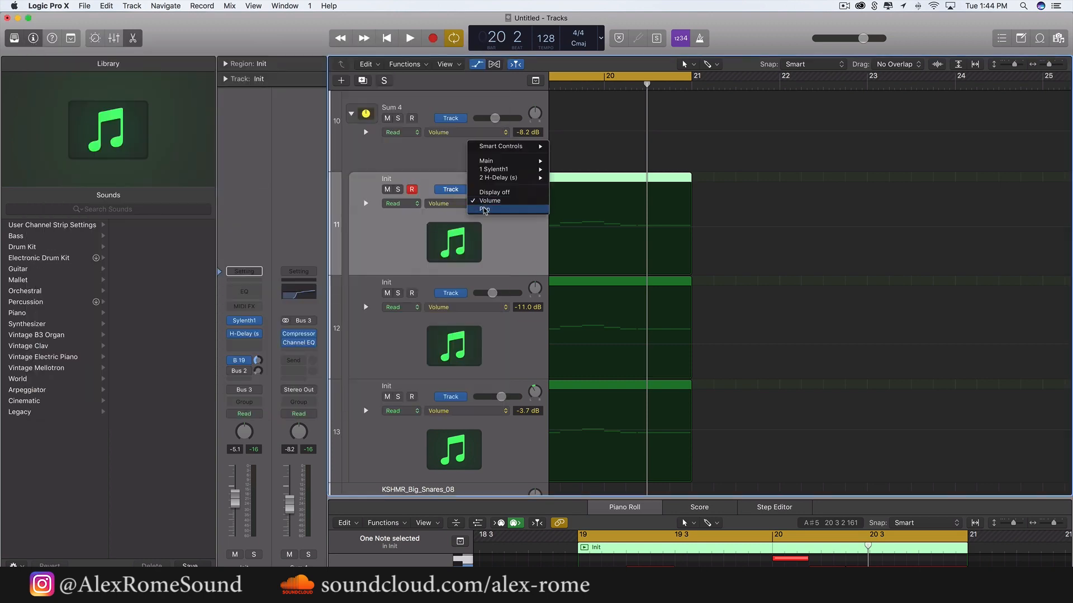
{"action": "mouse_move", "coordinate": [509, 168]}
{"action": "scroll", "coordinate": [560, 409], "scroll_direction": "down", "scroll_amount": 10}
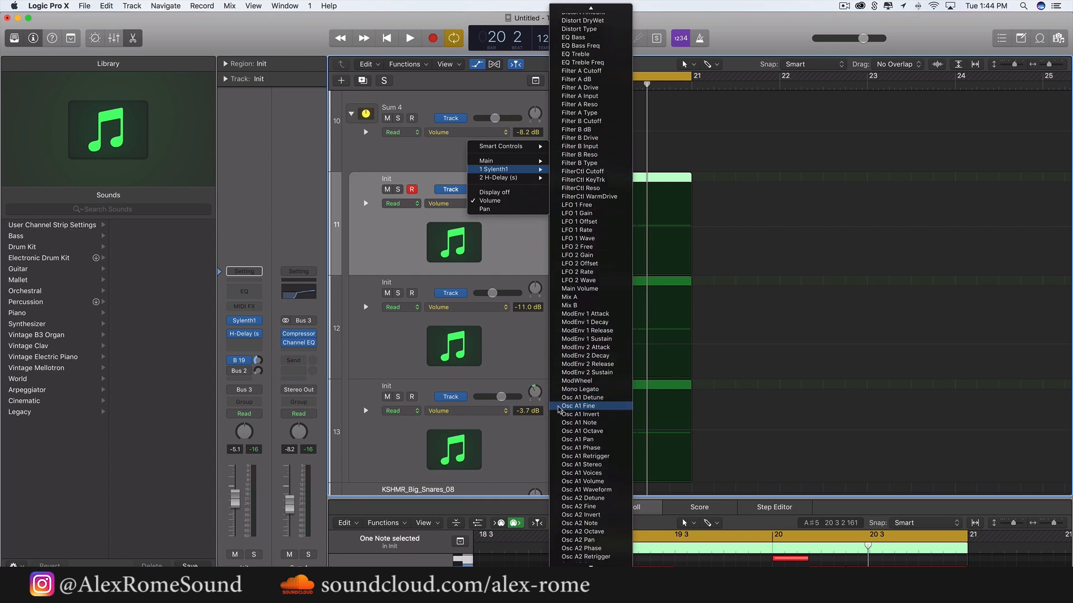
{"action": "scroll", "coordinate": [560, 410], "scroll_direction": "up", "scroll_amount": 6}
{"action": "scroll", "coordinate": [560, 410], "scroll_direction": "down", "scroll_amount": 10}
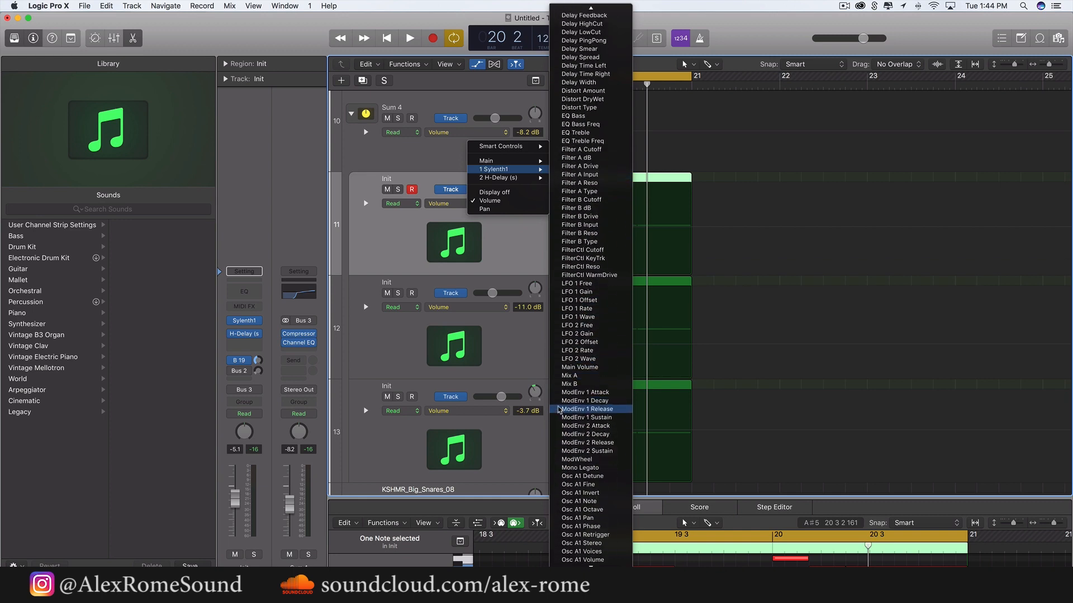
{"action": "scroll", "coordinate": [560, 409], "scroll_direction": "down", "scroll_amount": 5}
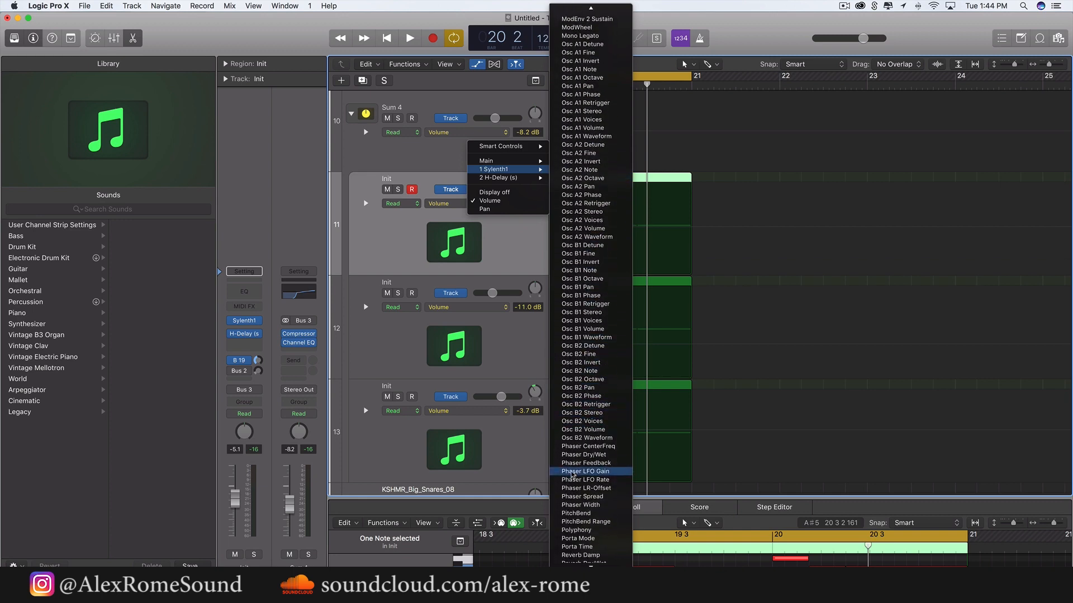
{"action": "scroll", "coordinate": [572, 473], "scroll_direction": "down", "scroll_amount": 2}
{"action": "left_click", "coordinate": [576, 482]}
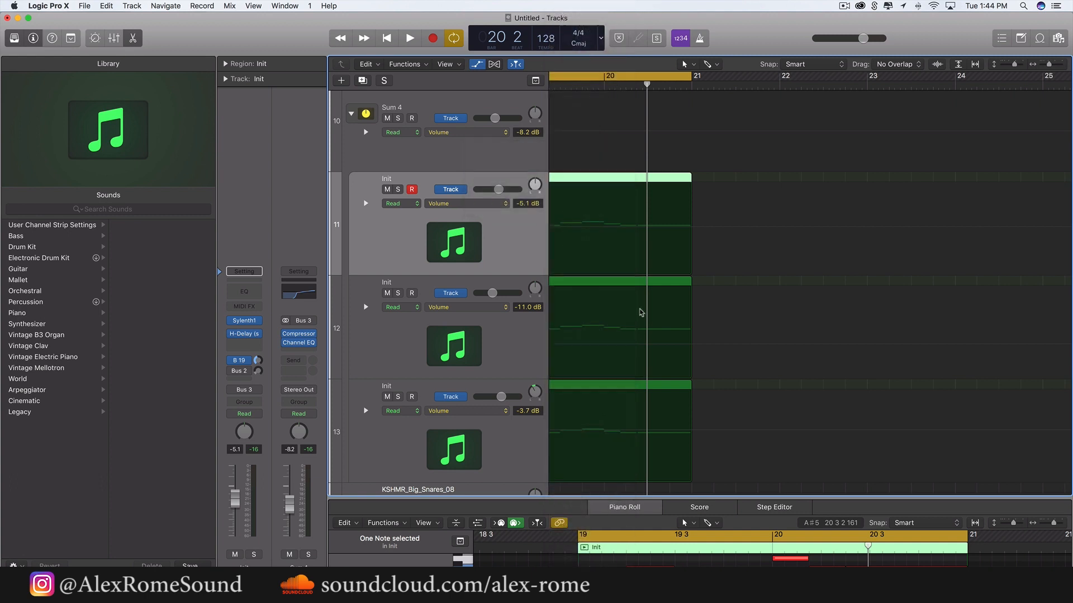
Draw a pitch bend ramp on the first Init layer from 0.000 in bar 20 to 0.892 at bar 21, and play it back
{"action": "left_click", "coordinate": [624, 235]}
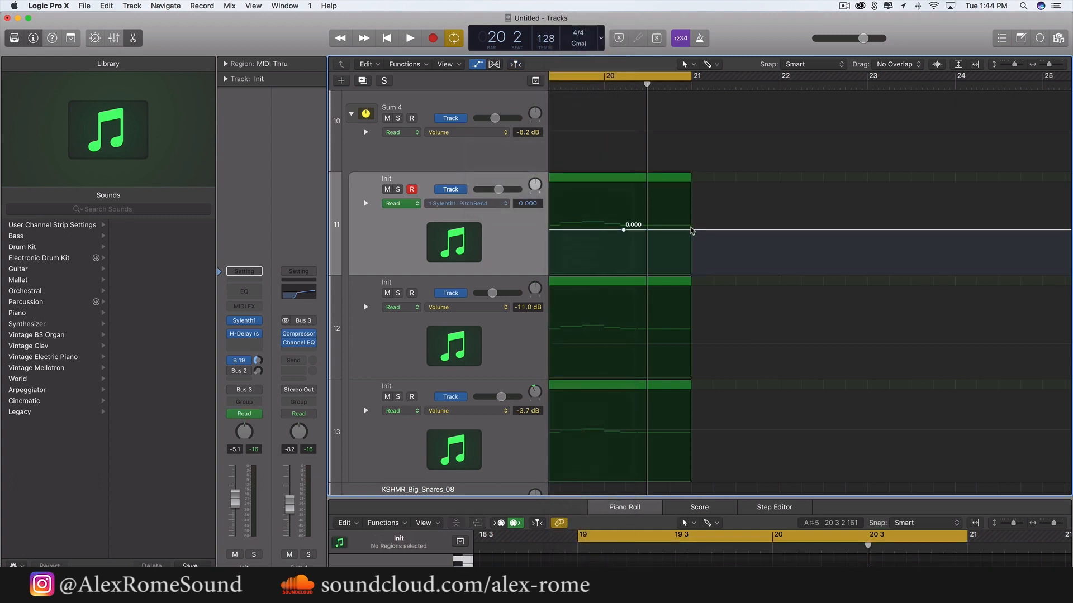
{"action": "left_click_drag", "start_coordinate": [692, 230], "coordinate": [693, 225]}
{"action": "key", "text": "space"}
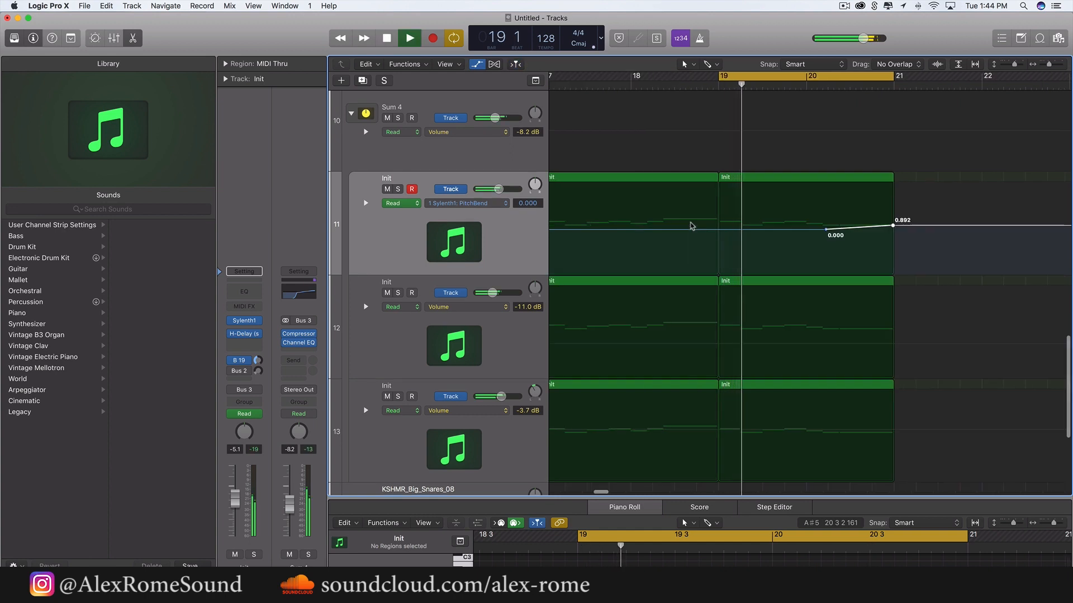
Shorten the second Init layer's last region and move the pitch bend ramp's start point later, to about the middle of bar 20
{"action": "left_click_drag", "start_coordinate": [765, 283], "coordinate": [710, 284]}
{"action": "key", "text": "space"}
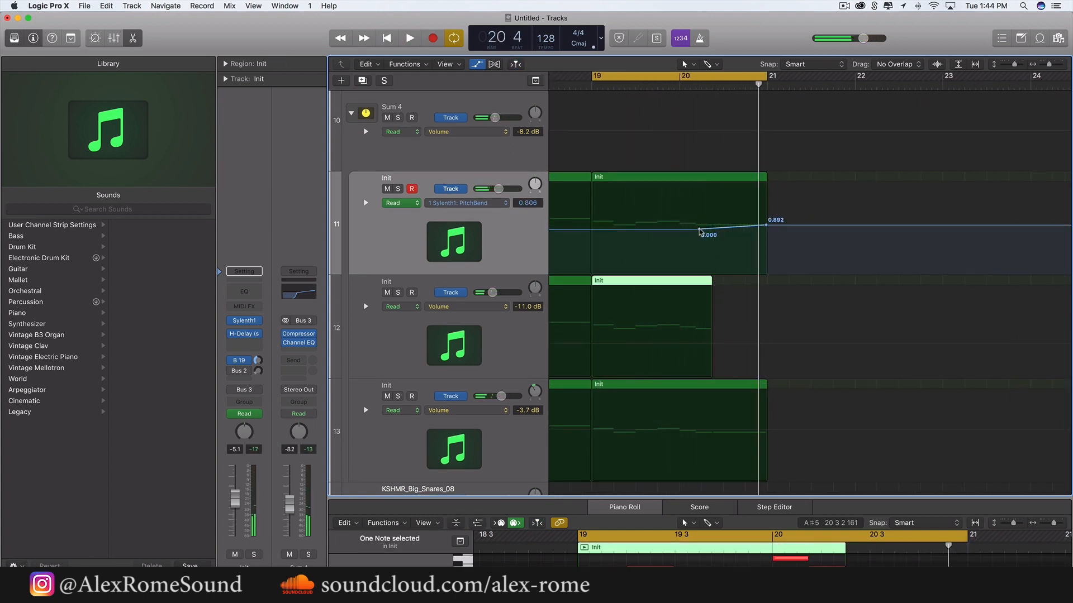
{"action": "left_click_drag", "start_coordinate": [698, 231], "coordinate": [718, 236]}
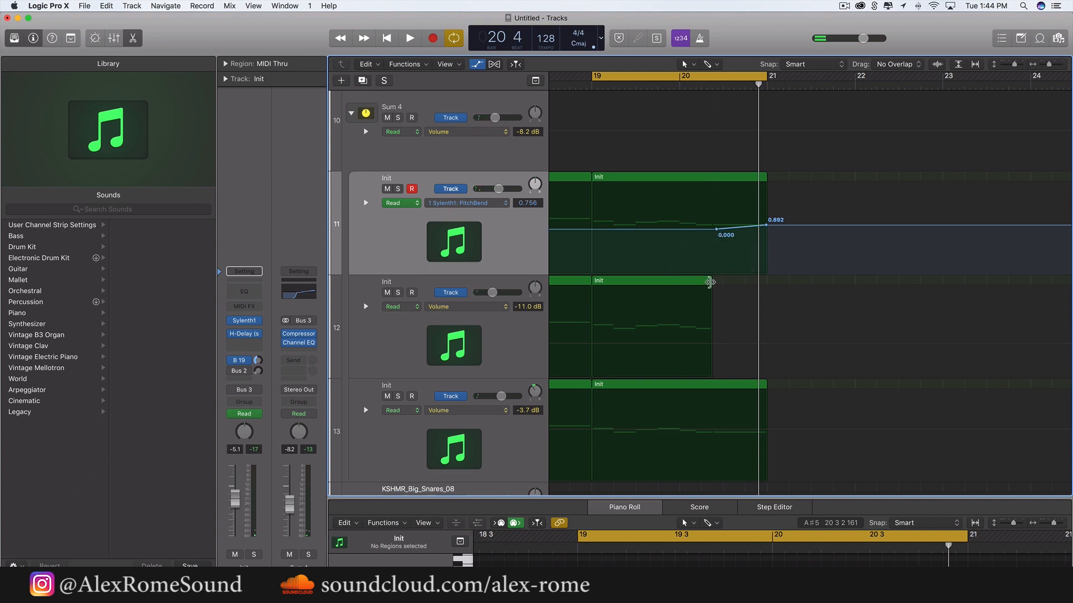
{"action": "key", "text": "space"}
{"action": "left_click_drag", "start_coordinate": [710, 282], "coordinate": [708, 282]}
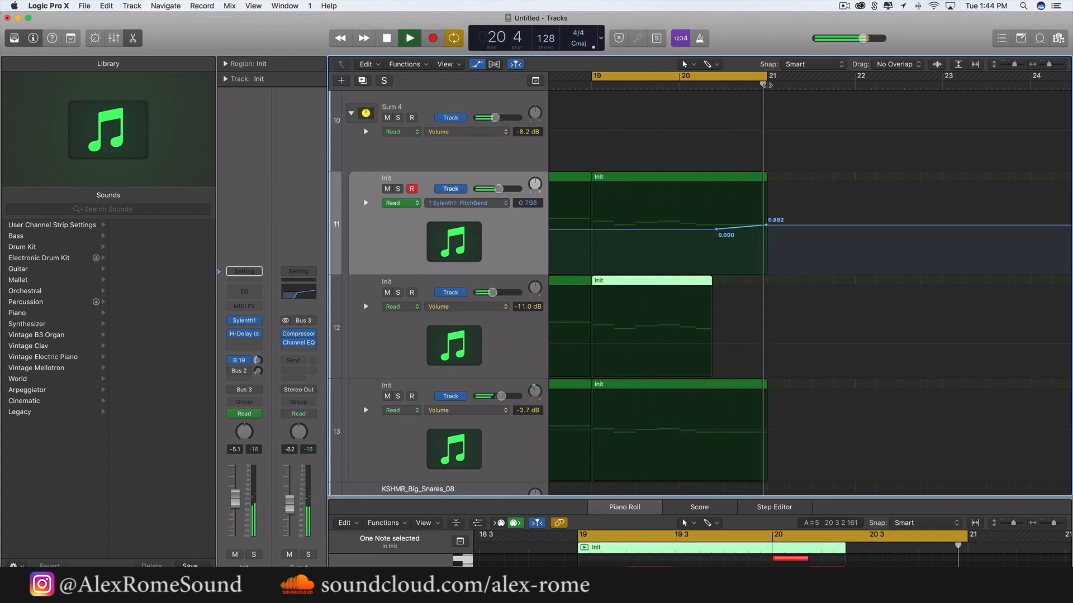
{"action": "key", "text": "space"}
{"action": "left_click", "coordinate": [763, 78]}
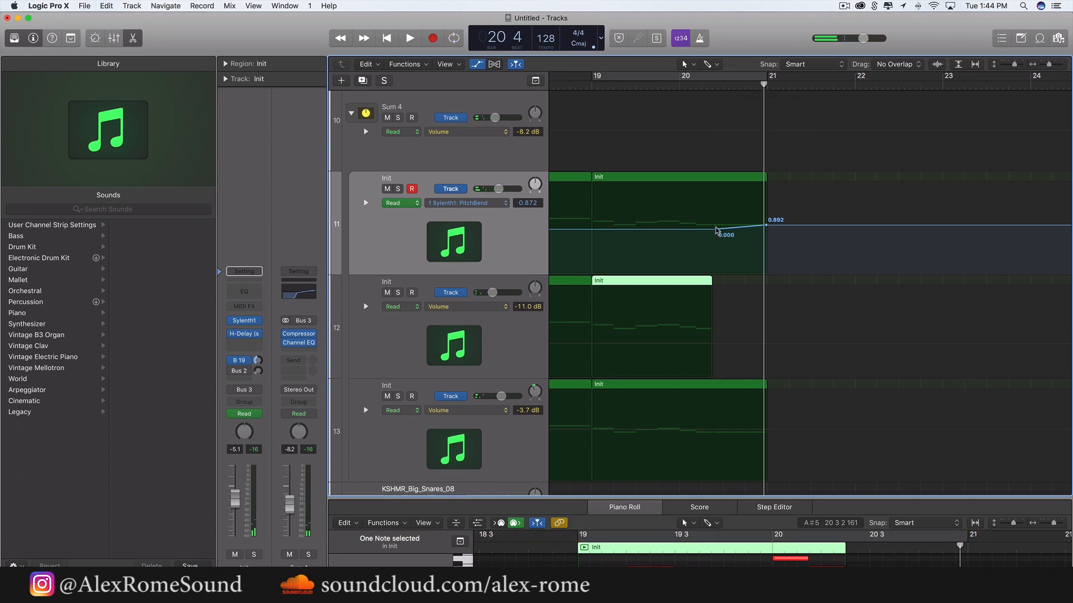
{"action": "left_click_drag", "start_coordinate": [715, 229], "coordinate": [723, 229]}
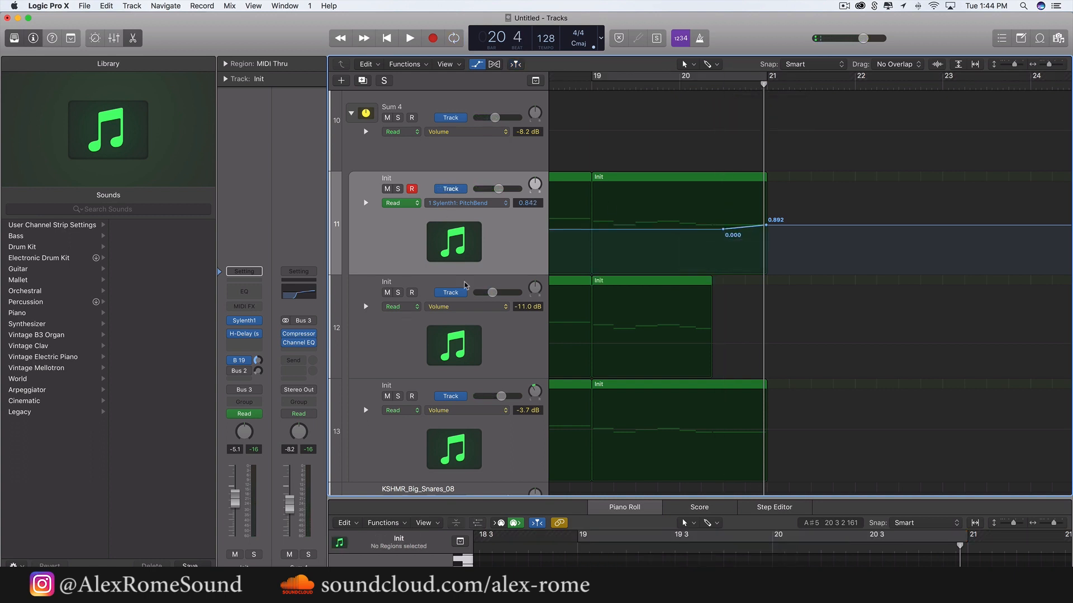
Cycle from bar 20 to about the middle of bar 21 and audition the bend with the first layer's Sylenth1 open
{"action": "left_click_drag", "start_coordinate": [706, 74], "coordinate": [804, 77]}
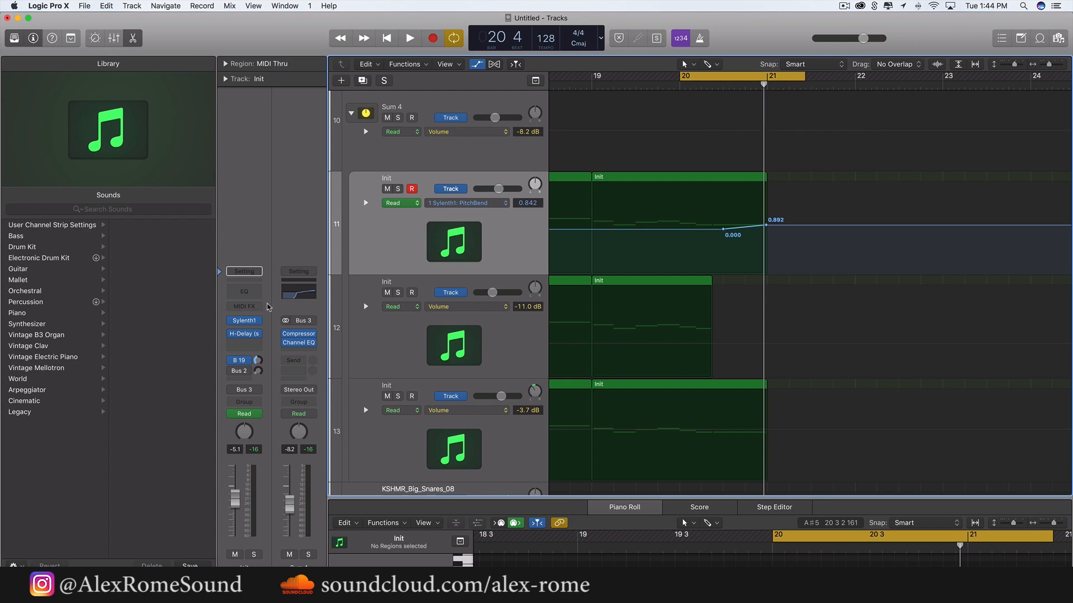
{"action": "left_click", "coordinate": [244, 321]}
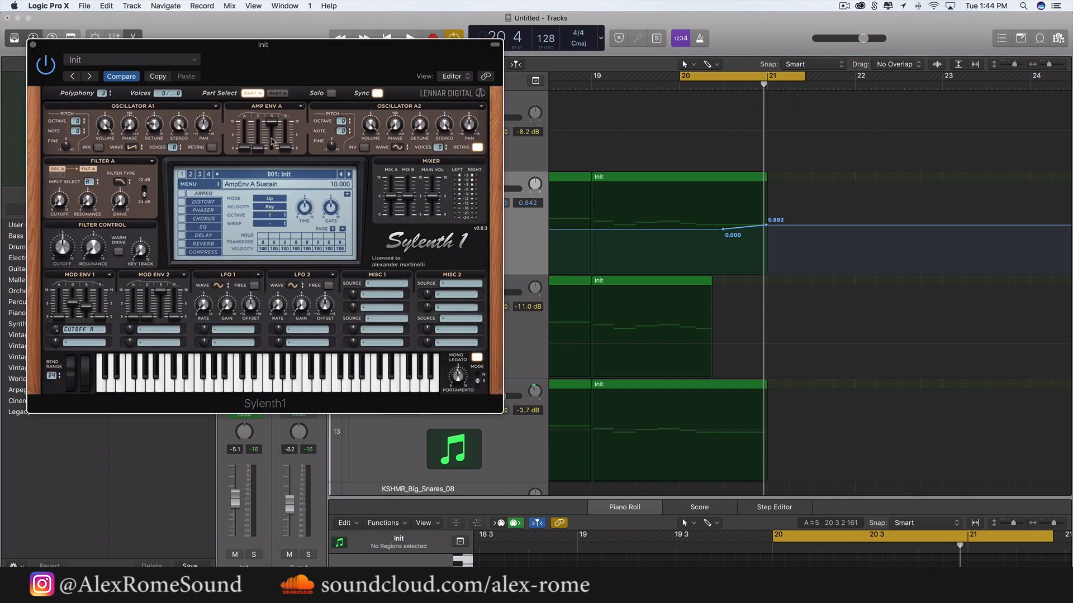
{"action": "key", "text": "space"}
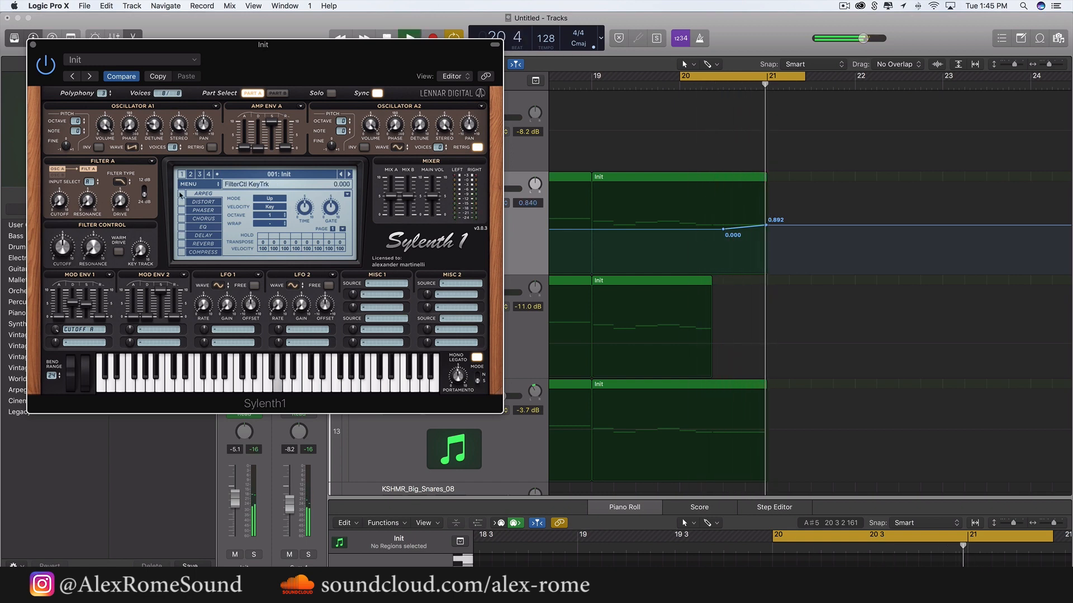
{"action": "key", "text": "space"}
{"action": "left_click", "coordinate": [33, 45]}
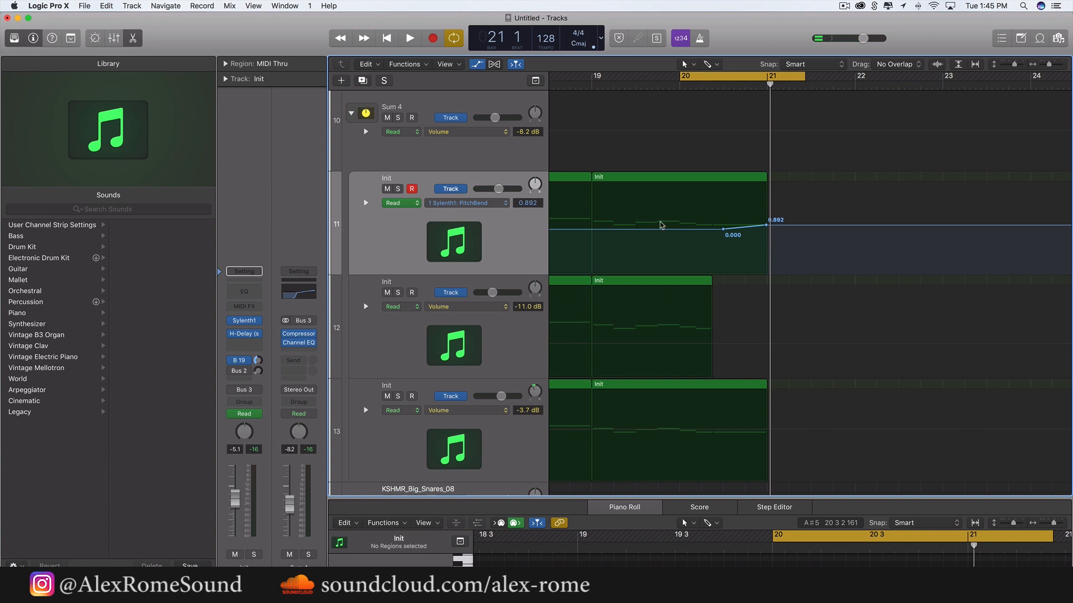
Check the pitch bend range in the second Init layer's Sylenth1
{"action": "left_click", "coordinate": [661, 182]}
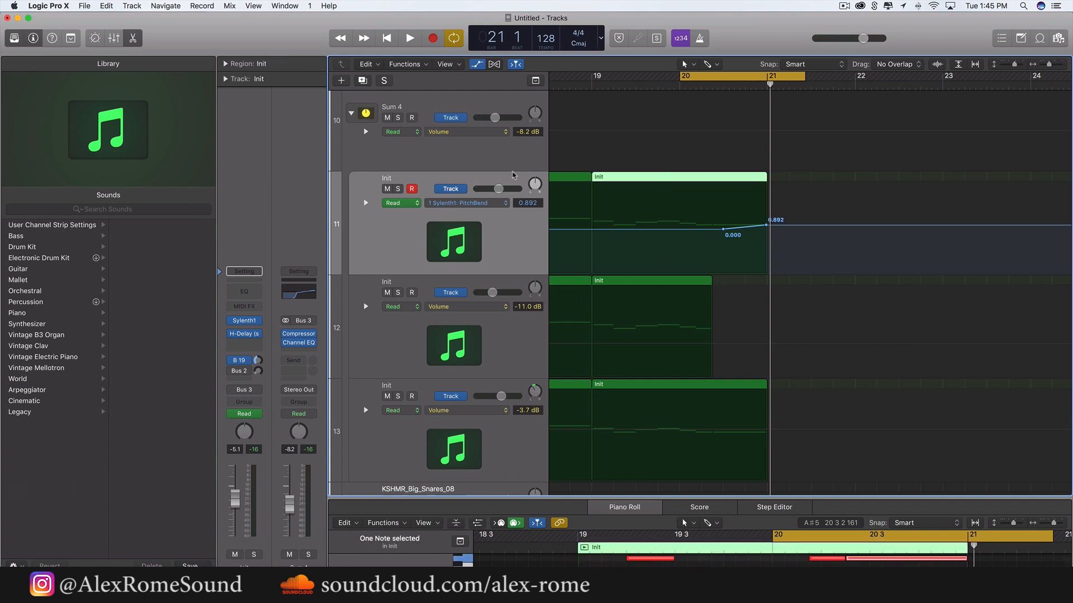
{"action": "left_click", "coordinate": [447, 335]}
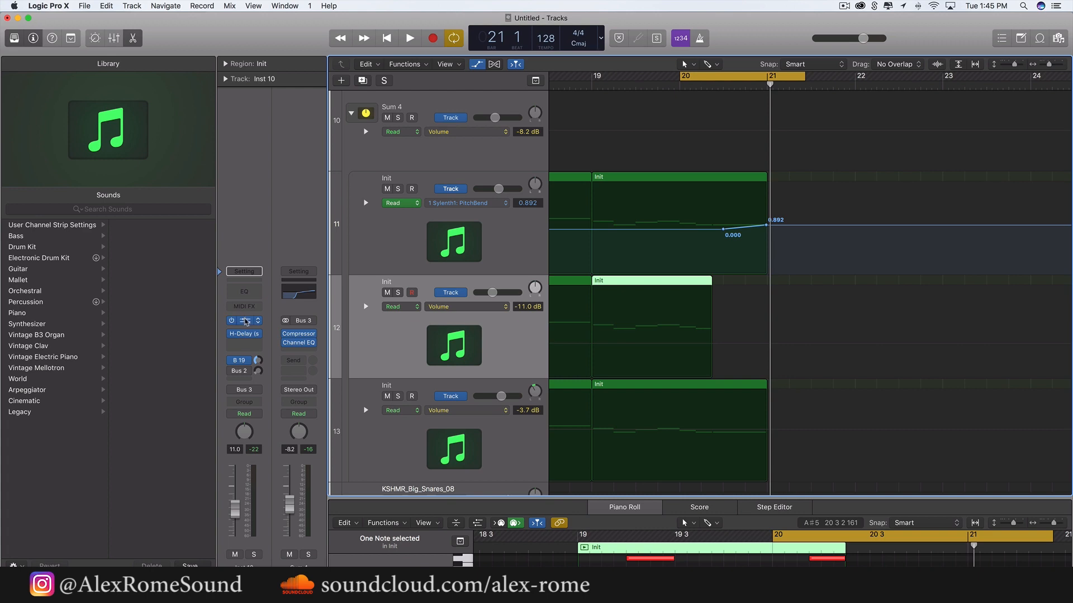
{"action": "left_click", "coordinate": [244, 320]}
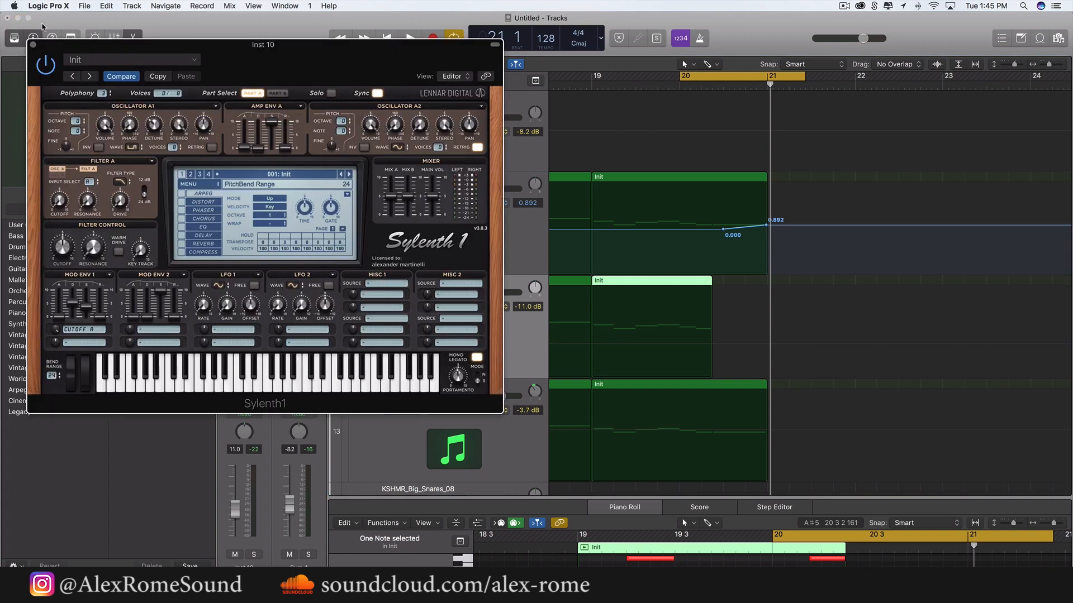
{"action": "left_click", "coordinate": [32, 44]}
Replace the second Init layer's shortened region with a copy of the first layer's region at bar 19, including its automation
{"action": "left_click", "coordinate": [647, 183]}
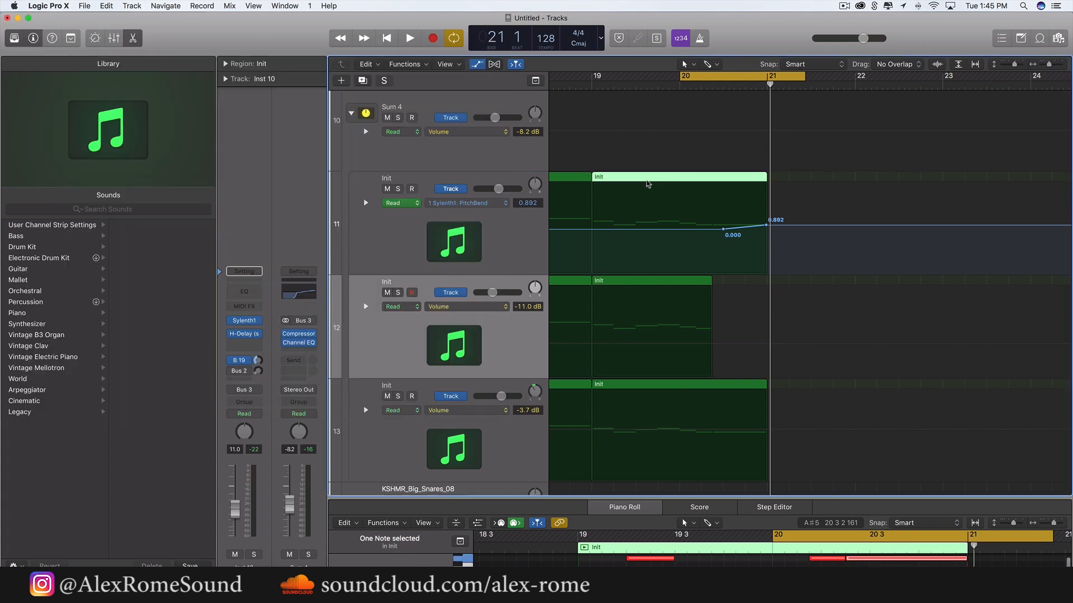
{"action": "left_click_drag", "start_coordinate": [603, 85], "coordinate": [592, 85]}
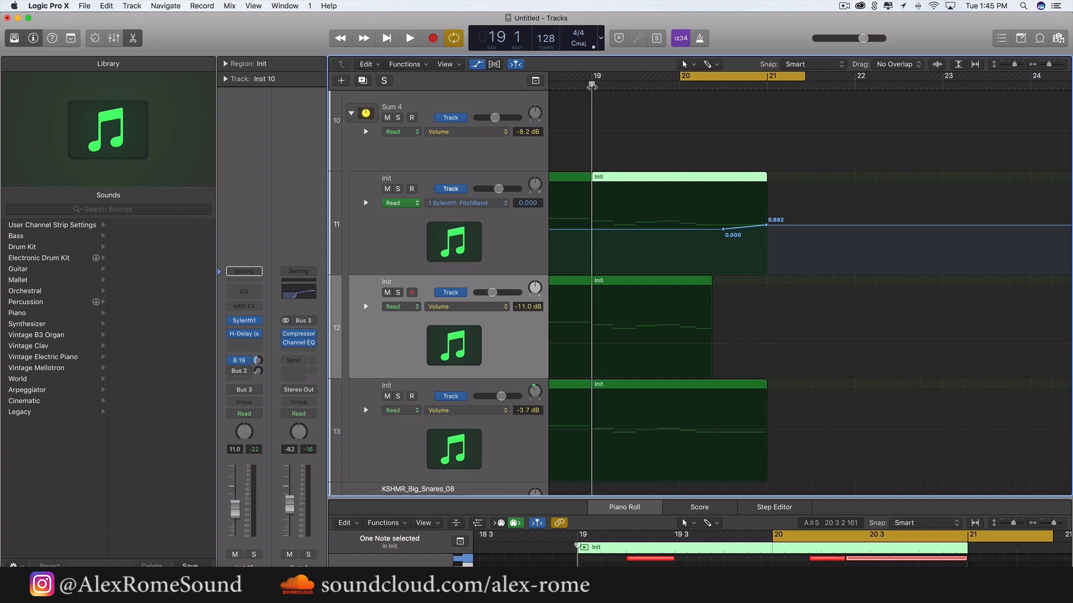
{"action": "left_click", "coordinate": [623, 280]}
{"action": "key", "text": "Delete"}
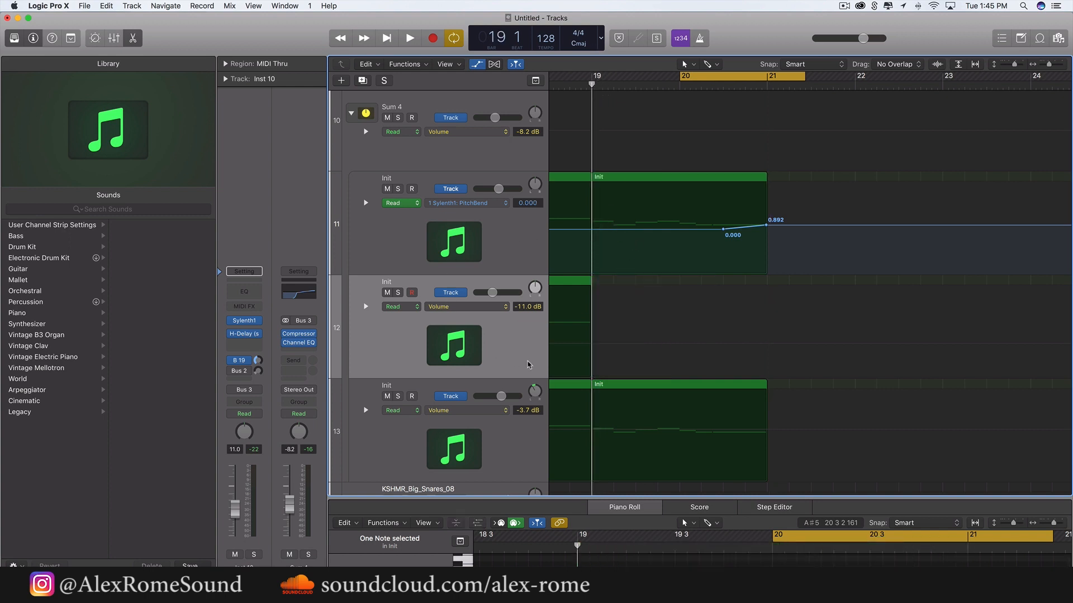
{"action": "key", "text": "super+v"}
{"action": "left_click", "coordinate": [613, 200]}
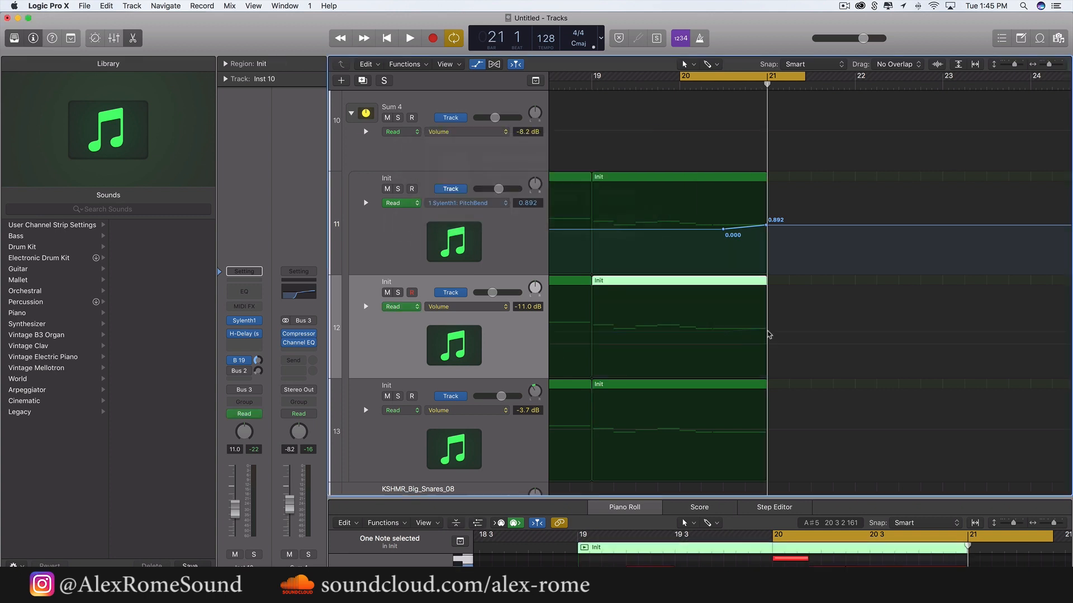
Play back the looped ending to hear the pitch bend across the layers
{"action": "scroll", "coordinate": [768, 334], "scroll_direction": "down", "scroll_amount": 1}
{"action": "scroll", "coordinate": [768, 334], "scroll_direction": "right", "scroll_amount": 1}
{"action": "key", "text": "space"}
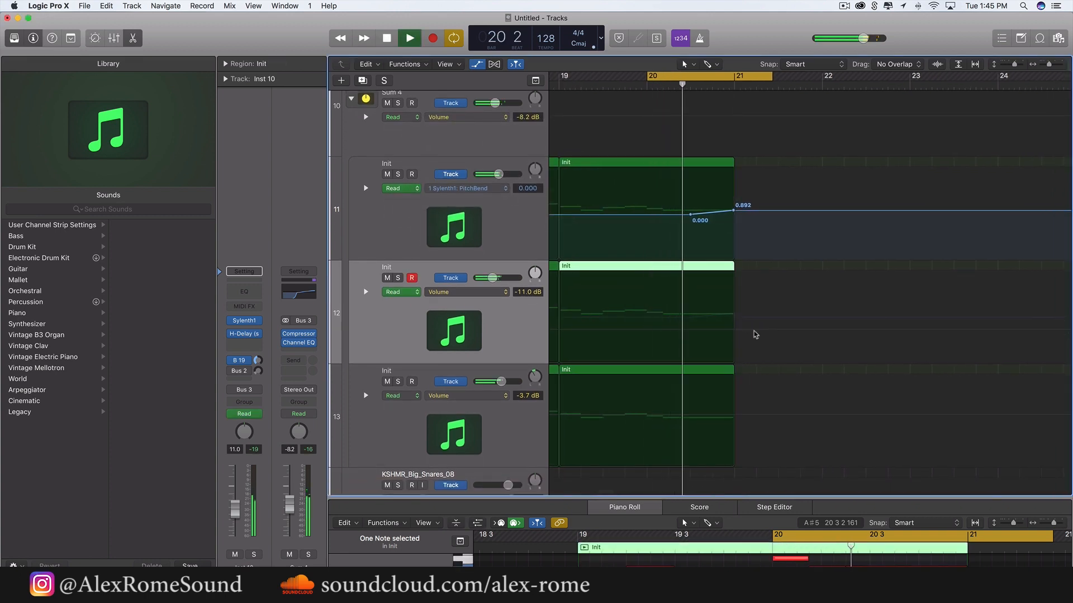
{"action": "key", "text": "space"}
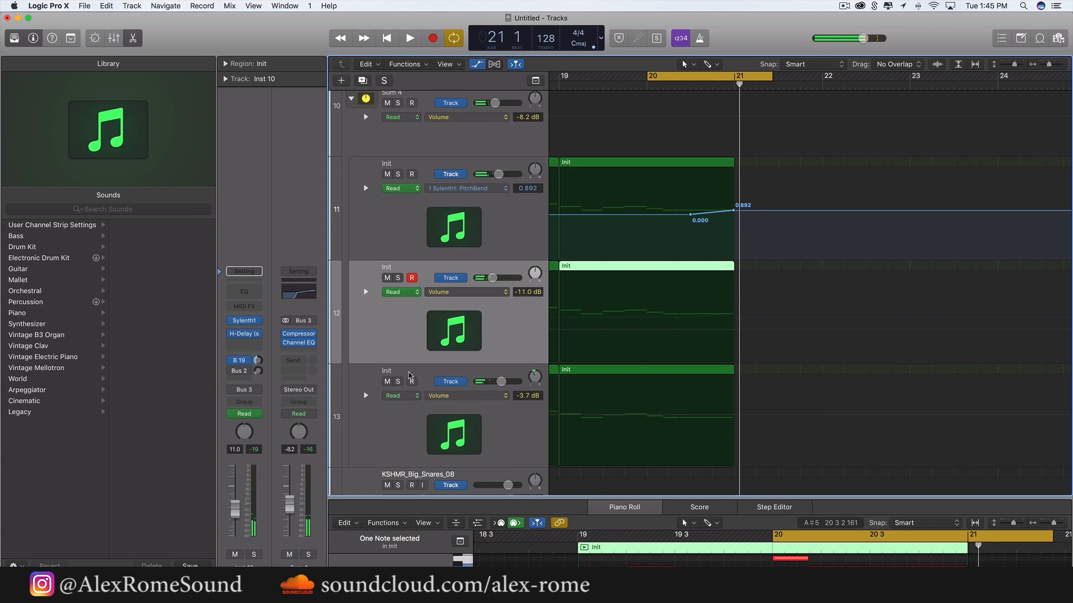
Copy all six Init regions with their automation to bar 21, and play a cycle from bar 17 to bar 27
{"action": "left_click", "coordinate": [430, 419]}
{"action": "key", "text": "super+Left"}
{"action": "scroll", "coordinate": [683, 283], "scroll_direction": "left", "scroll_amount": 4}
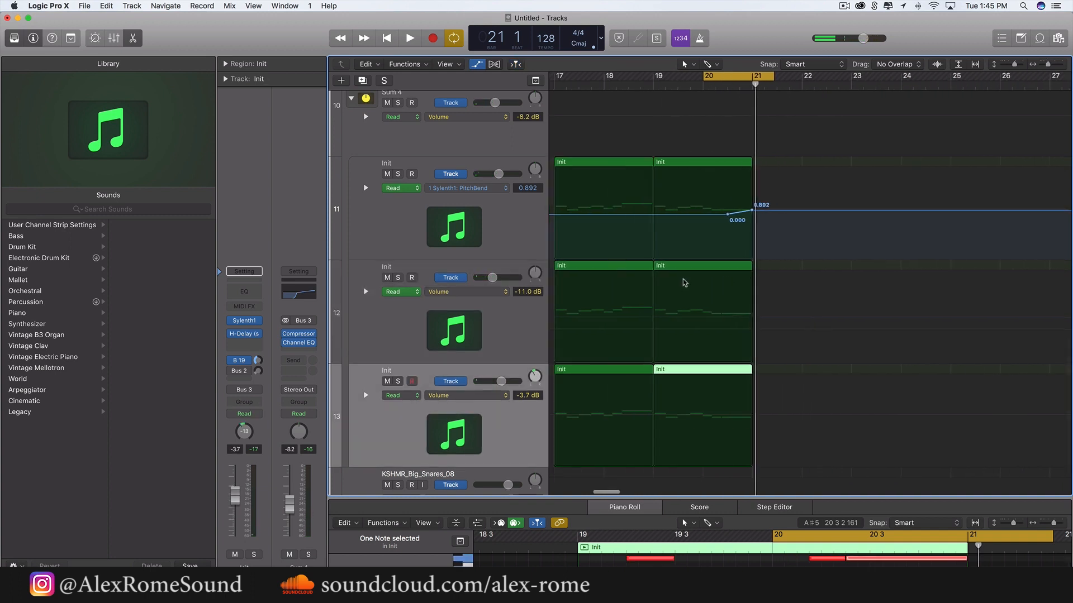
{"action": "left_click_drag", "start_coordinate": [783, 376], "coordinate": [585, 221]}
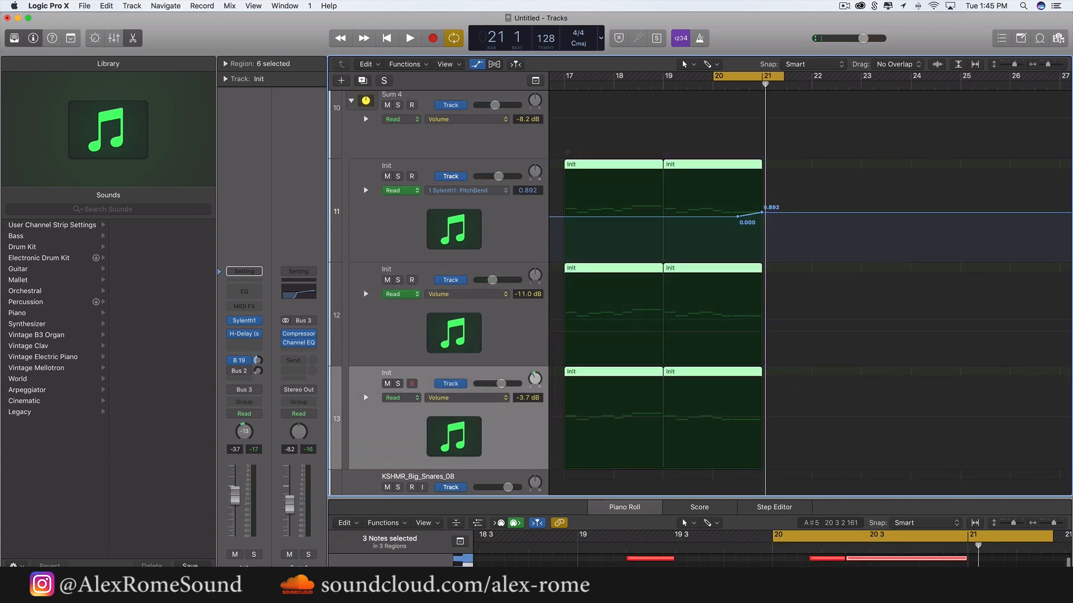
{"action": "key", "text": "super+c"}
{"action": "left_click", "coordinate": [619, 202]}
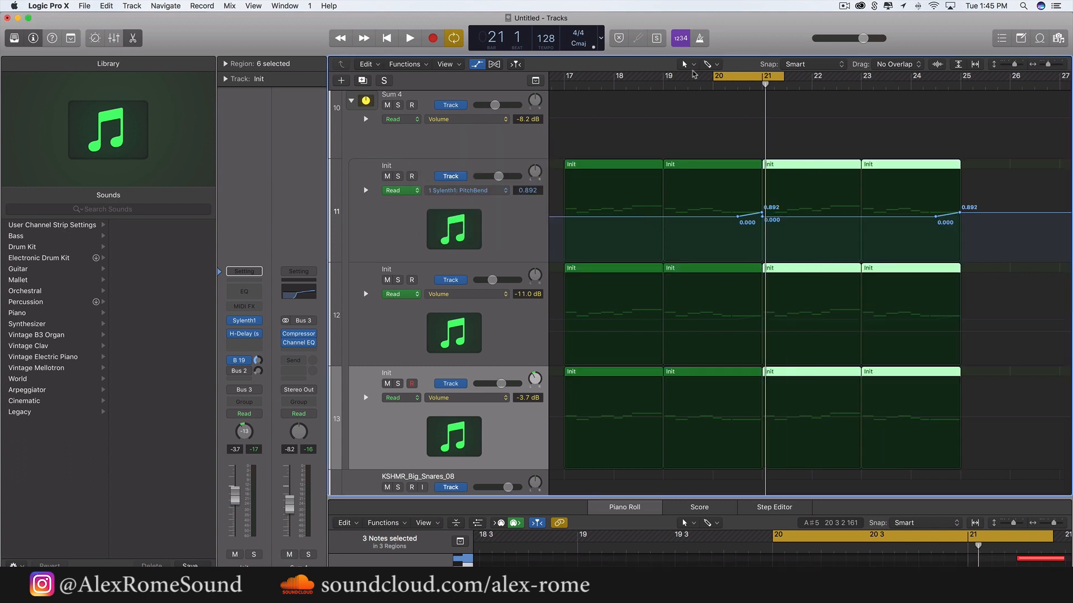
{"action": "left_click_drag", "start_coordinate": [561, 76], "coordinate": [1061, 77]}
{"action": "key", "text": "space"}
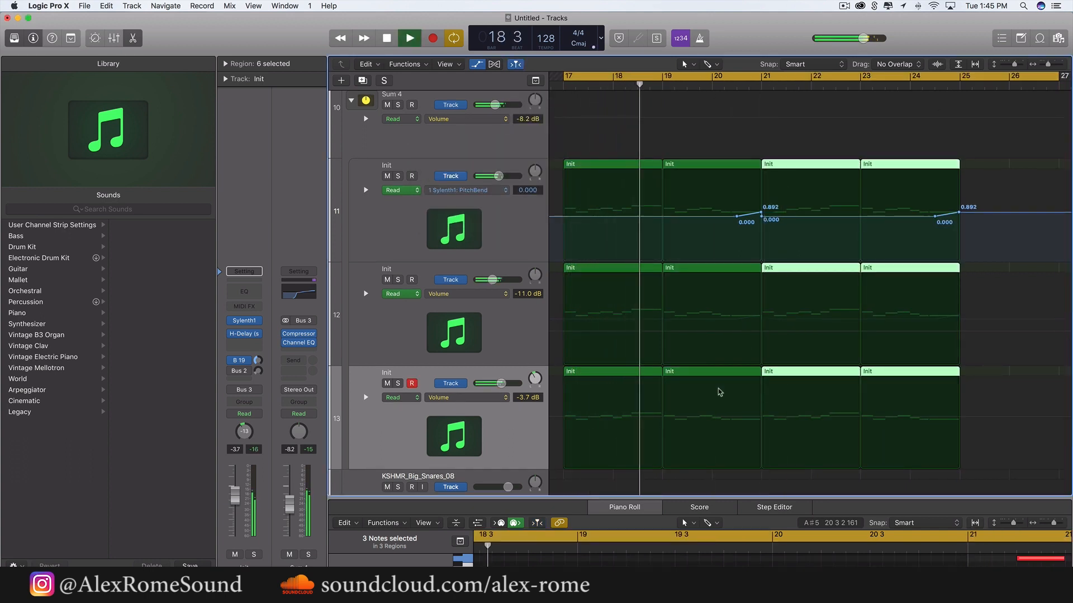
Add Nicky Romero's Kickstart plug-in after the Channel EQ on the Sum 4 stack
{"action": "left_click", "coordinate": [444, 147]}
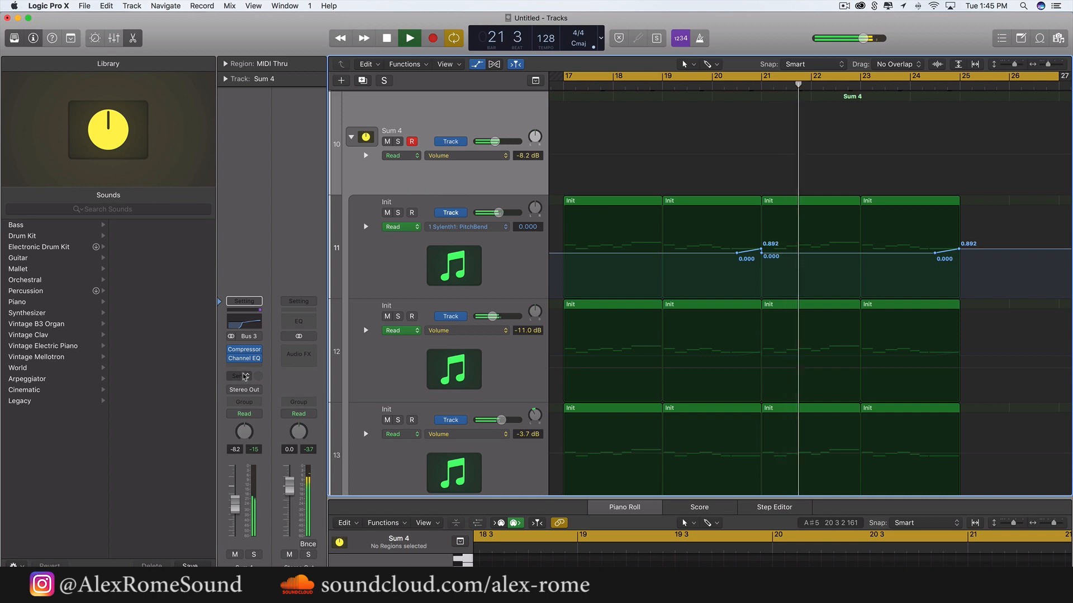
{"action": "left_click", "coordinate": [246, 367]}
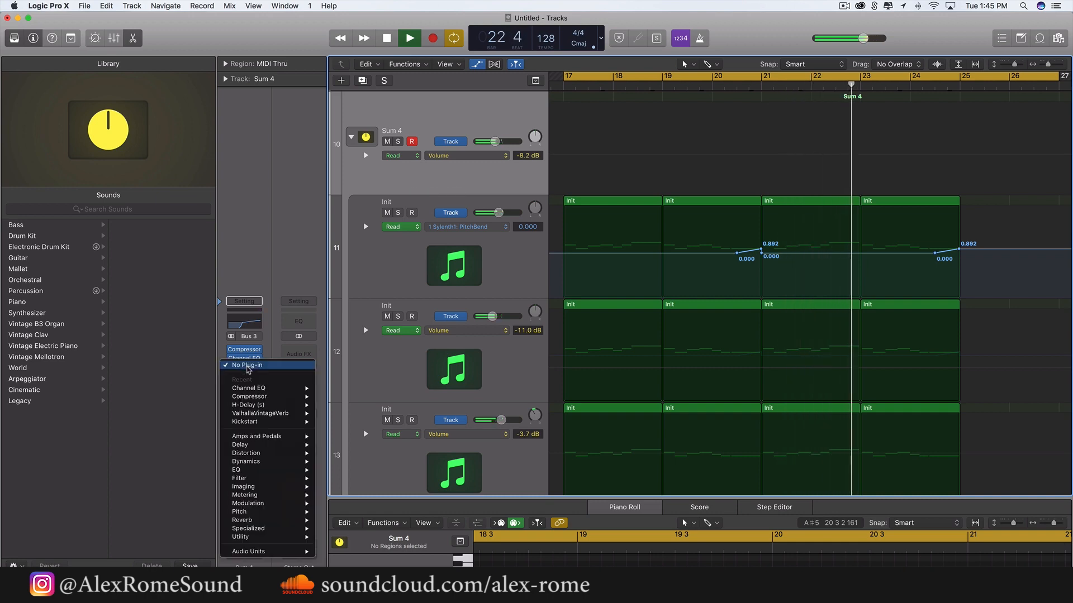
{"action": "mouse_move", "coordinate": [249, 552]}
{"action": "mouse_move", "coordinate": [389, 542]}
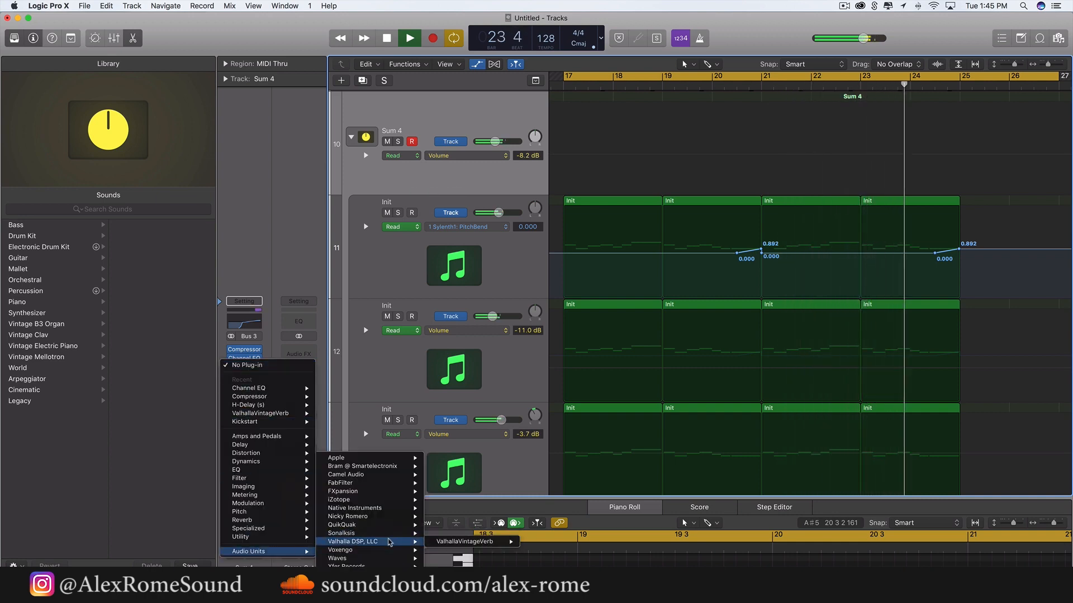
{"action": "mouse_move", "coordinate": [400, 518]}
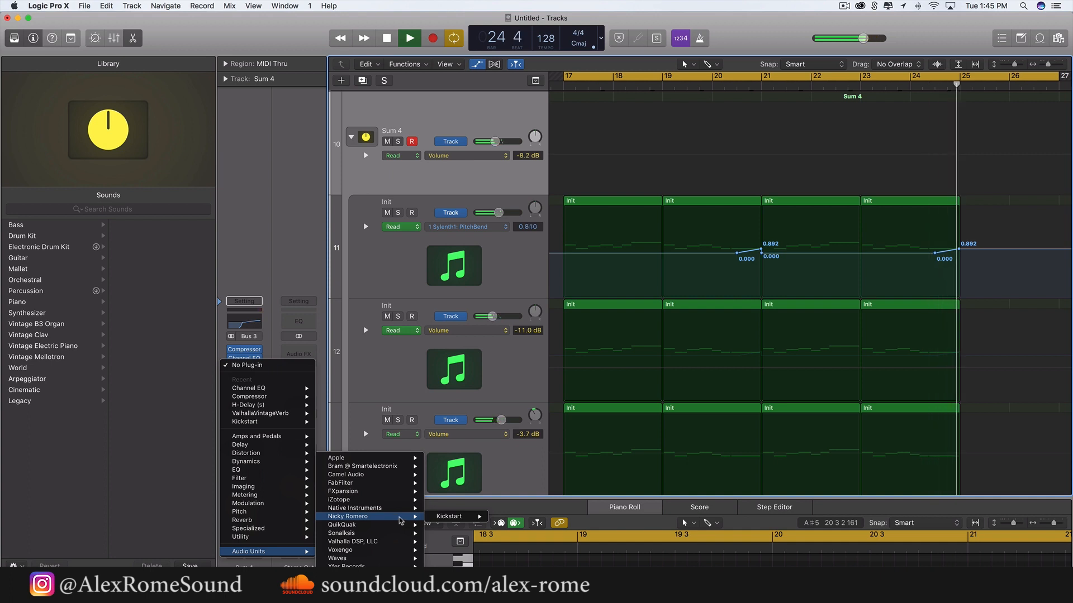
Set the Kickstart mix on the Sum 4 stack to 66% during loop playback
{"action": "left_click", "coordinate": [282, 238]}
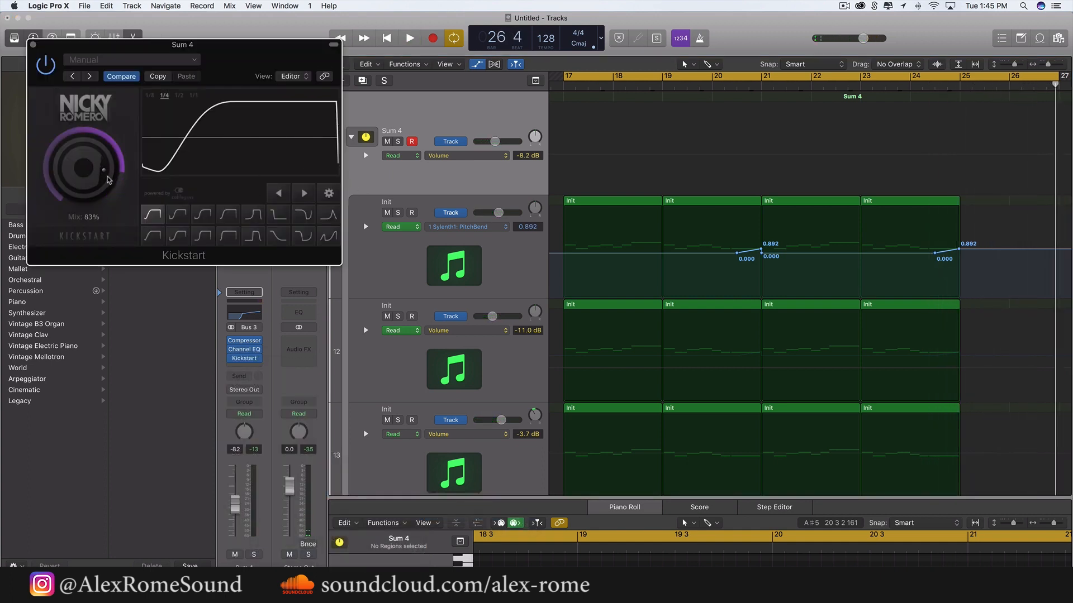
{"action": "key", "text": "space"}
{"action": "left_click_drag", "start_coordinate": [108, 180], "coordinate": [107, 195]}
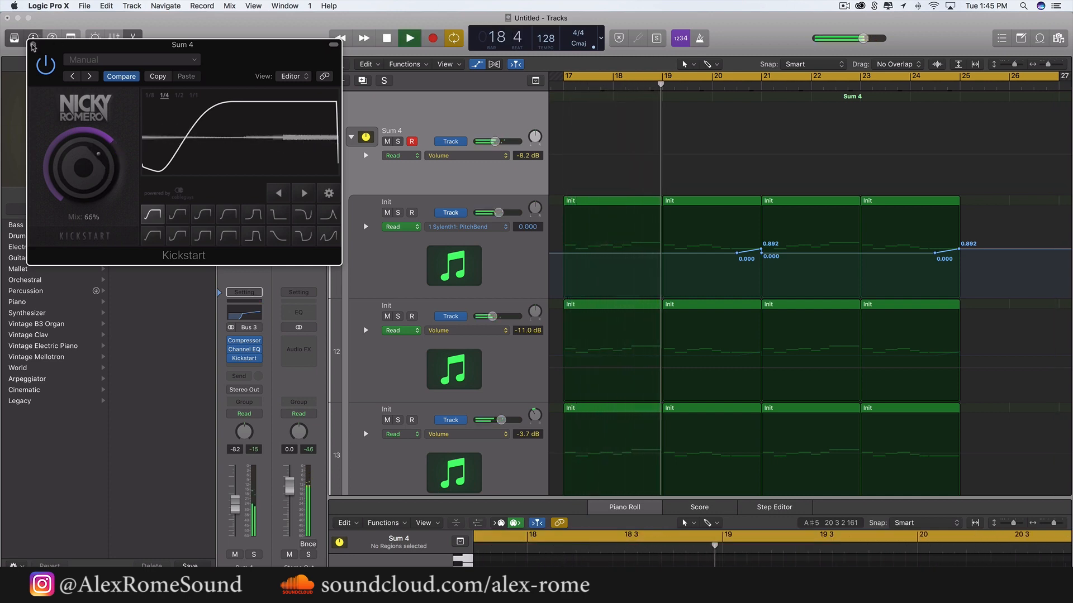
Lower the Kickstart mix on the Sum 4 stack to 43%
{"action": "left_click", "coordinate": [33, 45]}
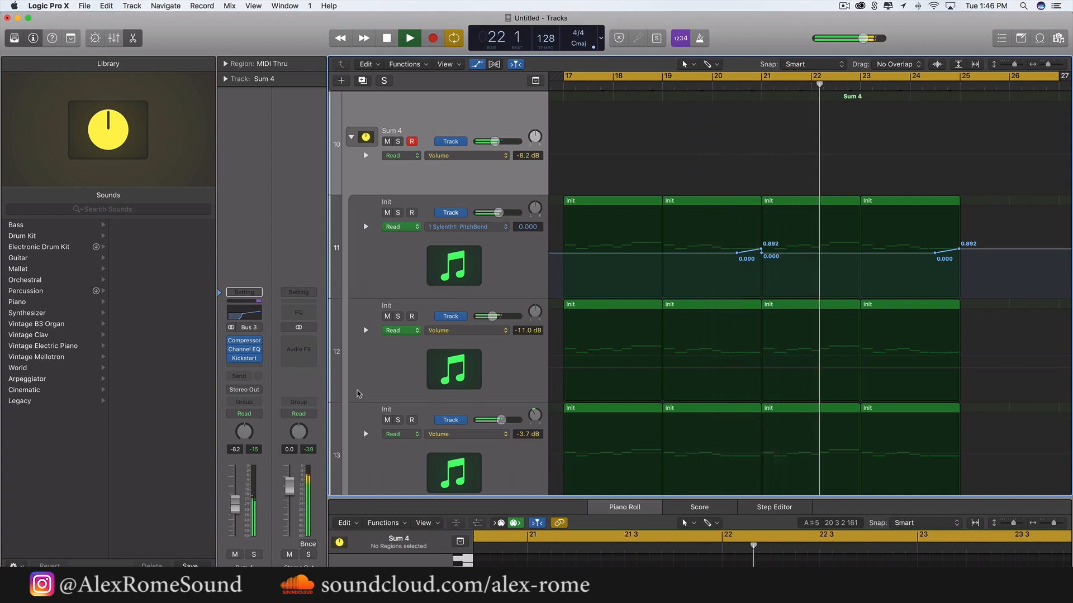
{"action": "left_click", "coordinate": [244, 358]}
{"action": "left_click_drag", "start_coordinate": [95, 233], "coordinate": [95, 270]}
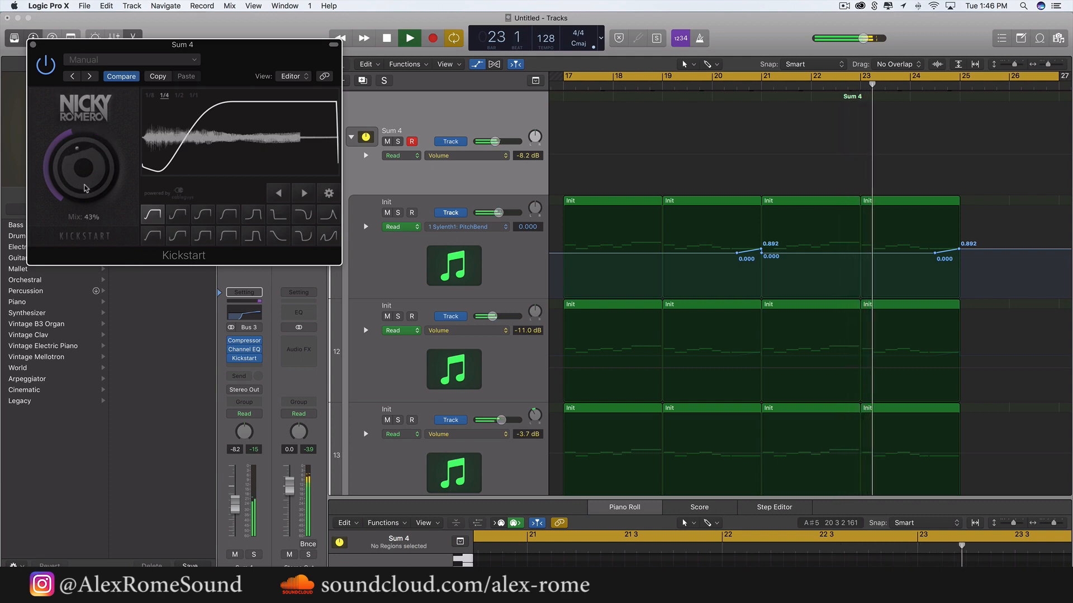
{"action": "left_click", "coordinate": [33, 44]}
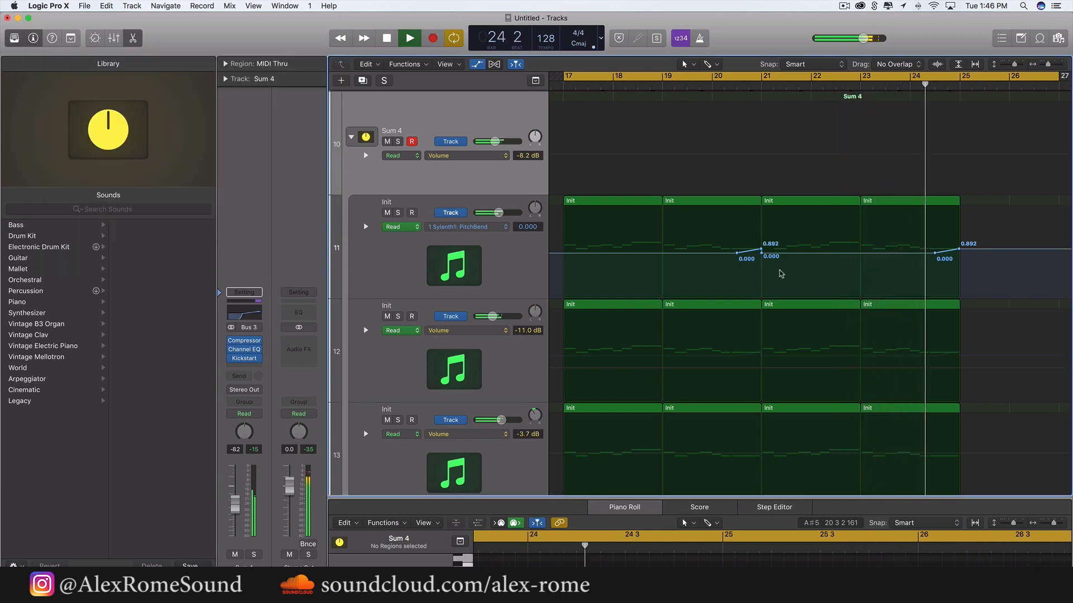
Stop playback and clear the piano roll and automation curves from the arrangement view
{"action": "scroll", "coordinate": [777, 271], "scroll_direction": "right", "scroll_amount": 5}
{"action": "scroll", "coordinate": [781, 274], "scroll_direction": "right", "scroll_amount": 1}
{"action": "key", "text": "space"}
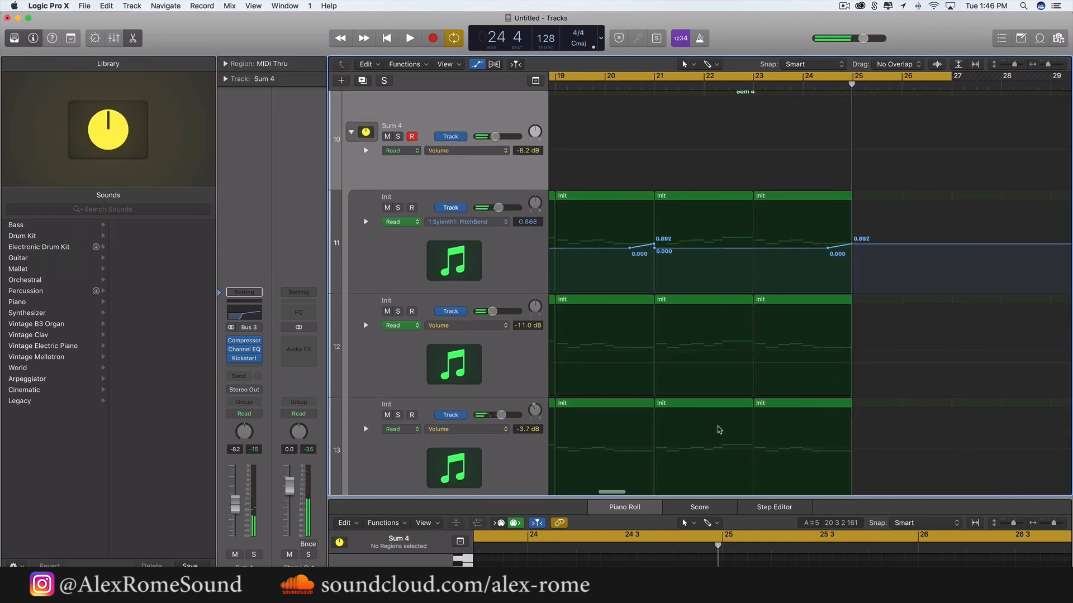
{"action": "key", "text": "e"}
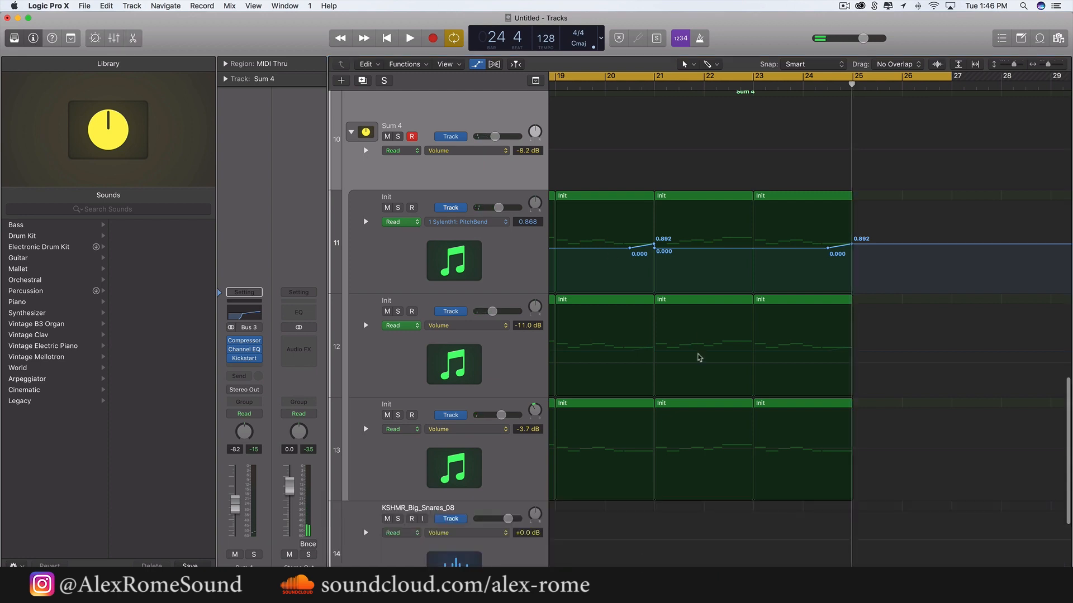
{"action": "left_click", "coordinate": [476, 65]}
{"action": "key", "text": "super+Left"}
{"action": "key", "text": "super+Left"}
{"action": "key", "text": "super+Left"}
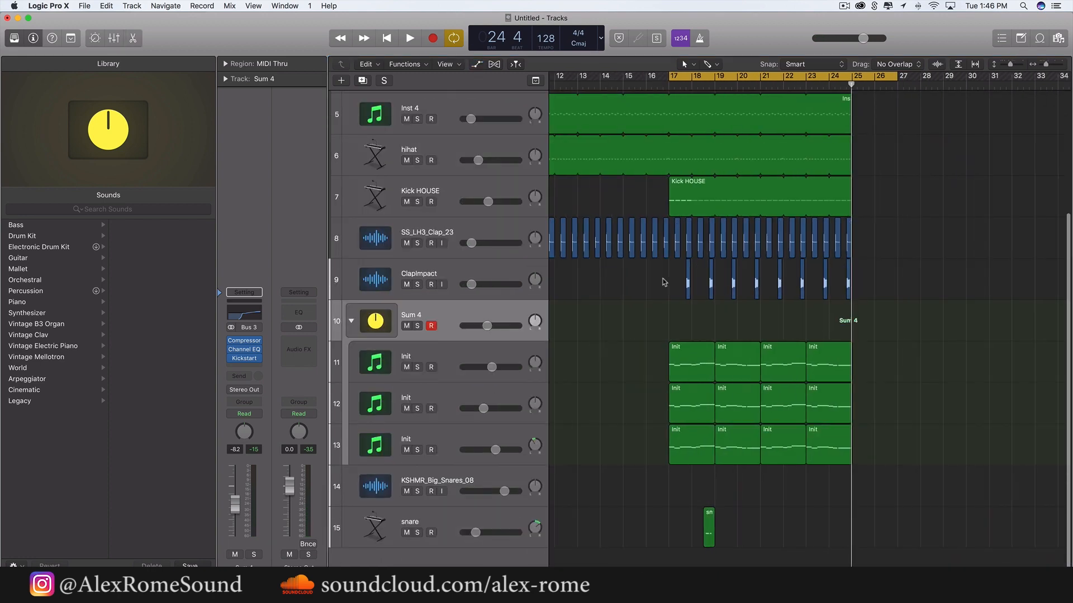
Move the cycle range to bars 25 to 33, directly after the existing regions
{"action": "scroll", "coordinate": [663, 282], "scroll_direction": "down", "scroll_amount": 1}
{"action": "scroll", "coordinate": [663, 282], "scroll_direction": "up", "scroll_amount": 5}
{"action": "scroll", "coordinate": [664, 282], "scroll_direction": "up", "scroll_amount": 4}
{"action": "scroll", "coordinate": [790, 149], "scroll_direction": "right", "scroll_amount": 5}
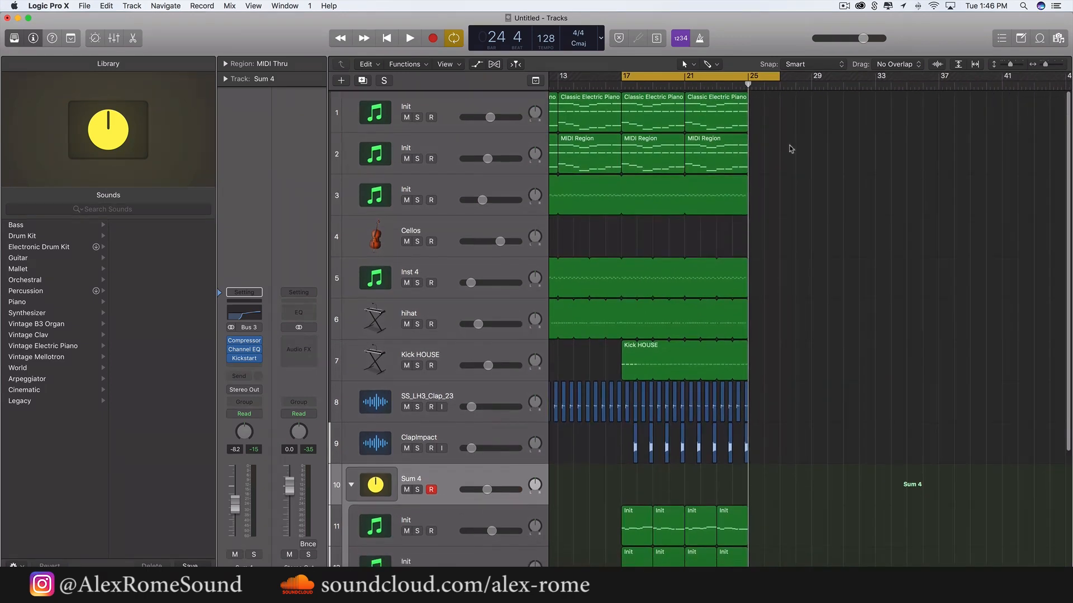
{"action": "scroll", "coordinate": [796, 147], "scroll_direction": "left", "scroll_amount": 3}
{"action": "left_click_drag", "start_coordinate": [877, 148], "coordinate": [563, 96]}
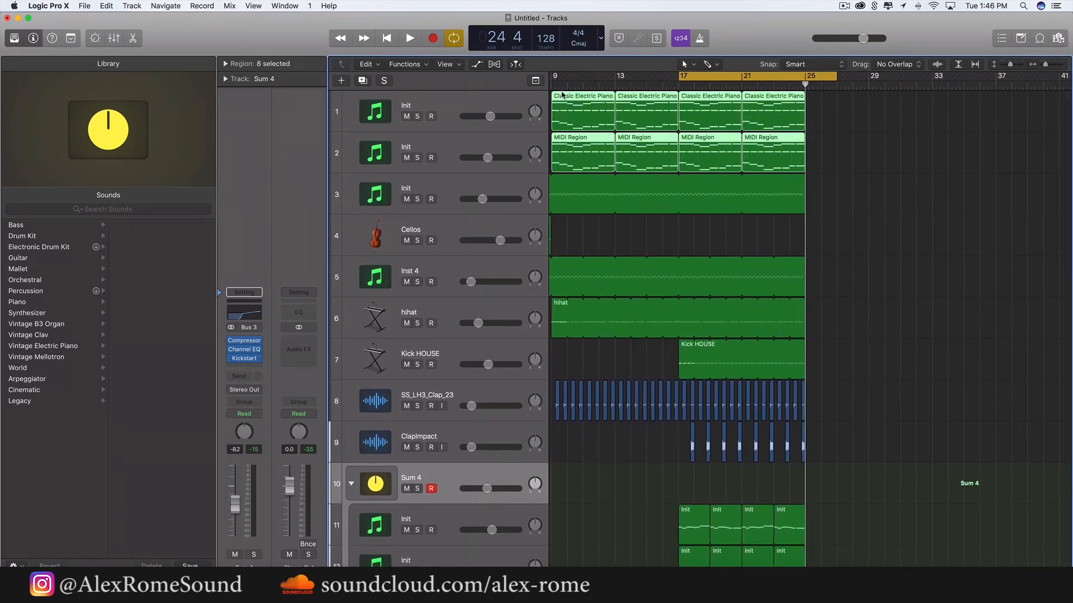
{"action": "left_click_drag", "start_coordinate": [882, 140], "coordinate": [838, 78]}
{"action": "scroll", "coordinate": [726, 112], "scroll_direction": "right", "scroll_amount": 4}
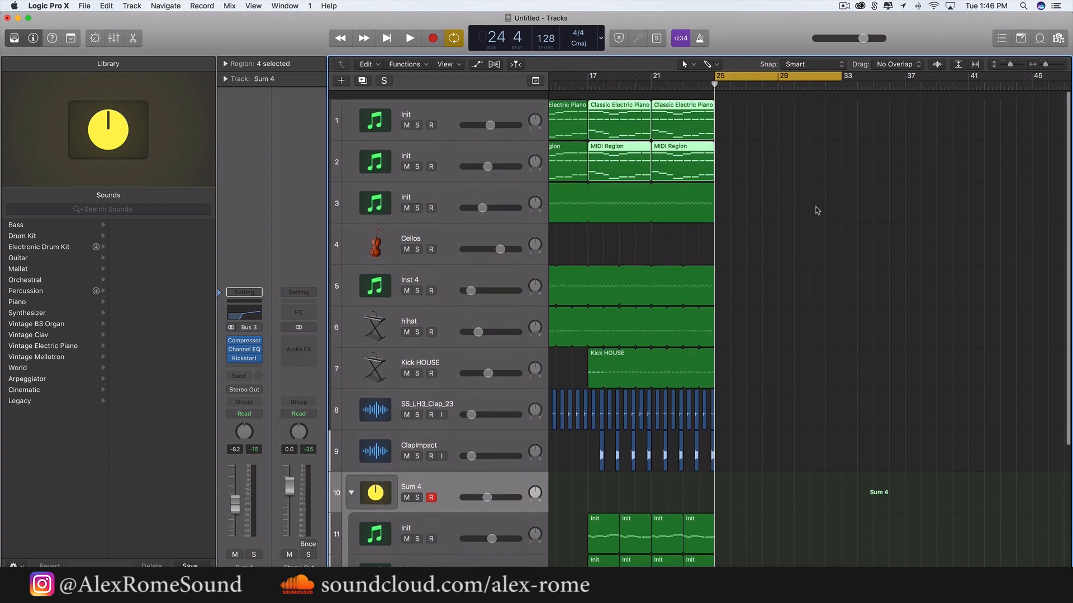
Check the build and drop sections in the arrangement track, and hide the global tracks with the cycle off
{"action": "key", "text": "g"}
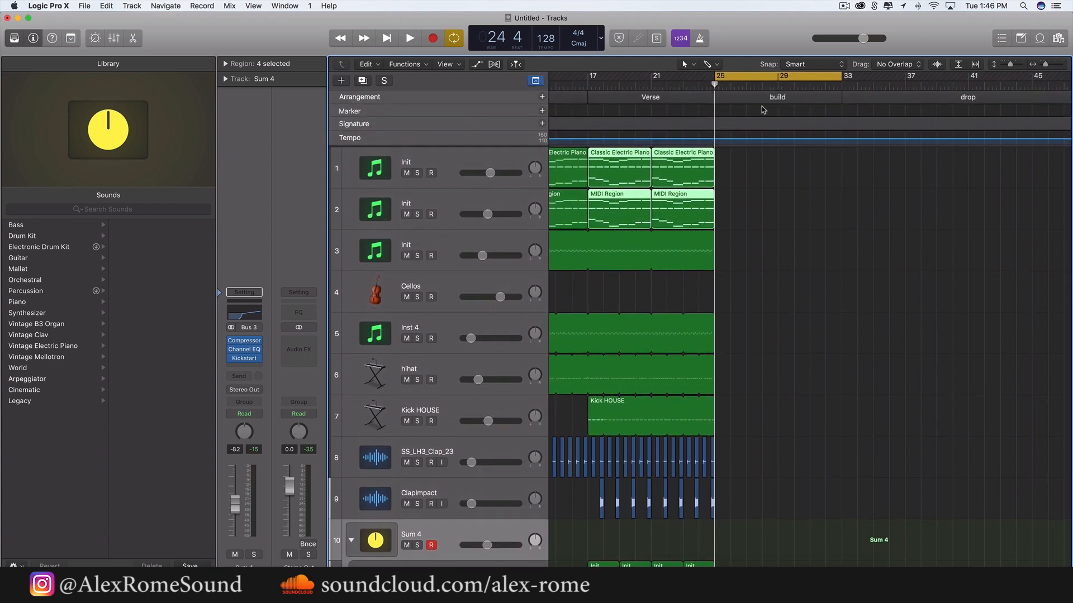
{"action": "left_click", "coordinate": [819, 97]}
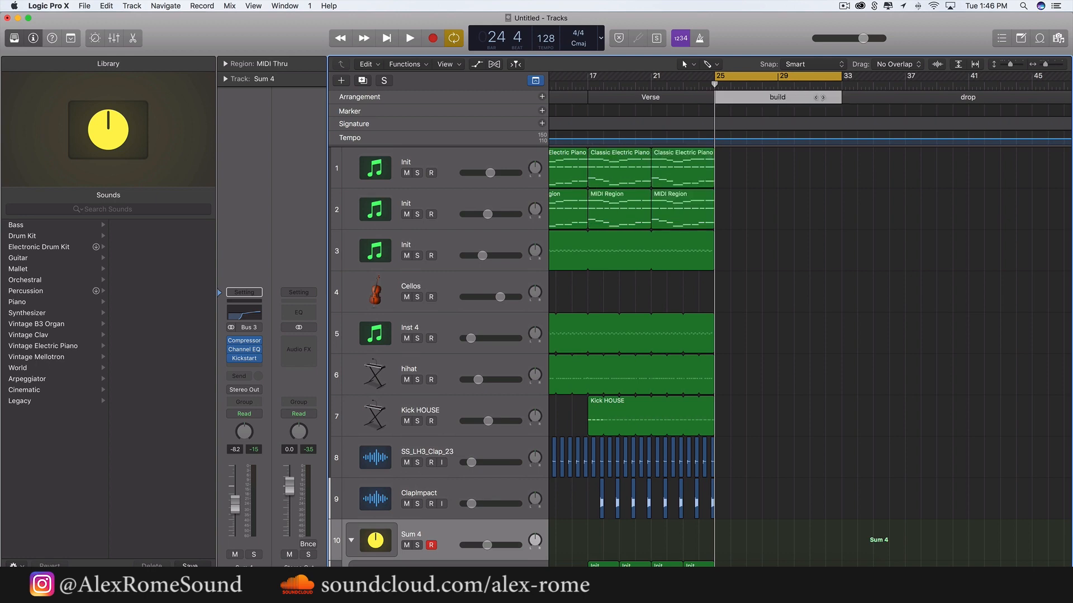
{"action": "left_click", "coordinate": [914, 95]}
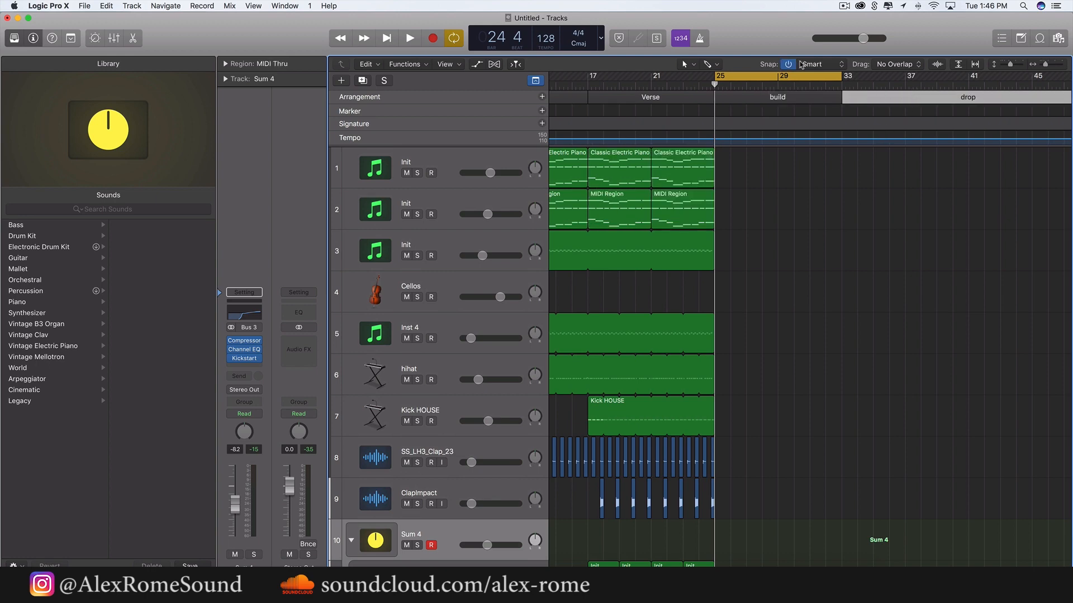
{"action": "left_click", "coordinate": [794, 76]}
{"action": "left_click", "coordinate": [536, 81]}
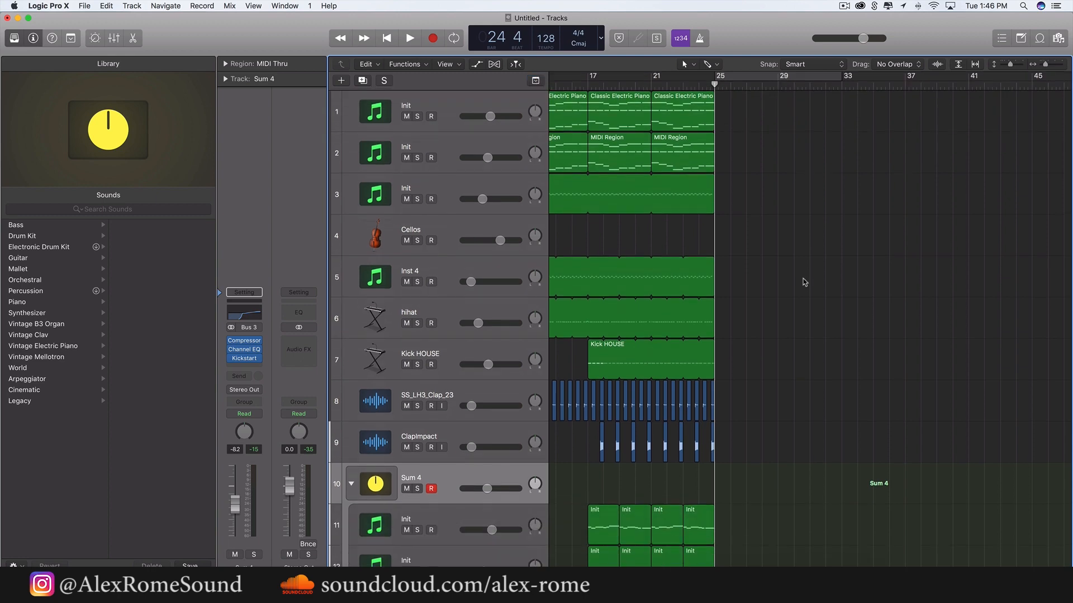
Copy the last two MIDI Regions from track 2 to bar 25 on the Cellos track, and re-enable the cycle
{"action": "scroll", "coordinate": [845, 373], "scroll_direction": "left", "scroll_amount": 4}
{"action": "scroll", "coordinate": [846, 373], "scroll_direction": "down", "scroll_amount": 5}
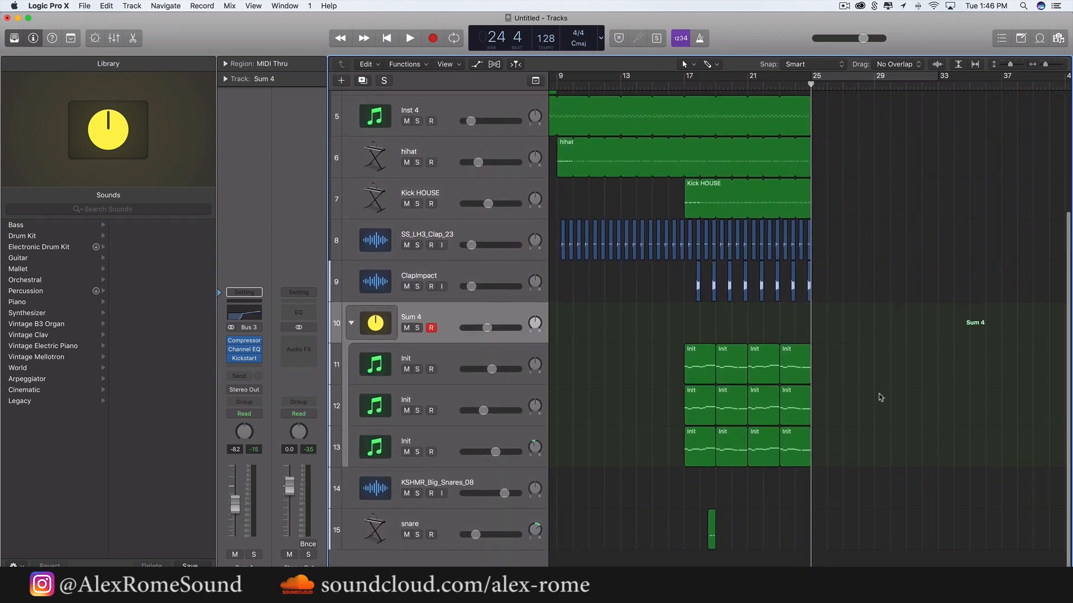
{"action": "scroll", "coordinate": [845, 373], "scroll_direction": "up", "scroll_amount": 5}
{"action": "scroll", "coordinate": [845, 373], "scroll_direction": "left", "scroll_amount": 4}
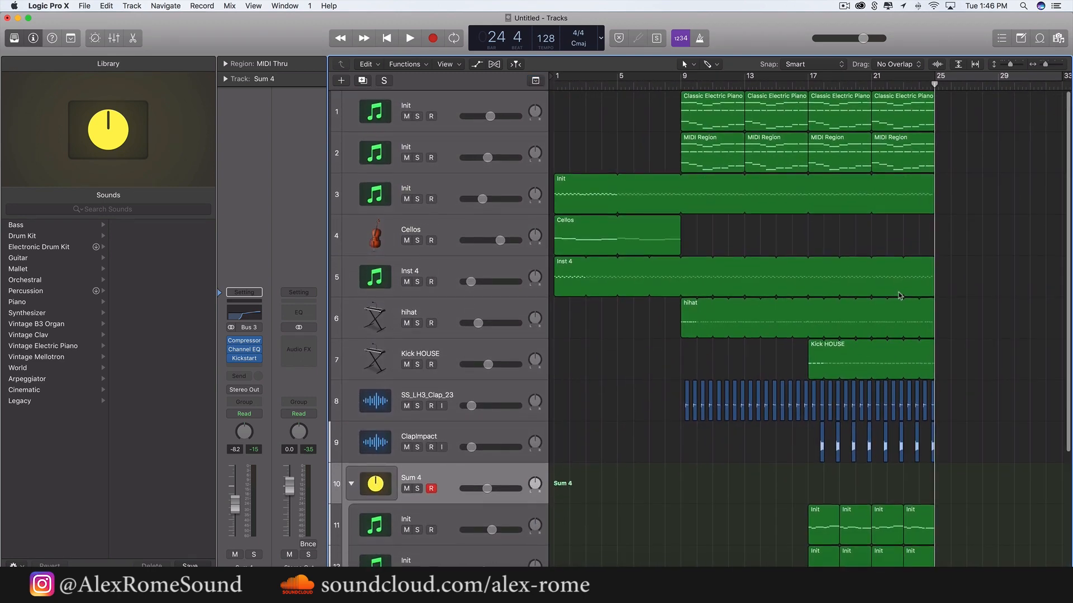
{"action": "scroll", "coordinate": [900, 295], "scroll_direction": "right", "scroll_amount": 4}
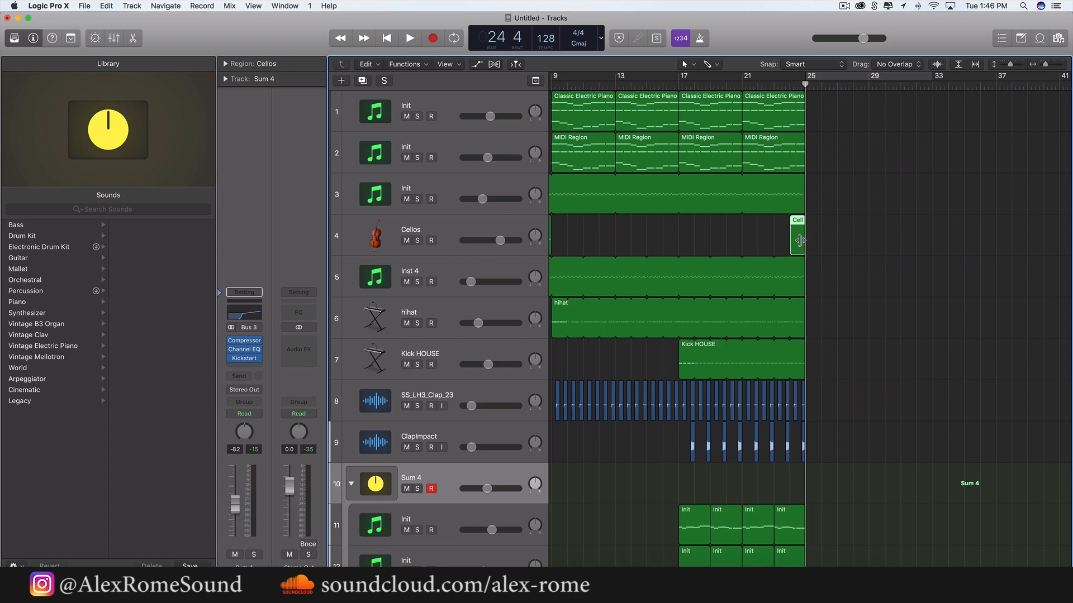
{"action": "left_click_drag", "start_coordinate": [800, 240], "coordinate": [815, 240]}
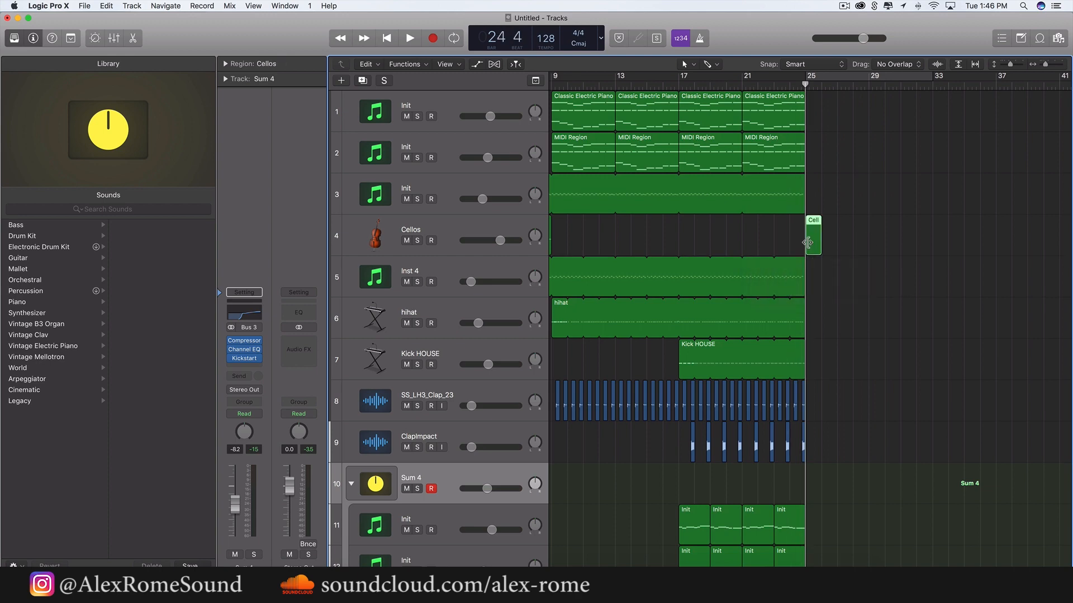
{"action": "left_click_drag", "start_coordinate": [858, 162], "coordinate": [830, 228]}
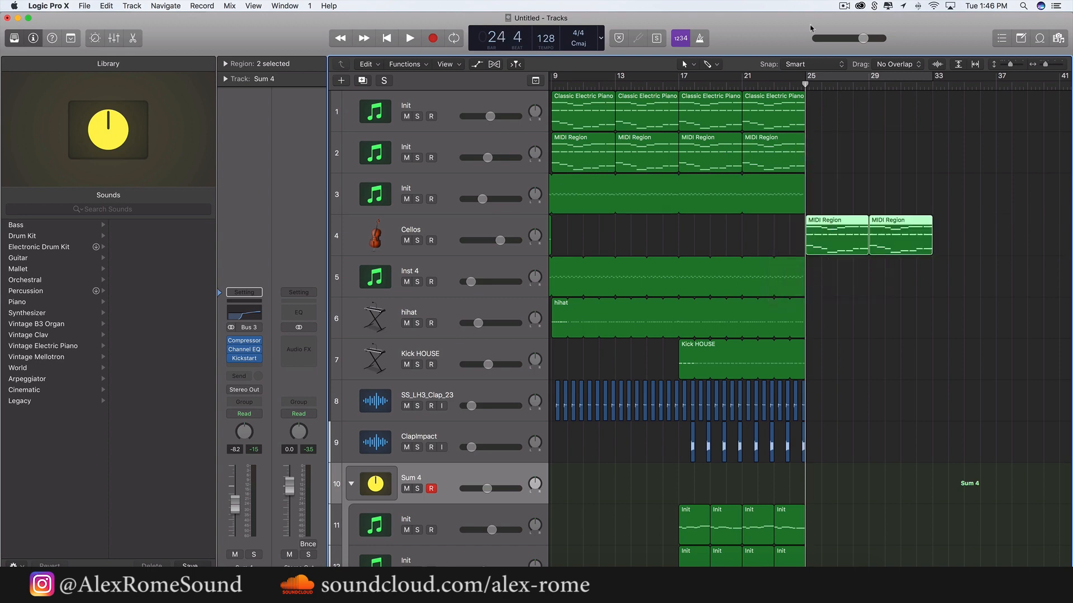
{"action": "left_click", "coordinate": [829, 80]}
Raise the outer notes of the second chord at bar 25 to match the first chord, and audition the change
{"action": "key", "text": "p"}
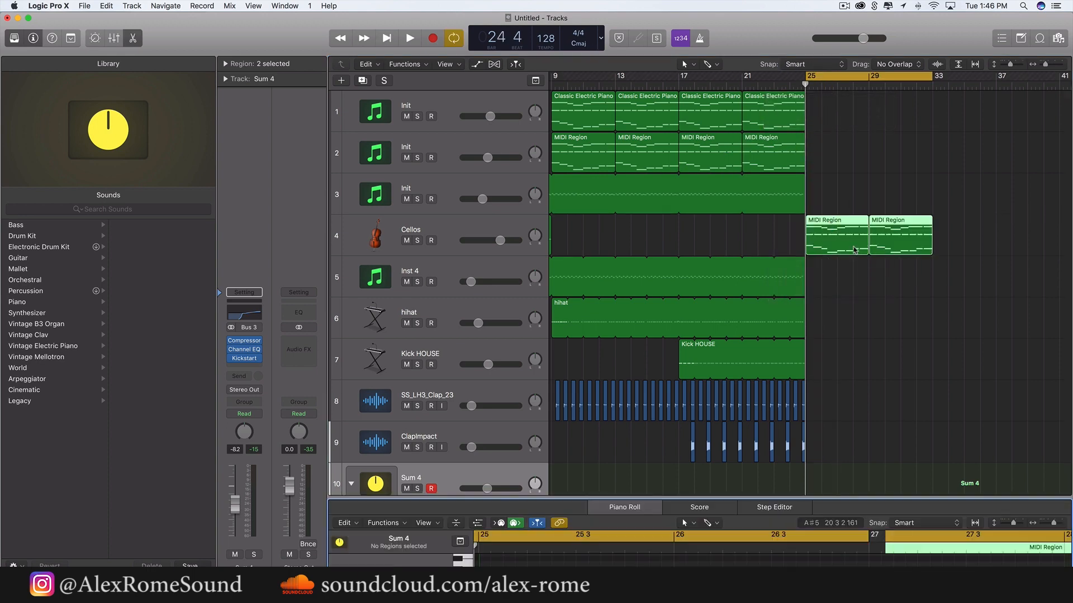
{"action": "left_click_drag", "start_coordinate": [767, 497], "coordinate": [767, 119]}
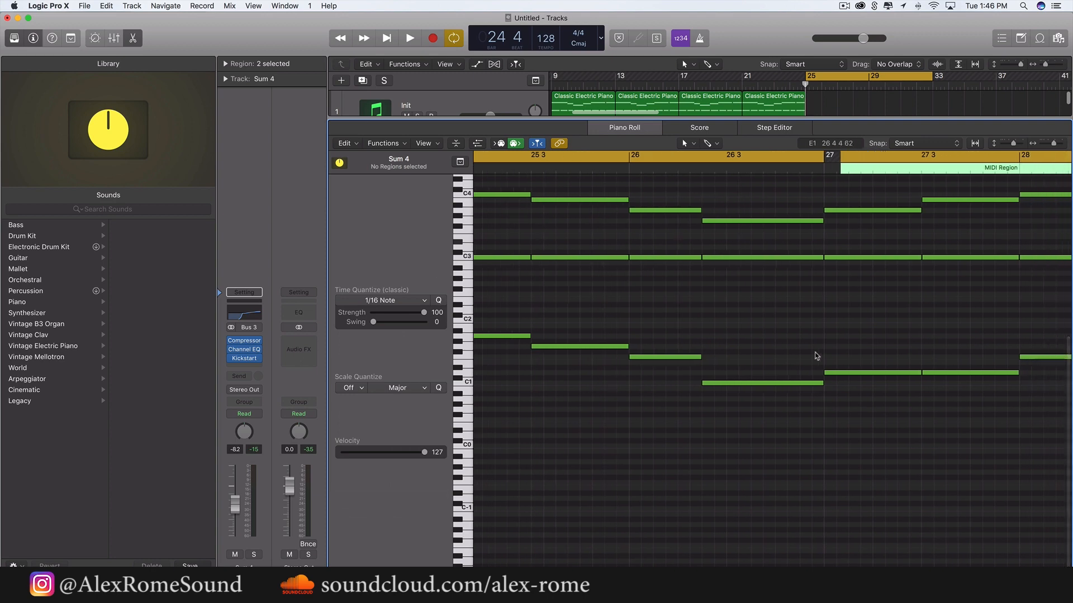
{"action": "left_click", "coordinate": [788, 399]}
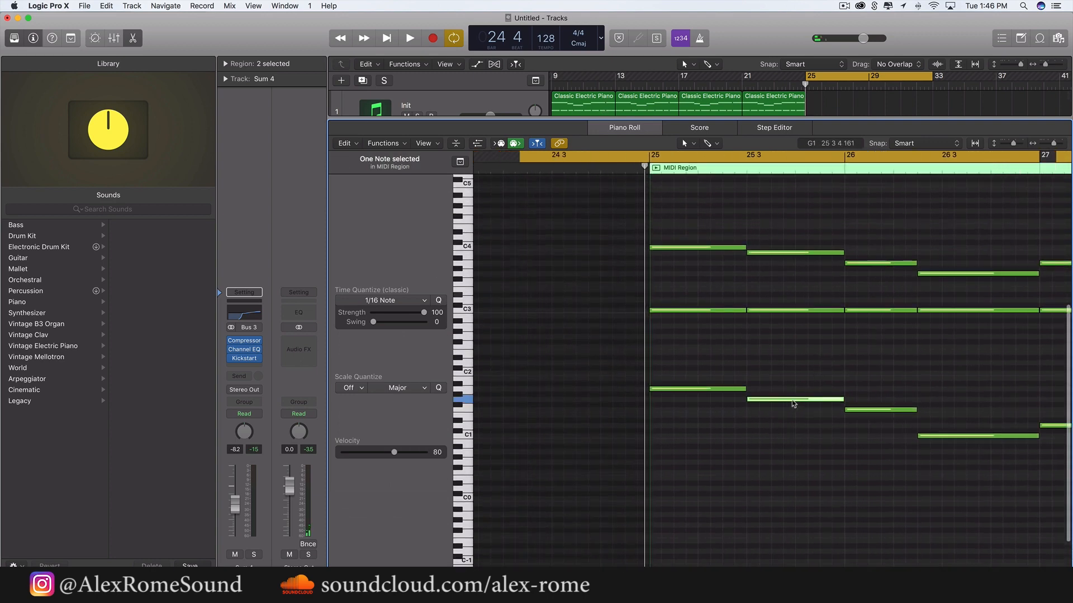
{"action": "left_click_drag", "start_coordinate": [793, 403], "coordinate": [794, 393]}
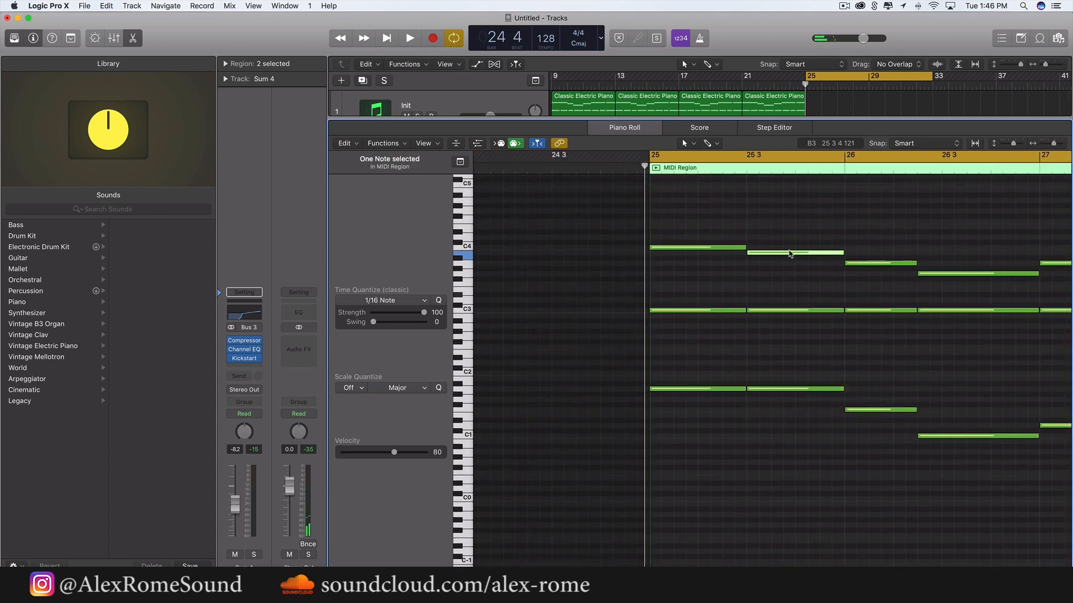
{"action": "left_click_drag", "start_coordinate": [789, 254], "coordinate": [790, 247]}
{"action": "key", "text": "space"}
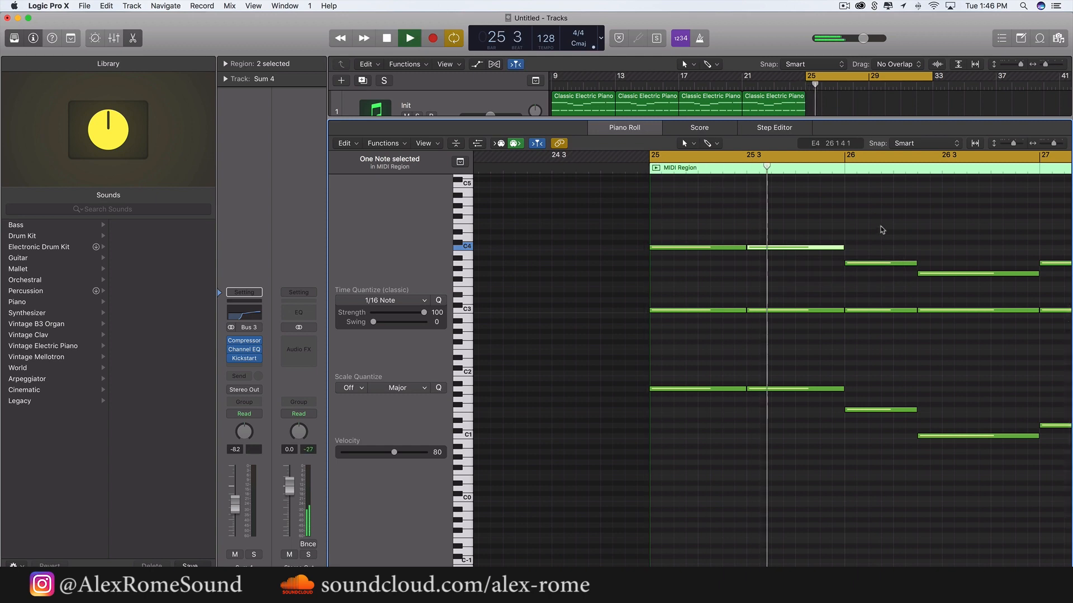
{"action": "key", "text": "space"}
Delete every note after the first two chords, from bar 26 through bar 33, in both Cellos regions
{"action": "left_click_drag", "start_coordinate": [868, 223], "coordinate": [998, 474]}
{"action": "key", "text": "Delete"}
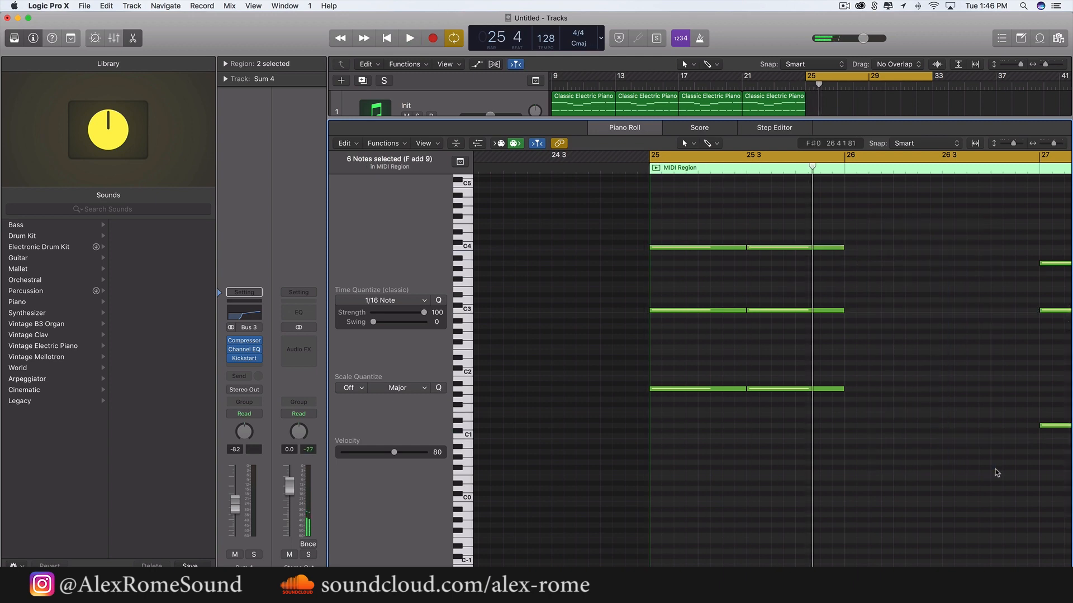
{"action": "key", "text": "super+Left"}
{"action": "key", "text": "super+Left"}
{"action": "key", "text": "super+Left"}
{"action": "key", "text": "super+Left"}
{"action": "scroll", "coordinate": [994, 475], "scroll_direction": "right", "scroll_amount": 3}
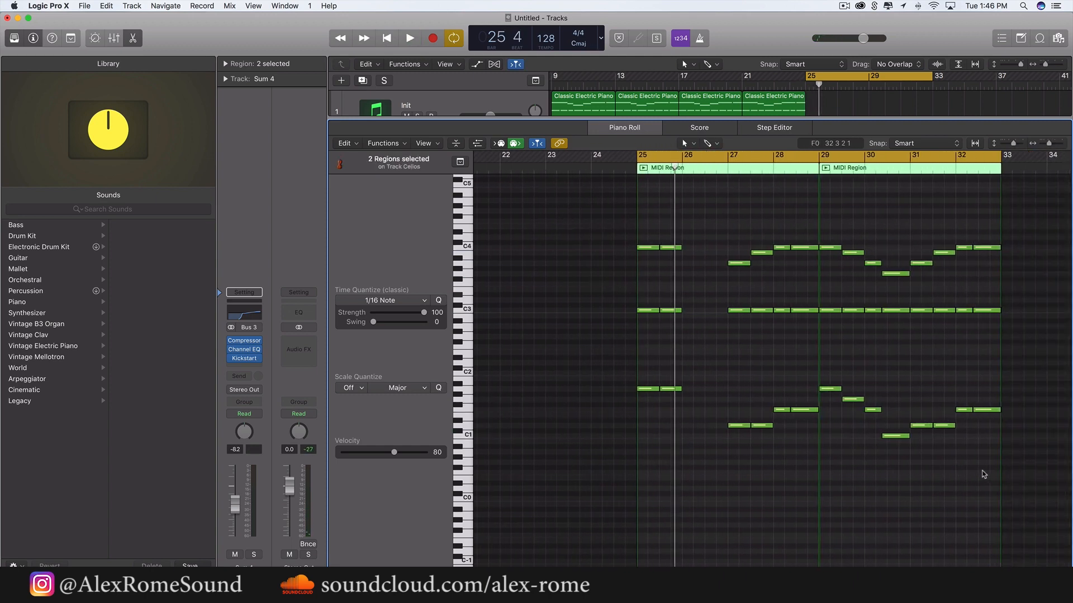
{"action": "left_click_drag", "start_coordinate": [1030, 464], "coordinate": [705, 175]}
{"action": "key", "text": "Delete"}
{"action": "scroll", "coordinate": [701, 173], "scroll_direction": "up", "scroll_amount": 3}
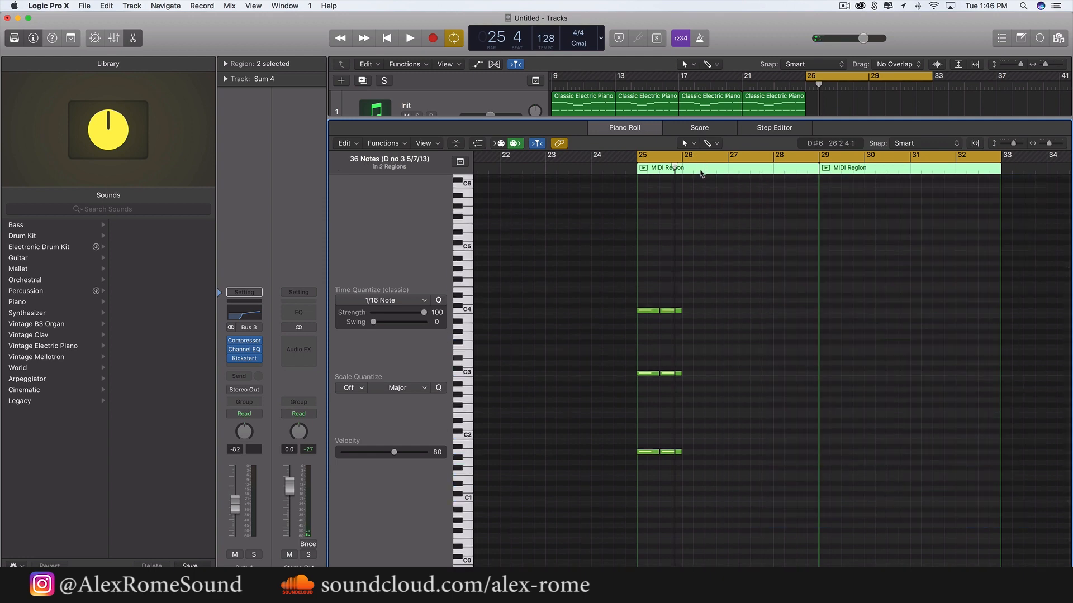
Repeat the two chords three times to fill the region up to bar 29
{"action": "left_click_drag", "start_coordinate": [749, 495], "coordinate": [618, 282]}
{"action": "key", "text": "super+r"}
{"action": "key", "text": "super+r"}
{"action": "key", "text": "super+r"}
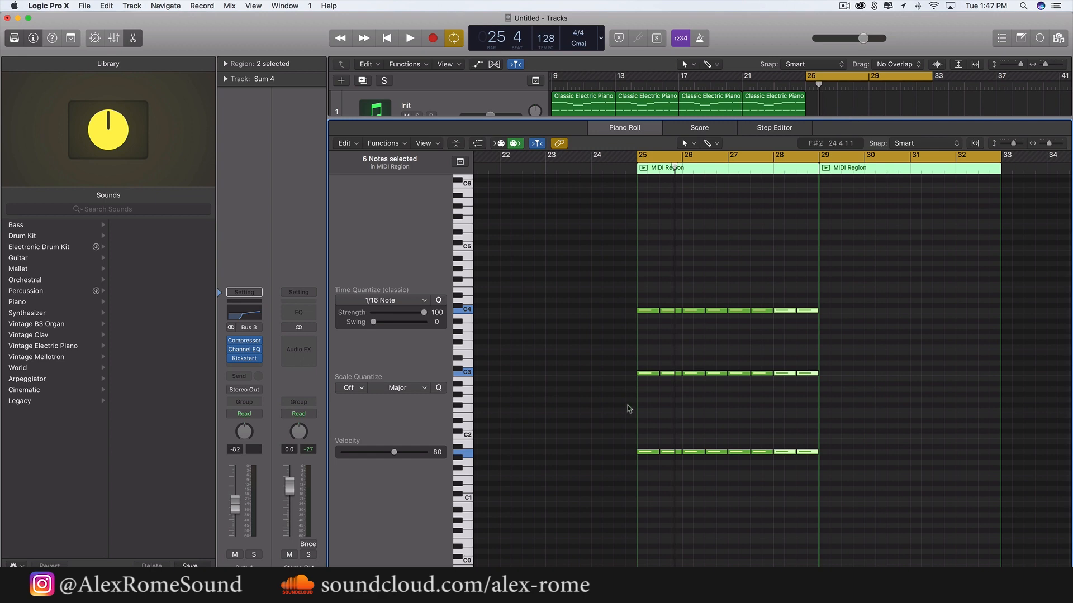
Reduce the Cellos part to its first chord, held for two bars and repeated once up to bar 29
{"action": "left_click_drag", "start_coordinate": [671, 282], "coordinate": [813, 498]}
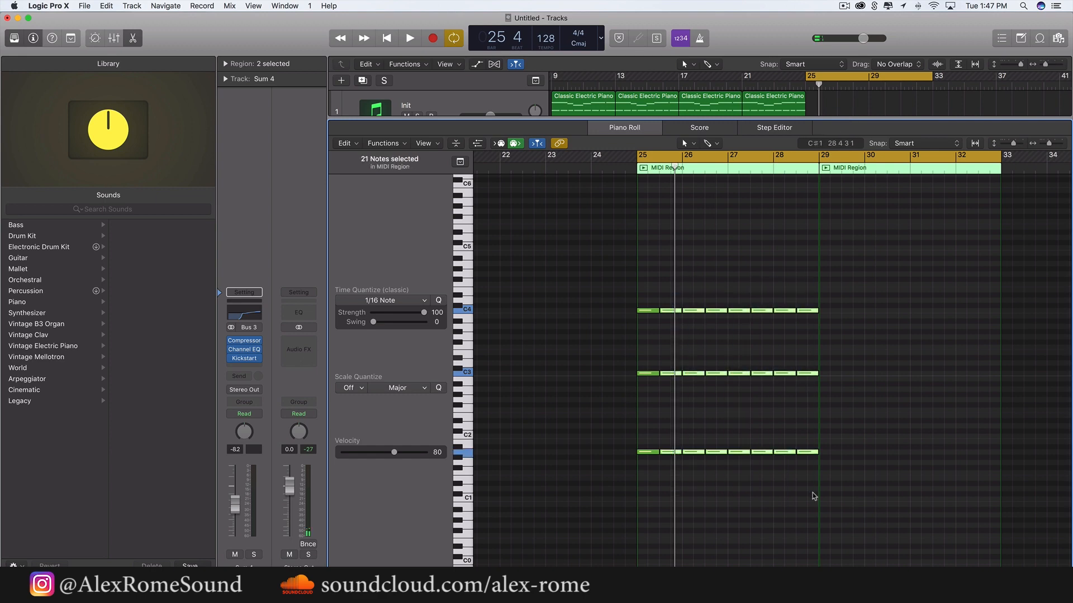
{"action": "key", "text": "Delete"}
{"action": "left_click_drag", "start_coordinate": [722, 500], "coordinate": [728, 312]}
{"action": "key", "text": "super+r"}
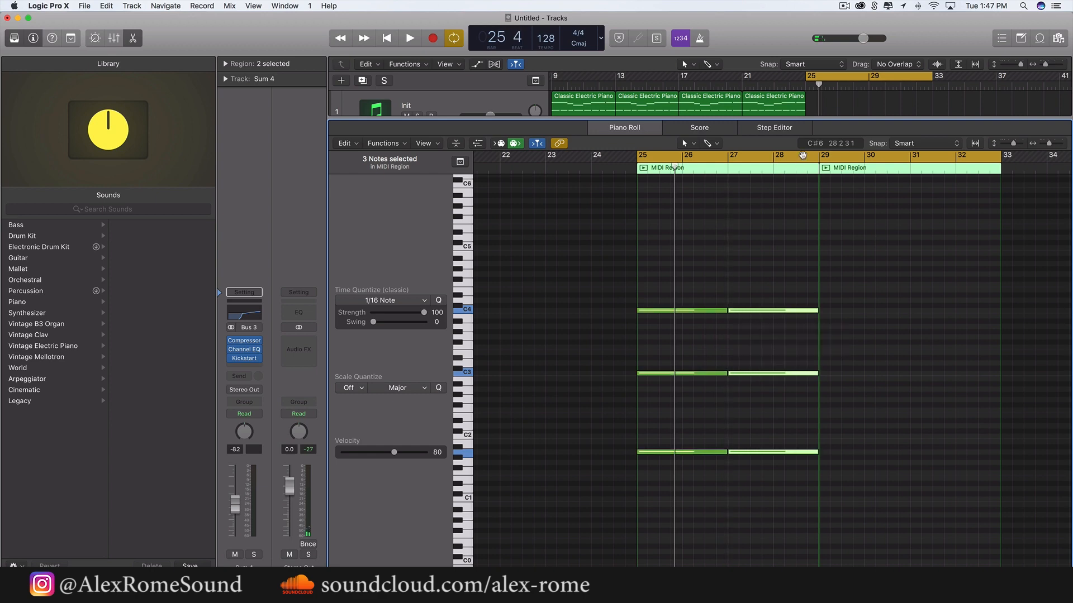
Close the piano roll, play the new chords, and delete the empty MIDI Region at bar 29 on the Cellos track
{"action": "left_click_drag", "start_coordinate": [821, 120], "coordinate": [822, 132]}
{"action": "key", "text": "p"}
{"action": "key", "text": "space"}
{"action": "left_click_drag", "start_coordinate": [965, 170], "coordinate": [908, 254]}
{"action": "key", "text": "Delete"}
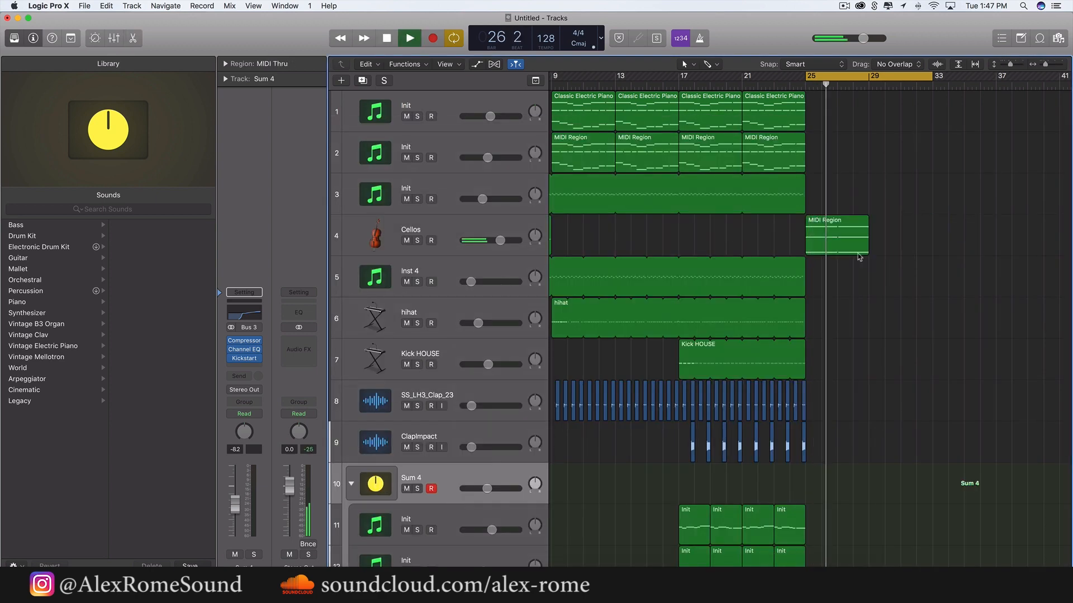
{"action": "scroll", "coordinate": [871, 261], "scroll_direction": "up", "scroll_amount": 1}
{"action": "key", "text": "space"}
Repeat the last two Init regions on track 13 up to bar 33, and play the cycle with the Cellos chords
{"action": "scroll", "coordinate": [869, 262], "scroll_direction": "down", "scroll_amount": 5}
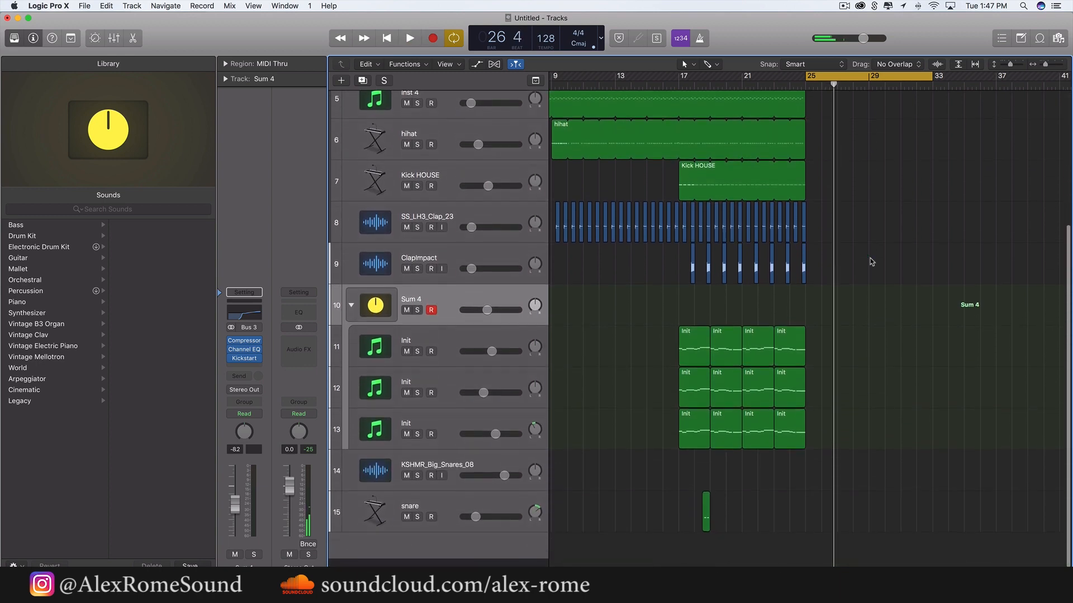
{"action": "key", "text": "super+r"}
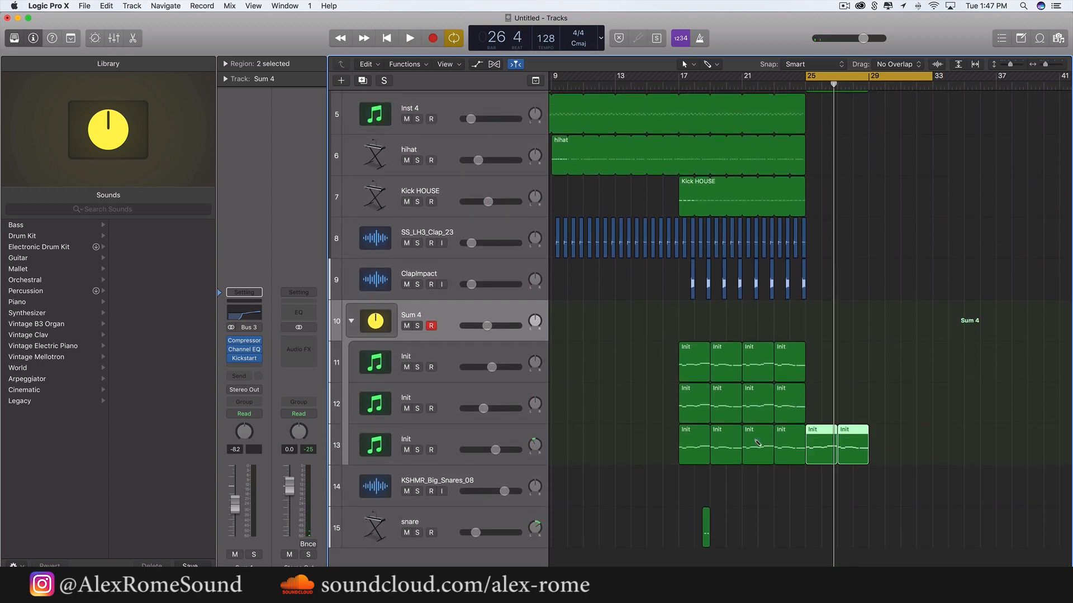
{"action": "key", "text": "space"}
{"action": "scroll", "coordinate": [758, 335], "scroll_direction": "right", "scroll_amount": 5}
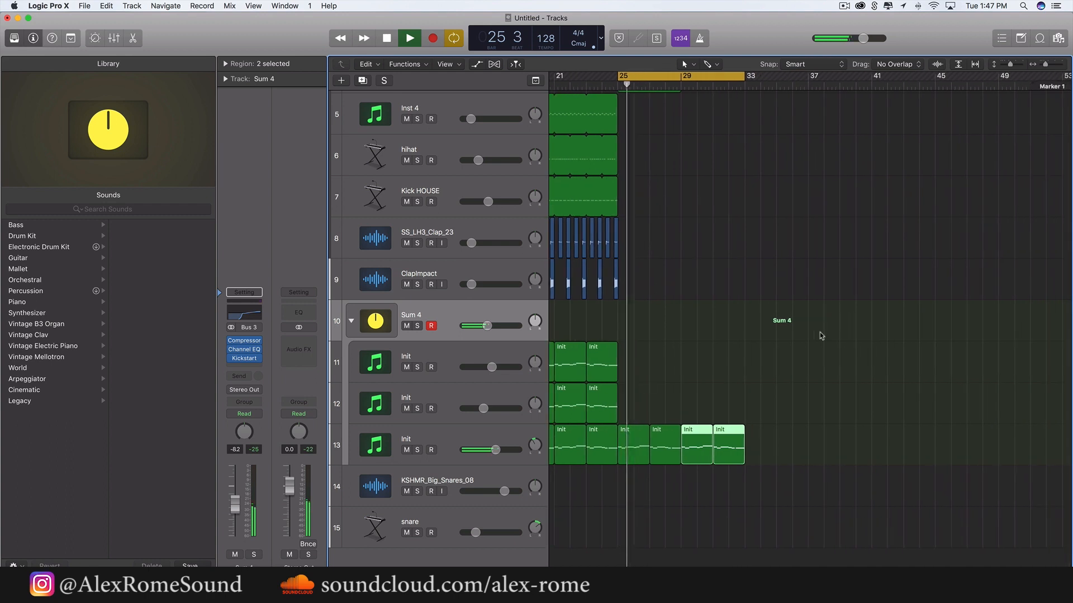
{"action": "scroll", "coordinate": [758, 287], "scroll_direction": "up", "scroll_amount": 1}
{"action": "scroll", "coordinate": [758, 296], "scroll_direction": "up", "scroll_amount": 1}
{"action": "scroll", "coordinate": [758, 296], "scroll_direction": "left", "scroll_amount": 1}
{"action": "scroll", "coordinate": [771, 324], "scroll_direction": "left", "scroll_amount": 4}
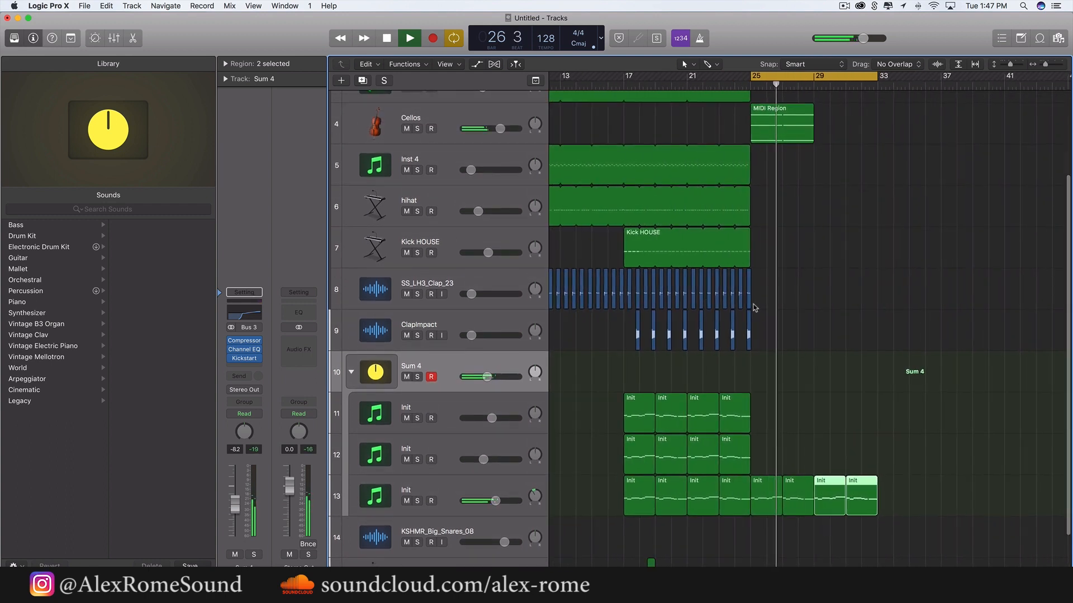
{"action": "left_click", "coordinate": [849, 336]}
{"action": "scroll", "coordinate": [871, 346], "scroll_direction": "up", "scroll_amount": 1}
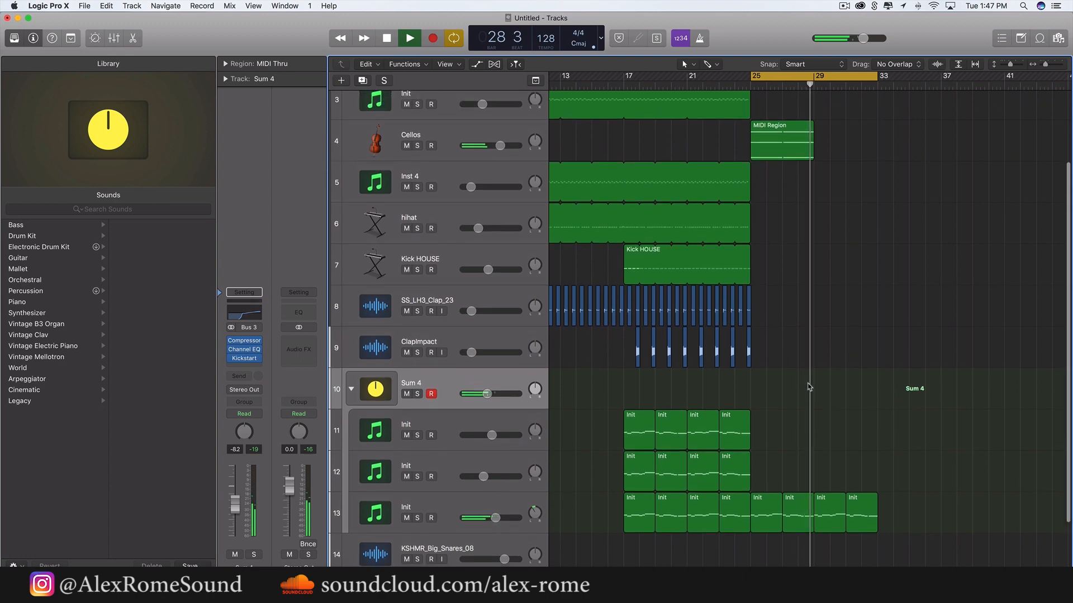
Stop playback and copy the short snare region at bar 18 to bar 19 on the snare track
{"action": "key", "text": "space"}
{"action": "scroll", "coordinate": [894, 360], "scroll_direction": "down", "scroll_amount": 3}
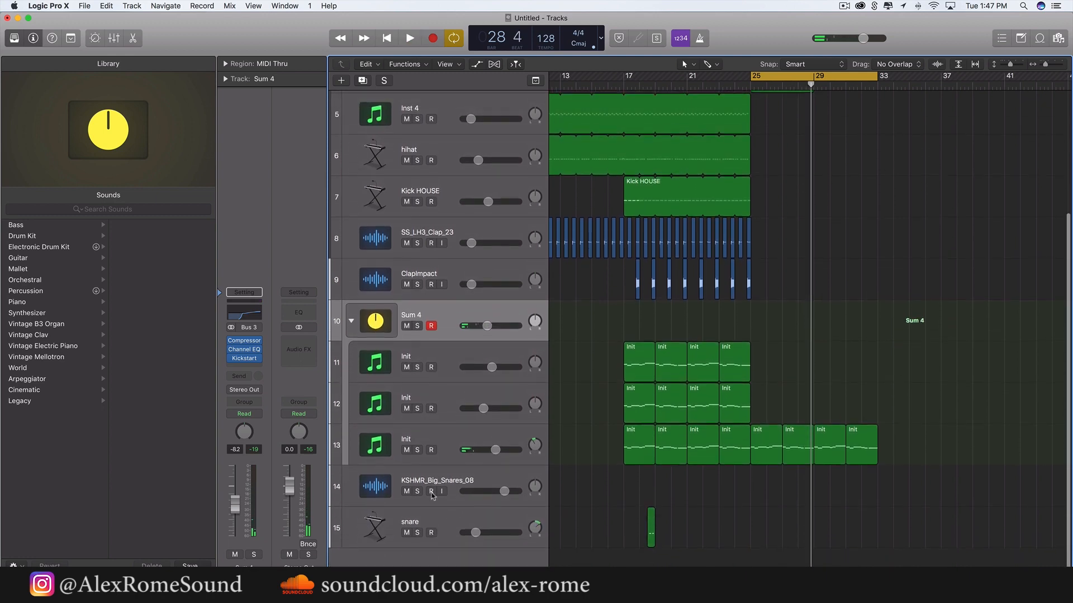
{"action": "scroll", "coordinate": [563, 422], "scroll_direction": "right", "scroll_amount": 5}
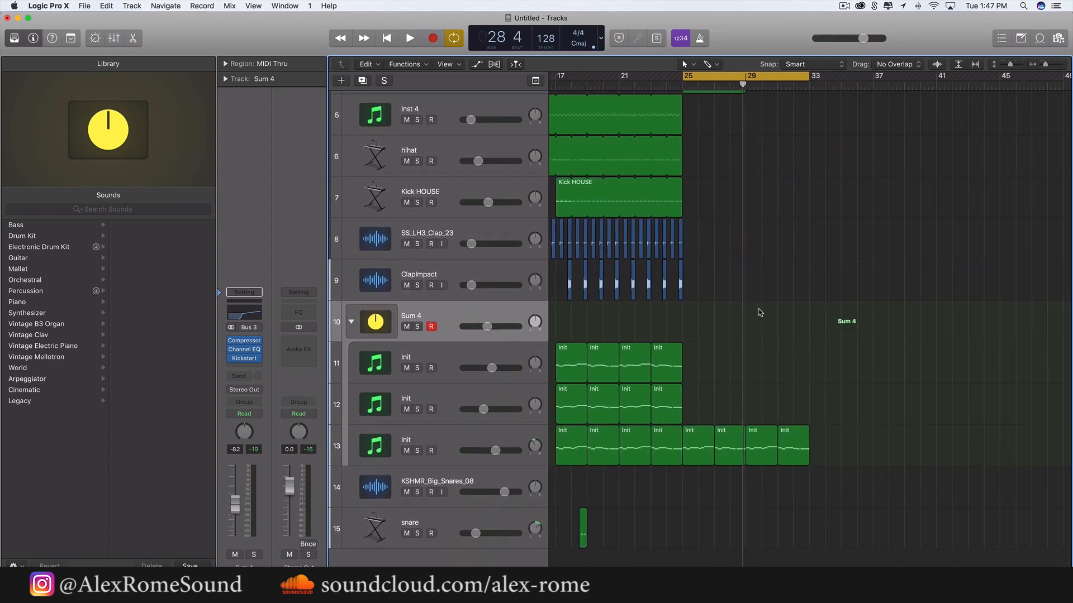
{"action": "left_click", "coordinate": [456, 521]}
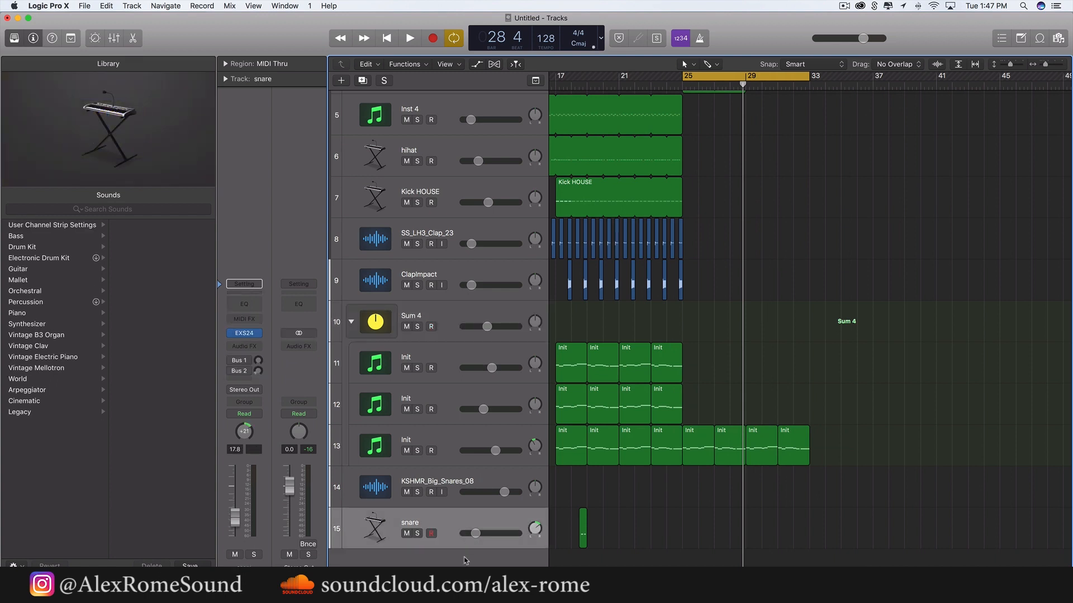
{"action": "key", "text": "super+Right"}
{"action": "key", "text": "super+Right"}
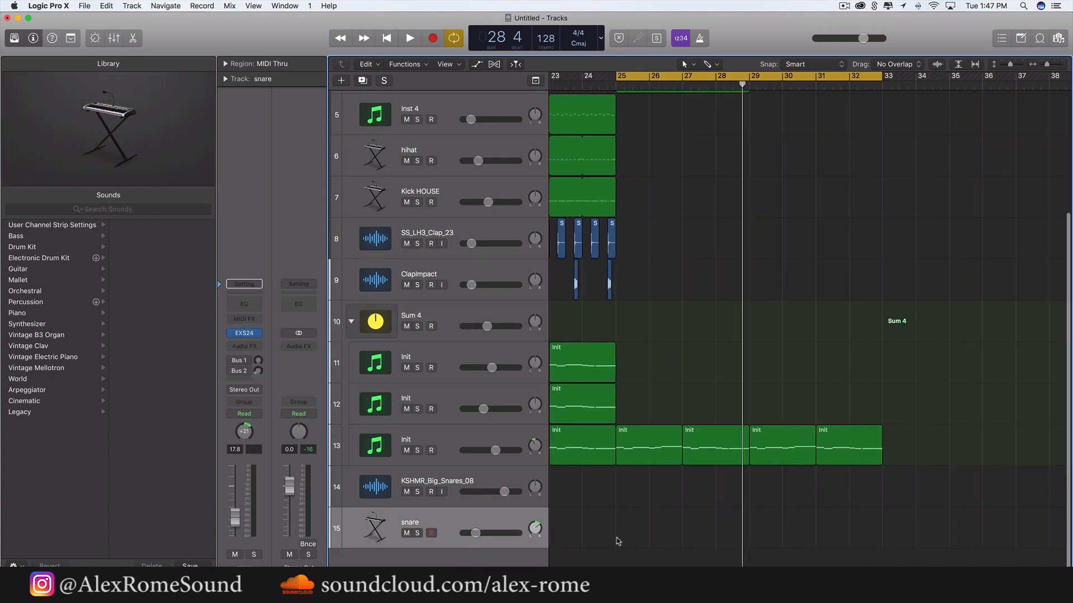
{"action": "scroll", "coordinate": [617, 541], "scroll_direction": "left", "scroll_amount": 5}
{"action": "left_click_drag", "start_coordinate": [671, 523], "coordinate": [597, 526]}
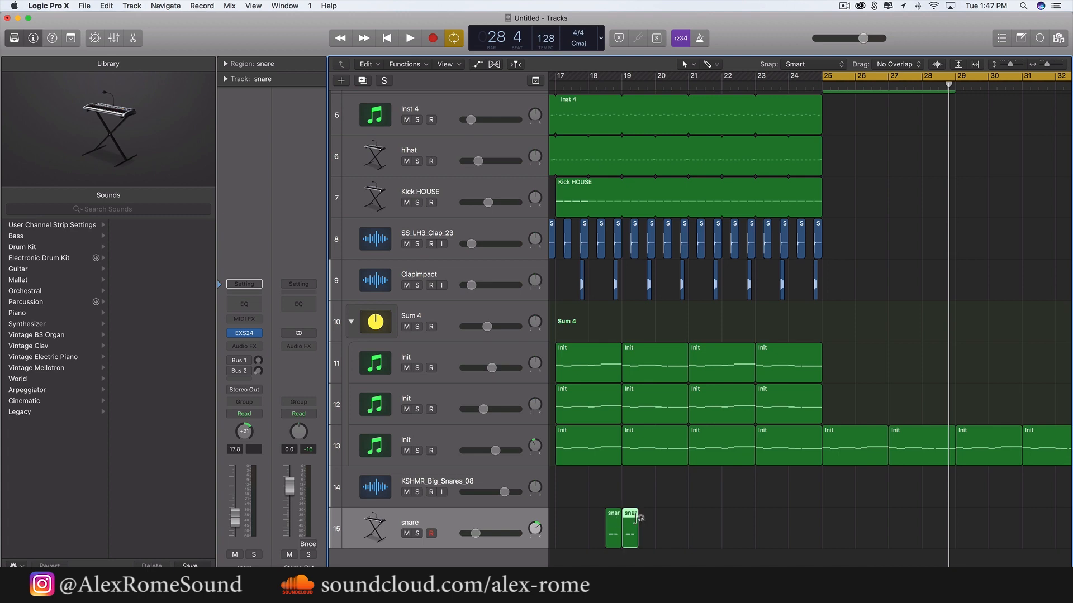
Move the copied snare region to beat 3 of bar 22, four bars after the original
{"action": "key", "text": "super+Right"}
{"action": "key", "text": "super+Right"}
{"action": "key", "text": "super+Right"}
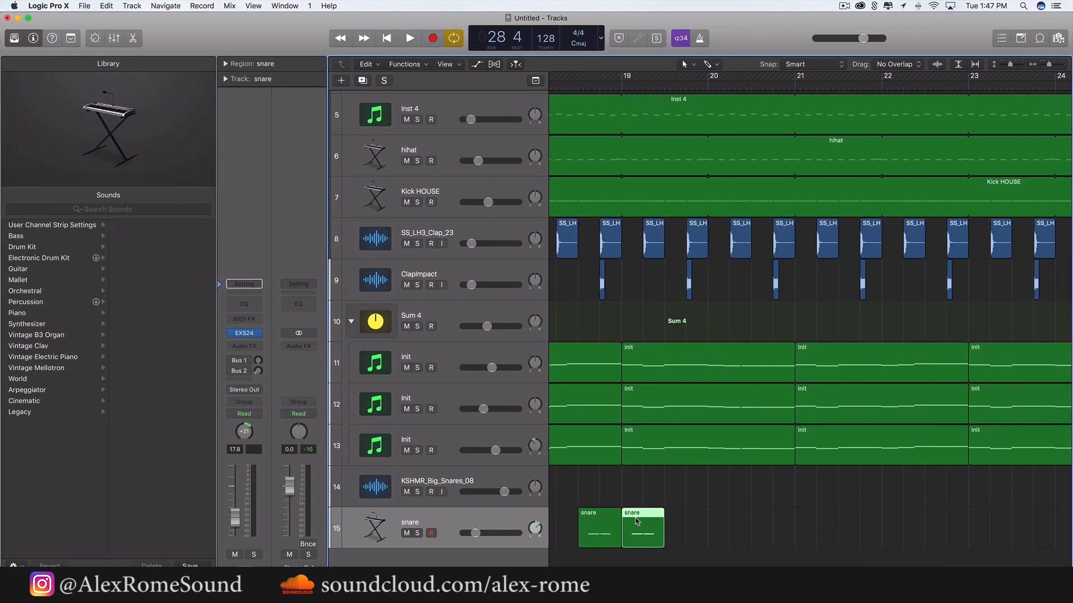
{"action": "key", "text": "super+Left"}
{"action": "key", "text": "super+Left"}
{"action": "key", "text": "super+Left"}
{"action": "key", "text": "super+Left"}
{"action": "left_click_drag", "start_coordinate": [626, 526], "coordinate": [690, 528]}
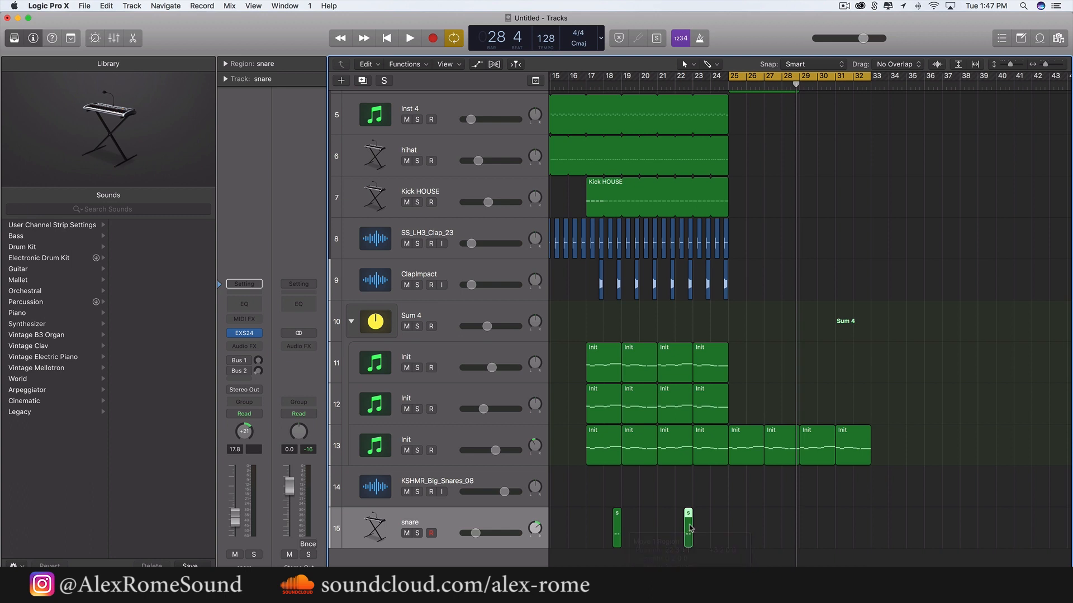
Delete the unused KSHMR_Big_Snares_08 audio track
{"action": "double_click", "coordinate": [440, 562]}
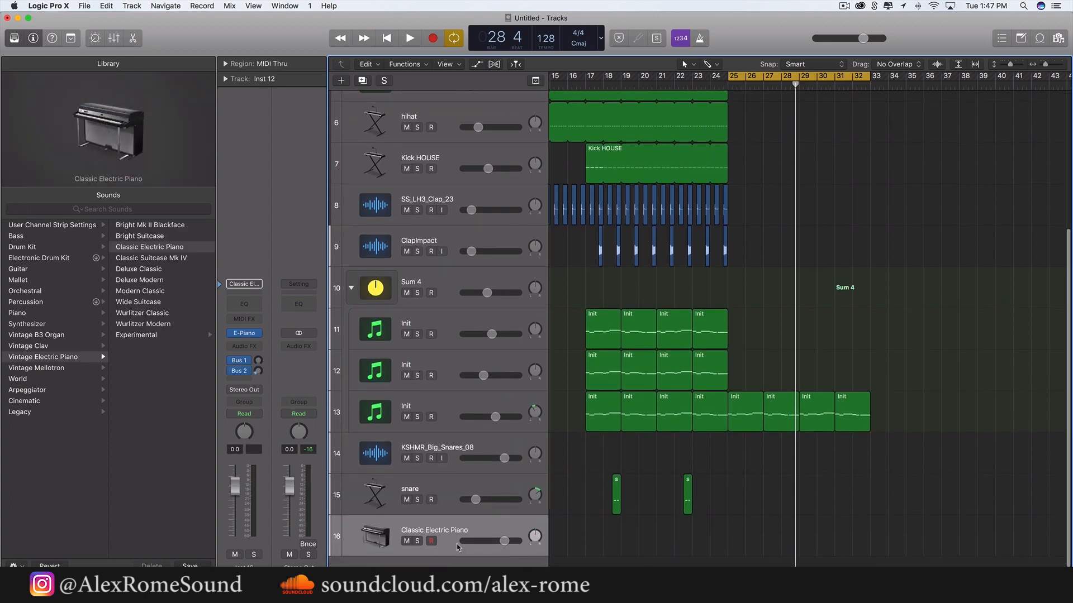
{"action": "key", "text": "super+z"}
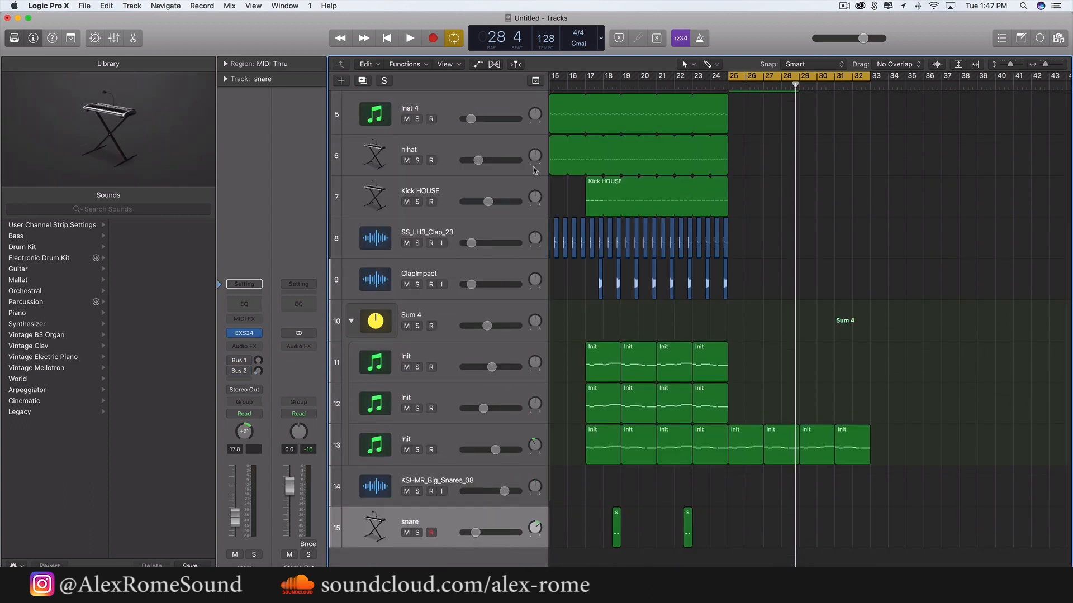
{"action": "left_click", "coordinate": [460, 481]}
{"action": "scroll", "coordinate": [646, 464], "scroll_direction": "right", "scroll_amount": 5}
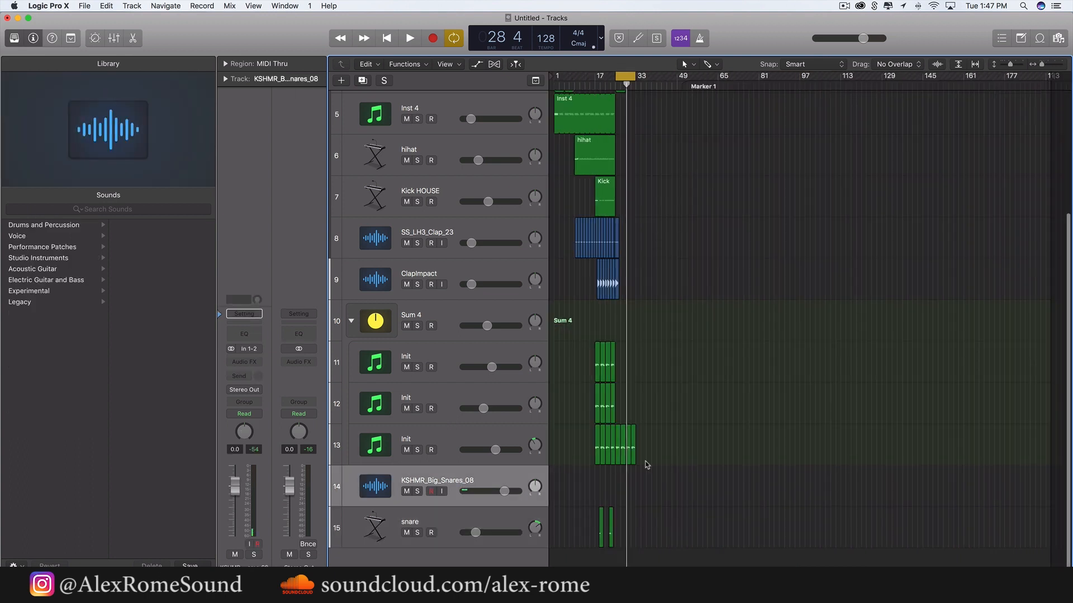
{"action": "scroll", "coordinate": [646, 465], "scroll_direction": "left", "scroll_amount": 3}
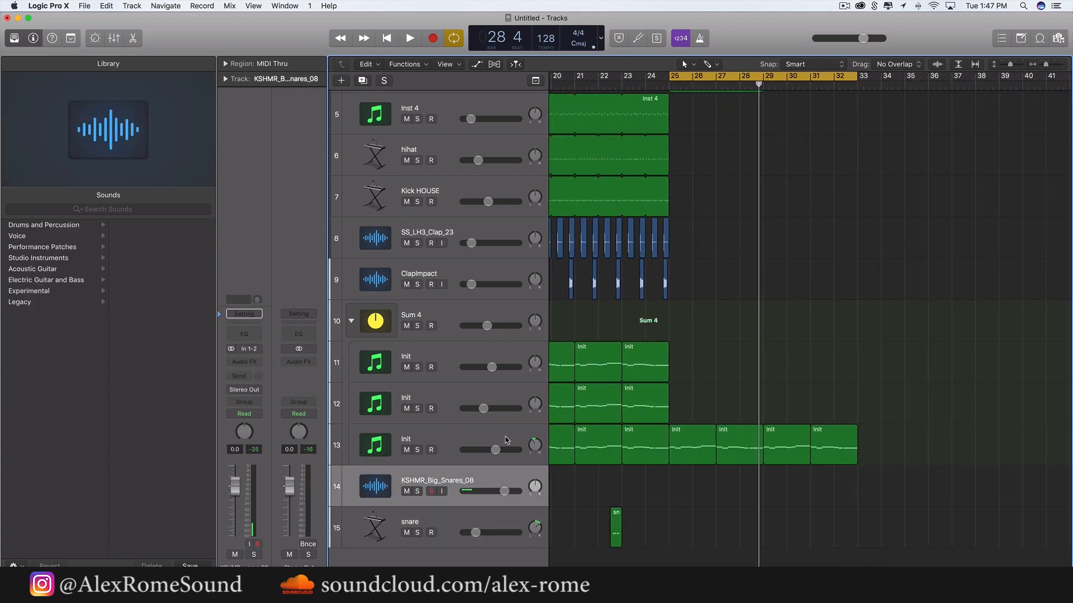
{"action": "key", "text": "super+BackSpace"}
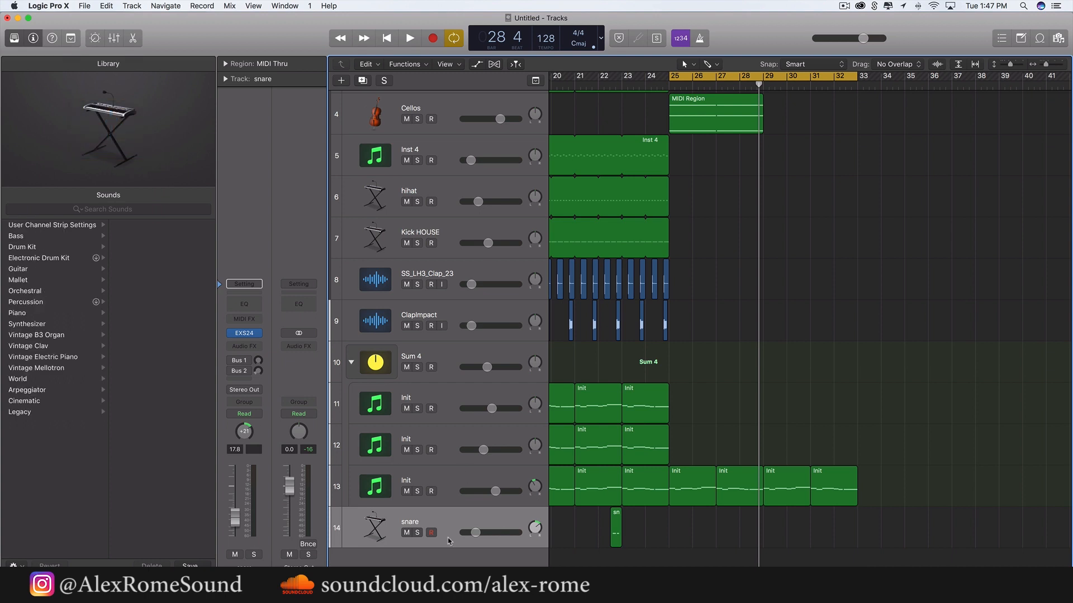
Duplicate the snare track and create an empty region on the duplicate from bar 25 to bar 33
{"action": "left_click", "coordinate": [362, 82]}
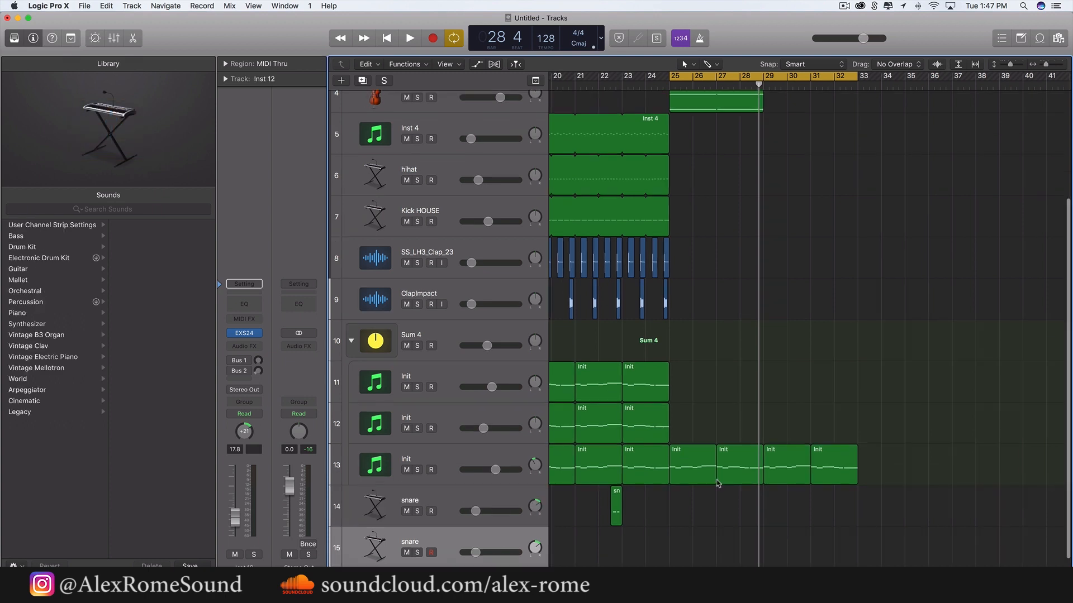
{"action": "scroll", "coordinate": [871, 556], "scroll_direction": "down", "scroll_amount": 3}
{"action": "left_click", "coordinate": [683, 538], "text": "super"}
{"action": "left_click_drag", "start_coordinate": [689, 536], "coordinate": [857, 540]}
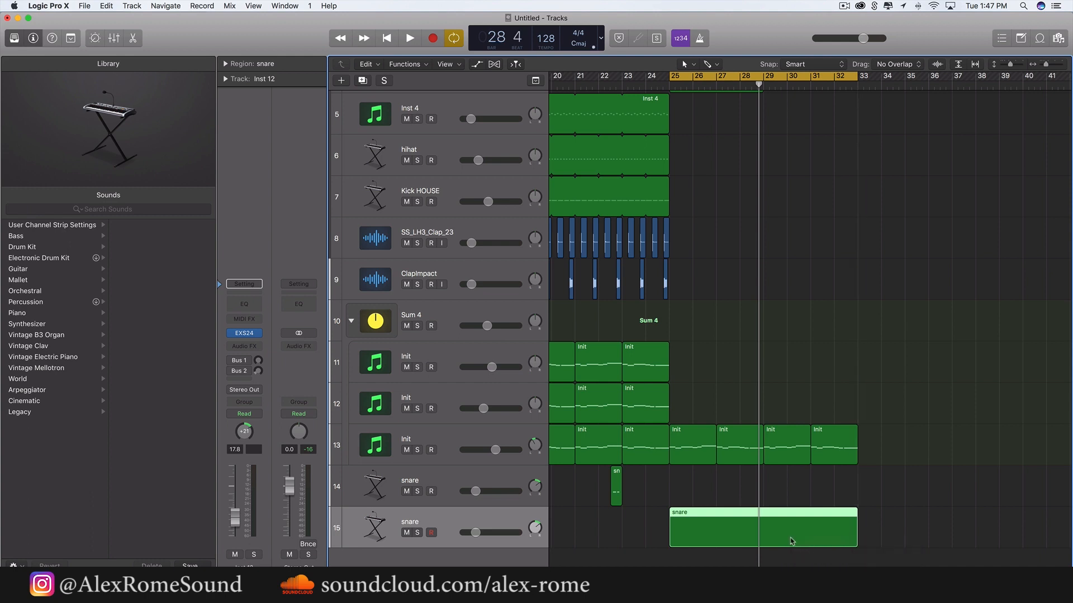
{"action": "double_click", "coordinate": [792, 542]}
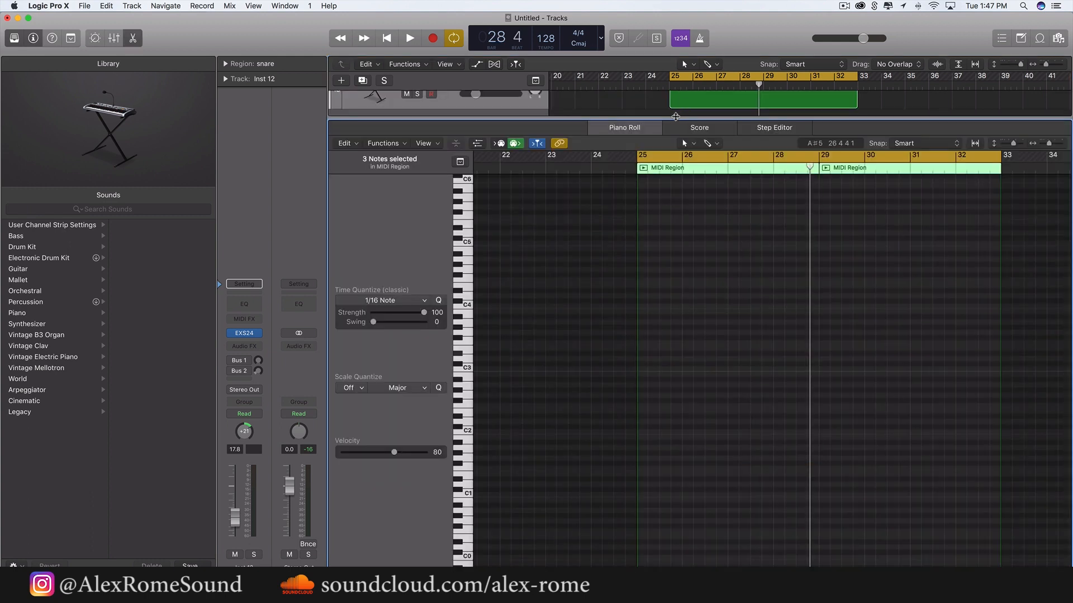
{"action": "left_click_drag", "start_coordinate": [676, 116], "coordinate": [672, 224]}
{"action": "left_click", "coordinate": [721, 167]}
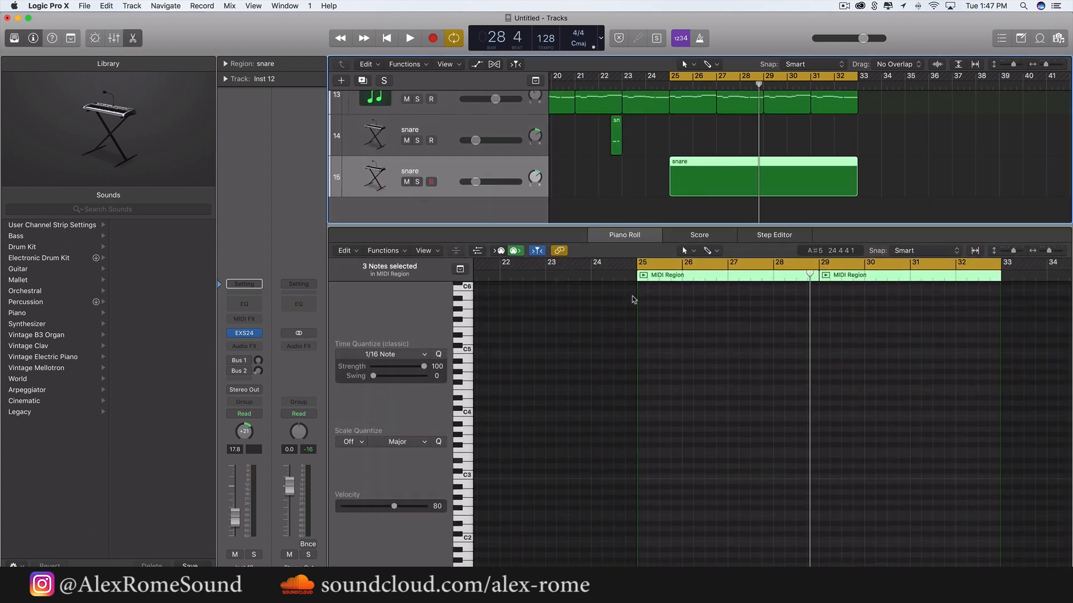
{"action": "scroll", "coordinate": [692, 165], "scroll_direction": "up", "scroll_amount": 5}
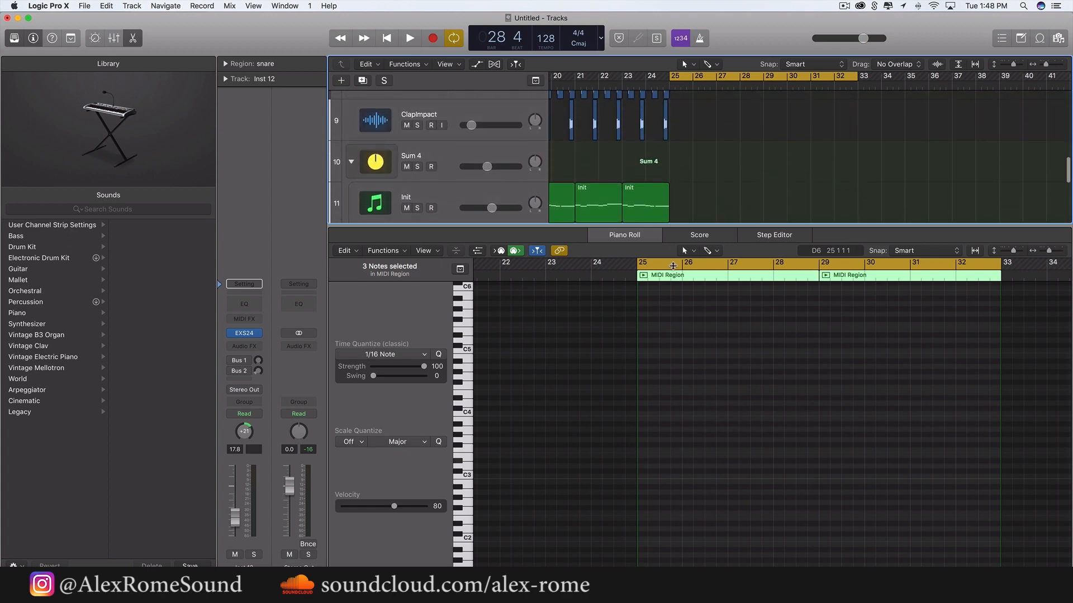
{"action": "left_click_drag", "start_coordinate": [674, 226], "coordinate": [711, 592]}
Copy the two lowest notes of the Cellos region in the piano roll, and close the editor
{"action": "scroll", "coordinate": [745, 192], "scroll_direction": "up", "scroll_amount": 5}
{"action": "left_click", "coordinate": [733, 163]}
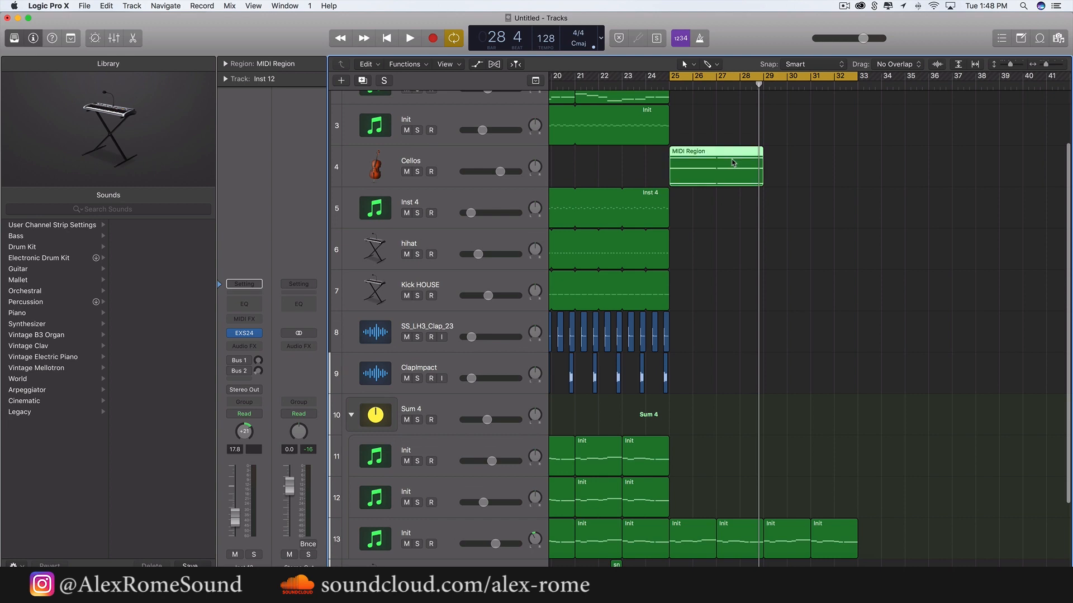
{"action": "double_click", "coordinate": [734, 163]}
{"action": "left_click_drag", "start_coordinate": [677, 454], "coordinate": [779, 509]}
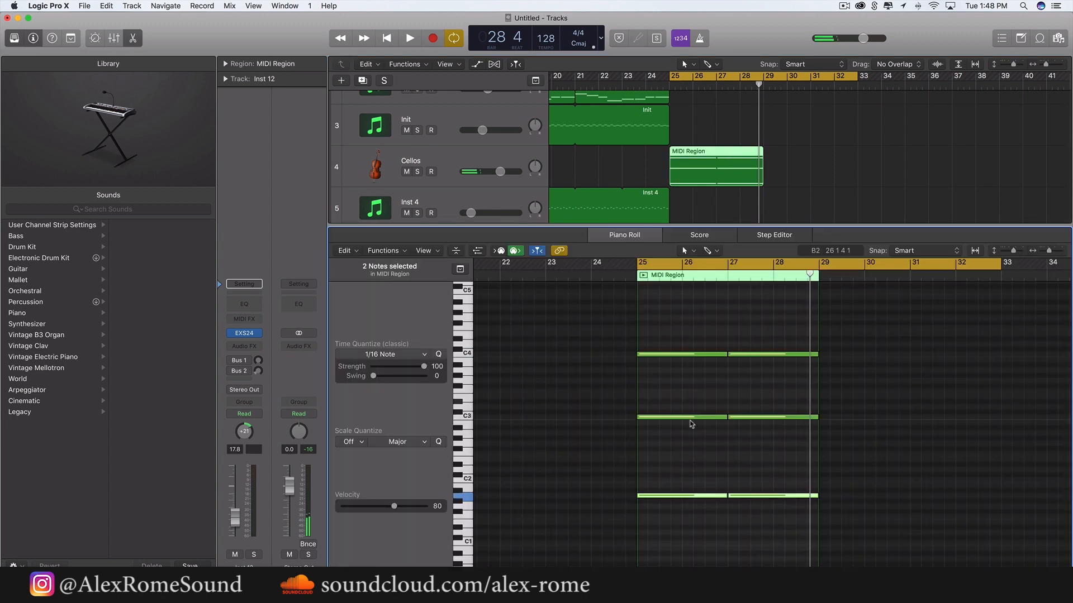
{"action": "left_click_drag", "start_coordinate": [700, 225], "coordinate": [704, 592]}
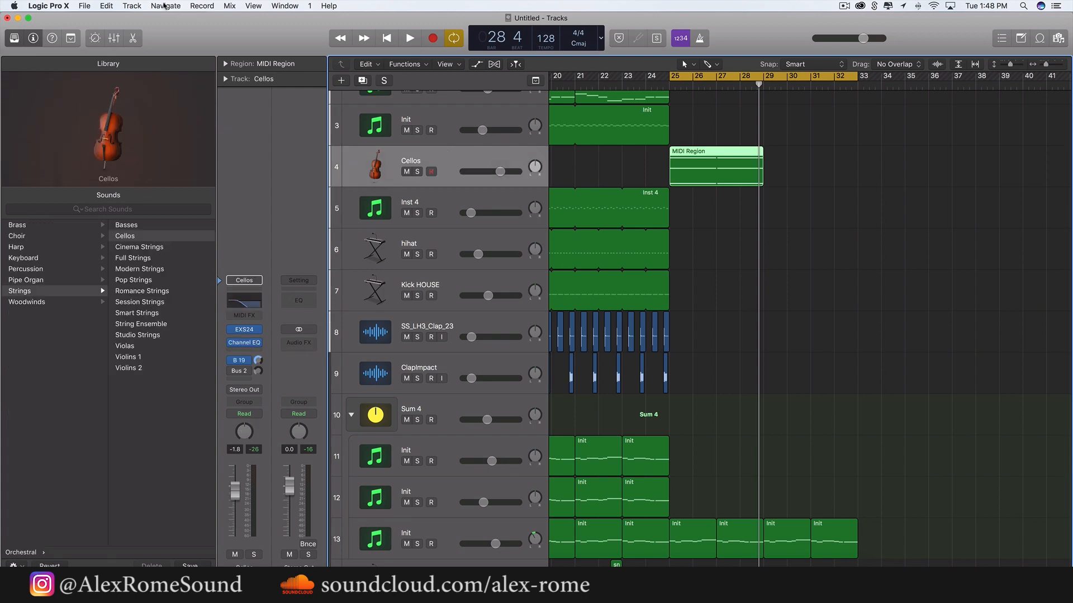
Add a software instrument track below Cellos and place the copied low notes in a new region from bar 25 to bar 29
{"action": "left_click", "coordinate": [134, 6]}
{"action": "left_click", "coordinate": [168, 37]}
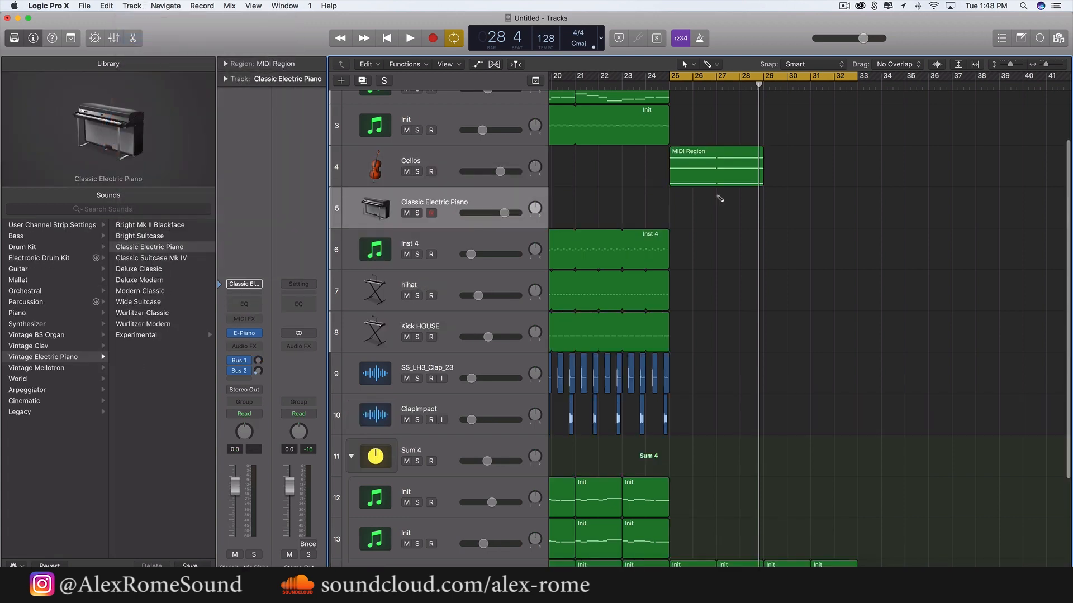
{"action": "left_click_drag", "start_coordinate": [693, 215], "coordinate": [762, 215]}
{"action": "left_click_drag", "start_coordinate": [693, 87], "coordinate": [672, 90]}
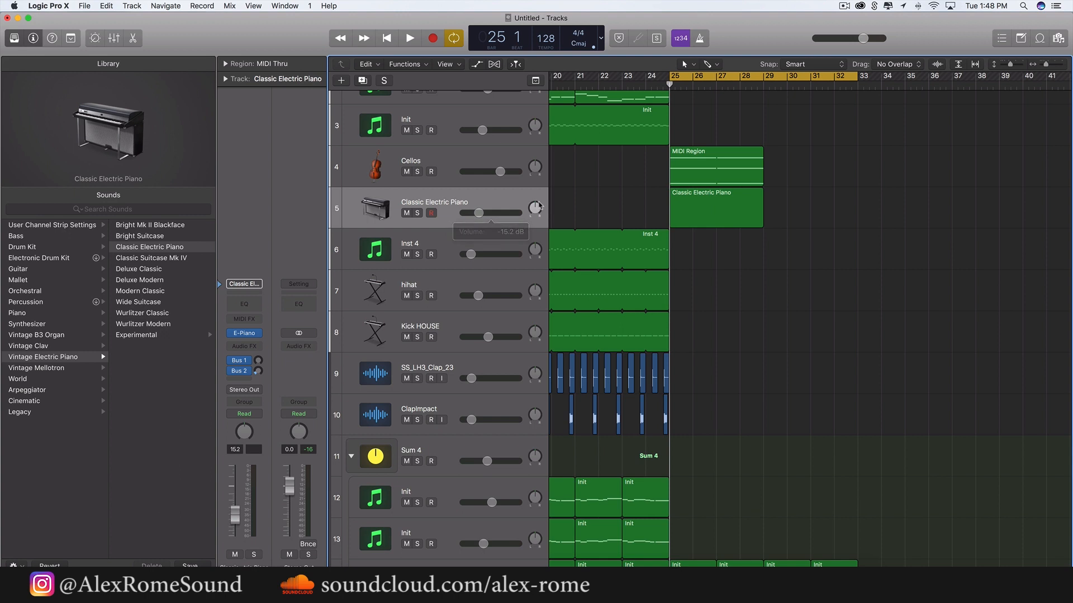
{"action": "double_click", "coordinate": [721, 212]}
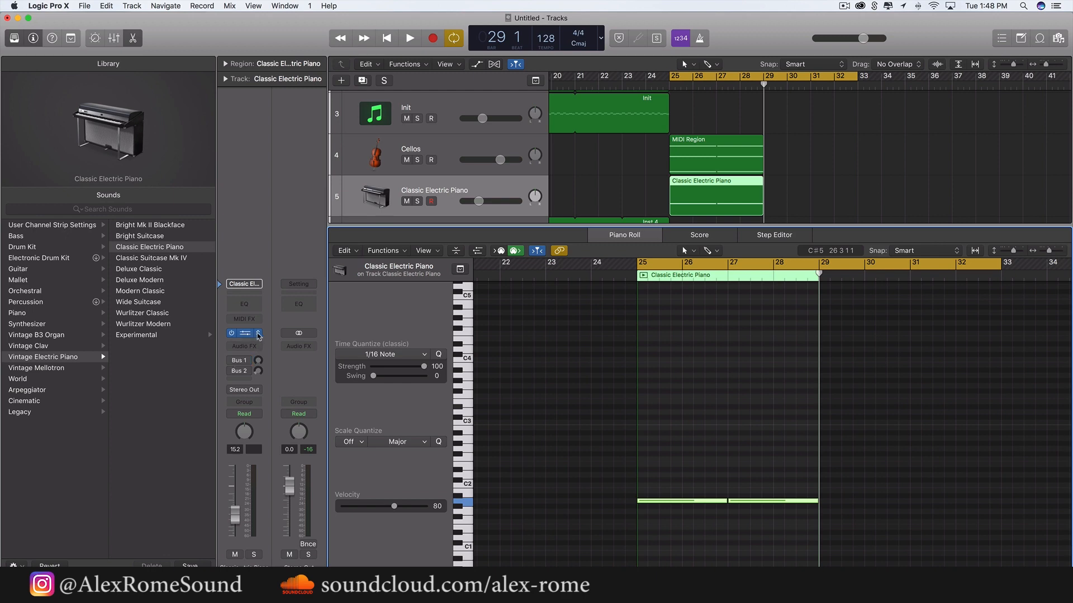
Replace the new track's electric piano with Sylenth1 and set it to the Init preset
{"action": "left_click", "coordinate": [259, 334]}
{"action": "mouse_move", "coordinate": [260, 559]}
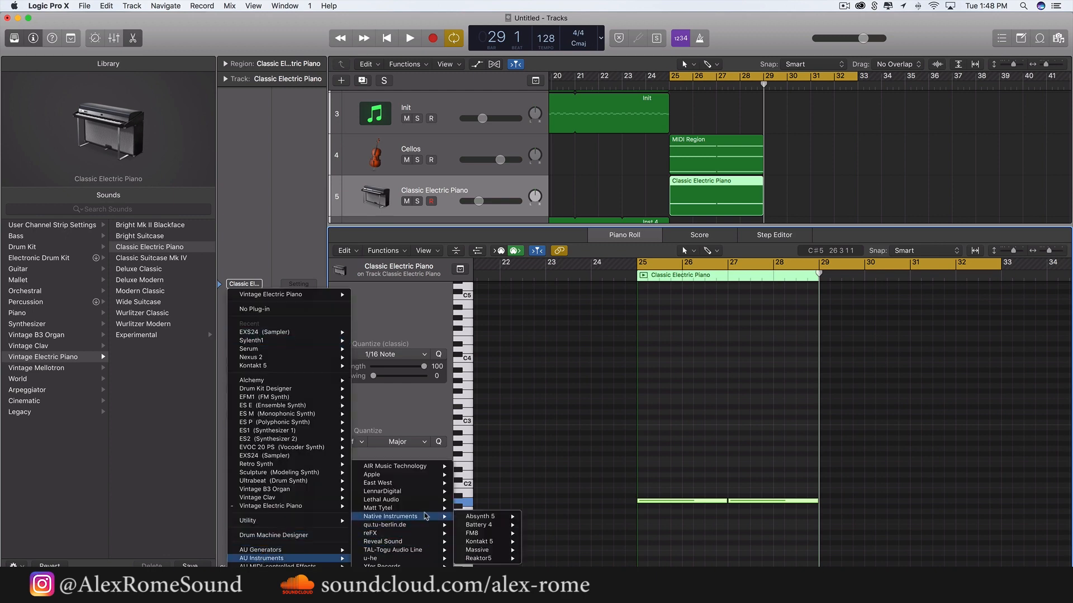
{"action": "mouse_move", "coordinate": [423, 509]}
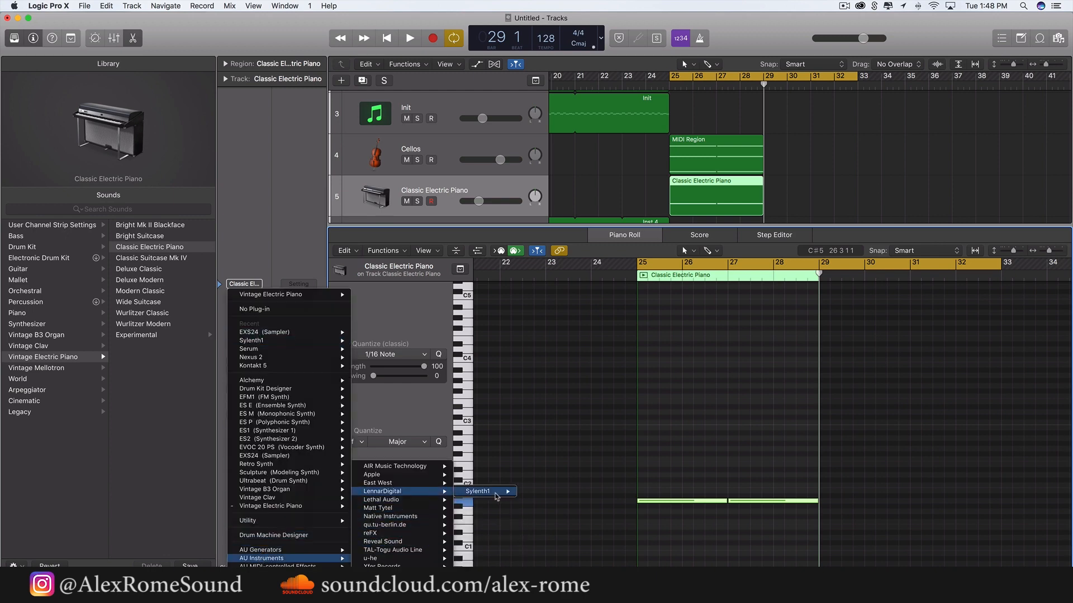
{"action": "left_click", "coordinate": [531, 491]}
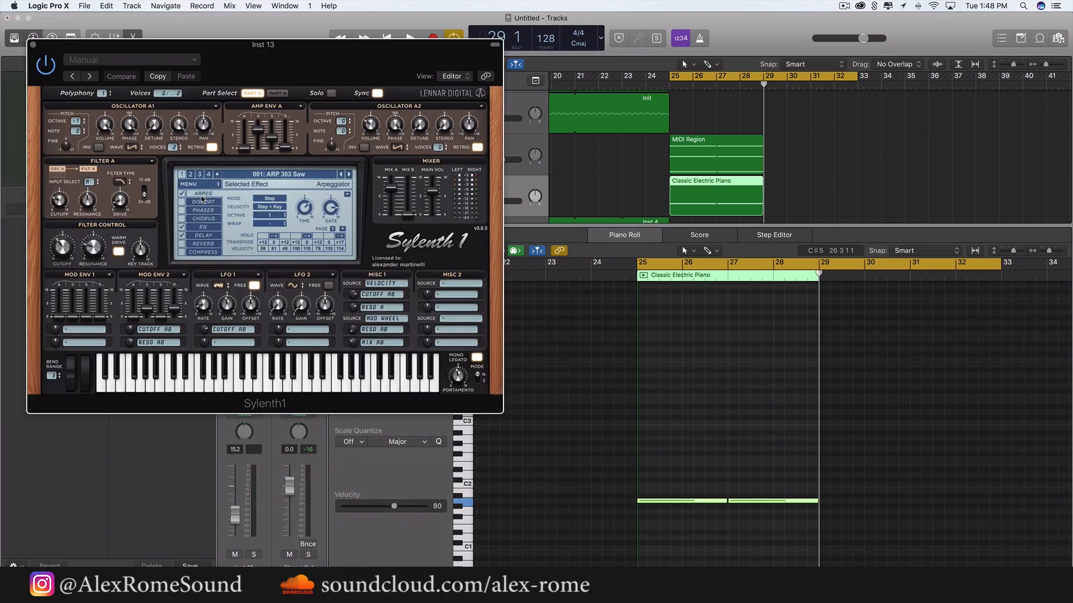
{"action": "left_click", "coordinate": [200, 182]}
{"action": "mouse_move", "coordinate": [265, 197]}
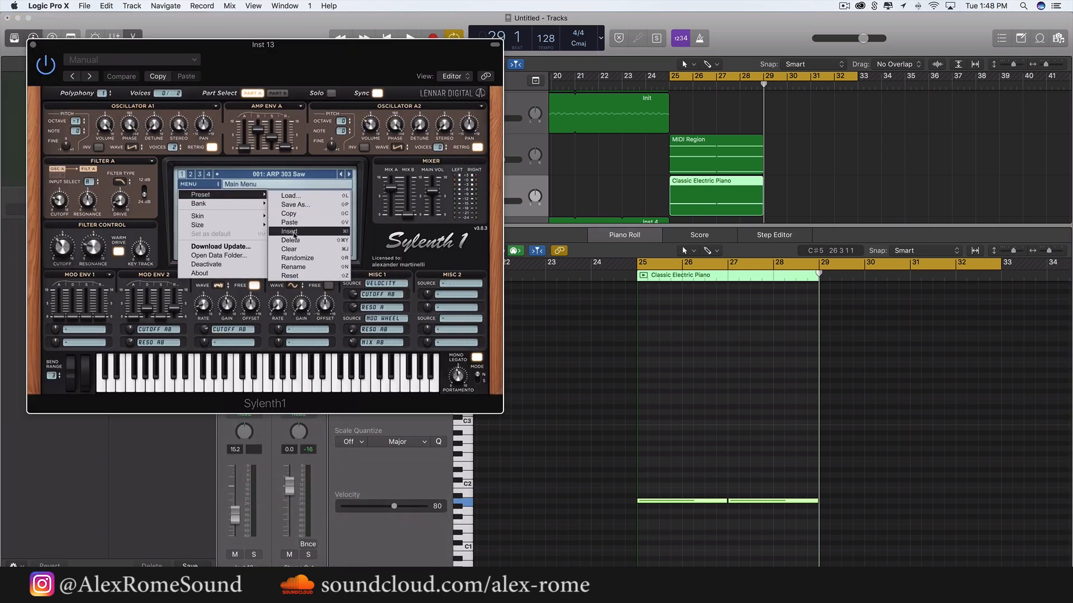
{"action": "left_click", "coordinate": [290, 232]}
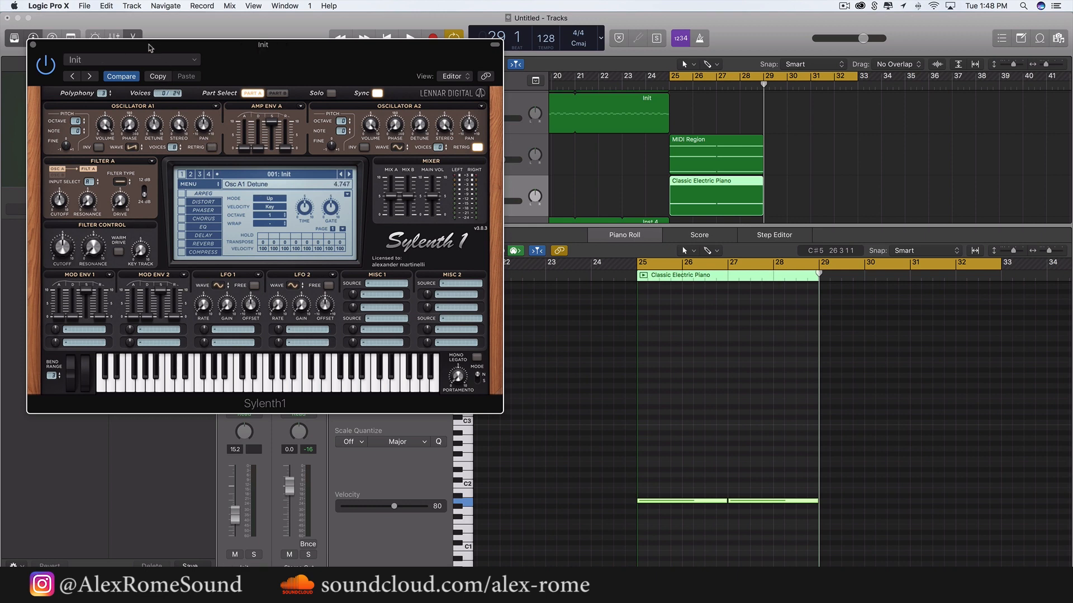
Choose a filter type for Filter A, adjust its cutoff and Oscillator A1's pitch during playback, and close Sylenth1
{"action": "left_click", "coordinate": [125, 183]}
{"action": "left_click_drag", "start_coordinate": [61, 207], "coordinate": [67, 189]}
{"action": "key", "text": "space"}
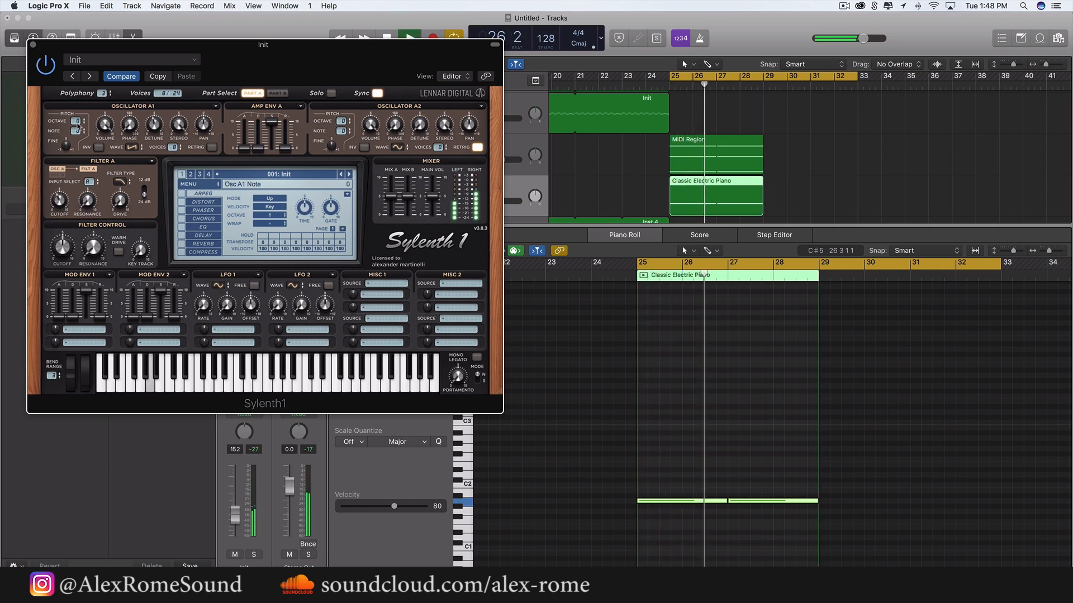
{"action": "left_click_drag", "start_coordinate": [75, 121], "coordinate": [76, 128]}
{"action": "left_click", "coordinate": [33, 45]}
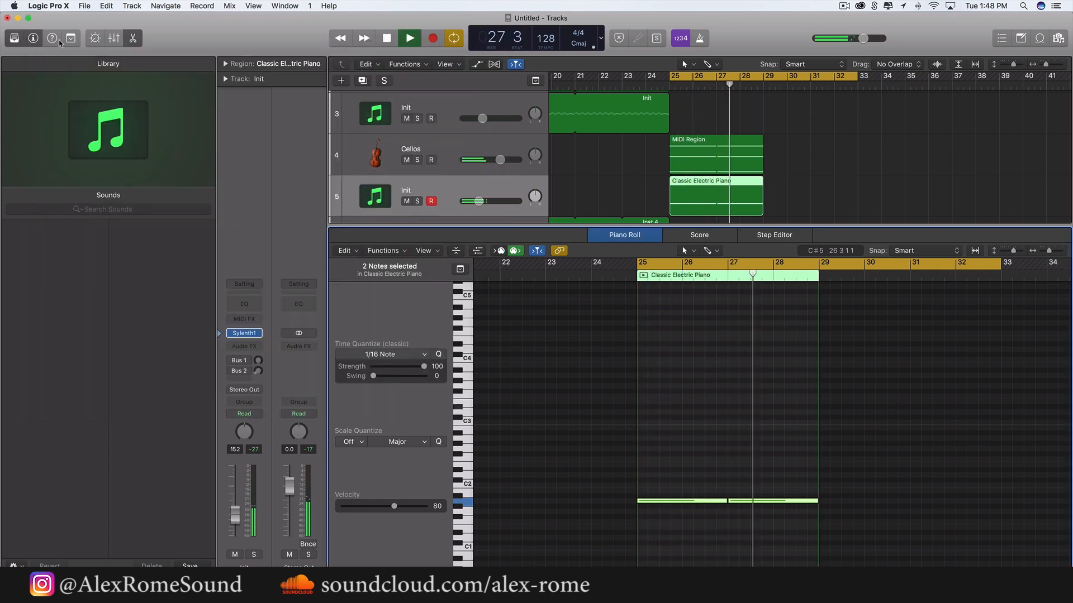
Stop playback and repeat the Cellos and Classic Electric Piano regions once, from bar 29 to bar 33
{"action": "left_click_drag", "start_coordinate": [680, 225], "coordinate": [651, 474]}
{"action": "key", "text": "space"}
{"action": "left_click_drag", "start_coordinate": [827, 194], "coordinate": [712, 158]}
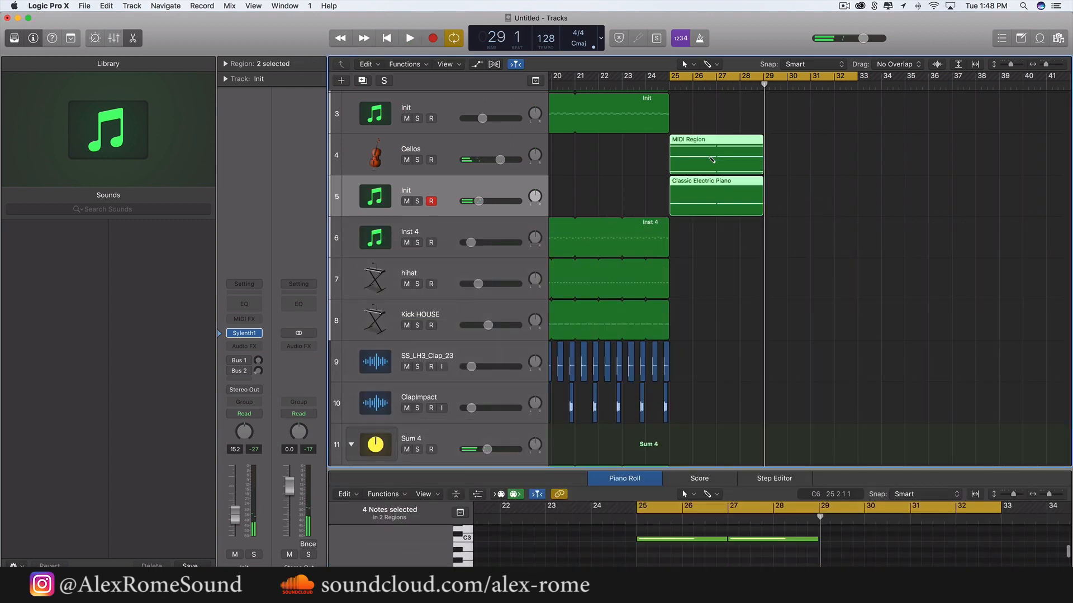
{"action": "key", "text": "super+r"}
{"action": "scroll", "coordinate": [864, 157], "scroll_direction": "right", "scroll_amount": 1}
{"action": "scroll", "coordinate": [864, 157], "scroll_direction": "up", "scroll_amount": 1}
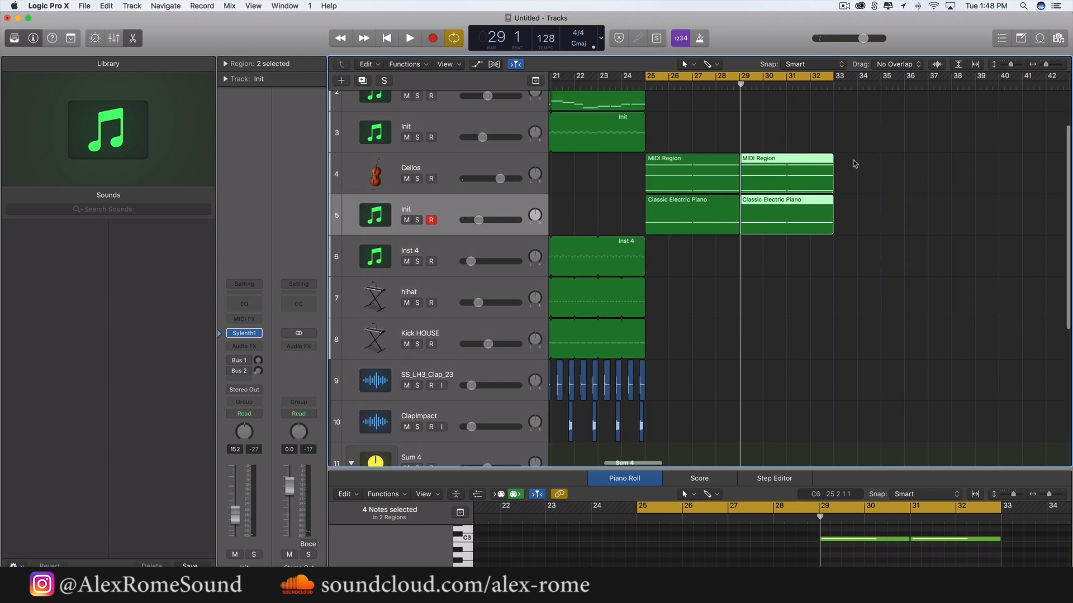
Solo the Sylenth1 bass layer on track 5, play it from bar 25 and insert a Channel EQ on it
{"action": "scroll", "coordinate": [855, 164], "scroll_direction": "left", "scroll_amount": 2}
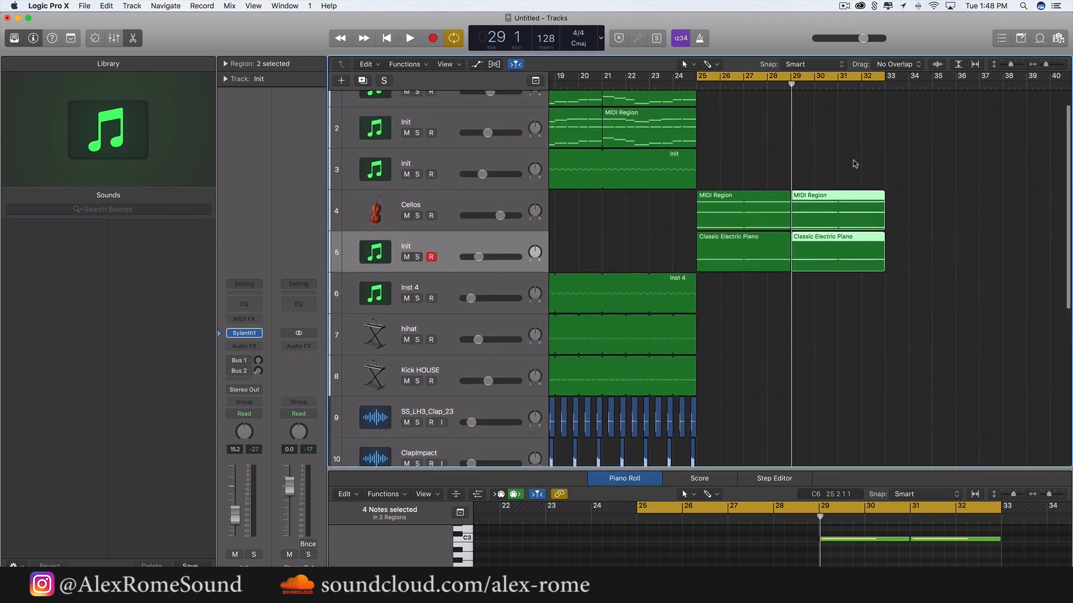
{"action": "scroll", "coordinate": [629, 197], "scroll_direction": "up", "scroll_amount": 1}
{"action": "left_click", "coordinate": [417, 247]}
{"action": "key", "text": "space"}
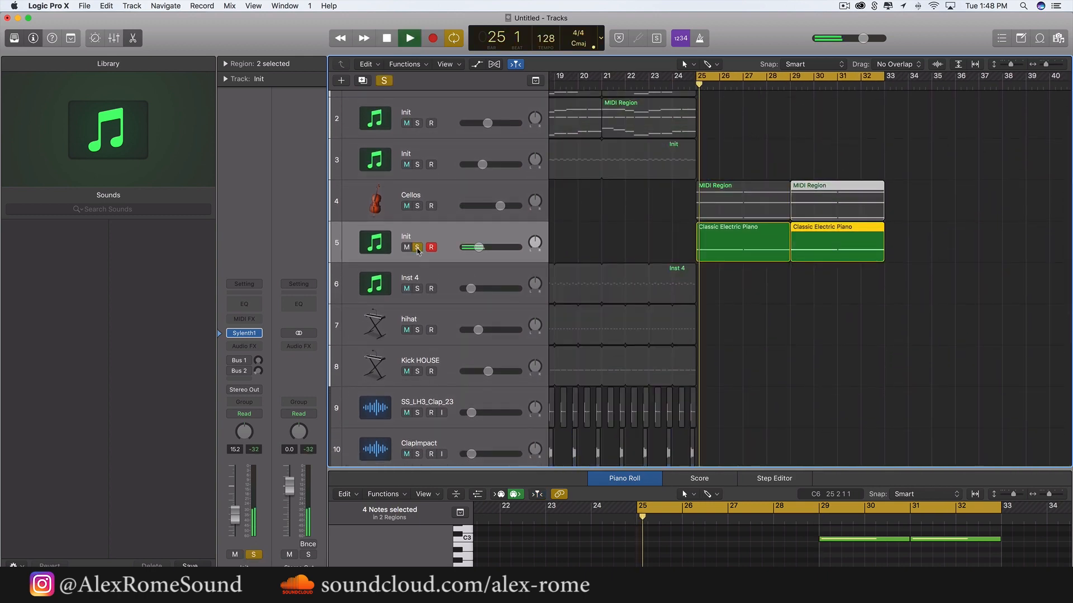
{"action": "left_click", "coordinate": [255, 346]}
{"action": "mouse_move", "coordinate": [259, 448]}
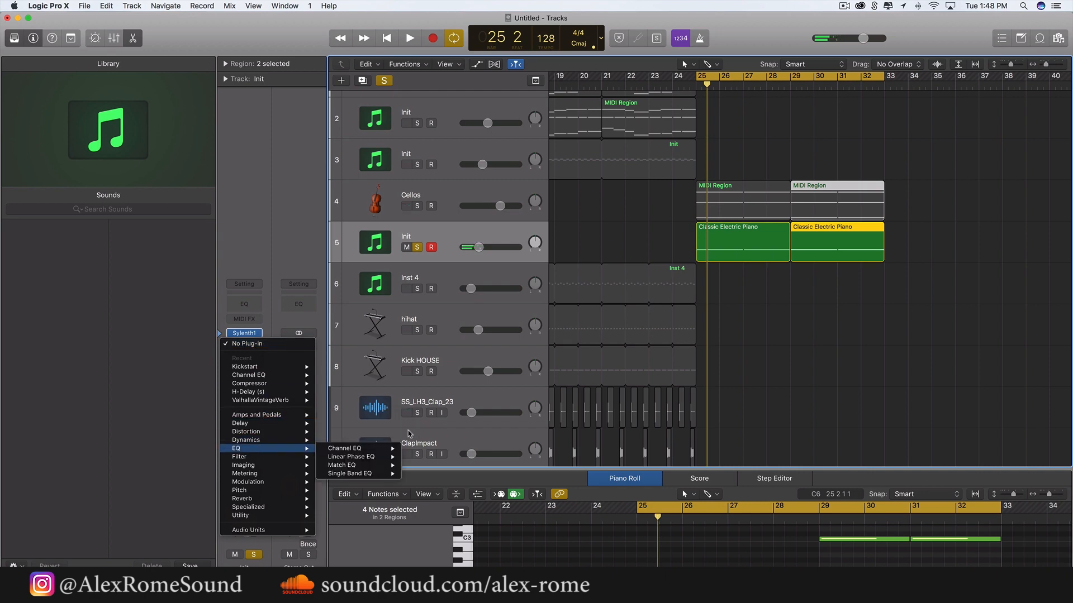
{"action": "left_click", "coordinate": [420, 448]}
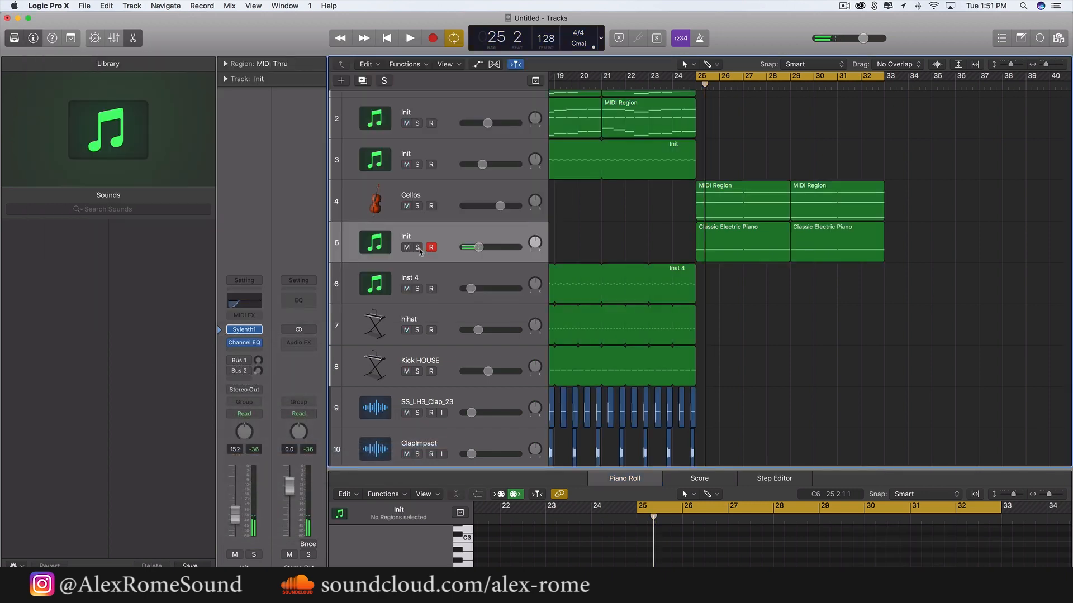
Collapse the Piano Roll so the arrangement fills the full height of the window
{"action": "scroll", "coordinate": [749, 279], "scroll_direction": "up", "scroll_amount": 2}
{"action": "scroll", "coordinate": [749, 280], "scroll_direction": "right", "scroll_amount": 2}
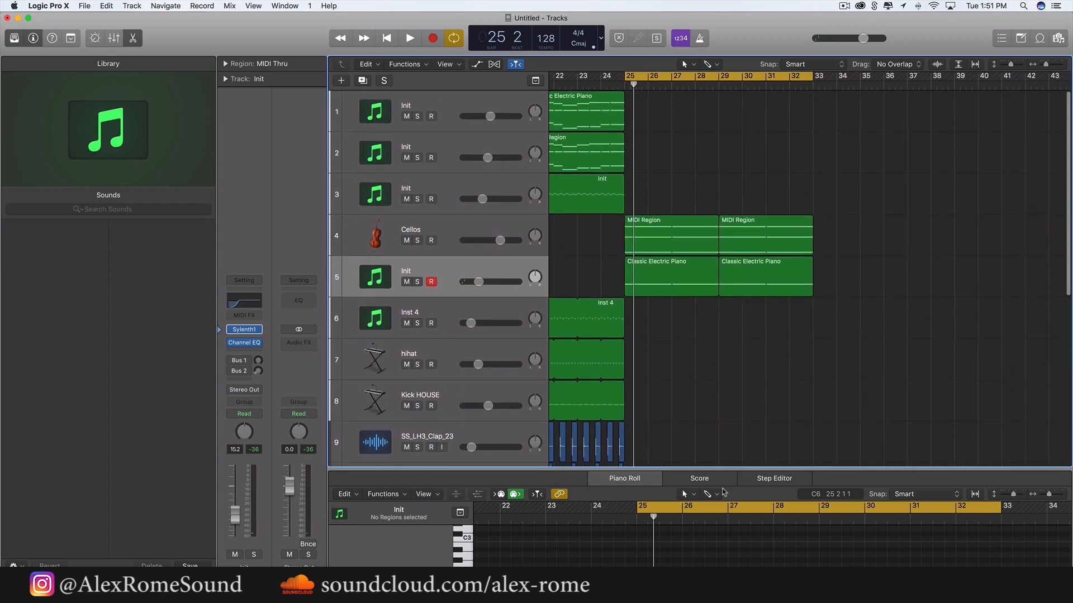
{"action": "left_click_drag", "start_coordinate": [724, 468], "coordinate": [724, 565]}
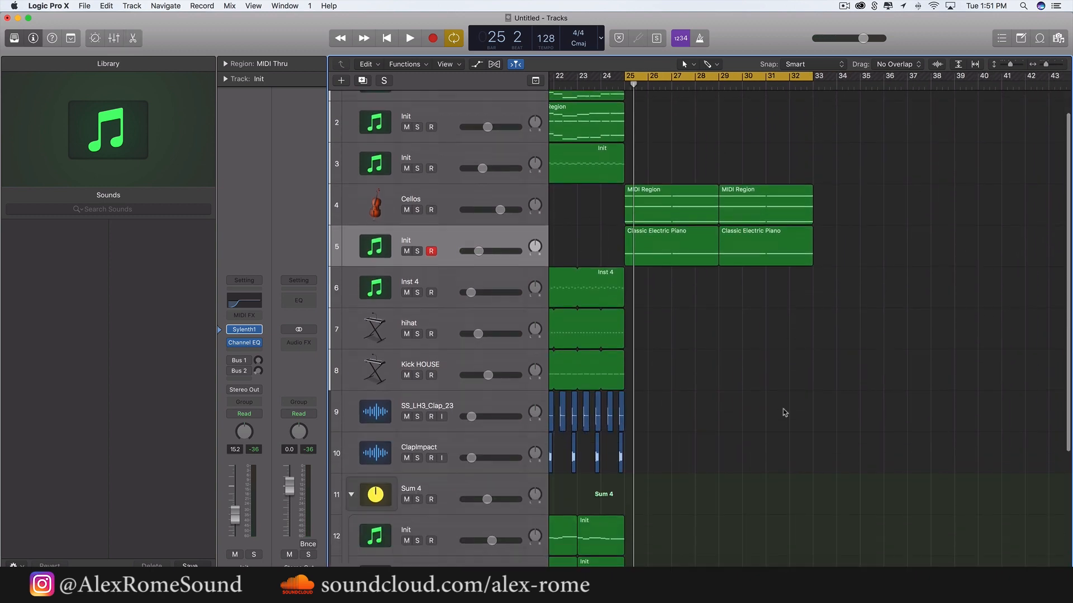
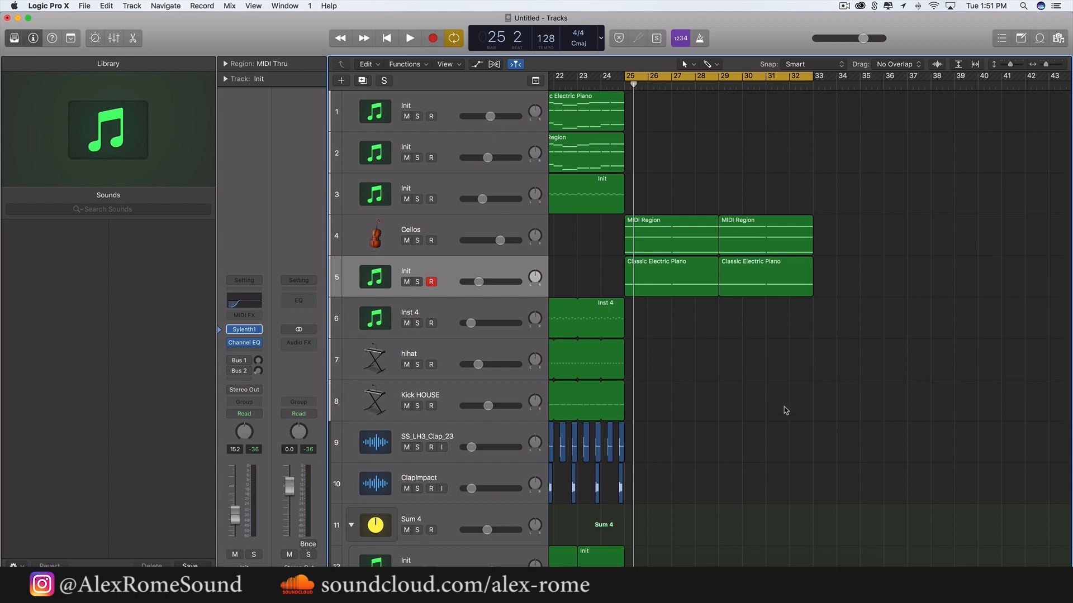
{"action": "scroll", "coordinate": [785, 410], "scroll_direction": "right", "scroll_amount": 2}
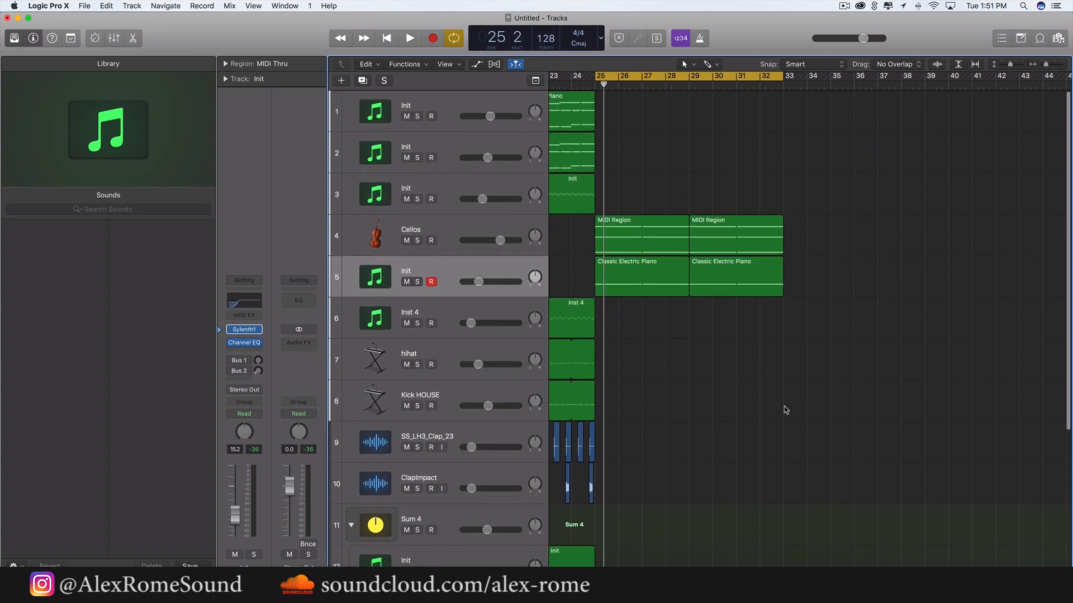
{"action": "scroll", "coordinate": [785, 411], "scroll_direction": "left", "scroll_amount": 10}
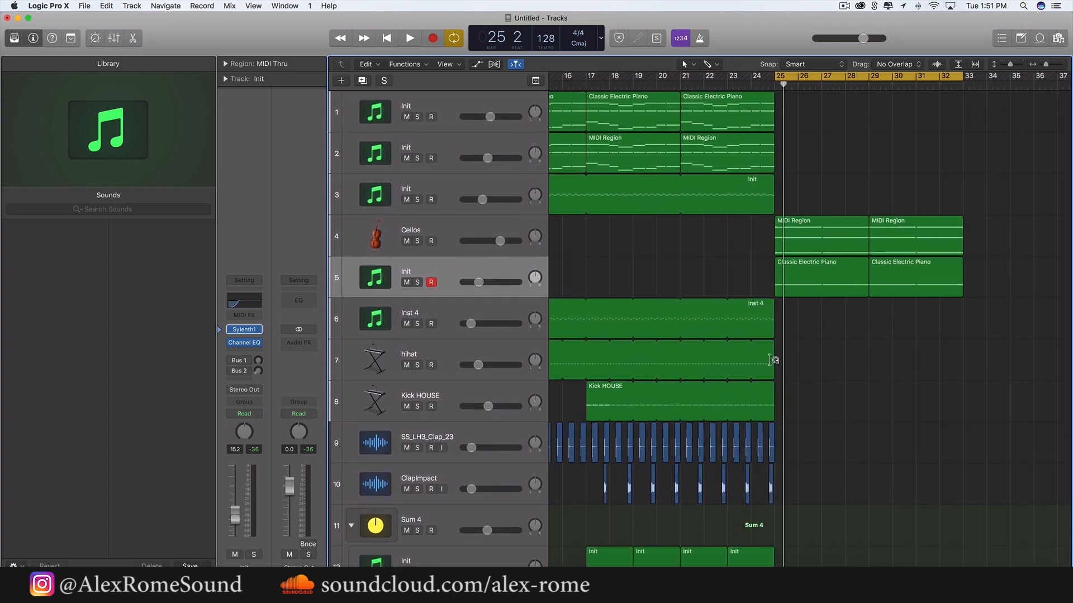
Set the cycle range from bar 16 to bar 25 and play that section up to about bar 18
{"action": "left_click_drag", "start_coordinate": [588, 77], "coordinate": [869, 78]}
{"action": "key", "text": "space"}
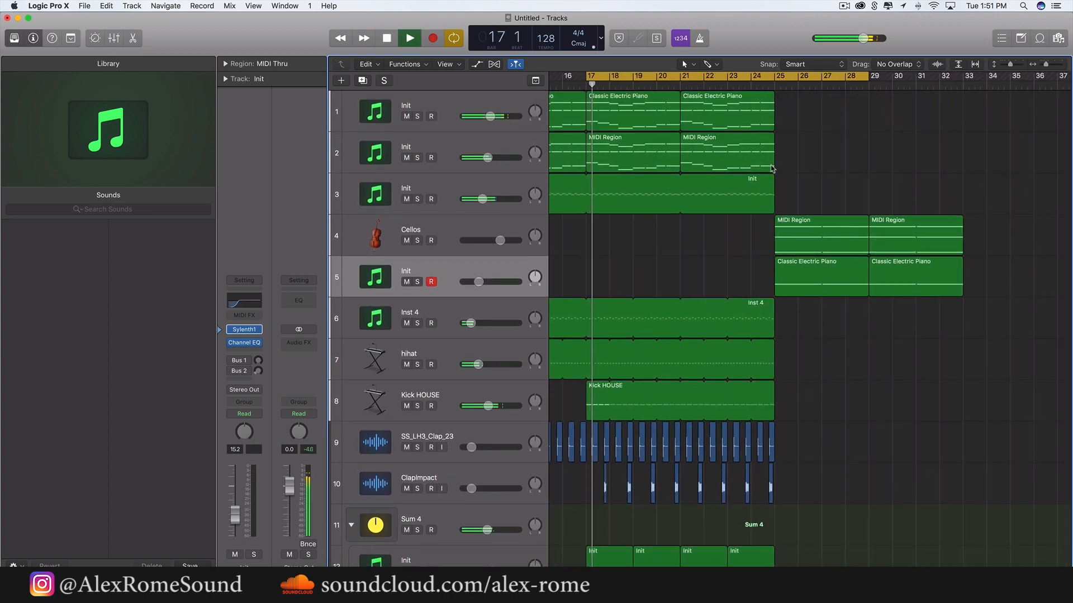
{"action": "scroll", "coordinate": [576, 262], "scroll_direction": "left", "scroll_amount": 1}
{"action": "scroll", "coordinate": [576, 262], "scroll_direction": "left", "scroll_amount": 2}
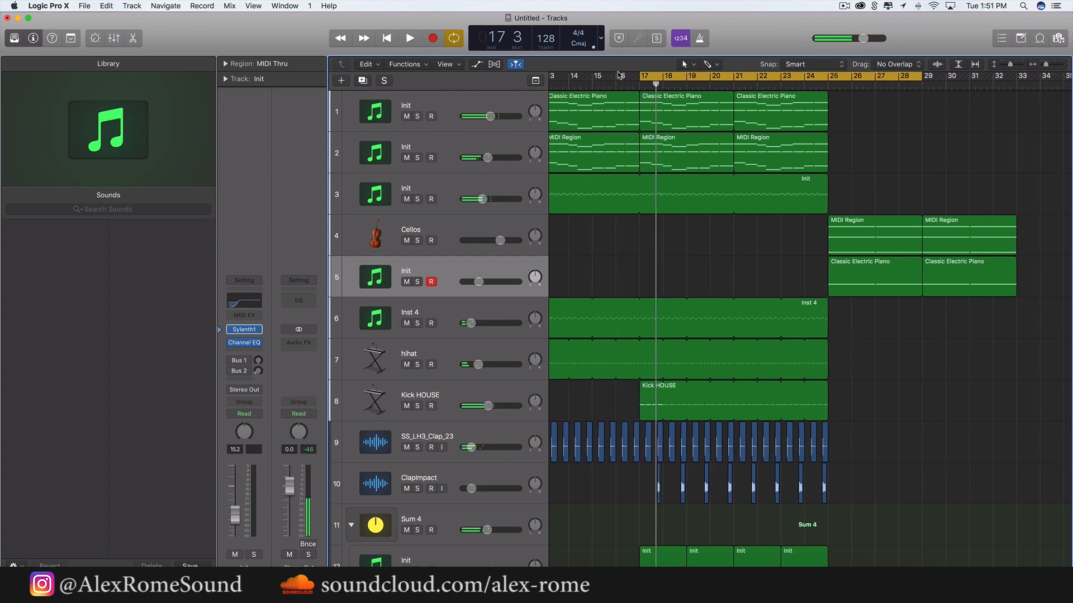
{"action": "left_click_drag", "start_coordinate": [619, 75], "coordinate": [827, 78]}
{"action": "key", "text": "space"}
{"action": "scroll", "coordinate": [825, 127], "scroll_direction": "down", "scroll_amount": 2}
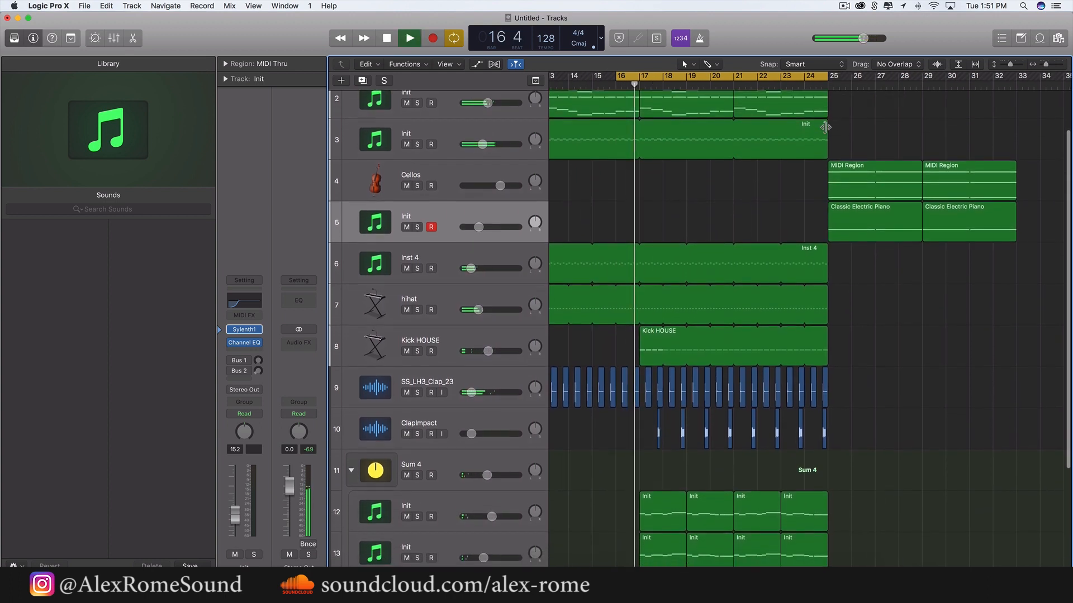
{"action": "scroll", "coordinate": [665, 304], "scroll_direction": "down", "scroll_amount": 3}
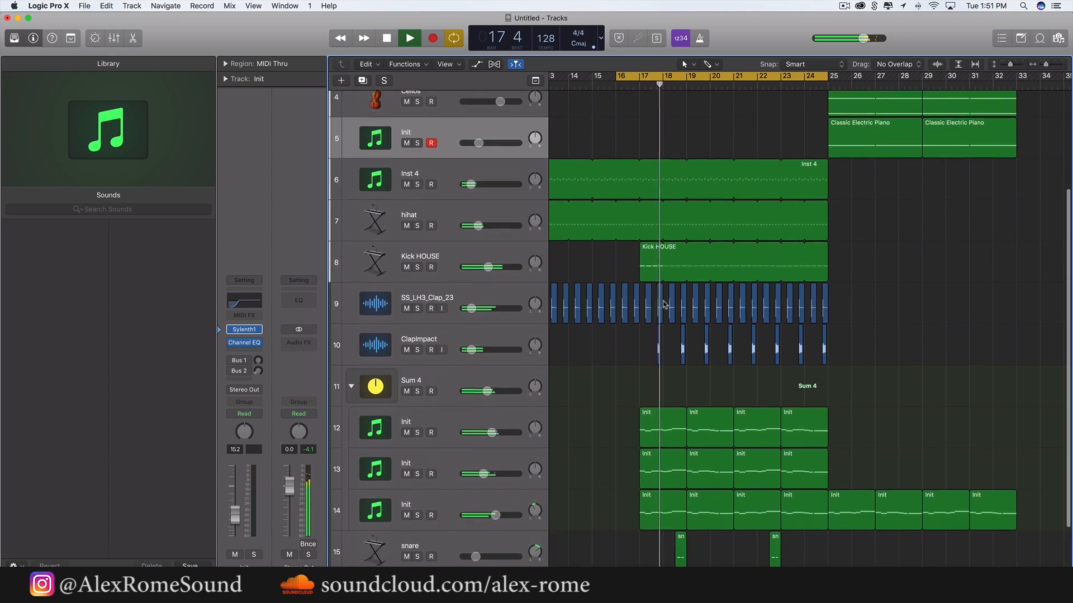
{"action": "scroll", "coordinate": [663, 305], "scroll_direction": "down", "scroll_amount": 1}
{"action": "key", "text": "space"}
Show the track automation and audition Init tracks 12 and 13 in solo during playback
{"action": "left_click", "coordinate": [476, 64]}
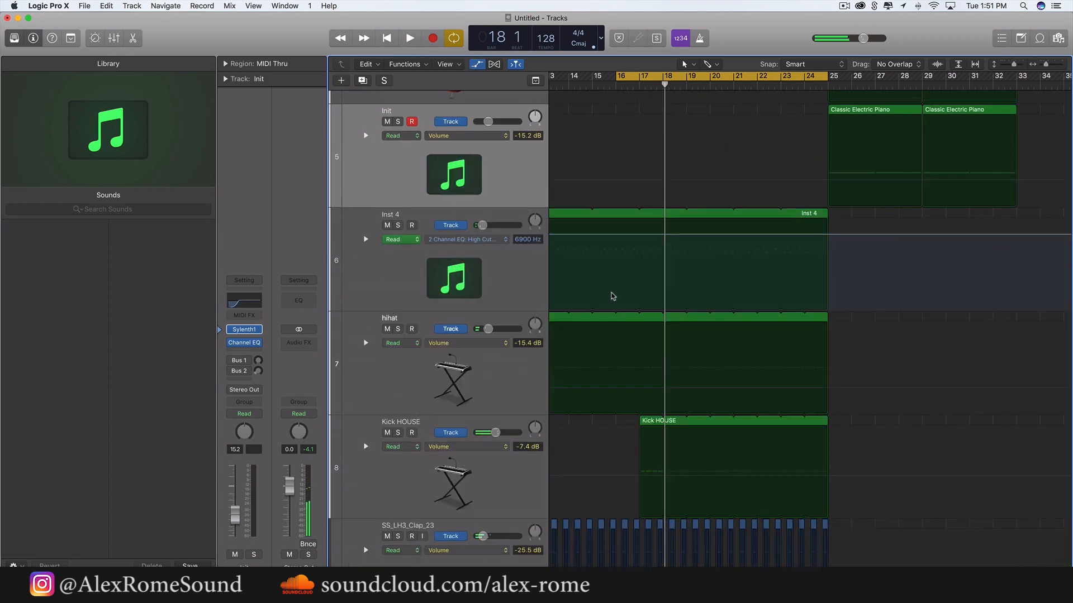
{"action": "scroll", "coordinate": [611, 298], "scroll_direction": "down", "scroll_amount": 5}
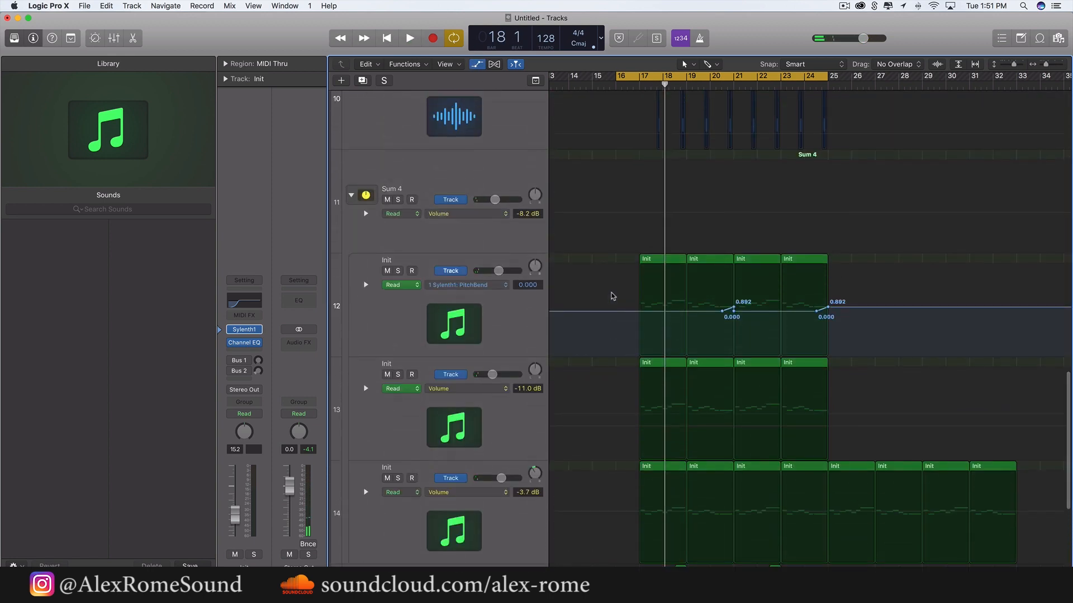
{"action": "left_click", "coordinate": [470, 418]}
{"action": "key", "text": "space"}
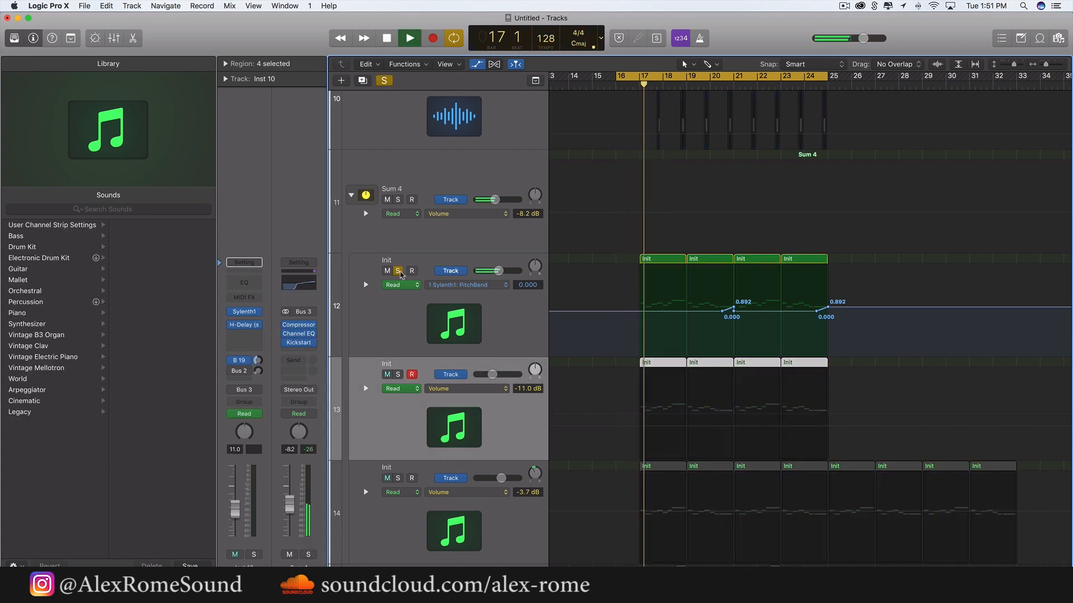
{"action": "left_click", "coordinate": [400, 374]}
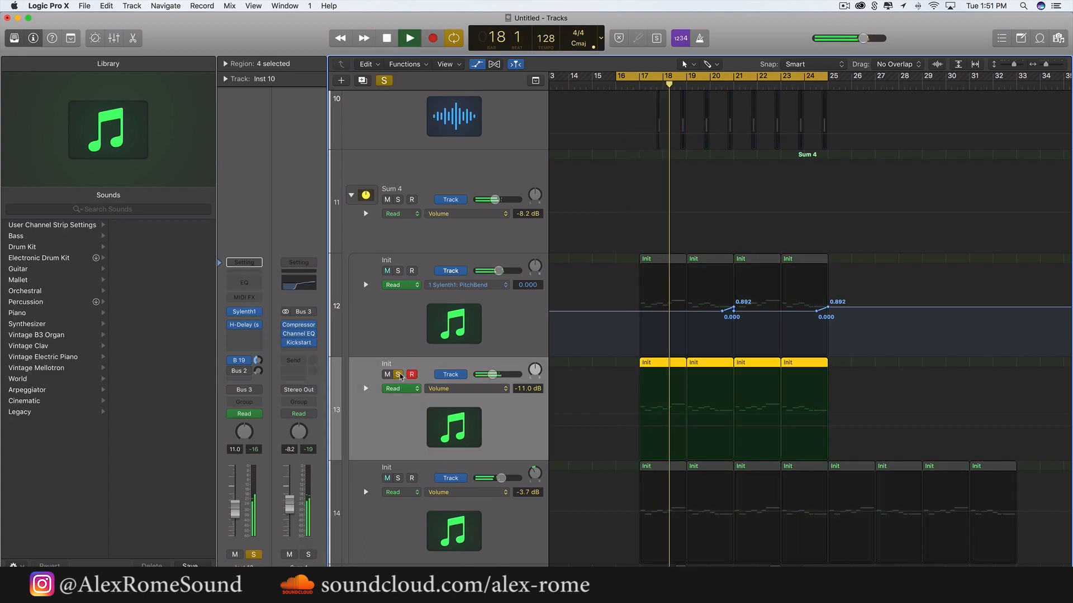
{"action": "key", "text": "space"}
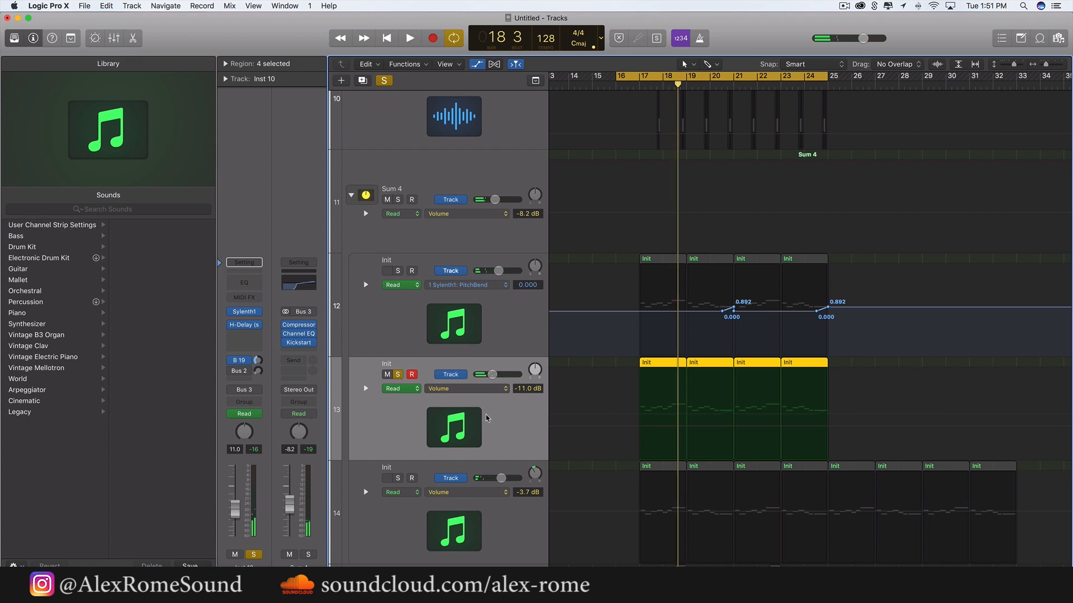
Display the Sylenth1 PitchBend automation on Init track 13
{"action": "left_click", "coordinate": [501, 391]}
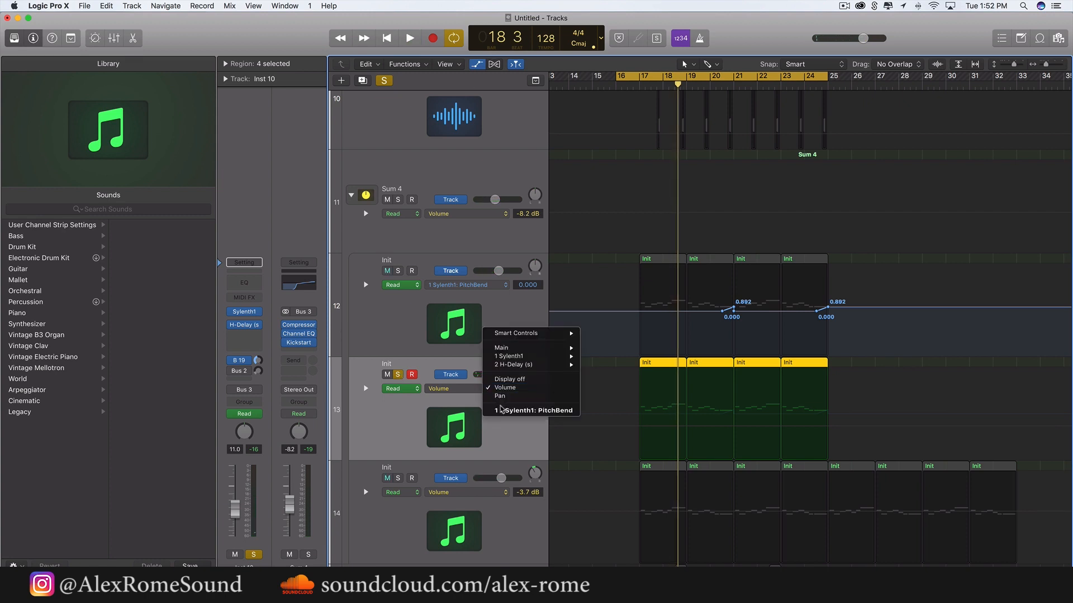
{"action": "left_click", "coordinate": [502, 410]}
{"action": "left_click", "coordinate": [496, 390]}
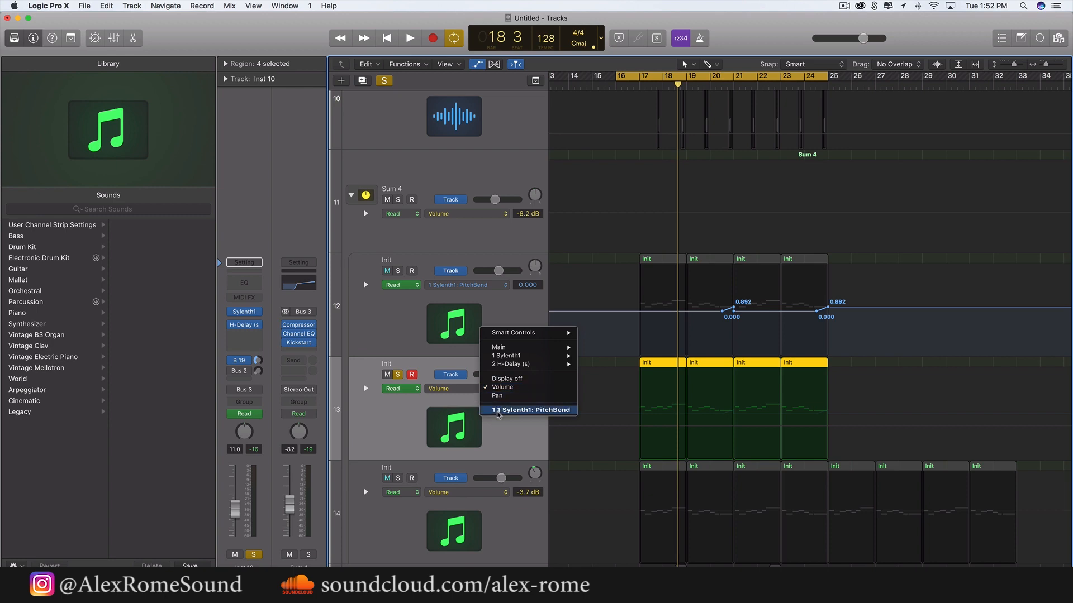
{"action": "left_click", "coordinate": [498, 411]}
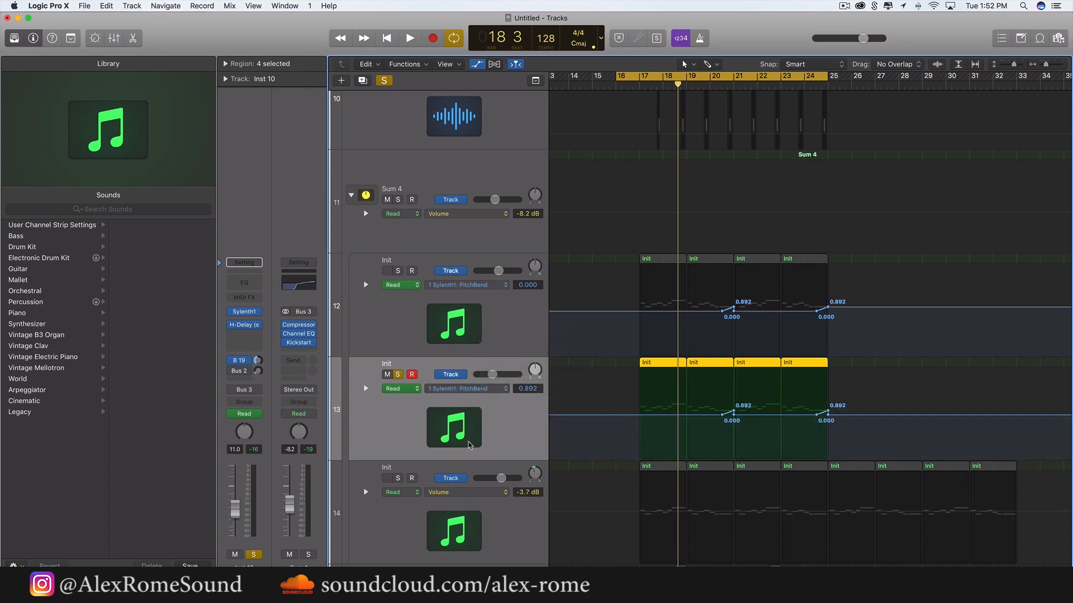
Check the Sylenth1 settings of track 13 while playing it in solo, close the plug-in and unsolo the track
{"action": "left_click", "coordinate": [247, 312]}
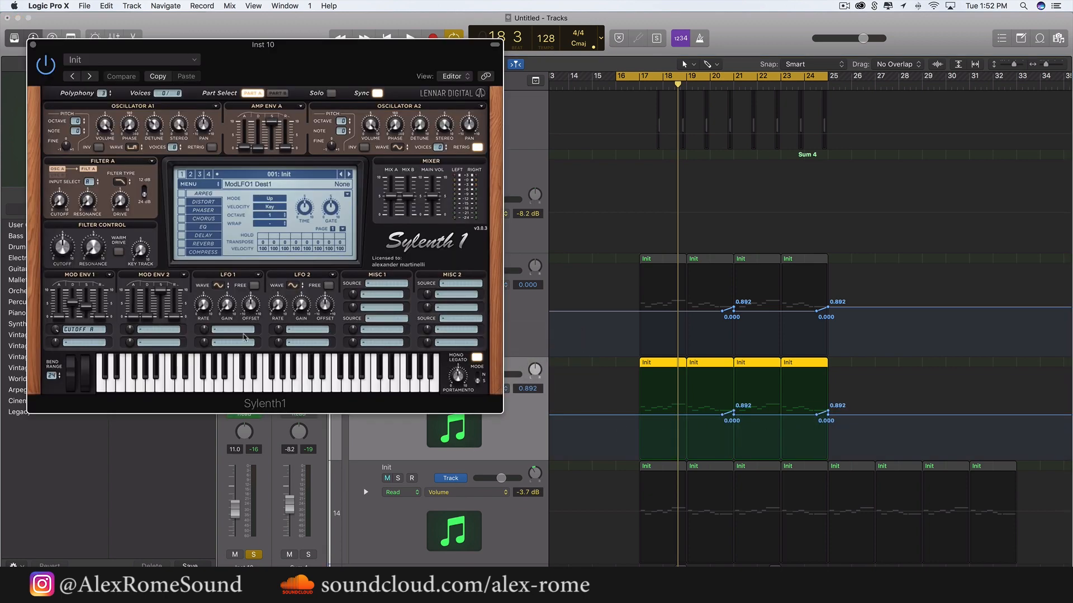
{"action": "key", "text": "space"}
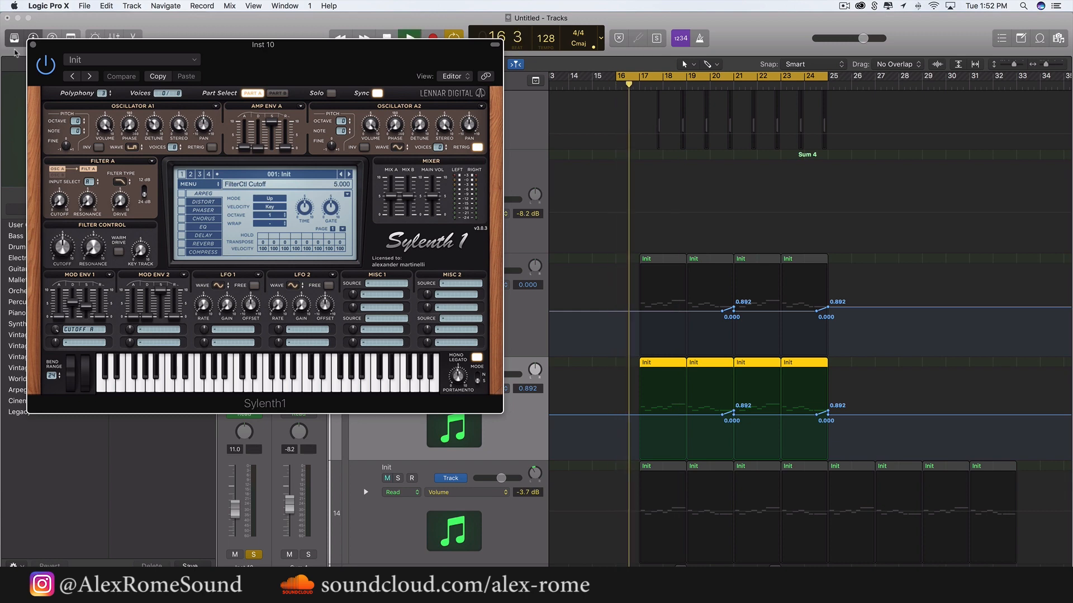
{"action": "left_click", "coordinate": [33, 45]}
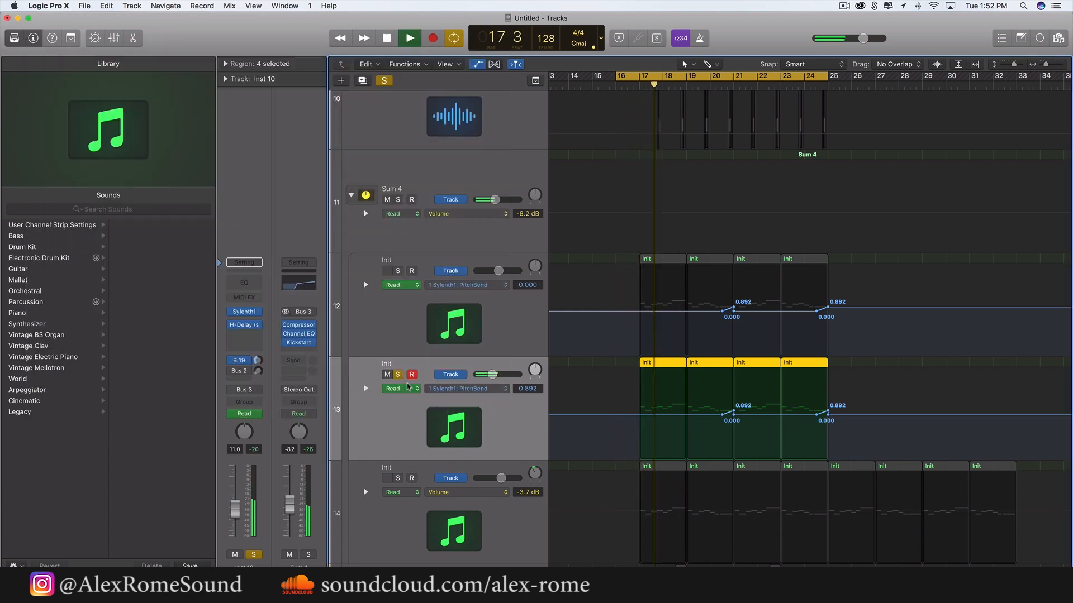
{"action": "key", "text": "space"}
{"action": "left_click", "coordinate": [246, 313]}
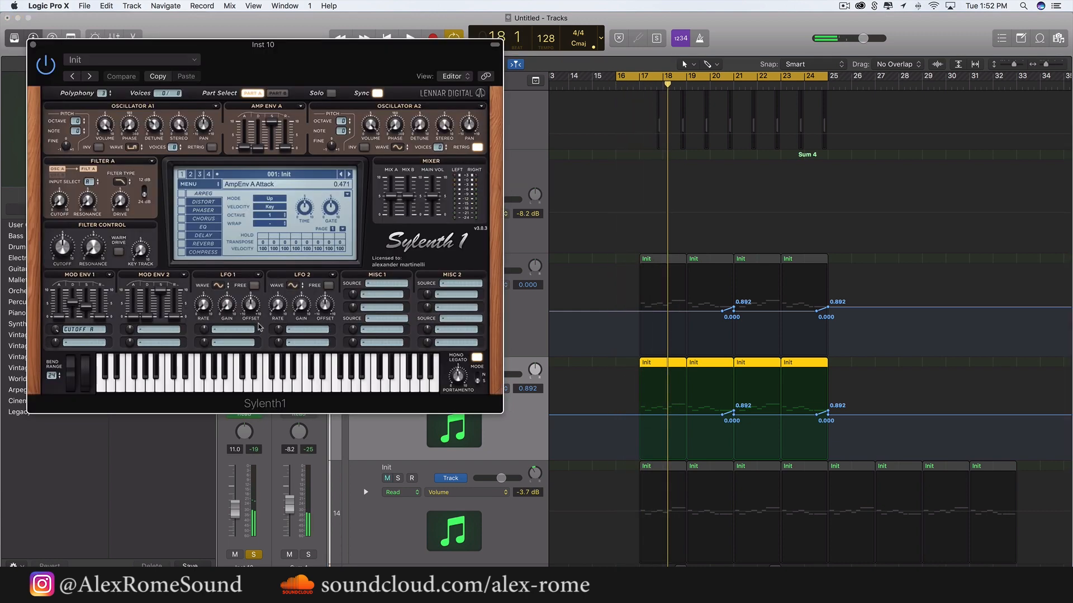
{"action": "left_click", "coordinate": [33, 45]}
{"action": "left_click", "coordinate": [398, 374]}
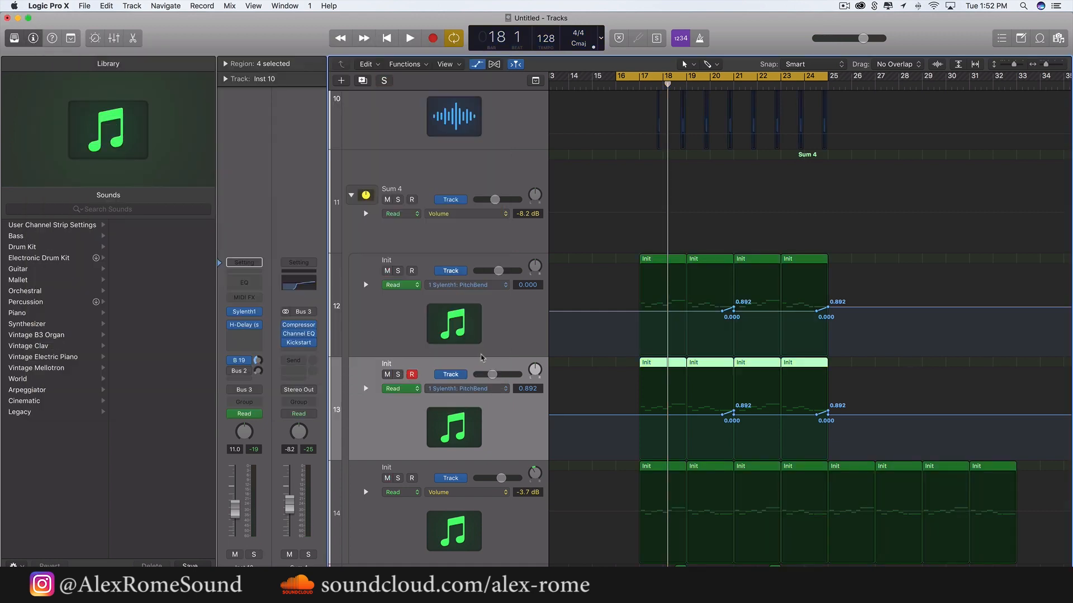
Mute Init track 13 and play the section from bar 16 without it
{"action": "left_click", "coordinate": [387, 374]}
{"action": "key", "text": "space"}
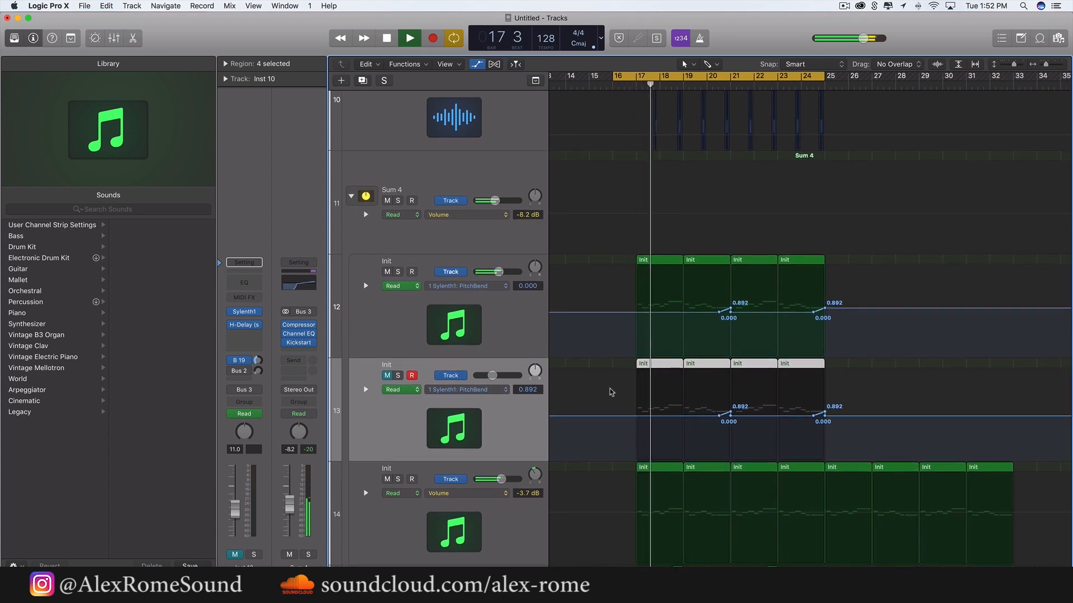
{"action": "scroll", "coordinate": [611, 392], "scroll_direction": "right", "scroll_amount": 3}
{"action": "scroll", "coordinate": [611, 392], "scroll_direction": "up", "scroll_amount": 2}
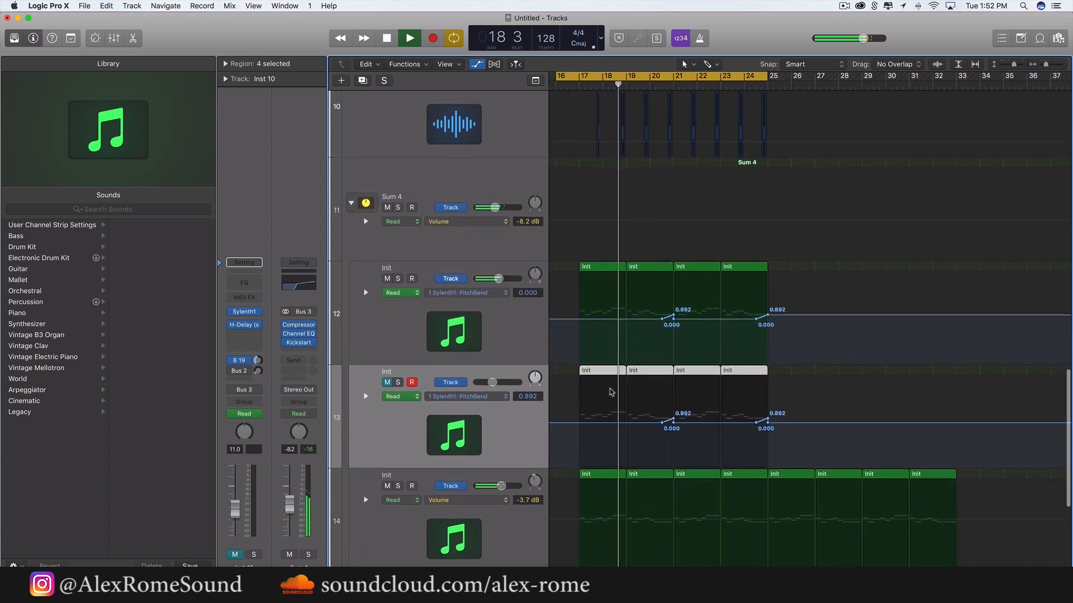
{"action": "scroll", "coordinate": [611, 392], "scroll_direction": "down", "scroll_amount": 3}
{"action": "scroll", "coordinate": [610, 391], "scroll_direction": "down", "scroll_amount": 6}
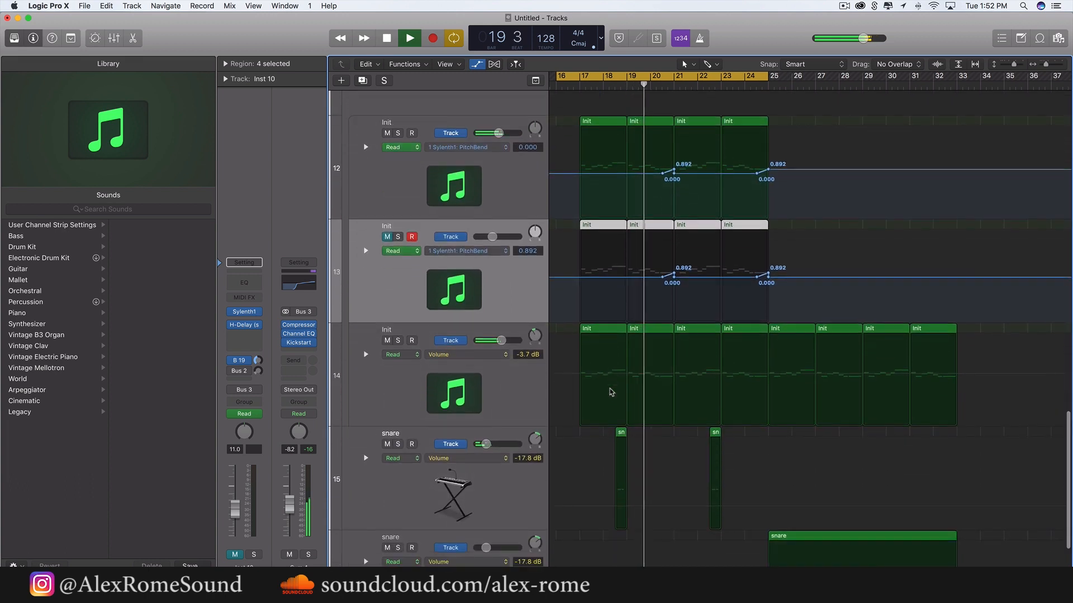
{"action": "scroll", "coordinate": [611, 393], "scroll_direction": "up", "scroll_amount": 4}
{"action": "scroll", "coordinate": [611, 390], "scroll_direction": "down", "scroll_amount": 1}
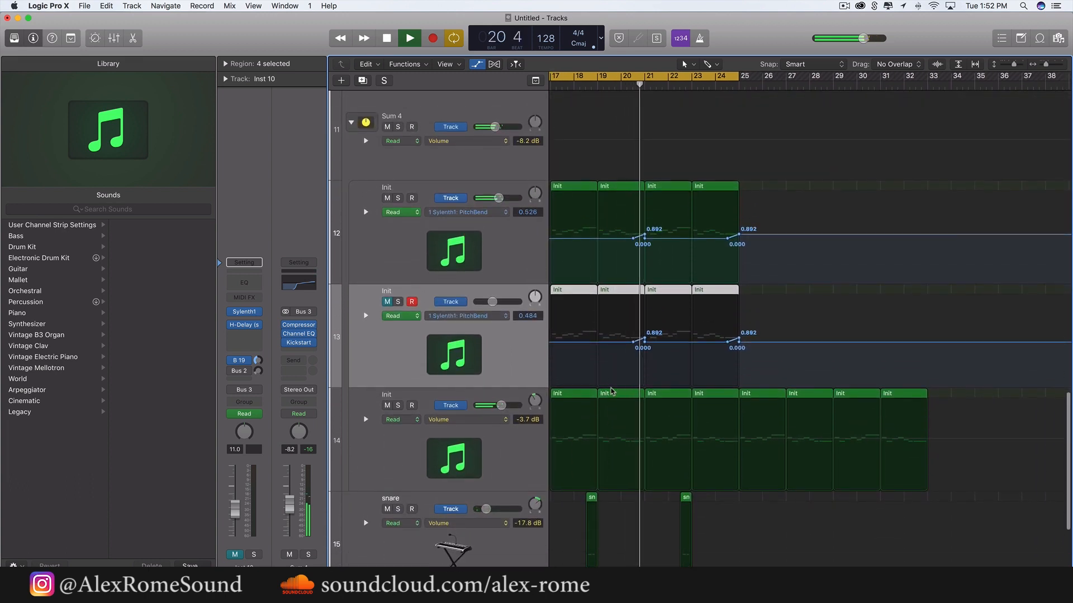
{"action": "scroll", "coordinate": [611, 391], "scroll_direction": "up", "scroll_amount": 1}
{"action": "scroll", "coordinate": [612, 390], "scroll_direction": "up", "scroll_amount": 4}
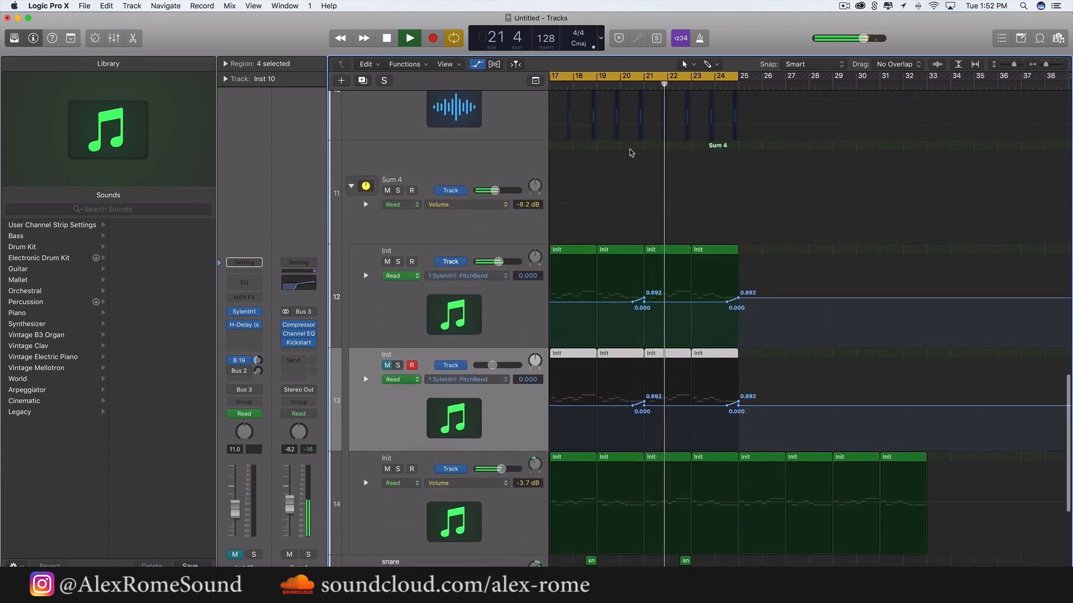
Hide the track automation and turn off the cycle so playback continues past bar 25 into the build
{"action": "left_click", "coordinate": [477, 64]}
{"action": "left_click", "coordinate": [712, 76]}
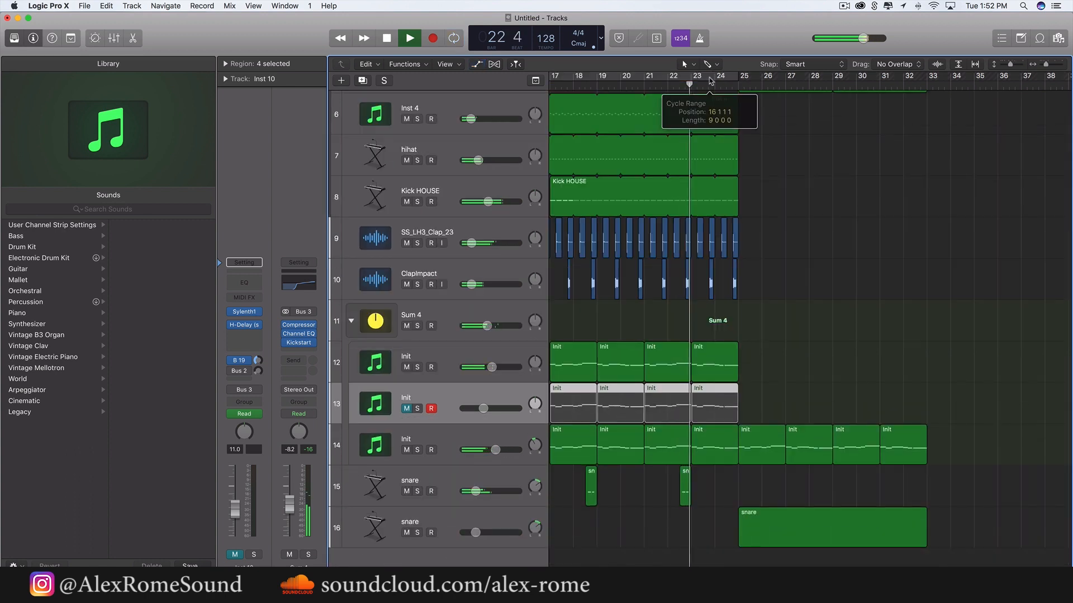
{"action": "scroll", "coordinate": [728, 185], "scroll_direction": "right", "scroll_amount": 1}
{"action": "scroll", "coordinate": [728, 185], "scroll_direction": "up", "scroll_amount": 8}
{"action": "scroll", "coordinate": [728, 186], "scroll_direction": "right", "scroll_amount": 6}
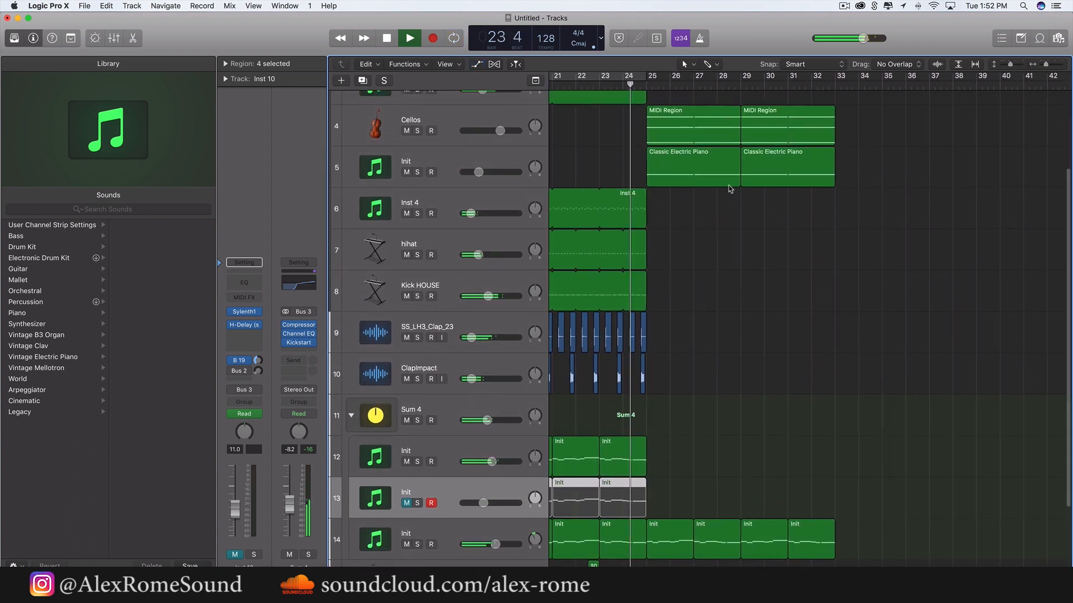
{"action": "scroll", "coordinate": [729, 185], "scroll_direction": "up", "scroll_amount": 1}
{"action": "left_click", "coordinate": [712, 351]}
{"action": "scroll", "coordinate": [725, 320], "scroll_direction": "down", "scroll_amount": 2}
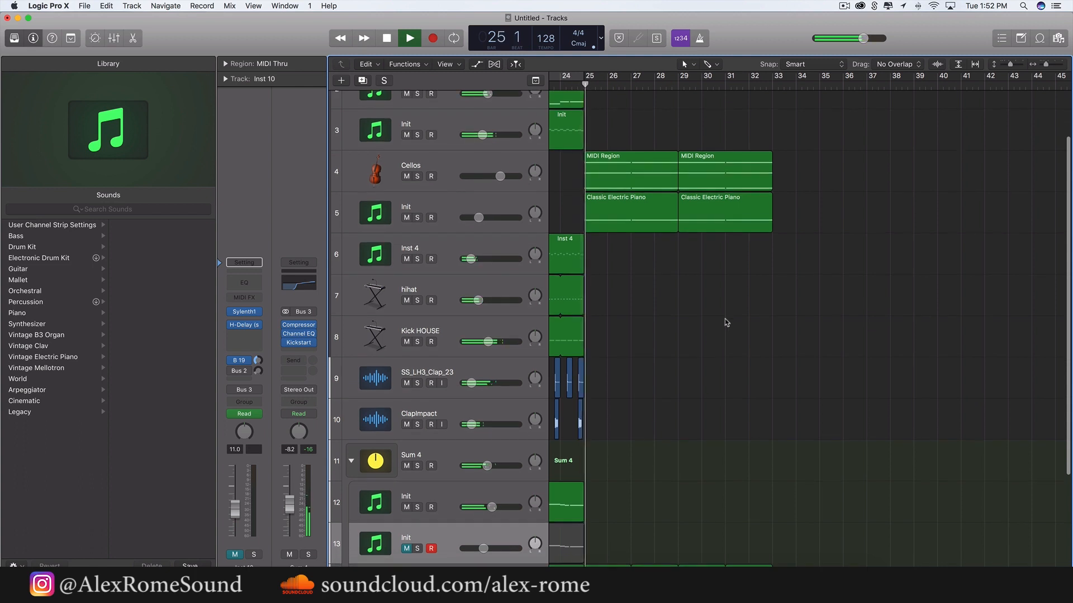
{"action": "scroll", "coordinate": [738, 300], "scroll_direction": "left", "scroll_amount": 1}
{"action": "scroll", "coordinate": [741, 304], "scroll_direction": "left", "scroll_amount": 2}
{"action": "scroll", "coordinate": [740, 303], "scroll_direction": "down", "scroll_amount": 3}
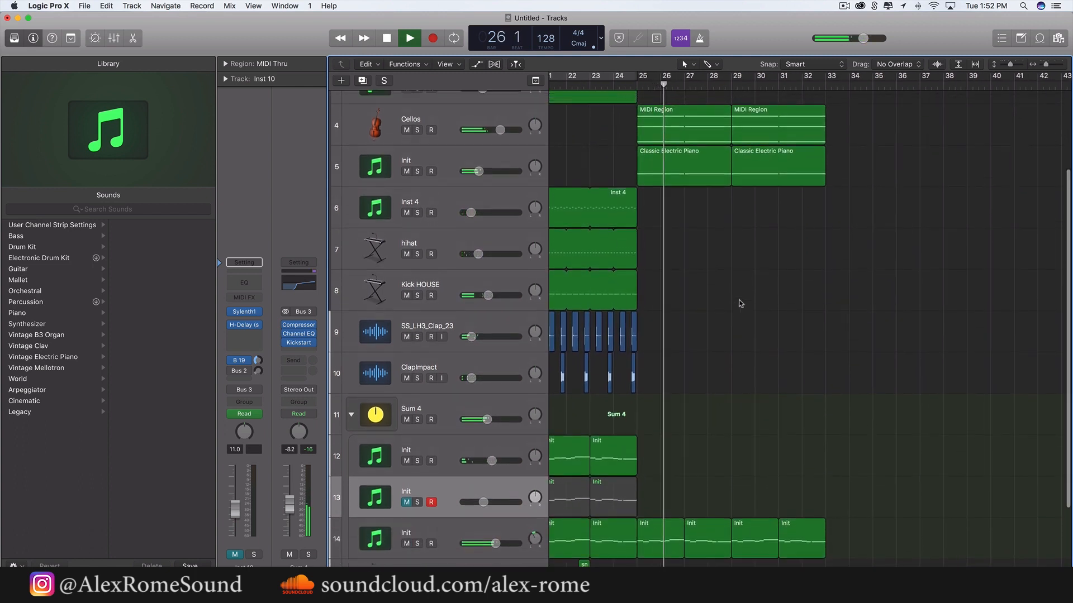
Set the cycle range from bar 25 to bar 33 and stop playback
{"action": "scroll", "coordinate": [741, 303], "scroll_direction": "up", "scroll_amount": 4}
{"action": "scroll", "coordinate": [741, 303], "scroll_direction": "up", "scroll_amount": 2}
{"action": "scroll", "coordinate": [740, 303], "scroll_direction": "right", "scroll_amount": 3}
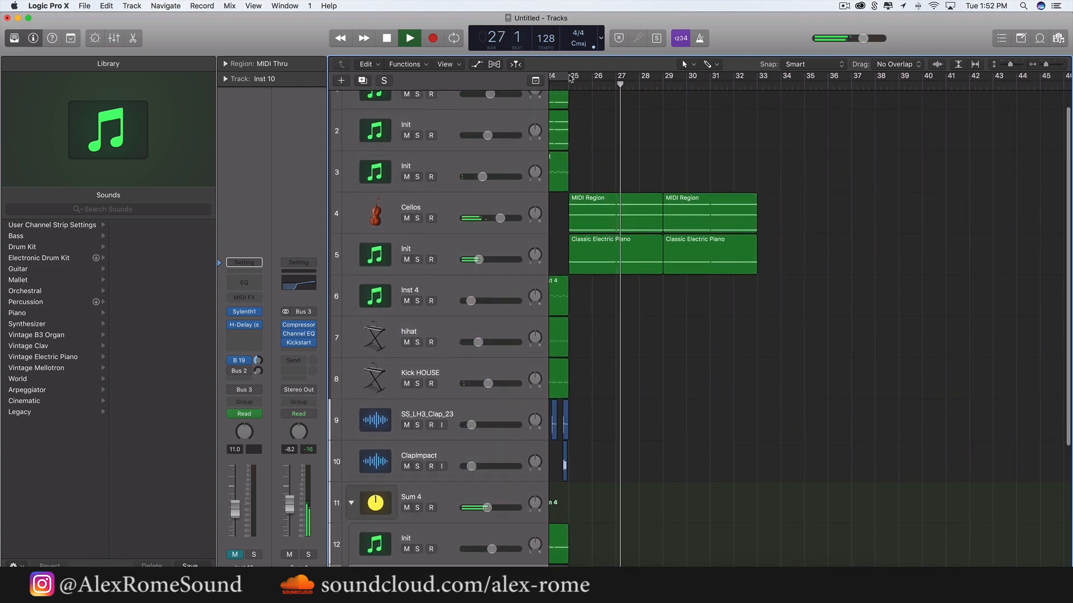
{"action": "left_click_drag", "start_coordinate": [571, 79], "coordinate": [752, 81]}
{"action": "key", "text": "space"}
Add a new audio track directly below the ClapImpact track
{"action": "scroll", "coordinate": [769, 353], "scroll_direction": "down", "scroll_amount": 3}
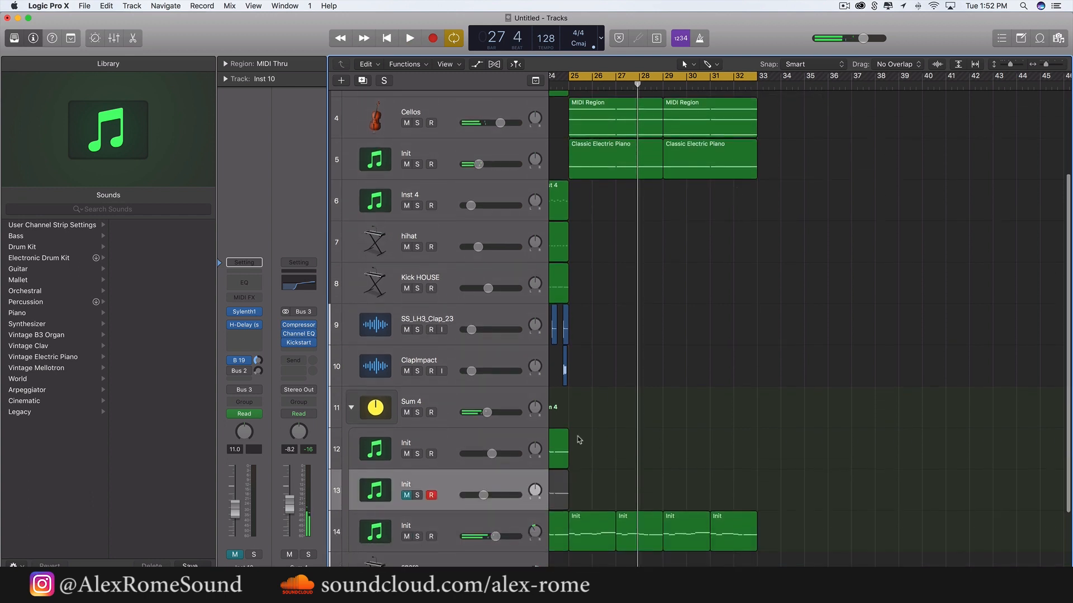
{"action": "left_click", "coordinate": [491, 340]}
{"action": "left_click", "coordinate": [130, 6]}
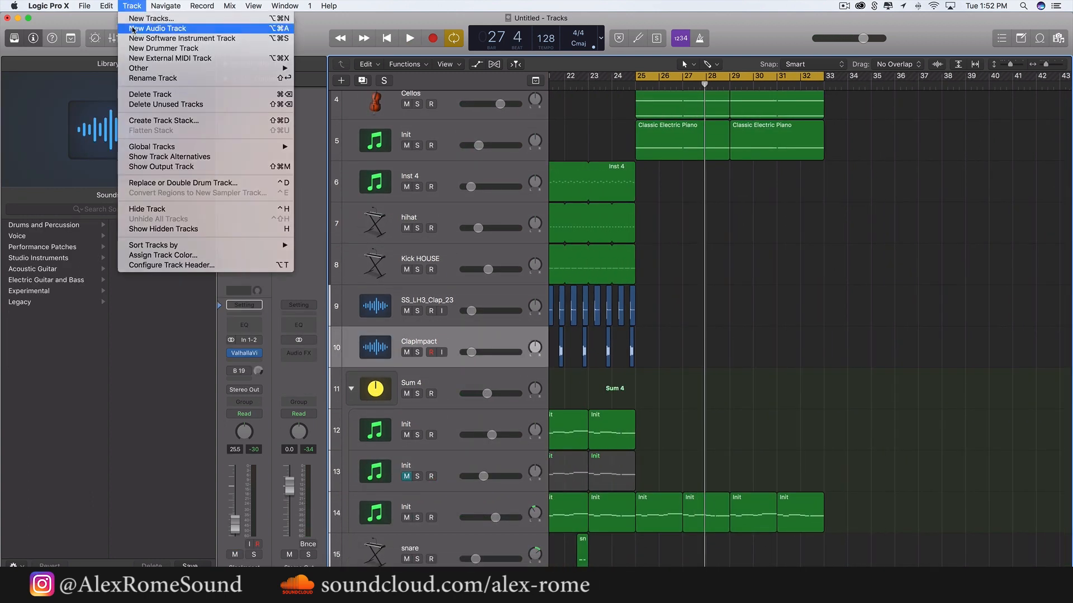
{"action": "left_click", "coordinate": [162, 29]}
Switch to Splice, browse the downloaded snares and place KSHMR_Tight_Snare_07.aif on the new audio track in bar 25
{"action": "left_click", "coordinate": [874, 6]}
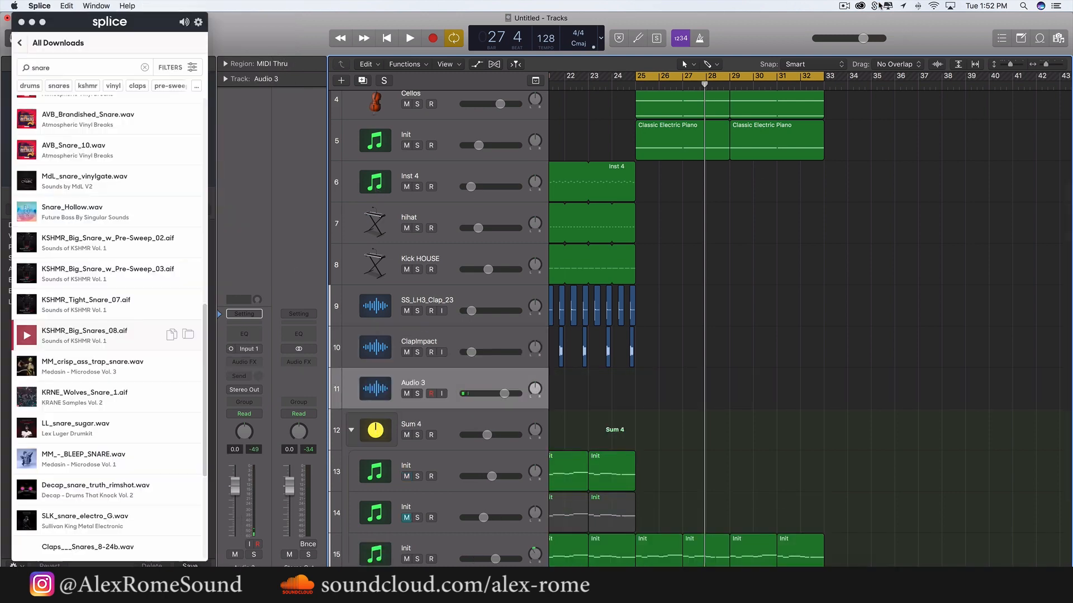
{"action": "scroll", "coordinate": [83, 233], "scroll_direction": "up", "scroll_amount": 10}
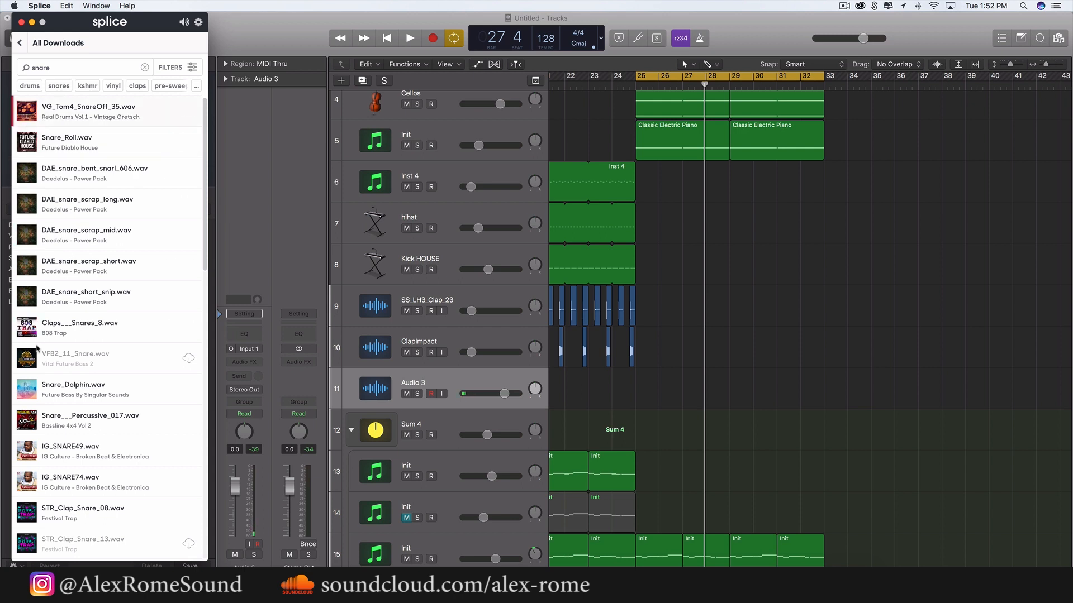
{"action": "scroll", "coordinate": [37, 349], "scroll_direction": "down", "scroll_amount": 2}
{"action": "scroll", "coordinate": [48, 298], "scroll_direction": "down", "scroll_amount": 10}
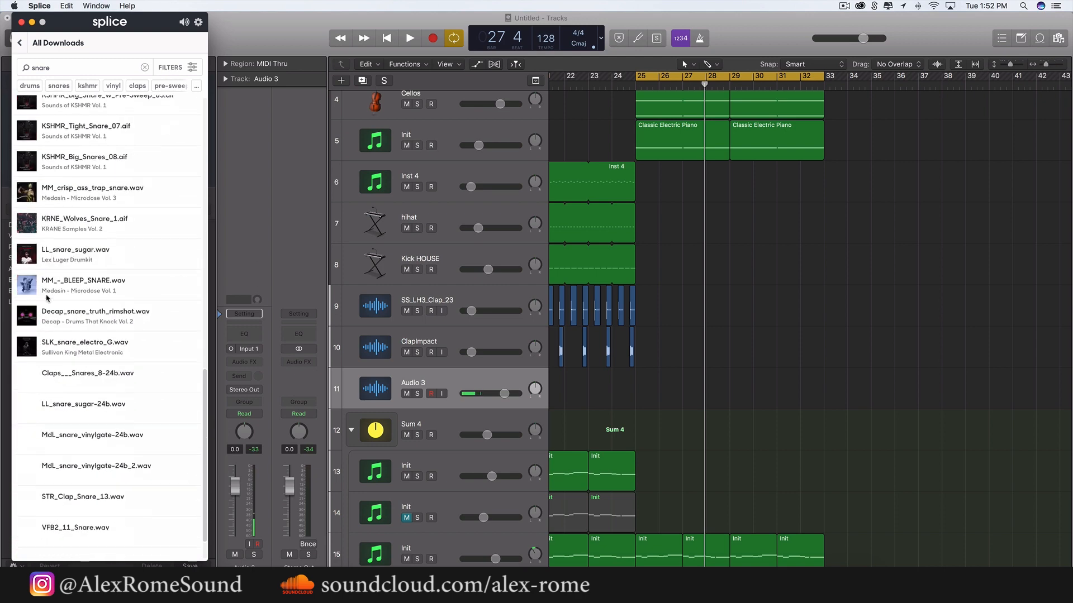
{"action": "scroll", "coordinate": [47, 297], "scroll_direction": "up", "scroll_amount": 5}
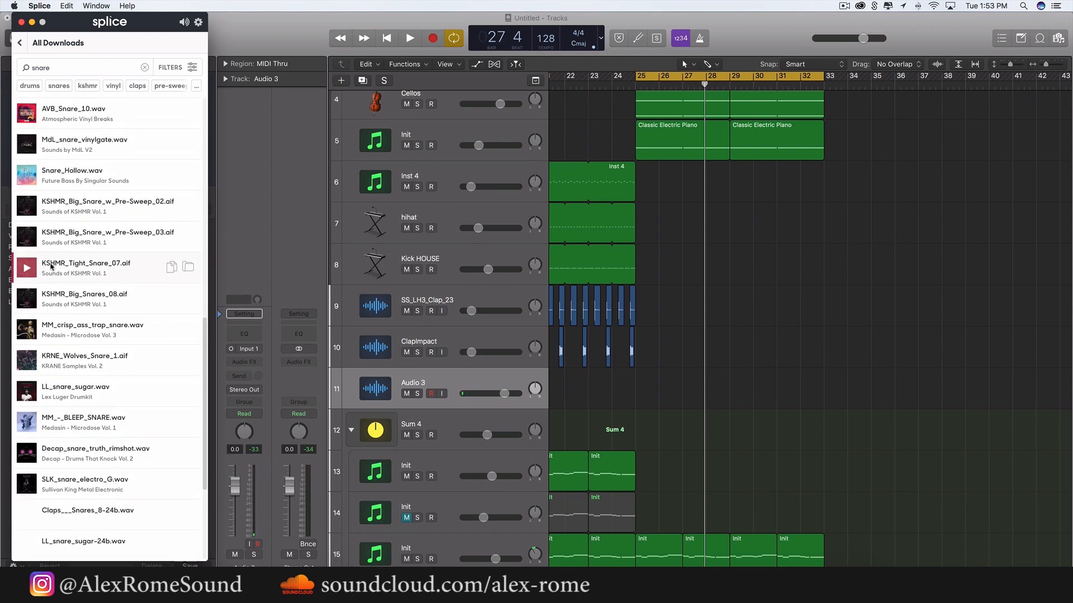
{"action": "left_click_drag", "start_coordinate": [53, 266], "coordinate": [629, 407]}
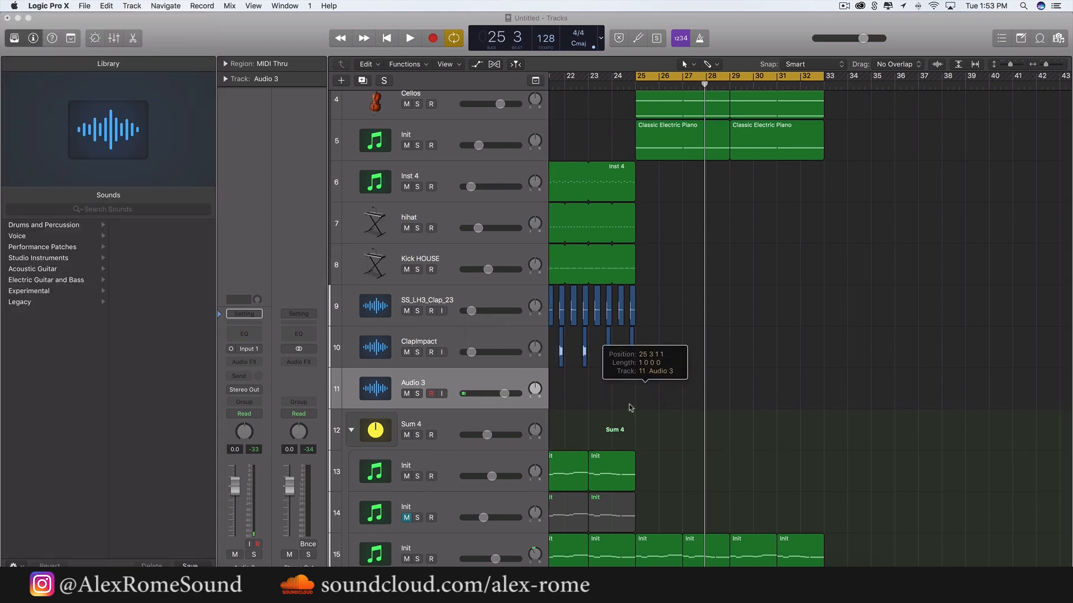
Move the KSHMR_Tight_Snare_07 region to the start of bar 25, lower its track volume to about -16 dB and play it
{"action": "scroll", "coordinate": [629, 407], "scroll_direction": "up", "scroll_amount": 6}
{"action": "scroll", "coordinate": [629, 408], "scroll_direction": "left", "scroll_amount": 10}
{"action": "scroll", "coordinate": [629, 407], "scroll_direction": "right", "scroll_amount": 5}
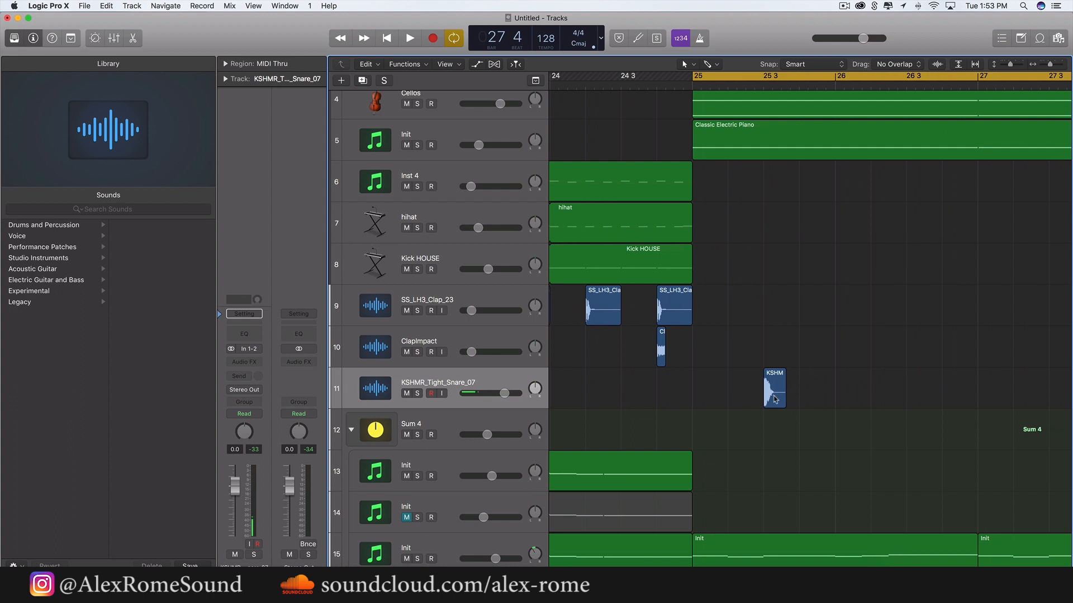
{"action": "left_click_drag", "start_coordinate": [774, 399], "coordinate": [704, 399]}
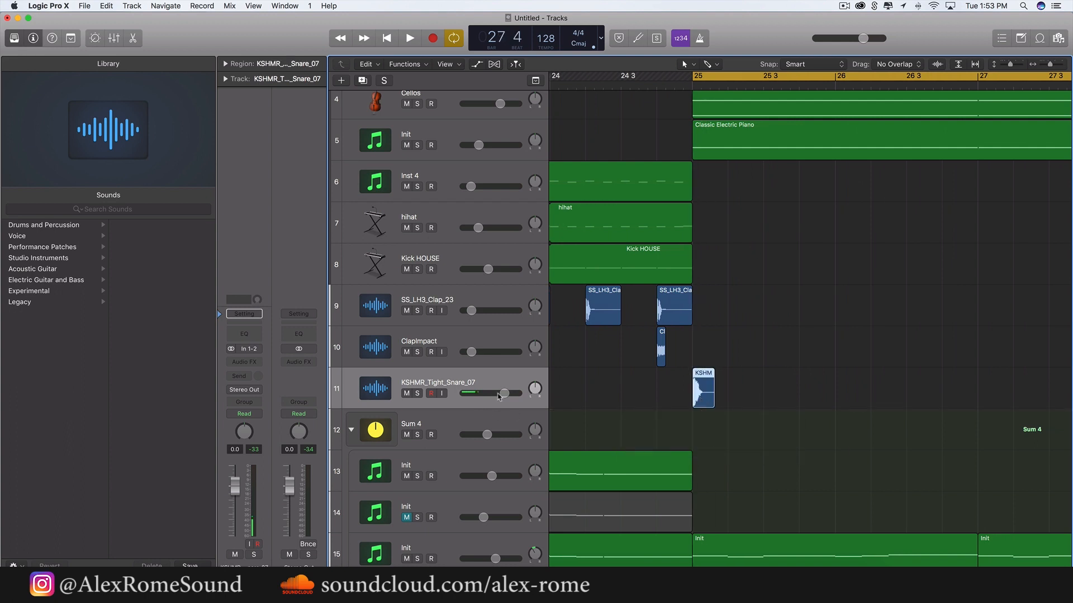
{"action": "left_click_drag", "start_coordinate": [498, 397], "coordinate": [472, 394]}
{"action": "key", "text": "space"}
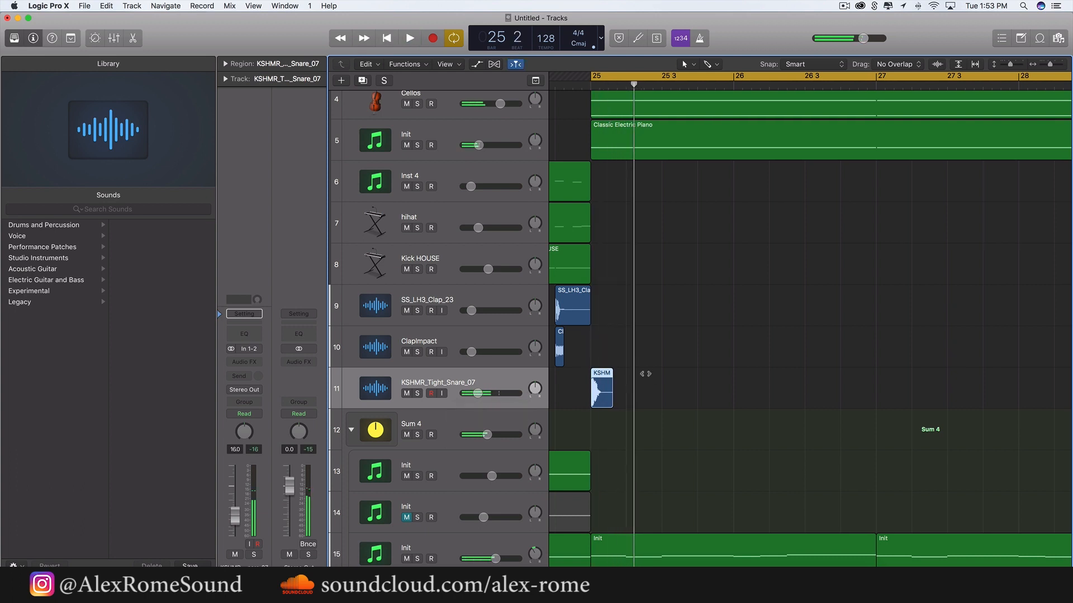
Repeat the snare region and space the copies as four quarter-note hits across bar 25
{"action": "key", "text": "super+r"}
{"action": "left_click_drag", "start_coordinate": [627, 394], "coordinate": [639, 394]}
{"action": "key", "text": "super+r"}
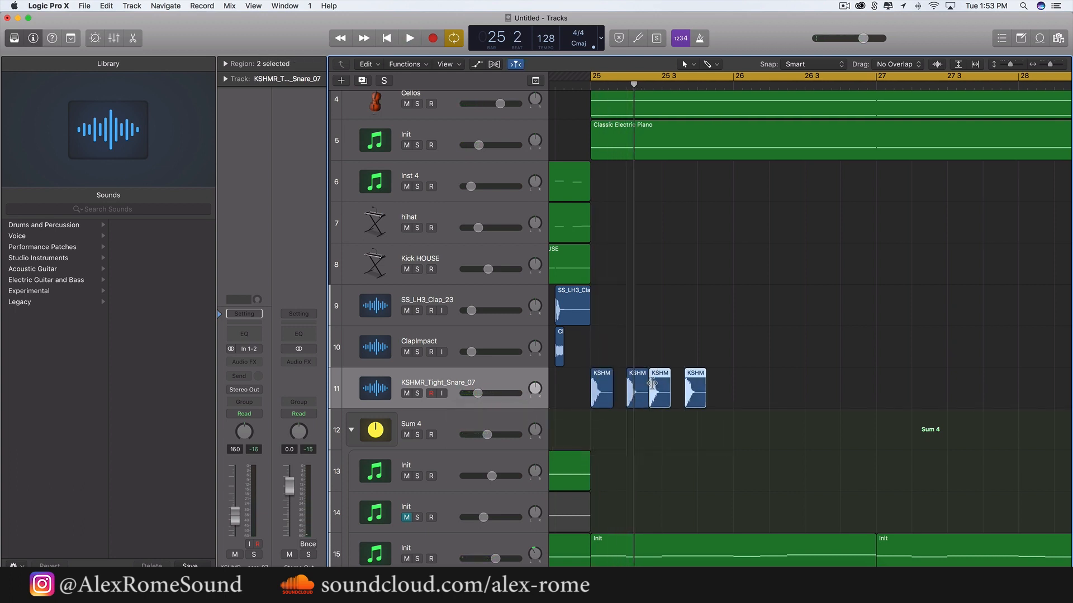
{"action": "left_click", "coordinate": [654, 385]}
{"action": "left_click_drag", "start_coordinate": [657, 387], "coordinate": [667, 389]}
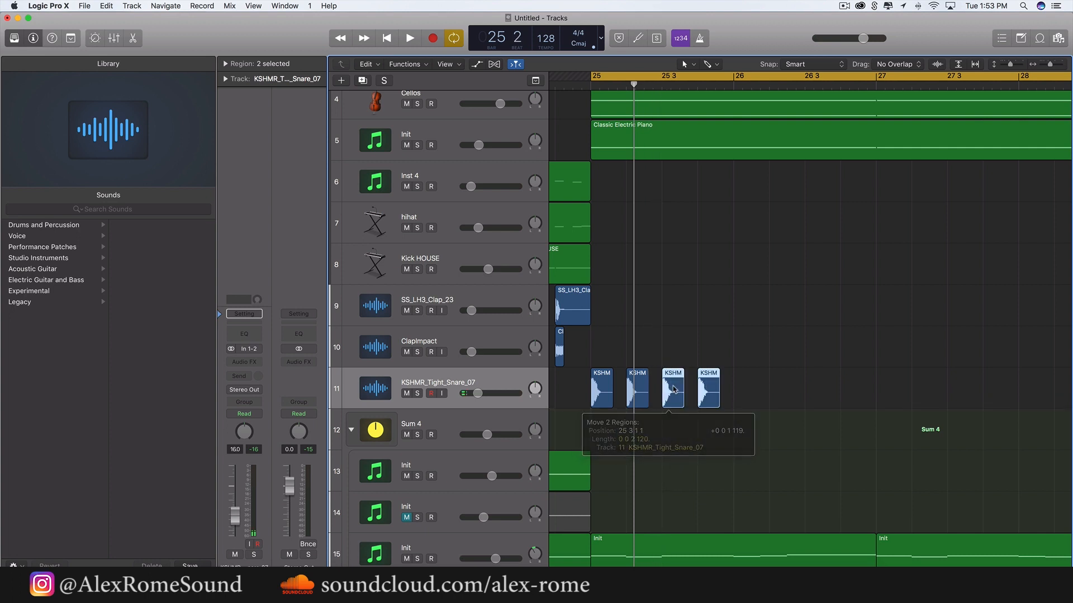
Repeat the four-hit snare pattern until sixteen hits cover bars 25 to 28
{"action": "left_click_drag", "start_coordinate": [746, 387], "coordinate": [586, 389]}
{"action": "key", "text": "super+r"}
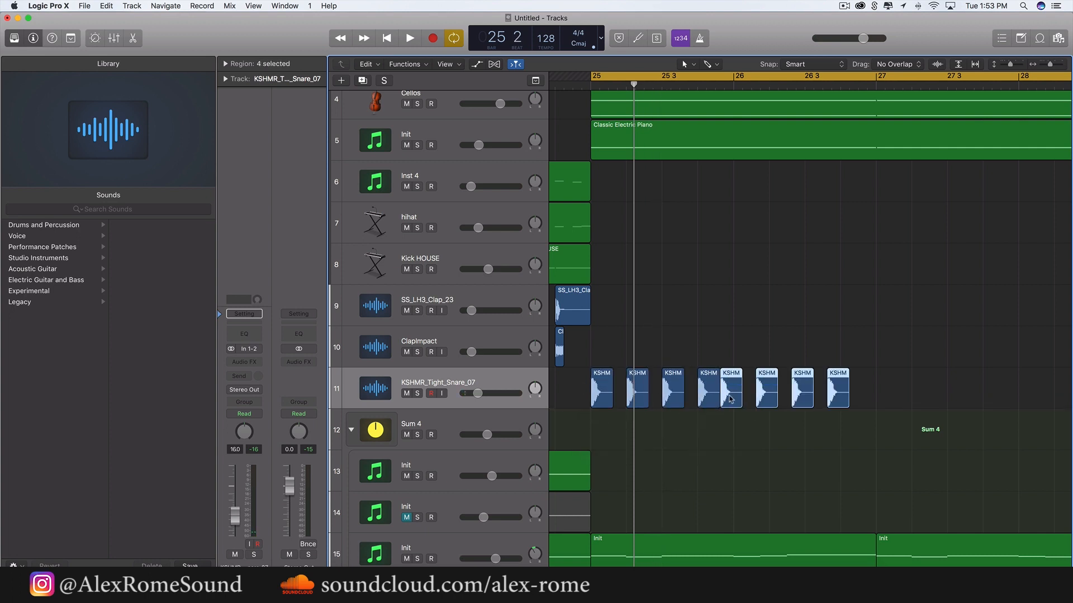
{"action": "left_click_drag", "start_coordinate": [738, 398], "coordinate": [611, 391]}
{"action": "key", "text": "super+Left"}
{"action": "key", "text": "super+Left"}
{"action": "scroll", "coordinate": [751, 396], "scroll_direction": "right", "scroll_amount": 2}
{"action": "key", "text": "super+r"}
{"action": "left_click_drag", "start_coordinate": [761, 398], "coordinate": [768, 398]}
{"action": "key", "text": "super+Left"}
{"action": "key", "text": "super+Left"}
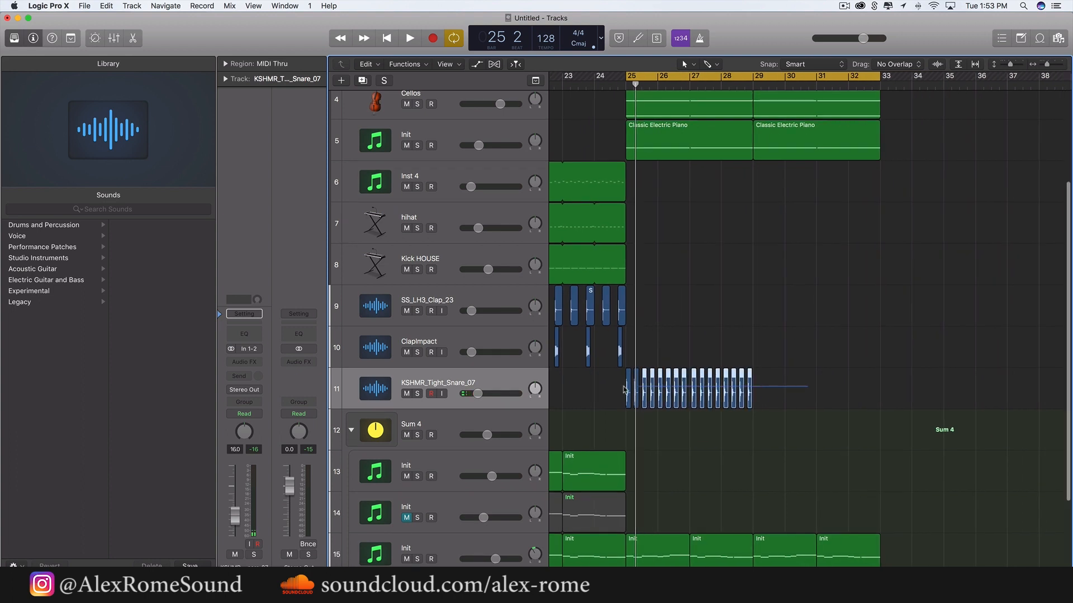
Repeat the sixteen snare hits from bar 29 so the pattern runs up to bar 33
{"action": "left_click_drag", "start_coordinate": [625, 389], "coordinate": [618, 390]}
{"action": "key", "text": "super+r"}
{"action": "key", "text": "super+Right"}
{"action": "key", "text": "super+Right"}
{"action": "key", "text": "super+Right"}
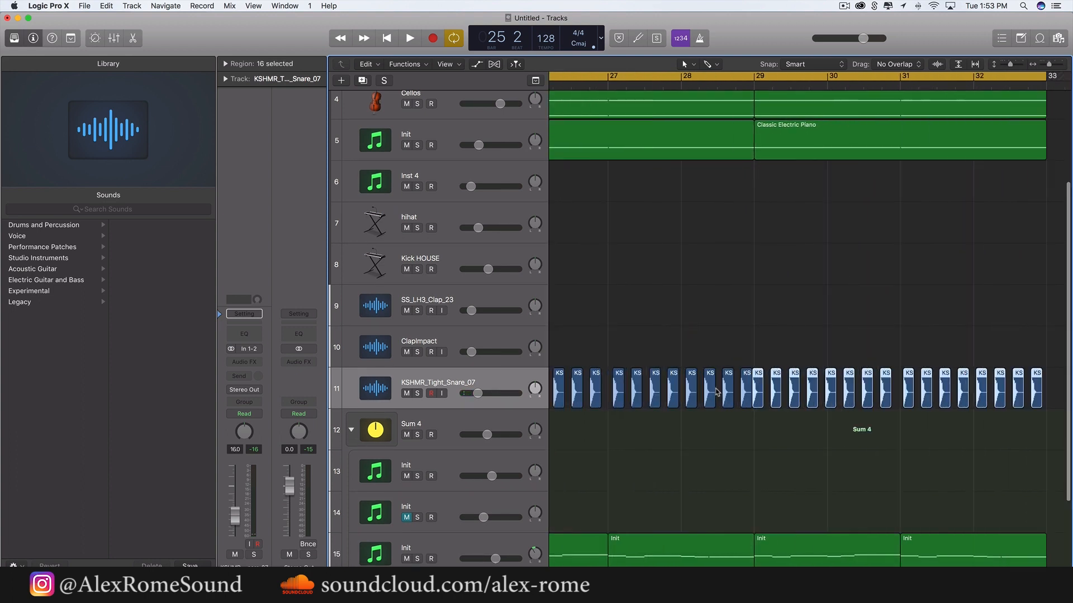
{"action": "left_click_drag", "start_coordinate": [758, 384], "coordinate": [763, 384]}
Play the snare pattern and move the eight late hits of bars 27 and 28 back onto the start of bar 27
{"action": "key", "text": "space"}
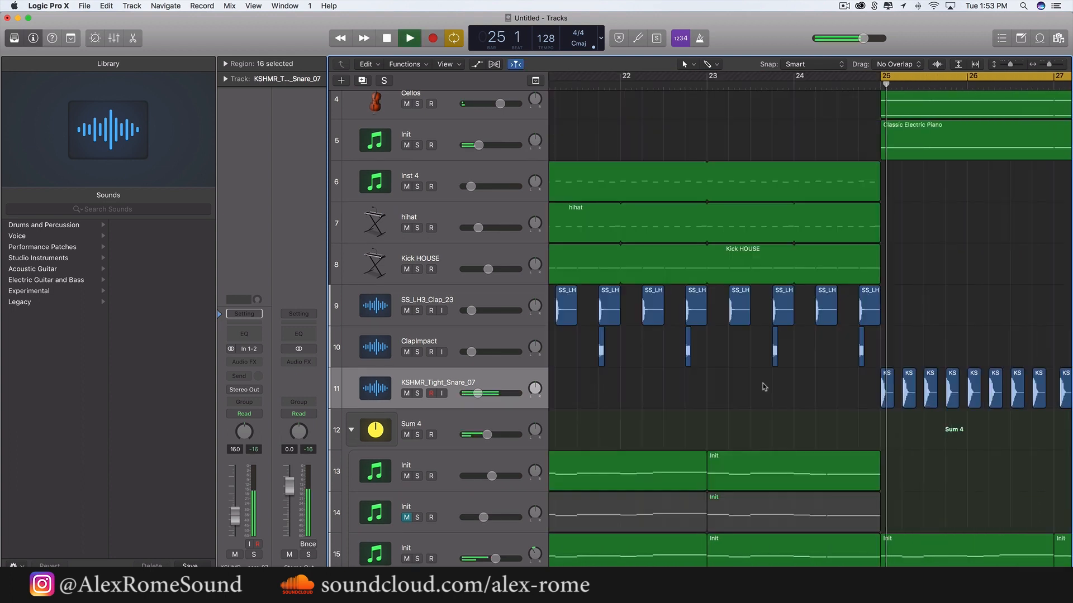
{"action": "scroll", "coordinate": [764, 384], "scroll_direction": "right", "scroll_amount": 8}
{"action": "left_click_drag", "start_coordinate": [633, 362], "coordinate": [786, 417]}
{"action": "key", "text": "space"}
{"action": "key", "text": "super+Right"}
{"action": "key", "text": "super+Right"}
{"action": "key", "text": "super+Right"}
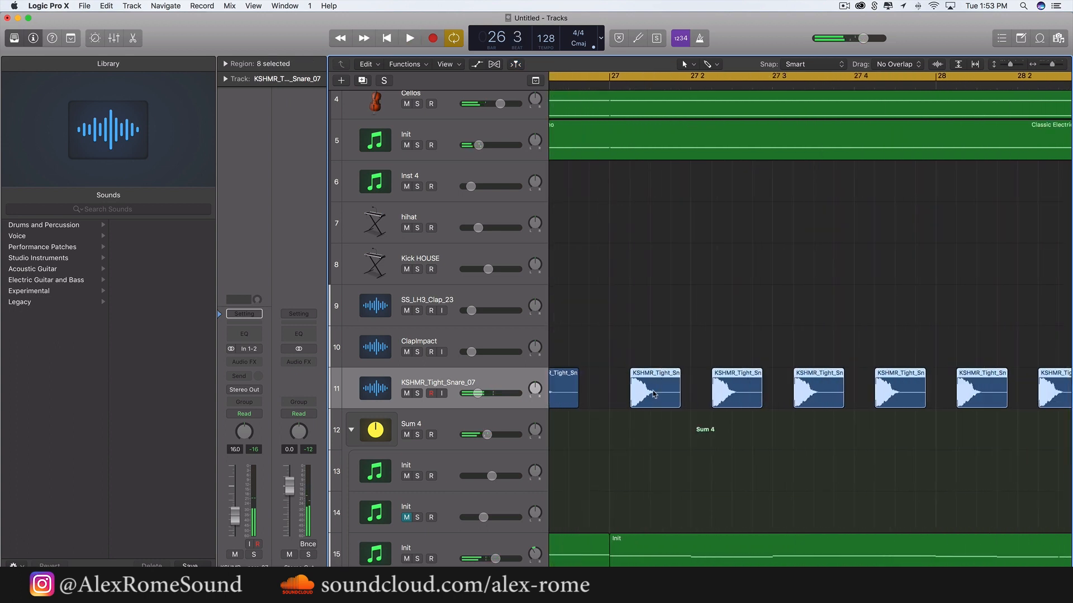
{"action": "left_click_drag", "start_coordinate": [653, 390], "coordinate": [630, 390]}
{"action": "key", "text": "super+Left"}
{"action": "key", "text": "super+Left"}
{"action": "key", "text": "super+Left"}
{"action": "key", "text": "super+Left"}
{"action": "key", "text": "super+Left"}
{"action": "key", "text": "super+Left"}
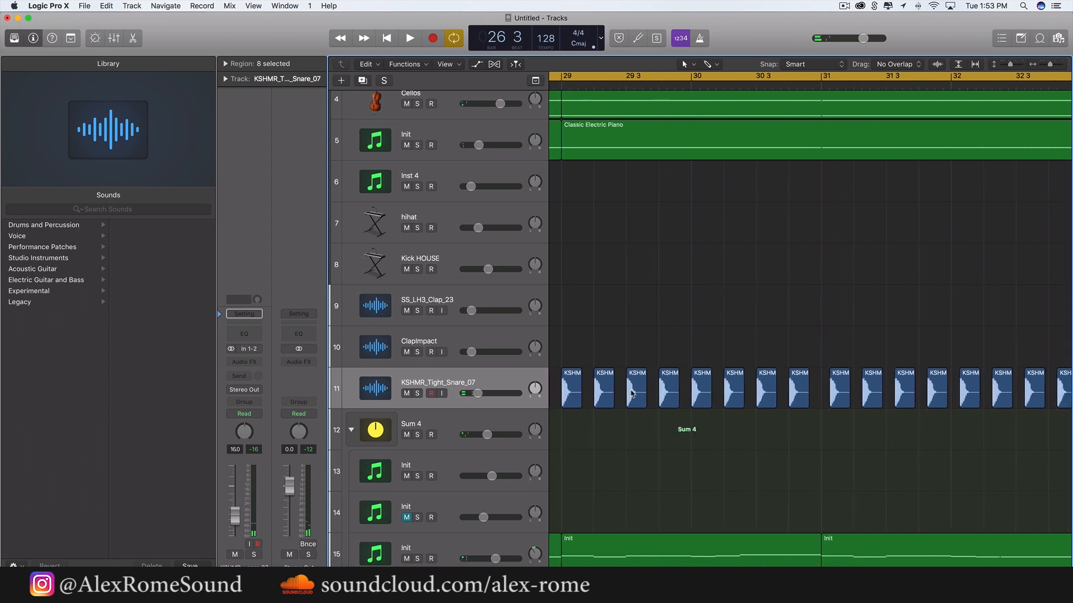
{"action": "left_click", "coordinate": [627, 389]}
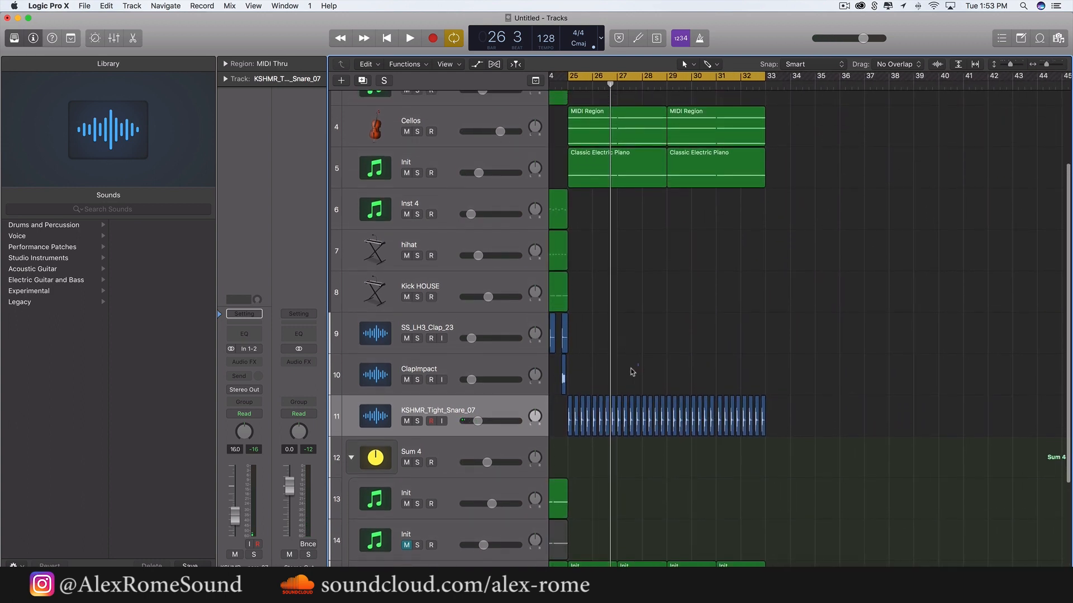
Send the snare track to Bus 19 at -11.6 dB during playback and lower the track volume to about -17 dB
{"action": "left_click", "coordinate": [246, 376]}
{"action": "mouse_move", "coordinate": [252, 423]}
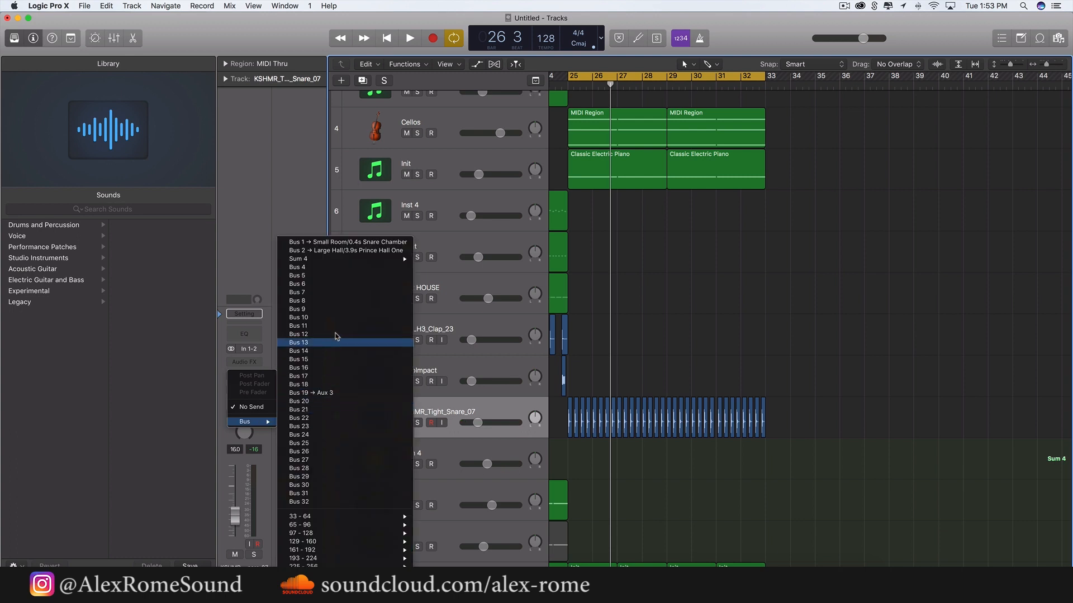
{"action": "left_click", "coordinate": [320, 394]}
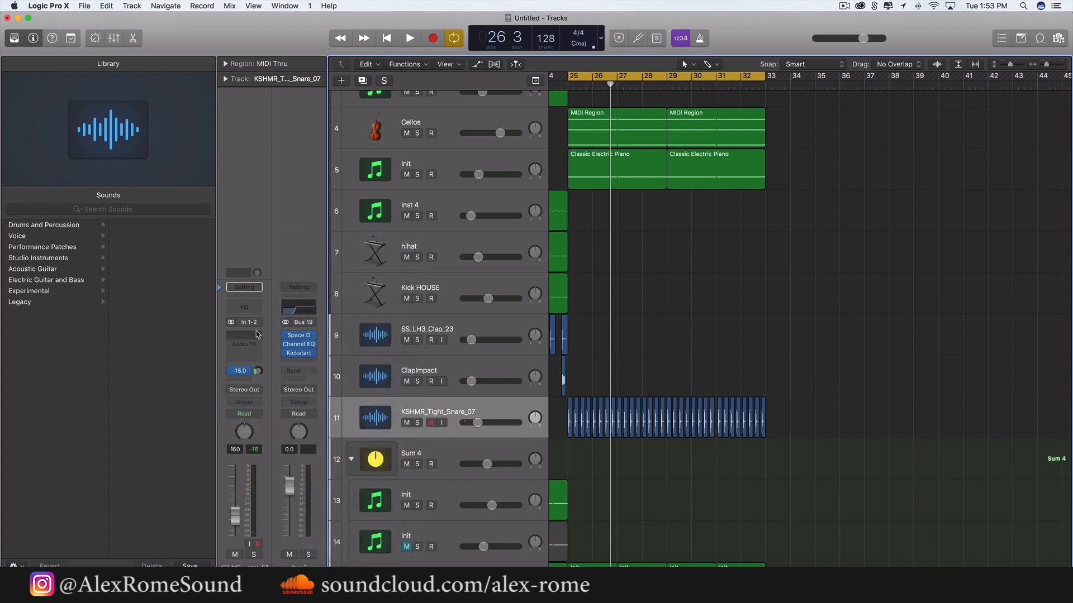
{"action": "key", "text": "space"}
{"action": "left_click_drag", "start_coordinate": [257, 371], "coordinate": [258, 363]}
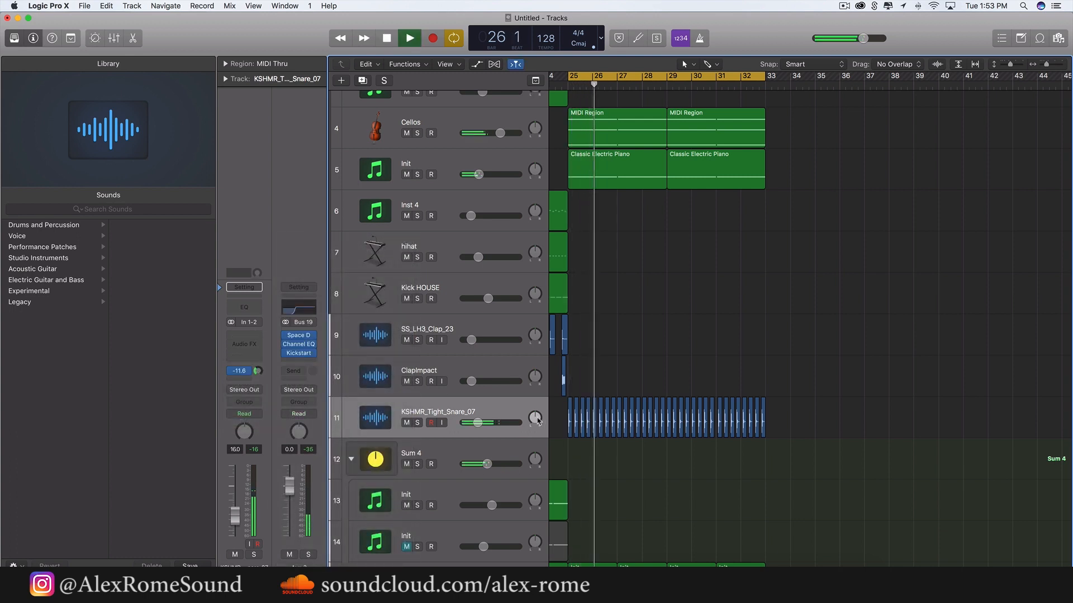
{"action": "left_click_drag", "start_coordinate": [477, 423], "coordinate": [476, 422]}
Select the snare hits from bar 29 to 33, play the build and look over the arrangement around it
{"action": "left_click_drag", "start_coordinate": [804, 416], "coordinate": [667, 423]}
{"action": "scroll", "coordinate": [668, 426], "scroll_direction": "left", "scroll_amount": 5}
{"action": "scroll", "coordinate": [669, 427], "scroll_direction": "up", "scroll_amount": 3}
{"action": "scroll", "coordinate": [669, 427], "scroll_direction": "down", "scroll_amount": 2}
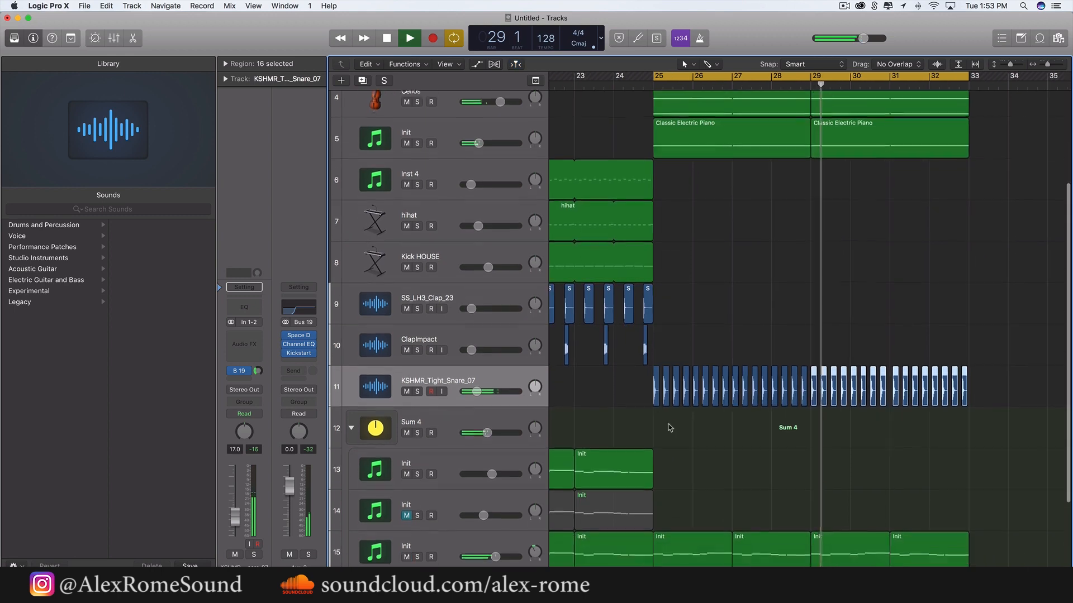
{"action": "scroll", "coordinate": [669, 428], "scroll_direction": "right", "scroll_amount": 5}
{"action": "scroll", "coordinate": [670, 428], "scroll_direction": "up", "scroll_amount": 3}
{"action": "key", "text": "space"}
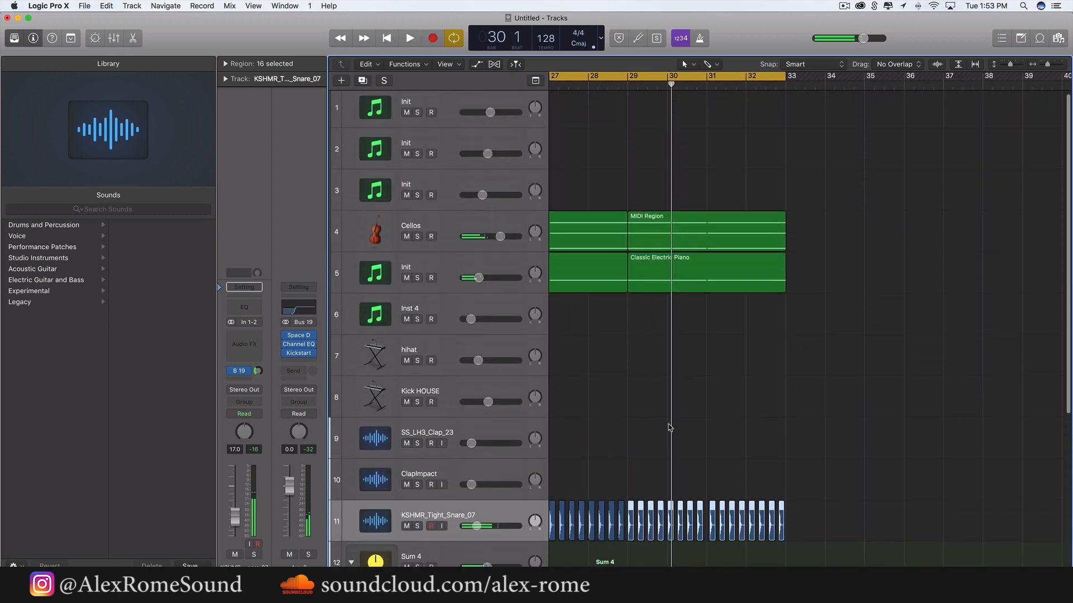
{"action": "scroll", "coordinate": [670, 428], "scroll_direction": "left", "scroll_amount": 4}
{"action": "scroll", "coordinate": [670, 428], "scroll_direction": "down", "scroll_amount": 5}
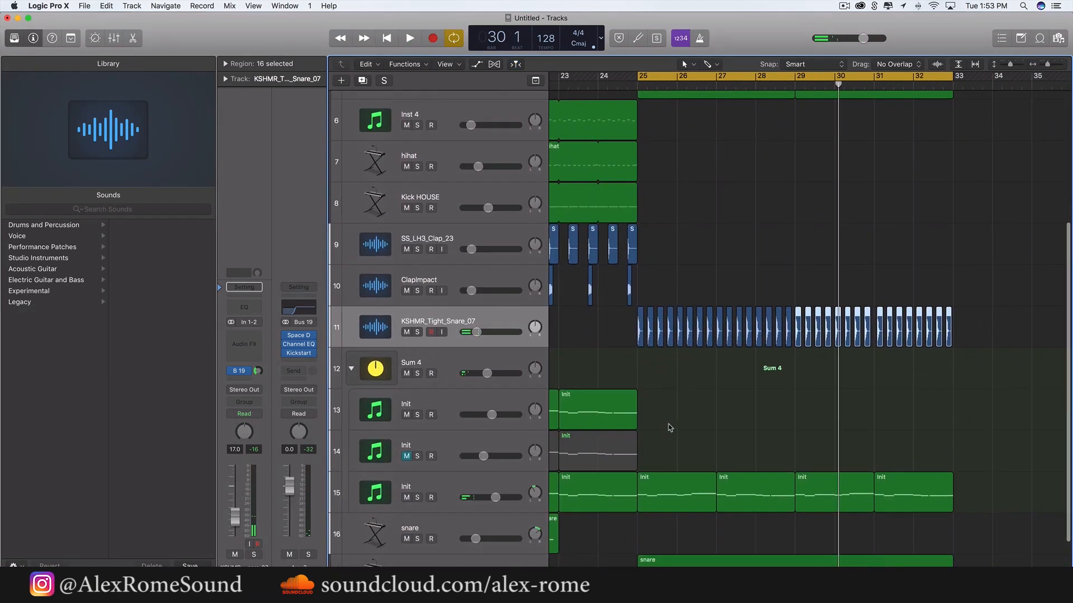
{"action": "scroll", "coordinate": [670, 427], "scroll_direction": "left", "scroll_amount": 3}
{"action": "scroll", "coordinate": [687, 402], "scroll_direction": "down", "scroll_amount": 1}
{"action": "scroll", "coordinate": [721, 363], "scroll_direction": "up", "scroll_amount": 1}
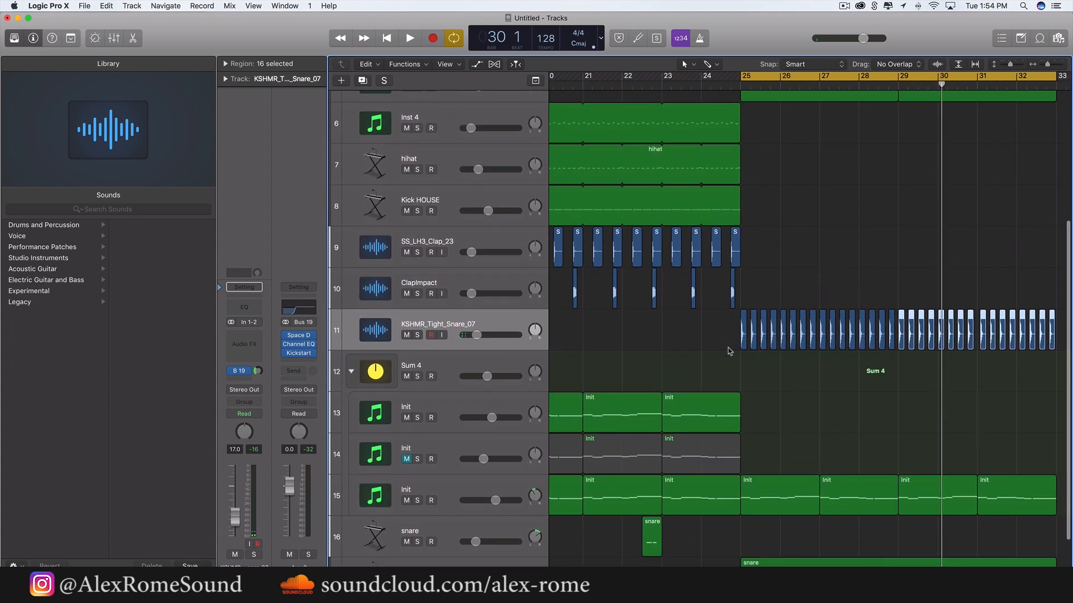
{"action": "scroll", "coordinate": [729, 350], "scroll_direction": "up", "scroll_amount": 5}
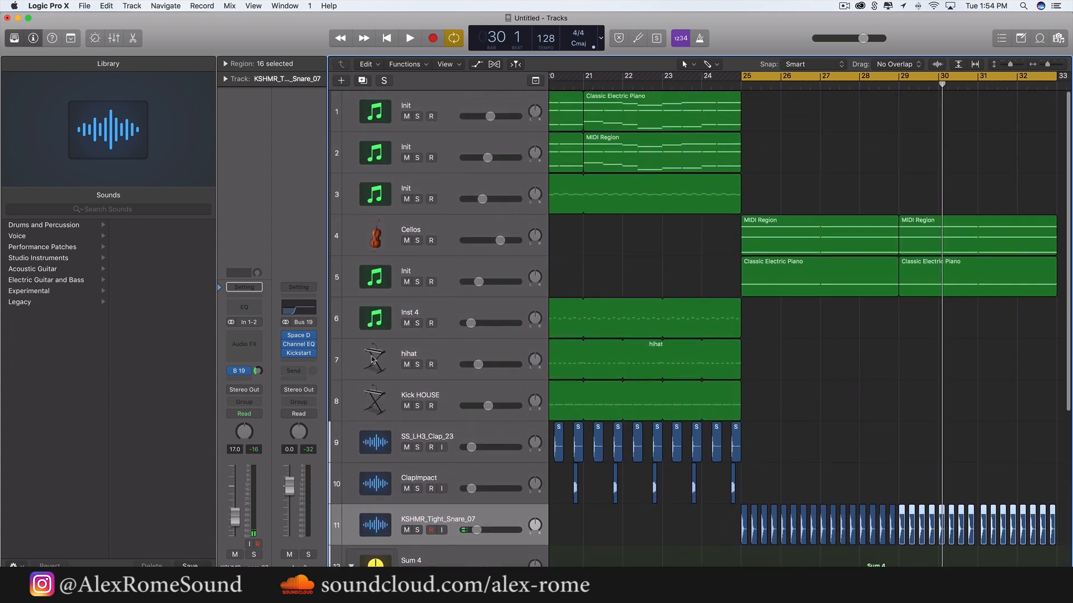
Set the cycle range from bar 17 to bar 26 and open the Kick HOUSE region in the Piano Roll
{"action": "left_click", "coordinate": [475, 390]}
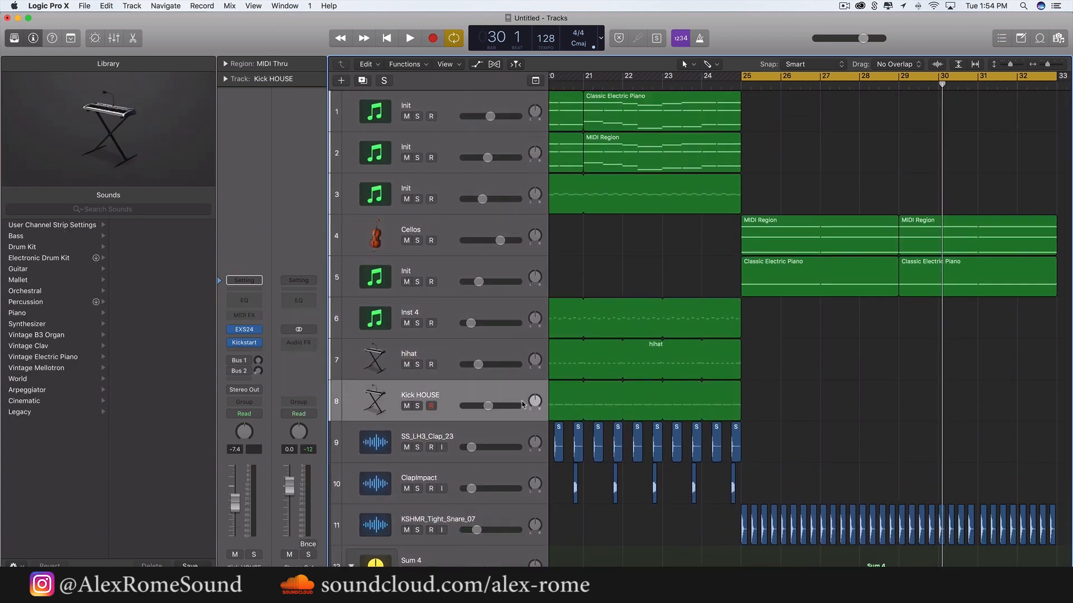
{"action": "scroll", "coordinate": [523, 404], "scroll_direction": "left", "scroll_amount": 4}
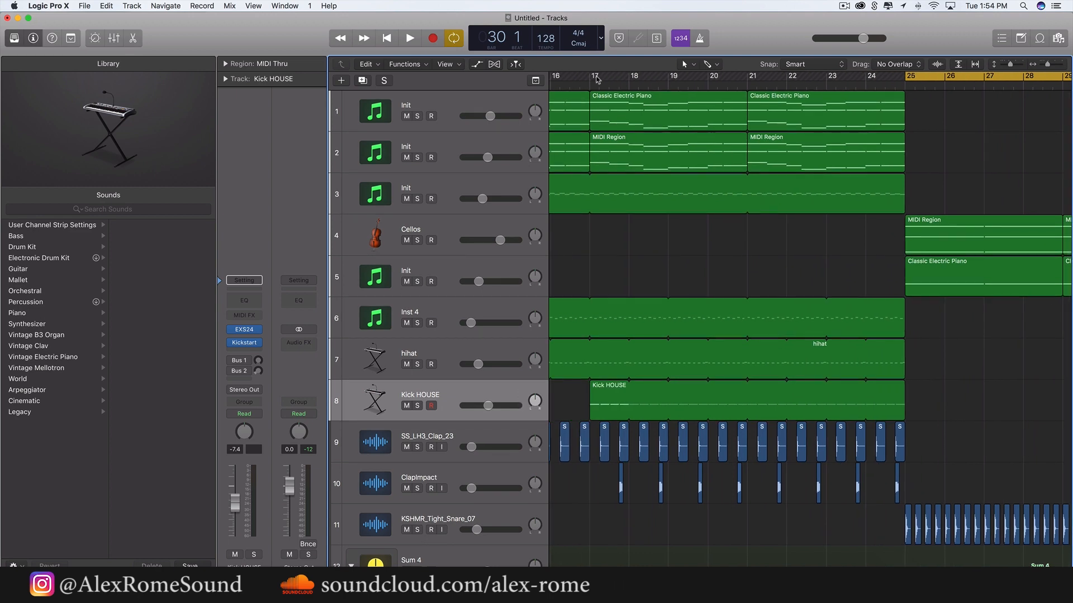
{"action": "left_click_drag", "start_coordinate": [596, 78], "coordinate": [944, 79]}
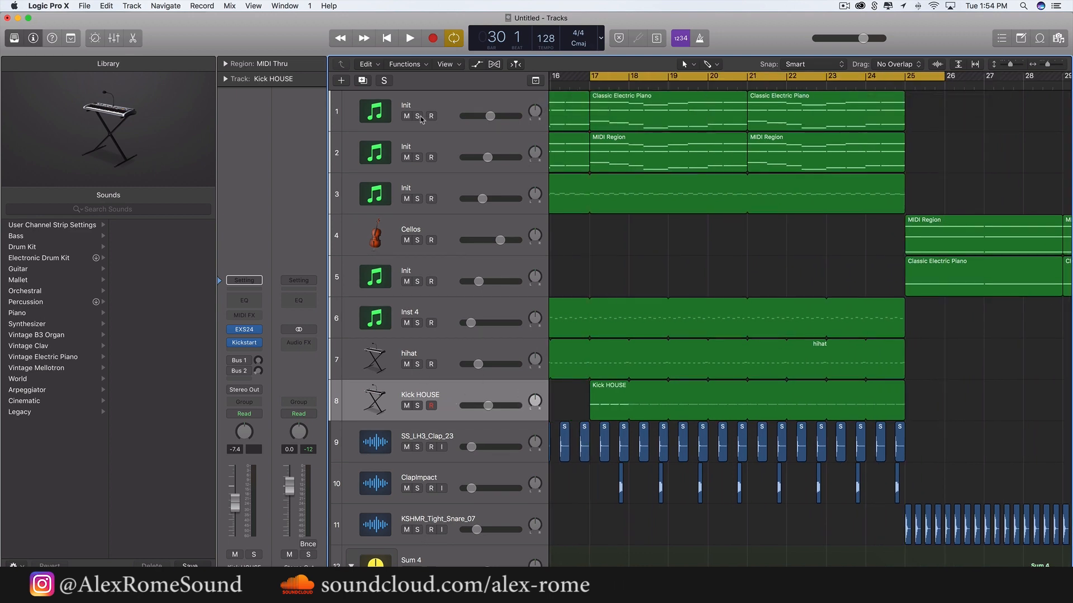
{"action": "double_click", "coordinate": [601, 411]}
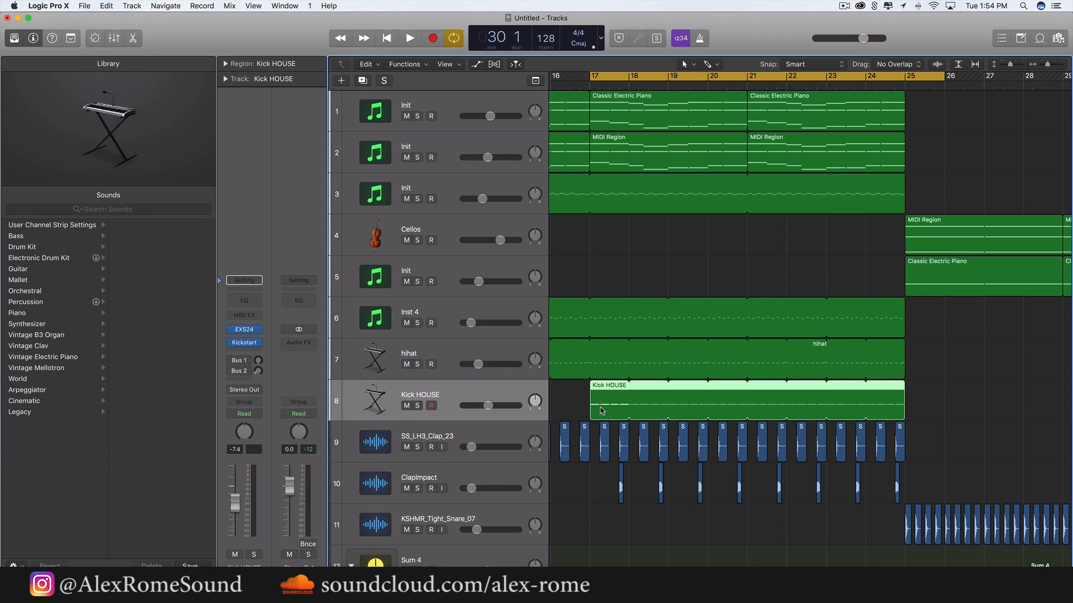
Set the cycle range over the build, from bar 25 to about the middle of bar 32
{"action": "scroll", "coordinate": [817, 358], "scroll_direction": "right", "scroll_amount": 3}
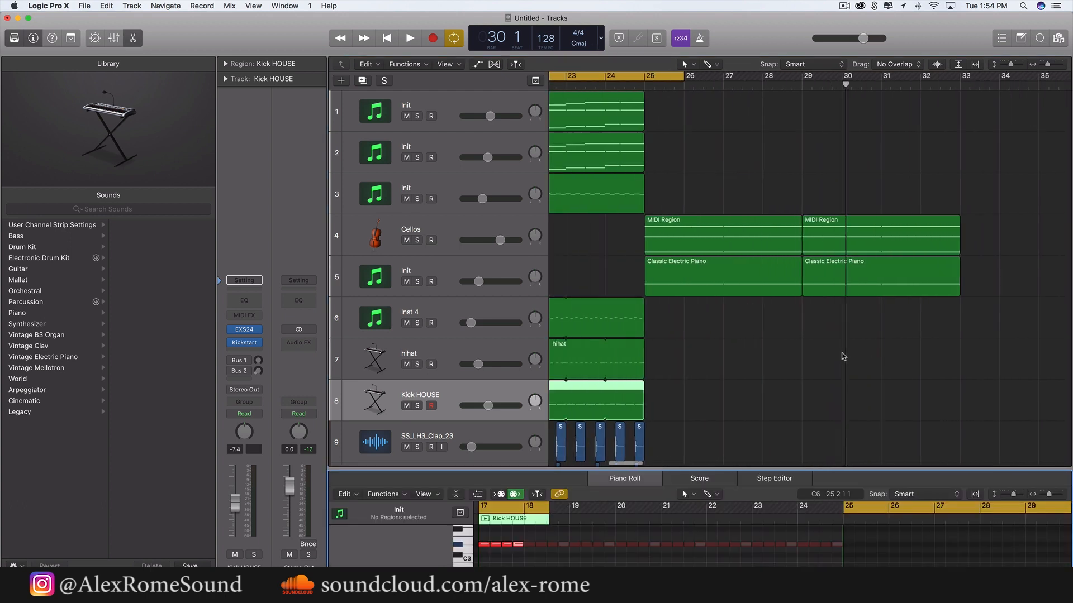
{"action": "scroll", "coordinate": [616, 406], "scroll_direction": "right", "scroll_amount": 6}
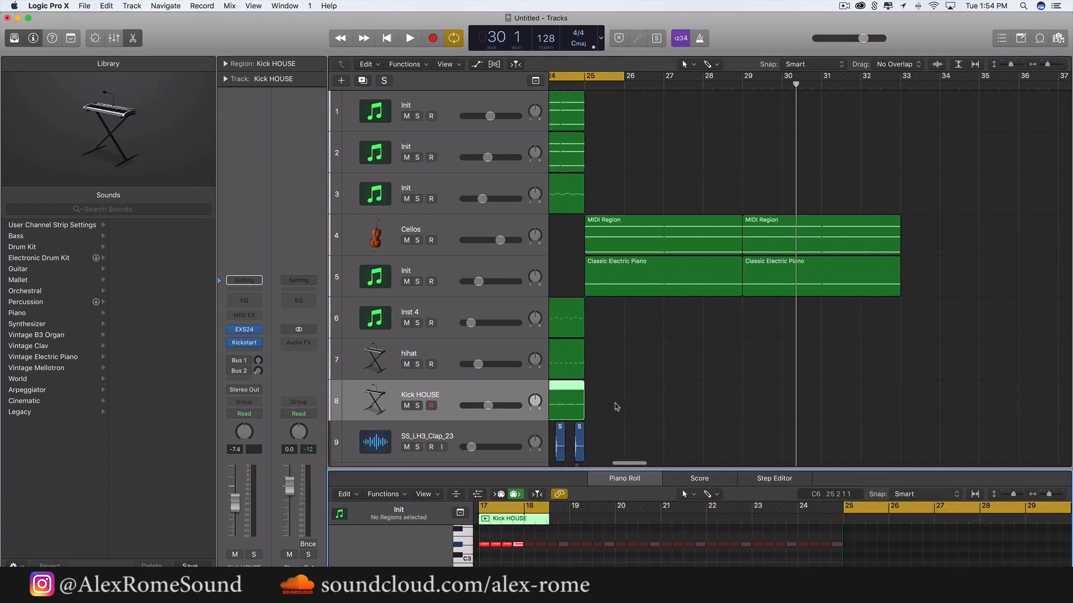
{"action": "left_click_drag", "start_coordinate": [595, 77], "coordinate": [883, 77]}
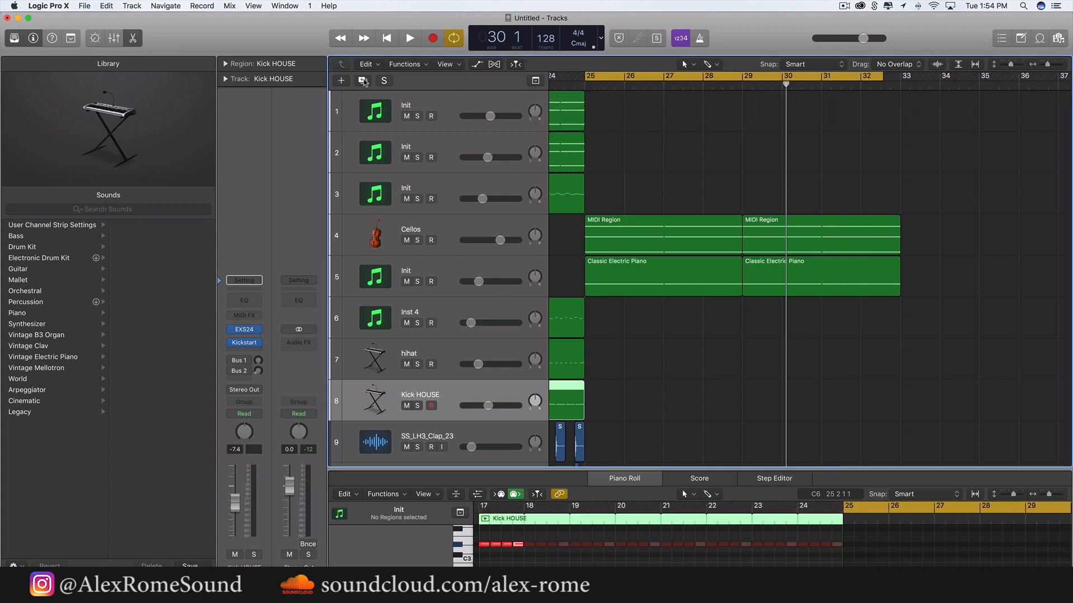
Duplicate the Kick HOUSE track and place the playhead at bar 25
{"action": "left_click", "coordinate": [363, 82]}
{"action": "scroll", "coordinate": [590, 107], "scroll_direction": "down", "scroll_amount": 5}
{"action": "left_click", "coordinate": [566, 81]}
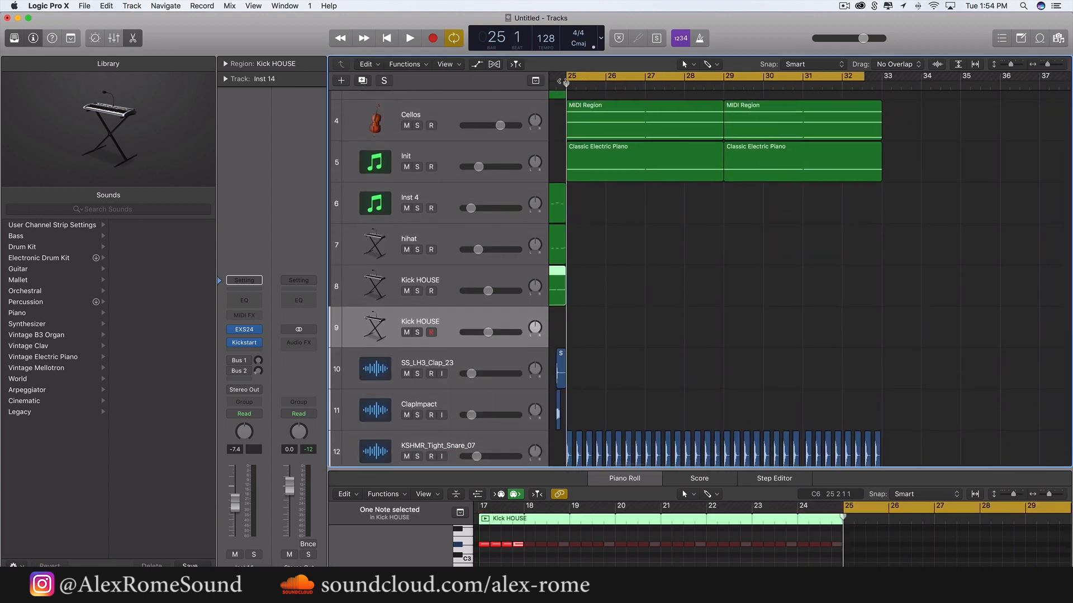
{"action": "key", "text": "super+v"}
{"action": "scroll", "coordinate": [639, 219], "scroll_direction": "left", "scroll_amount": 10}
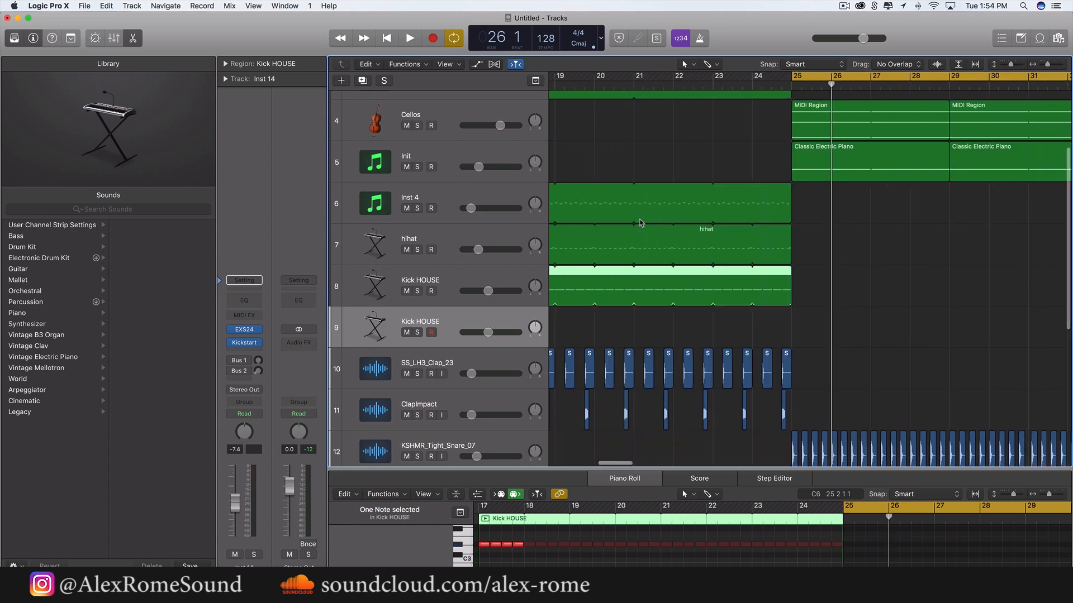
{"action": "right_click", "coordinate": [639, 220]}
{"action": "left_click", "coordinate": [389, 221]}
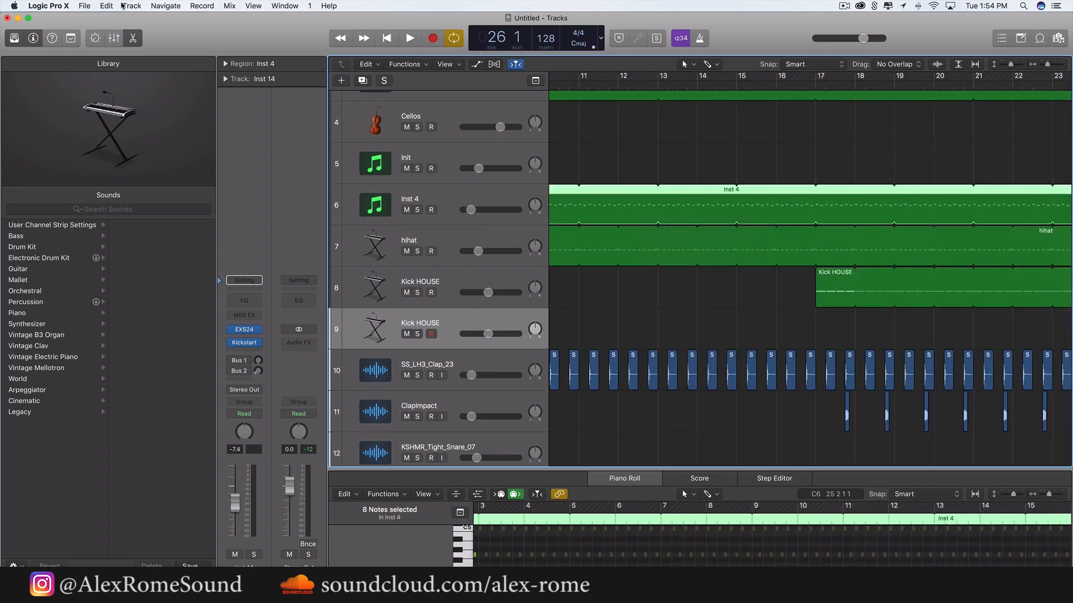
{"action": "left_click", "coordinate": [119, 6]}
{"action": "left_click", "coordinate": [120, 20]}
{"action": "right_click", "coordinate": [835, 414]}
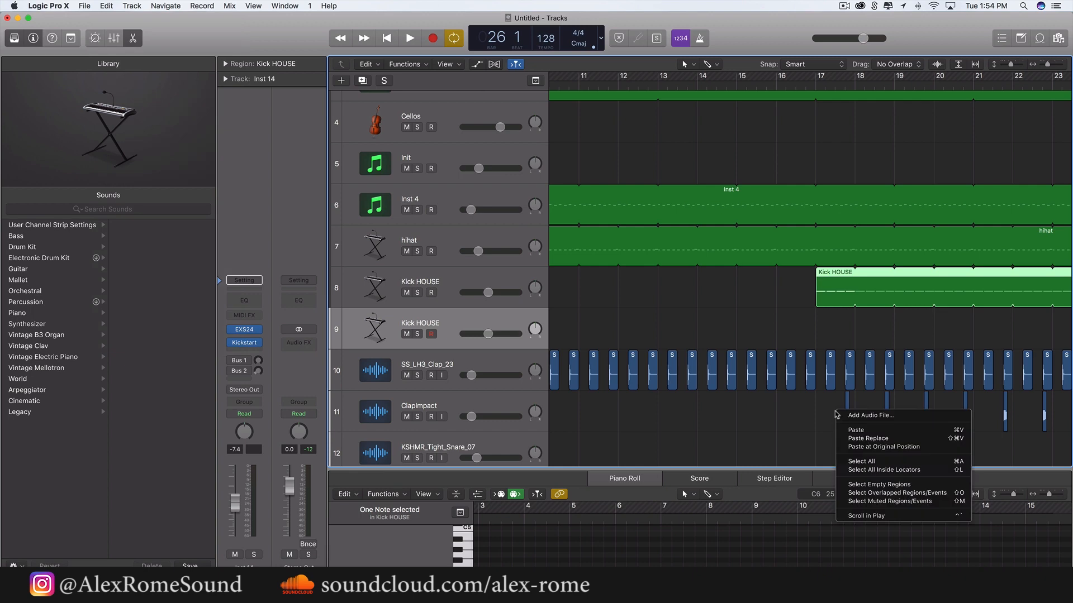
{"action": "key", "text": "Escape"}
{"action": "scroll", "coordinate": [741, 435], "scroll_direction": "right", "scroll_amount": 10}
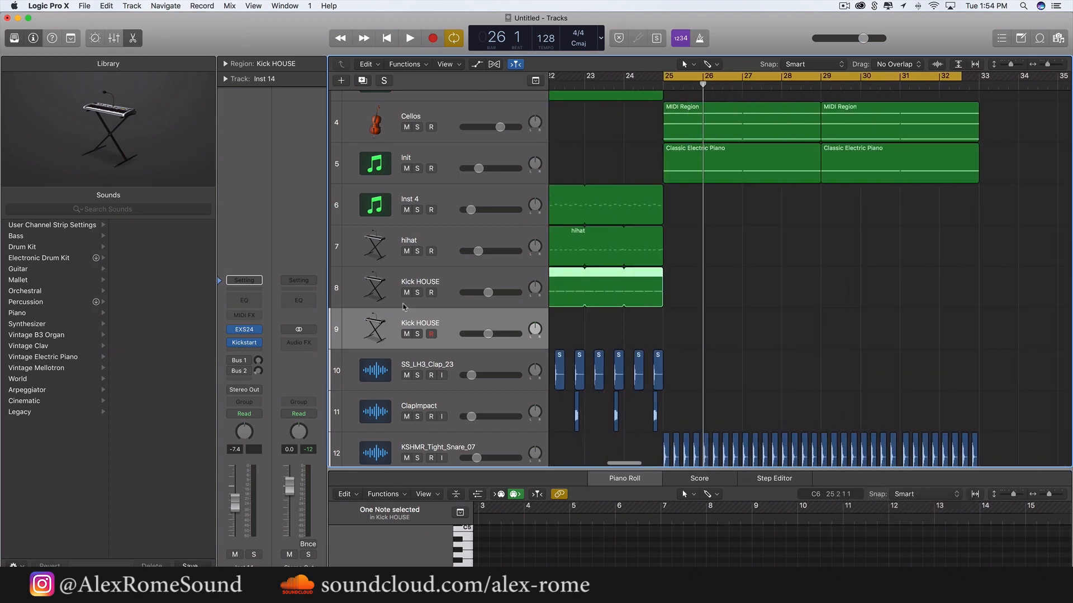
Paste the single kick note onto the duplicated Kick HOUSE track and move the new region to bar 25
{"action": "left_click", "coordinate": [480, 311]}
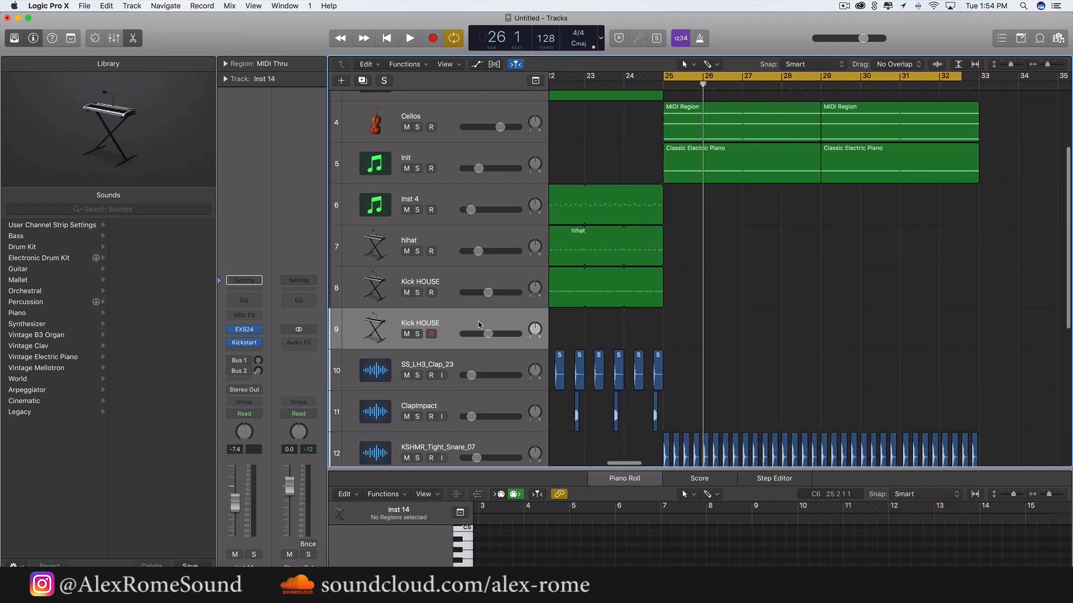
{"action": "key", "text": "super+v"}
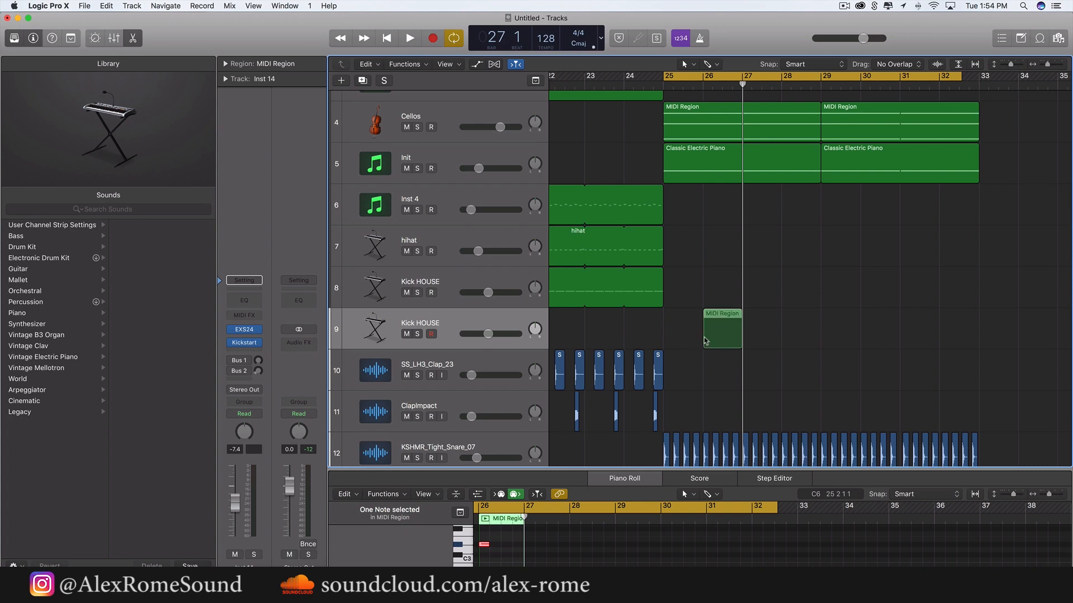
{"action": "left_click_drag", "start_coordinate": [705, 340], "coordinate": [665, 342]}
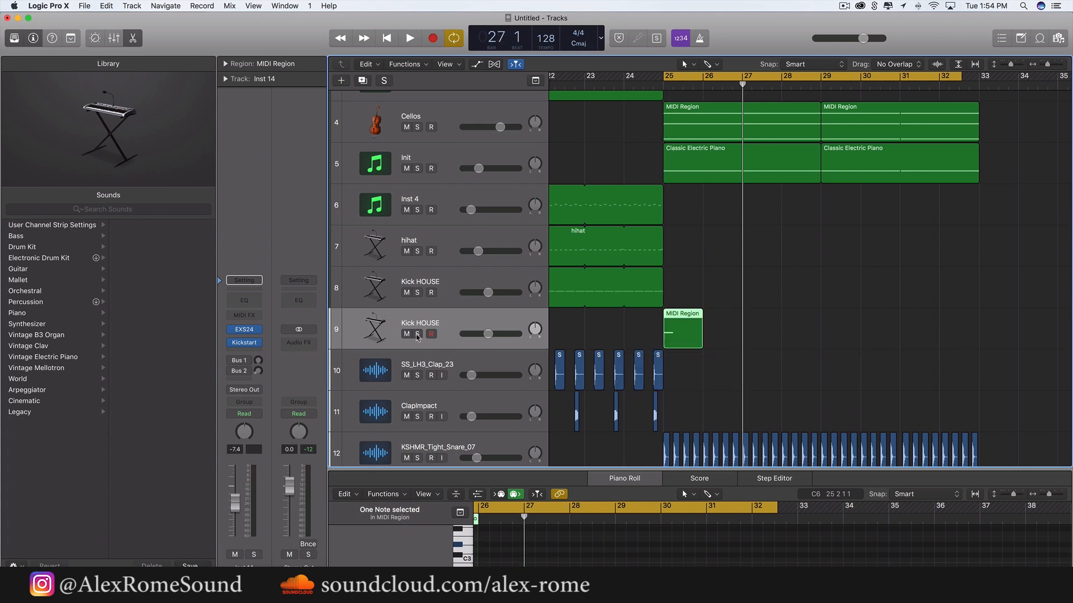
Solo the duplicated Kick HOUSE track, play the single kick hit and raise the track volume to 6.0 dB
{"action": "left_click", "coordinate": [417, 334]}
{"action": "key", "text": "shift+space"}
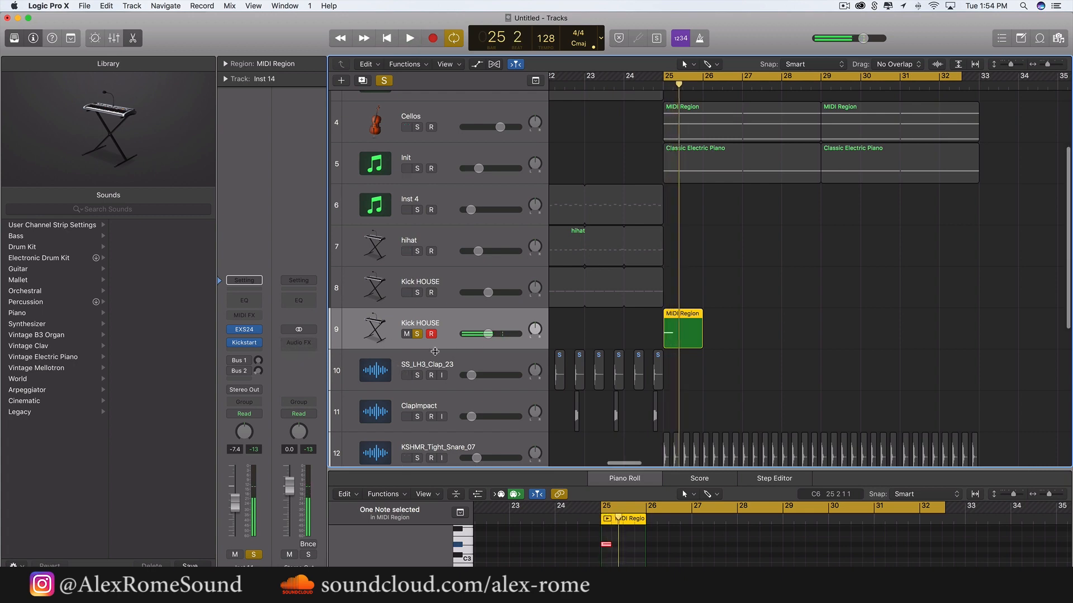
{"action": "key", "text": "space"}
{"action": "key", "text": "super+Right"}
{"action": "key", "text": "super+Right"}
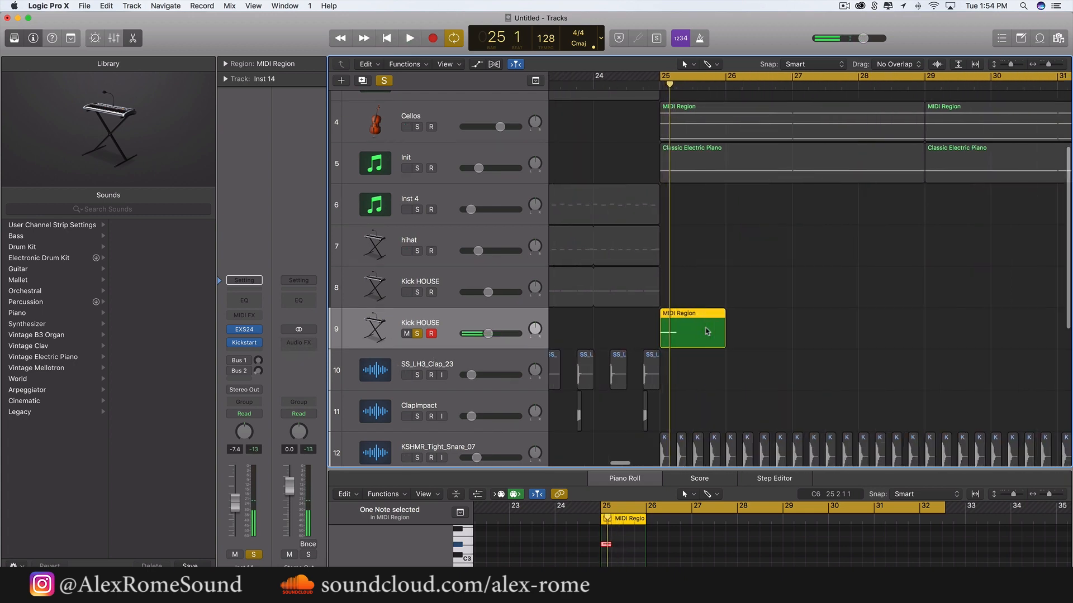
{"action": "left_click_drag", "start_coordinate": [489, 334], "coordinate": [519, 333]}
Bounce the single-kick MIDI region in place to a new track, muting the source and using overload protection only
{"action": "right_click", "coordinate": [725, 335]}
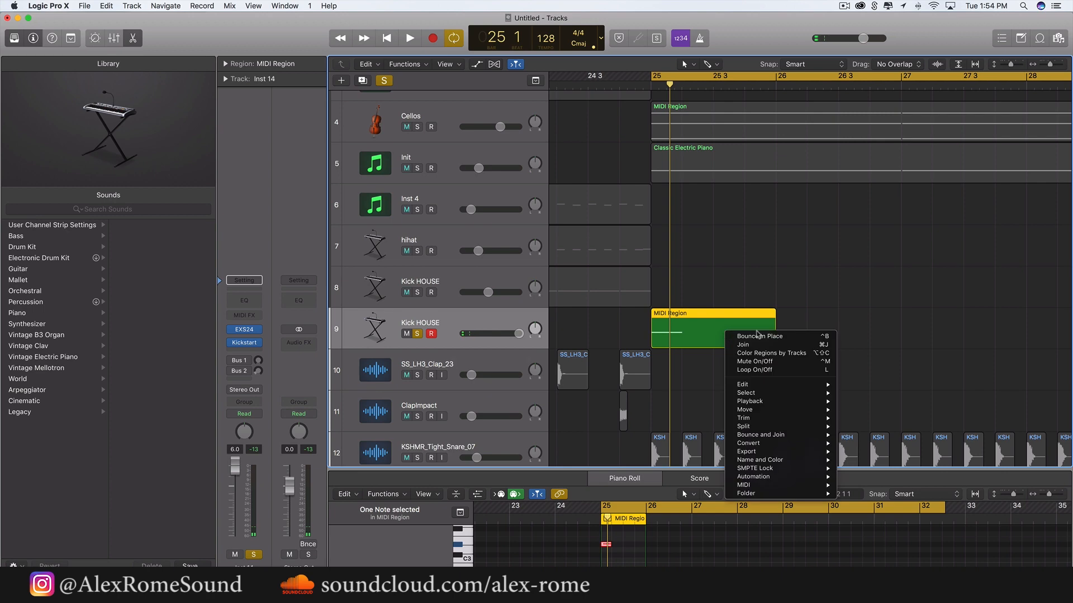
{"action": "left_click", "coordinate": [759, 336]}
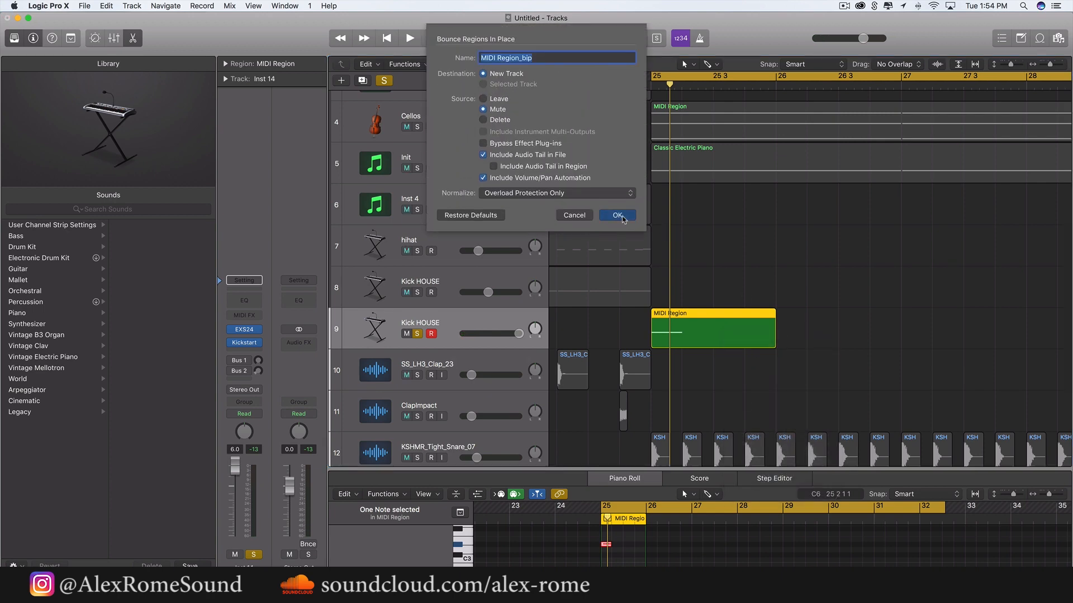
{"action": "left_click", "coordinate": [623, 218]}
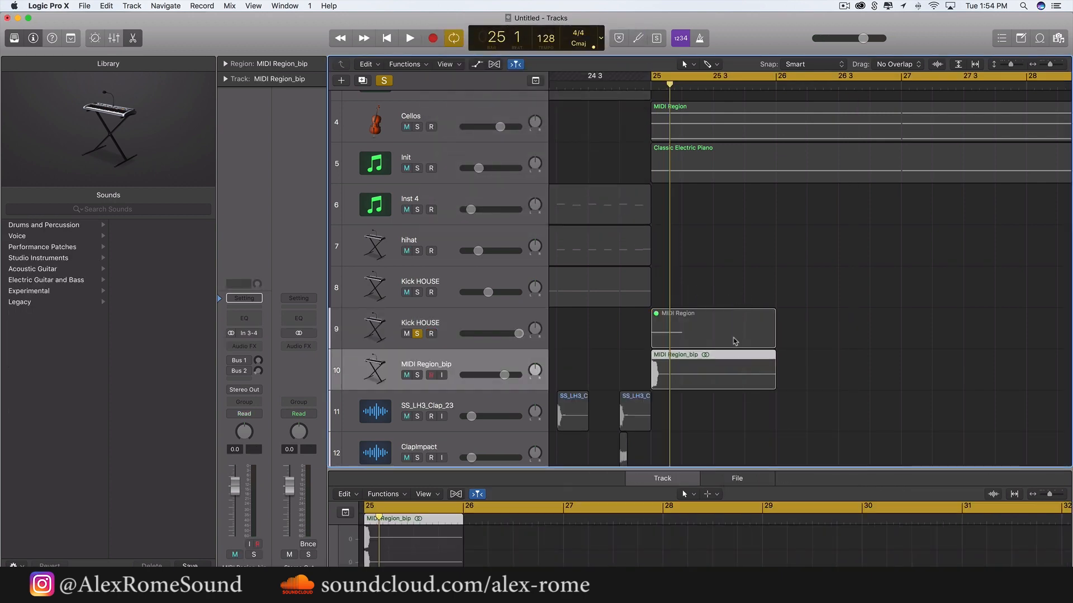
Delete the original single-kick MIDI region and remove the duplicated Kick HOUSE track, turning off its solo
{"action": "left_click", "coordinate": [734, 341]}
{"action": "key", "text": "Delete"}
{"action": "left_click", "coordinate": [418, 334]}
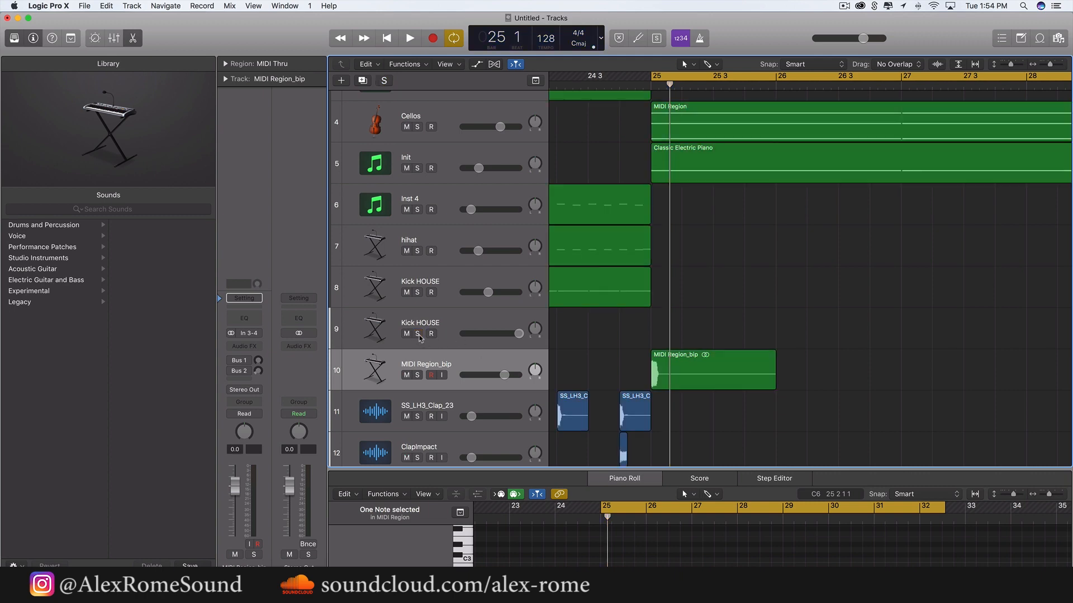
{"action": "left_click", "coordinate": [448, 326]}
{"action": "key", "text": "super+BackSpace"}
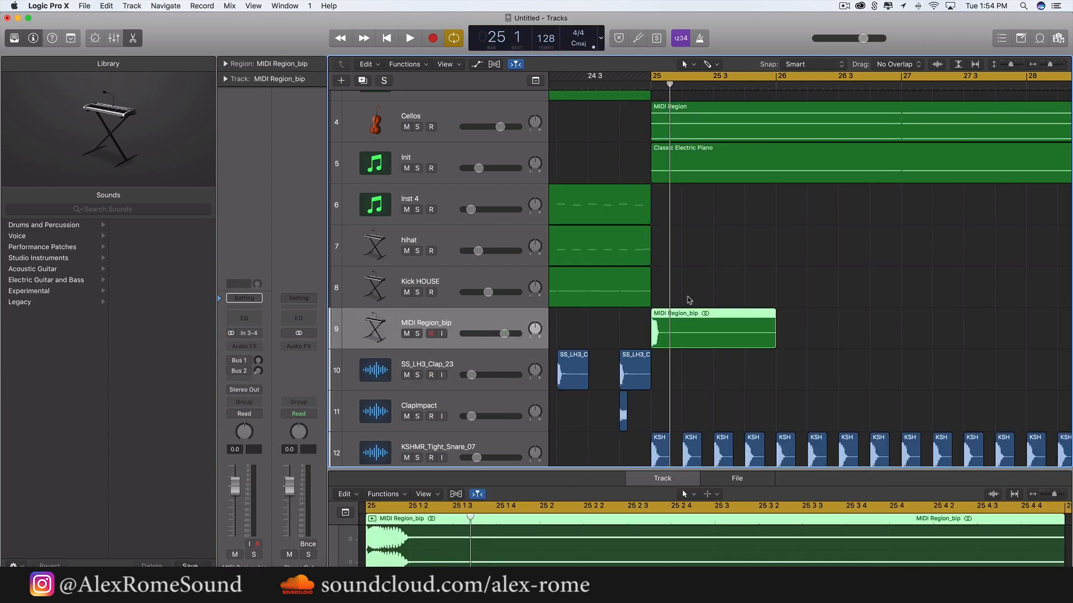
Play the build with the bounced kick and lower its track volume to -20.0 dB
{"action": "scroll", "coordinate": [774, 339], "scroll_direction": "right", "scroll_amount": 2}
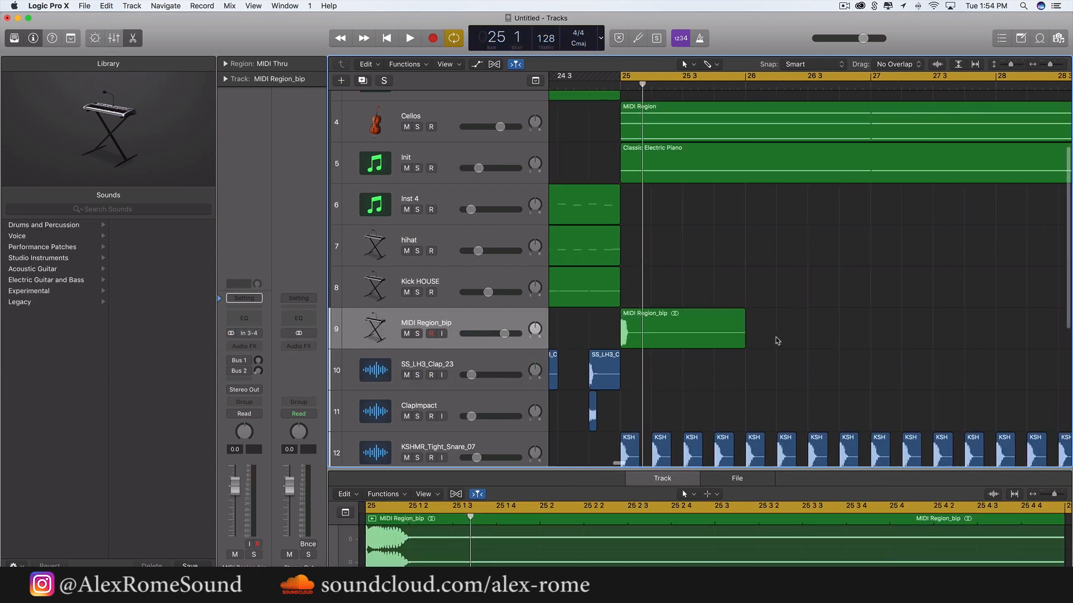
{"action": "left_click", "coordinate": [505, 334]}
{"action": "key", "text": "space"}
{"action": "left_click_drag", "start_coordinate": [468, 334], "coordinate": [474, 333]}
{"action": "key", "text": "space"}
{"action": "scroll", "coordinate": [654, 321], "scroll_direction": "down", "scroll_amount": 3}
{"action": "scroll", "coordinate": [655, 322], "scroll_direction": "right", "scroll_amount": 2}
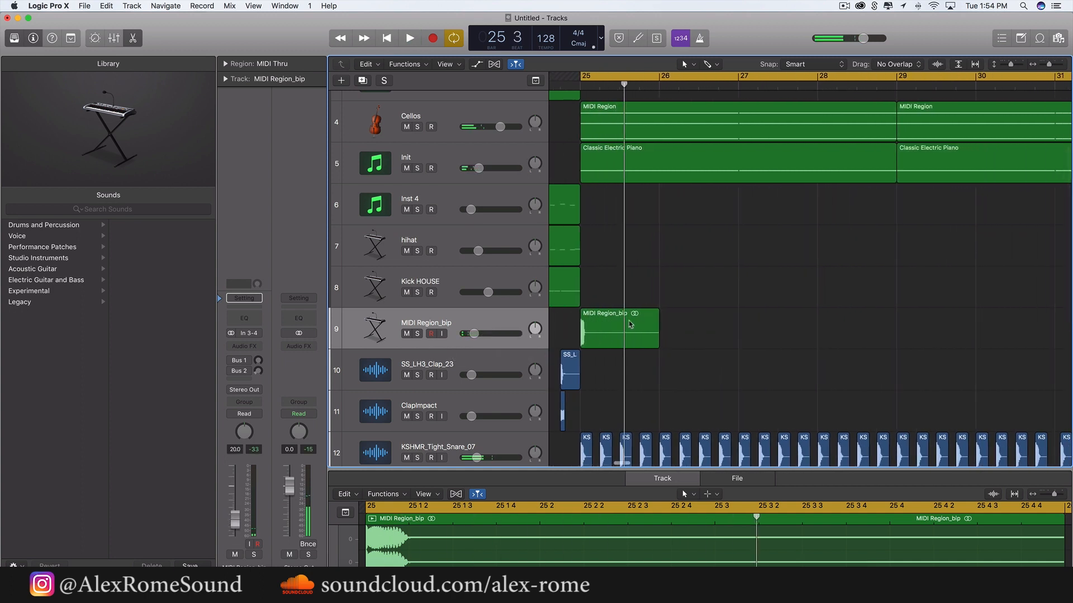
Move the bounced kick region to bar 29 and play it with the cycle range set from bar 29 to just past bar 34
{"action": "left_click_drag", "start_coordinate": [626, 327], "coordinate": [944, 328]}
{"action": "scroll", "coordinate": [944, 328], "scroll_direction": "right", "scroll_amount": 6}
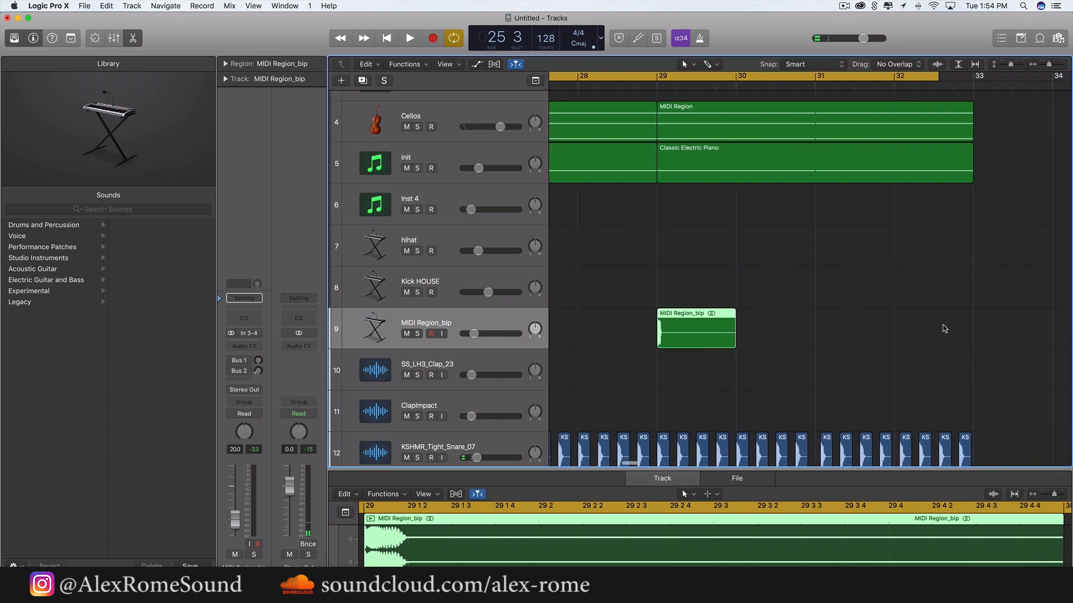
{"action": "left_click_drag", "start_coordinate": [657, 75], "coordinate": [994, 111]}
{"action": "key", "text": "space"}
{"action": "key", "text": "space"}
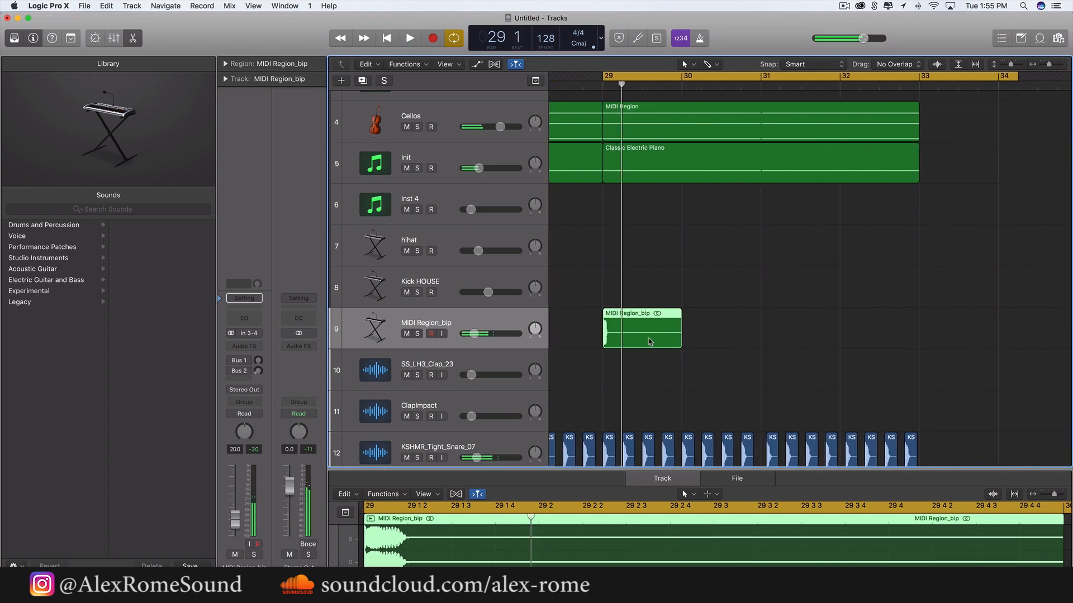
Trim the bounced kick region to an eighth note, loop it to just past bar 30 and play it back
{"action": "scroll", "coordinate": [651, 342], "scroll_direction": "up", "scroll_amount": 5}
{"action": "left_click_drag", "start_coordinate": [763, 339], "coordinate": [820, 329]}
{"action": "key", "text": "space"}
{"action": "key", "text": "space"}
{"action": "key", "text": "space"}
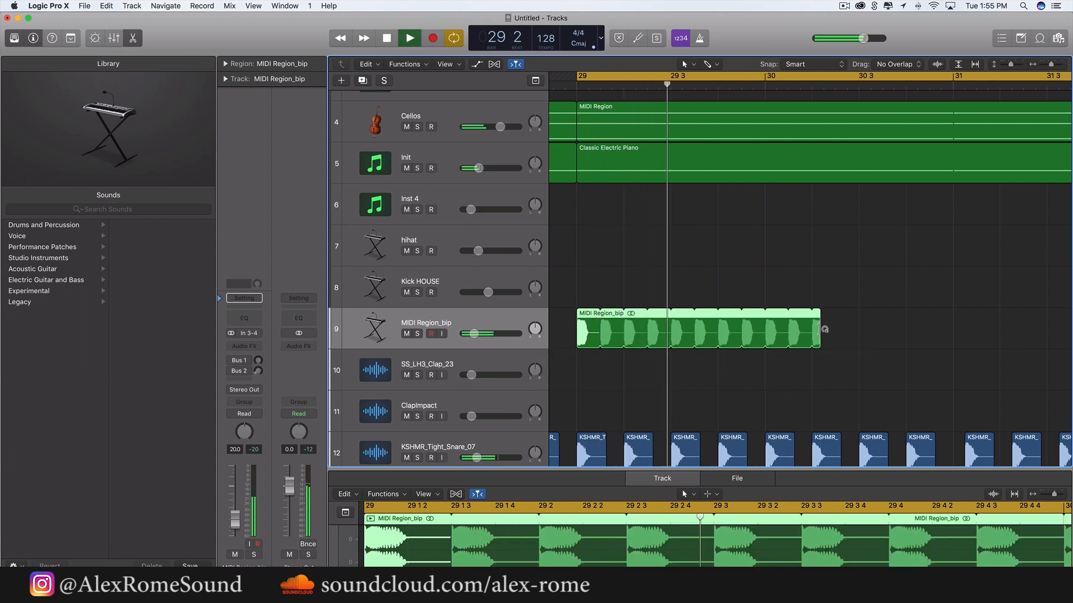
Stop playback, set the bounced kick track's volume to -15.0 dB and extend the eighth-note kick loop to bar 31
{"action": "key", "text": "space"}
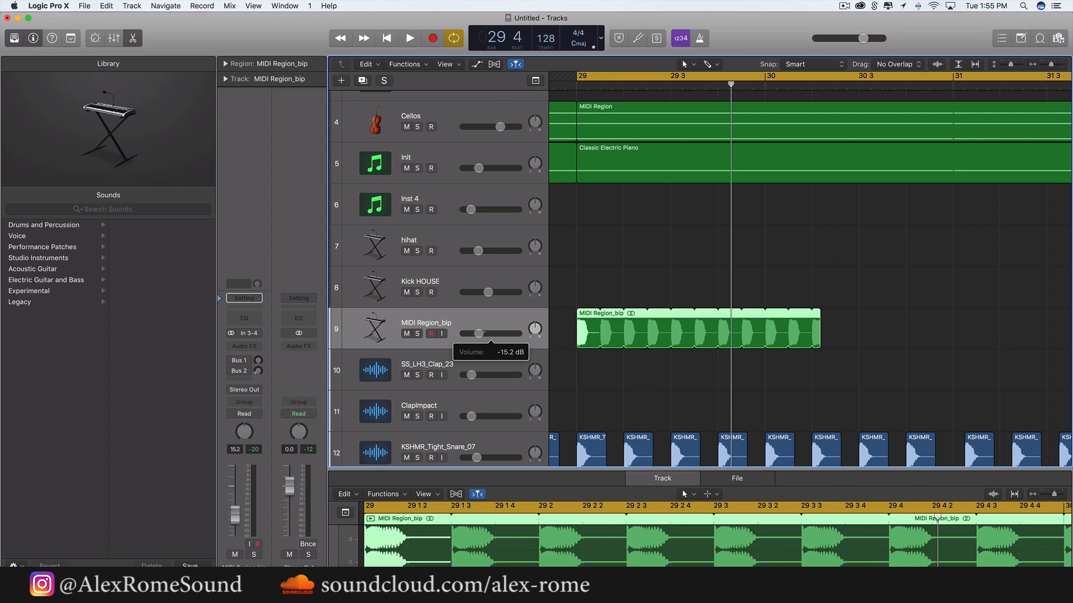
{"action": "left_click_drag", "start_coordinate": [479, 334], "coordinate": [479, 333]}
{"action": "left_click_drag", "start_coordinate": [821, 320], "coordinate": [952, 327]}
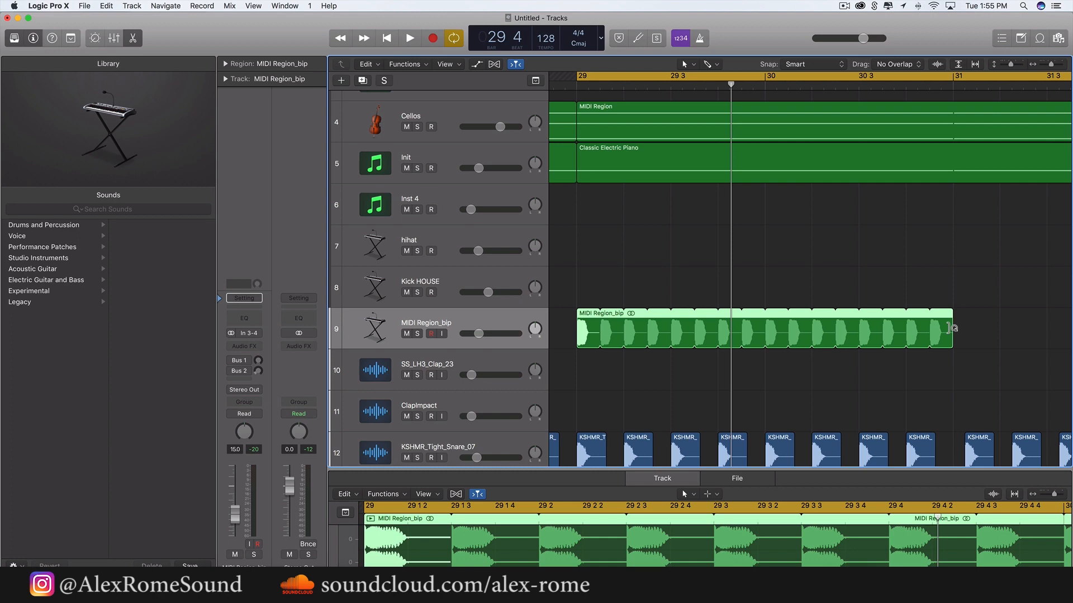
Paste a copy of the looped kick at bar 31, shorten it to end at bar 32, and paste another copy at bar 32
{"action": "key", "text": "super+Left"}
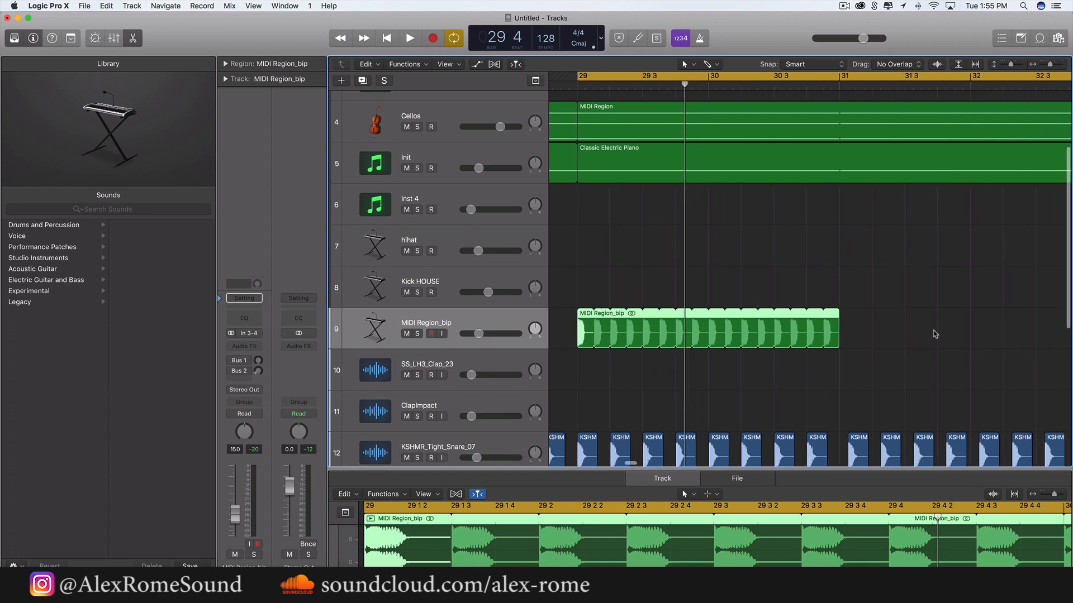
{"action": "key", "text": "super+Left"}
{"action": "key", "text": "super+Left"}
{"action": "scroll", "coordinate": [866, 350], "scroll_direction": "left", "scroll_amount": 1}
{"action": "scroll", "coordinate": [866, 349], "scroll_direction": "up", "scroll_amount": 1}
{"action": "left_click_drag", "start_coordinate": [866, 349], "coordinate": [744, 340]}
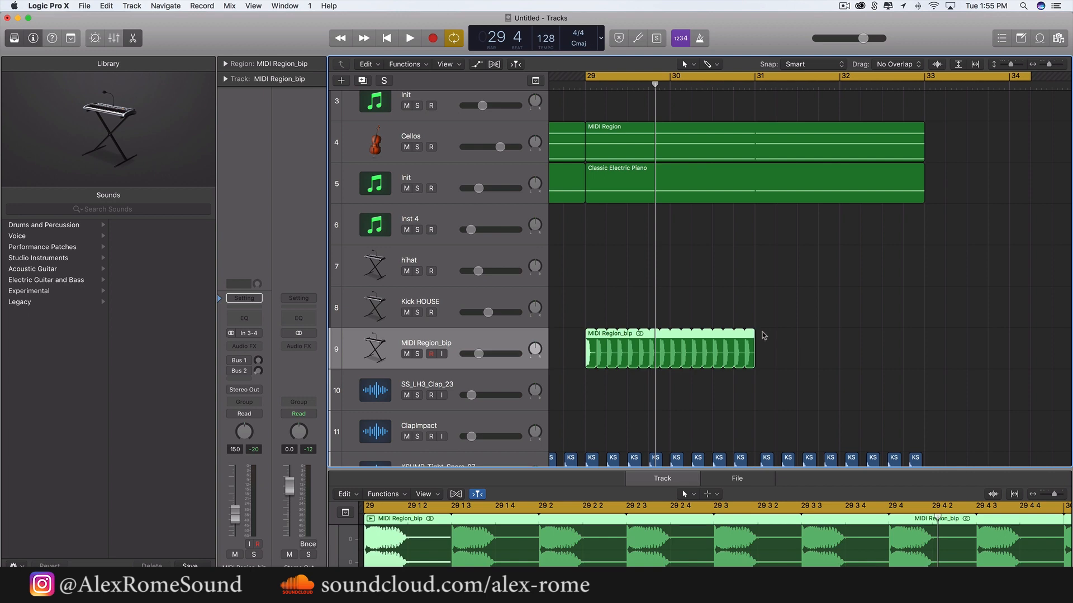
{"action": "left_click", "coordinate": [752, 87]}
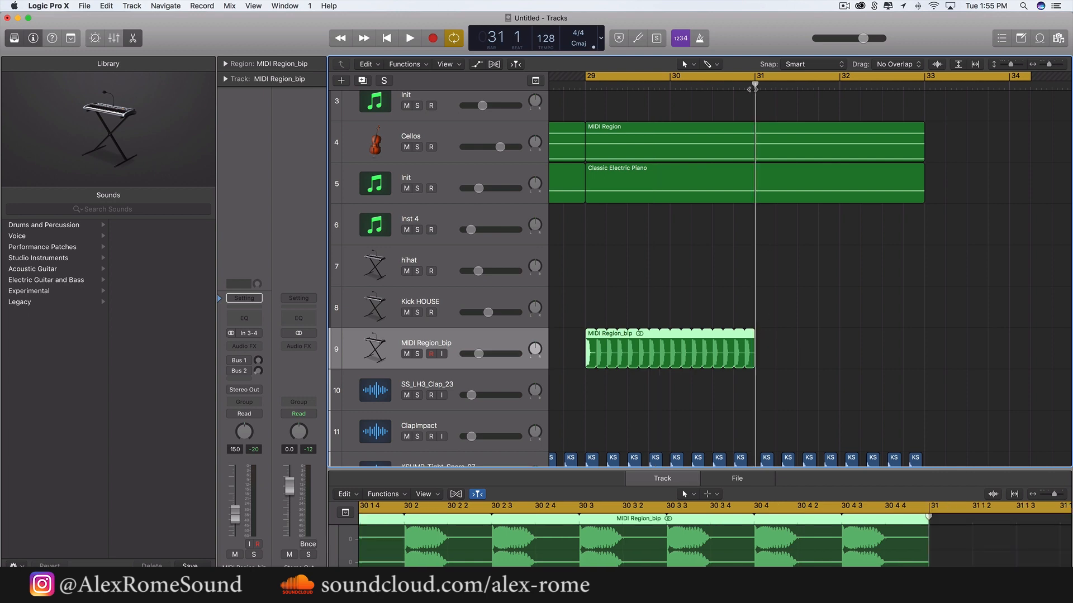
{"action": "key", "text": "super+v"}
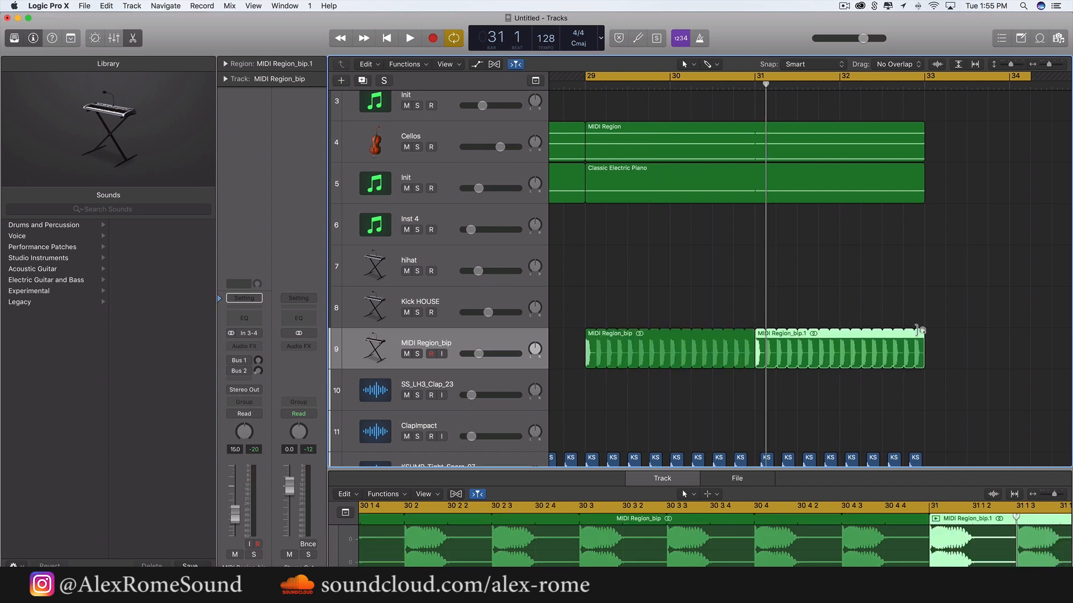
{"action": "left_click_drag", "start_coordinate": [917, 330], "coordinate": [839, 334]}
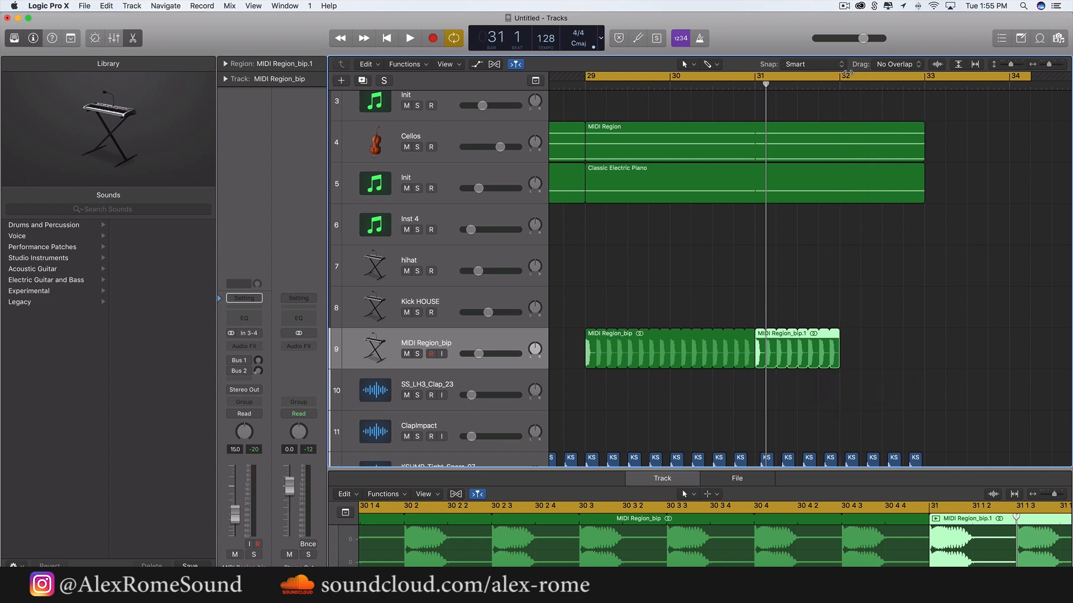
{"action": "left_click", "coordinate": [837, 85]}
{"action": "key", "text": "super+v"}
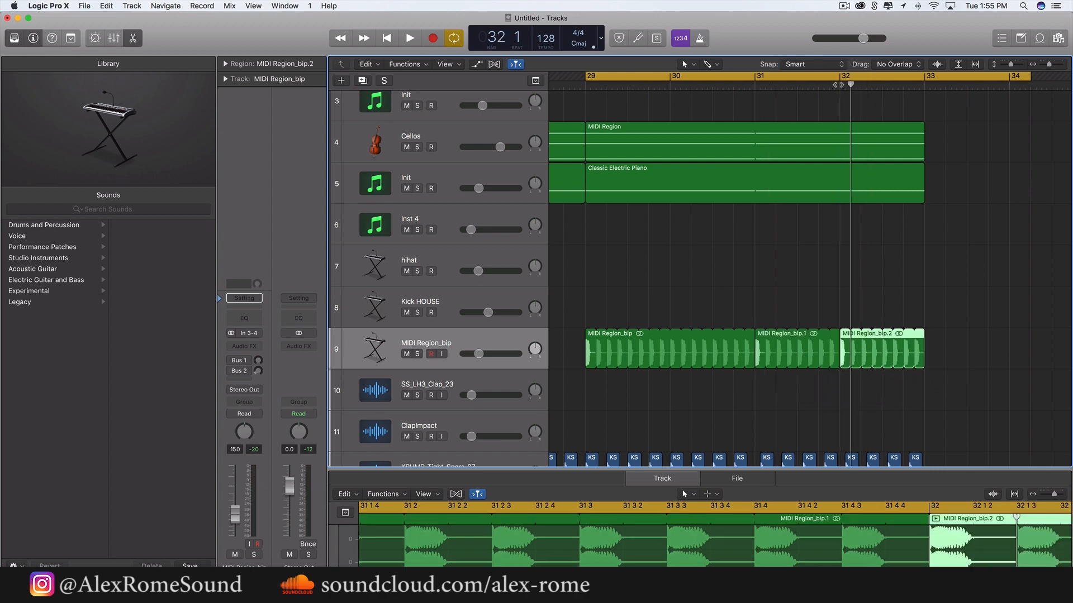
Shorten the looped kick region at bar 31 so its hits repeat as sixteenth notes
{"action": "scroll", "coordinate": [915, 400], "scroll_direction": "up", "scroll_amount": 5}
{"action": "scroll", "coordinate": [915, 401], "scroll_direction": "left", "scroll_amount": 4}
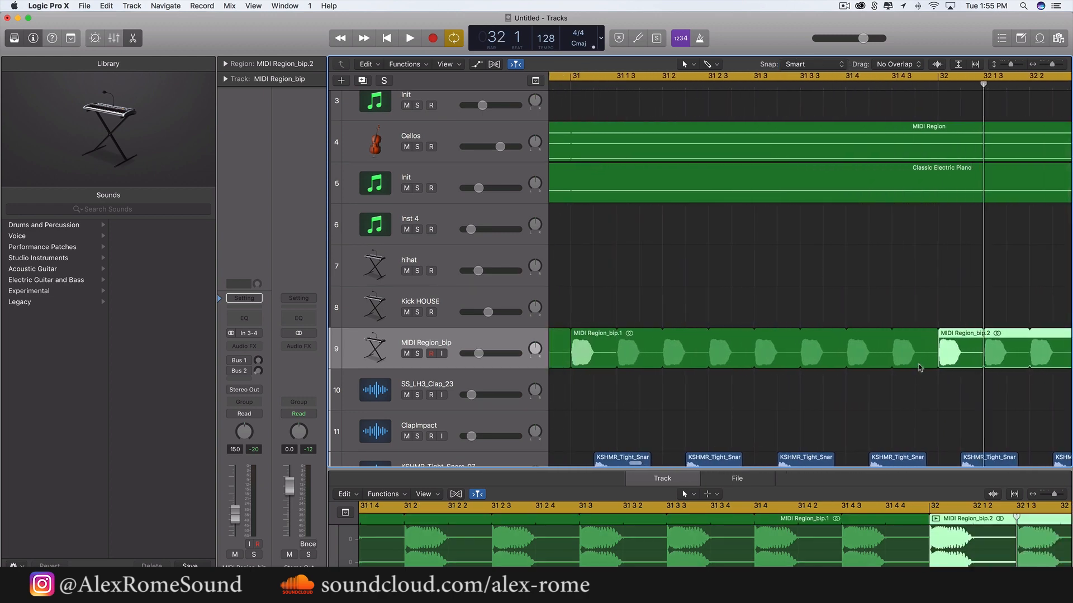
{"action": "scroll", "coordinate": [907, 367], "scroll_direction": "left", "scroll_amount": 1}
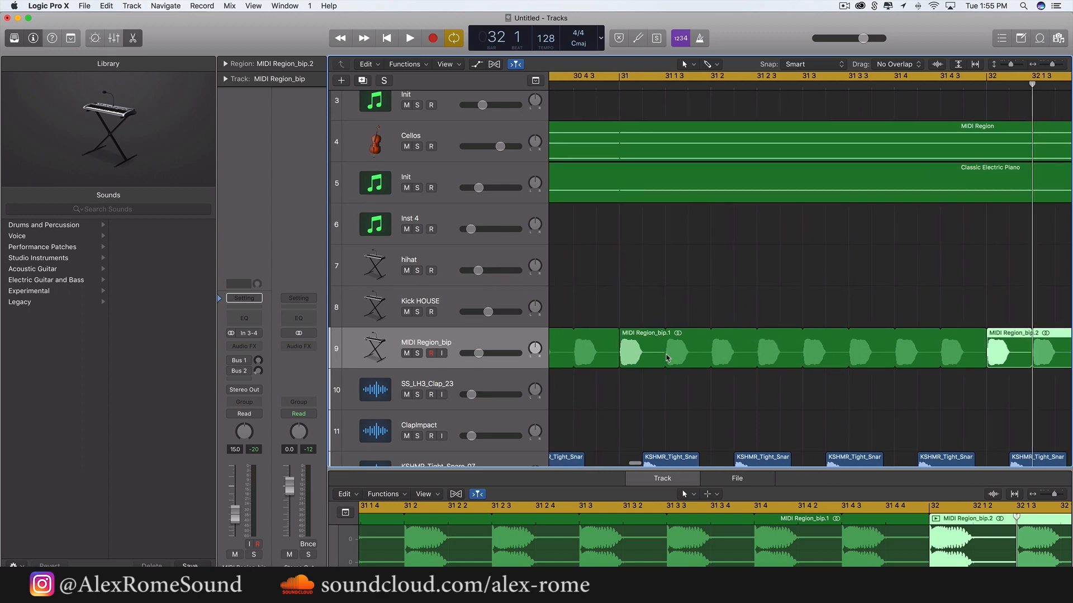
{"action": "left_click_drag", "start_coordinate": [666, 358], "coordinate": [643, 358]}
Shorten the looped kick region at bar 32 so its hits repeat as thirty-second notes up to bar 33
{"action": "scroll", "coordinate": [731, 376], "scroll_direction": "right", "scroll_amount": 8}
{"action": "scroll", "coordinate": [770, 361], "scroll_direction": "up", "scroll_amount": 2}
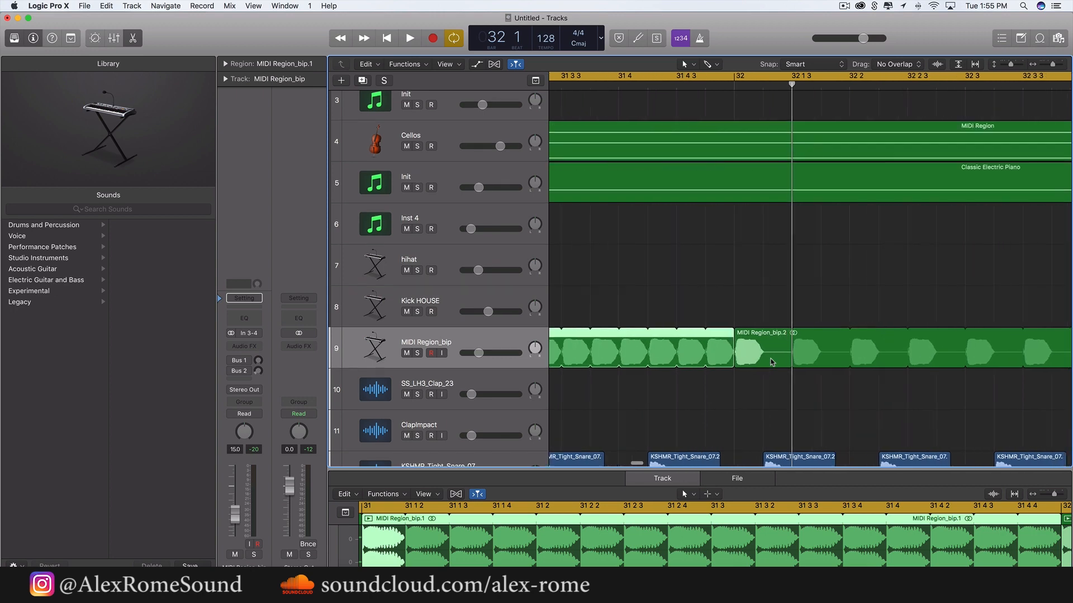
{"action": "scroll", "coordinate": [770, 362], "scroll_direction": "up", "scroll_amount": 3}
{"action": "left_click_drag", "start_coordinate": [787, 350], "coordinate": [689, 353]}
{"action": "scroll", "coordinate": [690, 354], "scroll_direction": "down", "scroll_amount": 6}
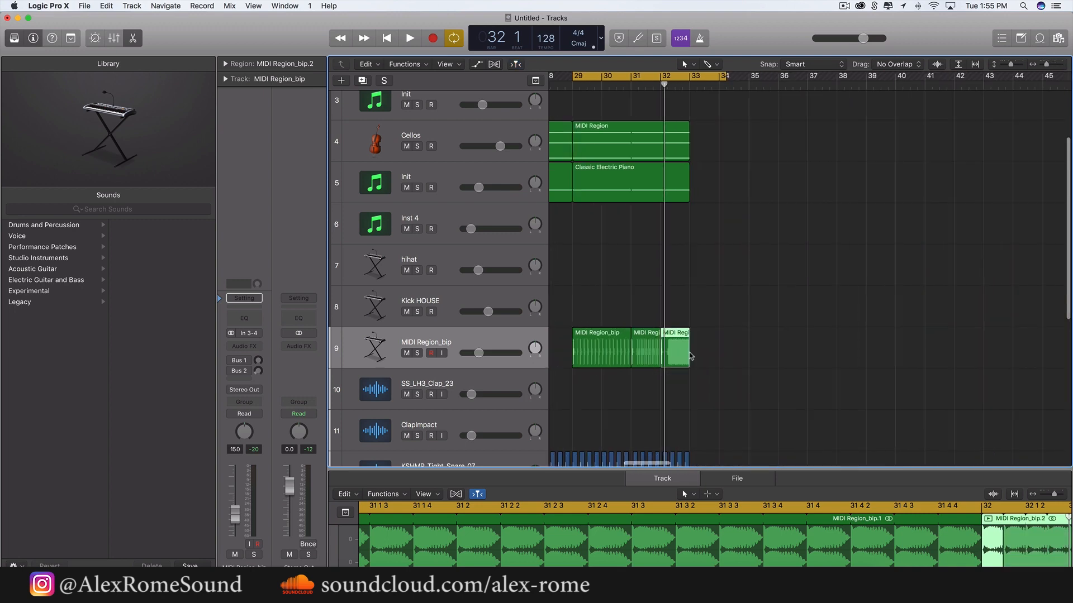
Play the accelerating kick roll from bar 29 and check it against the snare and other build tracks
{"action": "scroll", "coordinate": [692, 356], "scroll_direction": "up", "scroll_amount": 4}
{"action": "key", "text": "space"}
{"action": "scroll", "coordinate": [691, 355], "scroll_direction": "left", "scroll_amount": 4}
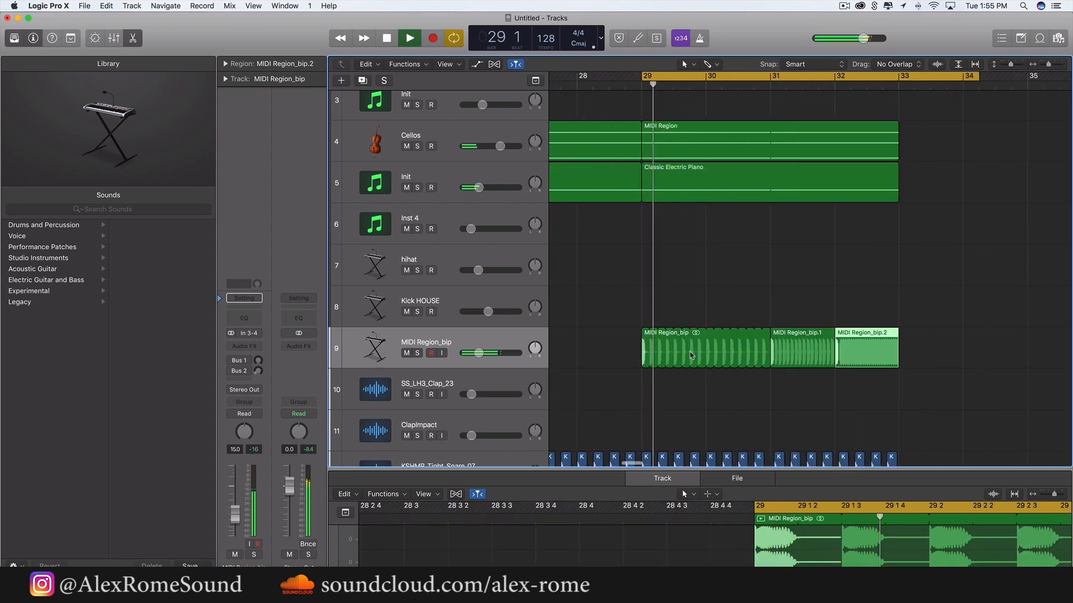
{"action": "scroll", "coordinate": [692, 355], "scroll_direction": "right", "scroll_amount": 1}
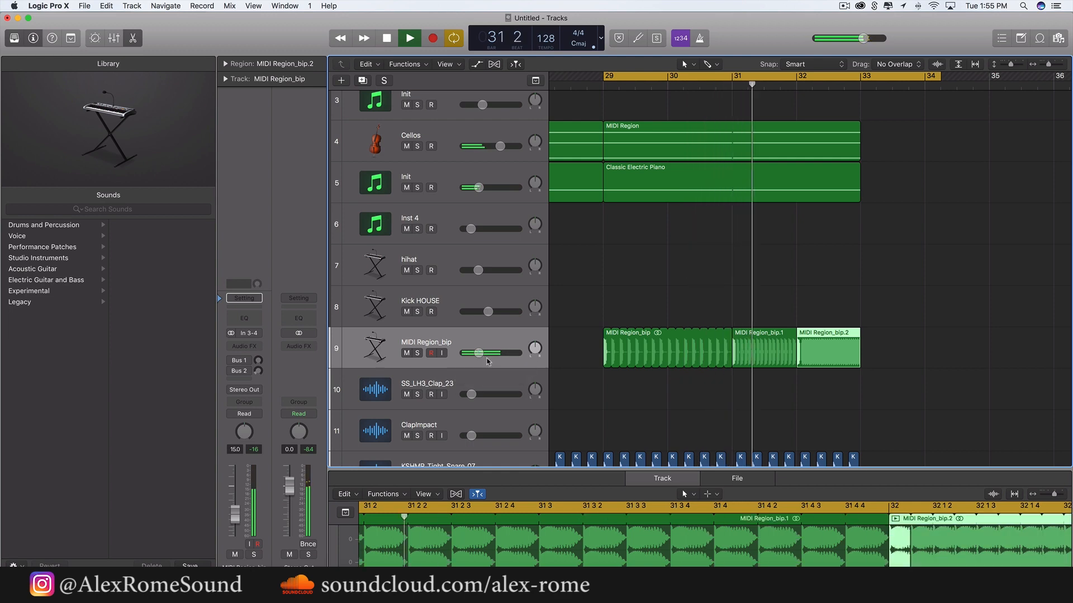
{"action": "key", "text": "space"}
{"action": "scroll", "coordinate": [614, 347], "scroll_direction": "down", "scroll_amount": 5}
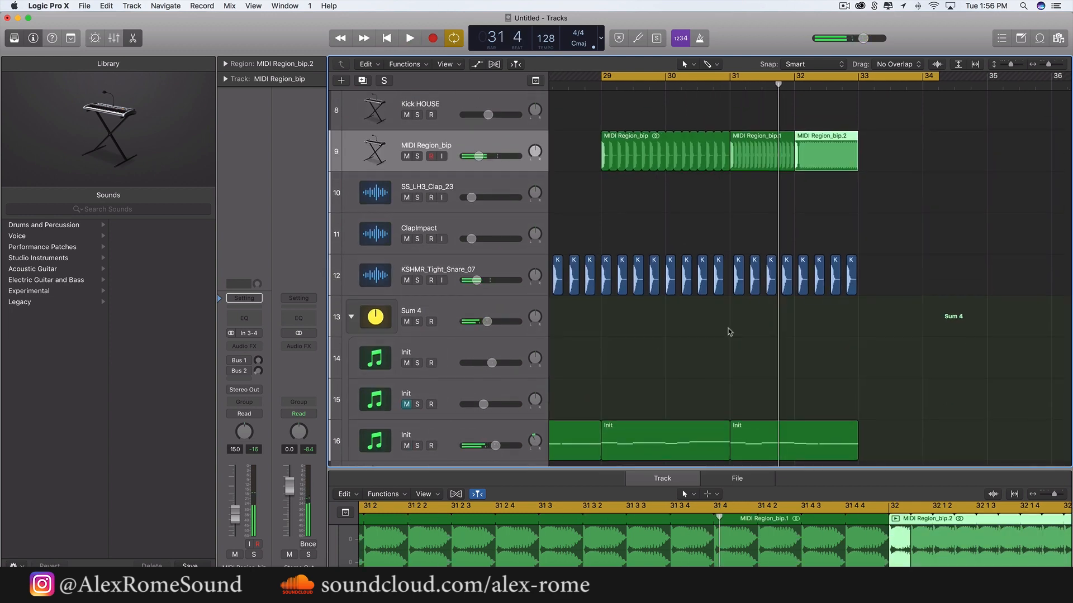
Move the eight snare hits from bar 31 to bar 33 slightly earlier so they start exactly at bar 31
{"action": "left_click_drag", "start_coordinate": [739, 244], "coordinate": [854, 285]}
{"action": "key", "text": "super+Right"}
{"action": "key", "text": "super+Right"}
{"action": "key", "text": "super+Right"}
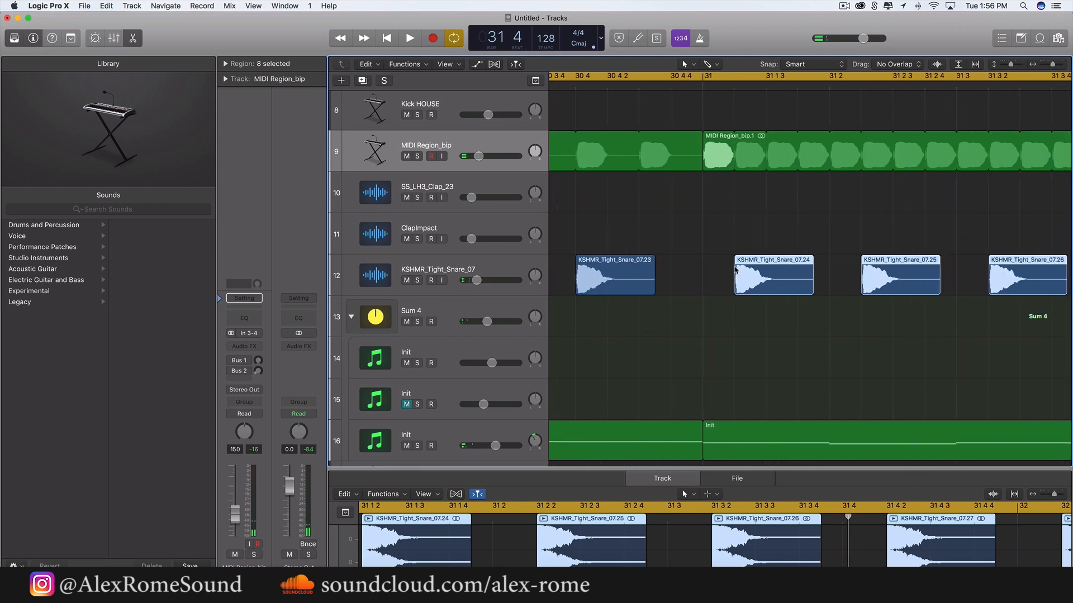
{"action": "left_click_drag", "start_coordinate": [756, 275], "coordinate": [727, 277]}
Play from bar 29 to check the realigned snare hits against the accelerating kick roll
{"action": "key", "text": "space"}
{"action": "key", "text": "super+Left"}
{"action": "key", "text": "super+Left"}
{"action": "key", "text": "super+Left"}
{"action": "key", "text": "super+Left"}
{"action": "key", "text": "super+Left"}
{"action": "key", "text": "super+Left"}
{"action": "key", "text": "super+Left"}
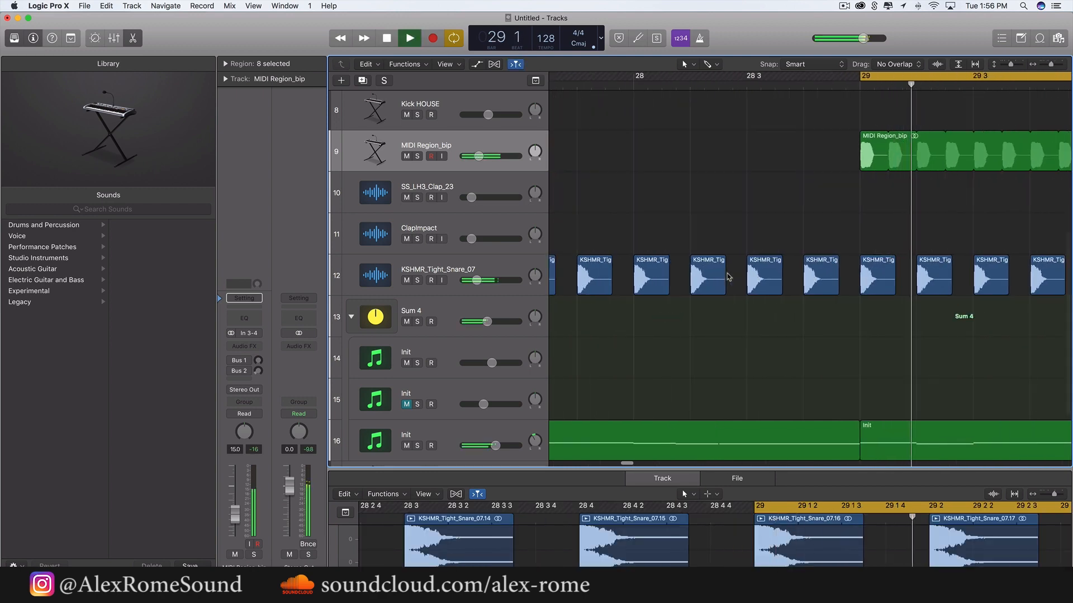
{"action": "key", "text": "super+Right"}
{"action": "key", "text": "super+Right"}
{"action": "key", "text": "super+Right"}
{"action": "key", "text": "super+Right"}
{"action": "key", "text": "super+Right"}
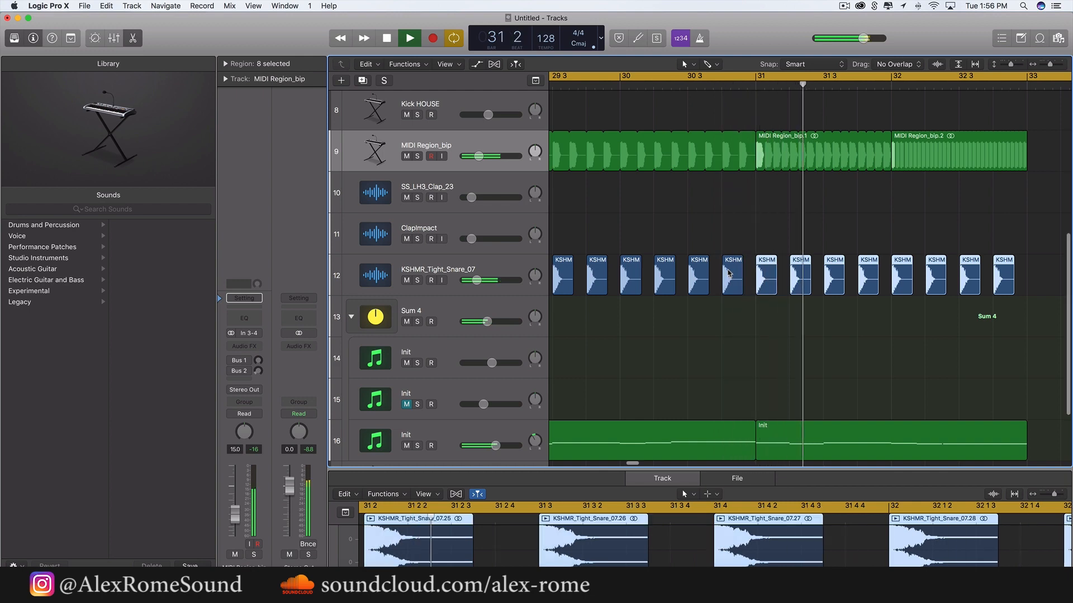
{"action": "scroll", "coordinate": [782, 285], "scroll_direction": "up", "scroll_amount": 2}
{"action": "scroll", "coordinate": [847, 305], "scroll_direction": "right", "scroll_amount": 3}
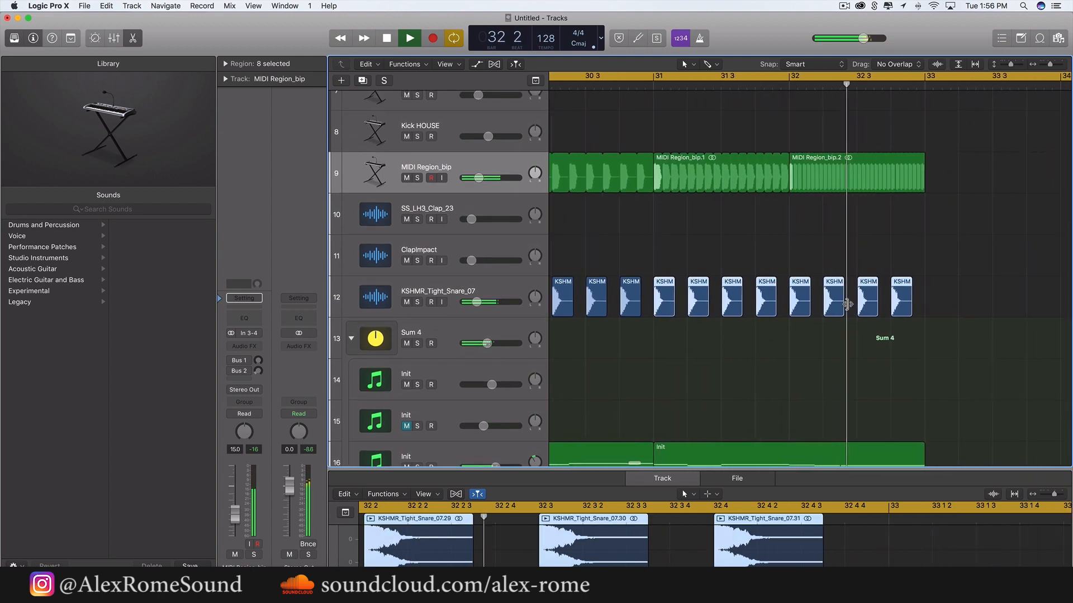
{"action": "key", "text": "space"}
Insert a Channel EQ on the bounced kick track with its low cut enabled at 20 Hz, 48 dB/Oct, and a lowered Q
{"action": "scroll", "coordinate": [847, 304], "scroll_direction": "up", "scroll_amount": 3}
{"action": "key", "text": "super+Left"}
{"action": "key", "text": "super+Left"}
{"action": "scroll", "coordinate": [520, 250], "scroll_direction": "left", "scroll_amount": 1}
{"action": "scroll", "coordinate": [520, 250], "scroll_direction": "left", "scroll_amount": 1}
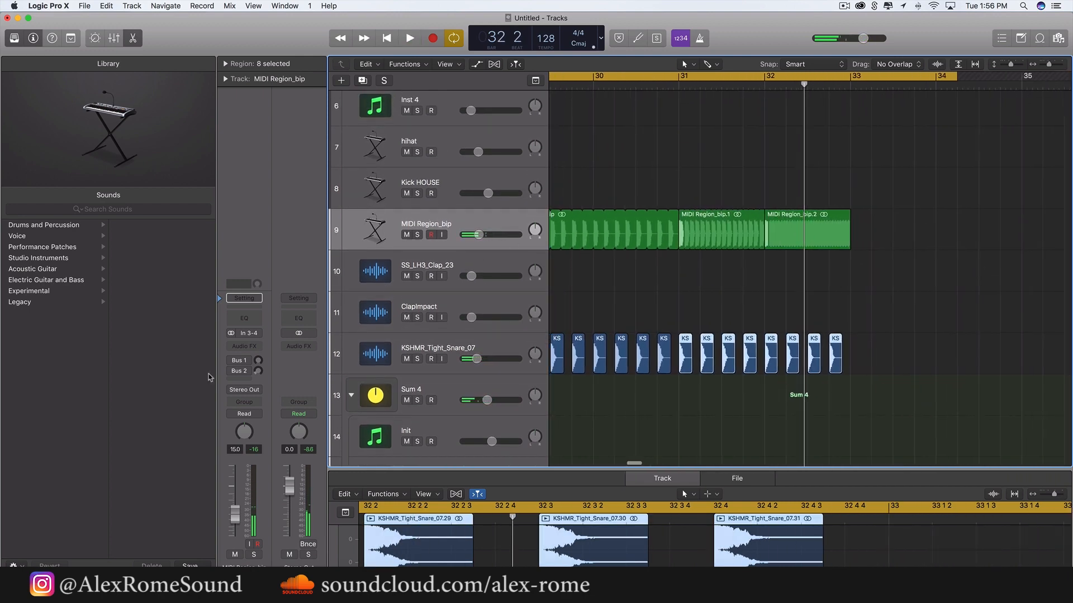
{"action": "left_click", "coordinate": [257, 349]}
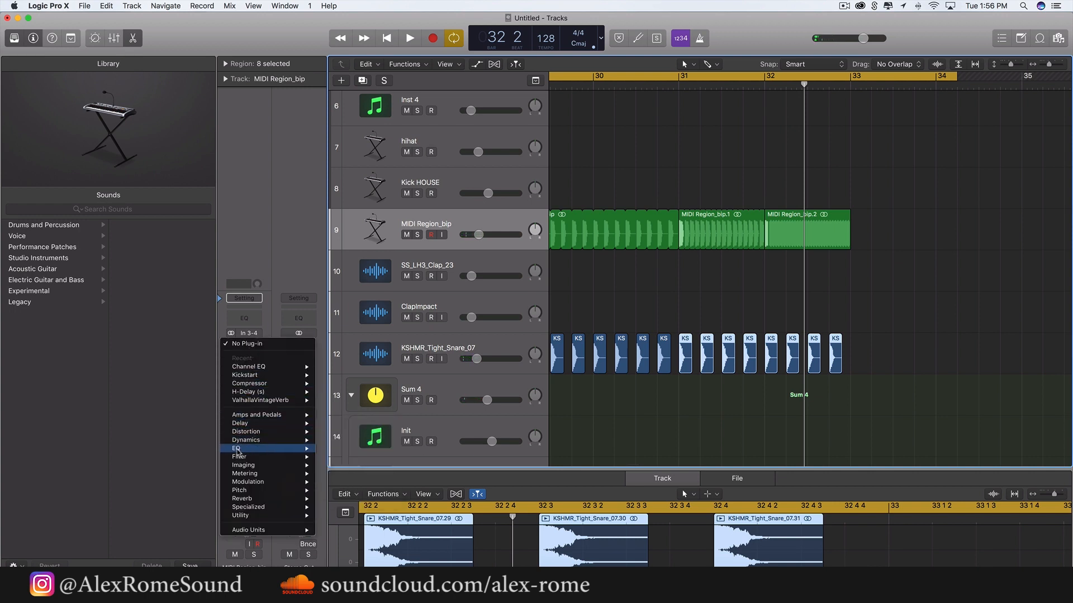
{"action": "mouse_move", "coordinate": [280, 448]}
{"action": "mouse_move", "coordinate": [364, 452]}
{"action": "left_click", "coordinate": [417, 448]}
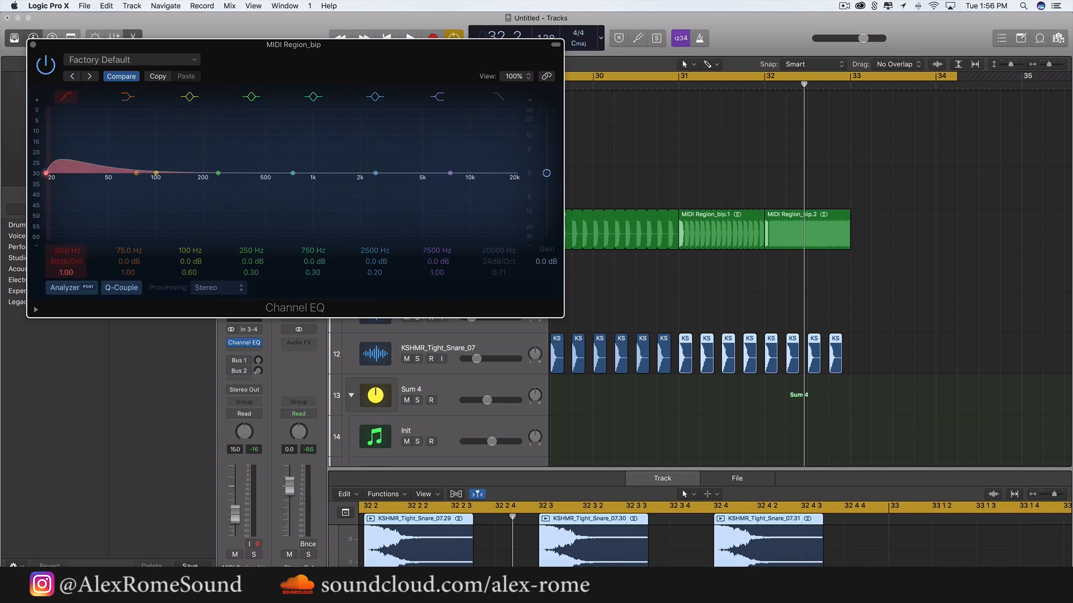
{"action": "left_click_drag", "start_coordinate": [66, 273], "coordinate": [27, 3]}
{"action": "left_click", "coordinate": [33, 45]}
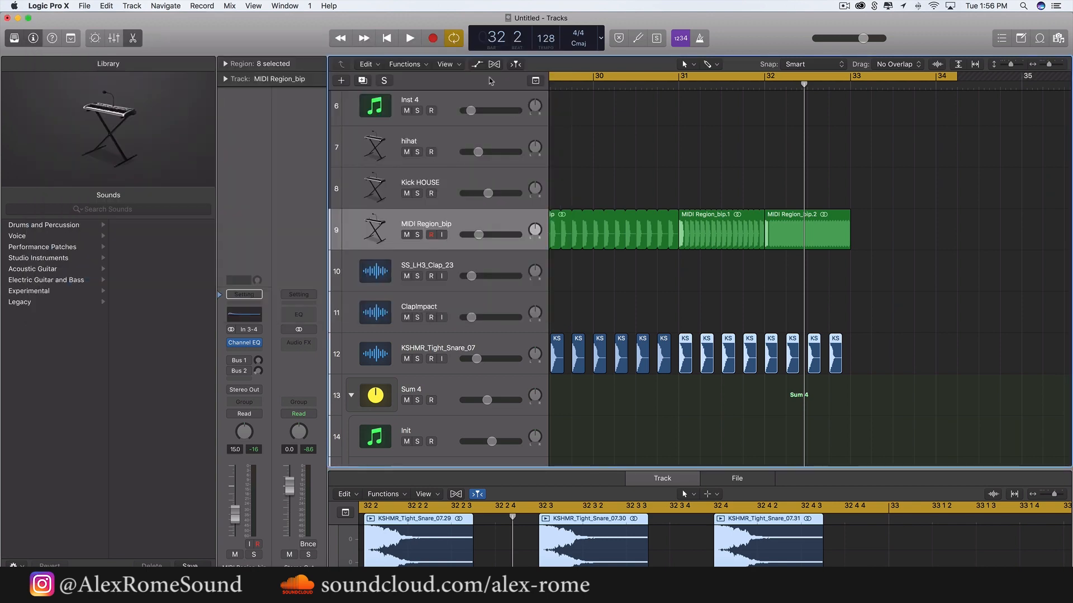
Show track automation and select the Channel EQ's Low Cut Frequency as the bounced kick track's automation parameter
{"action": "left_click", "coordinate": [476, 64]}
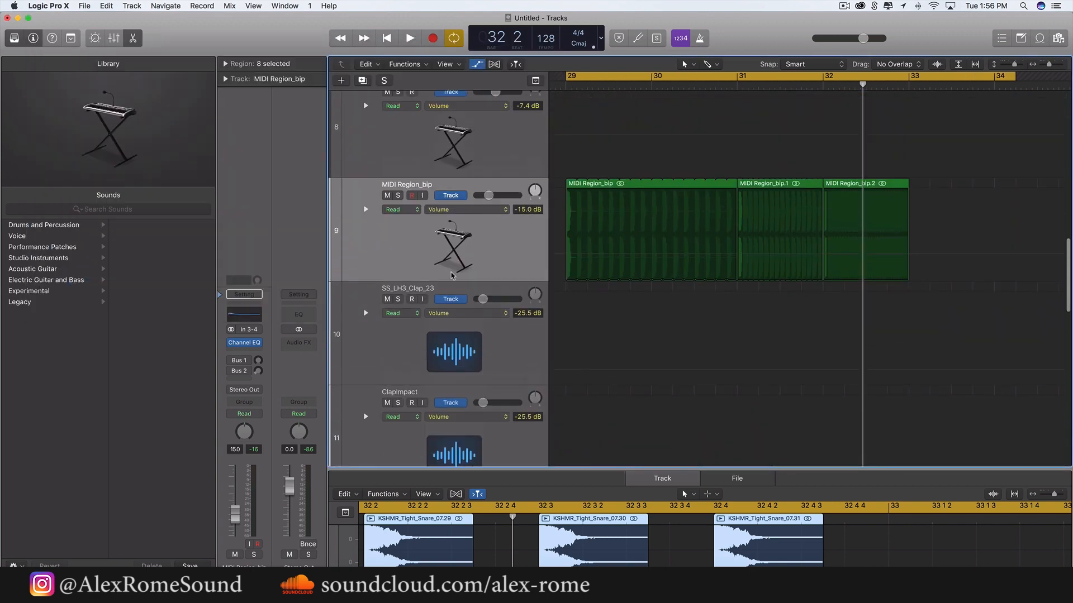
{"action": "left_click", "coordinate": [468, 210]}
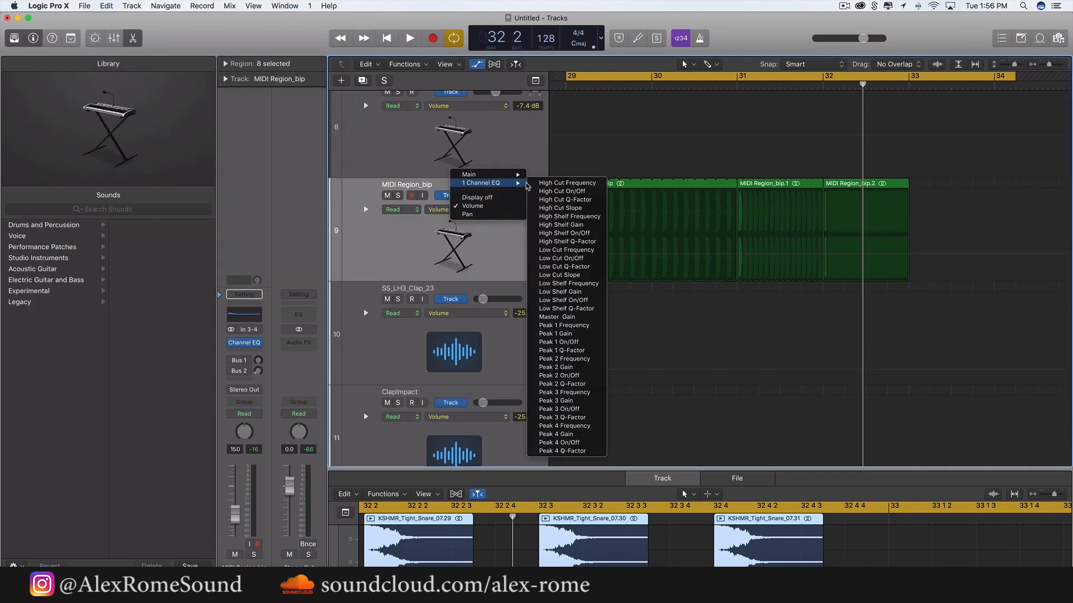
{"action": "left_click", "coordinate": [554, 183]}
{"action": "left_click", "coordinate": [484, 211]}
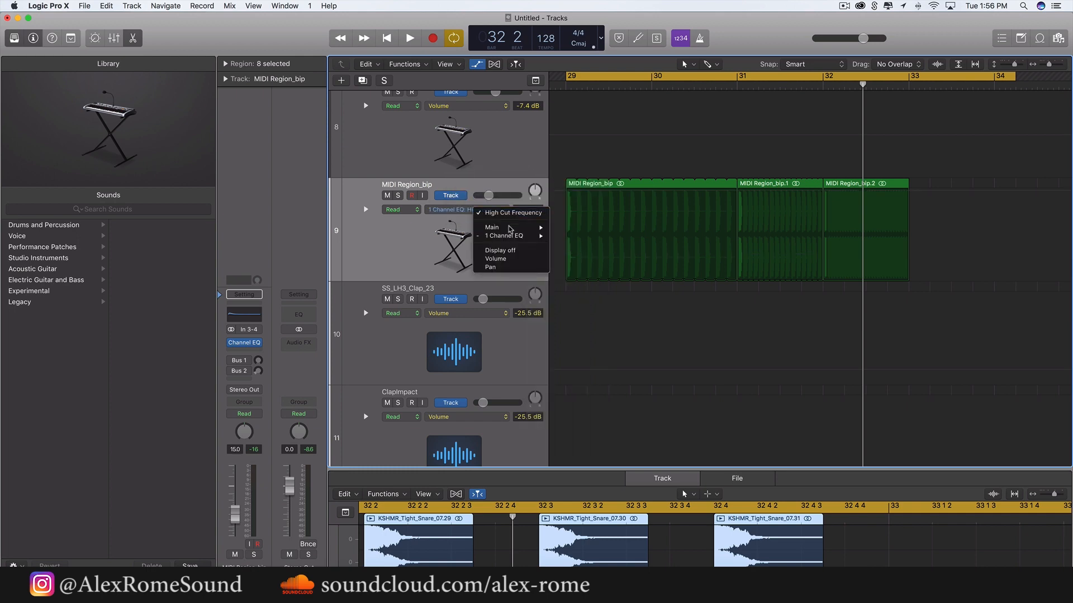
{"action": "mouse_move", "coordinate": [525, 235]}
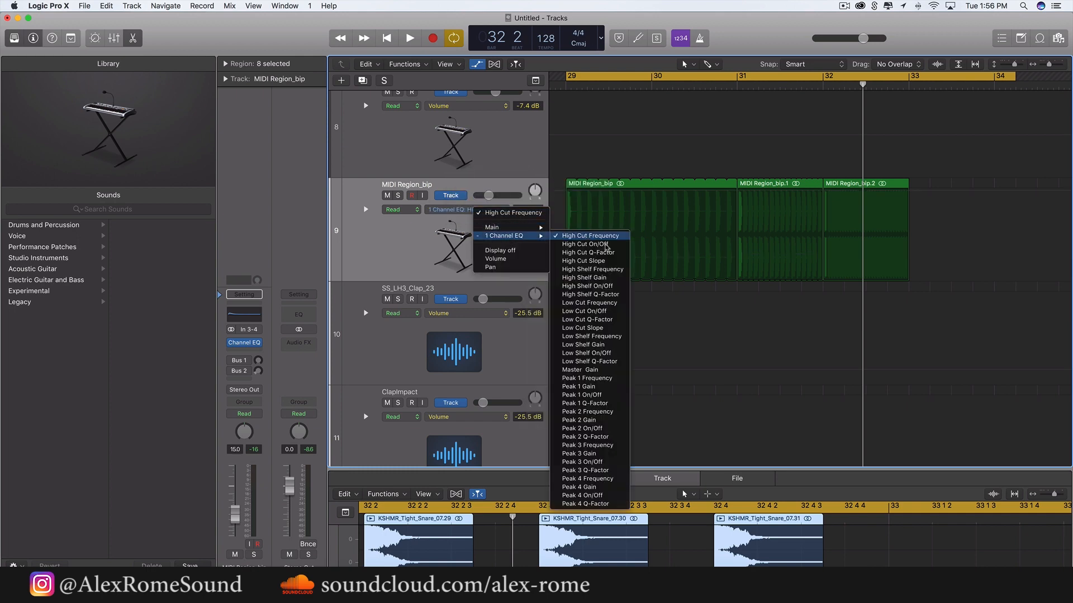
{"action": "left_click", "coordinate": [596, 304]}
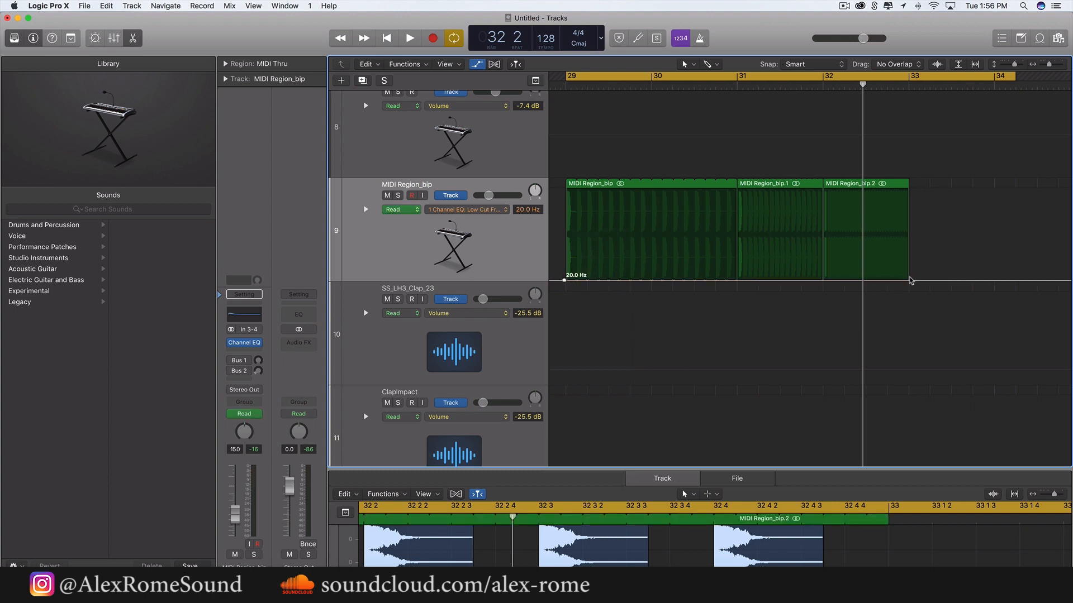
Ramp the kick roll's low cut frequency from 20 Hz at bar 29 to 3900 Hz at bar 33, auditioning it soloed
{"action": "left_click_drag", "start_coordinate": [908, 280], "coordinate": [908, 236]}
{"action": "key", "text": "space"}
{"action": "left_click", "coordinate": [398, 195]}
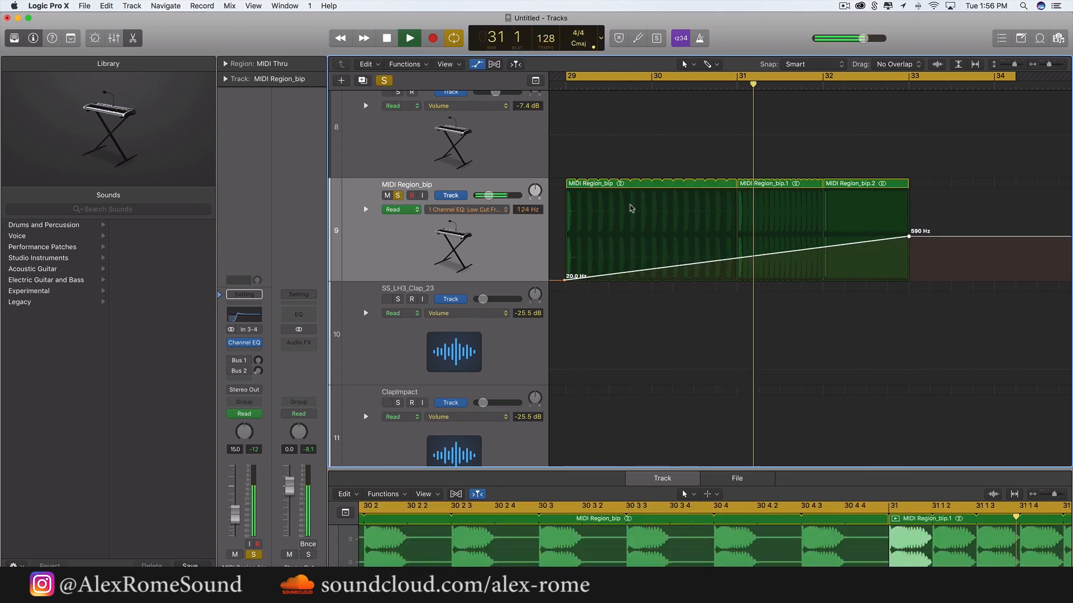
{"action": "left_click_drag", "start_coordinate": [911, 237], "coordinate": [910, 212]}
Bend the low cut ramp downward with the Automation Curve tool and raise its end point at bar 33 to 7200 Hz
{"action": "left_click", "coordinate": [832, 67]}
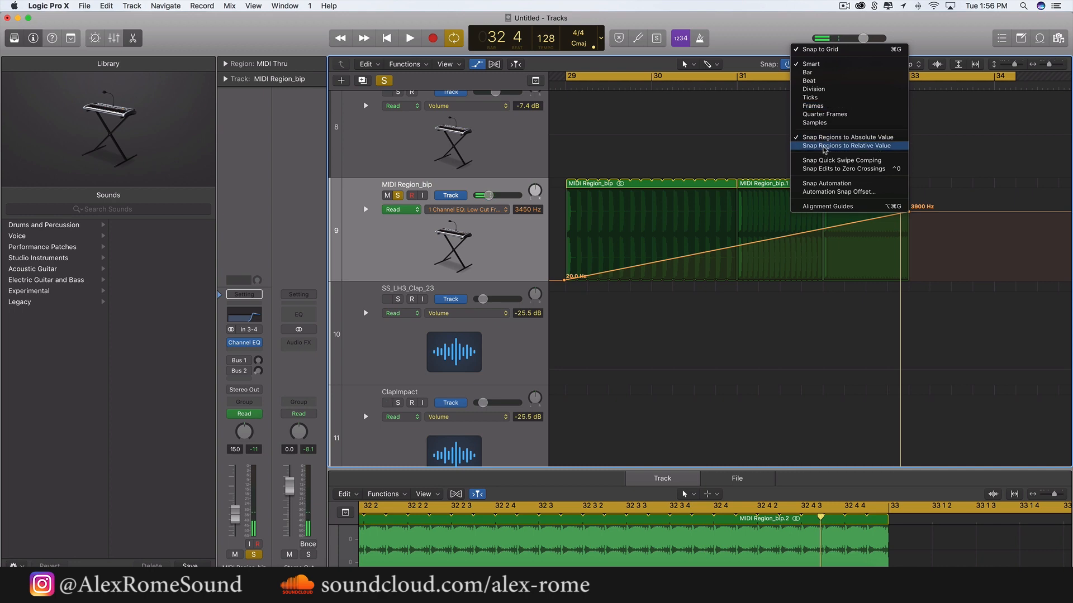
{"action": "left_click", "coordinate": [725, 48]}
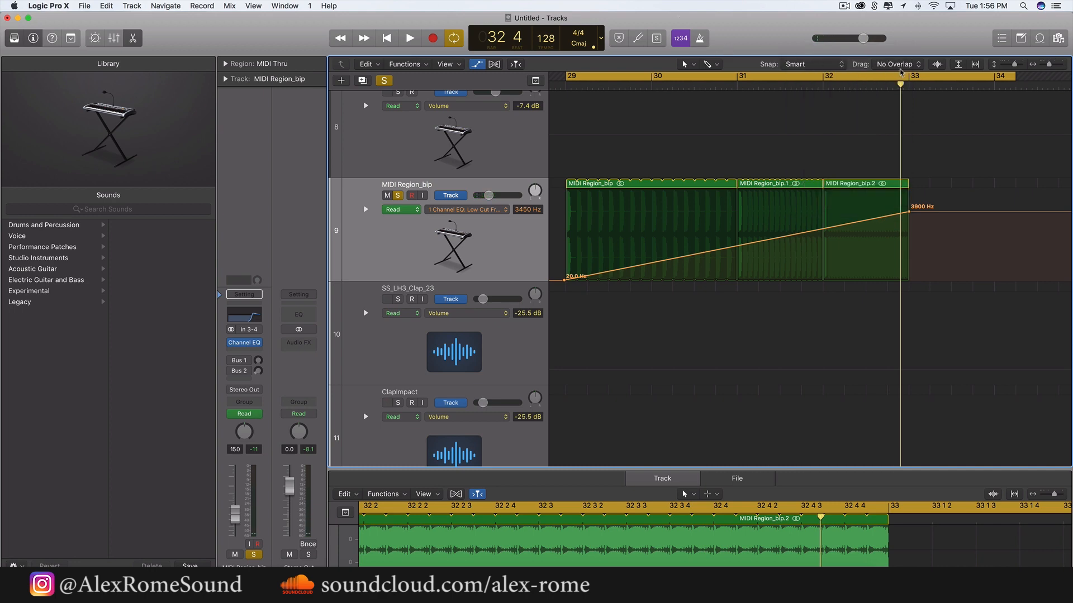
{"action": "left_click", "coordinate": [715, 65]}
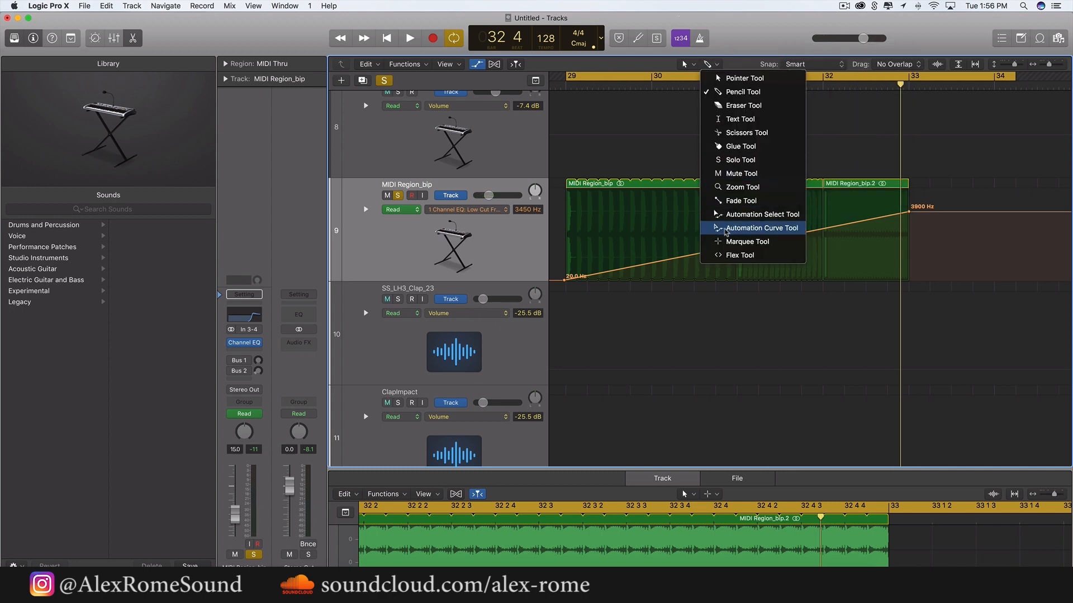
{"action": "left_click", "coordinate": [734, 229]}
{"action": "left_click_drag", "start_coordinate": [745, 247], "coordinate": [745, 264]}
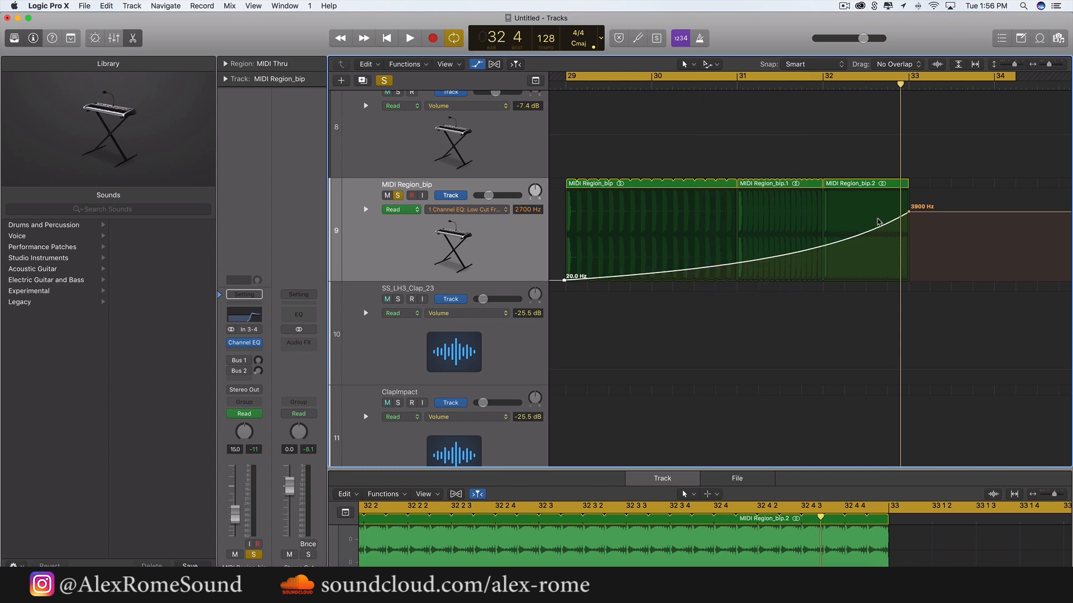
{"action": "left_click_drag", "start_coordinate": [919, 215], "coordinate": [919, 208]}
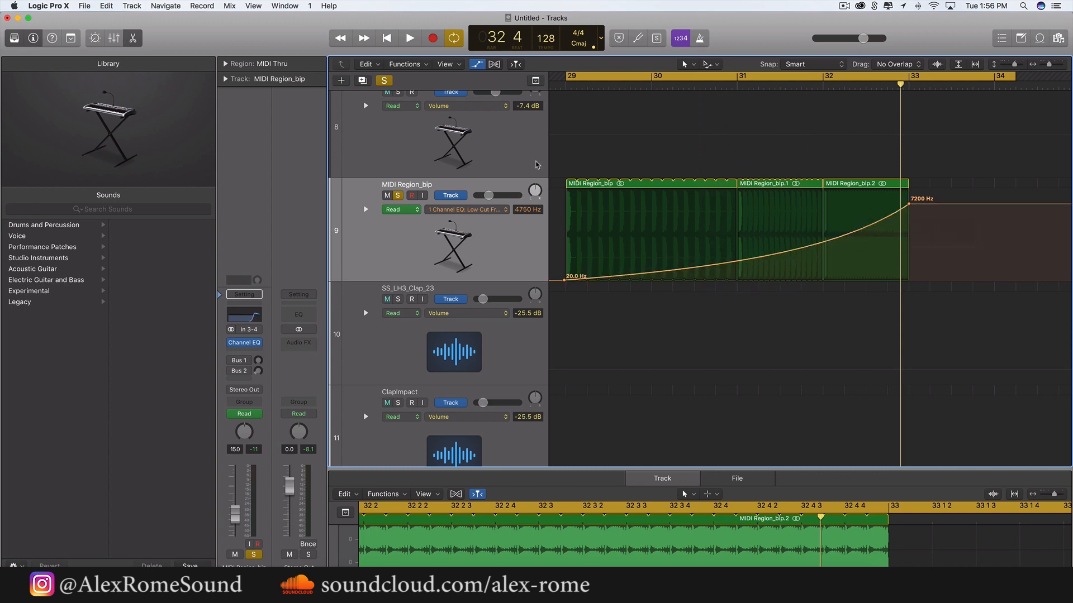
Unsolo the kick roll, play it from bar 29 with the other build tracks, and hide the automation
{"action": "left_click", "coordinate": [399, 196]}
{"action": "key", "text": "space"}
{"action": "scroll", "coordinate": [782, 278], "scroll_direction": "up", "scroll_amount": 4}
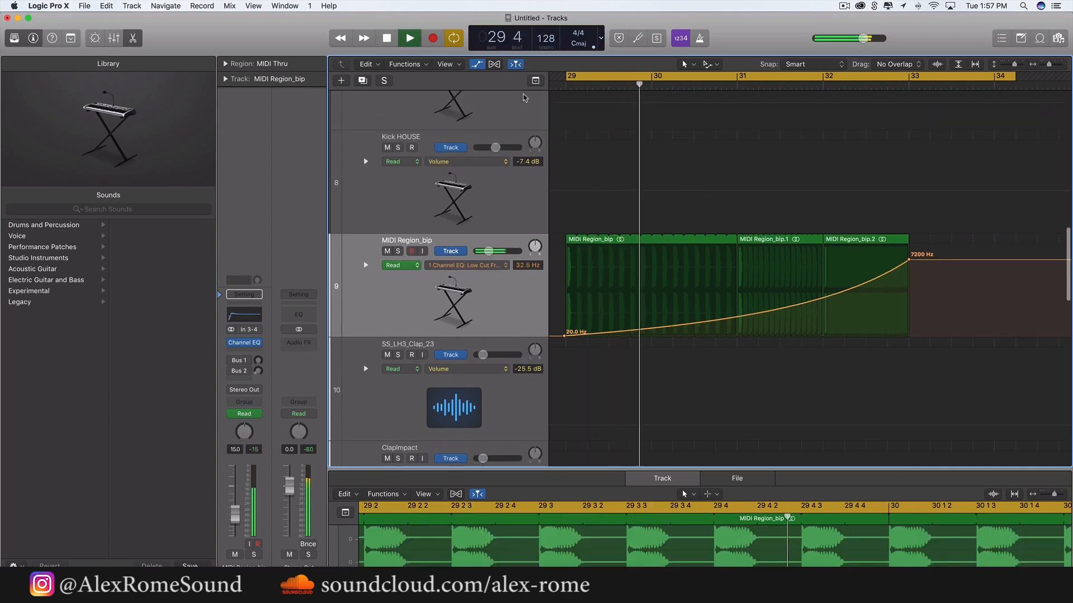
{"action": "key", "text": "a"}
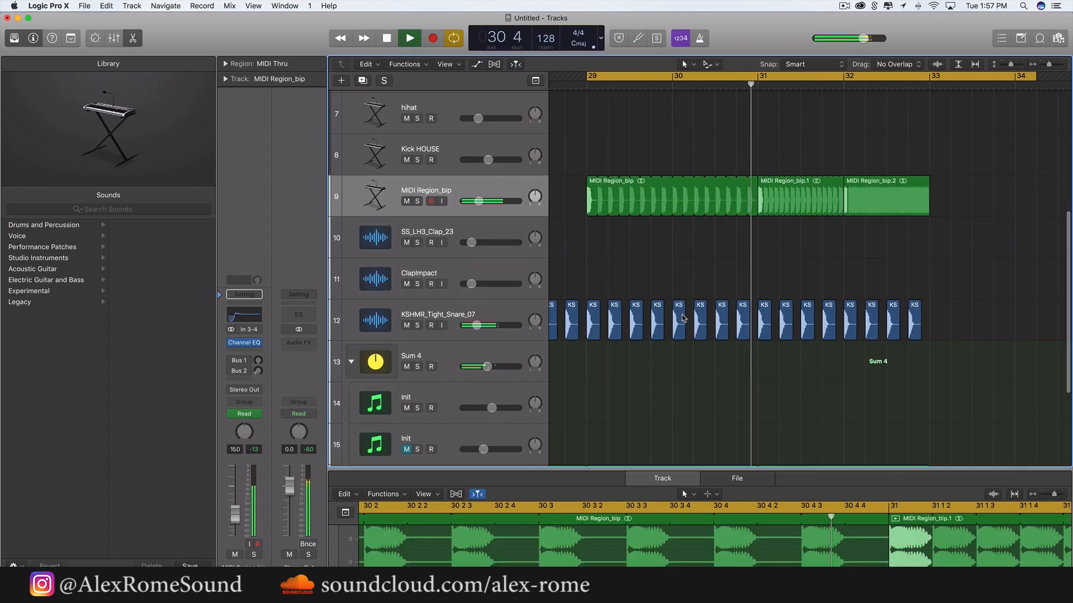
{"action": "scroll", "coordinate": [683, 318], "scroll_direction": "up", "scroll_amount": 3}
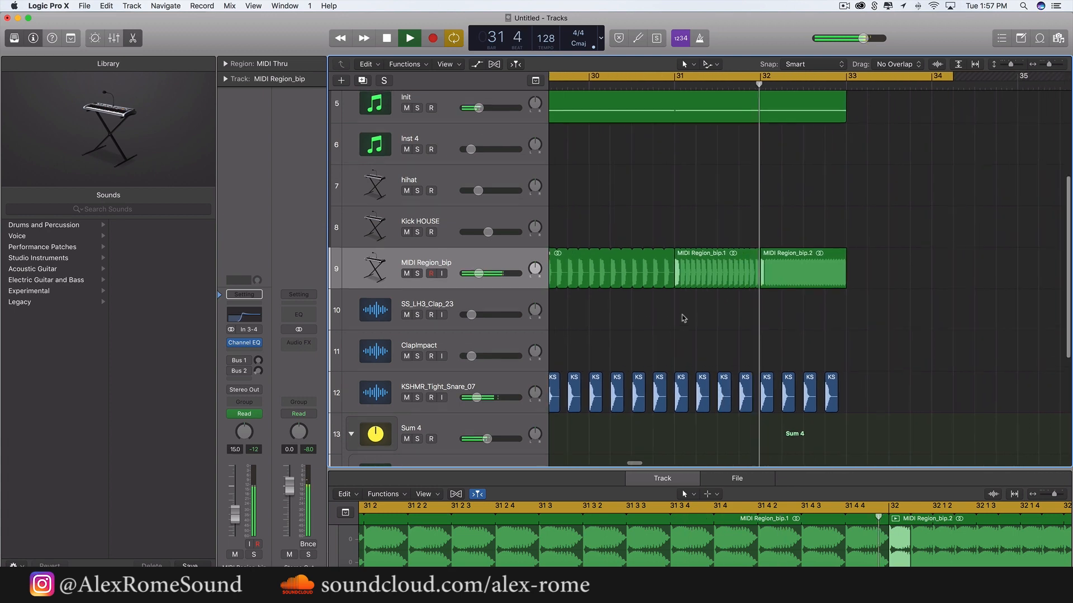
{"action": "scroll", "coordinate": [683, 319], "scroll_direction": "up", "scroll_amount": 1}
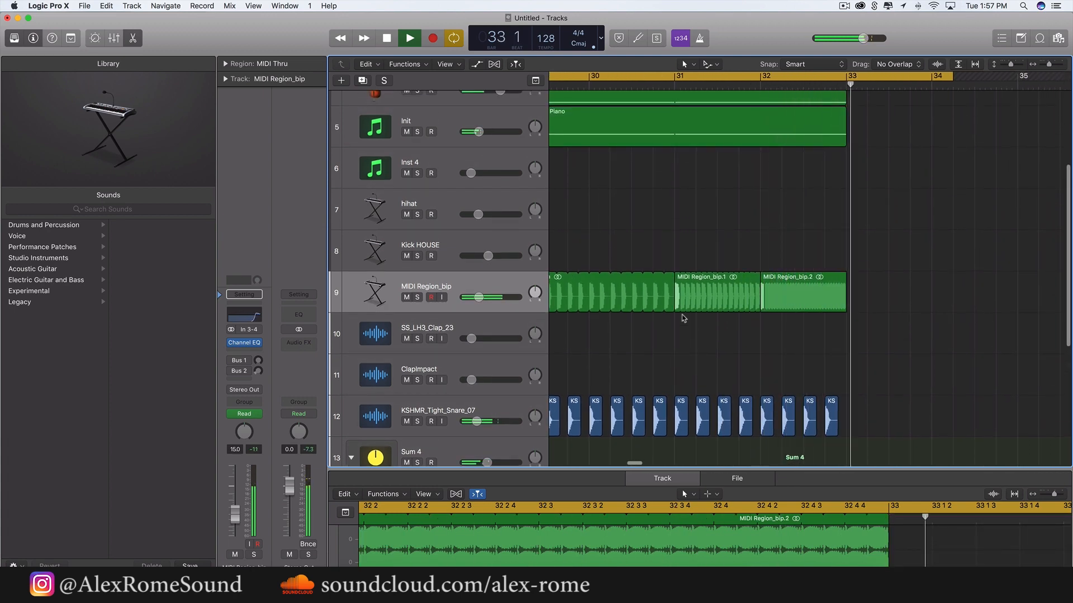
{"action": "key", "text": "space"}
Set the cycle range from bar 25 to bar 35, covering the whole build section
{"action": "scroll", "coordinate": [682, 318], "scroll_direction": "down", "scroll_amount": 5}
{"action": "scroll", "coordinate": [682, 318], "scroll_direction": "up", "scroll_amount": 1}
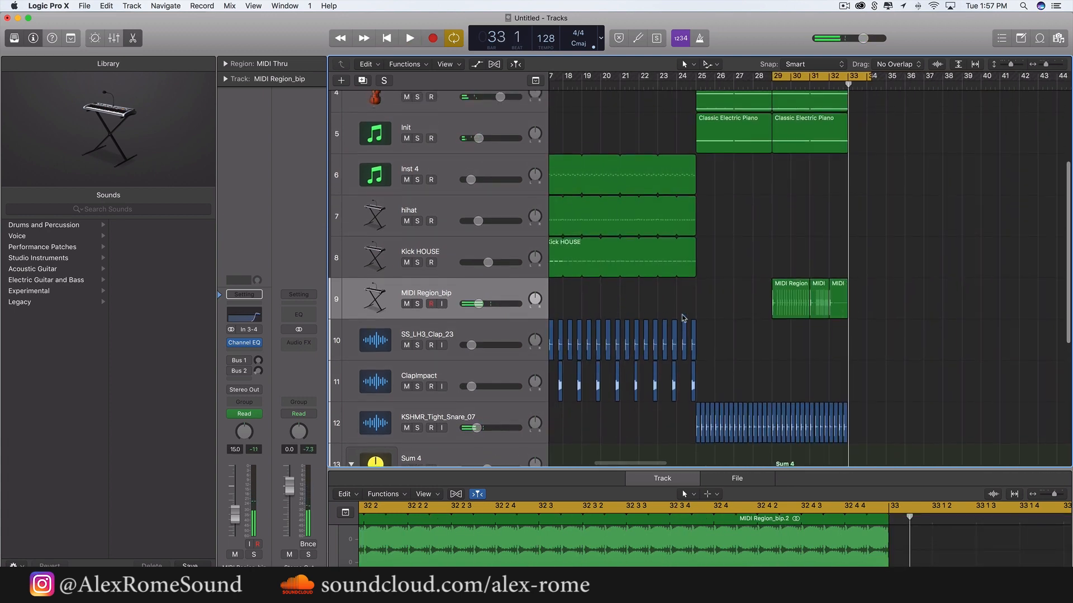
{"action": "left_click", "coordinate": [711, 85]}
{"action": "left_click_drag", "start_coordinate": [697, 77], "coordinate": [883, 77]}
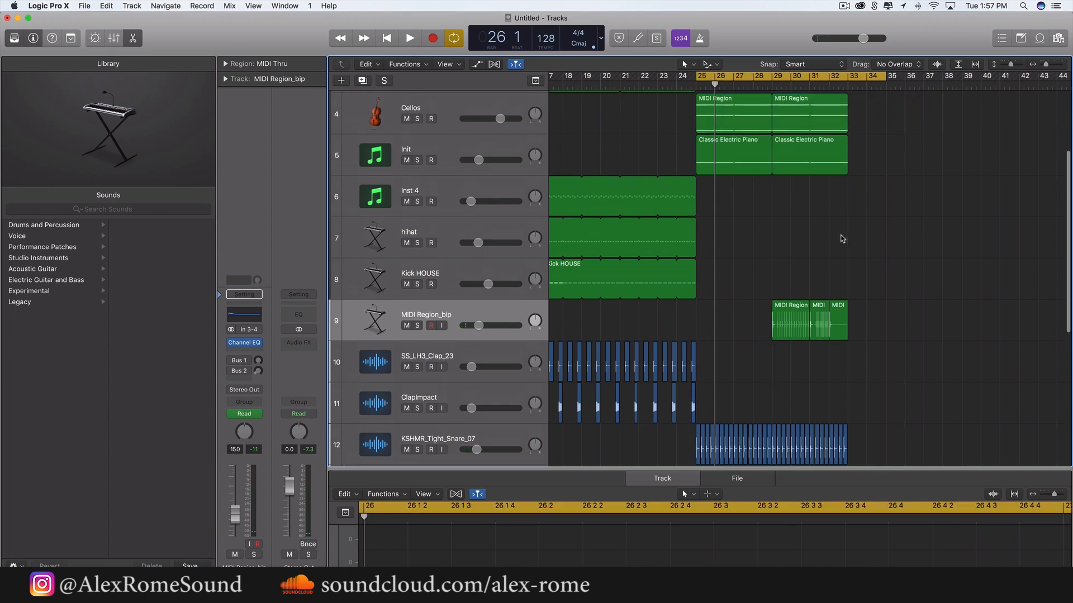
Add one new audio track with Input 1 directly below the KSHMR_Tight_Snare_07 track
{"action": "scroll", "coordinate": [783, 194], "scroll_direction": "up", "scroll_amount": 6}
{"action": "scroll", "coordinate": [783, 193], "scroll_direction": "down", "scroll_amount": 3}
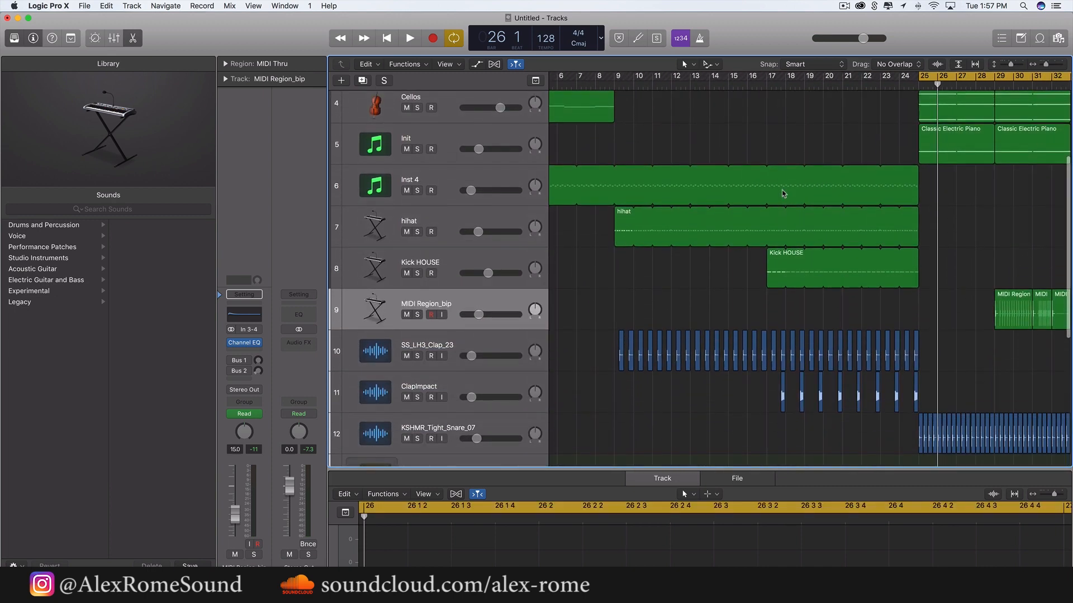
{"action": "scroll", "coordinate": [783, 194], "scroll_direction": "down", "scroll_amount": 5}
{"action": "scroll", "coordinate": [783, 194], "scroll_direction": "down", "scroll_amount": 5}
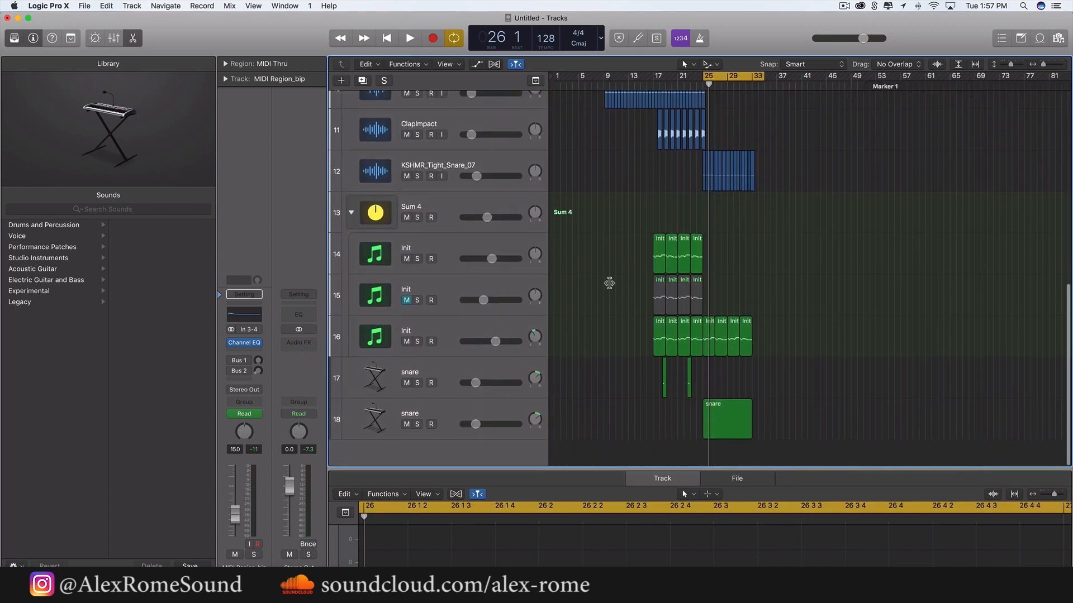
{"action": "scroll", "coordinate": [548, 279], "scroll_direction": "up", "scroll_amount": 2}
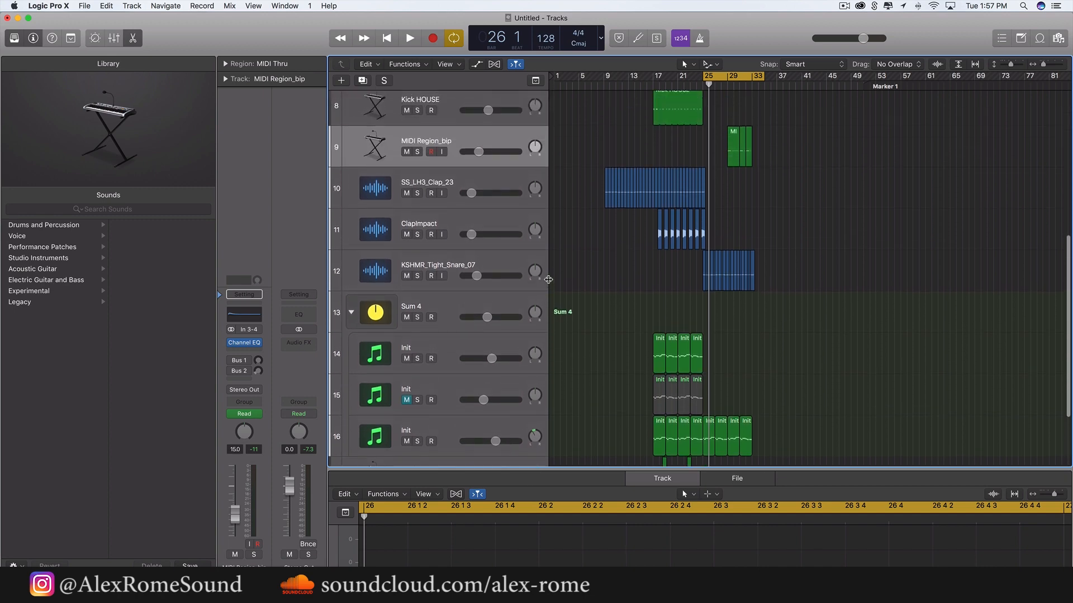
{"action": "left_click", "coordinate": [463, 267]}
{"action": "scroll", "coordinate": [650, 306], "scroll_direction": "up", "scroll_amount": 5}
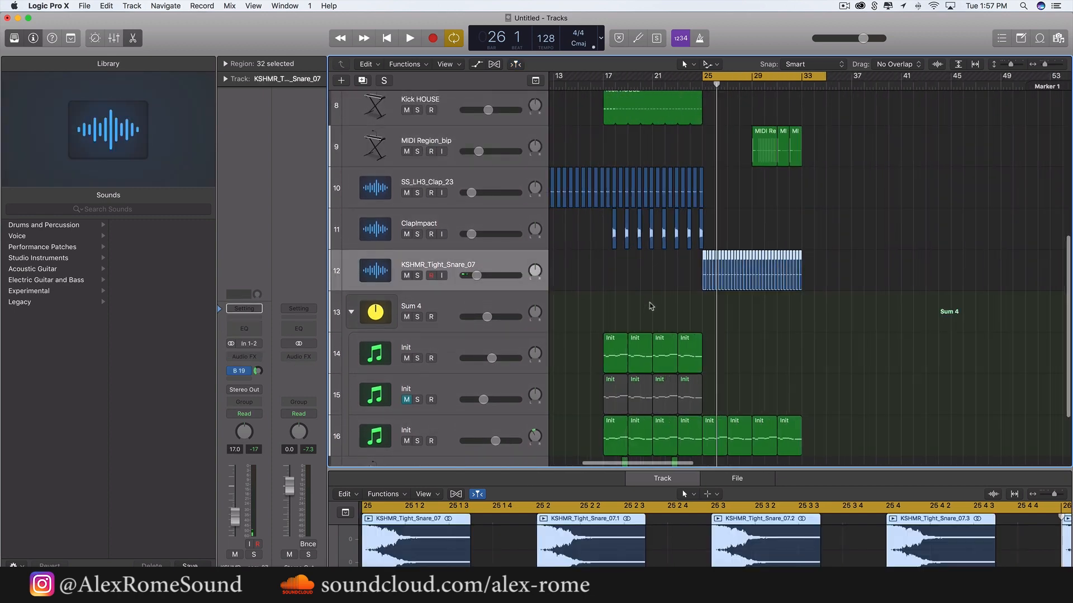
{"action": "left_click", "coordinate": [344, 81]}
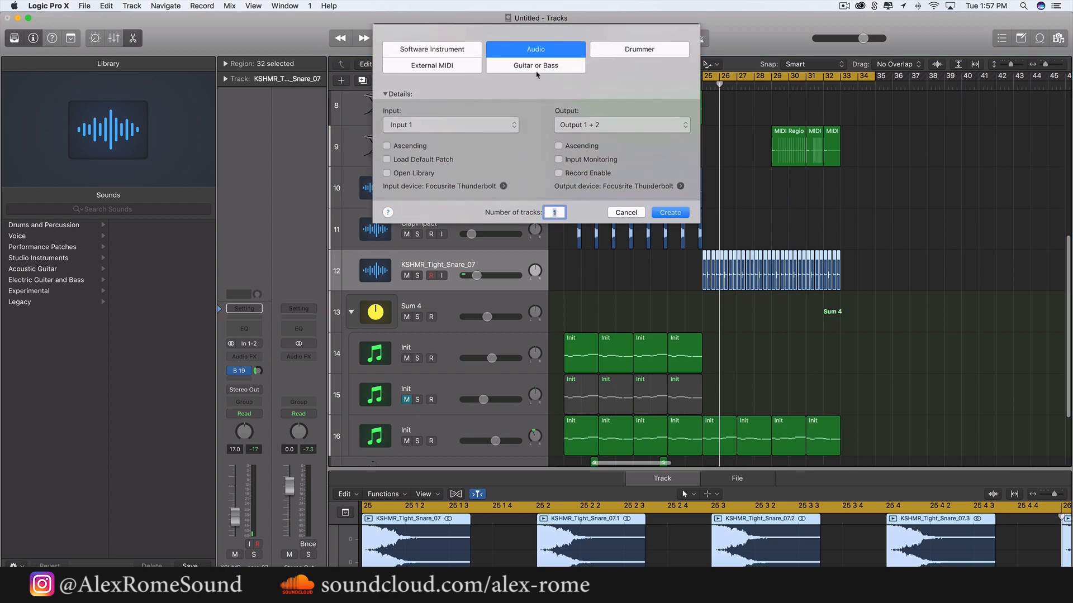
{"action": "left_click", "coordinate": [685, 216]}
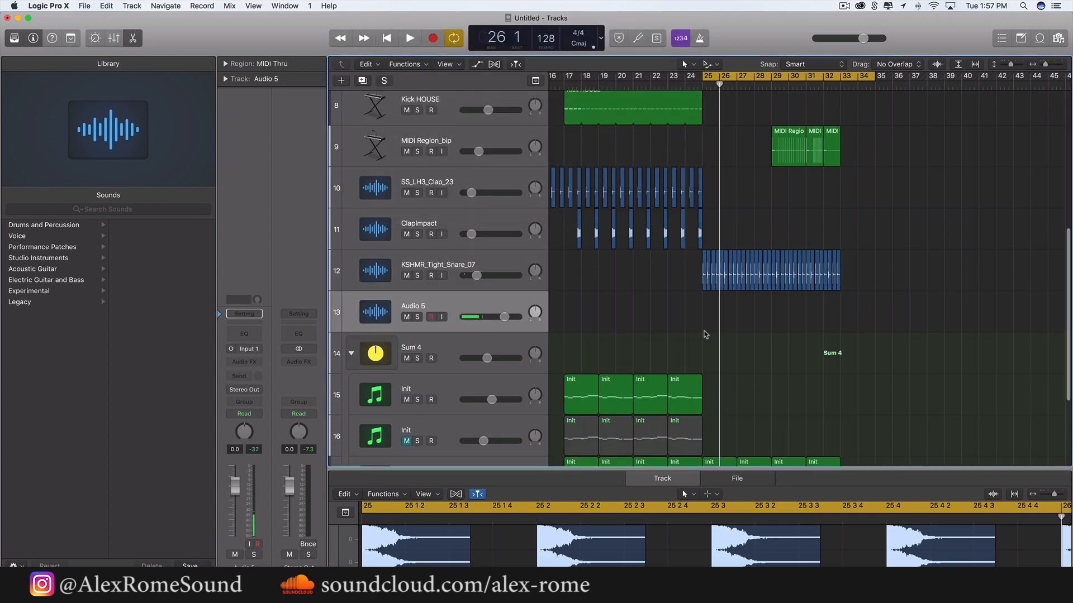
Set the cycle range from bar 21 to bar 34 and play the lead-in to the build
{"action": "scroll", "coordinate": [702, 321], "scroll_direction": "up", "scroll_amount": 3}
{"action": "scroll", "coordinate": [701, 314], "scroll_direction": "up", "scroll_amount": 1}
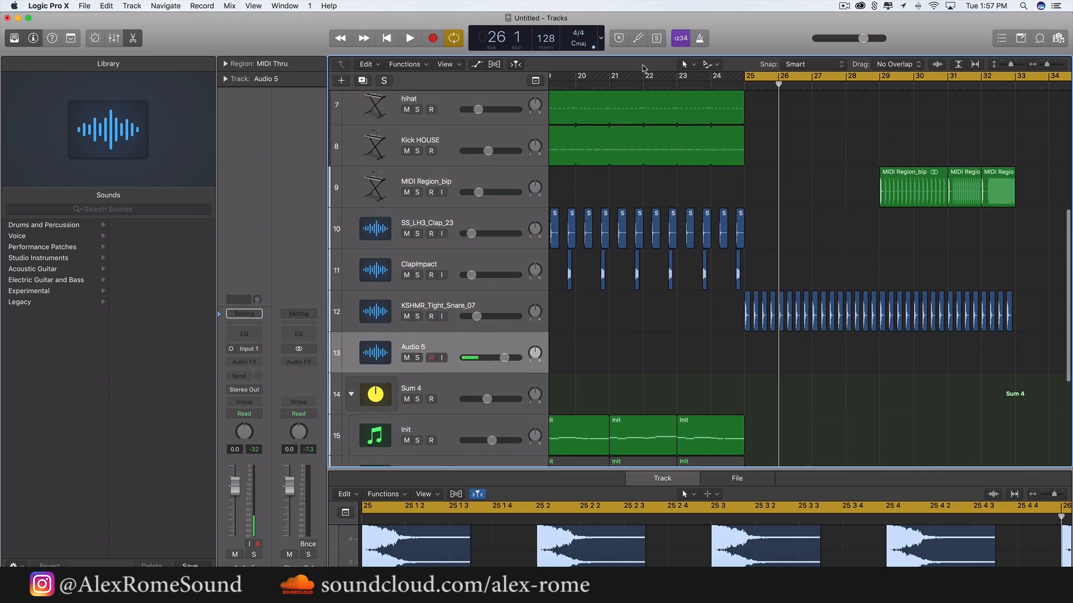
{"action": "left_click_drag", "start_coordinate": [616, 77], "coordinate": [1048, 77]}
{"action": "scroll", "coordinate": [889, 258], "scroll_direction": "down", "scroll_amount": 5}
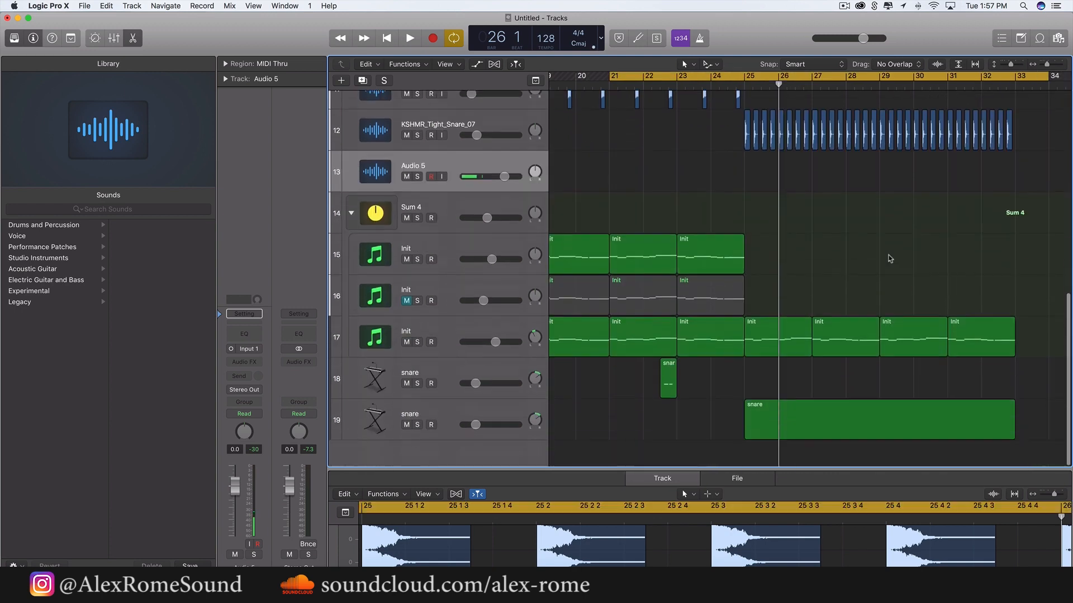
{"action": "key", "text": "space"}
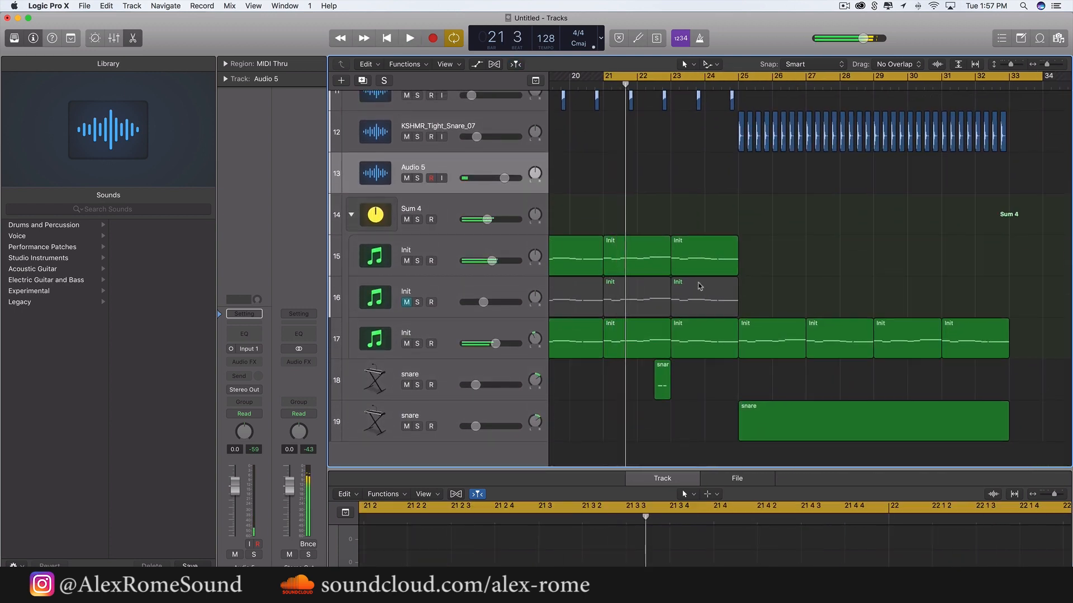
Set the cycle range from bar 16 to bar 29 and play the arrangement from its start
{"action": "scroll", "coordinate": [707, 291], "scroll_direction": "left", "scroll_amount": 5}
{"action": "left_click_drag", "start_coordinate": [619, 77], "coordinate": [956, 77]}
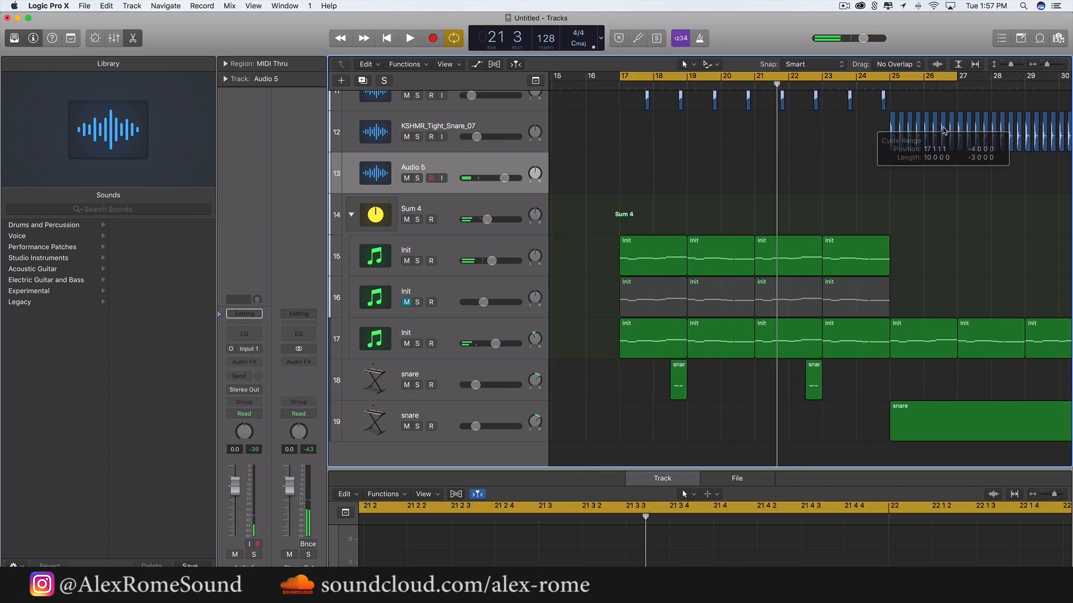
{"action": "key", "text": "space"}
{"action": "key", "text": "space"}
{"action": "left_click_drag", "start_coordinate": [584, 77], "coordinate": [1027, 76]}
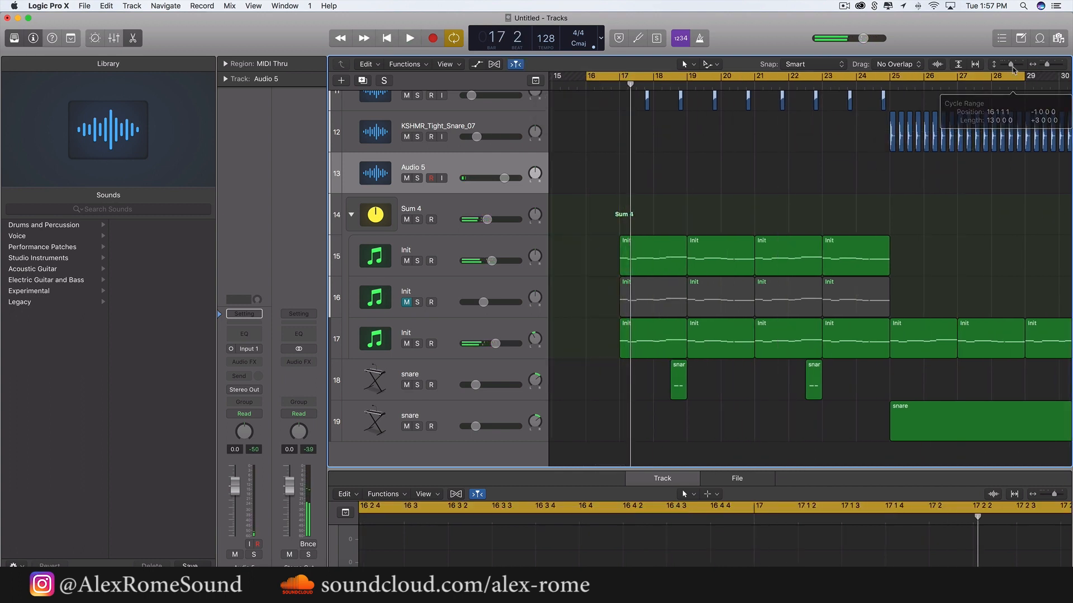
{"action": "key", "text": "space"}
Inspect the Sylenth1 patch of the upper Init track in Sum 4 during playback, and toggle the mute of the Init track below it
{"action": "left_click", "coordinate": [491, 251]}
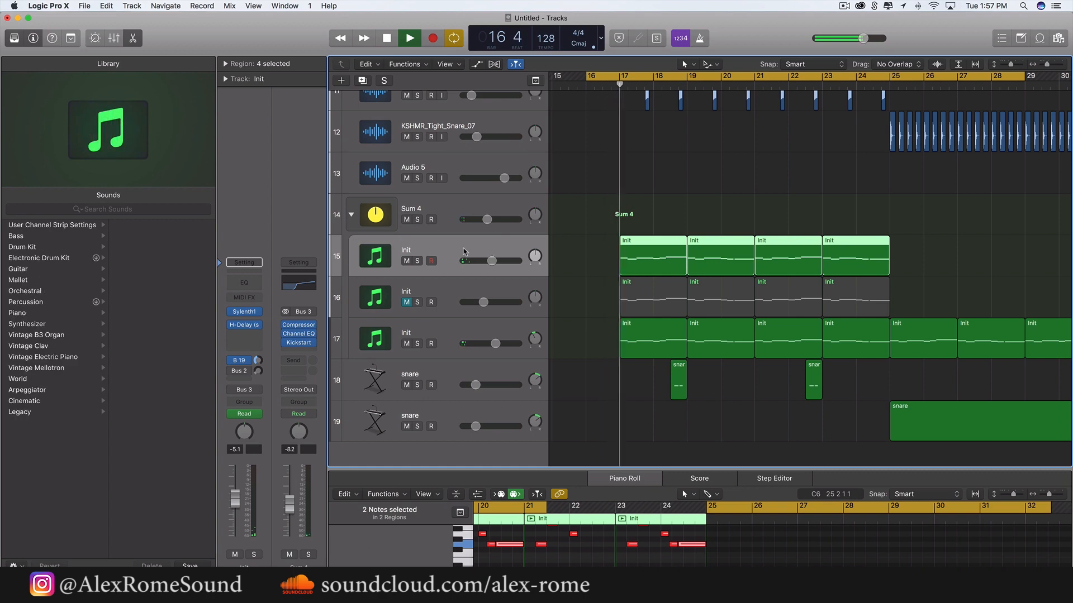
{"action": "left_click", "coordinate": [244, 311]}
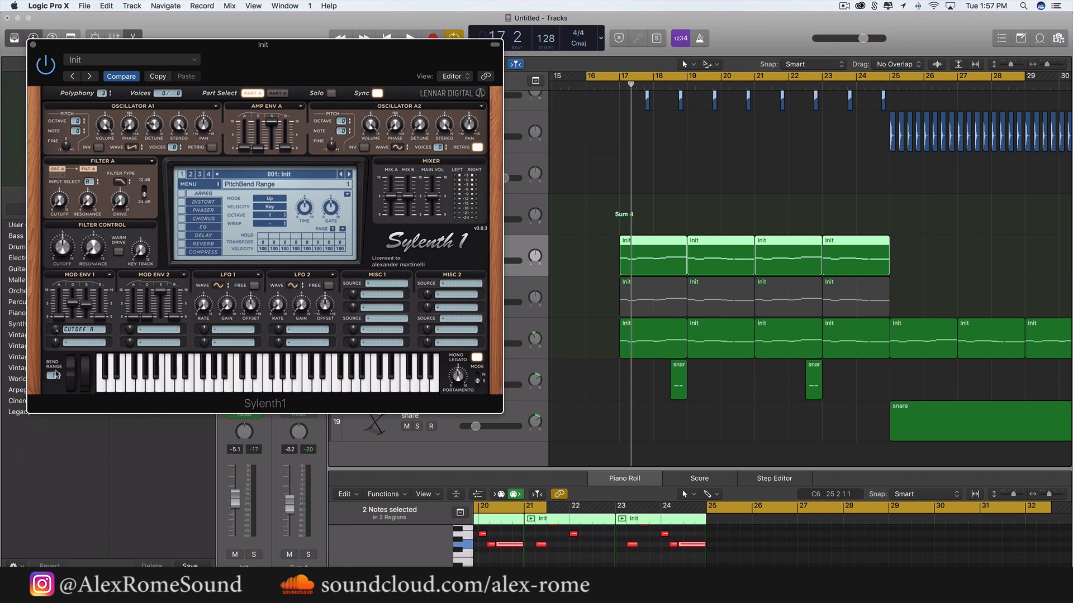
{"action": "key", "text": "space"}
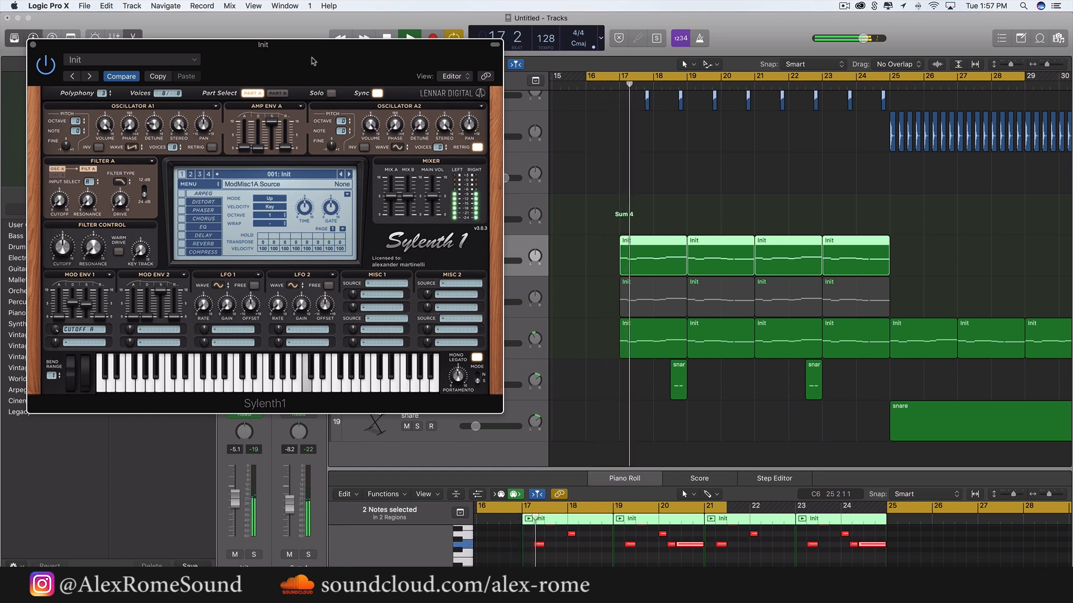
{"action": "left_click", "coordinate": [32, 45]}
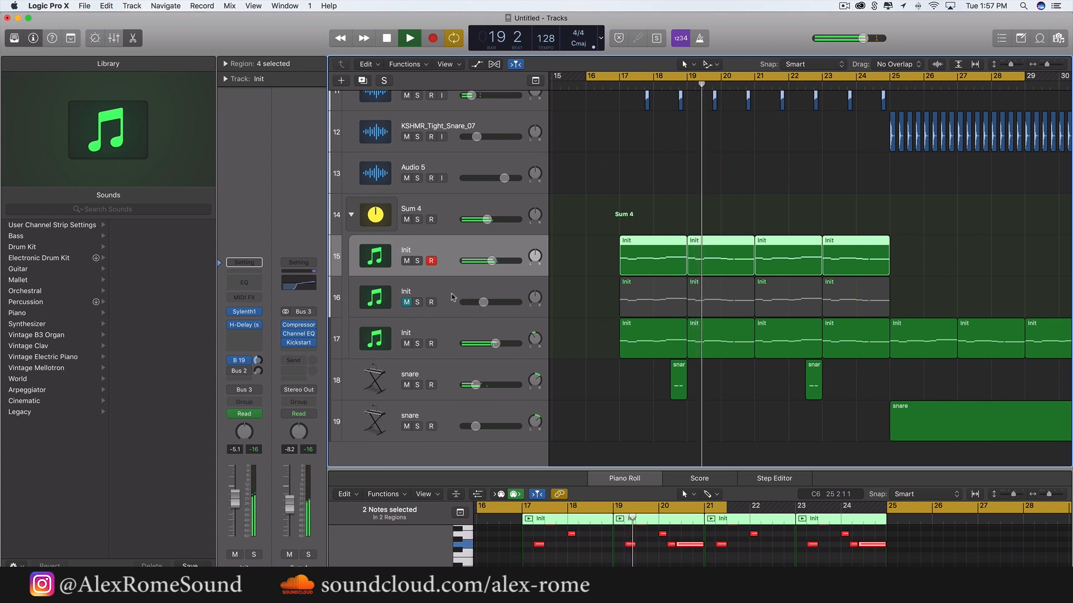
{"action": "left_click", "coordinate": [406, 304]}
{"action": "left_click", "coordinate": [407, 303]}
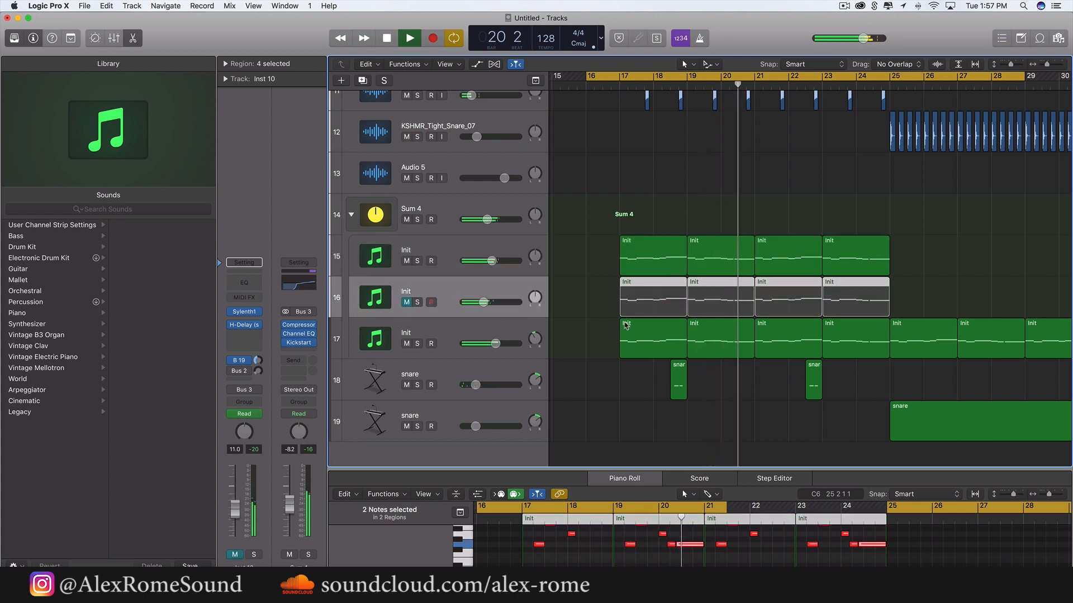
Shorten the Kick HOUSE region so it ends just after bar 23
{"action": "scroll", "coordinate": [782, 335], "scroll_direction": "right", "scroll_amount": 3}
{"action": "scroll", "coordinate": [819, 336], "scroll_direction": "up", "scroll_amount": 5}
{"action": "scroll", "coordinate": [818, 336], "scroll_direction": "right", "scroll_amount": 3}
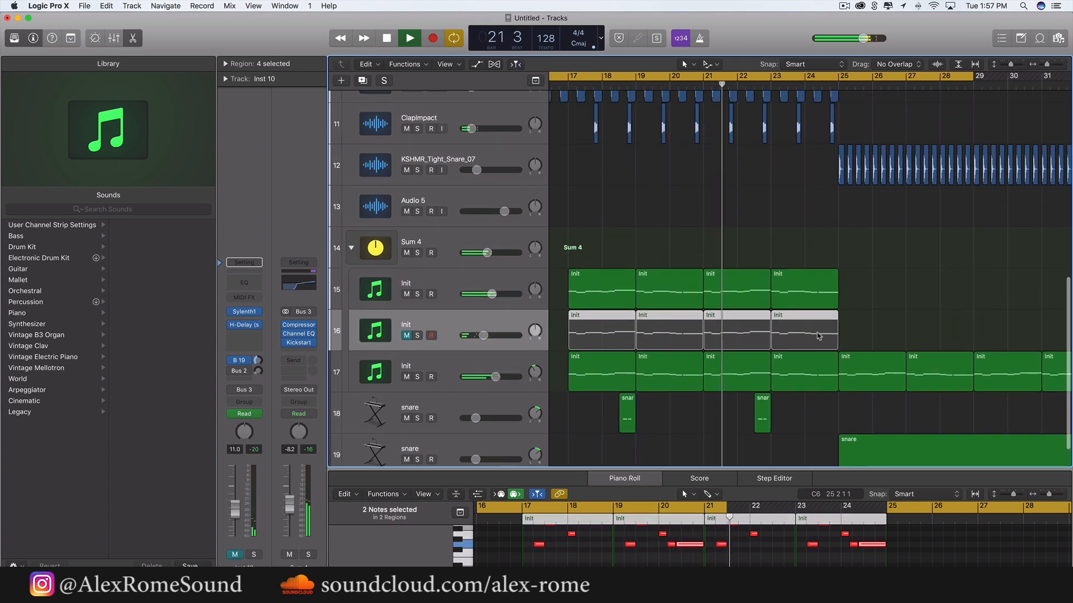
{"action": "key", "text": "super+Right"}
{"action": "key", "text": "super+Right"}
{"action": "key", "text": "super+Right"}
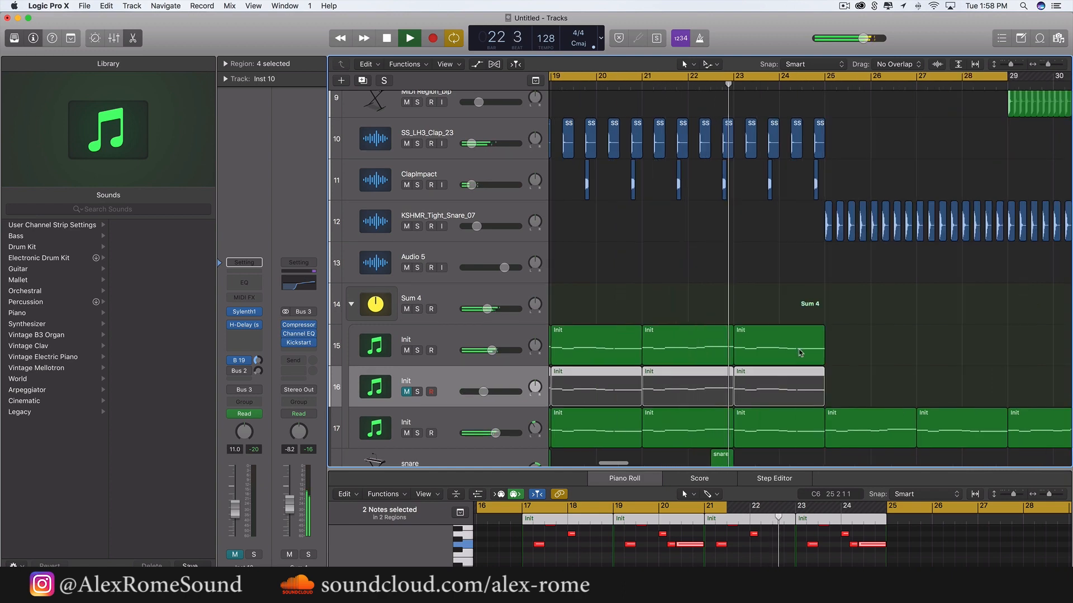
{"action": "scroll", "coordinate": [798, 353], "scroll_direction": "right", "scroll_amount": 4}
{"action": "key", "text": "space"}
{"action": "scroll", "coordinate": [798, 354], "scroll_direction": "up", "scroll_amount": 3}
{"action": "scroll", "coordinate": [800, 352], "scroll_direction": "up", "scroll_amount": 6}
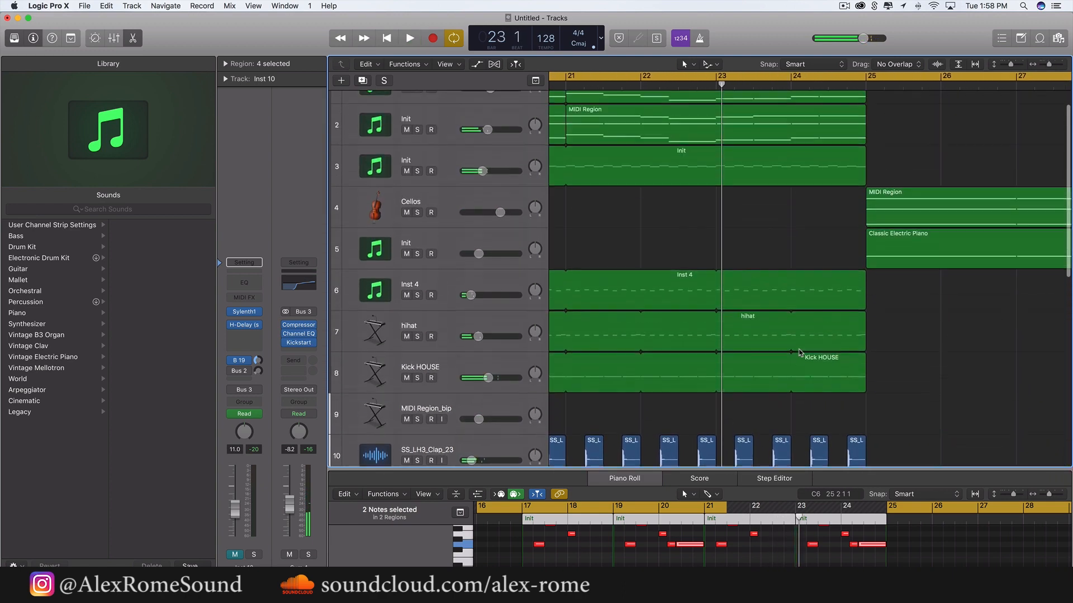
{"action": "scroll", "coordinate": [850, 235], "scroll_direction": "down", "scroll_amount": 4}
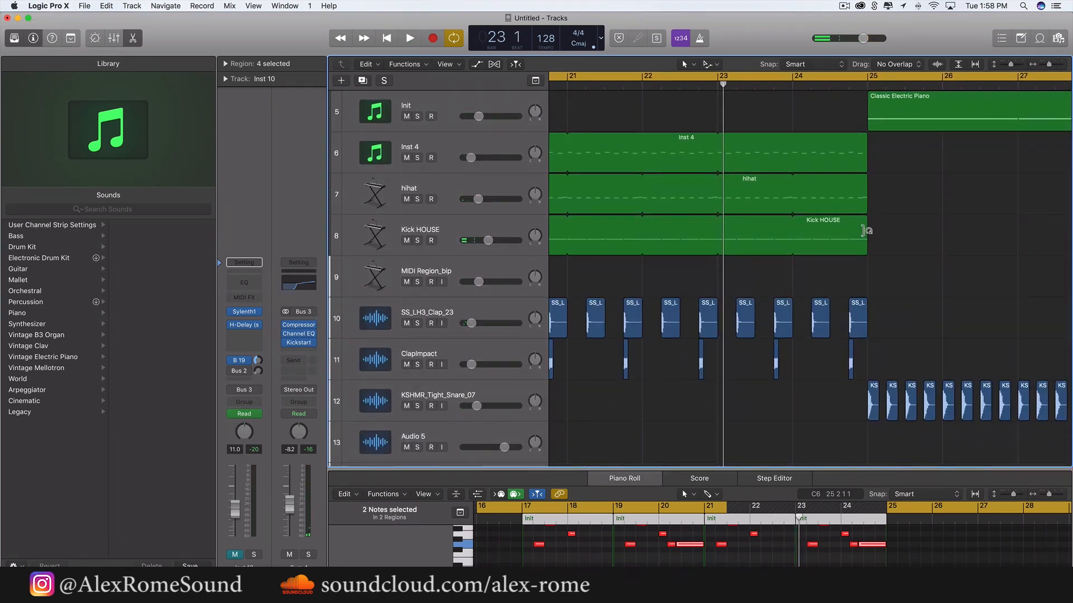
{"action": "left_click_drag", "start_coordinate": [866, 230], "coordinate": [727, 191]}
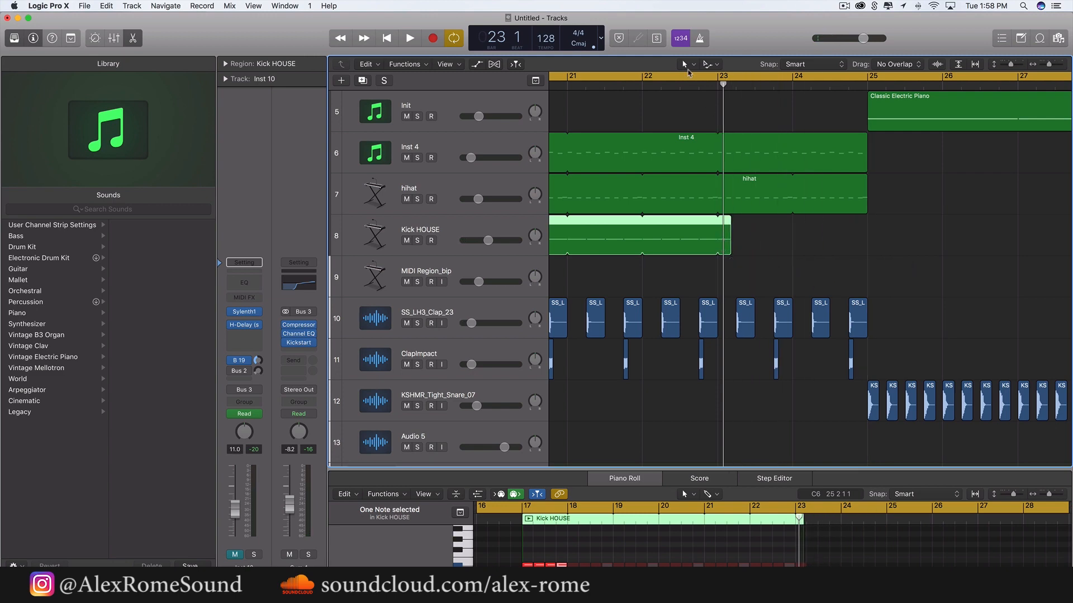
Set the cycle range from bar 22 to past bar 27 and play the transition with the shortened kick
{"action": "left_click", "coordinate": [680, 75]}
{"action": "left_click_drag", "start_coordinate": [651, 77], "coordinate": [1061, 115]}
{"action": "key", "text": "space"}
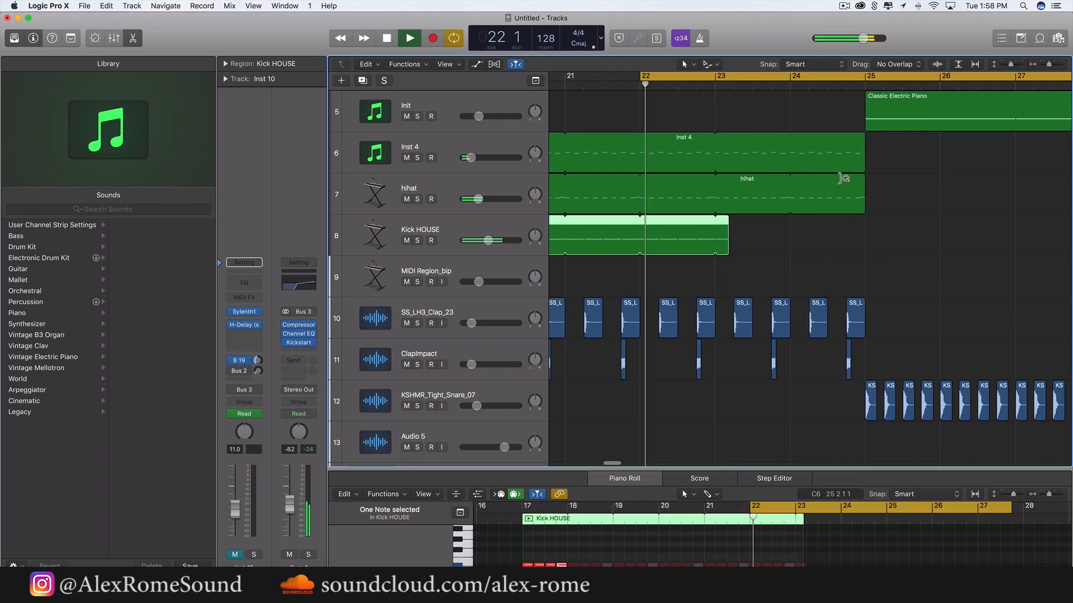
{"action": "scroll", "coordinate": [835, 197], "scroll_direction": "up", "scroll_amount": 1}
{"action": "left_click", "coordinate": [760, 290]}
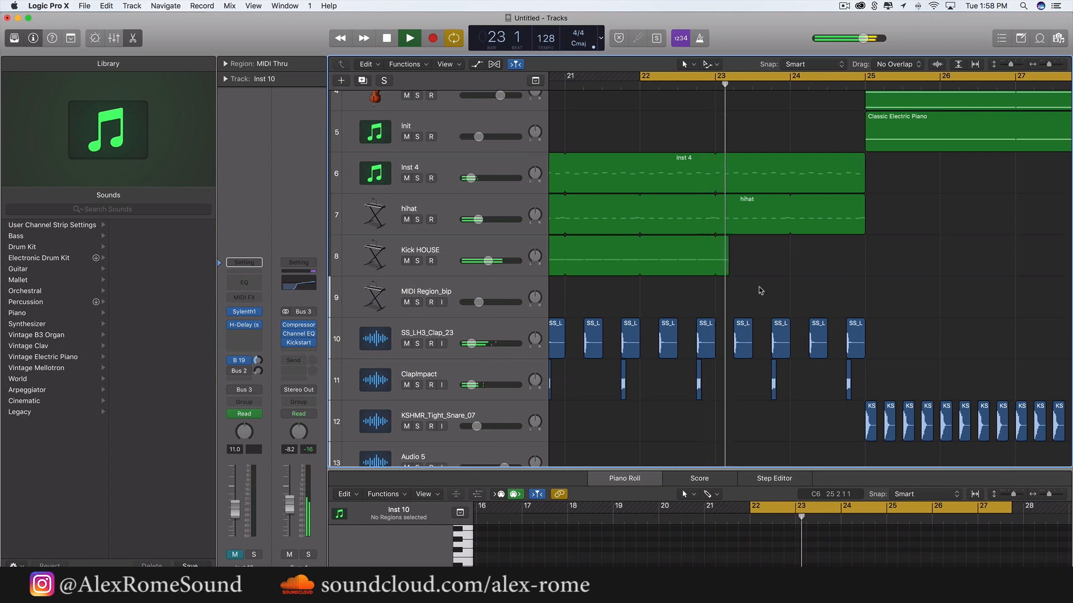
{"action": "scroll", "coordinate": [760, 289], "scroll_direction": "down", "scroll_amount": 8}
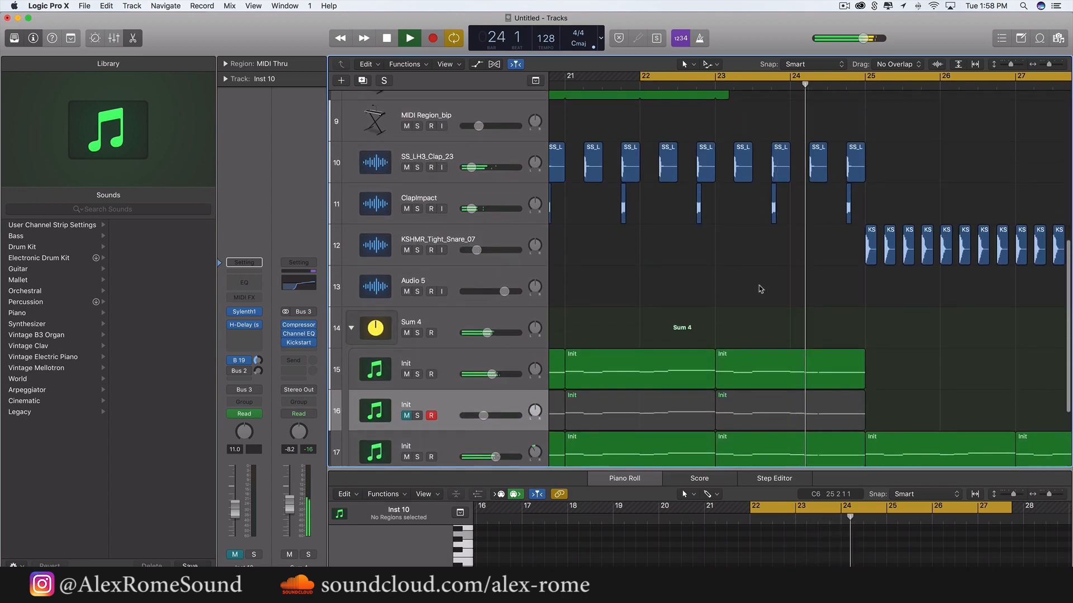
{"action": "scroll", "coordinate": [760, 289], "scroll_direction": "up", "scroll_amount": 10}
{"action": "key", "text": "space"}
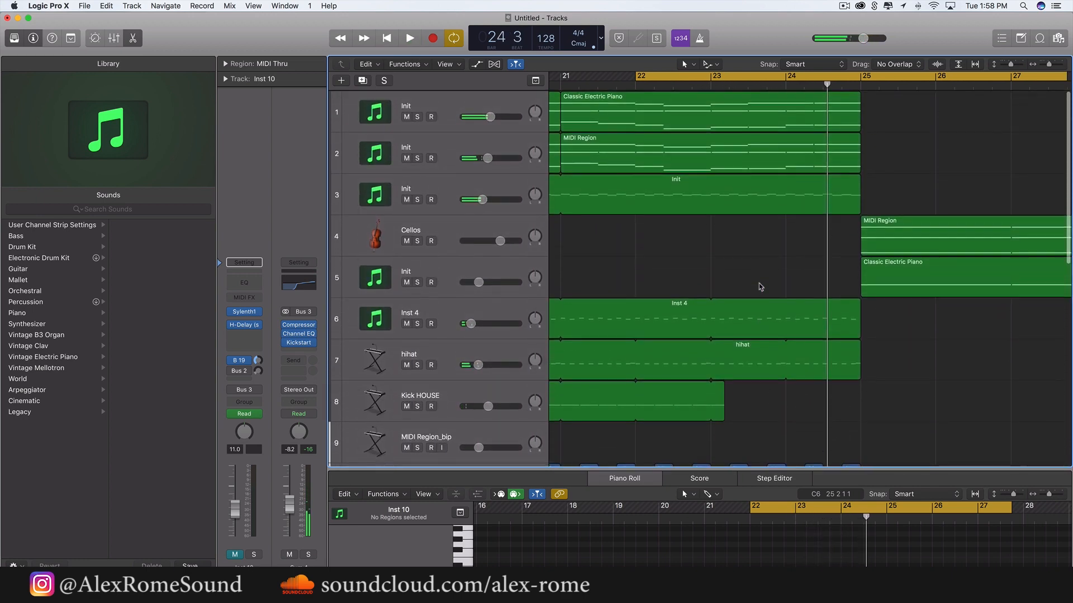
Play the second Init chord track in solo from bar 22
{"action": "key", "text": "super+Left"}
{"action": "key", "text": "super+Left"}
{"action": "key", "text": "super+Left"}
{"action": "key", "text": "super+Left"}
{"action": "key", "text": "super+Left"}
{"action": "key", "text": "super+Left"}
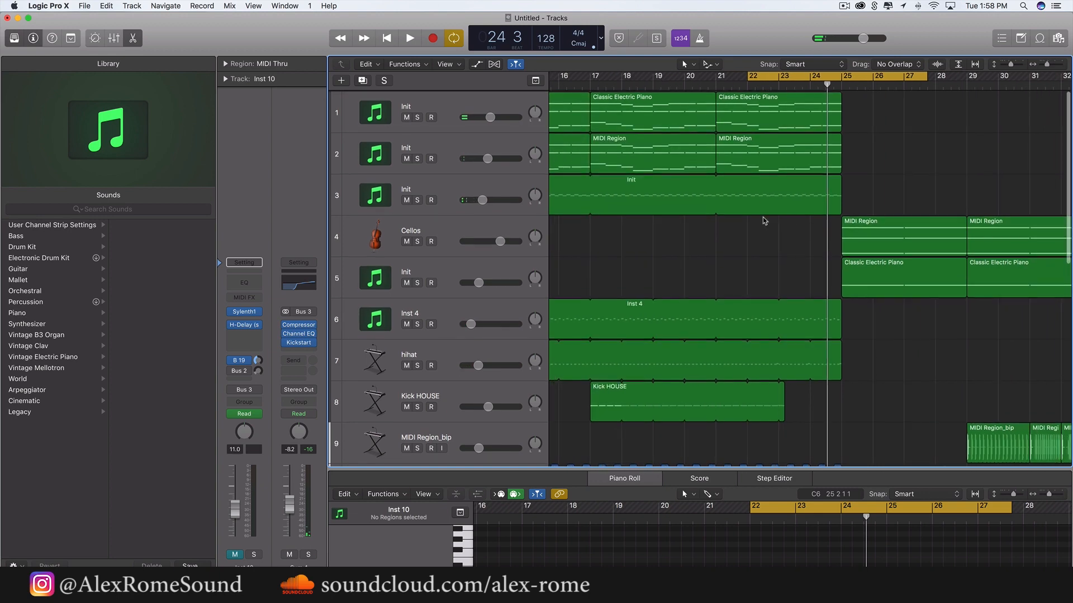
{"action": "left_click", "coordinate": [452, 152]}
{"action": "key", "text": "space"}
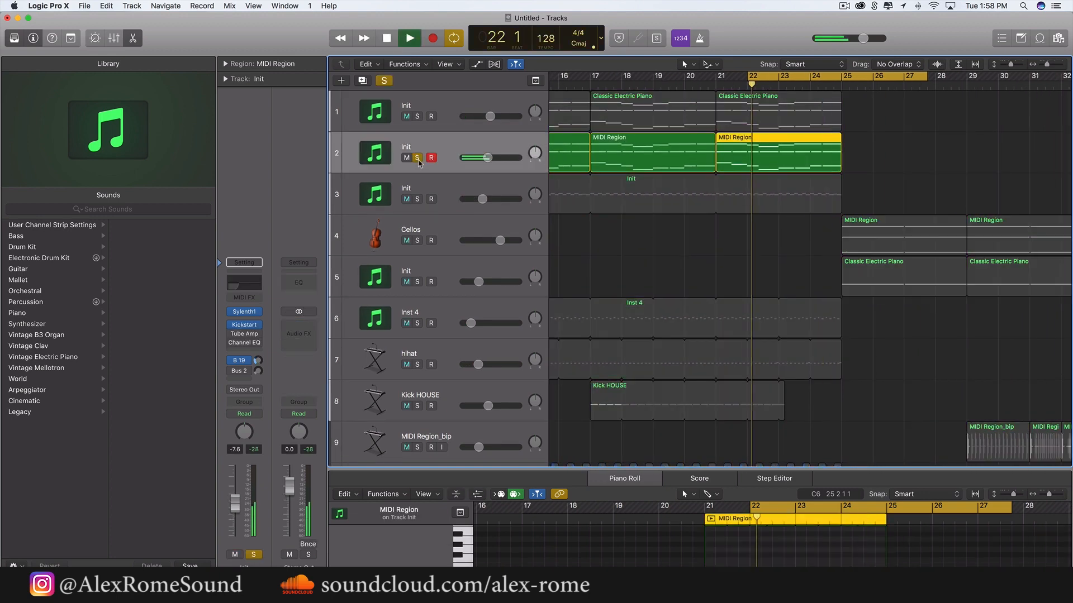
{"action": "key", "text": "space"}
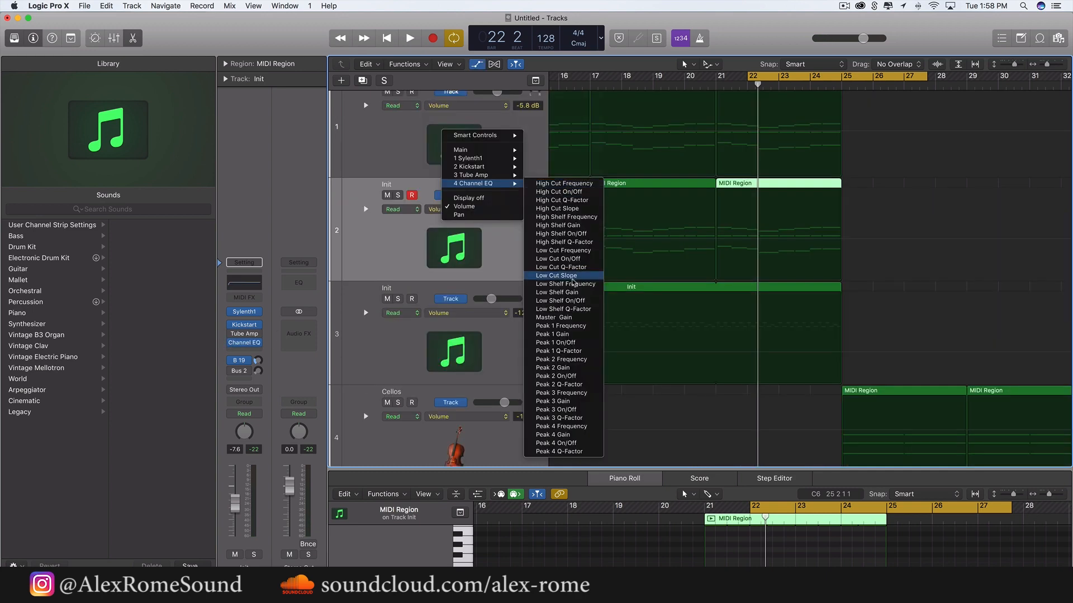
Automate the Channel EQ Low Cut Frequency on the second Init track from 21.5 Hz at bar 21 to 200 Hz at bar 25, and play it
{"action": "left_click", "coordinate": [564, 251]}
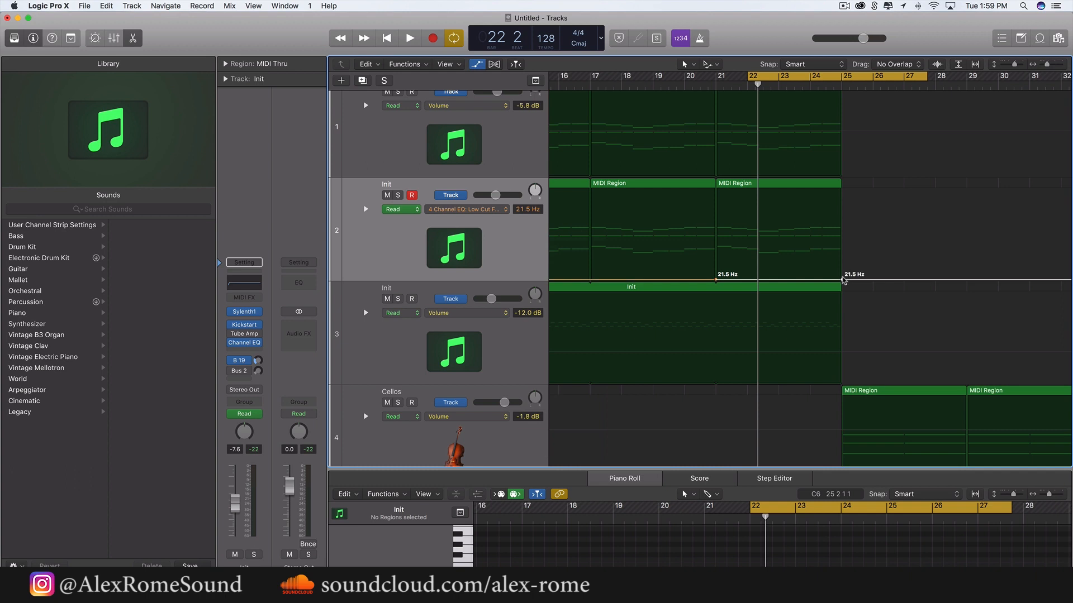
{"action": "left_click_drag", "start_coordinate": [844, 281], "coordinate": [842, 251]}
{"action": "key", "text": "space"}
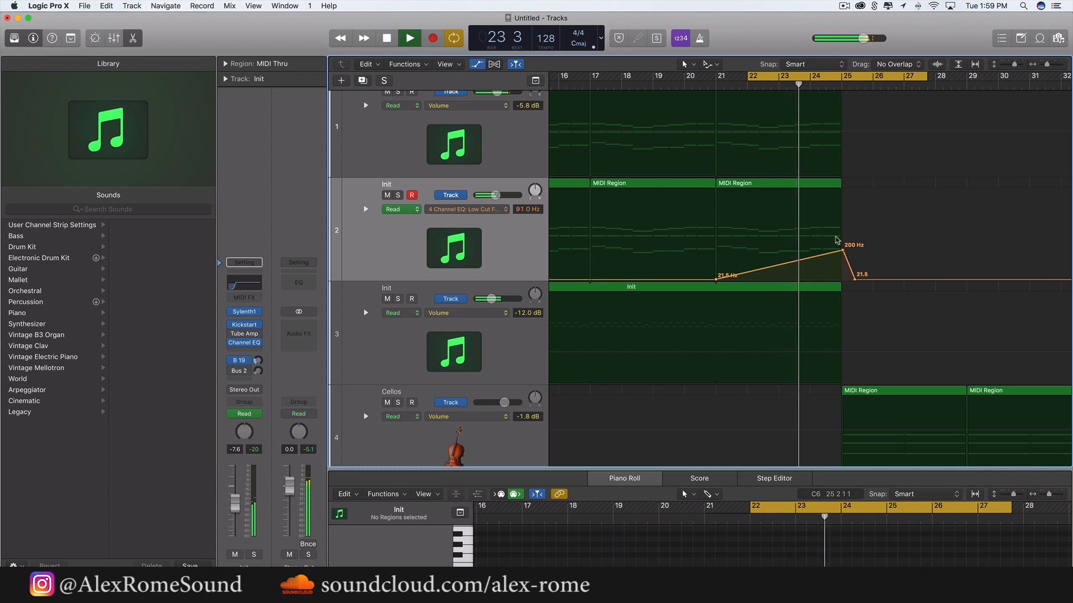
Raise the low-cut automation point at bar 25 to 240 Hz, play into the build, and hide the automation
{"action": "left_click", "coordinate": [842, 251]}
{"action": "left_click_drag", "start_coordinate": [842, 251], "coordinate": [844, 247]}
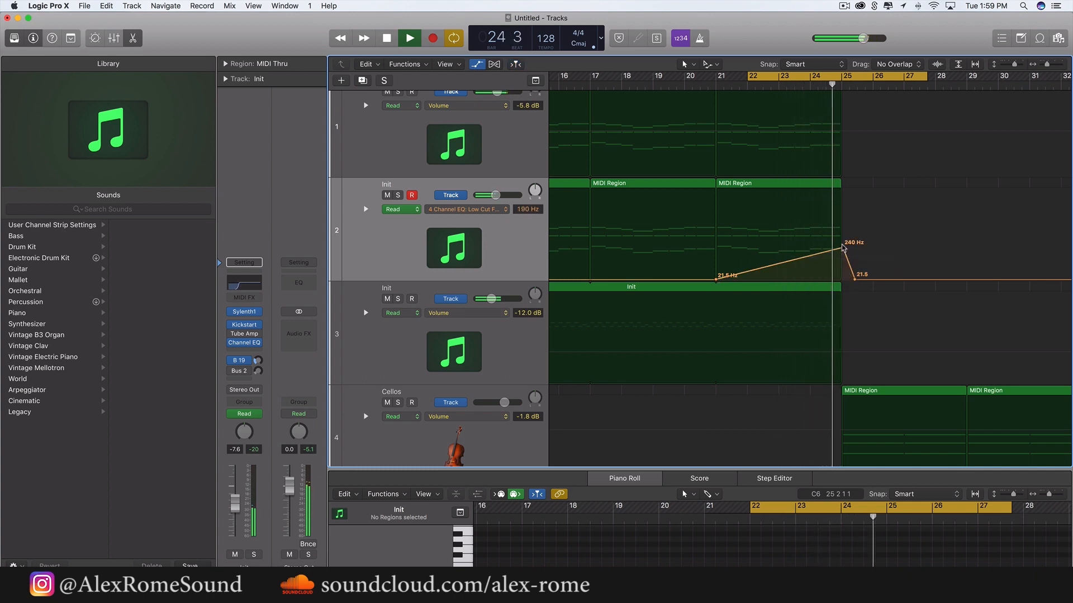
{"action": "scroll", "coordinate": [843, 247], "scroll_direction": "right", "scroll_amount": 5}
{"action": "scroll", "coordinate": [843, 247], "scroll_direction": "up", "scroll_amount": 2}
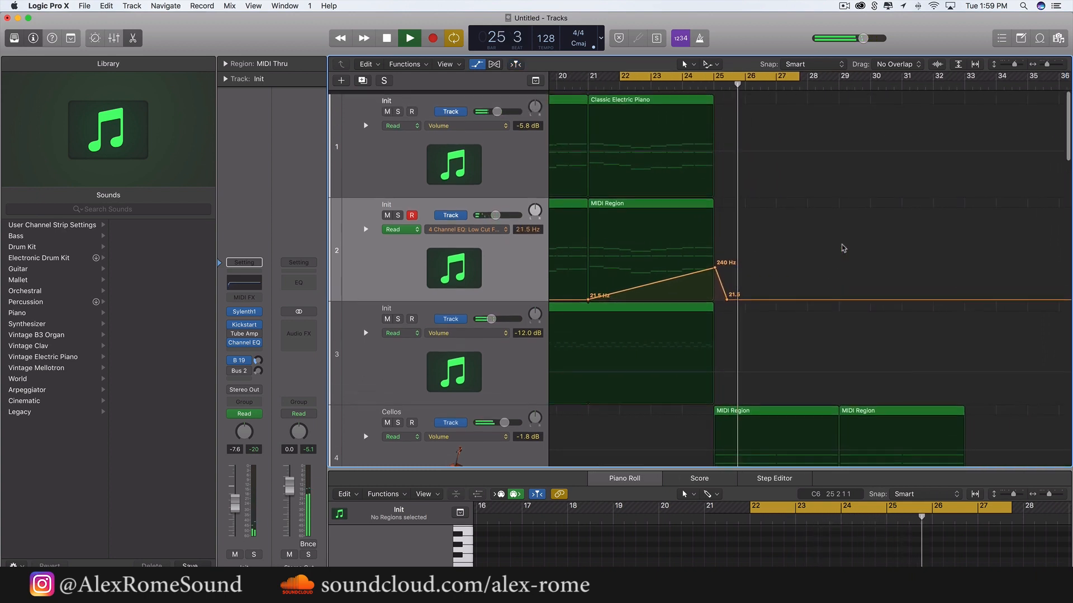
{"action": "key", "text": "space"}
{"action": "left_click", "coordinate": [476, 65]}
Add a new audio track directly below the SS_LH3_Clap_23 track
{"action": "scroll", "coordinate": [527, 222], "scroll_direction": "down", "scroll_amount": 6}
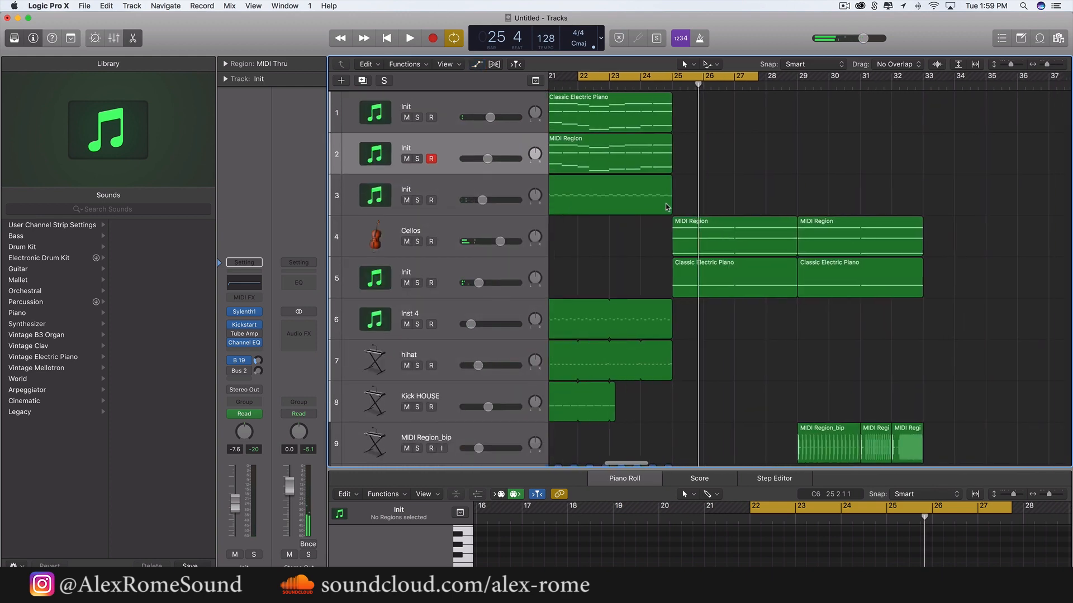
{"action": "scroll", "coordinate": [527, 222], "scroll_direction": "up", "scroll_amount": 1}
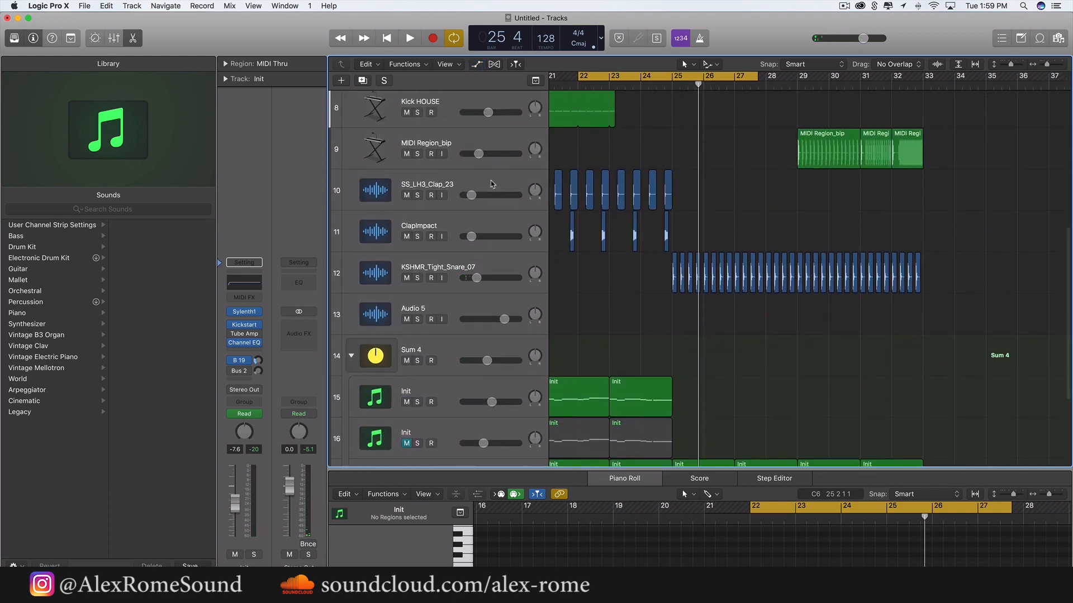
{"action": "left_click", "coordinate": [492, 185]}
{"action": "left_click", "coordinate": [132, 5]}
{"action": "key", "text": "Escape"}
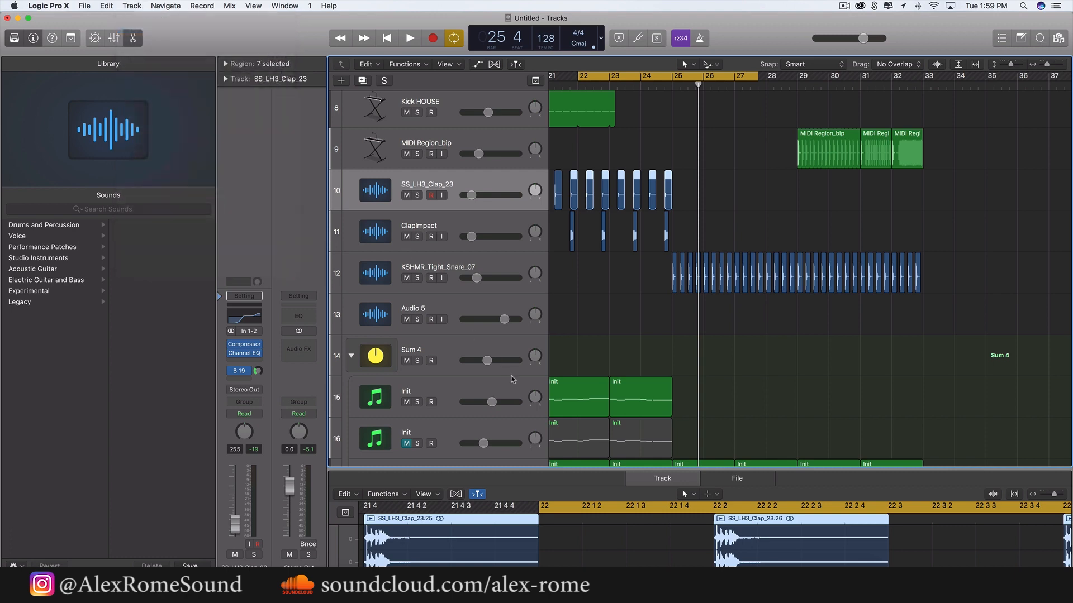
{"action": "key", "text": "alt+super+a"}
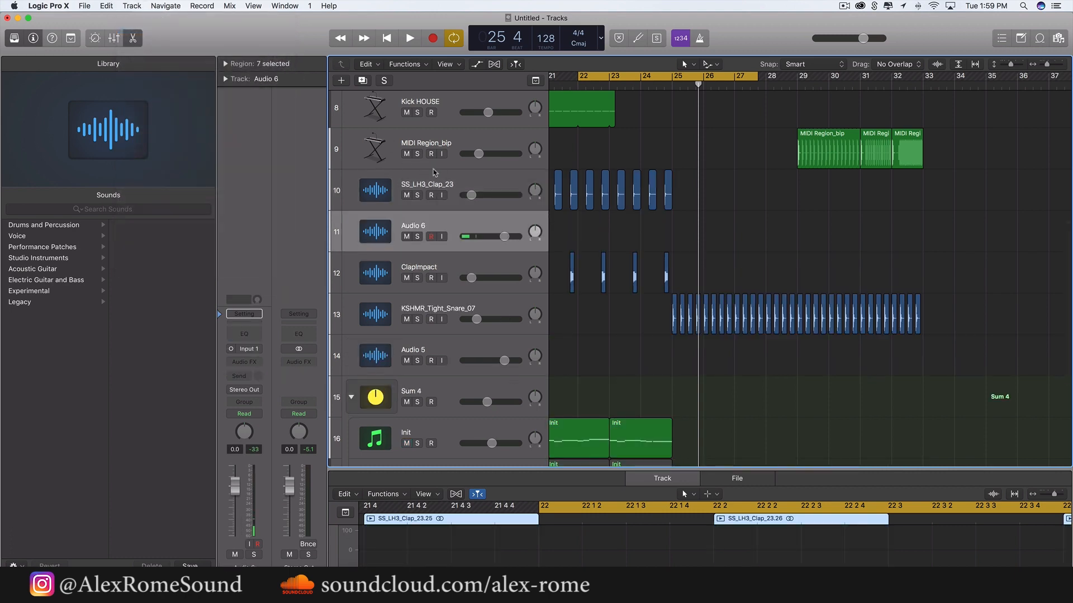
Switch to Splice, search the downloads for "sweep", and place SAC_E_white_noise_up_and_down.wav on the new audio track at about bar 22
{"action": "left_click", "coordinate": [878, 7]}
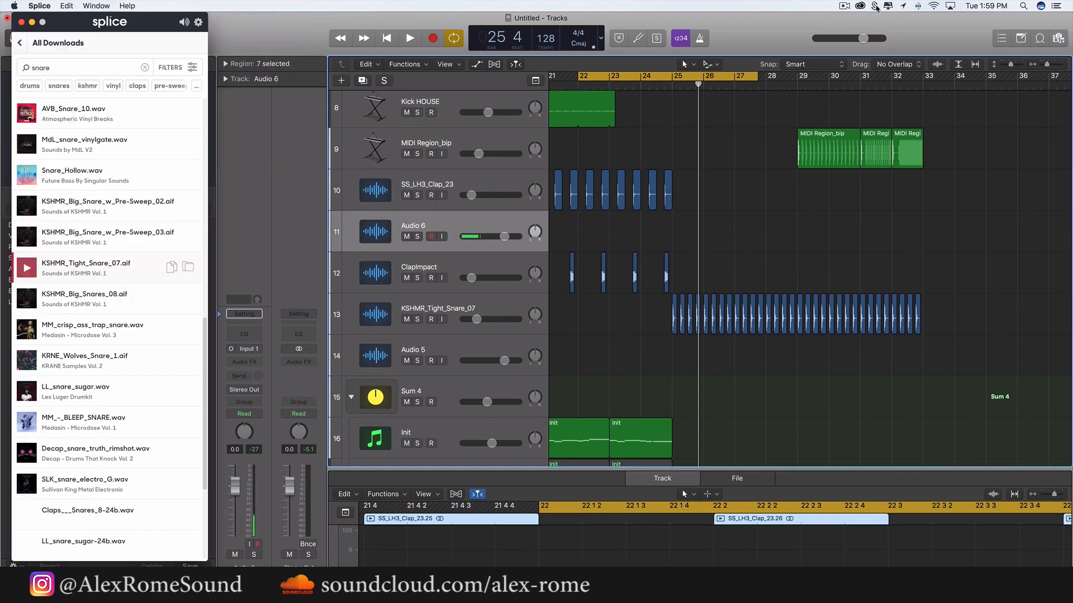
{"action": "scroll", "coordinate": [90, 128], "scroll_direction": "up", "scroll_amount": 3}
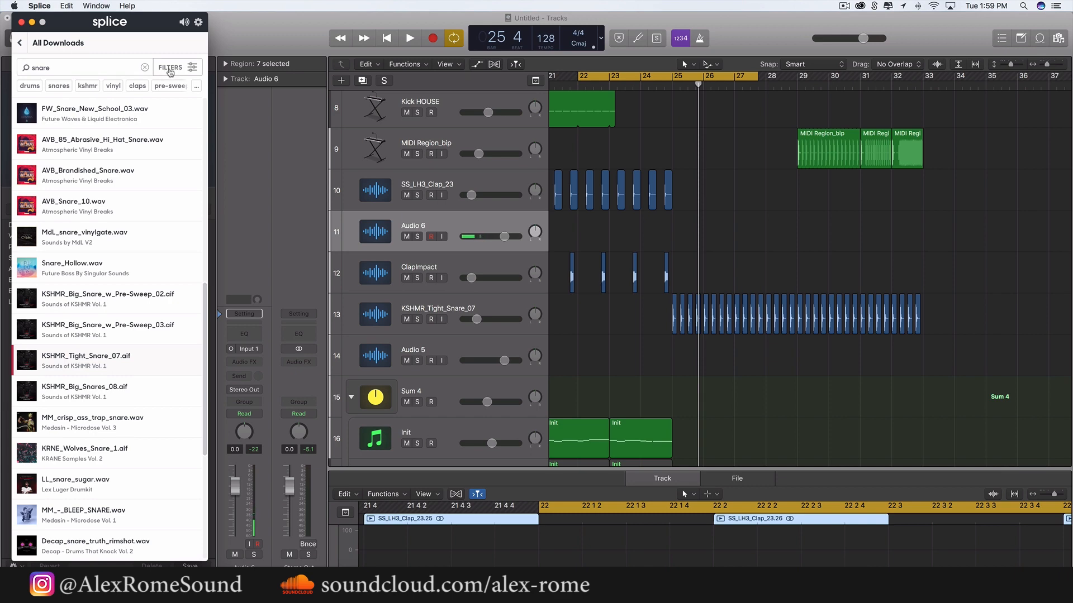
{"action": "left_click", "coordinate": [145, 68]}
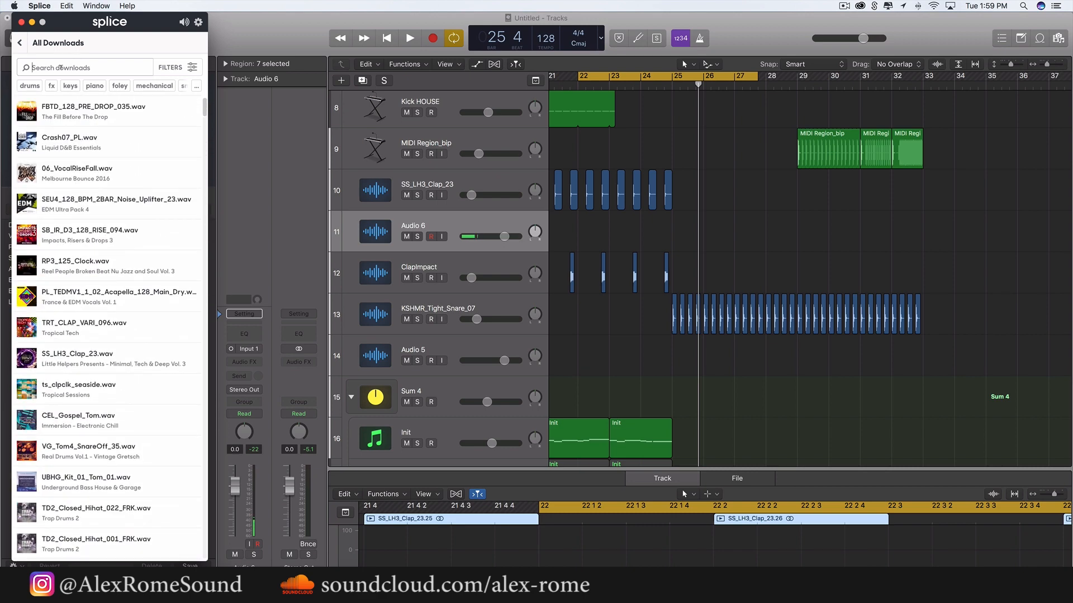
{"action": "type", "text": "sweep"}
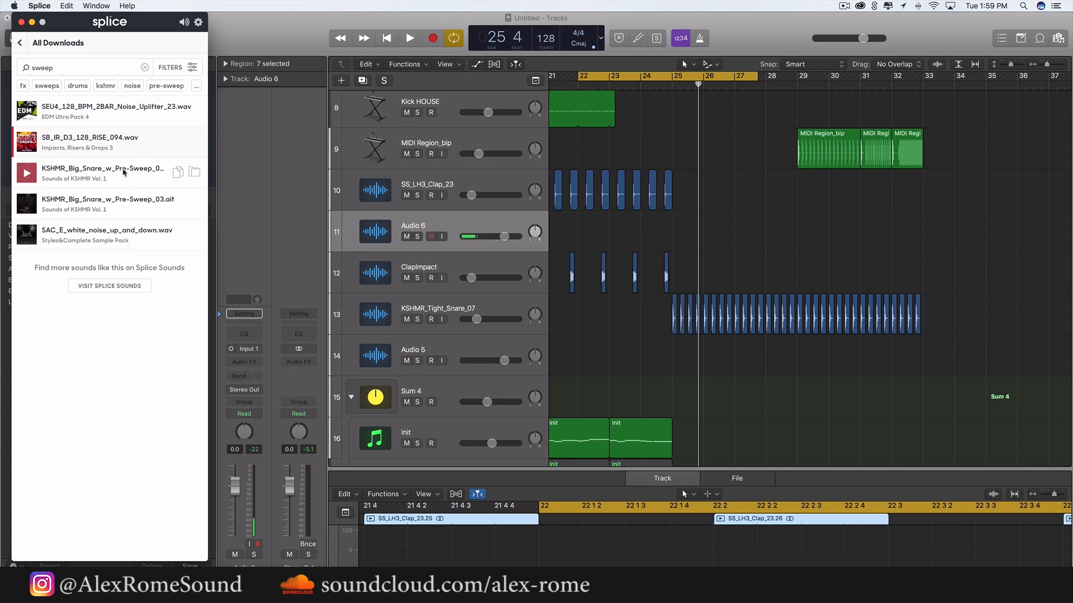
{"action": "left_click_drag", "start_coordinate": [125, 233], "coordinate": [591, 241]}
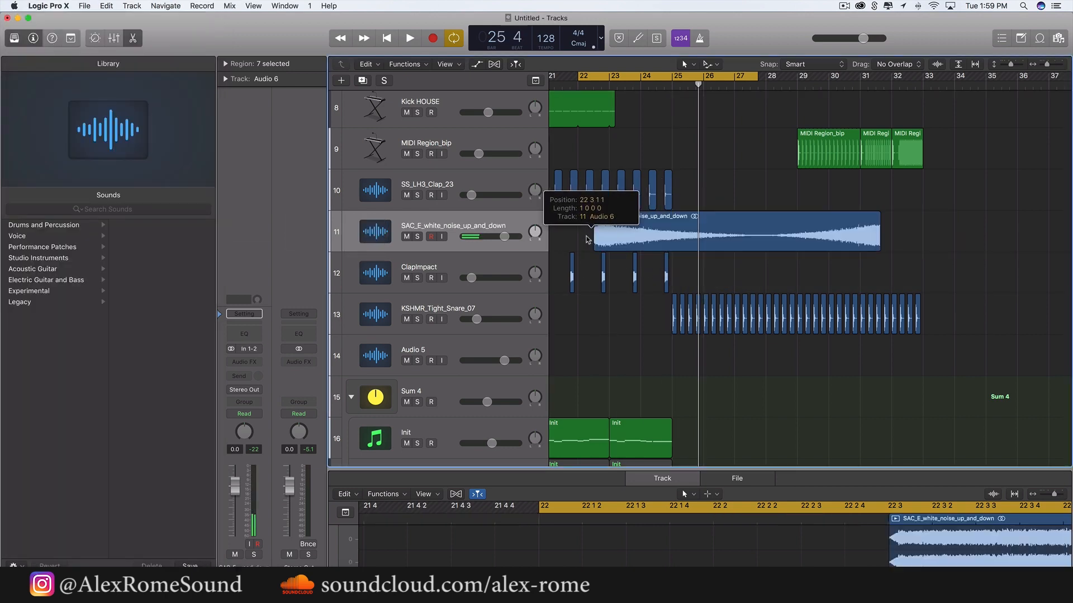
Move the SAC_E_white_noise_up_and_down region so it starts at bar 25
{"action": "scroll", "coordinate": [637, 241], "scroll_direction": "left", "scroll_amount": 3}
{"action": "scroll", "coordinate": [646, 241], "scroll_direction": "left", "scroll_amount": 2}
{"action": "scroll", "coordinate": [646, 242], "scroll_direction": "up", "scroll_amount": 1}
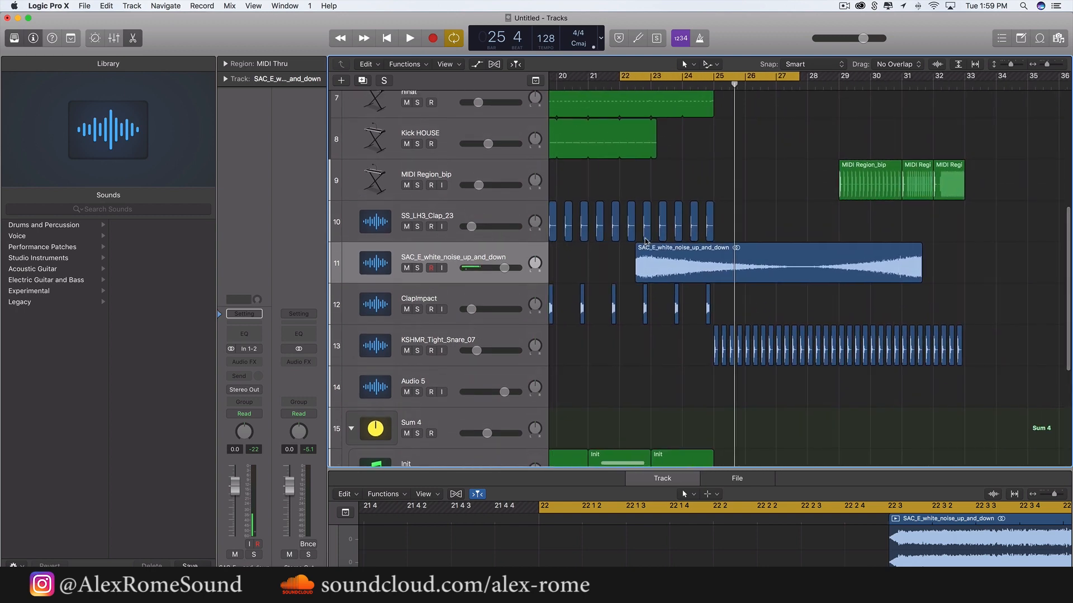
{"action": "left_click_drag", "start_coordinate": [834, 268], "coordinate": [910, 269]}
{"action": "scroll", "coordinate": [908, 269], "scroll_direction": "right", "scroll_amount": 4}
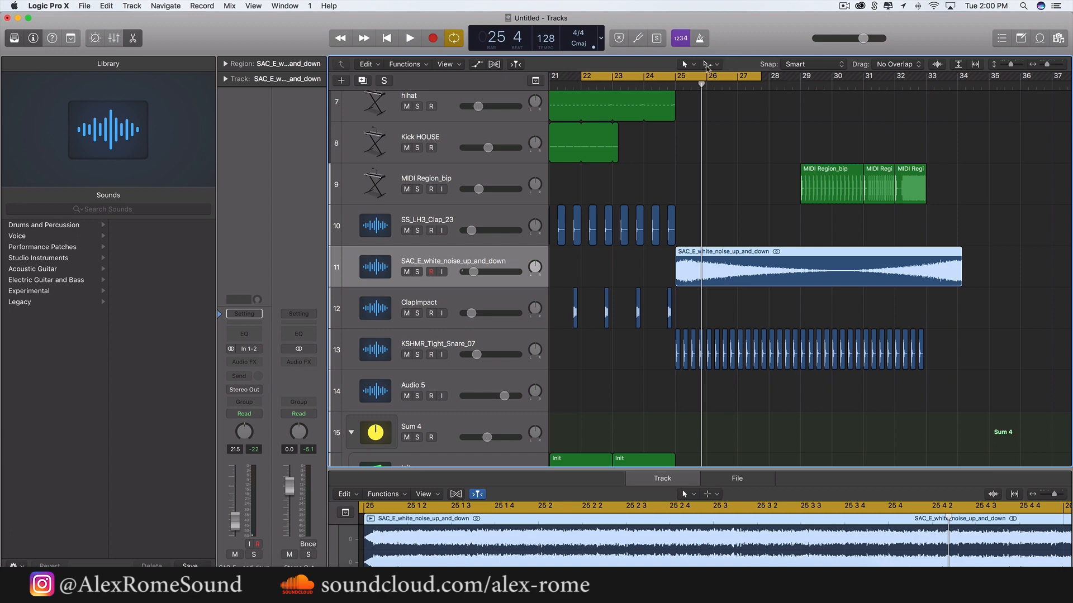
Split the white noise region with the Scissors tool at about bar 30.5 and move the rising part so it ends at bar 25
{"action": "left_click", "coordinate": [707, 65]}
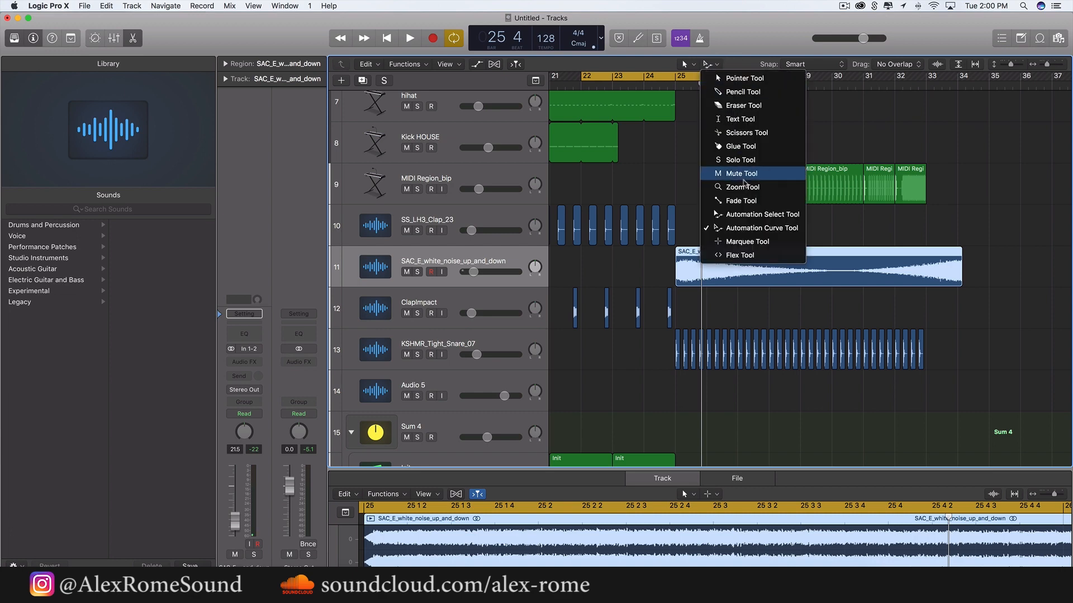
{"action": "left_click", "coordinate": [743, 133]}
{"action": "left_click", "coordinate": [847, 268], "text": "super"}
{"action": "left_click_drag", "start_coordinate": [897, 274], "coordinate": [602, 266]}
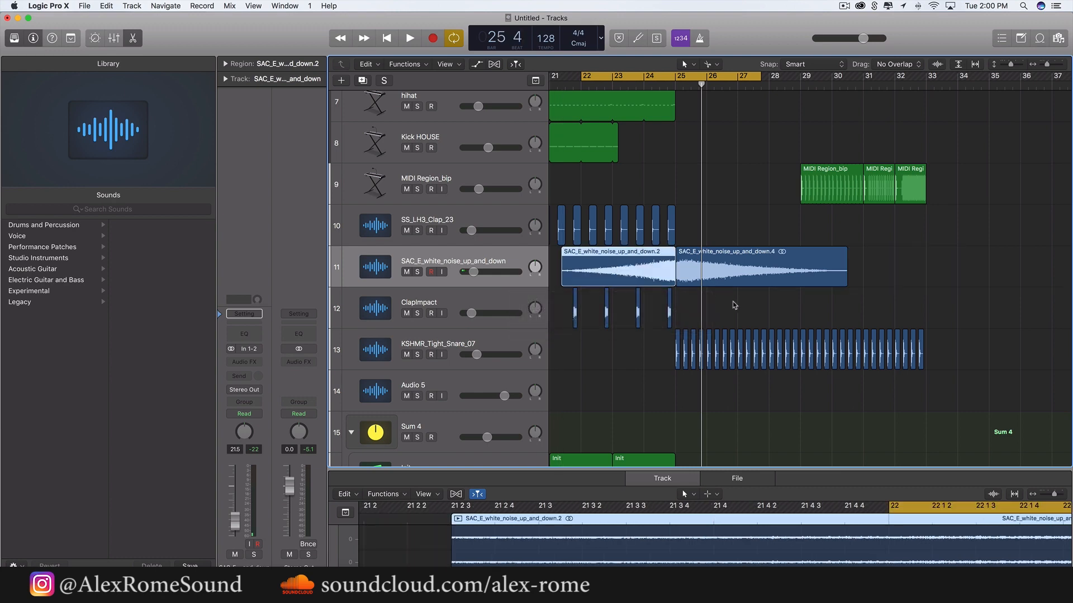
{"action": "left_click", "coordinate": [727, 318]}
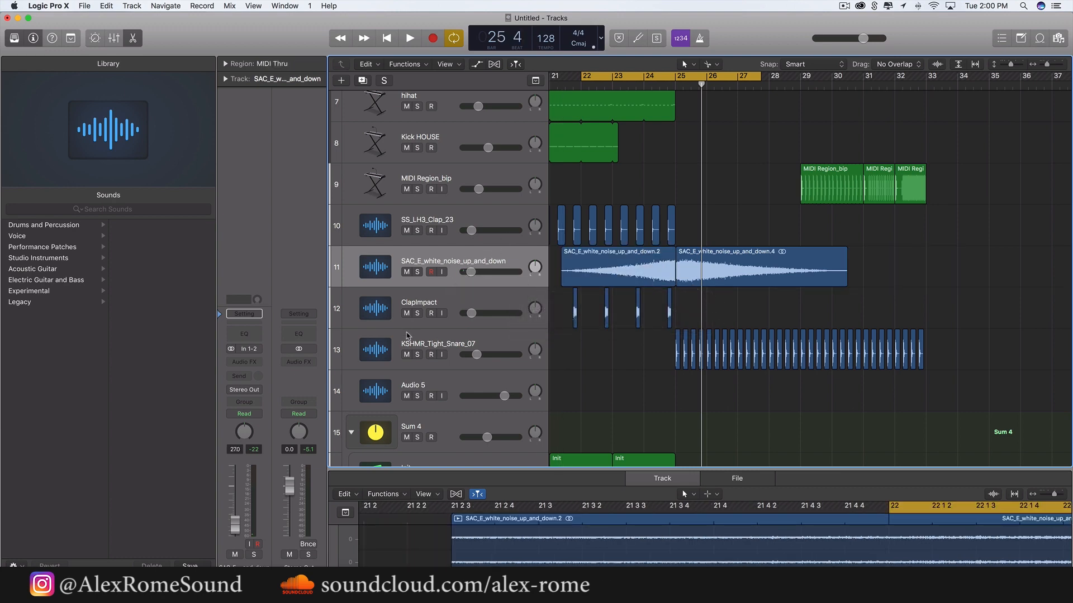
Add a stereo Channel EQ to the white noise track and raise its low cut to about 900 Hz
{"action": "left_click", "coordinate": [245, 362]}
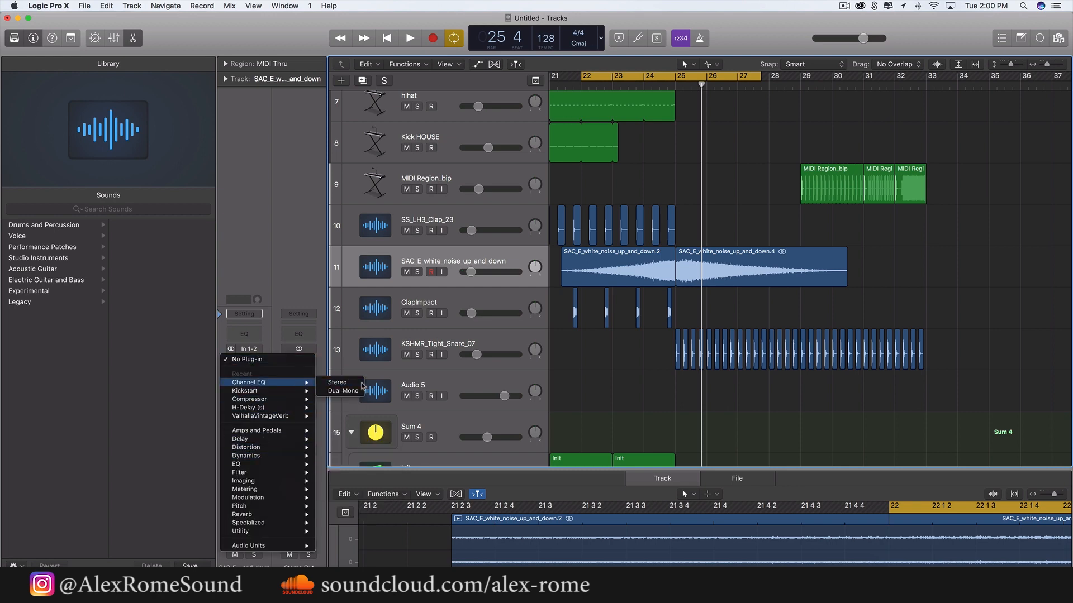
{"action": "left_click", "coordinate": [361, 383]}
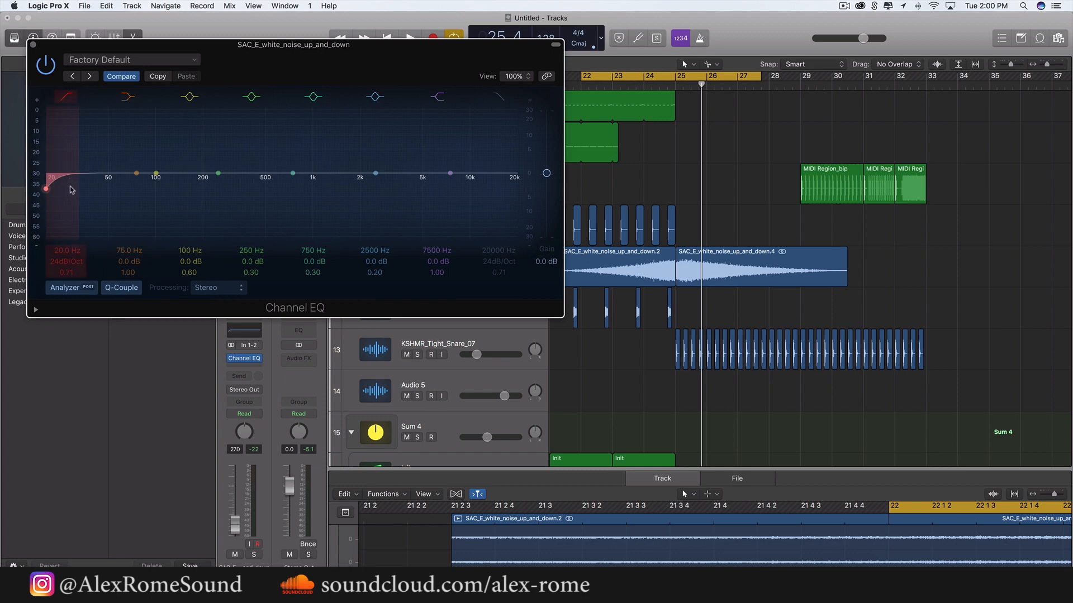
{"action": "mouse_move", "coordinate": [71, 190]}
{"action": "left_mouse_down"}
{"action": "mouse_move", "coordinate": [306, 206]}
{"action": "mouse_move", "coordinate": [263, 190]}
{"action": "mouse_move", "coordinate": [287, 215]}
{"action": "mouse_move", "coordinate": [378, 217]}
{"action": "mouse_move", "coordinate": [330, 216]}
{"action": "left_mouse_up"}
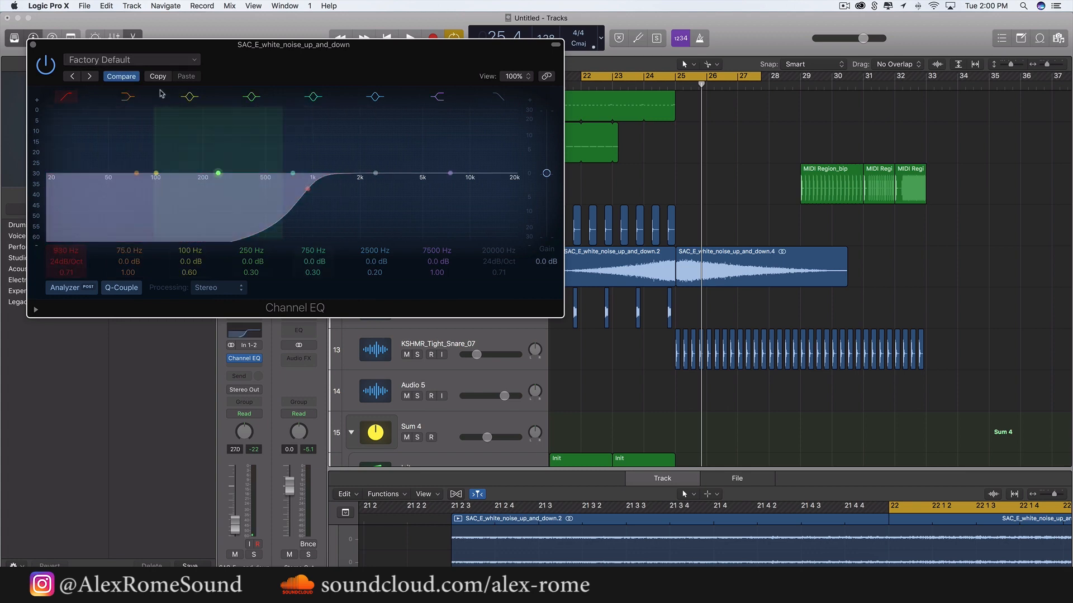
{"action": "left_click", "coordinate": [33, 45]}
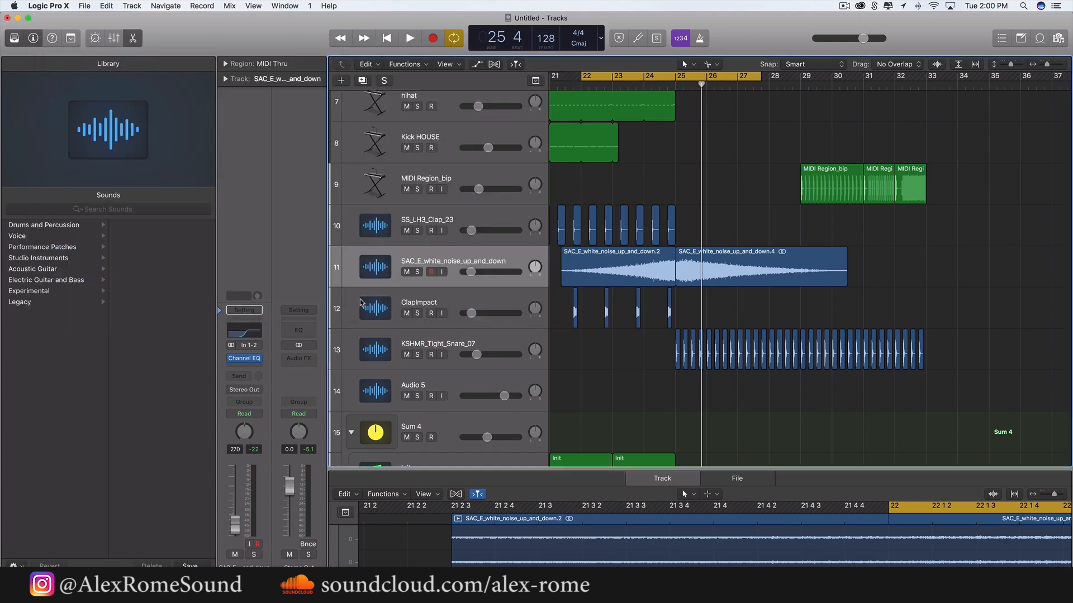
Add a Chorus with 100% intensity to the white noise track and play the transition from bar 22
{"action": "left_click", "coordinate": [252, 371]}
{"action": "mouse_move", "coordinate": [270, 506]}
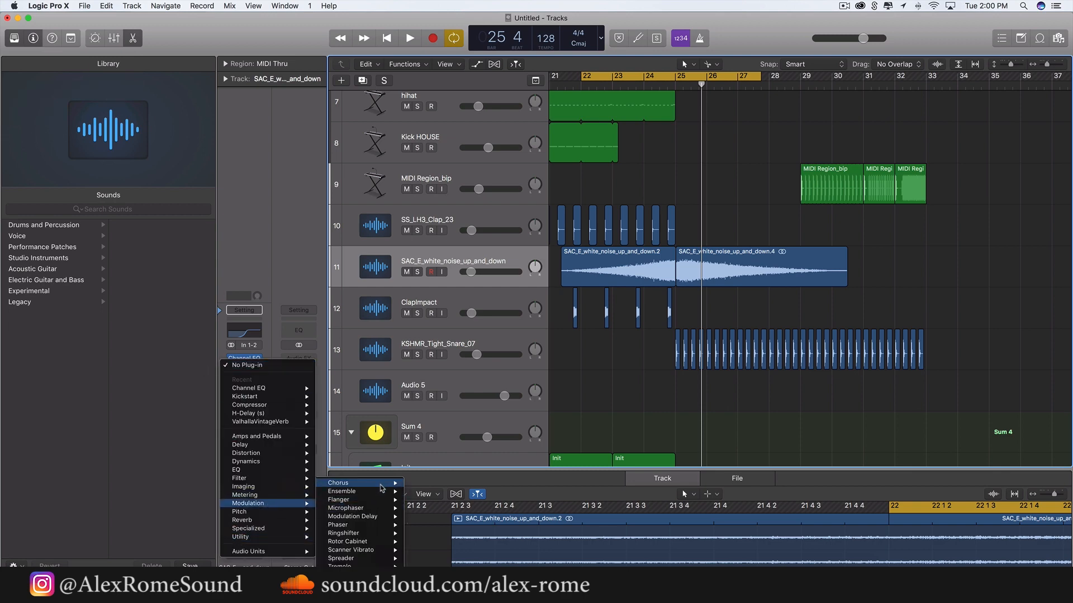
{"action": "left_click", "coordinate": [427, 484]}
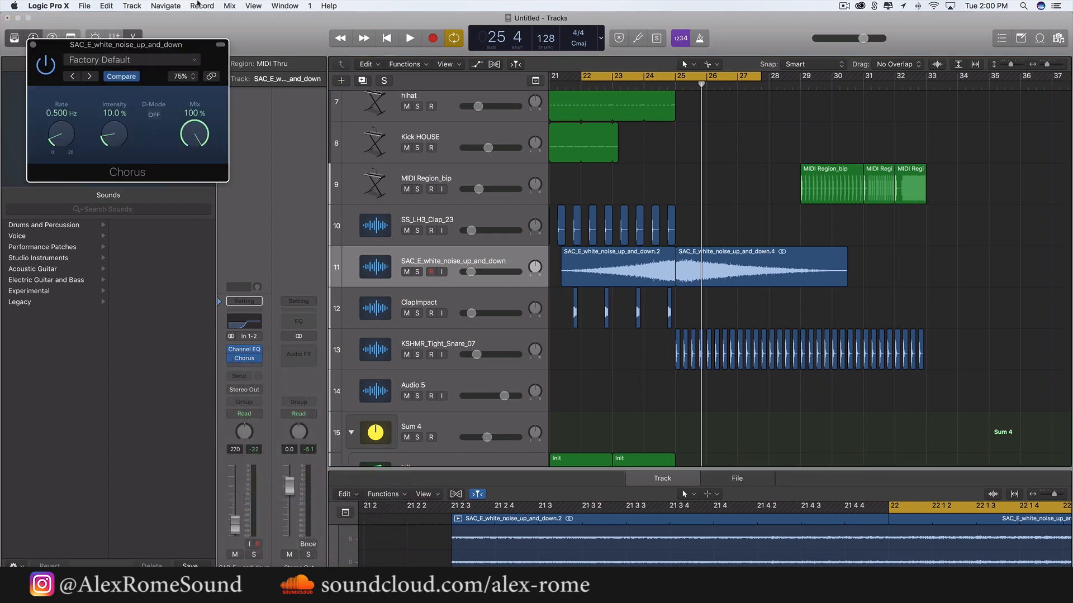
{"action": "key", "text": "space"}
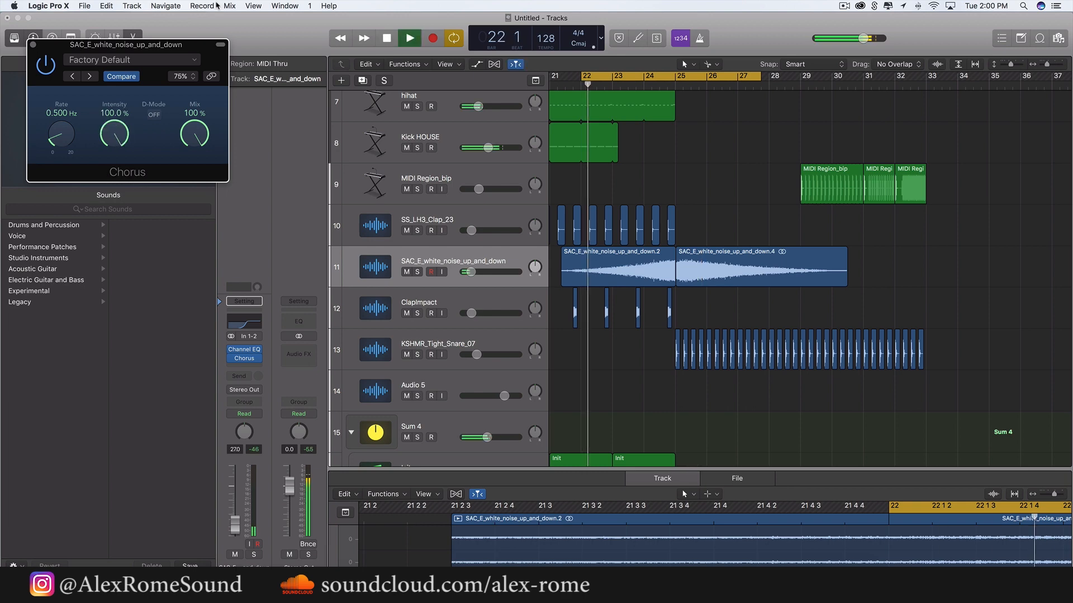
{"action": "left_click", "coordinate": [32, 45]}
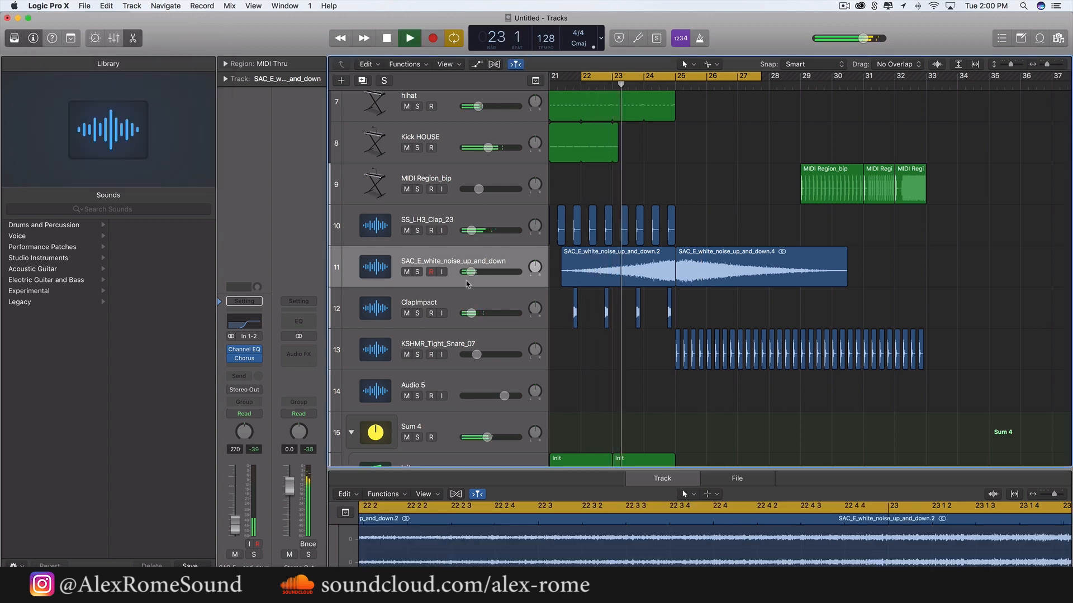
Lower the white noise track's volume to -31.0 dB, switch off cycling, and listen into the build until bar 27
{"action": "mouse_move", "coordinate": [471, 272]}
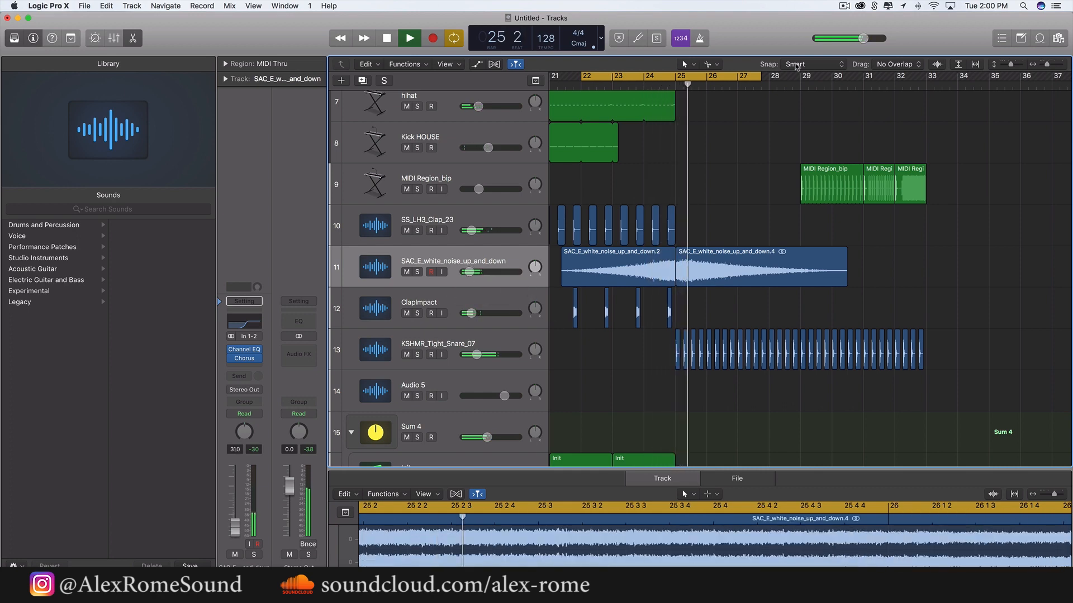
{"action": "scroll", "coordinate": [828, 177], "scroll_direction": "right", "scroll_amount": 3}
{"action": "scroll", "coordinate": [829, 177], "scroll_direction": "up", "scroll_amount": 1}
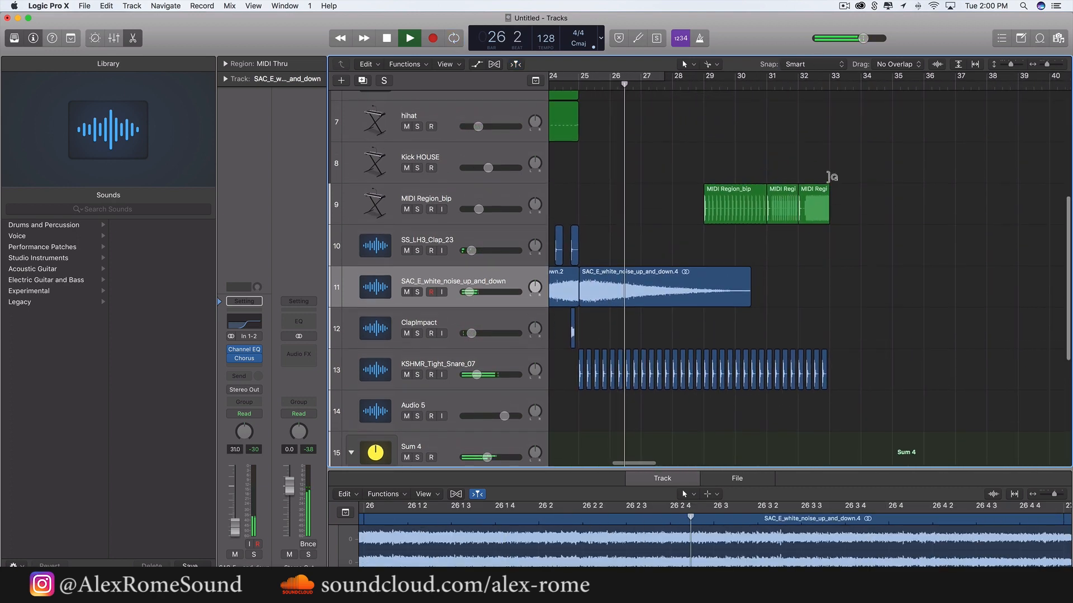
{"action": "scroll", "coordinate": [829, 177], "scroll_direction": "up", "scroll_amount": 1}
{"action": "scroll", "coordinate": [828, 177], "scroll_direction": "left", "scroll_amount": 1}
{"action": "key", "text": "space"}
{"action": "scroll", "coordinate": [767, 355], "scroll_direction": "left", "scroll_amount": 2}
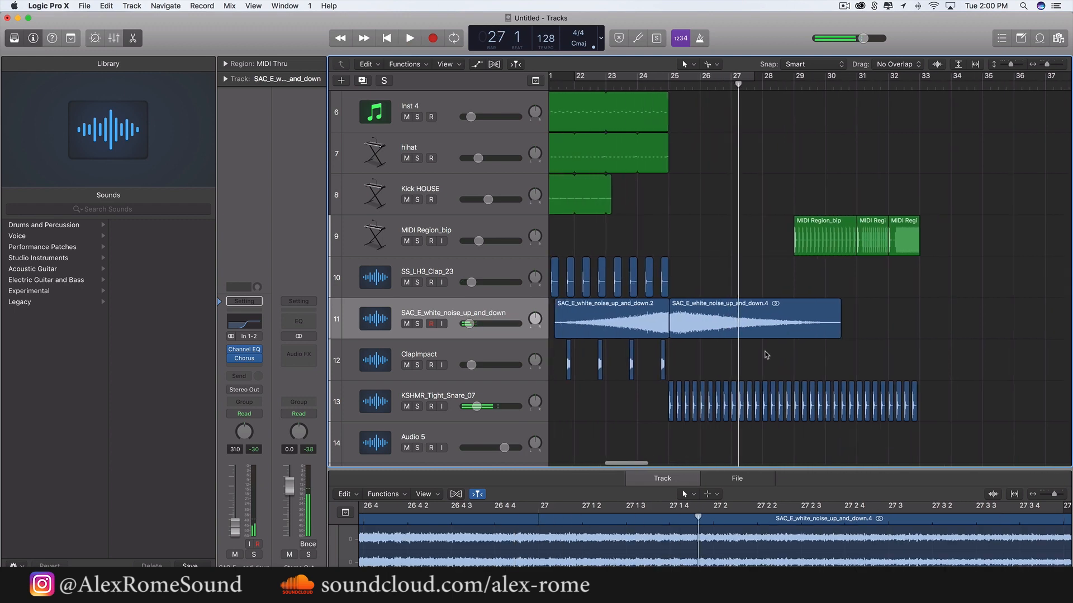
Select the falling white noise region and start adding a new audio track below its track
{"action": "left_click", "coordinate": [776, 318]}
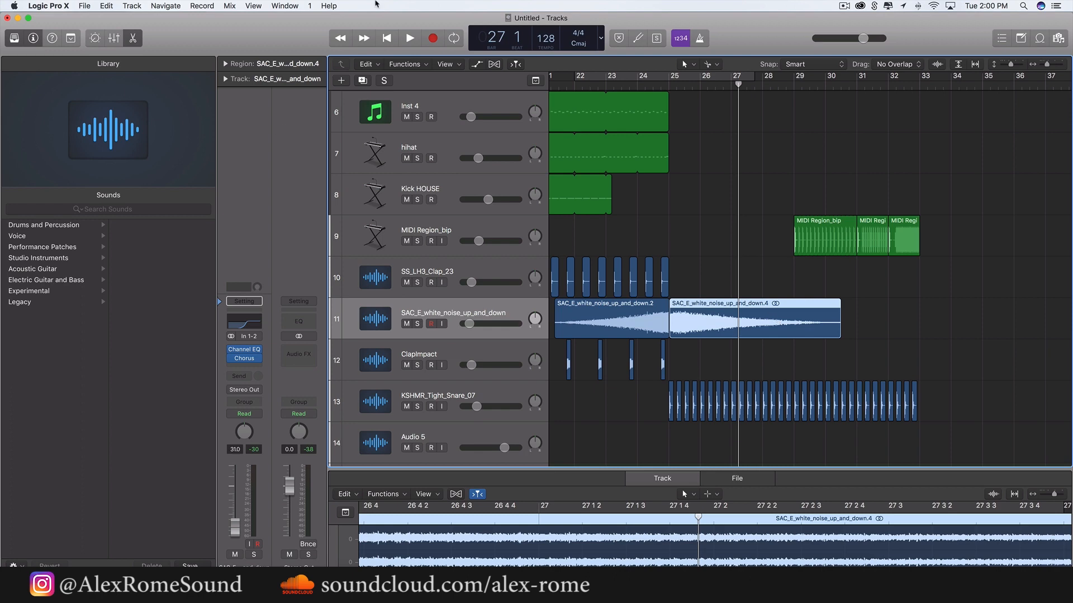
{"action": "left_click", "coordinate": [342, 81]}
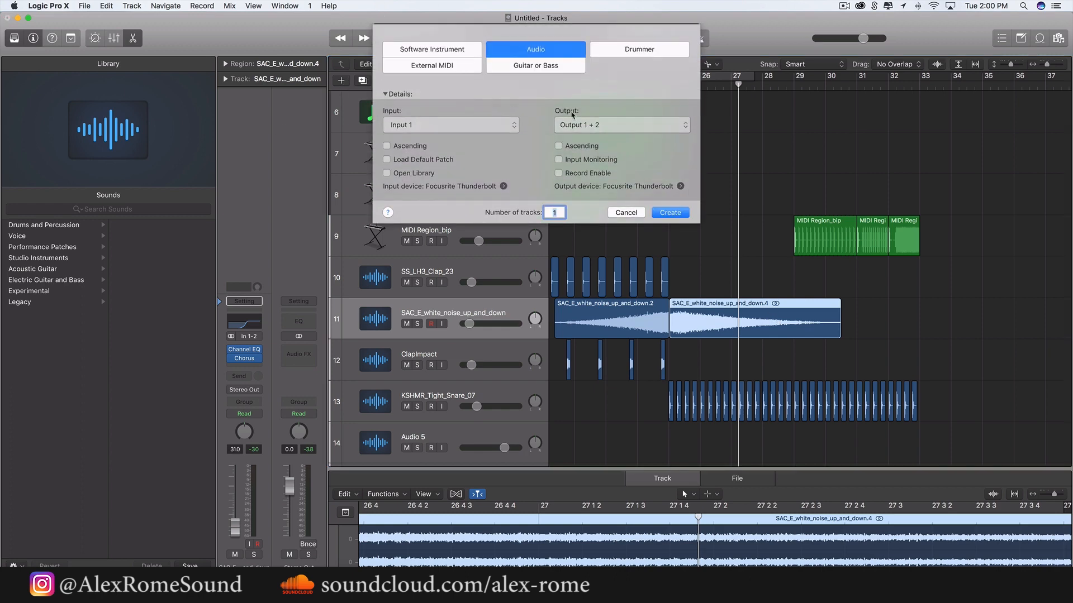
Create an audio track, search the Splice downloads for "impact", and place SS_impact.wav on the new track at bar 25
{"action": "left_click", "coordinate": [668, 212]}
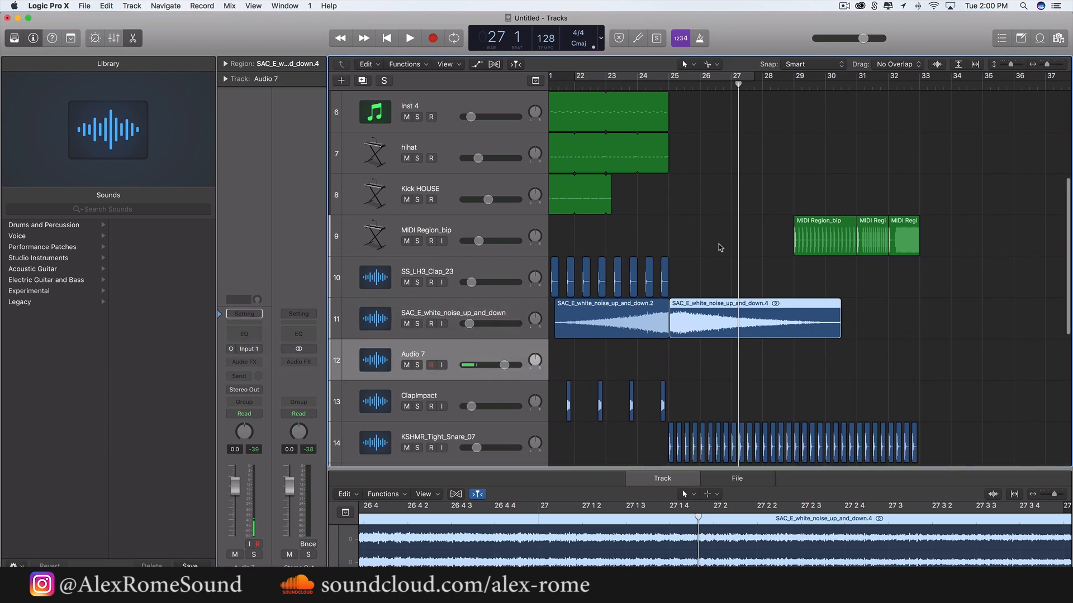
{"action": "left_click", "coordinate": [876, 6]}
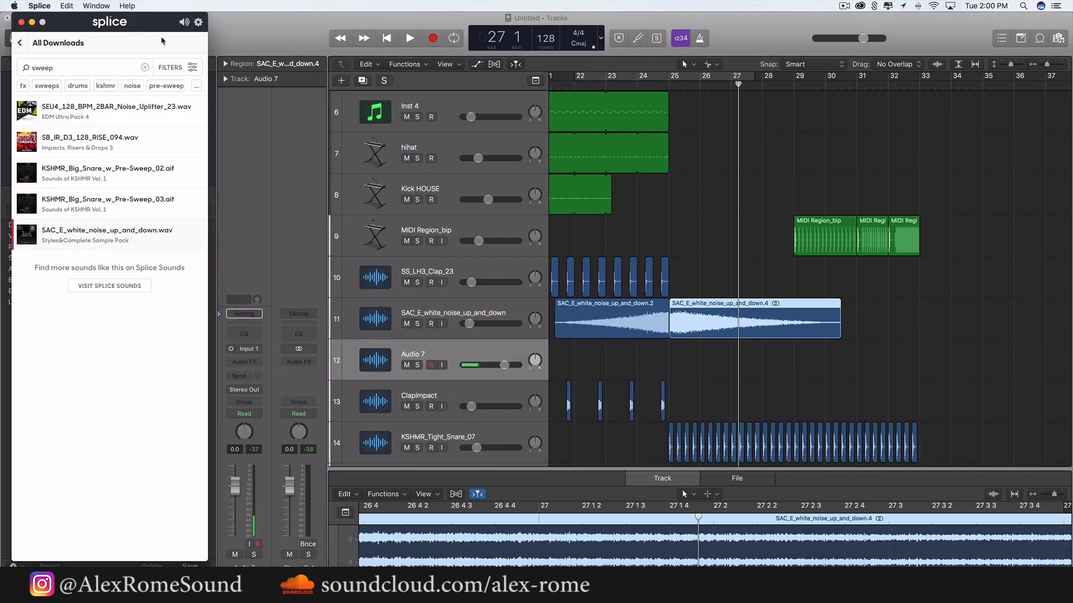
{"action": "type", "text": "impo"}
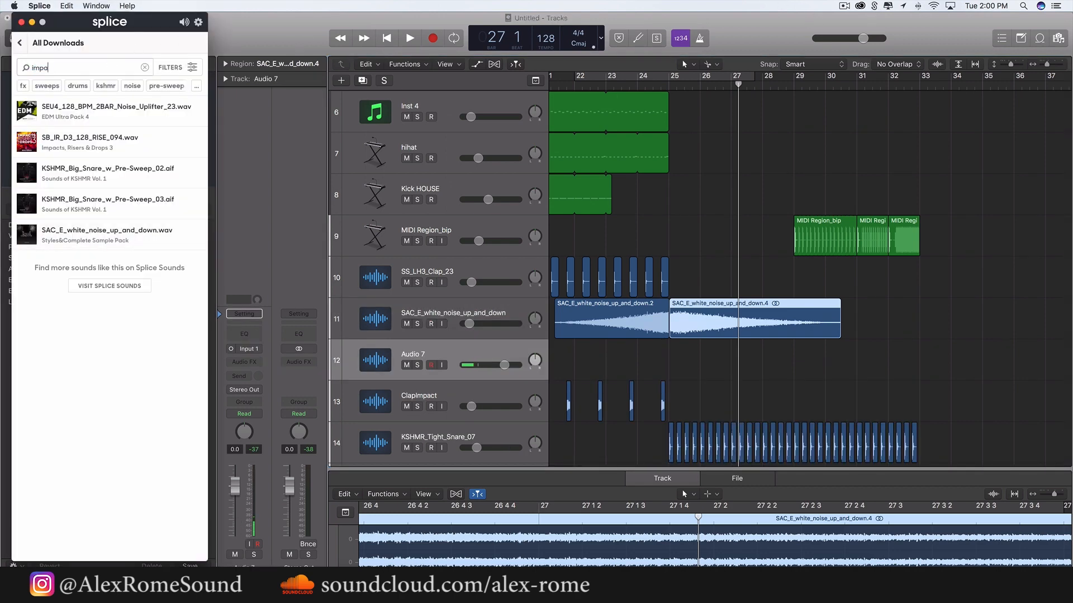
{"action": "key", "text": "BackSpace"}
{"action": "type", "text": "act"}
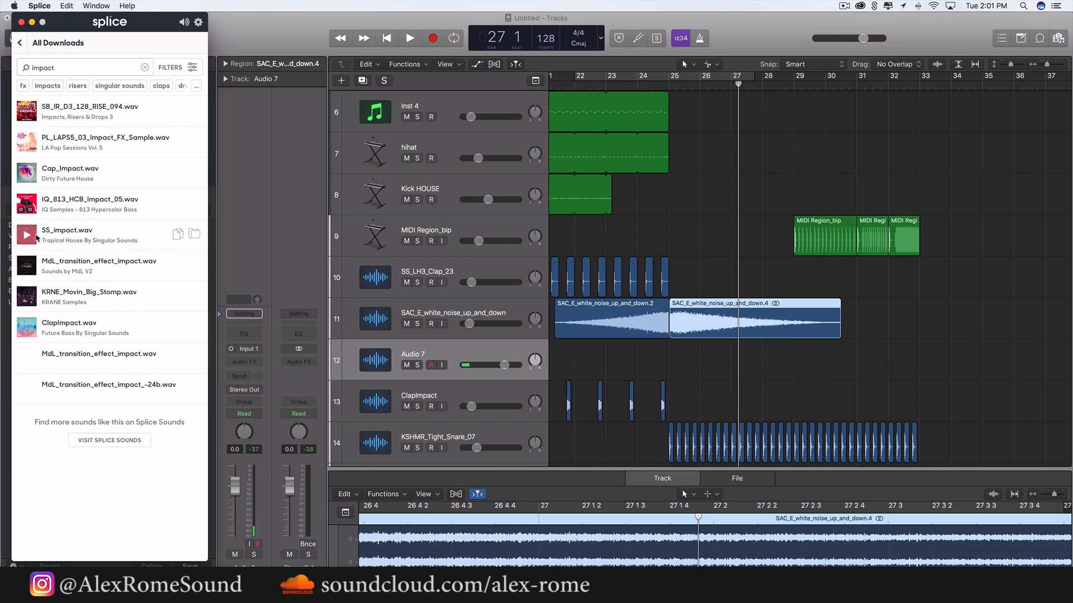
{"action": "left_click_drag", "start_coordinate": [55, 237], "coordinate": [728, 375]}
Play the arrangement from bar 17 in cycle mode to listen to the section leading into the impact
{"action": "key", "text": "super+Left"}
{"action": "key", "text": "super+Left"}
{"action": "key", "text": "super+Left"}
{"action": "key", "text": "super+Left"}
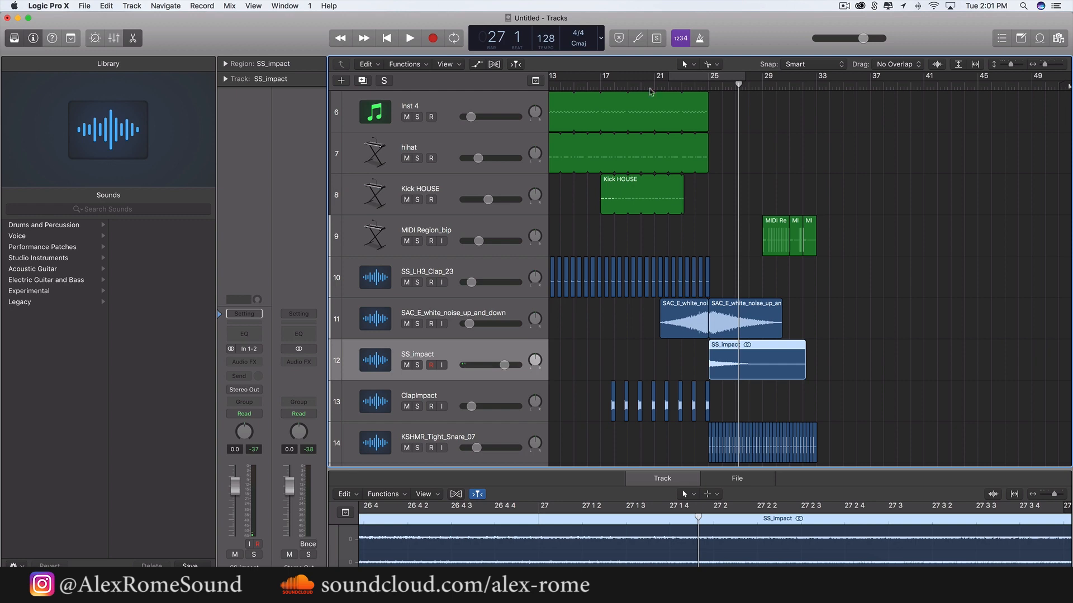
{"action": "left_click", "coordinate": [602, 80]}
{"action": "key", "text": "space"}
{"action": "scroll", "coordinate": [806, 209], "scroll_direction": "down", "scroll_amount": 5}
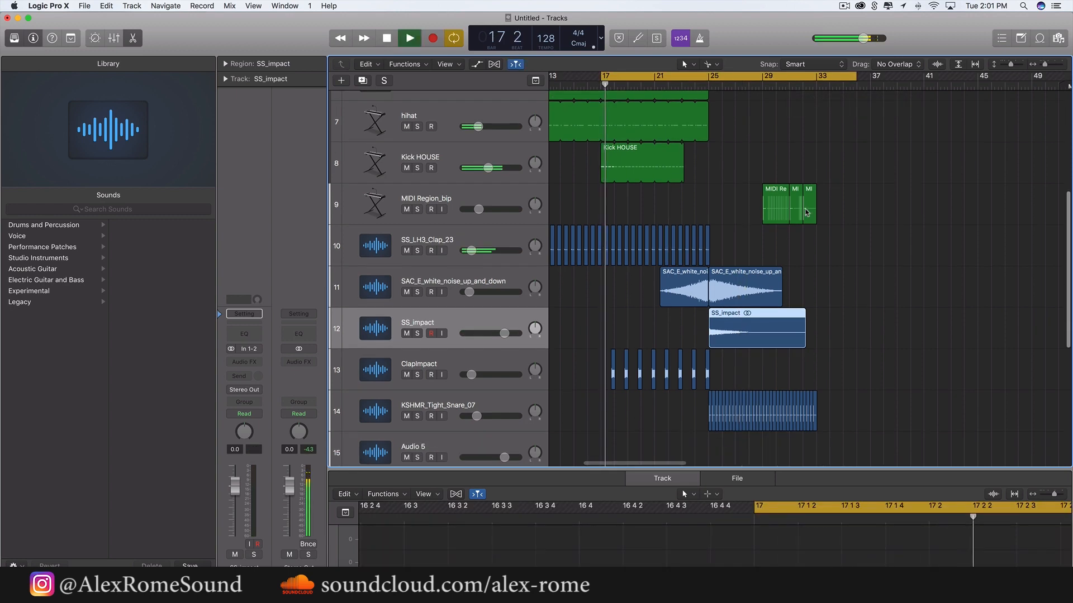
{"action": "scroll", "coordinate": [804, 210], "scroll_direction": "down", "scroll_amount": 8}
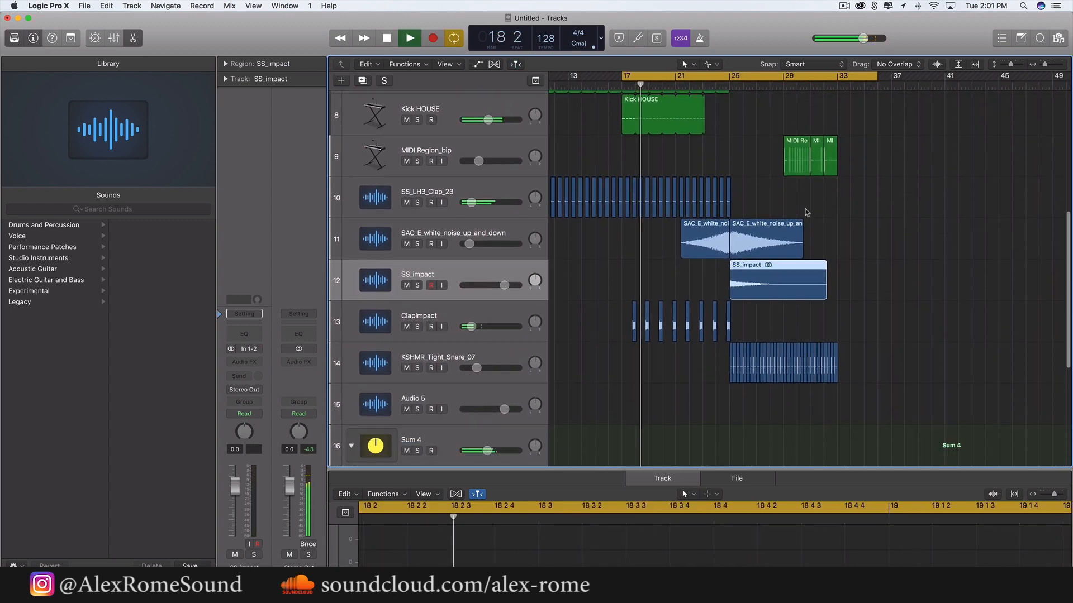
{"action": "key", "text": "space"}
{"action": "scroll", "coordinate": [583, 219], "scroll_direction": "up", "scroll_amount": 6}
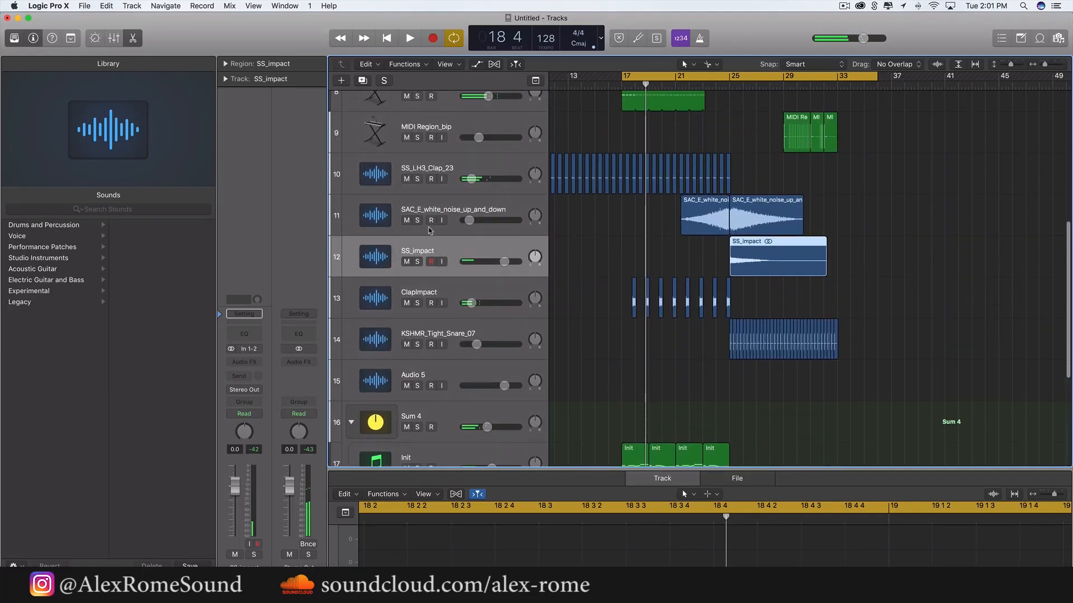
Create another audio track, search the Splice downloads for "cymbal", and place Crash07_PL.wav on it at bar 17
{"action": "left_click", "coordinate": [342, 80]}
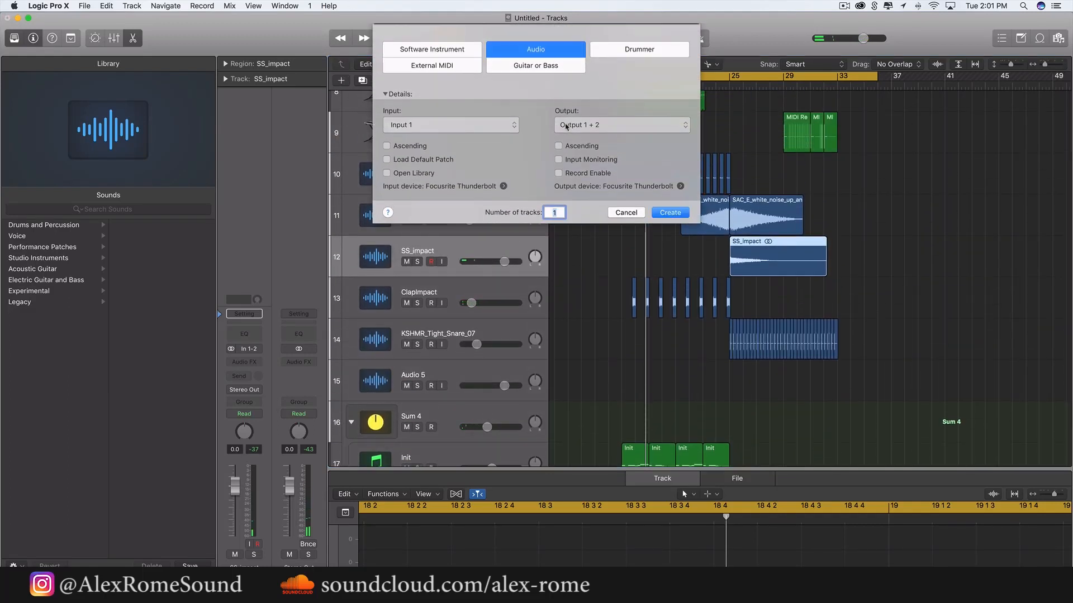
{"action": "left_click", "coordinate": [670, 212]}
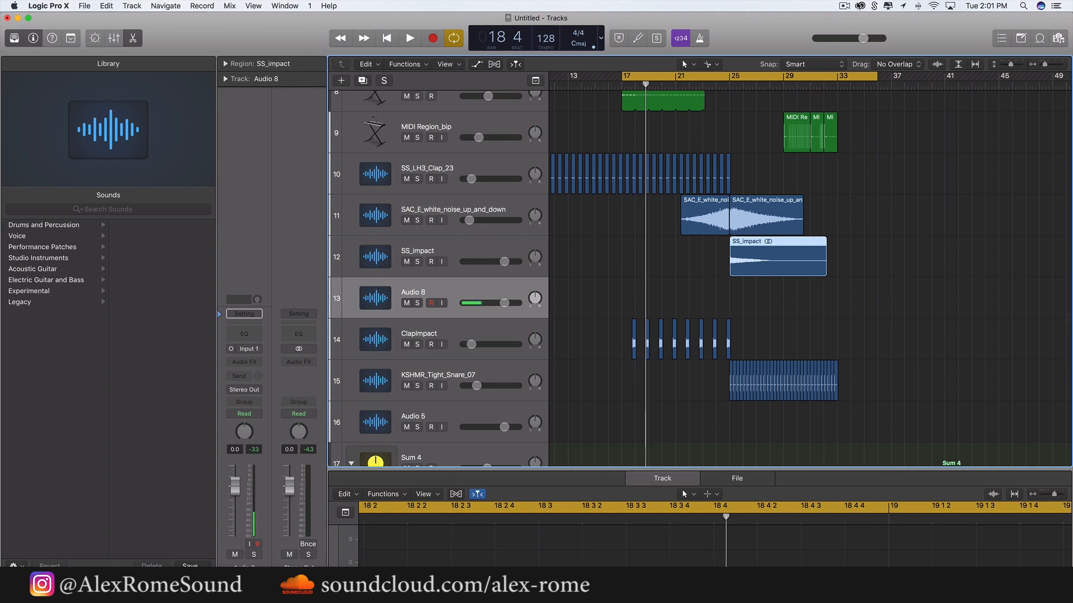
{"action": "left_click", "coordinate": [876, 6]}
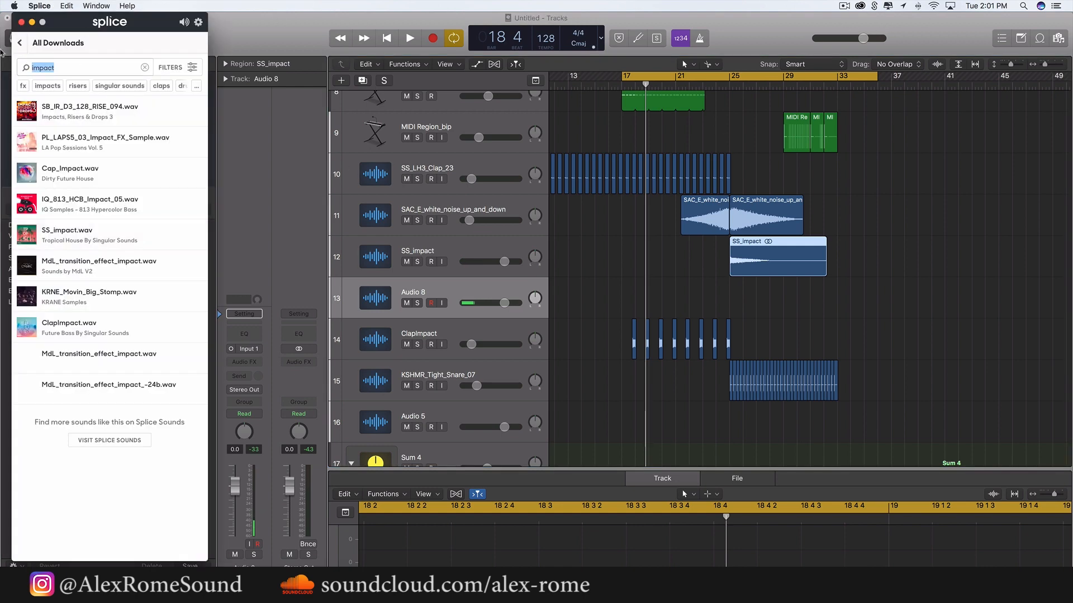
{"action": "type", "text": "cym,b"}
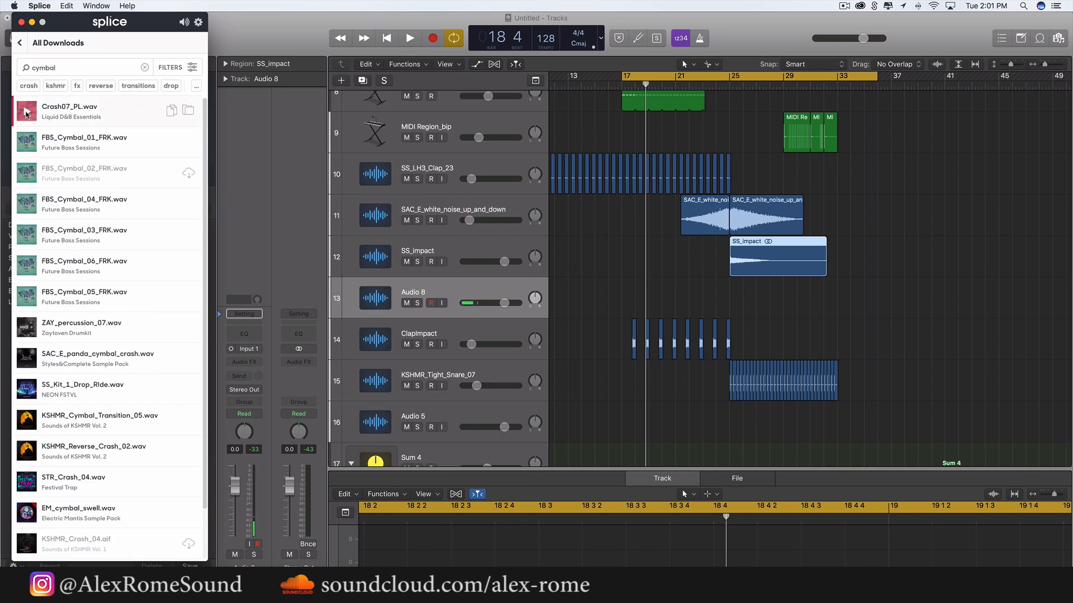
{"action": "left_click_drag", "start_coordinate": [711, 442], "coordinate": [660, 263]}
{"action": "left_click", "coordinate": [684, 251]}
Play the crash at bar 17 and lower the Crash07_PL track's volume to about -26 dB
{"action": "key", "text": "super+Right"}
{"action": "key", "text": "super+Right"}
{"action": "key", "text": "super+Right"}
{"action": "key", "text": "super+Right"}
{"action": "scroll", "coordinate": [683, 250], "scroll_direction": "left", "scroll_amount": 5}
{"action": "key", "text": "space"}
{"action": "left_click_drag", "start_coordinate": [473, 258], "coordinate": [475, 262]}
{"action": "key", "text": "space"}
Insert a Sample Delay effect on the Crash07_PL track and play the crash with it
{"action": "left_click", "coordinate": [246, 361]}
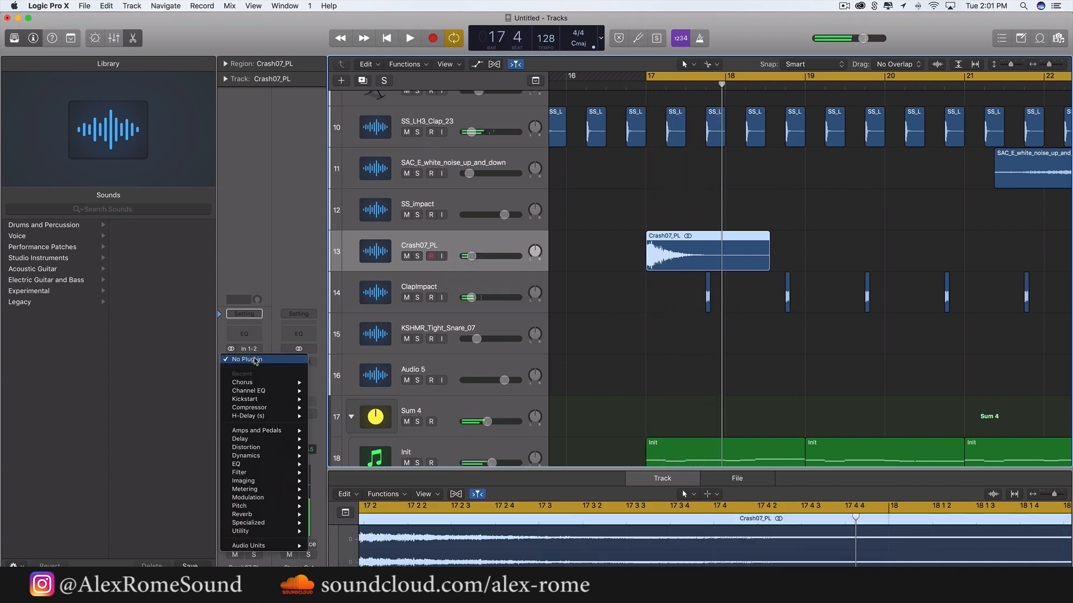
{"action": "mouse_move", "coordinate": [263, 440]}
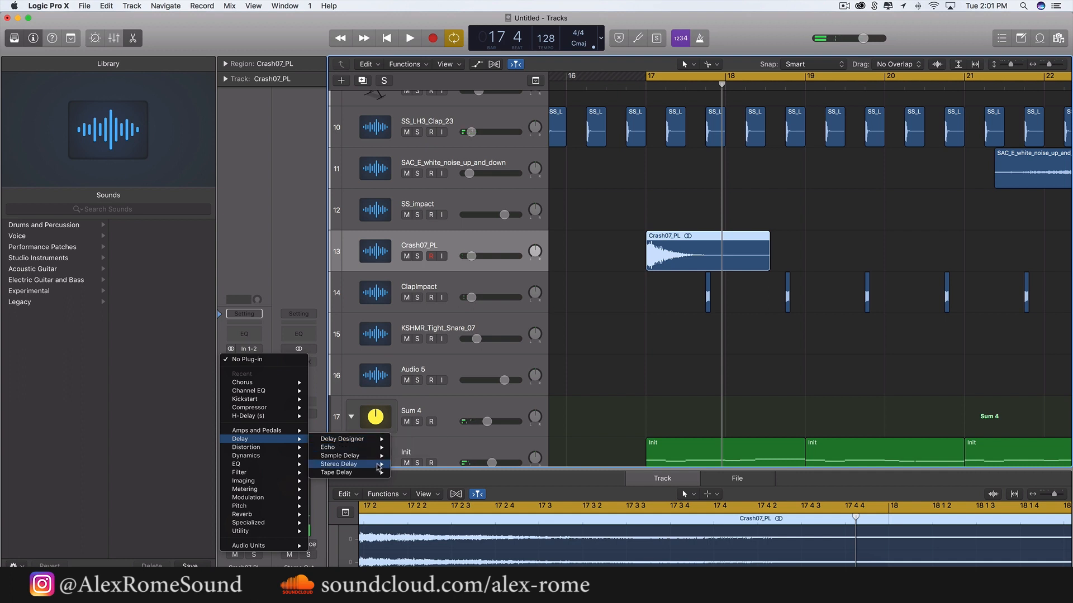
{"action": "left_click", "coordinate": [411, 456]}
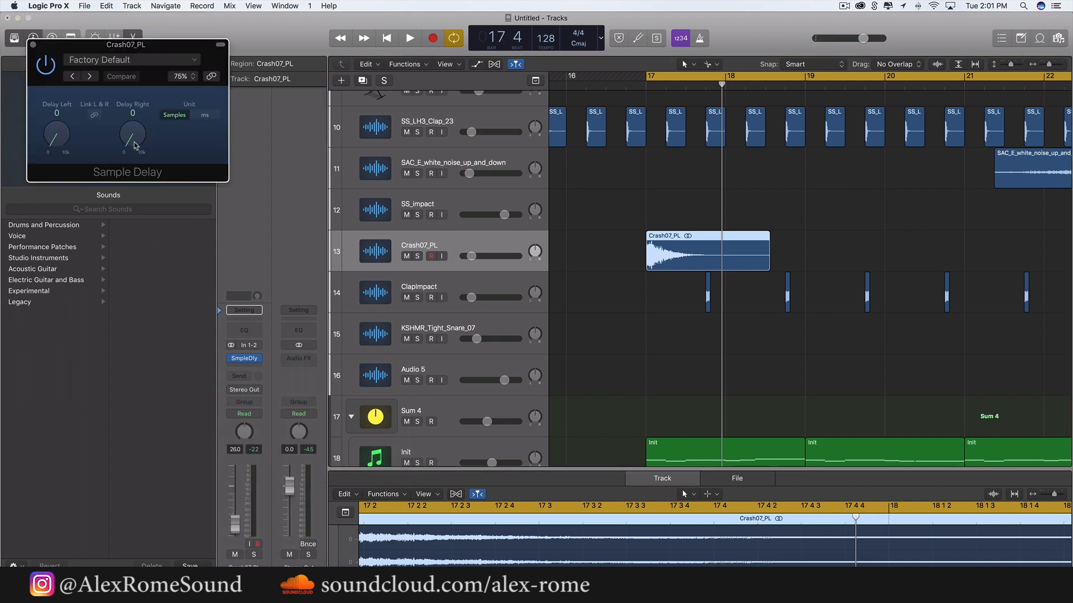
{"action": "key", "text": "space"}
{"action": "left_click", "coordinate": [33, 45]}
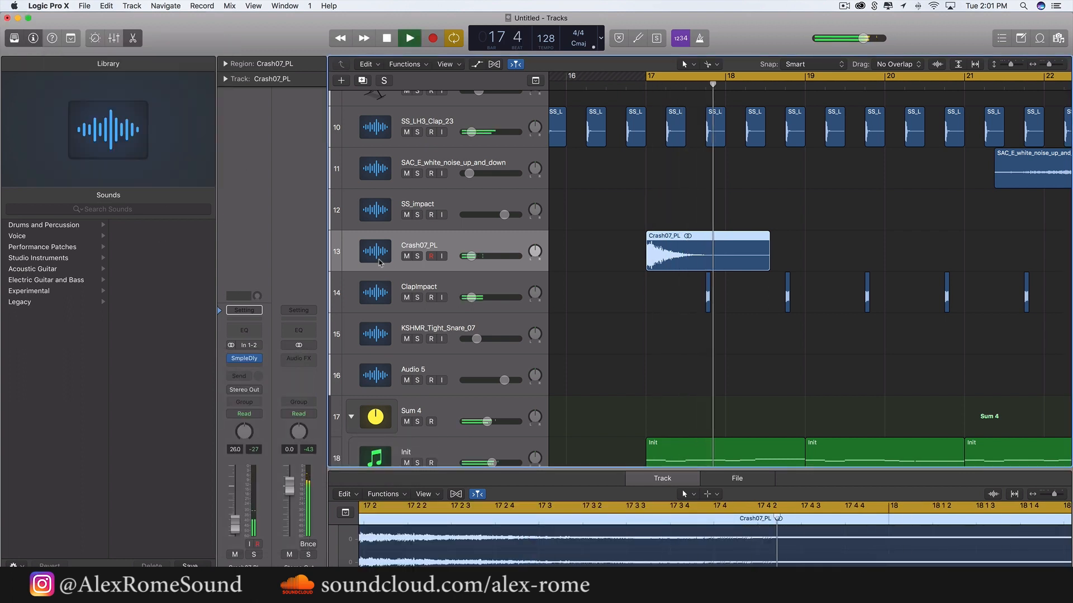
Add a send to Bus 19 on the Crash07_PL track, raise its send level, and play the crash
{"action": "left_click", "coordinate": [239, 376]}
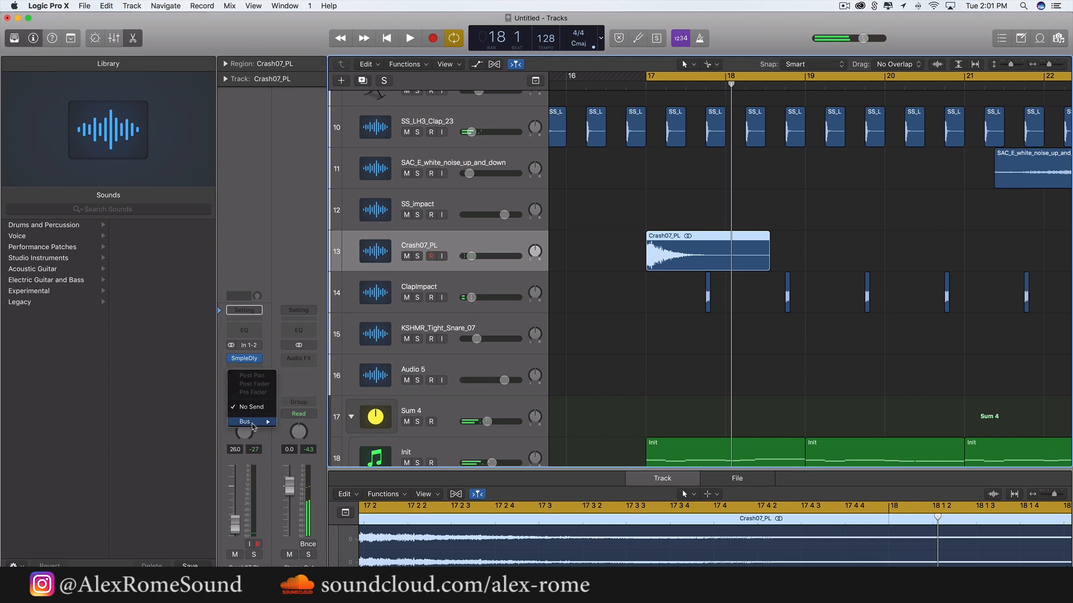
{"action": "mouse_move", "coordinate": [252, 426]}
{"action": "left_click", "coordinate": [302, 391]}
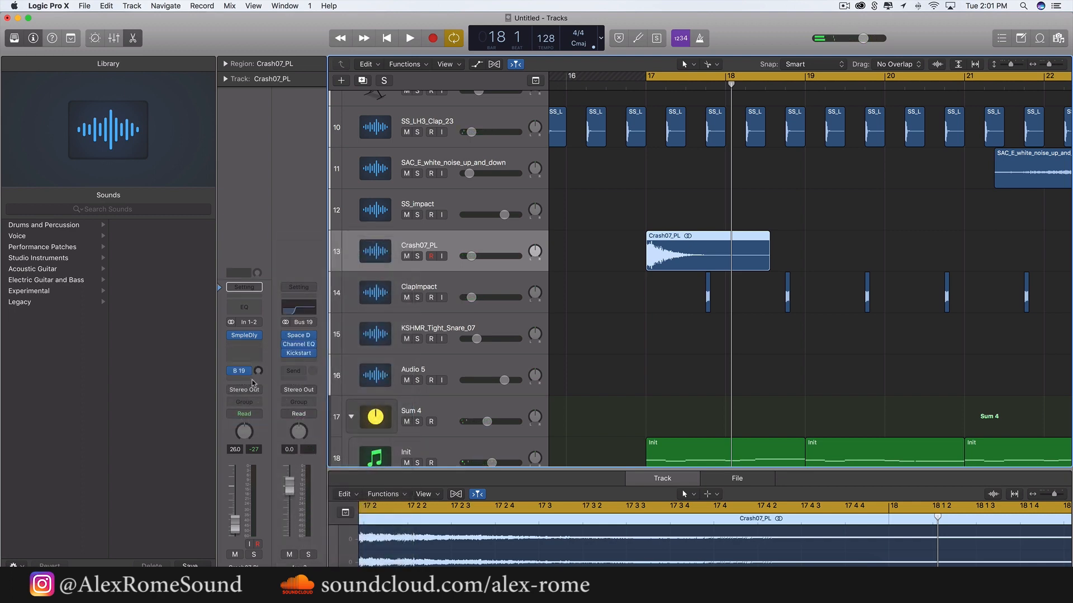
{"action": "key", "text": "space"}
{"action": "key", "text": "space"}
{"action": "key", "text": "space"}
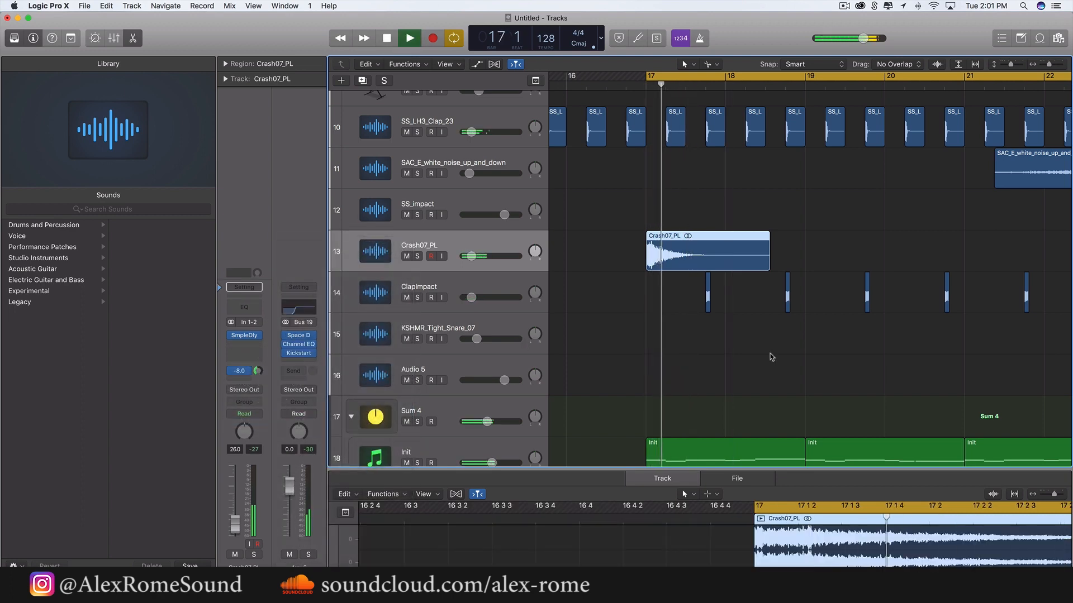
Listen to the section from bar 17 onward while reviewing the regions up to the transition at bar 25
{"action": "key", "text": "super+Left"}
{"action": "scroll", "coordinate": [771, 356], "scroll_direction": "left", "scroll_amount": 3}
{"action": "scroll", "coordinate": [771, 357], "scroll_direction": "up", "scroll_amount": 5}
{"action": "scroll", "coordinate": [726, 352], "scroll_direction": "right", "scroll_amount": 4}
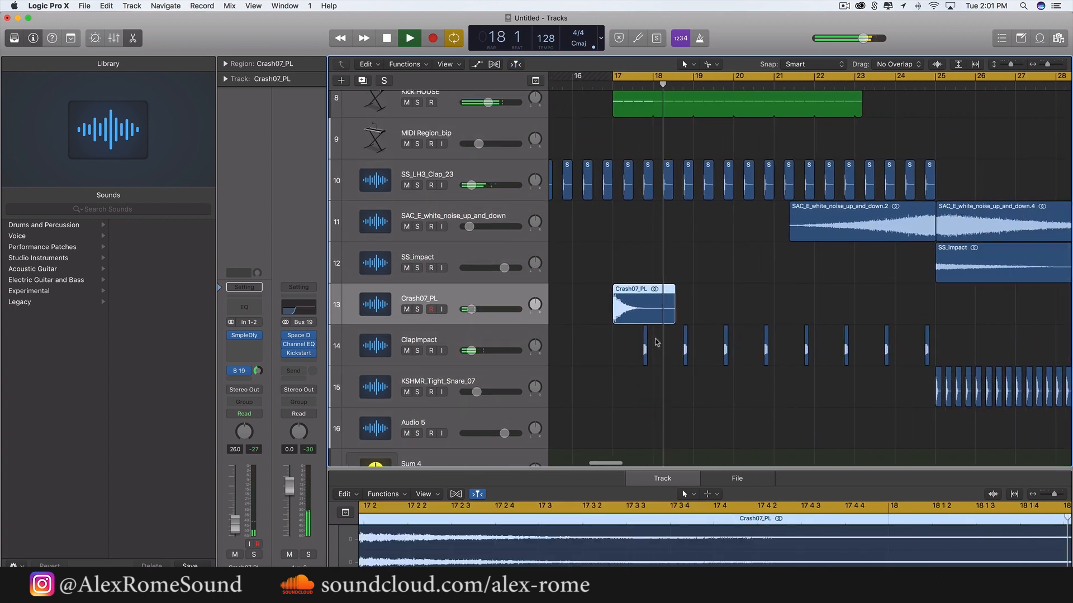
{"action": "scroll", "coordinate": [657, 343], "scroll_direction": "down", "scroll_amount": 3}
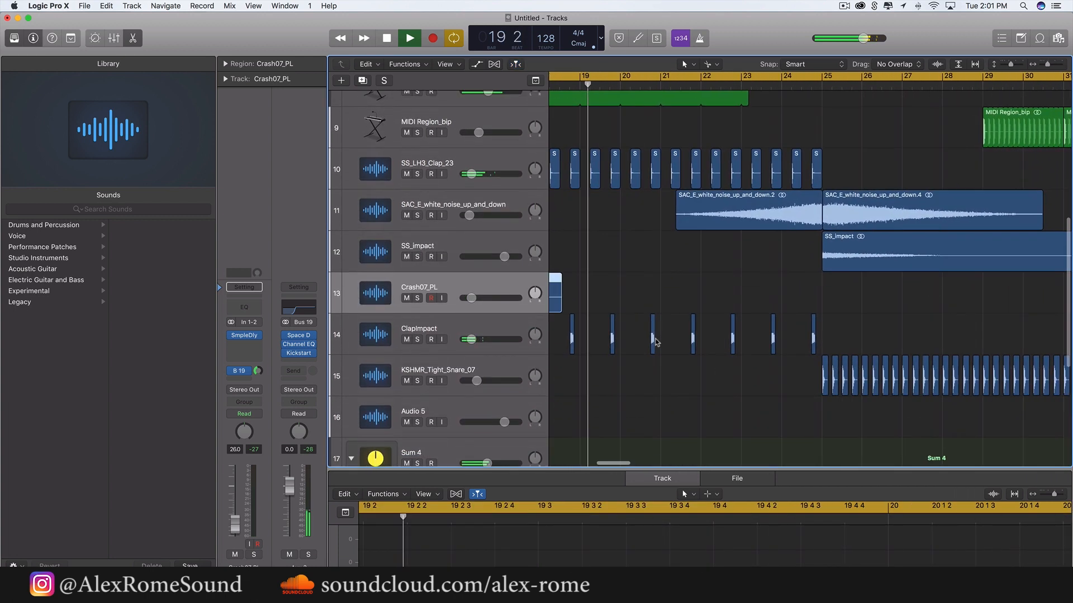
{"action": "scroll", "coordinate": [657, 343], "scroll_direction": "left", "scroll_amount": 1}
{"action": "scroll", "coordinate": [656, 342], "scroll_direction": "up", "scroll_amount": 2}
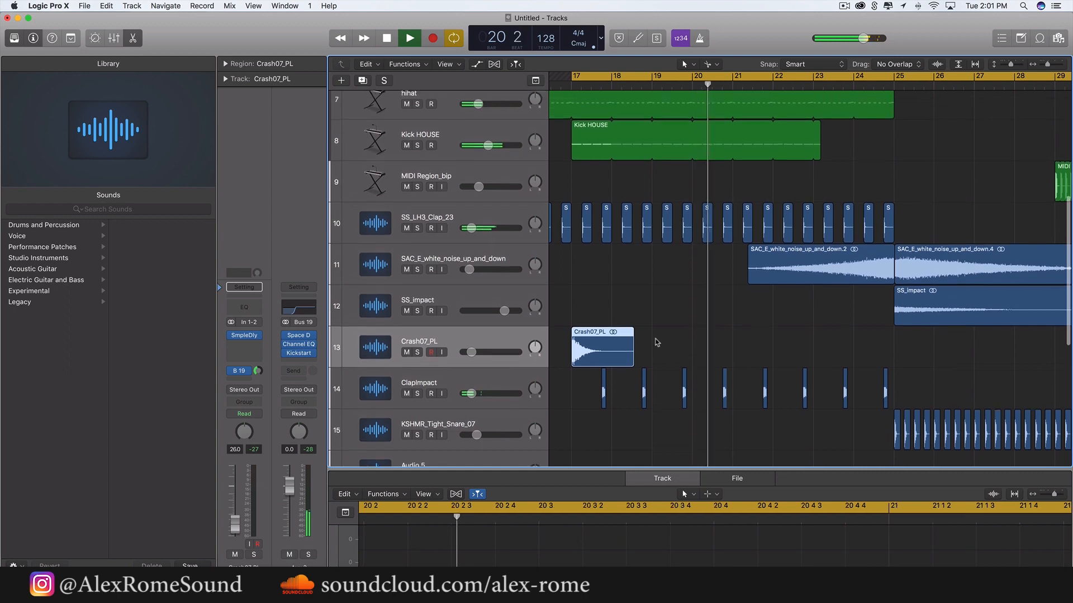
{"action": "scroll", "coordinate": [648, 343], "scroll_direction": "right", "scroll_amount": 3}
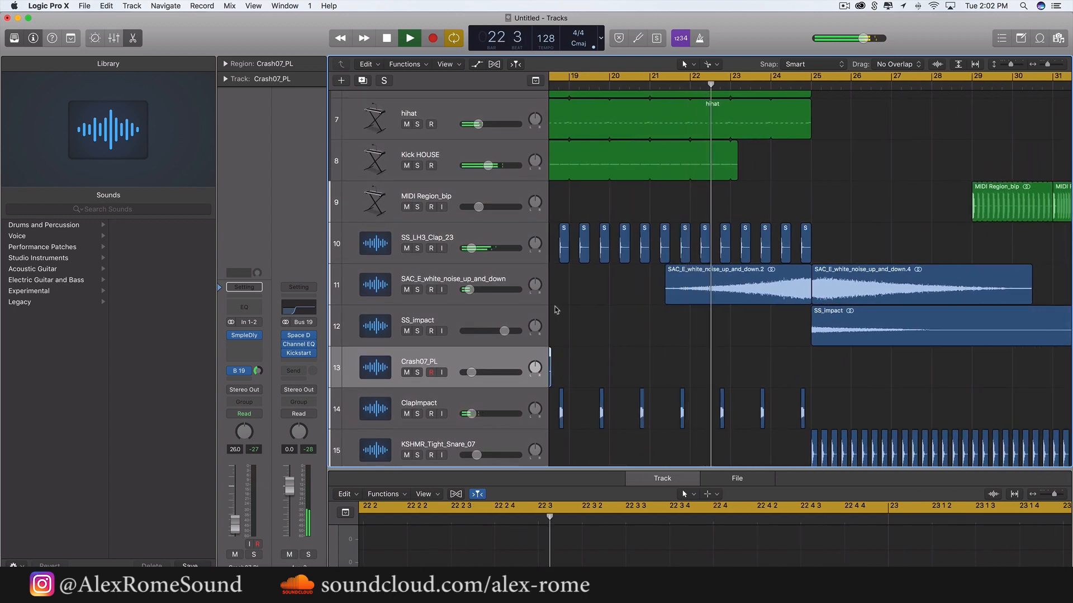
Insert a stereo Kickstart plug-in after the Chorus on the SAC_E_white_noise_up_and_down track
{"action": "left_click", "coordinate": [462, 279]}
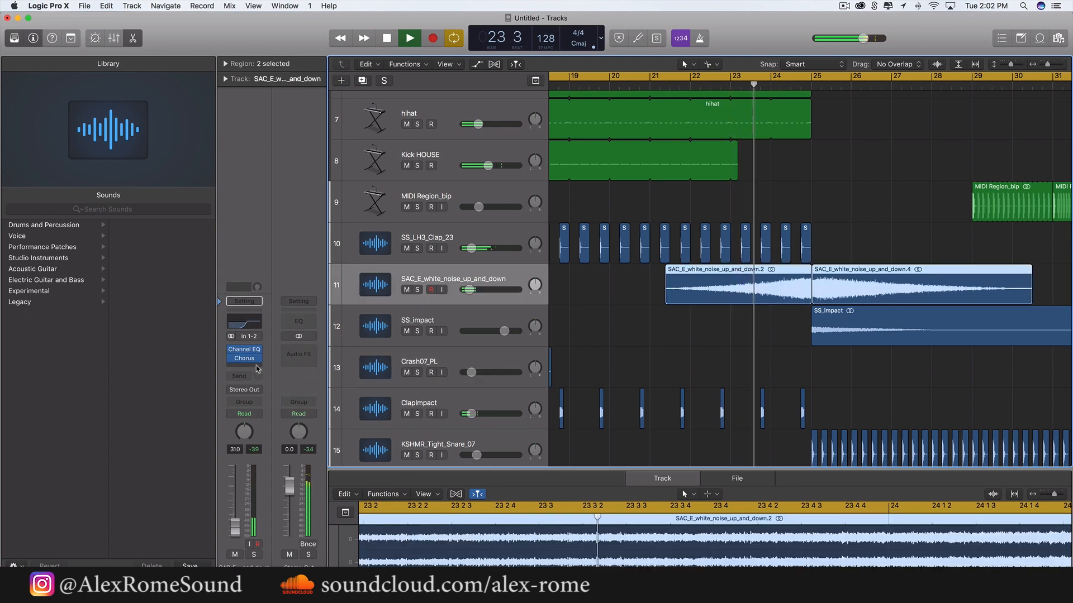
{"action": "left_click", "coordinate": [244, 366]}
{"action": "mouse_move", "coordinate": [263, 410]}
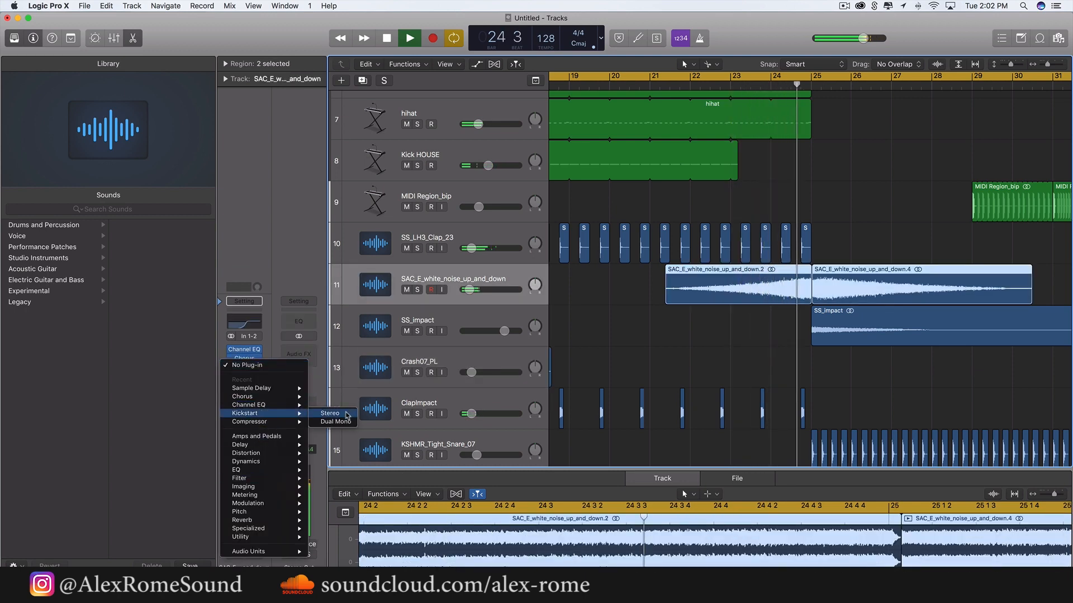
{"action": "left_click", "coordinate": [329, 414]}
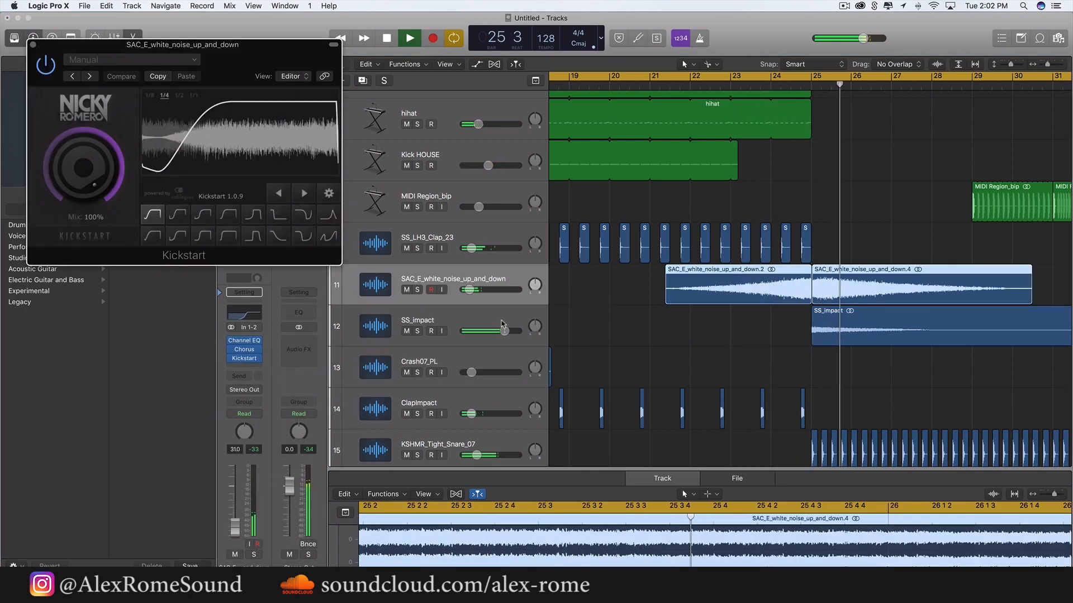
Lower the SS_impact track's volume to -8.6 dB and play on into bar 28
{"action": "left_click_drag", "start_coordinate": [504, 330], "coordinate": [486, 331]}
{"action": "scroll", "coordinate": [737, 345], "scroll_direction": "right", "scroll_amount": 4}
{"action": "scroll", "coordinate": [737, 345], "scroll_direction": "up", "scroll_amount": 5}
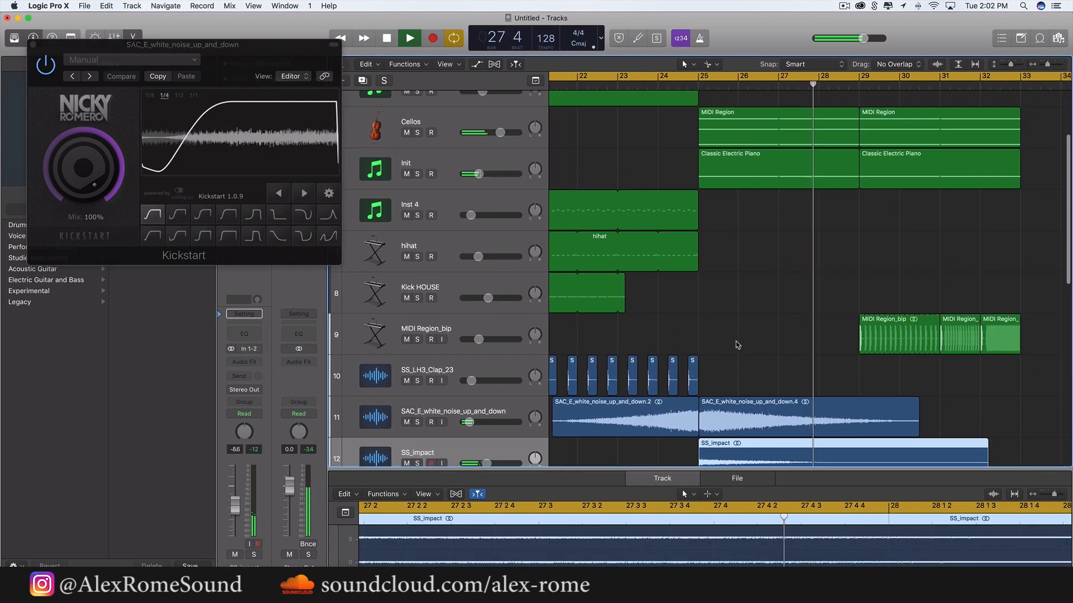
{"action": "key", "text": "super+Left"}
{"action": "key", "text": "super+Left"}
{"action": "key", "text": "space"}
Replace the Cellos and Init regions at bars 25–29 by repeating the two chord regions from bars 21–25 on the top two Init tracks
{"action": "scroll", "coordinate": [738, 345], "scroll_direction": "up", "scroll_amount": 4}
{"action": "scroll", "coordinate": [737, 345], "scroll_direction": "right", "scroll_amount": 2}
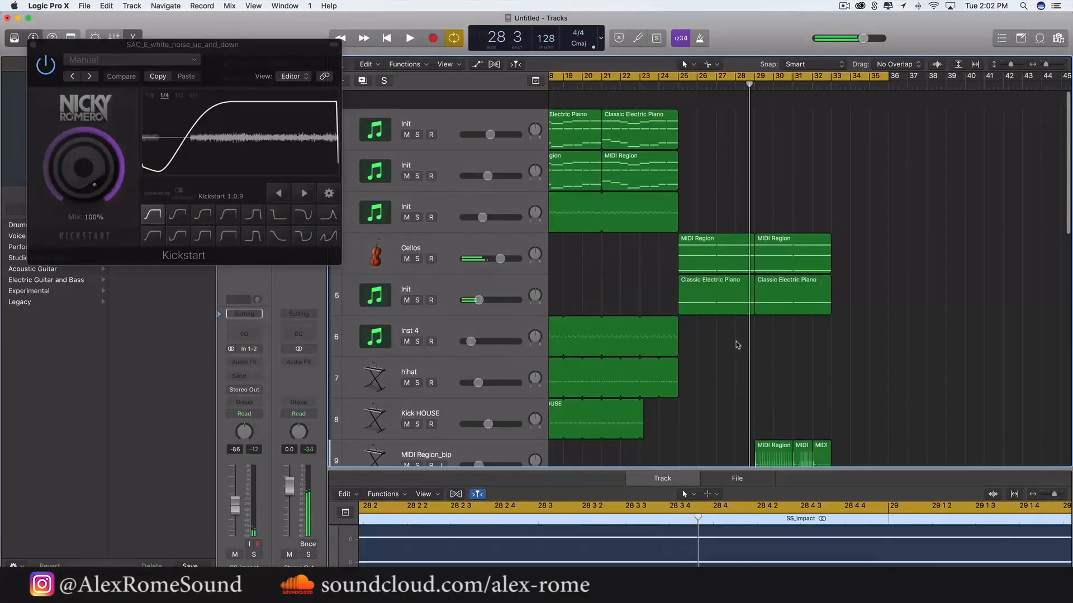
{"action": "scroll", "coordinate": [755, 260], "scroll_direction": "left", "scroll_amount": 2}
{"action": "left_click", "coordinate": [782, 222]}
{"action": "left_click", "coordinate": [780, 287], "text": "shift"}
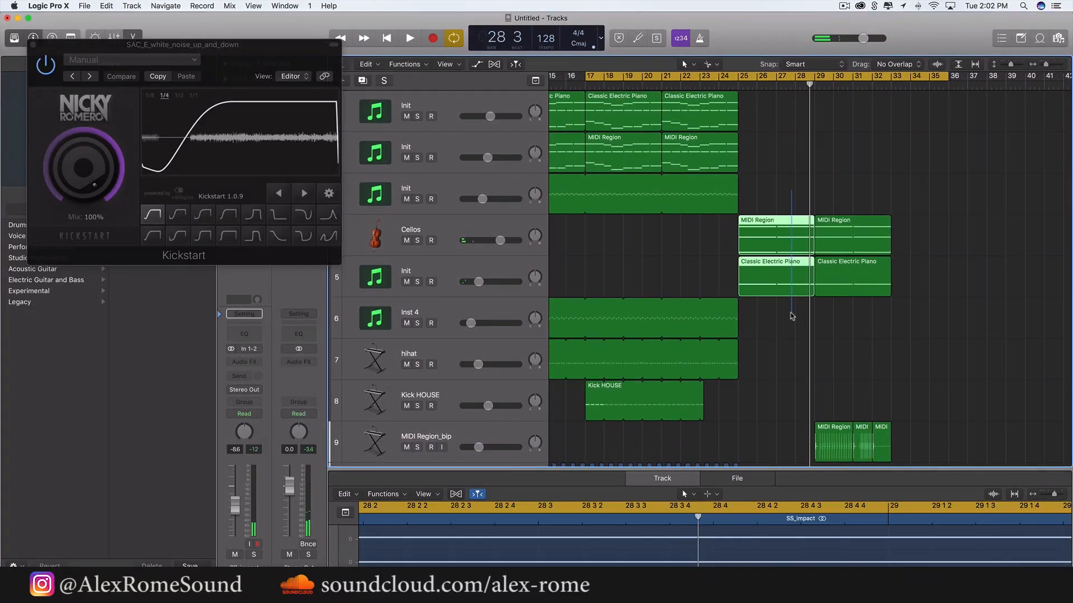
{"action": "key", "text": "Delete"}
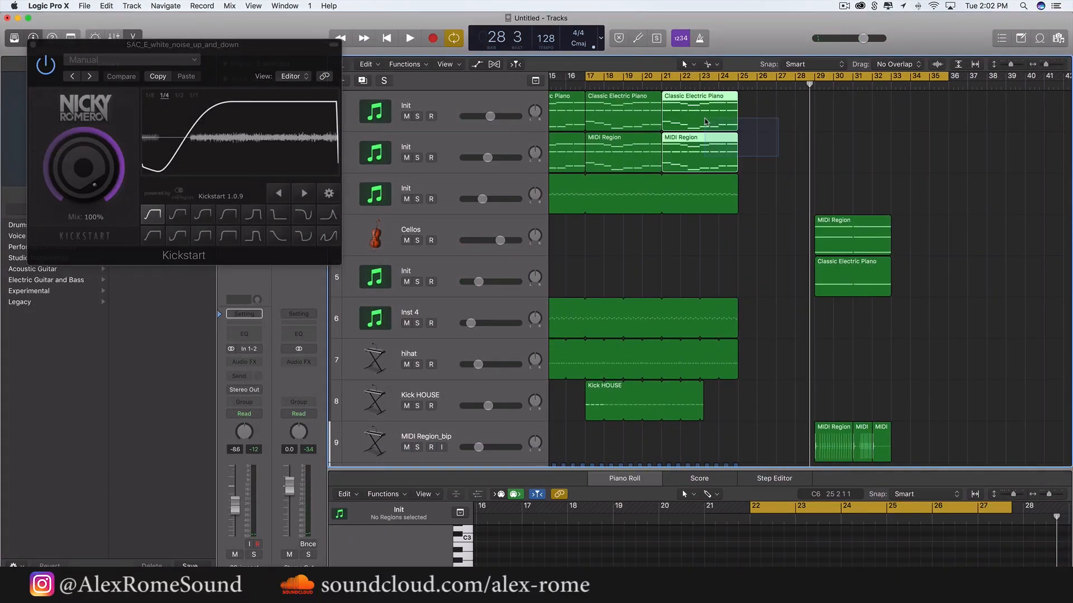
{"action": "key", "text": "super+r"}
{"action": "left_click", "coordinate": [620, 200]}
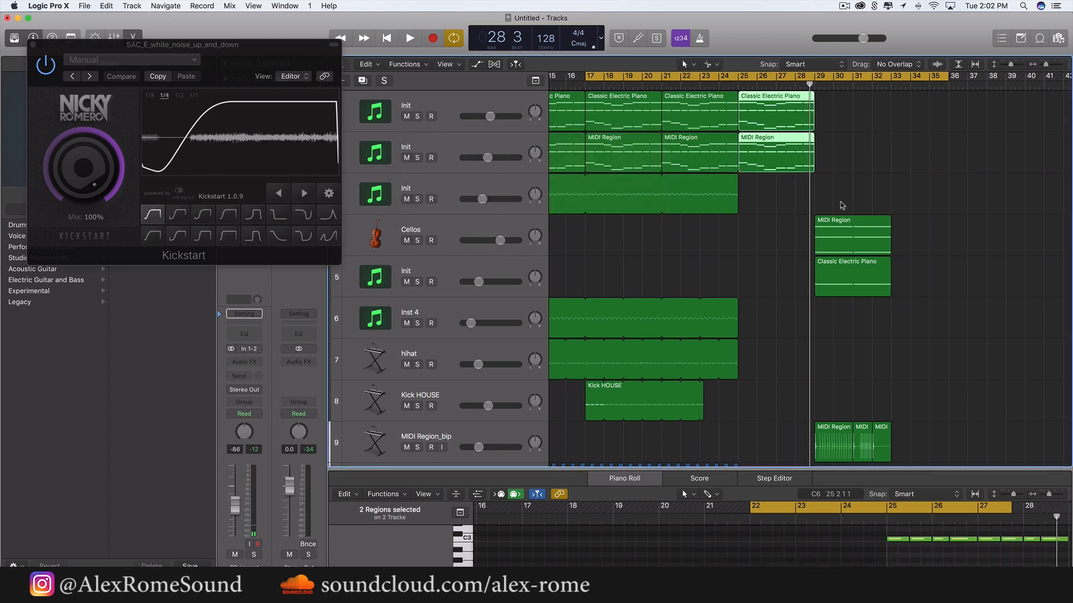
Set the cycle range to bars 25–29, play it, and extend the cycle to bar 33
{"action": "left_click_drag", "start_coordinate": [737, 76], "coordinate": [813, 76]}
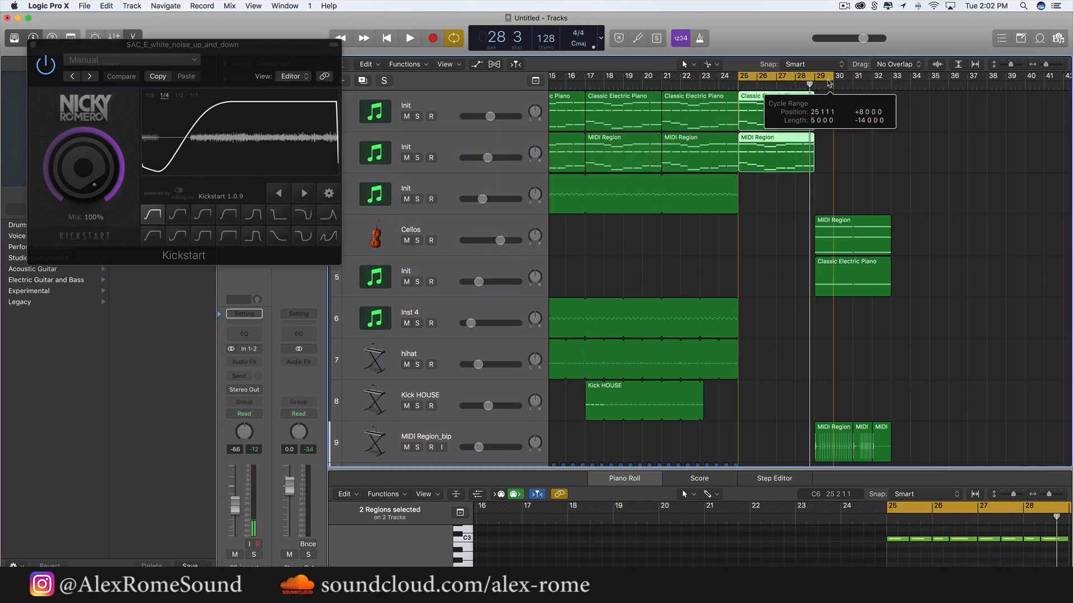
{"action": "left_click_drag", "start_coordinate": [847, 136], "coordinate": [957, 399]}
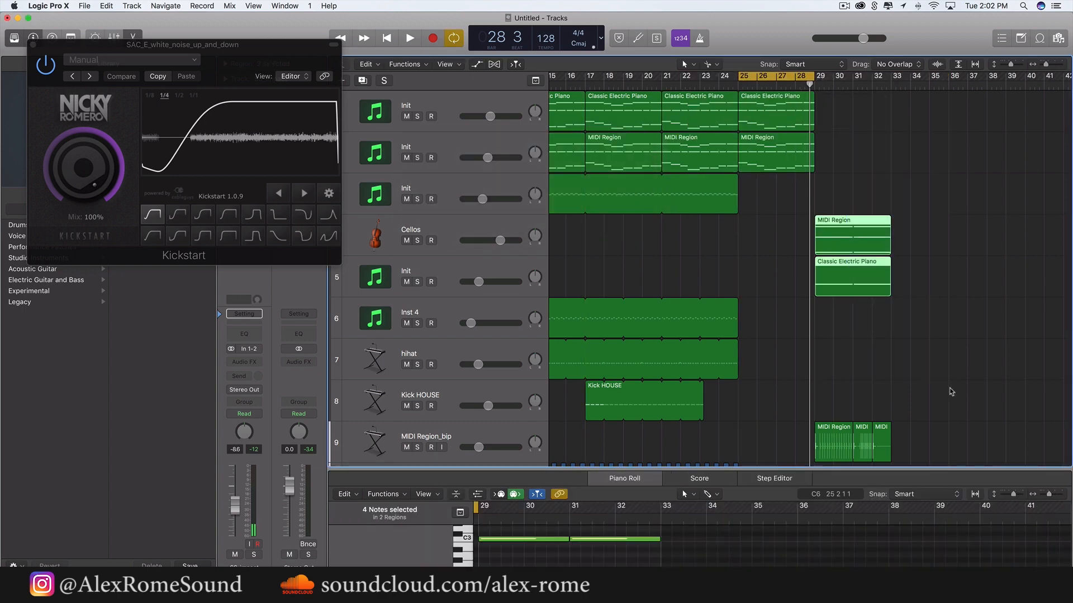
{"action": "key", "text": "space"}
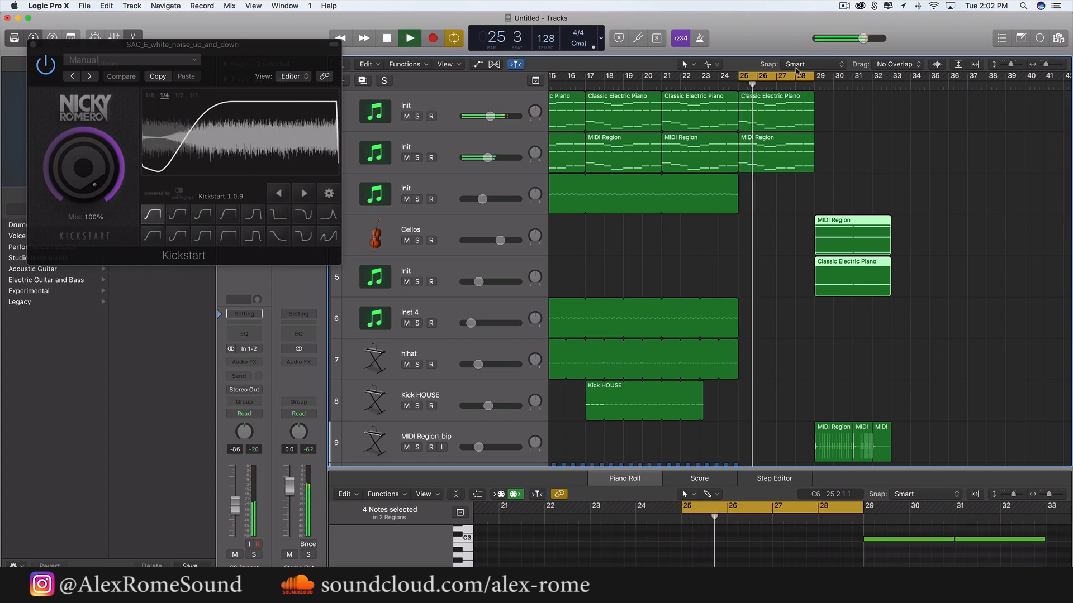
{"action": "left_click_drag", "start_coordinate": [813, 77], "coordinate": [891, 82]}
{"action": "scroll", "coordinate": [881, 114], "scroll_direction": "right", "scroll_amount": 3}
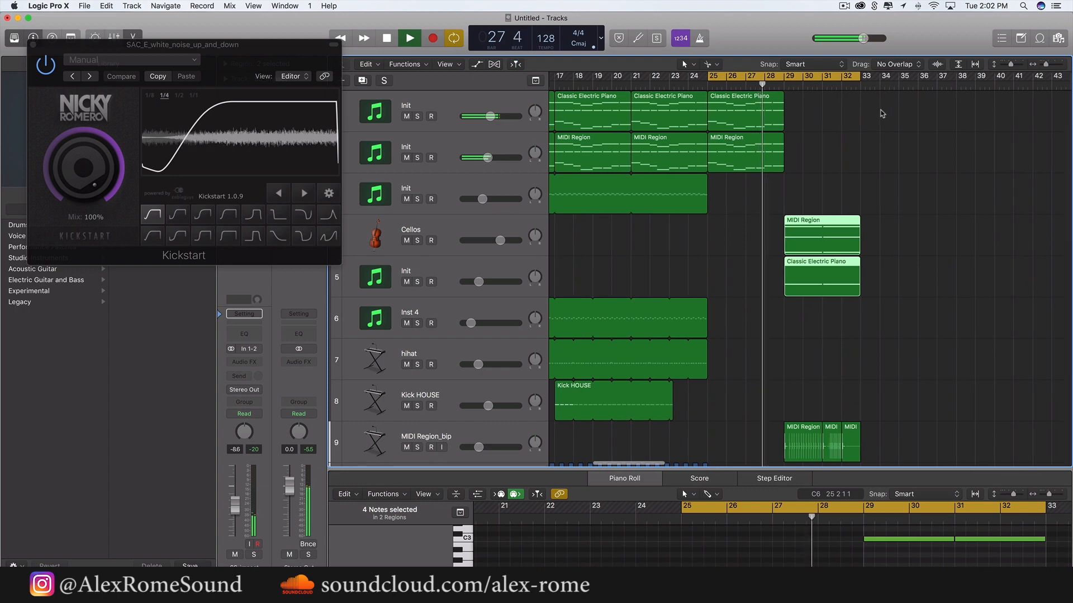
Set the cycle range to bars 29–33, play the section briefly and check the audio regions before it
{"action": "scroll", "coordinate": [882, 113], "scroll_direction": "down", "scroll_amount": 1}
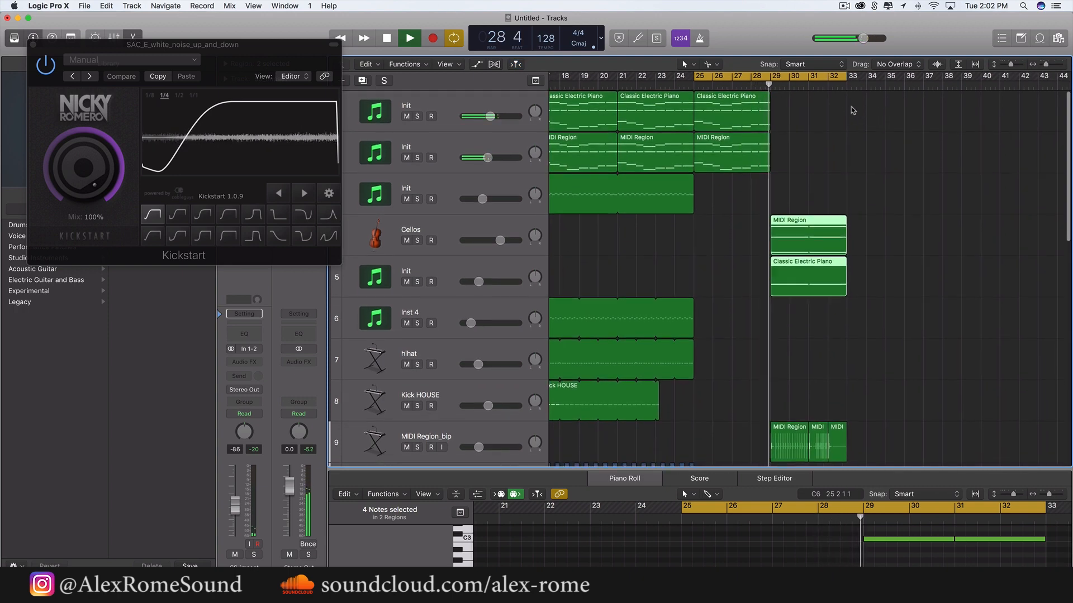
{"action": "left_click_drag", "start_coordinate": [773, 78], "coordinate": [846, 78]}
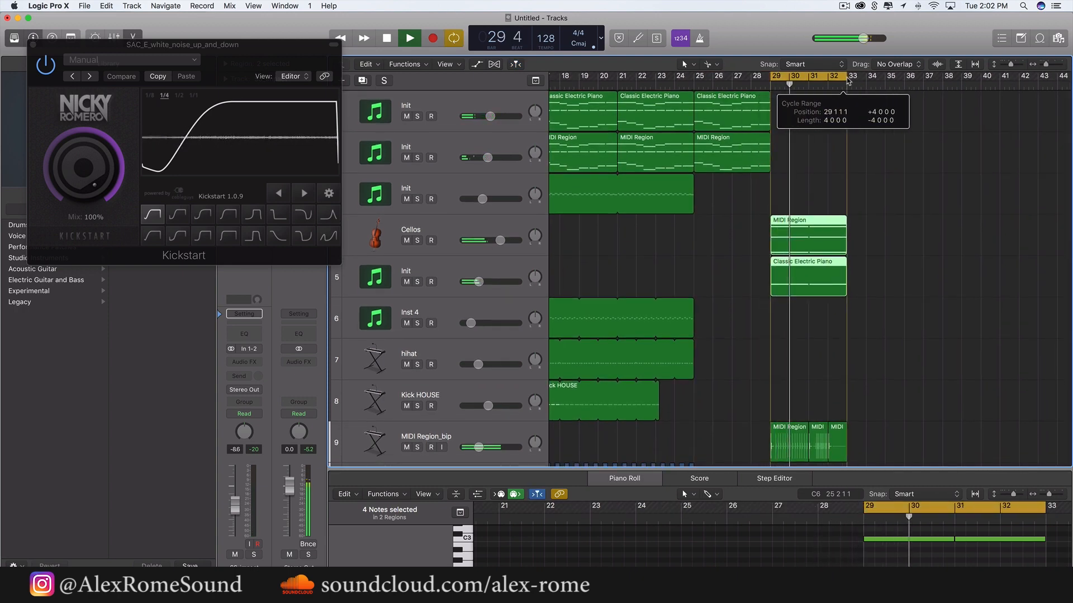
{"action": "key", "text": "space"}
{"action": "scroll", "coordinate": [860, 123], "scroll_direction": "right", "scroll_amount": 3}
{"action": "scroll", "coordinate": [867, 143], "scroll_direction": "down", "scroll_amount": 10}
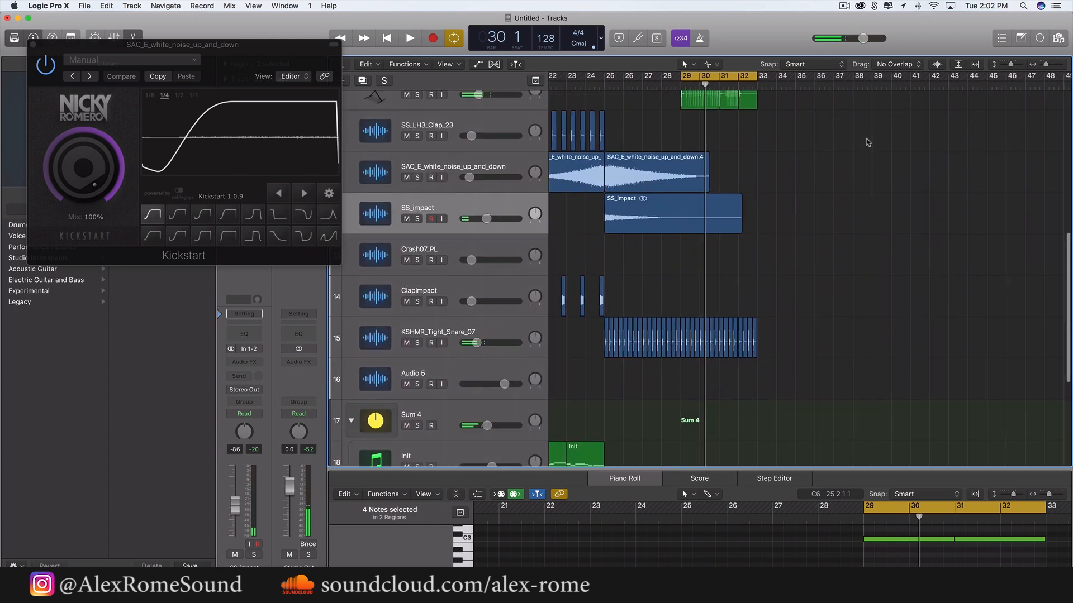
{"action": "scroll", "coordinate": [868, 142], "scroll_direction": "up", "scroll_amount": 1}
{"action": "scroll", "coordinate": [615, 214], "scroll_direction": "left", "scroll_amount": 1}
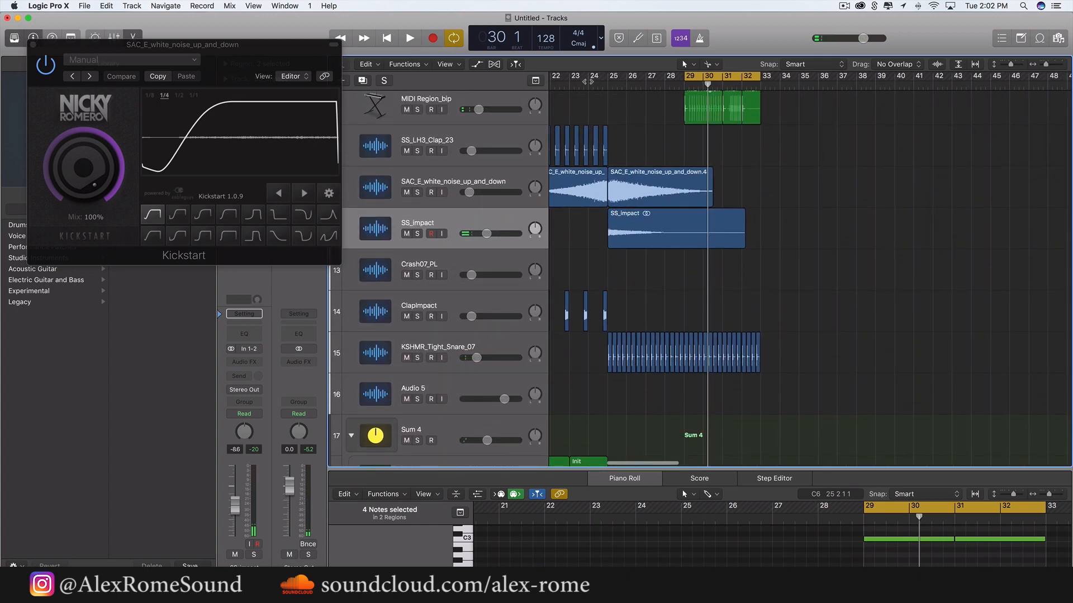
Play with the cycle range at bars 24–39, lower the SS_impact volume to -12.0 dB and close the Kickstart window
{"action": "left_click_drag", "start_coordinate": [588, 82], "coordinate": [871, 82]}
{"action": "key", "text": "space"}
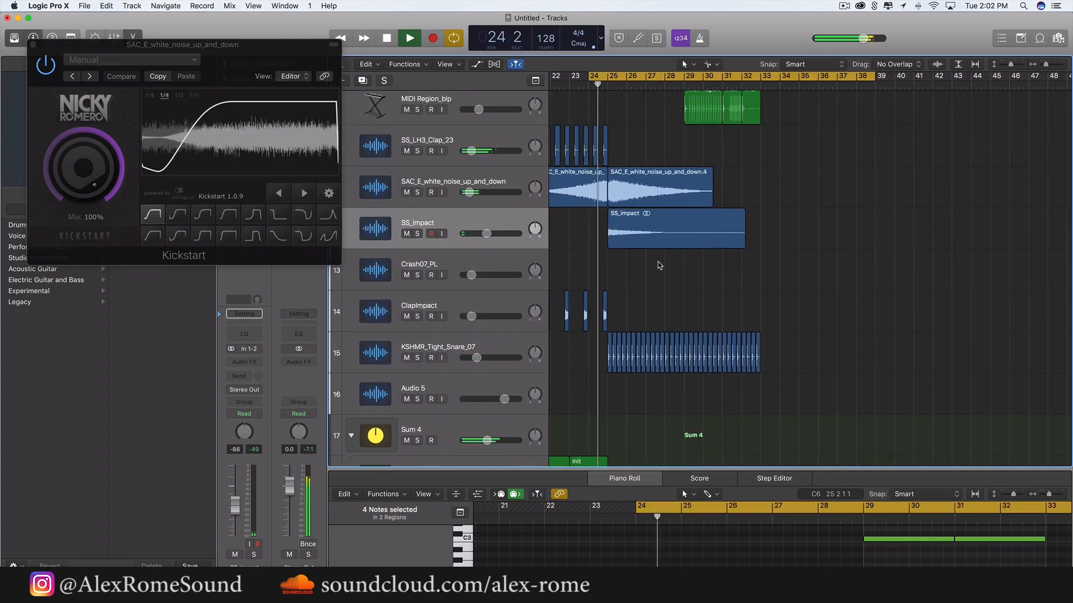
{"action": "left_click_drag", "start_coordinate": [486, 234], "coordinate": [481, 234]}
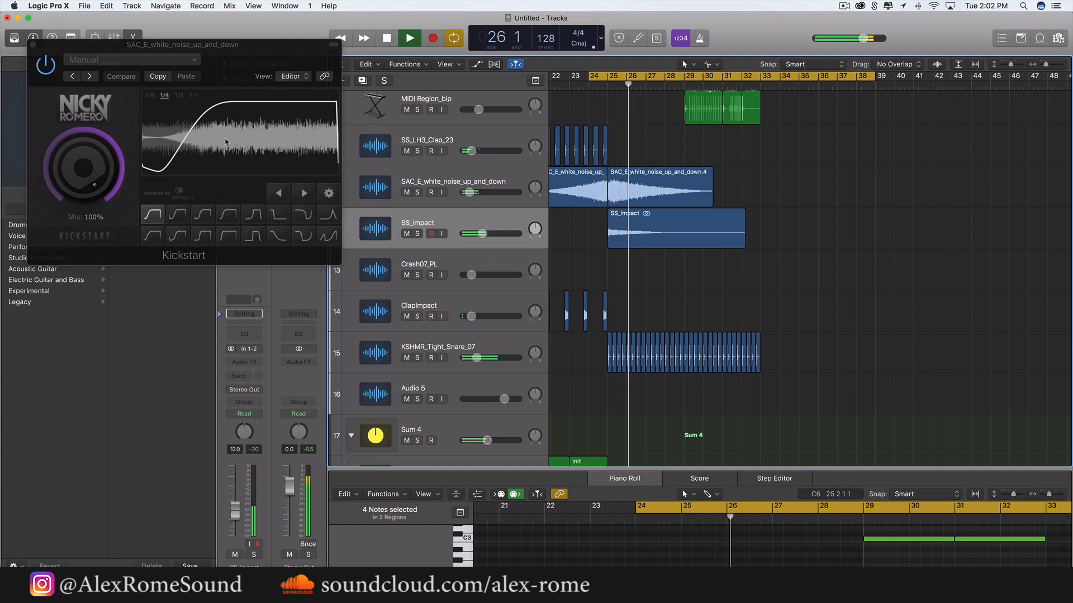
{"action": "left_click", "coordinate": [33, 46]}
Examine the Init regions around bars 23–33 on the first and third tracks inside the Sum 4 stack
{"action": "scroll", "coordinate": [729, 313], "scroll_direction": "down", "scroll_amount": 5}
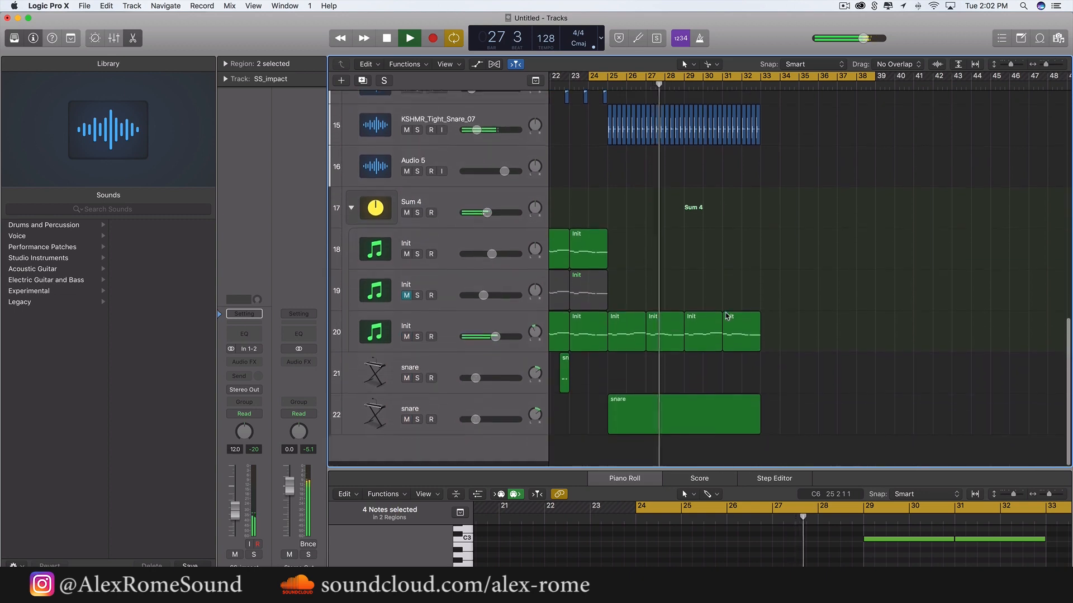
{"action": "left_click_drag", "start_coordinate": [622, 298], "coordinate": [818, 353]}
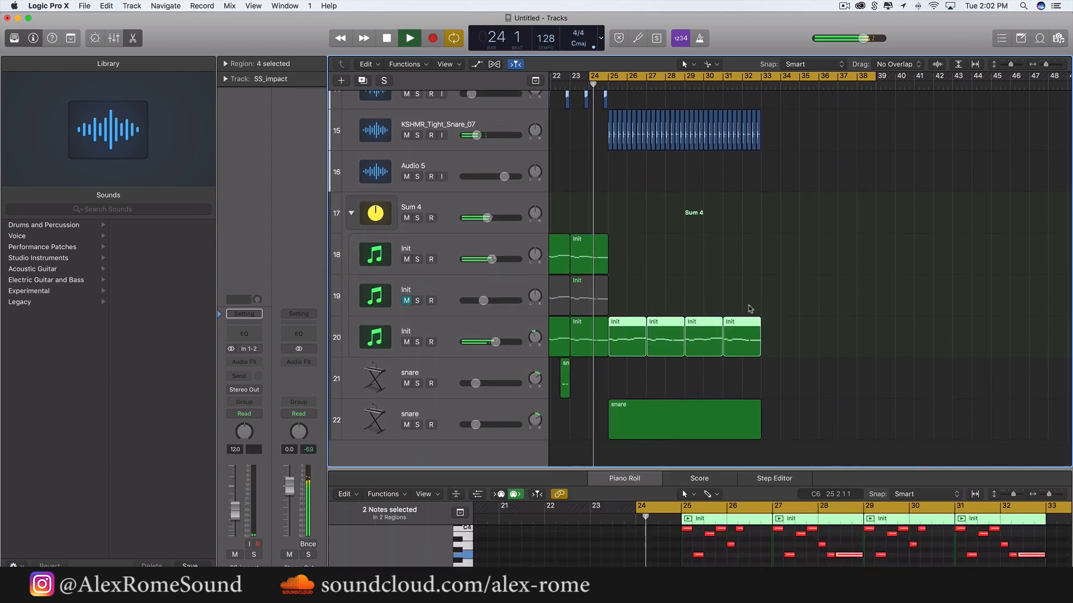
{"action": "scroll", "coordinate": [750, 309], "scroll_direction": "up", "scroll_amount": 5}
{"action": "scroll", "coordinate": [750, 309], "scroll_direction": "down", "scroll_amount": 5}
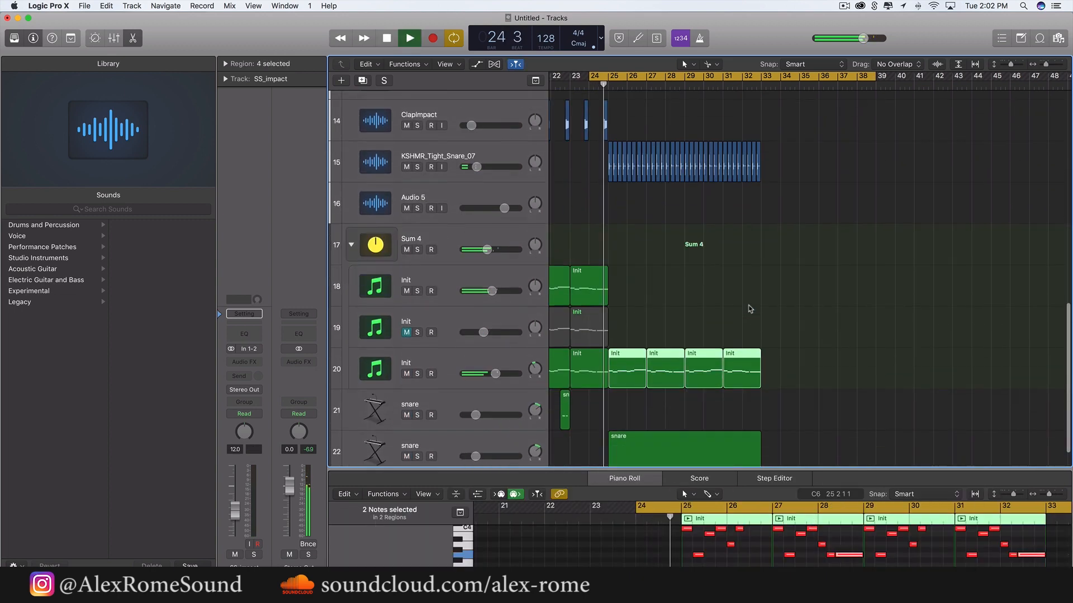
{"action": "right_click", "coordinate": [676, 283]}
{"action": "left_click", "coordinate": [653, 286]}
{"action": "left_click", "coordinate": [648, 287]}
{"action": "scroll", "coordinate": [649, 288], "scroll_direction": "left", "scroll_amount": 3}
{"action": "key", "text": "space"}
{"action": "left_click", "coordinate": [665, 286]}
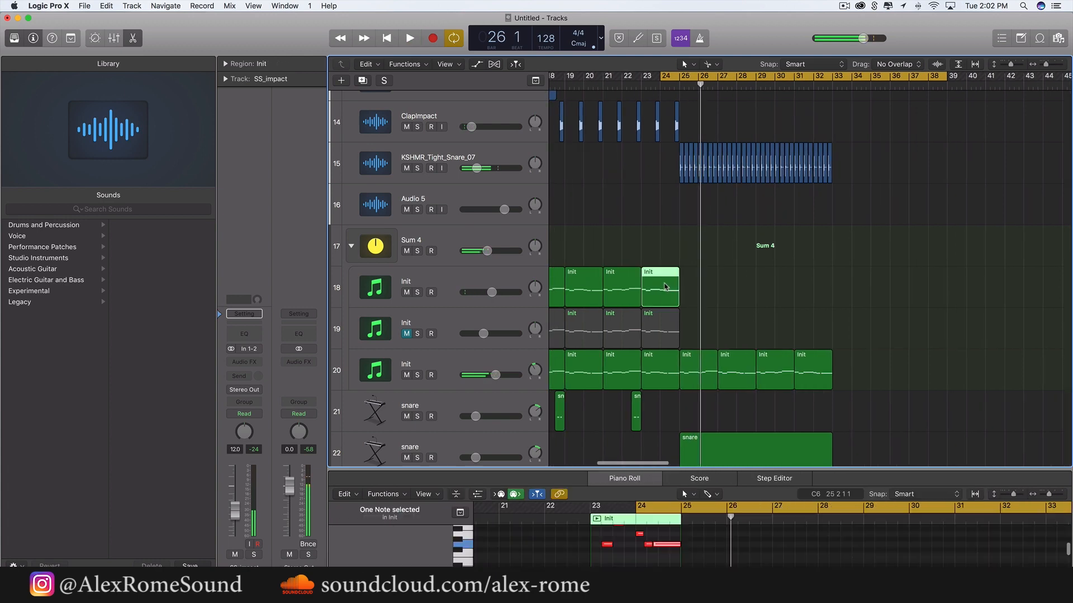
Create an empty two-bar region at bars 25–27 on the first Init track of Sum 4 and enlarge the Piano Roll
{"action": "left_click", "coordinate": [694, 292]}
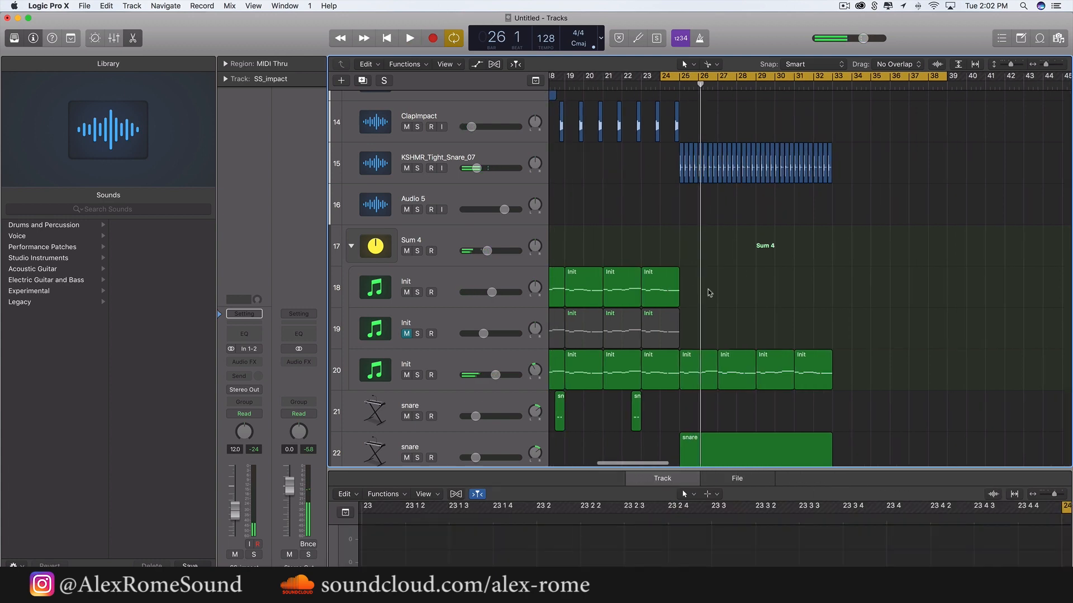
{"action": "left_click", "coordinate": [714, 64]}
{"action": "left_click", "coordinate": [693, 323]}
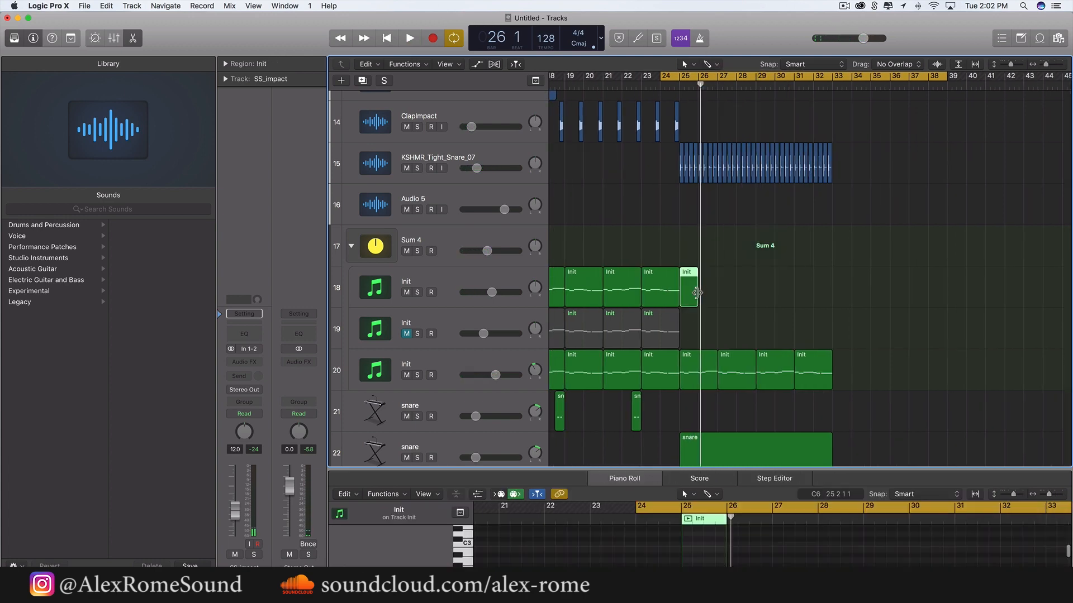
{"action": "left_click_drag", "start_coordinate": [705, 293], "coordinate": [717, 296]}
{"action": "left_click_drag", "start_coordinate": [701, 468], "coordinate": [701, 295]}
{"action": "scroll", "coordinate": [736, 406], "scroll_direction": "right", "scroll_amount": 2}
{"action": "scroll", "coordinate": [737, 407], "scroll_direction": "up", "scroll_amount": 4}
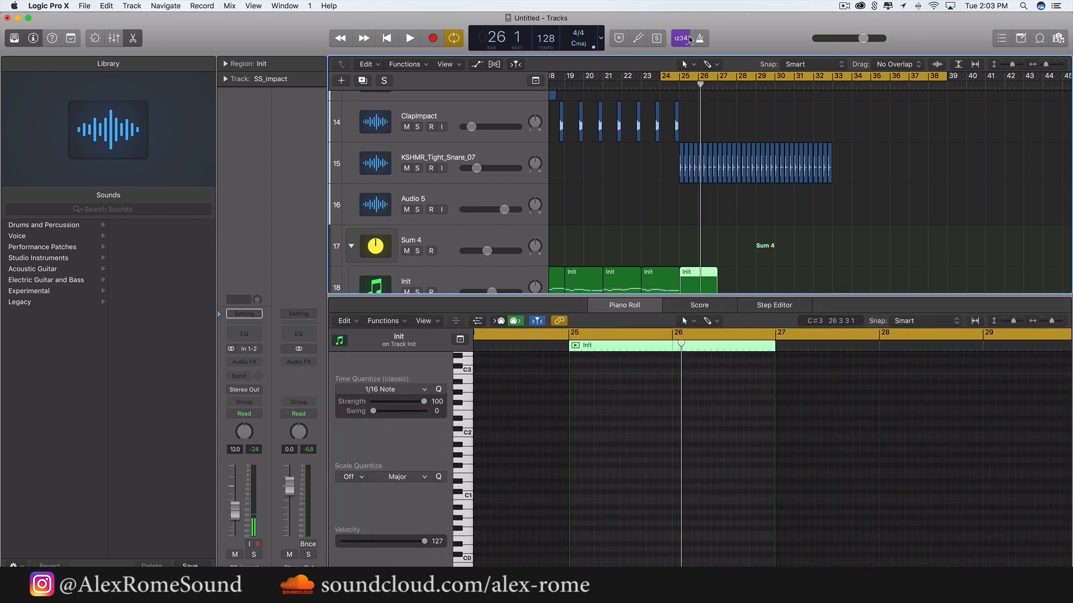
Set the cycle range to bars 25–28 and draw a two-bar note at bar 25, pitched a few semitones below C4
{"action": "left_click_drag", "start_coordinate": [683, 83], "coordinate": [734, 82]}
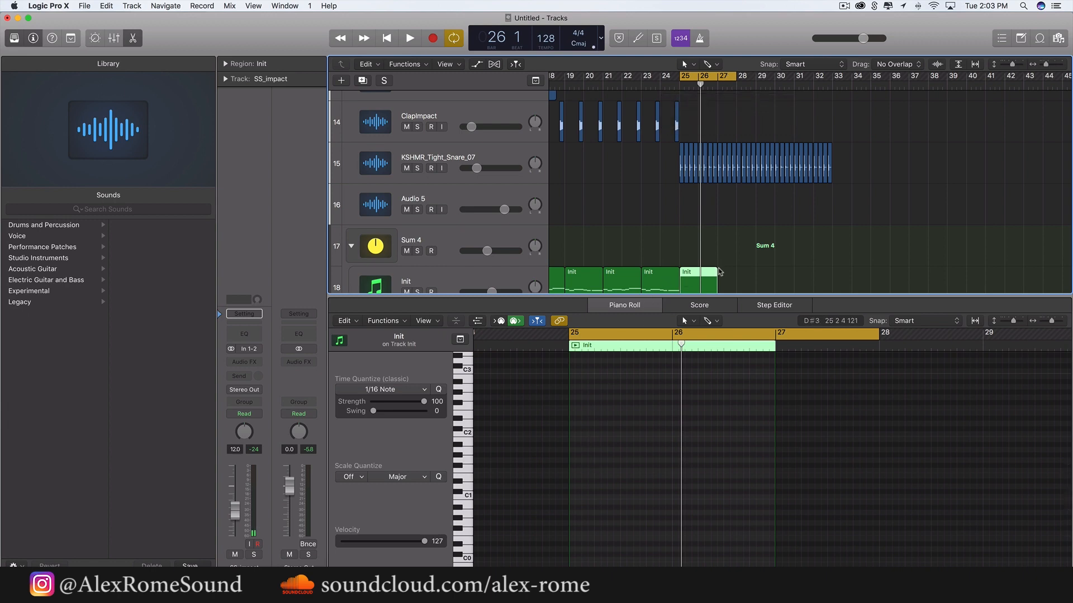
{"action": "key", "text": "space"}
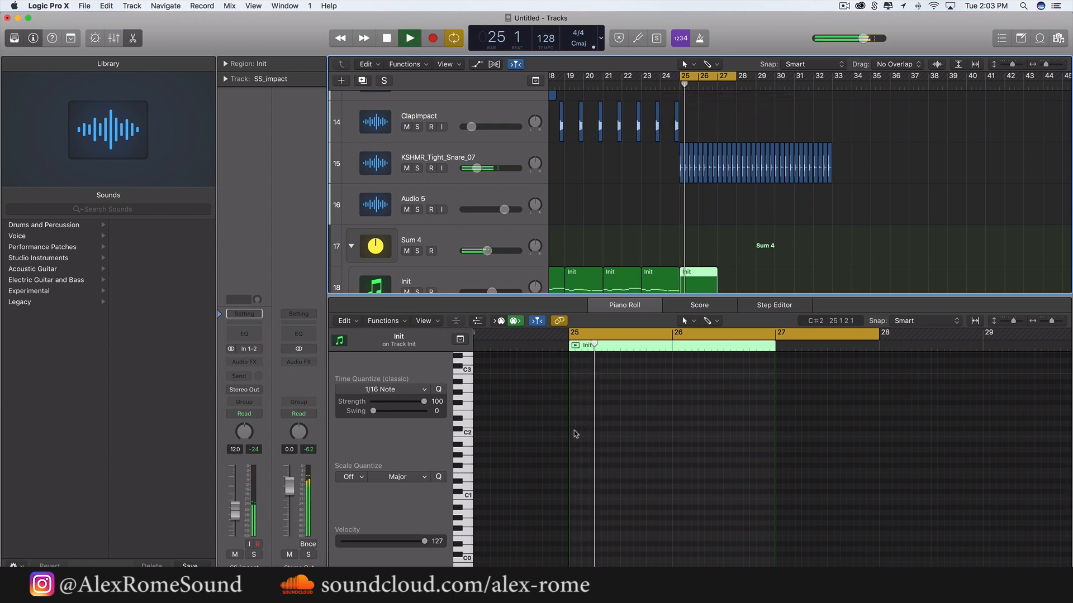
{"action": "left_click", "coordinate": [575, 425], "text": "super"}
{"action": "left_click_drag", "start_coordinate": [592, 425], "coordinate": [587, 365]}
{"action": "scroll", "coordinate": [588, 425], "scroll_direction": "up", "scroll_amount": 5}
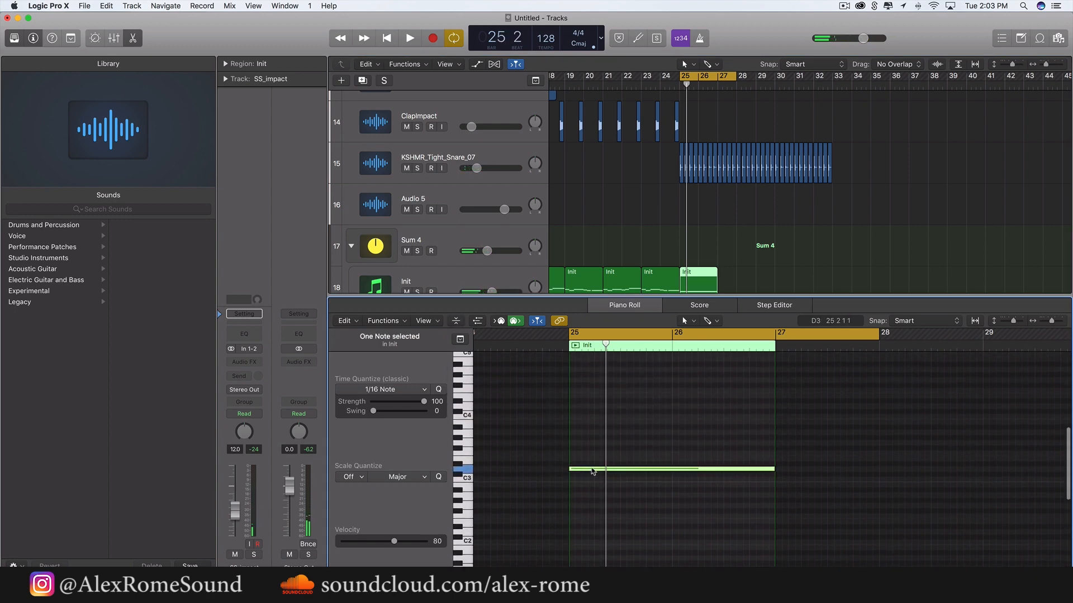
{"action": "left_click_drag", "start_coordinate": [592, 471], "coordinate": [591, 419]}
{"action": "key", "text": "space"}
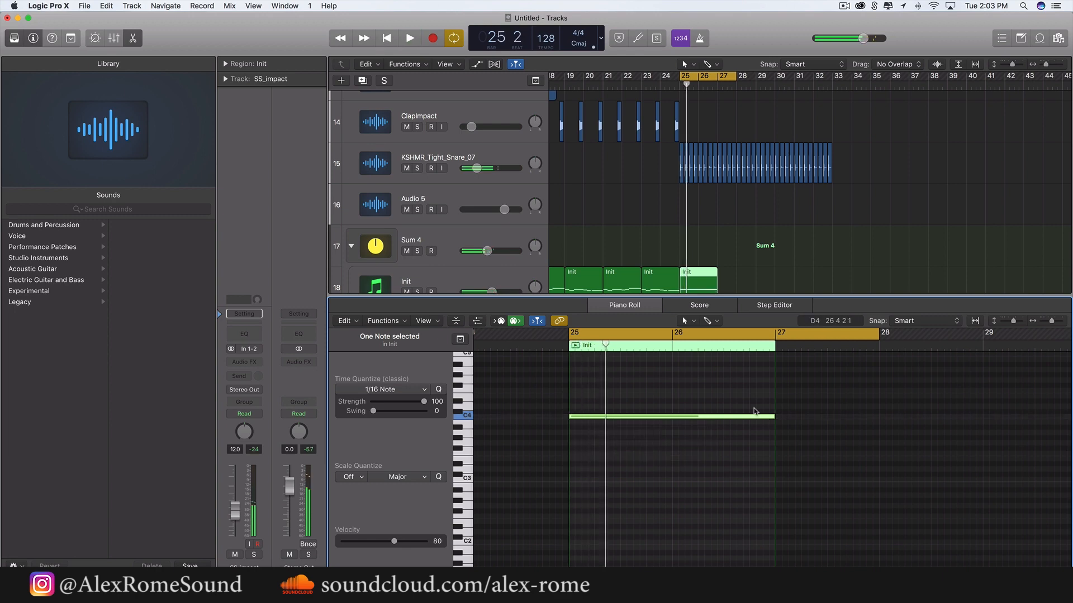
{"action": "left_click_drag", "start_coordinate": [712, 420], "coordinate": [705, 435]}
Shorten the note to one beat and repeat it at the same pitch to fill bars 25–27 with eight notes
{"action": "left_click_drag", "start_coordinate": [773, 432], "coordinate": [597, 436]}
{"action": "key", "text": "super+Right"}
{"action": "key", "text": "super+Right"}
{"action": "left_click", "coordinate": [603, 431], "text": "super"}
{"action": "key", "text": "space"}
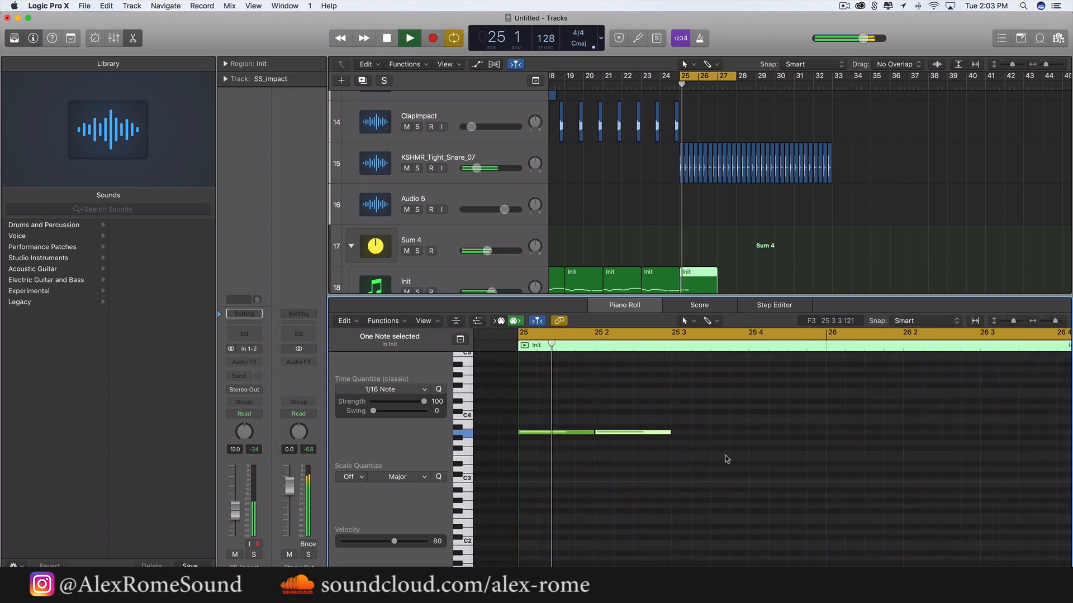
{"action": "left_click", "coordinate": [748, 471]}
{"action": "left_click_drag", "start_coordinate": [747, 473], "coordinate": [514, 394]}
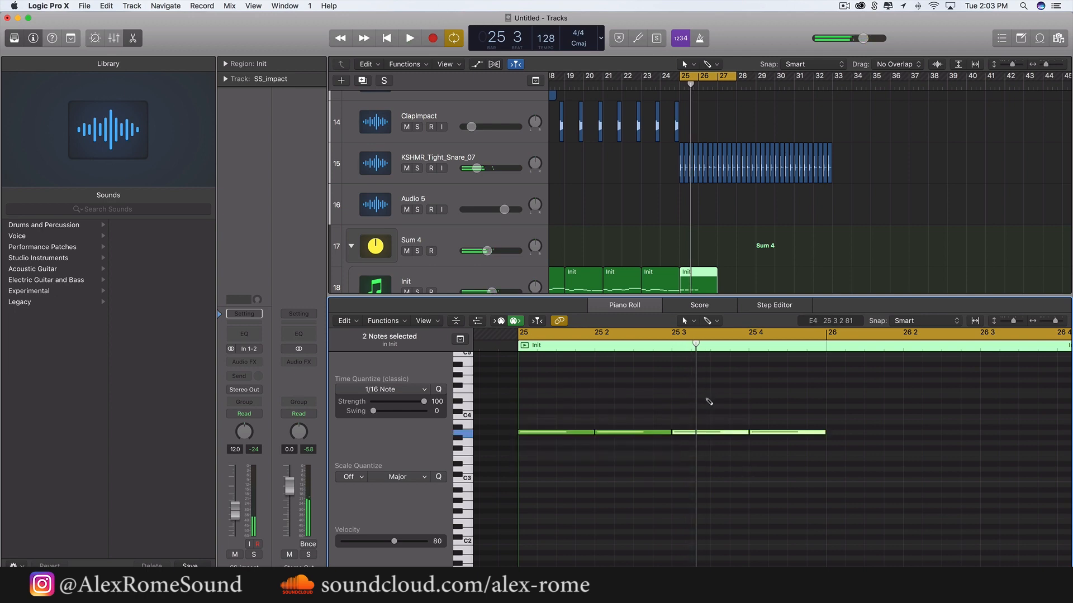
{"action": "key", "text": "super+r"}
{"action": "key", "text": "super+Left"}
{"action": "key", "text": "super+Left"}
Extend the new region to bar 33 and move it with its automation onto a new duplicate of its Init track
{"action": "scroll", "coordinate": [727, 276], "scroll_direction": "down", "scroll_amount": 3}
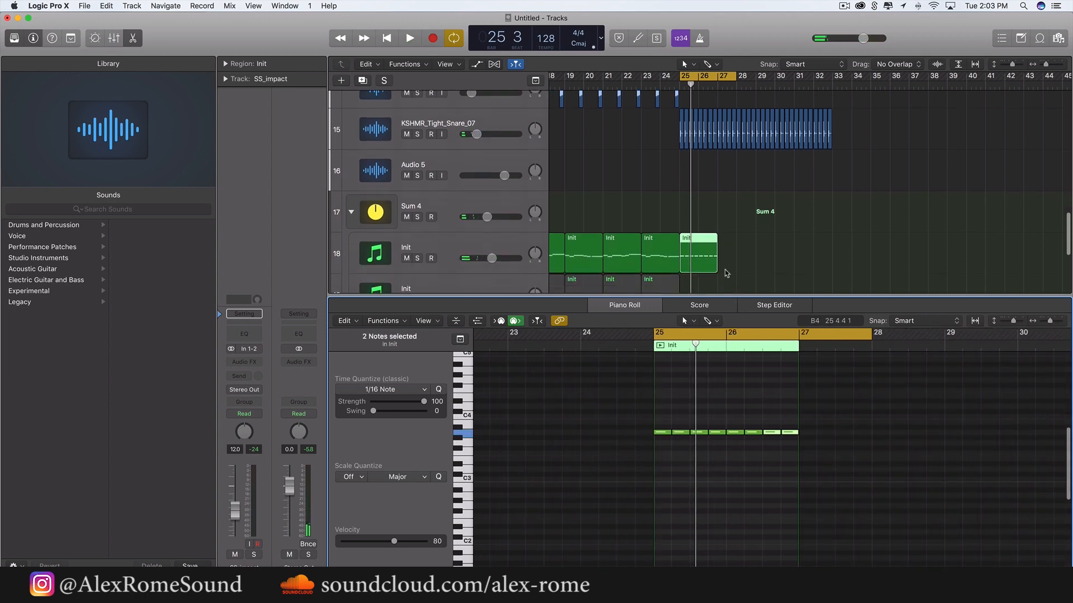
{"action": "left_click_drag", "start_coordinate": [714, 228], "coordinate": [831, 229]}
{"action": "left_click", "coordinate": [460, 199]}
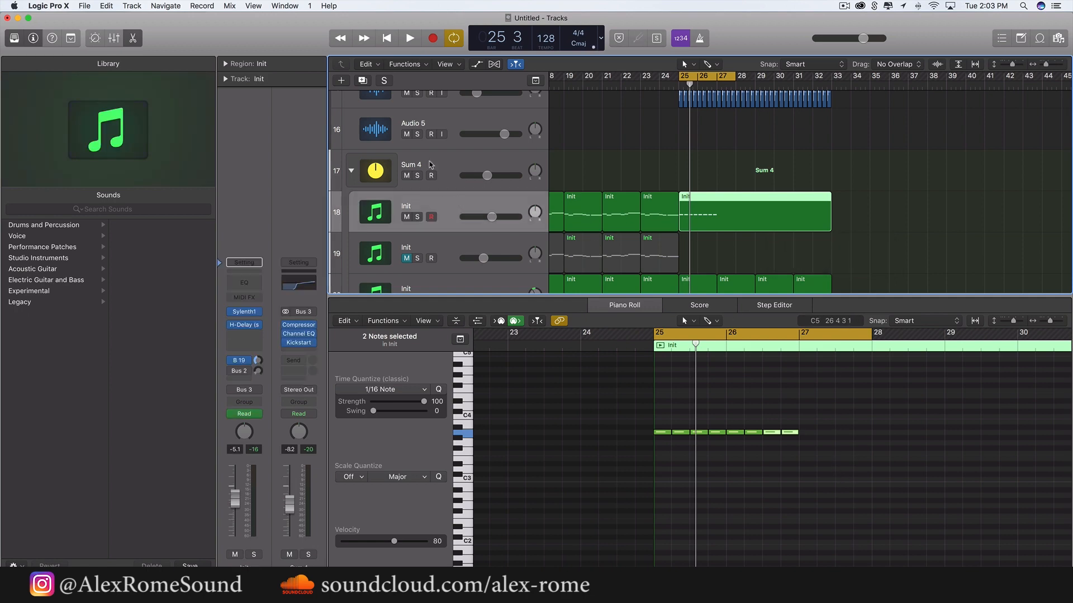
{"action": "left_click", "coordinate": [363, 82]}
{"action": "left_click", "coordinate": [762, 242]}
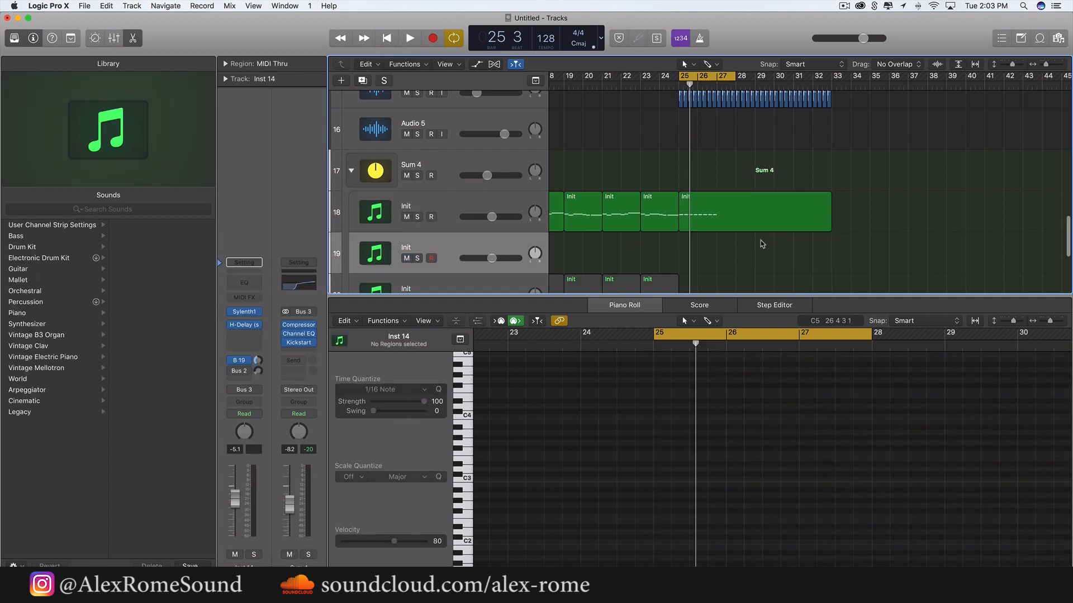
{"action": "left_click_drag", "start_coordinate": [747, 226], "coordinate": [747, 241]}
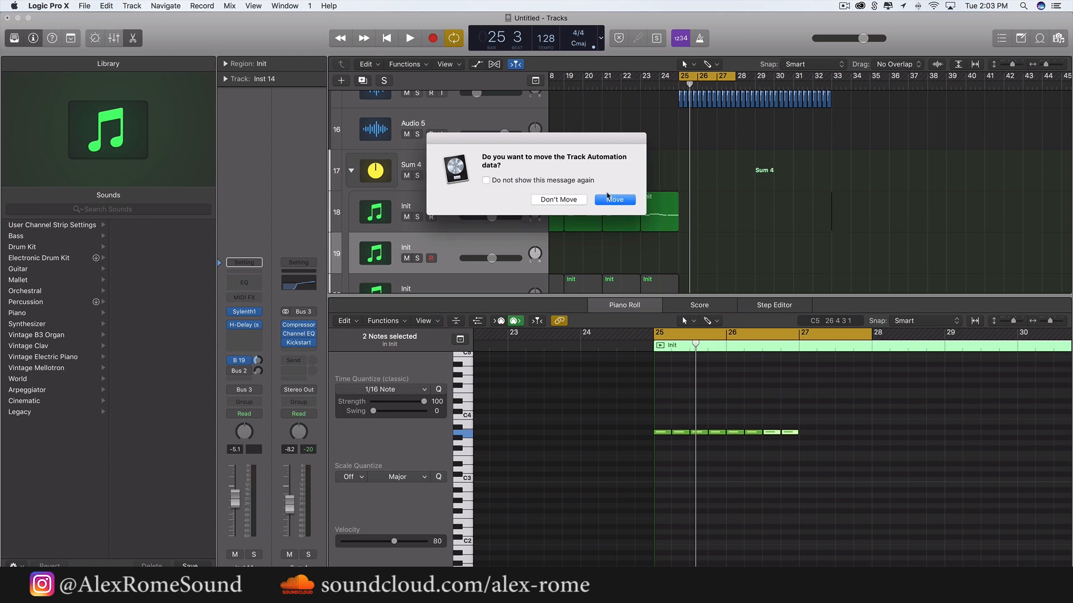
{"action": "left_click", "coordinate": [616, 201]}
Extend the cycle range to bar 33 and repeat the eight selected notes four times after bar 27
{"action": "key", "text": "space"}
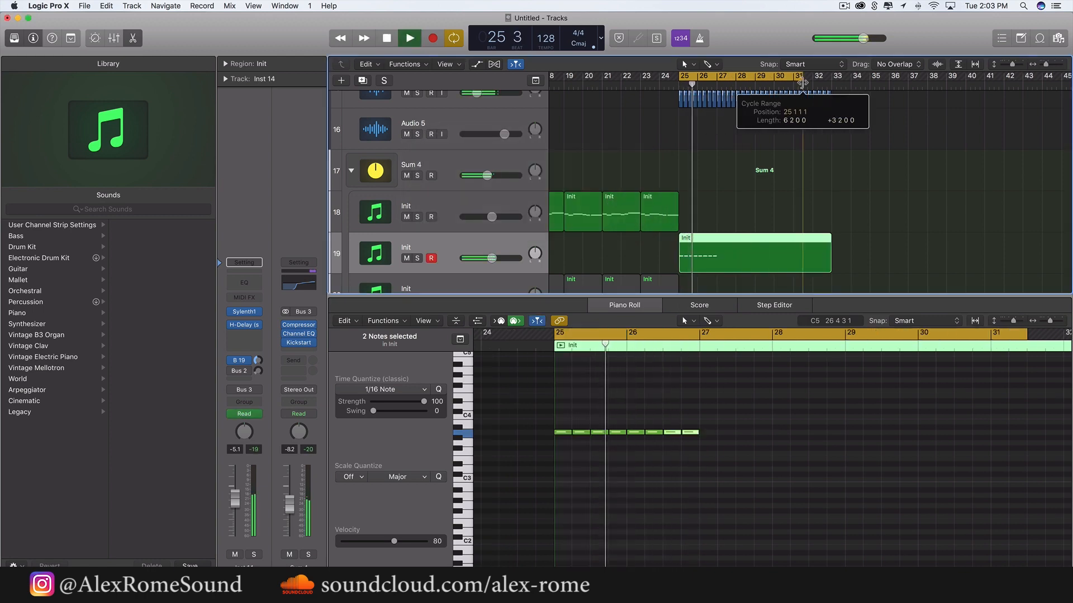
{"action": "left_click_drag", "start_coordinate": [629, 453], "coordinate": [486, 417]}
{"action": "key", "text": "super+r"}
{"action": "key", "text": "super+r"}
{"action": "key", "text": "super+r"}
{"action": "key", "text": "super+r"}
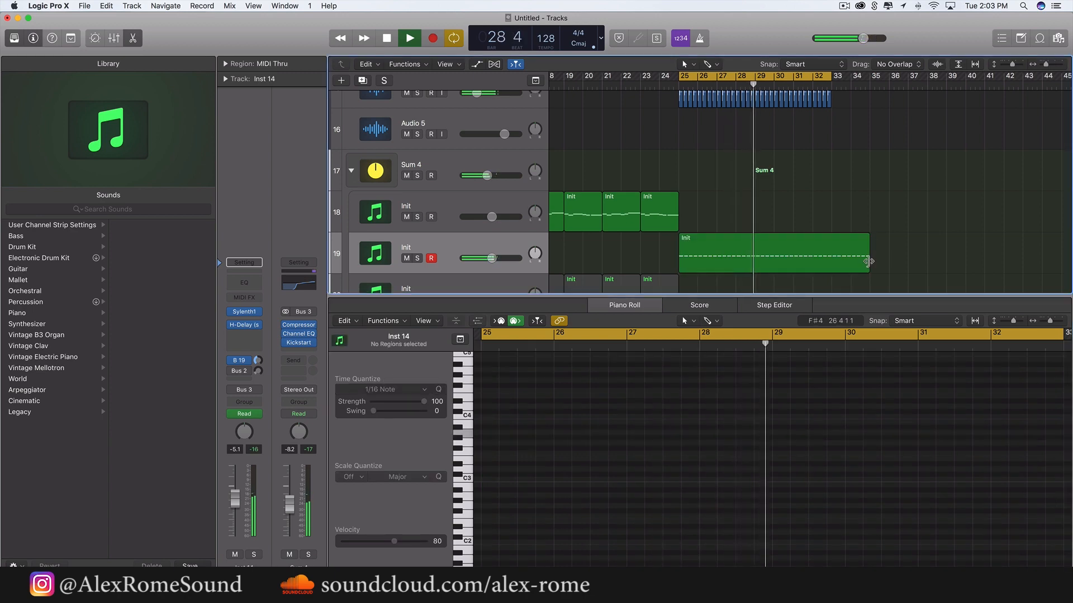
Trim the note region's end back to bar 33, stop playback and collapse the Piano Roll
{"action": "left_click_drag", "start_coordinate": [867, 263], "coordinate": [831, 263]}
{"action": "key", "text": "space"}
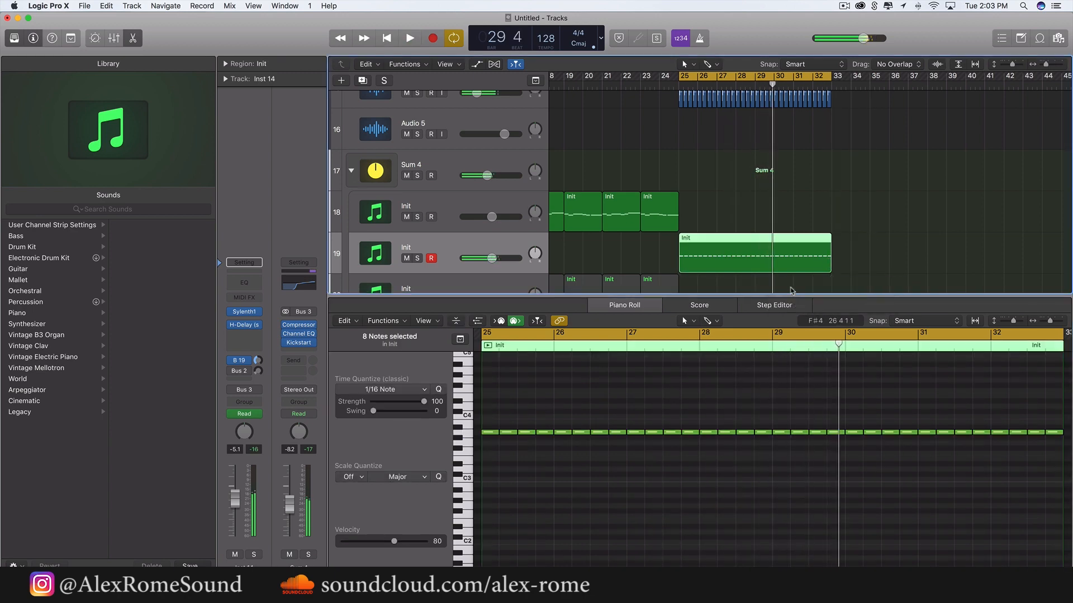
{"action": "left_click_drag", "start_coordinate": [784, 295], "coordinate": [784, 562]}
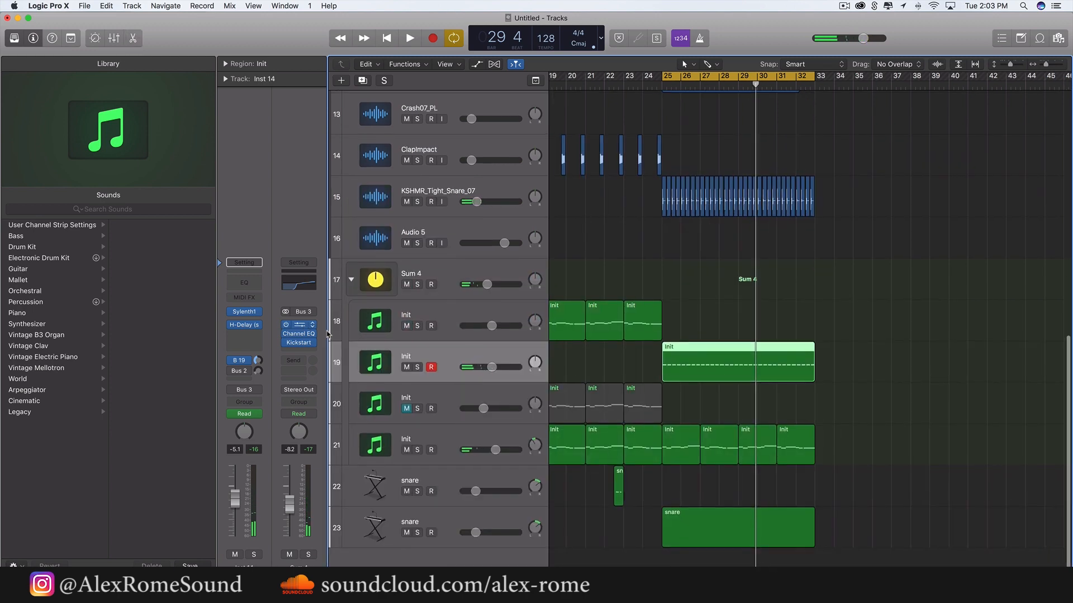
Insert a stereo Sample Delay after the H-Delay on the duplicated Init track with Delay Right at 447 samples
{"action": "left_click", "coordinate": [252, 329]}
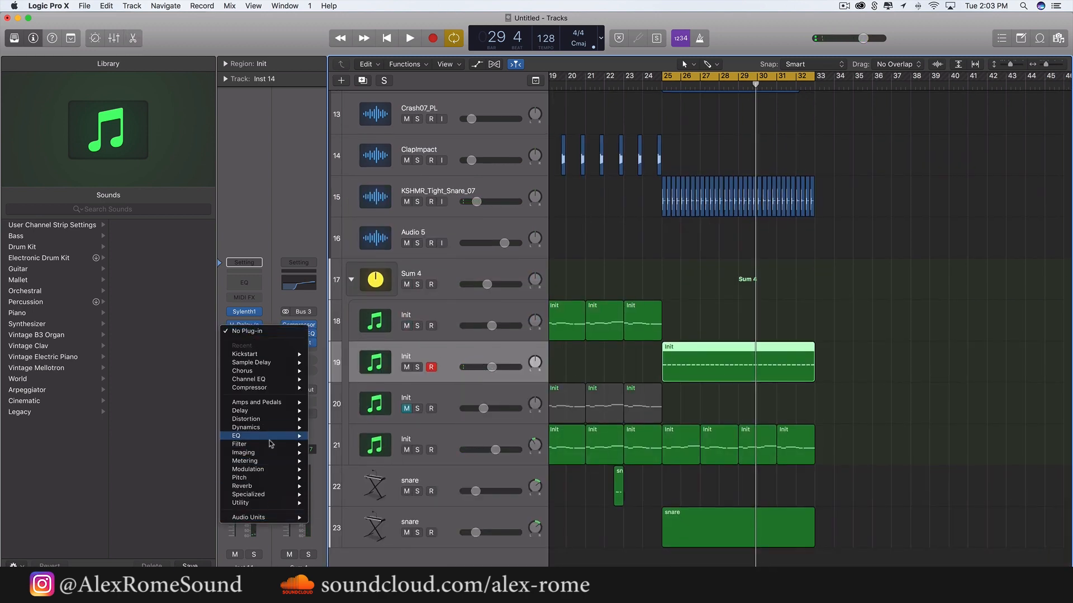
{"action": "mouse_move", "coordinate": [271, 412]}
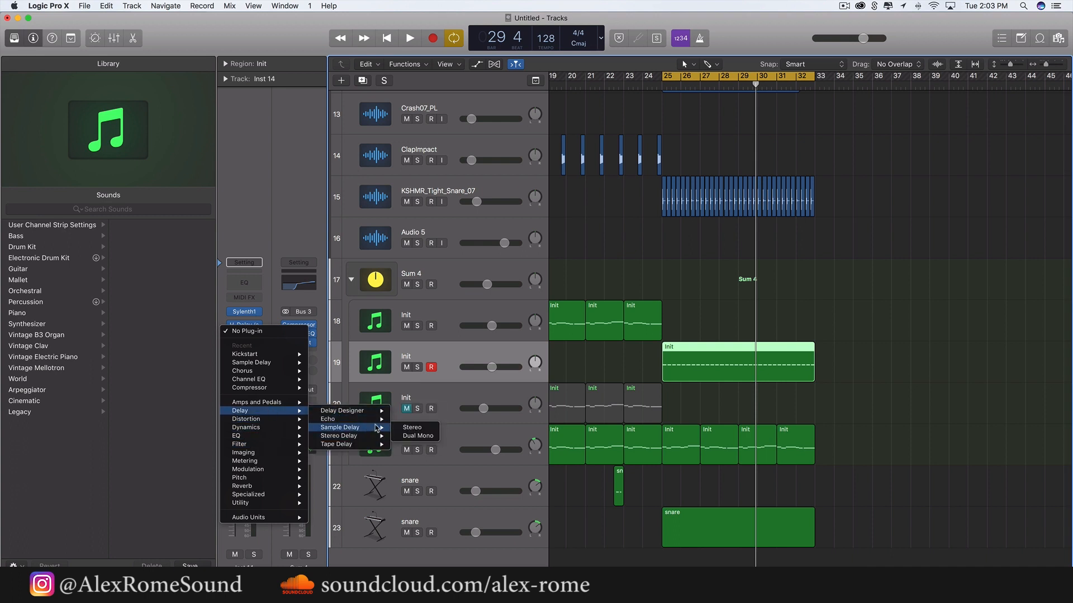
{"action": "left_click", "coordinate": [413, 428]}
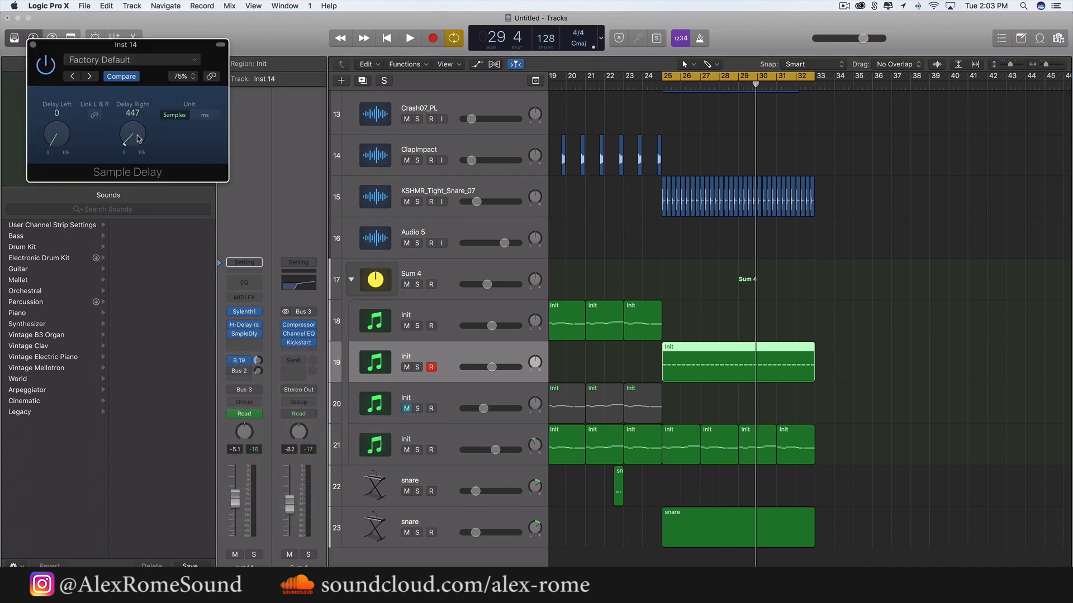
{"action": "key", "text": "space"}
{"action": "left_click", "coordinate": [33, 45]}
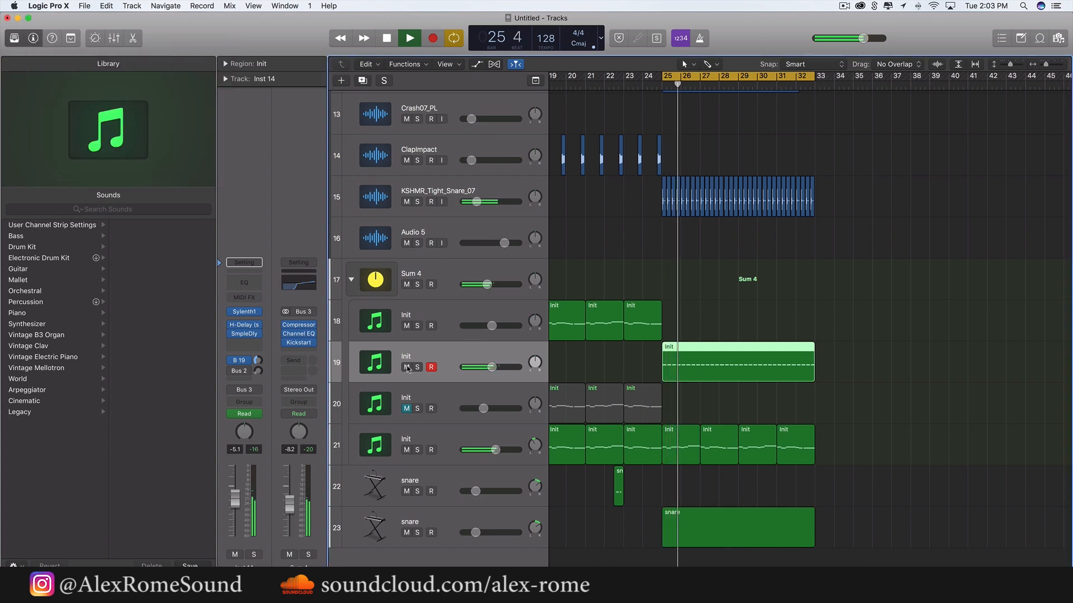
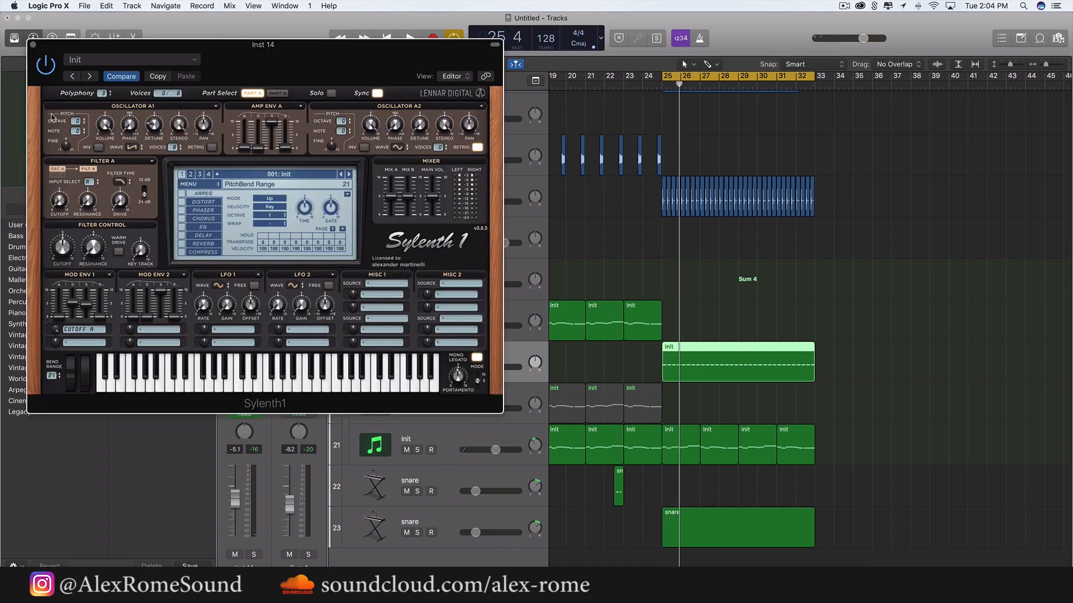
Show automation and flatten the duplicated Init track's Sylenth1 PitchBend curve to 0.000 from bar 25 past bar 33, then play it
{"action": "left_click", "coordinate": [34, 44]}
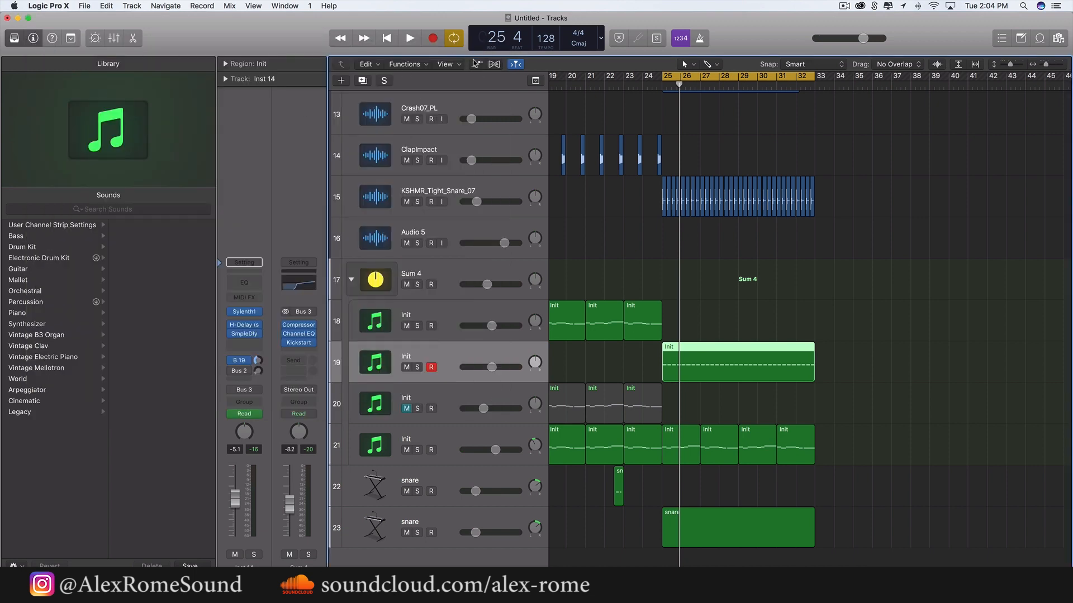
{"action": "left_click", "coordinate": [477, 65]}
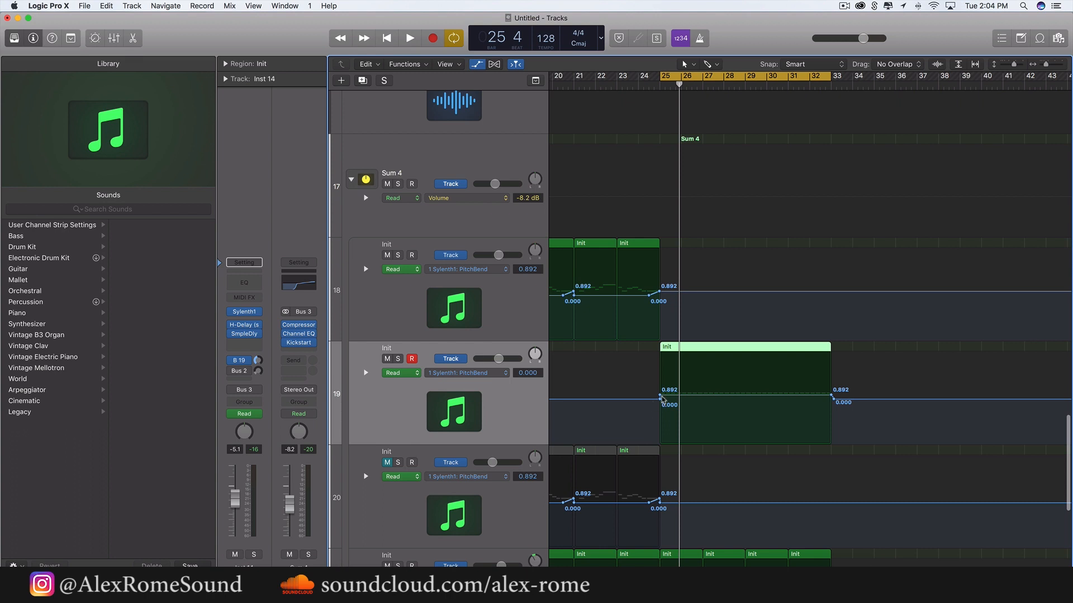
{"action": "left_click_drag", "start_coordinate": [659, 400], "coordinate": [932, 398]}
{"action": "key", "text": "space"}
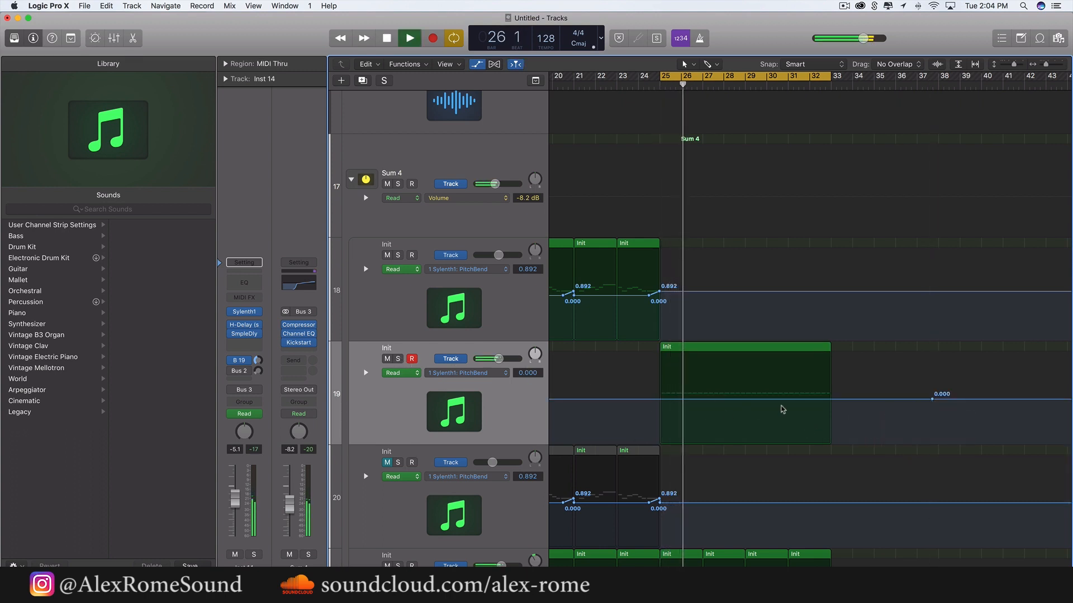
Ramp the duplicated Init track's Sylenth1 PitchBend automation from 0.000 at bar 29 up to 2.902 at bar 33
{"action": "left_click", "coordinate": [662, 401]}
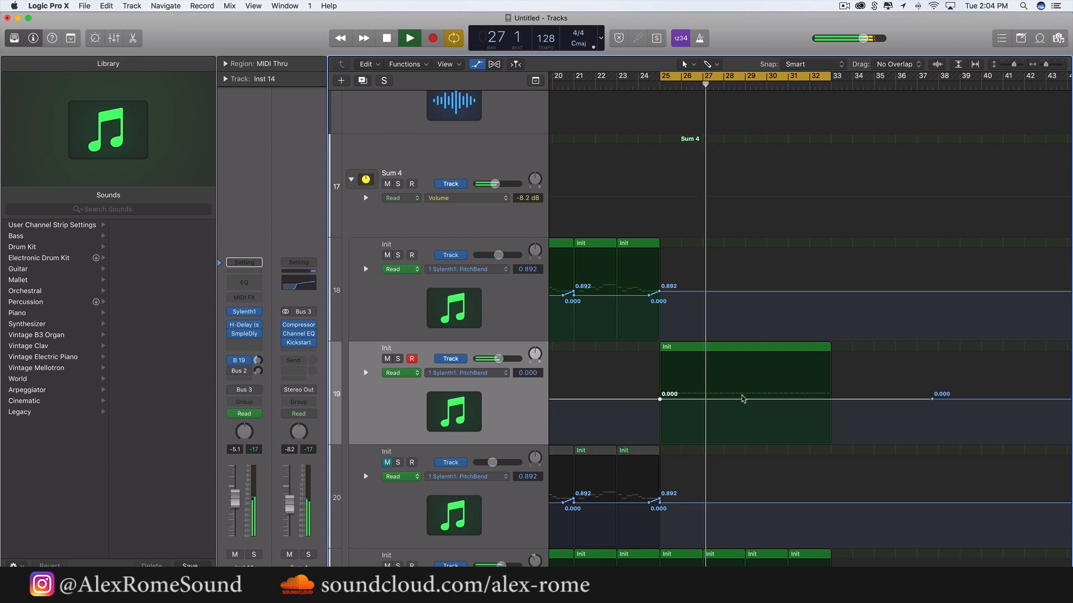
{"action": "left_click_drag", "start_coordinate": [833, 400], "coordinate": [832, 387]}
{"action": "left_click", "coordinate": [832, 391]}
{"action": "scroll", "coordinate": [833, 387], "scroll_direction": "up", "scroll_amount": 5}
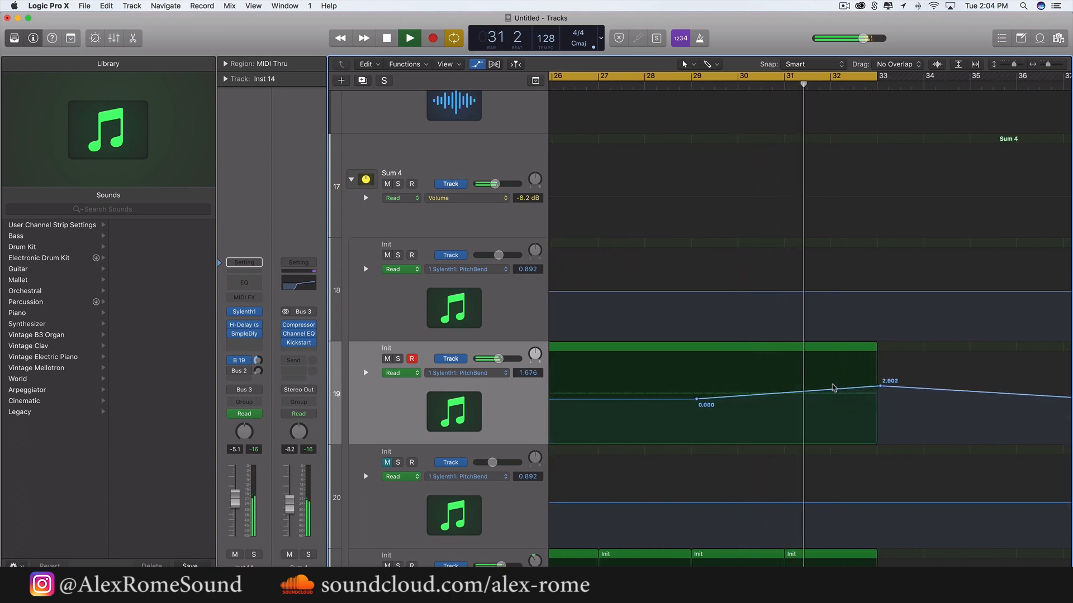
{"action": "scroll", "coordinate": [836, 214], "scroll_direction": "up", "scroll_amount": 3}
Turn off the cycle range, place the playhead at bar 32 and trim the repeated-note Init region's end back to it
{"action": "left_click", "coordinate": [806, 84]}
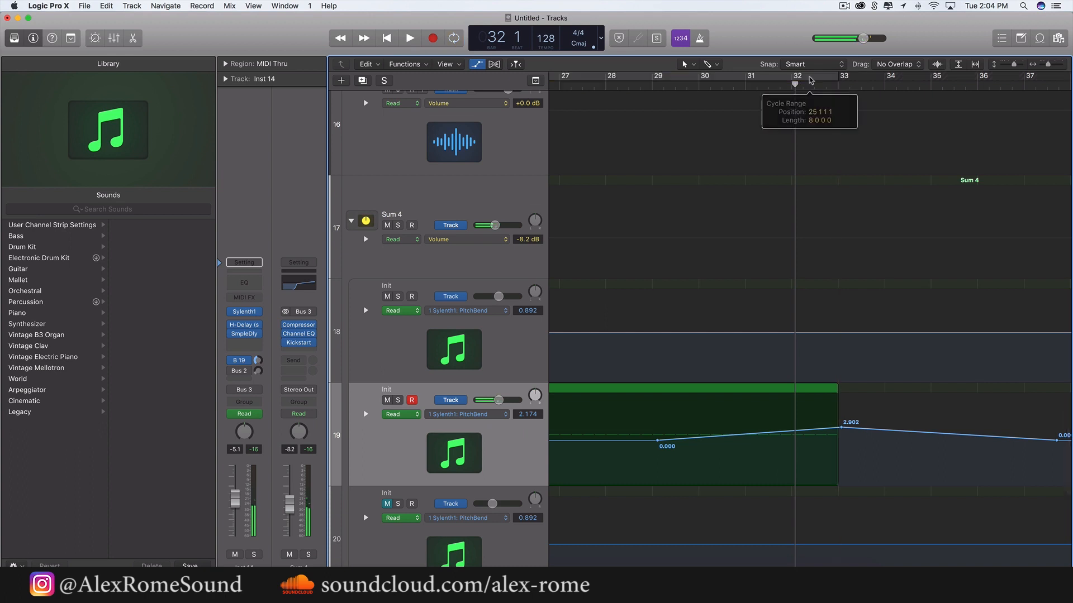
{"action": "left_click_drag", "start_coordinate": [838, 391], "coordinate": [798, 345]}
{"action": "scroll", "coordinate": [792, 207], "scroll_direction": "up", "scroll_amount": 2}
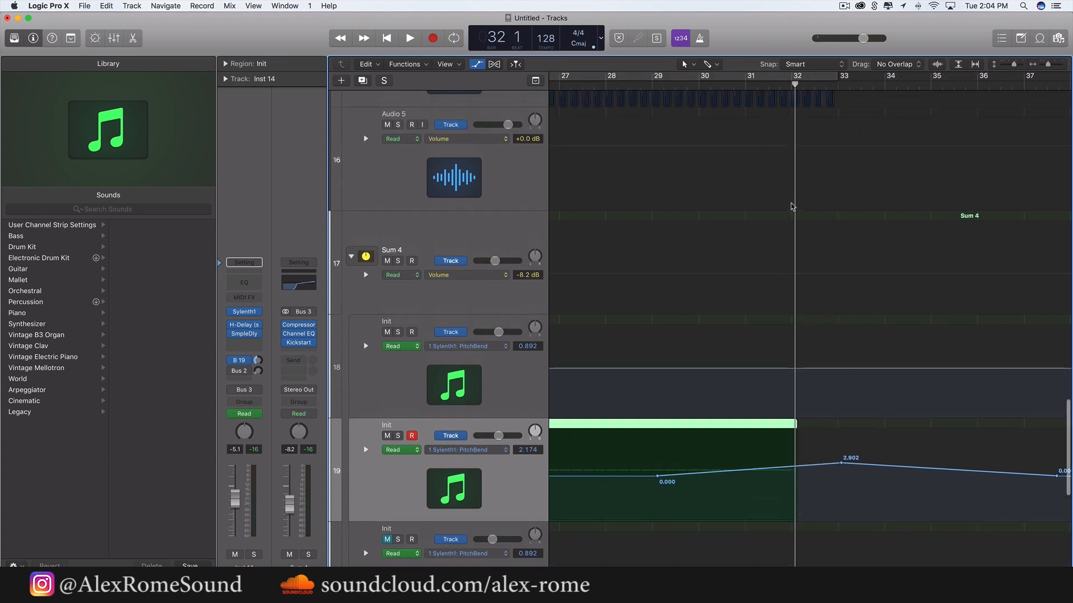
Hide automation and delete the last three KSHMR_Tight_Snare_07 hits after the one at bar 32
{"action": "left_click", "coordinate": [479, 65]}
{"action": "scroll", "coordinate": [693, 329], "scroll_direction": "left", "scroll_amount": 4}
{"action": "scroll", "coordinate": [695, 333], "scroll_direction": "right", "scroll_amount": 6}
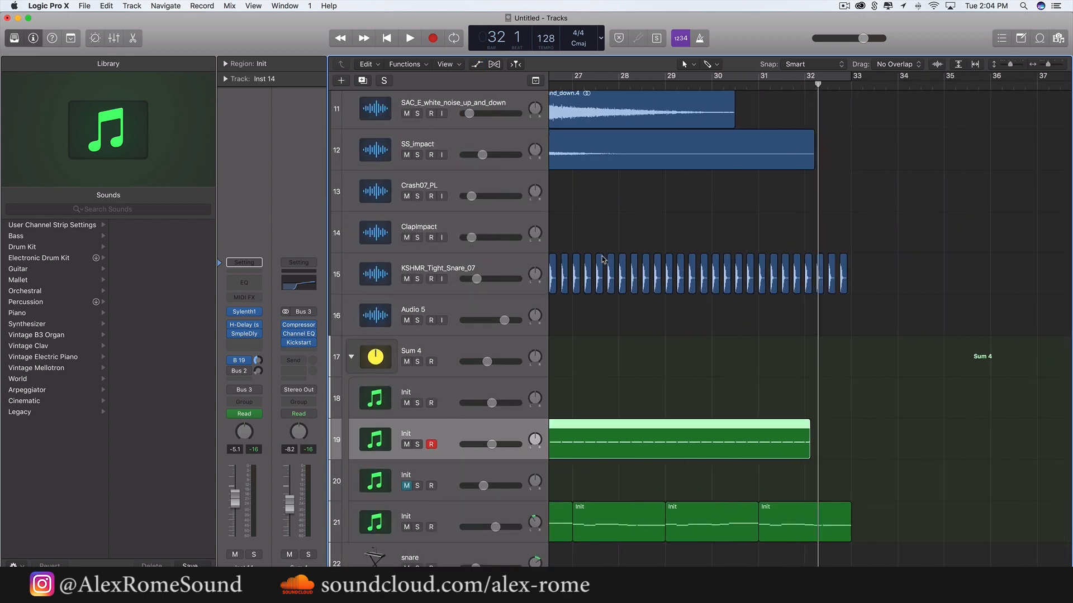
{"action": "scroll", "coordinate": [754, 324], "scroll_direction": "up", "scroll_amount": 1}
{"action": "left_click_drag", "start_coordinate": [773, 252], "coordinate": [831, 342]}
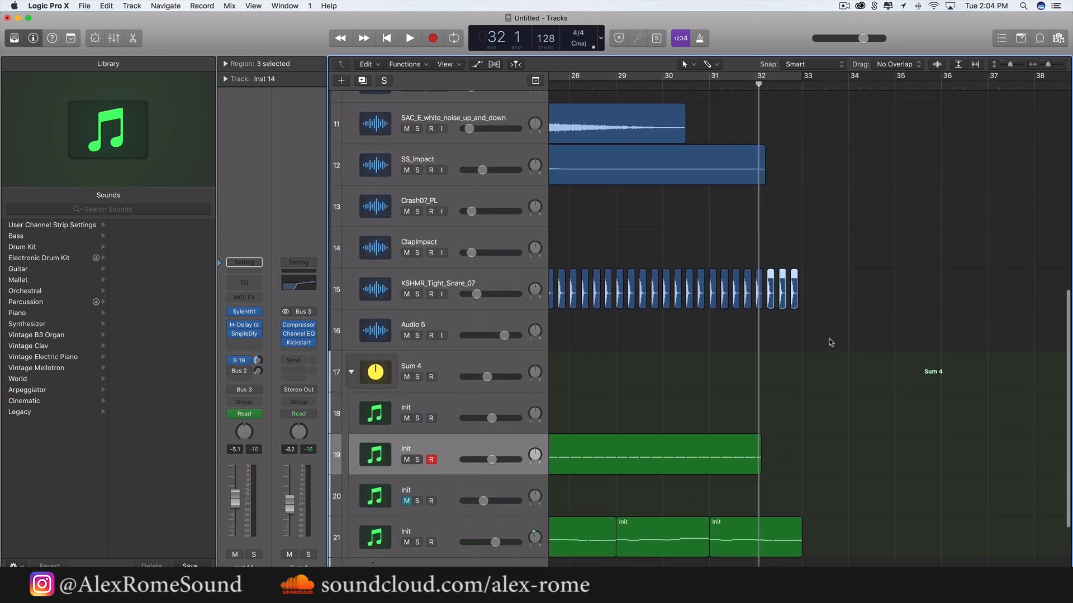
Remove the final MIDI Region_bip snare roll section between bars 32 and 33
{"action": "scroll", "coordinate": [780, 342], "scroll_direction": "up", "scroll_amount": 12}
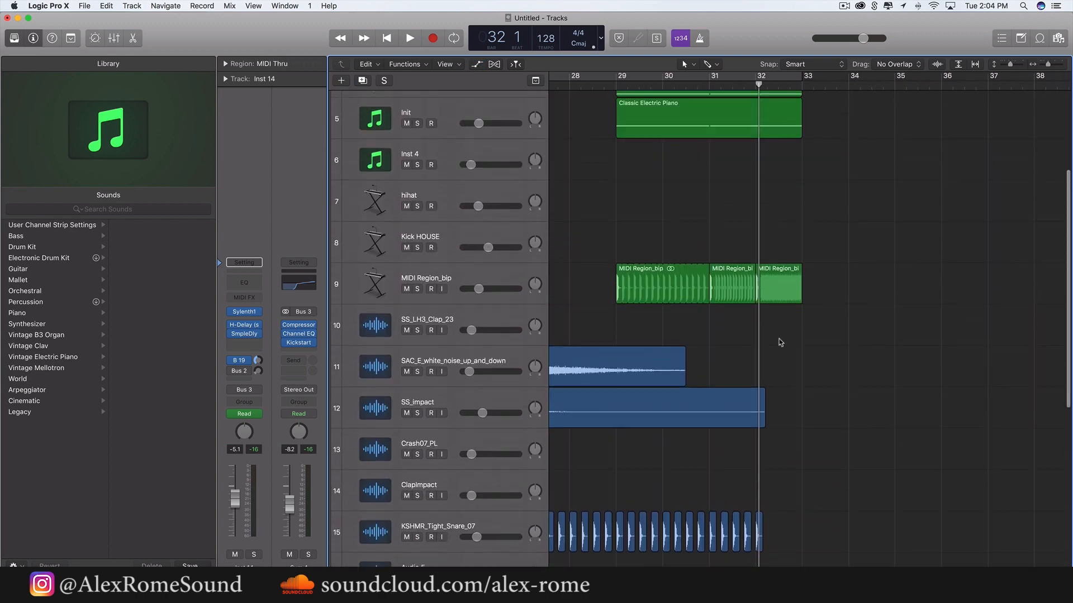
{"action": "key", "text": "super+Right"}
{"action": "key", "text": "super+Right"}
{"action": "key", "text": "super+Right"}
{"action": "key", "text": "super+Right"}
{"action": "key", "text": "super+Right"}
{"action": "key", "text": "super+Right"}
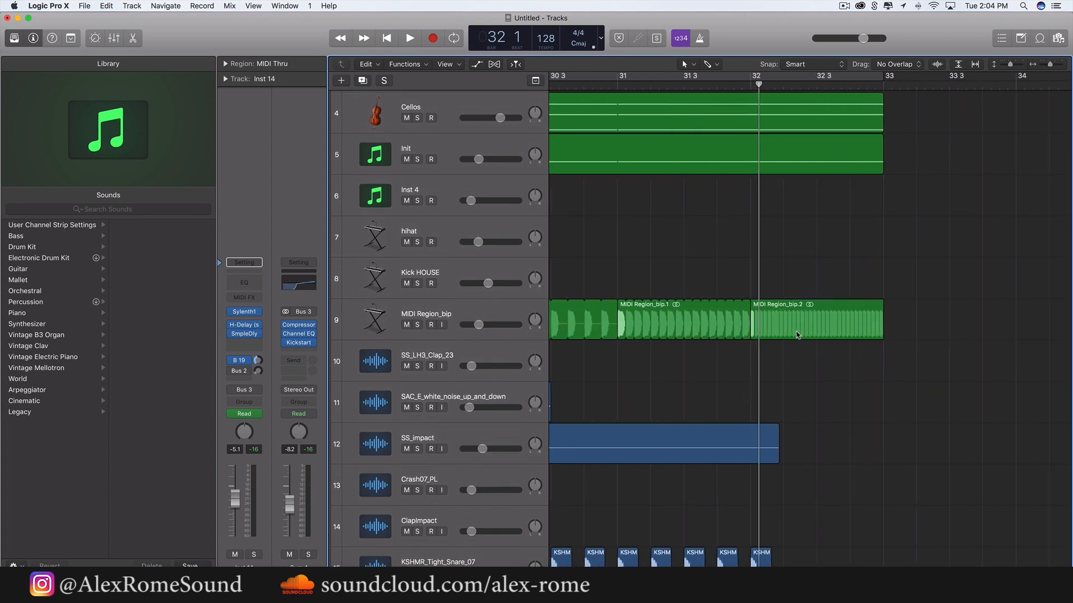
{"action": "key", "text": "space"}
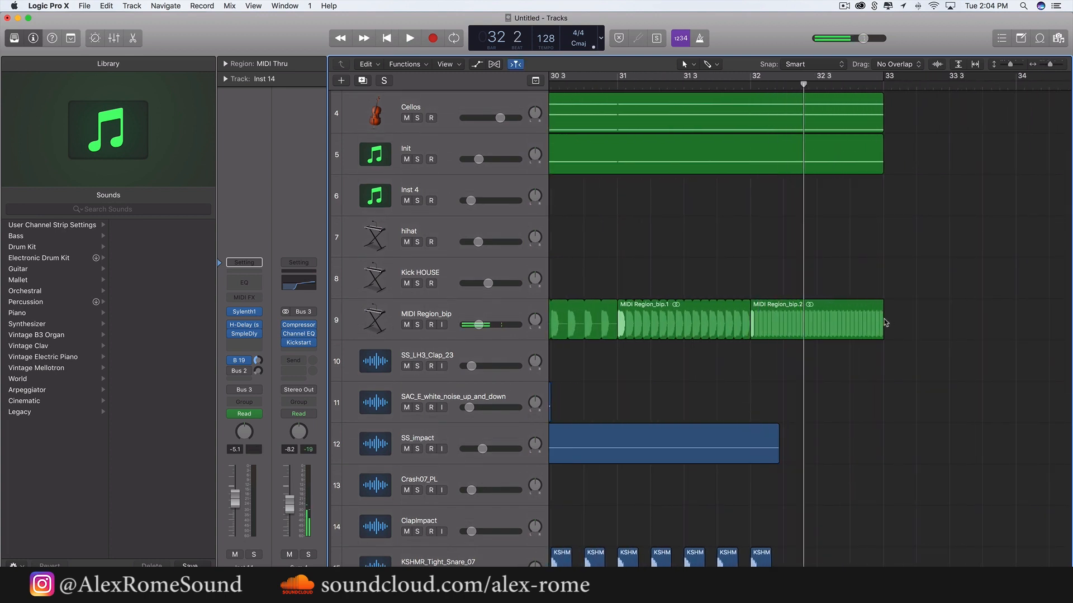
{"action": "left_click_drag", "start_coordinate": [883, 322], "coordinate": [767, 327]}
{"action": "left_click", "coordinate": [614, 198]}
Copy the first MIDI Region_bip region to bar 32 without its automation data and trim it to a single hit
{"action": "scroll", "coordinate": [676, 274], "scroll_direction": "left", "scroll_amount": 5}
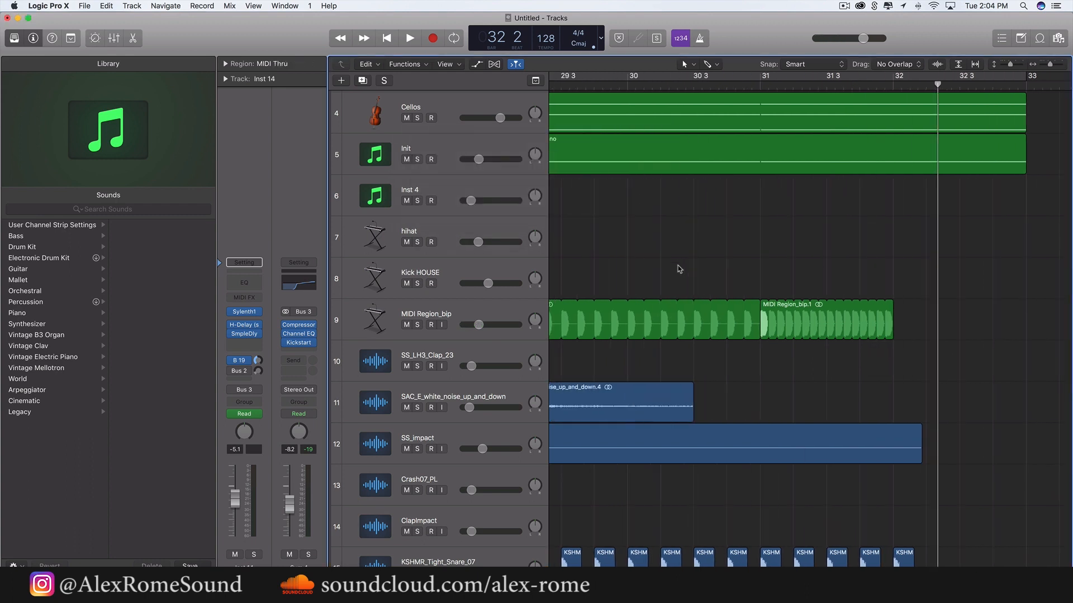
{"action": "left_click", "coordinate": [660, 314]}
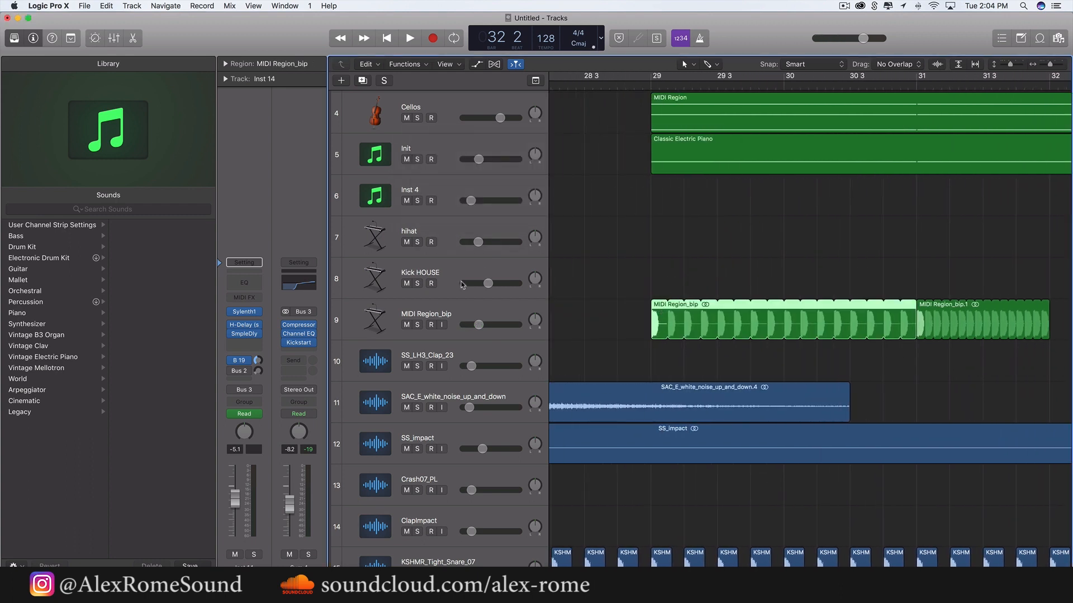
{"action": "left_click", "coordinate": [461, 307]}
{"action": "scroll", "coordinate": [705, 100], "scroll_direction": "right", "scroll_amount": 6}
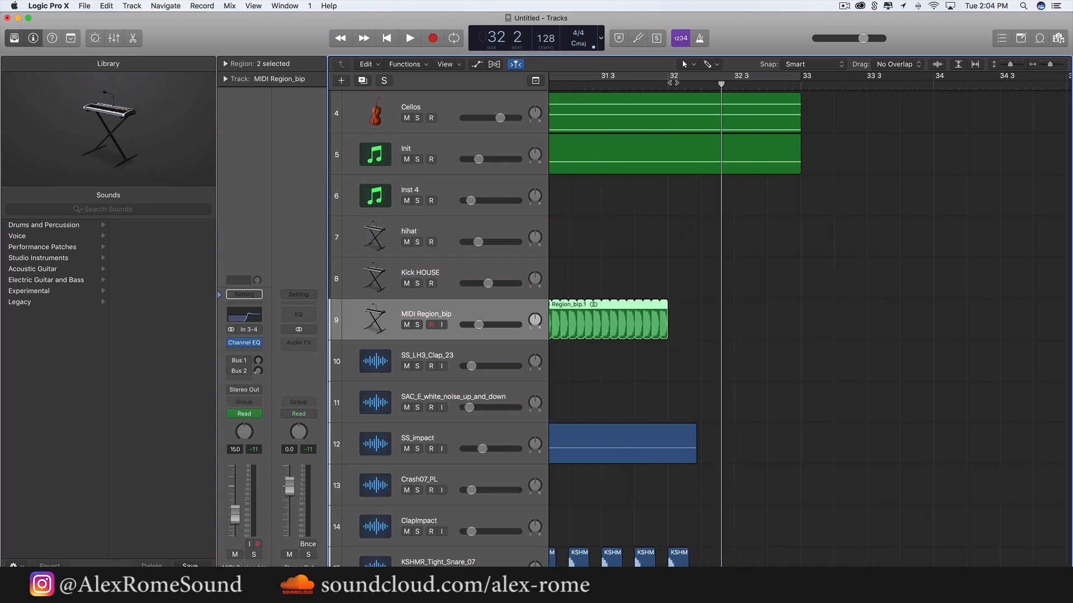
{"action": "key", "text": "super+v"}
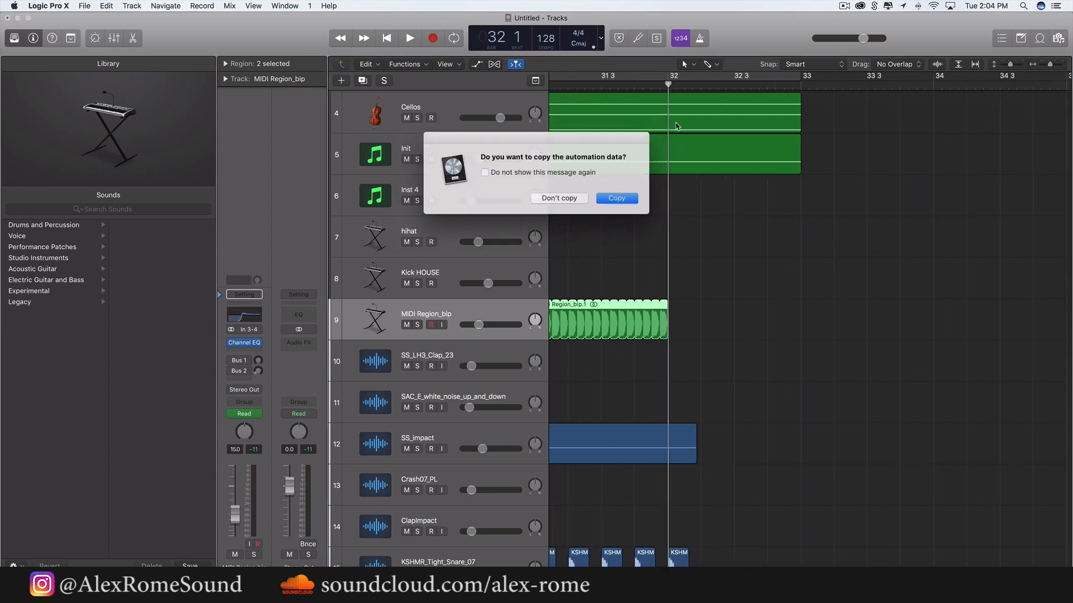
{"action": "left_click", "coordinate": [582, 201]}
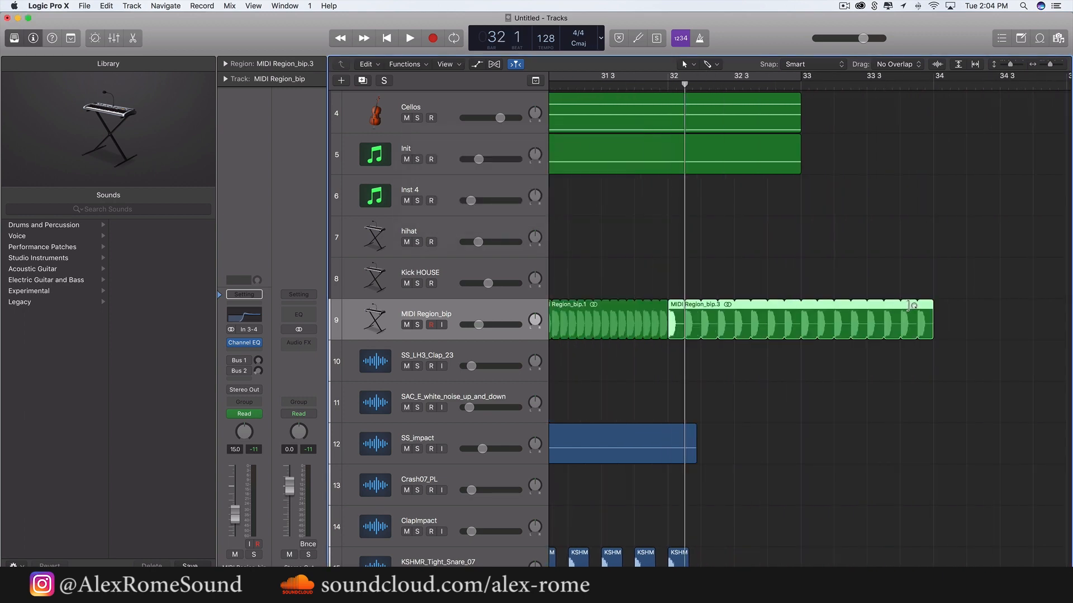
{"action": "left_click_drag", "start_coordinate": [925, 306], "coordinate": [678, 309]}
{"action": "scroll", "coordinate": [602, 350], "scroll_direction": "left", "scroll_amount": 3}
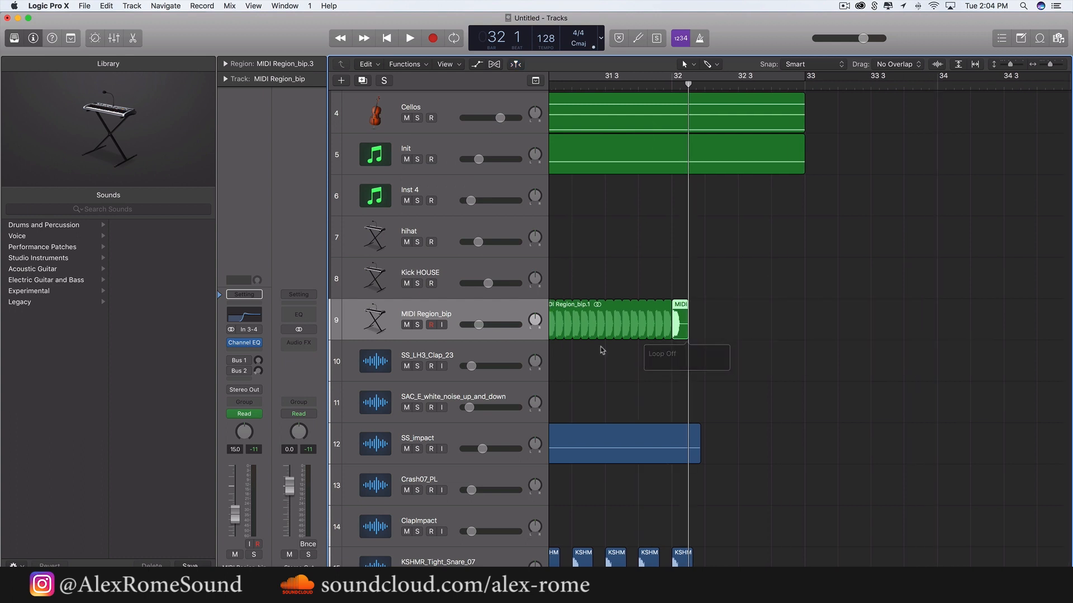
Show automation, drop MIDI Region_bip's Low Cut Frequency to 20.0 Hz at bar 32, move the 380 Hz point earlier and play it
{"action": "left_click", "coordinate": [477, 64]}
{"action": "scroll", "coordinate": [754, 335], "scroll_direction": "left", "scroll_amount": 2}
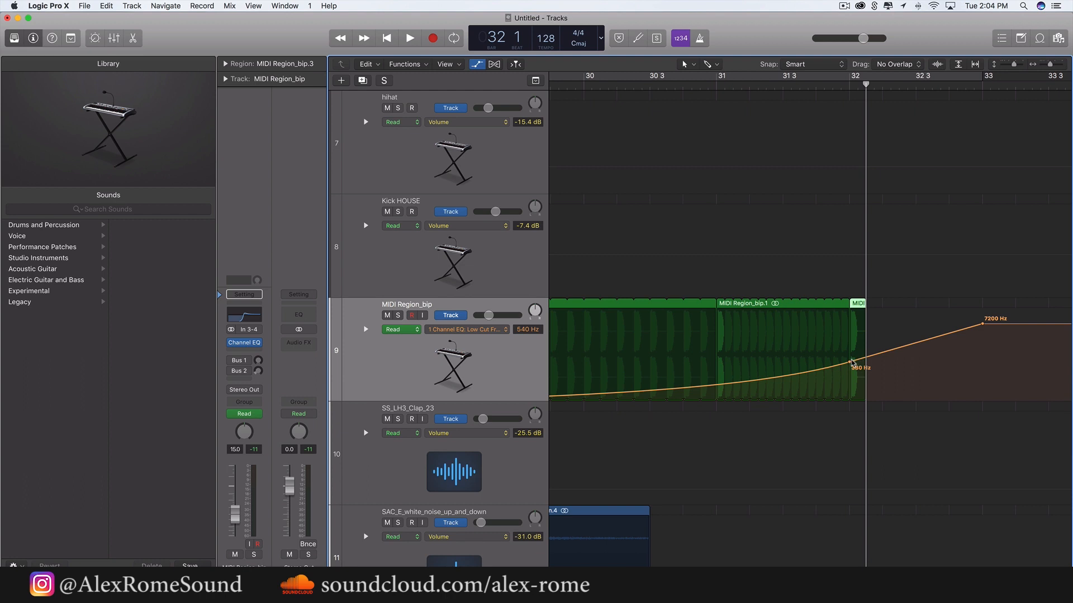
{"action": "left_click_drag", "start_coordinate": [850, 363], "coordinate": [849, 401]}
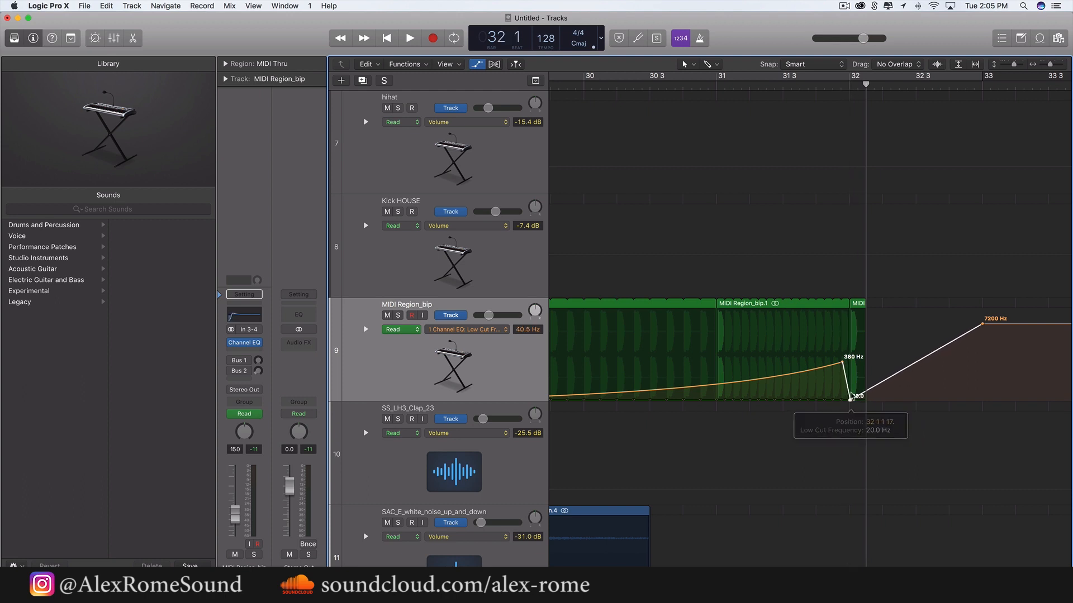
{"action": "left_click_drag", "start_coordinate": [842, 362], "coordinate": [822, 362]}
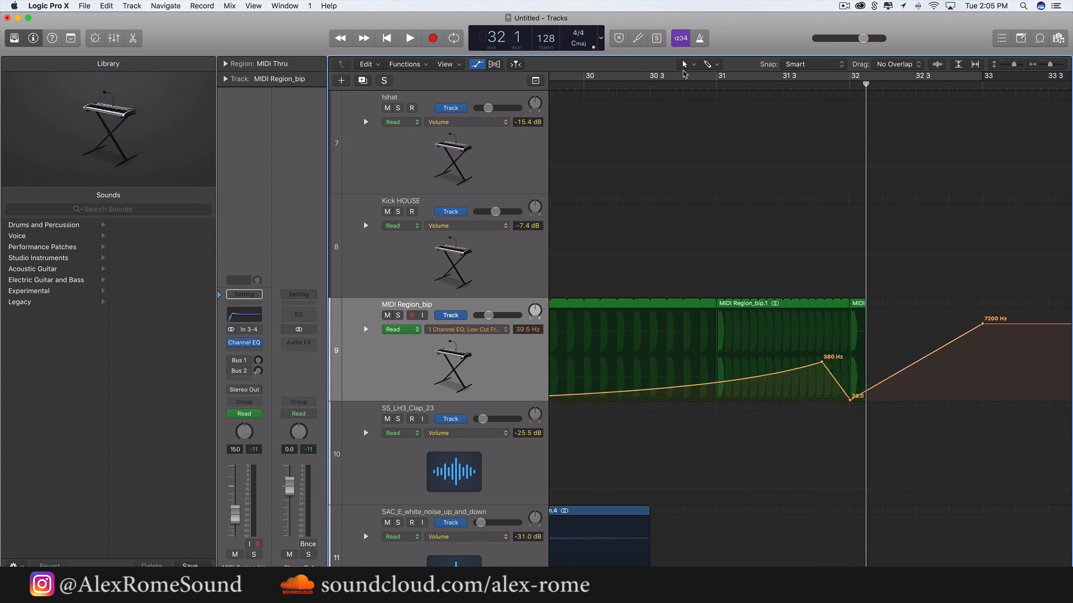
{"action": "key", "text": "space"}
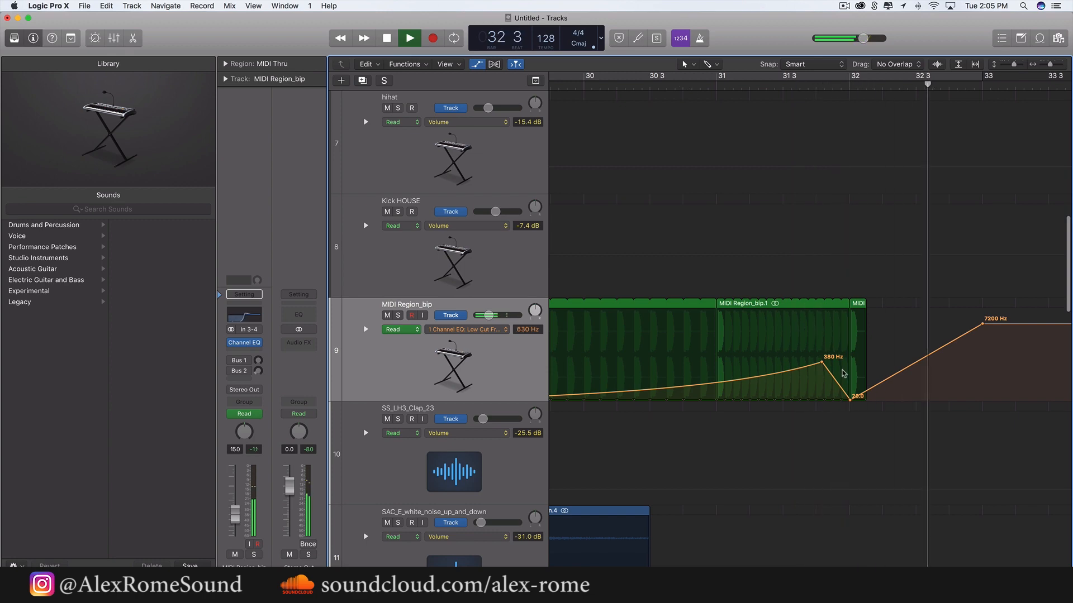
Move the duplicated Init track's PitchBend peak back to bar 32 and raise it to 8.142
{"action": "key", "text": "super+Left"}
{"action": "key", "text": "super+Left"}
{"action": "key", "text": "super+Left"}
{"action": "key", "text": "super+Left"}
{"action": "key", "text": "super+Left"}
{"action": "key", "text": "super+Left"}
{"action": "scroll", "coordinate": [833, 363], "scroll_direction": "down", "scroll_amount": 8}
{"action": "scroll", "coordinate": [833, 363], "scroll_direction": "right", "scroll_amount": 5}
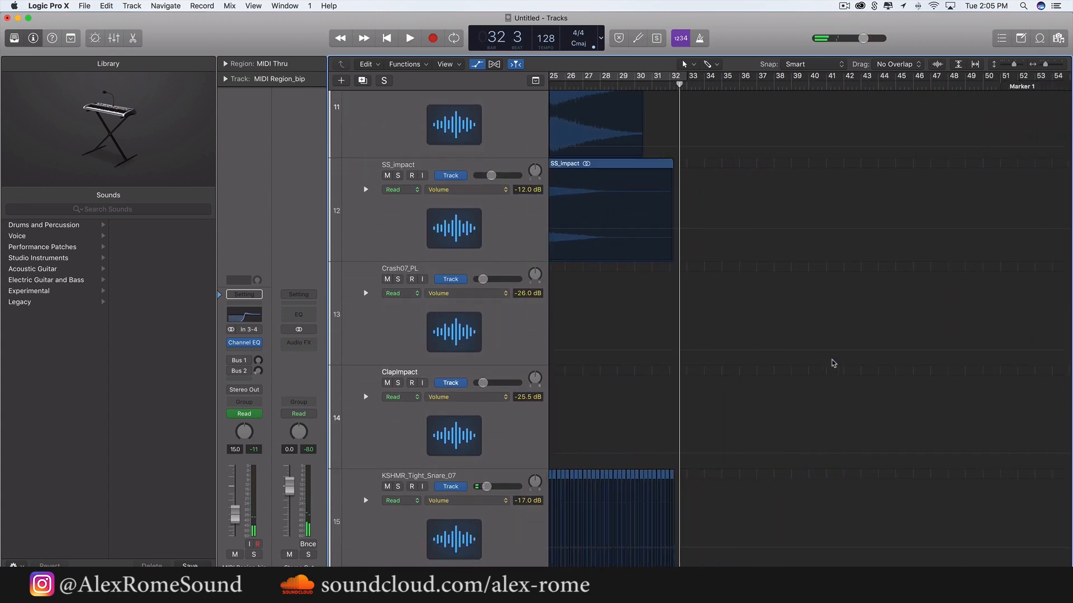
{"action": "scroll", "coordinate": [833, 363], "scroll_direction": "down", "scroll_amount": 15}
{"action": "scroll", "coordinate": [833, 363], "scroll_direction": "up", "scroll_amount": 8}
{"action": "scroll", "coordinate": [766, 364], "scroll_direction": "left", "scroll_amount": 4}
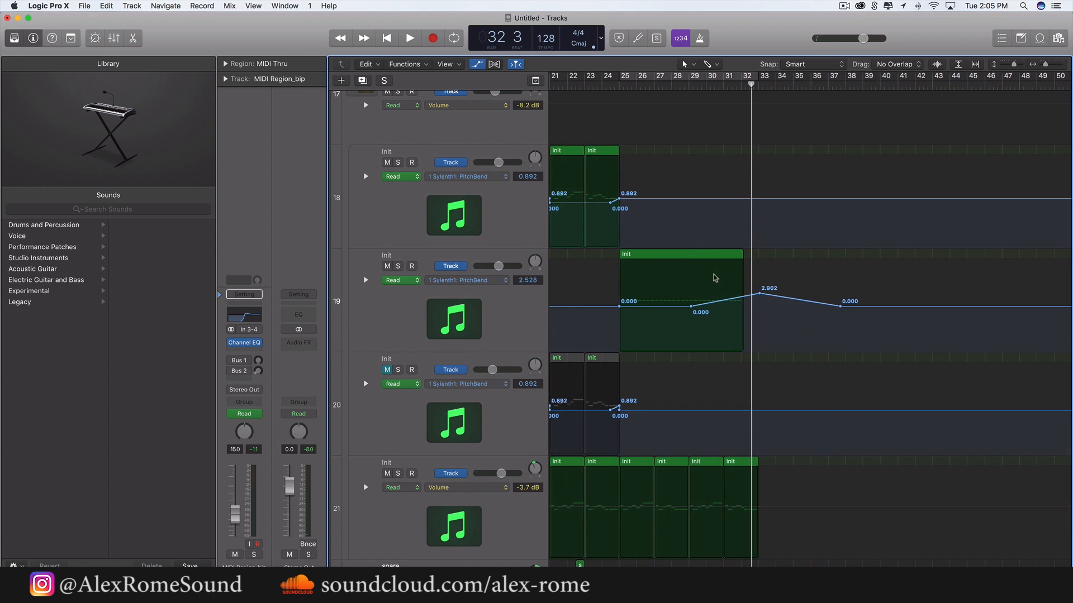
{"action": "left_click_drag", "start_coordinate": [761, 294], "coordinate": [744, 277]}
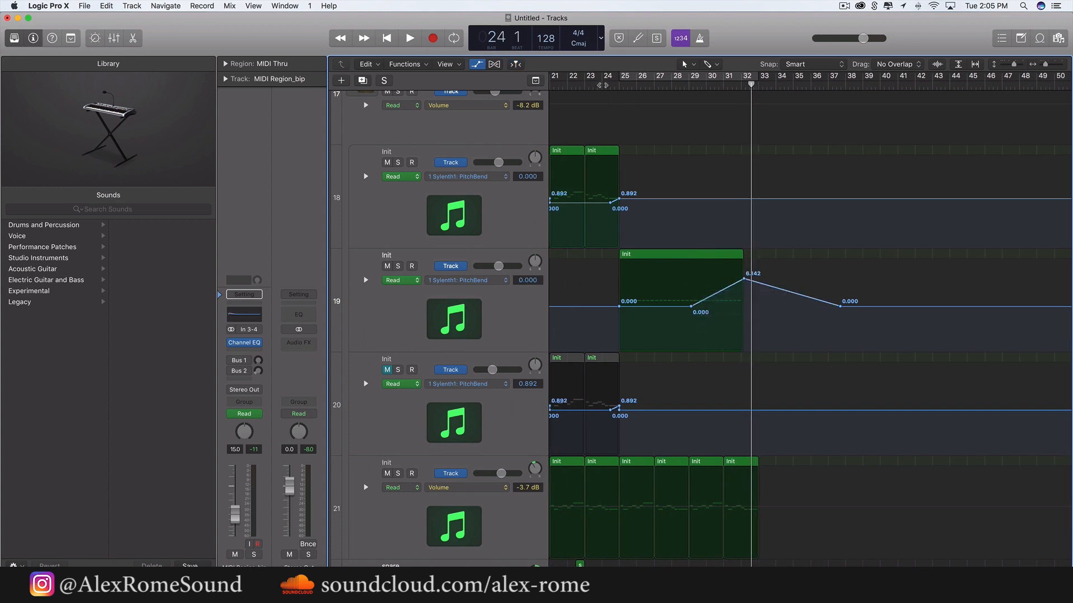
Play the breakdown from bar 24 to bar 31 with automation hidden and check how the layers line up
{"action": "key", "text": "space"}
{"action": "scroll", "coordinate": [628, 261], "scroll_direction": "up", "scroll_amount": 5}
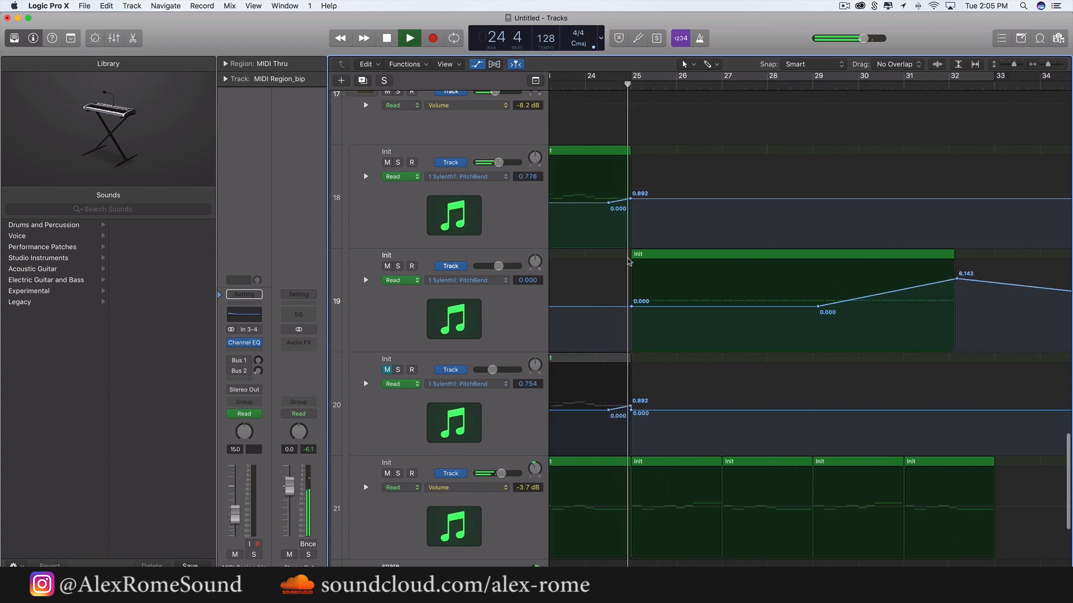
{"action": "left_click", "coordinate": [479, 65]}
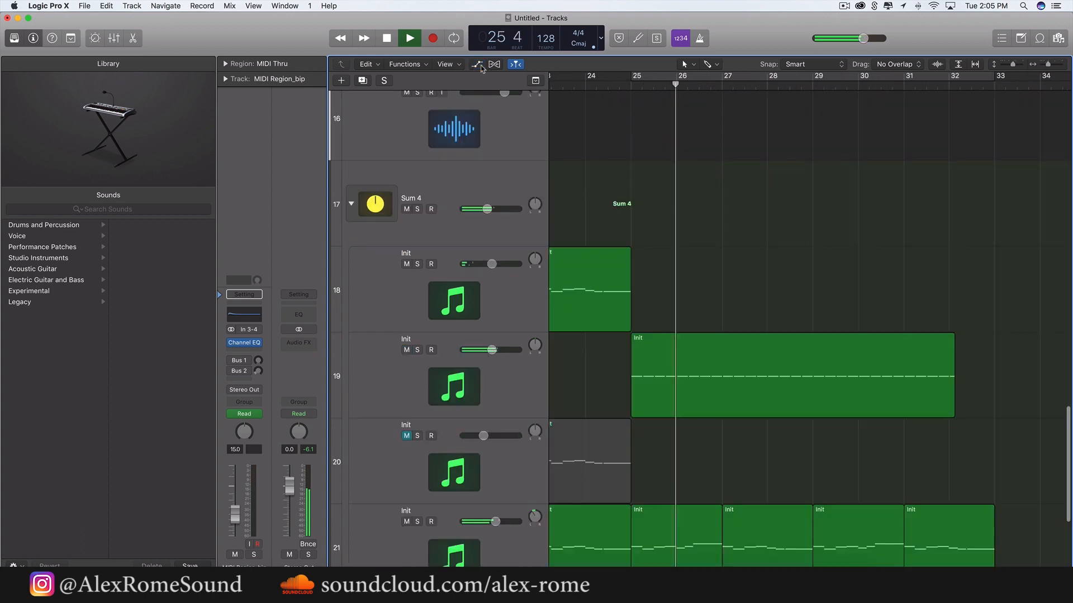
{"action": "scroll", "coordinate": [796, 253], "scroll_direction": "right", "scroll_amount": 4}
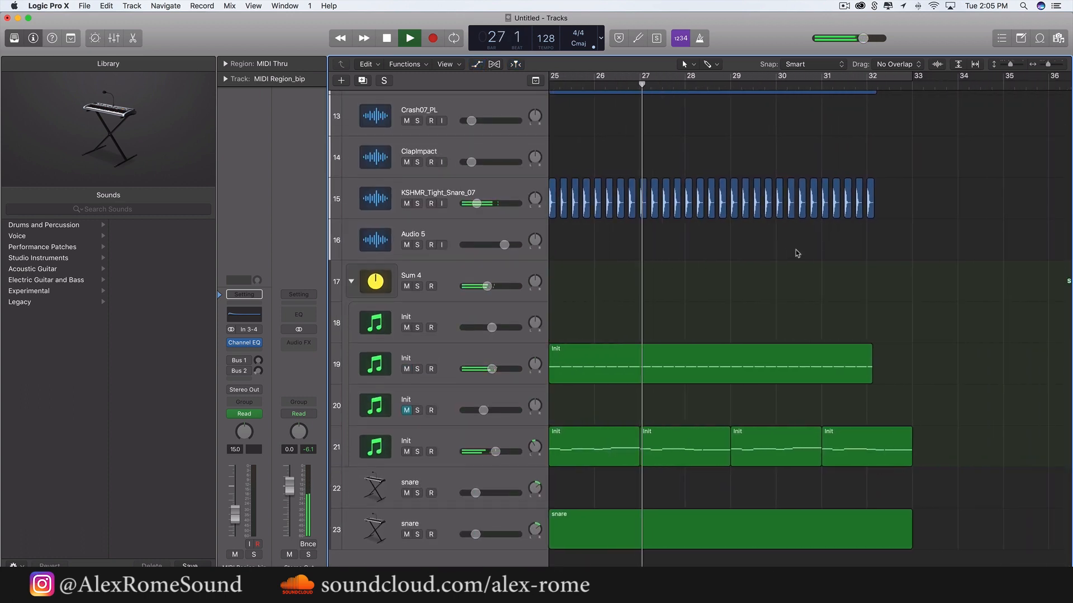
{"action": "scroll", "coordinate": [804, 323], "scroll_direction": "left", "scroll_amount": 2}
{"action": "scroll", "coordinate": [804, 322], "scroll_direction": "up", "scroll_amount": 2}
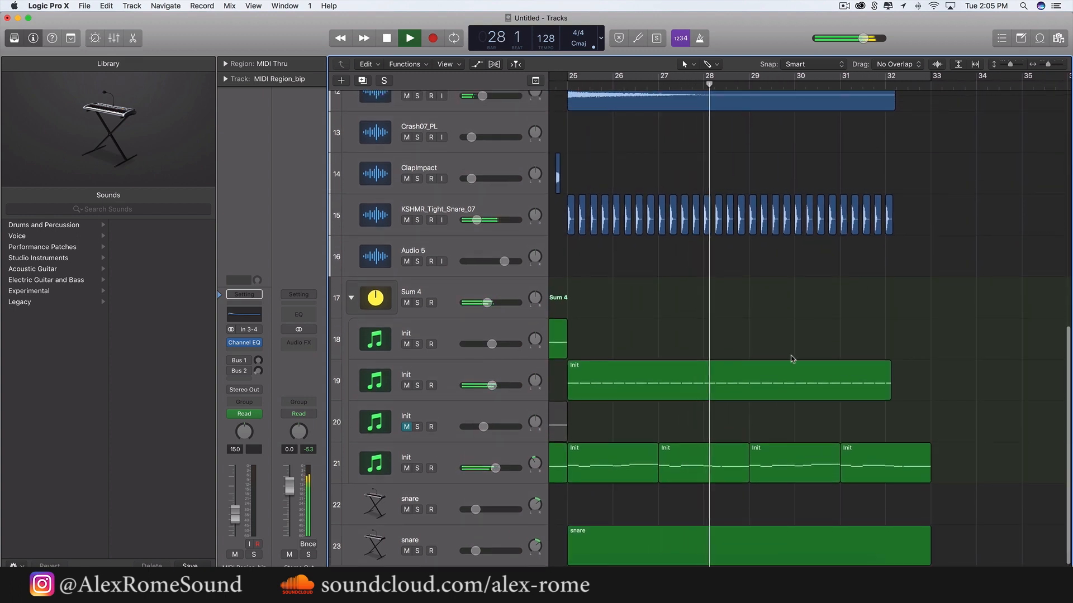
{"action": "scroll", "coordinate": [793, 358], "scroll_direction": "down", "scroll_amount": 2}
{"action": "key", "text": "super+Left"}
{"action": "scroll", "coordinate": [792, 359], "scroll_direction": "right", "scroll_amount": 2}
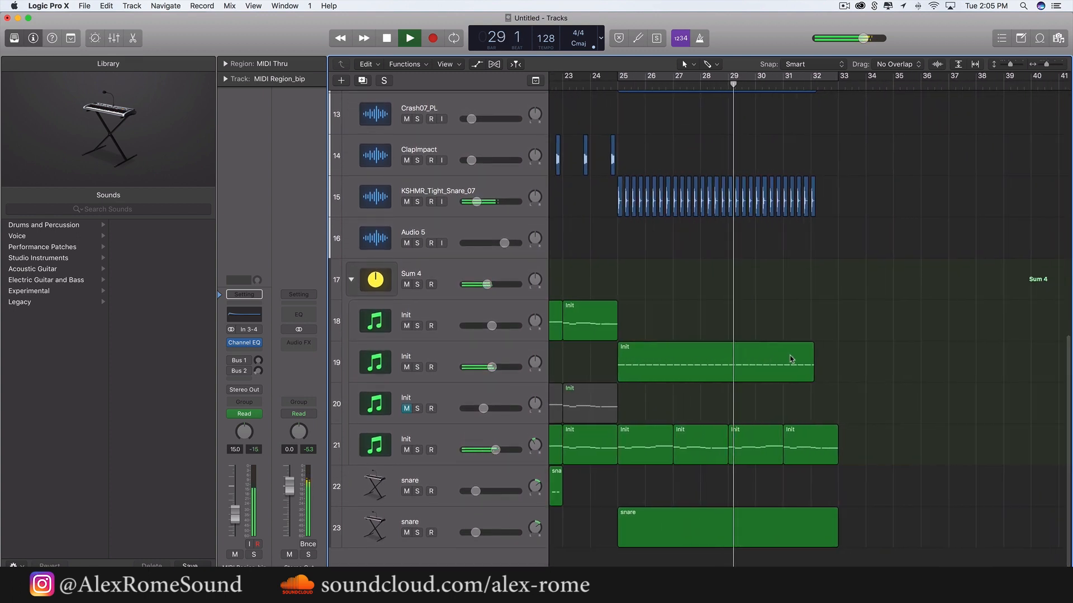
{"action": "scroll", "coordinate": [672, 354], "scroll_direction": "up", "scroll_amount": 1}
{"action": "scroll", "coordinate": [693, 374], "scroll_direction": "up", "scroll_amount": 3}
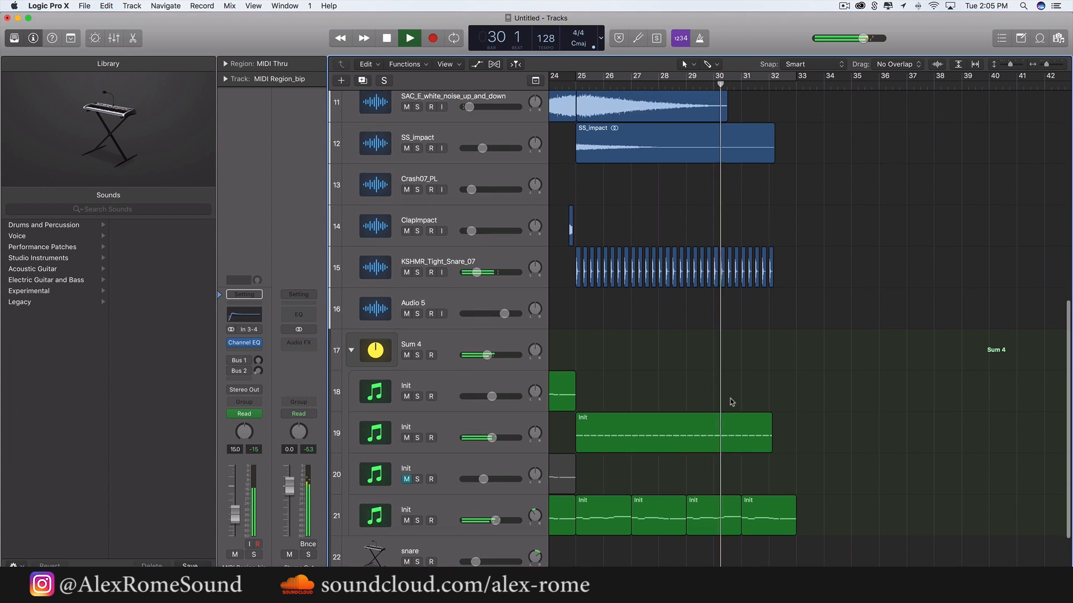
{"action": "scroll", "coordinate": [774, 419], "scroll_direction": "up", "scroll_amount": 1}
{"action": "key", "text": "super+Right"}
{"action": "key", "text": "space"}
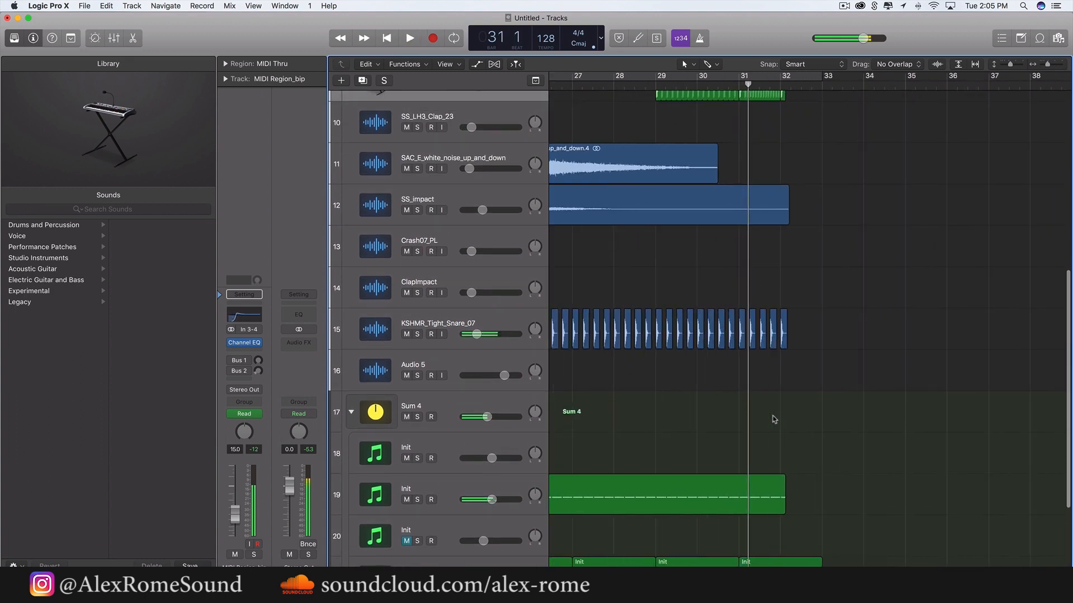
Listen to the snares from bar 30, set a cycle range from bar 30 to just past 32 3 and play it
{"action": "scroll", "coordinate": [726, 157], "scroll_direction": "down", "scroll_amount": 3}
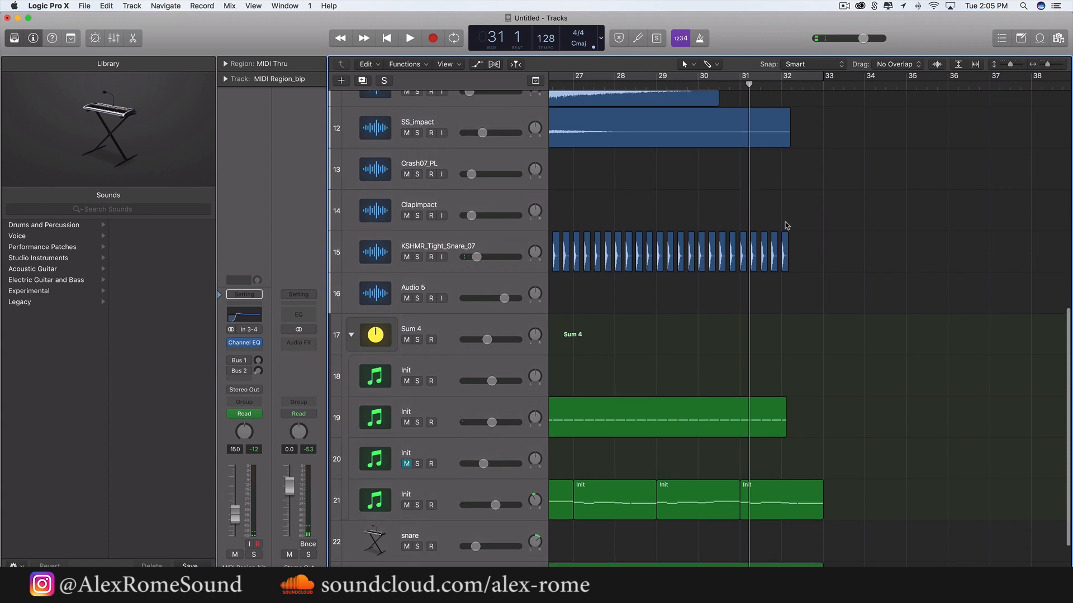
{"action": "left_click", "coordinate": [697, 83]}
{"action": "key", "text": "space"}
{"action": "key", "text": "super+Right"}
{"action": "key", "text": "super+Right"}
{"action": "key", "text": "super+Right"}
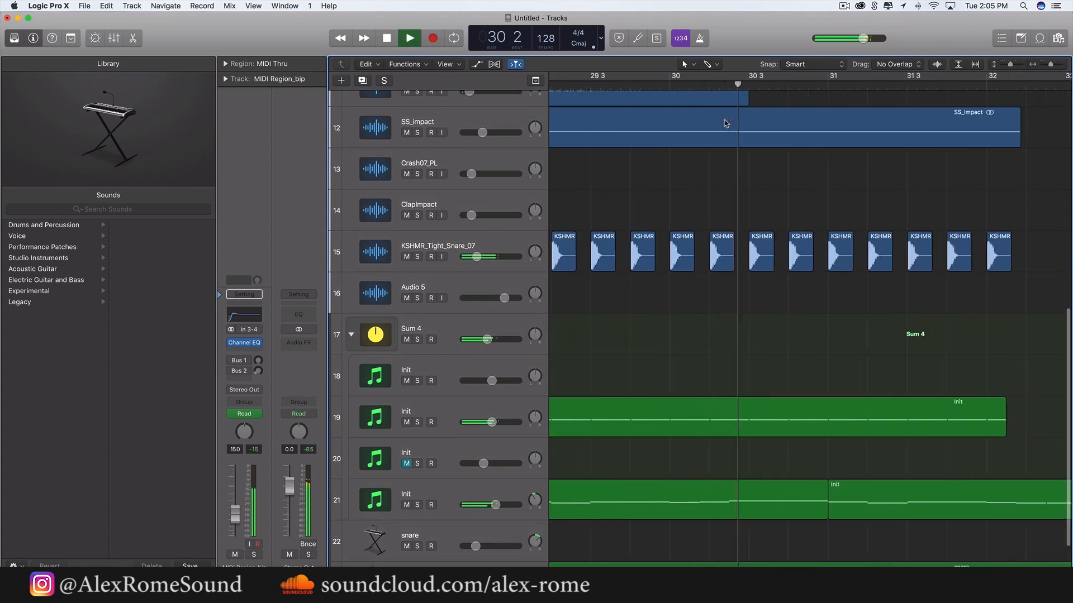
{"action": "key", "text": "space"}
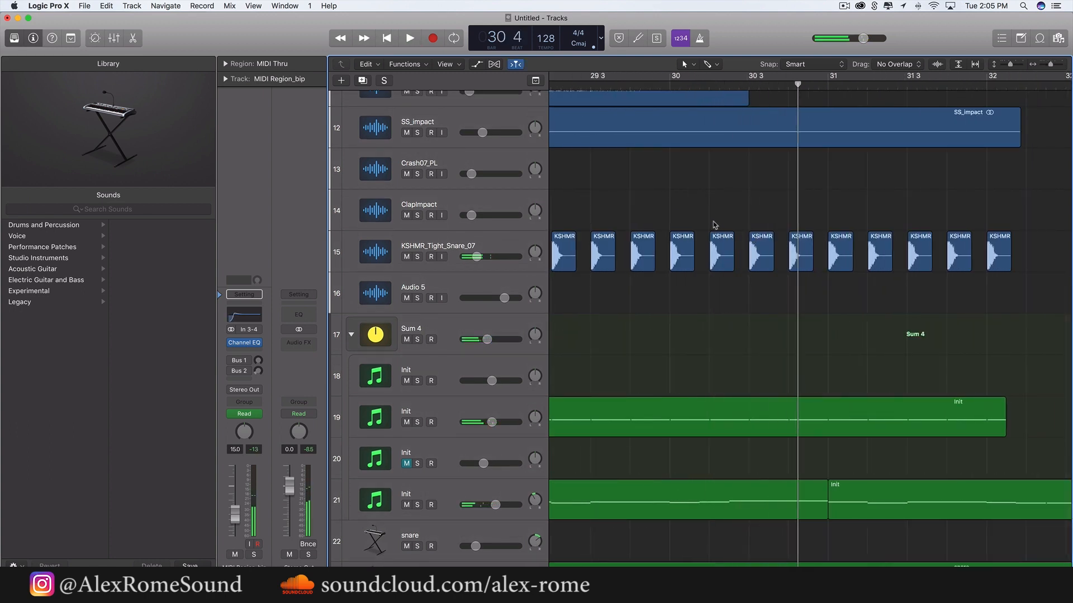
{"action": "left_click_drag", "start_coordinate": [672, 77], "coordinate": [1069, 77]}
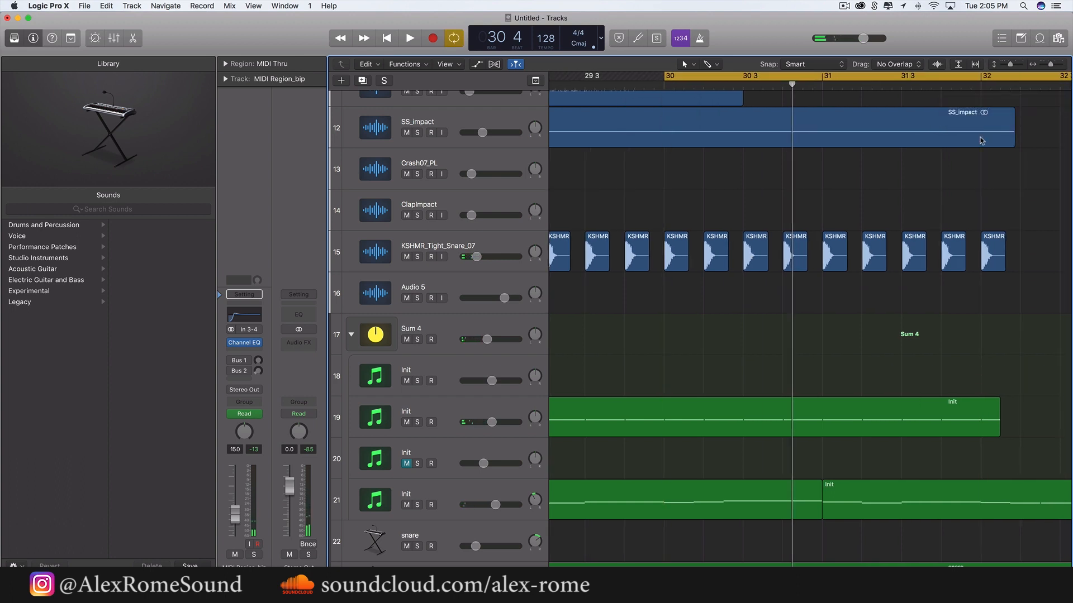
{"action": "key", "text": "space"}
{"action": "scroll", "coordinate": [982, 141], "scroll_direction": "up", "scroll_amount": 2}
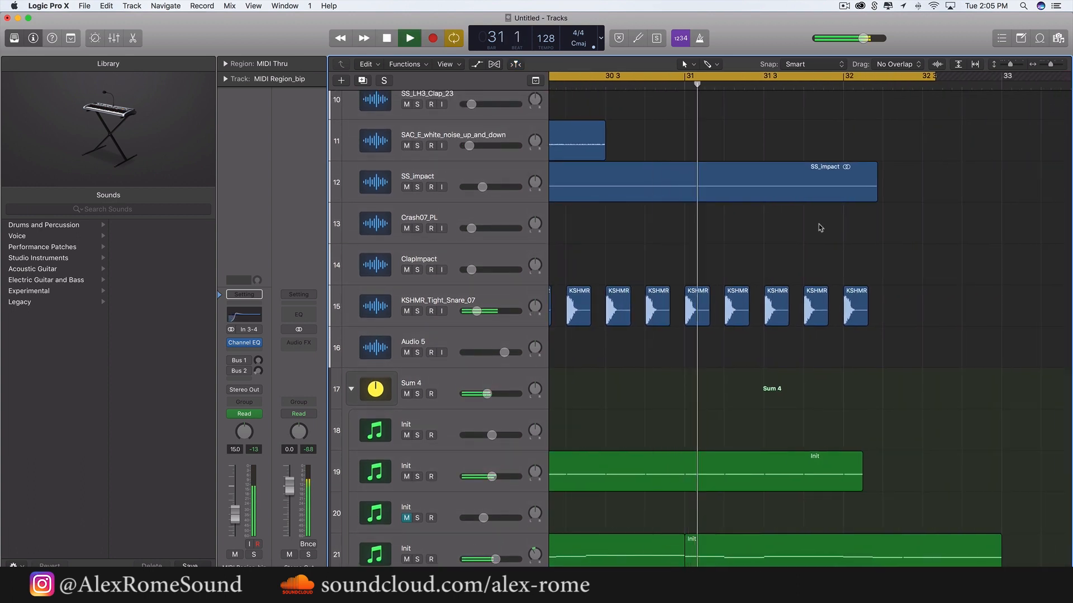
Space the five KSHMR_Tight_Snare_07 hits from bar 31 closer together, so the last falls before bar 32, and play the cycle
{"action": "key", "text": "space"}
{"action": "left_click_drag", "start_coordinate": [739, 312], "coordinate": [814, 311]}
{"action": "scroll", "coordinate": [814, 311], "scroll_direction": "right", "scroll_amount": 2}
{"action": "key", "text": "space"}
{"action": "scroll", "coordinate": [814, 313], "scroll_direction": "up", "scroll_amount": 1}
{"action": "left_click", "coordinate": [814, 312]}
{"action": "scroll", "coordinate": [816, 315], "scroll_direction": "up", "scroll_amount": 3}
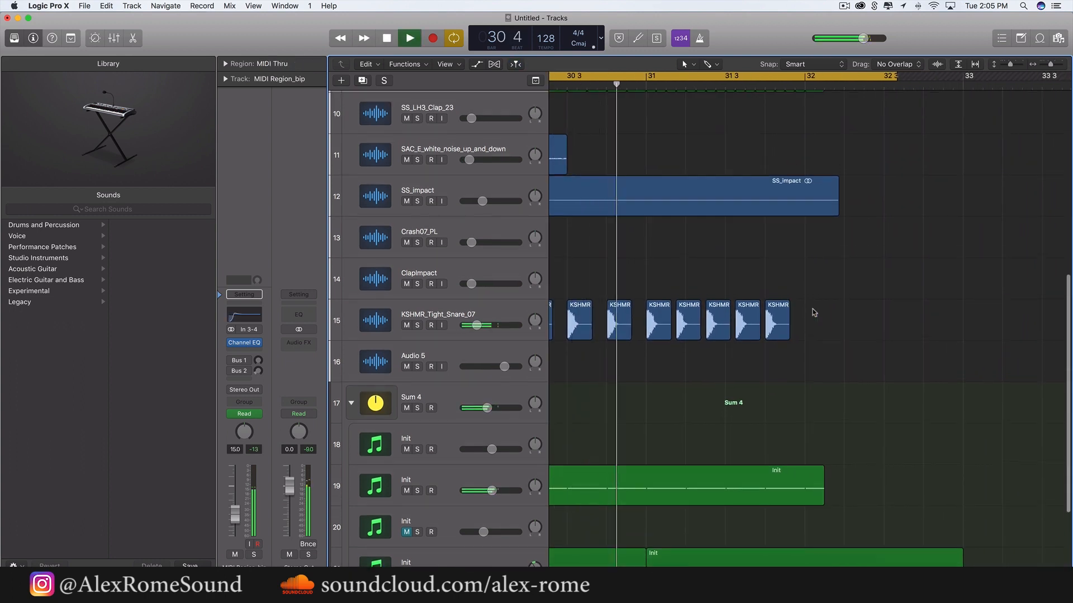
Stop playback, then set the cycle range from bar 31 to just past bar 33 and play it
{"action": "scroll", "coordinate": [818, 320], "scroll_direction": "up", "scroll_amount": 1}
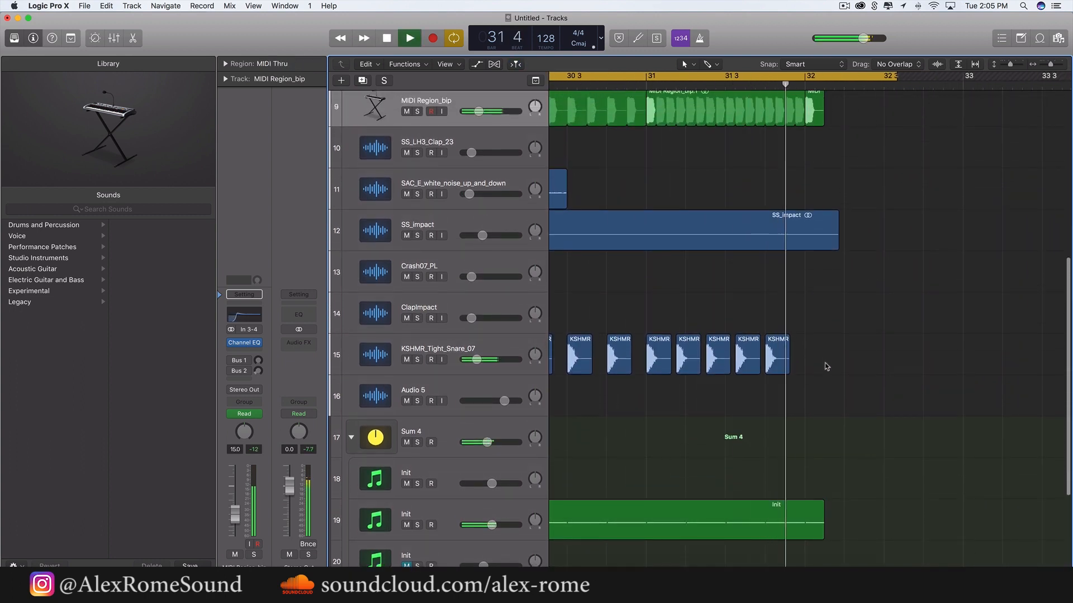
{"action": "key", "text": "space"}
{"action": "scroll", "coordinate": [859, 335], "scroll_direction": "up", "scroll_amount": 3}
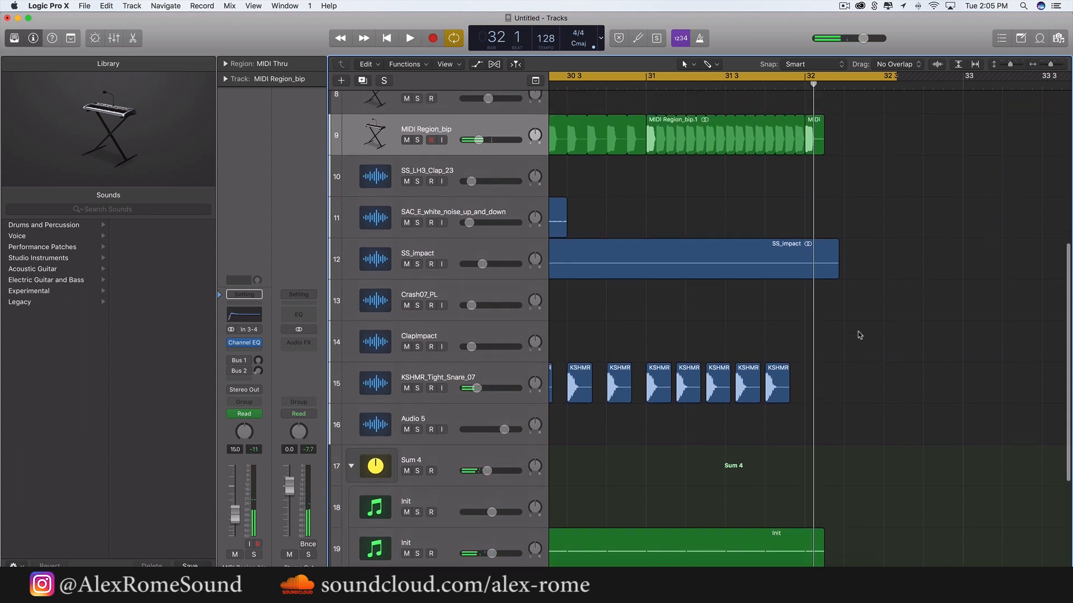
{"action": "scroll", "coordinate": [900, 155], "scroll_direction": "up", "scroll_amount": 5}
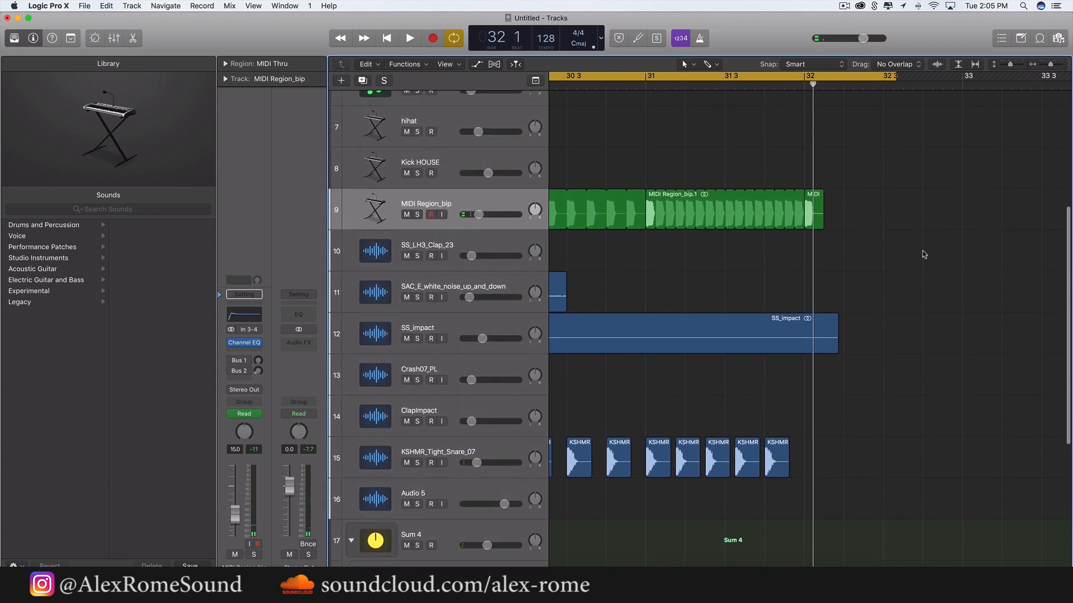
{"action": "left_click_drag", "start_coordinate": [653, 76], "coordinate": [1005, 77]}
{"action": "key", "text": "space"}
{"action": "key", "text": "super+Right"}
{"action": "key", "text": "super+Right"}
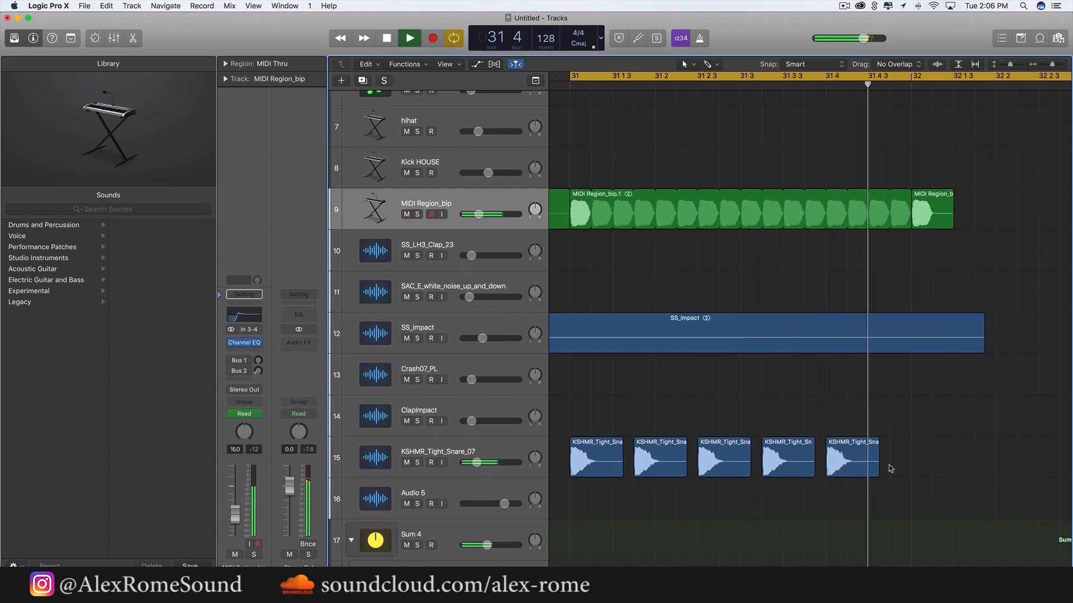
Repeat the last KSHMR_Tight_Snare_07 hit twice, placing the copies at 31 4 3 and on the downbeat of bar 32
{"action": "key", "text": "space"}
{"action": "left_click", "coordinate": [871, 466]}
{"action": "key", "text": "super+r"}
{"action": "left_click_drag", "start_coordinate": [903, 465], "coordinate": [939, 463]}
{"action": "key", "text": "super+r"}
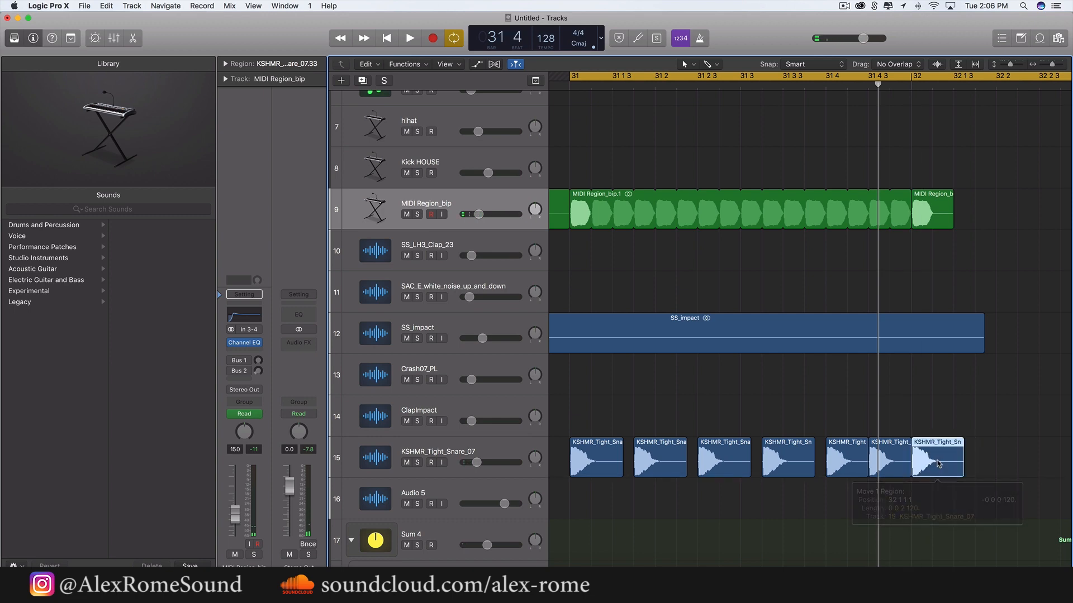
Play the cycle from bar 31 to hear how the added snare hits lead into the stop
{"action": "key", "text": "space"}
{"action": "scroll", "coordinate": [943, 475], "scroll_direction": "up", "scroll_amount": 1}
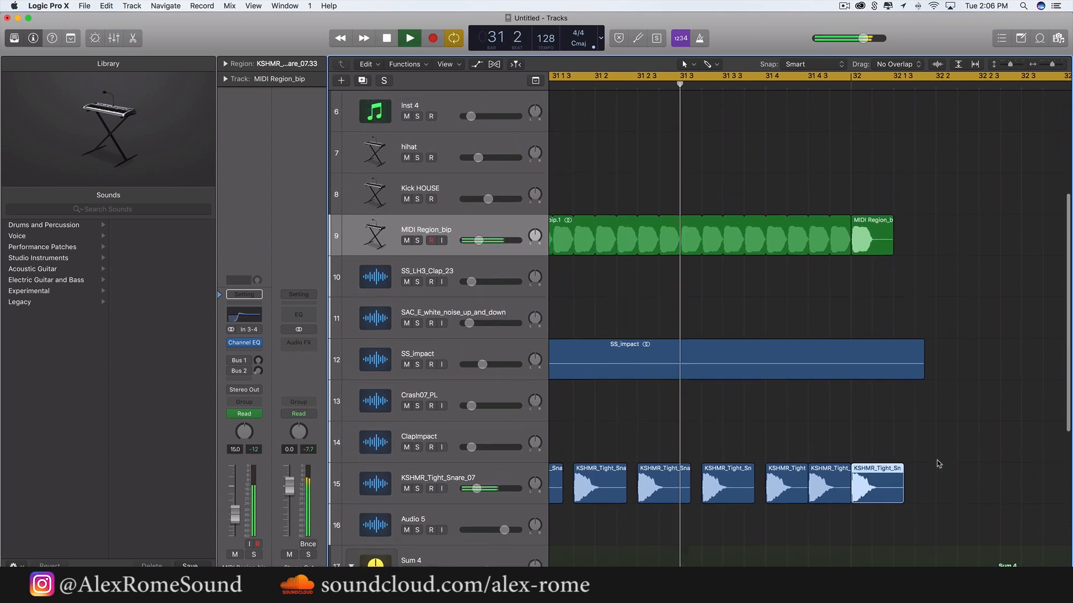
{"action": "key", "text": "super+Left"}
{"action": "key", "text": "super+Left"}
{"action": "key", "text": "super+Left"}
{"action": "key", "text": "super+Left"}
{"action": "key", "text": "super+Left"}
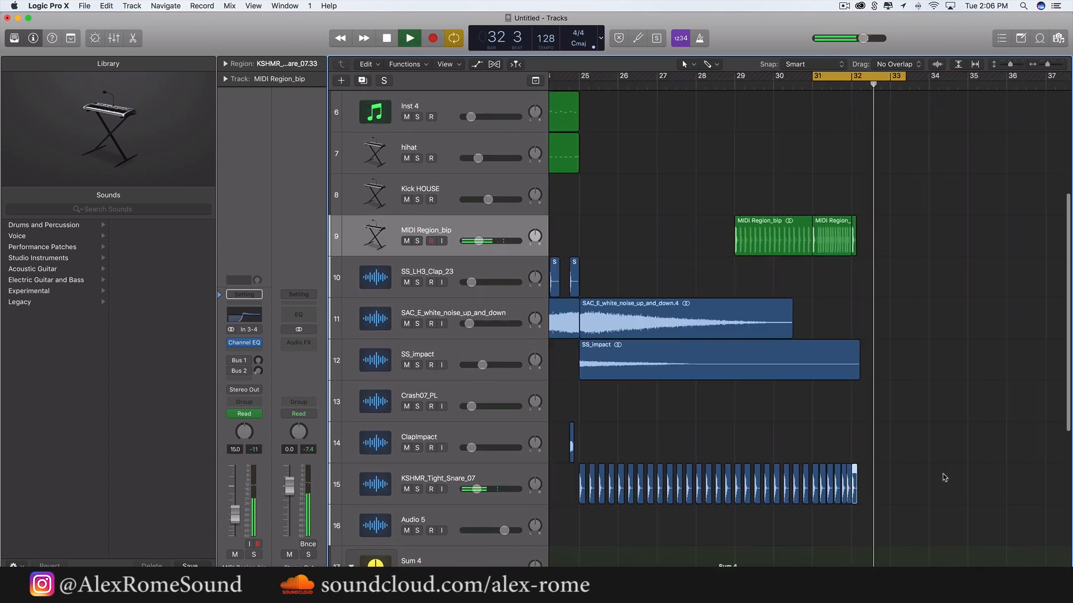
{"action": "key", "text": "space"}
Shorten the Cellos region, the track 5 Init region and the last track 21 Init region to end at bar 32
{"action": "scroll", "coordinate": [943, 478], "scroll_direction": "right", "scroll_amount": 2}
{"action": "scroll", "coordinate": [943, 478], "scroll_direction": "up", "scroll_amount": 6}
{"action": "left_click_drag", "start_coordinate": [907, 335], "coordinate": [796, 248]}
{"action": "scroll", "coordinate": [799, 240], "scroll_direction": "up", "scroll_amount": 1}
{"action": "scroll", "coordinate": [797, 249], "scroll_direction": "down", "scroll_amount": 12}
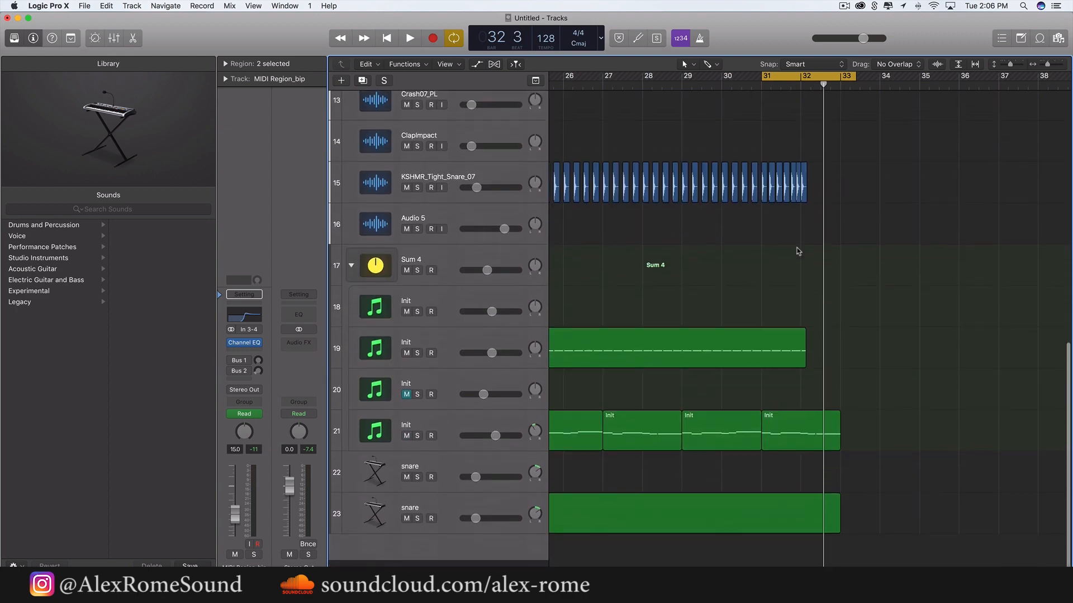
{"action": "left_click_drag", "start_coordinate": [836, 461], "coordinate": [802, 462]}
Delete the long snare region on track 23 that starts at bar 25
{"action": "scroll", "coordinate": [816, 525], "scroll_direction": "left", "scroll_amount": 8}
{"action": "scroll", "coordinate": [813, 525], "scroll_direction": "down", "scroll_amount": 5}
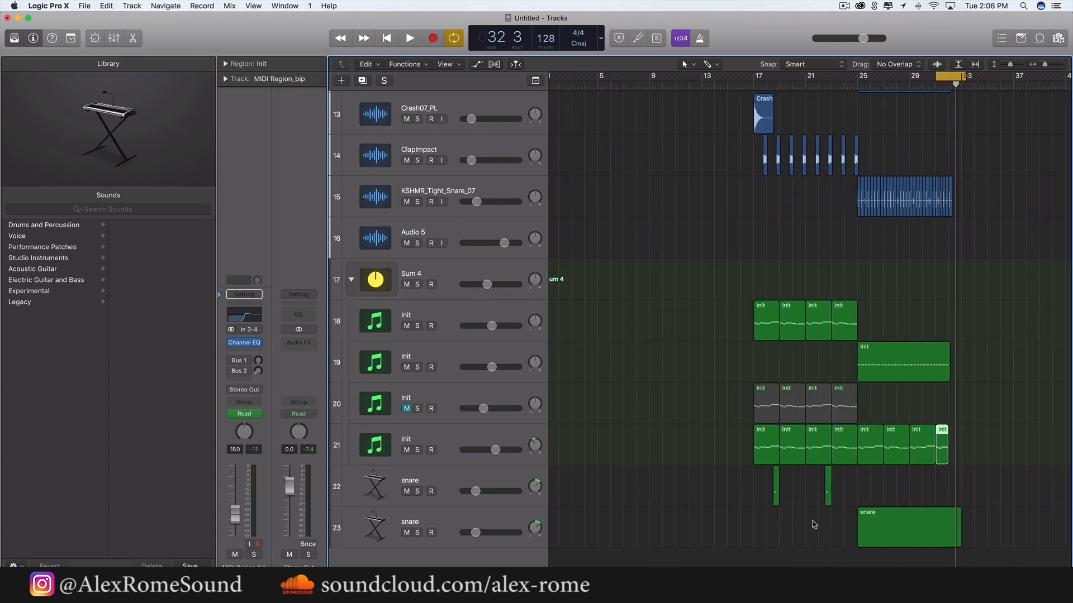
{"action": "scroll", "coordinate": [814, 526], "scroll_direction": "up", "scroll_amount": 5}
{"action": "left_click", "coordinate": [813, 526]}
{"action": "key", "text": "Delete"}
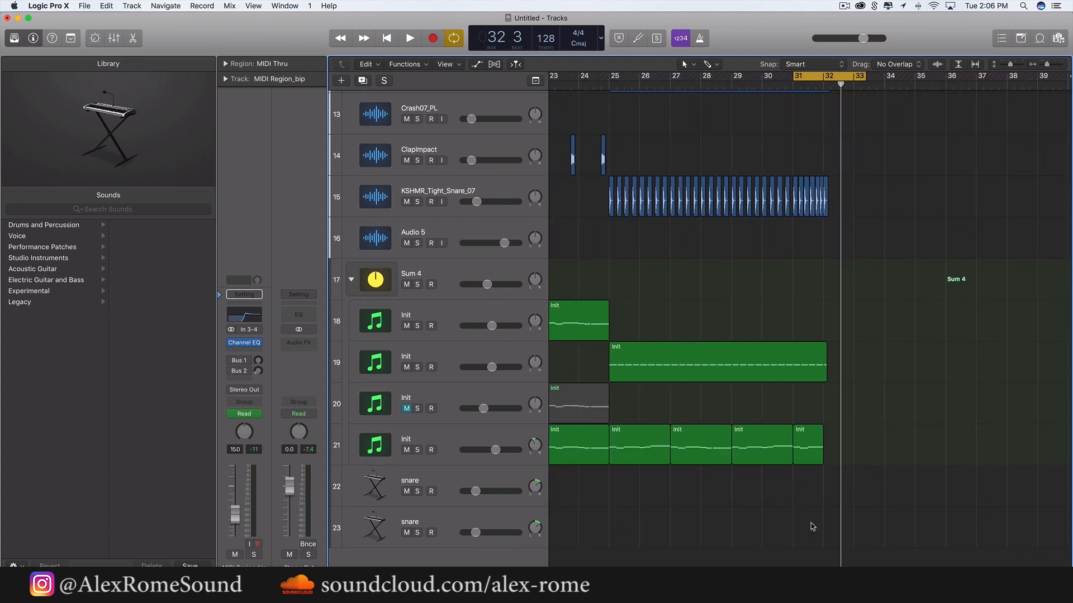
Look over the breakdown's layers on all tracks and set the cycle range to bars 25–33
{"action": "scroll", "coordinate": [897, 394], "scroll_direction": "up", "scroll_amount": 10}
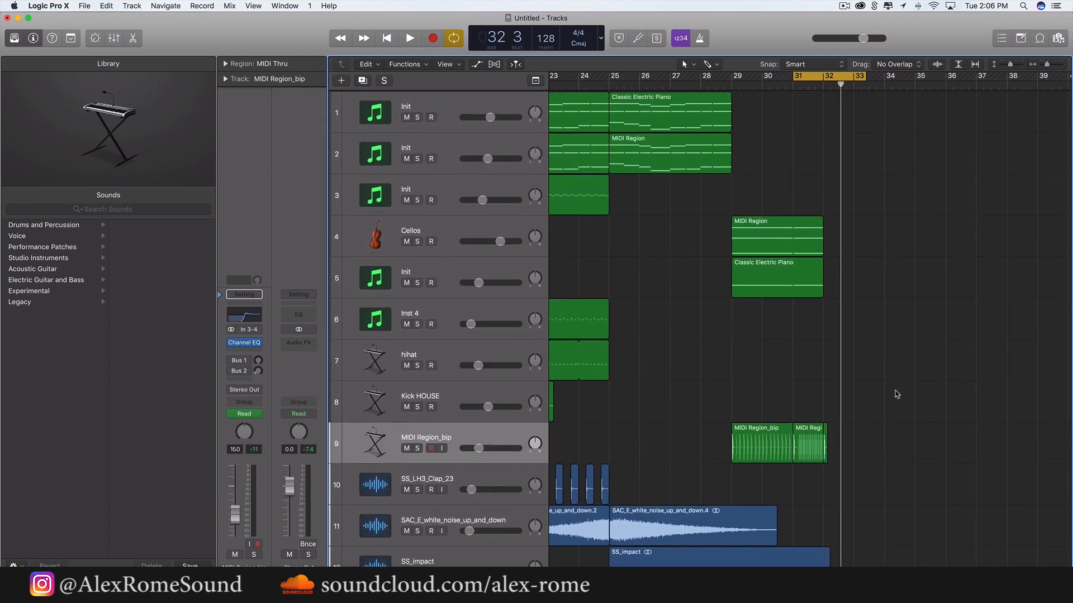
{"action": "scroll", "coordinate": [897, 394], "scroll_direction": "down", "scroll_amount": 5}
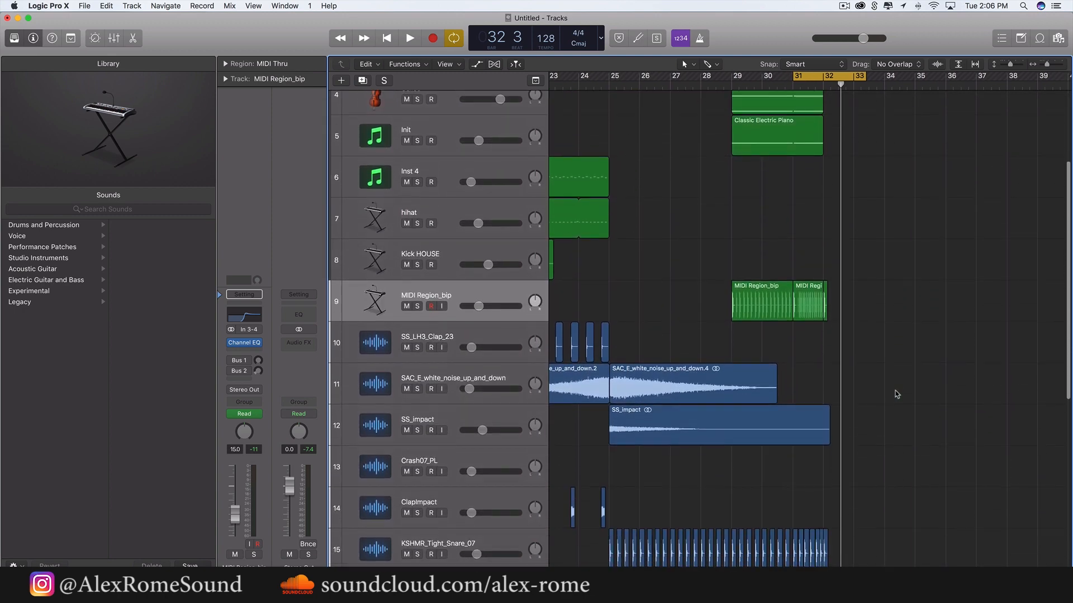
{"action": "scroll", "coordinate": [897, 395], "scroll_direction": "up", "scroll_amount": 3}
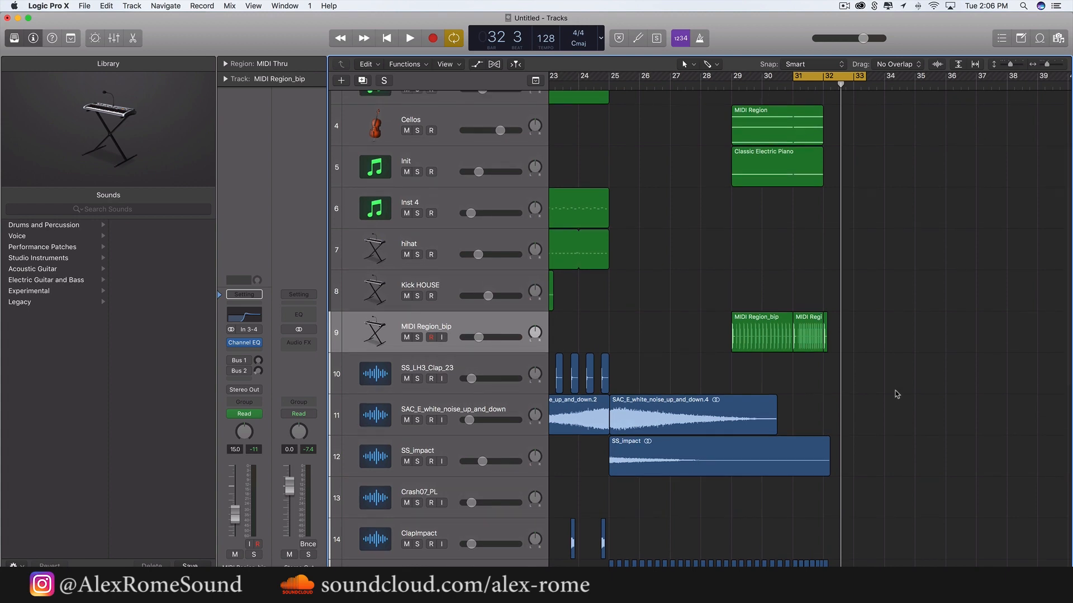
{"action": "scroll", "coordinate": [896, 394], "scroll_direction": "down", "scroll_amount": 8}
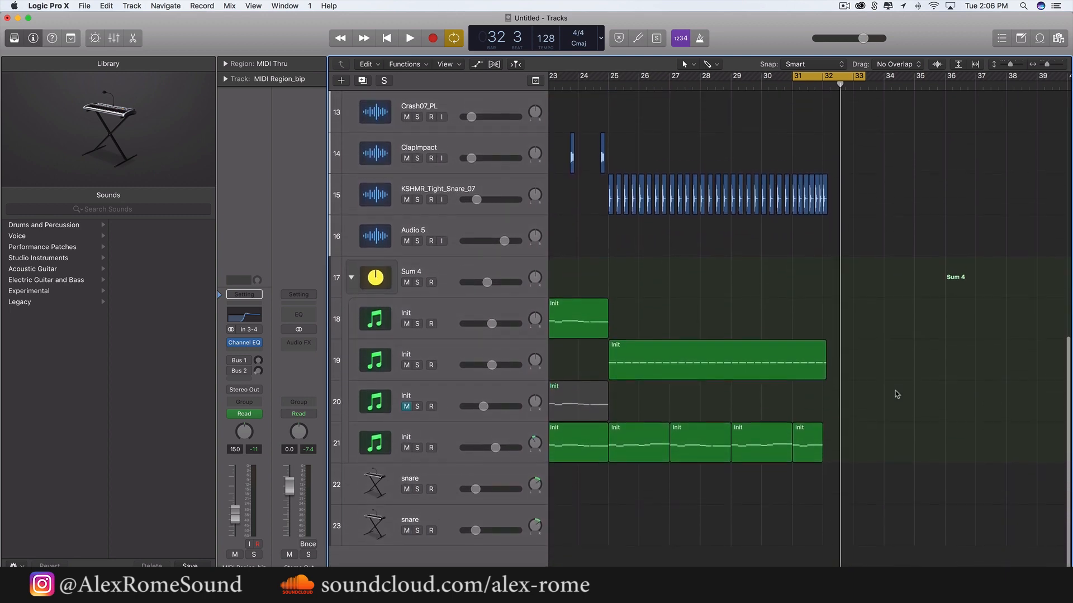
{"action": "scroll", "coordinate": [758, 276], "scroll_direction": "up", "scroll_amount": 4}
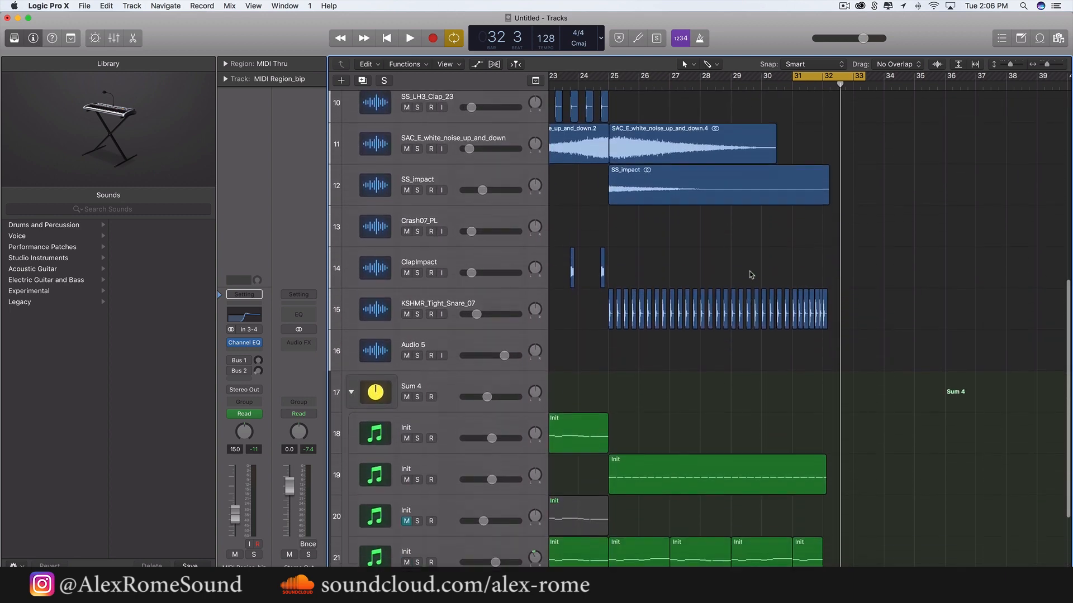
{"action": "scroll", "coordinate": [858, 369], "scroll_direction": "up", "scroll_amount": 5}
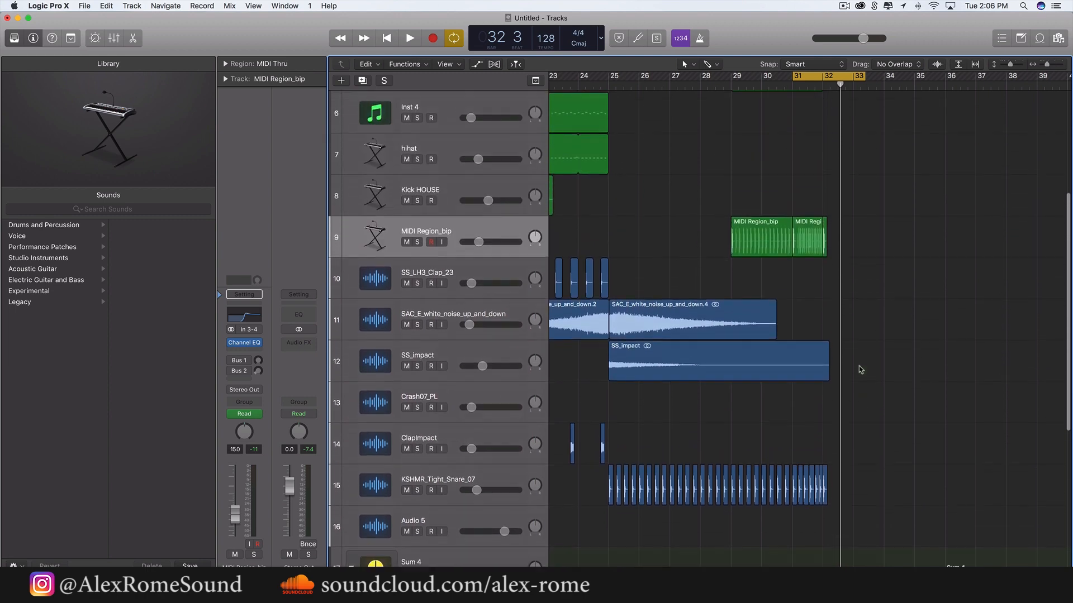
{"action": "scroll", "coordinate": [858, 370], "scroll_direction": "down", "scroll_amount": 8}
{"action": "left_click_drag", "start_coordinate": [610, 76], "coordinate": [853, 76]}
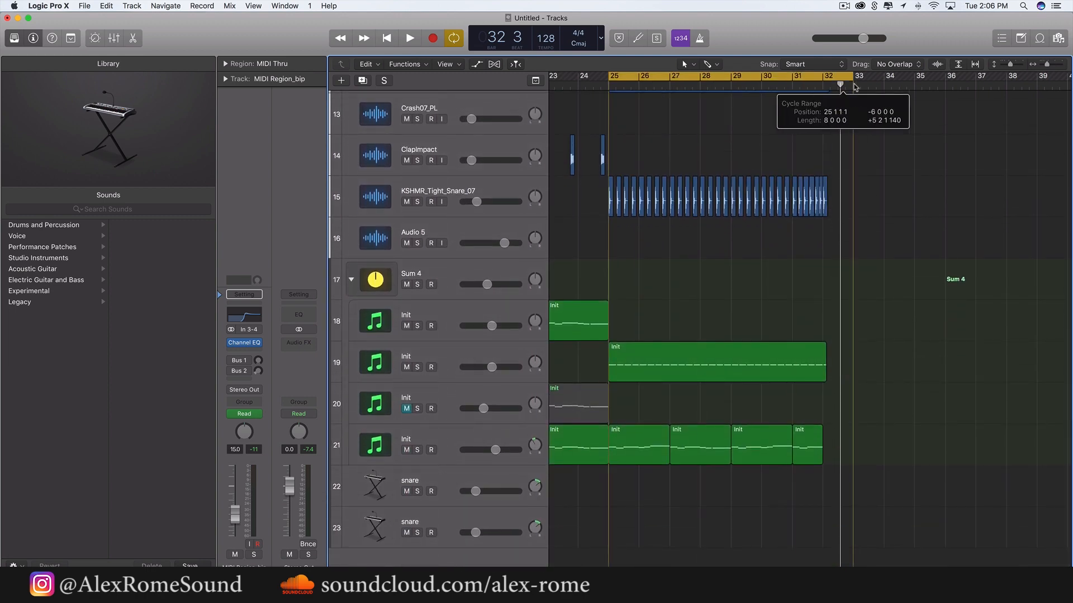
{"action": "scroll", "coordinate": [886, 149], "scroll_direction": "down", "scroll_amount": 1}
{"action": "scroll", "coordinate": [913, 211], "scroll_direction": "up", "scroll_amount": 1}
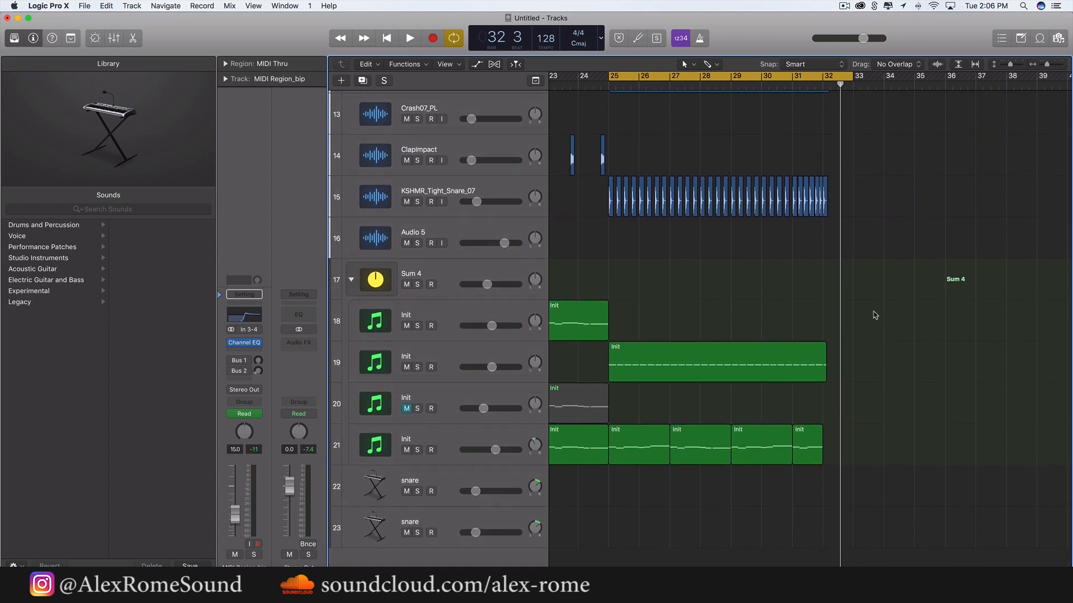
{"action": "scroll", "coordinate": [897, 441], "scroll_direction": "up", "scroll_amount": 10}
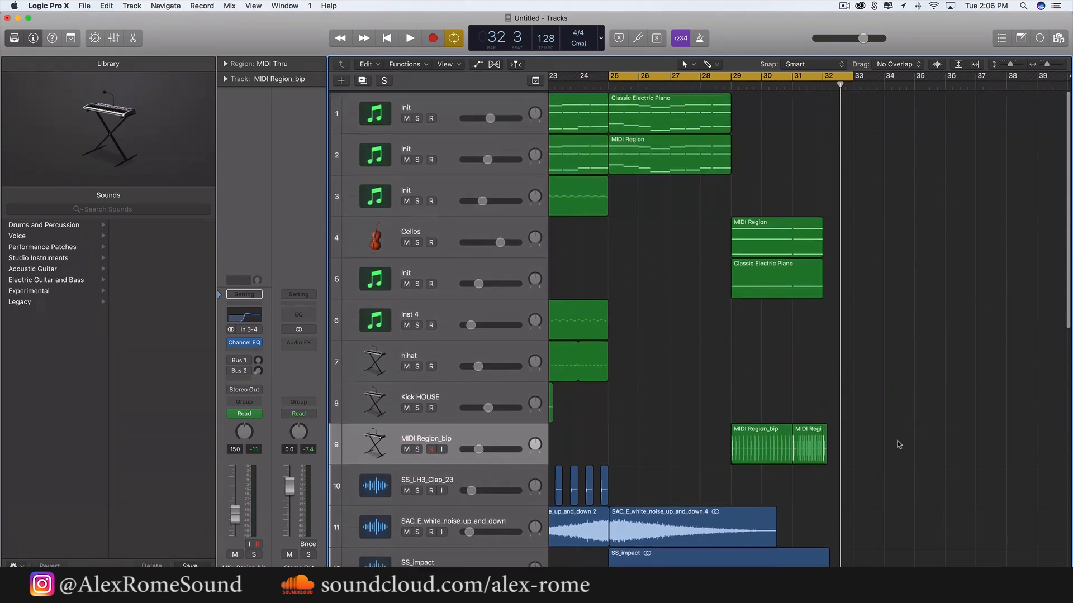
{"action": "scroll", "coordinate": [898, 441], "scroll_direction": "down", "scroll_amount": 5}
{"action": "scroll", "coordinate": [898, 441], "scroll_direction": "up", "scroll_amount": 5}
{"action": "left_click", "coordinate": [844, 6]}
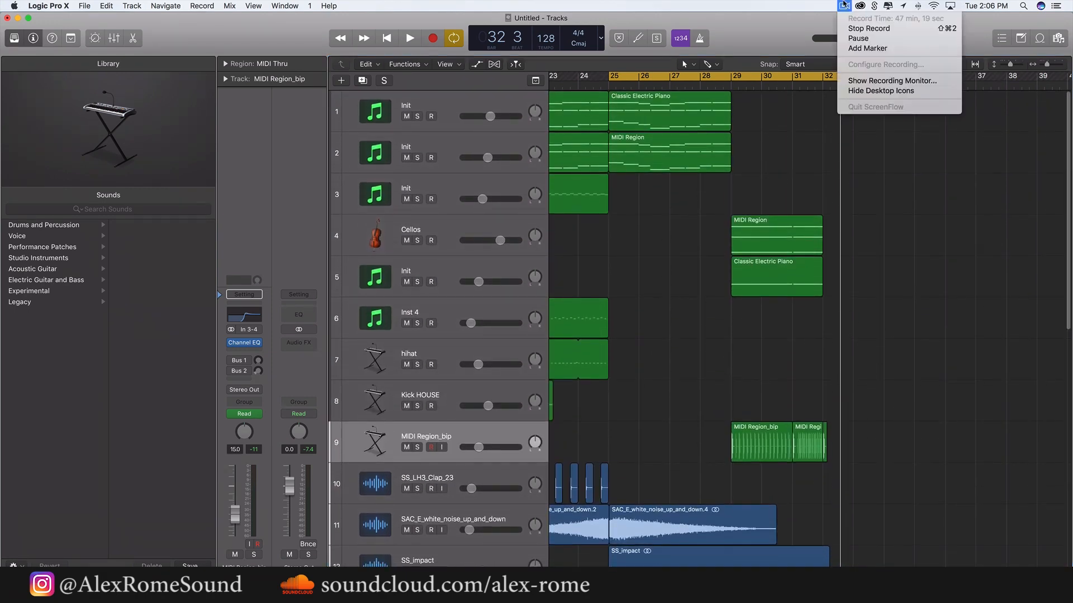
{"action": "left_click", "coordinate": [843, 4]}
{"action": "left_click", "coordinate": [857, 365]}
{"action": "scroll", "coordinate": [857, 364], "scroll_direction": "down", "scroll_amount": 5}
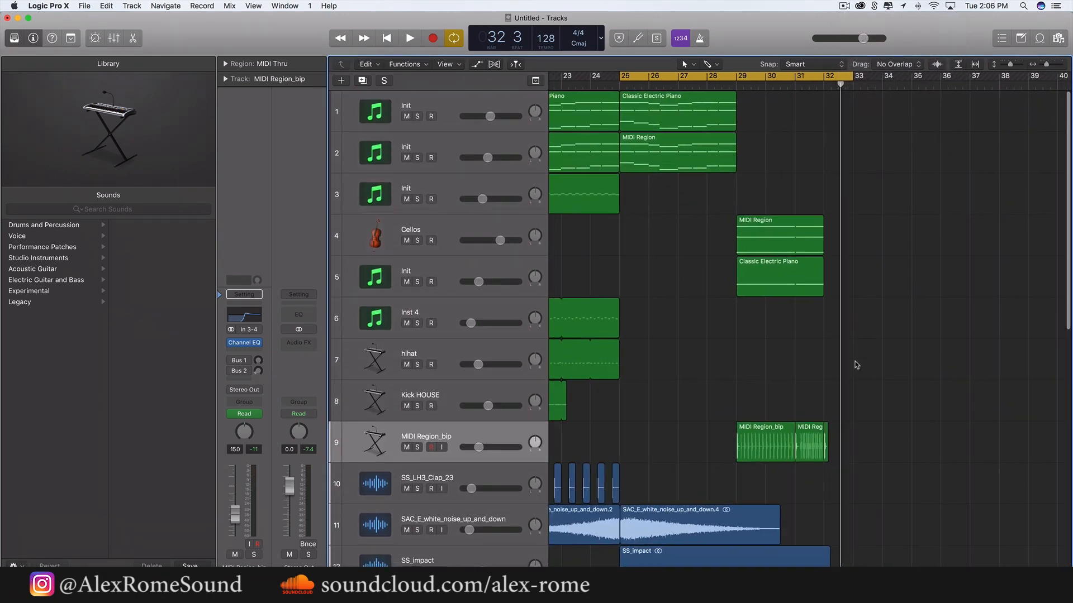
Trim the end of the SS_impact region back to bar 32
{"action": "scroll", "coordinate": [856, 365], "scroll_direction": "up", "scroll_amount": 10}
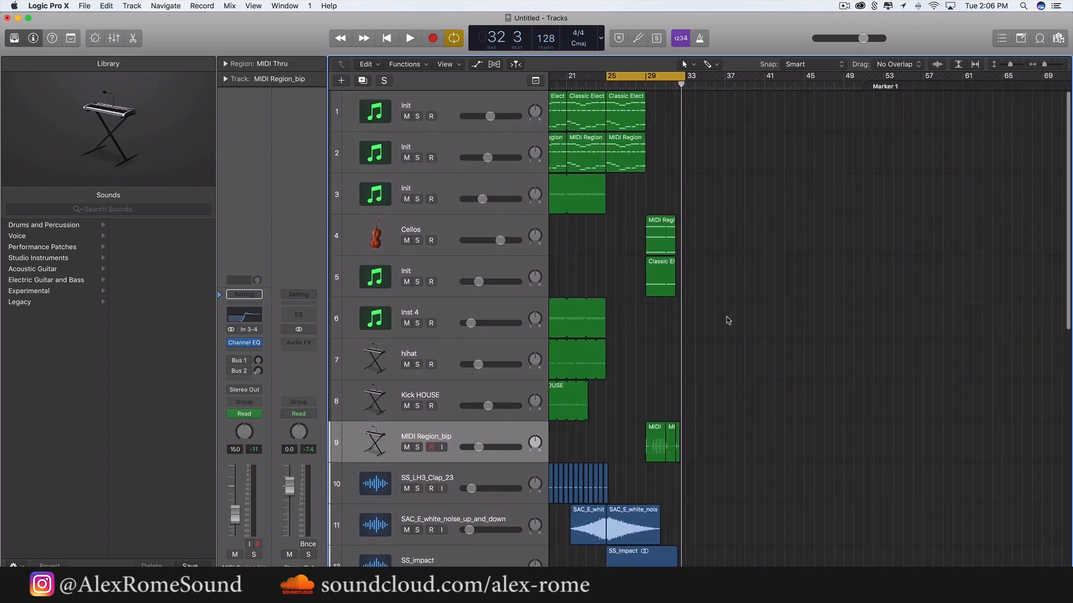
{"action": "scroll", "coordinate": [728, 320], "scroll_direction": "down", "scroll_amount": 5}
{"action": "scroll", "coordinate": [768, 347], "scroll_direction": "left", "scroll_amount": 5}
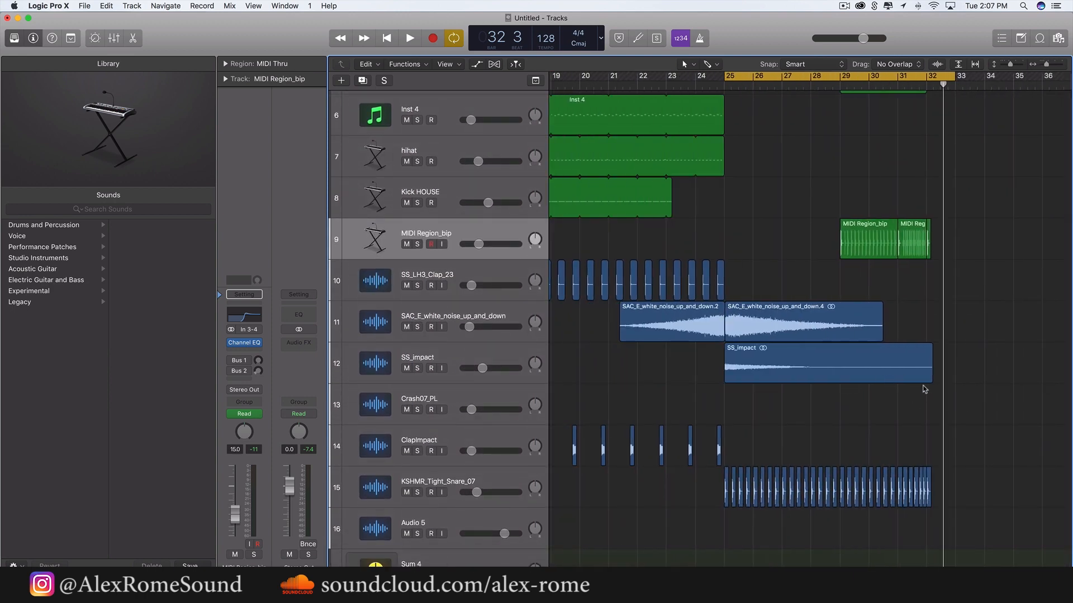
{"action": "left_click_drag", "start_coordinate": [934, 369], "coordinate": [928, 369]}
{"action": "scroll", "coordinate": [928, 370], "scroll_direction": "up", "scroll_amount": 3}
{"action": "scroll", "coordinate": [927, 371], "scroll_direction": "right", "scroll_amount": 5}
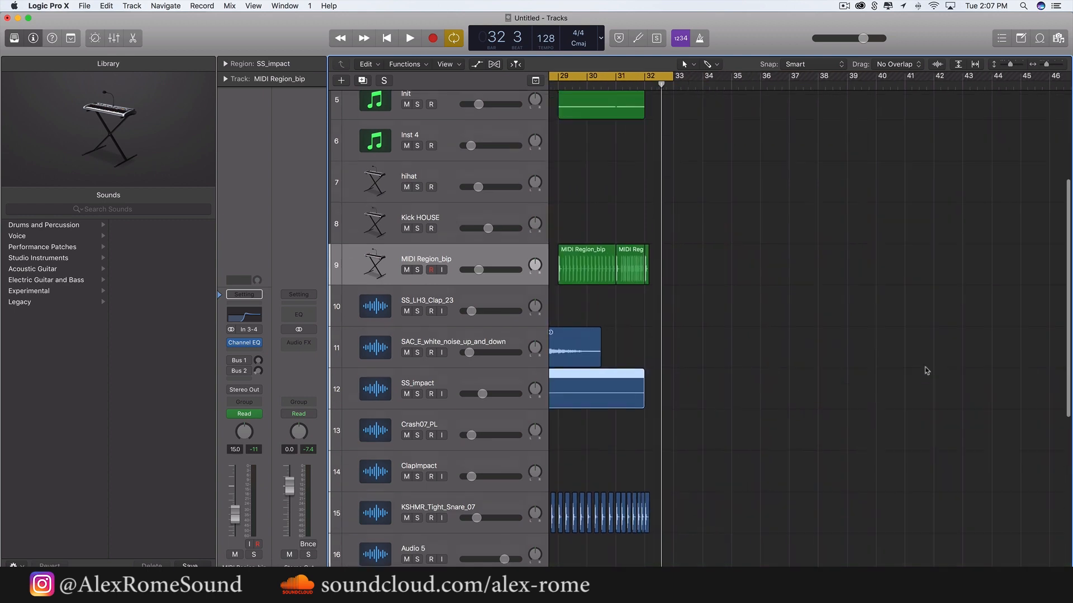
Move the cycle range past the breakdown so it covers bars 33–37
{"action": "scroll", "coordinate": [683, 312], "scroll_direction": "left", "scroll_amount": 1}
{"action": "scroll", "coordinate": [683, 299], "scroll_direction": "up", "scroll_amount": 2}
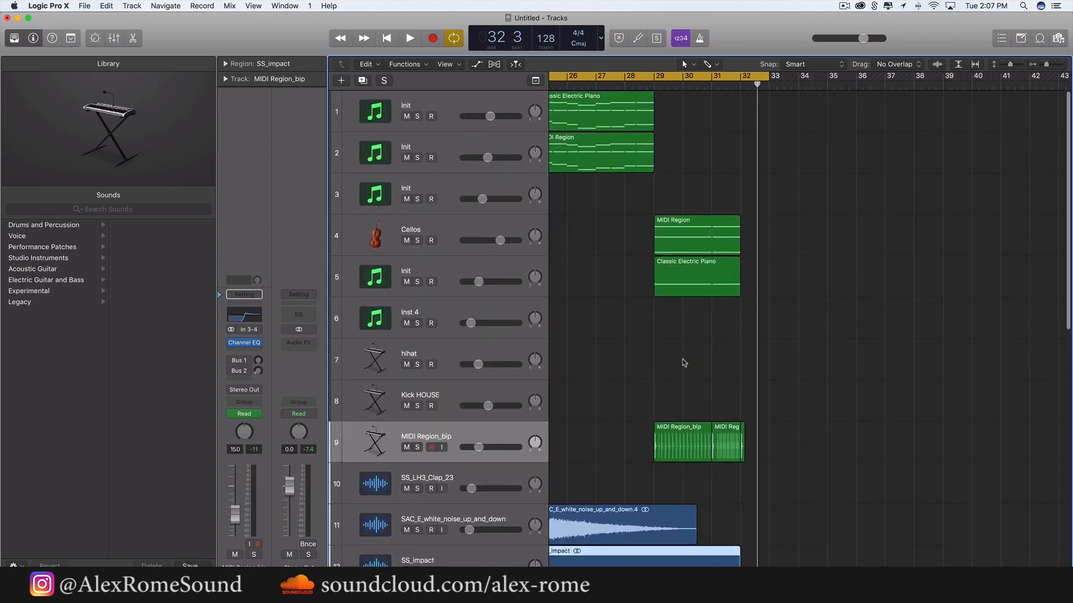
{"action": "scroll", "coordinate": [684, 335], "scroll_direction": "left", "scroll_amount": 3}
{"action": "scroll", "coordinate": [684, 363], "scroll_direction": "left", "scroll_amount": 10}
{"action": "key", "text": "super+Left"}
{"action": "key", "text": "super+Left"}
{"action": "key", "text": "super+Left"}
{"action": "key", "text": "super+Left"}
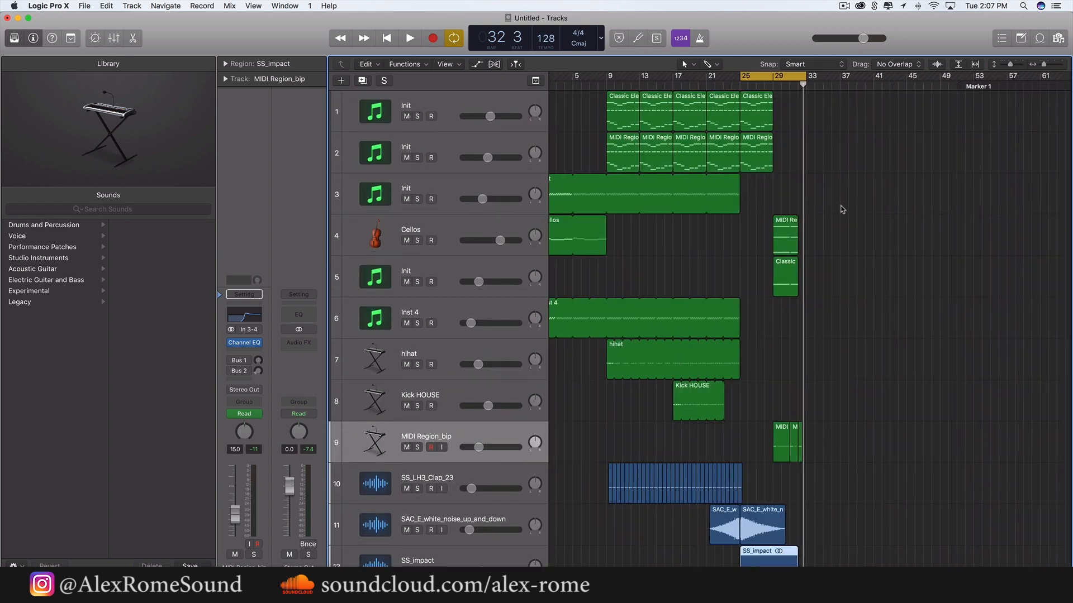
{"action": "key", "text": "super+Right"}
{"action": "key", "text": "super+Right"}
{"action": "key", "text": "super+Right"}
{"action": "left_click", "coordinate": [729, 78]}
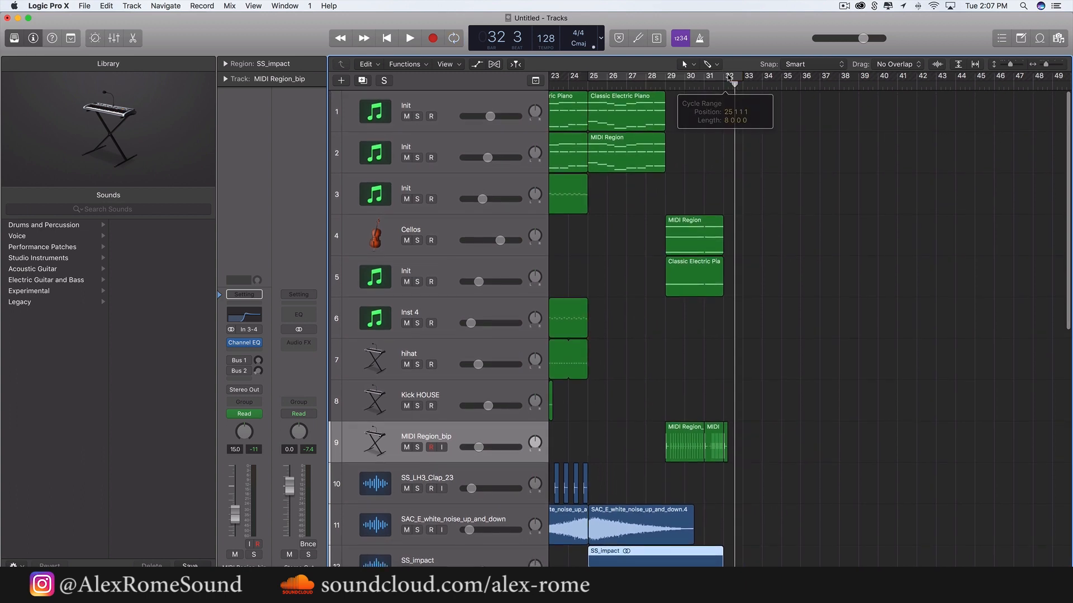
{"action": "left_click_drag", "start_coordinate": [749, 78], "coordinate": [826, 78]}
{"action": "scroll", "coordinate": [819, 100], "scroll_direction": "down", "scroll_amount": 2}
{"action": "scroll", "coordinate": [820, 100], "scroll_direction": "left", "scroll_amount": 3}
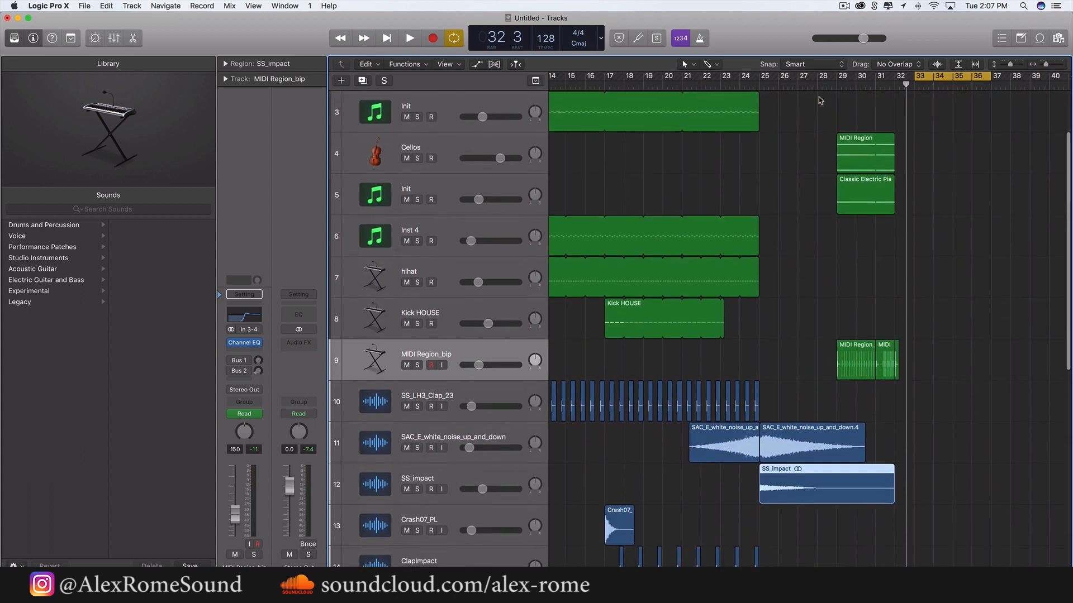
Copy the Kick HOUSE region that starts at bar 17 and paste it on the same track at bar 33
{"action": "scroll", "coordinate": [811, 328], "scroll_direction": "down", "scroll_amount": 1}
{"action": "scroll", "coordinate": [788, 380], "scroll_direction": "left", "scroll_amount": 2}
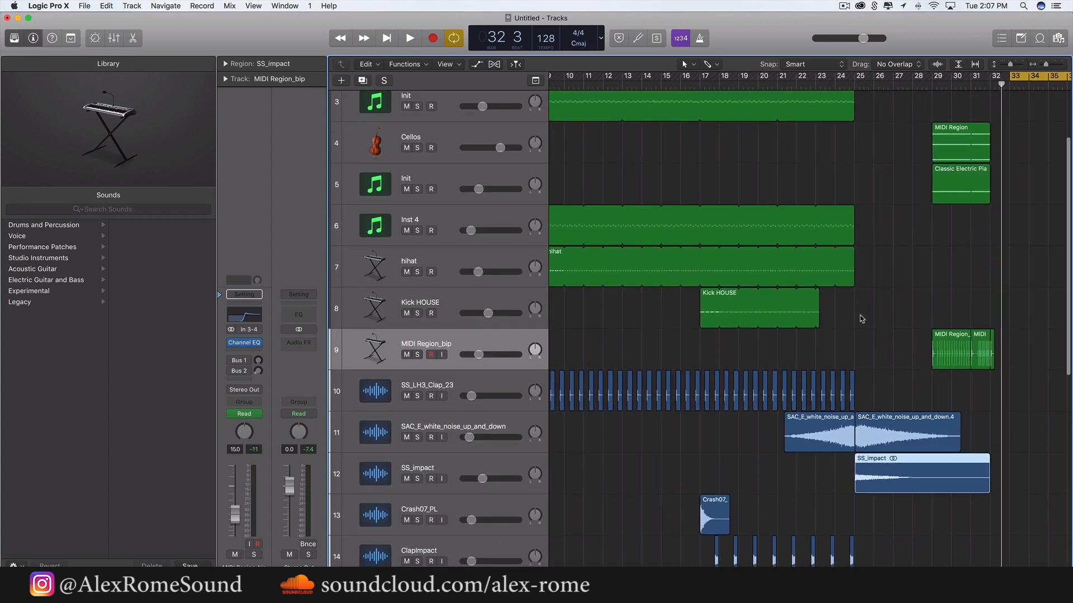
{"action": "left_click_drag", "start_coordinate": [860, 319], "coordinate": [709, 321]}
{"action": "scroll", "coordinate": [657, 316], "scroll_direction": "right", "scroll_amount": 4}
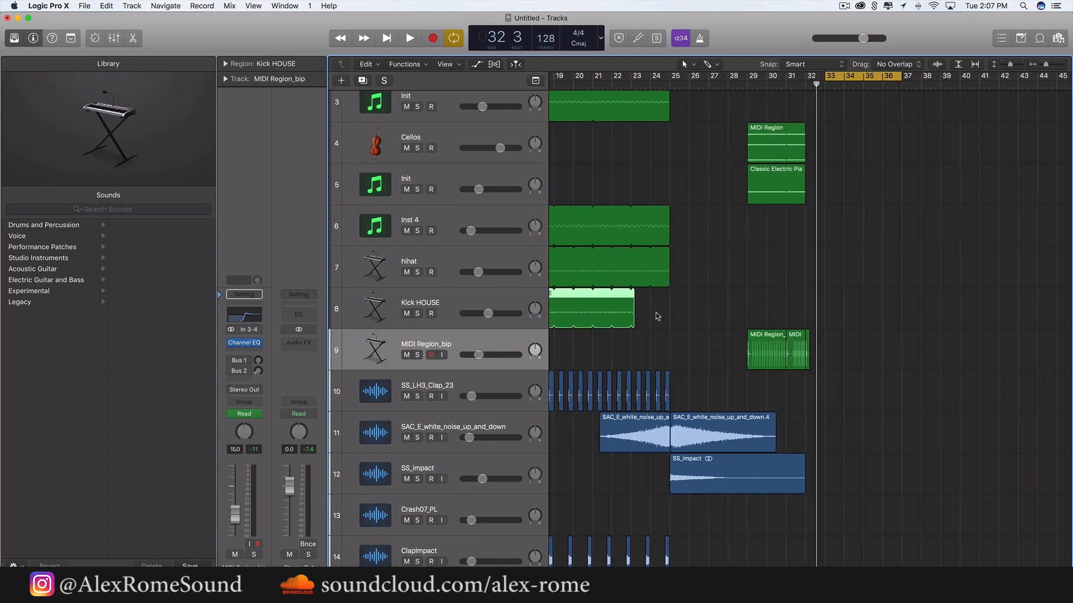
{"action": "left_click", "coordinate": [471, 297]}
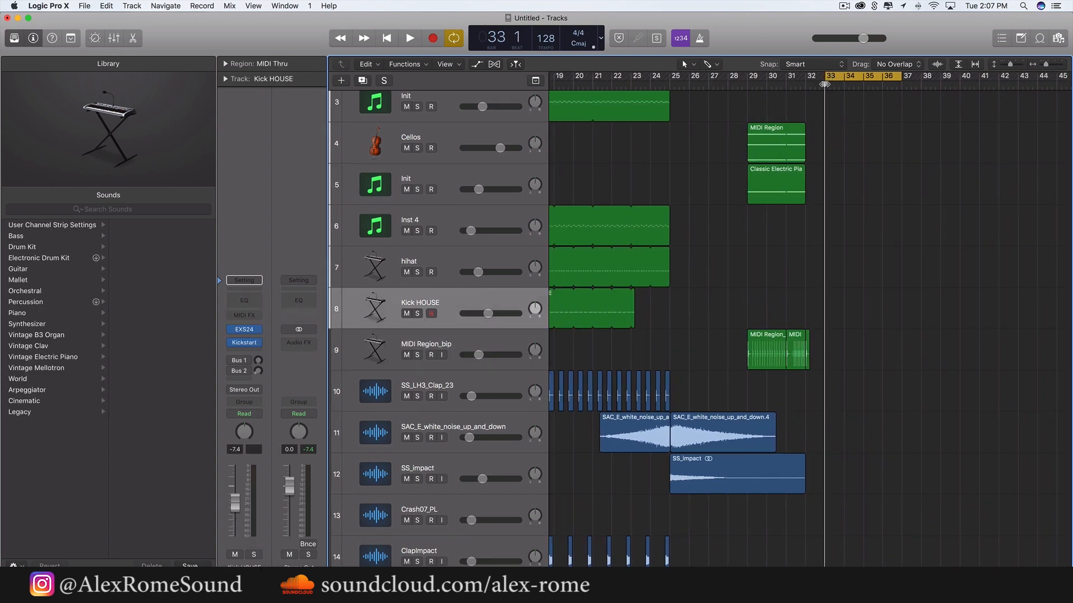
{"action": "key", "text": "super+v"}
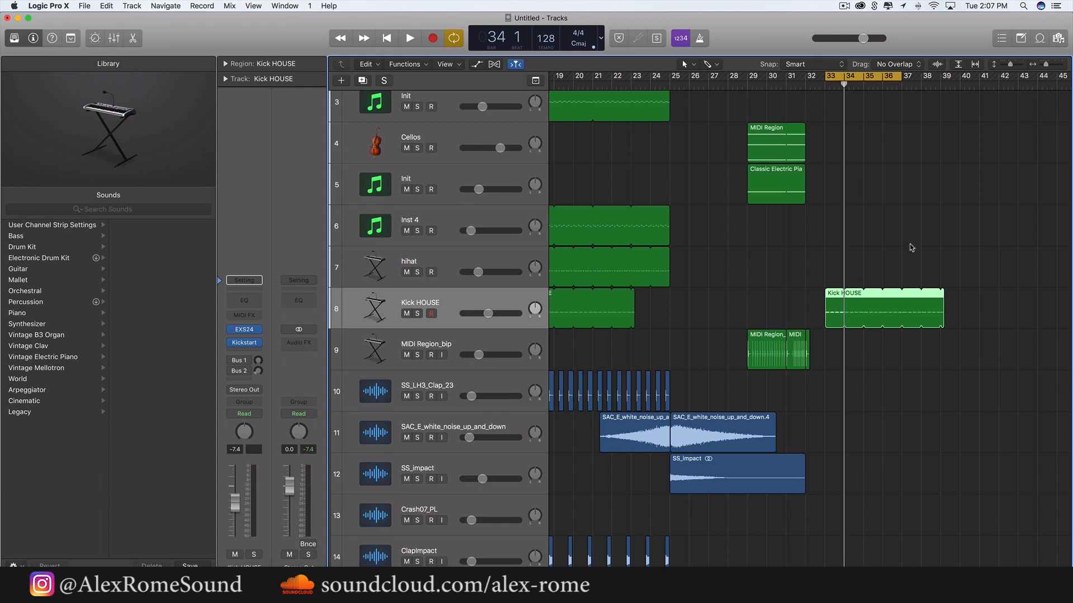
Play the pasted kick from bar 33 and stop playback
{"action": "scroll", "coordinate": [911, 248], "scroll_direction": "right", "scroll_amount": 3}
{"action": "scroll", "coordinate": [912, 248], "scroll_direction": "up", "scroll_amount": 3}
{"action": "key", "text": "space"}
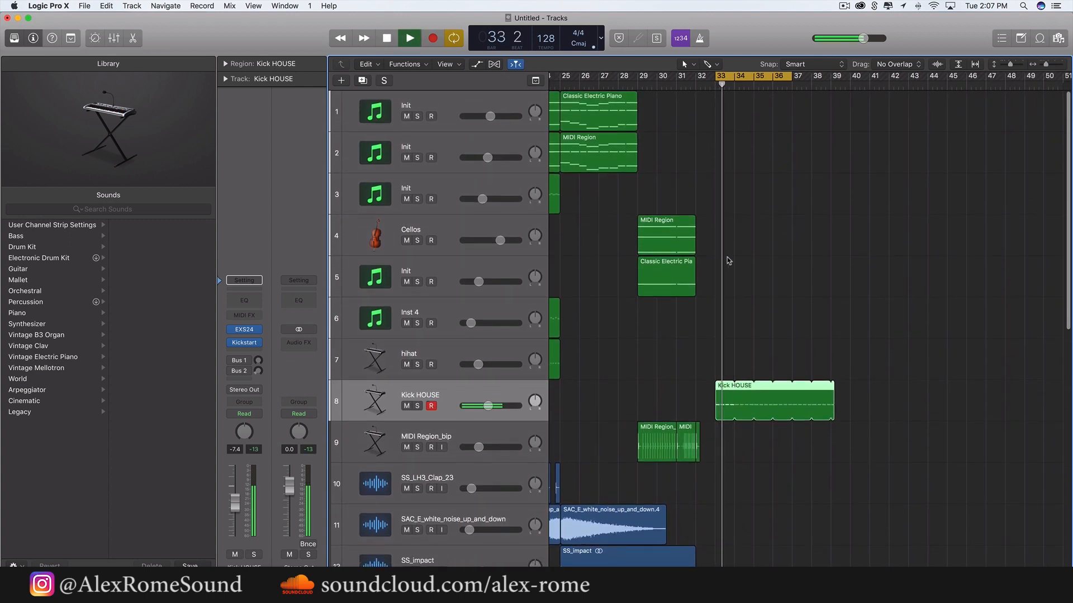
{"action": "scroll", "coordinate": [732, 291], "scroll_direction": "left", "scroll_amount": 3}
{"action": "scroll", "coordinate": [732, 291], "scroll_direction": "down", "scroll_amount": 1}
{"action": "key", "text": "space"}
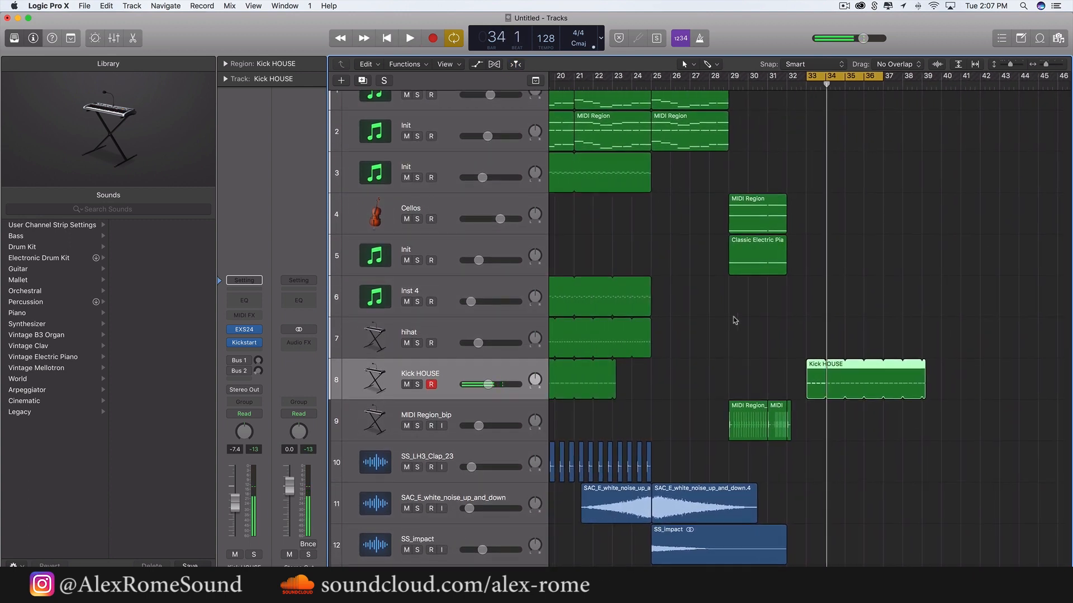
{"action": "key", "text": "space"}
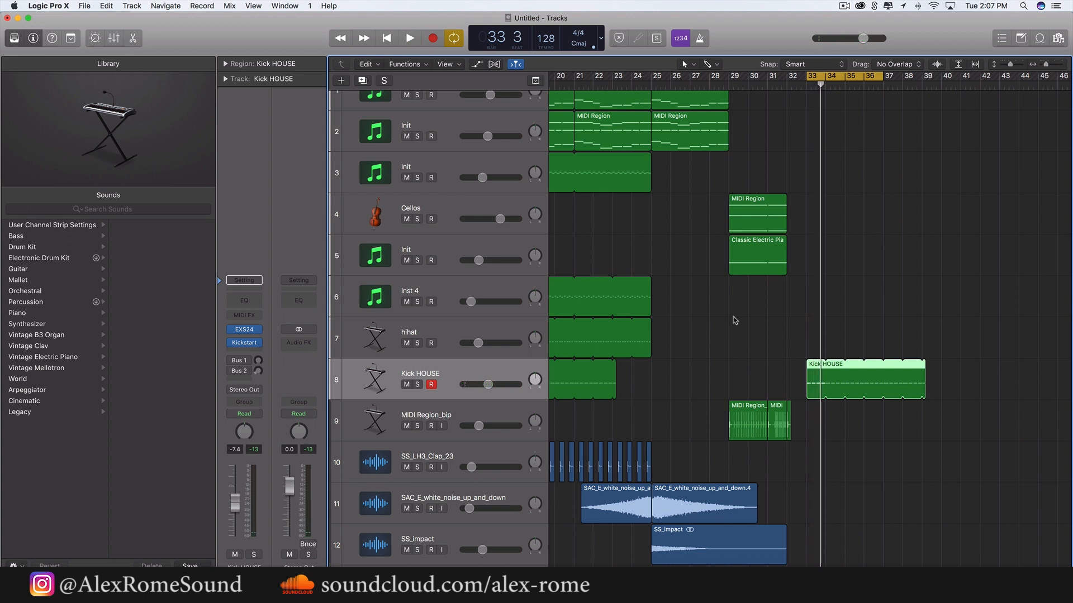
Trim the end of the pasted Kick HOUSE region back to bar 37
{"action": "left_click_drag", "start_coordinate": [769, 338], "coordinate": [929, 364]}
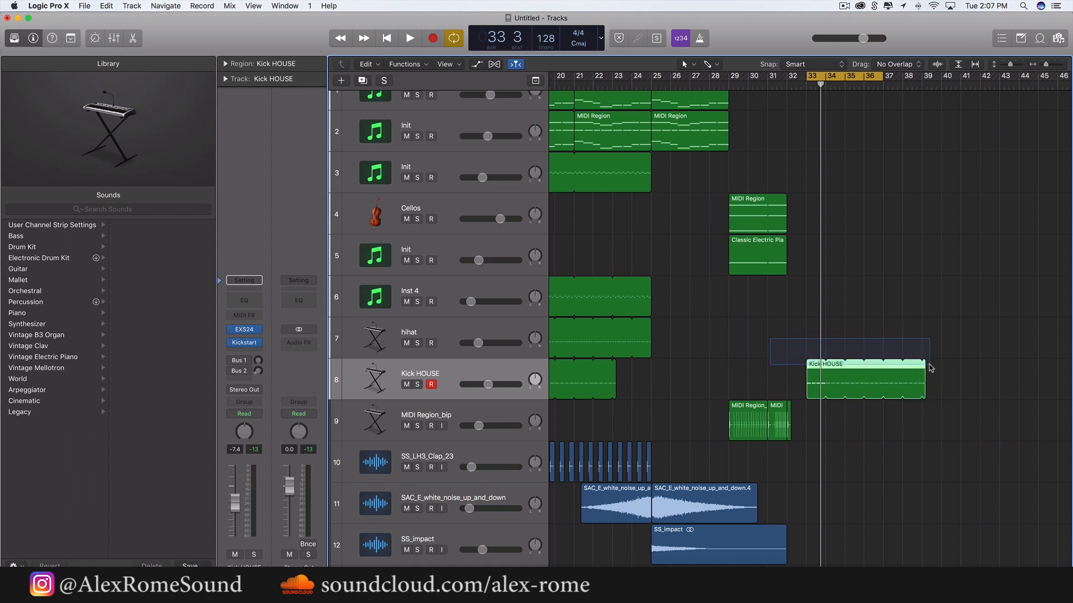
{"action": "scroll", "coordinate": [921, 368], "scroll_direction": "right", "scroll_amount": 2}
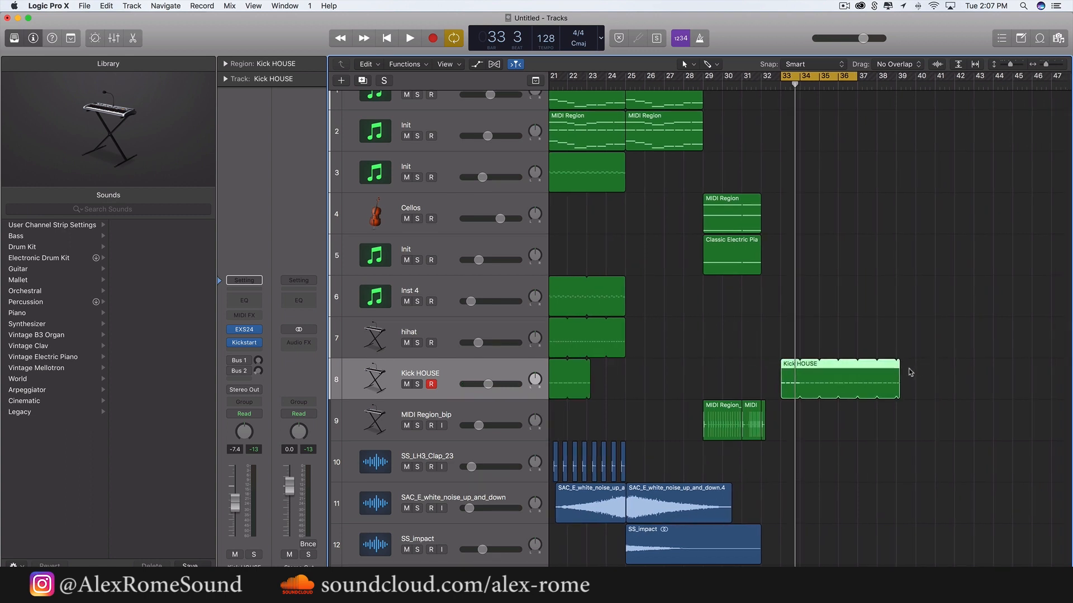
{"action": "left_click_drag", "start_coordinate": [898, 371], "coordinate": [791, 368]}
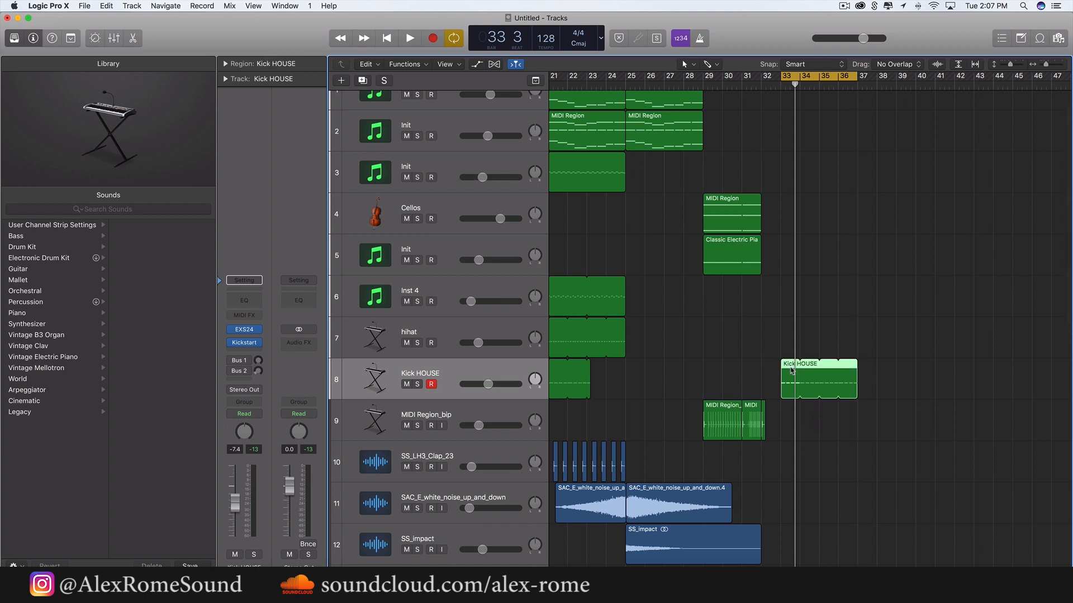
{"action": "scroll", "coordinate": [791, 369], "scroll_direction": "right", "scroll_amount": 2}
{"action": "scroll", "coordinate": [792, 367], "scroll_direction": "up", "scroll_amount": 1}
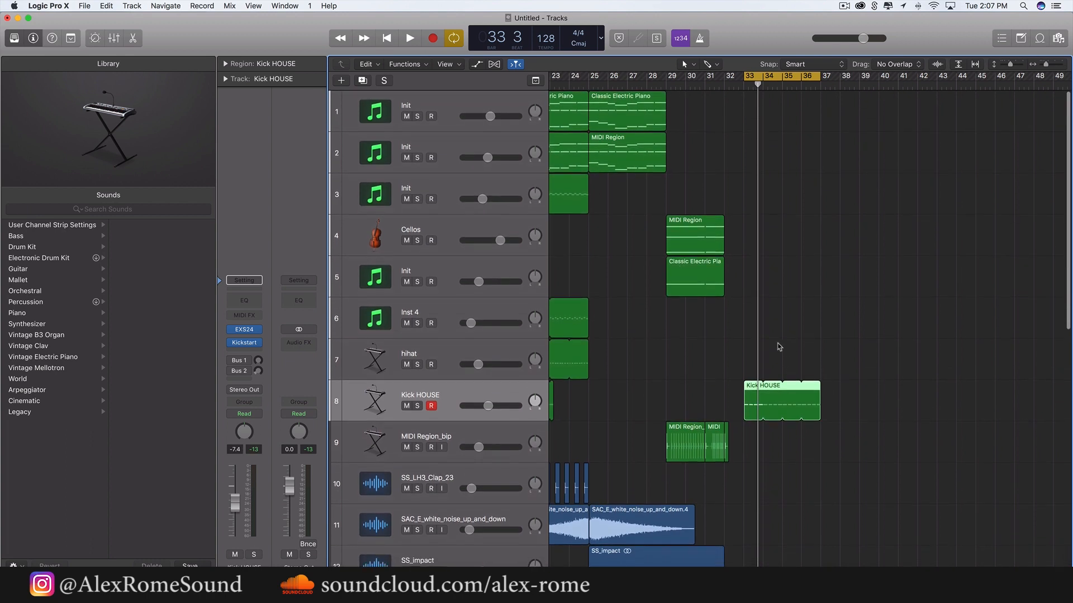
{"action": "scroll", "coordinate": [827, 383], "scroll_direction": "right", "scroll_amount": 1}
{"action": "scroll", "coordinate": [782, 357], "scroll_direction": "left", "scroll_amount": 1}
{"action": "scroll", "coordinate": [754, 335], "scroll_direction": "down", "scroll_amount": 2}
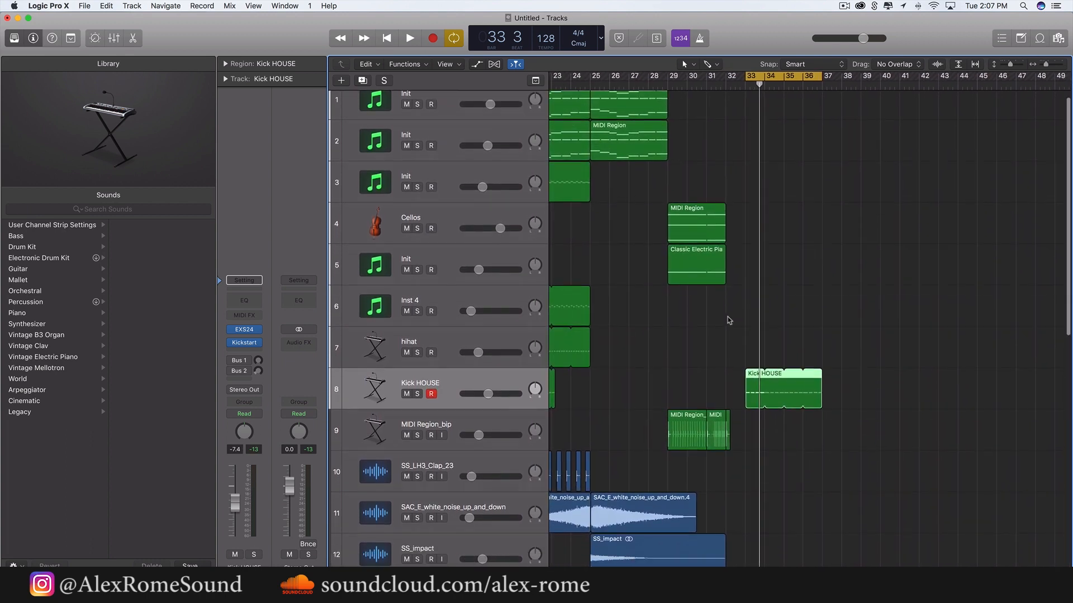
{"action": "scroll", "coordinate": [729, 320], "scroll_direction": "down", "scroll_amount": 1}
{"action": "scroll", "coordinate": [771, 346], "scroll_direction": "left", "scroll_amount": 1}
{"action": "scroll", "coordinate": [793, 369], "scroll_direction": "right", "scroll_amount": 1}
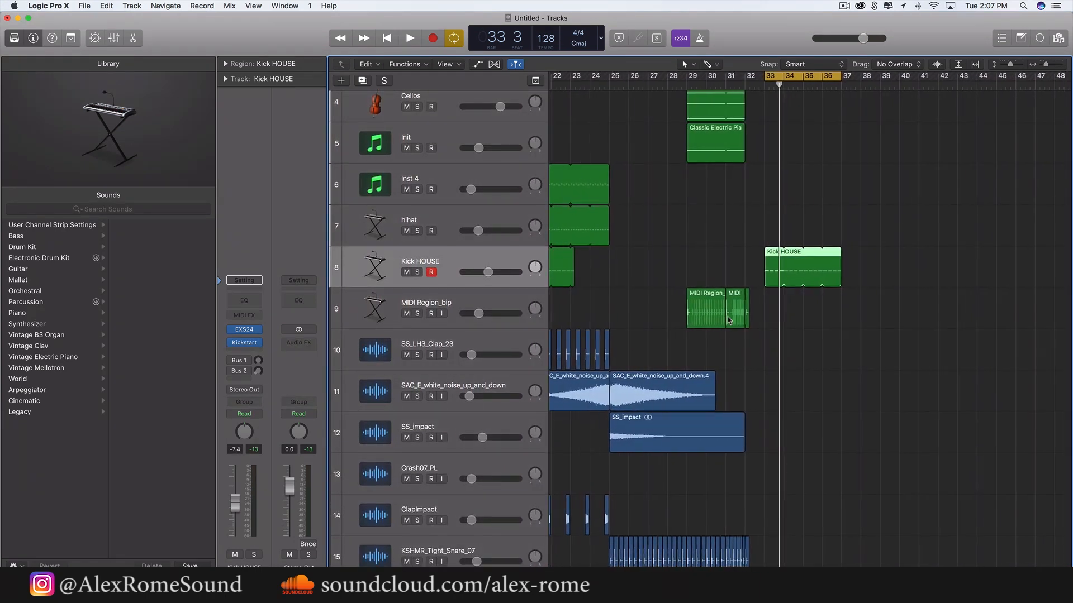
{"action": "left_click", "coordinate": [797, 373]}
{"action": "scroll", "coordinate": [798, 375], "scroll_direction": "right", "scroll_amount": 4}
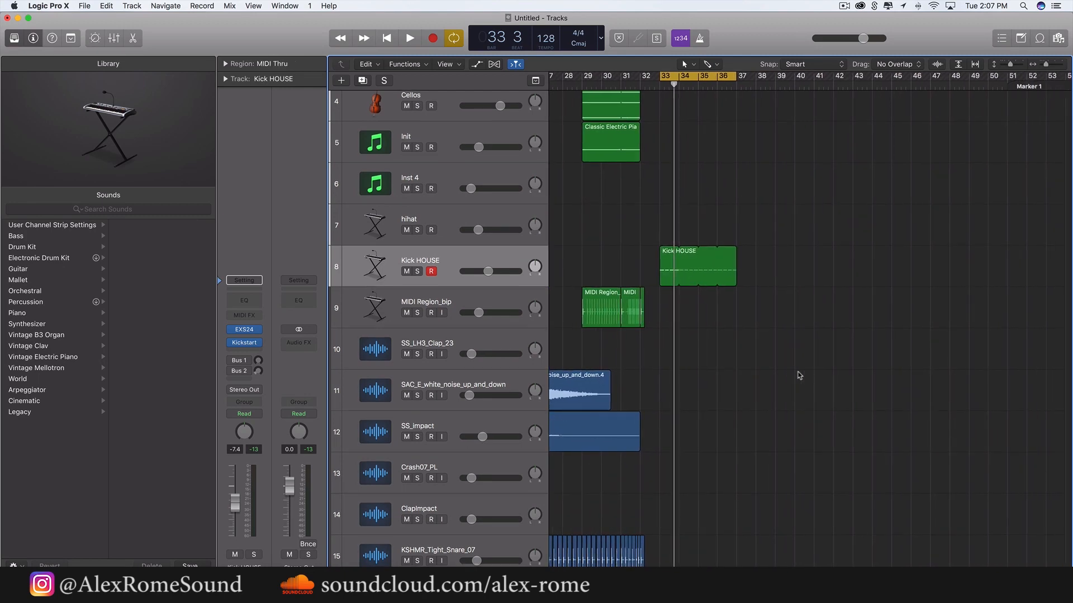
Add a software instrument track below Kick HOUSE and load Serum from Xfer Records as its stereo instrument
{"action": "left_click", "coordinate": [145, 4]}
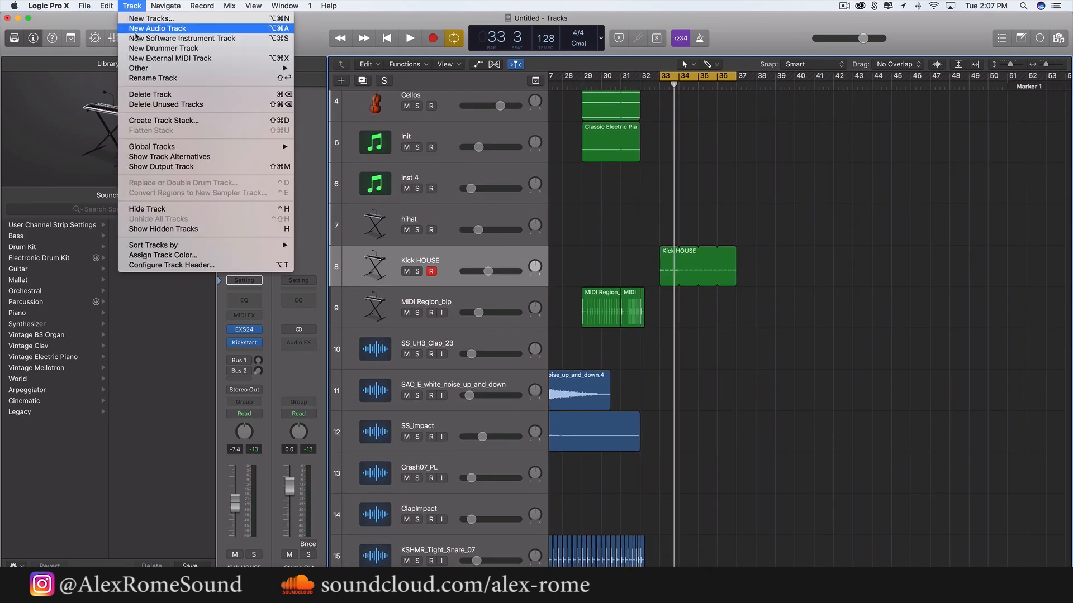
{"action": "left_click", "coordinate": [167, 41]}
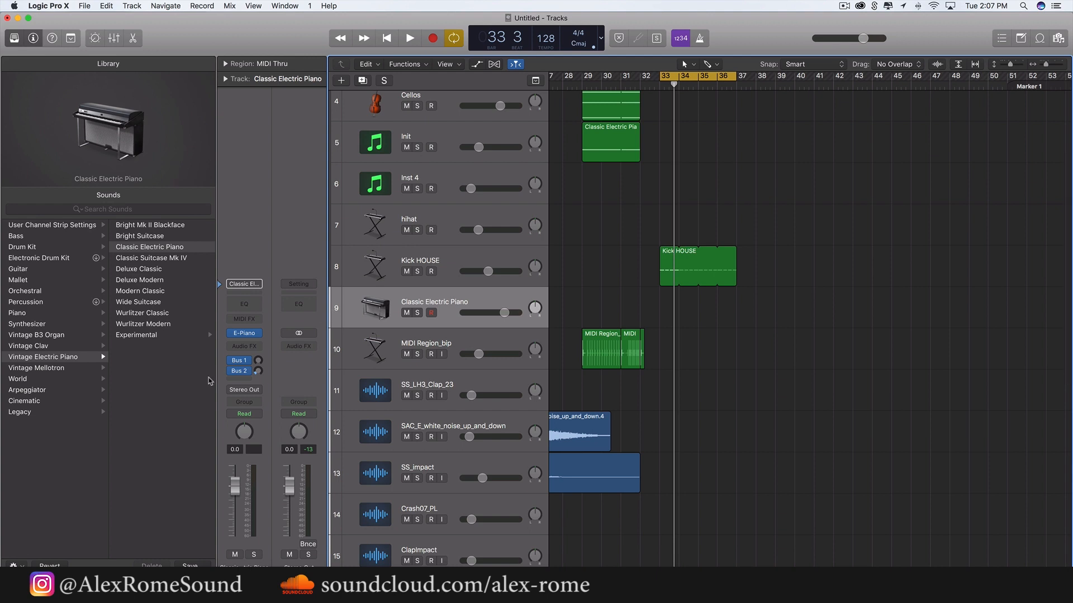
{"action": "left_click", "coordinate": [257, 337]}
{"action": "mouse_move", "coordinate": [263, 558]}
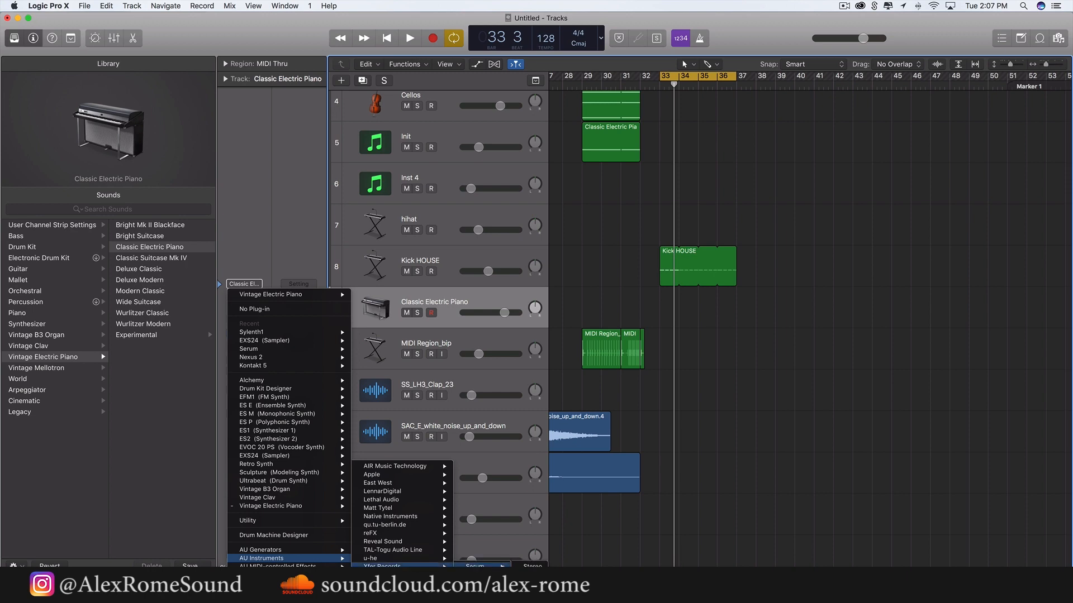
{"action": "left_click", "coordinate": [533, 566]}
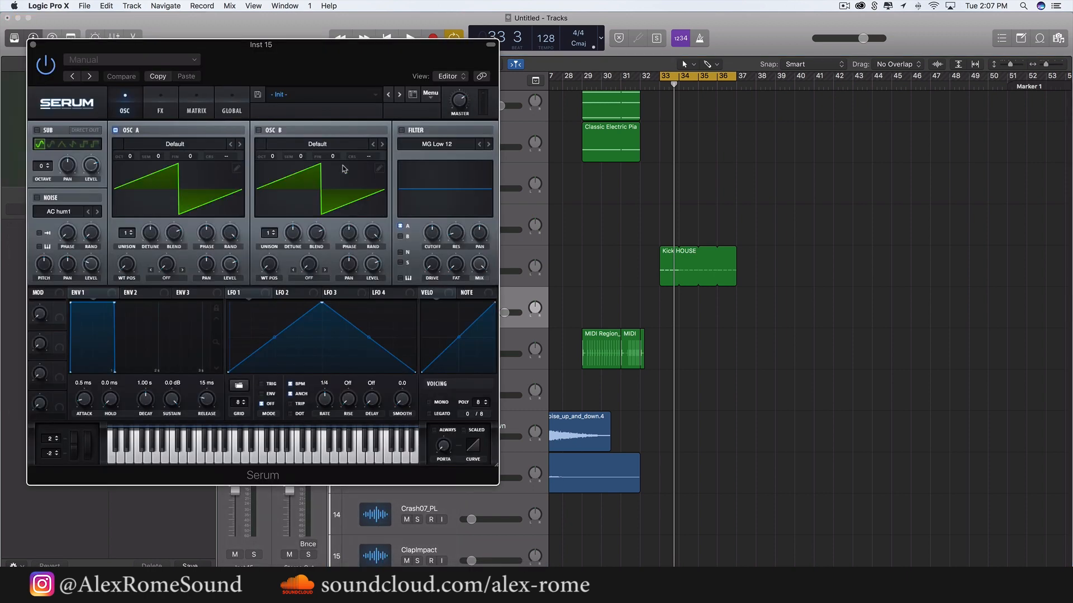
Initialise the Serum preset and set oscillator A's unison to 16 voices
{"action": "left_click", "coordinate": [416, 95]}
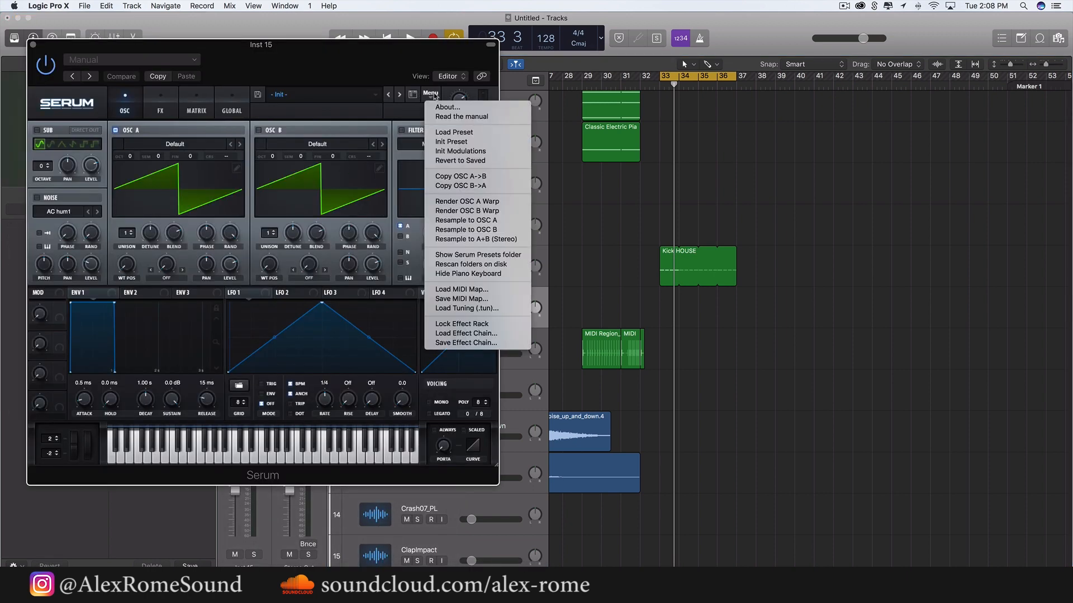
{"action": "left_click", "coordinate": [447, 140]}
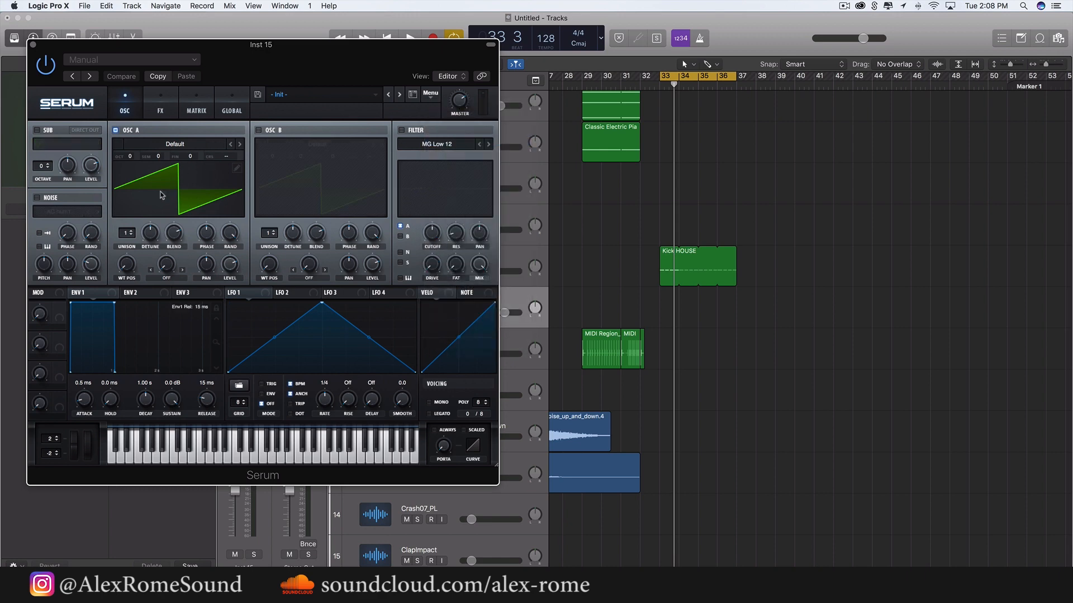
{"action": "left_click_drag", "start_coordinate": [122, 234], "coordinate": [142, 256]}
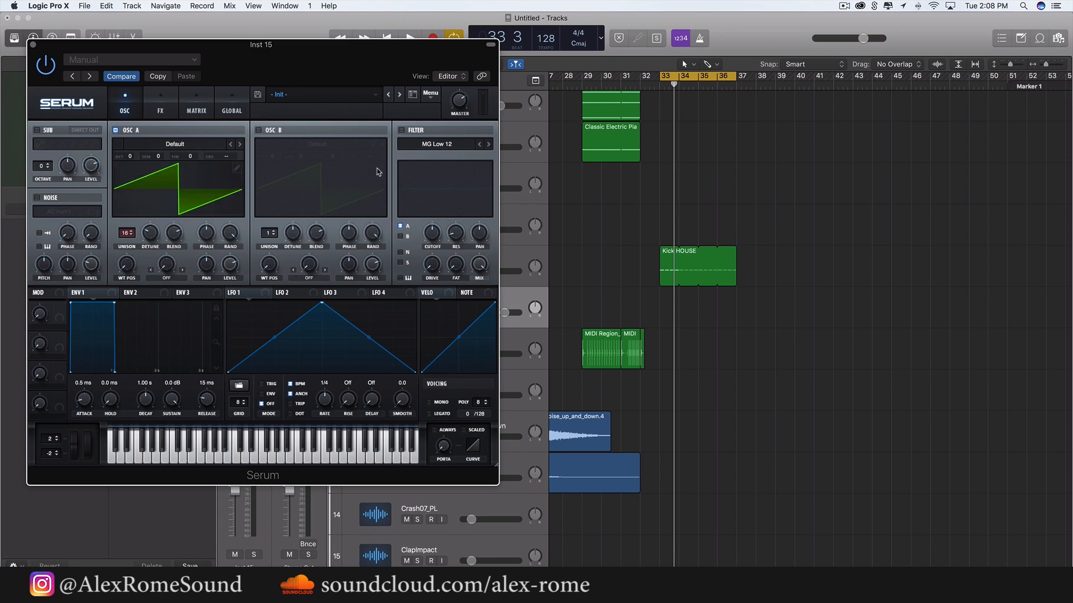
Enable Serum's MG Low 24 filter with Env 2 modulating the cutoff, set Env 2's sustain to 0%, and close the plug-in
{"action": "left_click", "coordinate": [401, 131]}
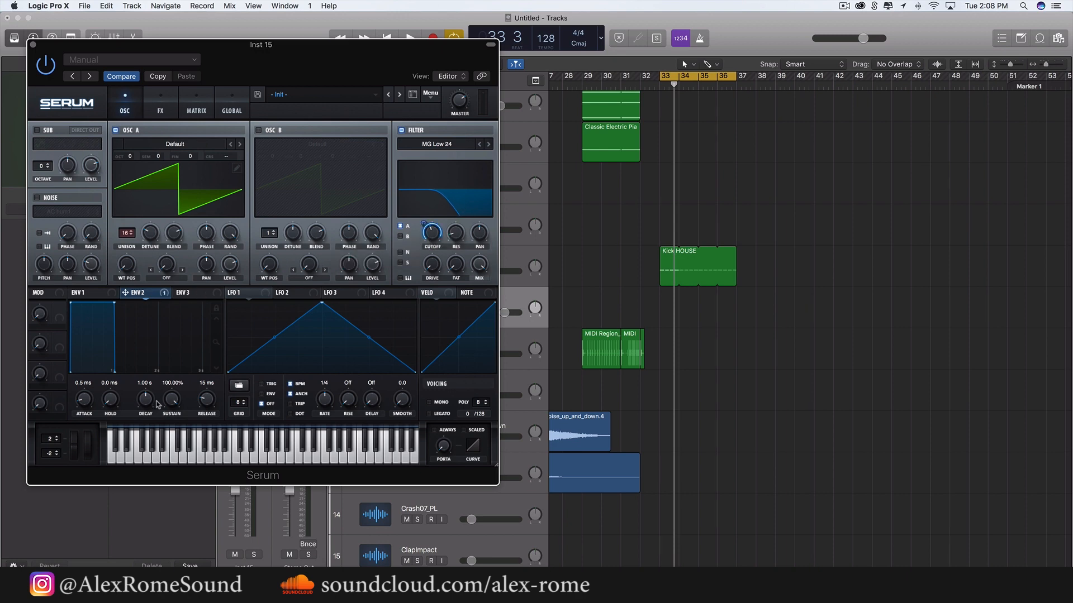
{"action": "left_click_drag", "start_coordinate": [171, 399], "coordinate": [171, 442]}
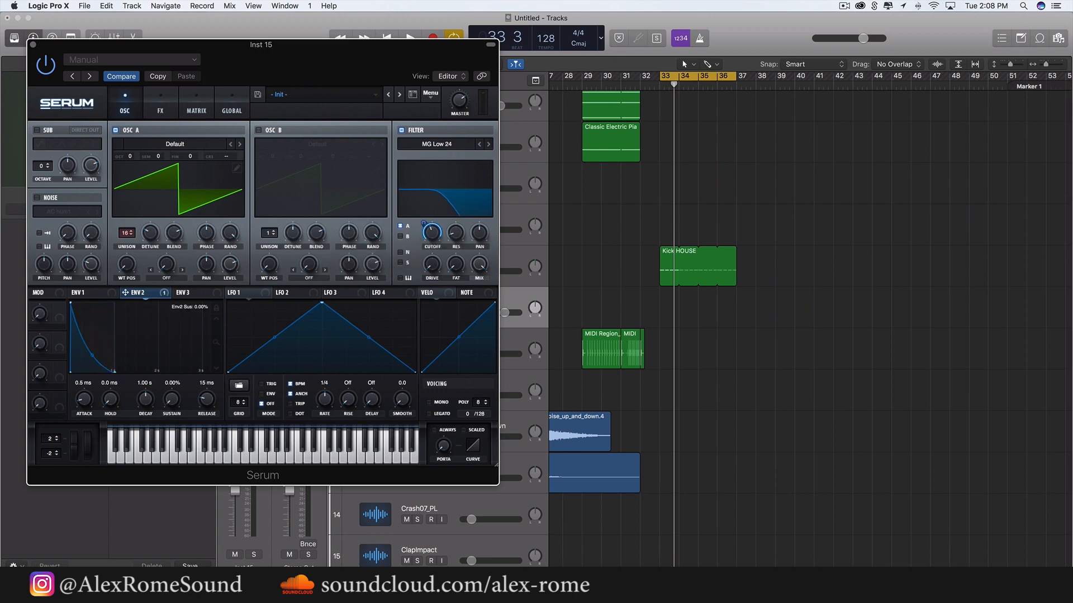
{"action": "left_click", "coordinate": [32, 44]}
Create an empty MIDI region on the Inst 15 track spanning bars 33 to 37 and briefly play it
{"action": "key", "text": "super+Right"}
{"action": "key", "text": "super+Right"}
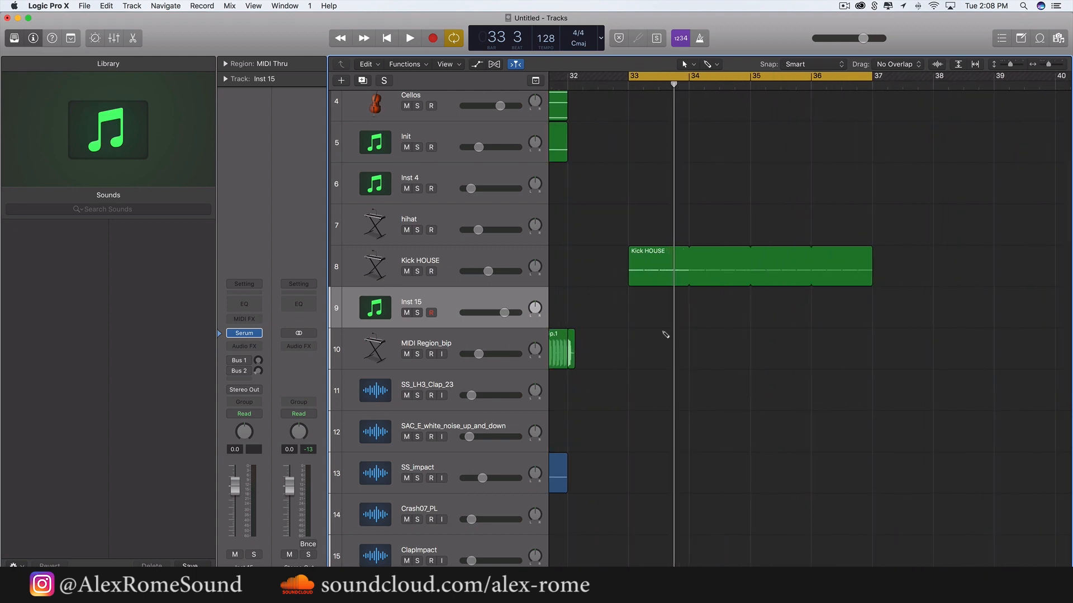
{"action": "left_click", "coordinate": [665, 321], "text": "super"}
{"action": "left_click_drag", "start_coordinate": [686, 320], "coordinate": [872, 320]}
{"action": "key", "text": "space"}
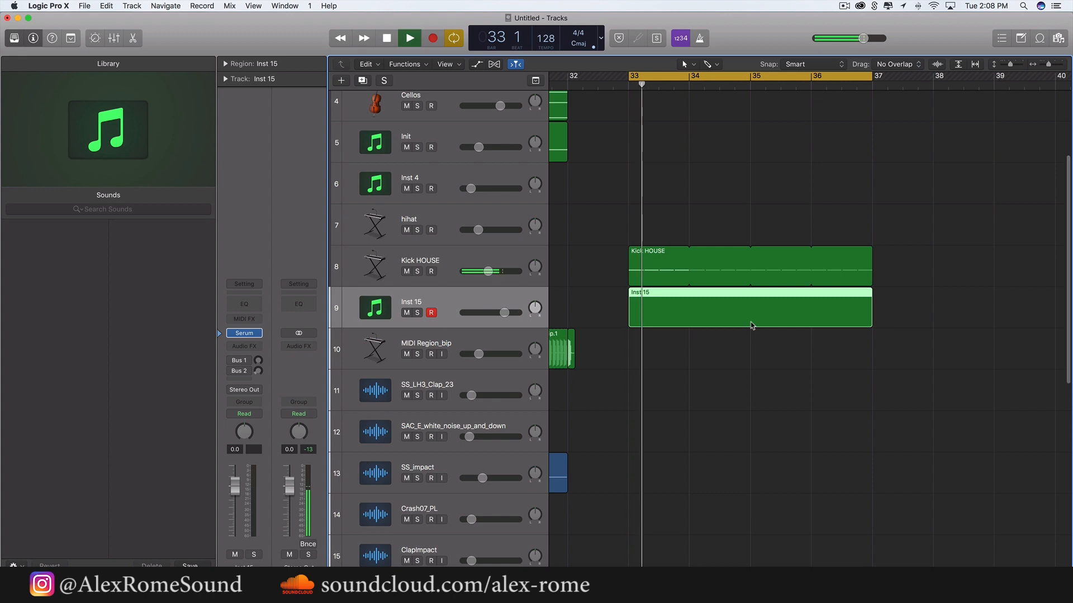
{"action": "key", "text": "space"}
Copy the eight lowest notes from track 2's MIDI region at bar 25 and paste them into the Inst 15 region at bar 33
{"action": "key", "text": "super+Left"}
{"action": "key", "text": "super+Left"}
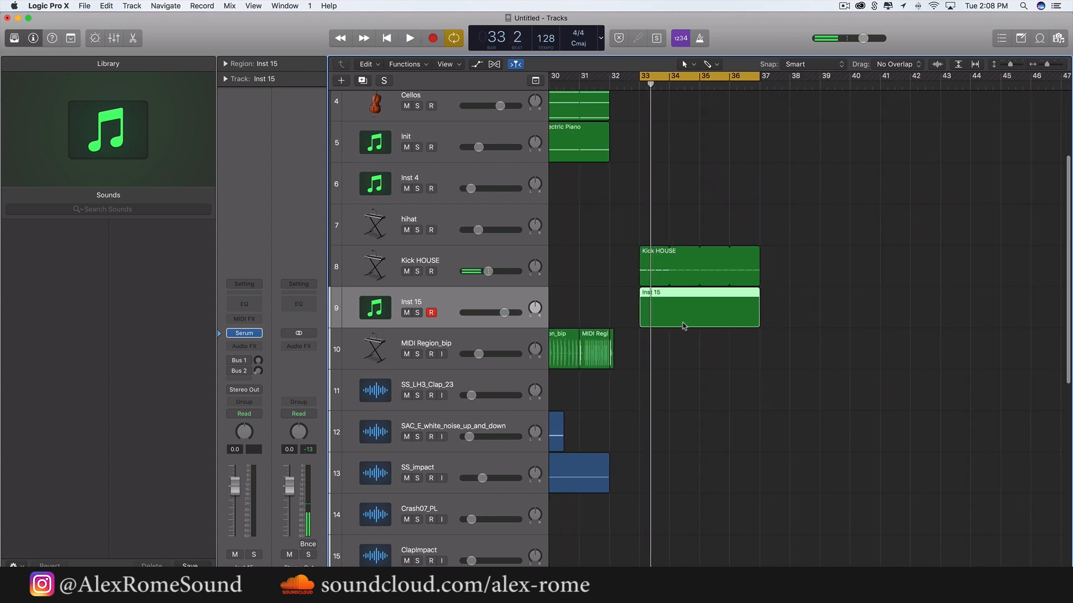
{"action": "scroll", "coordinate": [685, 326], "scroll_direction": "up", "scroll_amount": 5}
{"action": "scroll", "coordinate": [685, 326], "scroll_direction": "left", "scroll_amount": 8}
{"action": "double_click", "coordinate": [748, 157]}
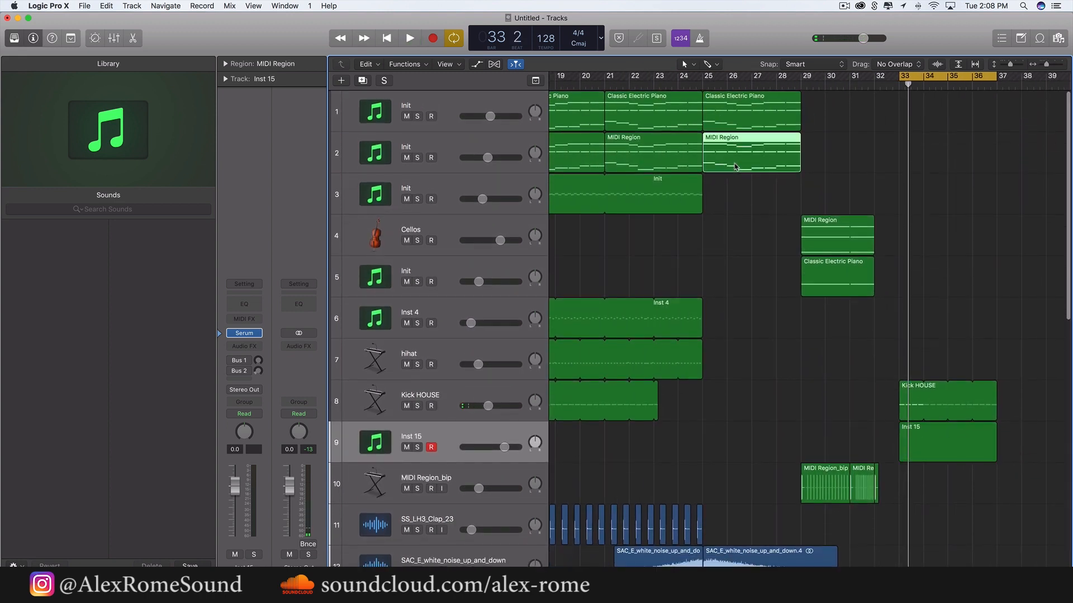
{"action": "left_click_drag", "start_coordinate": [834, 538], "coordinate": [489, 422]}
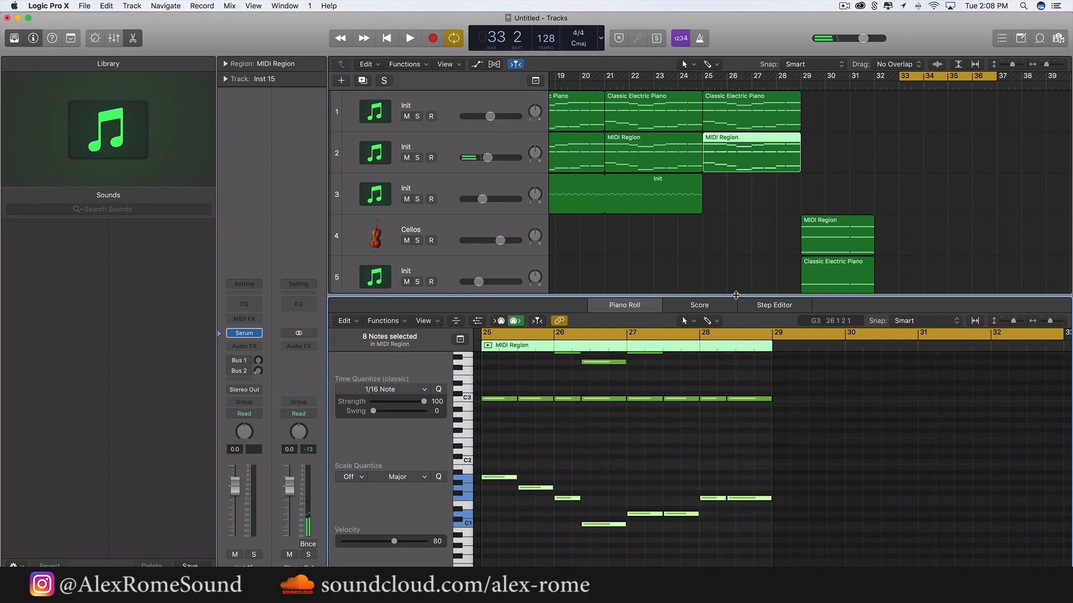
{"action": "left_click_drag", "start_coordinate": [736, 295], "coordinate": [725, 597]}
{"action": "scroll", "coordinate": [763, 508], "scroll_direction": "right", "scroll_amount": 8}
{"action": "left_click", "coordinate": [733, 446]}
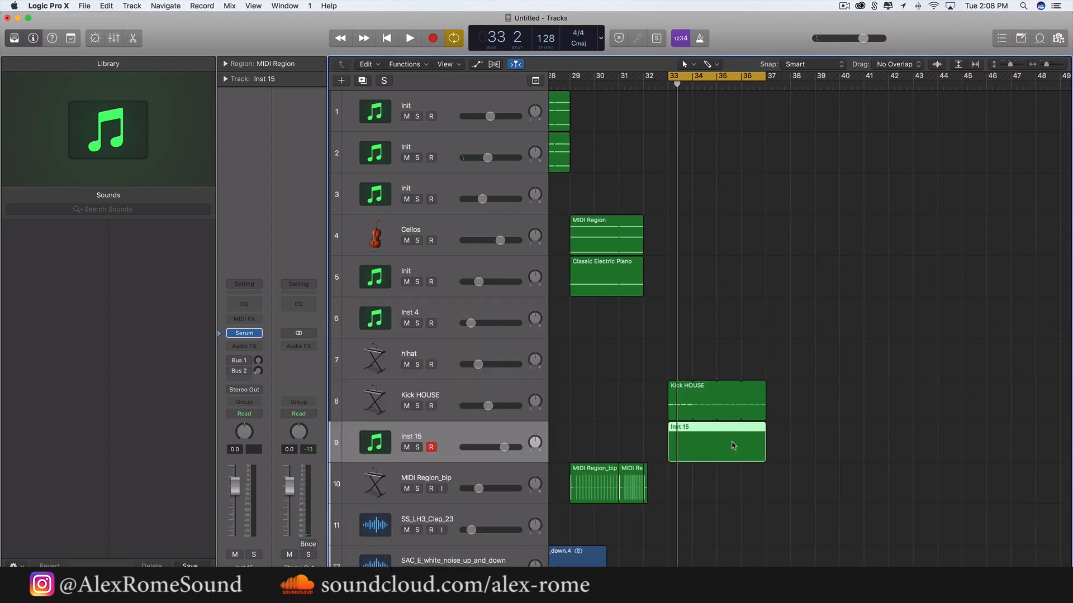
{"action": "left_click_drag", "start_coordinate": [677, 85], "coordinate": [668, 88]}
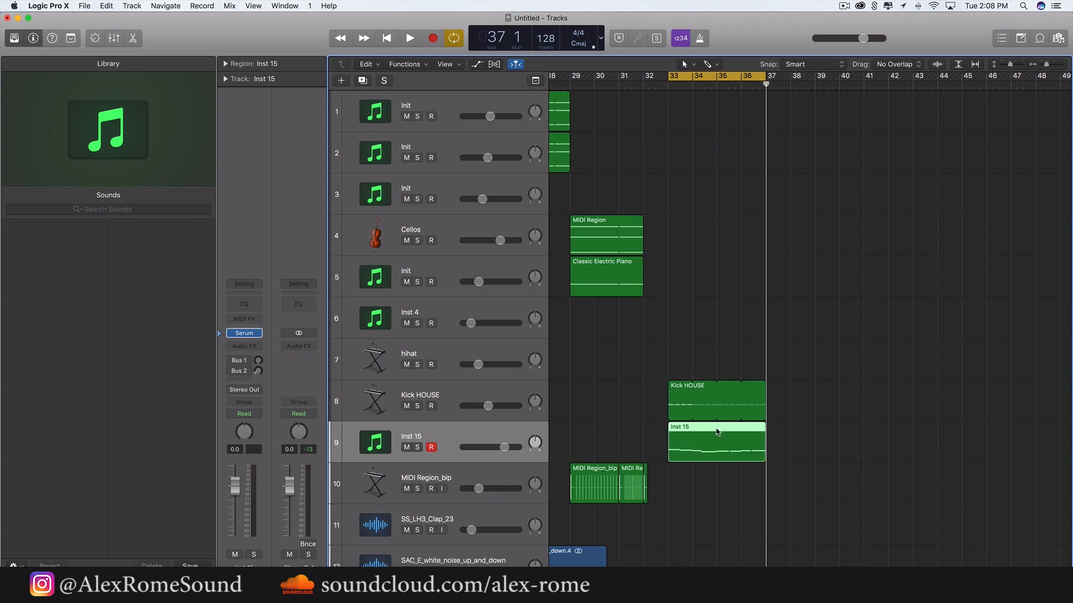
Play the pasted bass notes briefly and open the Inst 15 region in the Piano Roll
{"action": "key", "text": "space"}
{"action": "key", "text": "space"}
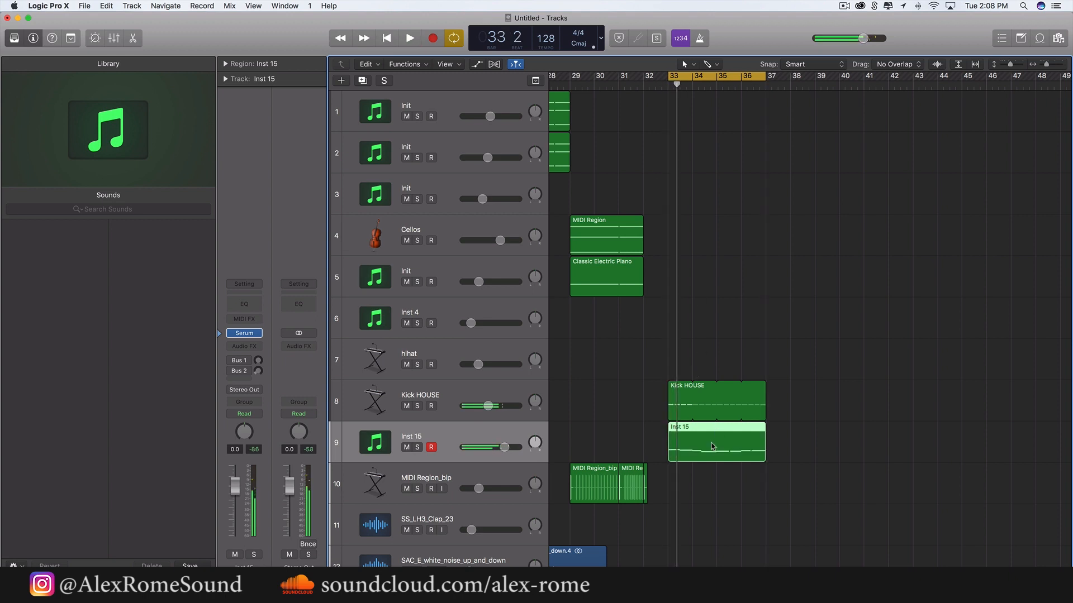
{"action": "double_click", "coordinate": [712, 446]}
{"action": "key", "text": "super+Right"}
{"action": "key", "text": "super+Right"}
{"action": "key", "text": "super+Right"}
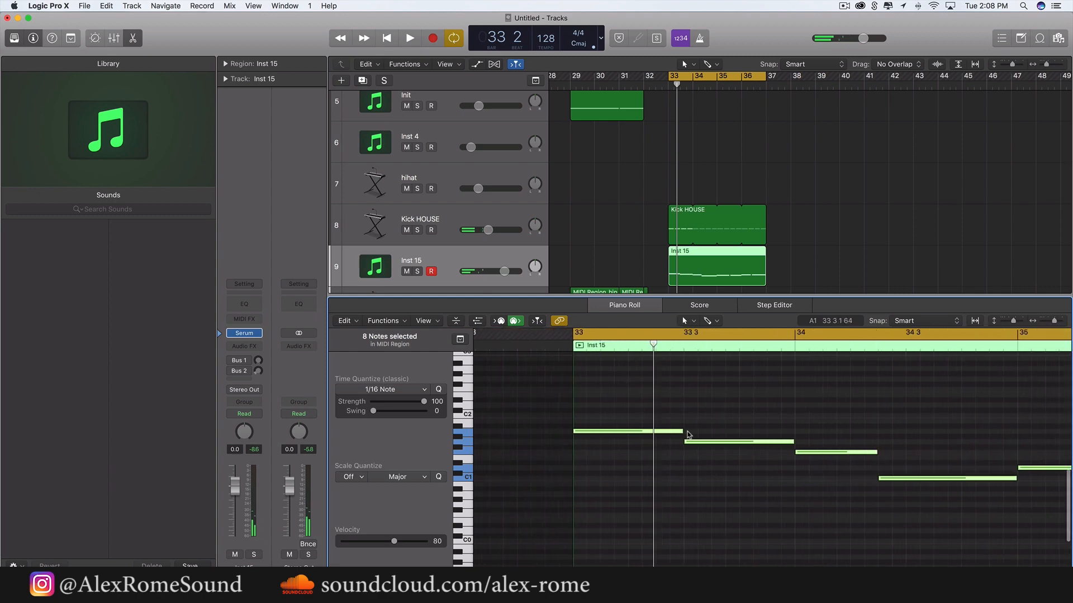
Shorten the first A1 note at bar 33 to about three sixteenths and place a copy of it on beat 2
{"action": "left_click", "coordinate": [701, 410]}
{"action": "key", "text": "space"}
{"action": "scroll", "coordinate": [700, 410], "scroll_direction": "up", "scroll_amount": 1}
{"action": "scroll", "coordinate": [700, 411], "scroll_direction": "up", "scroll_amount": 1}
{"action": "key", "text": "space"}
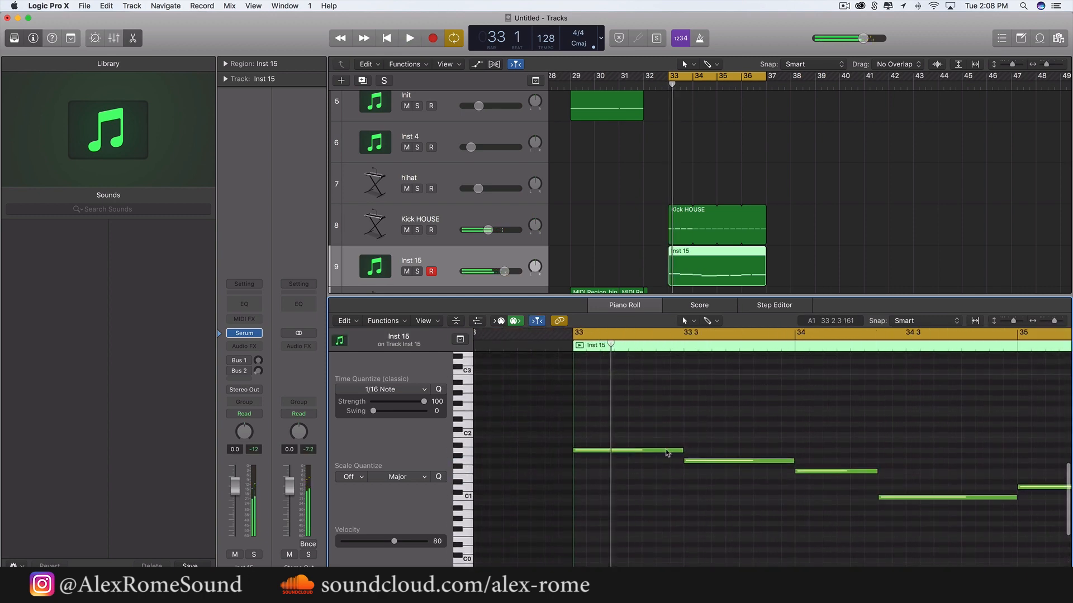
{"action": "key", "text": "space"}
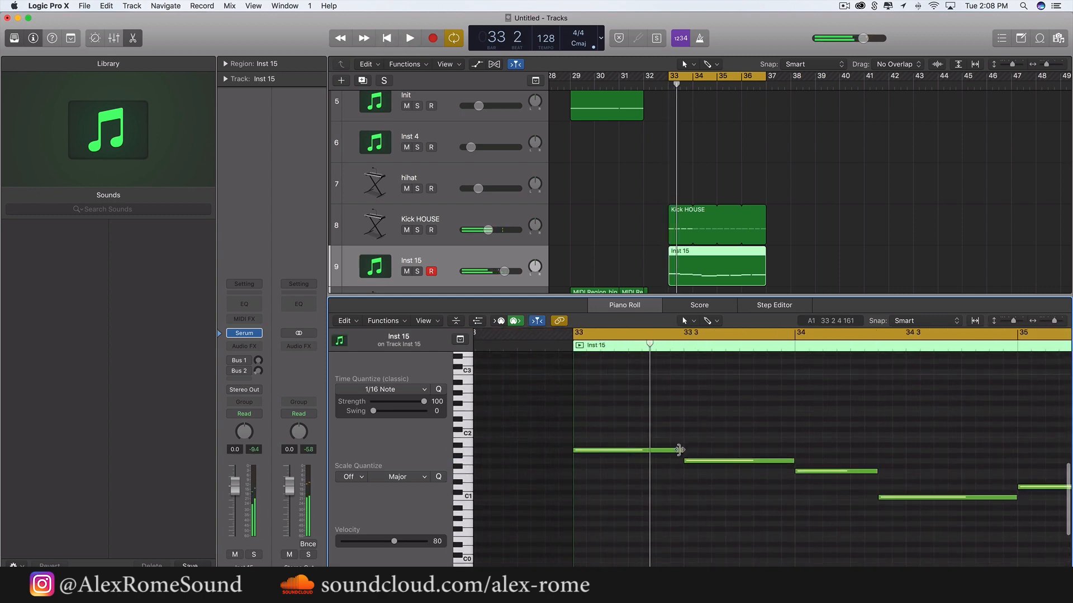
{"action": "left_click_drag", "start_coordinate": [679, 450], "coordinate": [619, 453]}
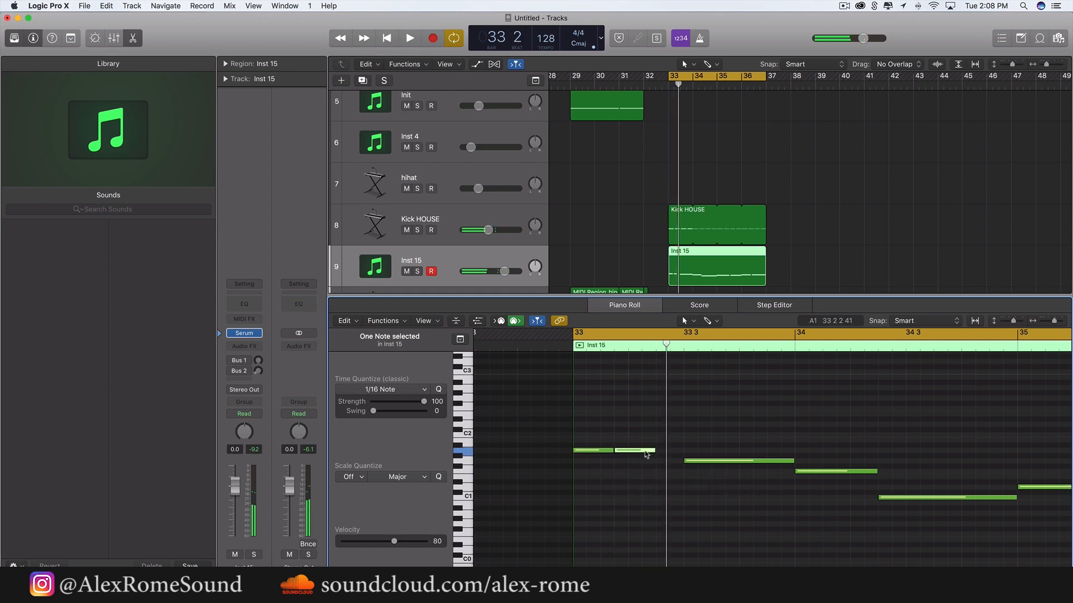
{"action": "left_click_drag", "start_coordinate": [646, 454], "coordinate": [661, 453]}
{"action": "key", "text": "space"}
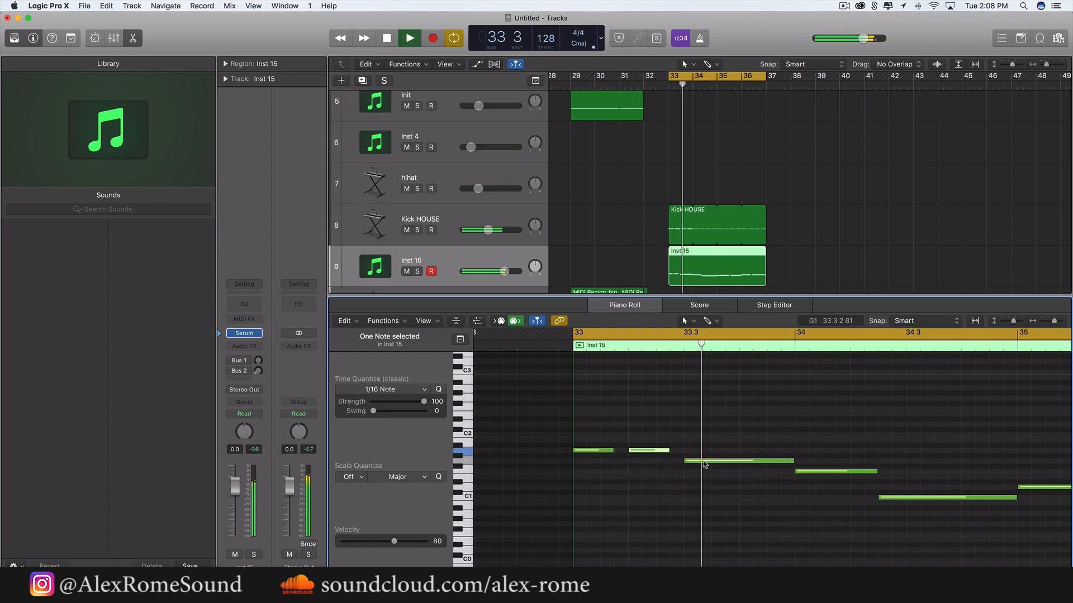
Replace the long G1 note at 33 3 with two short G1 notes and add a short C2 note ending at bar 34
{"action": "key", "text": "space"}
{"action": "mouse_move", "coordinate": [792, 459]}
{"action": "left_mouse_down"}
{"action": "mouse_move", "coordinate": [722, 462]}
{"action": "mouse_move", "coordinate": [778, 440]}
{"action": "left_mouse_up"}
{"action": "left_click", "coordinate": [734, 461]}
{"action": "key", "text": "space"}
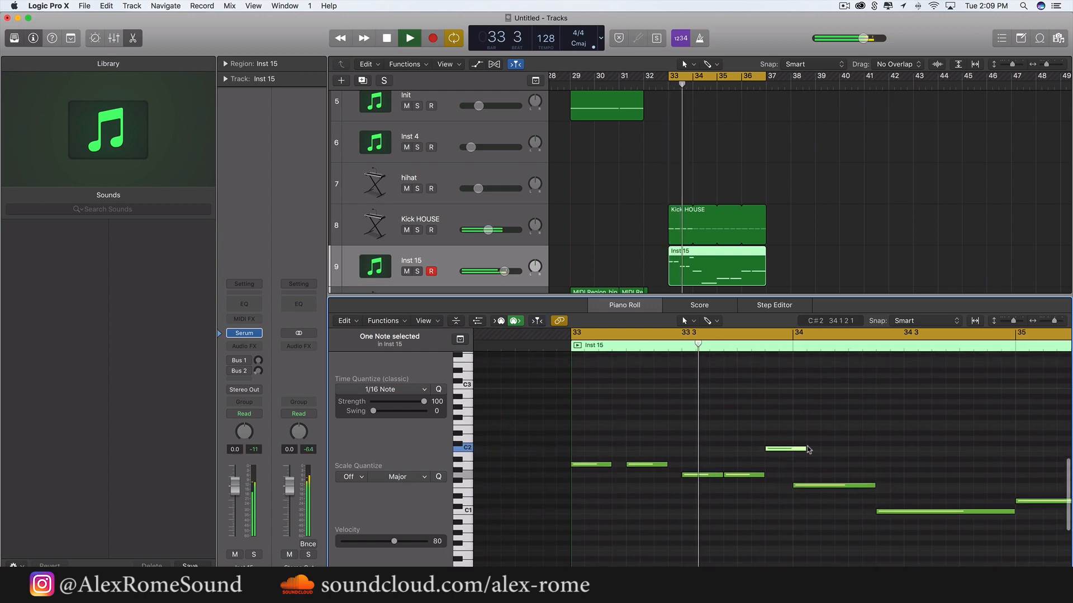
{"action": "key", "text": "space"}
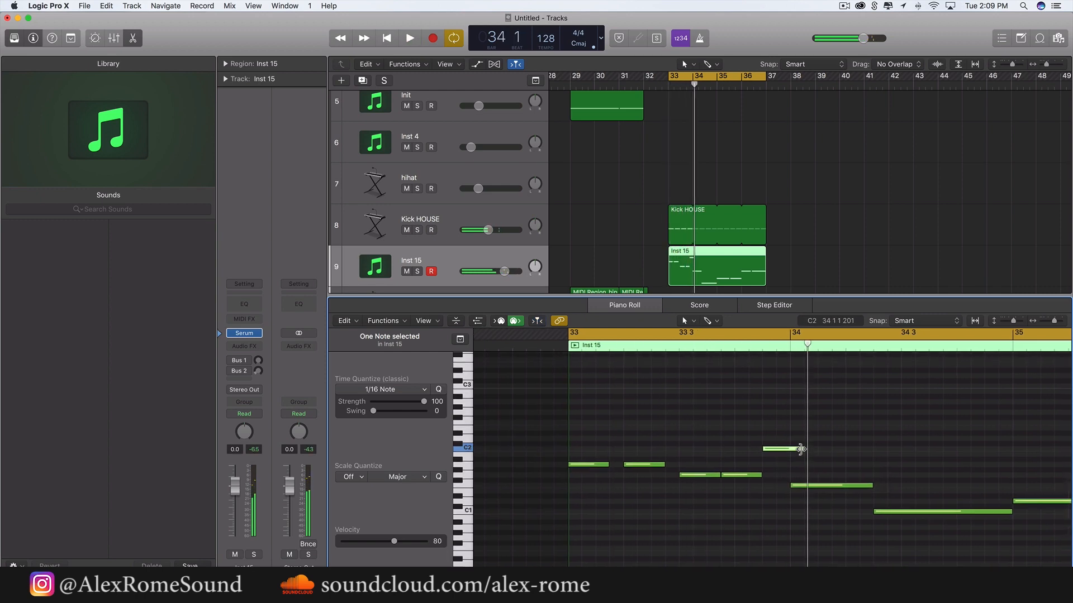
{"action": "left_click_drag", "start_coordinate": [800, 449], "coordinate": [789, 449]}
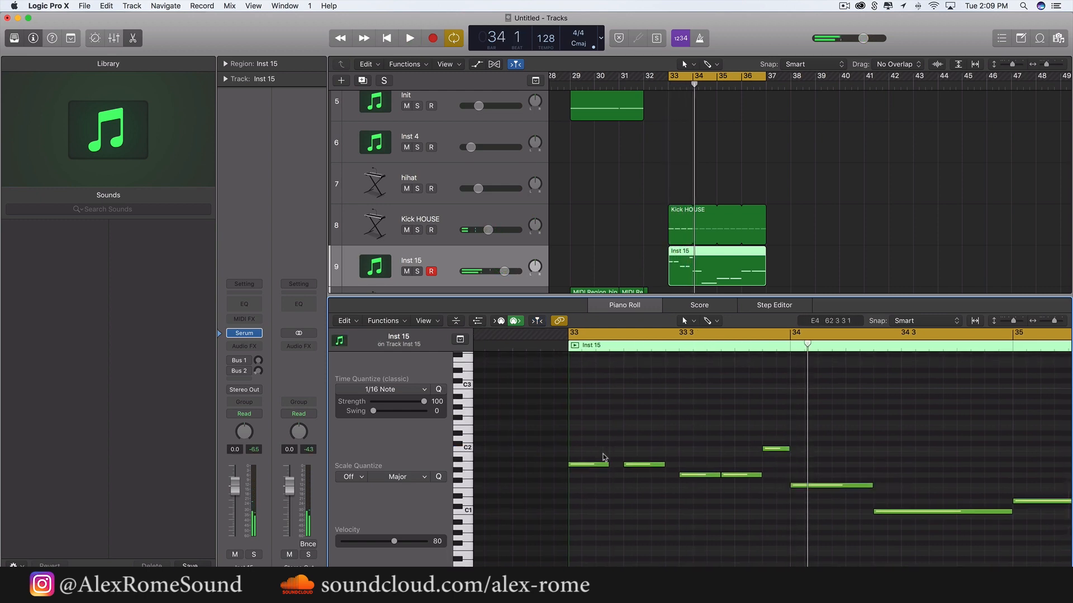
Lengthen the two A1 notes to one beat each and turn the F1 note at bar 34 into two consecutive one-beat notes
{"action": "left_click_drag", "start_coordinate": [607, 465], "coordinate": [677, 465]}
{"action": "key", "text": "space"}
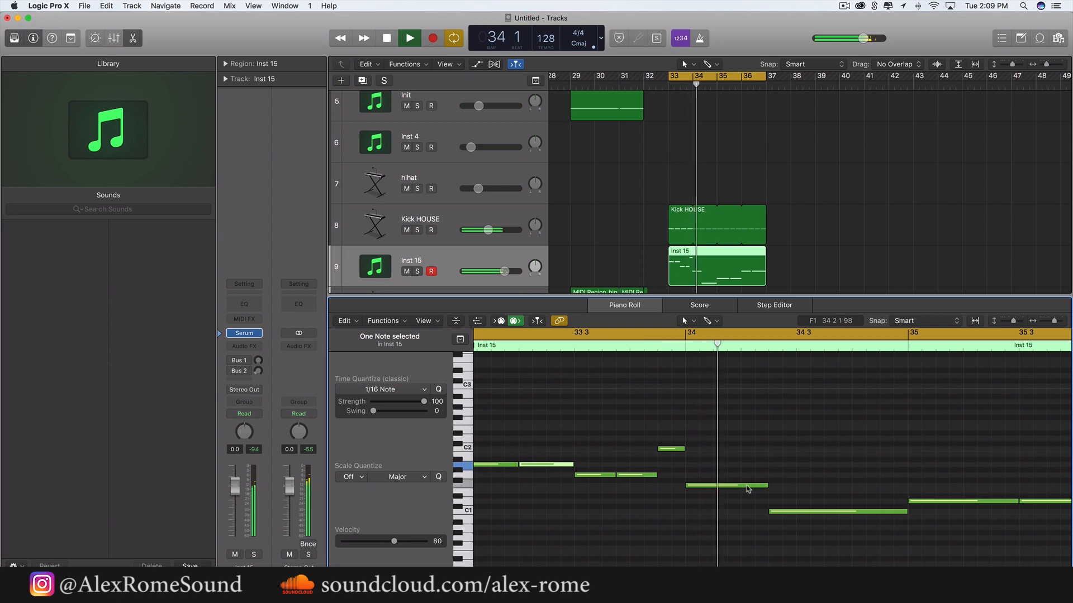
{"action": "left_click_drag", "start_coordinate": [767, 483], "coordinate": [739, 492]}
{"action": "left_click", "coordinate": [742, 486], "text": "super"}
{"action": "scroll", "coordinate": [742, 486], "scroll_direction": "right", "scroll_amount": 5}
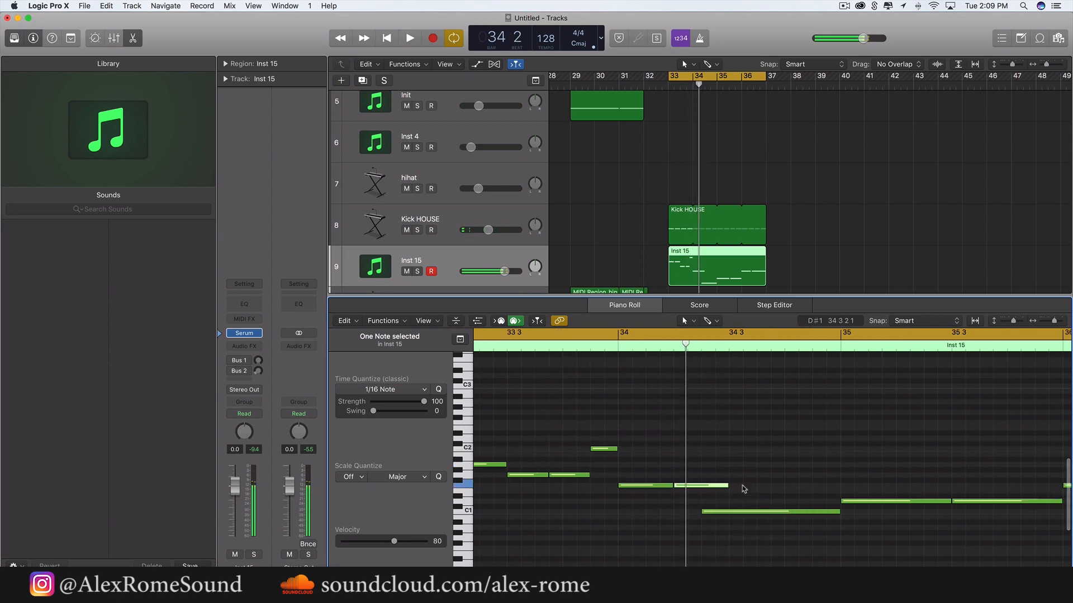
Set the cycle range to start at bar 34 and end just past bar 35, and start playback
{"action": "left_click_drag", "start_coordinate": [538, 334], "coordinate": [795, 343]}
{"action": "key", "text": "space"}
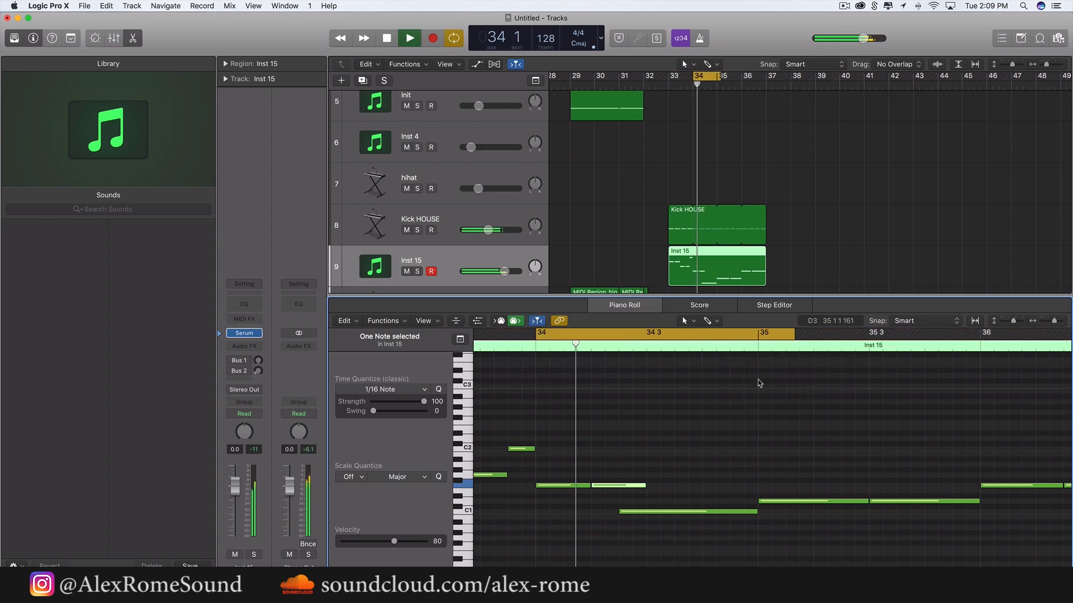
Trim the long C1 note to start at 34 3 and last three sixteenths, and place an equal C1 note directly after it
{"action": "key", "text": "space"}
{"action": "scroll", "coordinate": [641, 456], "scroll_direction": "left", "scroll_amount": 1}
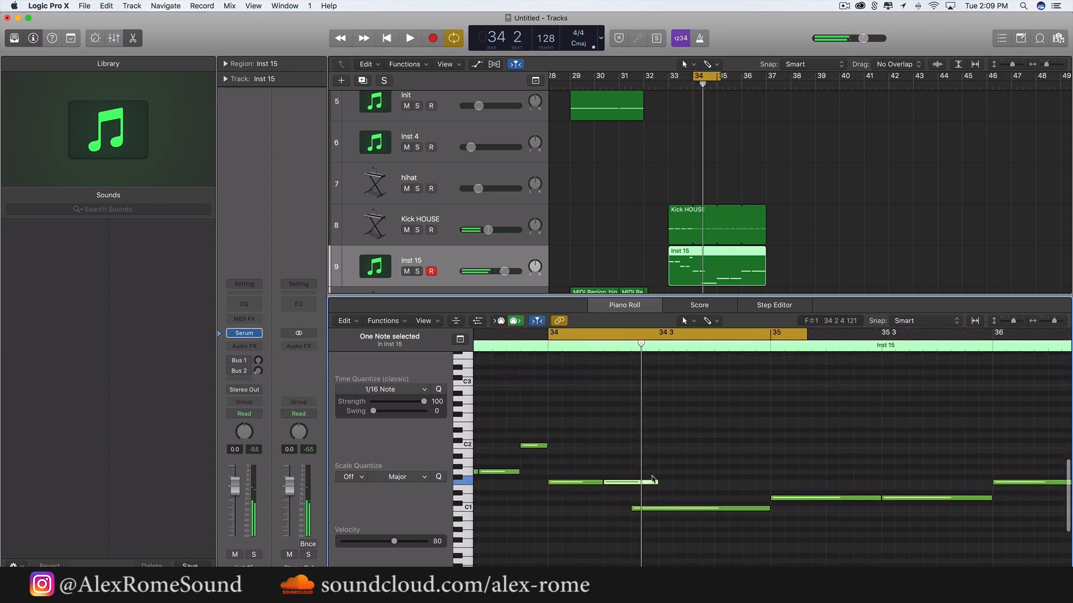
{"action": "left_click_drag", "start_coordinate": [631, 506], "coordinate": [687, 513]}
{"action": "left_click_drag", "start_coordinate": [767, 511], "coordinate": [699, 509]}
{"action": "left_click", "coordinate": [704, 509]}
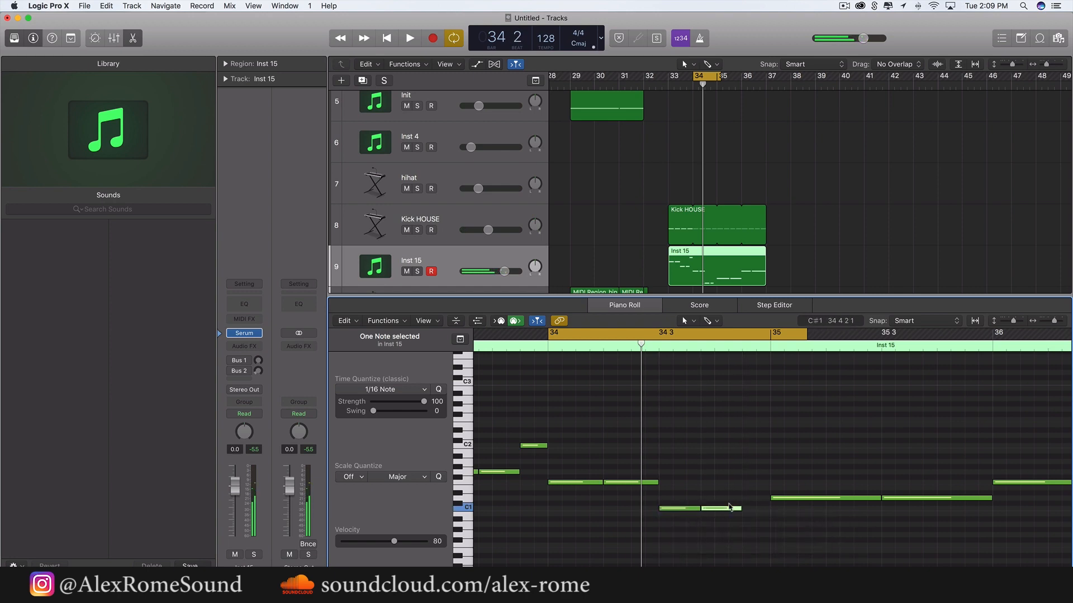
Copy the short C2 note that ends at bar 34 so that the copy ends at bar 35
{"action": "scroll", "coordinate": [729, 508], "scroll_direction": "down", "scroll_amount": 5}
{"action": "scroll", "coordinate": [729, 508], "scroll_direction": "left", "scroll_amount": 3}
{"action": "scroll", "coordinate": [659, 492], "scroll_direction": "up", "scroll_amount": 5}
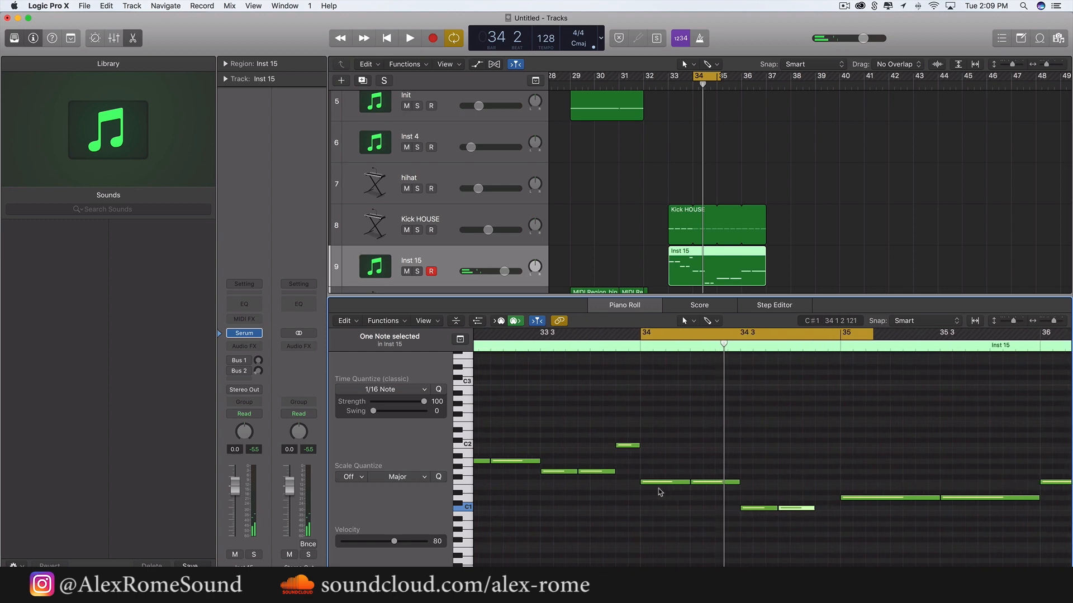
{"action": "left_click_drag", "start_coordinate": [635, 503], "coordinate": [575, 434]}
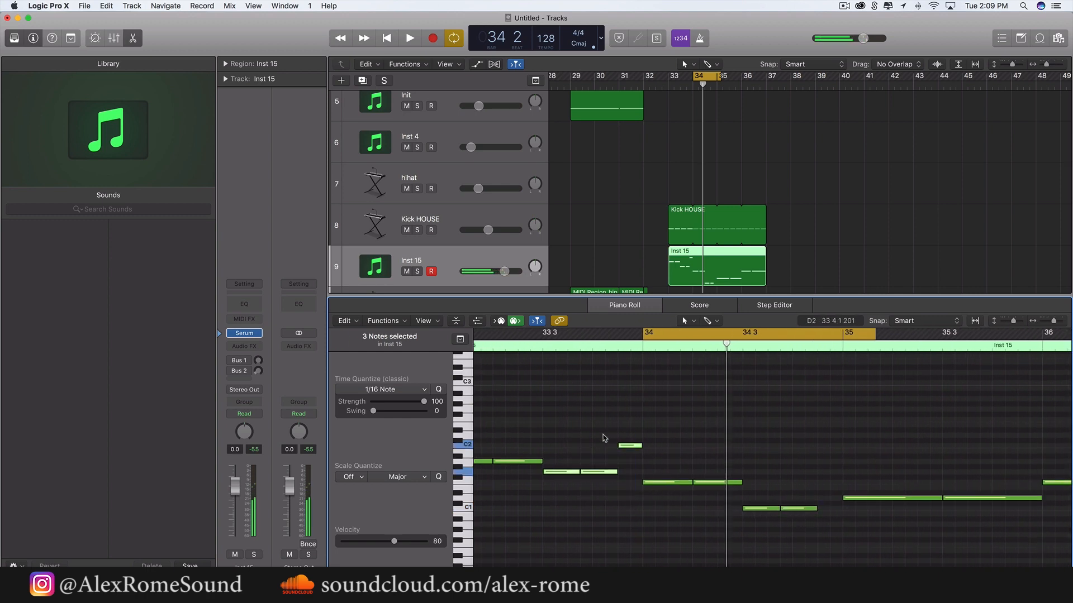
{"action": "scroll", "coordinate": [603, 438], "scroll_direction": "left", "scroll_amount": 3}
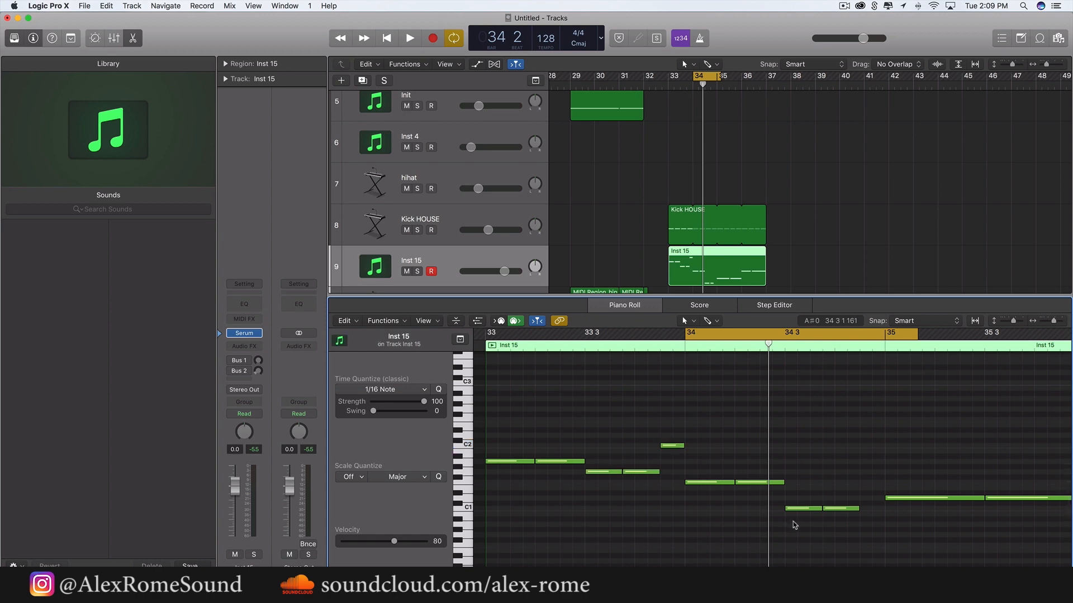
{"action": "scroll", "coordinate": [782, 506], "scroll_direction": "right", "scroll_amount": 3}
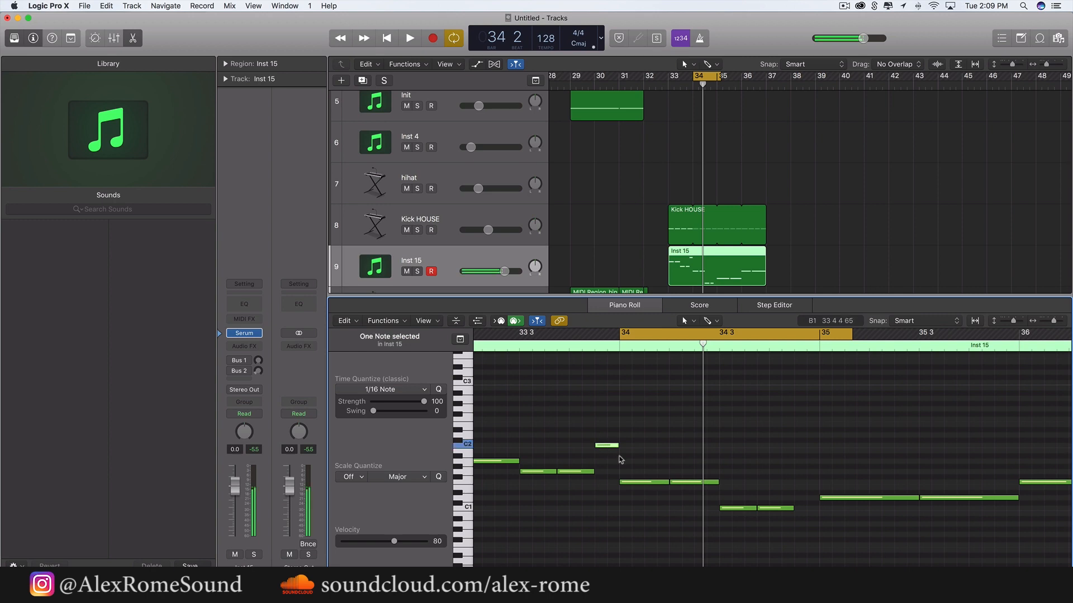
{"action": "left_click_drag", "start_coordinate": [660, 447], "coordinate": [808, 447]}
{"action": "scroll", "coordinate": [724, 459], "scroll_direction": "left", "scroll_amount": 2}
{"action": "scroll", "coordinate": [724, 459], "scroll_direction": "left", "scroll_amount": 4}
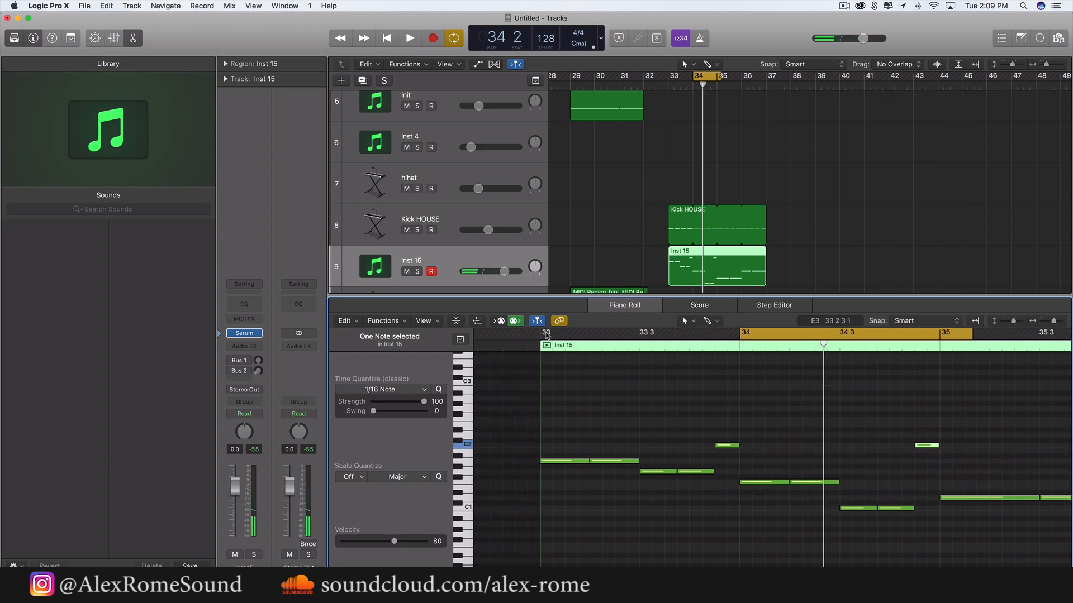
Set the cycle range from 34 3 to 35 and play it back
{"action": "left_click_drag", "start_coordinate": [538, 334], "coordinate": [919, 345]}
{"action": "key", "text": "space"}
{"action": "key", "text": "space"}
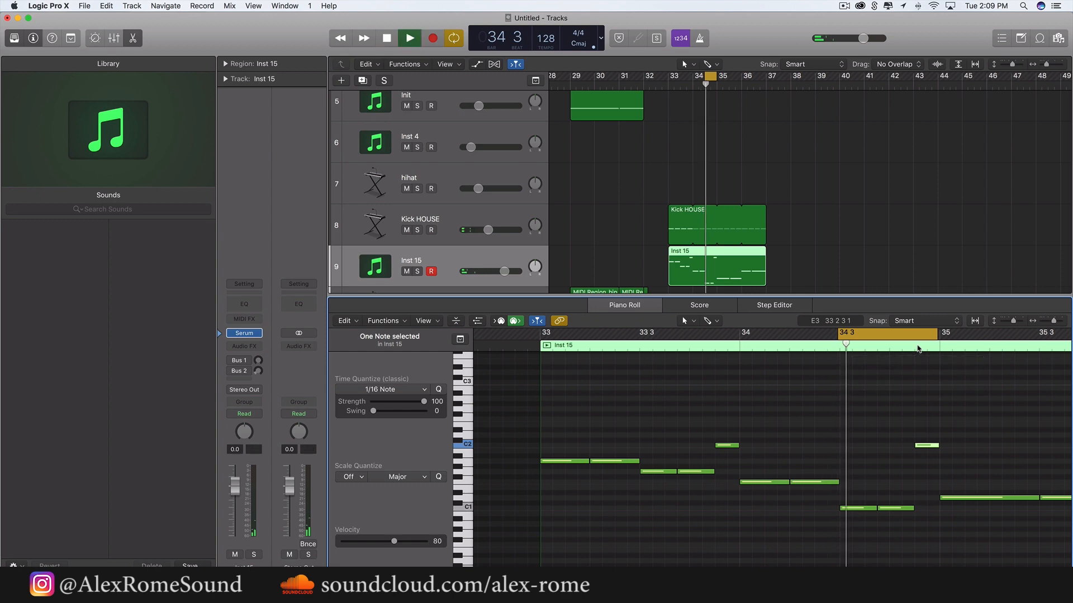
Turn bar 35's two long D1 notes into two one-beat notes and two three-sixteenth notes, with a short C2 ending at bar 36
{"action": "scroll", "coordinate": [916, 346], "scroll_direction": "right", "scroll_amount": 5}
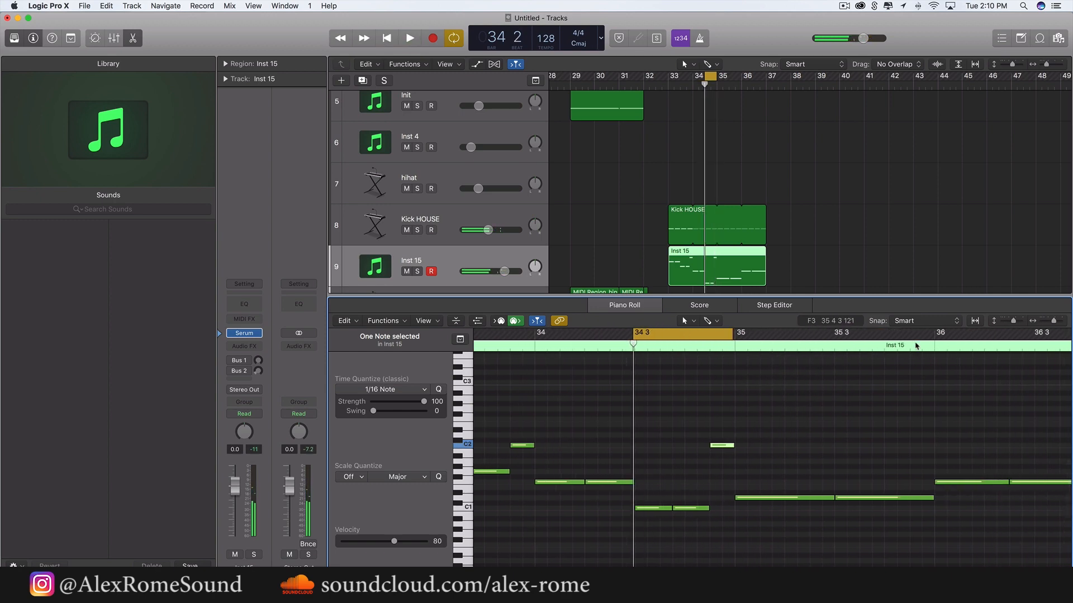
{"action": "key", "text": "super+Left"}
{"action": "key", "text": "super+Left"}
{"action": "key", "text": "super+Left"}
{"action": "key", "text": "super+Left"}
{"action": "scroll", "coordinate": [671, 477], "scroll_direction": "left", "scroll_amount": 1}
{"action": "key", "text": "super+Right"}
{"action": "key", "text": "super+Right"}
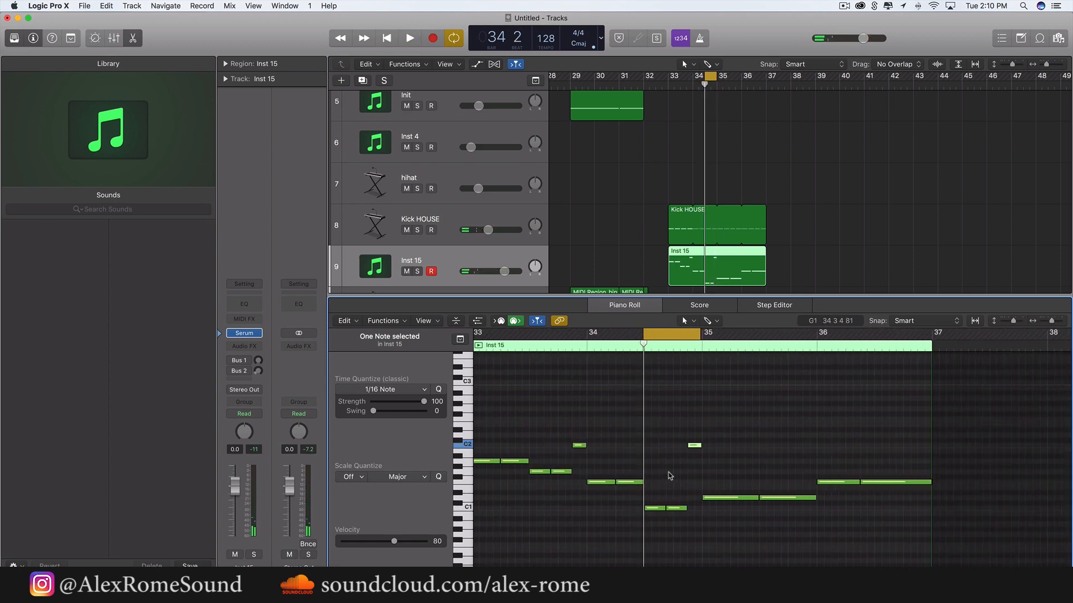
{"action": "scroll", "coordinate": [671, 481], "scroll_direction": "right", "scroll_amount": 2}
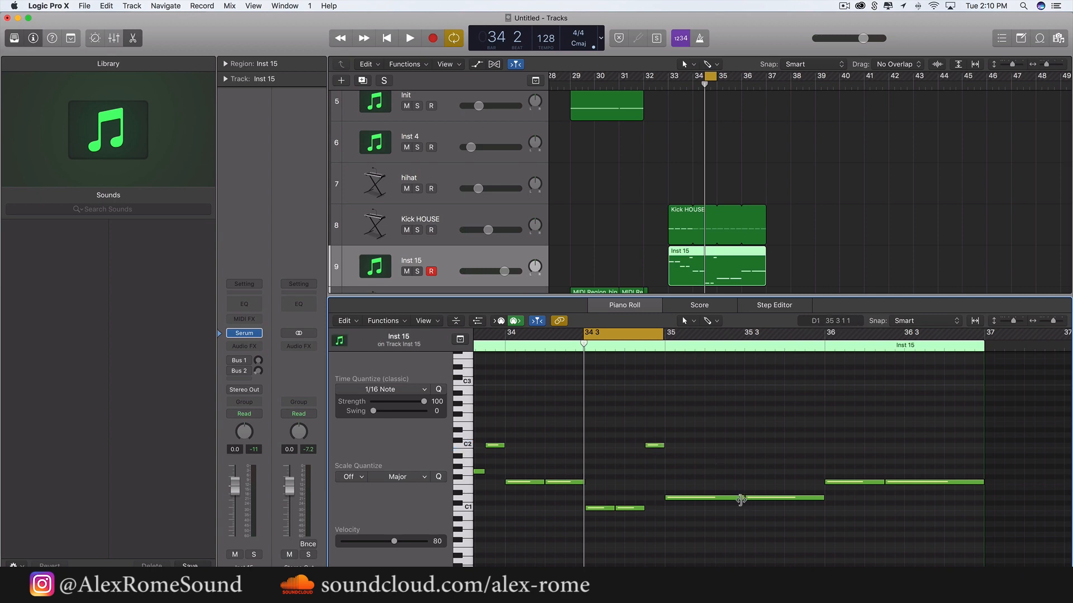
{"action": "left_click_drag", "start_coordinate": [739, 498], "coordinate": [702, 499]}
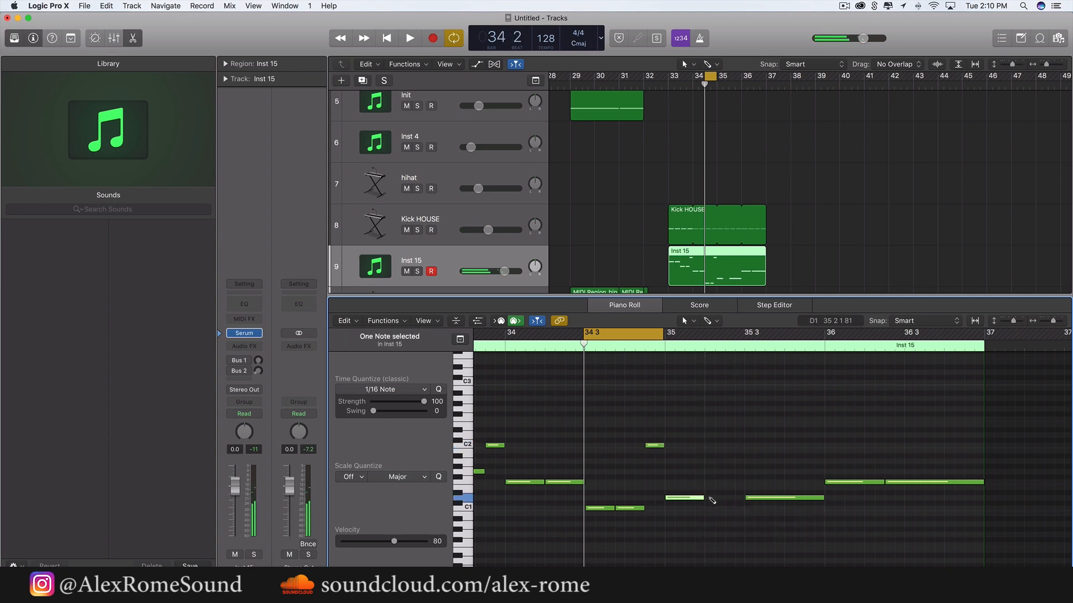
{"action": "left_click", "coordinate": [713, 498], "text": "super"}
{"action": "left_click_drag", "start_coordinate": [823, 498], "coordinate": [817, 446]}
{"action": "left_click", "coordinate": [780, 498], "text": "super"}
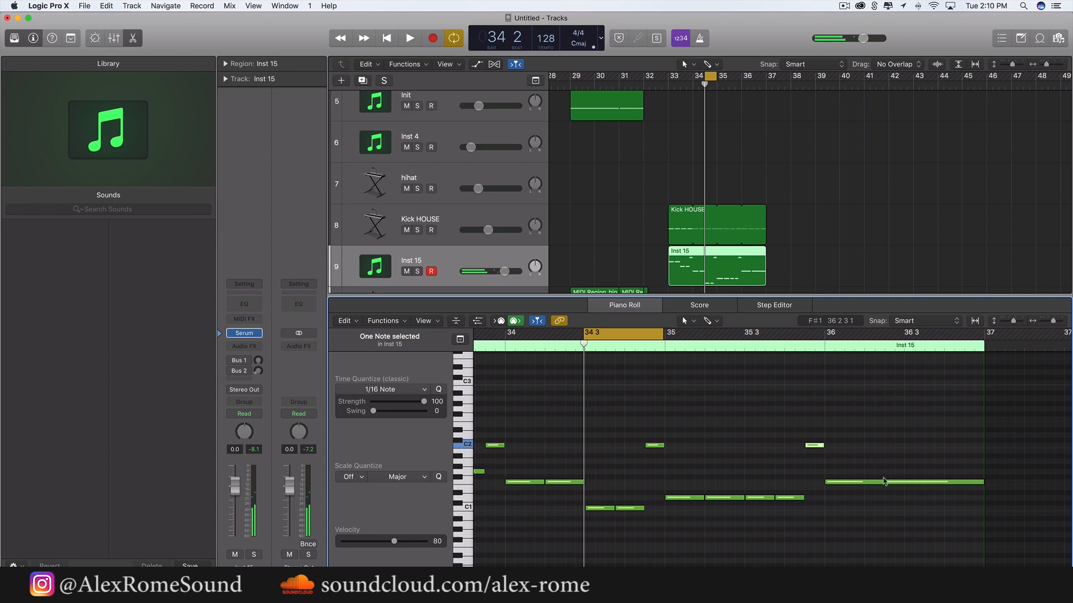
Reduce bar 36 to a single one-beat F1 note and loop that bar in playback
{"action": "mouse_move", "coordinate": [882, 482]}
{"action": "left_mouse_down"}
{"action": "mouse_move", "coordinate": [857, 484]}
{"action": "mouse_move", "coordinate": [866, 485]}
{"action": "left_mouse_up"}
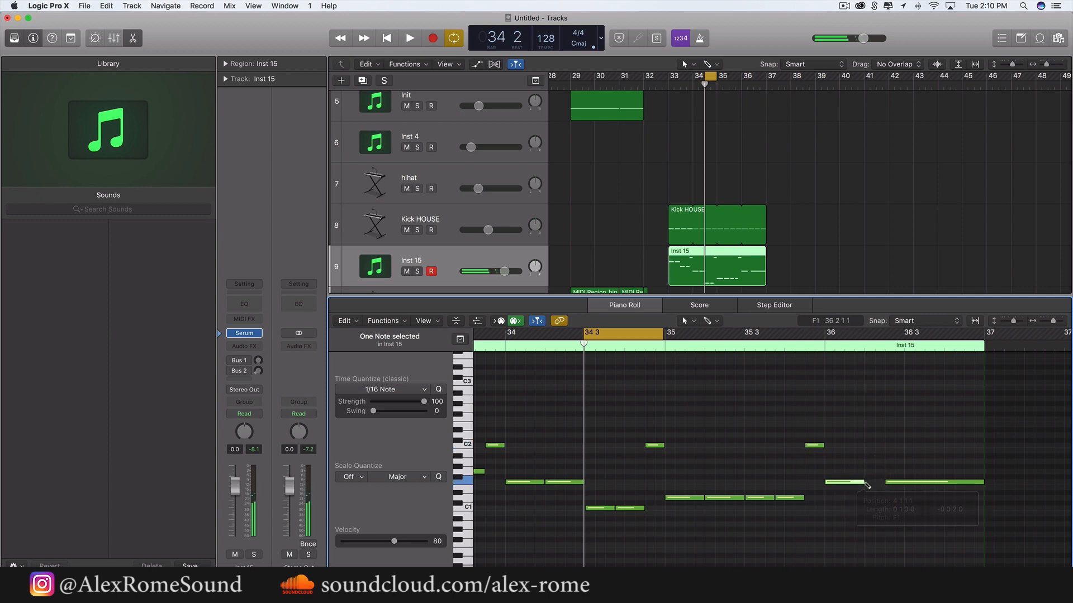
{"action": "scroll", "coordinate": [949, 507], "scroll_direction": "right", "scroll_amount": 5}
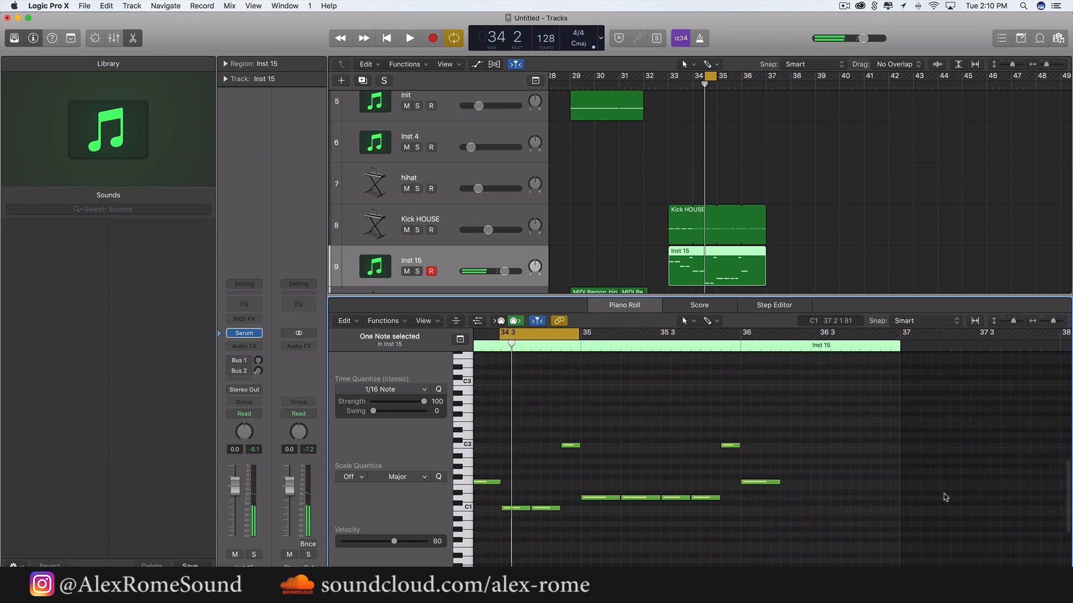
{"action": "left_click_drag", "start_coordinate": [670, 331], "coordinate": [829, 344]}
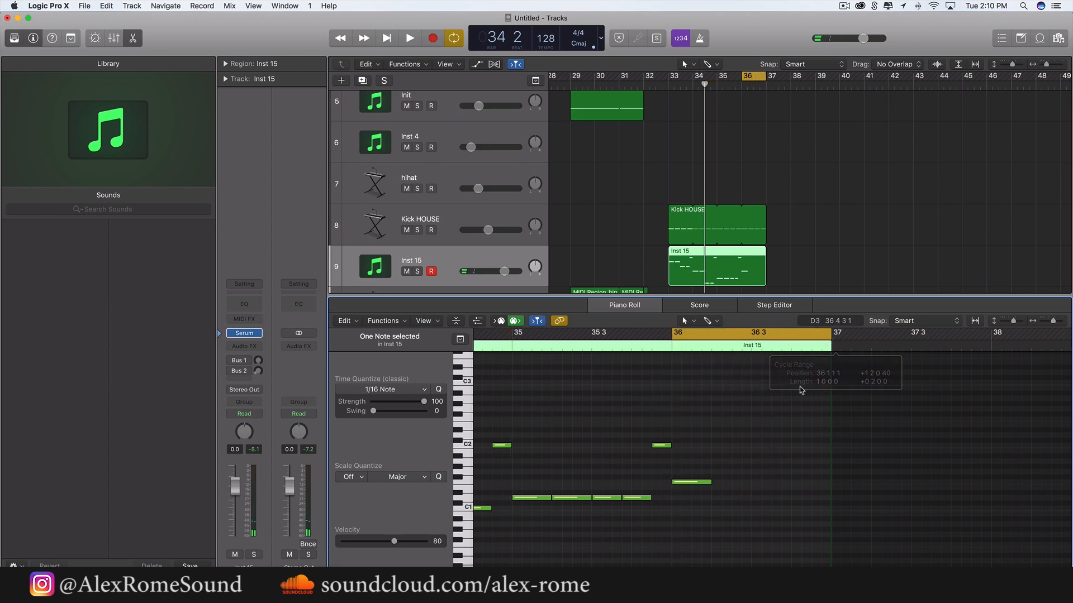
{"action": "key", "text": "space"}
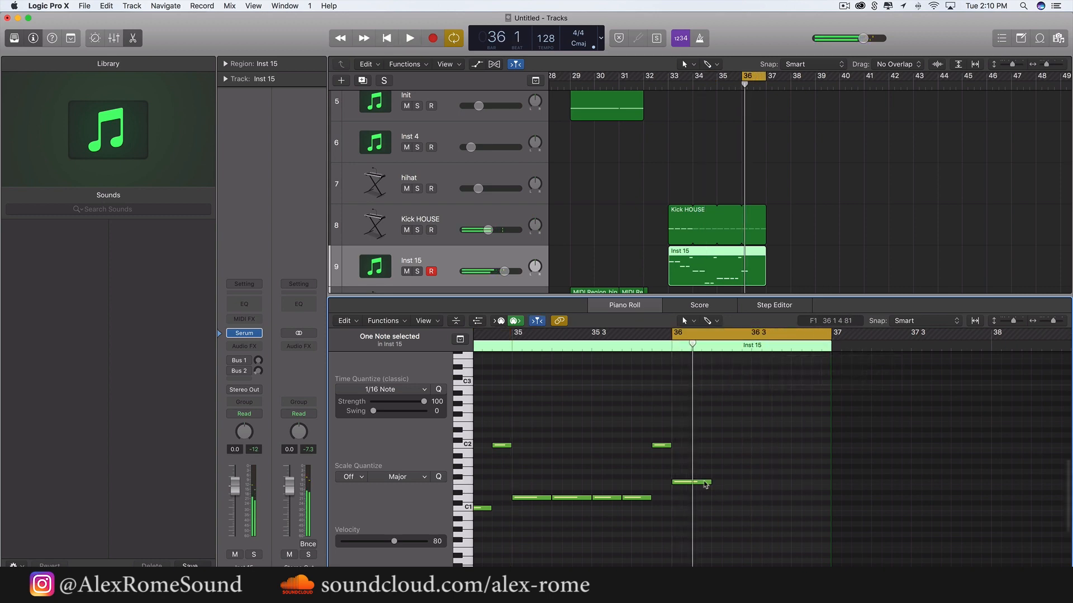
Fill bar 36 with F1 notes: two of three sixteenths, one of two sixteenths, and a two-beat note ending at bar 37
{"action": "left_click_drag", "start_coordinate": [708, 482], "coordinate": [702, 482]}
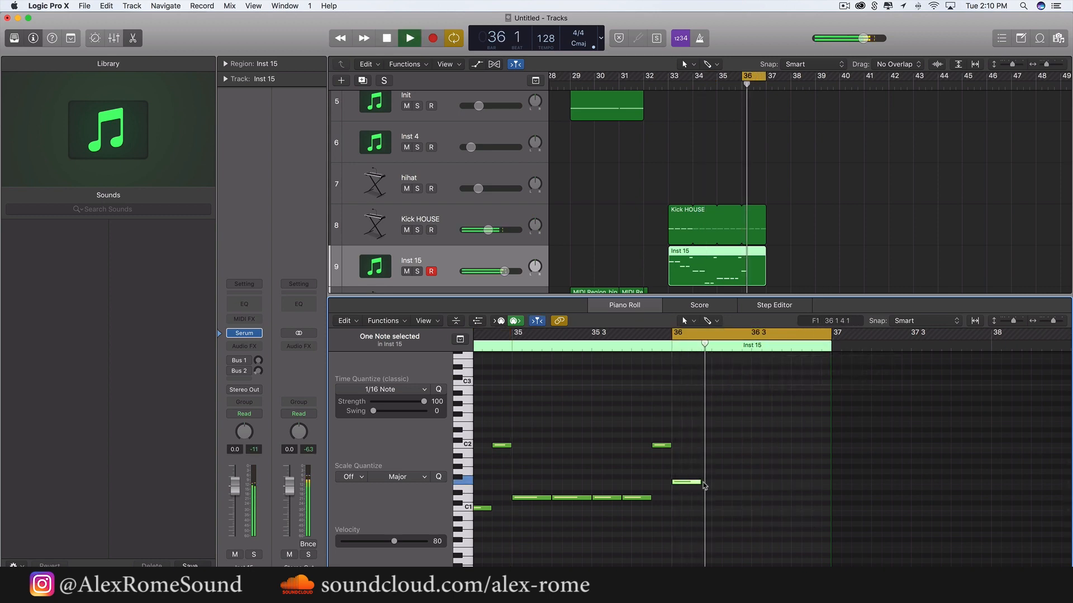
{"action": "left_click", "coordinate": [739, 483]}
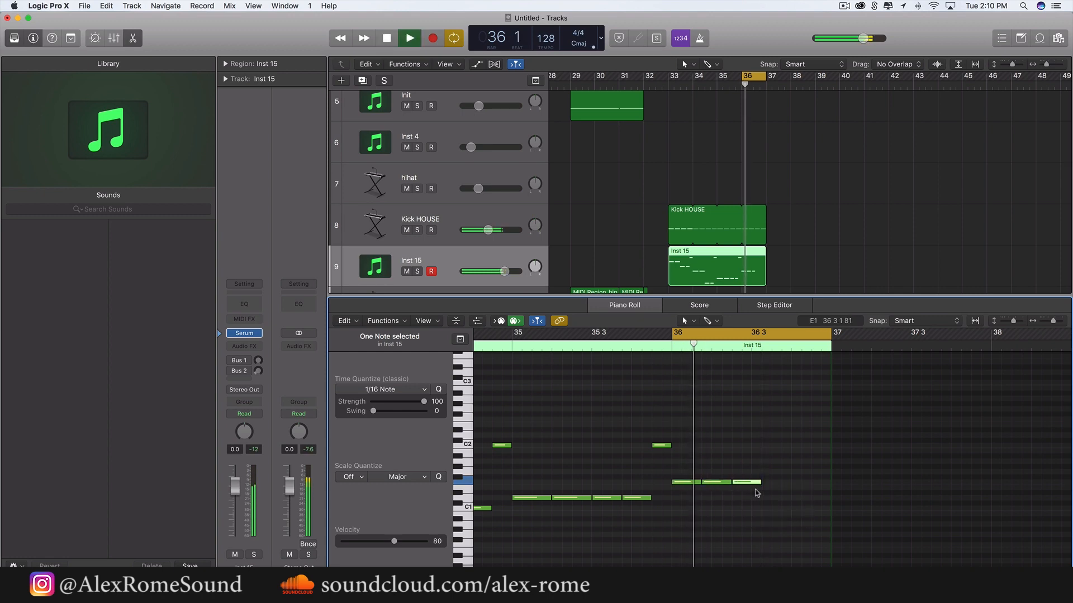
{"action": "left_click_drag", "start_coordinate": [758, 483], "coordinate": [814, 496]}
{"action": "left_click", "coordinate": [755, 484]}
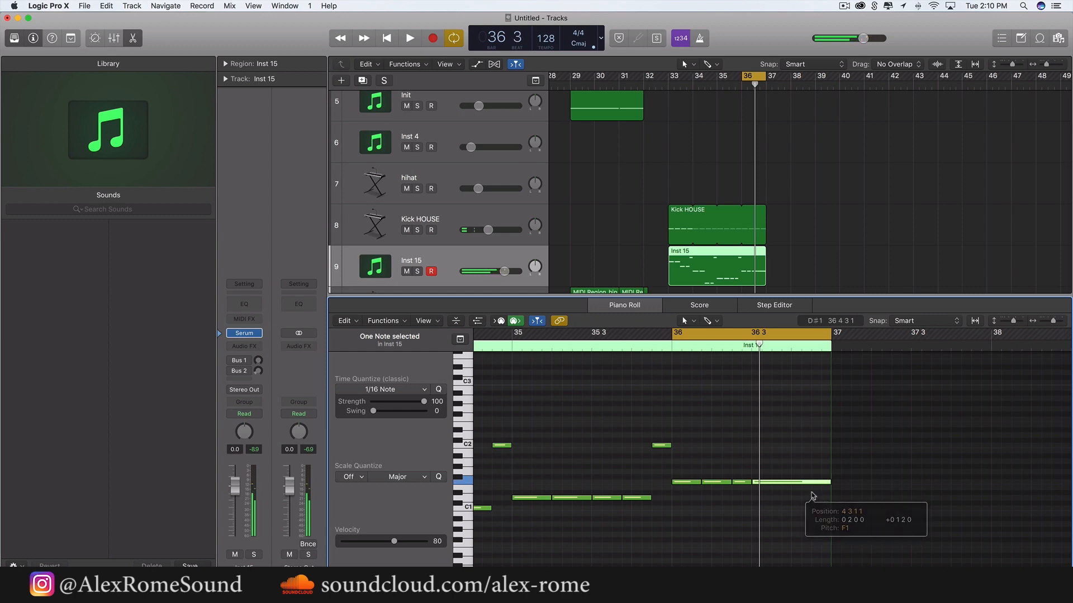
Set the cycle range from bar 33 to bar 37 and play back the whole bass line
{"action": "key", "text": "super+Left"}
{"action": "scroll", "coordinate": [720, 504], "scroll_direction": "left", "scroll_amount": 3}
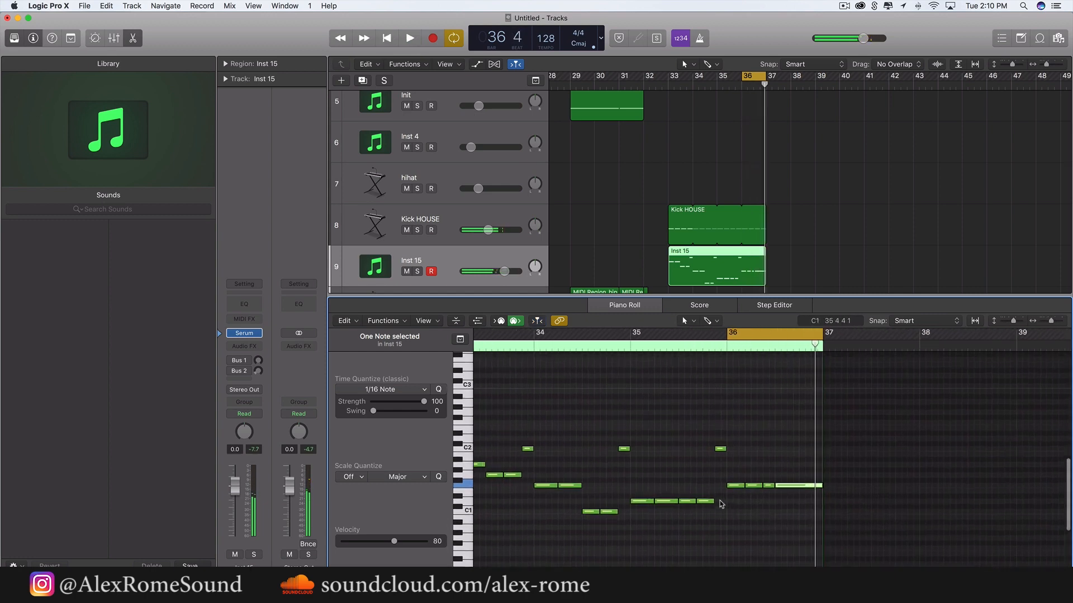
{"action": "scroll", "coordinate": [721, 505], "scroll_direction": "left", "scroll_amount": 2}
{"action": "left_click_drag", "start_coordinate": [670, 85], "coordinate": [758, 88]}
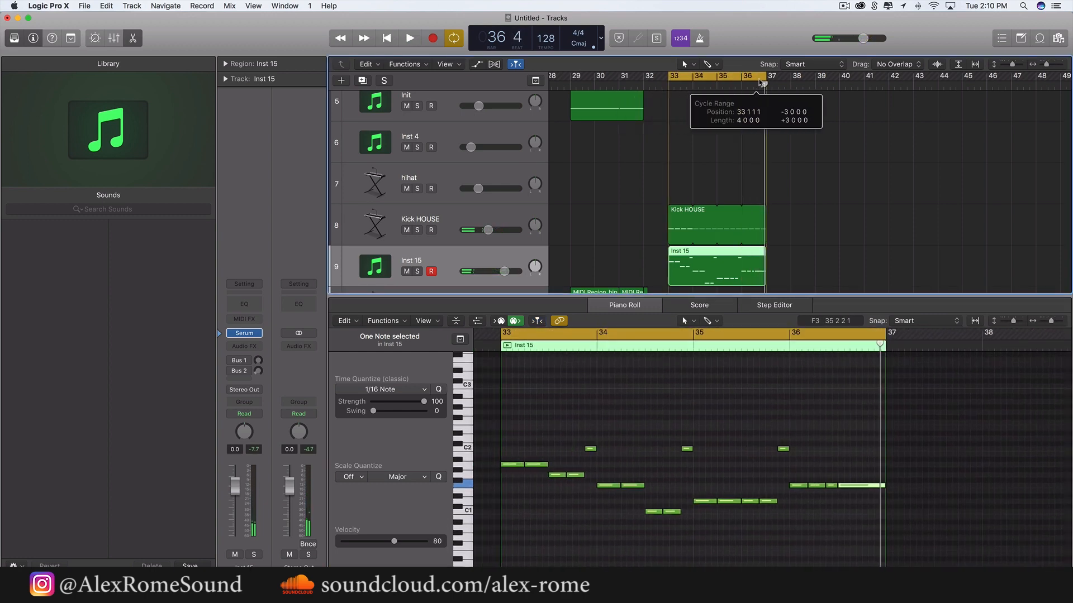
{"action": "key", "text": "space"}
{"action": "key", "text": "space"}
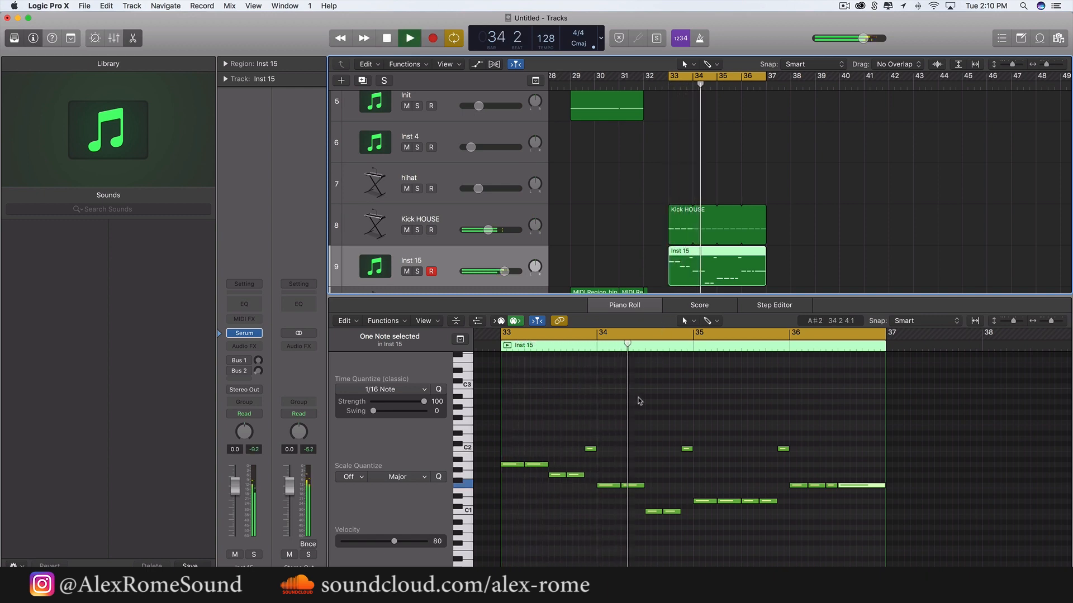
{"action": "key", "text": "space"}
{"action": "key", "text": "space"}
{"action": "scroll", "coordinate": [563, 450], "scroll_direction": "up", "scroll_amount": 3}
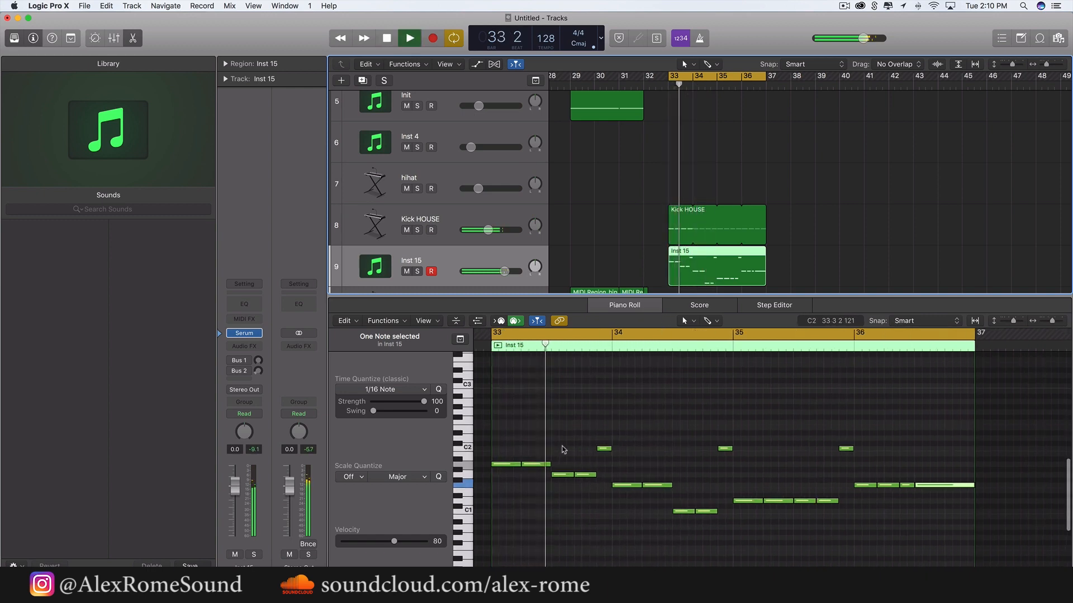
{"action": "key", "text": "space"}
{"action": "key", "text": "space"}
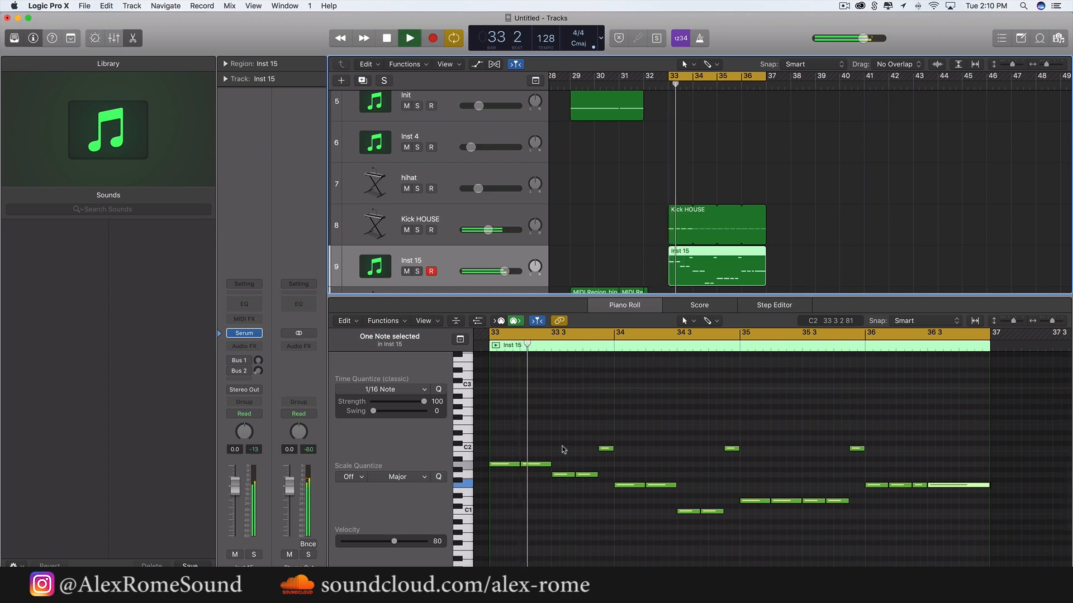
{"action": "key", "text": "space"}
Lengthen the first G1 note at 33 3 to one beat and replace the two short notes after it with a one-beat C2
{"action": "left_click_drag", "start_coordinate": [584, 471], "coordinate": [592, 473]}
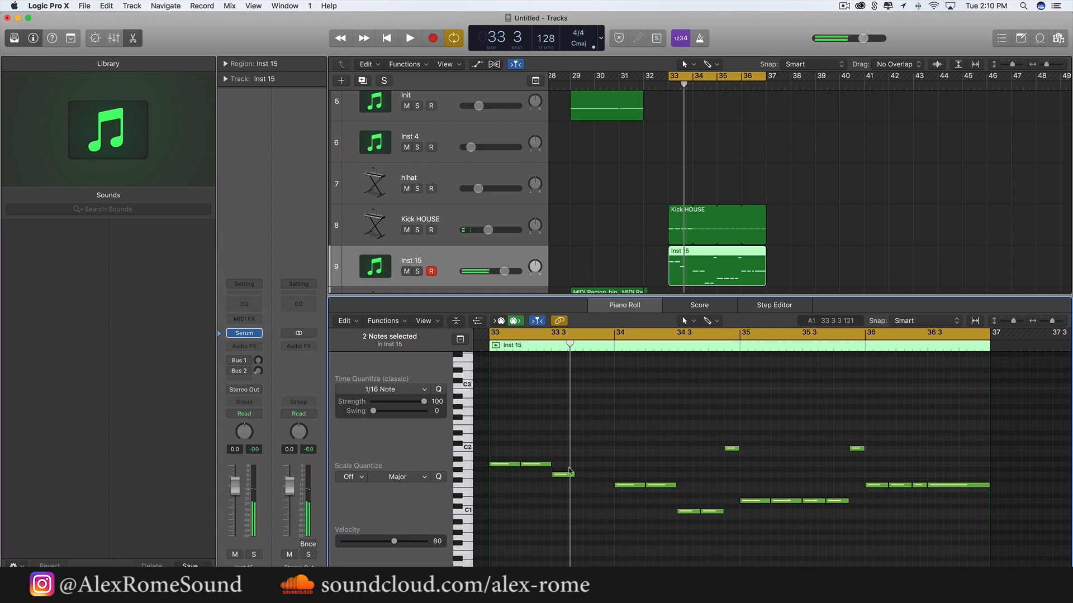
{"action": "left_click_drag", "start_coordinate": [572, 476], "coordinate": [583, 476]}
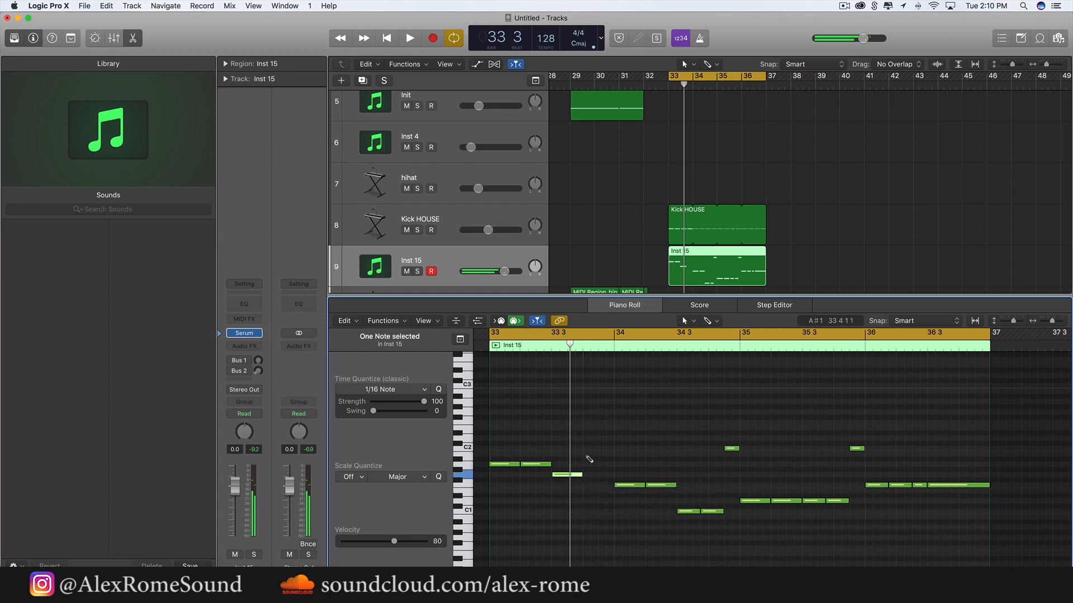
{"action": "left_click", "coordinate": [587, 449], "text": "super"}
{"action": "key", "text": "space"}
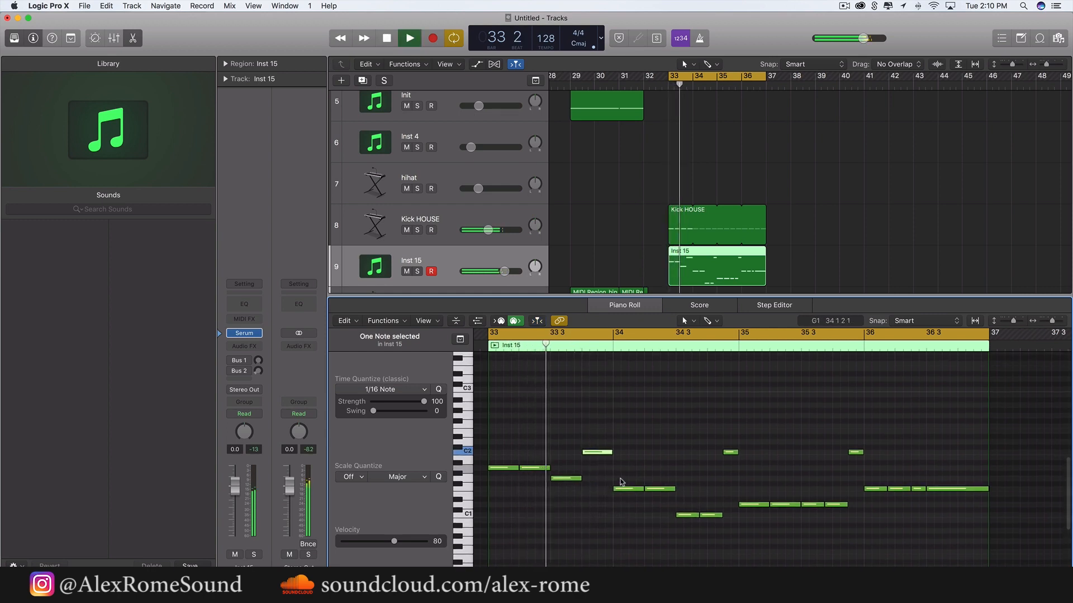
{"action": "key", "text": "space"}
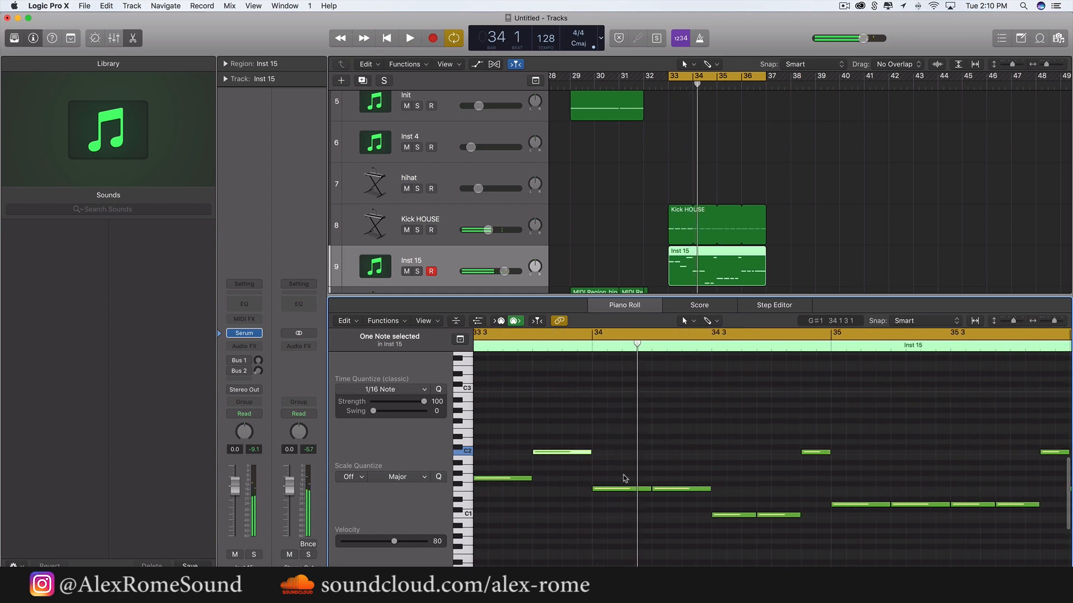
Turn the two F1 notes at bar 34 into two three-sixteenth notes and a two-sixteenth note ending at 34 3
{"action": "mouse_move", "coordinate": [654, 490]}
{"action": "left_mouse_down"}
{"action": "mouse_move", "coordinate": [637, 490]}
{"action": "mouse_move", "coordinate": [664, 489]}
{"action": "left_mouse_up"}
{"action": "key", "text": "space"}
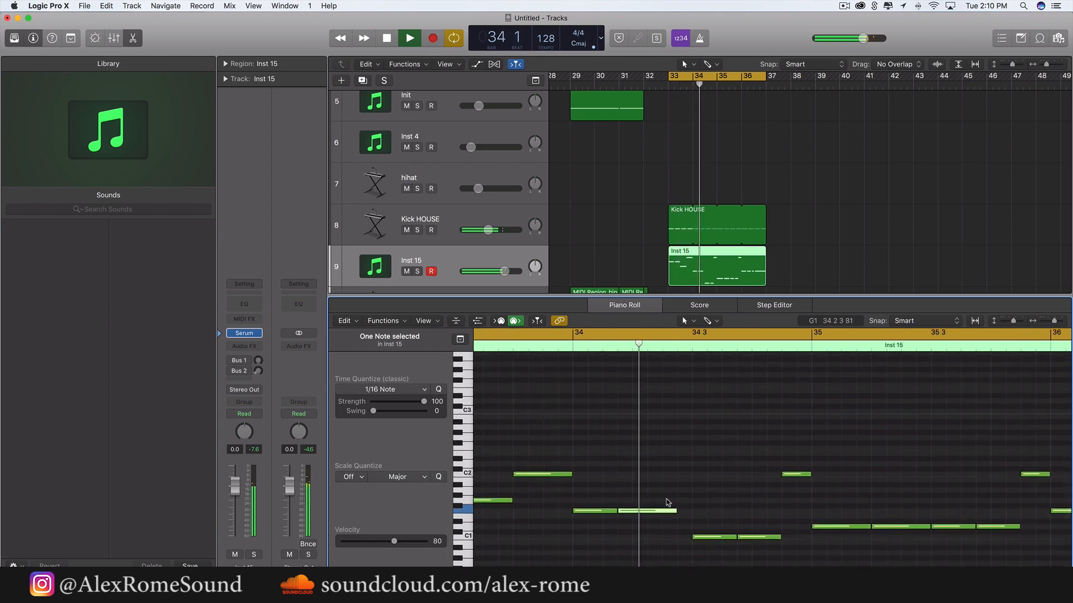
{"action": "key", "text": "space"}
{"action": "left_click_drag", "start_coordinate": [675, 509], "coordinate": [655, 515]}
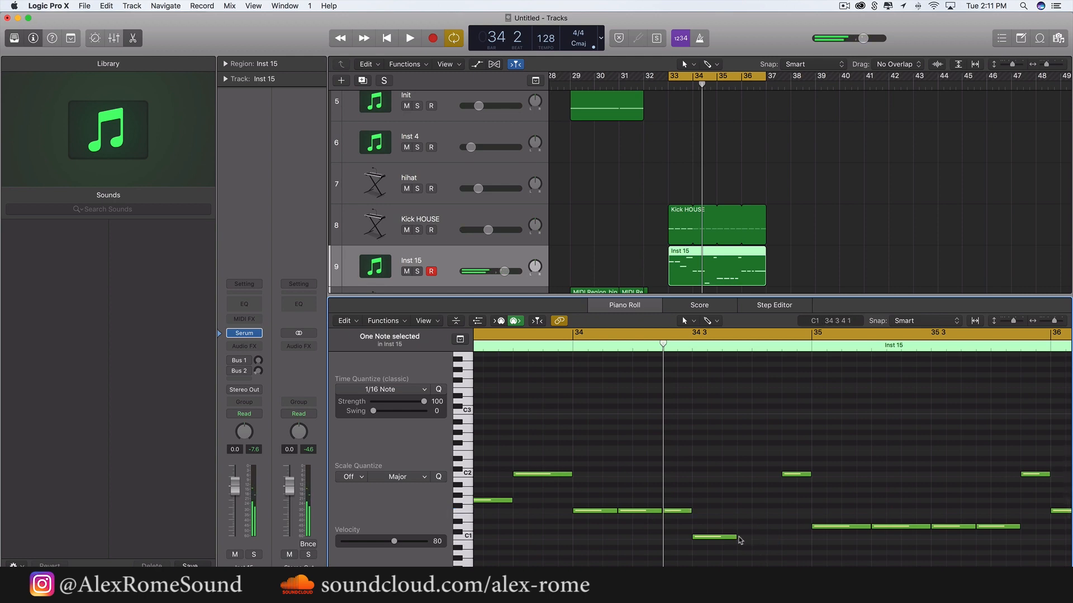
Lengthen the first C1 note at 34 3 to one beat, shorten the second to two sixteenths, and play the loop back
{"action": "mouse_move", "coordinate": [739, 536]}
{"action": "left_mouse_down"}
{"action": "mouse_move", "coordinate": [757, 541]}
{"action": "mouse_move", "coordinate": [724, 542]}
{"action": "left_mouse_up"}
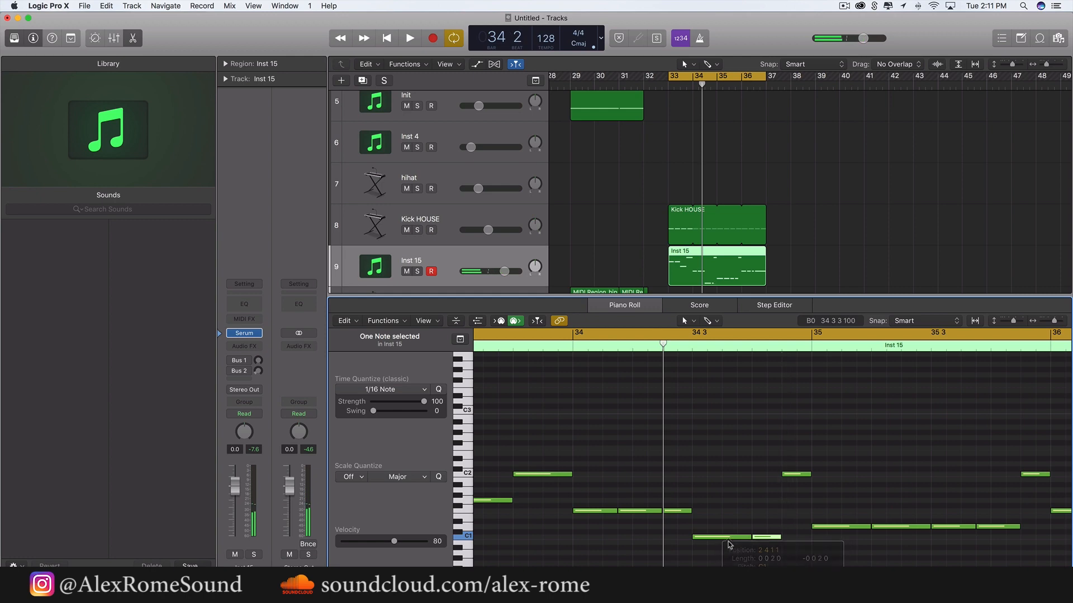
{"action": "key", "text": "space"}
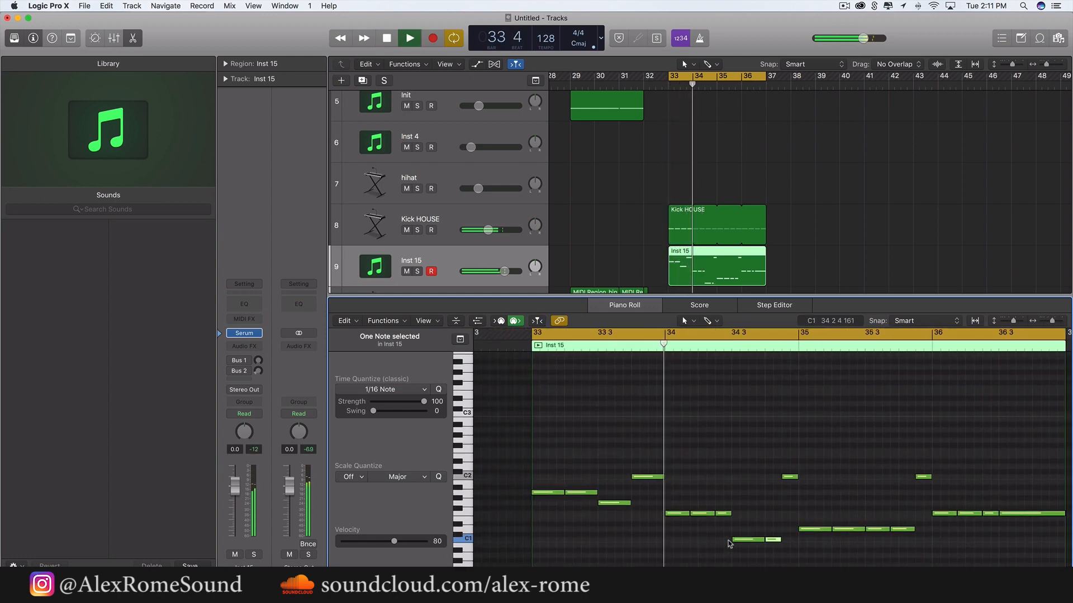
{"action": "key", "text": "space"}
{"action": "key", "text": "space"}
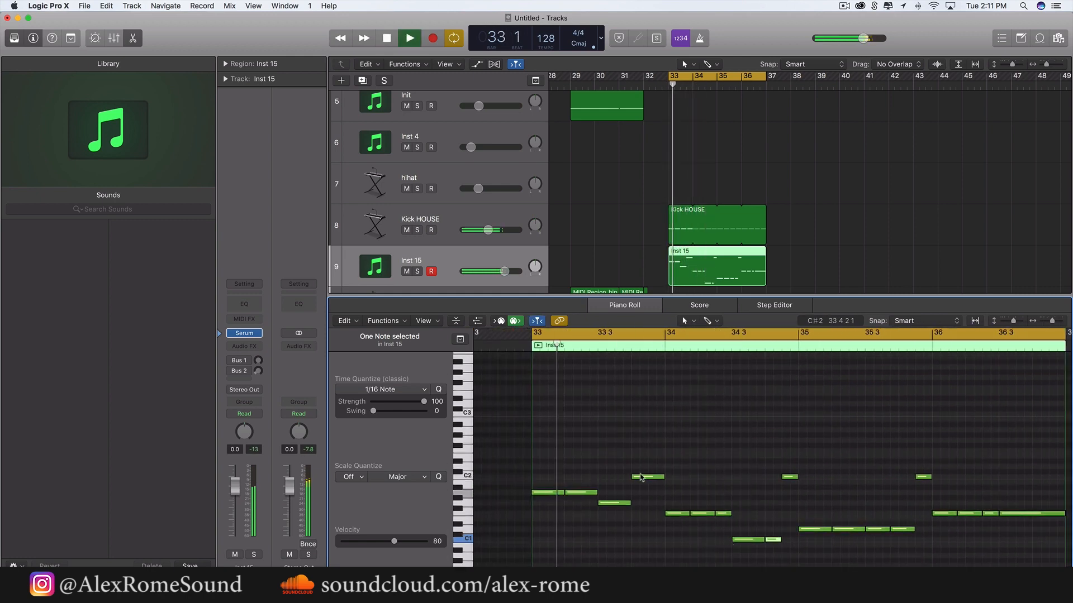
Lower the one-beat C2 note on beat 4 of bar 33 to G1 and play the loop back
{"action": "key", "text": "space"}
{"action": "left_click_drag", "start_coordinate": [641, 478], "coordinate": [643, 509]}
{"action": "key", "text": "space"}
{"action": "key", "text": "space"}
{"action": "key", "text": "space"}
{"action": "left_click", "coordinate": [639, 552]}
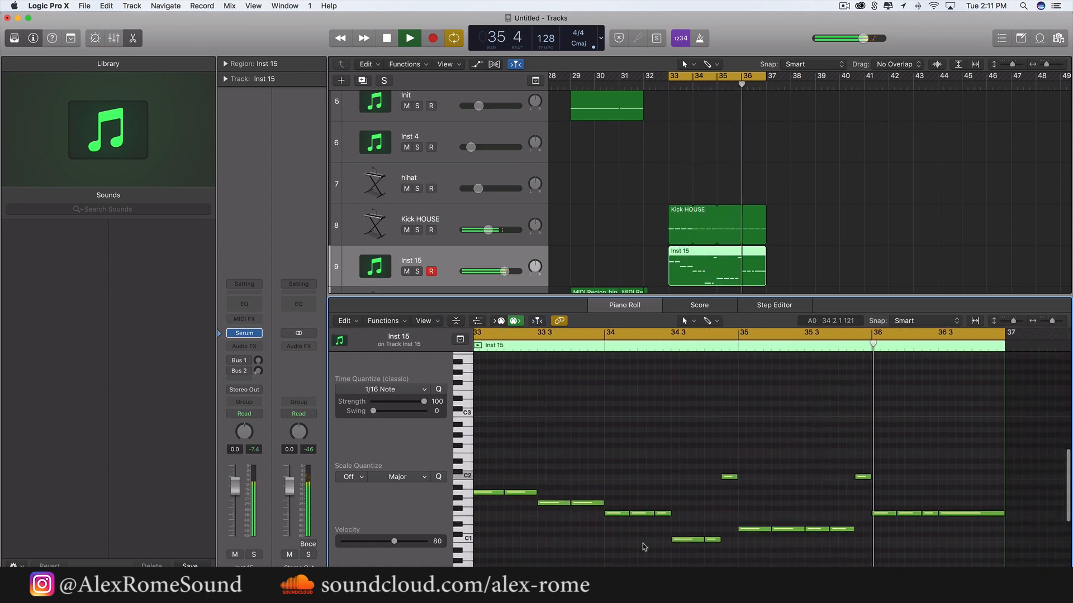
Shorten the two G1 notes from 33 3 to three sixteenths each, add a two-sixteenth C2 ending at bar 34, and play the loop
{"action": "key", "text": "space"}
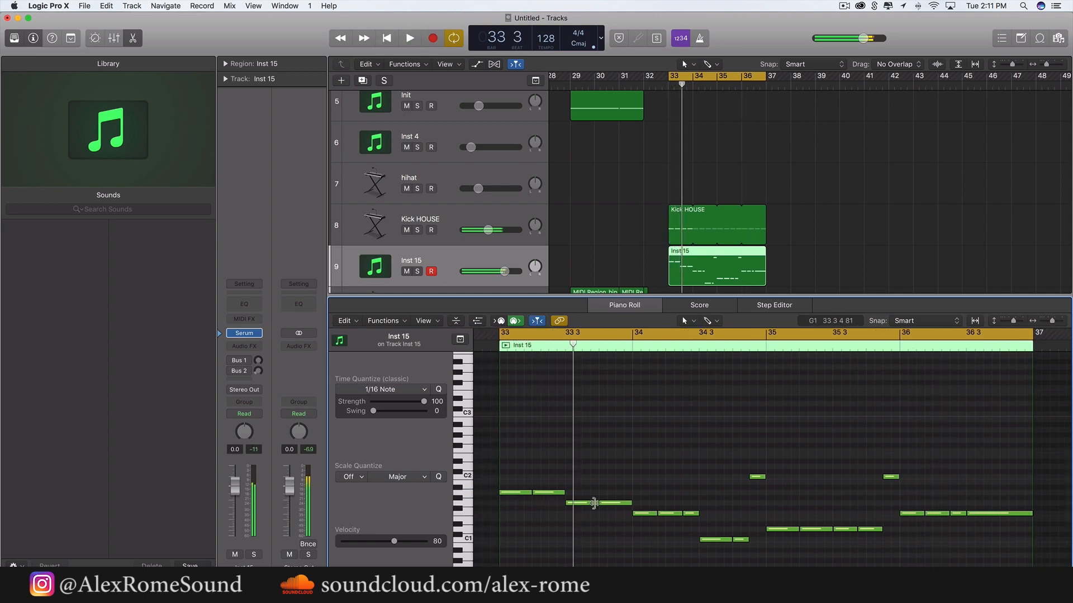
{"action": "left_click_drag", "start_coordinate": [594, 503], "coordinate": [589, 503]}
{"action": "mouse_move", "coordinate": [605, 504]}
{"action": "left_mouse_down"}
{"action": "mouse_move", "coordinate": [620, 502]}
{"action": "mouse_move", "coordinate": [631, 478]}
{"action": "left_mouse_up"}
{"action": "key", "text": "space"}
{"action": "left_click", "coordinate": [659, 497]}
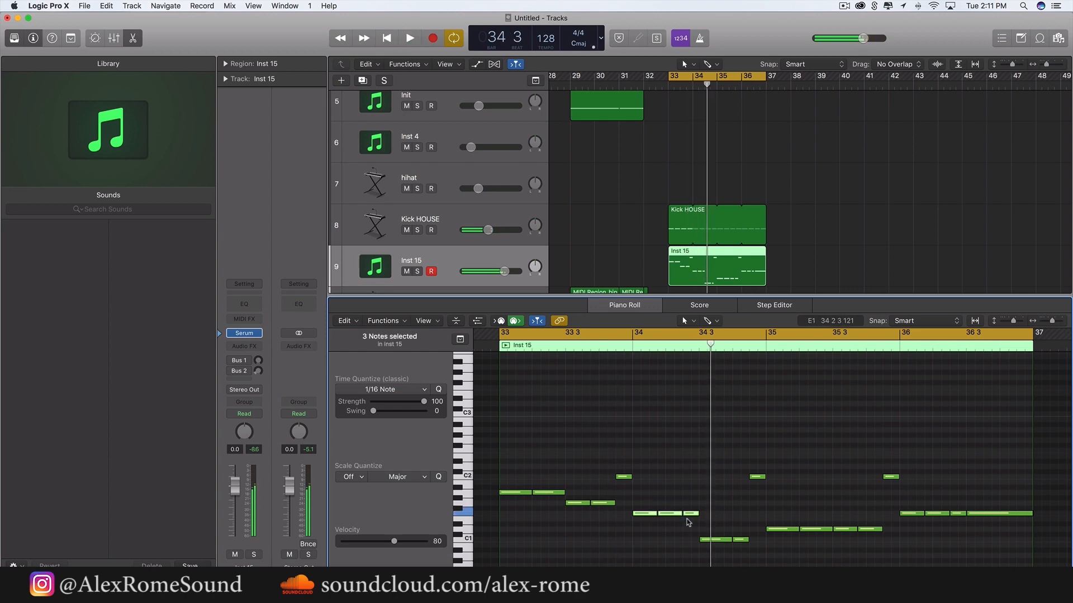
Replace the three F1 notes at bar 34 with two one-beat F1 notes and play the loop back
{"action": "left_click_drag", "start_coordinate": [637, 520], "coordinate": [665, 513]}
{"action": "key", "text": "space"}
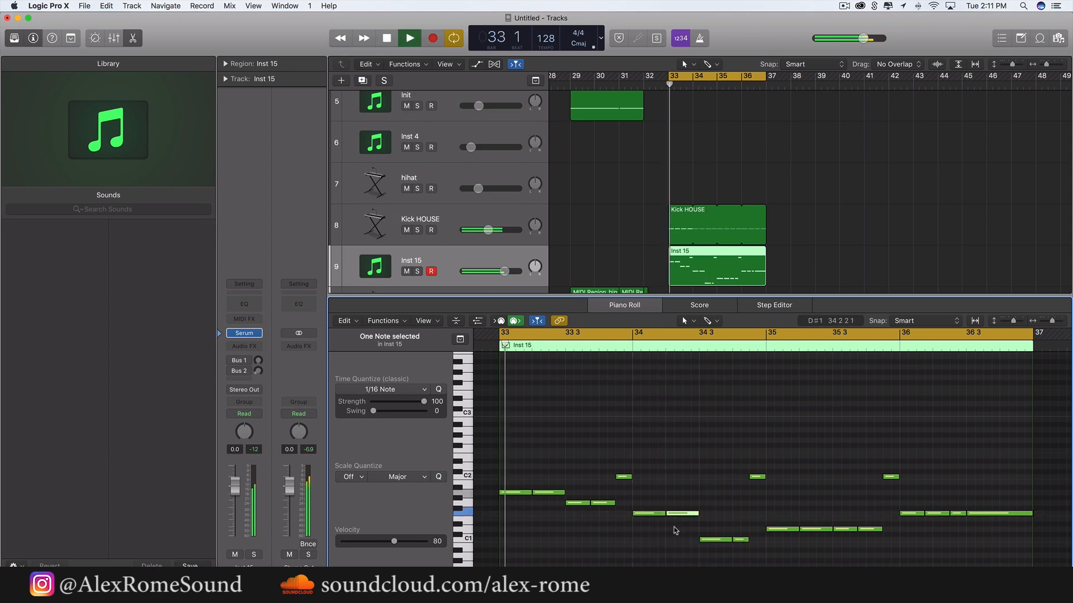
{"action": "left_click", "coordinate": [673, 531]}
{"action": "scroll", "coordinate": [672, 531], "scroll_direction": "right", "scroll_amount": 2}
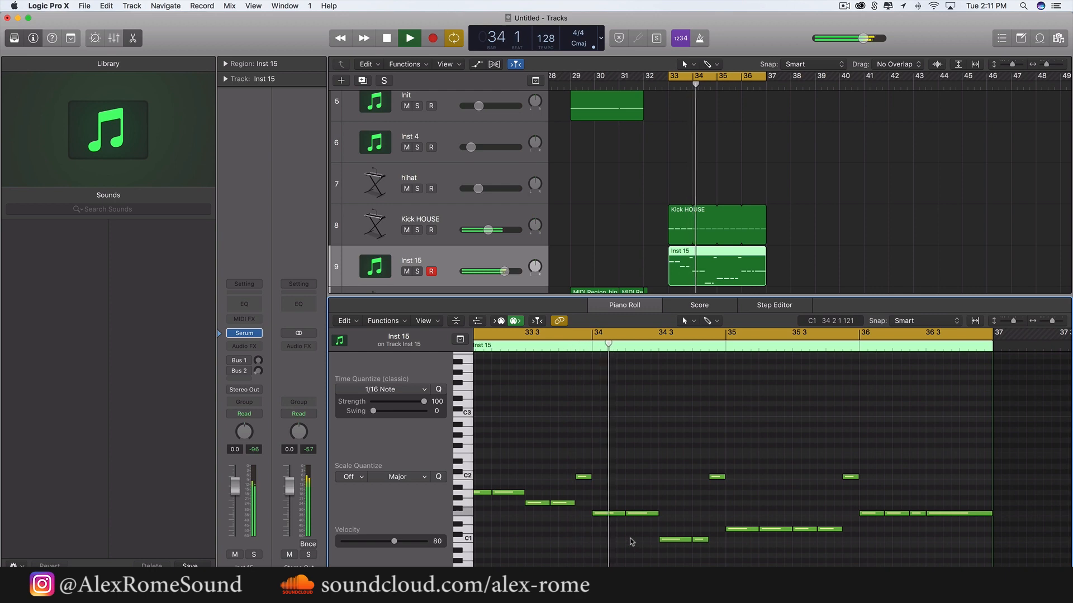
{"action": "scroll", "coordinate": [635, 543], "scroll_direction": "up", "scroll_amount": 1}
Turn the two C1 notes at 34 3 into equal three-sixteenth notes and play the loop back
{"action": "key", "text": "space"}
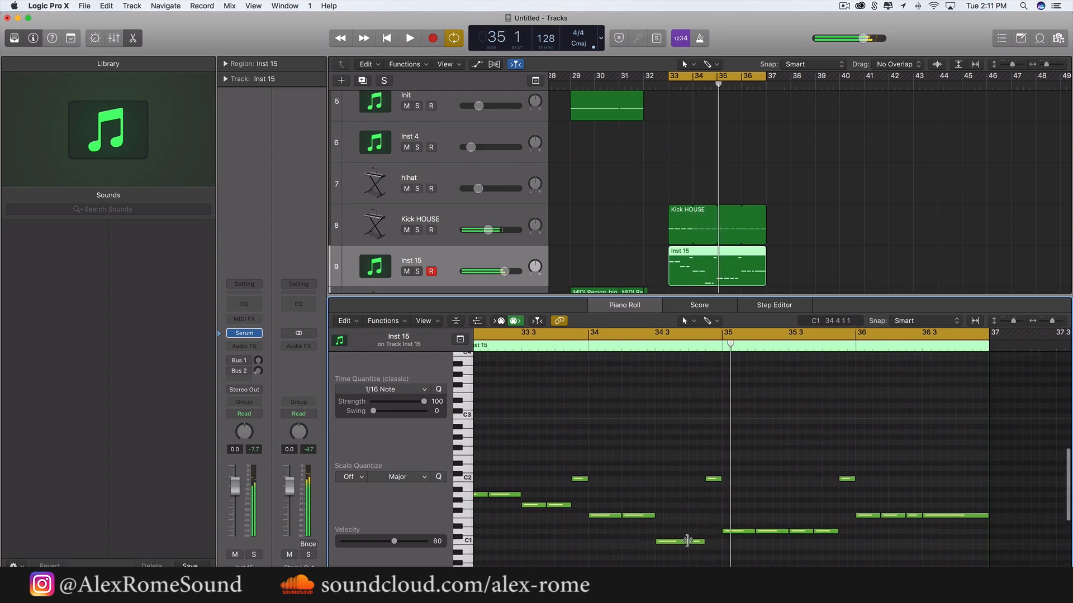
{"action": "left_click_drag", "start_coordinate": [686, 542], "coordinate": [682, 543]}
{"action": "key", "text": "space"}
{"action": "left_click", "coordinate": [705, 546]}
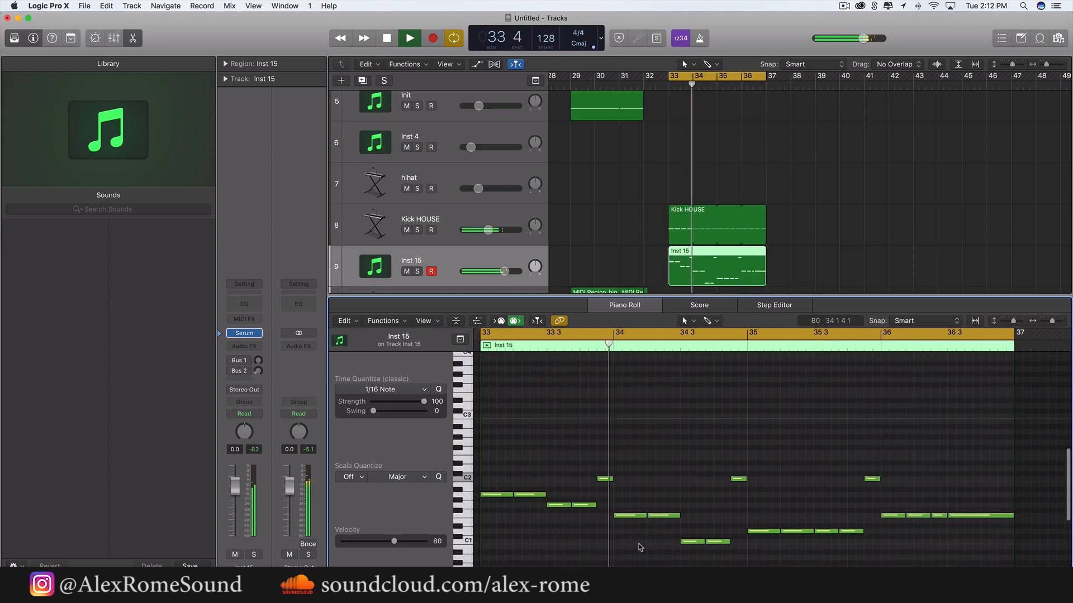
{"action": "key", "text": "space"}
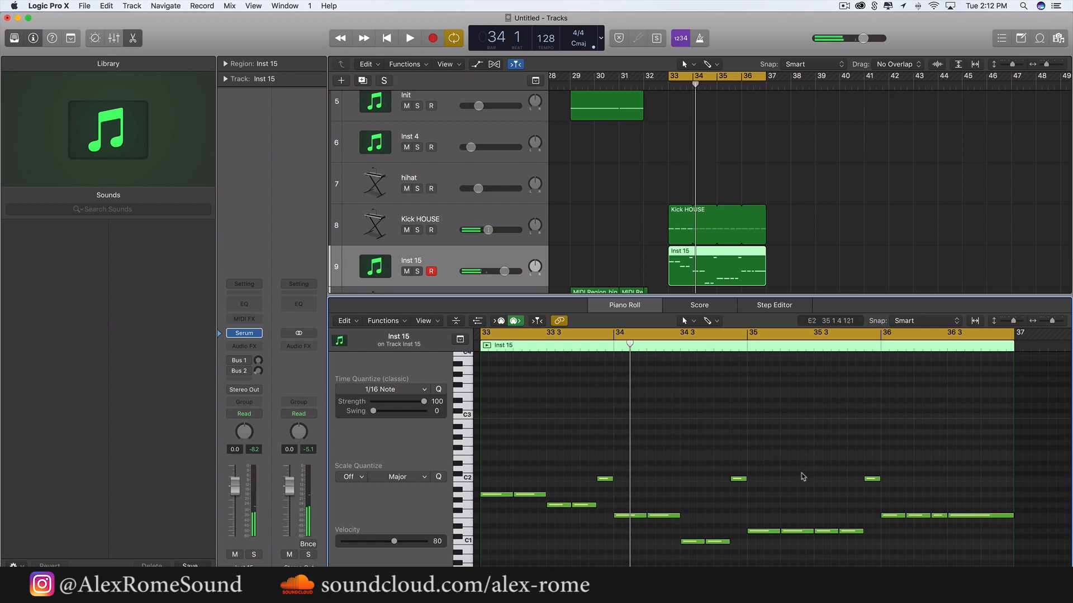
{"action": "left_click_drag", "start_coordinate": [906, 485], "coordinate": [1061, 586]}
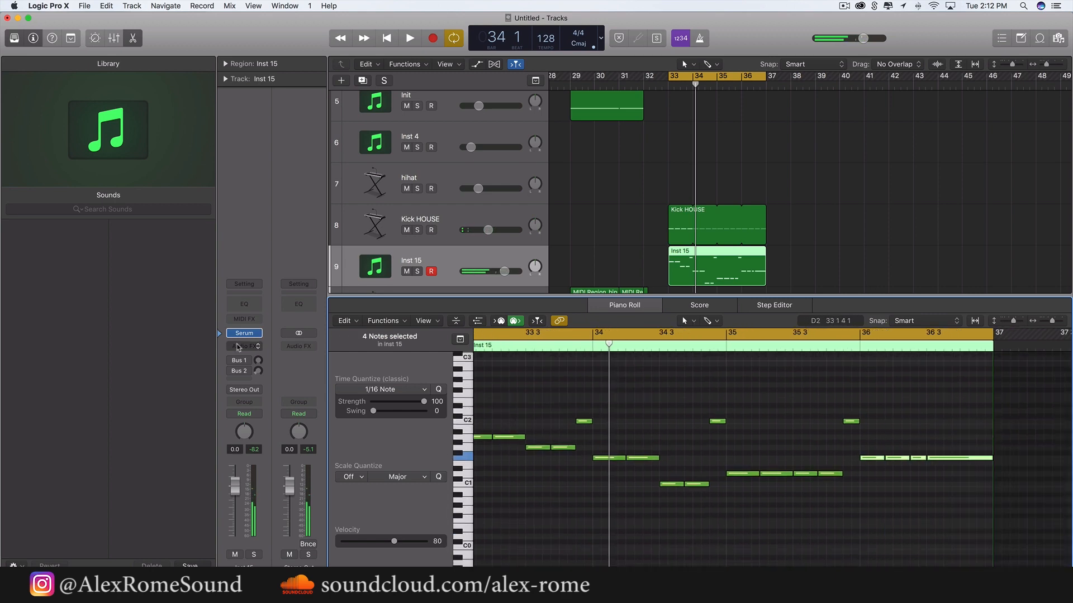
Insert Nicky Romero's Kickstart on the Inst 15 track with its mix at about 81% and play the loop
{"action": "left_click", "coordinate": [238, 347]}
{"action": "mouse_move", "coordinate": [266, 531]}
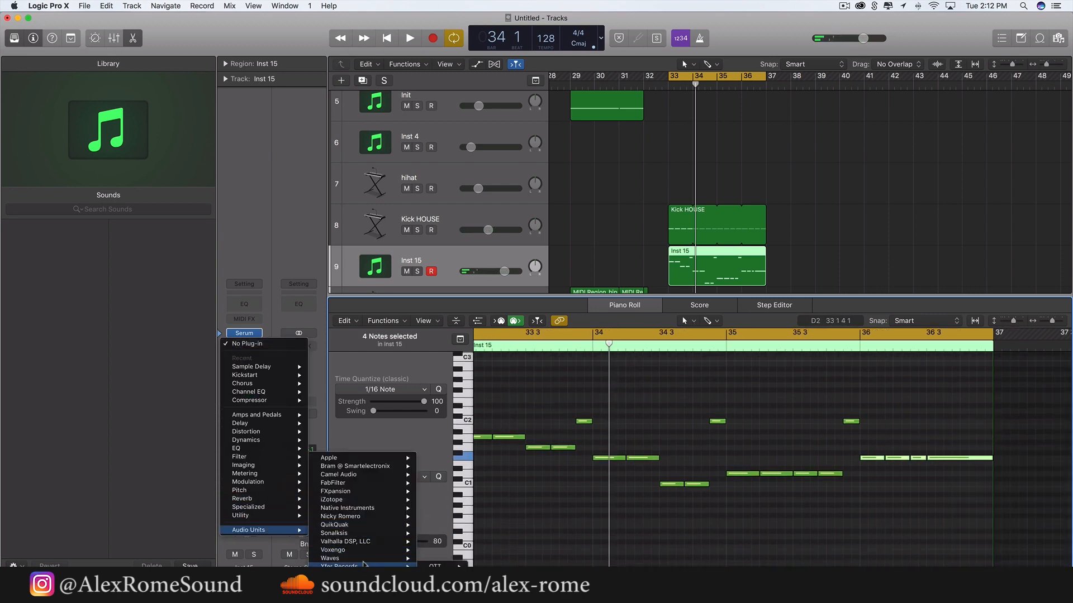
{"action": "mouse_move", "coordinate": [371, 488]}
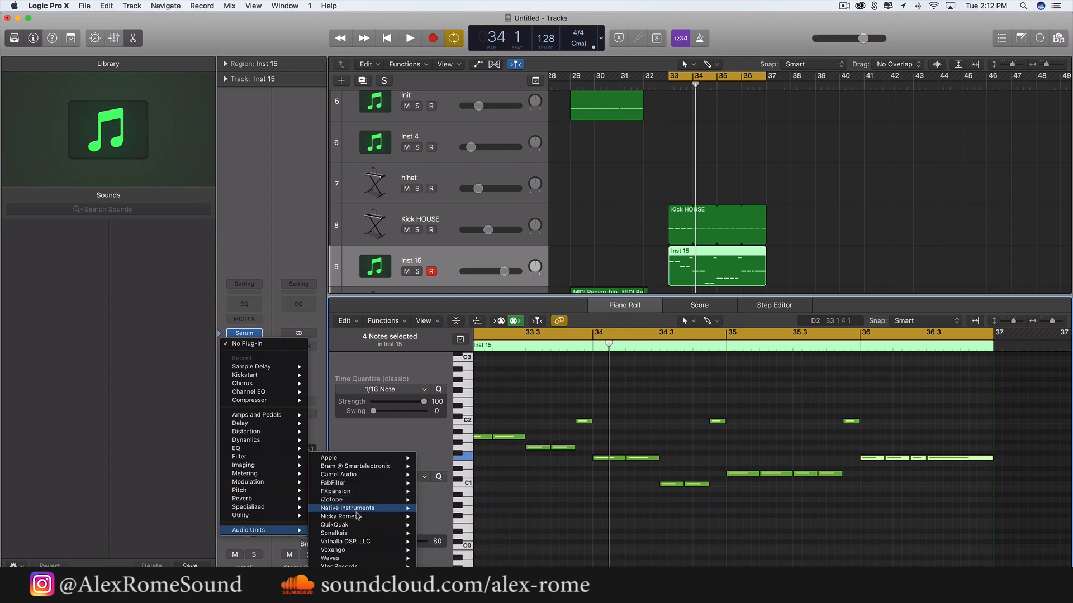
{"action": "mouse_move", "coordinate": [391, 516]}
{"action": "left_click", "coordinate": [493, 518]}
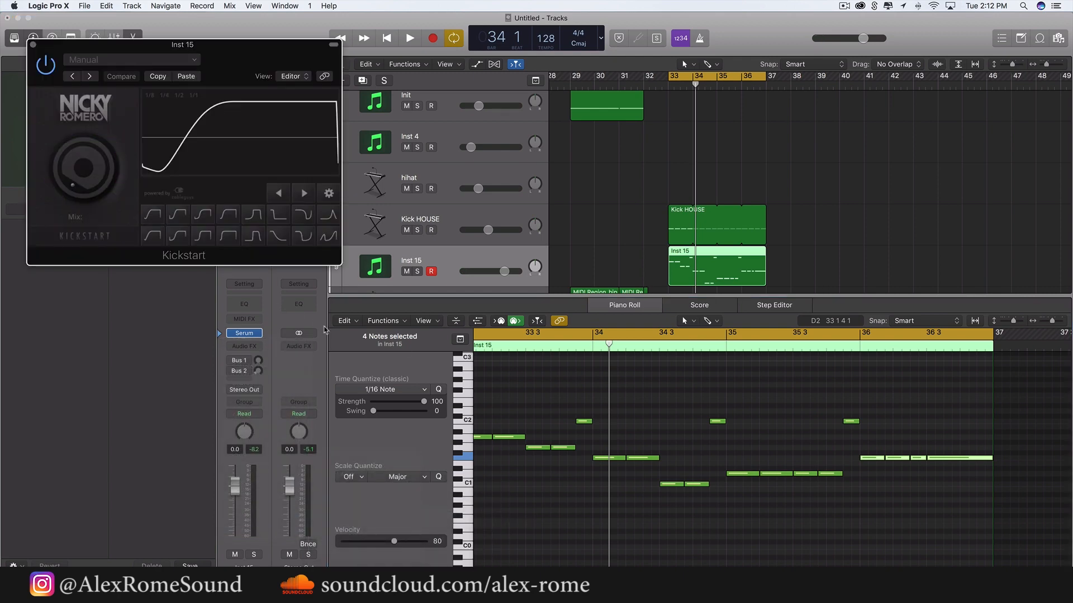
{"action": "key", "text": "space"}
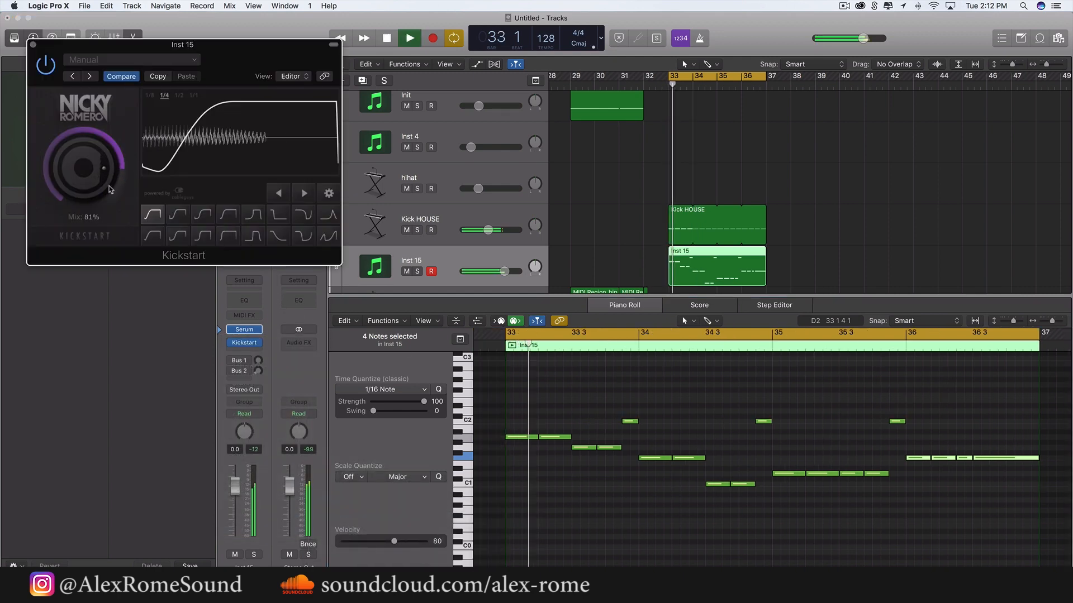
{"action": "left_click", "coordinate": [33, 45]}
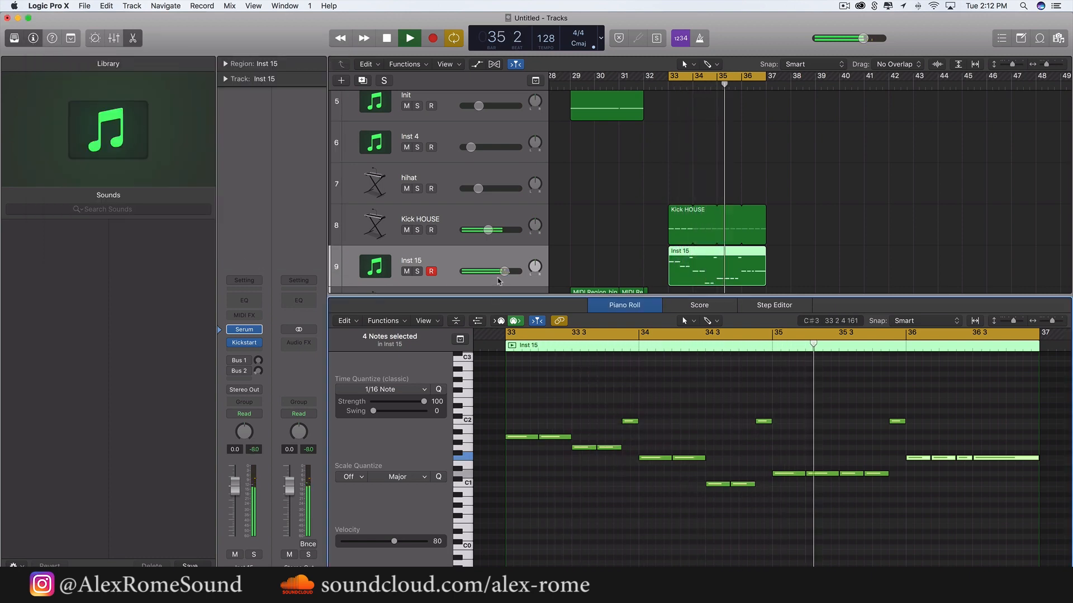
Duplicate the Inst 15 track with its settings, paste the bass region onto the new track at bar 33, and solo it during playback
{"action": "scroll", "coordinate": [546, 420], "scroll_direction": "right", "scroll_amount": 2}
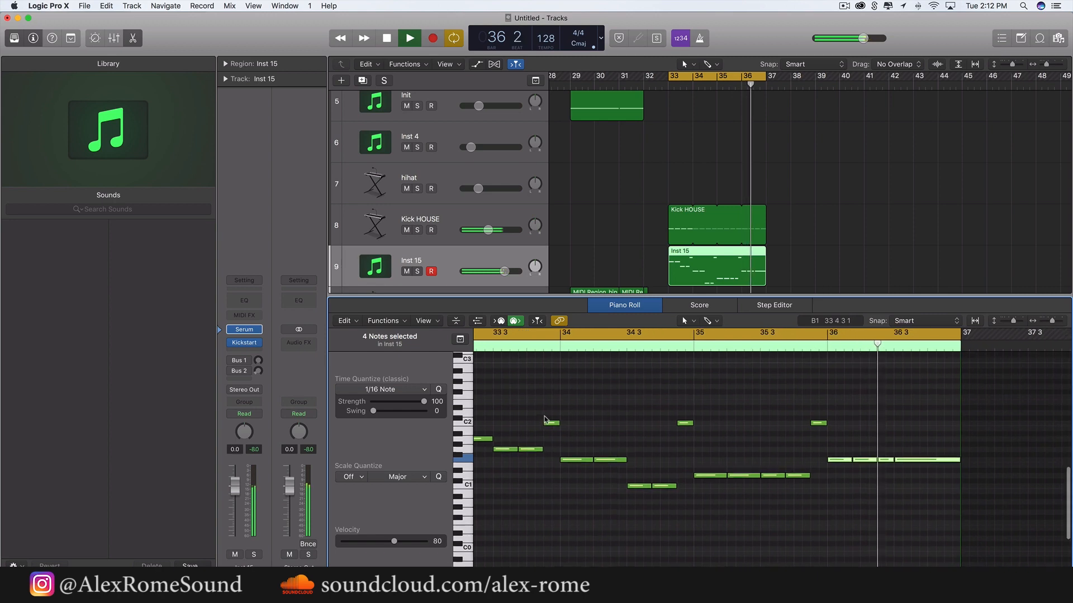
{"action": "scroll", "coordinate": [545, 420], "scroll_direction": "right", "scroll_amount": 2}
{"action": "scroll", "coordinate": [546, 420], "scroll_direction": "up", "scroll_amount": 2}
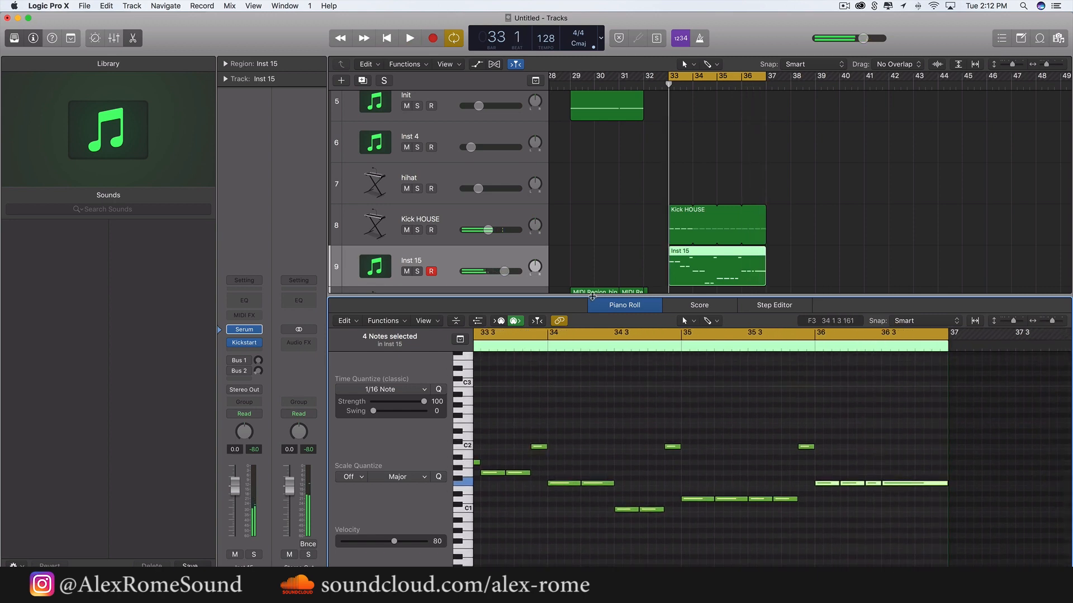
{"action": "key", "text": "p"}
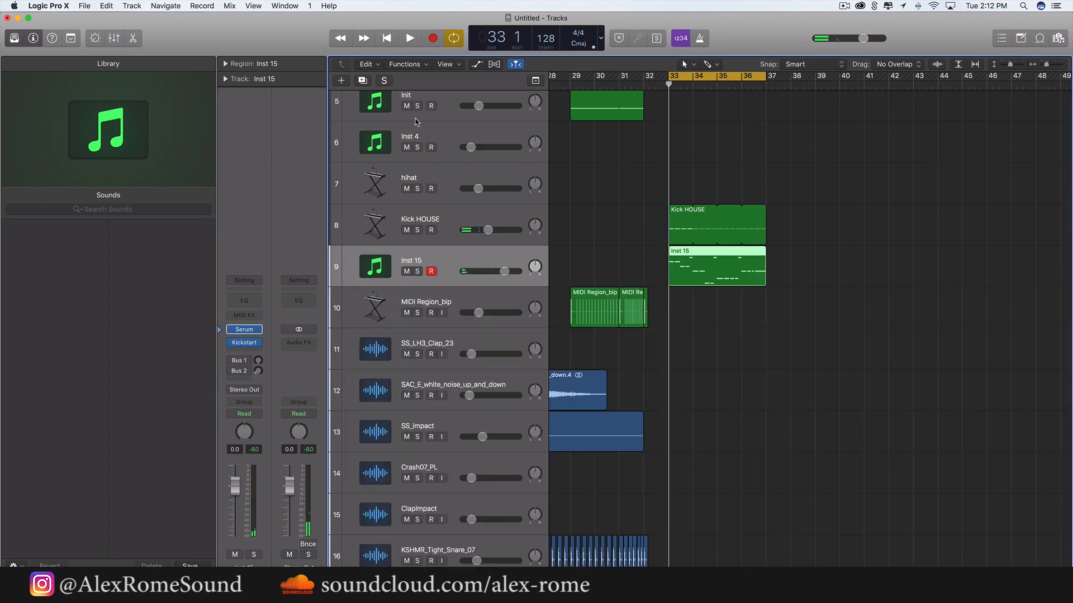
{"action": "left_click", "coordinate": [364, 80]}
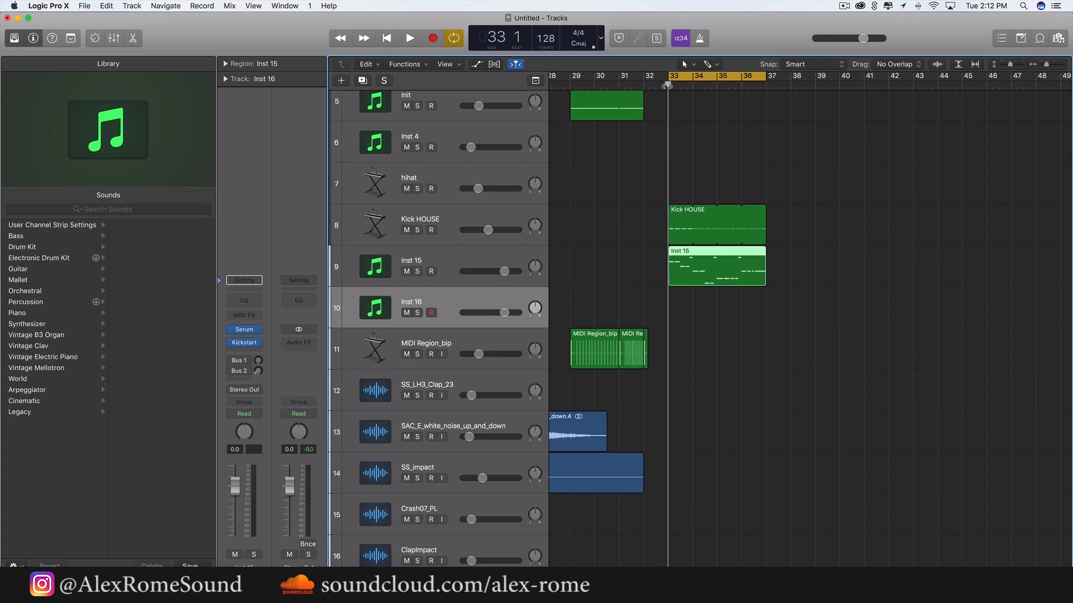
{"action": "key", "text": "super+v"}
{"action": "left_click", "coordinate": [418, 312]}
{"action": "key", "text": "space"}
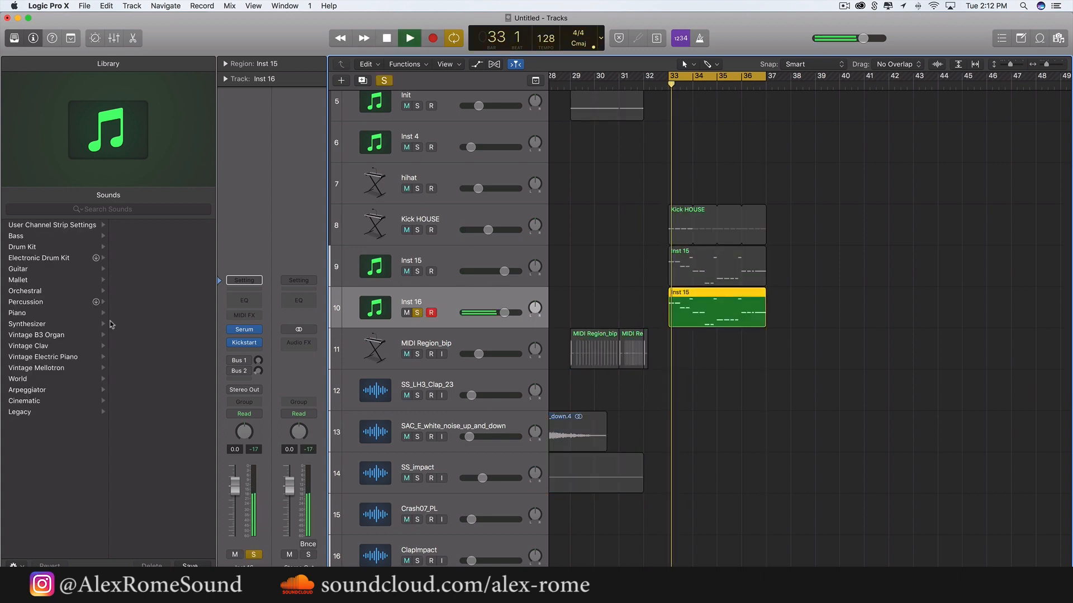
In Serum on Inst 16, turn off oscillator A and enable the sine sub oscillator at octave -1
{"action": "left_click", "coordinate": [246, 330]}
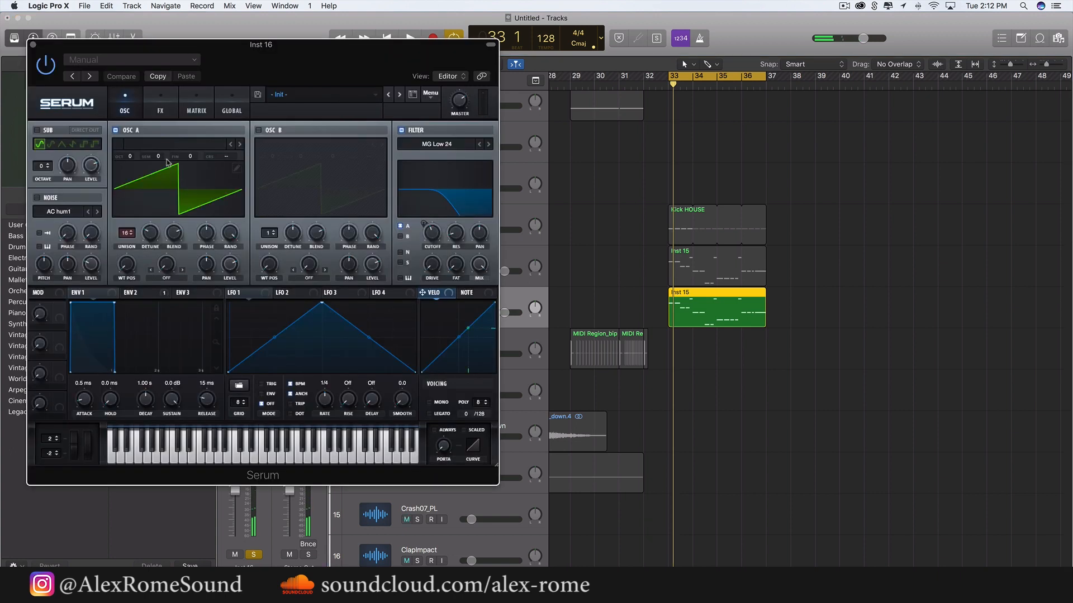
{"action": "left_click", "coordinate": [117, 131]}
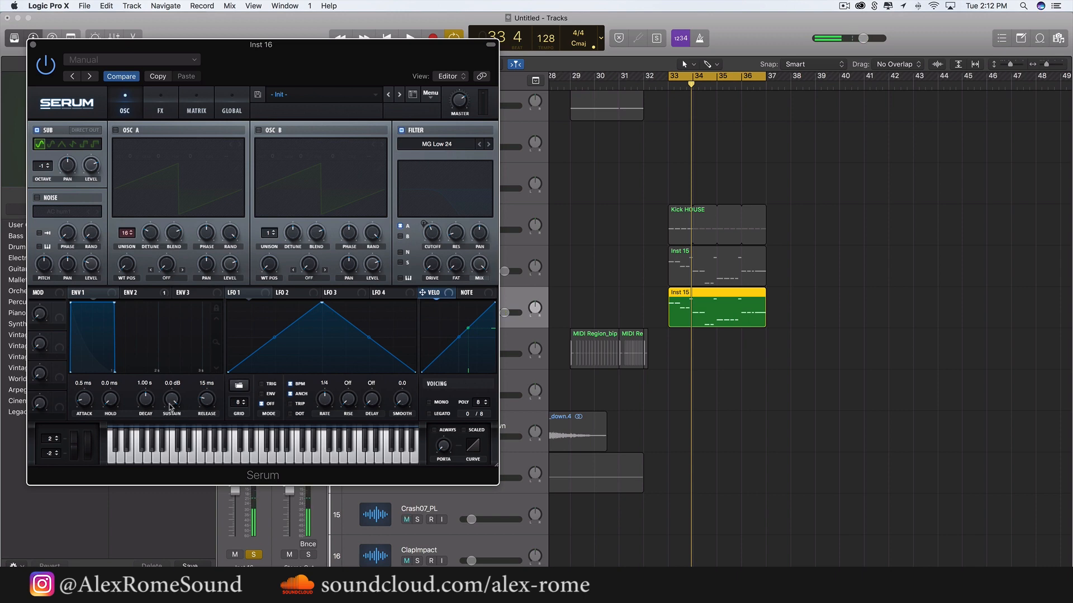
Shape Serum's envelope 1 to 2.1 ms attack, 902 ms decay, -∞ dB sustain and 31 ms release while the loop plays
{"action": "key", "text": "space"}
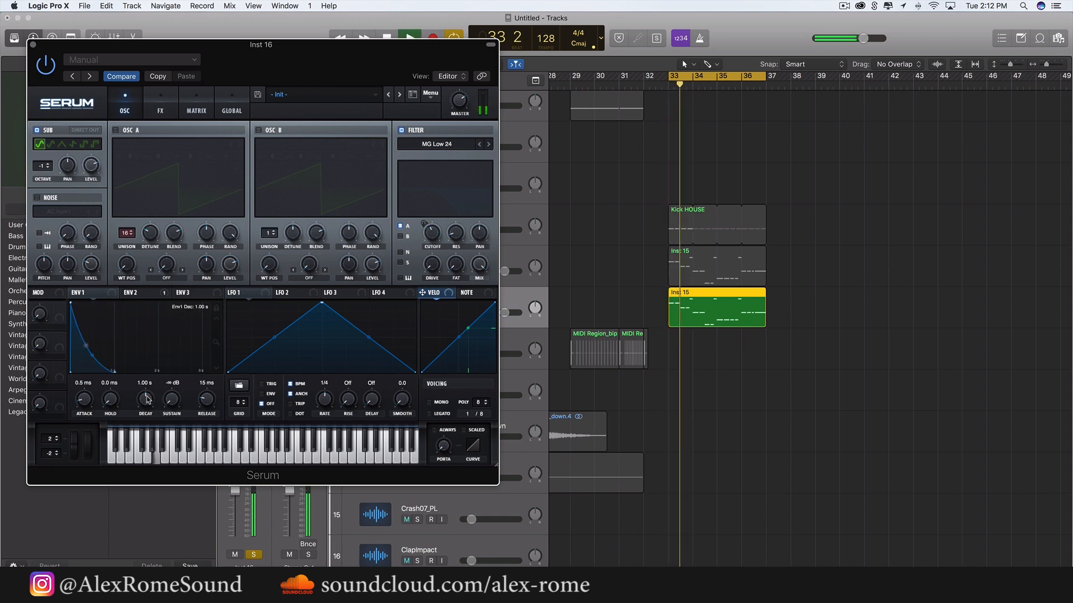
{"action": "left_click_drag", "start_coordinate": [147, 399], "coordinate": [146, 403]}
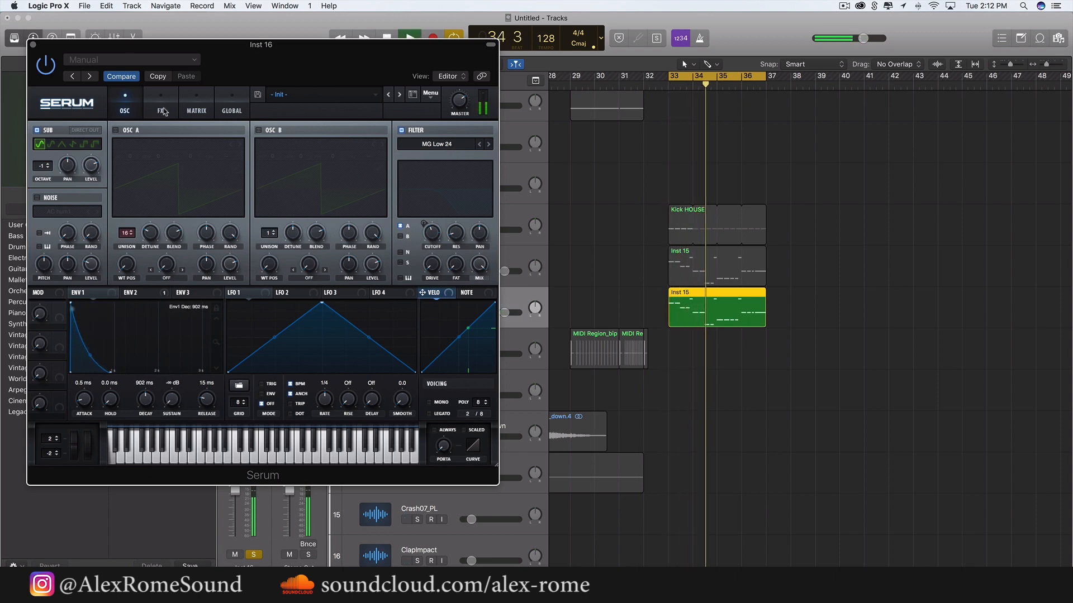
{"action": "left_click_drag", "start_coordinate": [85, 394], "coordinate": [85, 393]}
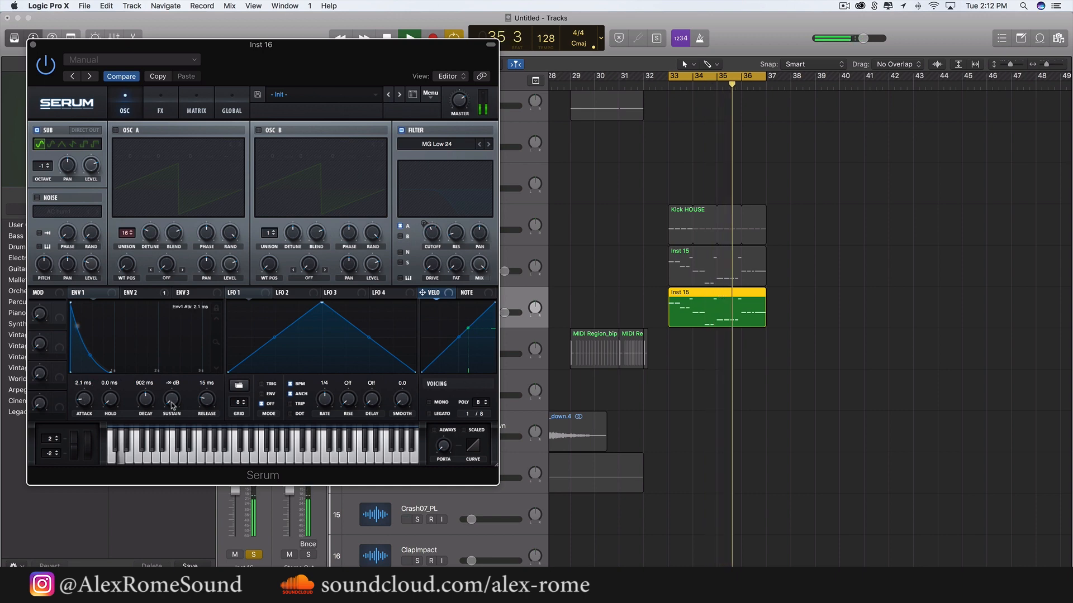
{"action": "left_click_drag", "start_coordinate": [207, 408], "coordinate": [207, 400]}
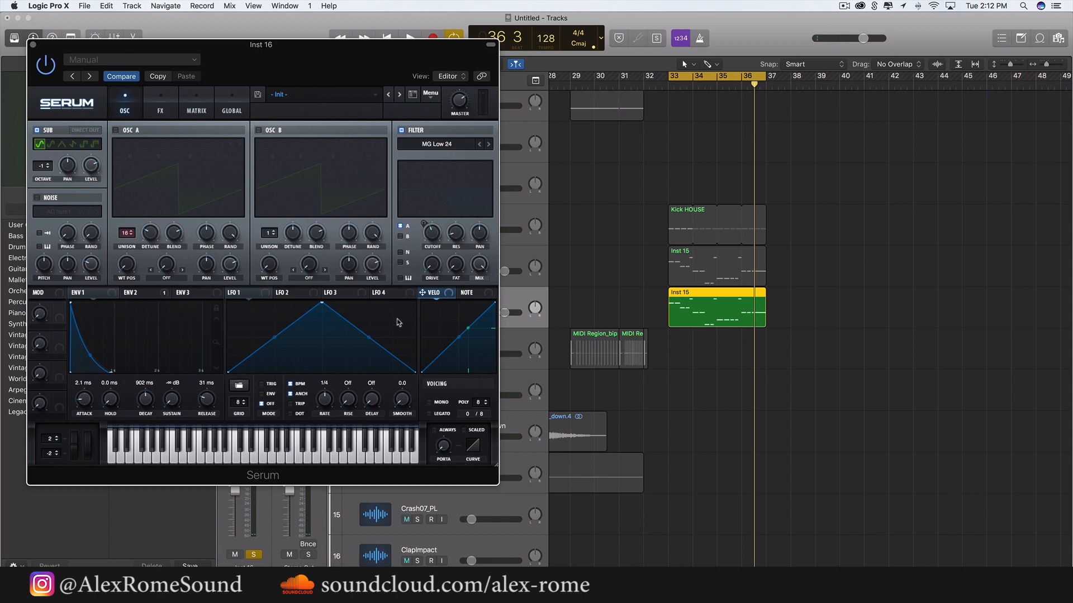
Enable Serum's Tube distortion on the sub with the drive at about 76%, audition it, and close the plug-in
{"action": "left_click", "coordinate": [160, 108]}
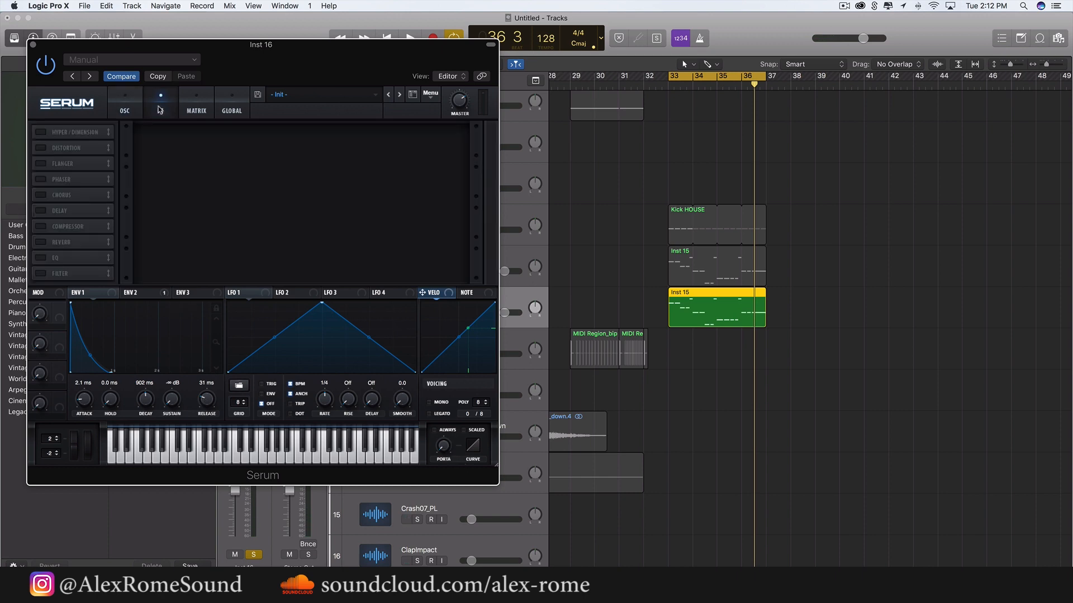
{"action": "left_click", "coordinate": [41, 148]}
{"action": "key", "text": "space"}
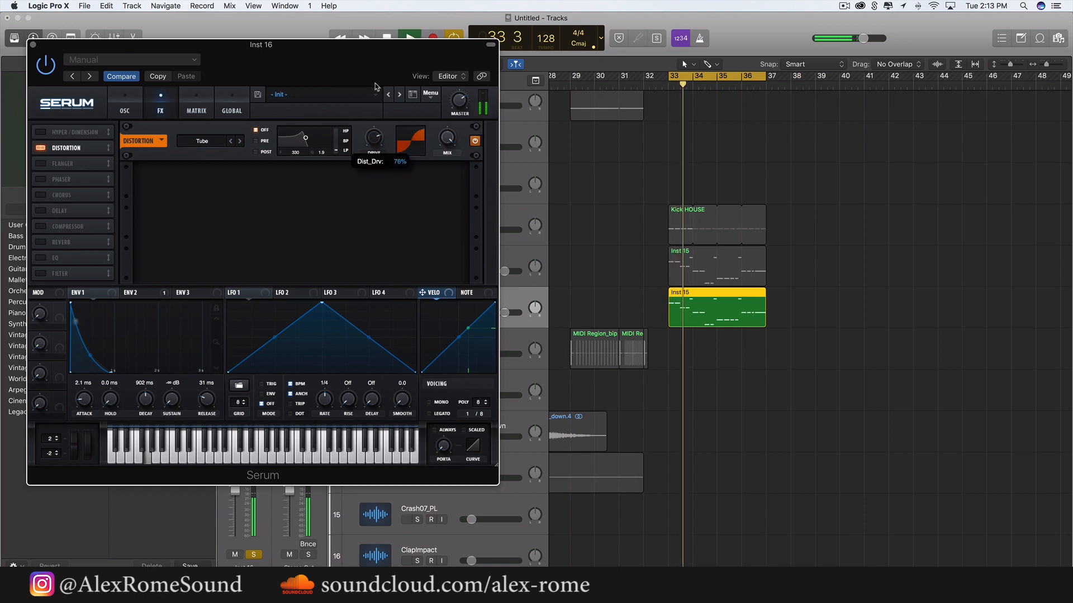
{"action": "left_click", "coordinate": [34, 45]}
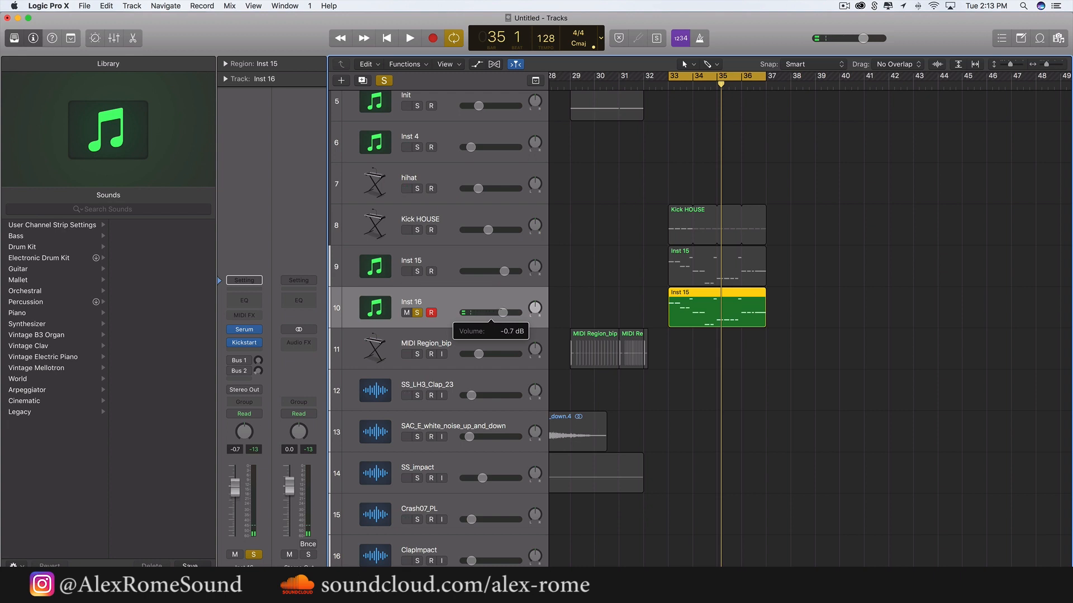
Lower the Inst 16 track volume to -0.8 dB and turn off its solo
{"action": "left_click_drag", "start_coordinate": [503, 313], "coordinate": [502, 313]}
{"action": "scroll", "coordinate": [703, 286], "scroll_direction": "up", "scroll_amount": 5}
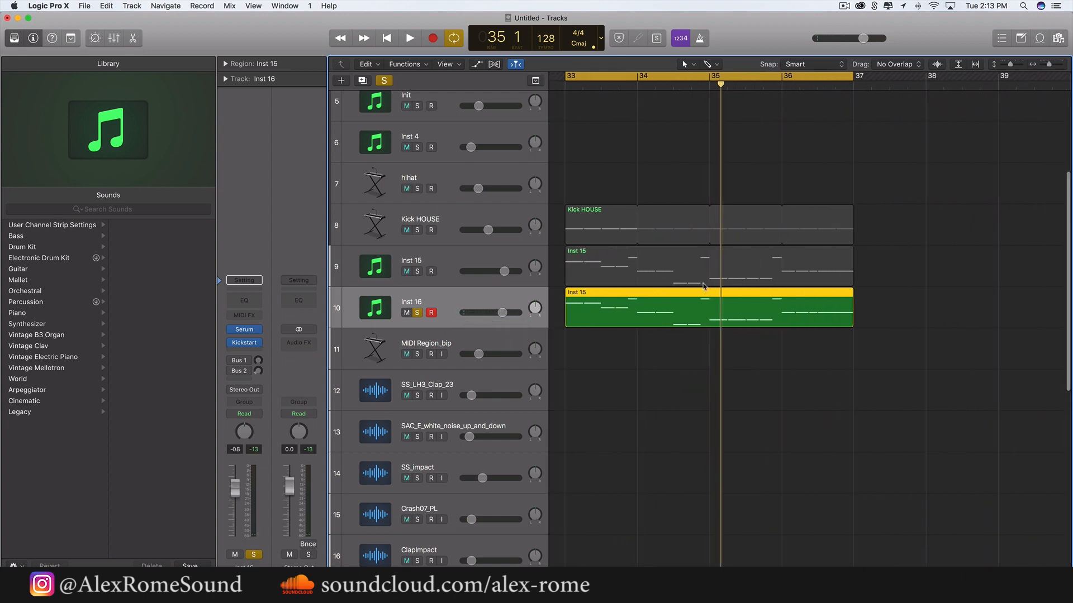
{"action": "left_click", "coordinate": [410, 314]}
{"action": "left_click", "coordinate": [415, 314]}
{"action": "left_click", "coordinate": [408, 313]}
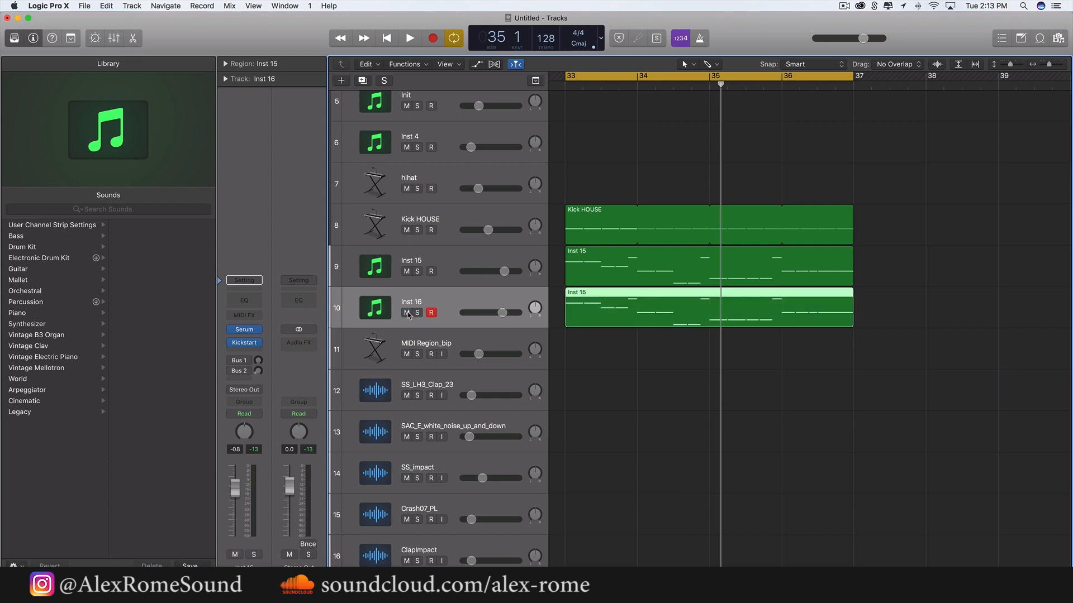
Add a Channel EQ to the Inst 15 track with a 48 dB/Oct low cut at 156 Hz and play the loop
{"action": "scroll", "coordinate": [575, 311], "scroll_direction": "up", "scroll_amount": 2}
{"action": "scroll", "coordinate": [576, 314], "scroll_direction": "left", "scroll_amount": 3}
{"action": "left_click", "coordinate": [442, 314]}
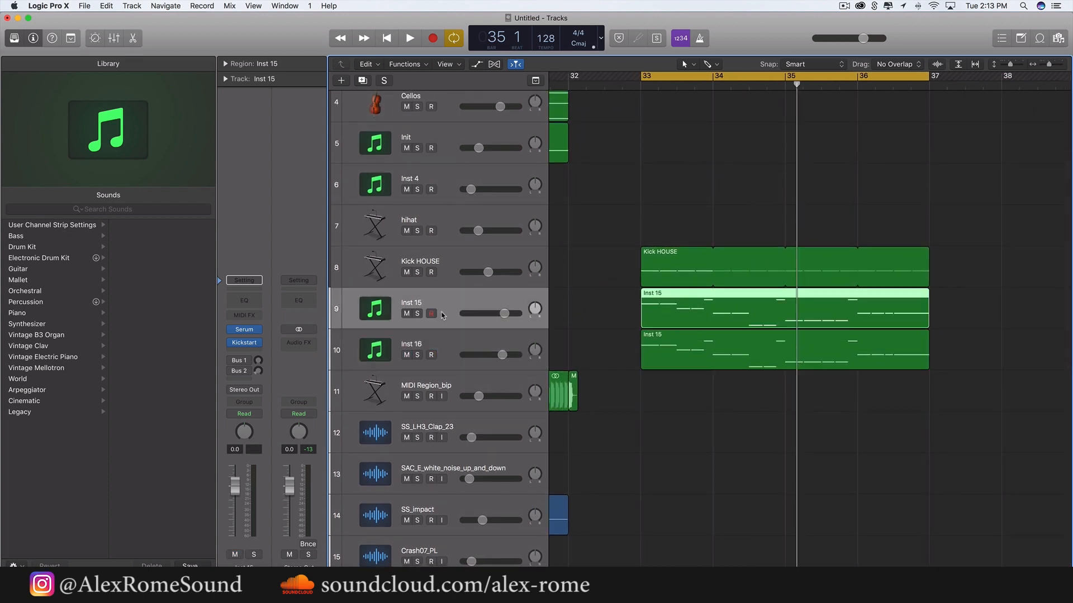
{"action": "left_click", "coordinate": [249, 353]}
{"action": "mouse_move", "coordinate": [254, 455]}
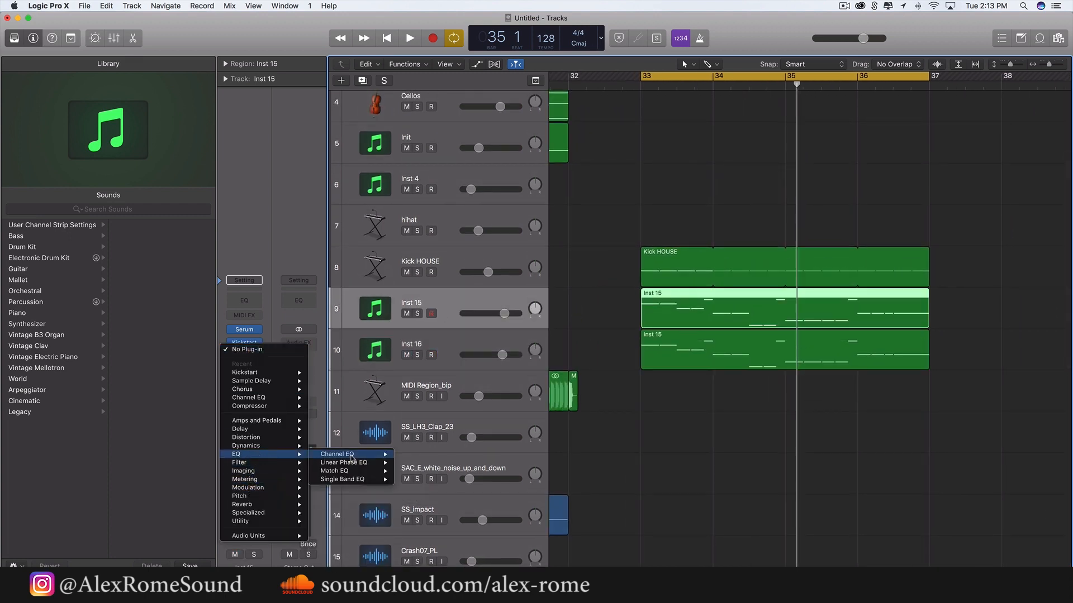
{"action": "left_click", "coordinate": [432, 453]}
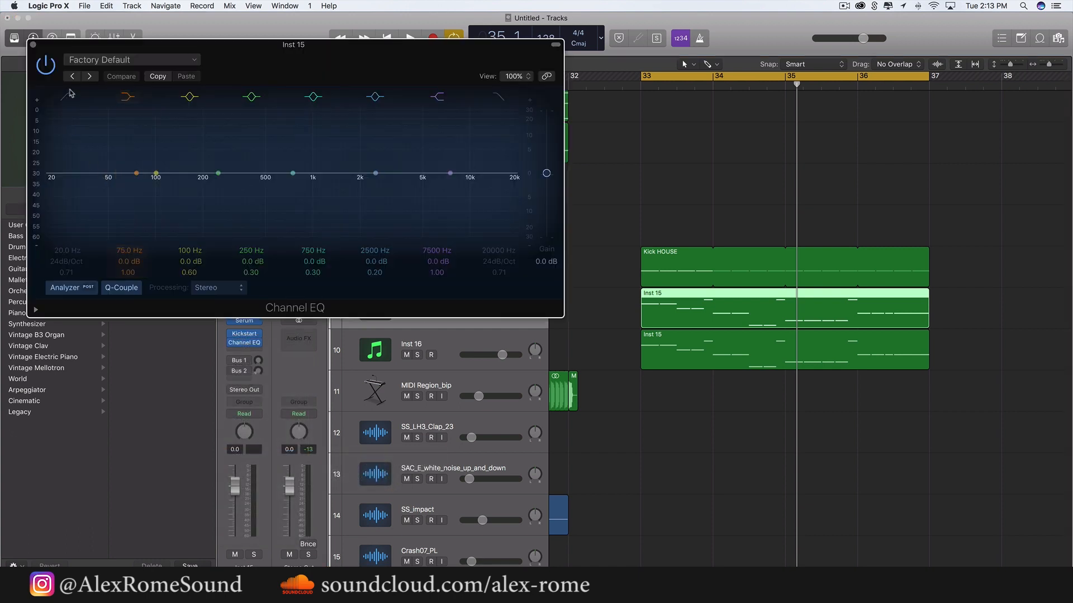
{"action": "left_click_drag", "start_coordinate": [58, 167], "coordinate": [173, 201]}
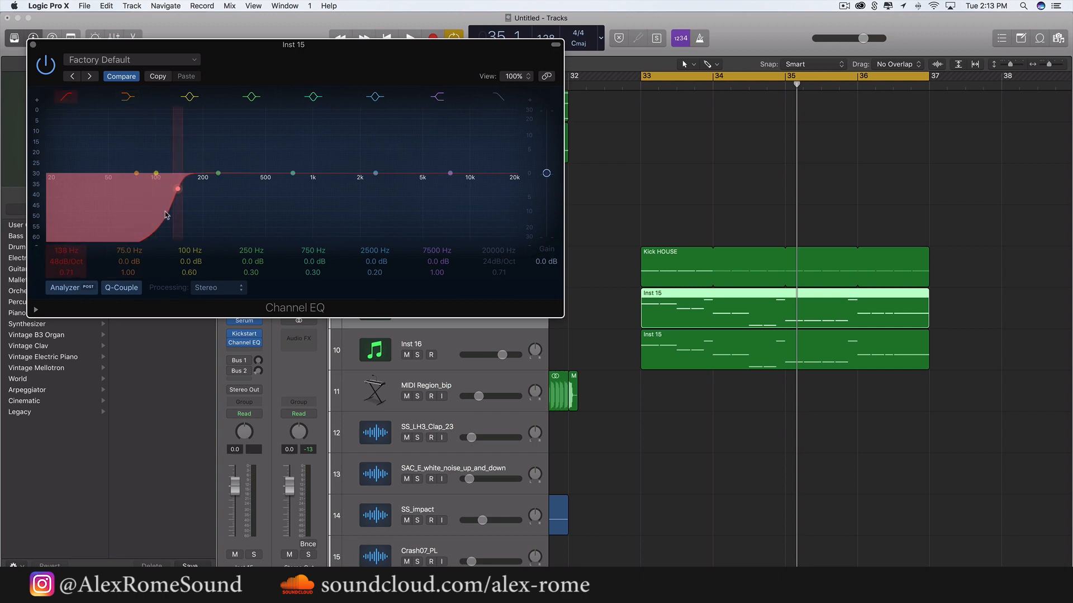
{"action": "key", "text": "space"}
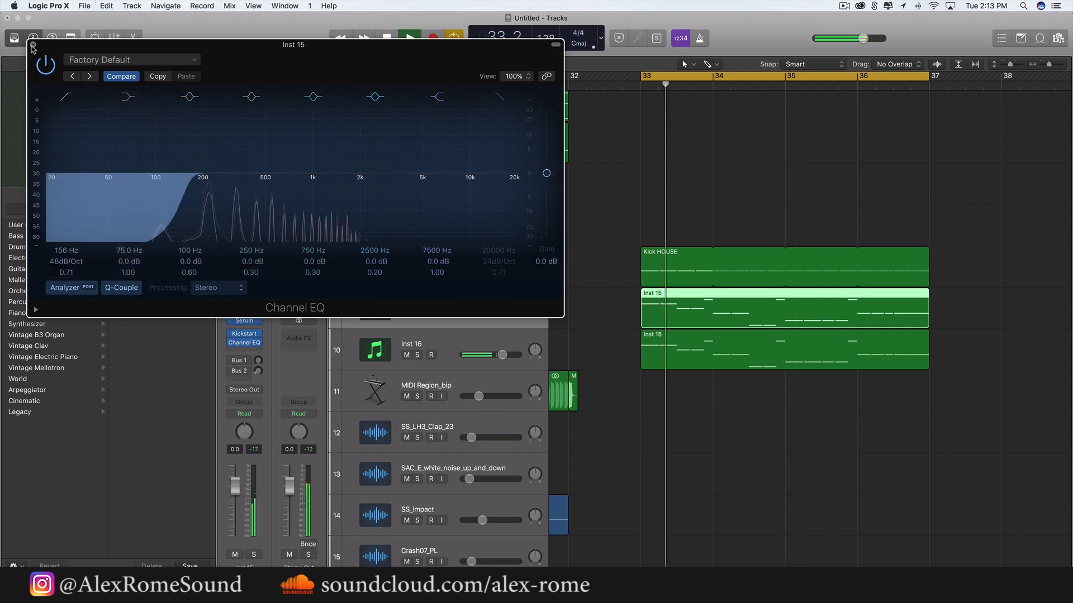
{"action": "key", "text": "super+w"}
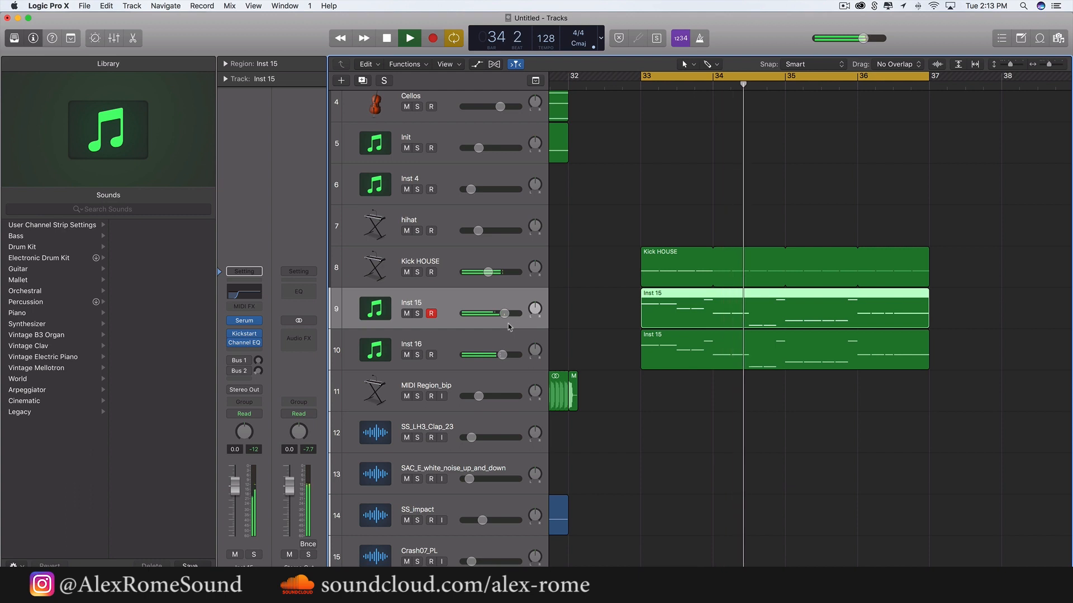
Set the Tube distortion drive in the Inst 16 sub's Serum to about 83% while the loop plays, and close the plug-in
{"action": "mouse_move", "coordinate": [242, 345]}
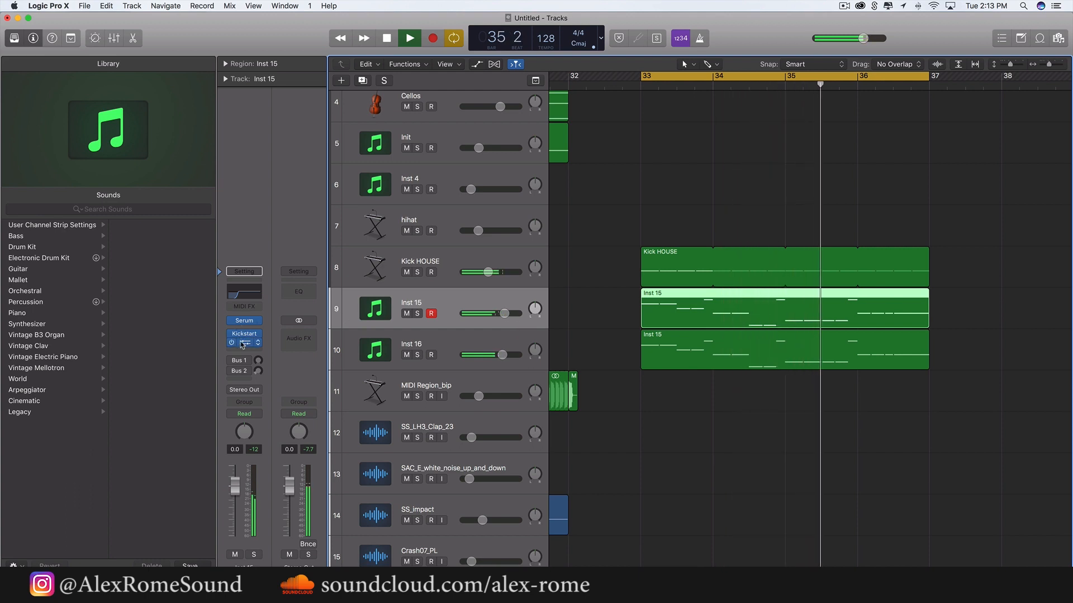
{"action": "key", "text": "Down"}
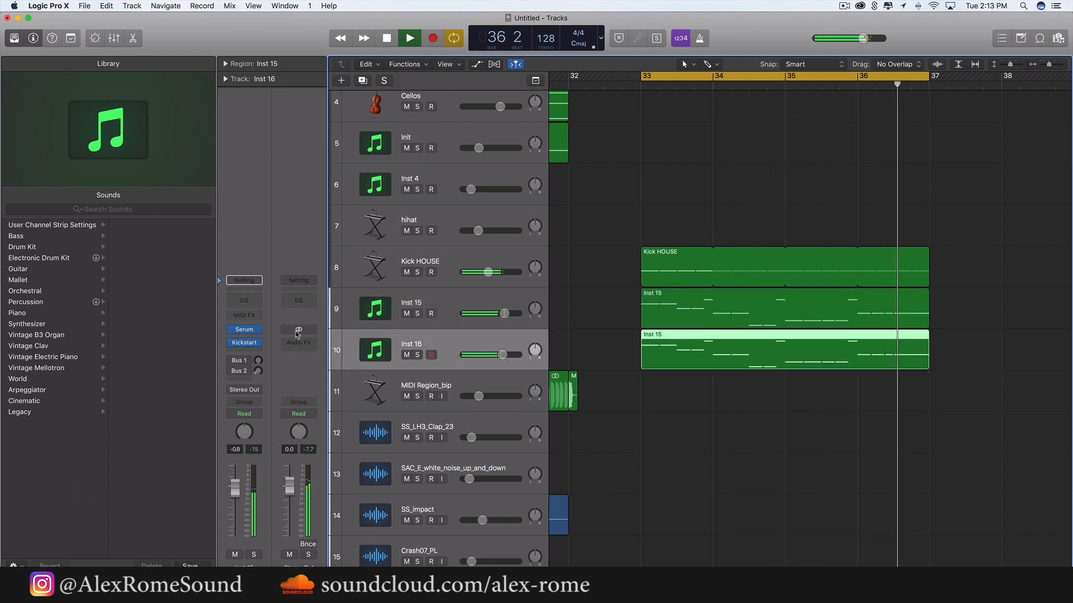
{"action": "left_click", "coordinate": [245, 334]}
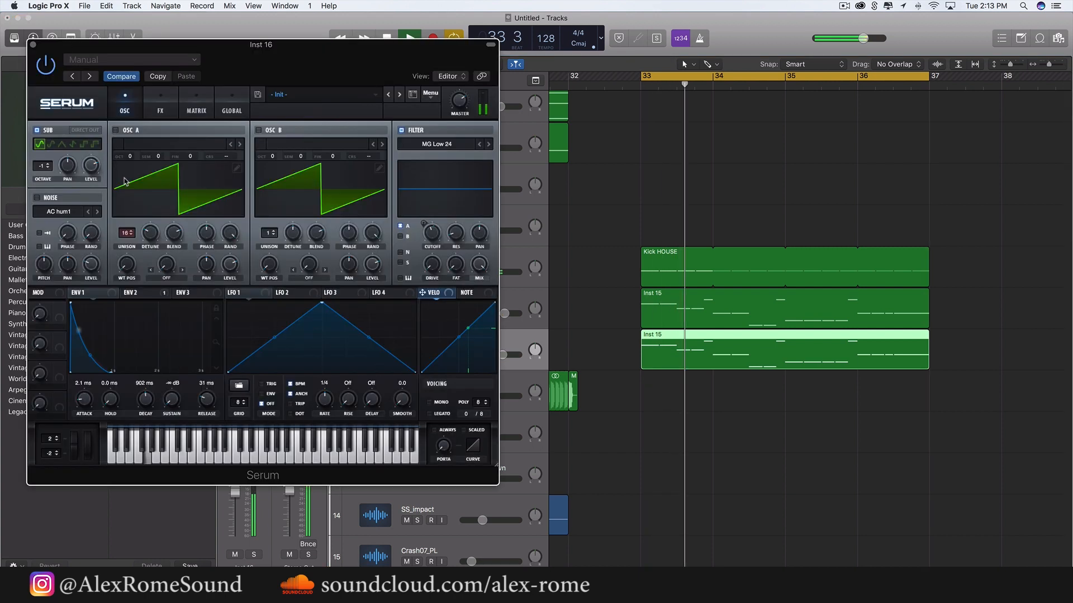
{"action": "left_click", "coordinate": [160, 106]}
{"action": "mouse_move", "coordinate": [379, 148]}
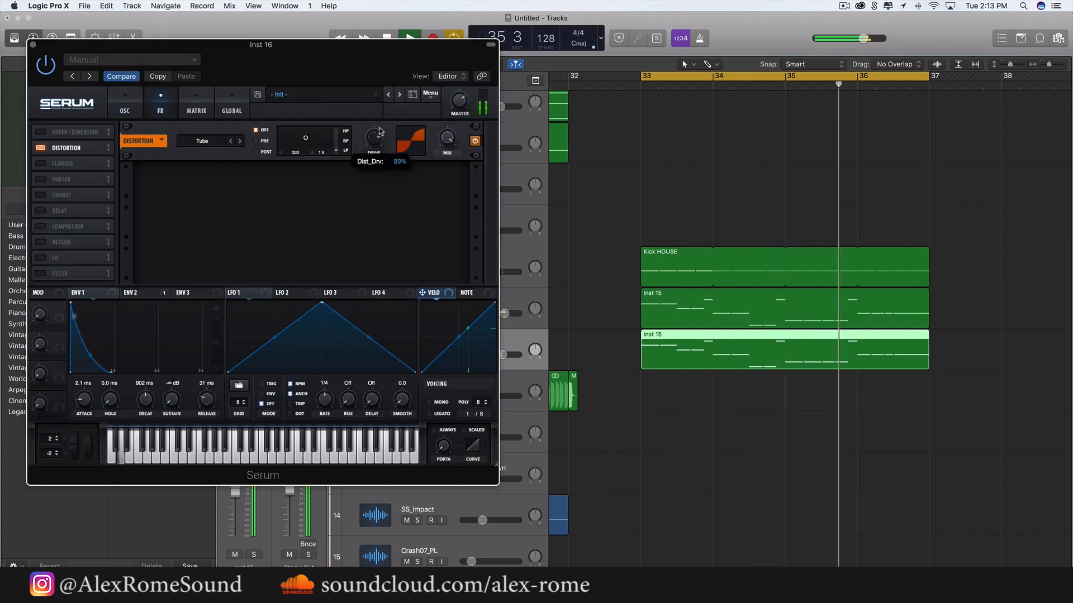
{"action": "left_click", "coordinate": [32, 44]}
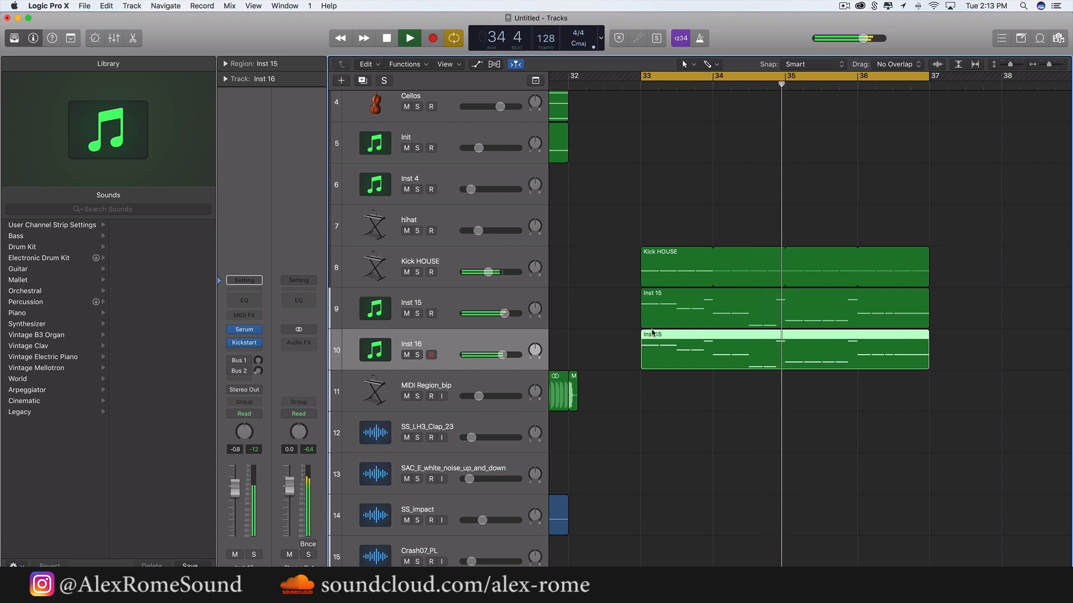
Stop playback and duplicate the Inst 15 track with its instrument and effect settings
{"action": "scroll", "coordinate": [653, 333], "scroll_direction": "up", "scroll_amount": 1}
{"action": "scroll", "coordinate": [652, 333], "scroll_direction": "right", "scroll_amount": 2}
{"action": "key", "text": "space"}
{"action": "scroll", "coordinate": [653, 333], "scroll_direction": "up", "scroll_amount": 2}
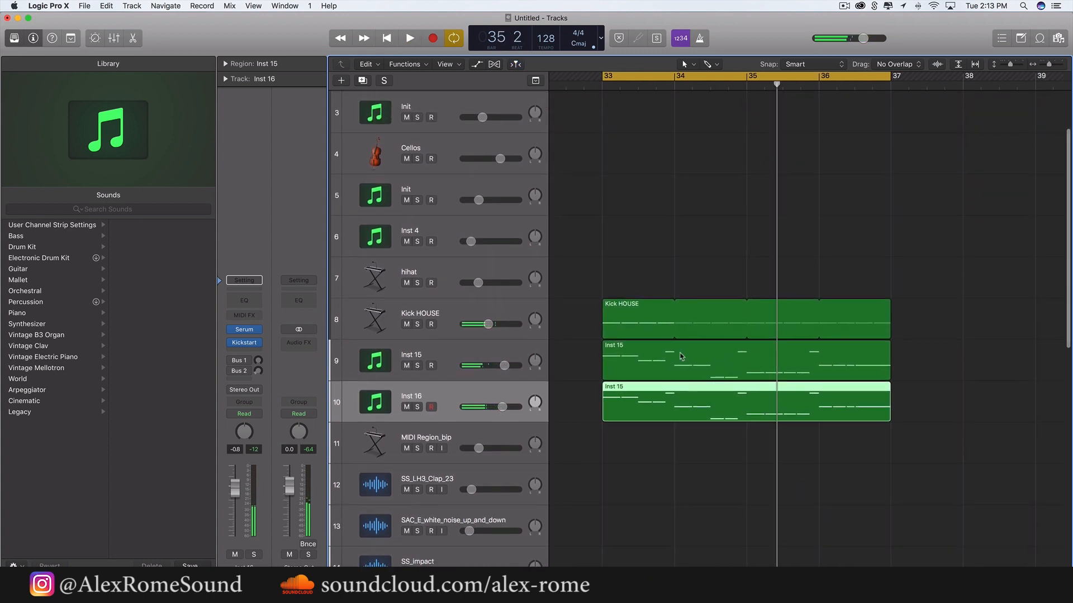
{"action": "left_click", "coordinate": [470, 357]}
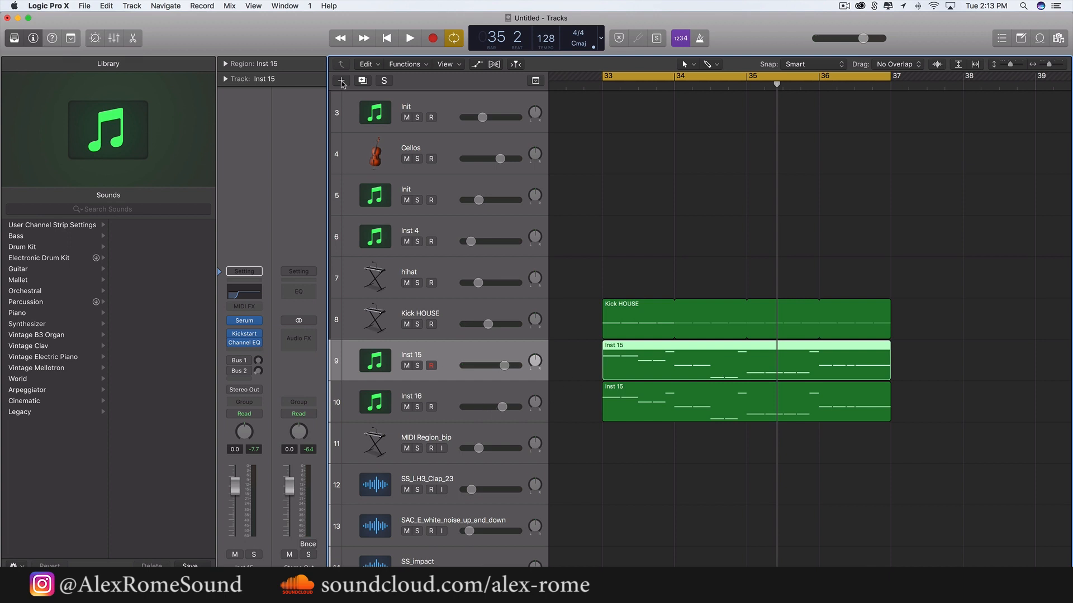
{"action": "key", "text": "super+d"}
Copy the Inst 15 region at bar 33 onto the new Inst 17 track and move that track above Inst 15
{"action": "left_click_drag", "start_coordinate": [581, 372], "coordinate": [727, 368]}
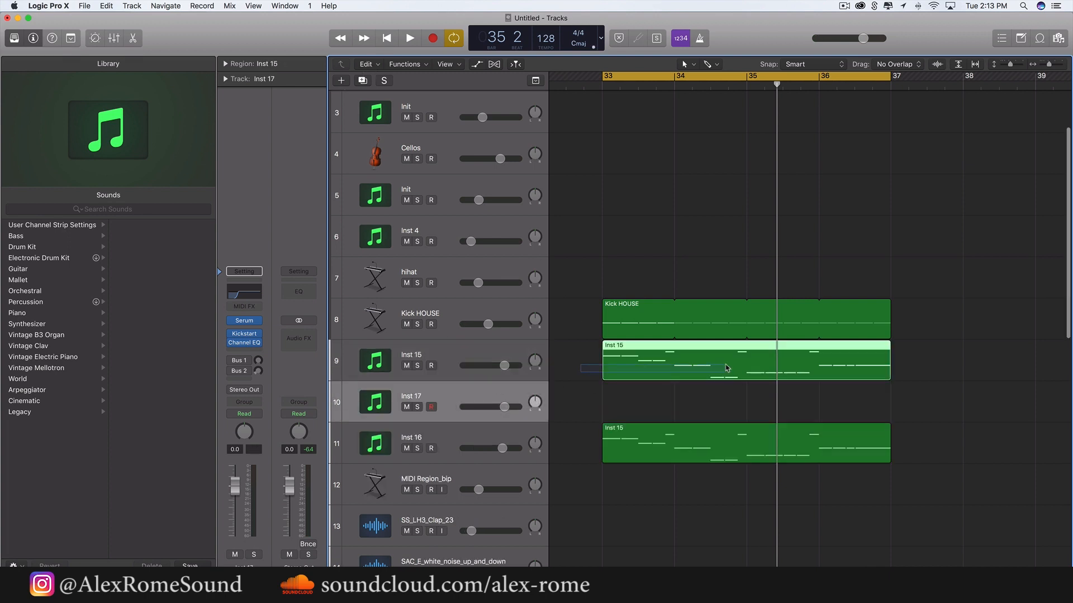
{"action": "key", "text": "super+r"}
{"action": "left_click_drag", "start_coordinate": [948, 359], "coordinate": [659, 401]}
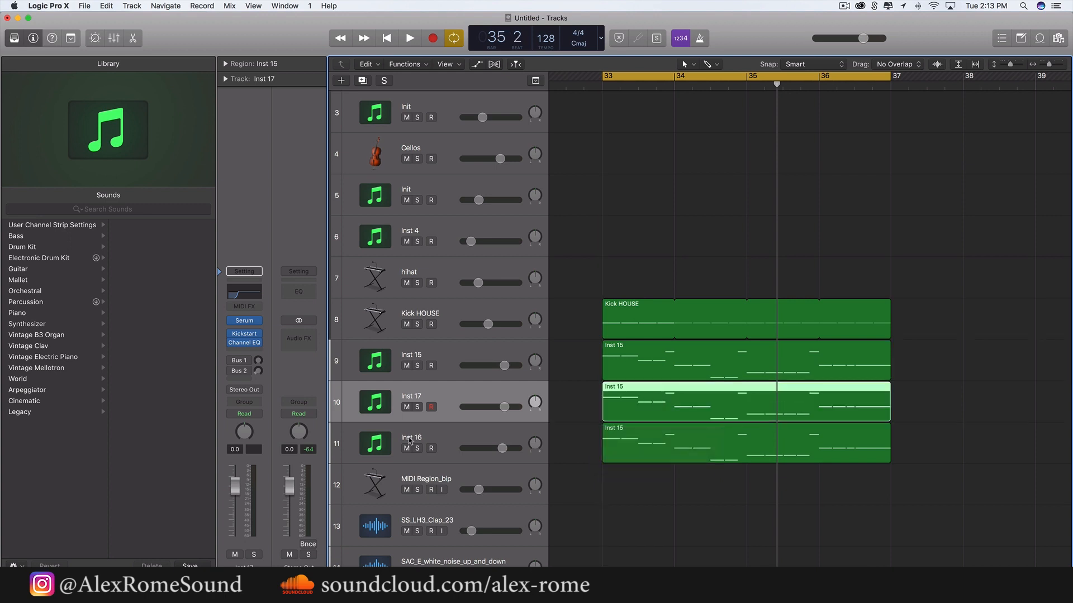
{"action": "left_click_drag", "start_coordinate": [450, 403], "coordinate": [453, 353]}
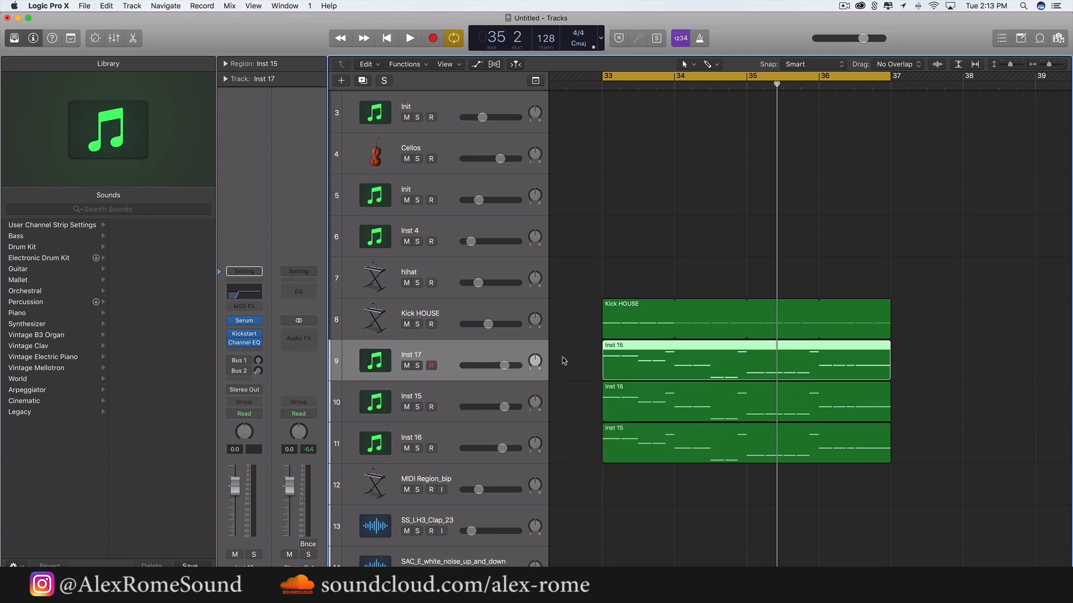
Transpose all notes in the Inst 17 region up 19 semitones so the first note is E3, and audition them
{"action": "double_click", "coordinate": [652, 369]}
{"action": "key", "text": "space"}
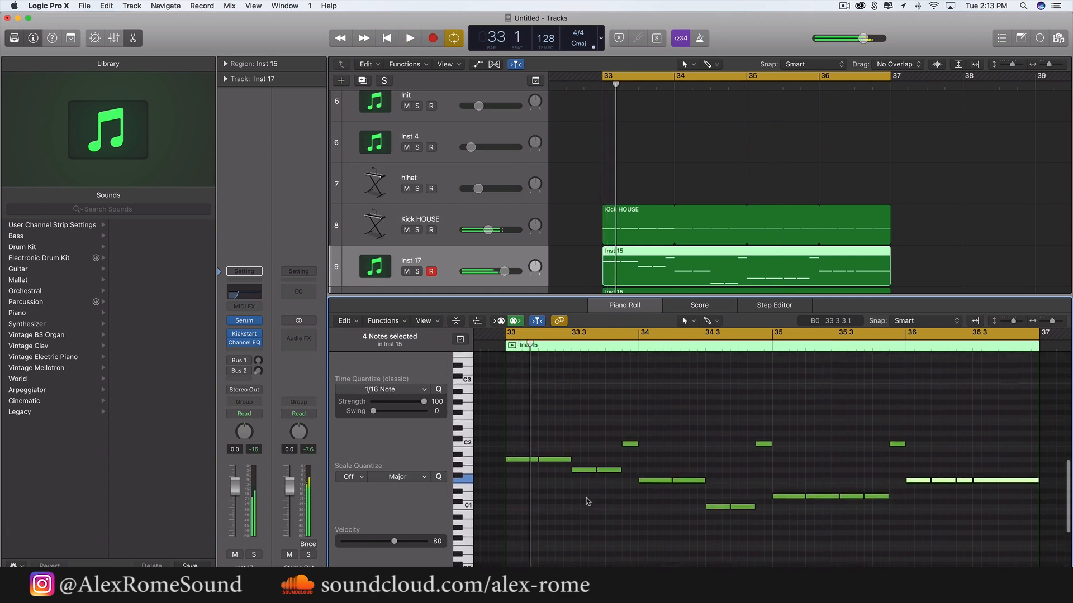
{"action": "key", "text": "super+a"}
{"action": "scroll", "coordinate": [555, 491], "scroll_direction": "up", "scroll_amount": 3}
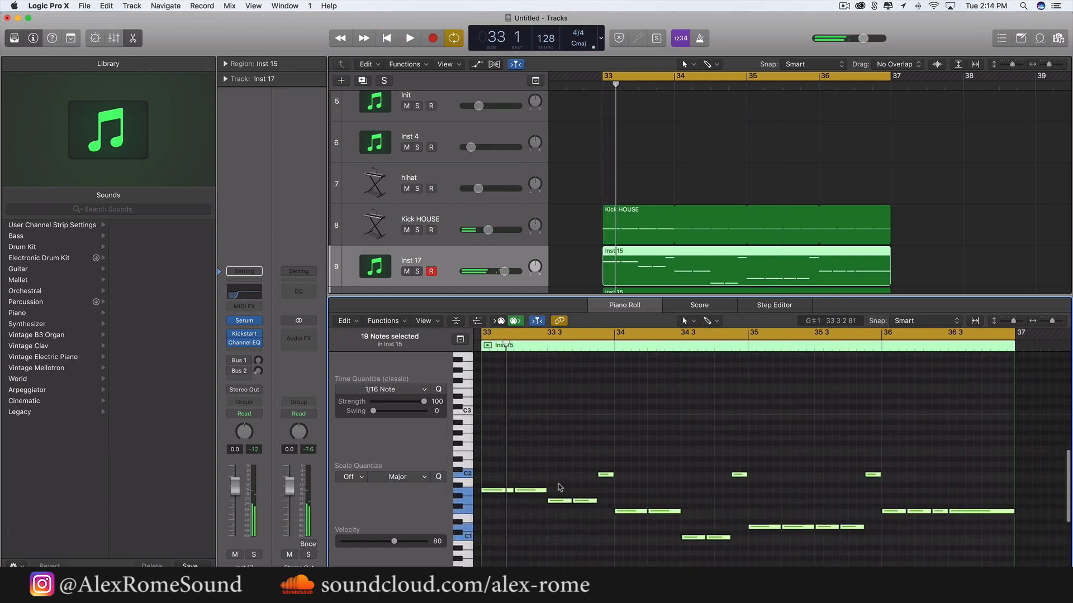
{"action": "left_click_drag", "start_coordinate": [495, 498], "coordinate": [496, 396]}
{"action": "key", "text": "space"}
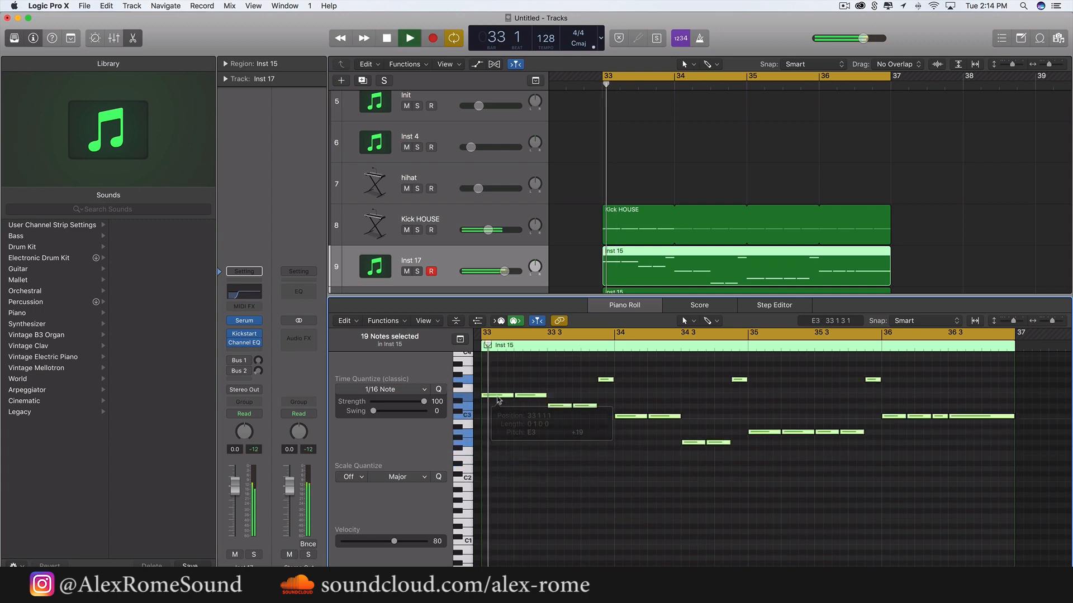
{"action": "scroll", "coordinate": [587, 434], "scroll_direction": "up", "scroll_amount": 3}
{"action": "scroll", "coordinate": [588, 435], "scroll_direction": "down", "scroll_amount": 3}
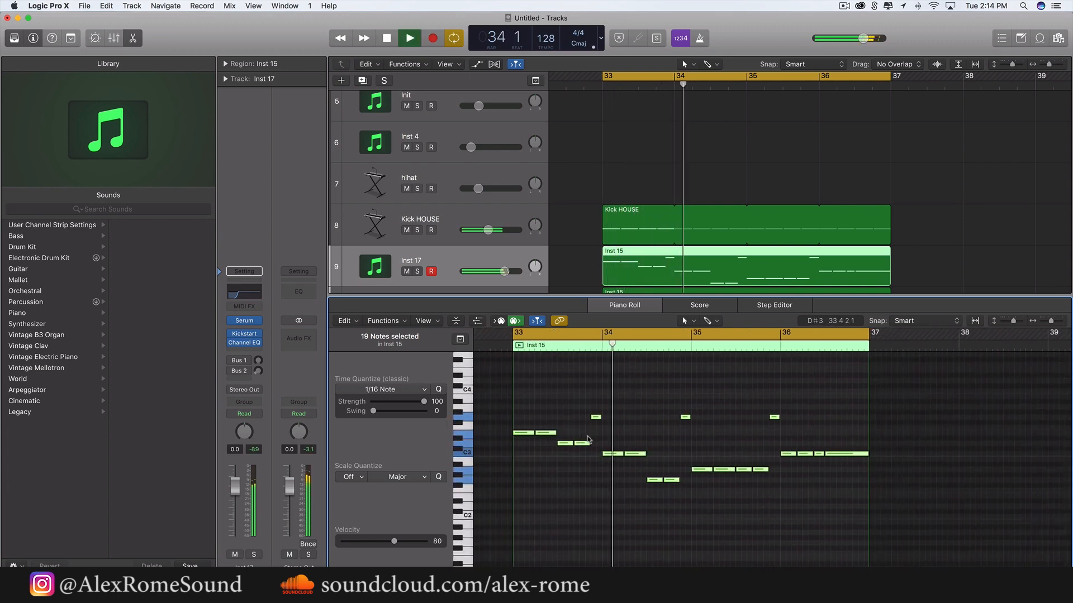
{"action": "scroll", "coordinate": [588, 437], "scroll_direction": "up", "scroll_amount": 1}
{"action": "scroll", "coordinate": [588, 440], "scroll_direction": "up", "scroll_amount": 3}
{"action": "key", "text": "space"}
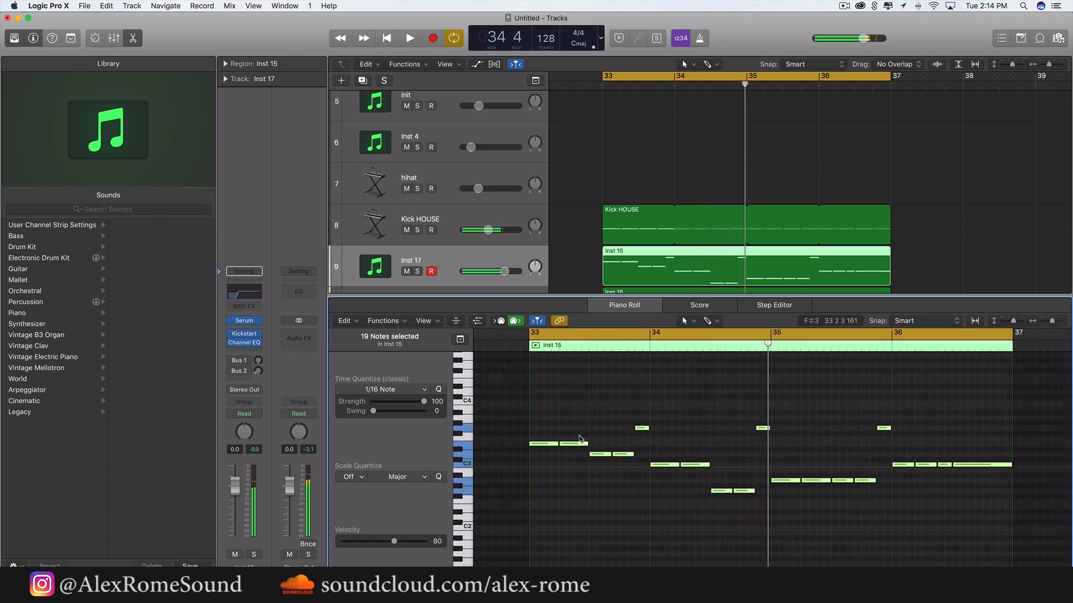
Duplicate the Inst 17 region's notes and stack the copies 8 semitones above the originals from bar 33, auditioning the harmony
{"action": "key", "text": "super+r"}
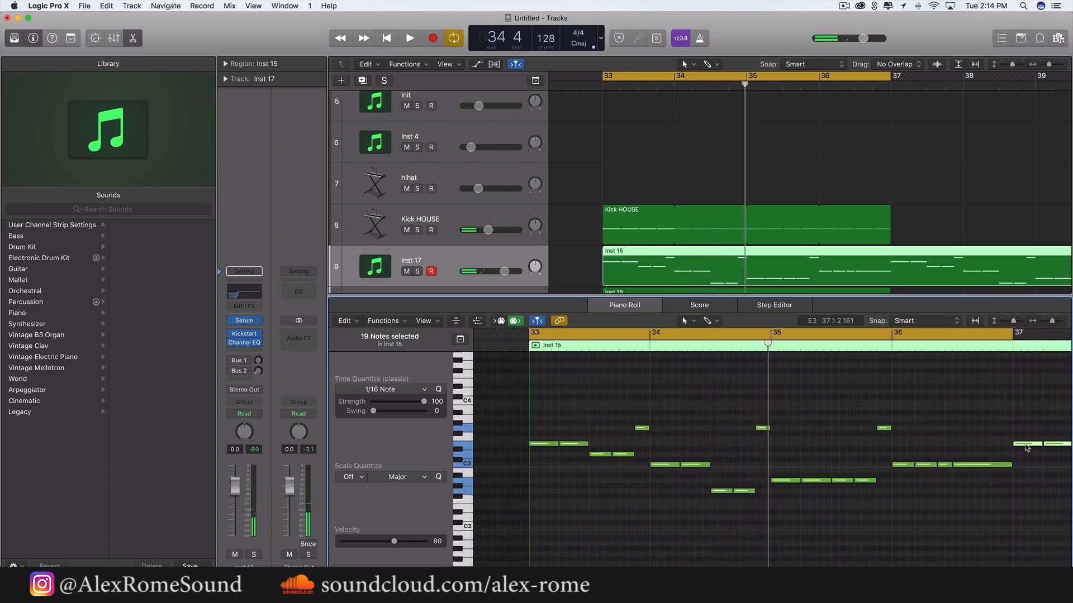
{"action": "left_click_drag", "start_coordinate": [1027, 447], "coordinate": [623, 461]}
{"action": "key", "text": "space"}
{"action": "key", "text": "space"}
{"action": "key", "text": "space"}
Raise the upper harmony notes from the second half of bar 33 through the start of bar 34 by one semitone, checking by playback
{"action": "scroll", "coordinate": [606, 412], "scroll_direction": "up", "scroll_amount": 3}
{"action": "scroll", "coordinate": [606, 411], "scroll_direction": "right", "scroll_amount": 3}
{"action": "key", "text": "space"}
{"action": "key", "text": "space"}
{"action": "key", "text": "space"}
{"action": "key", "text": "space"}
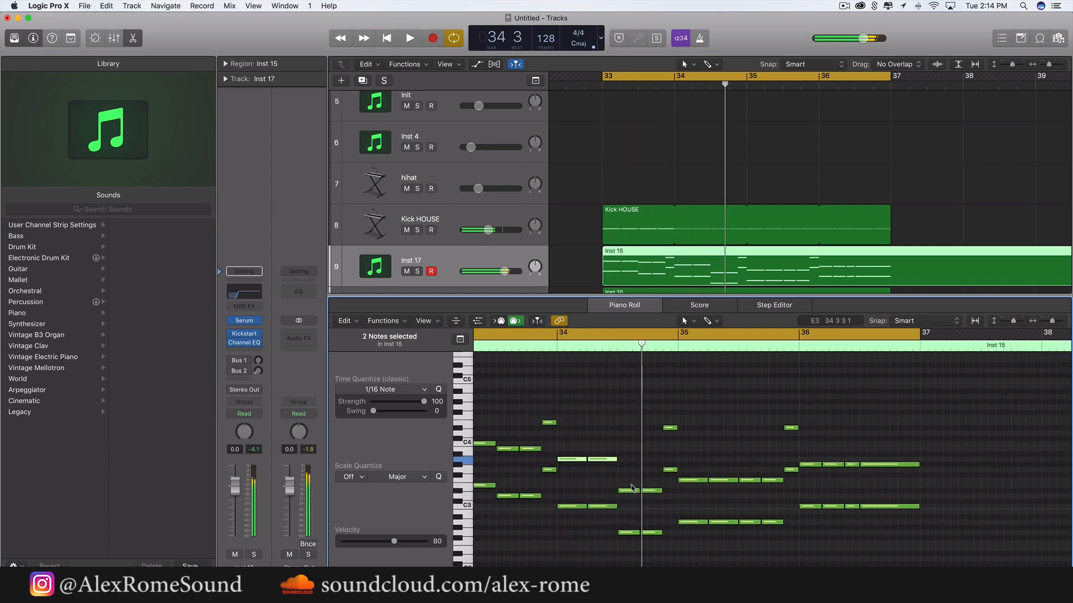
Raise the upper harmony notes in the second half of bar 34, including the short last one, by one semitone
{"action": "left_click_drag", "start_coordinate": [636, 494], "coordinate": [635, 490]}
{"action": "key", "text": "space"}
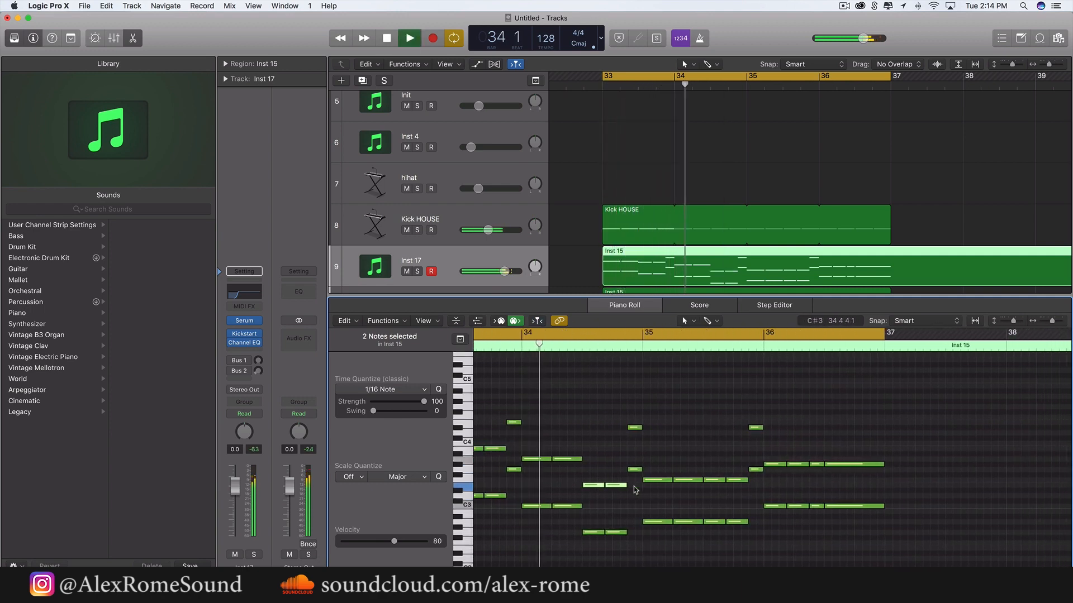
{"action": "key", "text": "space"}
{"action": "left_click", "coordinate": [635, 420]}
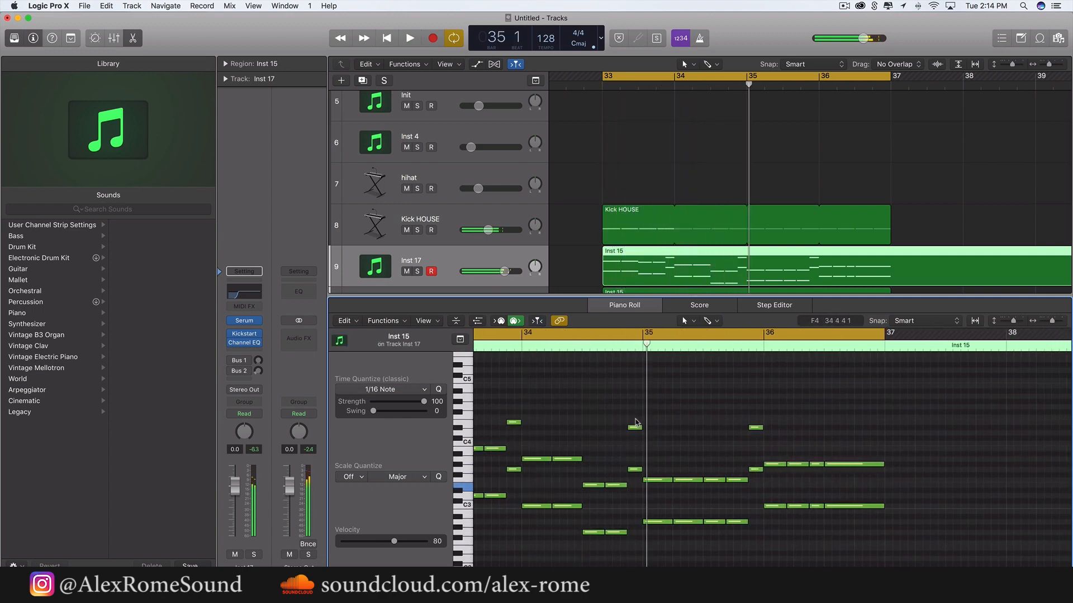
{"action": "left_click_drag", "start_coordinate": [635, 428], "coordinate": [635, 422]}
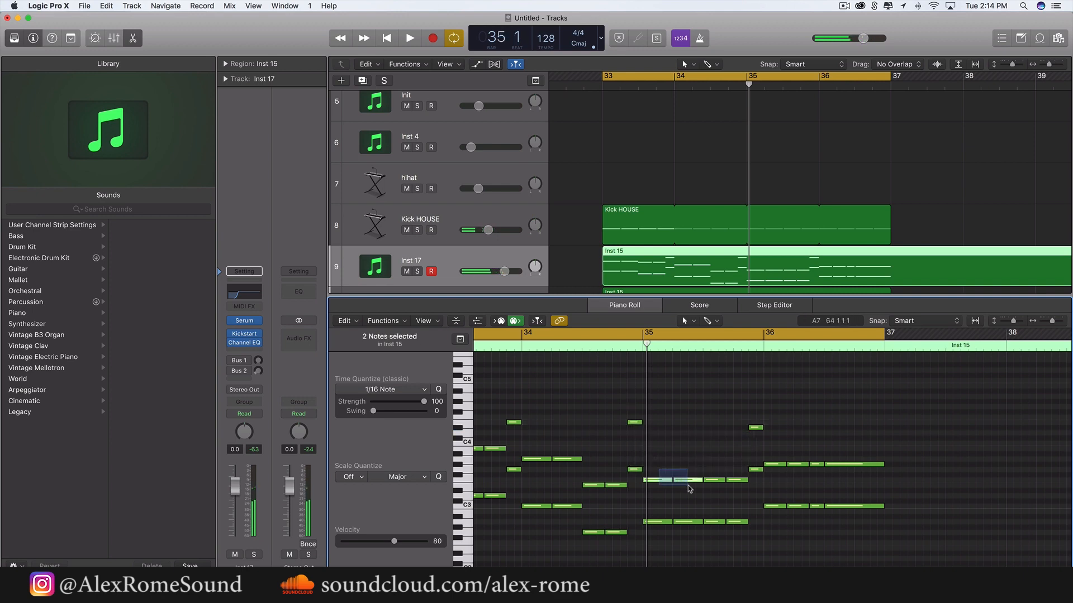
Select the four upper notes in bar 35, set the cycle from mid-bar 34 to just past bar 37, and audition it
{"action": "left_click", "coordinate": [658, 484]}
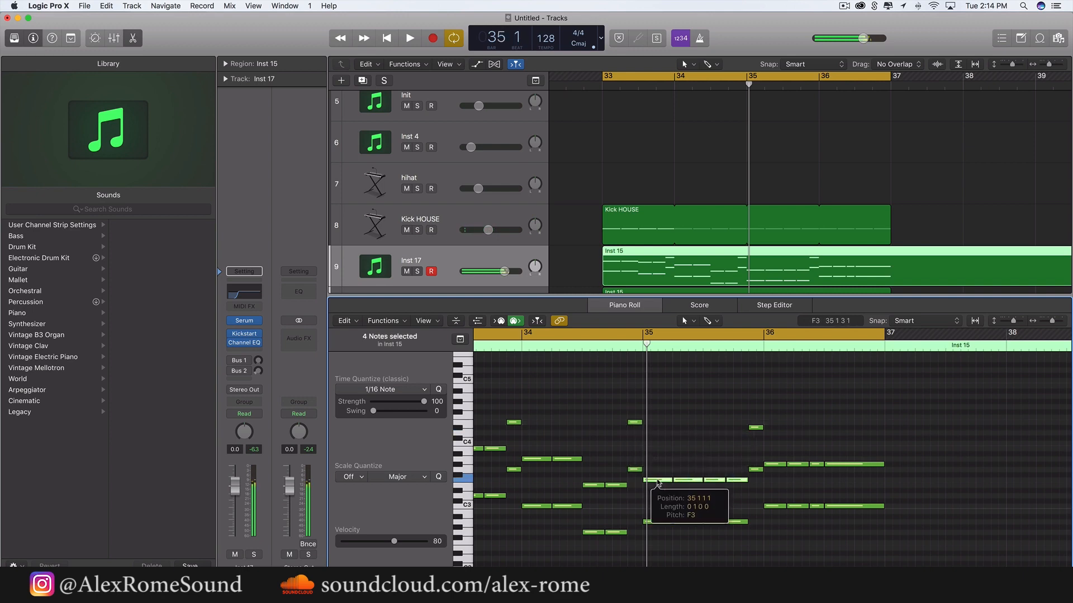
{"action": "left_click_drag", "start_coordinate": [581, 334], "coordinate": [922, 333]}
{"action": "key", "text": "space"}
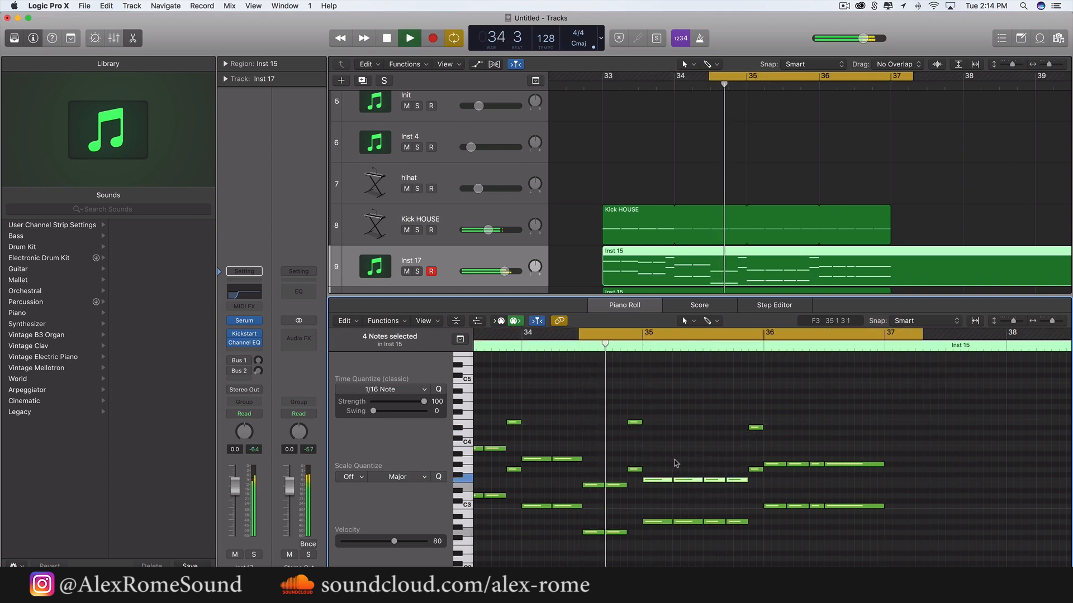
{"action": "scroll", "coordinate": [693, 462], "scroll_direction": "right", "scroll_amount": 3}
{"action": "scroll", "coordinate": [693, 461], "scroll_direction": "up", "scroll_amount": 1}
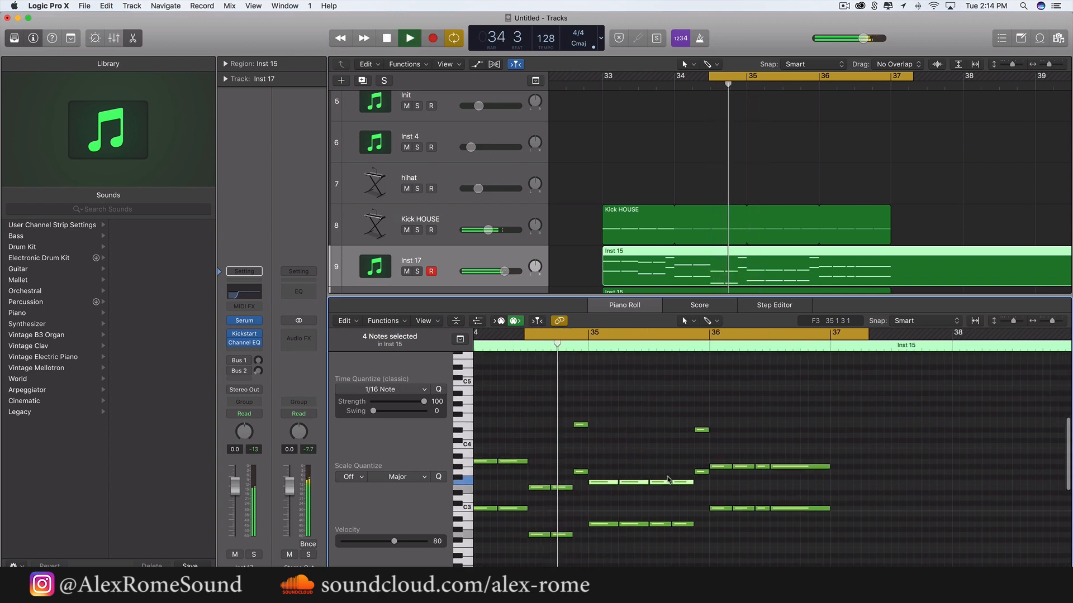
{"action": "scroll", "coordinate": [716, 455], "scroll_direction": "right", "scroll_amount": 1}
{"action": "scroll", "coordinate": [715, 455], "scroll_direction": "up", "scroll_amount": 1}
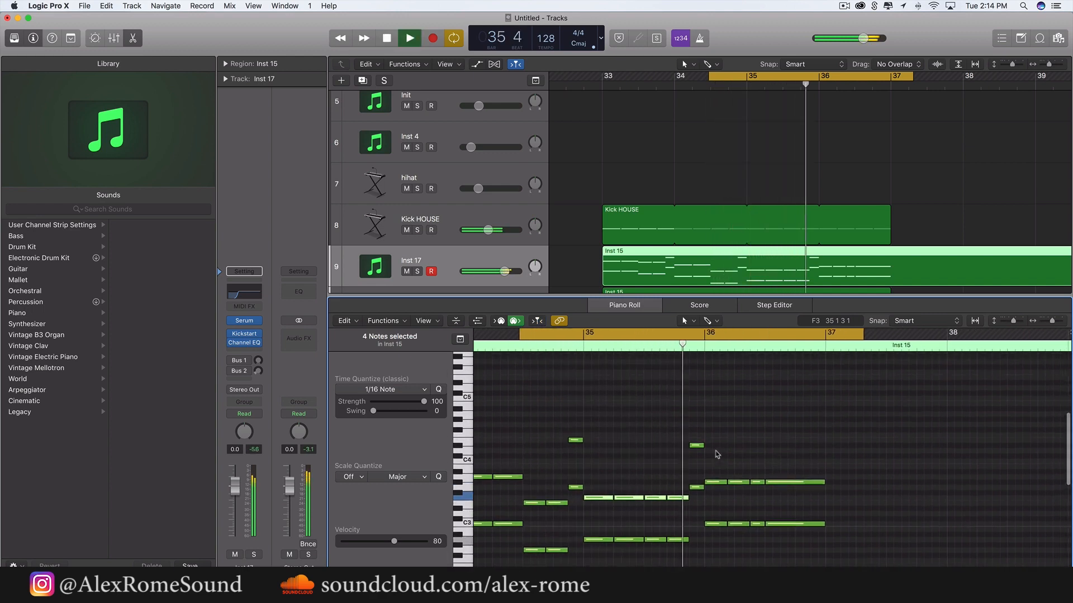
{"action": "key", "text": "space"}
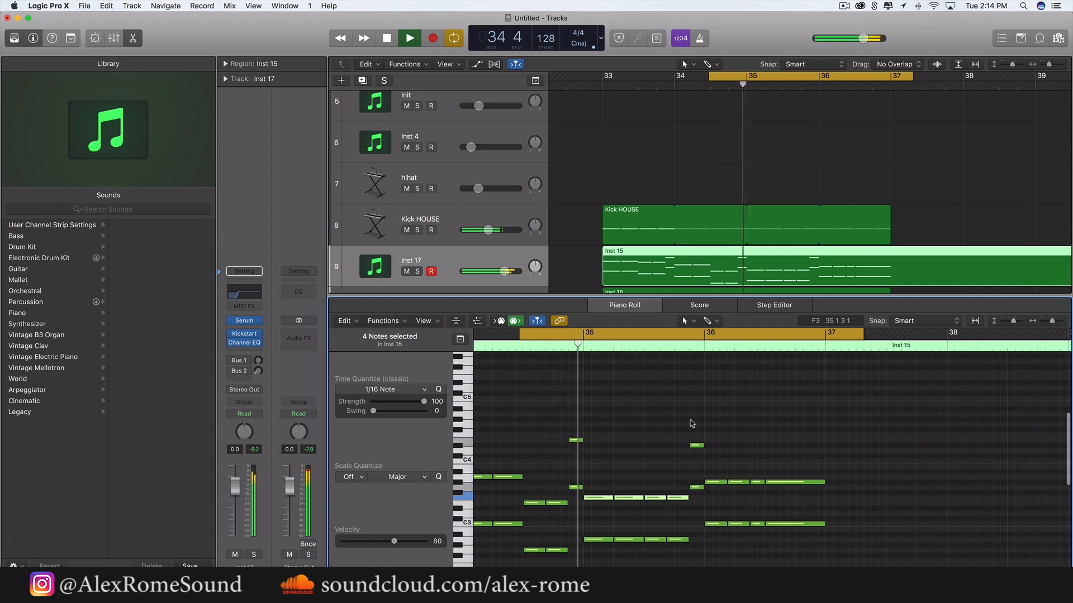
{"action": "key", "text": "space"}
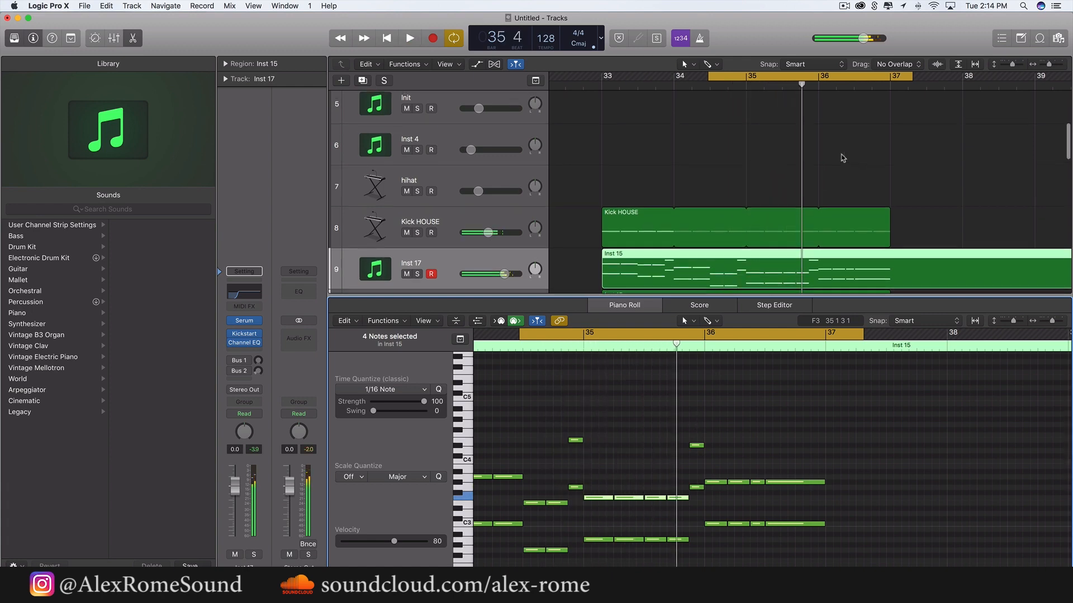
Select all three bass and chord regions and lower Inst 17's two short notes at the end of bar 35 to F3 and A2
{"action": "scroll", "coordinate": [837, 156], "scroll_direction": "down", "scroll_amount": 4}
{"action": "left_click_drag", "start_coordinate": [917, 241], "coordinate": [827, 173]}
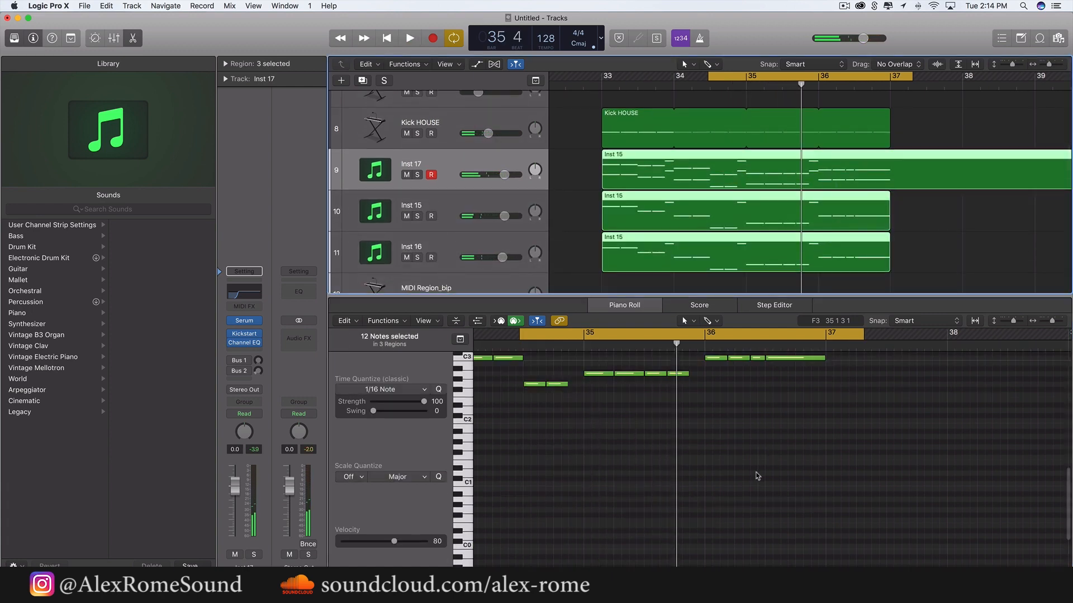
{"action": "scroll", "coordinate": [757, 476], "scroll_direction": "up", "scroll_amount": 5}
{"action": "left_click_drag", "start_coordinate": [698, 508], "coordinate": [695, 417]}
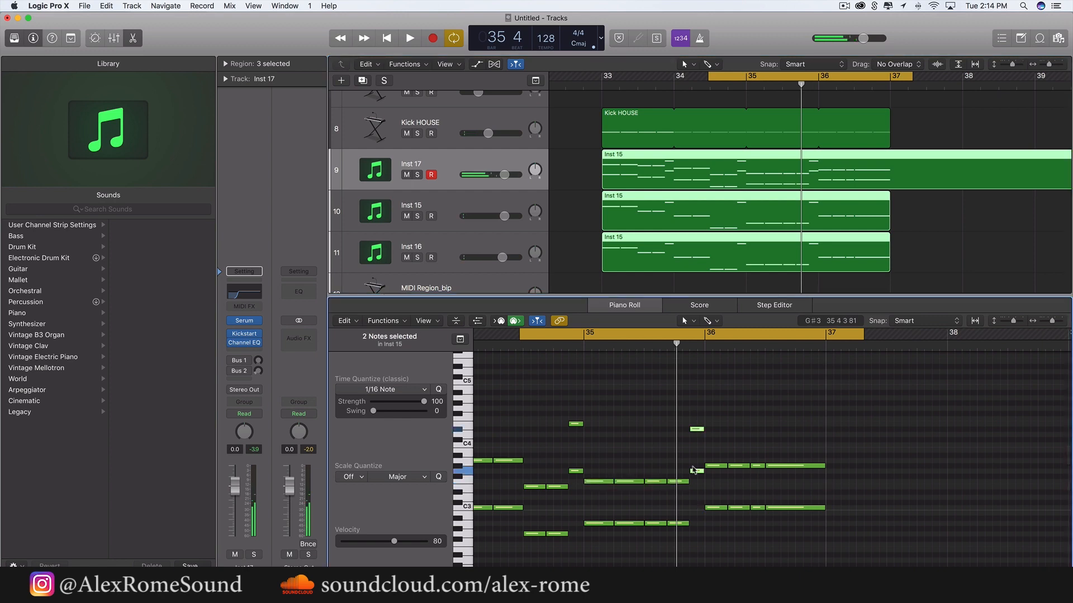
{"action": "left_click_drag", "start_coordinate": [695, 474], "coordinate": [696, 528]}
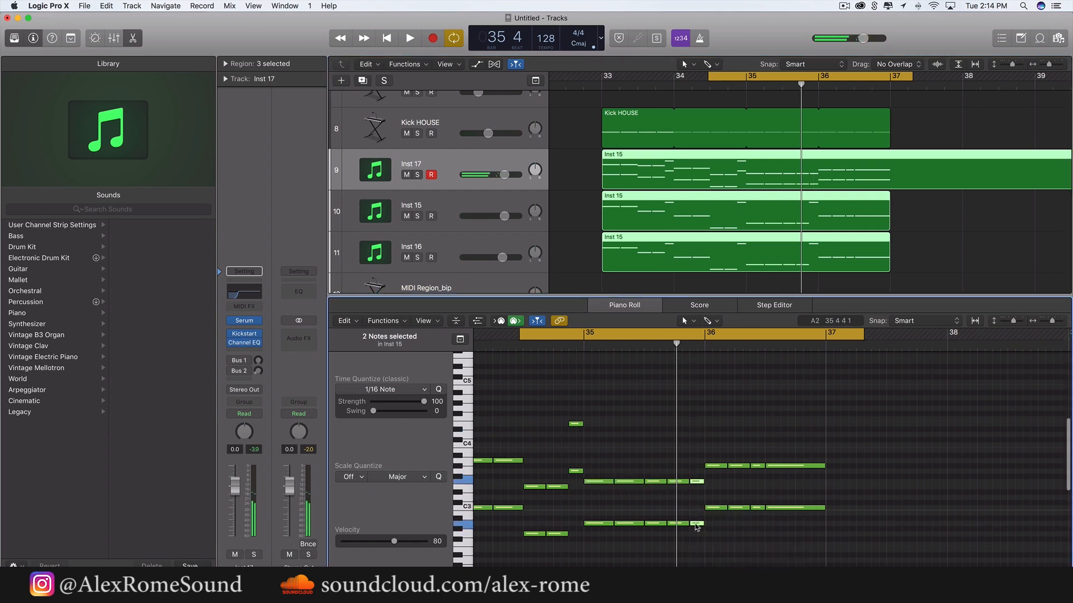
Lower the short note at the end of bar 35 in the Inst 16 and Inst 15 regions to match the preceding bass notes
{"action": "scroll", "coordinate": [697, 530], "scroll_direction": "down", "scroll_amount": 1}
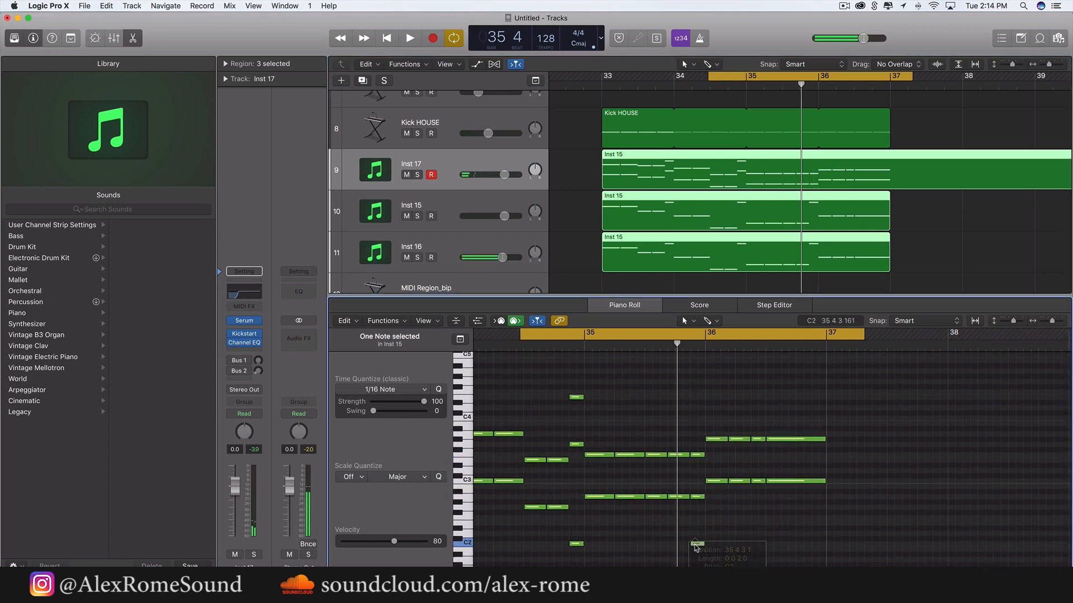
{"action": "scroll", "coordinate": [696, 528], "scroll_direction": "down", "scroll_amount": 2}
{"action": "left_click_drag", "start_coordinate": [696, 492], "coordinate": [697, 540]}
{"action": "left_click", "coordinate": [926, 277]}
{"action": "left_click", "coordinate": [836, 210]}
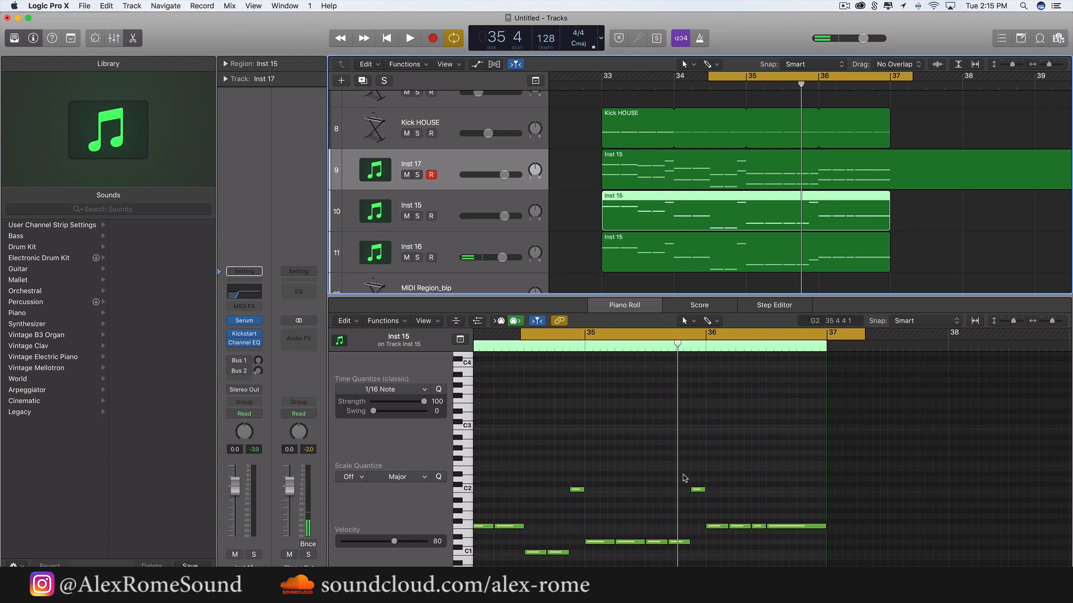
{"action": "scroll", "coordinate": [689, 464], "scroll_direction": "down", "scroll_amount": 4}
{"action": "left_click_drag", "start_coordinate": [700, 419], "coordinate": [701, 462]}
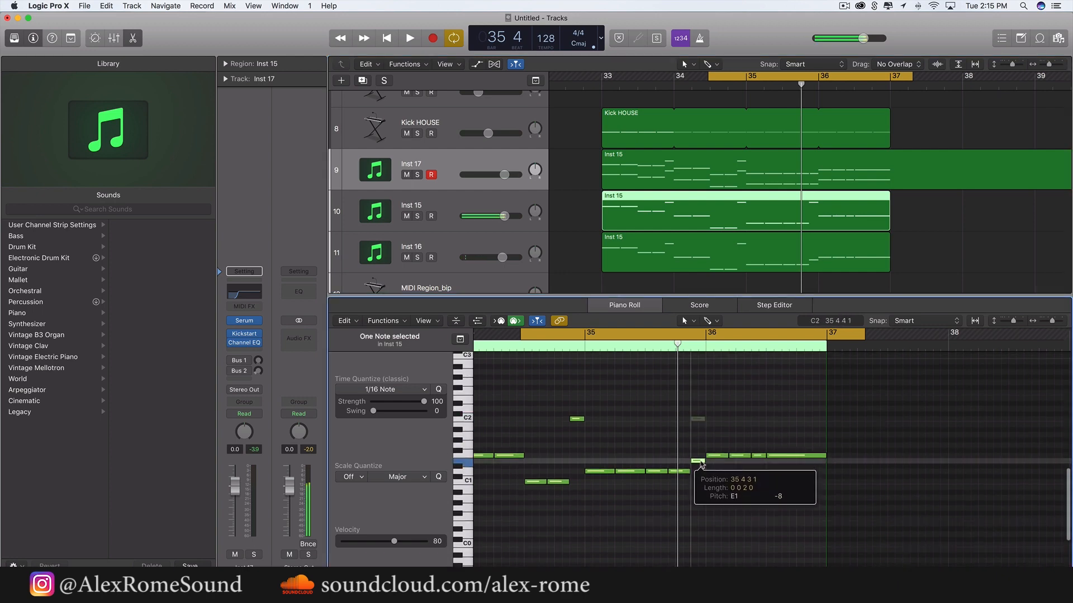
Raise Inst 17's two short notes at the end of bar 35 to G3 and B2, auditioning the phrase before and after
{"action": "scroll", "coordinate": [765, 206], "scroll_direction": "up", "scroll_amount": 2}
{"action": "left_click", "coordinate": [858, 193]}
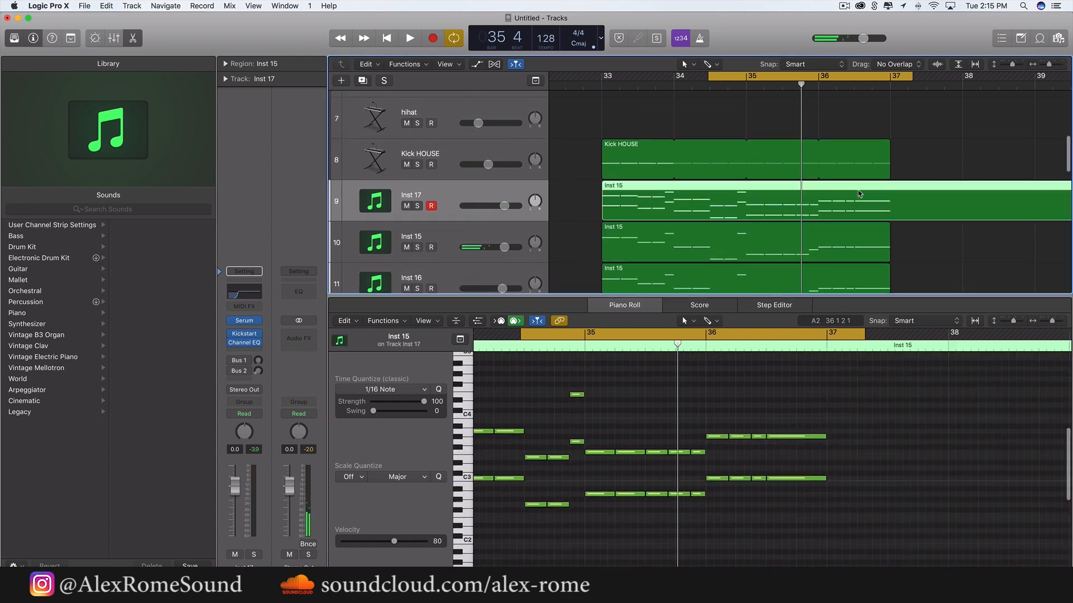
{"action": "key", "text": "space"}
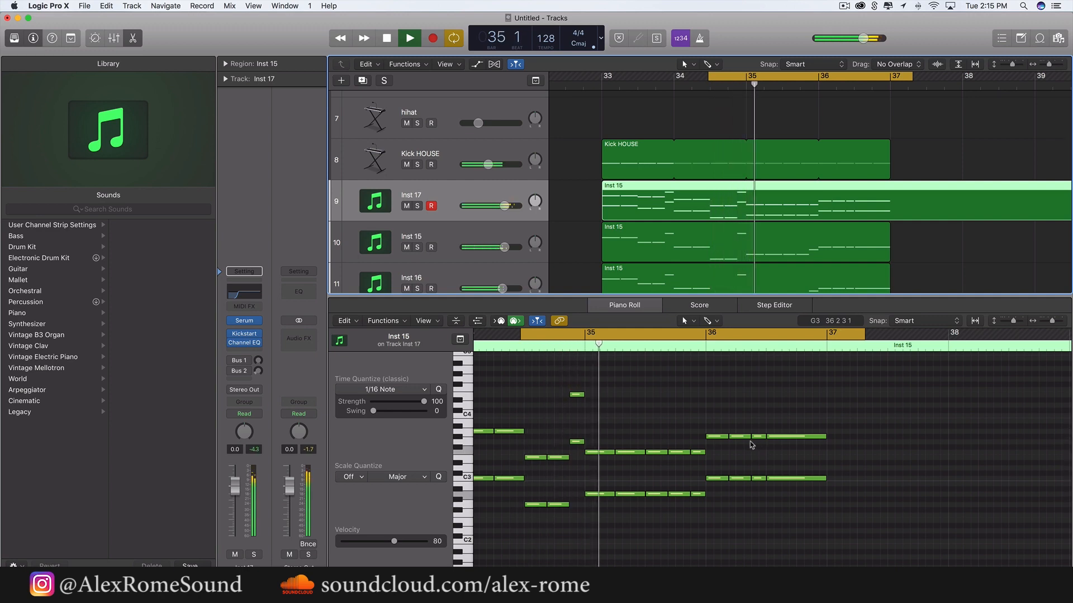
{"action": "left_click", "coordinate": [677, 453]}
{"action": "key", "text": "space"}
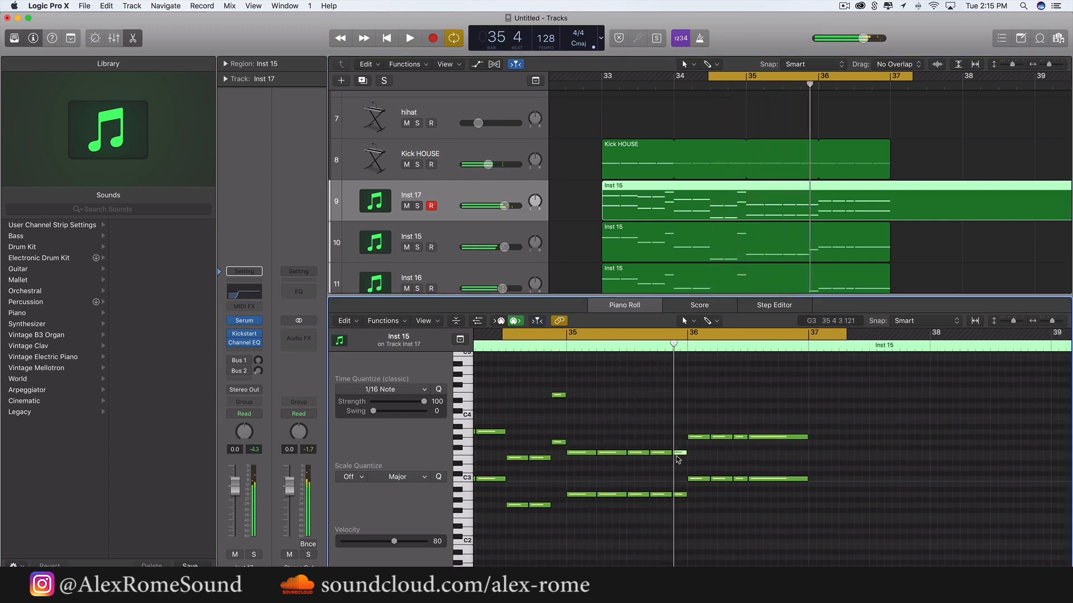
{"action": "left_click_drag", "start_coordinate": [682, 454], "coordinate": [681, 443]}
{"action": "left_click", "coordinate": [681, 463]}
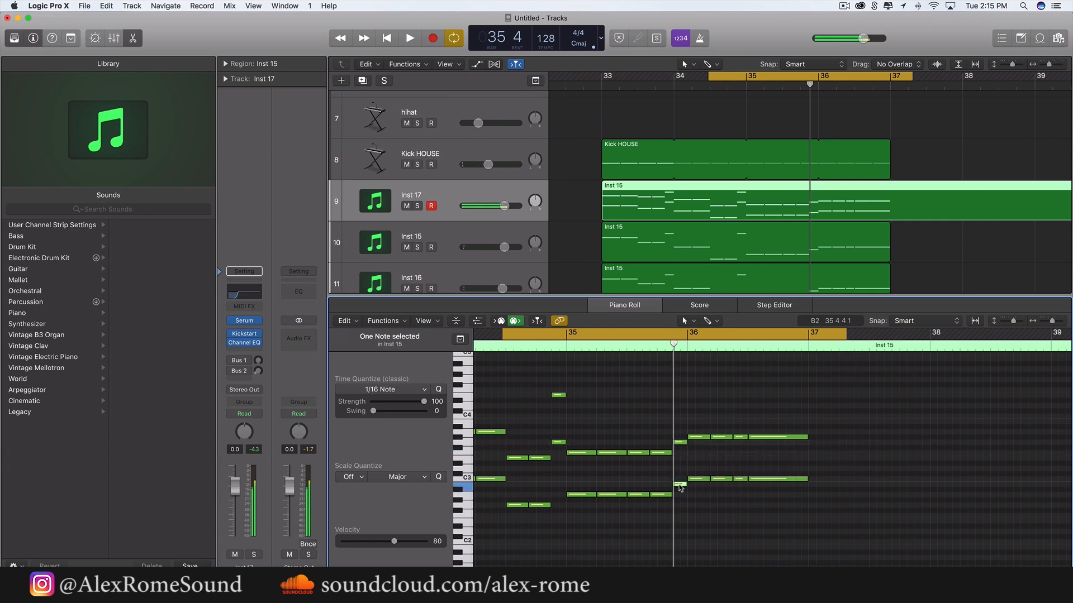
{"action": "key", "text": "space"}
{"action": "left_click", "coordinate": [713, 504]}
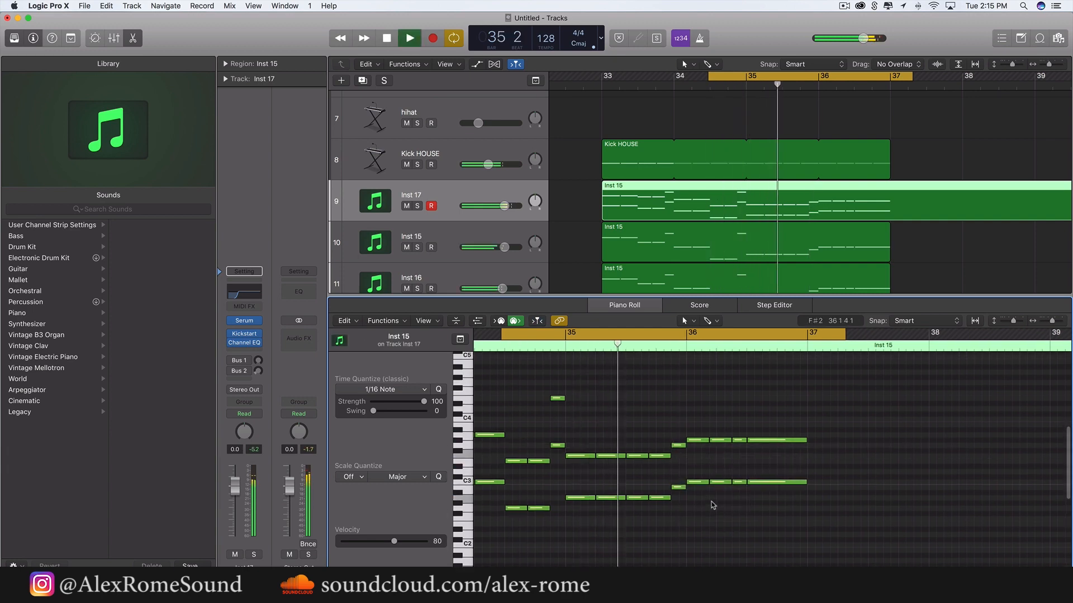
{"action": "key", "text": "space"}
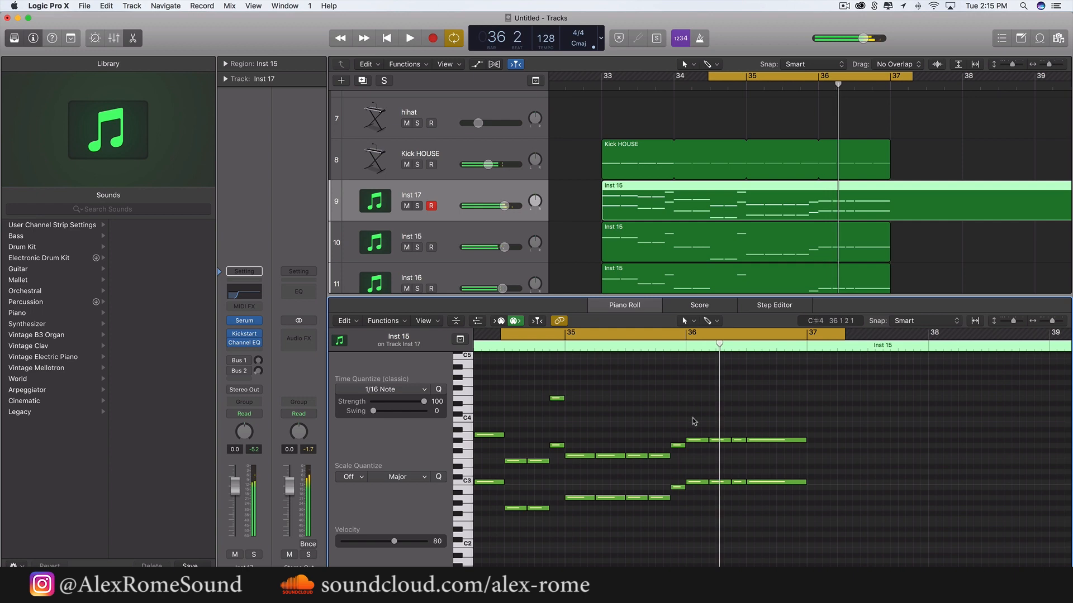
Raise the four upper notes in Inst 17's bar 36 by one semitone to A3, audition them and close the note editor
{"action": "left_click_drag", "start_coordinate": [694, 421], "coordinate": [820, 450]}
{"action": "left_click_drag", "start_coordinate": [704, 442], "coordinate": [707, 436]}
{"action": "key", "text": "space"}
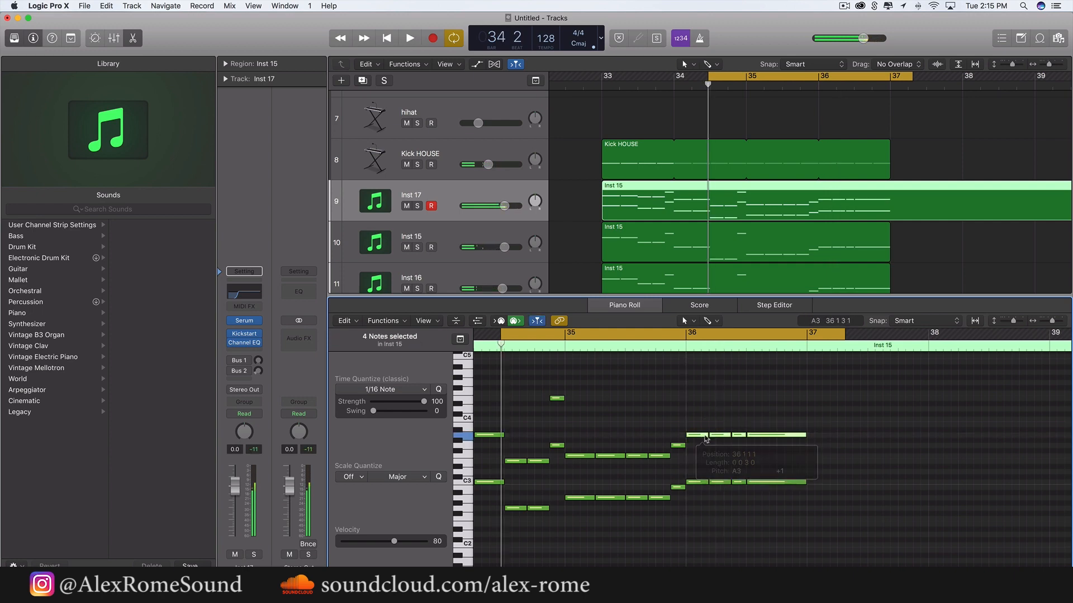
{"action": "scroll", "coordinate": [708, 440], "scroll_direction": "up", "scroll_amount": 3}
{"action": "key", "text": "p"}
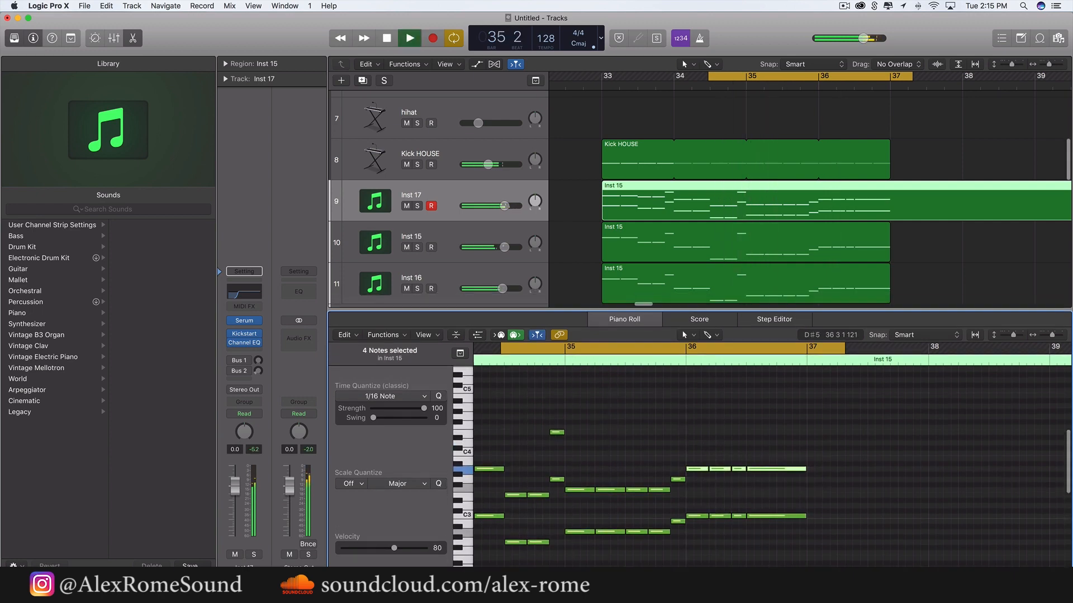
Shorten the Inst 17 region to four bars so it ends at bar 37 with the other regions
{"action": "key", "text": "super+Left"}
{"action": "key", "text": "super+Left"}
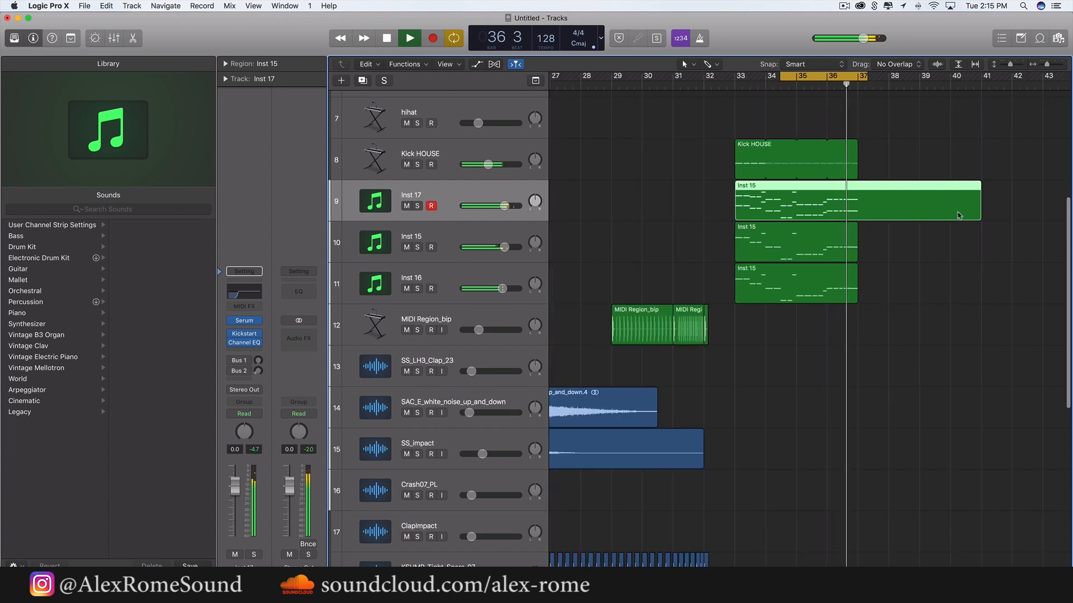
{"action": "left_click_drag", "start_coordinate": [977, 205], "coordinate": [858, 211]}
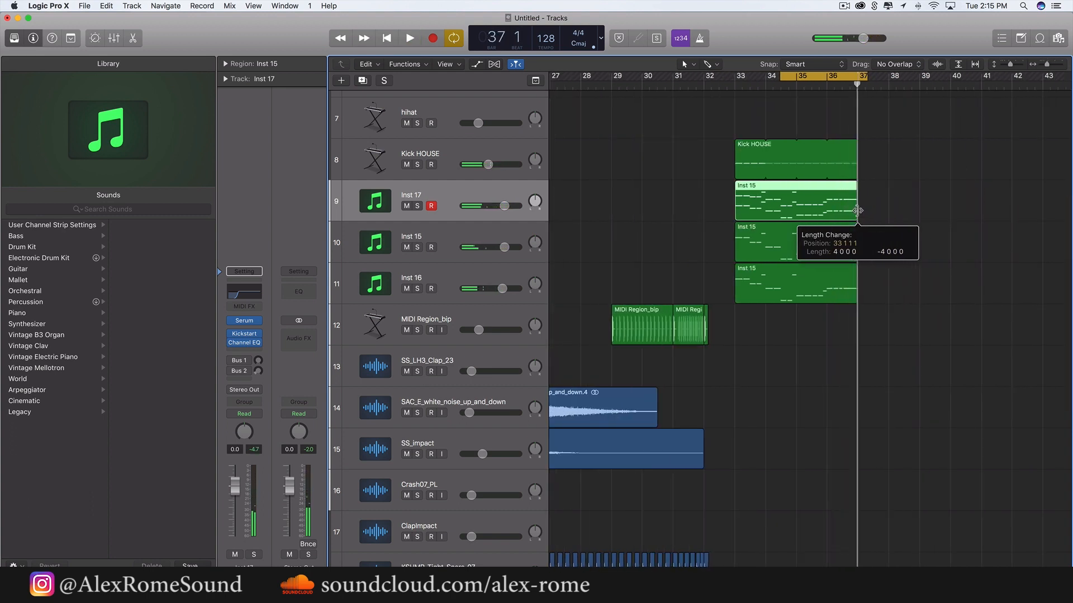
Extend the cycle range so it runs from bar 33 to the last beat of bar 36
{"action": "key", "text": "super+Right"}
{"action": "key", "text": "super+Right"}
{"action": "scroll", "coordinate": [718, 175], "scroll_direction": "up", "scroll_amount": 2}
{"action": "scroll", "coordinate": [718, 175], "scroll_direction": "left", "scroll_amount": 4}
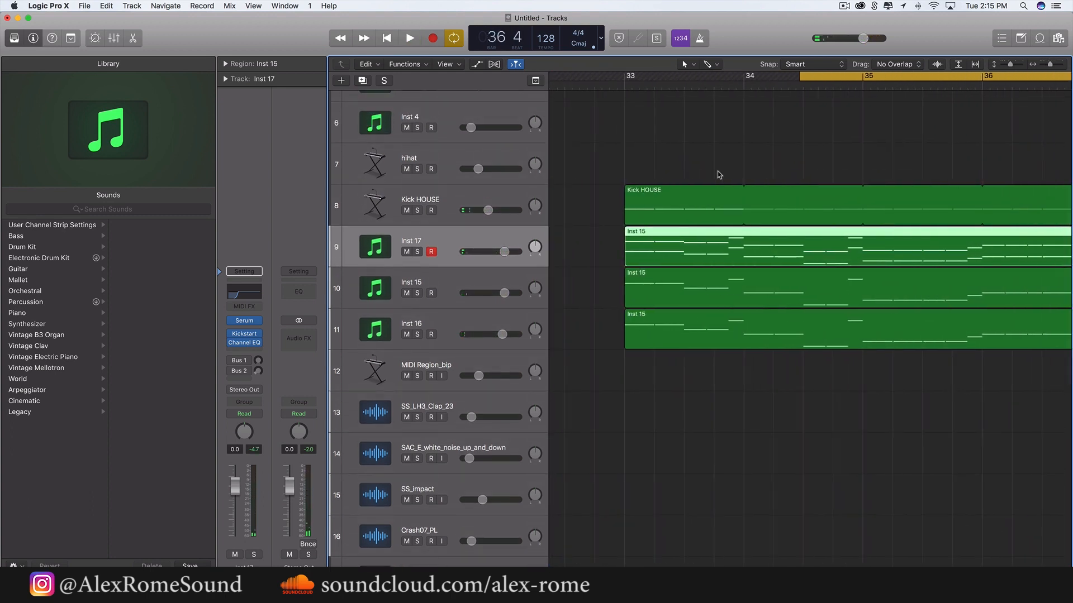
{"action": "left_click_drag", "start_coordinate": [618, 77], "coordinate": [1069, 77]}
{"action": "scroll", "coordinate": [829, 197], "scroll_direction": "up", "scroll_amount": 1}
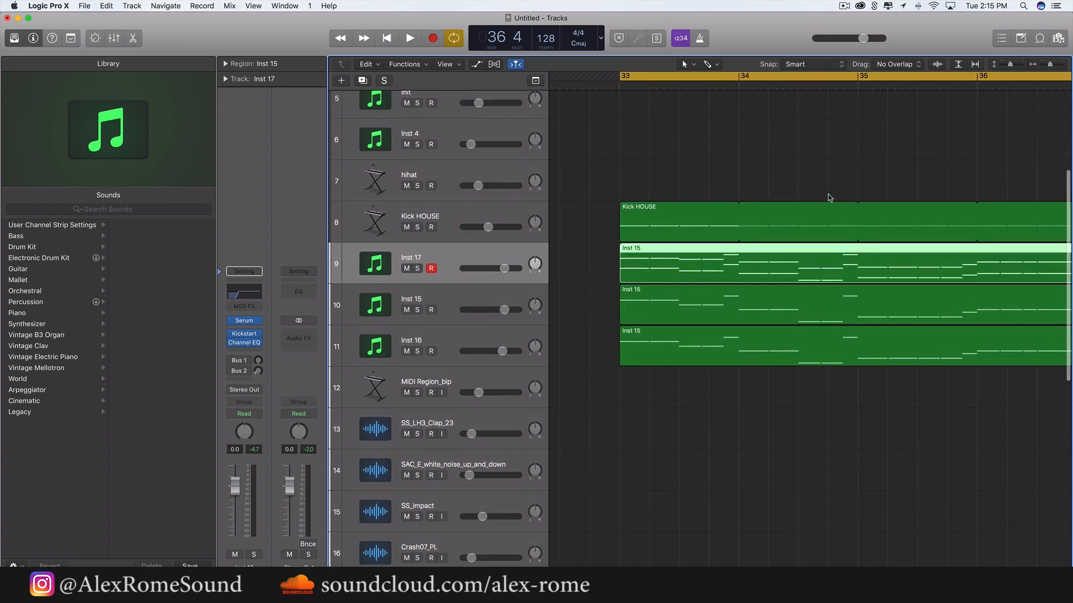
Lower the Inst 17 track's volume to -6.4 dB, solo it and play it back
{"action": "left_click", "coordinate": [504, 276]}
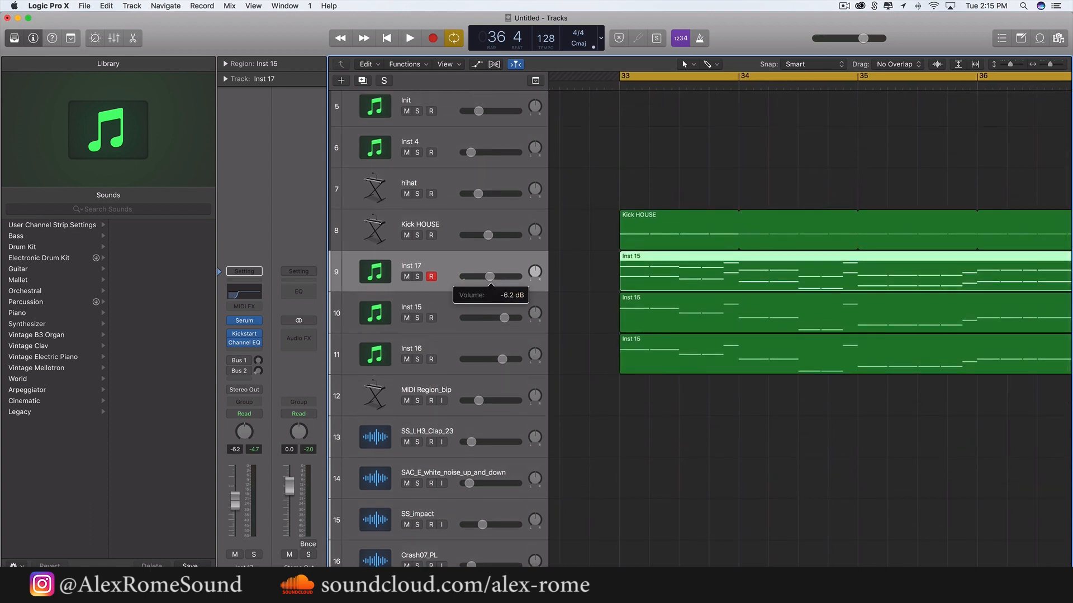
{"action": "left_click", "coordinate": [413, 277]}
{"action": "key", "text": "space"}
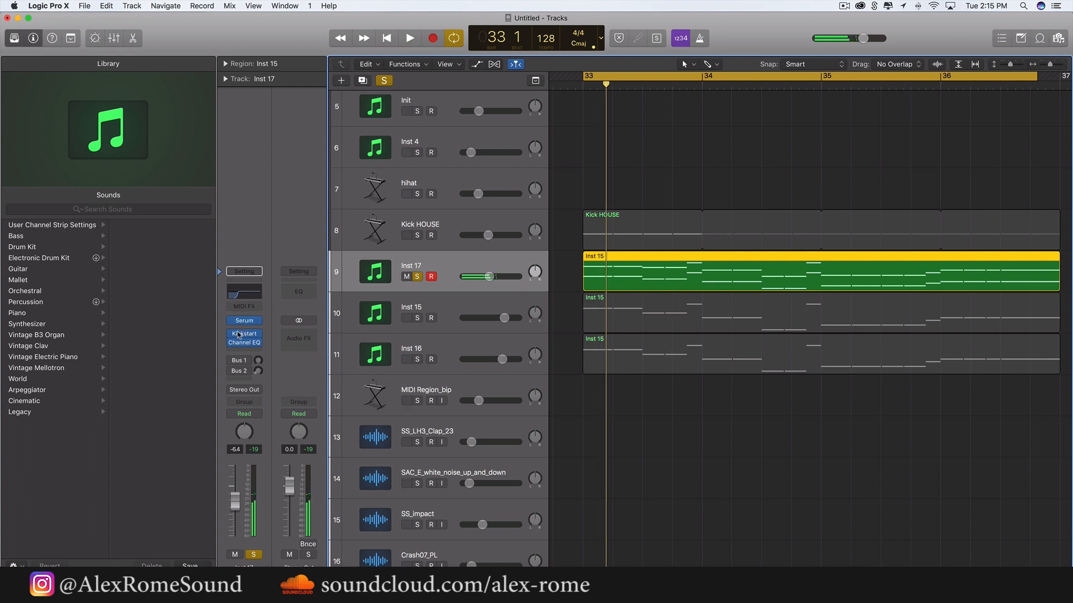
In Inst 17's Serum, modulate the filter cutoff with Envelope 2, using 0% sustain and a 603 ms decay
{"action": "key", "text": "v"}
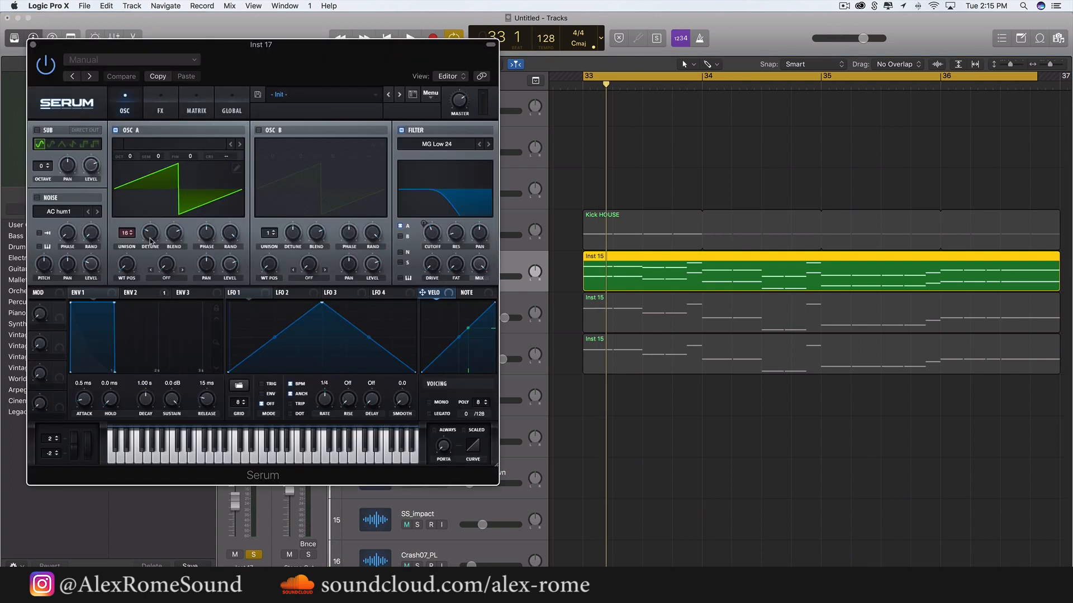
{"action": "left_click_drag", "start_coordinate": [151, 241], "coordinate": [154, 221]}
{"action": "left_click", "coordinate": [150, 295]}
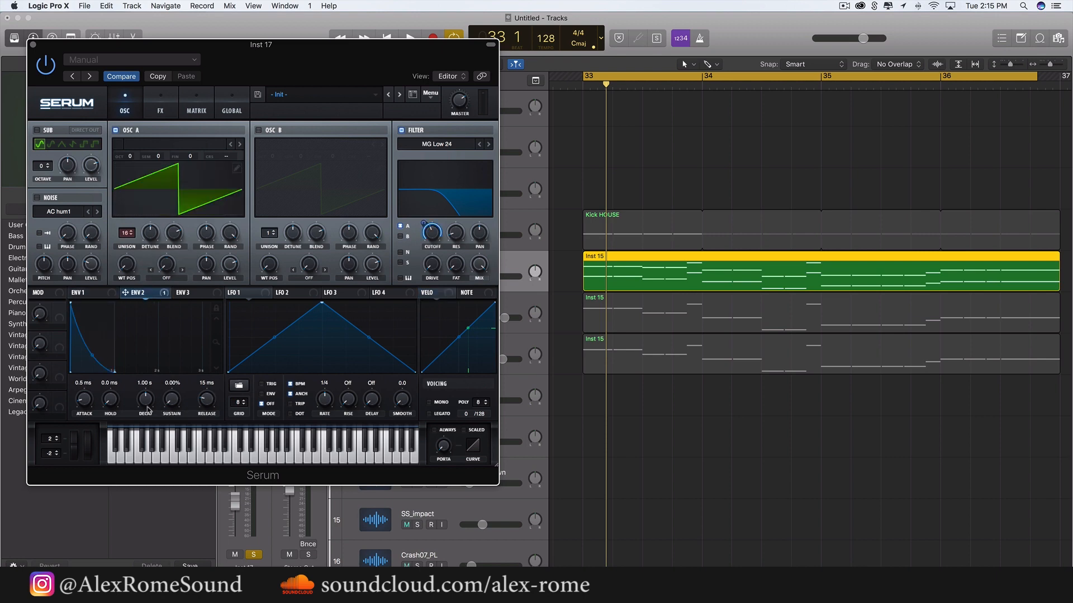
{"action": "key", "text": "space"}
{"action": "left_click_drag", "start_coordinate": [147, 409], "coordinate": [147, 406]}
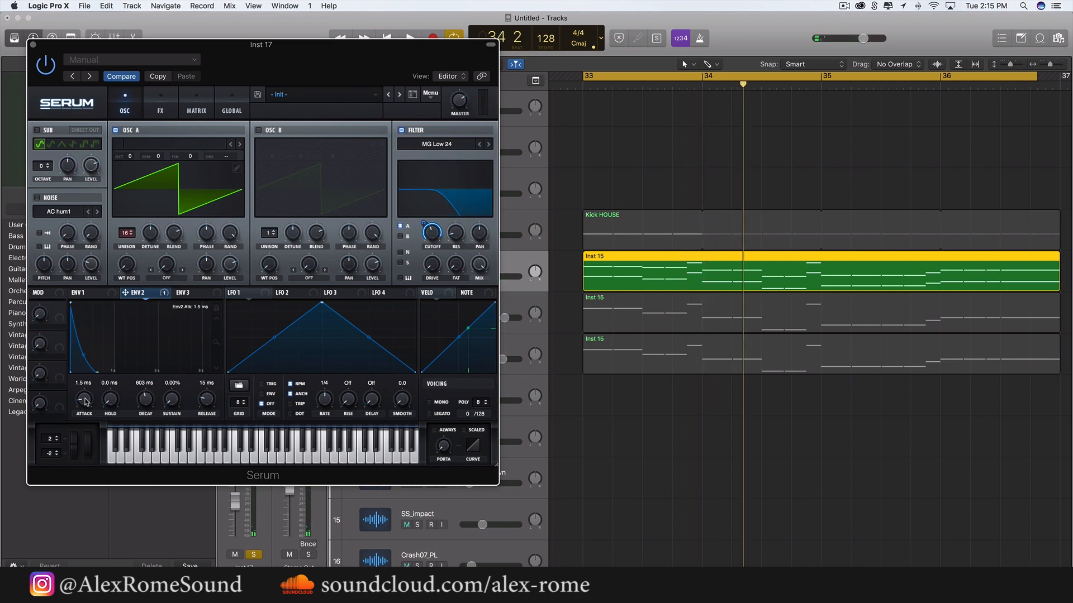
Set Envelope 2's attack to 6.7 ms in Inst 17's Serum while auditioning the soloed chords
{"action": "key", "text": "super+w"}
{"action": "key", "text": "space"}
{"action": "key", "text": "space"}
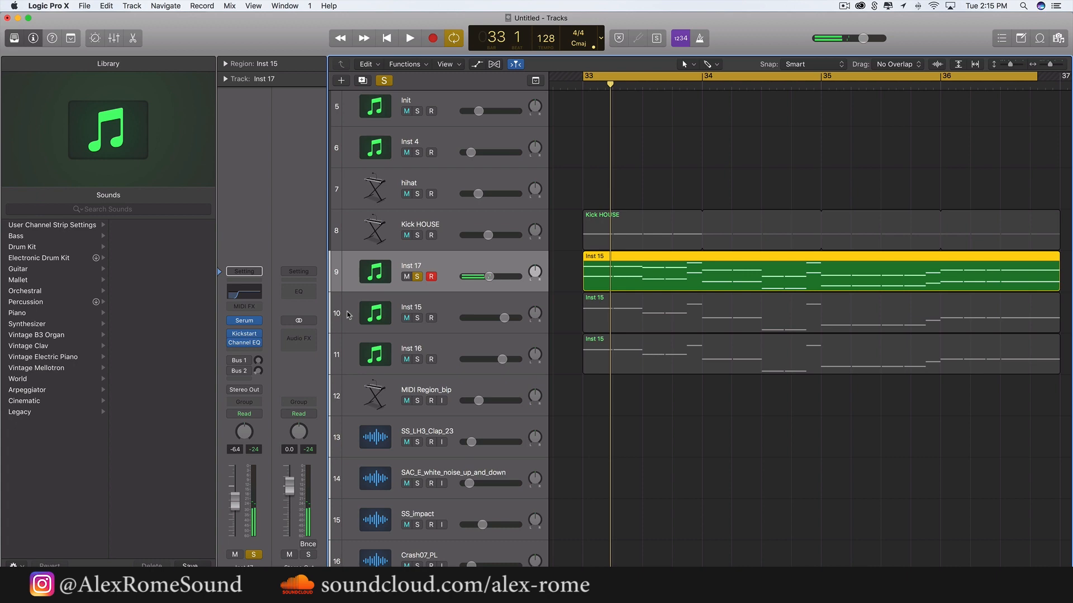
{"action": "left_click", "coordinate": [249, 324]}
{"action": "key", "text": "space"}
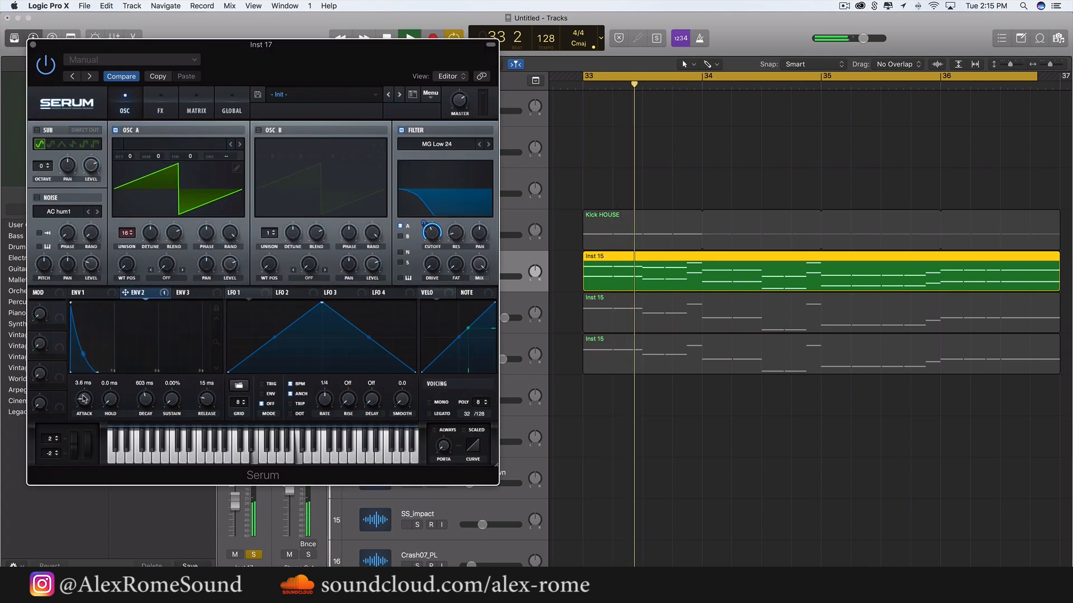
{"action": "left_click_drag", "start_coordinate": [84, 397], "coordinate": [84, 400]}
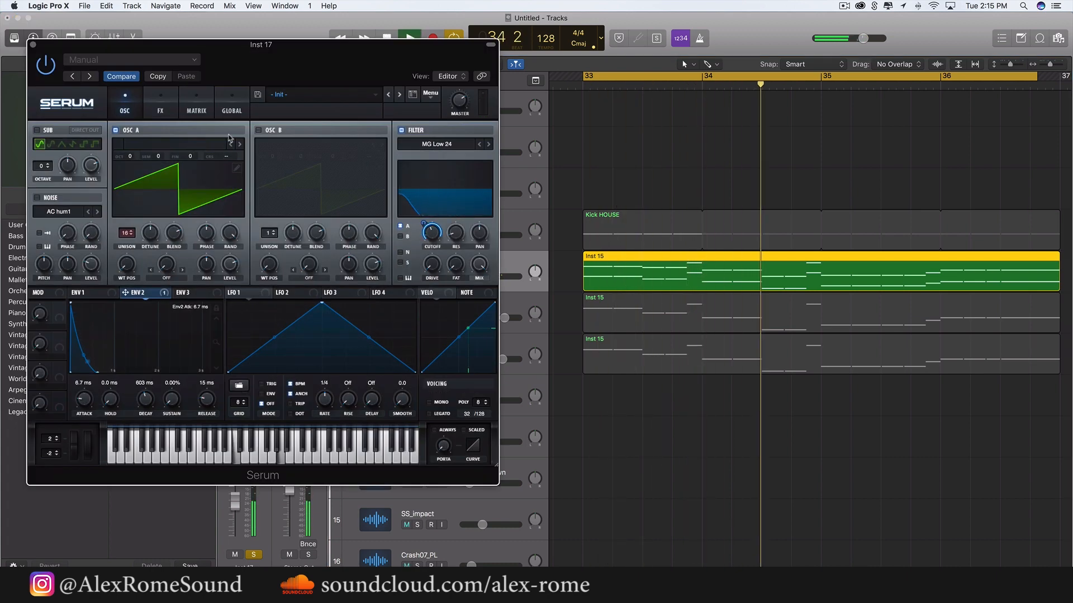
Enable Serum's Oscillator B and redraw its wavetable from a saw into a full-height square wave
{"action": "left_click", "coordinate": [258, 129]}
{"action": "left_click", "coordinate": [380, 167]}
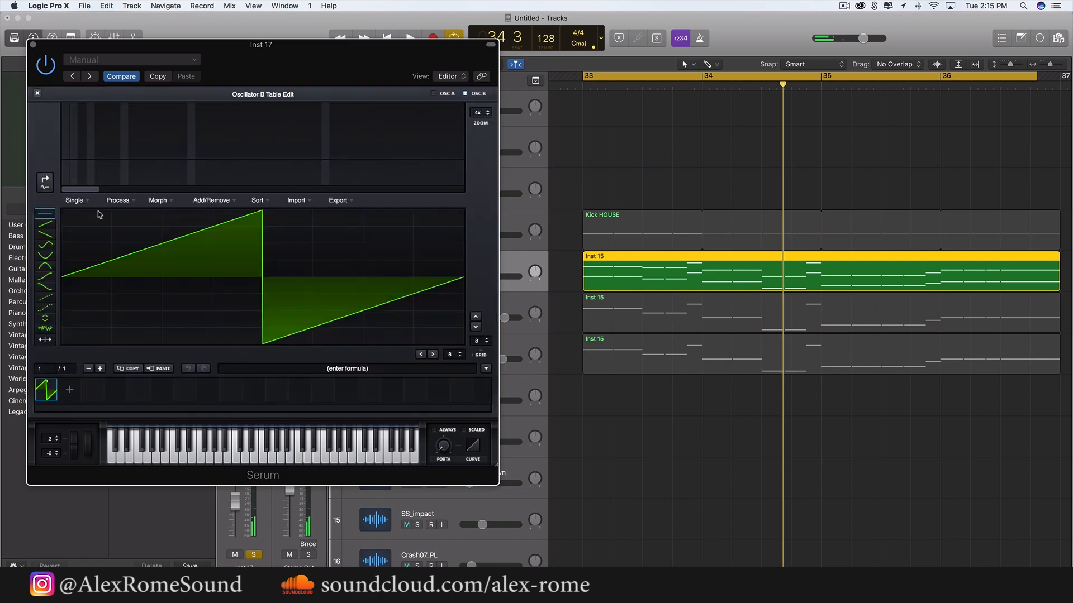
{"action": "left_click_drag", "start_coordinate": [77, 217], "coordinate": [264, 225]}
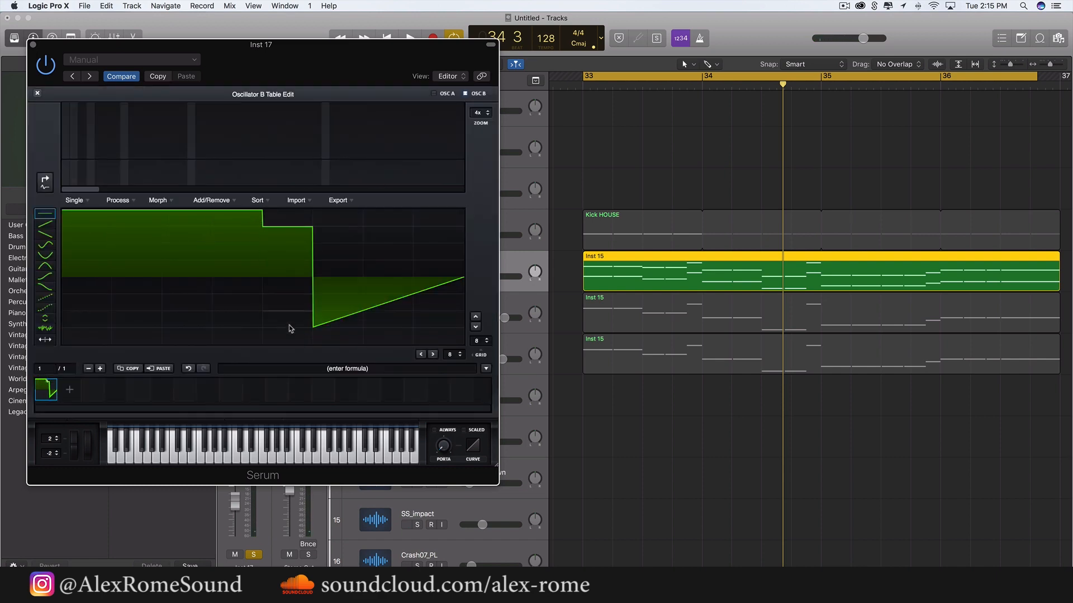
{"action": "mouse_move", "coordinate": [289, 325]}
{"action": "left_mouse_down"}
{"action": "mouse_move", "coordinate": [290, 345]}
{"action": "mouse_move", "coordinate": [476, 361]}
{"action": "left_mouse_up"}
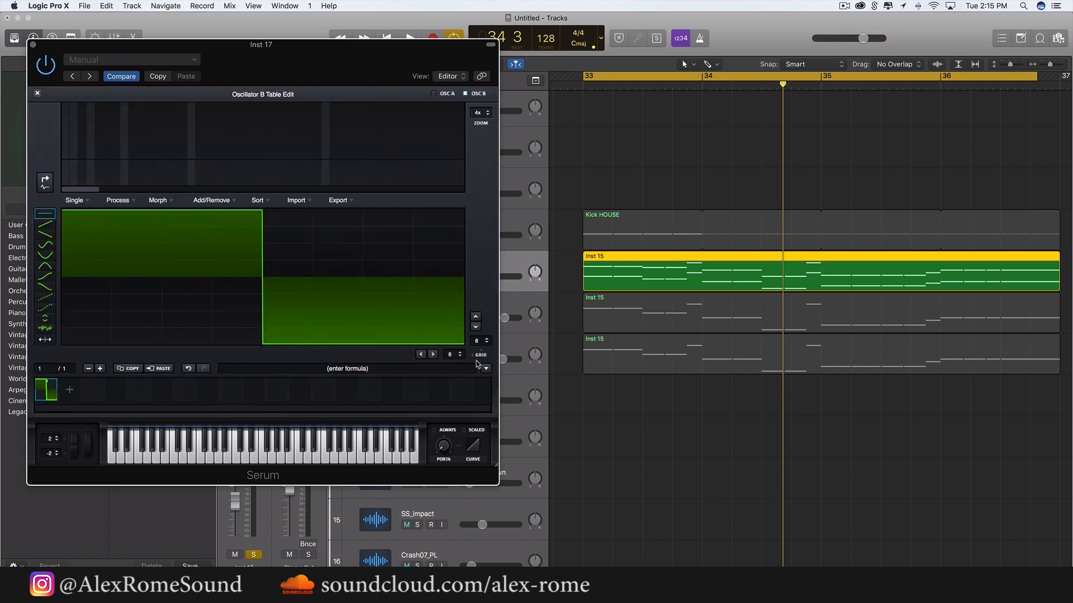
{"action": "left_click", "coordinate": [38, 93]}
Set Oscillator B to 16 unison voices, route it through the filter during playback, and close Serum
{"action": "key", "text": "space"}
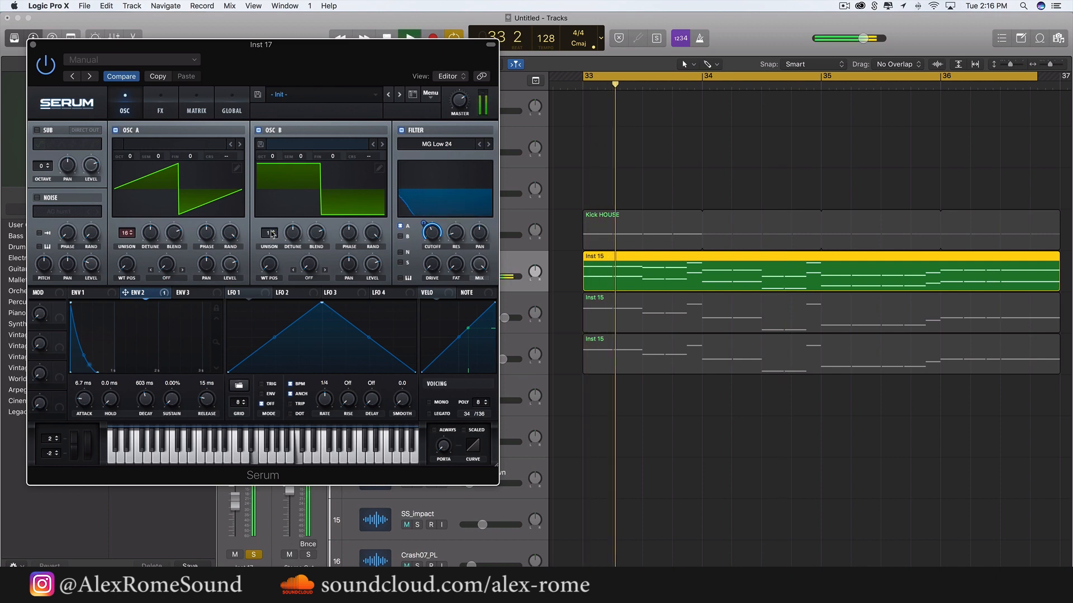
{"action": "left_click_drag", "start_coordinate": [271, 232], "coordinate": [270, 51]}
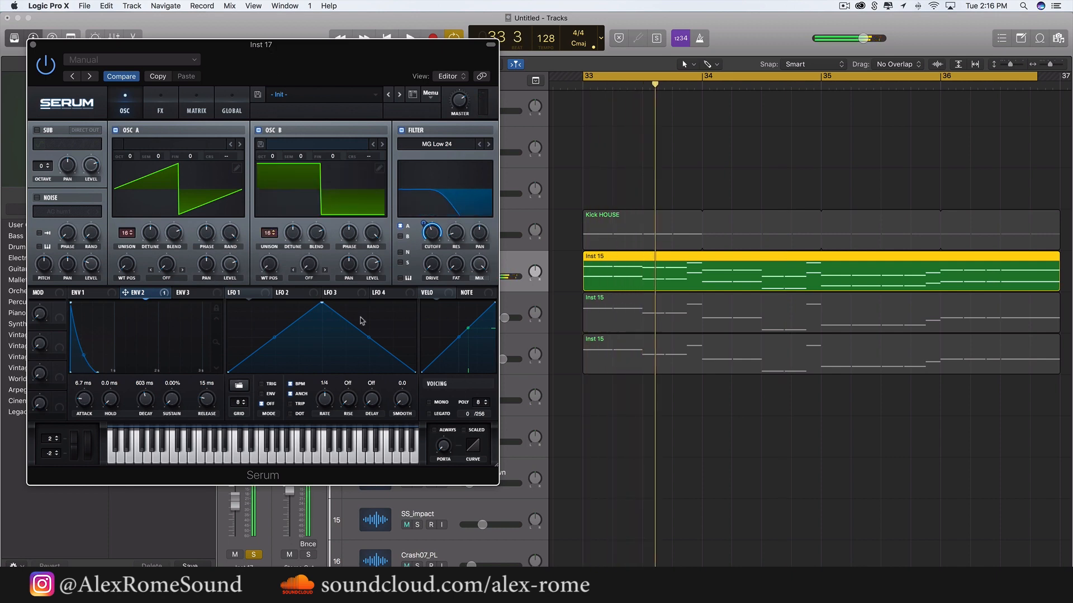
{"action": "left_click", "coordinate": [401, 237]}
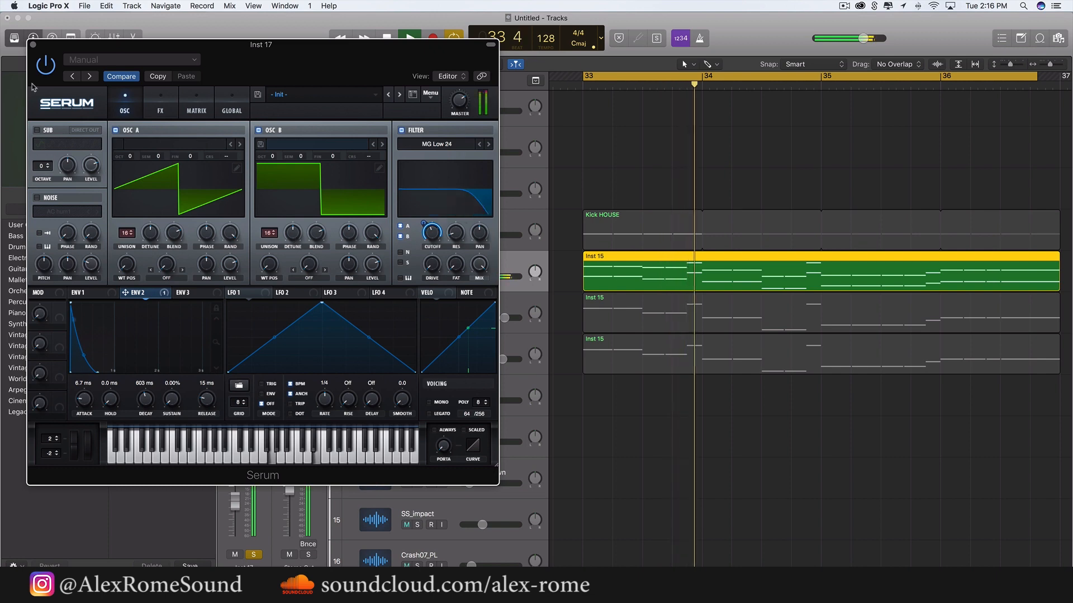
{"action": "left_click", "coordinate": [33, 45]}
{"action": "key", "text": "space"}
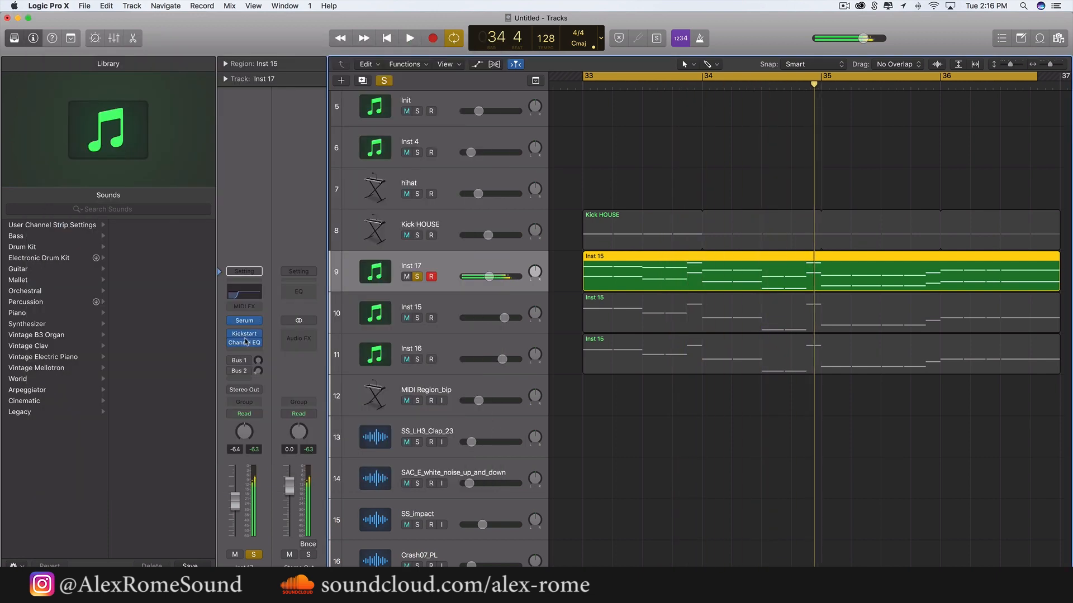
Insert a stereo Sample Delay after the Channel EQ on Inst 17, delay the left channel by 652 samples, and audition it
{"action": "left_click", "coordinate": [246, 349]}
{"action": "mouse_move", "coordinate": [264, 429]}
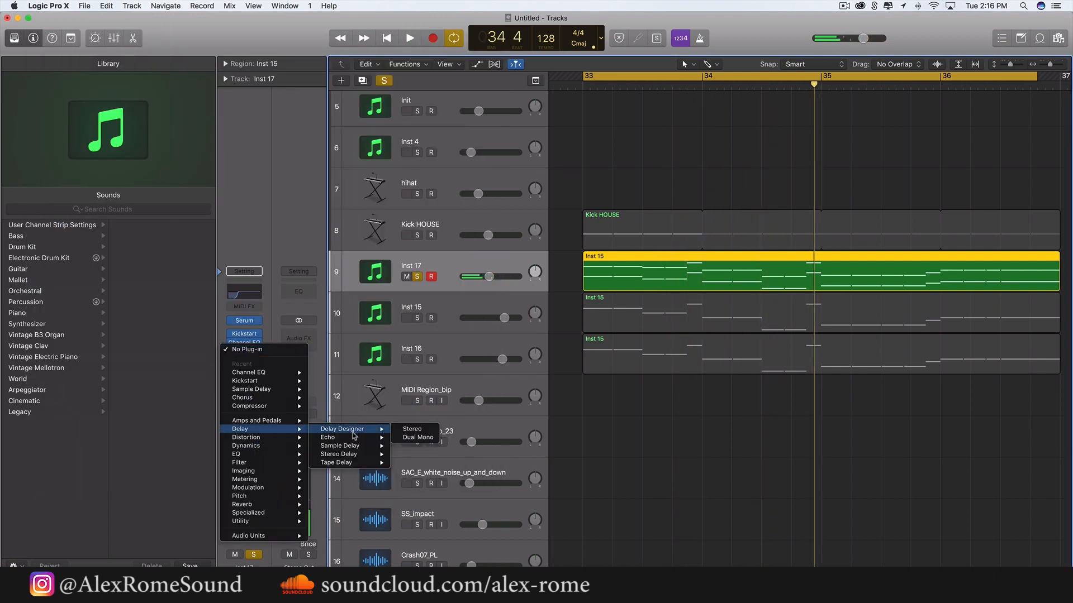
{"action": "mouse_move", "coordinate": [360, 446]}
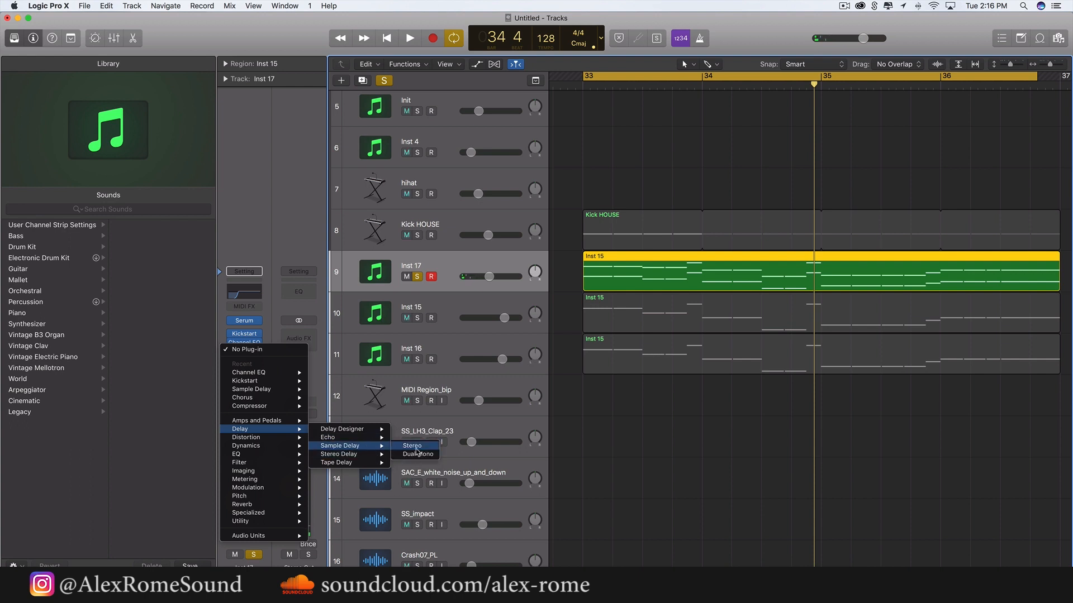
{"action": "left_click", "coordinate": [415, 447]}
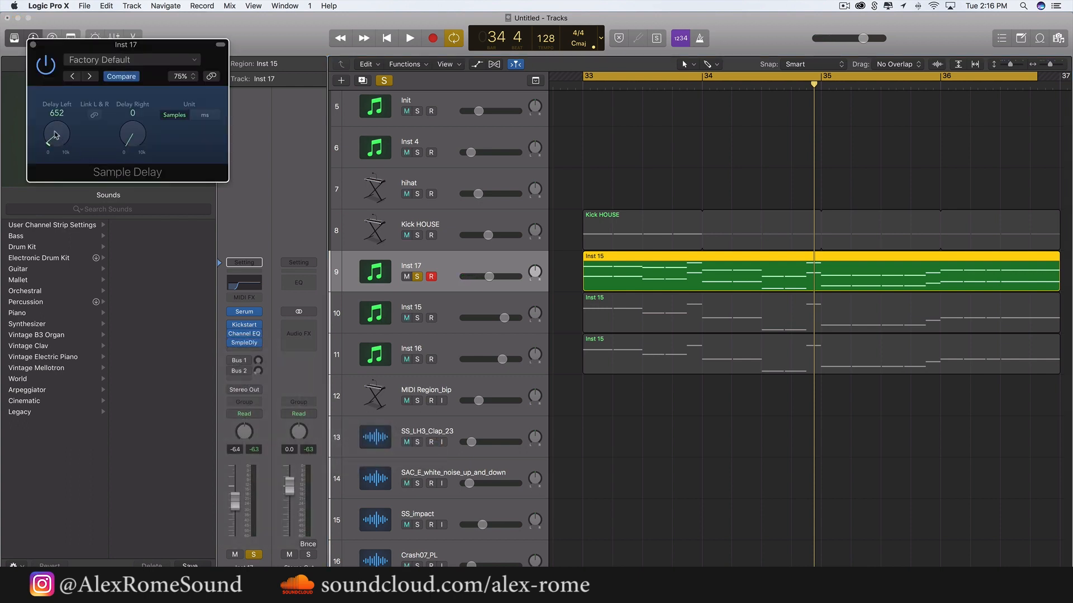
{"action": "key", "text": "space"}
{"action": "left_click", "coordinate": [33, 45]}
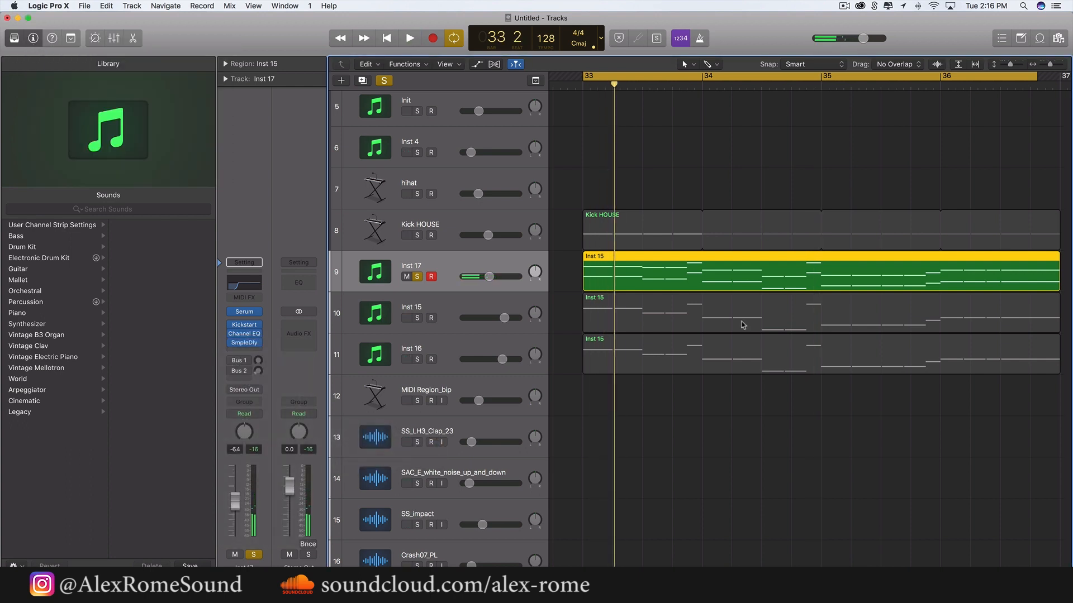
Unsolo Inst 17, play the full drop and lower the track's volume to -8.0 dB
{"action": "left_click", "coordinate": [416, 276]}
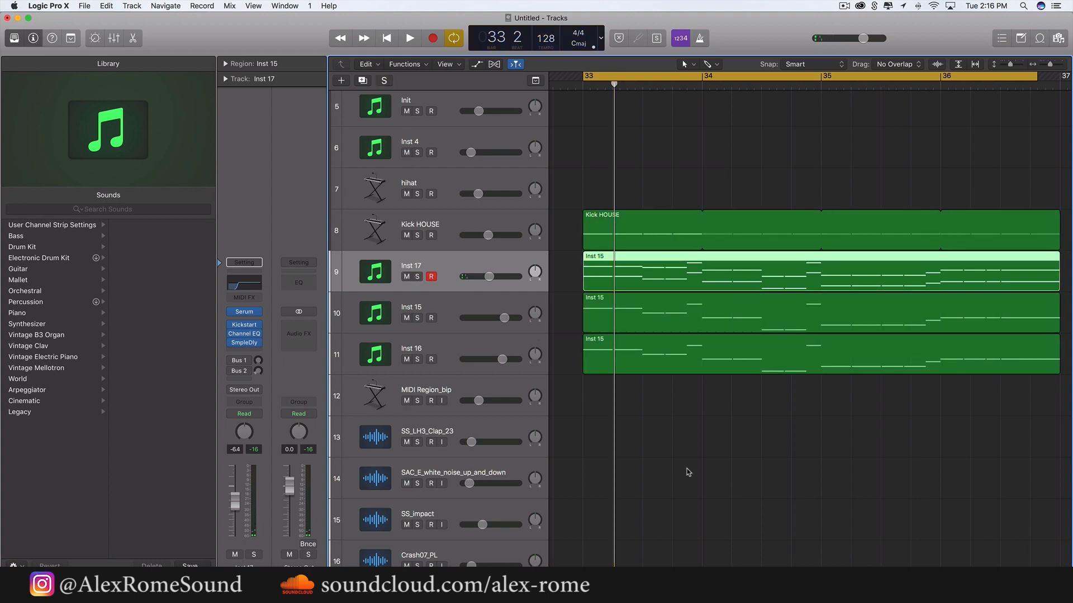
{"action": "key", "text": "space"}
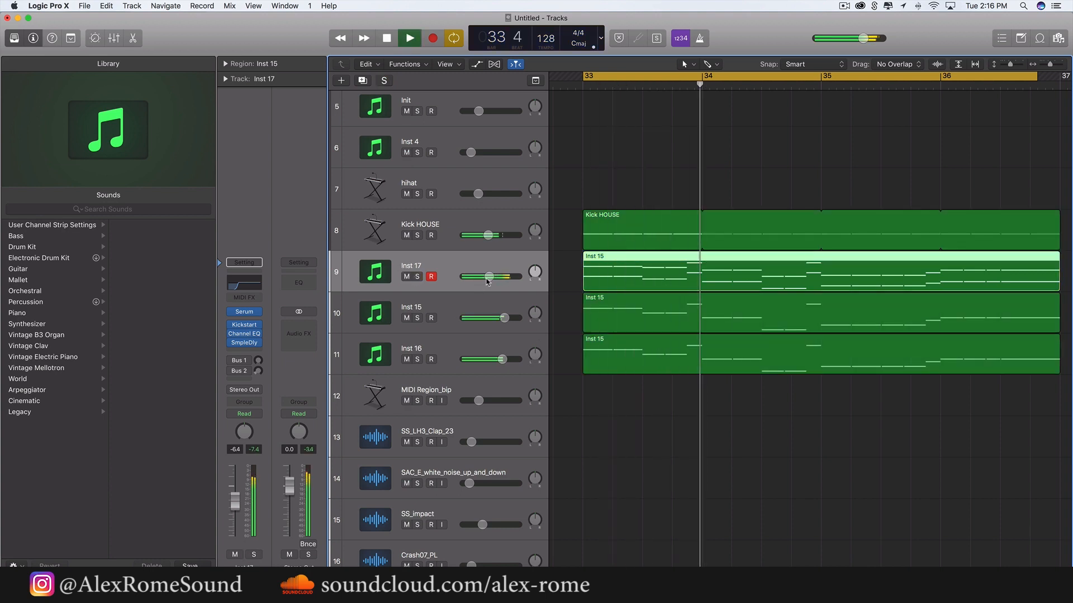
{"action": "left_click_drag", "start_coordinate": [488, 279], "coordinate": [488, 277]}
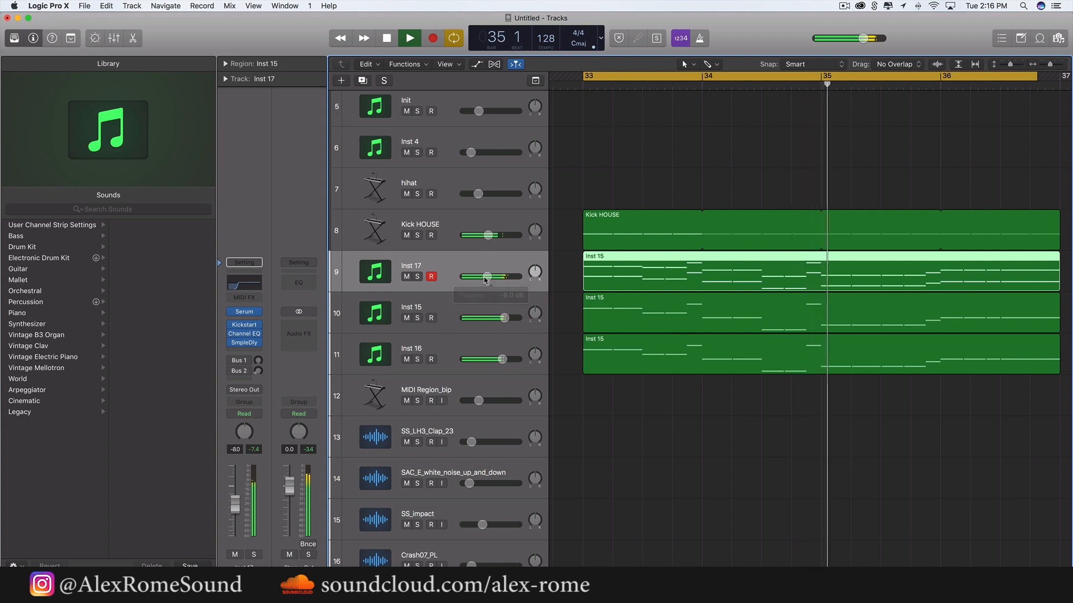
{"action": "key", "text": "super+Left"}
{"action": "key", "text": "super+Left"}
{"action": "scroll", "coordinate": [623, 290], "scroll_direction": "right", "scroll_amount": 5}
{"action": "scroll", "coordinate": [622, 290], "scroll_direction": "up", "scroll_amount": 4}
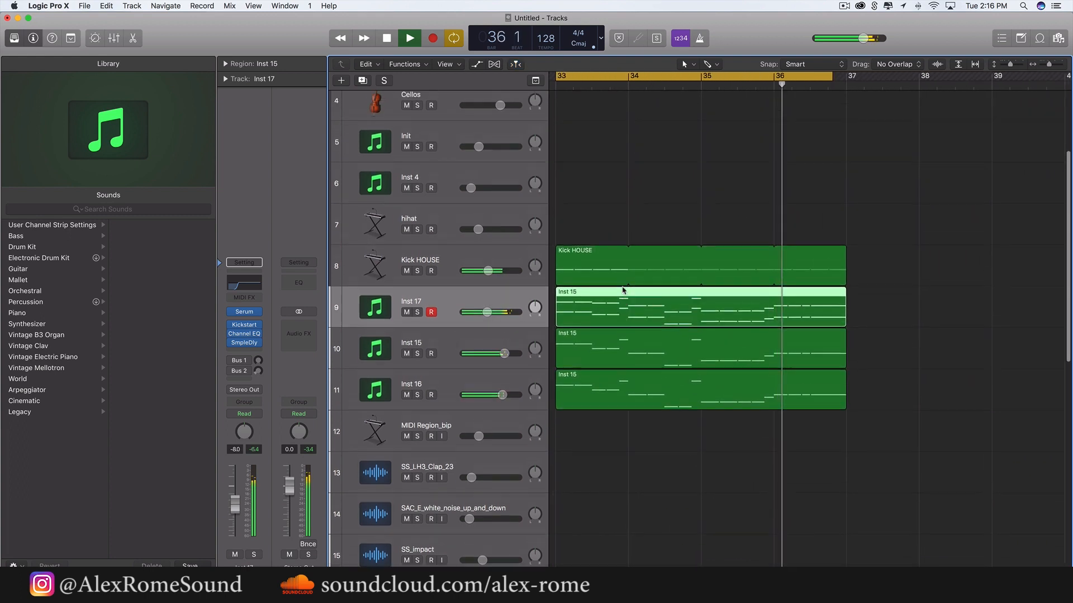
Stop playback and look through the whole arrangement to locate the build-up's melody regions in the Sum 4 stack
{"action": "key", "text": "space"}
{"action": "scroll", "coordinate": [622, 291], "scroll_direction": "left", "scroll_amount": 4}
{"action": "scroll", "coordinate": [624, 290], "scroll_direction": "left", "scroll_amount": 2}
{"action": "key", "text": "super+Left"}
{"action": "key", "text": "super+Left"}
{"action": "scroll", "coordinate": [624, 290], "scroll_direction": "right", "scroll_amount": 5}
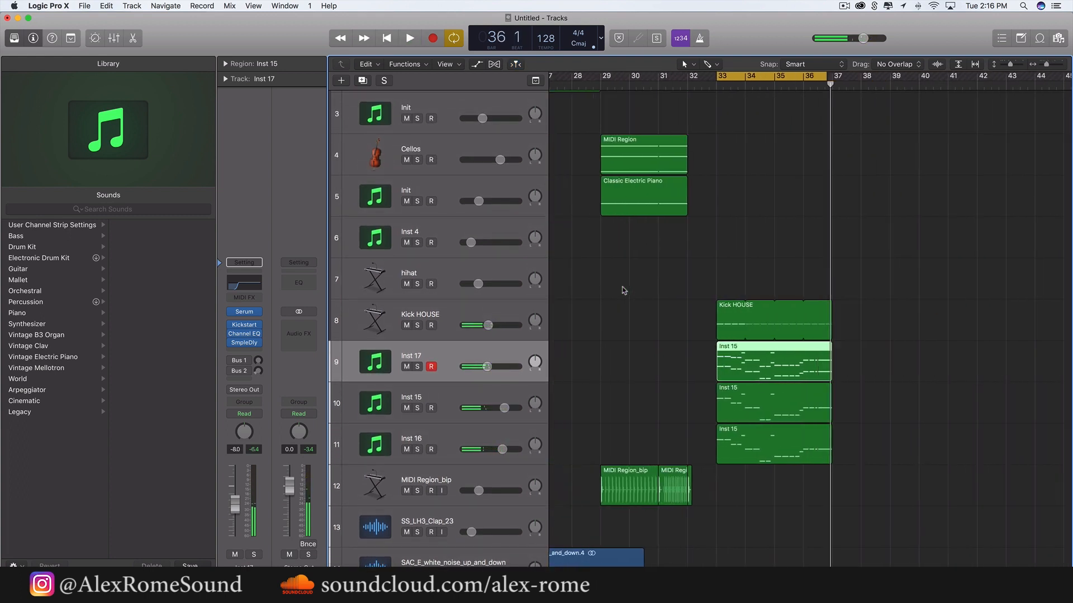
{"action": "key", "text": "super+Right"}
{"action": "scroll", "coordinate": [624, 291], "scroll_direction": "left", "scroll_amount": 4}
{"action": "scroll", "coordinate": [624, 291], "scroll_direction": "up", "scroll_amount": 1}
{"action": "scroll", "coordinate": [624, 291], "scroll_direction": "up", "scroll_amount": 2}
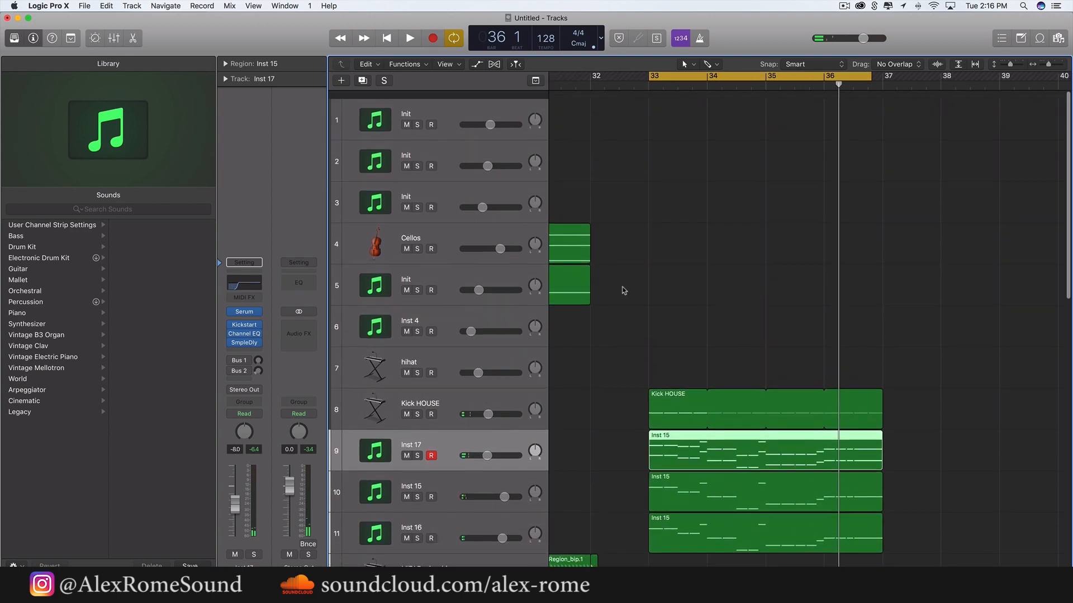
{"action": "scroll", "coordinate": [615, 279], "scroll_direction": "down", "scroll_amount": 6}
{"action": "scroll", "coordinate": [609, 269], "scroll_direction": "left", "scroll_amount": 5}
{"action": "scroll", "coordinate": [608, 267], "scroll_direction": "down", "scroll_amount": 10}
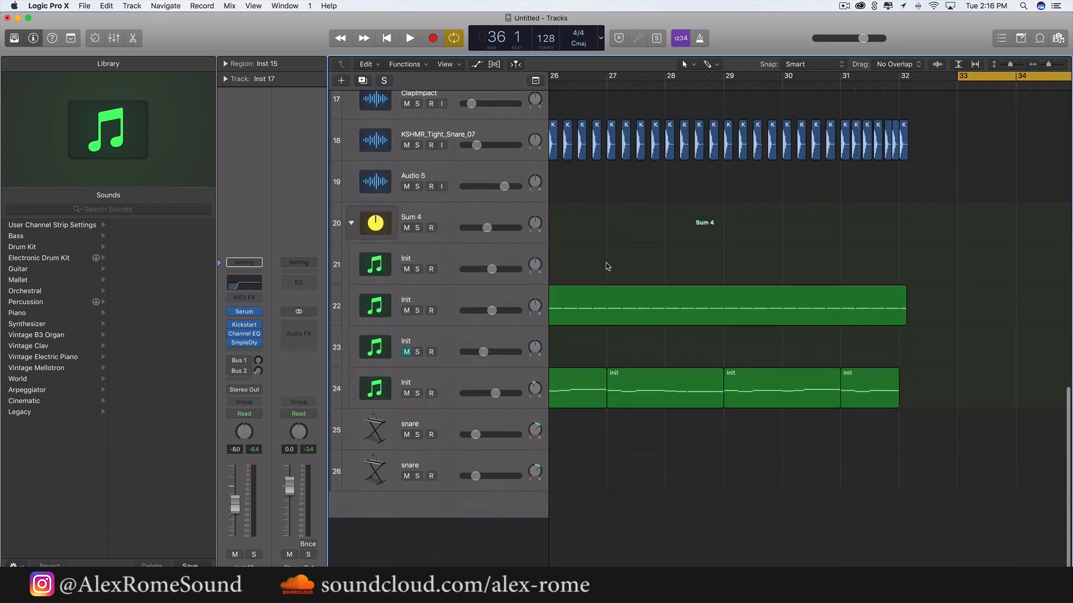
{"action": "key", "text": "super+Left"}
{"action": "key", "text": "super+Left"}
{"action": "key", "text": "super+Left"}
{"action": "key", "text": "super+Left"}
{"action": "key", "text": "super+Right"}
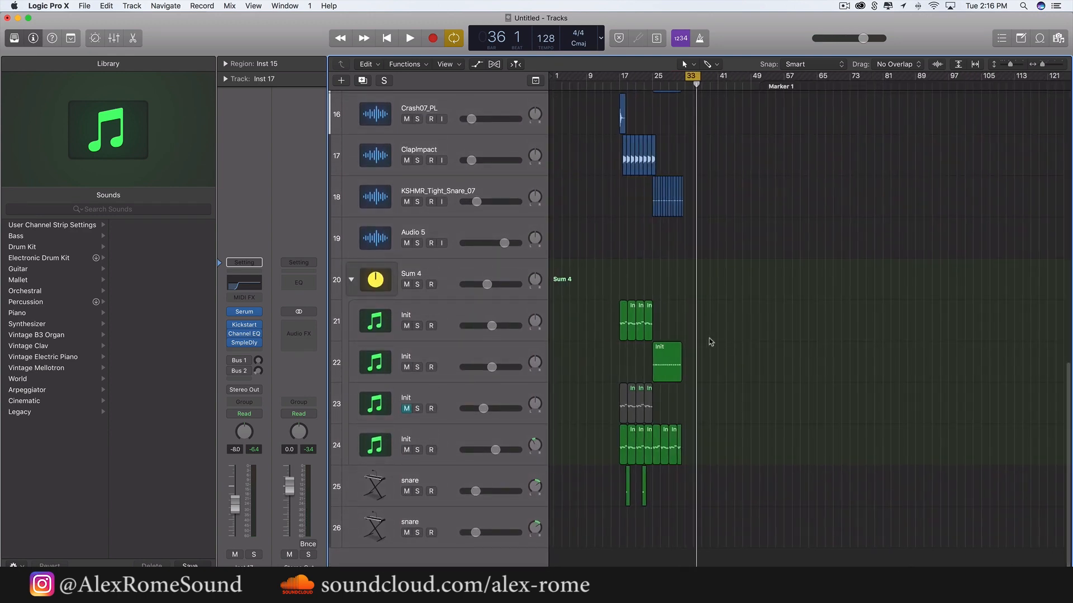
Copy the four Init regions from the Sum 4 stack's first track with their automation, and place the copies at bar 33
{"action": "left_click_drag", "start_coordinate": [743, 324], "coordinate": [620, 315]}
{"action": "key", "text": "super+c"}
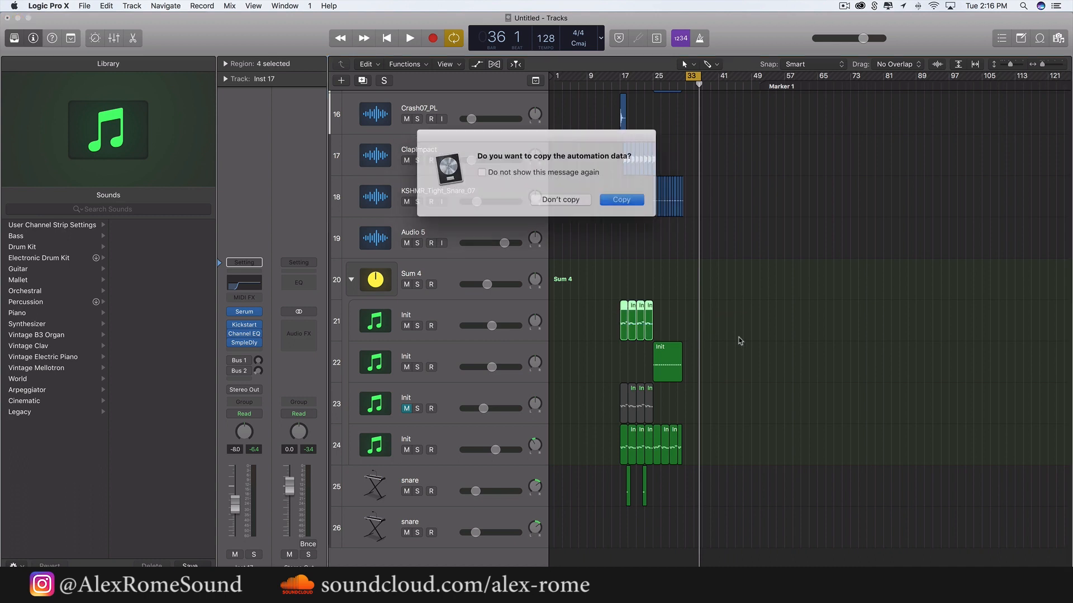
{"action": "left_click", "coordinate": [627, 199]}
{"action": "key", "text": "super+Right"}
{"action": "key", "text": "super+Right"}
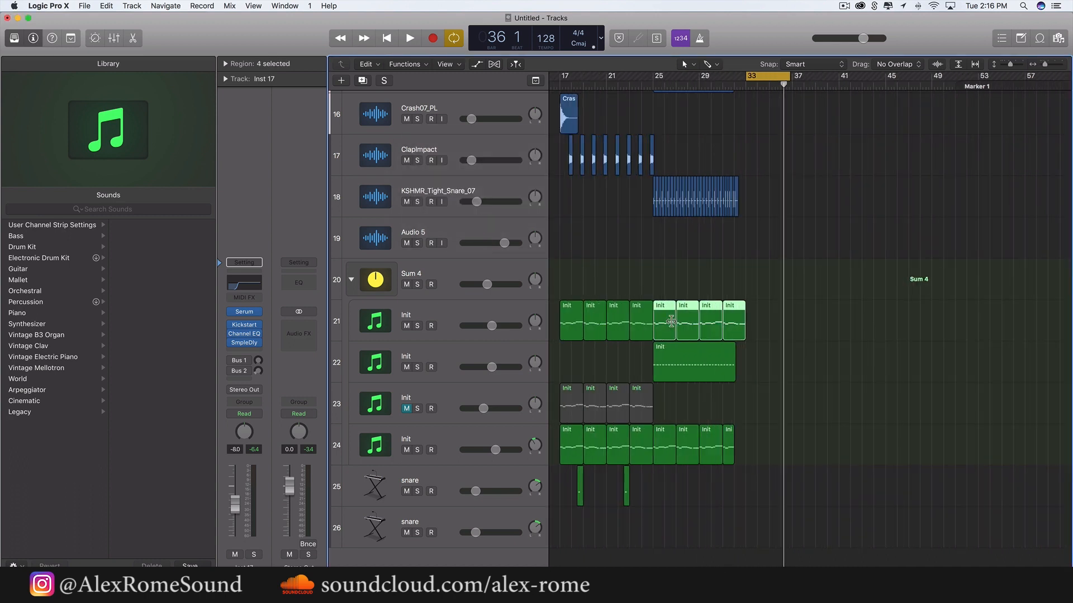
{"action": "left_click_drag", "start_coordinate": [702, 327], "coordinate": [764, 330]}
{"action": "scroll", "coordinate": [759, 330], "scroll_direction": "up", "scroll_amount": 5}
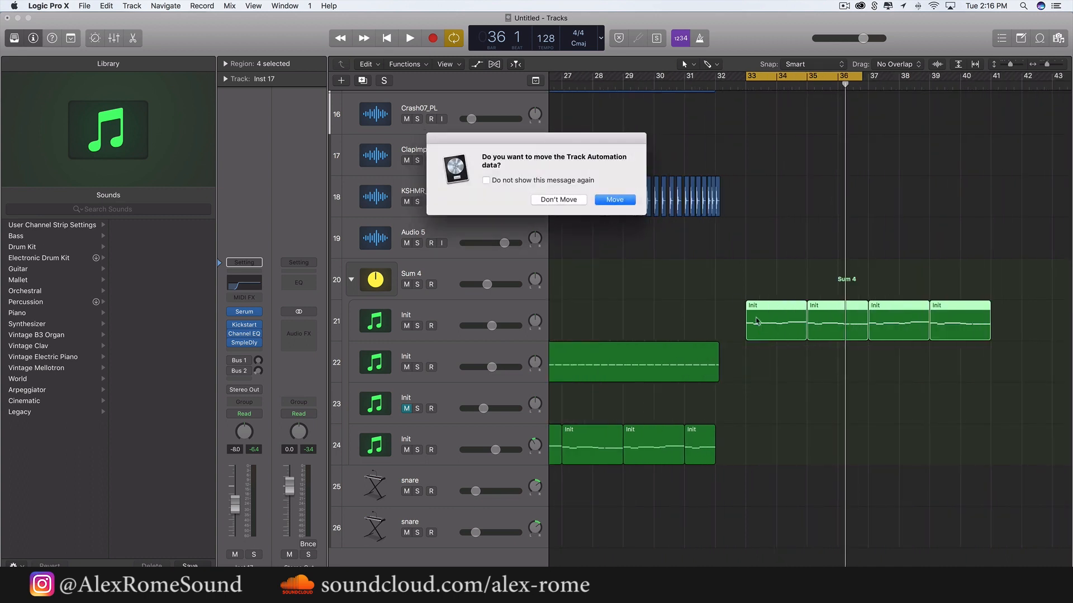
{"action": "left_click", "coordinate": [615, 200]}
Audition the copied melody in the drop and extend the cycle range from bar 33 to bar 41
{"action": "key", "text": "space"}
{"action": "scroll", "coordinate": [698, 251], "scroll_direction": "right", "scroll_amount": 3}
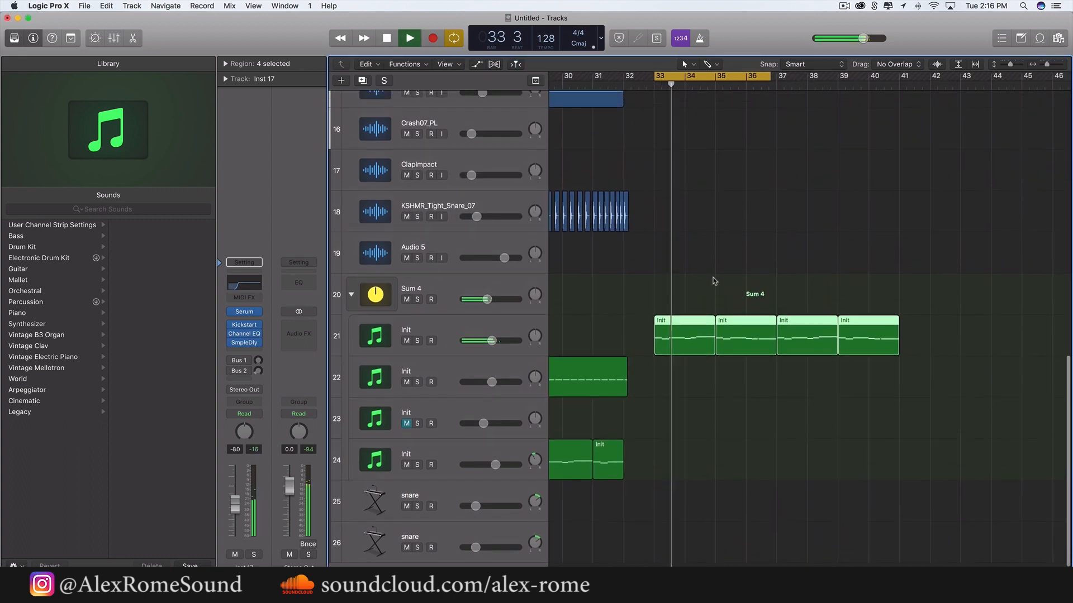
{"action": "scroll", "coordinate": [713, 281], "scroll_direction": "up", "scroll_amount": 1}
{"action": "scroll", "coordinate": [715, 281], "scroll_direction": "right", "scroll_amount": 2}
{"action": "scroll", "coordinate": [714, 281], "scroll_direction": "up", "scroll_amount": 1}
{"action": "key", "text": "space"}
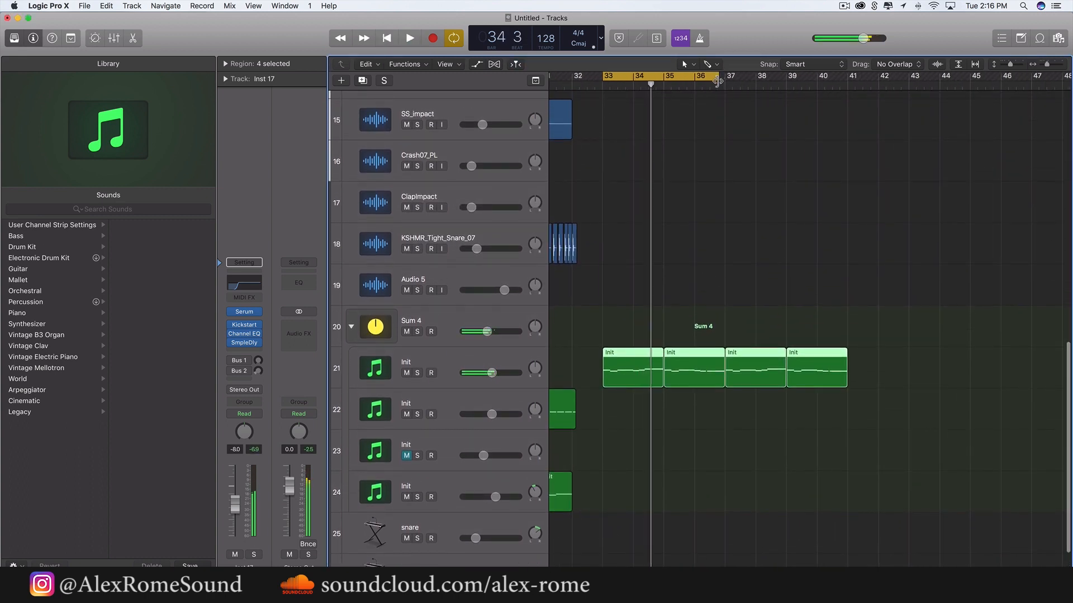
{"action": "left_click_drag", "start_coordinate": [718, 78], "coordinate": [846, 80]}
{"action": "key", "text": "space"}
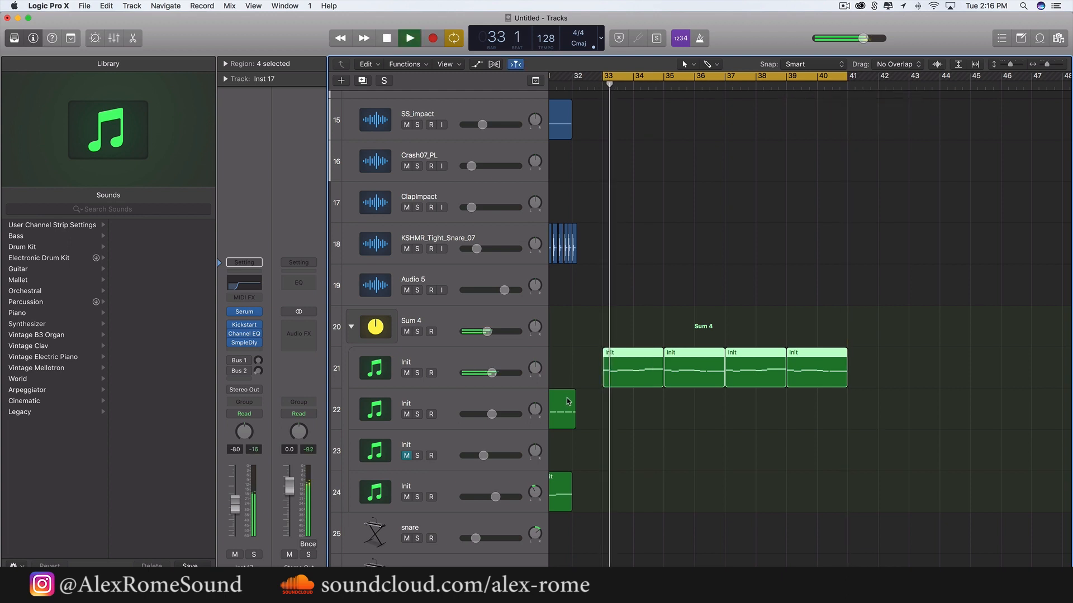
{"action": "key", "text": "space"}
{"action": "scroll", "coordinate": [626, 341], "scroll_direction": "up", "scroll_amount": 2}
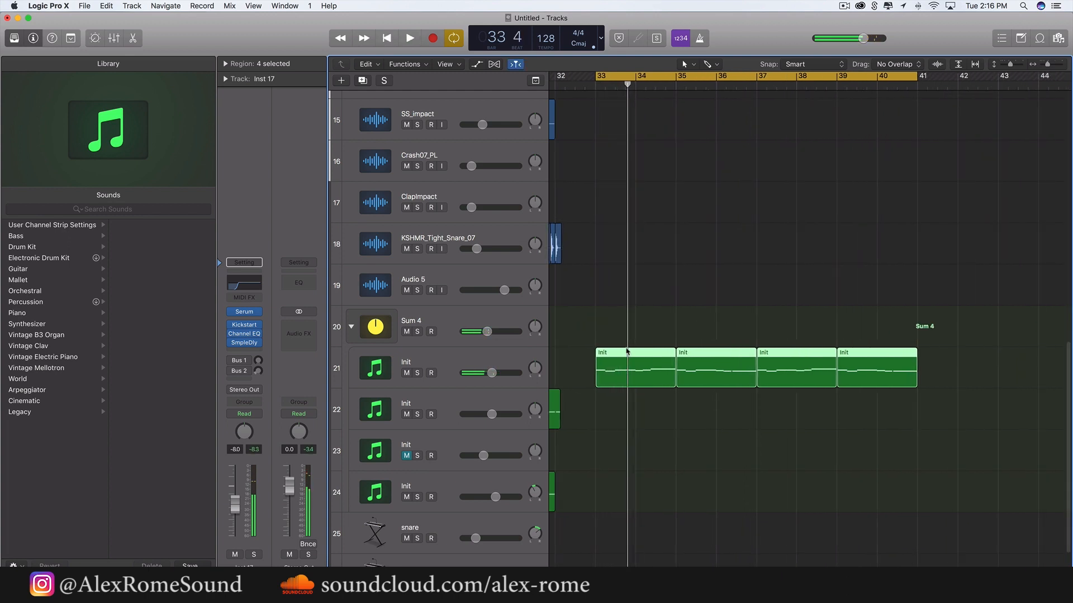
Delete the last three copied Init regions between bars 35 and 41
{"action": "left_click_drag", "start_coordinate": [691, 316], "coordinate": [916, 382]}
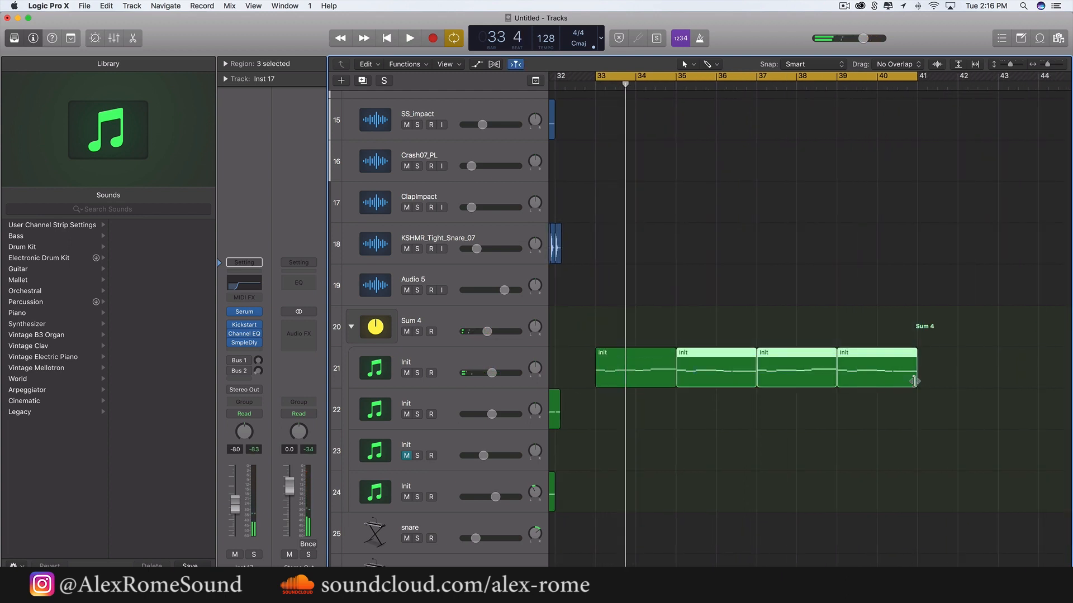
{"action": "key", "text": "Delete"}
{"action": "left_click", "coordinate": [631, 193]}
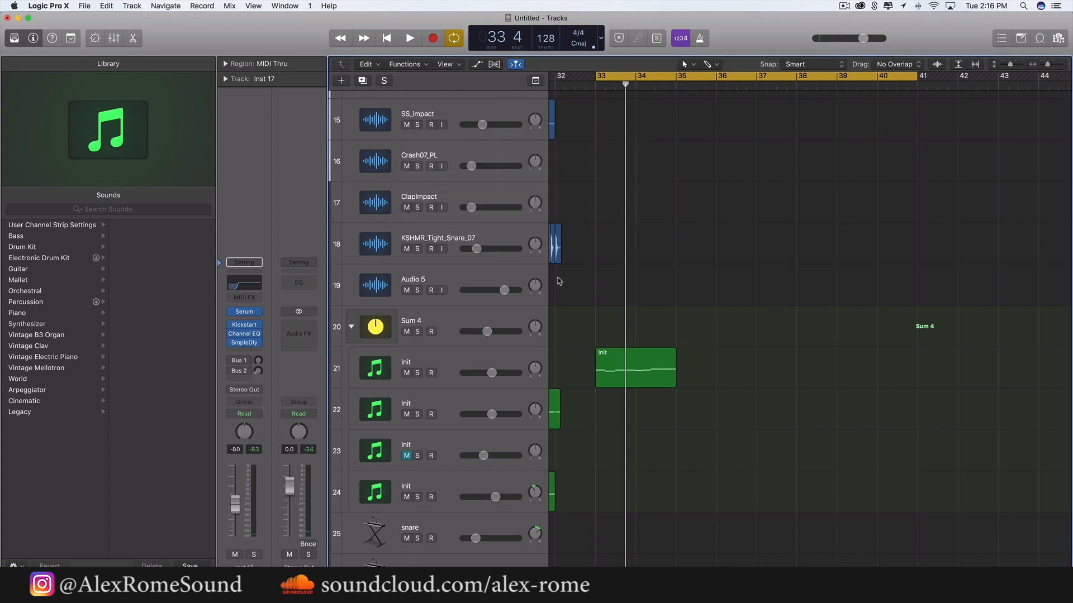
Create a software instrument track above Audio 5 and move the Init region at bar 33 onto it without its automation
{"action": "left_click", "coordinate": [464, 362]}
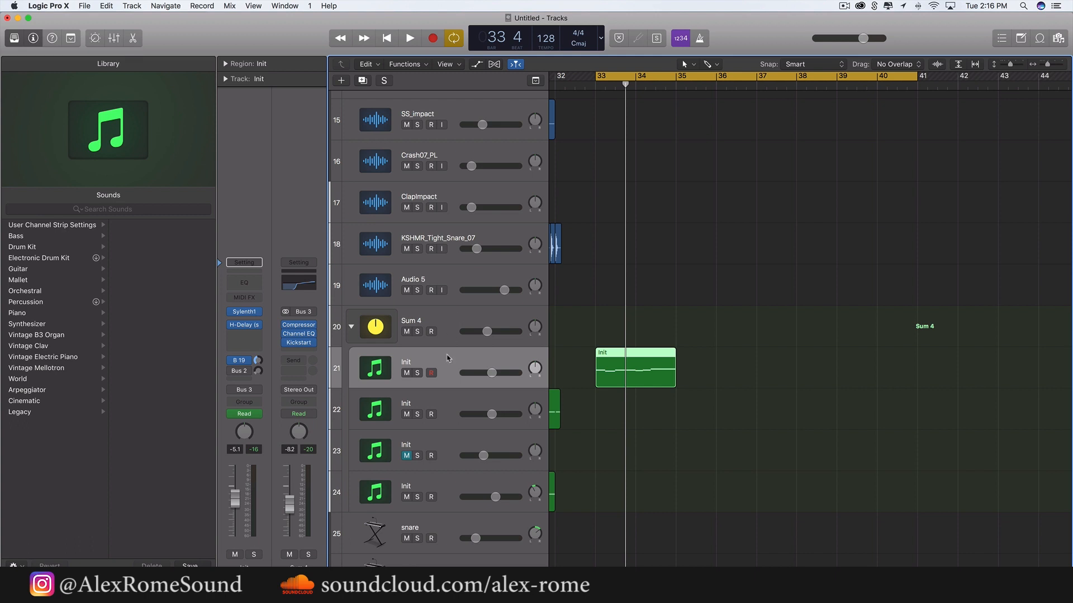
{"action": "left_click", "coordinate": [132, 6]}
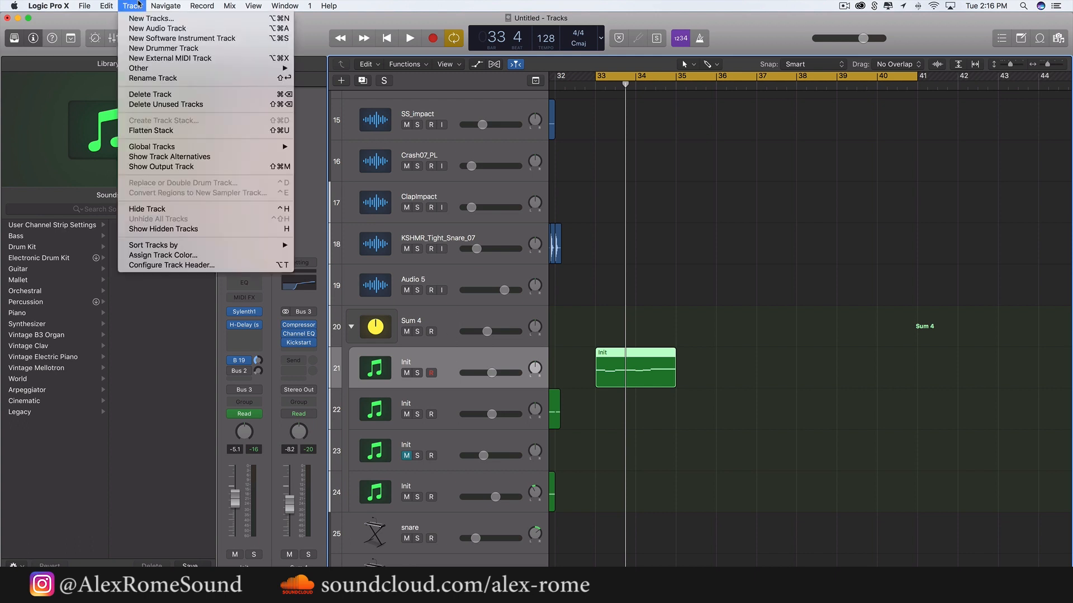
{"action": "left_click", "coordinate": [151, 44]}
{"action": "left_click_drag", "start_coordinate": [439, 536], "coordinate": [441, 287]}
{"action": "left_click_drag", "start_coordinate": [621, 412], "coordinate": [622, 286]}
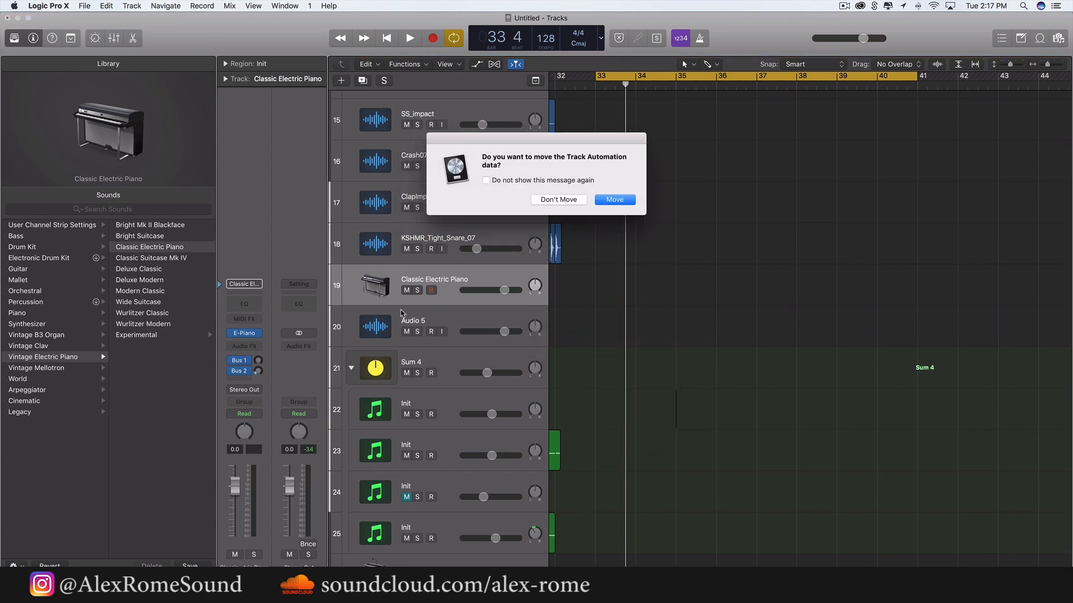
{"action": "left_click", "coordinate": [559, 200]}
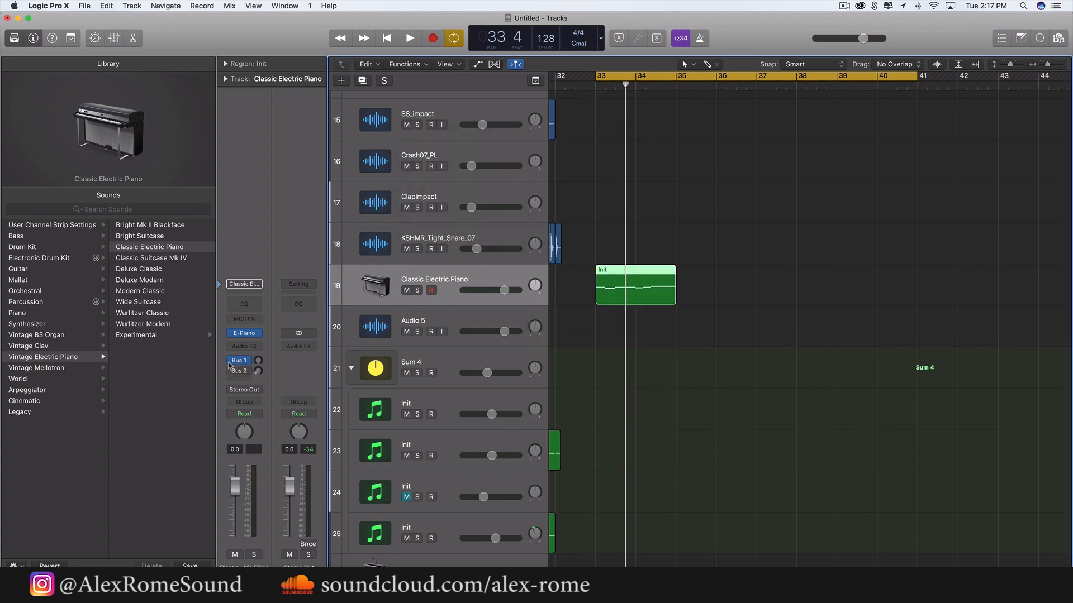
Replace the new track's electric piano instrument with reFX Nexus 2
{"action": "left_click", "coordinate": [259, 335]}
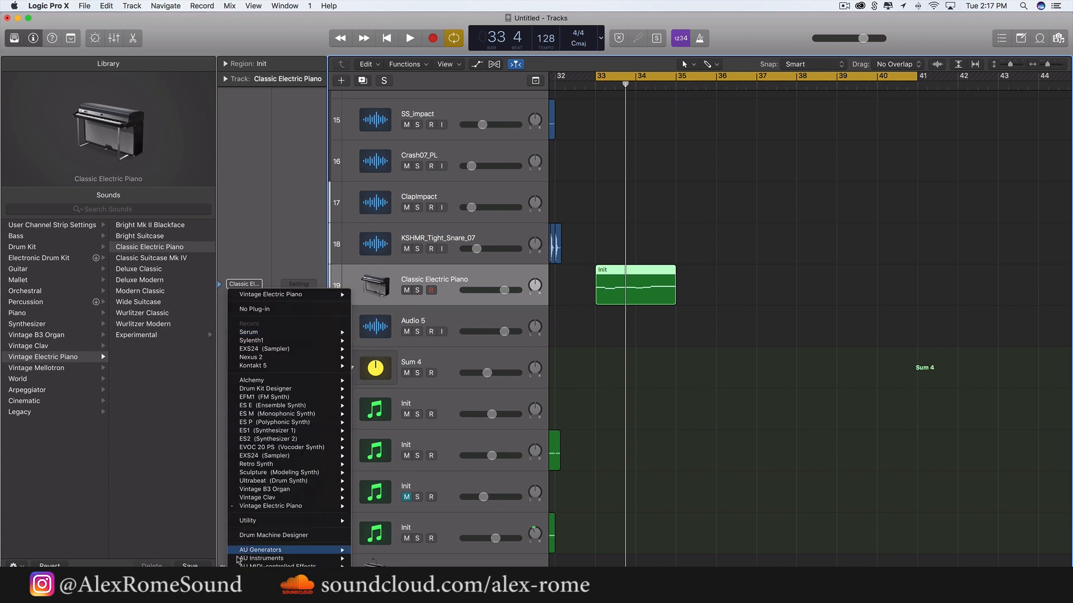
{"action": "mouse_move", "coordinate": [313, 558]}
{"action": "mouse_move", "coordinate": [392, 533]}
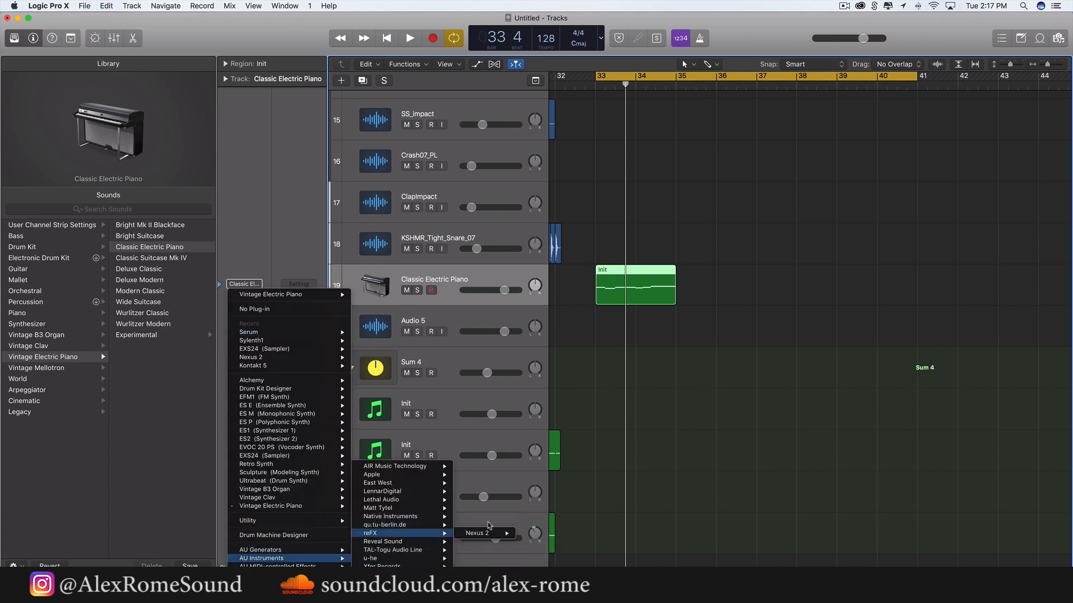
{"action": "left_click", "coordinate": [532, 533]}
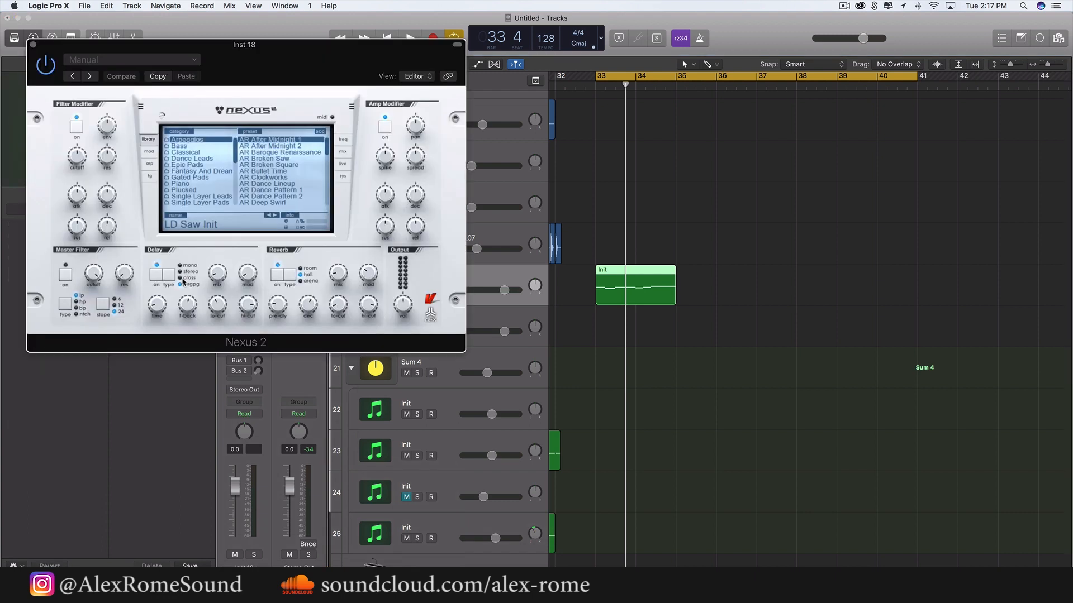
Try the LD Could Be One Chord preset from Nexus 2's XP Electro House category and close the plug-in window
{"action": "scroll", "coordinate": [198, 154], "scroll_direction": "down", "scroll_amount": 10}
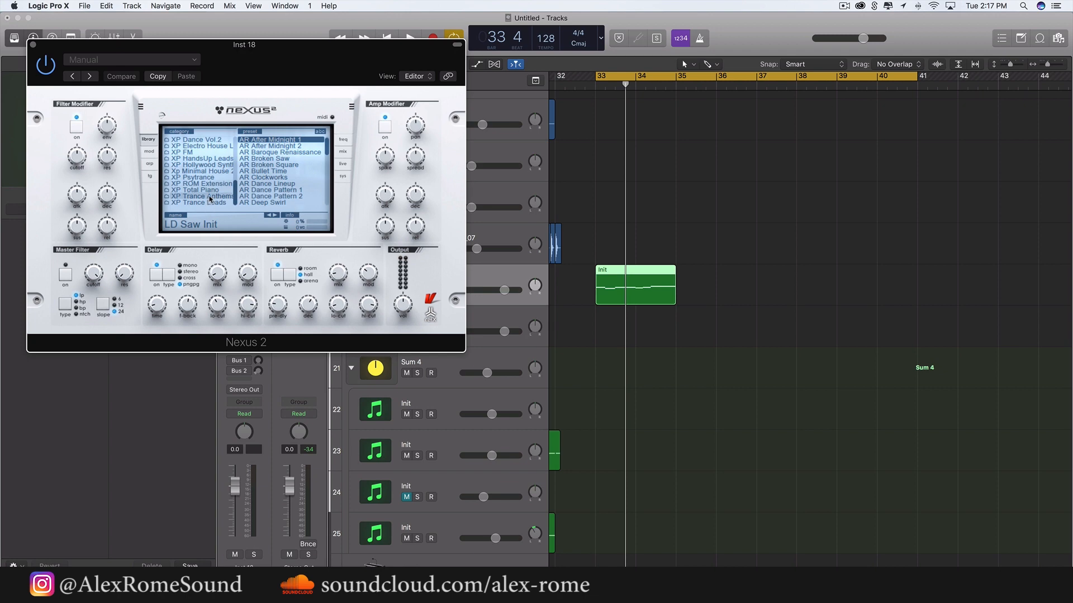
{"action": "left_click", "coordinate": [222, 159]}
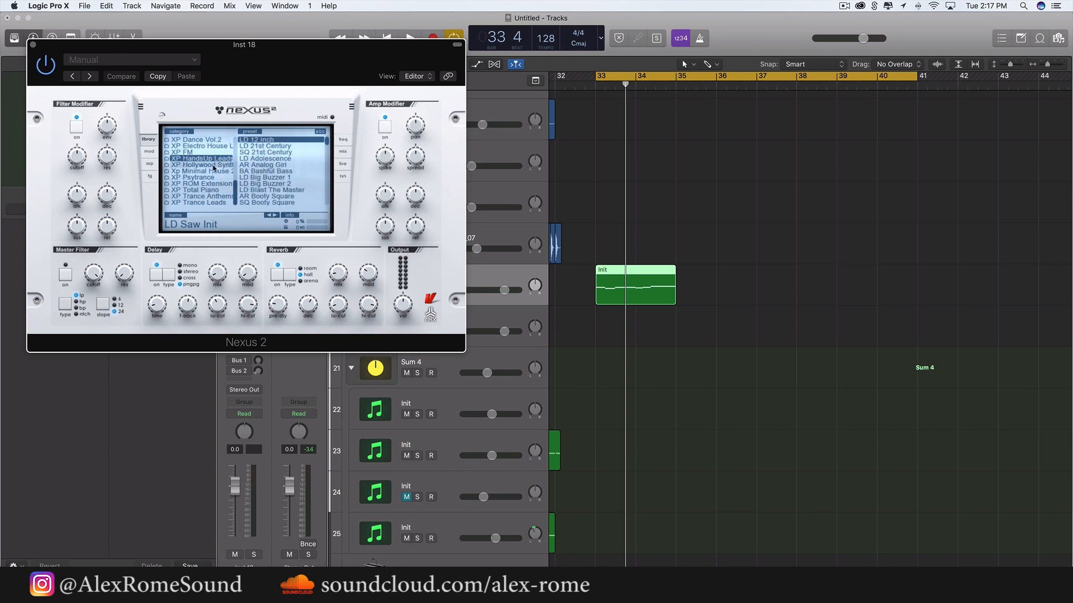
{"action": "left_click", "coordinate": [202, 148]}
{"action": "scroll", "coordinate": [273, 197], "scroll_direction": "down", "scroll_amount": 5}
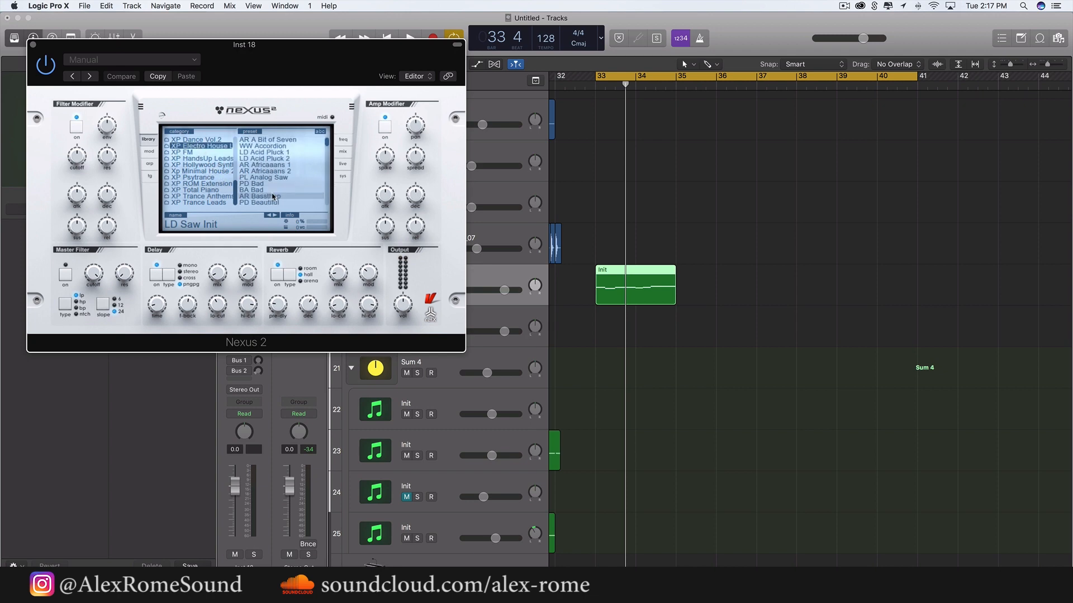
{"action": "scroll", "coordinate": [273, 197], "scroll_direction": "up", "scroll_amount": 2}
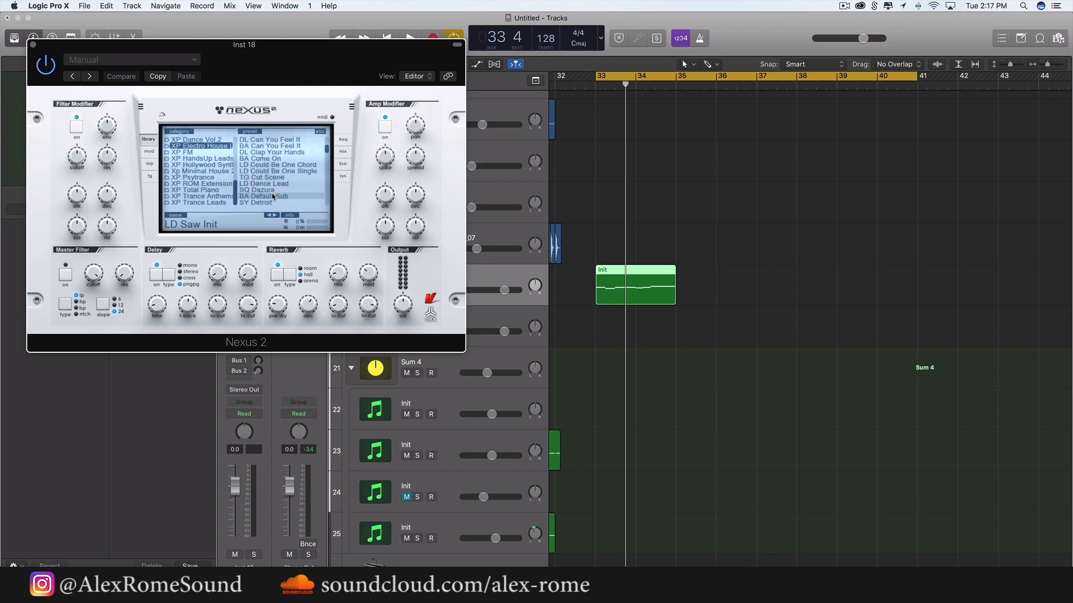
{"action": "scroll", "coordinate": [273, 197], "scroll_direction": "up", "scroll_amount": 1}
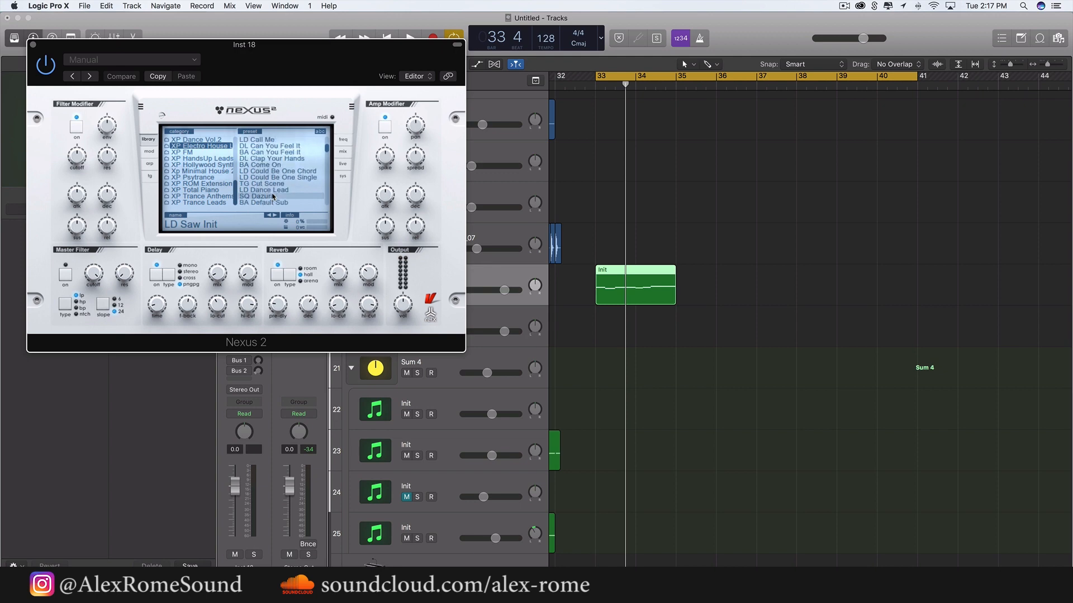
{"action": "left_click", "coordinate": [33, 44]}
Lower Inst 18's volume to -8.8 dB, solo the track and audition it from bar 33
{"action": "key", "text": "super+Right"}
{"action": "key", "text": "super+Right"}
{"action": "key", "text": "super+Right"}
{"action": "key", "text": "super+Right"}
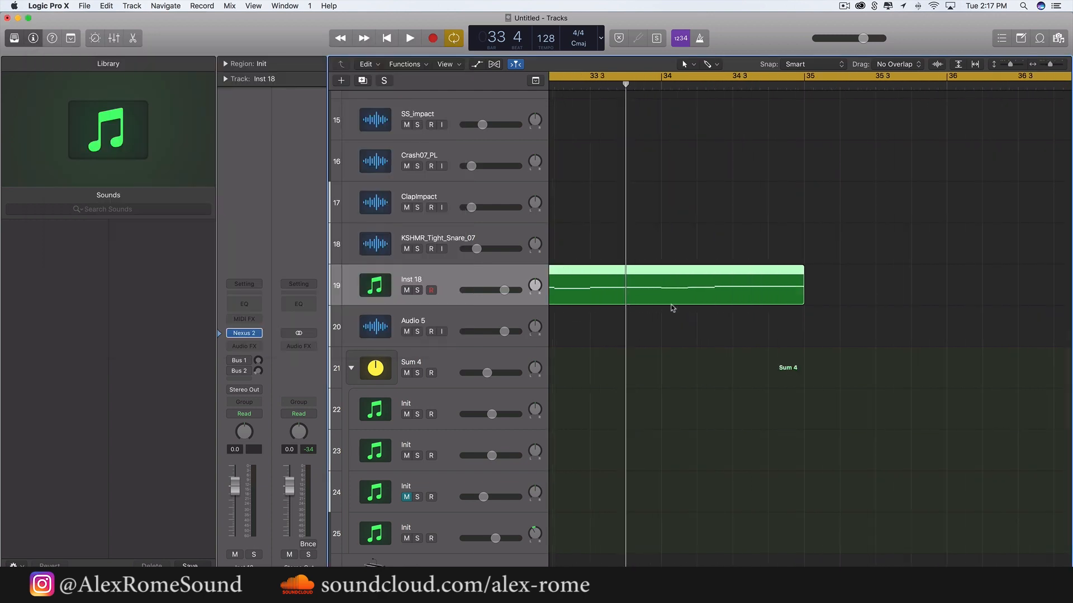
{"action": "left_click_drag", "start_coordinate": [490, 291], "coordinate": [479, 292]}
{"action": "key", "text": "space"}
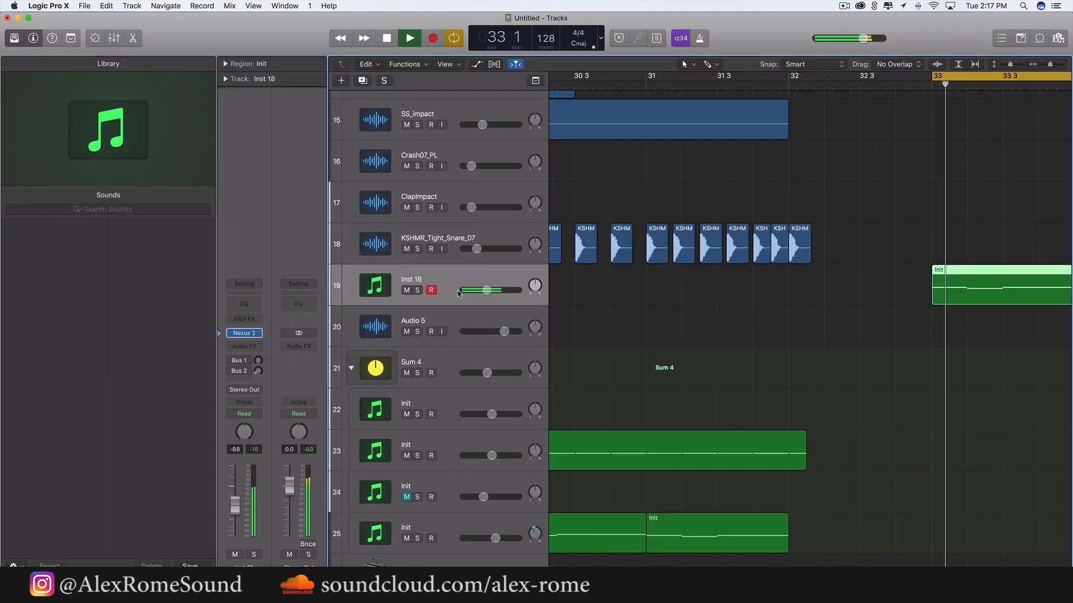
{"action": "key", "text": "s"}
{"action": "scroll", "coordinate": [668, 363], "scroll_direction": "up", "scroll_amount": 2}
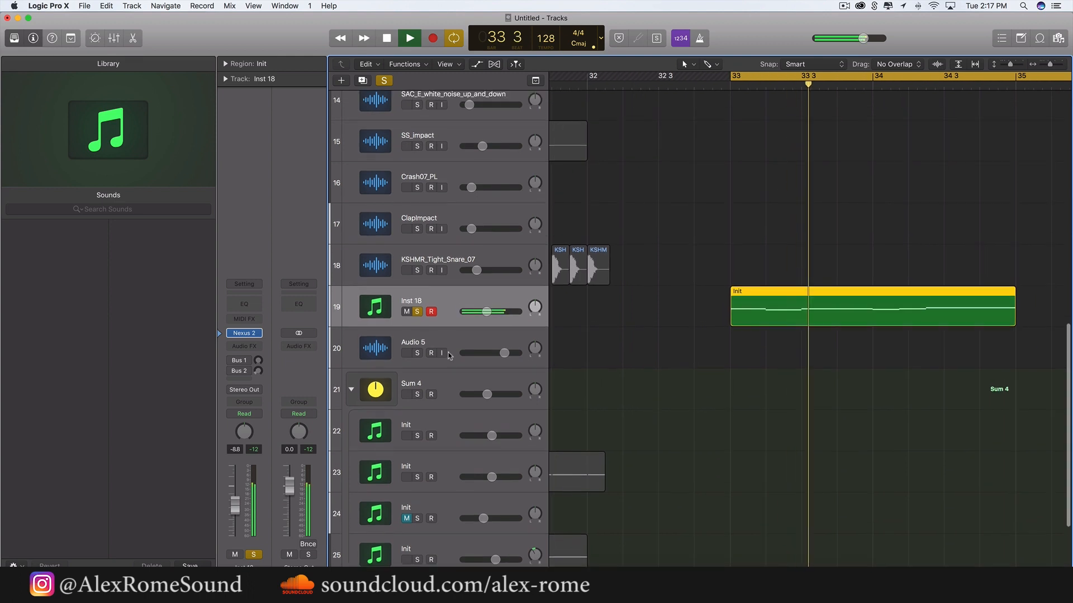
{"action": "key", "text": "space"}
Reopen Nexus 2 on Inst 18 and try the PL Analog Saw preset from the XP Electro House category
{"action": "left_click", "coordinate": [244, 334]}
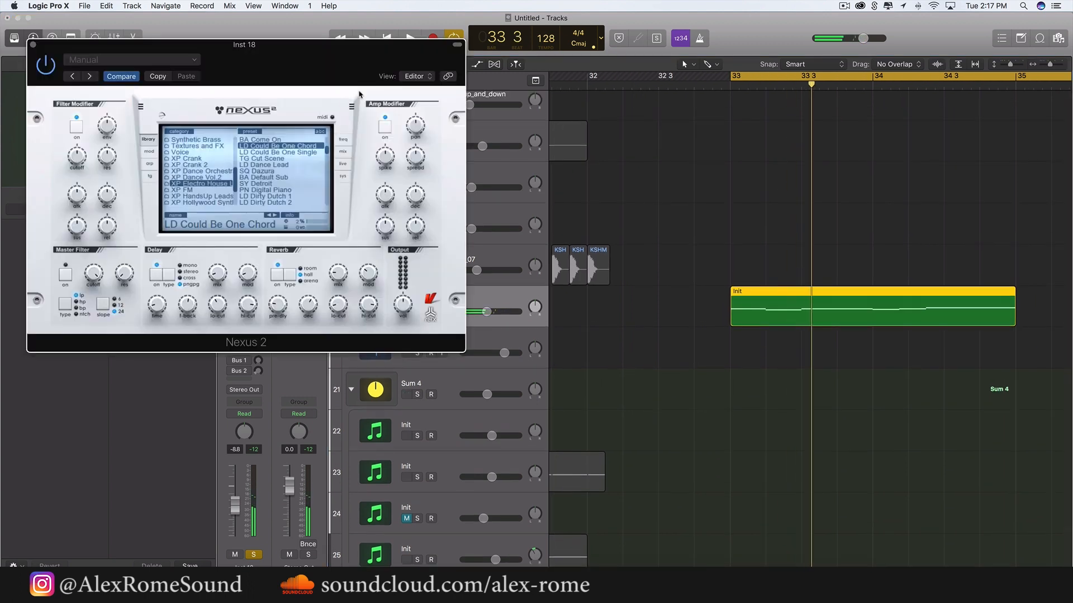
{"action": "left_click", "coordinate": [203, 172]}
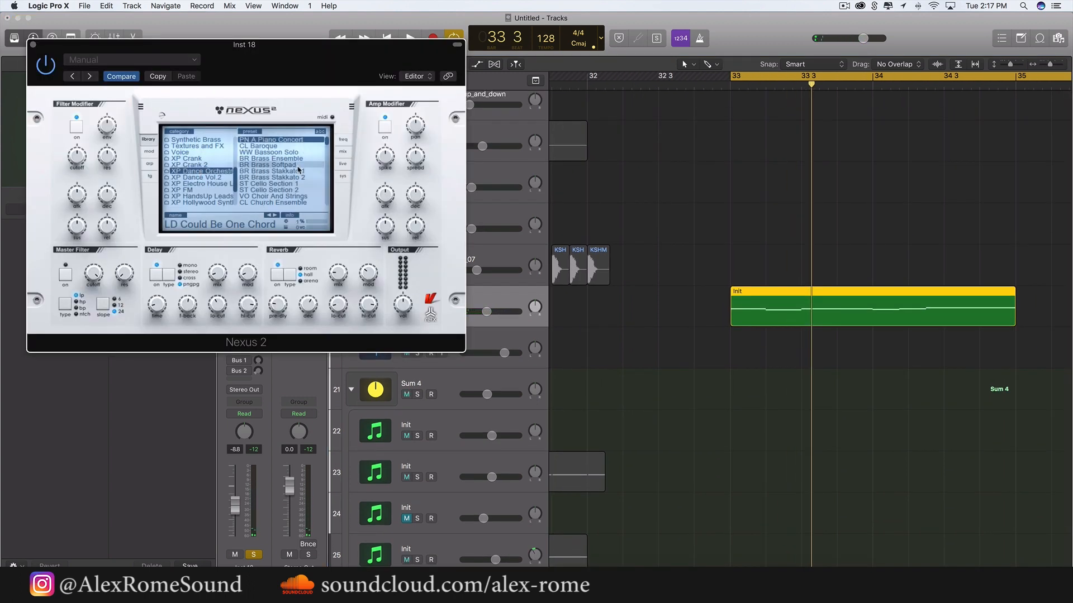
{"action": "left_click", "coordinate": [195, 184]}
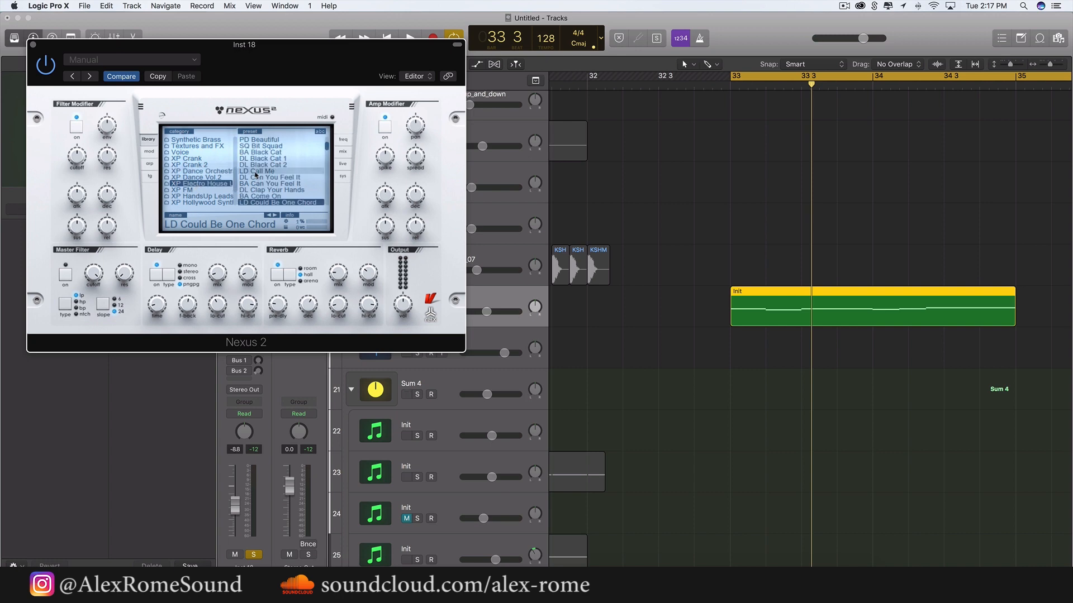
{"action": "scroll", "coordinate": [255, 175], "scroll_direction": "up", "scroll_amount": 5}
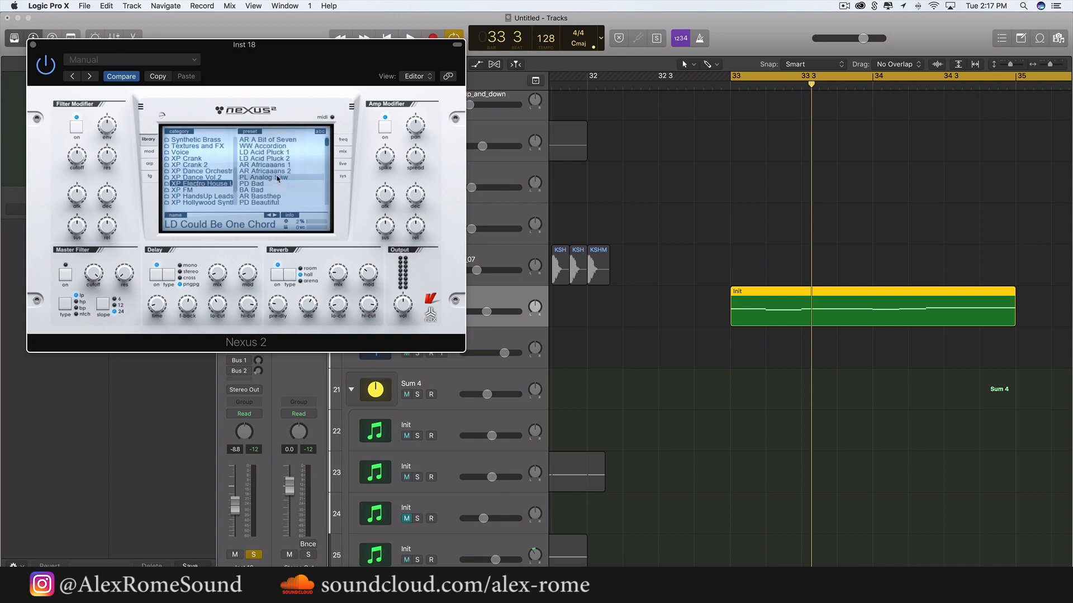
{"action": "left_click", "coordinate": [278, 179]}
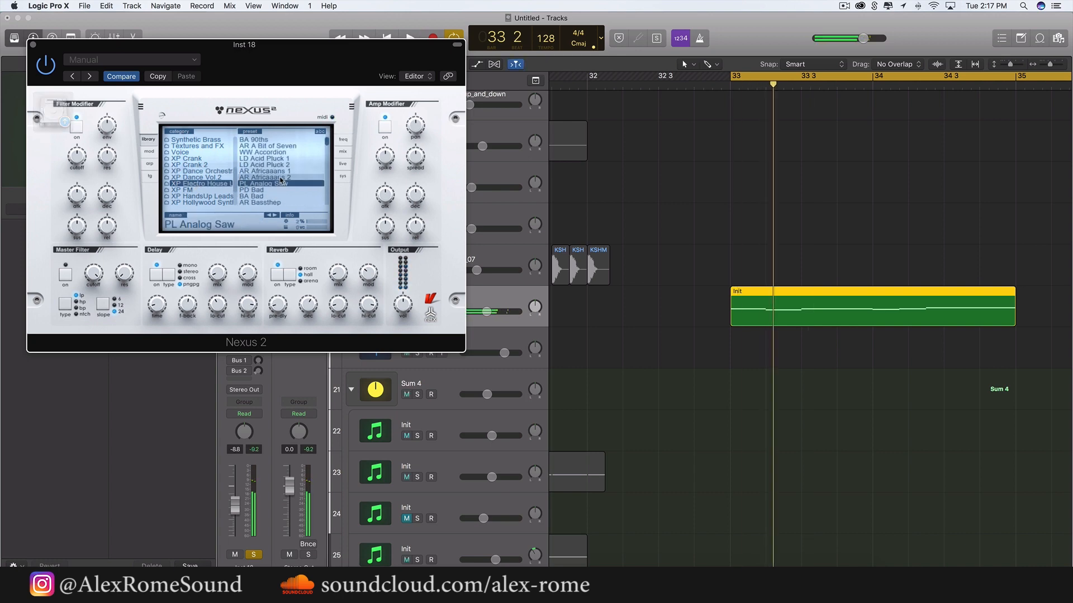
Load the LD Yeaahhh preset in Nexus 2, switch off its reverb and delay while auditioning, and close the plug-in window
{"action": "scroll", "coordinate": [282, 180], "scroll_direction": "up", "scroll_amount": 1}
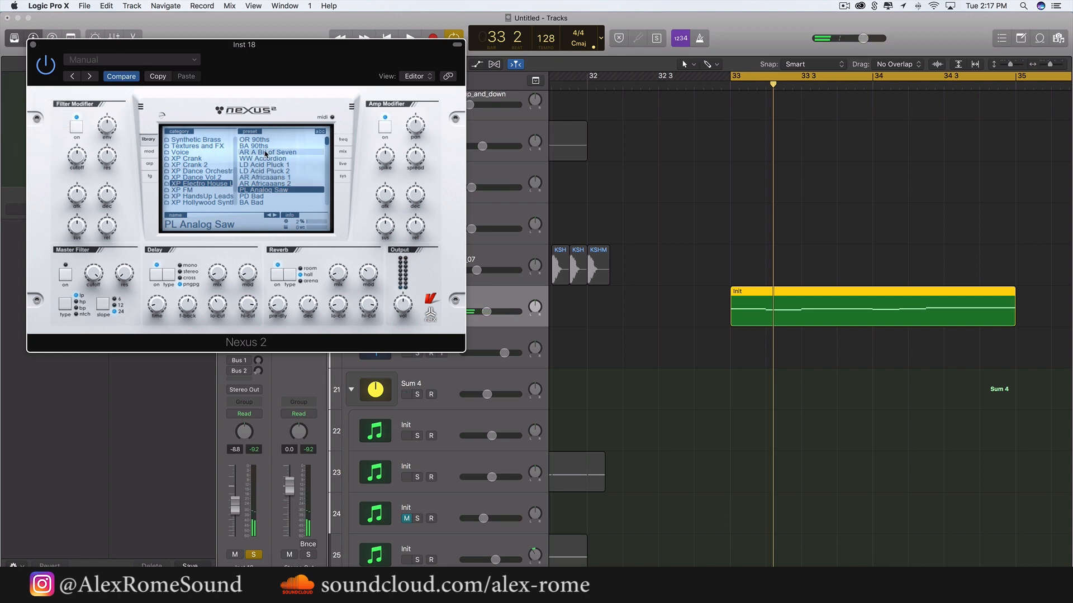
{"action": "scroll", "coordinate": [266, 154], "scroll_direction": "down", "scroll_amount": 10}
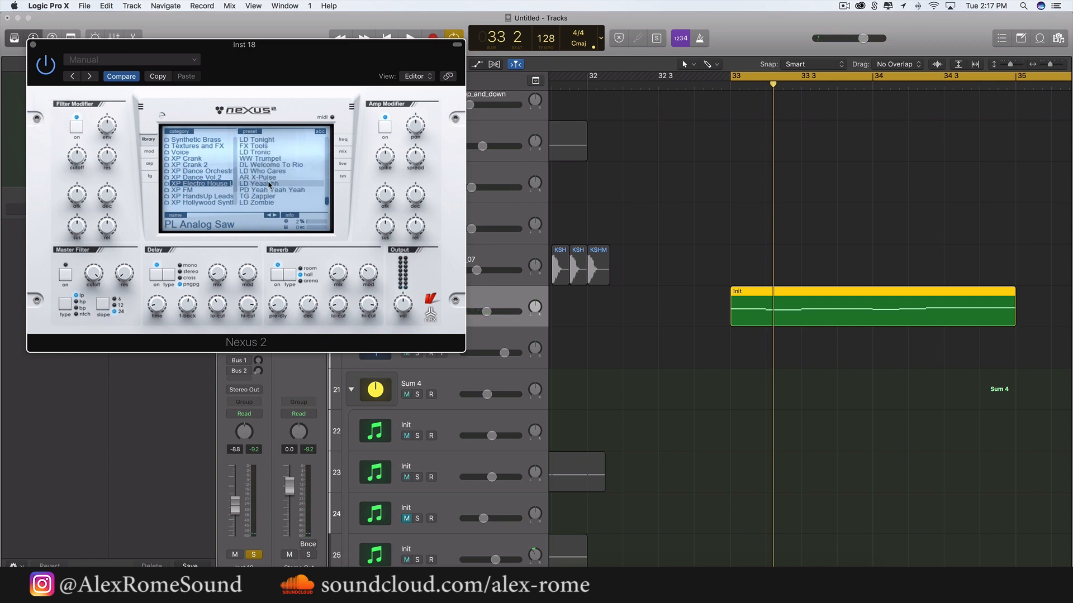
{"action": "left_click", "coordinate": [269, 185]}
{"action": "key", "text": "space"}
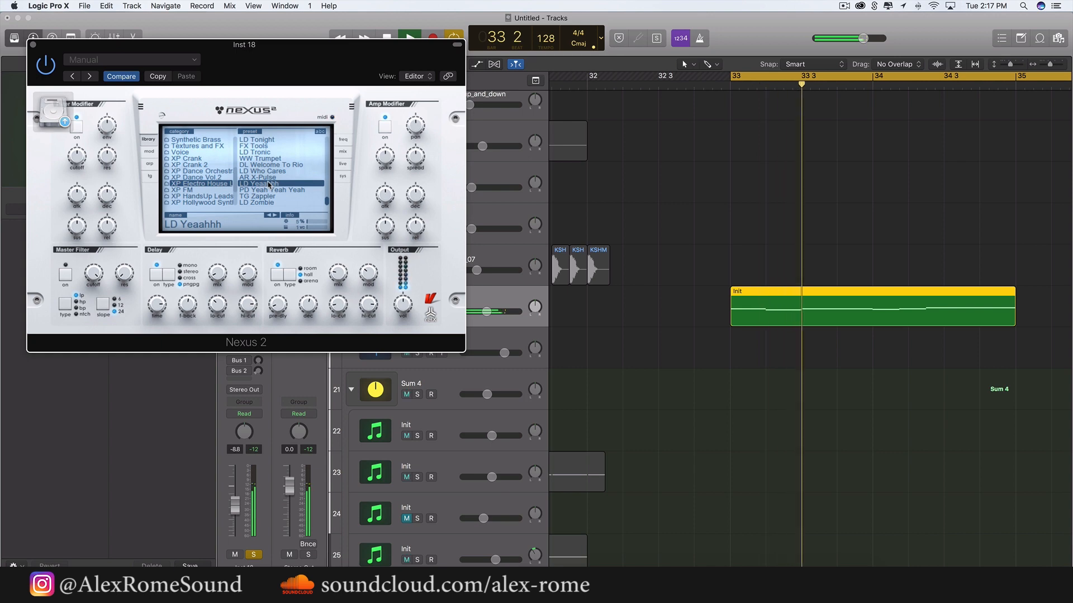
{"action": "key", "text": "space"}
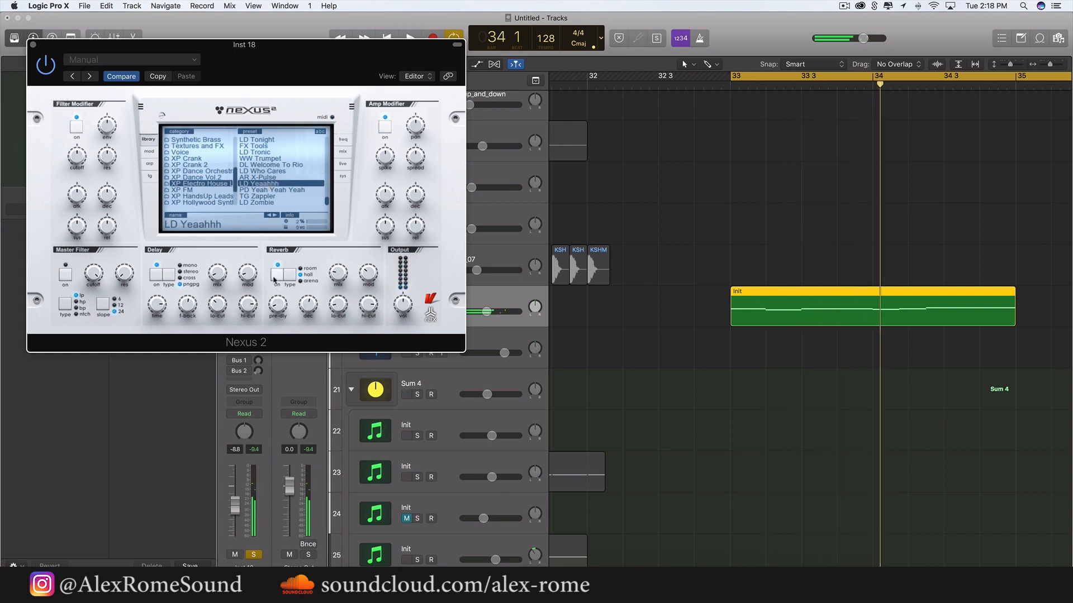
{"action": "key", "text": "space"}
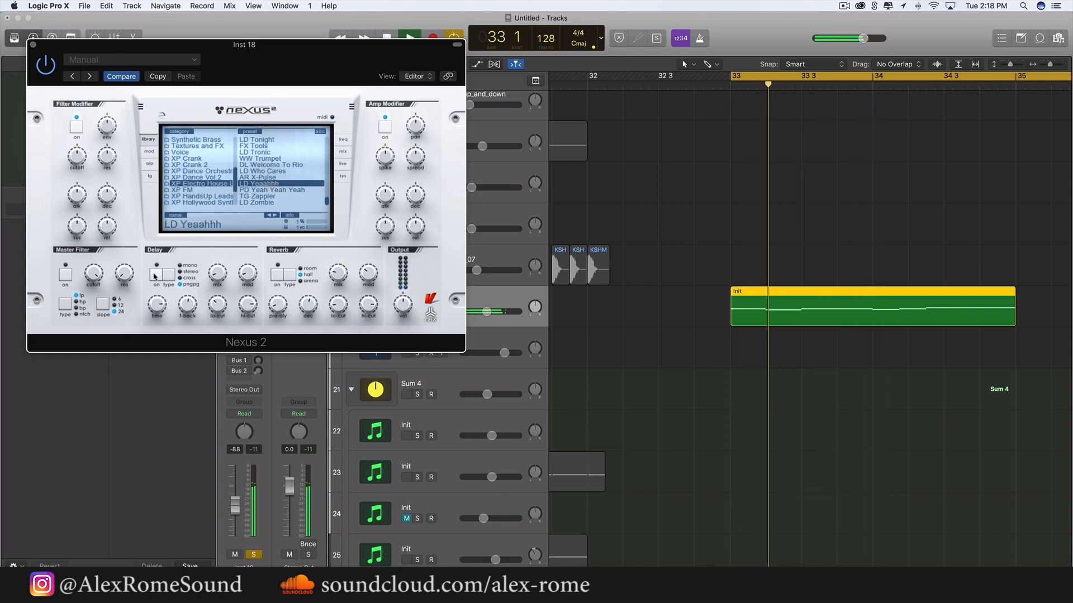
{"action": "left_click", "coordinate": [32, 45]}
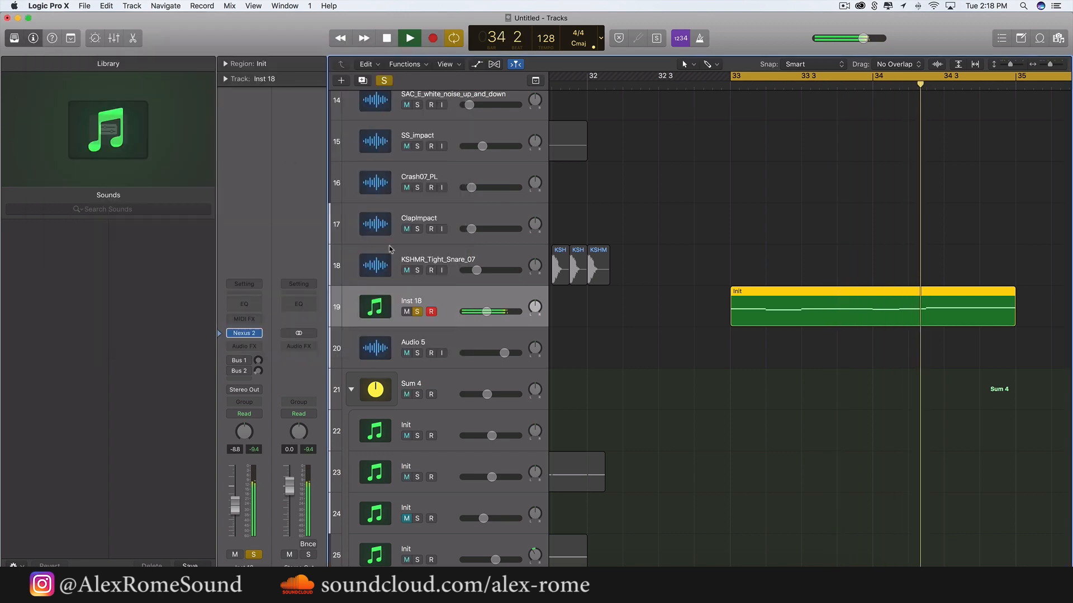
Unsolo Inst 18 and audition it with the full mix from bar 33
{"action": "key", "text": "space"}
{"action": "left_click", "coordinate": [420, 314]}
{"action": "key", "text": "space"}
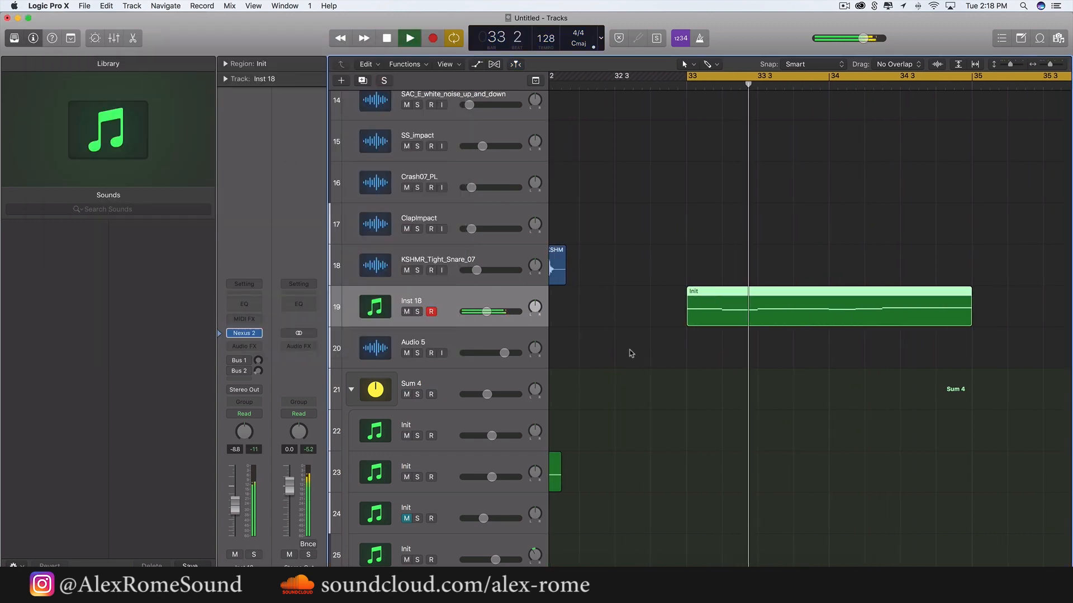
{"action": "key", "text": "space"}
Open Inst 18's Init region in the Piano Roll with its notes from bar 33 in view
{"action": "double_click", "coordinate": [746, 313]}
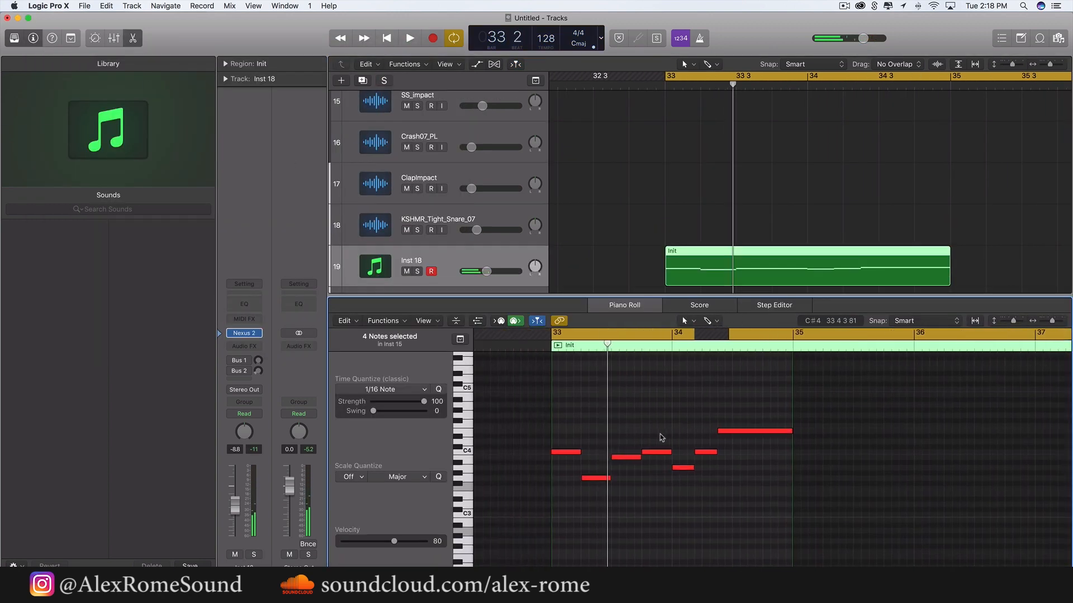
{"action": "key", "text": "super+Right"}
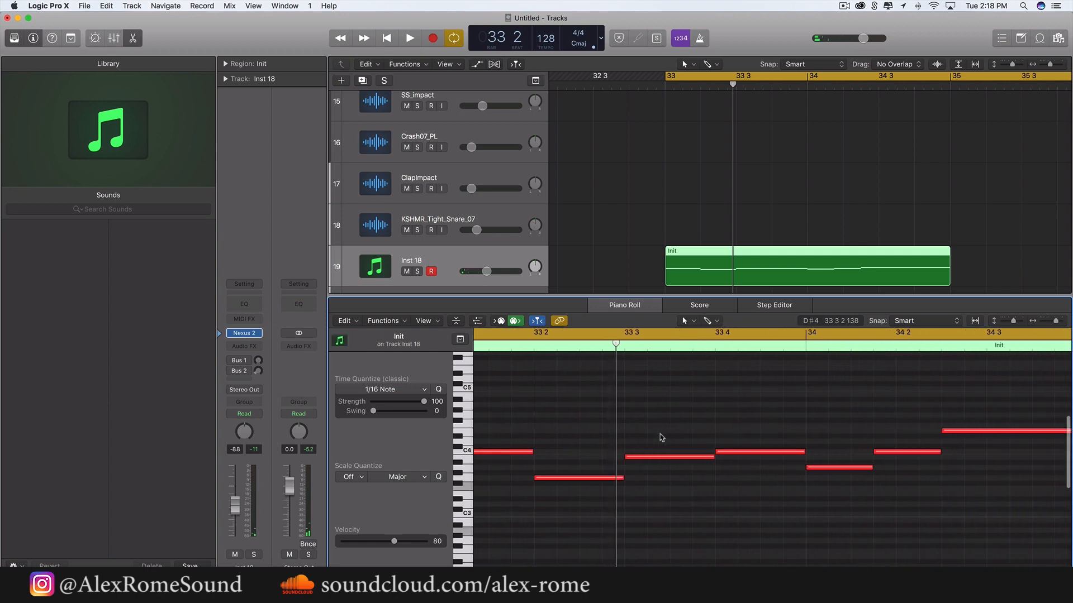
{"action": "scroll", "coordinate": [661, 438], "scroll_direction": "left", "scroll_amount": 3}
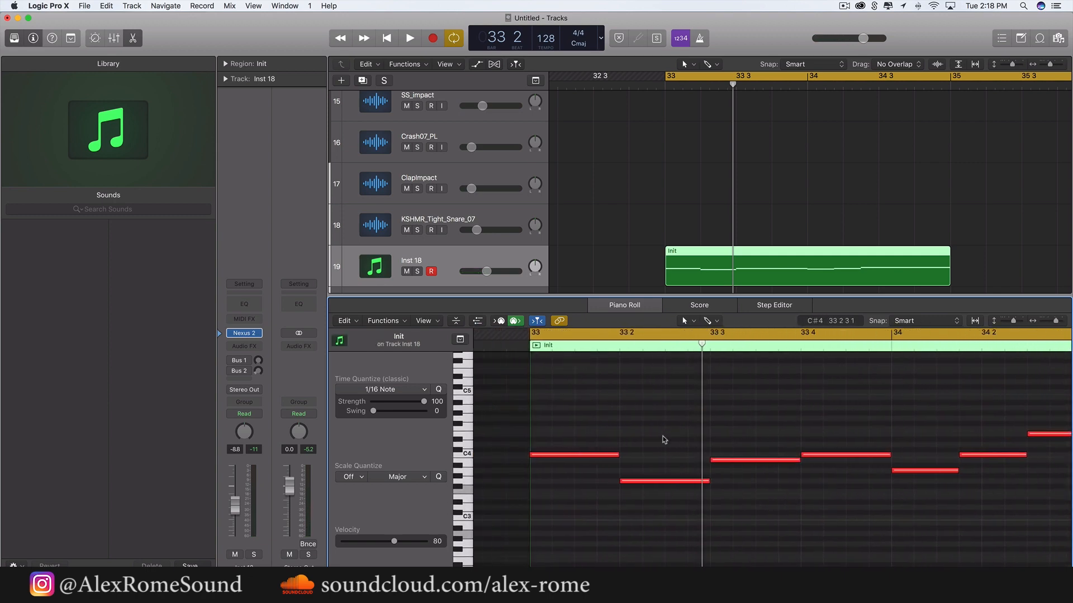
Move the Inst 18 track up in the track list to directly below Inst 16
{"action": "left_click", "coordinate": [746, 156]}
{"action": "left_click", "coordinate": [474, 269]}
{"action": "scroll", "coordinate": [474, 224], "scroll_direction": "up", "scroll_amount": 8}
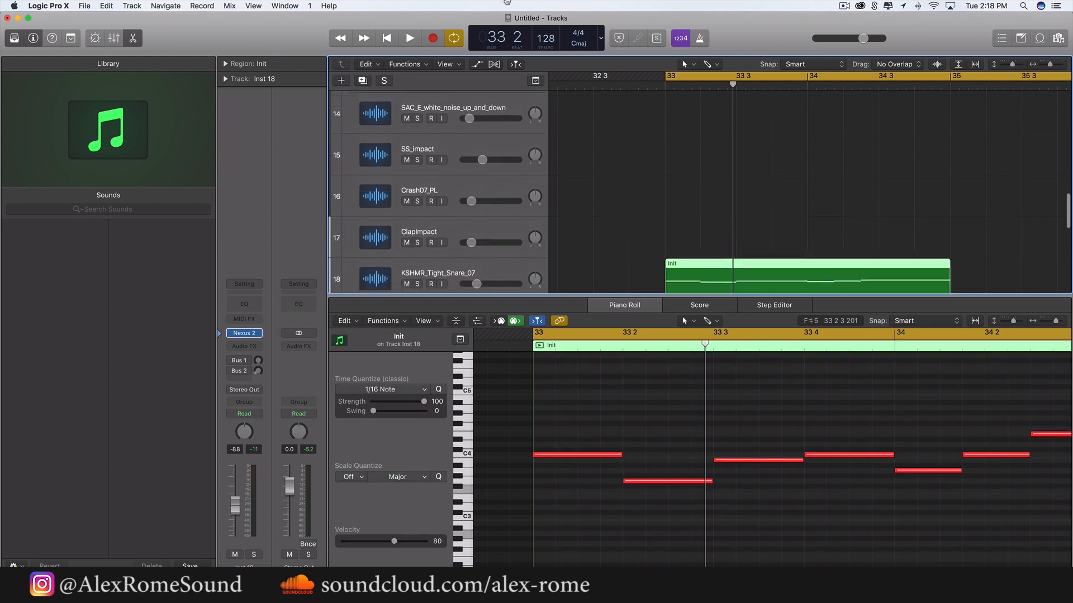
{"action": "left_click_drag", "start_coordinate": [484, 65], "coordinate": [475, 219]}
{"action": "key", "text": "super+Right"}
{"action": "scroll", "coordinate": [711, 264], "scroll_direction": "up", "scroll_amount": 4}
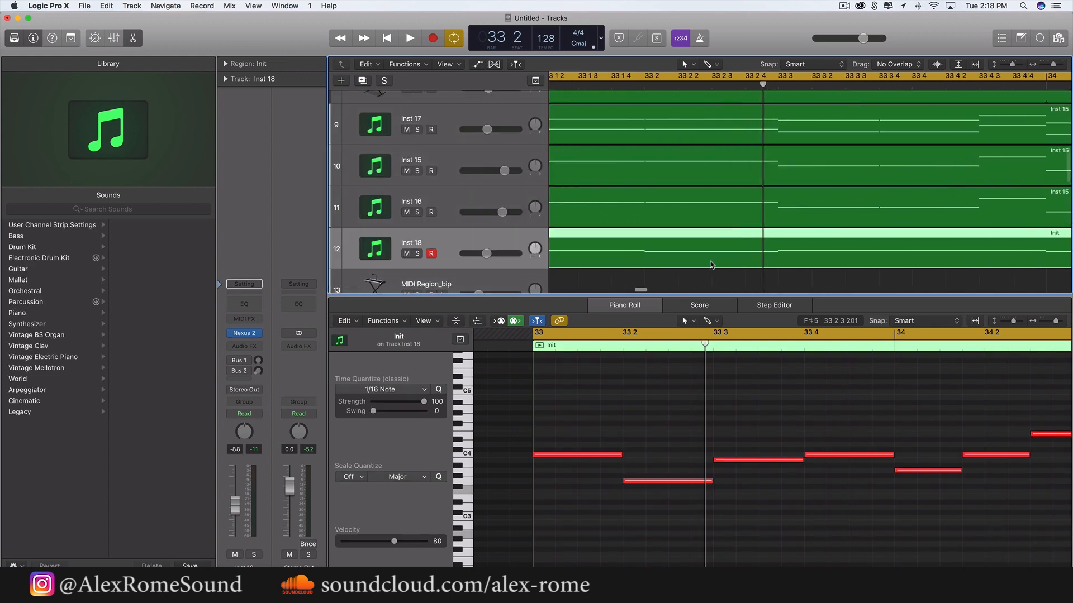
{"action": "scroll", "coordinate": [663, 432], "scroll_direction": "down", "scroll_amount": 6}
{"action": "scroll", "coordinate": [753, 154], "scroll_direction": "down", "scroll_amount": 6}
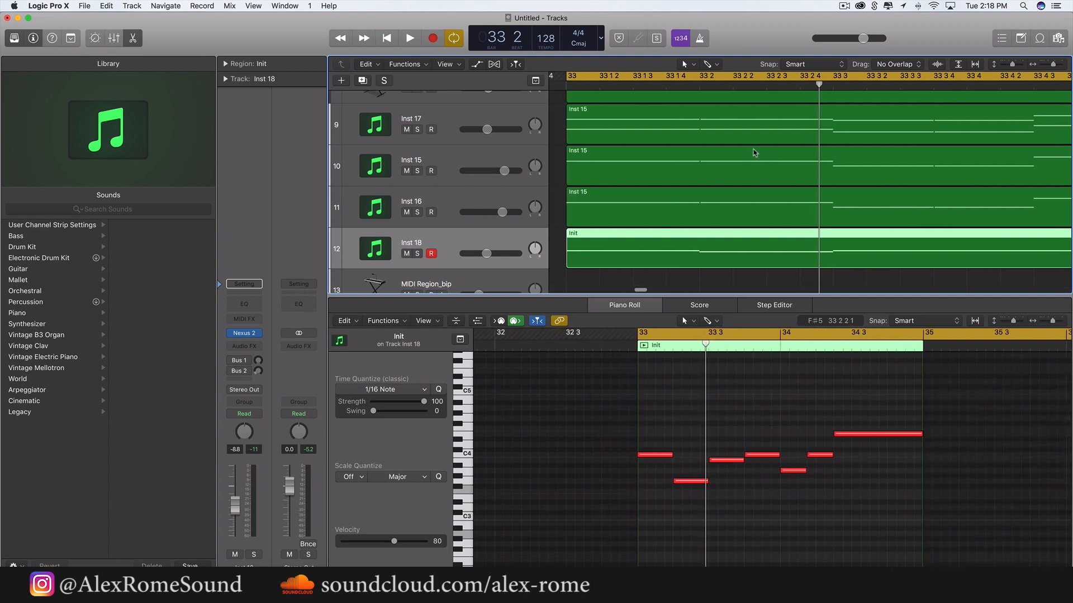
Audition the lead melody and rework the second half of bar 33 into shorter B3, B3 and C4 notes
{"action": "key", "text": "space"}
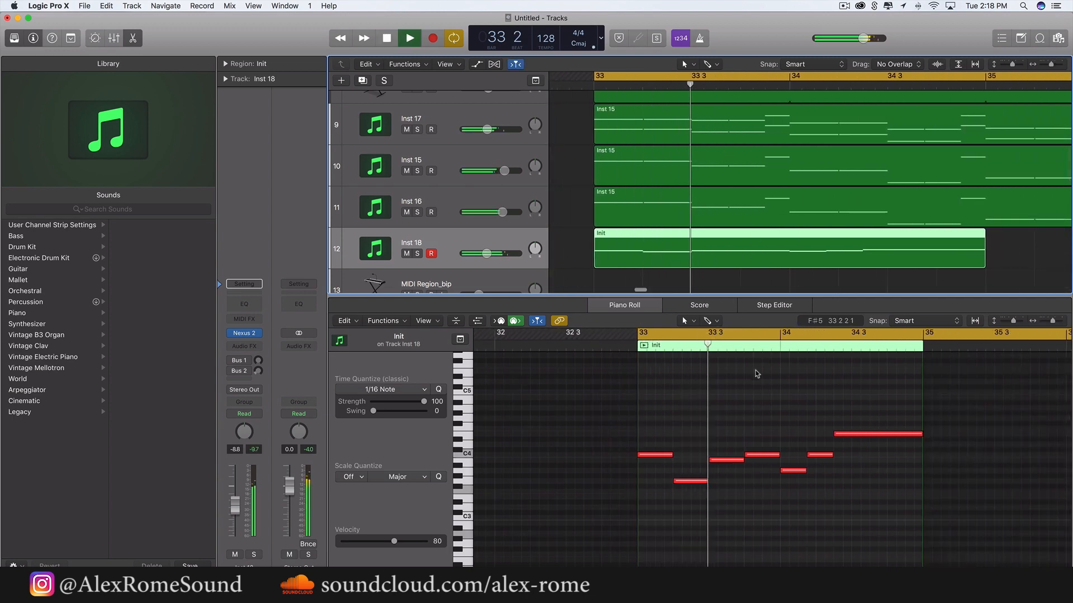
{"action": "key", "text": "space"}
{"action": "left_click", "coordinate": [757, 448]}
{"action": "key", "text": "space"}
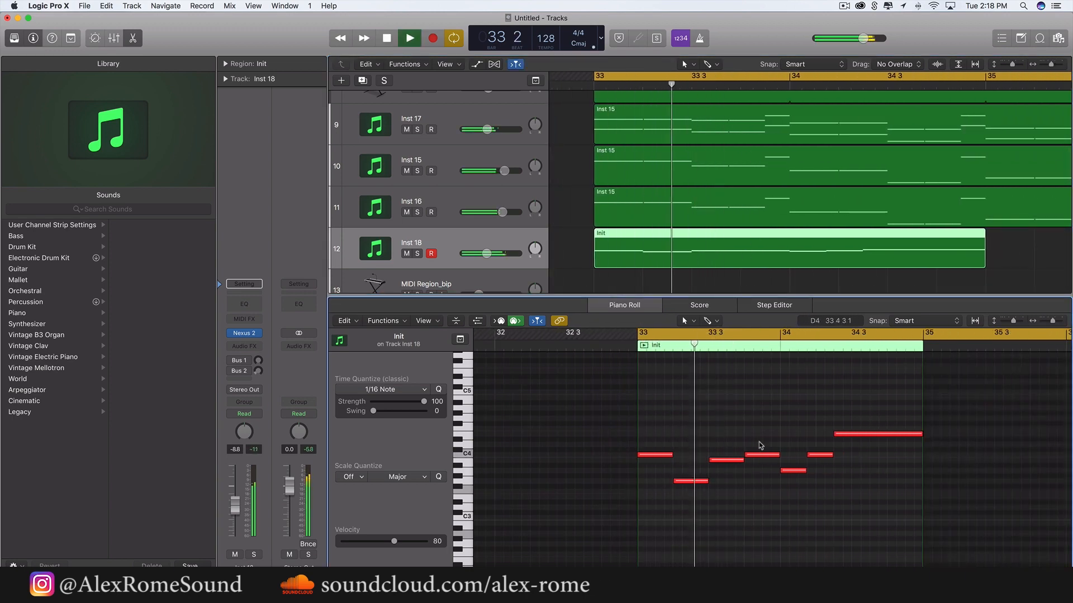
{"action": "key", "text": "space"}
{"action": "mouse_move", "coordinate": [764, 456]}
{"action": "left_mouse_down"}
{"action": "mouse_move", "coordinate": [733, 459]}
{"action": "mouse_move", "coordinate": [757, 463]}
{"action": "left_mouse_up"}
{"action": "key", "text": "space"}
{"action": "key", "text": "space"}
{"action": "left_click", "coordinate": [756, 456]}
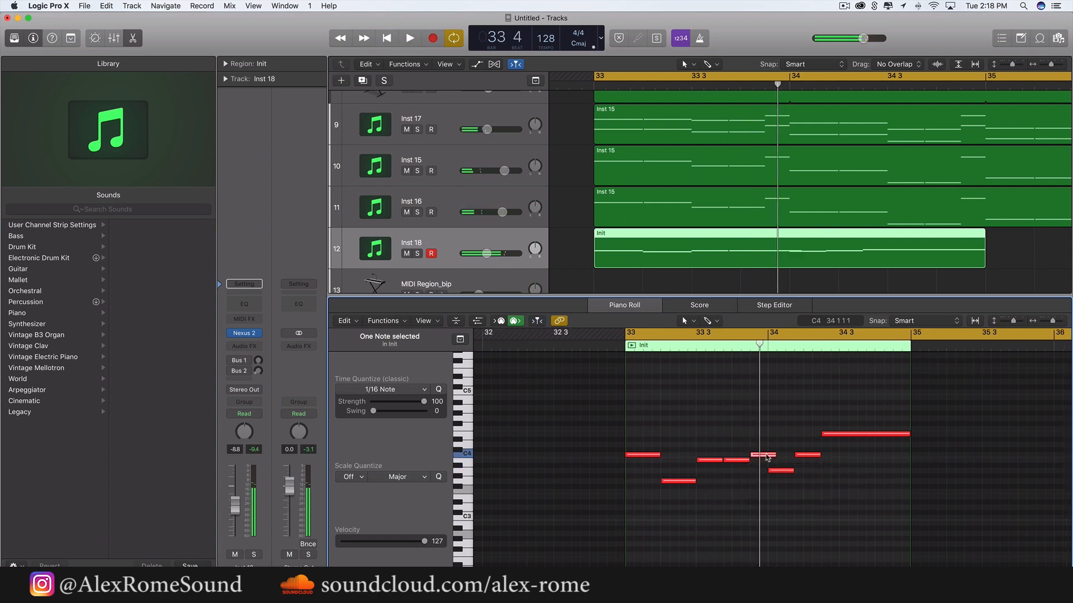
Audition the Inst 18 melody and shorten the C4 note just before bar 34 so it ends at bar 34
{"action": "key", "text": "space"}
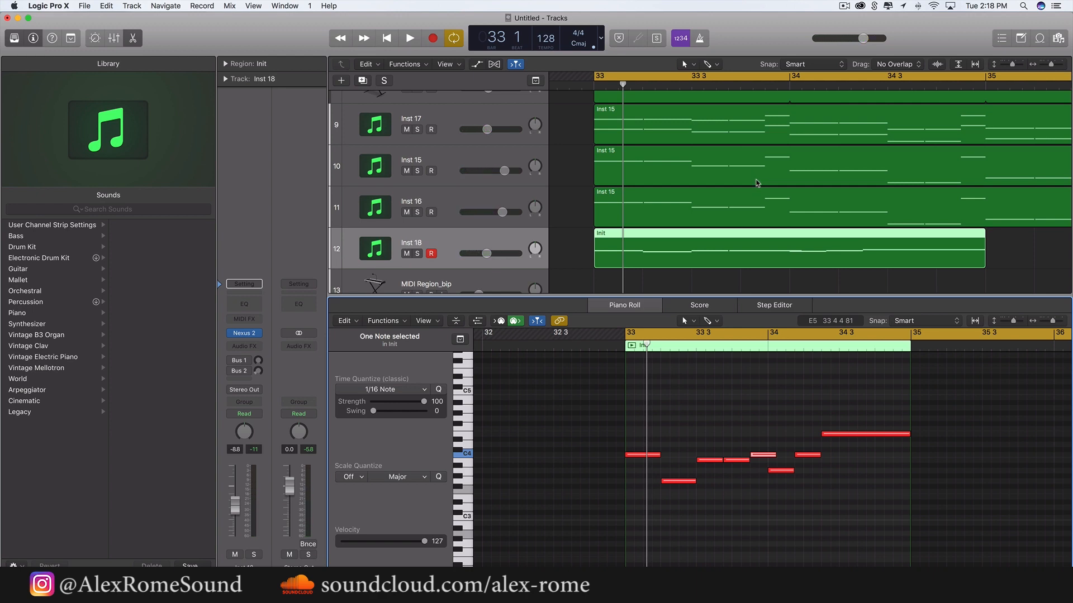
{"action": "key", "text": "space"}
{"action": "left_click", "coordinate": [788, 509]}
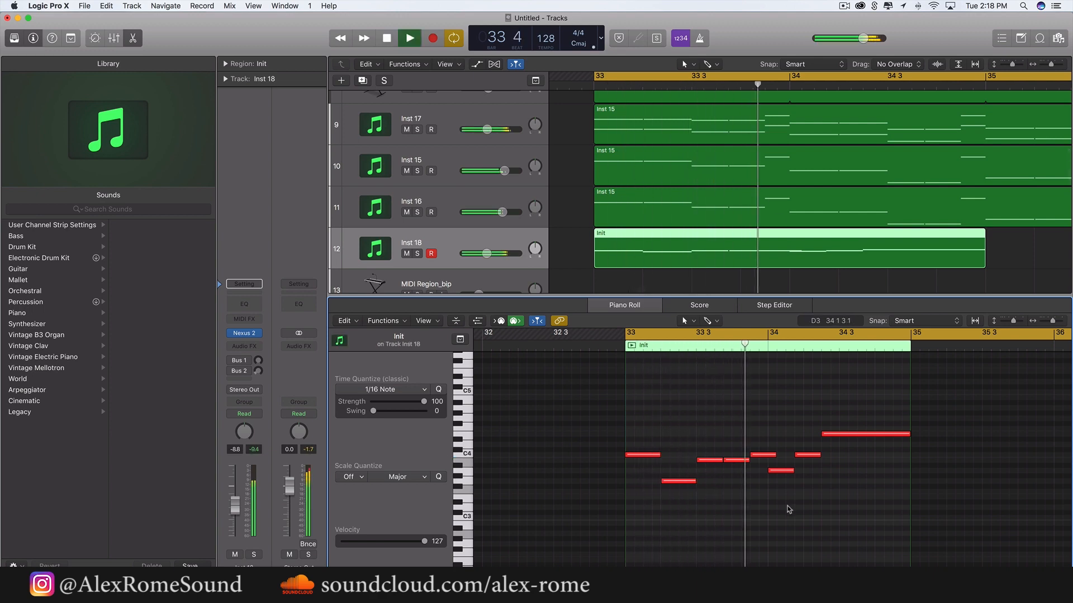
{"action": "key", "text": "space"}
{"action": "left_click_drag", "start_coordinate": [774, 455], "coordinate": [767, 456]}
Lengthen the A3 note at bar 34, shift and extend the following C4 note, and start the D#4 note right after it
{"action": "left_click", "coordinate": [775, 470]}
{"action": "scroll", "coordinate": [775, 471], "scroll_direction": "right", "scroll_amount": 3}
{"action": "key", "text": "space"}
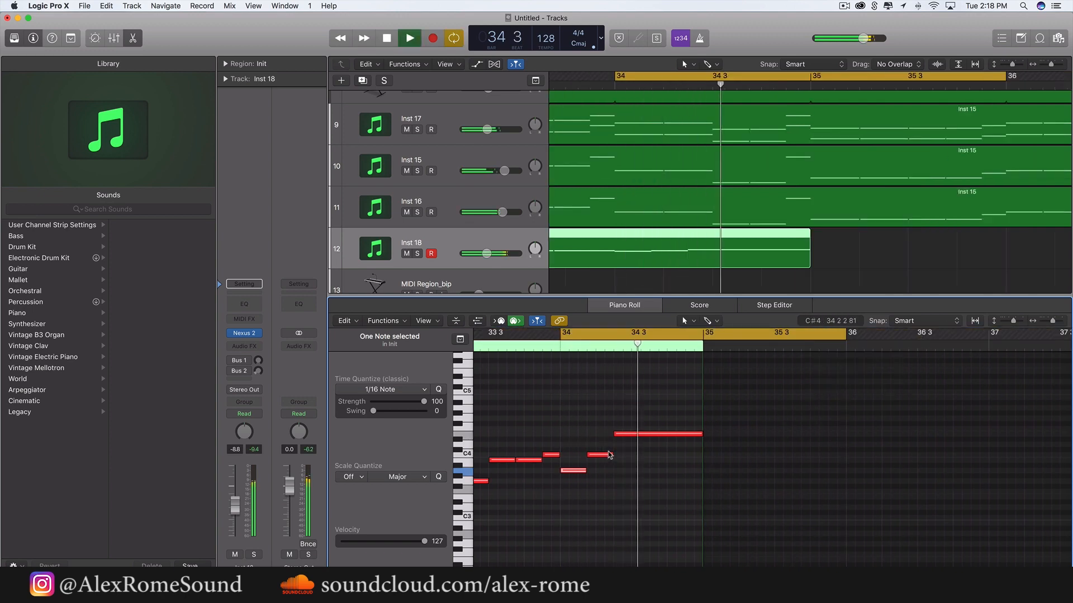
{"action": "key", "text": "space"}
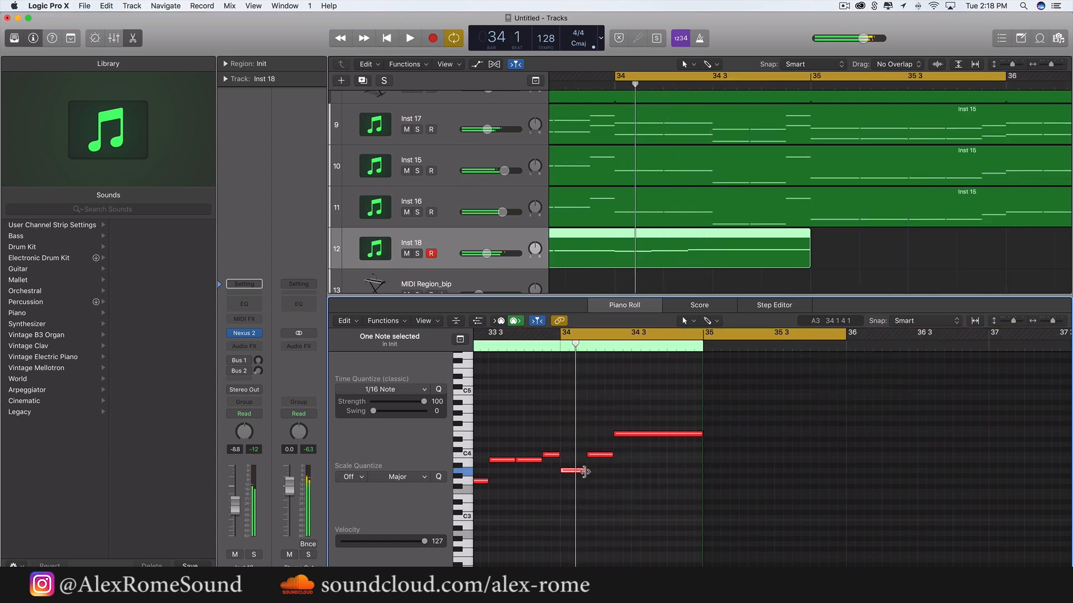
{"action": "left_click_drag", "start_coordinate": [585, 471], "coordinate": [634, 435]}
{"action": "key", "text": "space"}
{"action": "key", "text": "space"}
{"action": "key", "text": "space"}
{"action": "left_click", "coordinate": [645, 492]}
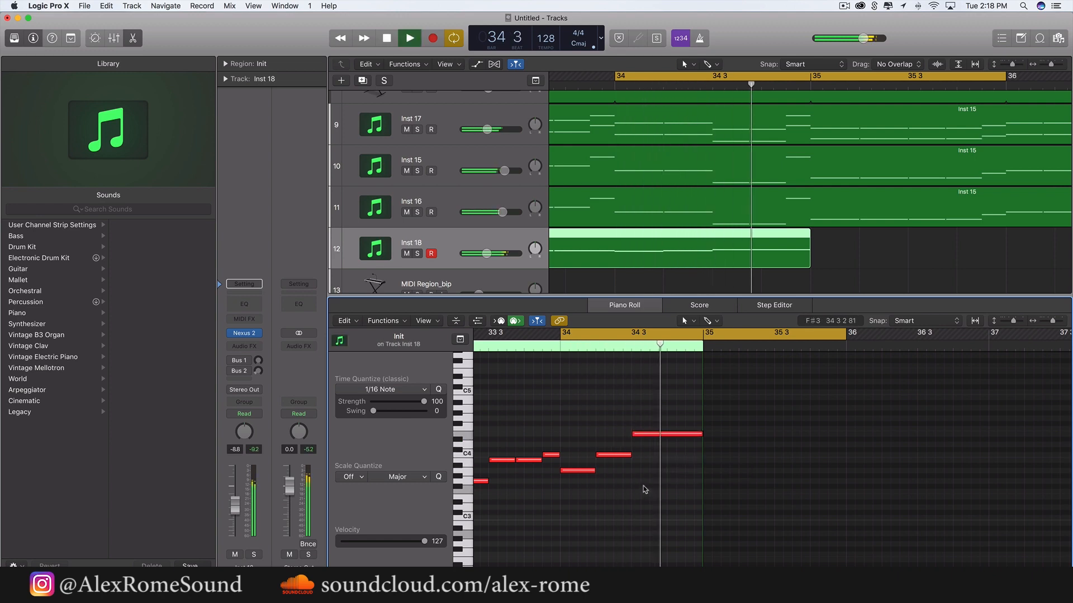
Shorten the long D#4 note in bar 34 and add a second D#4 note of equal length directly after it
{"action": "key", "text": "space"}
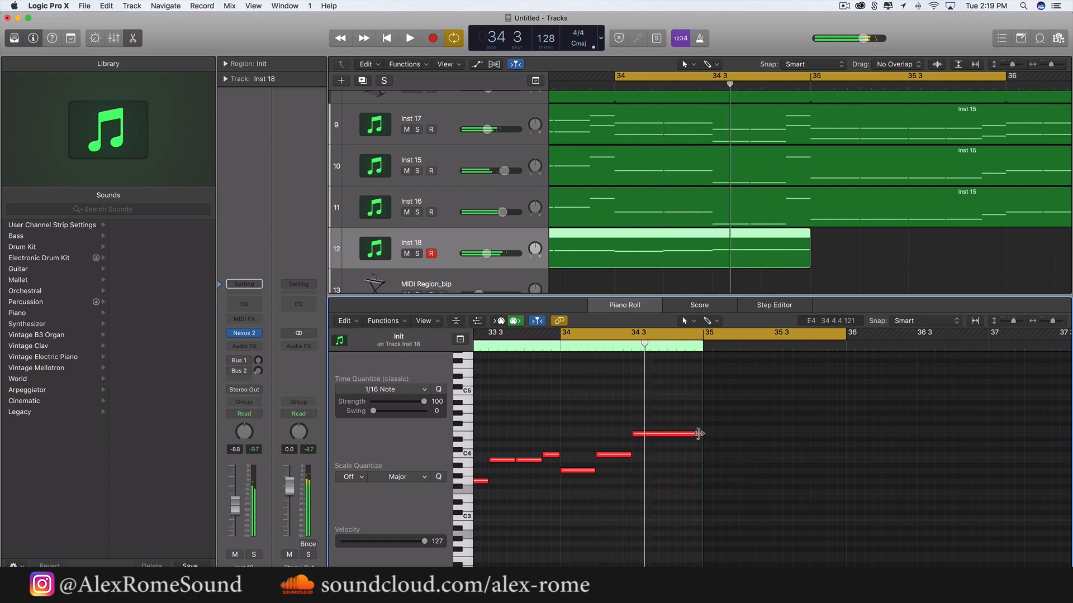
{"action": "left_click_drag", "start_coordinate": [699, 434], "coordinate": [656, 440]}
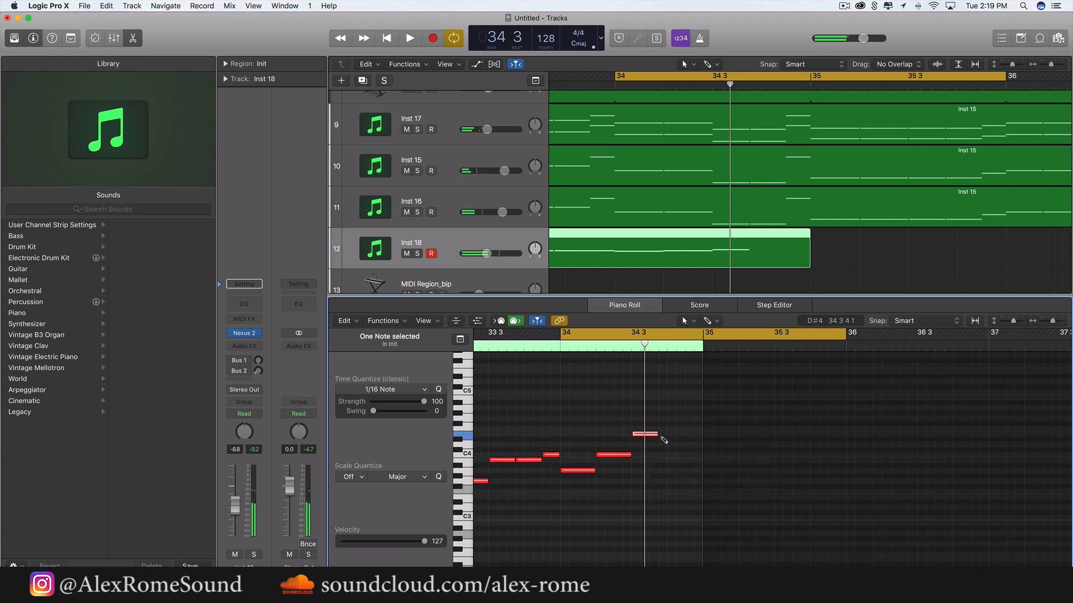
{"action": "double_click", "coordinate": [661, 436]}
{"action": "key", "text": "space"}
{"action": "scroll", "coordinate": [663, 439], "scroll_direction": "up", "scroll_amount": 1}
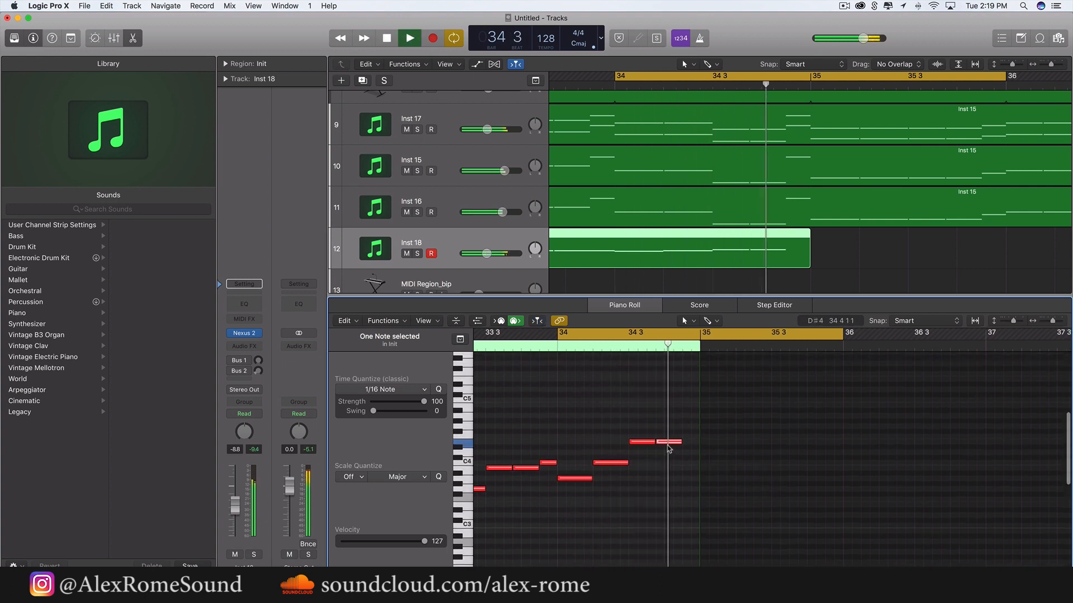
Add a D4 note after the second D#4 note and trim it to end at bar 35
{"action": "key", "text": "space"}
{"action": "left_click", "coordinate": [685, 452]}
{"action": "key", "text": "space"}
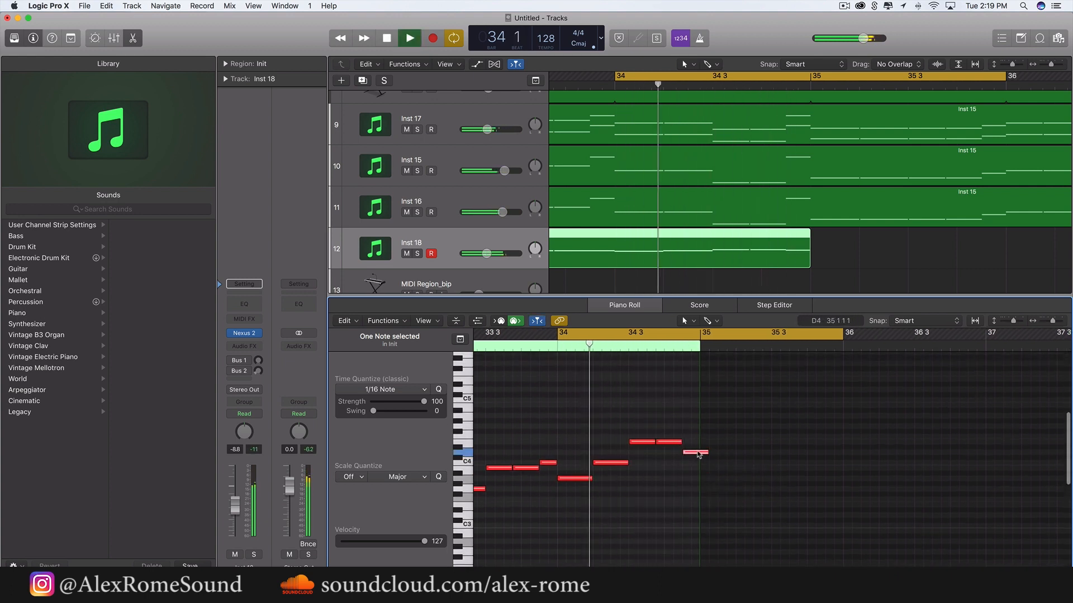
{"action": "key", "text": "space"}
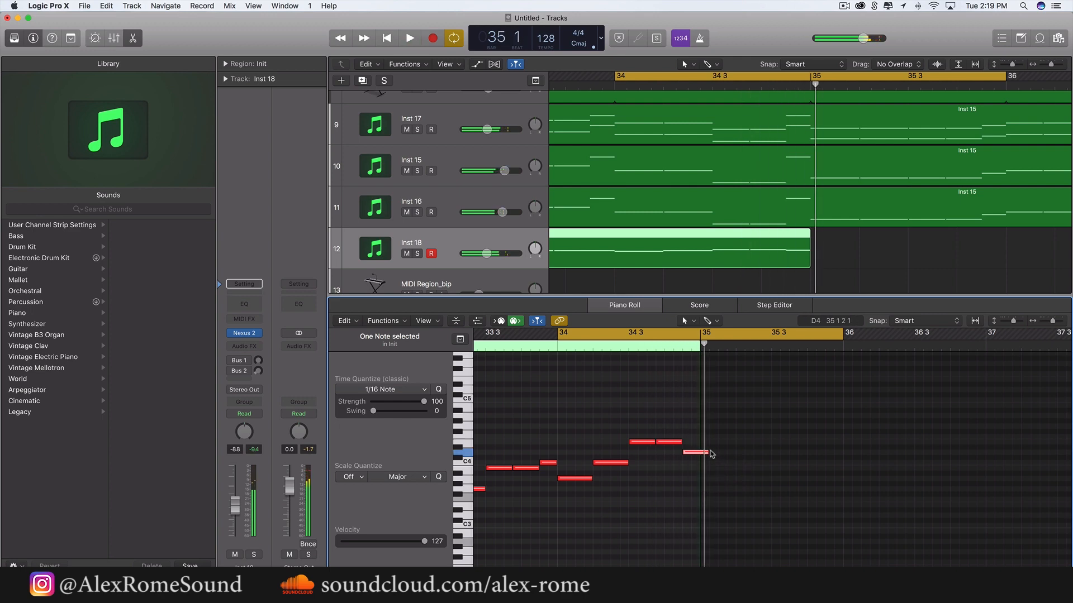
{"action": "left_click_drag", "start_coordinate": [698, 455], "coordinate": [694, 458]}
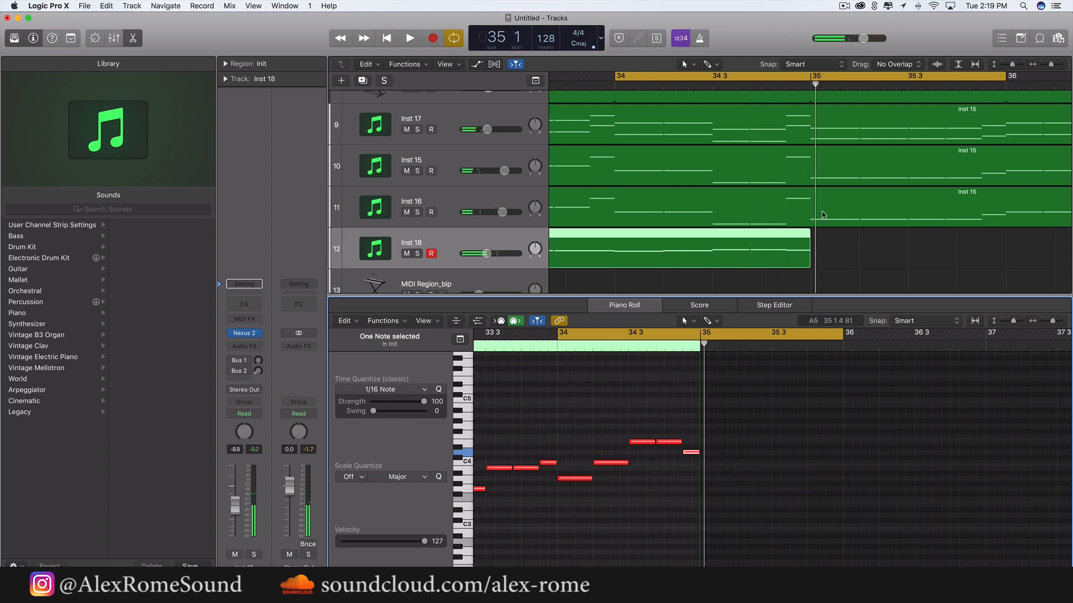
Repeat the Init region on track Inst 18 so that the copy starts at bar 35
{"action": "scroll", "coordinate": [740, 263], "scroll_direction": "down", "scroll_amount": 5}
{"action": "scroll", "coordinate": [740, 263], "scroll_direction": "left", "scroll_amount": 3}
{"action": "left_click_drag", "start_coordinate": [781, 263], "coordinate": [673, 262]}
{"action": "key", "text": "super+r"}
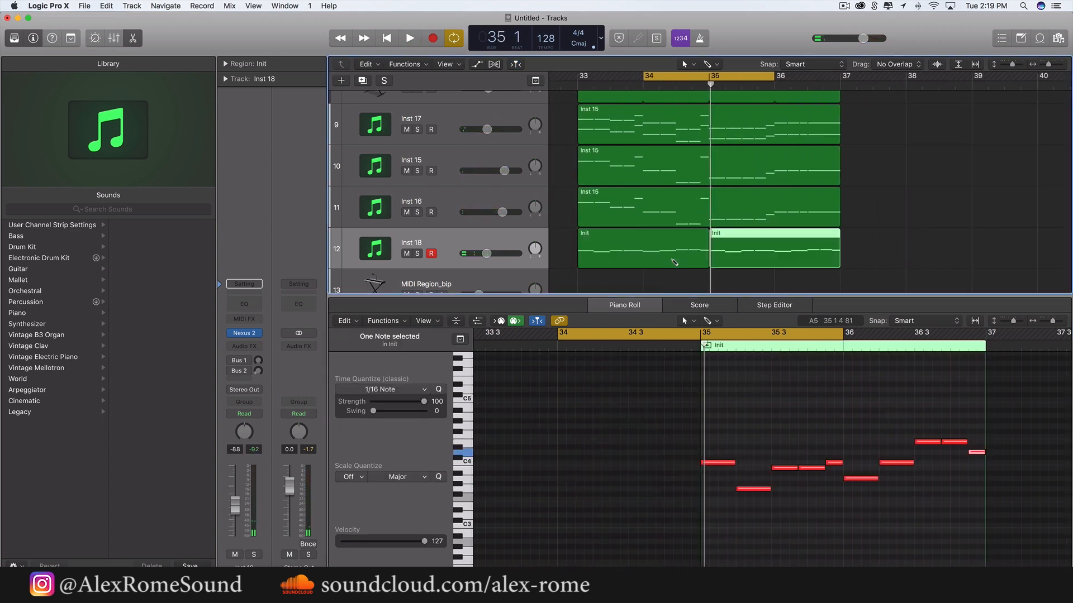
Set the cycle range to bars 35–37 and play back the copied region
{"action": "scroll", "coordinate": [678, 261], "scroll_direction": "right", "scroll_amount": 3}
{"action": "left_click_drag", "start_coordinate": [629, 77], "coordinate": [756, 79]}
{"action": "key", "text": "space"}
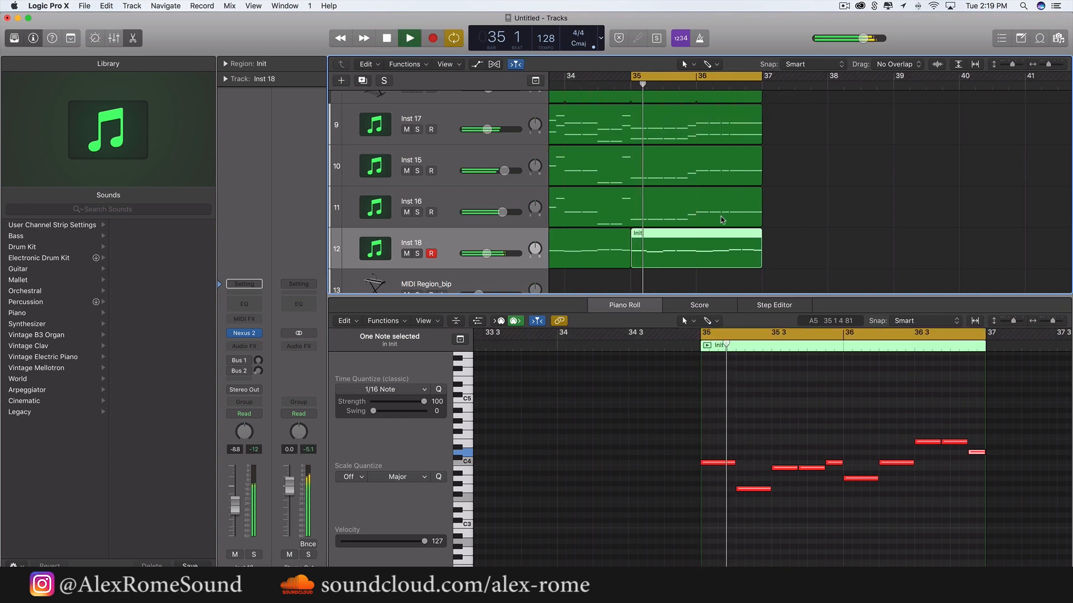
{"action": "key", "text": "space"}
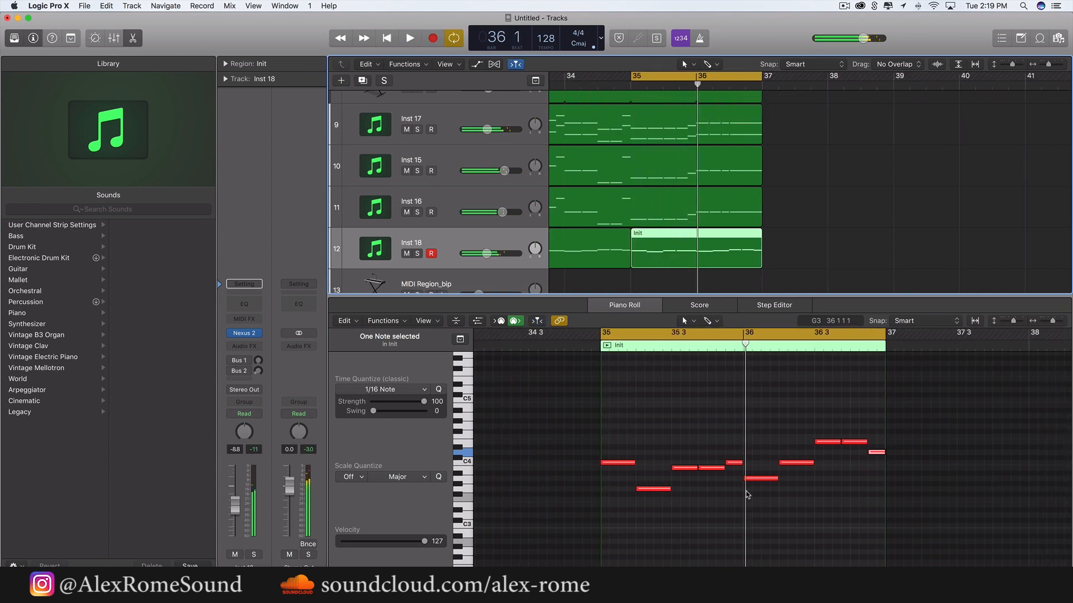
Lower the second note of bar 36 to A3 and loop playback from bar 36 to 37 3
{"action": "left_click_drag", "start_coordinate": [791, 463], "coordinate": [788, 478]}
{"action": "left_click", "coordinate": [750, 338]}
{"action": "left_click_drag", "start_coordinate": [750, 338], "coordinate": [962, 338]}
{"action": "key", "text": "space"}
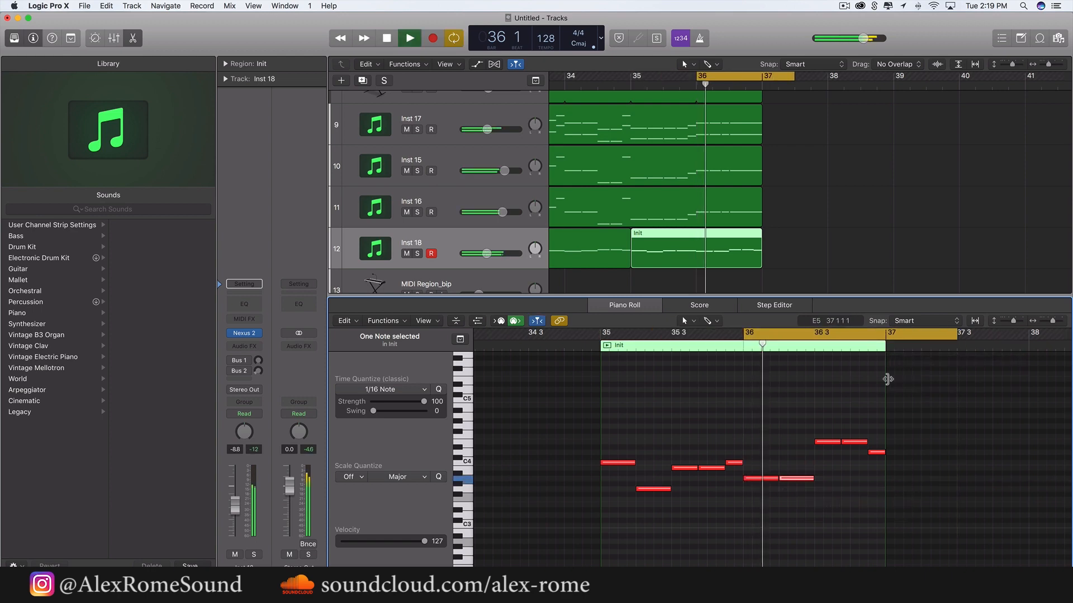
{"action": "key", "text": "space"}
{"action": "key", "text": "space"}
Shorten the first A3 note of bar 36 and move the second A3 note earlier to follow it directly
{"action": "scroll", "coordinate": [749, 470], "scroll_direction": "up", "scroll_amount": 1}
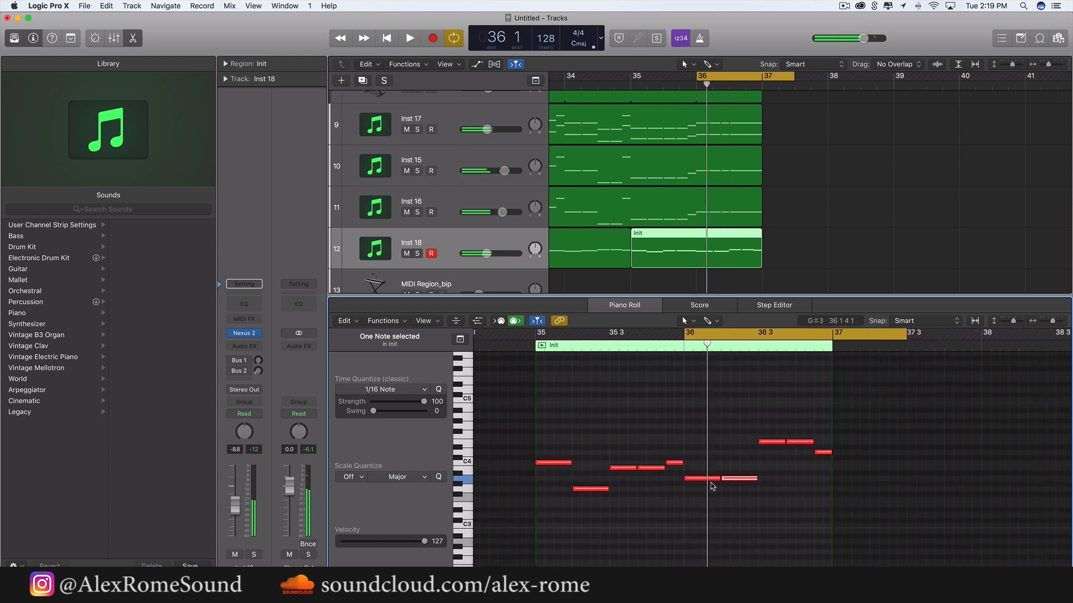
{"action": "mouse_move", "coordinate": [719, 479]}
{"action": "left_mouse_down"}
{"action": "mouse_move", "coordinate": [708, 478]}
{"action": "mouse_move", "coordinate": [722, 479]}
{"action": "left_mouse_up"}
{"action": "left_click", "coordinate": [724, 478]}
{"action": "key", "text": "space"}
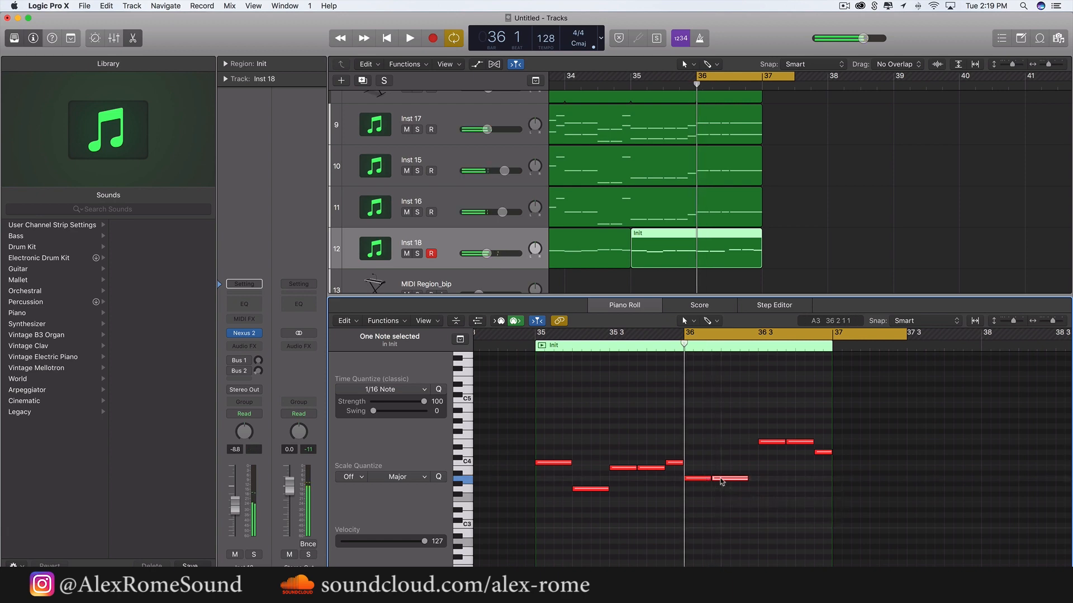
{"action": "key", "text": "space"}
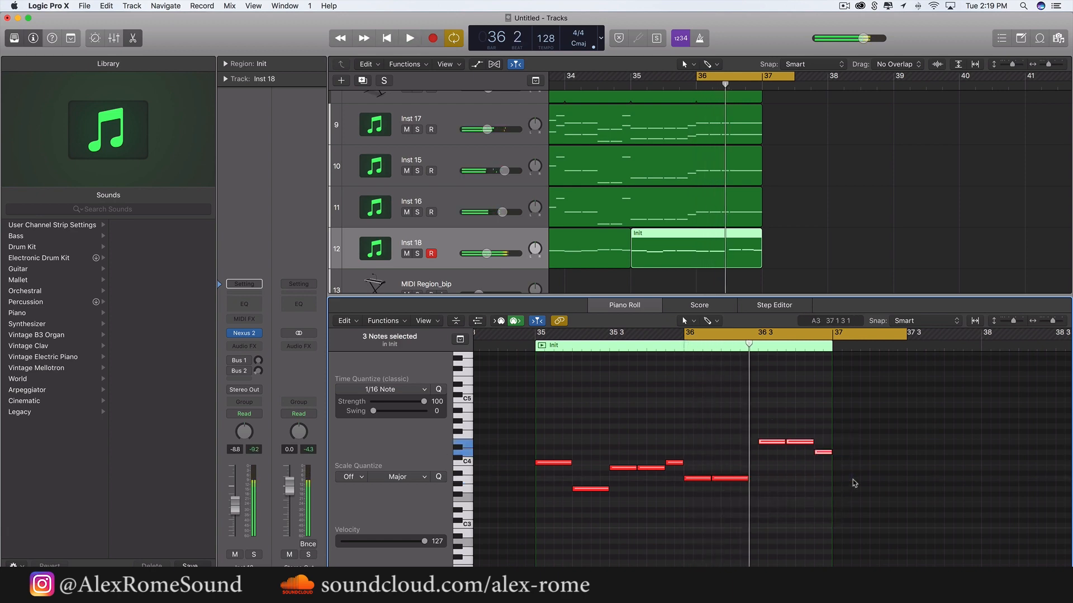
Delete the last three notes of the copied region and shorten the second A3 note in bar 36
{"action": "key", "text": "space"}
{"action": "key", "text": "space"}
{"action": "left_click_drag", "start_coordinate": [784, 500], "coordinate": [738, 479]}
{"action": "key", "text": "space"}
{"action": "key", "text": "space"}
{"action": "left_click", "coordinate": [750, 498]}
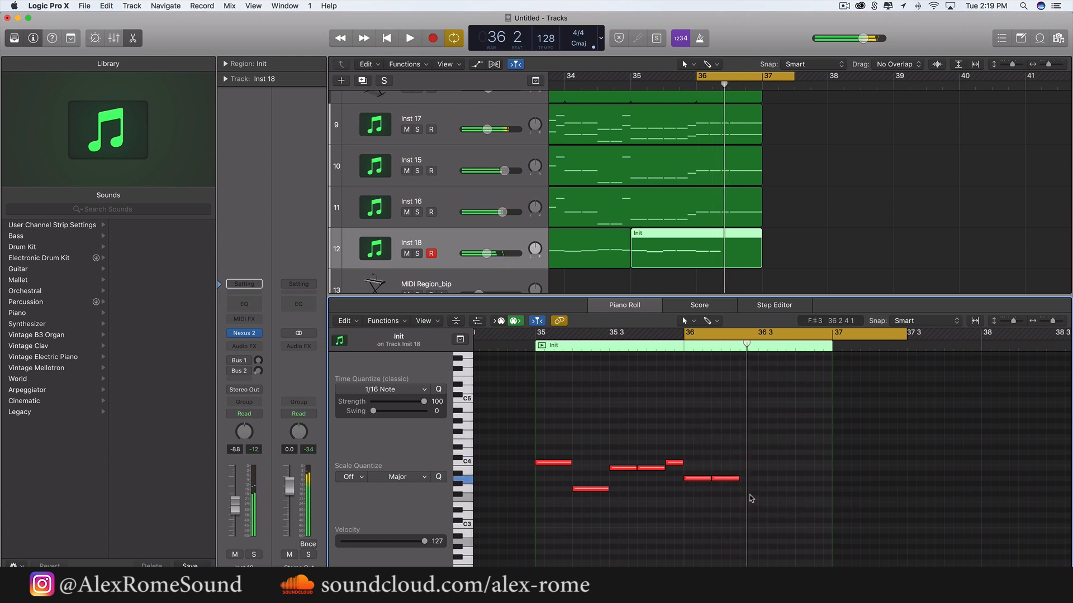
Add a short third A3 note in bar 36 and copy the three A3 notes to 36 3, filling the bar
{"action": "left_click_drag", "start_coordinate": [803, 481], "coordinate": [754, 480]}
{"action": "key", "text": "space"}
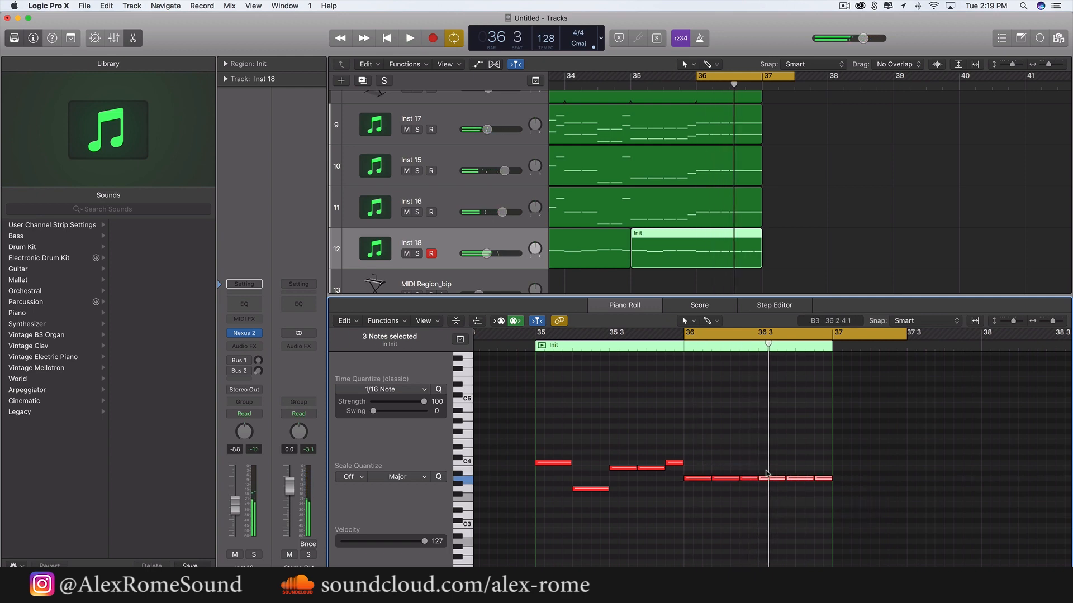
{"action": "key", "text": "space"}
{"action": "key", "text": "space"}
Delete the last two A3 notes of bar 36 and play back the shortened ending
{"action": "left_click_drag", "start_coordinate": [799, 459], "coordinate": [843, 491]}
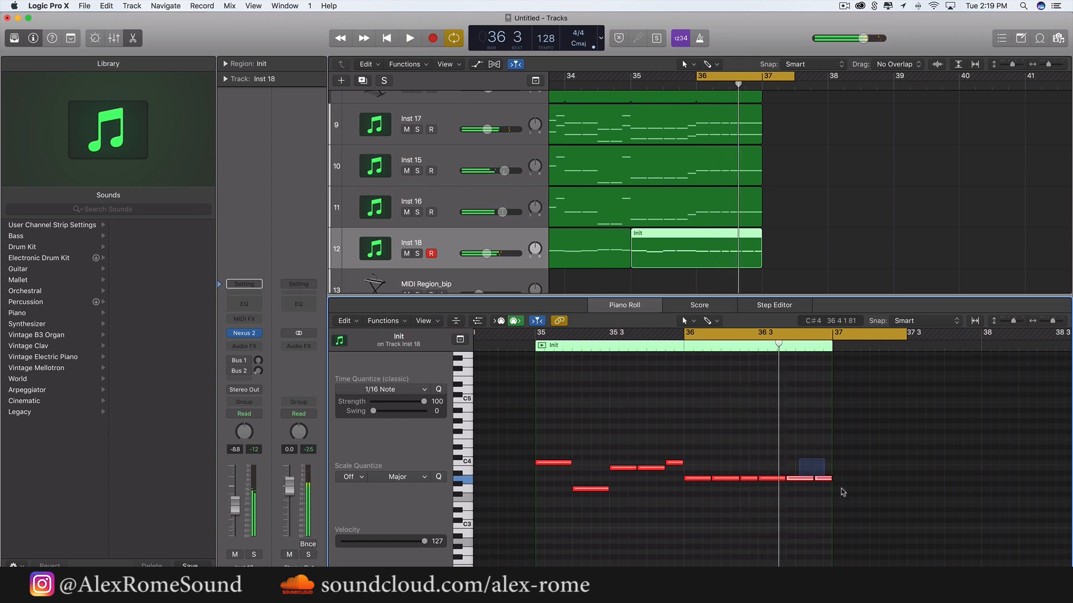
{"action": "key", "text": "Delete"}
{"action": "key", "text": "space"}
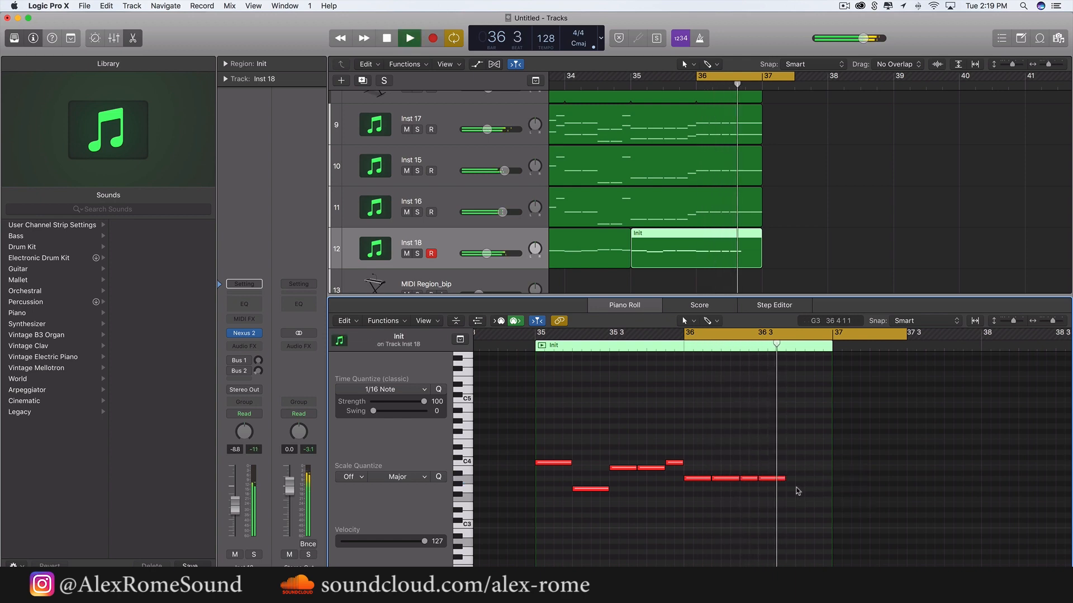
{"action": "key", "text": "space"}
Set the cycle range to bars 33–37, play the full phrase and close the Piano Roll
{"action": "scroll", "coordinate": [791, 266], "scroll_direction": "left", "scroll_amount": 3}
{"action": "left_click_drag", "start_coordinate": [583, 74], "coordinate": [848, 78]}
{"action": "key", "text": "space"}
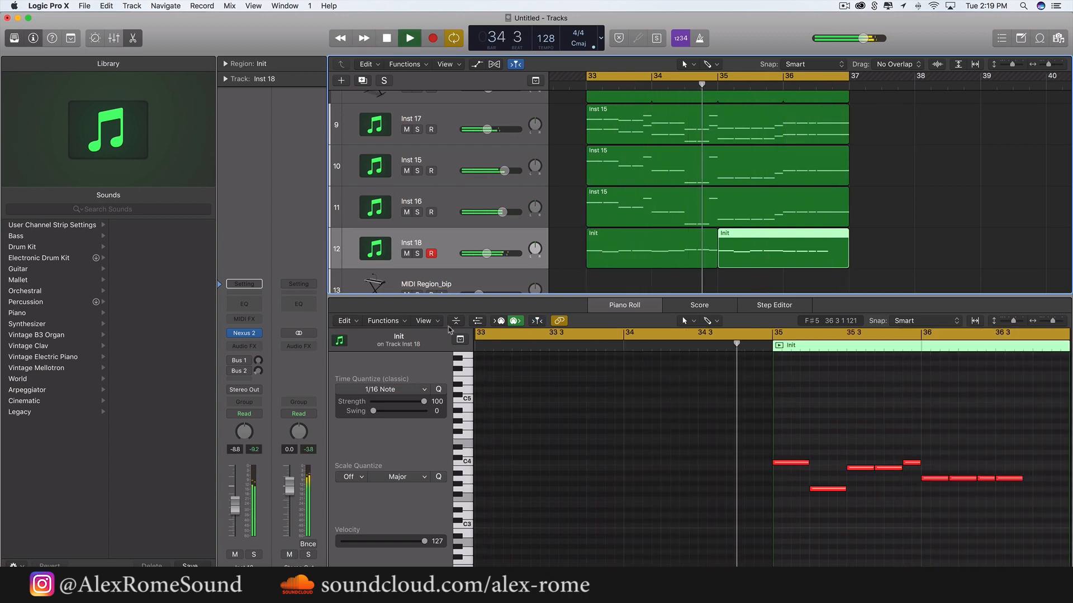
{"action": "key", "text": "e"}
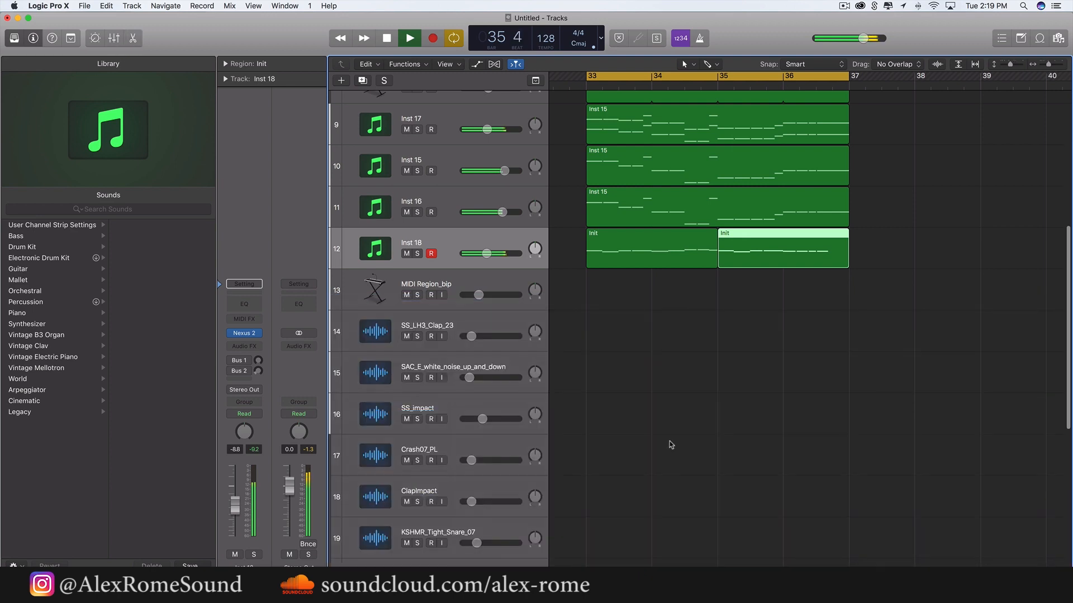
Lower the volume of track Inst 18 to -14.0 dB while the loop plays
{"action": "scroll", "coordinate": [673, 437], "scroll_direction": "up", "scroll_amount": 1}
{"action": "key", "text": "space"}
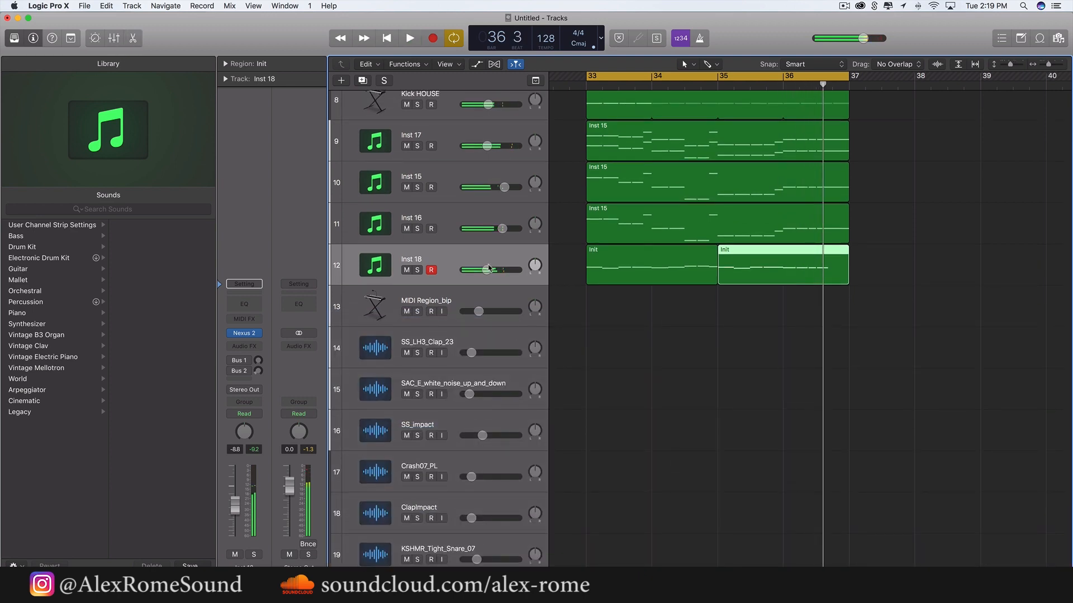
{"action": "key", "text": "space"}
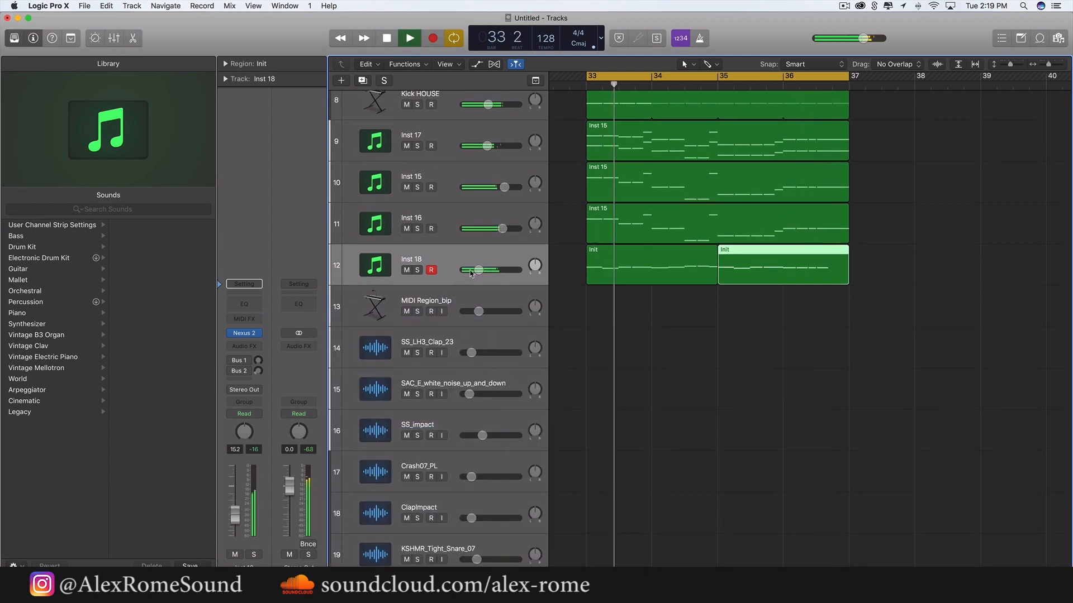
{"action": "left_click_drag", "start_coordinate": [468, 274], "coordinate": [471, 274]}
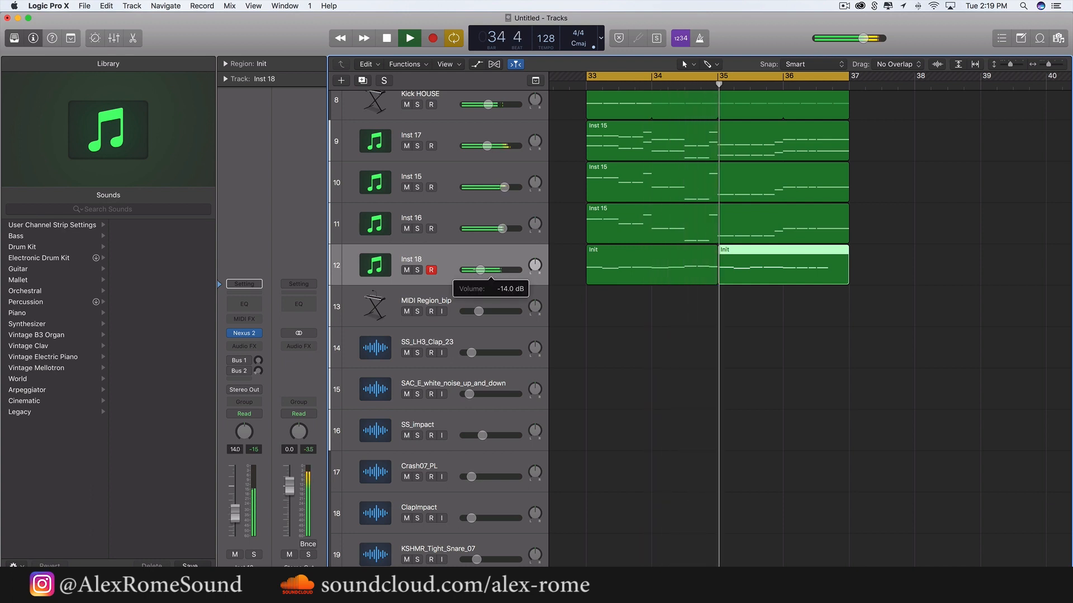
Duplicate the Inst 18 track with its settings and copy both Init regions onto the new track at bar 33
{"action": "left_click", "coordinate": [454, 262]}
{"action": "key", "text": "space"}
{"action": "key", "text": "super+d"}
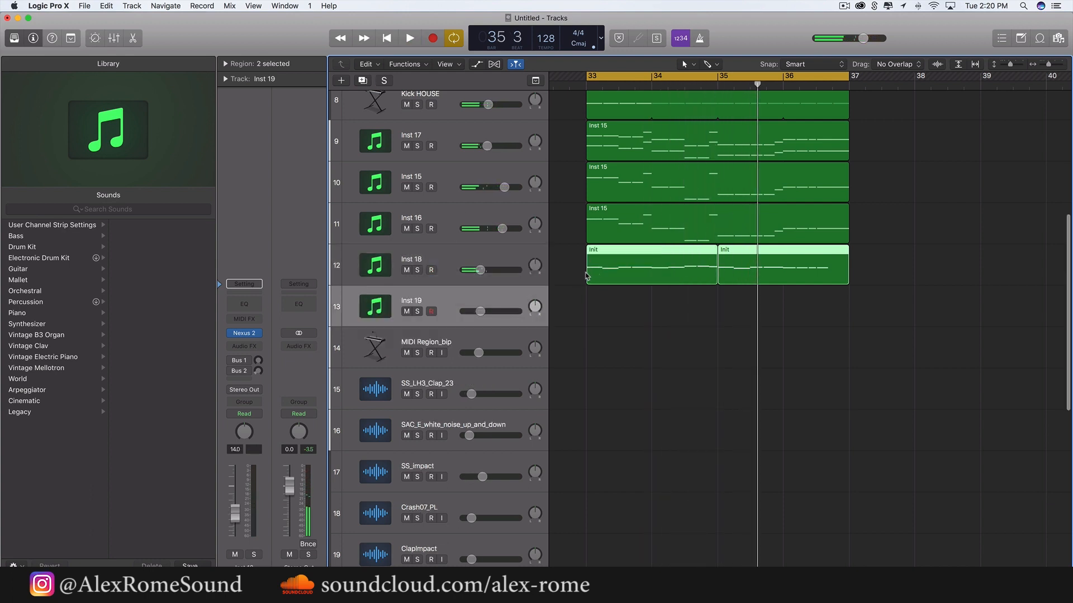
{"action": "left_click_drag", "start_coordinate": [781, 272], "coordinate": [619, 316]}
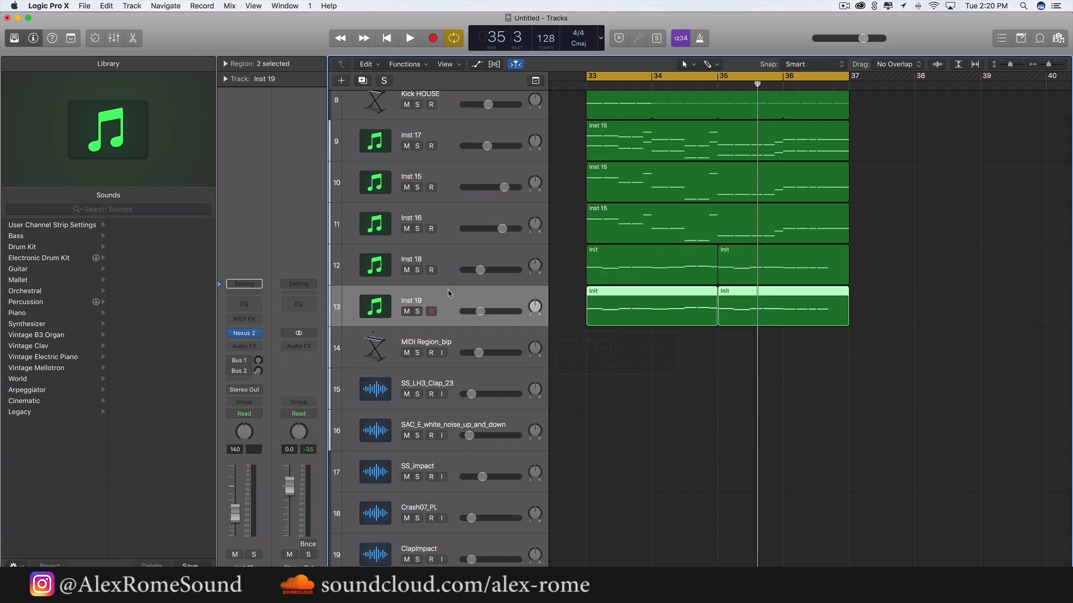
Solo track Inst 19 and load the LD Tonight preset in its Nexus 2 instrument
{"action": "left_click", "coordinate": [416, 311]}
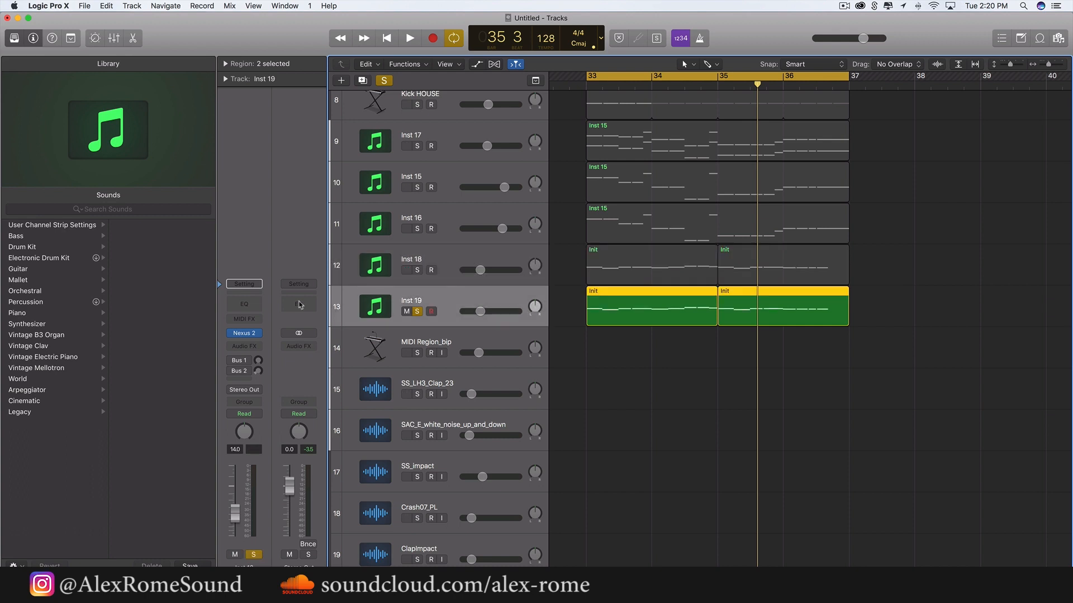
{"action": "left_click", "coordinate": [244, 333]}
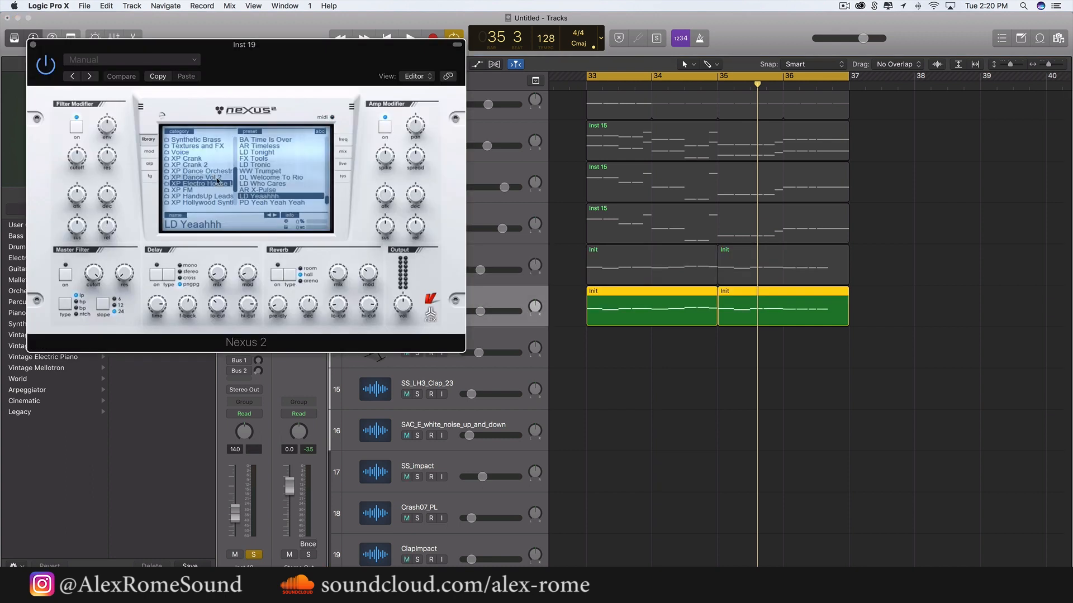
{"action": "scroll", "coordinate": [263, 198], "scroll_direction": "up", "scroll_amount": 1}
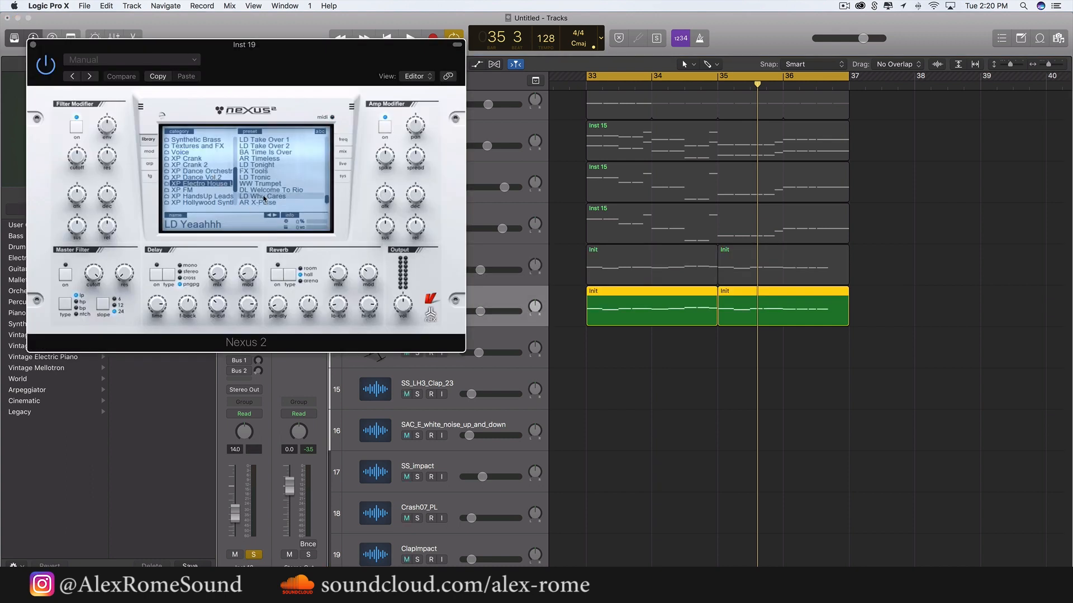
{"action": "double_click", "coordinate": [280, 170]}
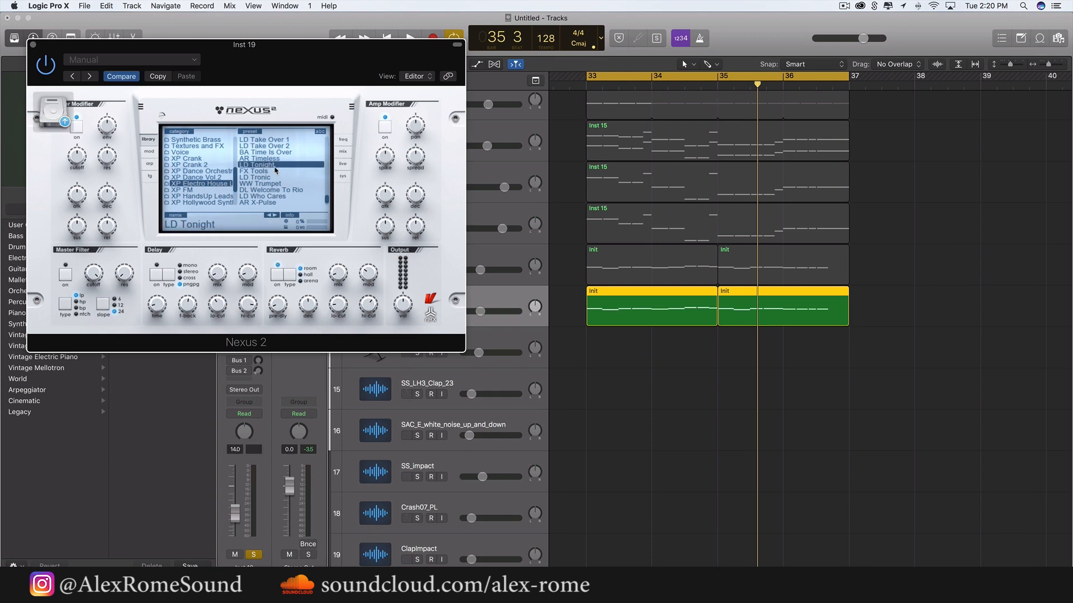
Audition the soloed track and switch its Nexus 2 preset to LD Super Saw 1
{"action": "key", "text": "space"}
{"action": "scroll", "coordinate": [262, 172], "scroll_direction": "up", "scroll_amount": 2}
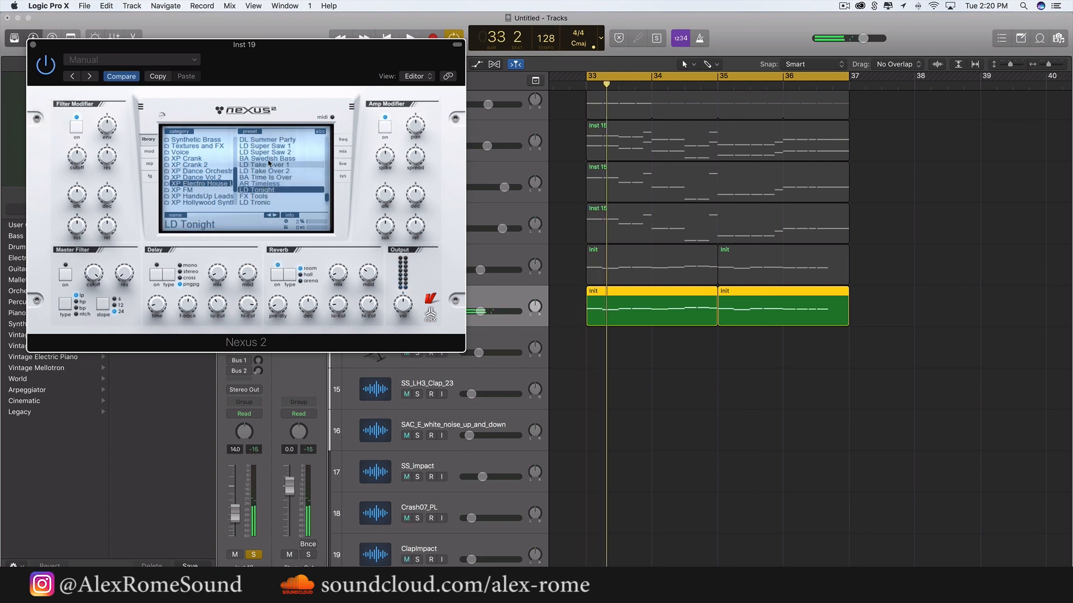
{"action": "key", "text": "space"}
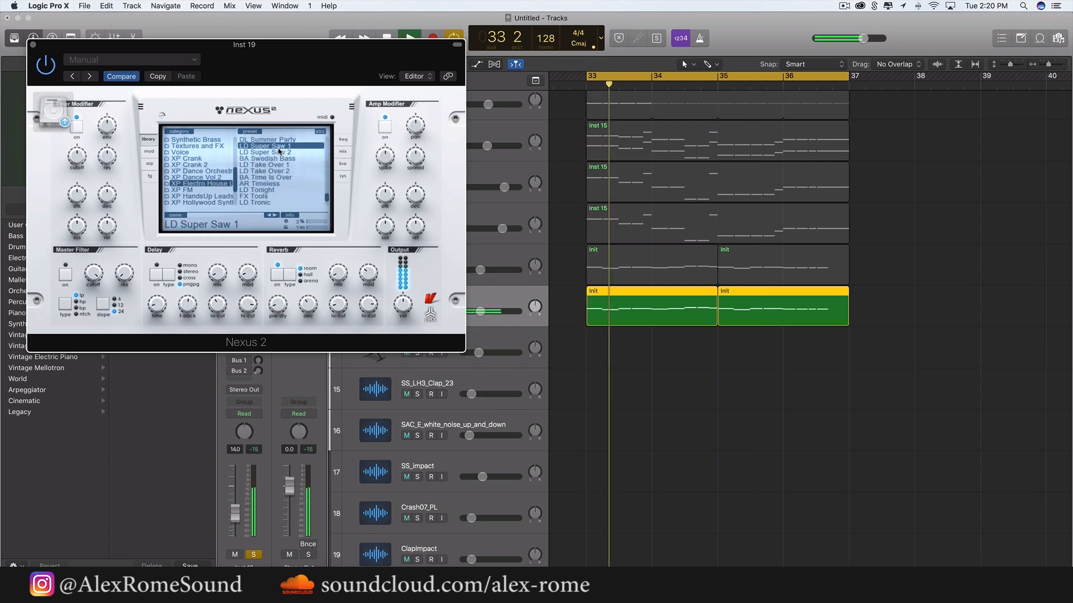
Try the LD Super Saw 2 preset in the Nexus 2 instrument on track Inst 19 while the loop plays
{"action": "key", "text": "space"}
{"action": "key", "text": "space"}
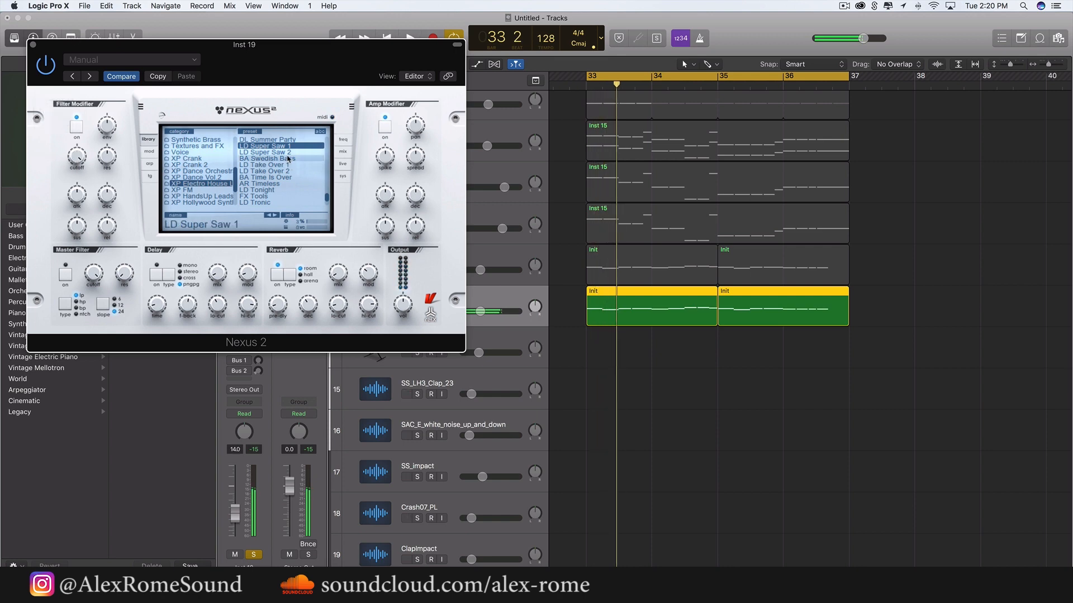
{"action": "key", "text": "space"}
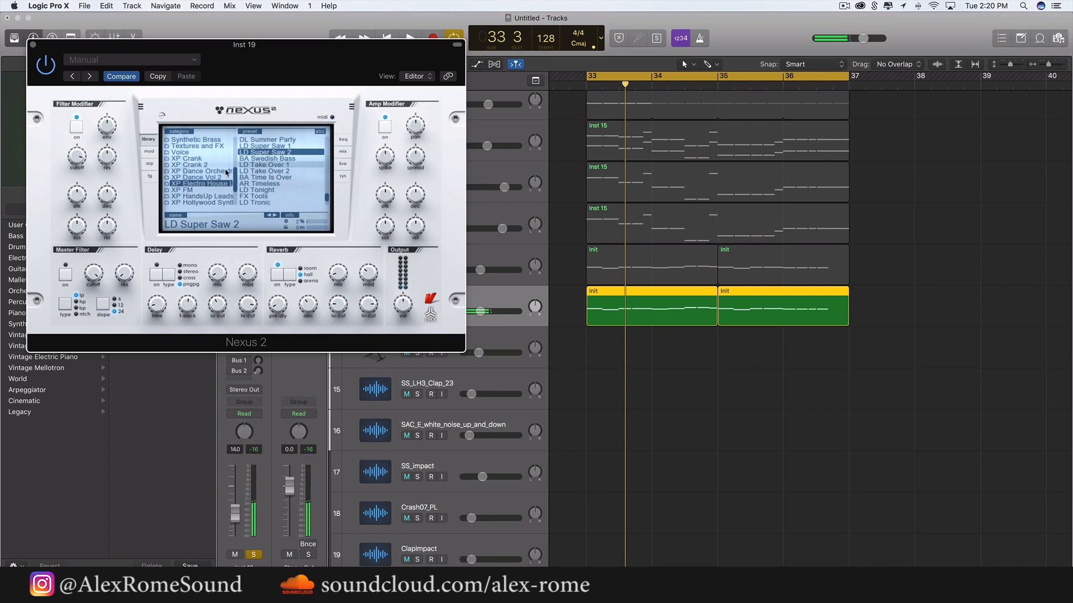
Try the LD Without You preset from the XP HandsUp Leads category on the soloed Inst 19 track
{"action": "scroll", "coordinate": [207, 184], "scroll_direction": "down", "scroll_amount": 3}
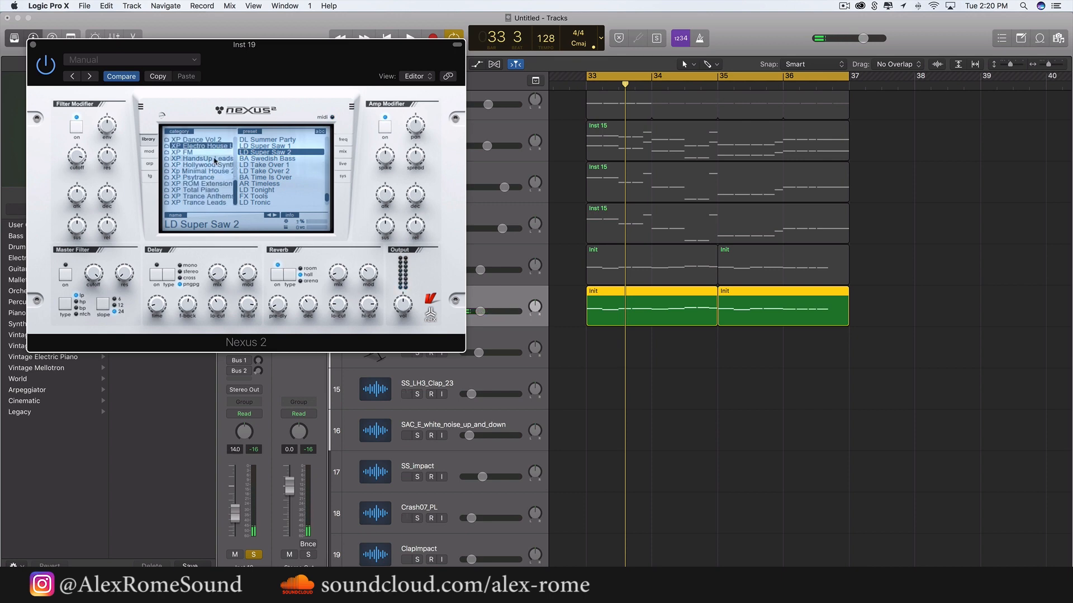
{"action": "left_click", "coordinate": [215, 160]}
{"action": "scroll", "coordinate": [283, 180], "scroll_direction": "down", "scroll_amount": 10}
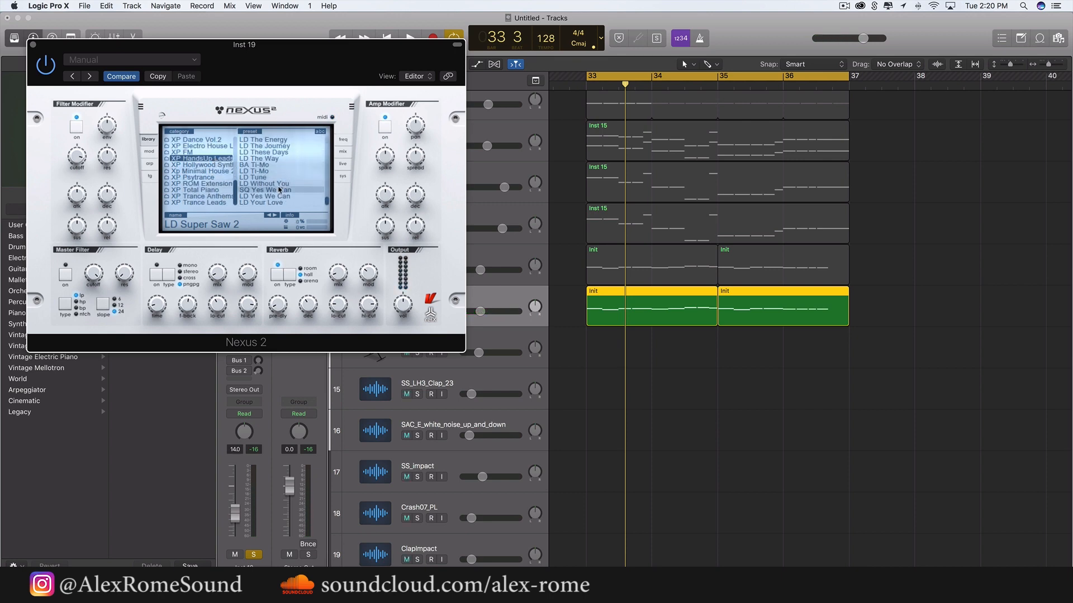
{"action": "left_click", "coordinate": [281, 184]}
{"action": "key", "text": "space"}
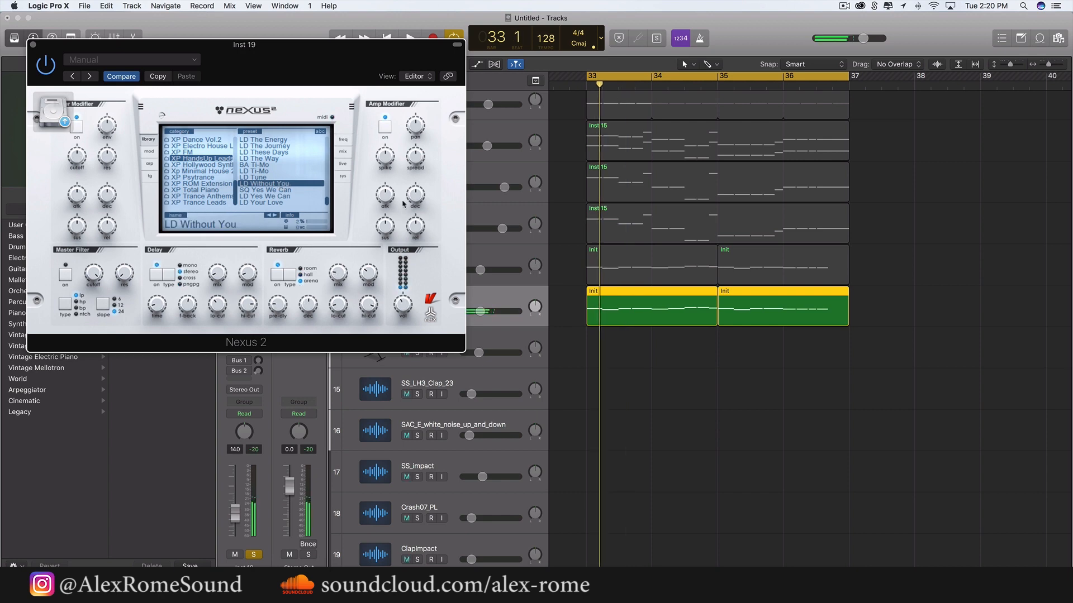
{"action": "key", "text": "space"}
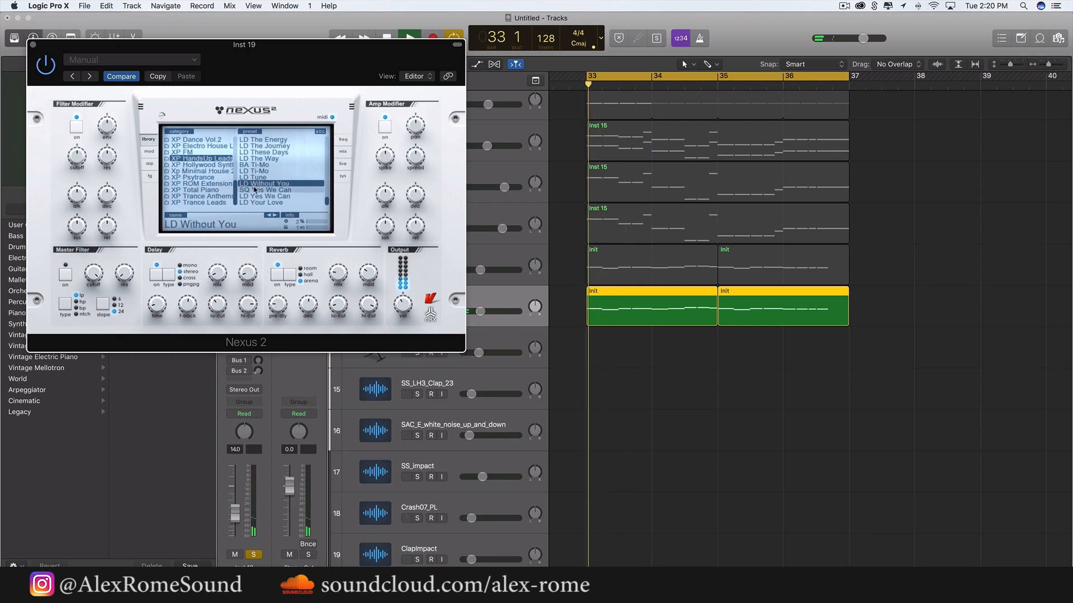
{"action": "key", "text": "space"}
Try the LD Alone Lead preset from the XP Trance Leads category during playback
{"action": "left_click", "coordinate": [205, 203]}
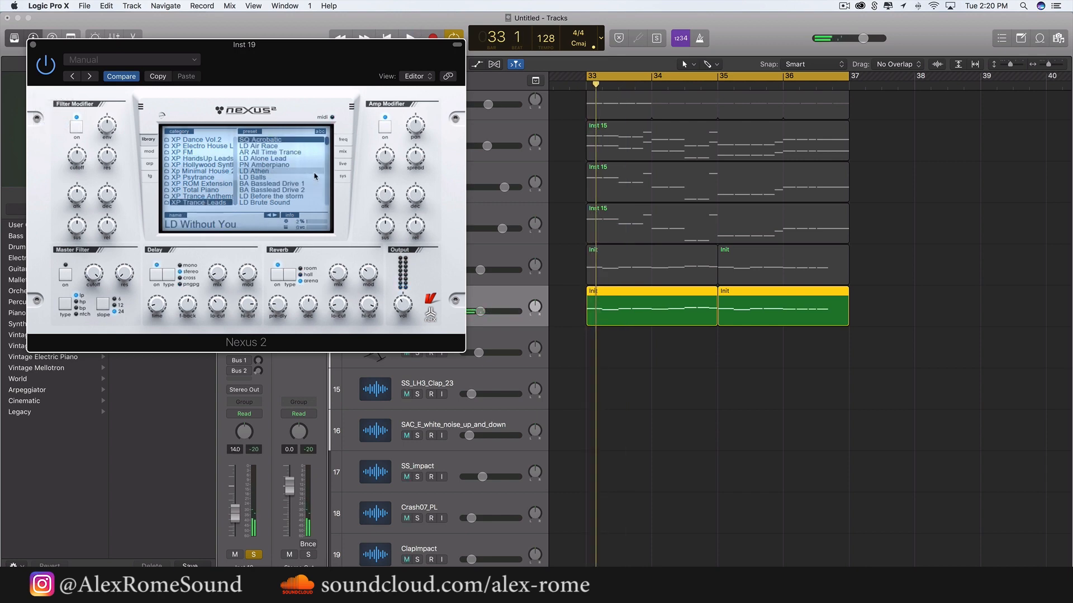
{"action": "scroll", "coordinate": [292, 184], "scroll_direction": "down", "scroll_amount": 1}
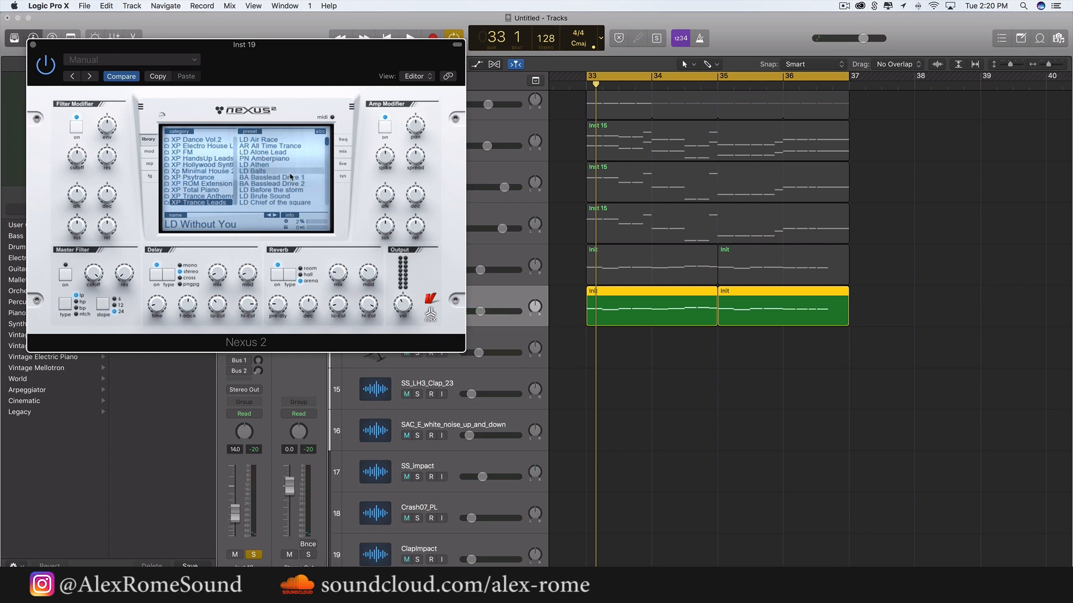
{"action": "scroll", "coordinate": [290, 177], "scroll_direction": "up", "scroll_amount": 1}
{"action": "left_click", "coordinate": [278, 160]}
{"action": "key", "text": "space"}
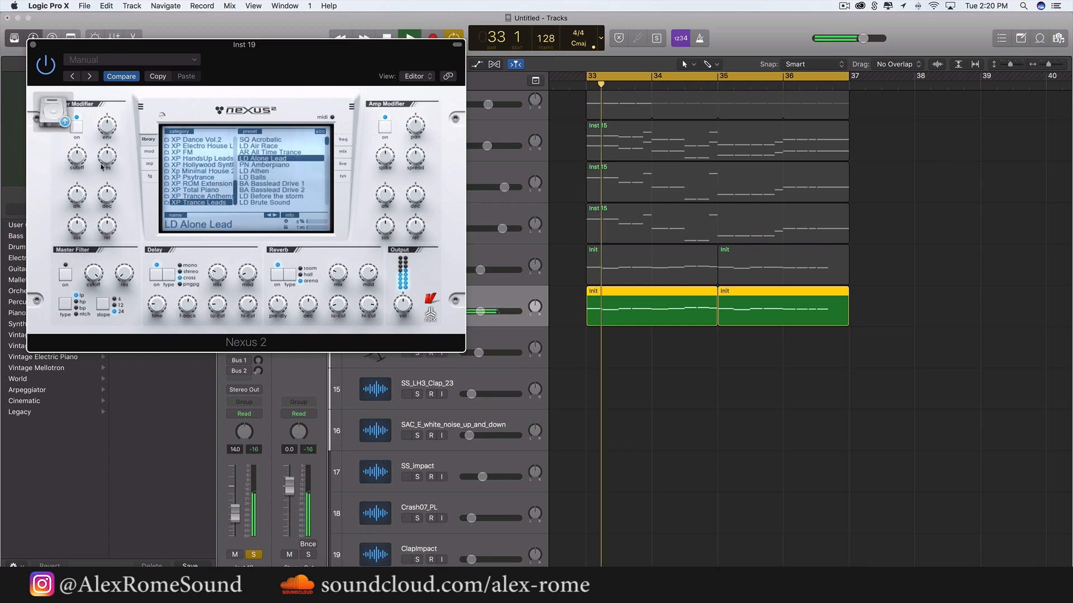
Audition the LD Athen, LD Balls, LD Before the storm, LD Brute Sound and LD Chief of the square presets
{"action": "left_click", "coordinate": [275, 171]}
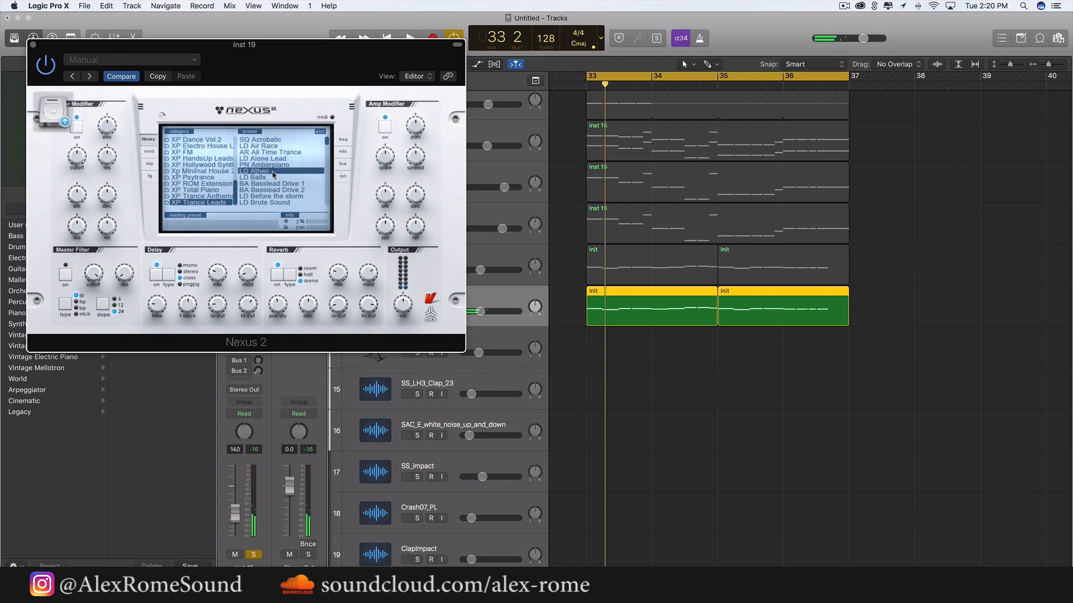
{"action": "left_click", "coordinate": [264, 178]}
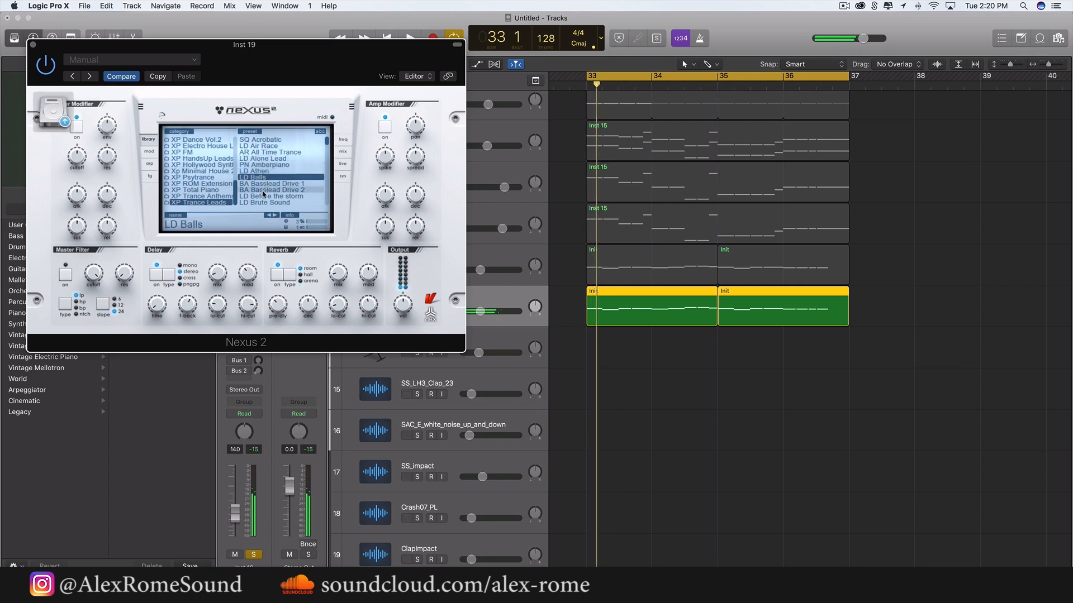
{"action": "left_click", "coordinate": [261, 197]}
{"action": "scroll", "coordinate": [268, 193], "scroll_direction": "down", "scroll_amount": 1}
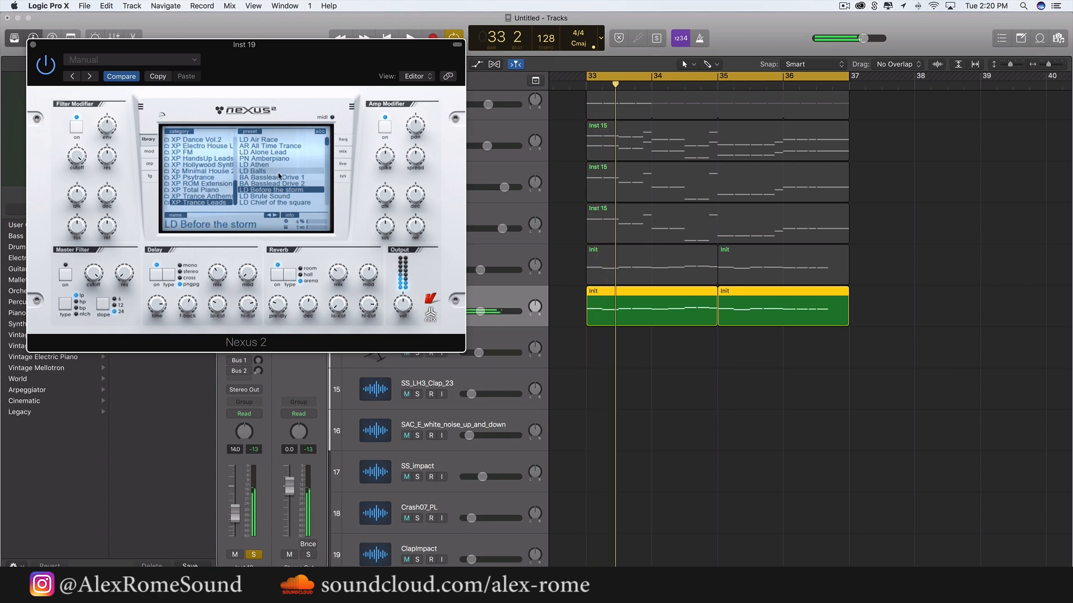
{"action": "left_click", "coordinate": [271, 196]}
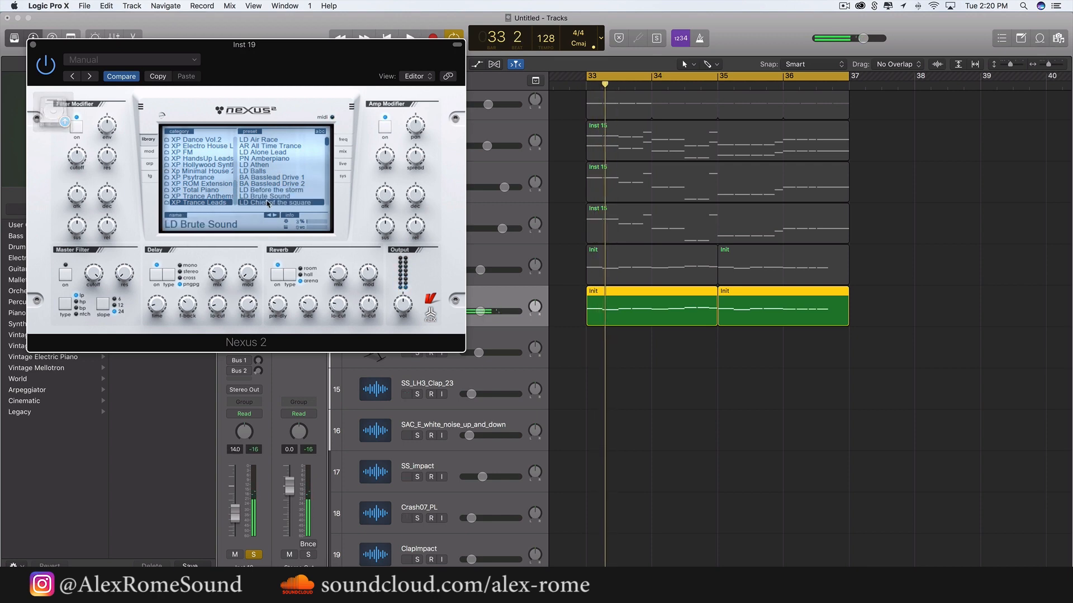
{"action": "left_click", "coordinate": [267, 202]}
{"action": "scroll", "coordinate": [270, 185], "scroll_direction": "down", "scroll_amount": 3}
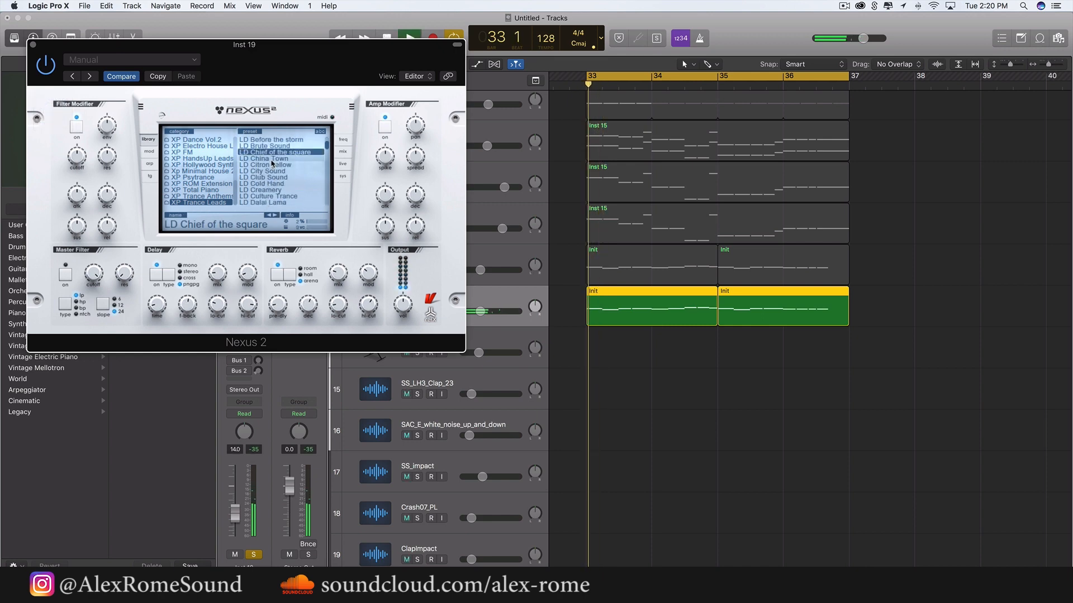
Audition the LD China Town, LD Citron yellow, LD City Sound, LD Club Sound and LD Cold Hand presets
{"action": "left_click", "coordinate": [271, 160]}
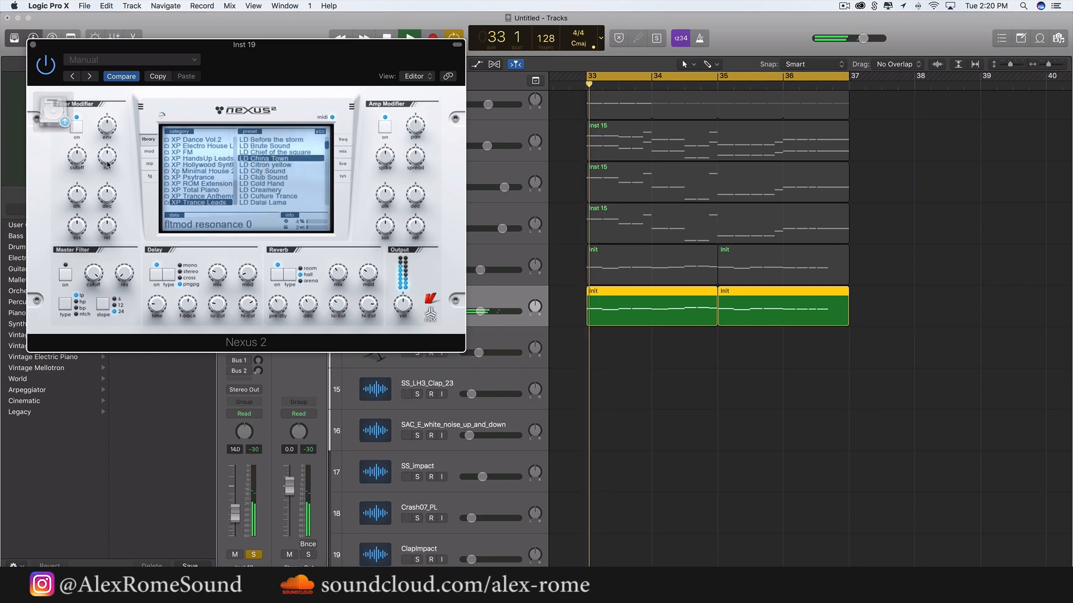
{"action": "left_click", "coordinate": [269, 165]}
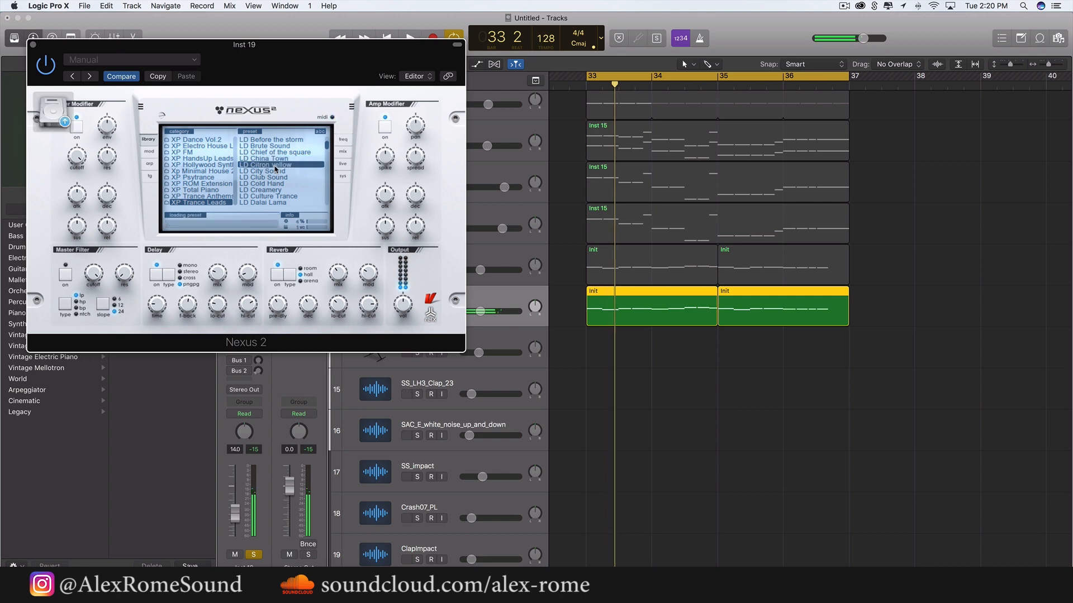
{"action": "left_click", "coordinate": [269, 171]}
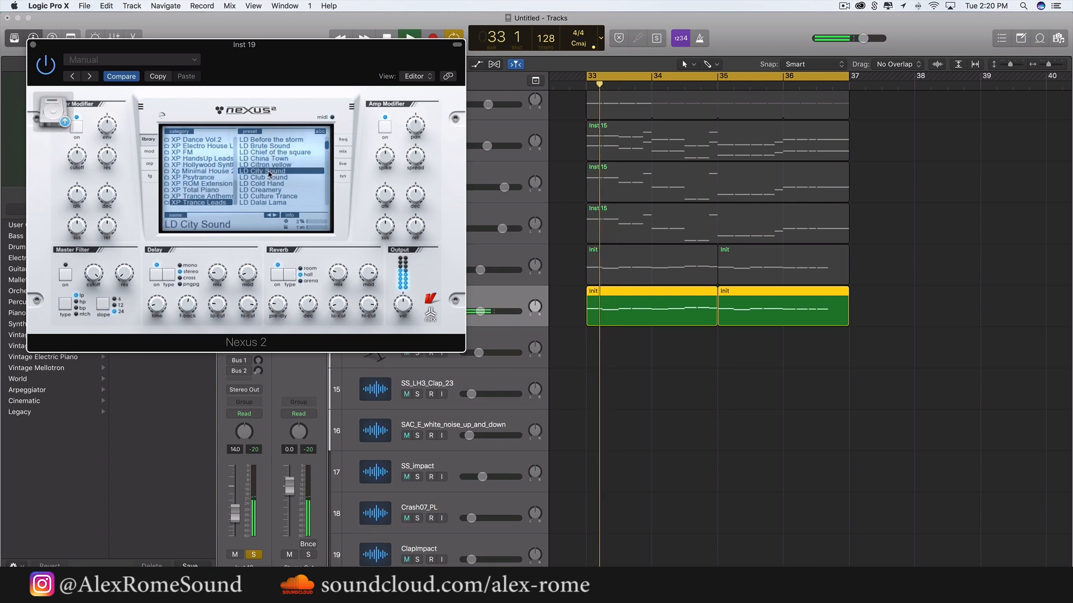
{"action": "left_click", "coordinate": [265, 177]}
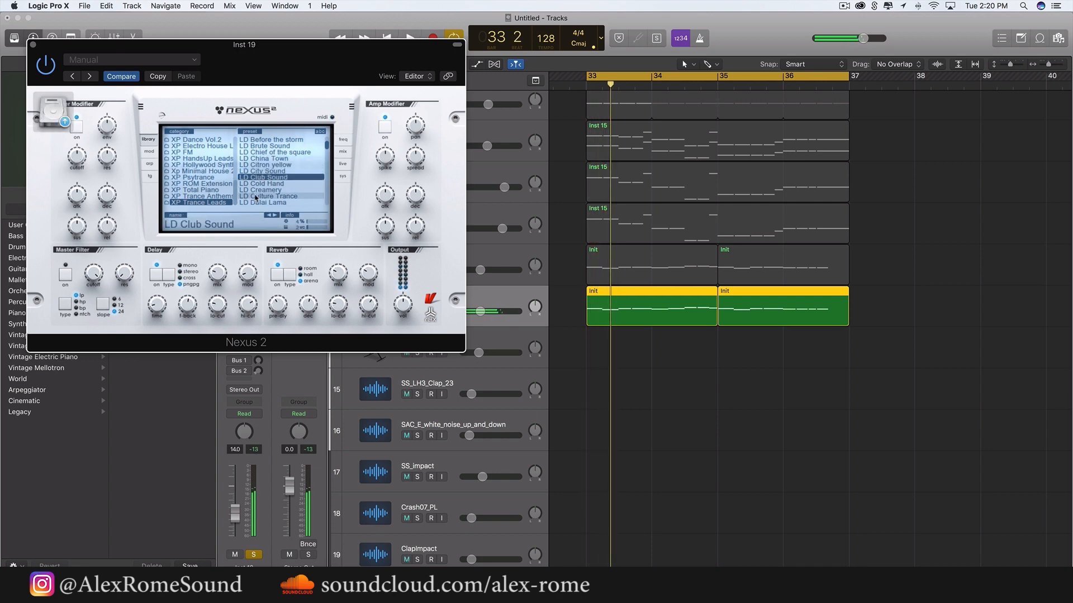
{"action": "left_click", "coordinate": [267, 184]}
{"action": "key", "text": "space"}
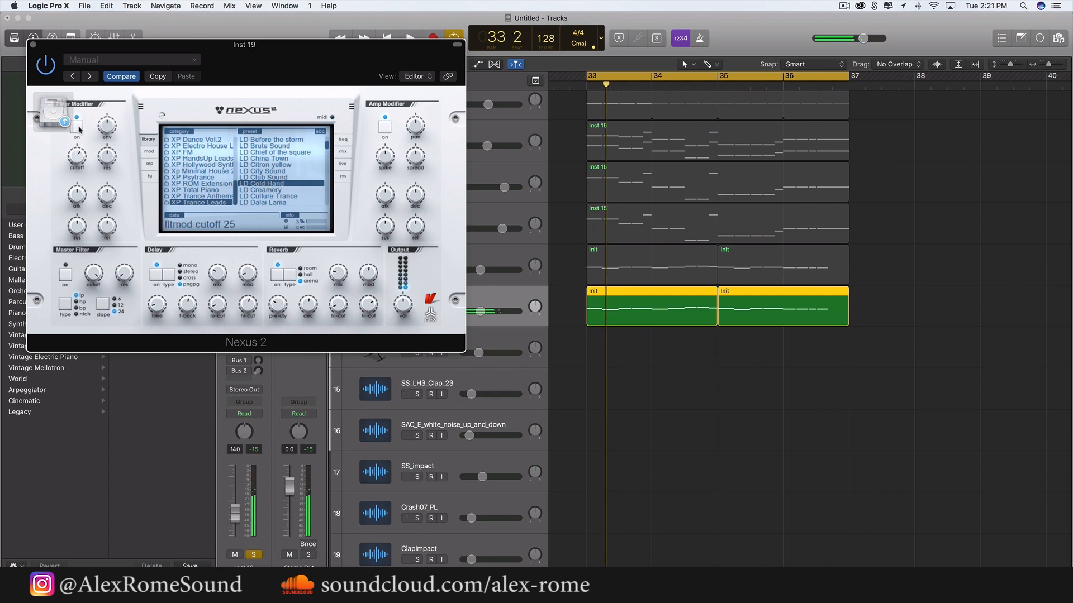
Try the LD 21st Century preset from XP HandsUp Leads and adjust its Filter Modifier cutoff
{"action": "left_click", "coordinate": [213, 158]}
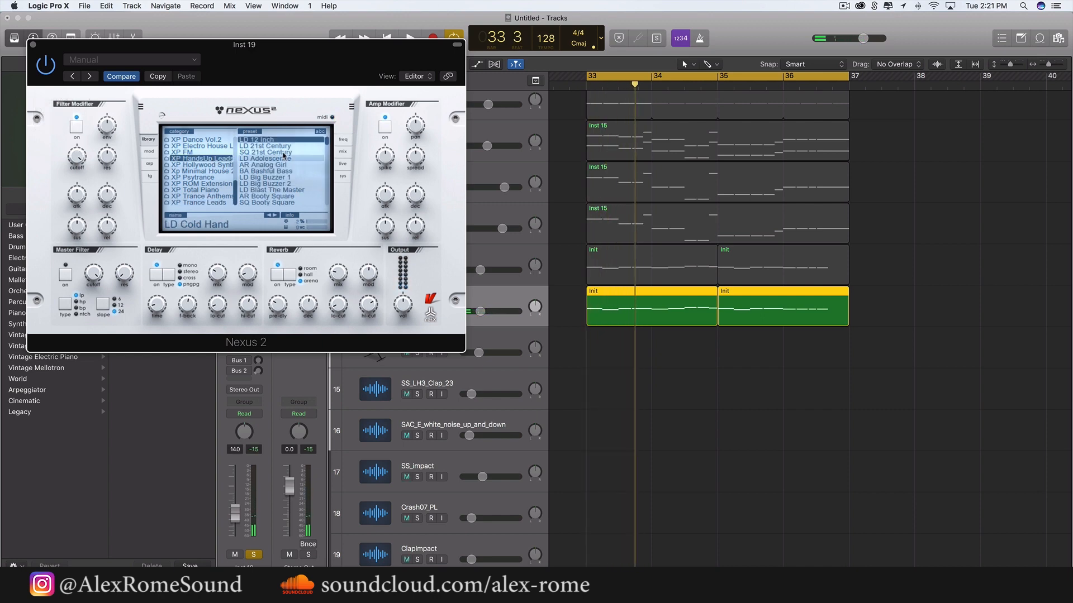
{"action": "key", "text": "space"}
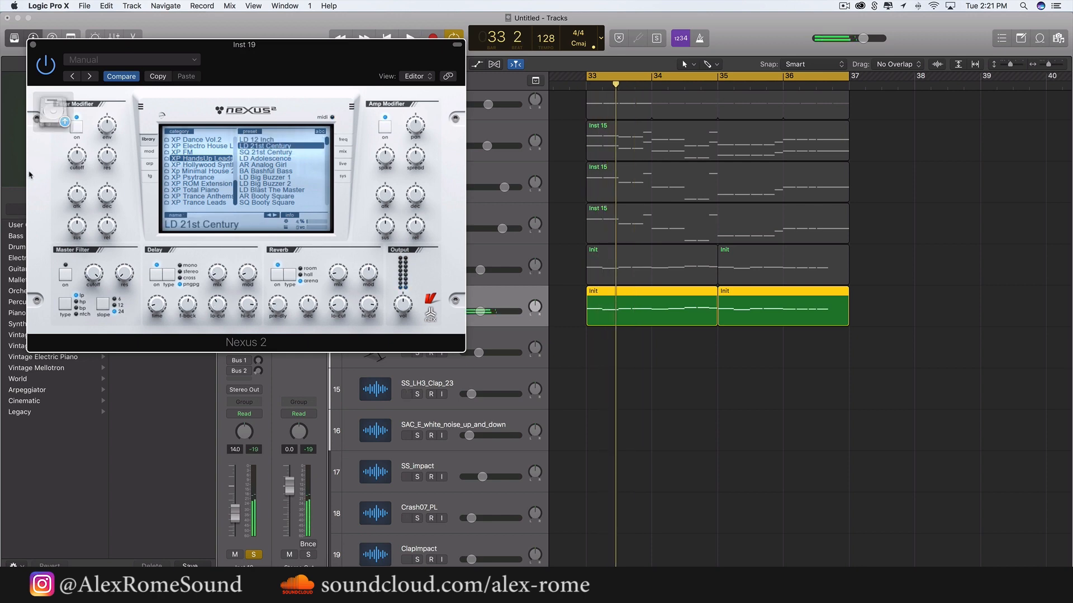
{"action": "left_click_drag", "start_coordinate": [73, 158], "coordinate": [80, 105]}
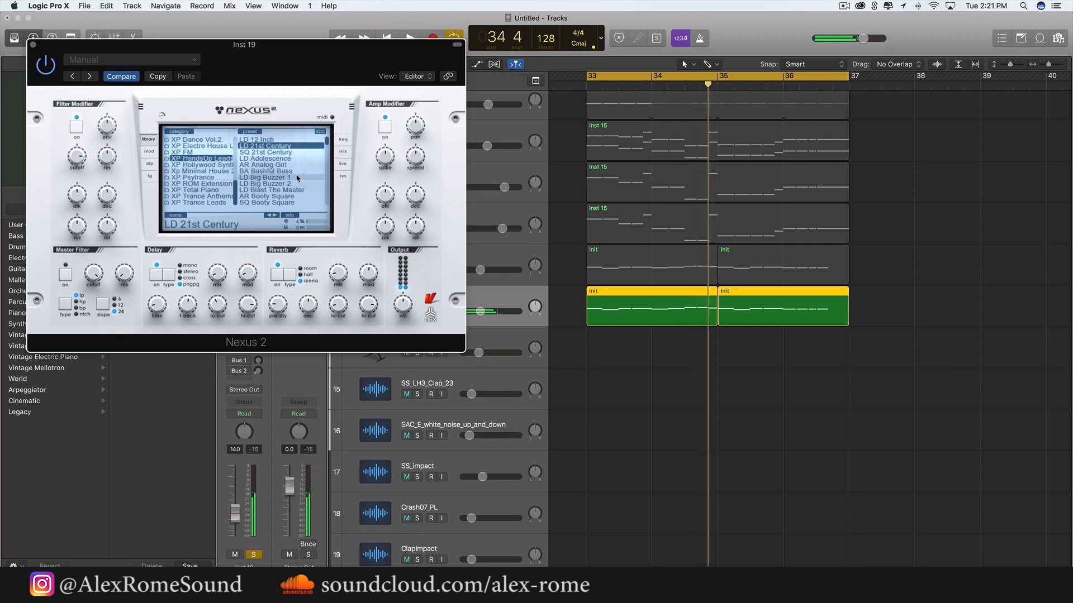
Load the LD Without You preset from XP HandsUp Leads on Inst 19 and play the loop
{"action": "scroll", "coordinate": [297, 178], "scroll_direction": "down", "scroll_amount": 5}
{"action": "double_click", "coordinate": [282, 184]}
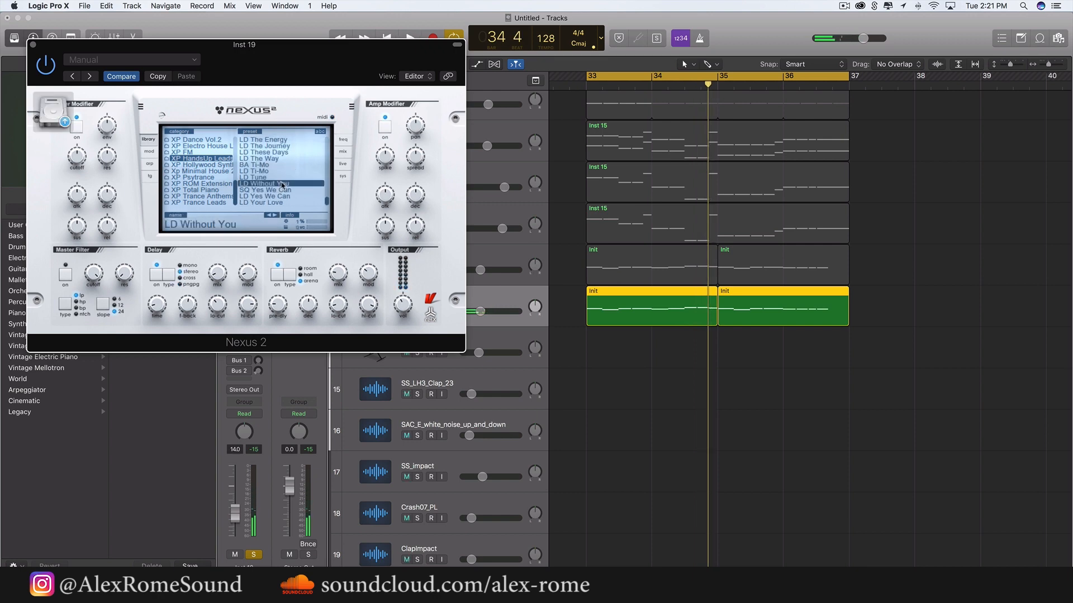
{"action": "key", "text": "space"}
Lower the Amp Modifier sustain and decay of the LD Without You sound, then close the Nexus 2 window
{"action": "left_click_drag", "start_coordinate": [74, 136], "coordinate": [74, 79]}
{"action": "key", "text": "space"}
{"action": "key", "text": "space"}
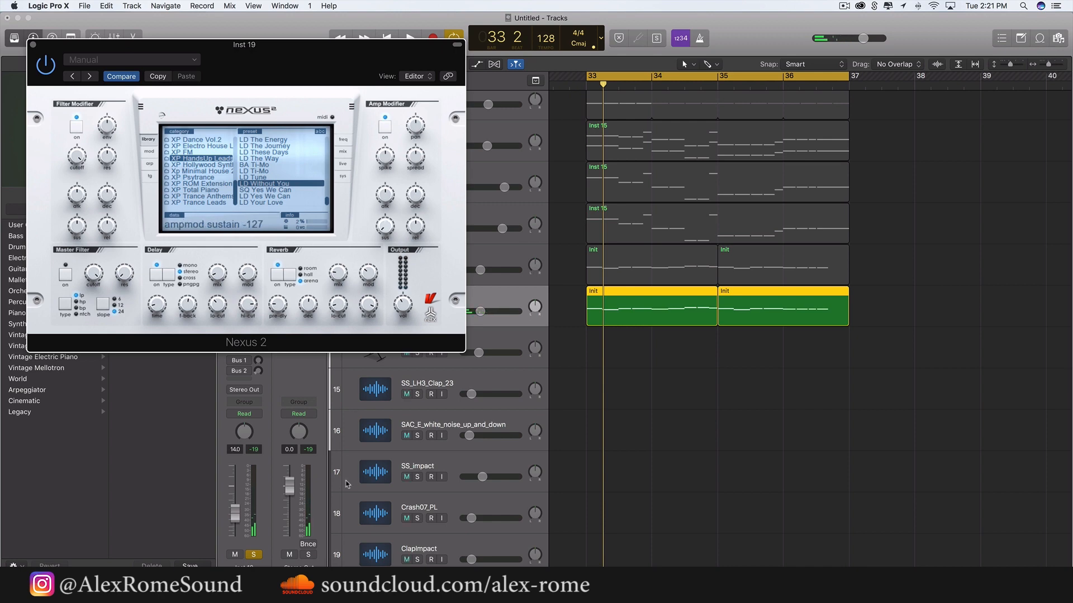
{"action": "key", "text": "space"}
{"action": "left_click_drag", "start_coordinate": [414, 196], "coordinate": [395, 207]}
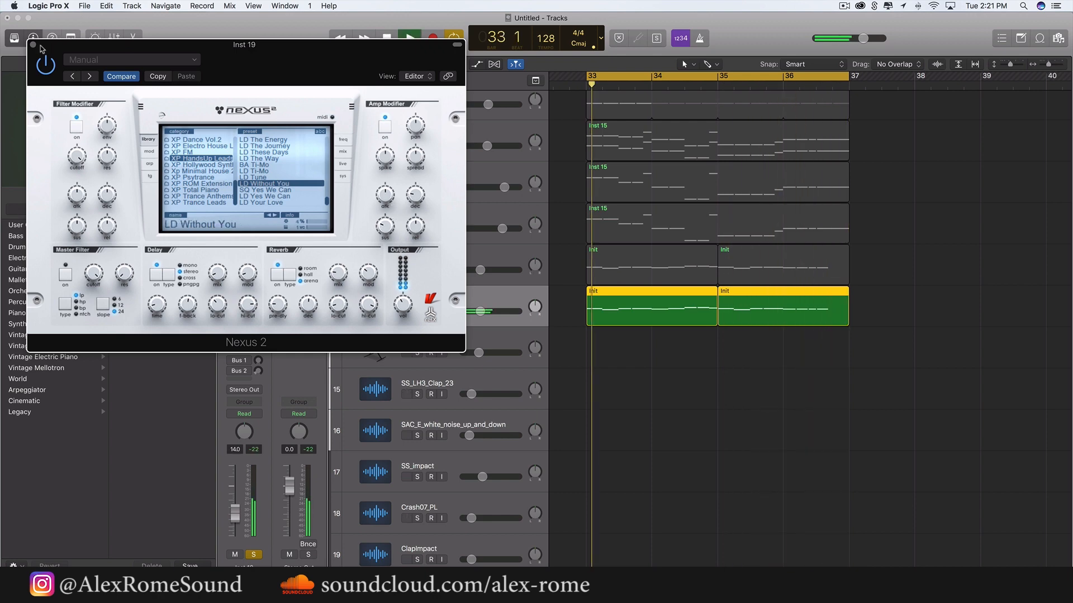
{"action": "key", "text": "super+w"}
Unsolo track Inst 19 and lower its volume to -22.5 dB while the full loop plays
{"action": "left_click", "coordinate": [417, 311]}
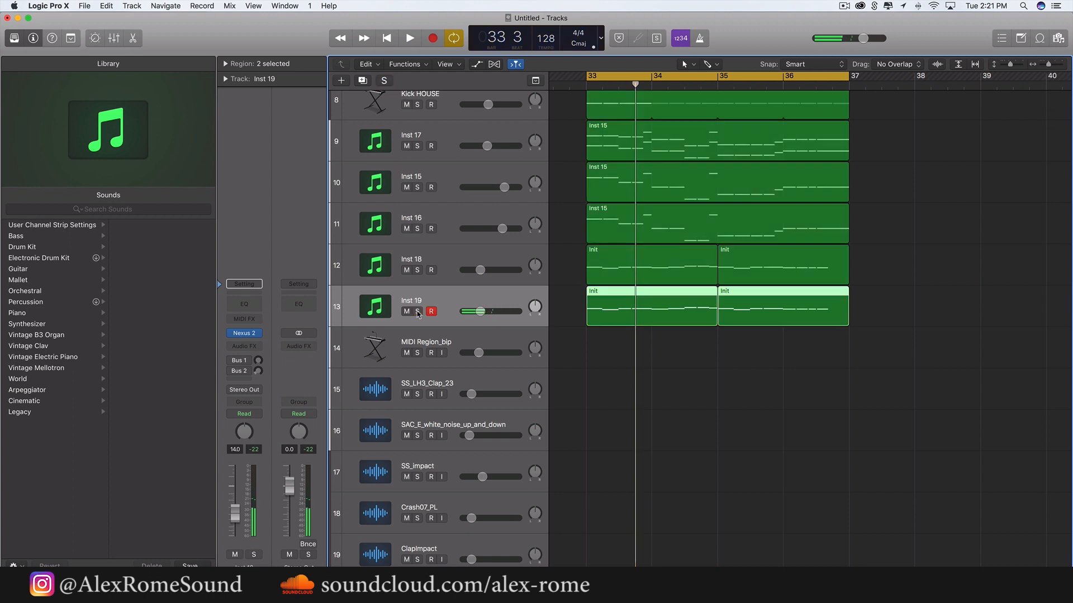
{"action": "key", "text": "space"}
{"action": "left_click_drag", "start_coordinate": [480, 311], "coordinate": [473, 312]}
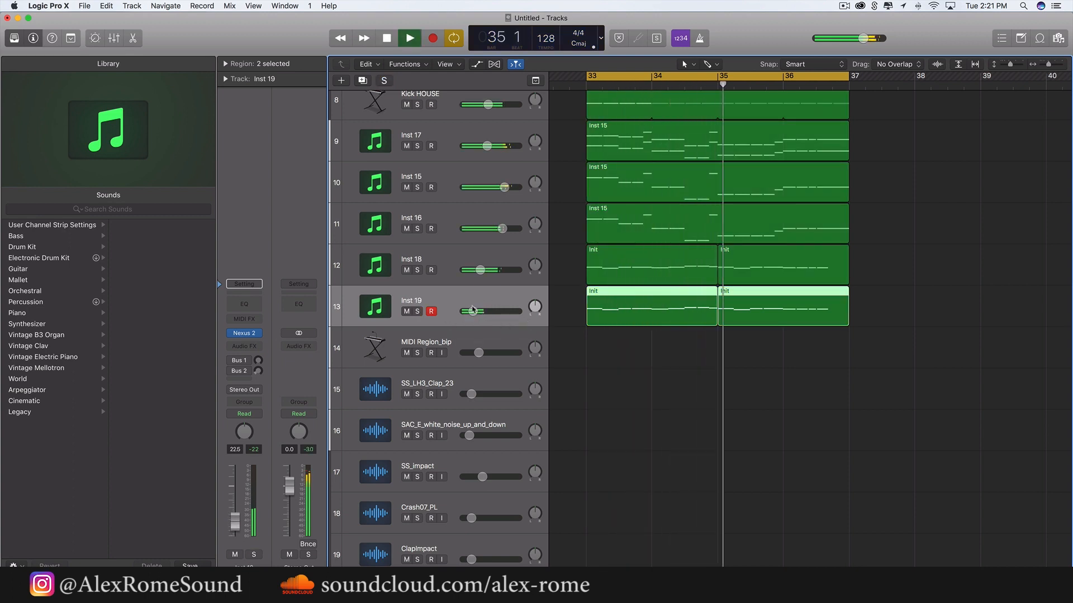
{"action": "key", "text": "space"}
{"action": "key", "text": "space"}
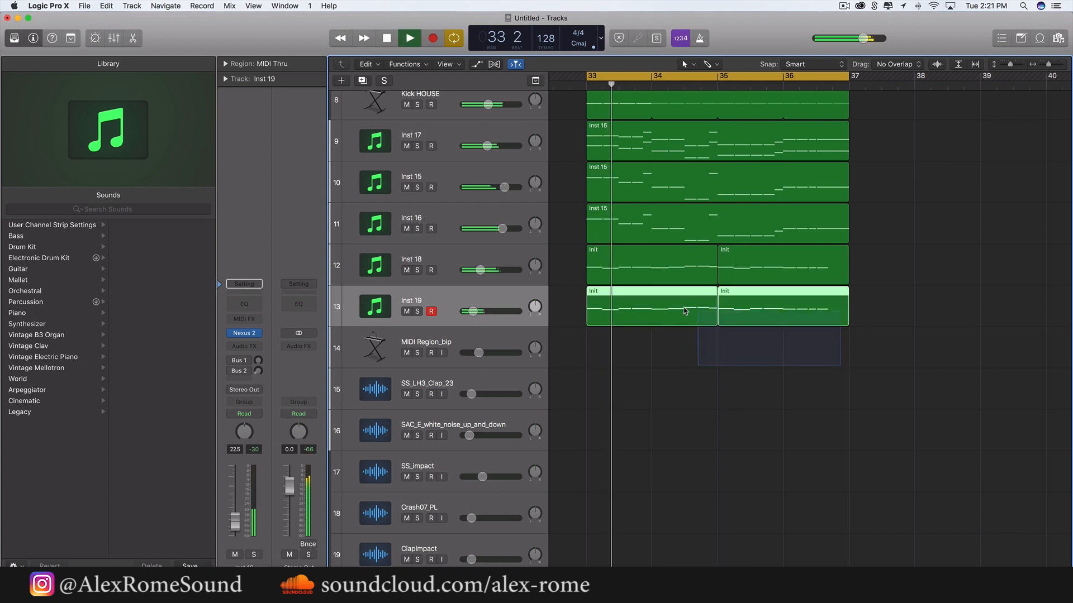
Transpose all 19 notes in both Init regions on Inst 19 down 12 semitones in the Piano Roll and play the loop
{"action": "key", "text": "p"}
{"action": "key", "text": "space"}
{"action": "key", "text": "super+Left"}
{"action": "key", "text": "super+Left"}
{"action": "key", "text": "super+Left"}
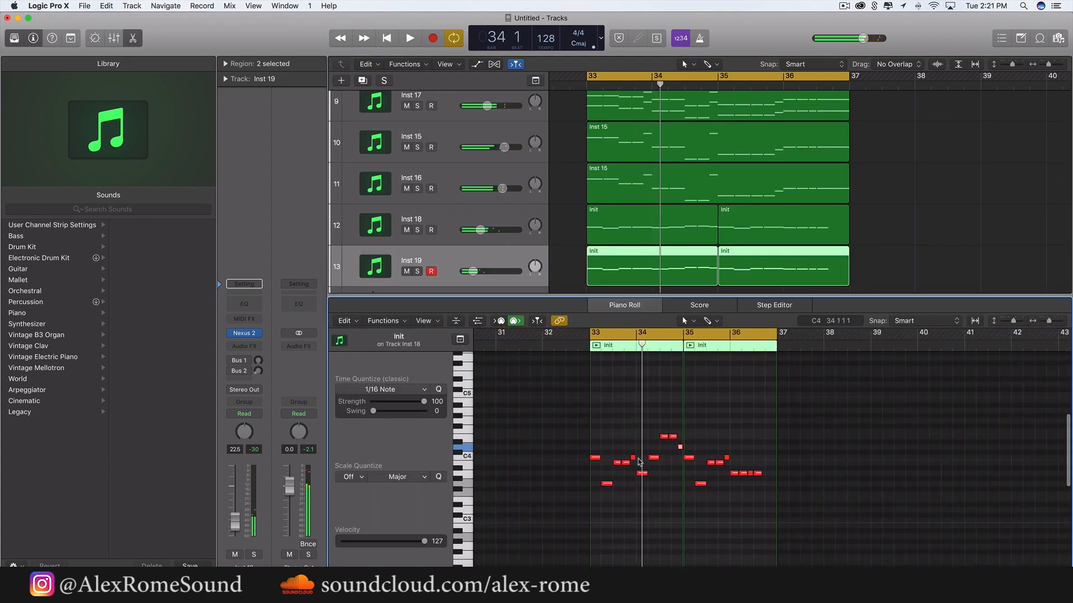
{"action": "key", "text": "super+a"}
{"action": "key", "text": "super+Right"}
{"action": "key", "text": "super+Right"}
{"action": "key", "text": "super+Right"}
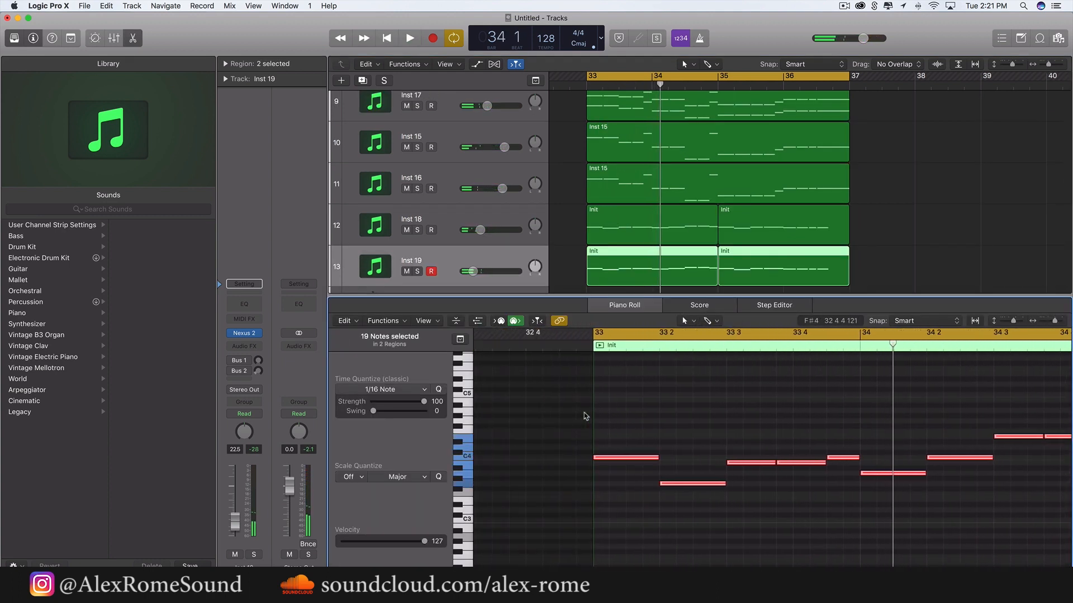
{"action": "left_click_drag", "start_coordinate": [608, 461], "coordinate": [609, 523]}
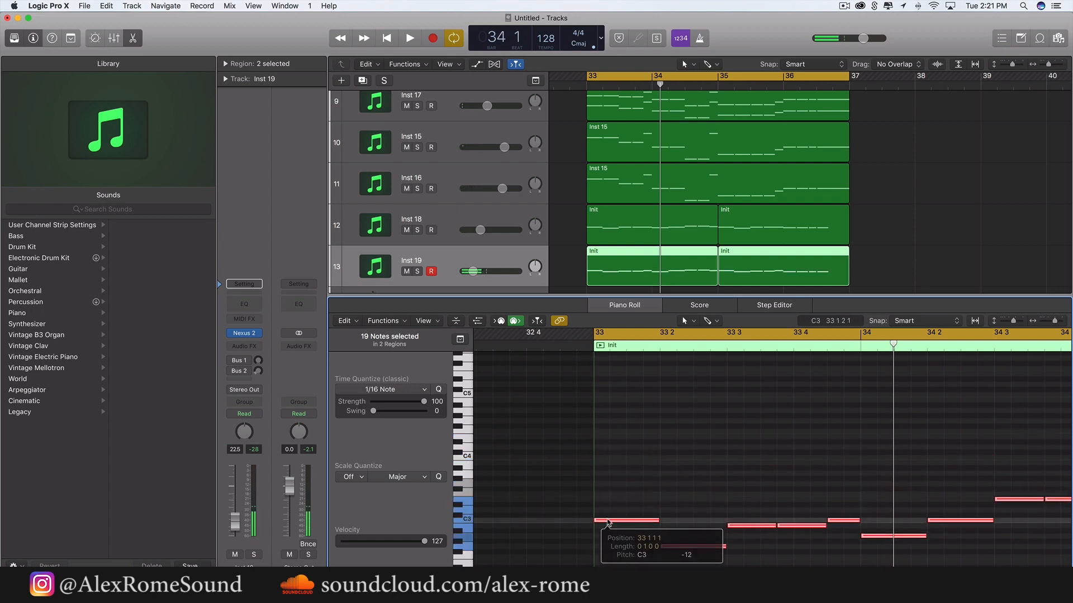
{"action": "key", "text": "space"}
Turn the Amp Modifier sustain of Inst 19's Nexus 2 fully down and set its decay to -76, then close the instrument
{"action": "scroll", "coordinate": [625, 207], "scroll_direction": "down", "scroll_amount": 2}
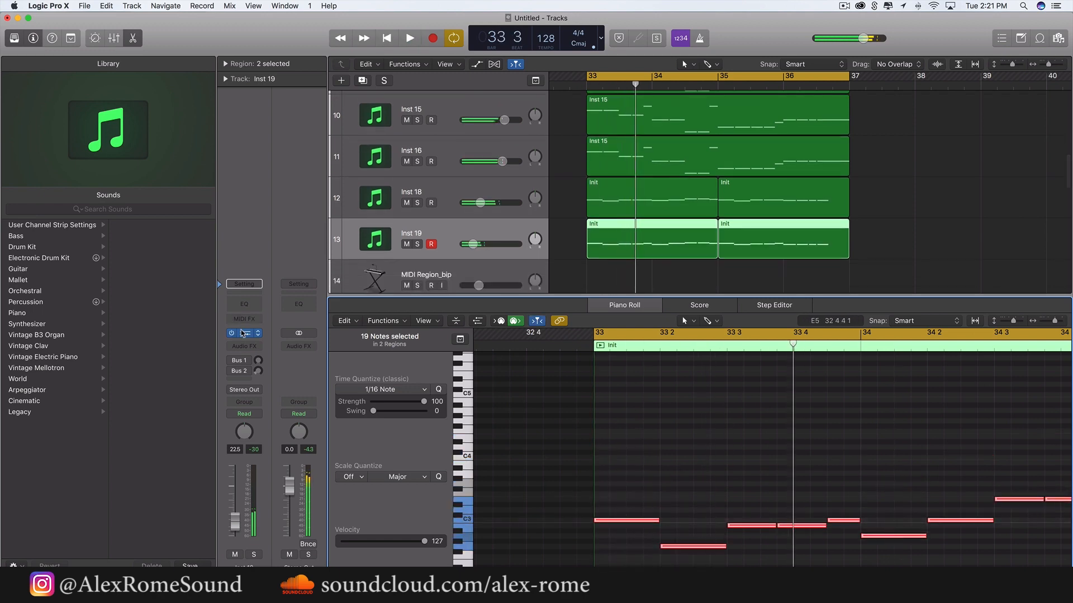
{"action": "left_click", "coordinate": [244, 333]}
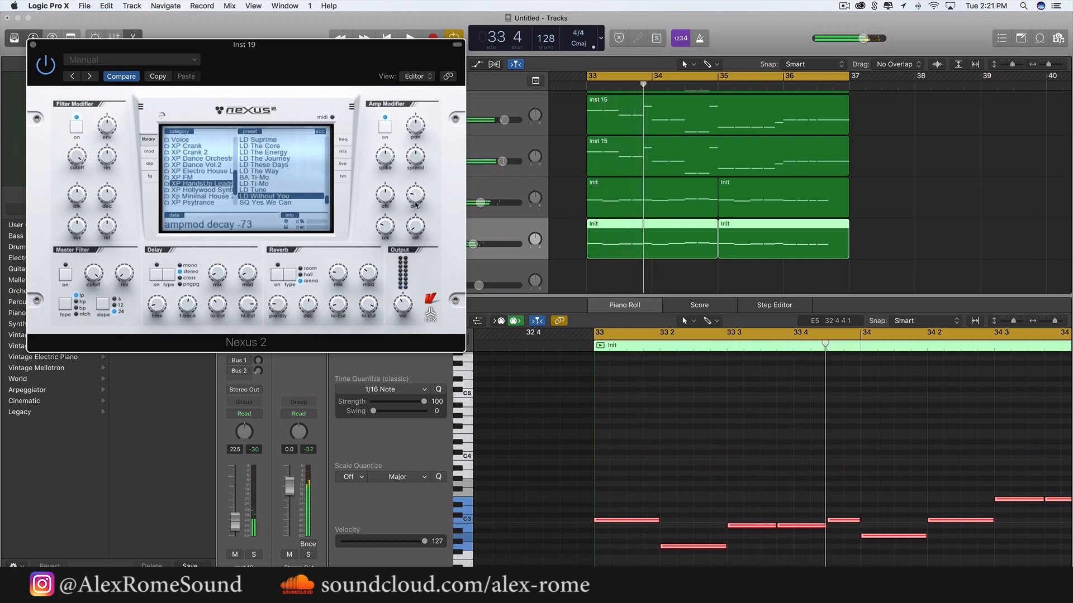
{"action": "key", "text": "space"}
{"action": "left_click_drag", "start_coordinate": [385, 227], "coordinate": [383, 359]}
{"action": "left_click_drag", "start_coordinate": [416, 195], "coordinate": [416, 193]}
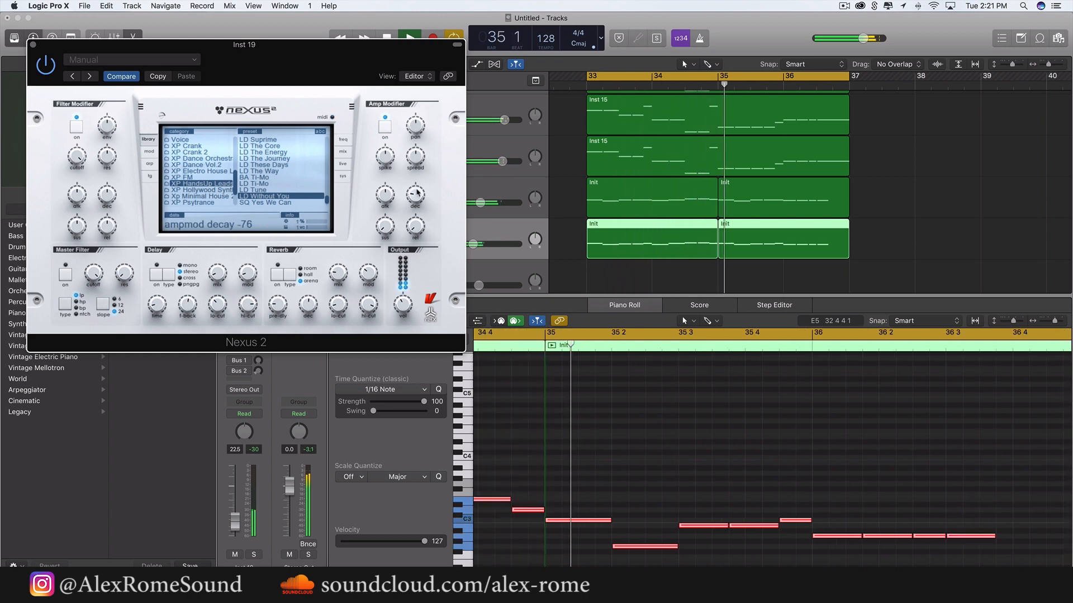
{"action": "left_click", "coordinate": [33, 44]}
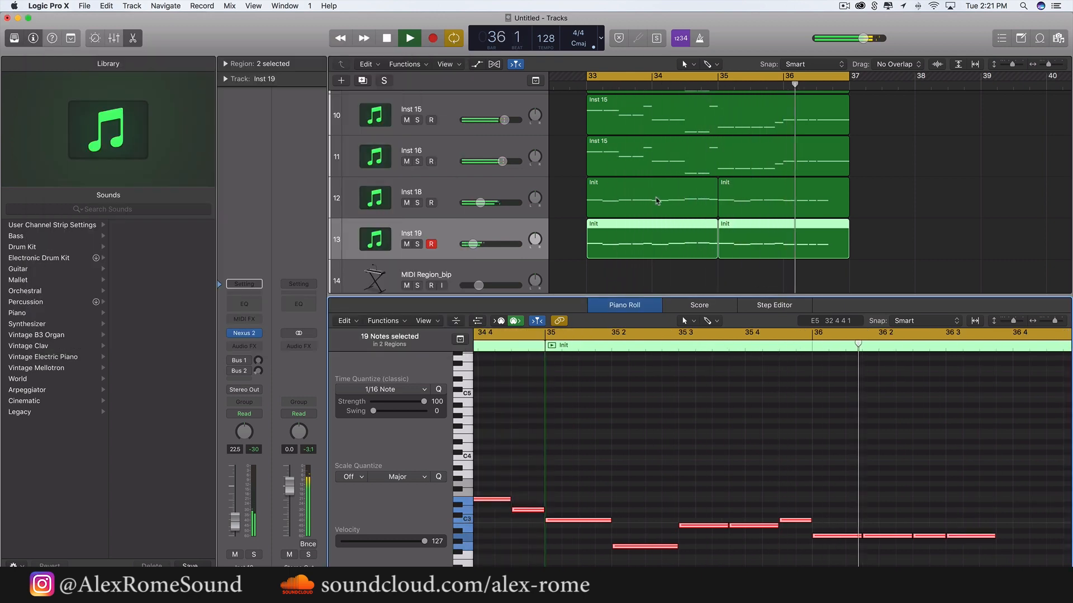
Deselect the Inst 19 regions, close the Piano Roll and play the loop
{"action": "left_click", "coordinate": [865, 251]}
{"action": "key", "text": "space"}
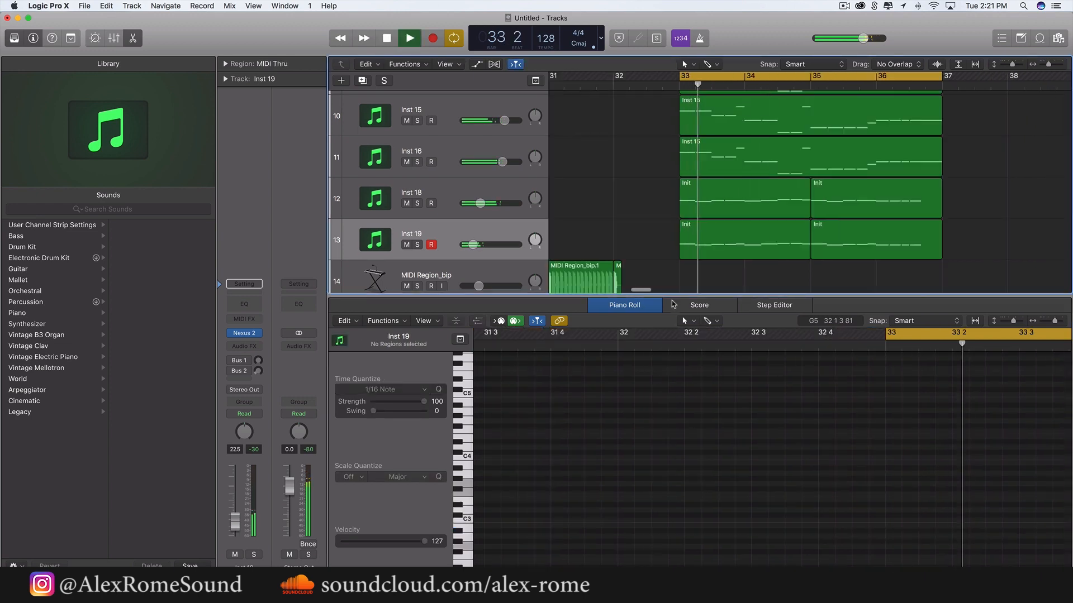
{"action": "key", "text": "e"}
{"action": "scroll", "coordinate": [830, 344], "scroll_direction": "up", "scroll_amount": 3}
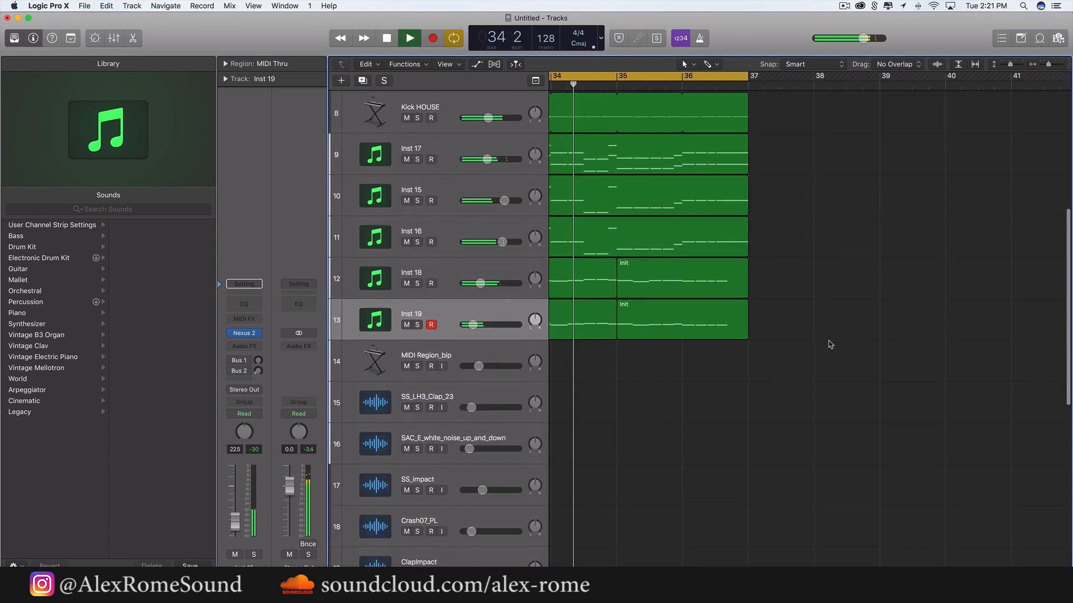
{"action": "key", "text": "space"}
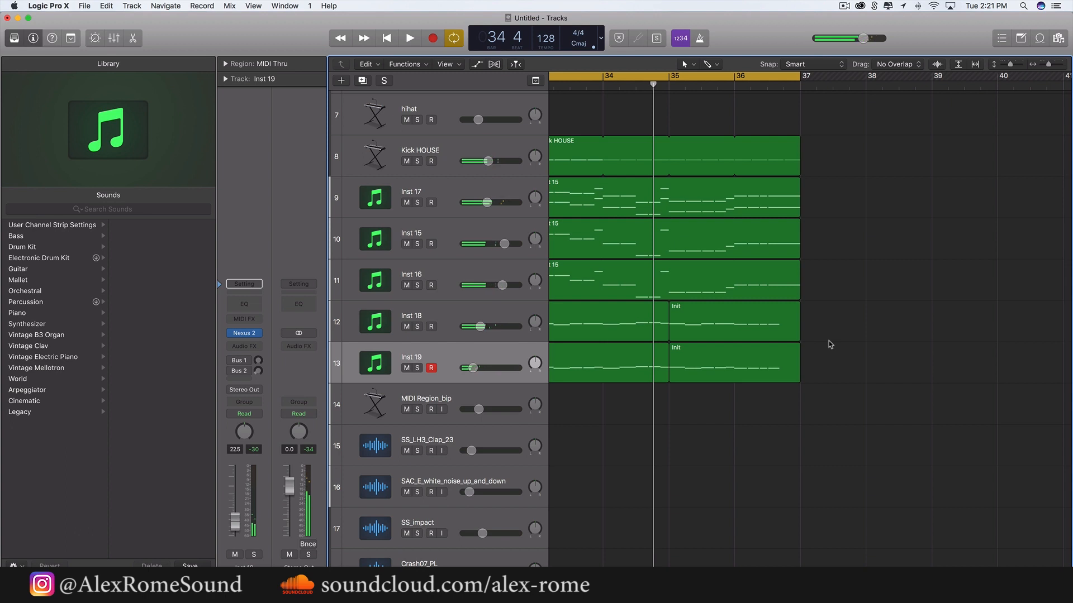
Play the loop from bar 33 with track Inst 19 selected to check both lead layers in the mix
{"action": "scroll", "coordinate": [830, 345], "scroll_direction": "left", "scroll_amount": 3}
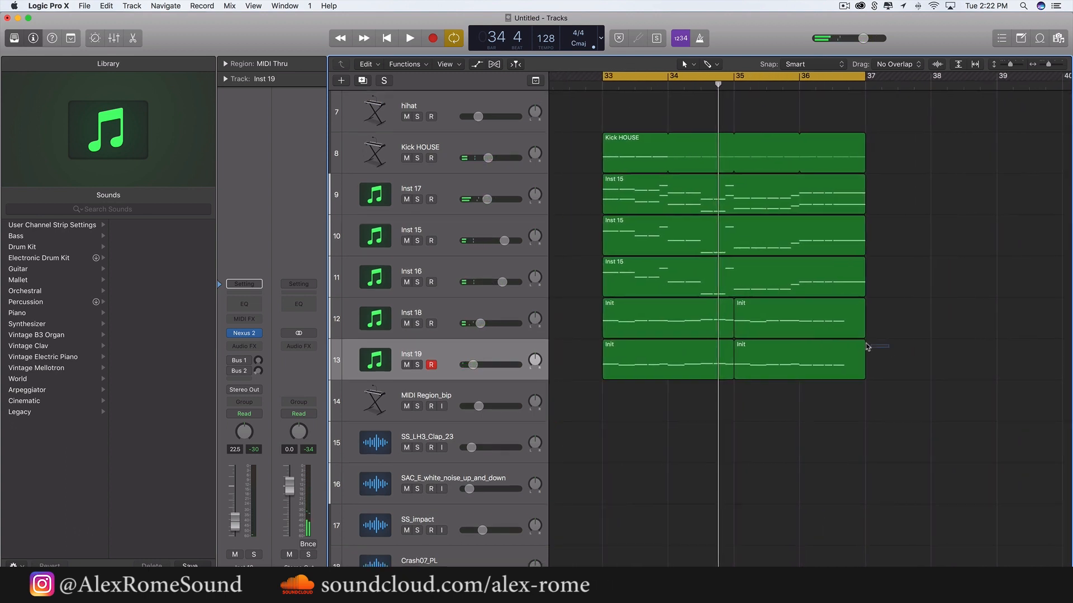
{"action": "left_click_drag", "start_coordinate": [867, 347], "coordinate": [856, 332]}
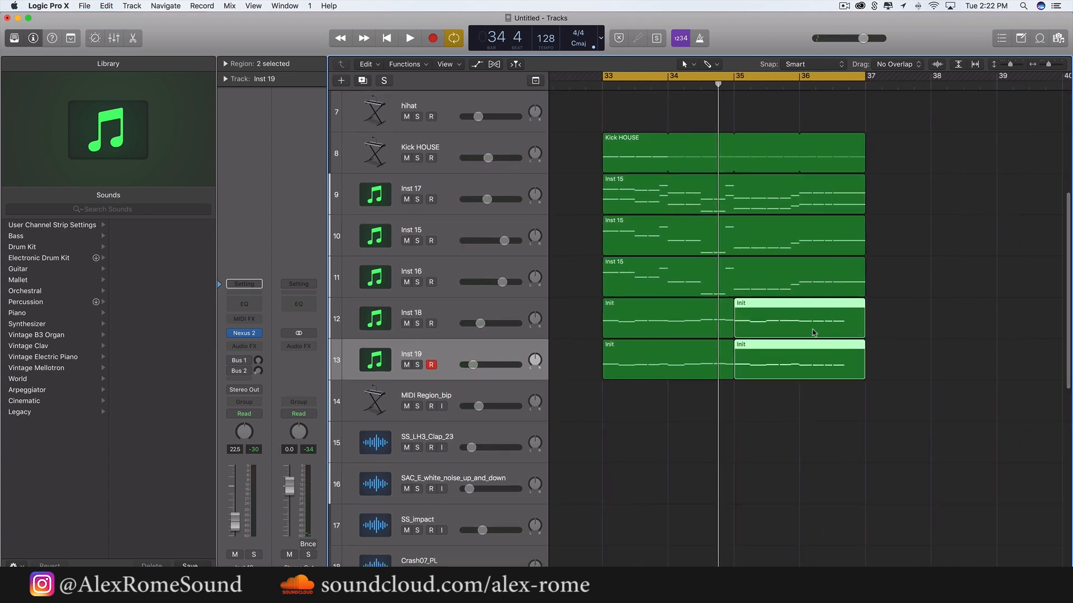
{"action": "key", "text": "space"}
{"action": "left_click", "coordinate": [455, 349]}
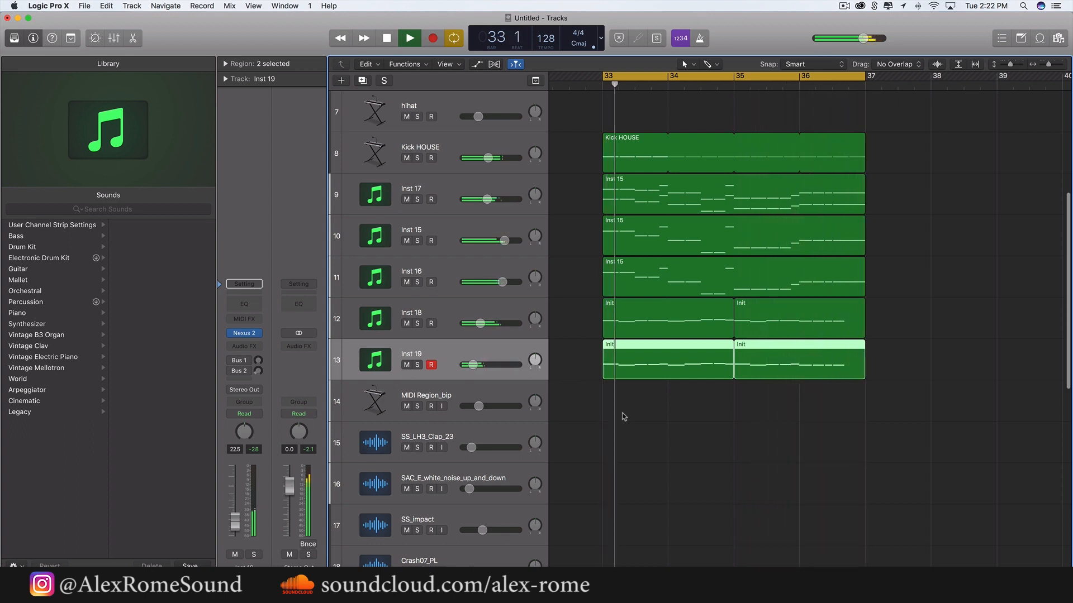
{"action": "scroll", "coordinate": [624, 417], "scroll_direction": "down", "scroll_amount": 1}
{"action": "scroll", "coordinate": [624, 416], "scroll_direction": "down", "scroll_amount": 3}
{"action": "key", "text": "space"}
Zoom out and look through the arrangement's lower tracks, including the Sum 4 stack
{"action": "key", "text": "super+Left"}
{"action": "key", "text": "super+Left"}
{"action": "key", "text": "super+Left"}
{"action": "key", "text": "super+Left"}
{"action": "key", "text": "super+Left"}
{"action": "key", "text": "super+Left"}
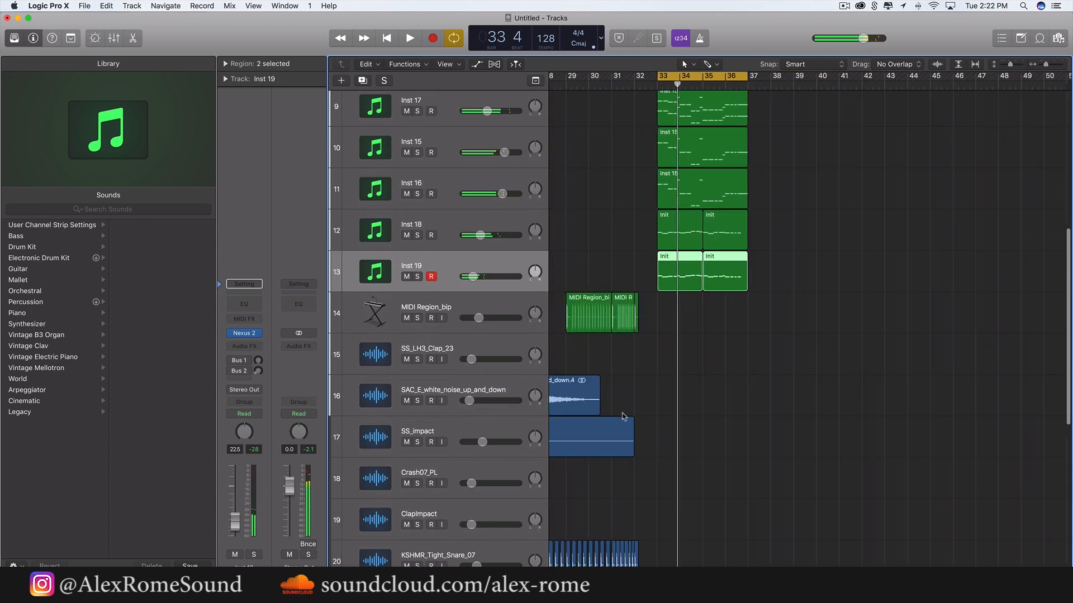
{"action": "scroll", "coordinate": [624, 417], "scroll_direction": "down", "scroll_amount": 5}
{"action": "scroll", "coordinate": [624, 416], "scroll_direction": "down", "scroll_amount": 10}
{"action": "scroll", "coordinate": [618, 420], "scroll_direction": "right", "scroll_amount": 2}
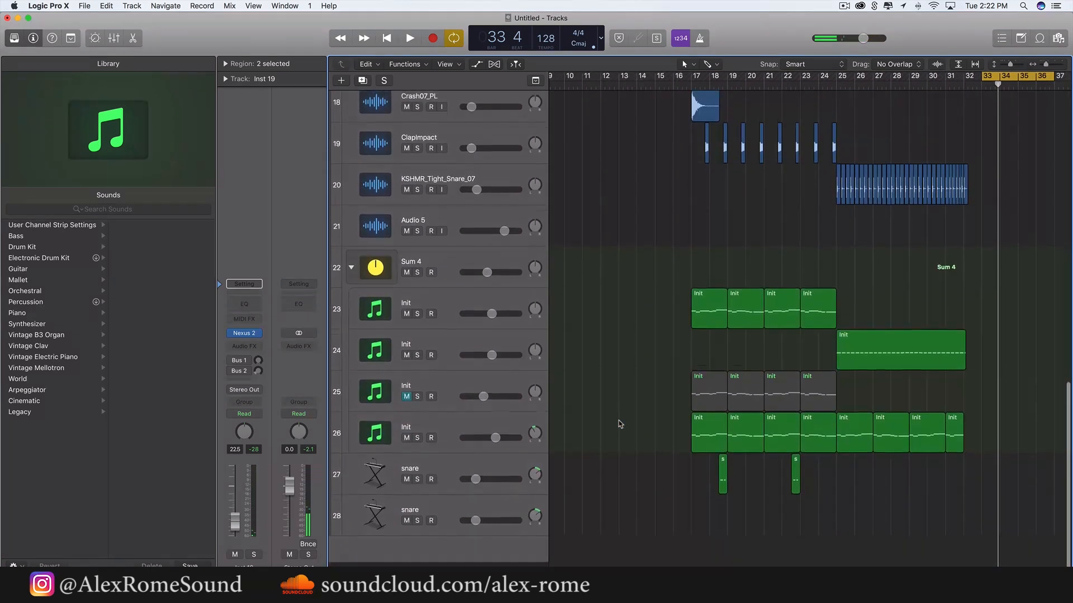
{"action": "scroll", "coordinate": [618, 420], "scroll_direction": "up", "scroll_amount": 15}
{"action": "scroll", "coordinate": [618, 420], "scroll_direction": "right", "scroll_amount": 1}
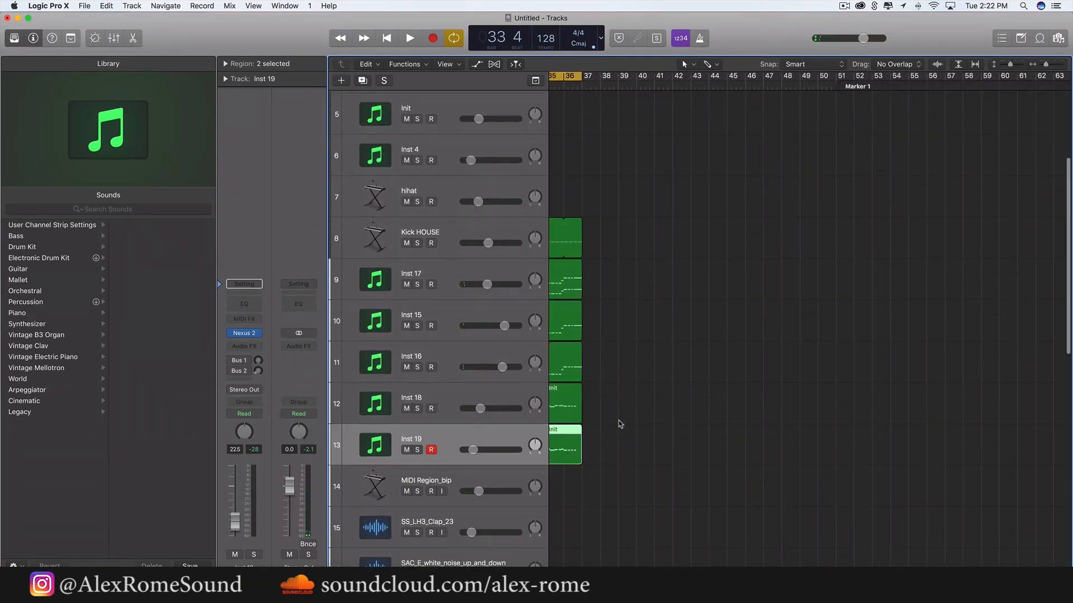
Group tracks Inst 18 and Inst 19 into a Summing Stack
{"action": "right_click", "coordinate": [457, 329]}
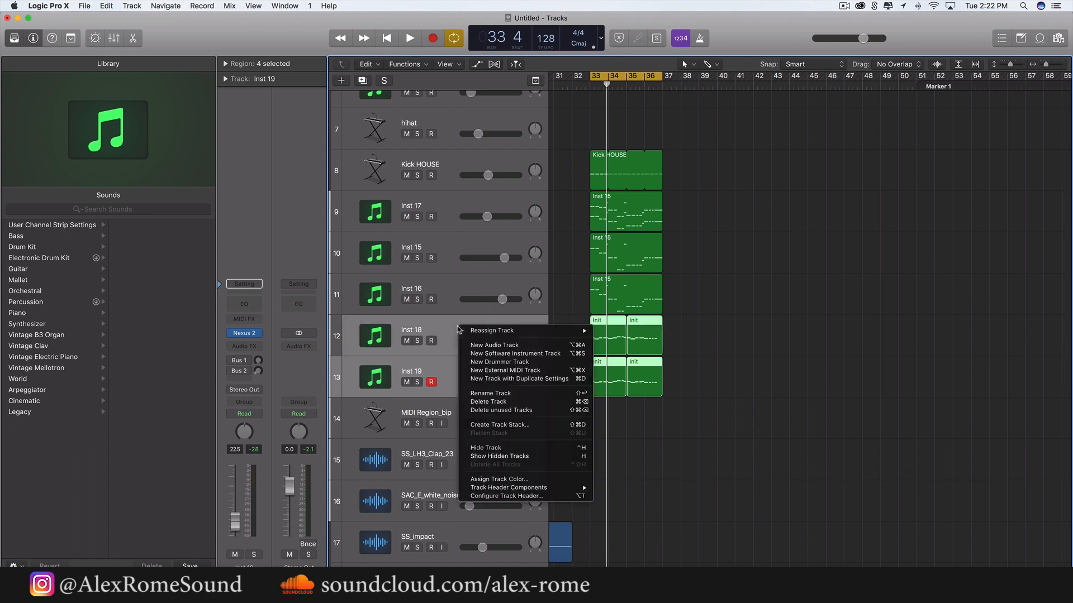
{"action": "left_click", "coordinate": [522, 426]}
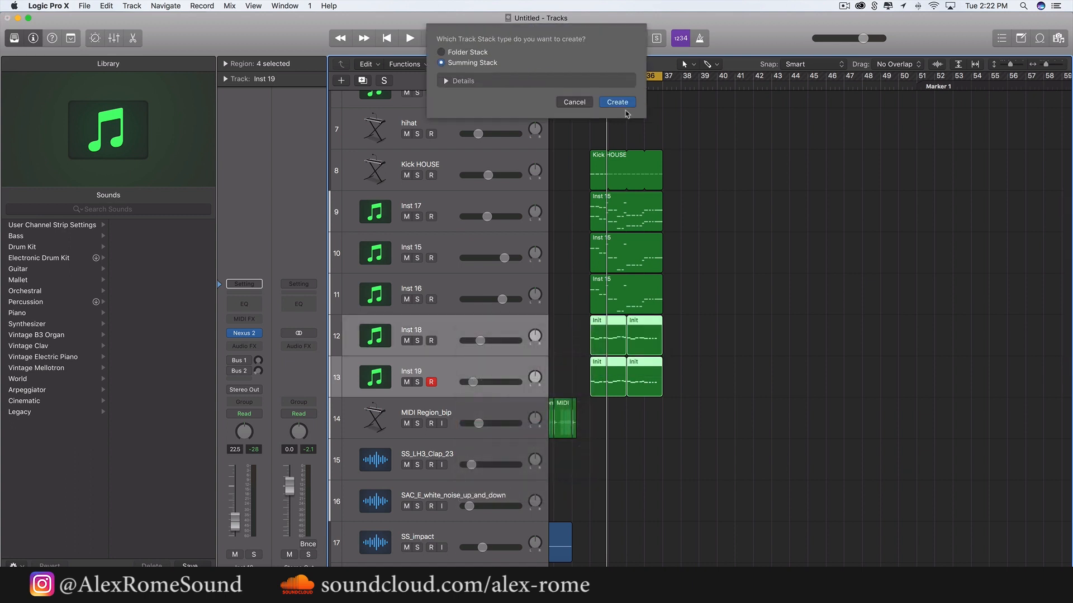
{"action": "key", "text": "Return"}
{"action": "scroll", "coordinate": [554, 385], "scroll_direction": "up", "scroll_amount": 5}
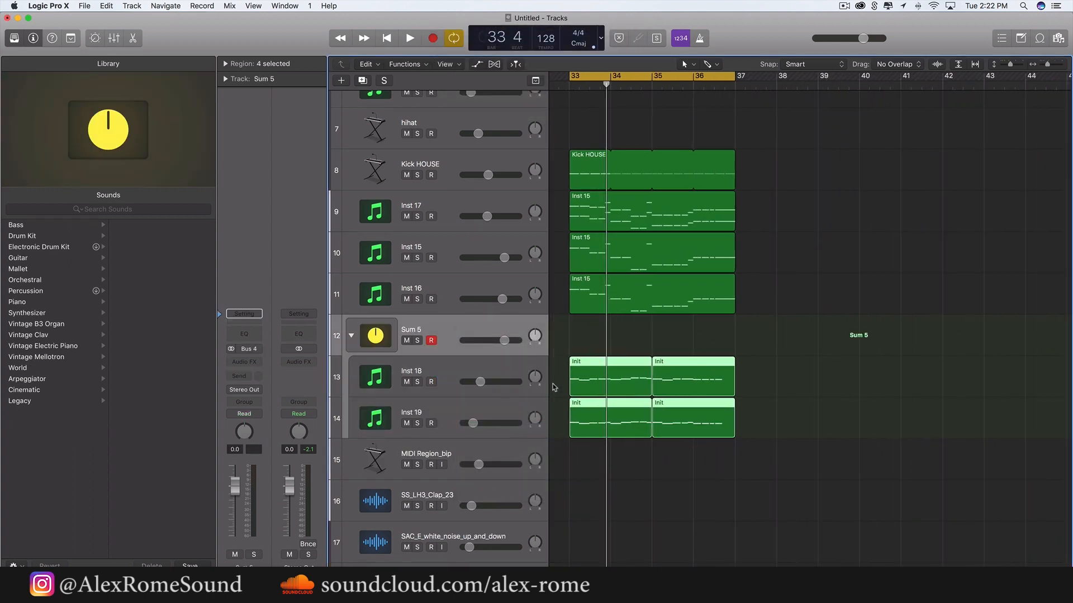
Solo the Sum 5 stack and add a send to Bus 19 at about -14.6 dB while the loop plays
{"action": "left_click", "coordinate": [417, 340]}
{"action": "key", "text": "space"}
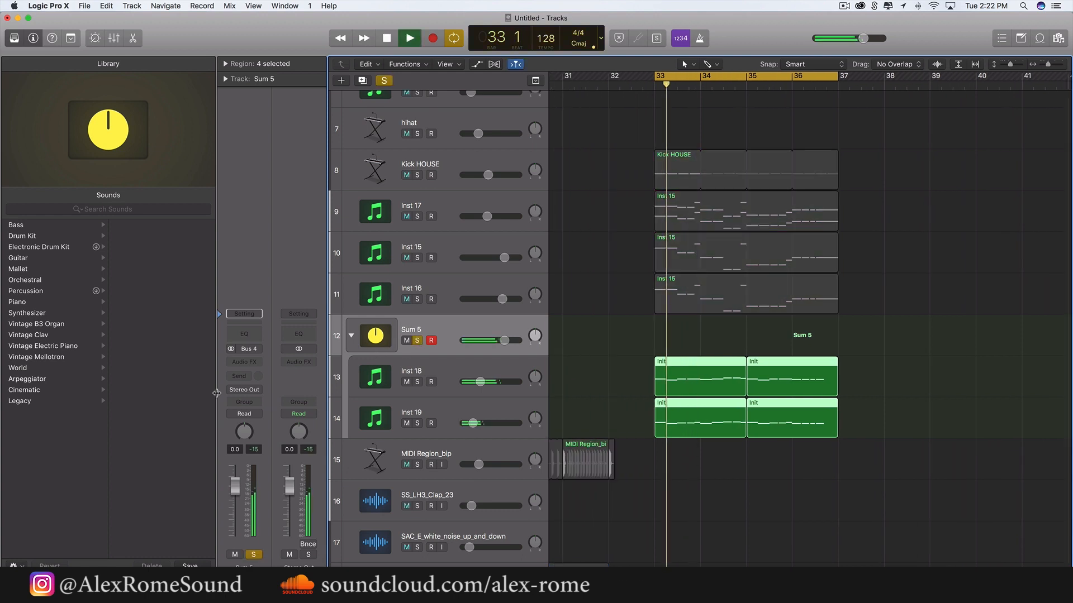
{"action": "left_click", "coordinate": [237, 376]}
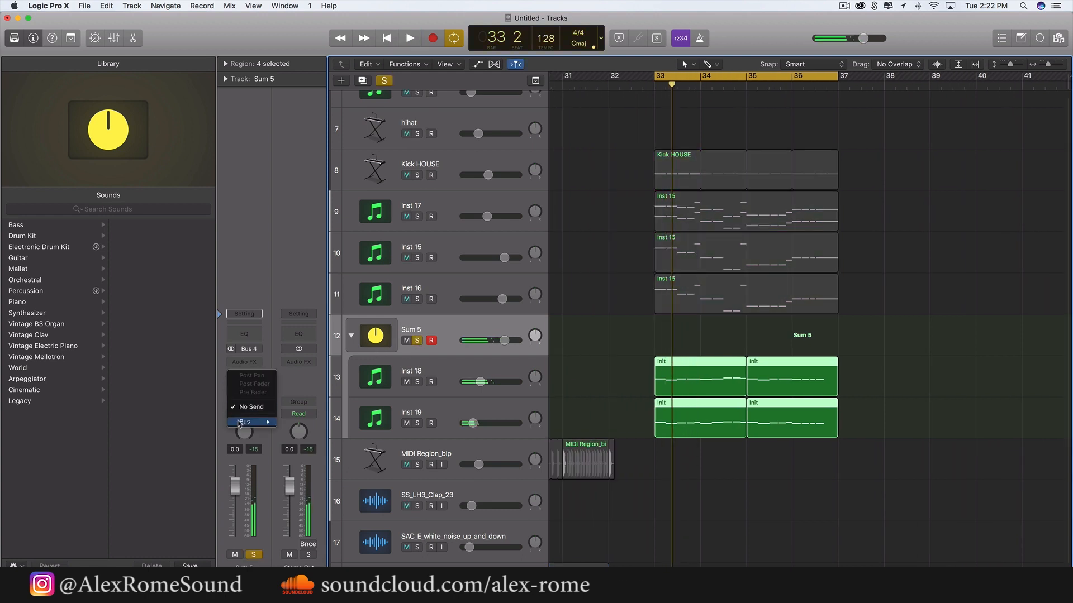
{"action": "mouse_move", "coordinate": [267, 423]}
{"action": "left_click", "coordinate": [347, 391]}
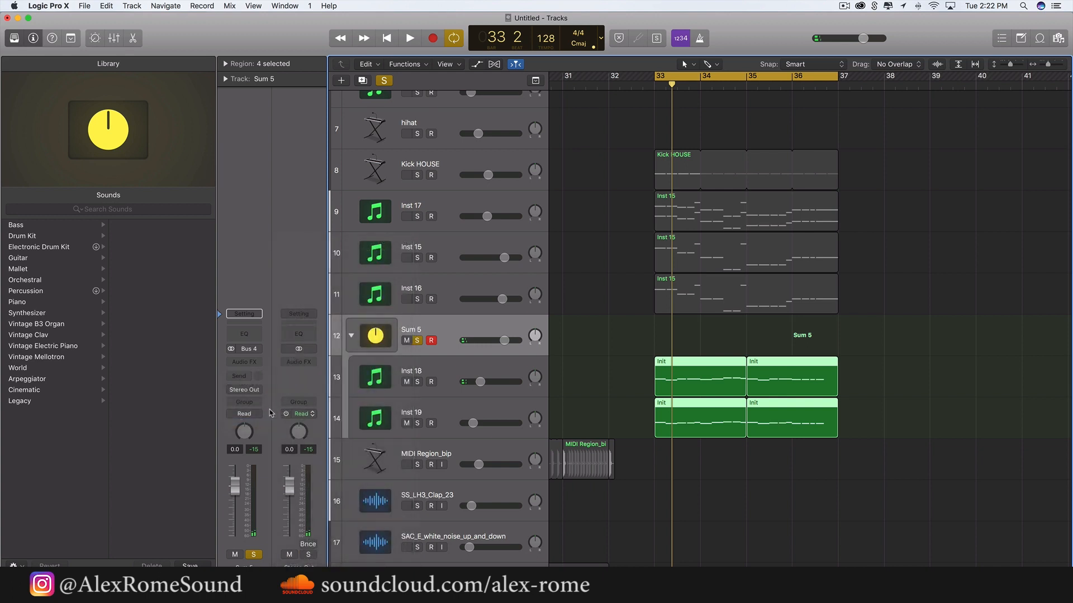
{"action": "left_click_drag", "start_coordinate": [257, 367], "coordinate": [257, 380]}
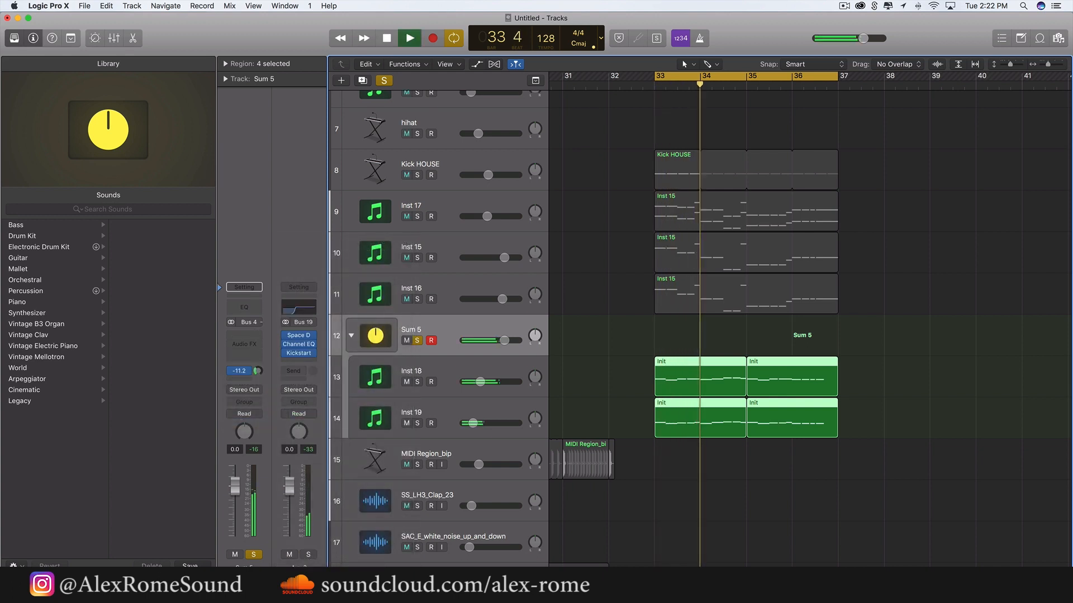
{"action": "left_click_drag", "start_coordinate": [258, 375], "coordinate": [258, 378]}
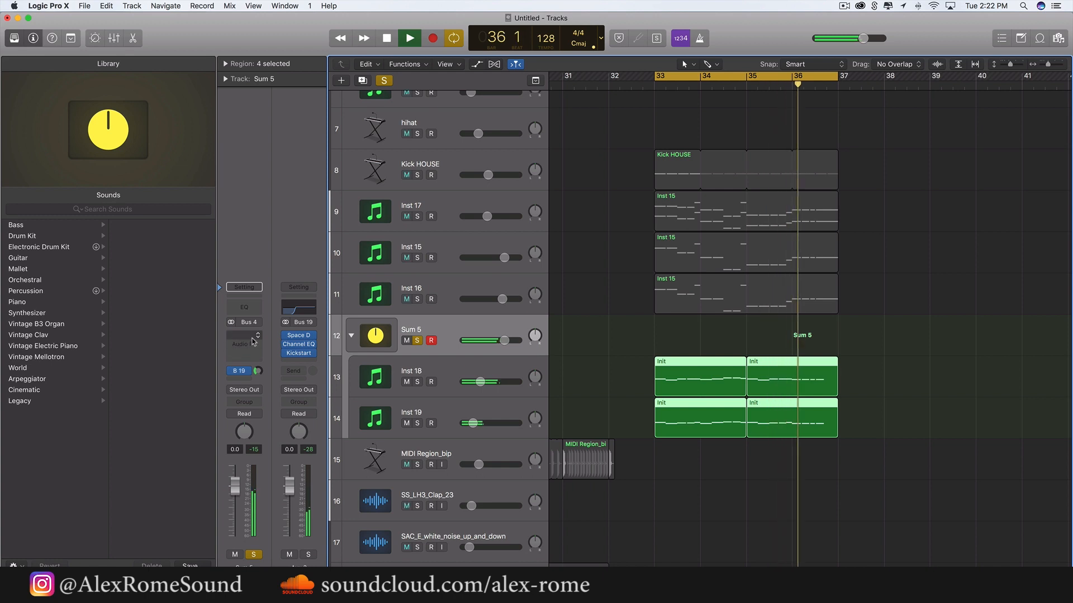
{"action": "left_click_drag", "start_coordinate": [259, 372], "coordinate": [260, 378]}
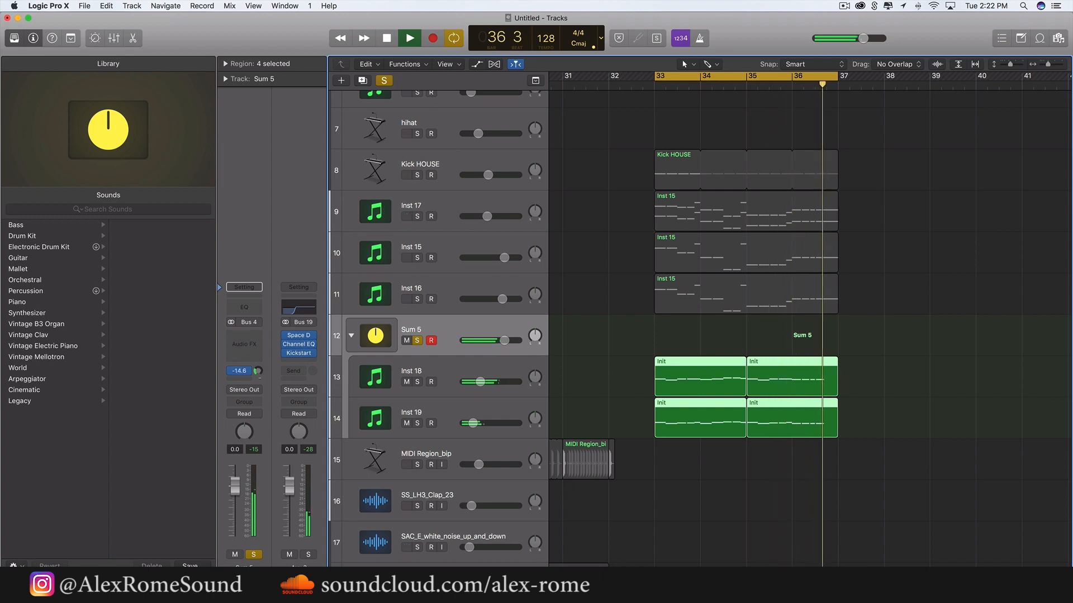
Insert the Nicky Romero Kickstart plug-in on Sum 5, set its mix to 36% and close its window
{"action": "left_click", "coordinate": [257, 357]}
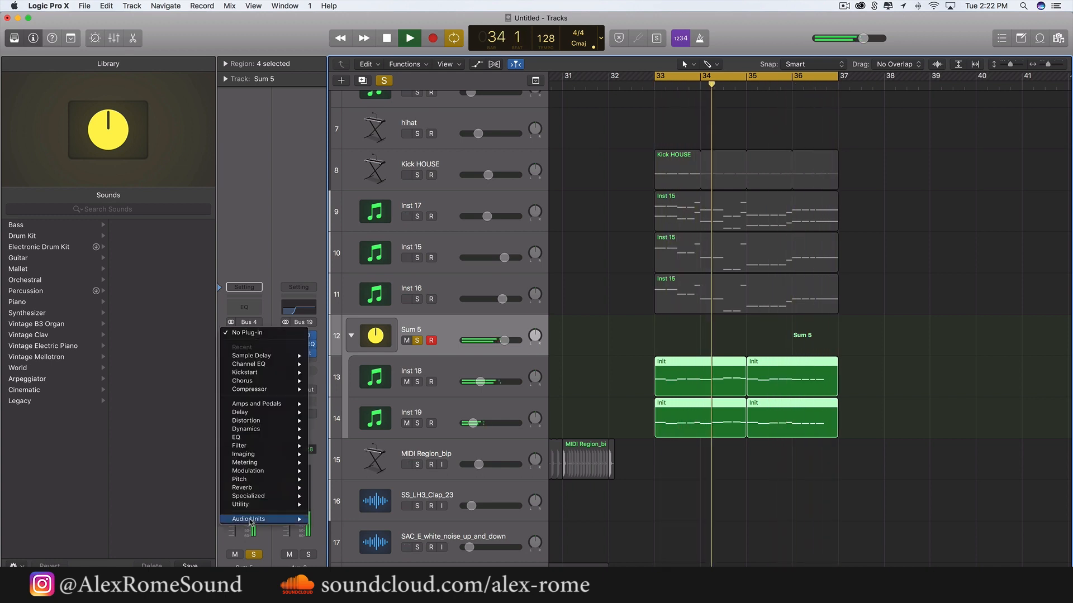
{"action": "mouse_move", "coordinate": [252, 519]}
{"action": "mouse_move", "coordinate": [329, 494]}
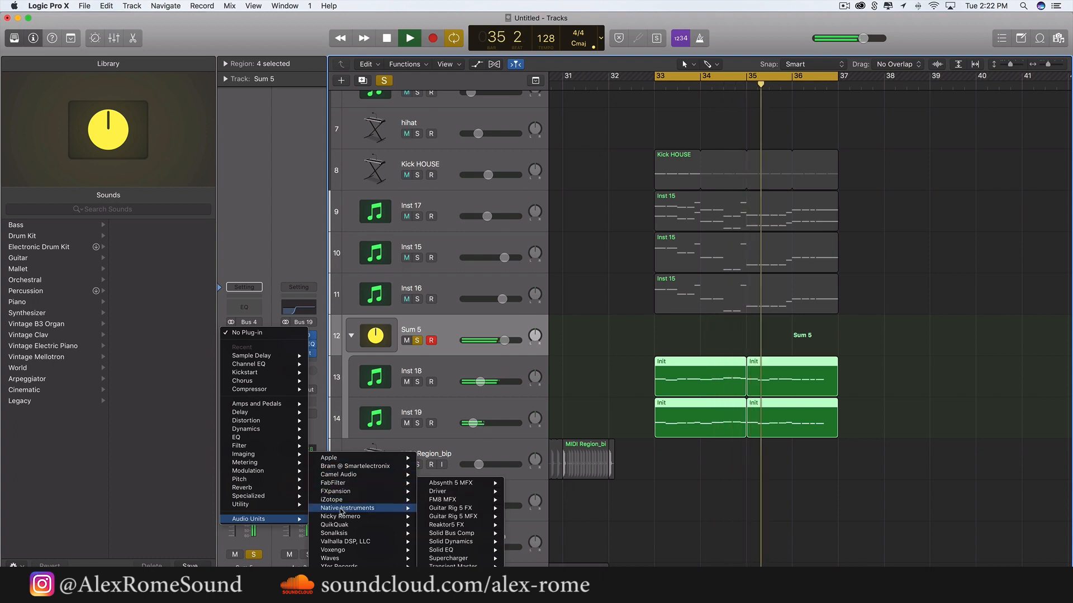
{"action": "mouse_move", "coordinate": [363, 517]}
{"action": "left_click", "coordinate": [441, 517]}
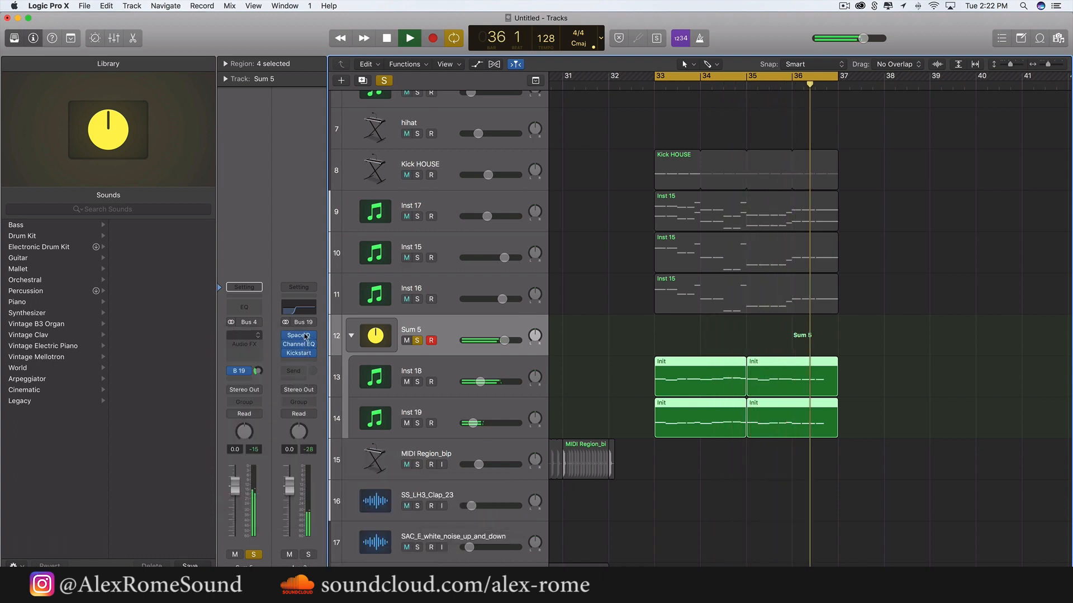
{"action": "left_click_drag", "start_coordinate": [98, 173], "coordinate": [98, 213]}
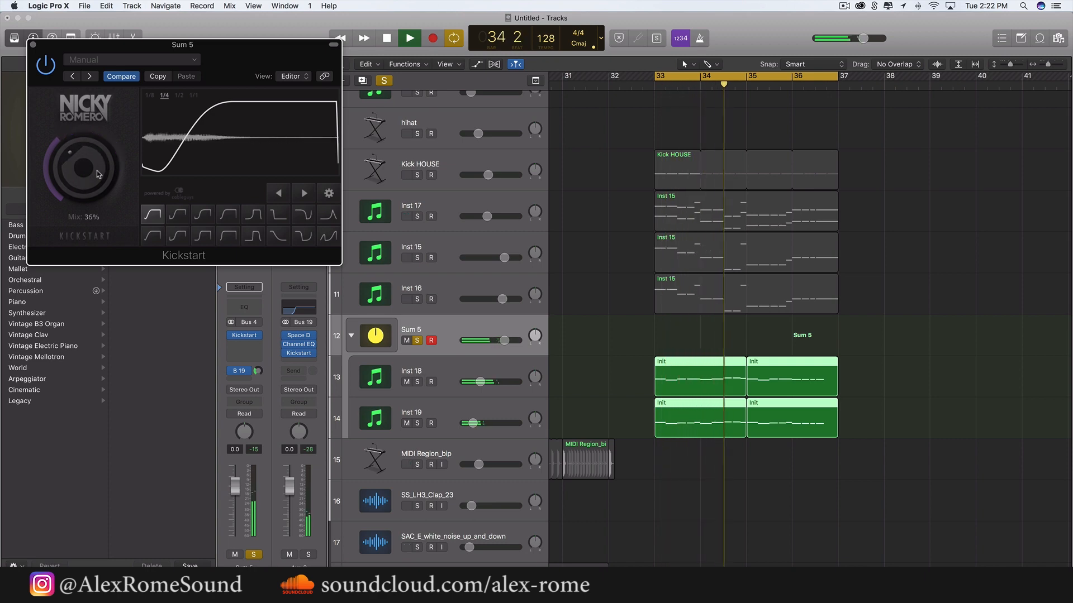
{"action": "left_click", "coordinate": [33, 45]}
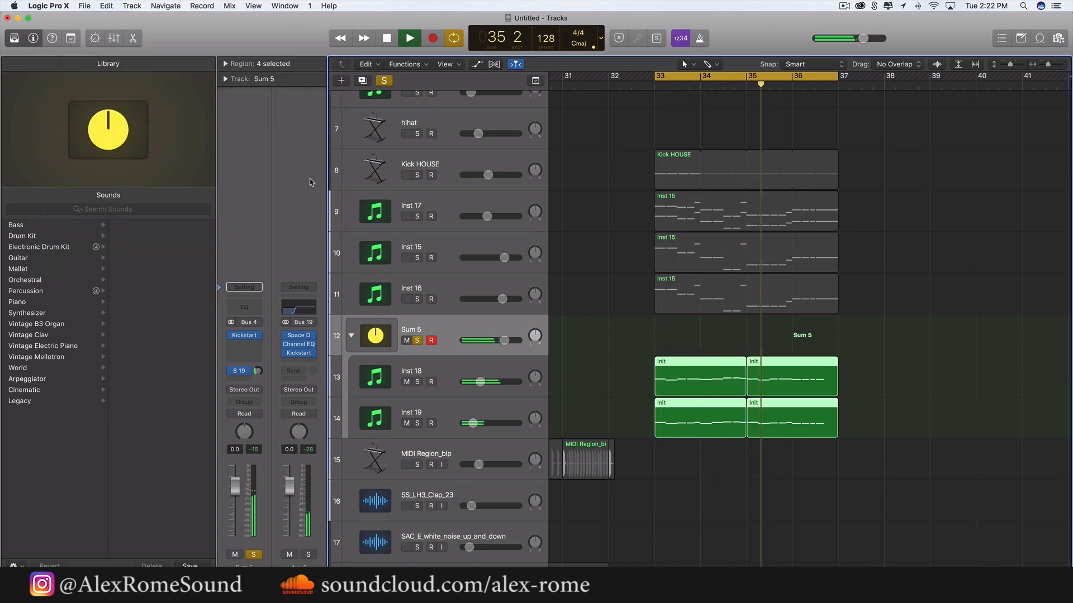
Unsolo the Sum 5 stack and listen to the full loop
{"action": "left_click", "coordinate": [417, 339]}
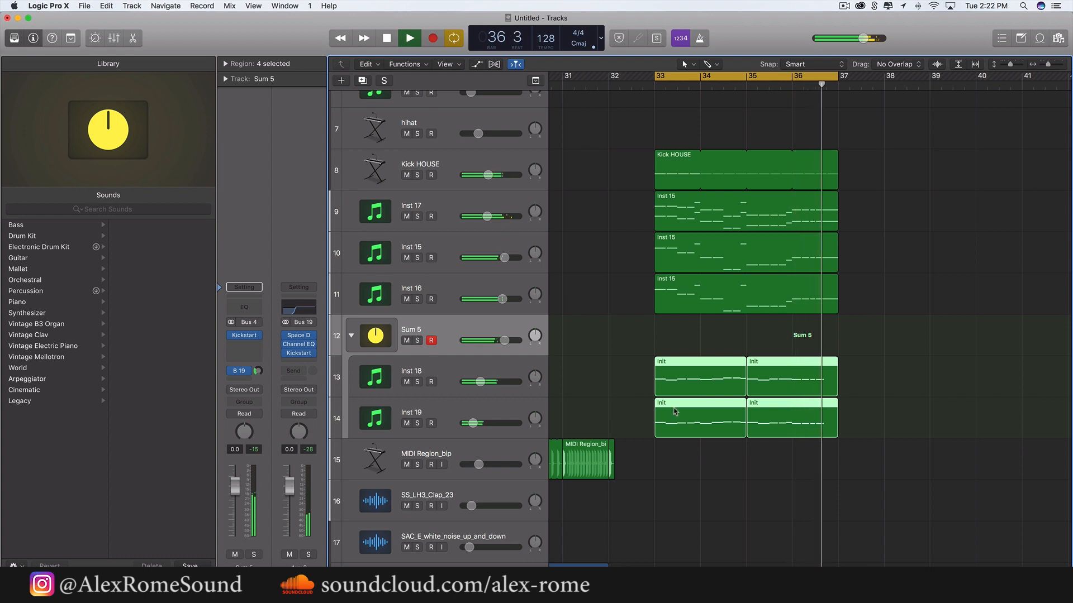
{"action": "scroll", "coordinate": [631, 350], "scroll_direction": "down", "scroll_amount": 3}
{"action": "scroll", "coordinate": [631, 350], "scroll_direction": "right", "scroll_amount": 2}
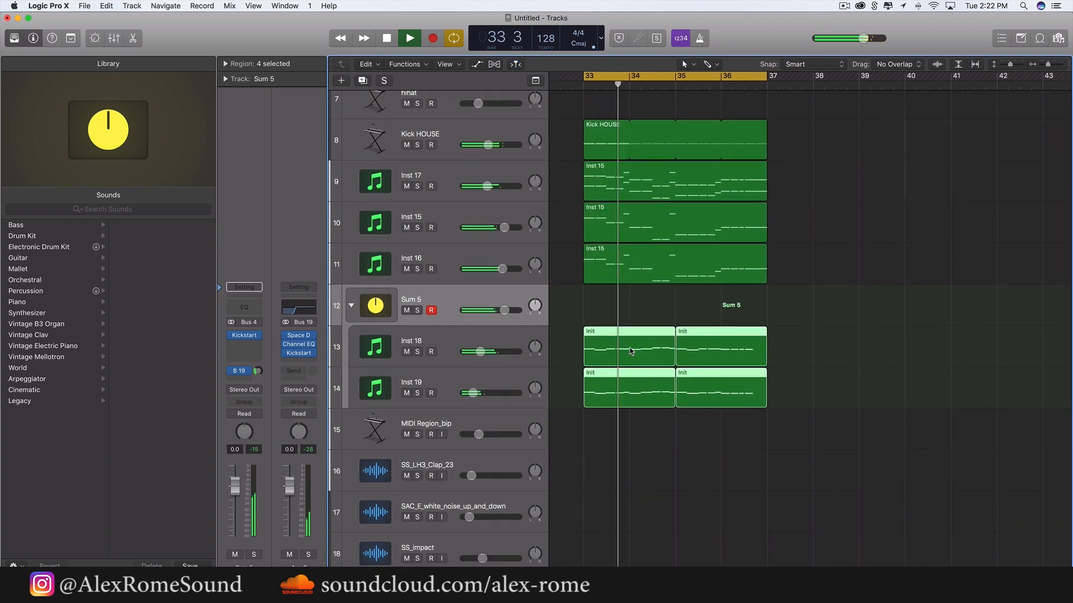
{"action": "scroll", "coordinate": [631, 351], "scroll_direction": "left", "scroll_amount": 2}
{"action": "scroll", "coordinate": [632, 350], "scroll_direction": "down", "scroll_amount": 3}
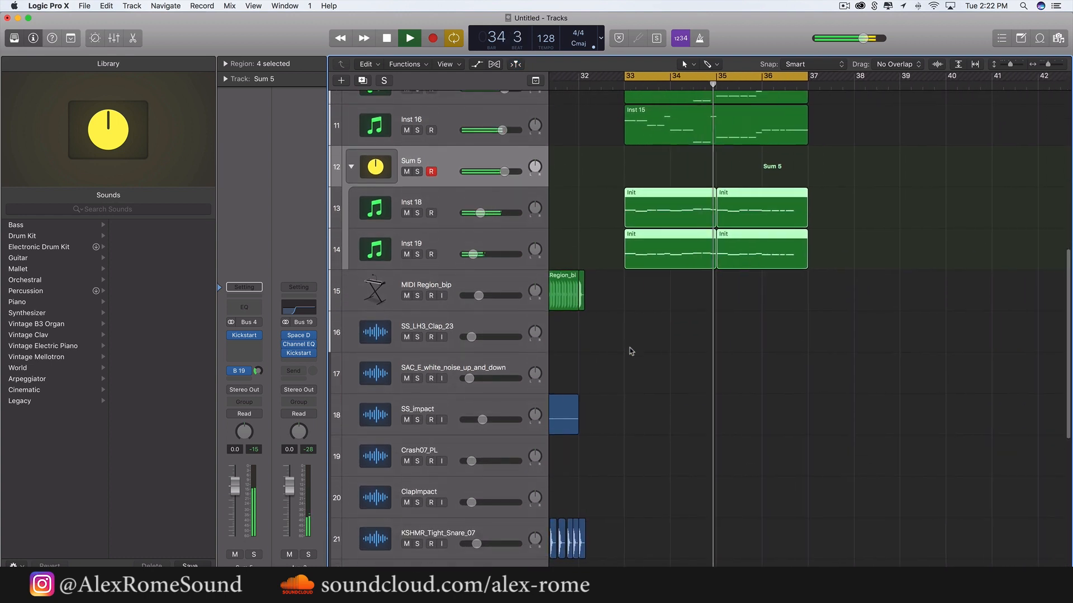
{"action": "scroll", "coordinate": [631, 350], "scroll_direction": "down", "scroll_amount": 2}
{"action": "scroll", "coordinate": [631, 351], "scroll_direction": "up", "scroll_amount": 3}
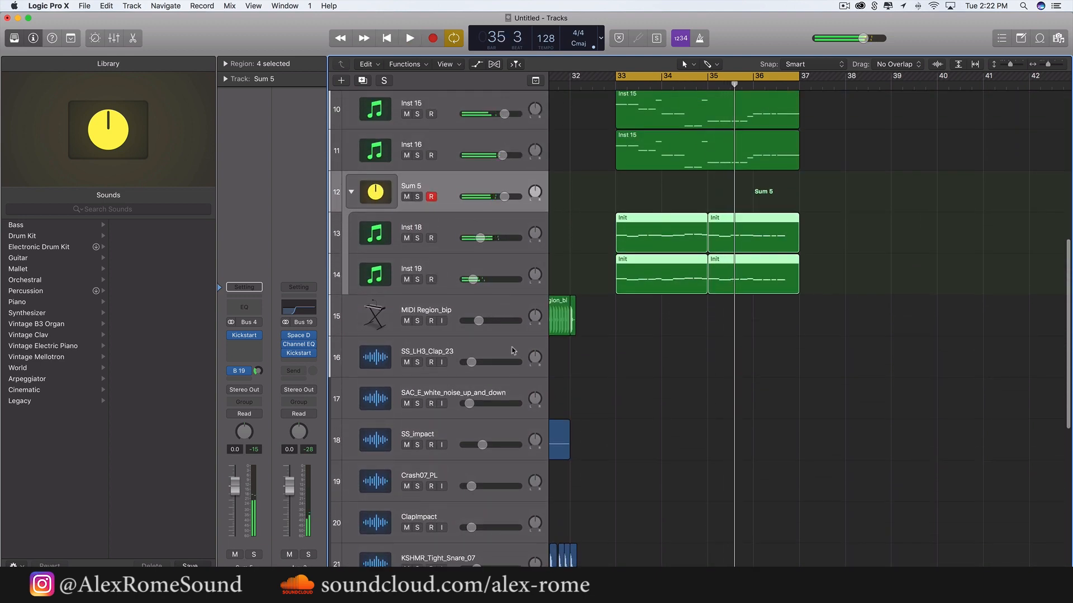
Add a new audio track below the Sum 5 stack
{"action": "left_click", "coordinate": [132, 5]}
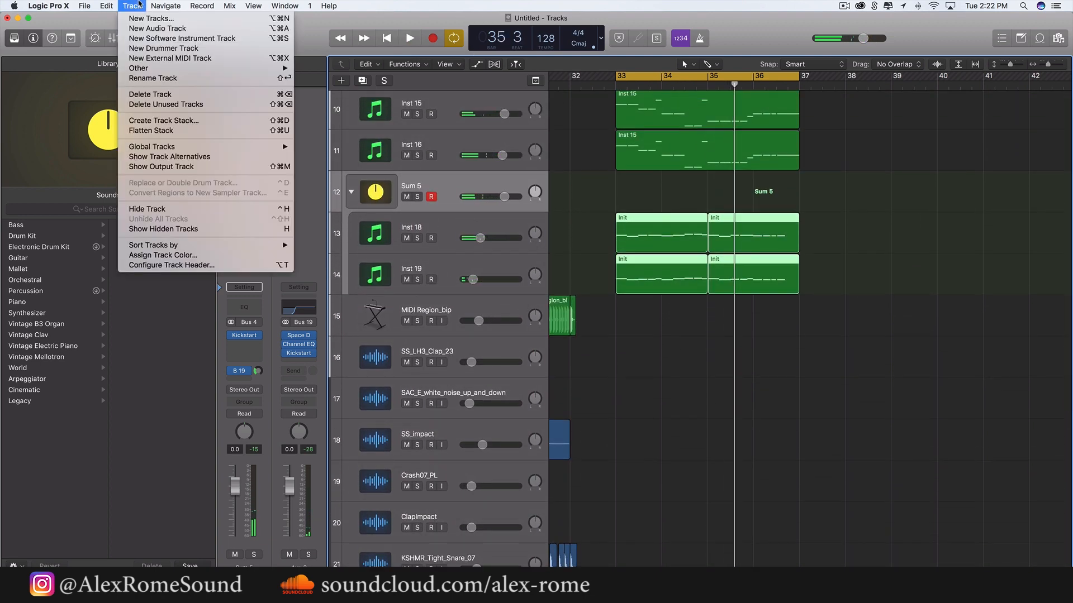
{"action": "left_click", "coordinate": [143, 29]}
{"action": "scroll", "coordinate": [789, 398], "scroll_direction": "up", "scroll_amount": 8}
{"action": "scroll", "coordinate": [790, 397], "scroll_direction": "down", "scroll_amount": 5}
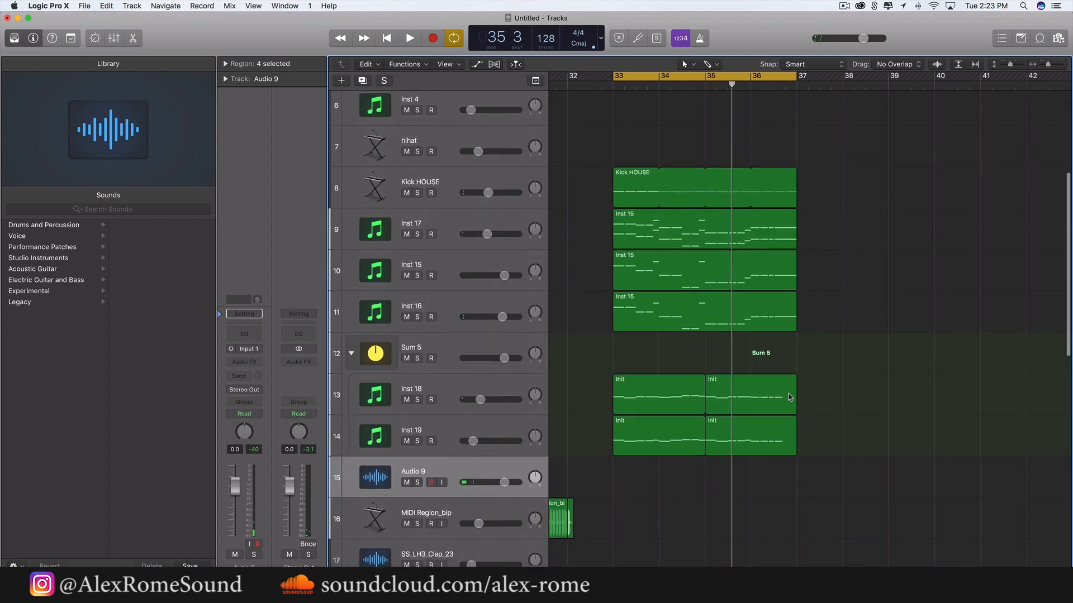
{"action": "left_click_drag", "start_coordinate": [615, 276], "coordinate": [605, 234]}
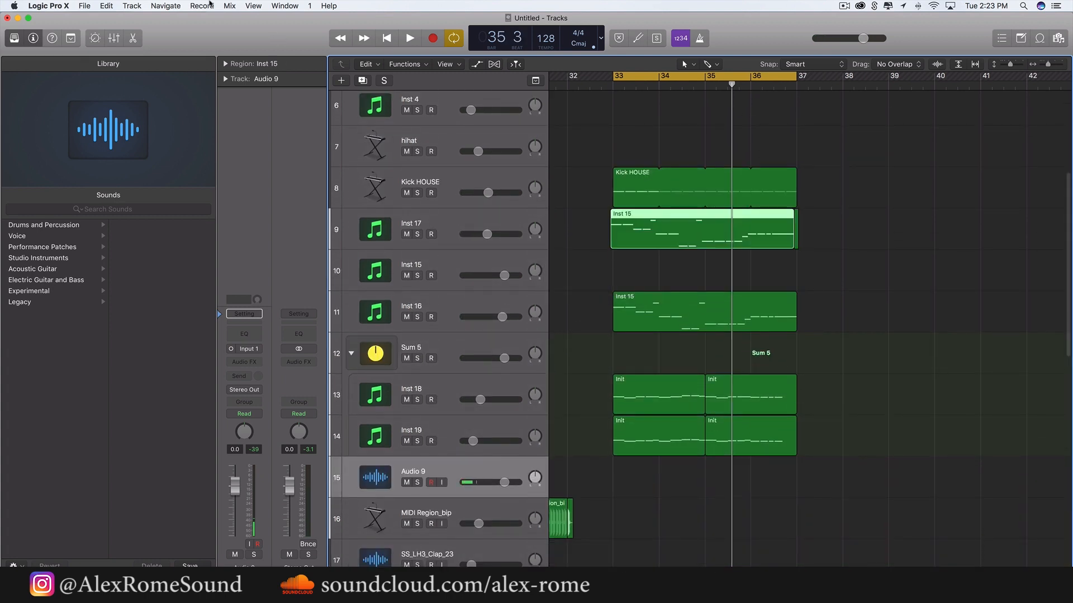
{"action": "left_click", "coordinate": [106, 6]}
{"action": "left_click", "coordinate": [124, 18]}
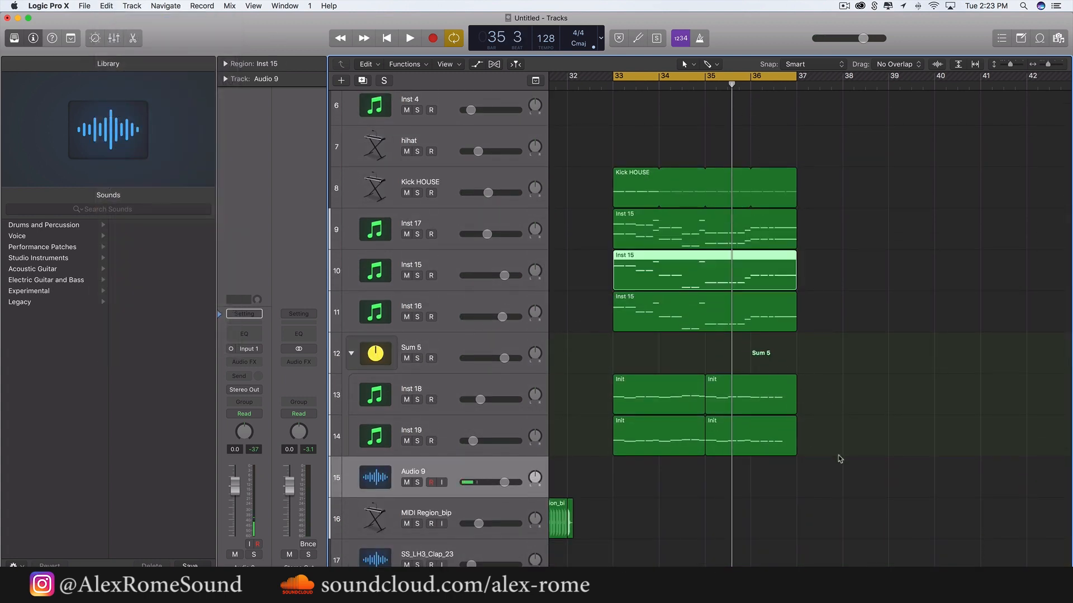
Repeat all the regions of bars 33–37, from Kick HOUSE down to Inst 19, into bars 37–41
{"action": "left_click_drag", "start_coordinate": [840, 458], "coordinate": [616, 190]}
{"action": "key", "text": "super+r"}
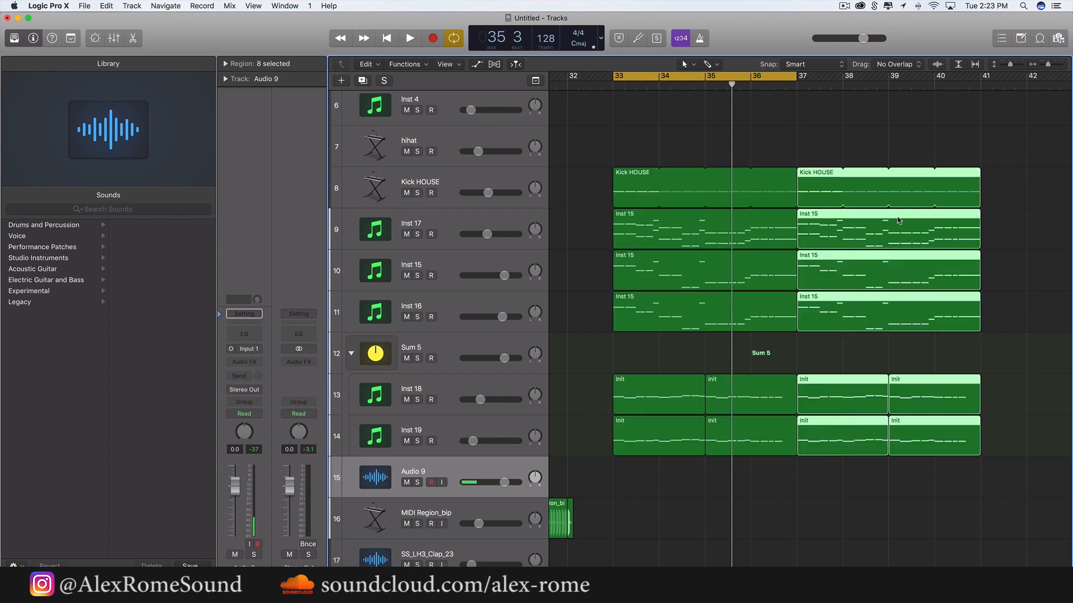
{"action": "scroll", "coordinate": [899, 220], "scroll_direction": "down", "scroll_amount": 3}
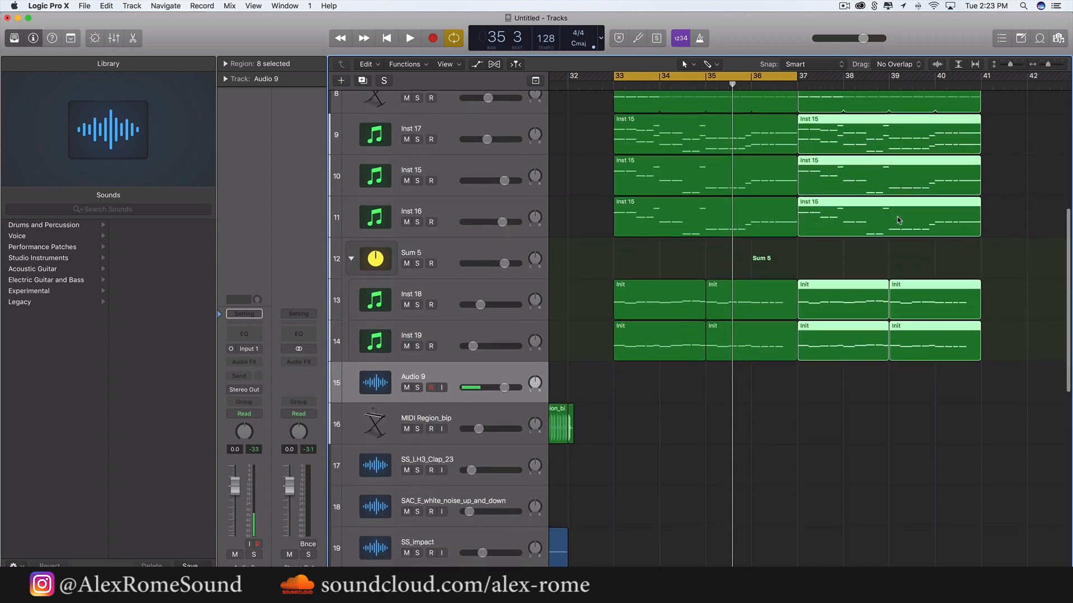
Switch to Splice, search the downloads for "clap" and place TRT_CLAP_VARI_096.wav on the new audio track in bar 33
{"action": "left_click", "coordinate": [875, 7]}
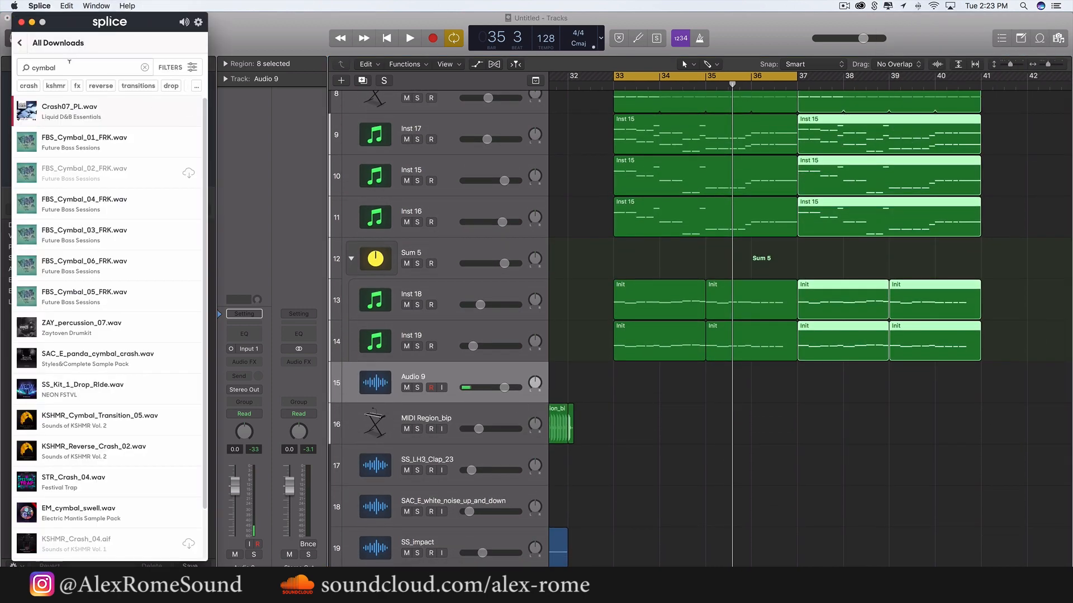
{"action": "type", "text": "clap"}
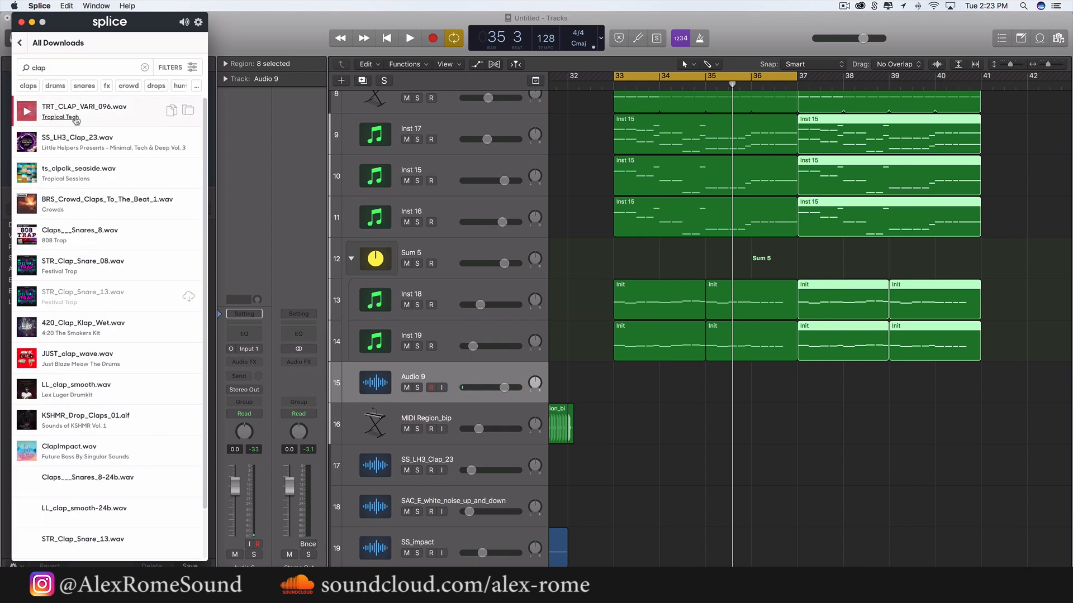
{"action": "left_click_drag", "start_coordinate": [76, 120], "coordinate": [647, 382]}
{"action": "left_click_drag", "start_coordinate": [625, 399], "coordinate": [626, 399]}
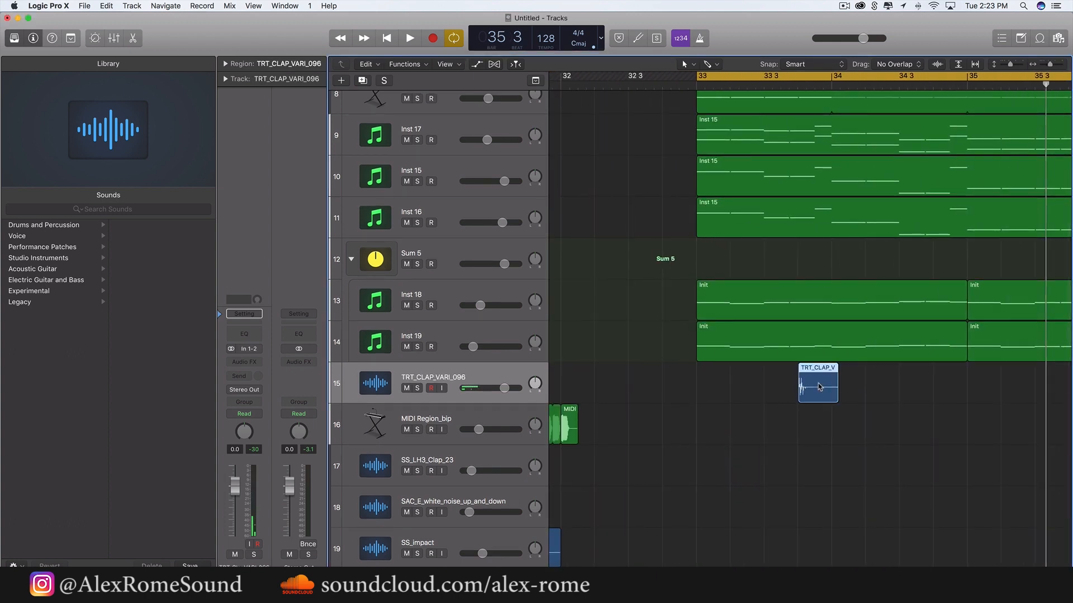
Move the clap to beat 2 of bar 33 and repeat it on beats 2 and 4 up to bar 35
{"action": "left_click_drag", "start_coordinate": [820, 387], "coordinate": [774, 395]}
{"action": "key", "text": "space"}
{"action": "key", "text": "space"}
{"action": "key", "text": "super+Right"}
{"action": "key", "text": "super+Right"}
{"action": "key", "text": "super+Right"}
{"action": "key", "text": "super+Right"}
{"action": "key", "text": "super+Right"}
{"action": "key", "text": "super+Right"}
{"action": "key", "text": "super+Left"}
{"action": "key", "text": "super+Left"}
{"action": "key", "text": "super+Left"}
{"action": "key", "text": "super+r"}
{"action": "key", "text": "super+r"}
{"action": "scroll", "coordinate": [718, 389], "scroll_direction": "right", "scroll_amount": 5}
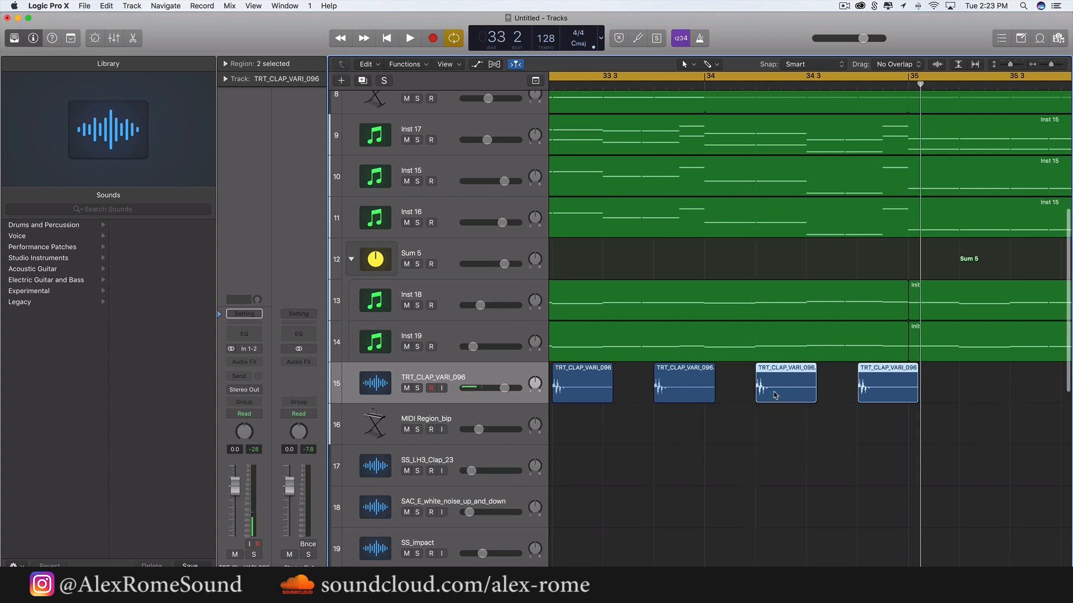
Lower the TRT_CLAP_VARI_096 track's volume to -15.2 dB while listening to the loop
{"action": "key", "text": "space"}
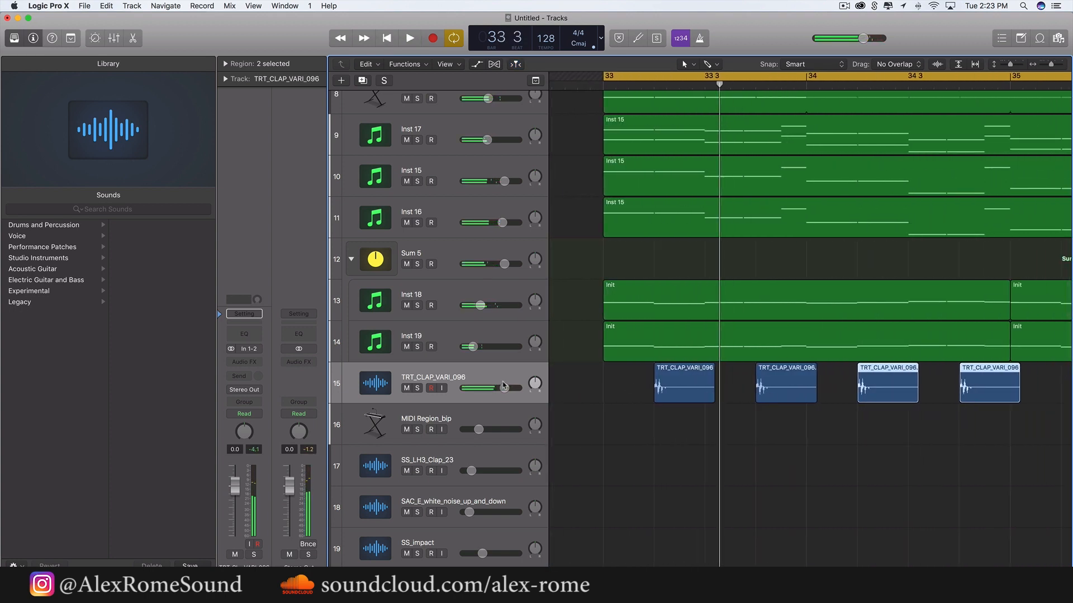
{"action": "left_click_drag", "start_coordinate": [492, 387], "coordinate": [481, 388]}
{"action": "key", "text": "space"}
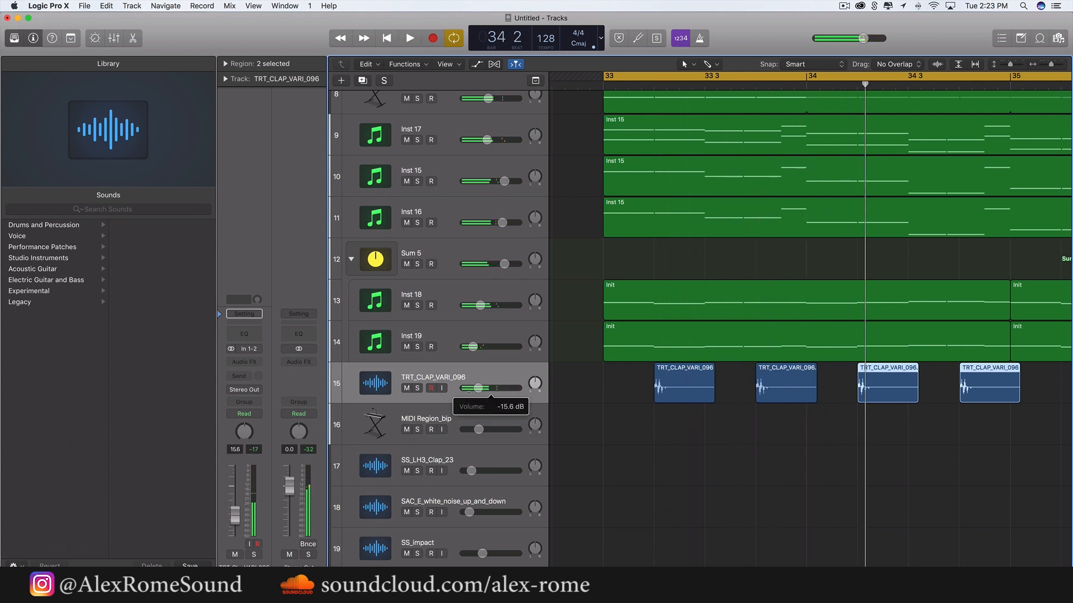
{"action": "key", "text": "space"}
{"action": "left_click", "coordinate": [473, 394]}
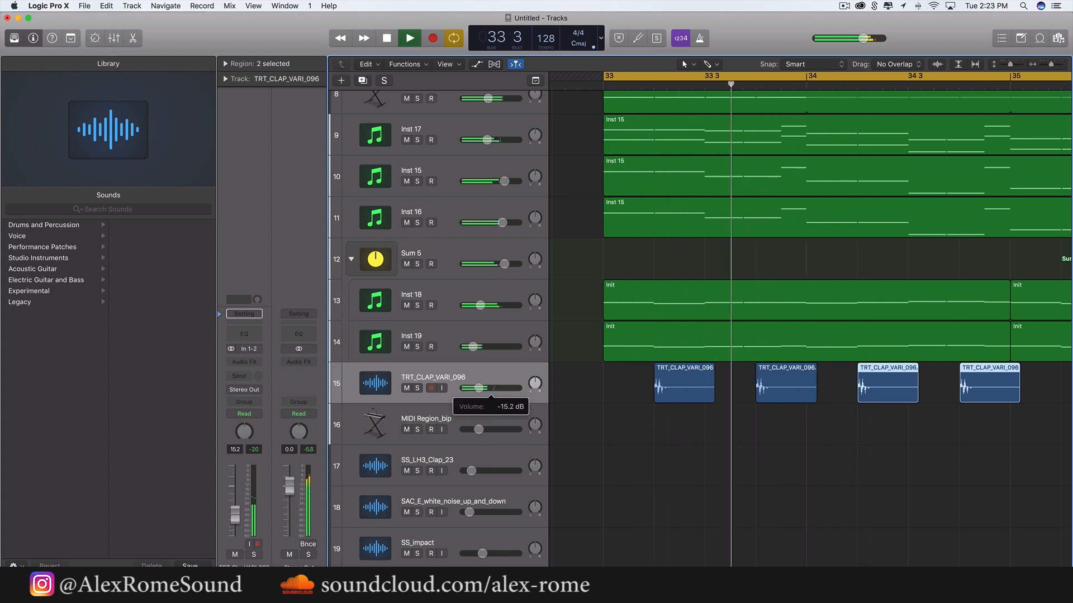
Repeat the four claps into bars 35–37, aligning the copies to beats 2 and 4
{"action": "scroll", "coordinate": [670, 405], "scroll_direction": "right", "scroll_amount": 1}
{"action": "key", "text": "super+Left"}
{"action": "key", "text": "super+Left"}
{"action": "key", "text": "super+Left"}
{"action": "key", "text": "super+Left"}
{"action": "scroll", "coordinate": [678, 405], "scroll_direction": "right", "scroll_amount": 4}
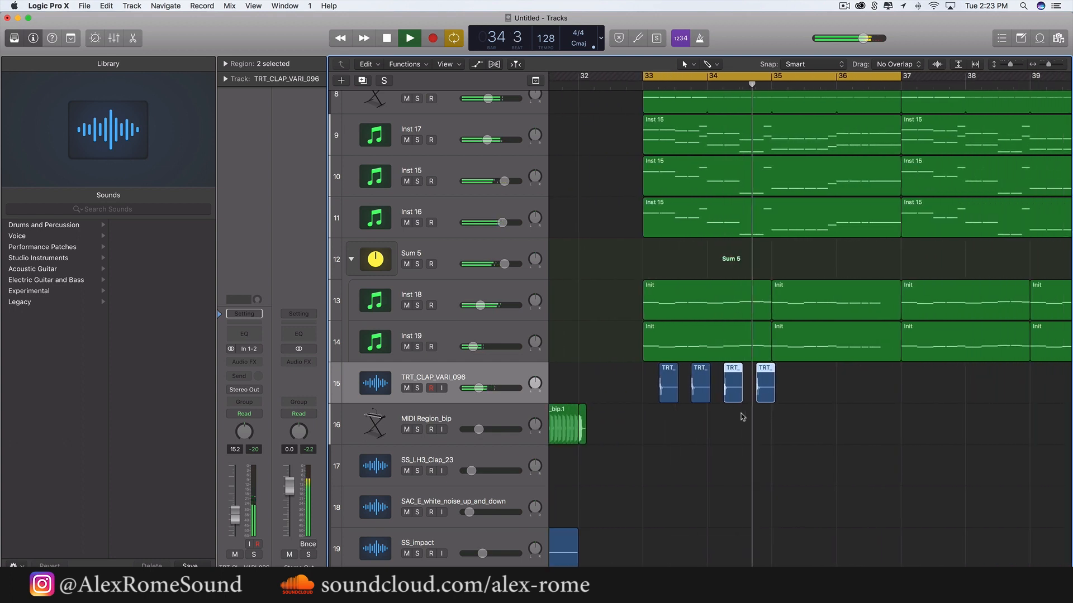
{"action": "key", "text": "space"}
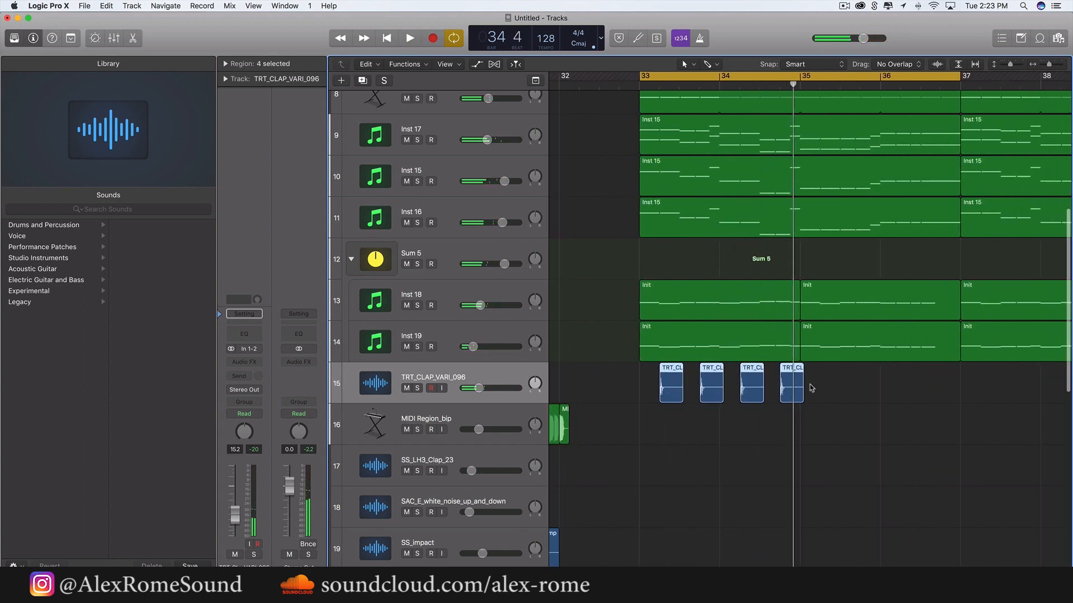
{"action": "key", "text": "super+r"}
{"action": "key", "text": "super+Right"}
{"action": "key", "text": "super+Right"}
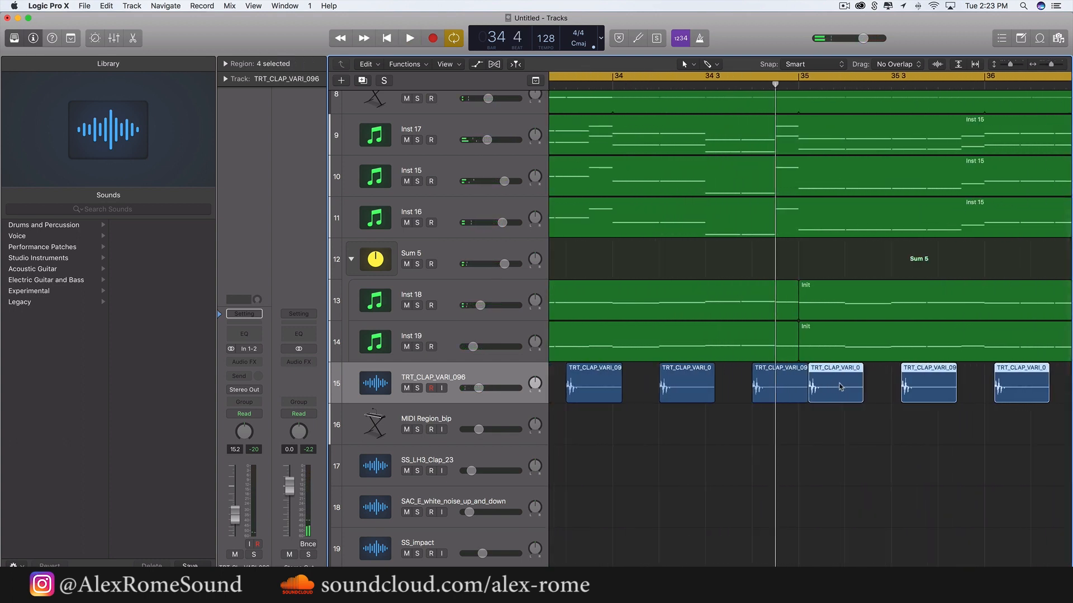
{"action": "left_click_drag", "start_coordinate": [827, 384], "coordinate": [876, 395]}
Repeat all eight claps into bars 37–41, aligning the first copy to beat 2 of bar 37
{"action": "key", "text": "space"}
{"action": "key", "text": "super+Left"}
{"action": "key", "text": "super+Left"}
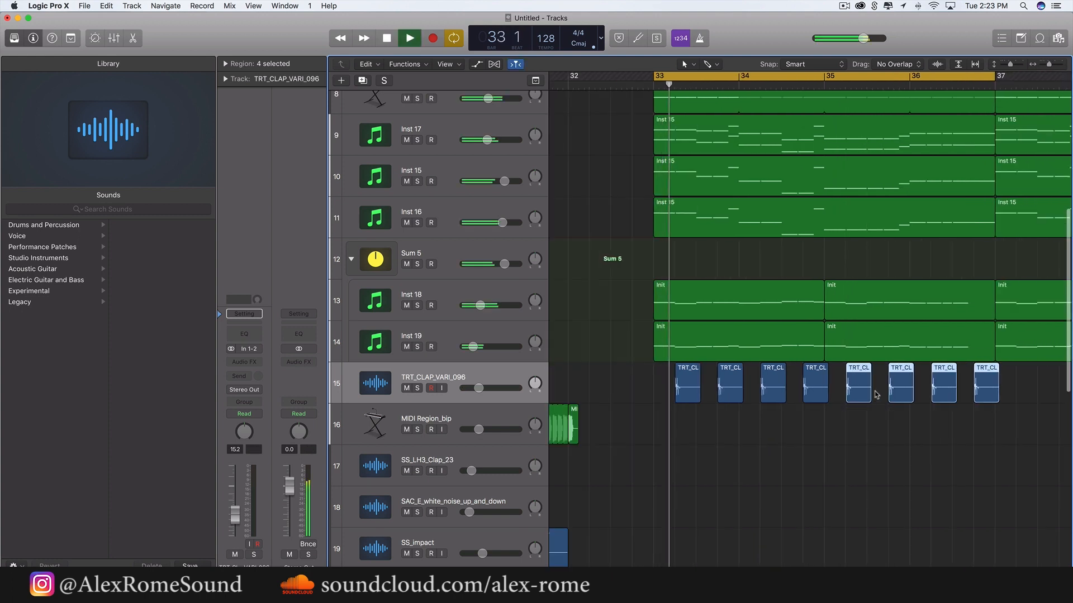
{"action": "scroll", "coordinate": [876, 395], "scroll_direction": "right", "scroll_amount": 2}
{"action": "left_click_drag", "start_coordinate": [978, 387], "coordinate": [614, 394]}
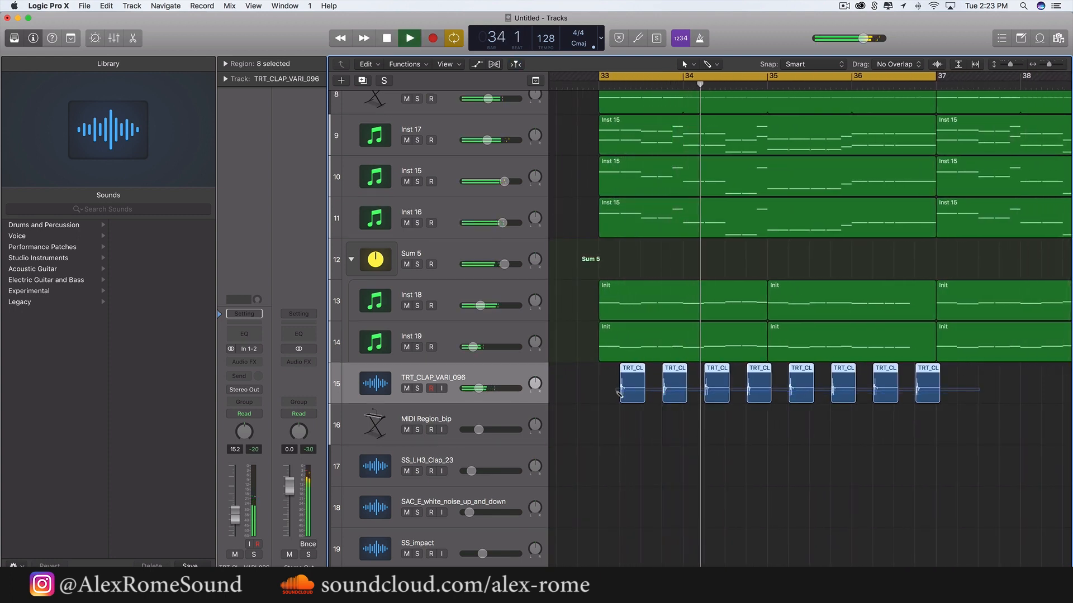
{"action": "key", "text": "super+r"}
{"action": "left_click_drag", "start_coordinate": [755, 391], "coordinate": [772, 394]}
{"action": "scroll", "coordinate": [772, 394], "scroll_direction": "left", "scroll_amount": 4}
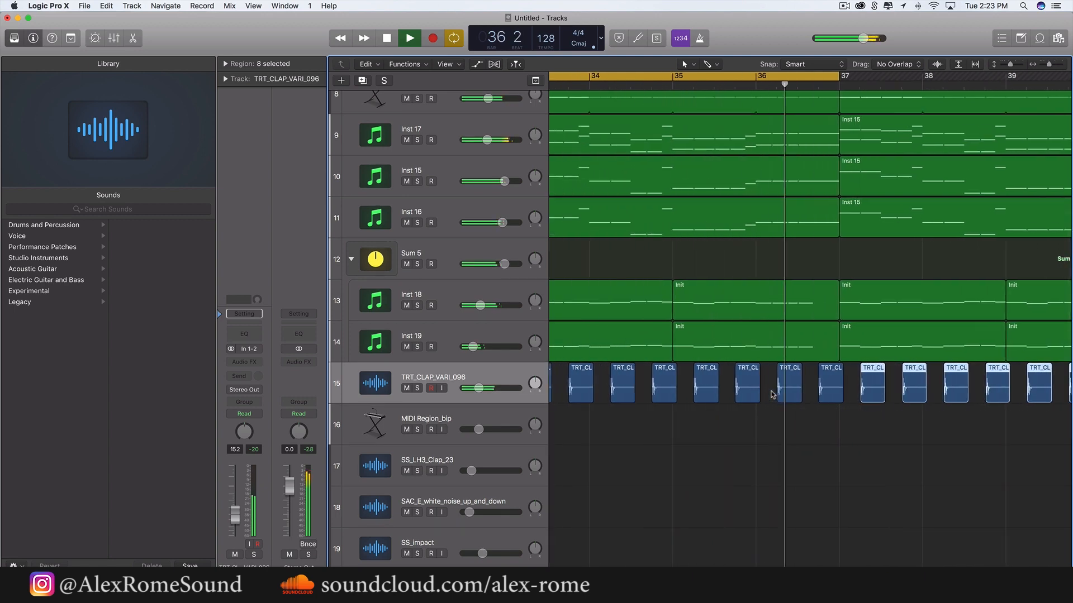
{"action": "key", "text": "super+Left"}
{"action": "key", "text": "space"}
{"action": "scroll", "coordinate": [787, 404], "scroll_direction": "right", "scroll_amount": 4}
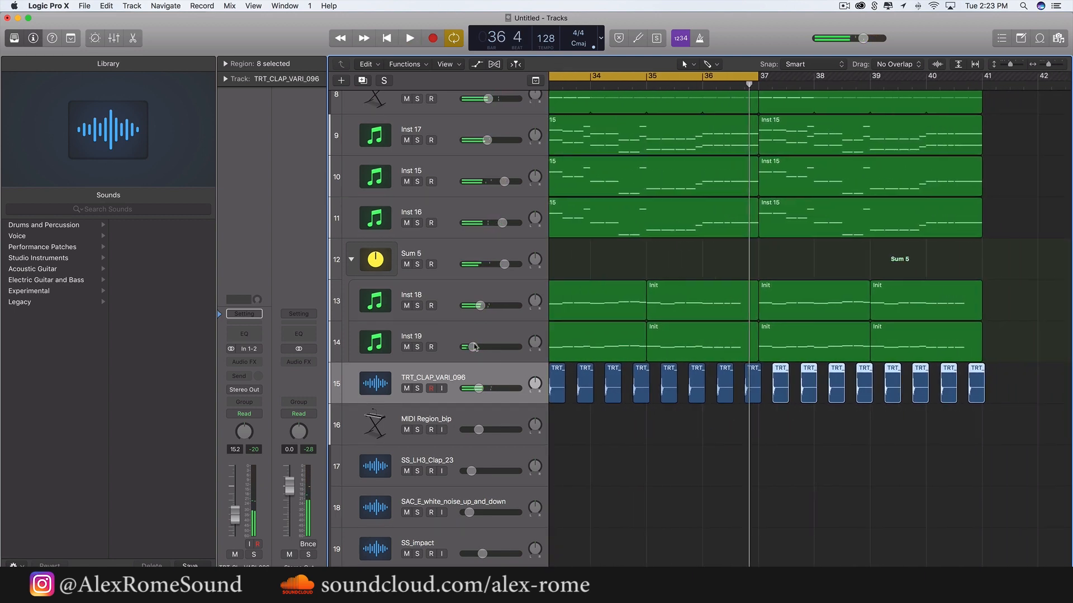
Add a new audio track below the TRT_CLAP_VARI_096 track
{"action": "left_click", "coordinate": [453, 342]}
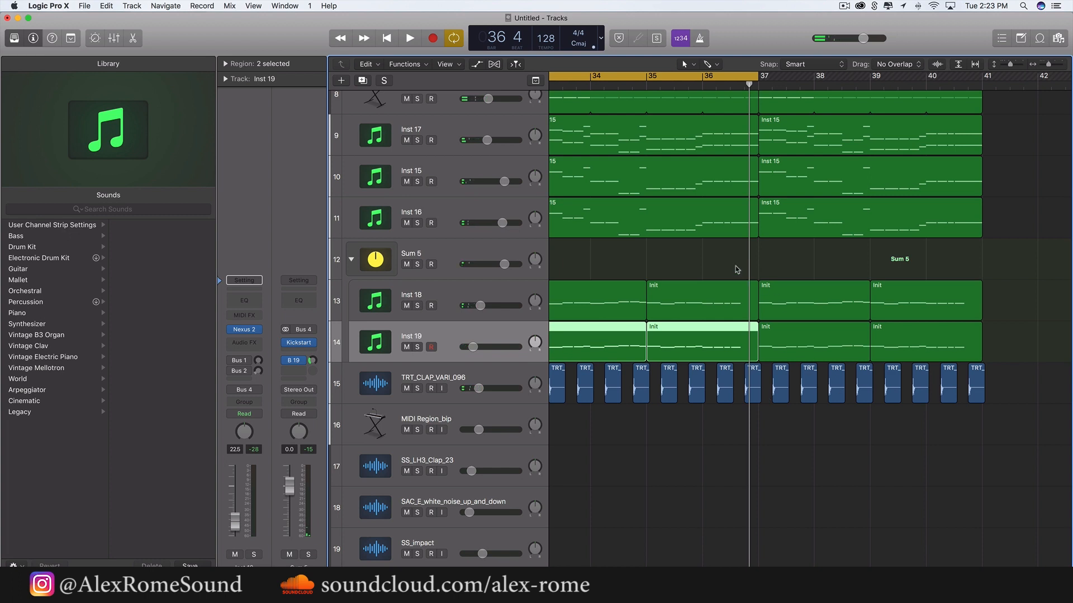
{"action": "left_click_drag", "start_coordinate": [737, 270], "coordinate": [738, 336]}
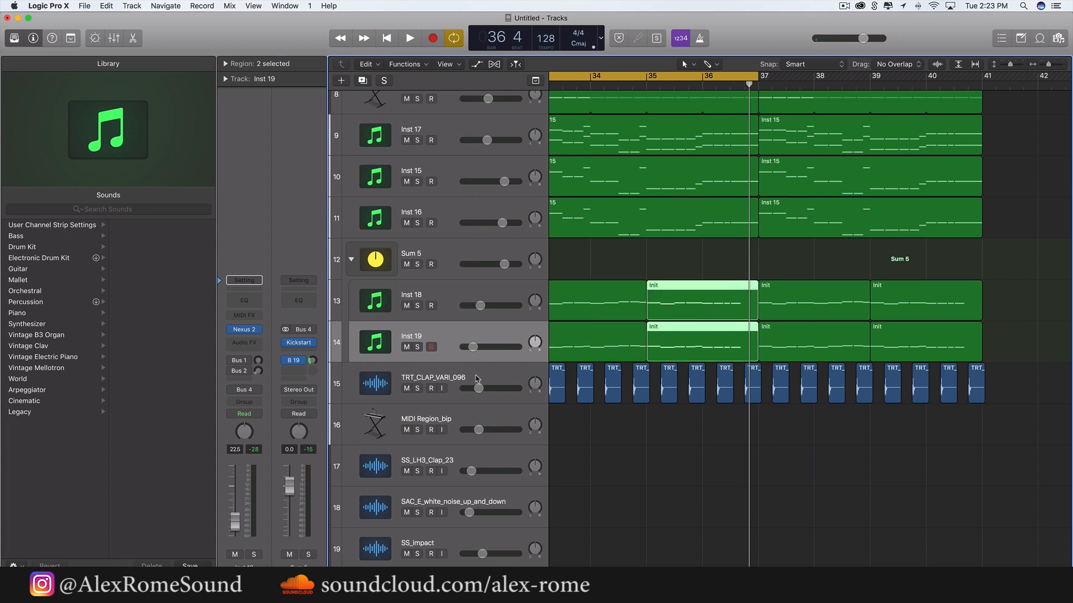
{"action": "left_click", "coordinate": [477, 379]}
{"action": "left_click", "coordinate": [342, 82]}
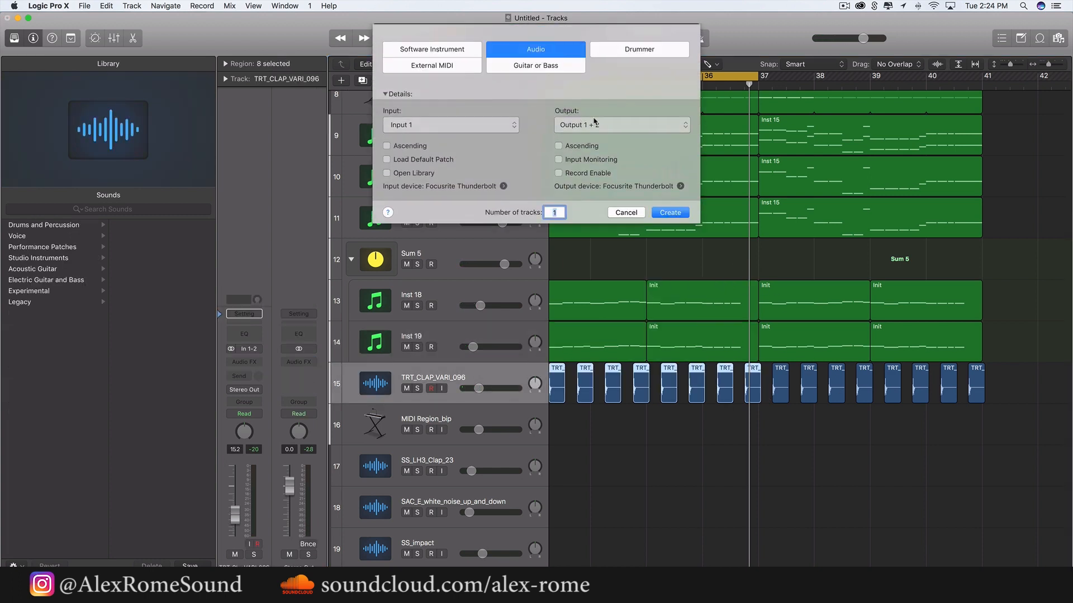
{"action": "left_click", "coordinate": [671, 213]}
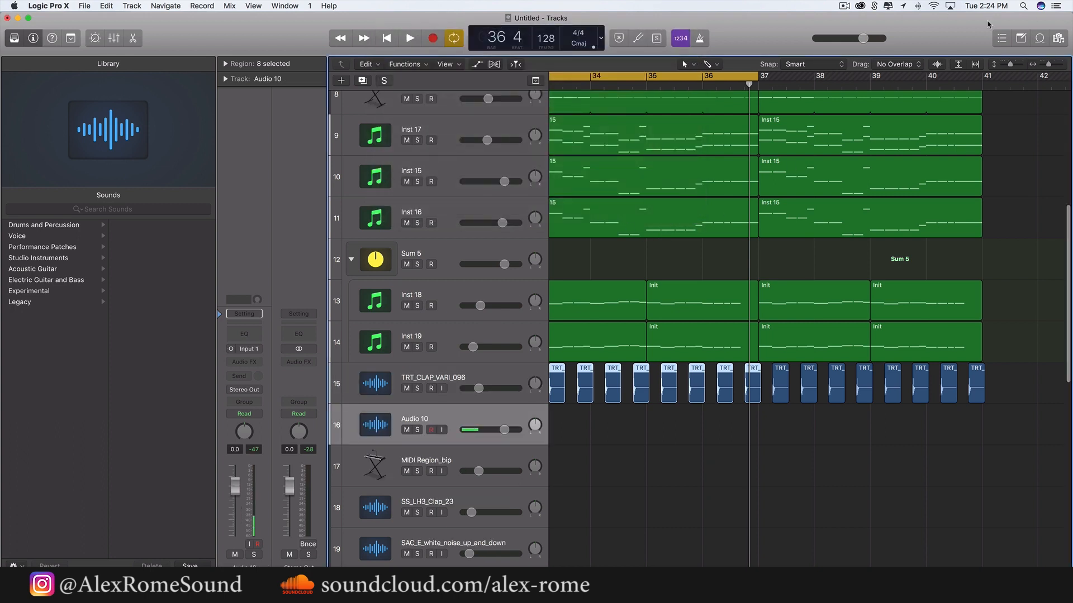
Place ts_clpclk_seaside.wav from Splice on the new track and repeat it on beat 4 of every bar from 33 to 40
{"action": "left_click", "coordinate": [874, 5]}
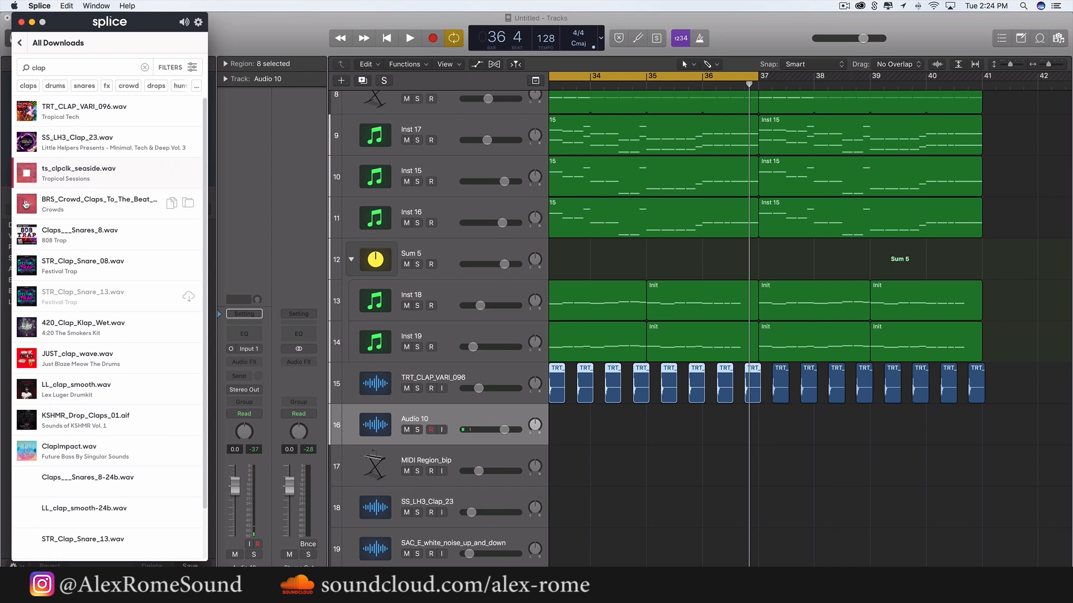
{"action": "left_click_drag", "start_coordinate": [73, 172], "coordinate": [577, 435]}
{"action": "scroll", "coordinate": [578, 435], "scroll_direction": "left", "scroll_amount": 1}
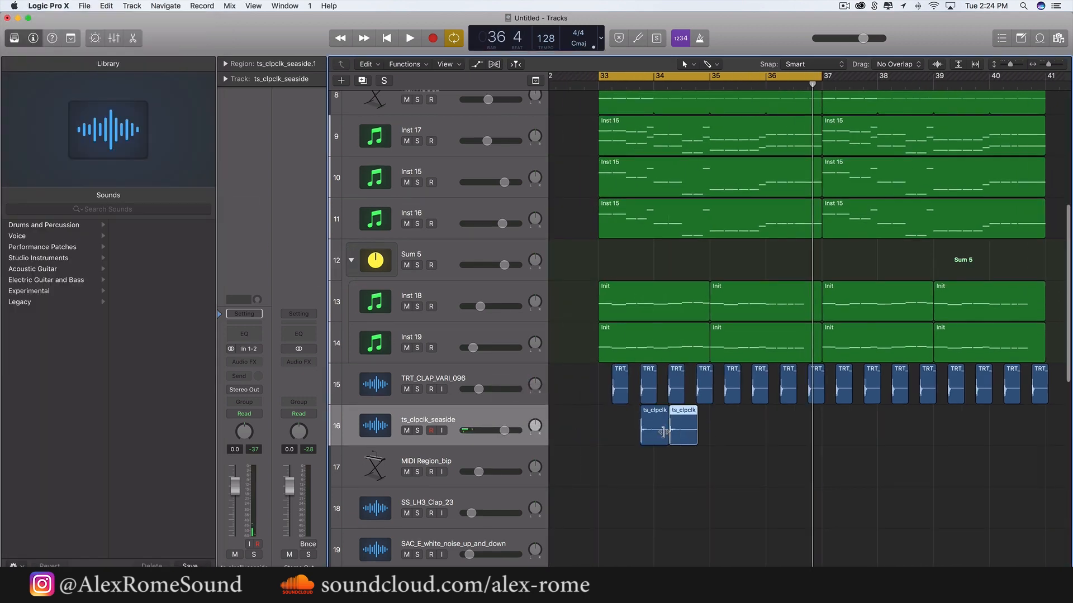
{"action": "left_click_drag", "start_coordinate": [688, 434], "coordinate": [775, 430]}
{"action": "key", "text": "super+r"}
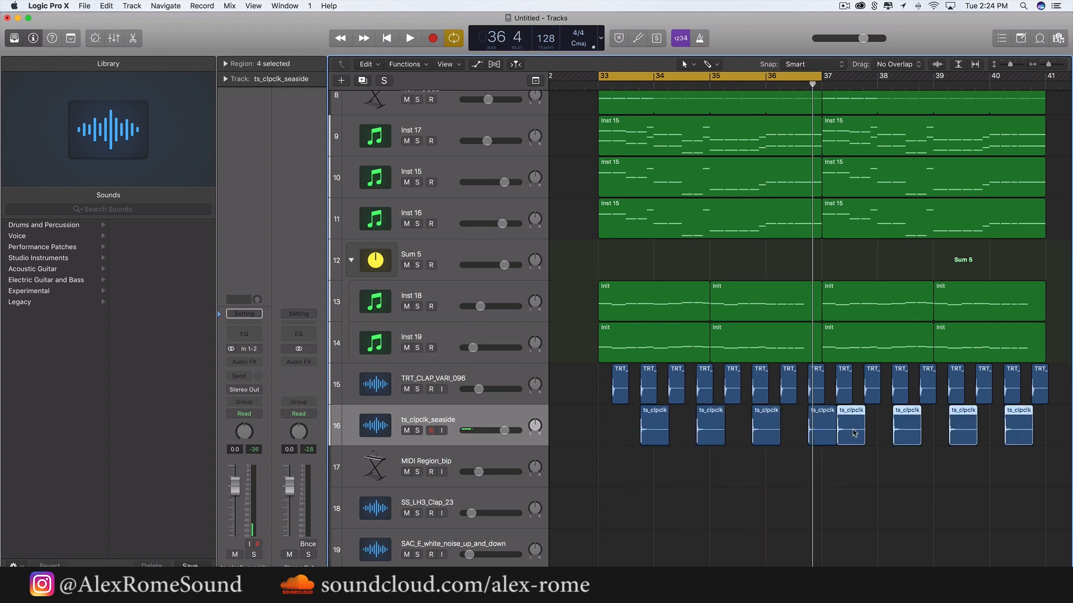
{"action": "left_click_drag", "start_coordinate": [852, 433], "coordinate": [879, 433]}
{"action": "scroll", "coordinate": [879, 433], "scroll_direction": "right", "scroll_amount": 3}
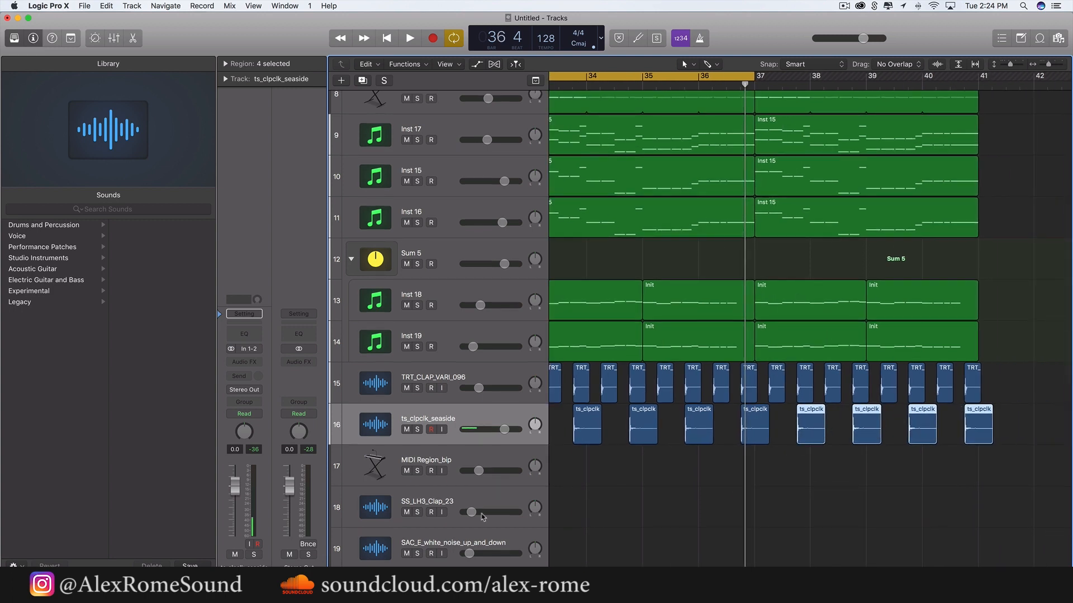
Lower the ts_clpclk_seaside track's volume to -15.4 dB during playback and extend the cycle range to bar 41
{"action": "left_click_drag", "start_coordinate": [476, 429], "coordinate": [478, 429]}
{"action": "key", "text": "space"}
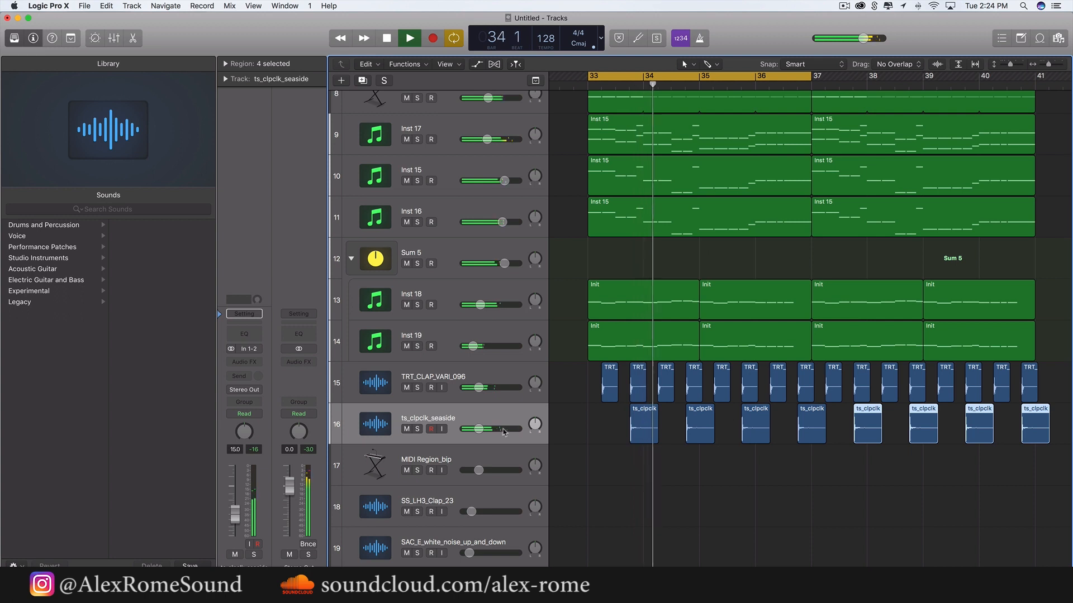
{"action": "left_click_drag", "start_coordinate": [479, 429], "coordinate": [478, 429]}
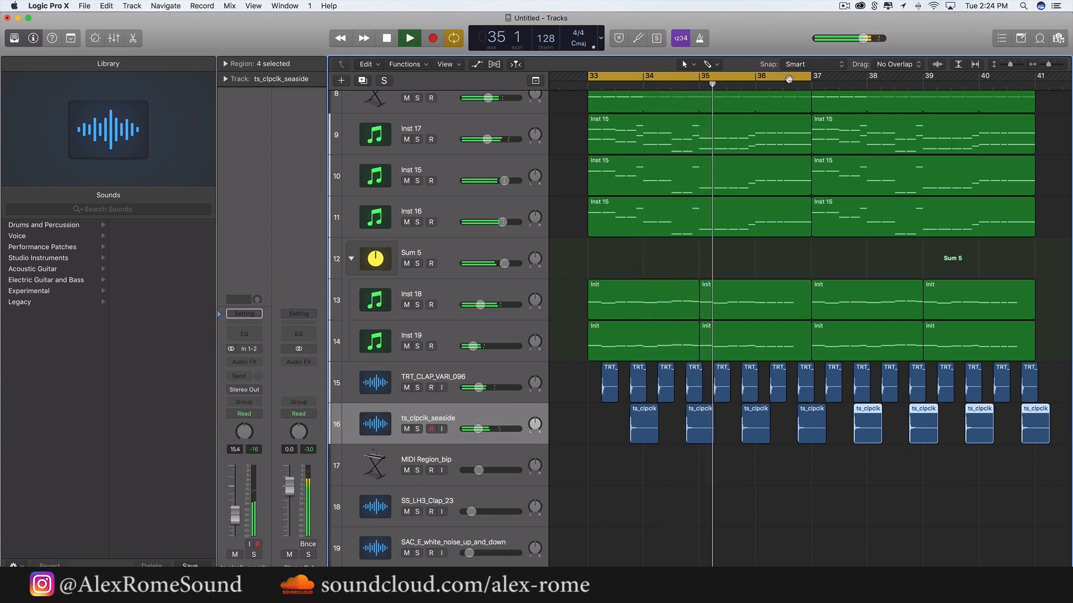
{"action": "left_click_drag", "start_coordinate": [811, 77], "coordinate": [1034, 78]}
{"action": "key", "text": "space"}
Create a track with duplicate settings below ts_clpclk_seaside and place SS_LH3_Clap_23.wav from Splice on it in bar 33
{"action": "left_click", "coordinate": [362, 80]}
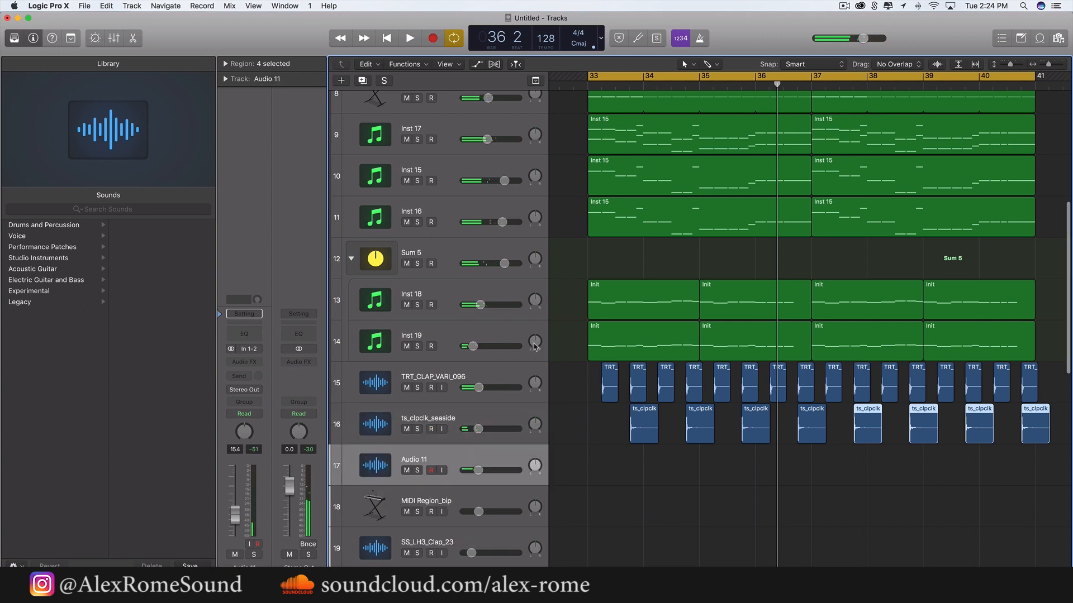
{"action": "scroll", "coordinate": [534, 345], "scroll_direction": "down", "scroll_amount": 3}
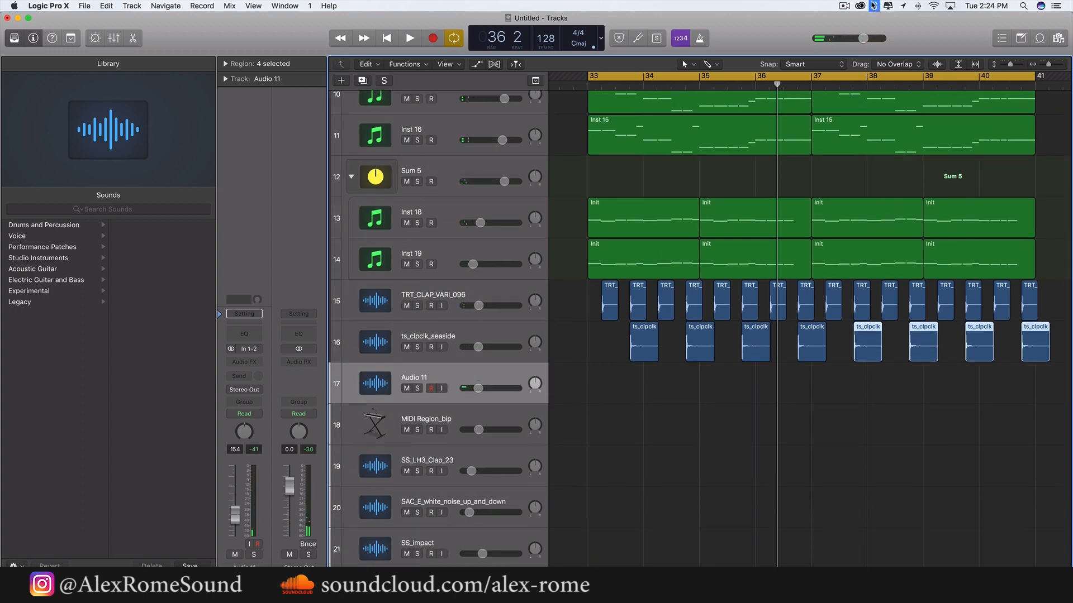
{"action": "left_click", "coordinate": [873, 5]}
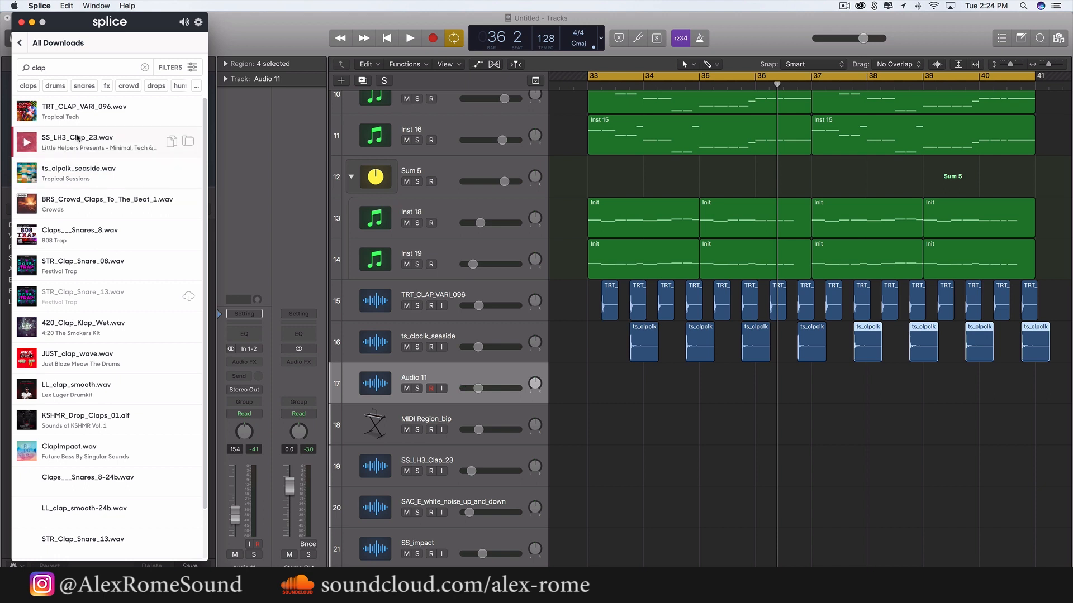
{"action": "left_click_drag", "start_coordinate": [77, 138], "coordinate": [596, 388]}
Repeat the SS_LH3_Clap_23 claps on beats 2 and 4 through to bar 41
{"action": "key", "text": "super+r"}
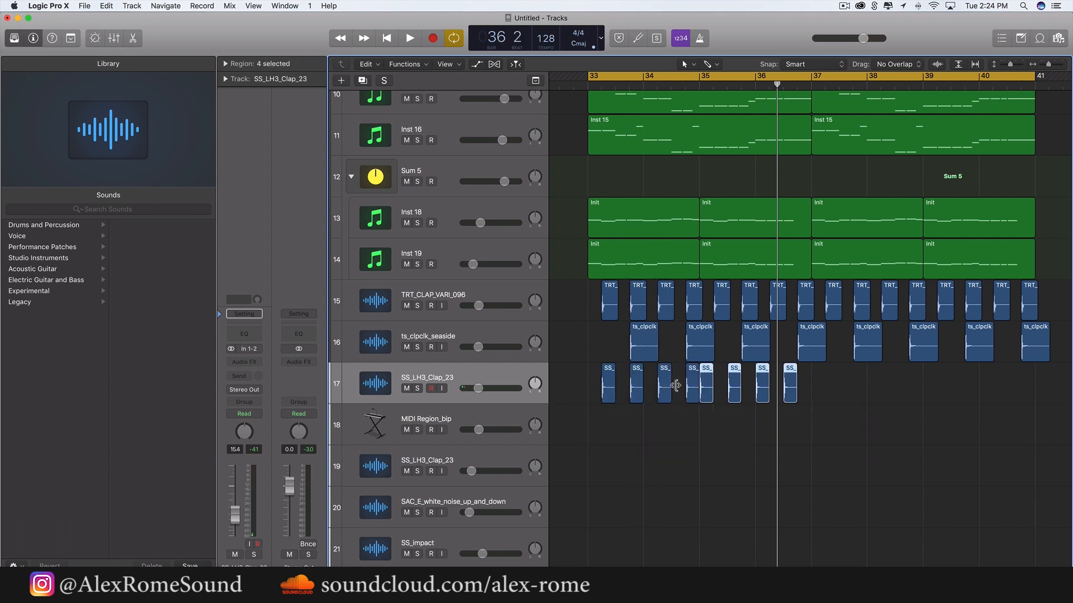
{"action": "left_click_drag", "start_coordinate": [706, 391], "coordinate": [720, 390]}
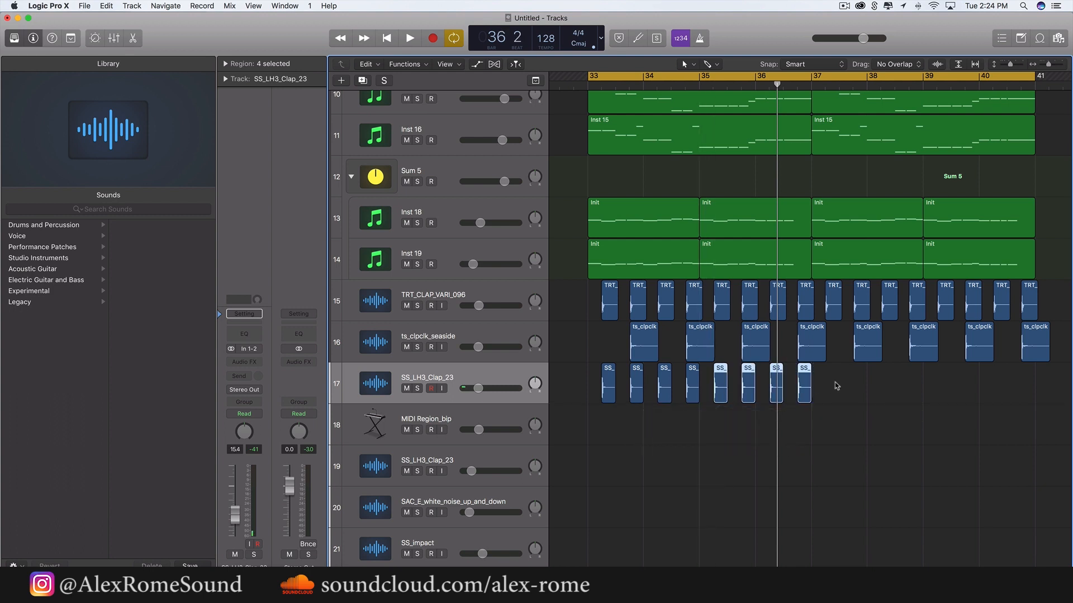
{"action": "key", "text": "super+r"}
{"action": "left_click_drag", "start_coordinate": [817, 393], "coordinate": [831, 393]}
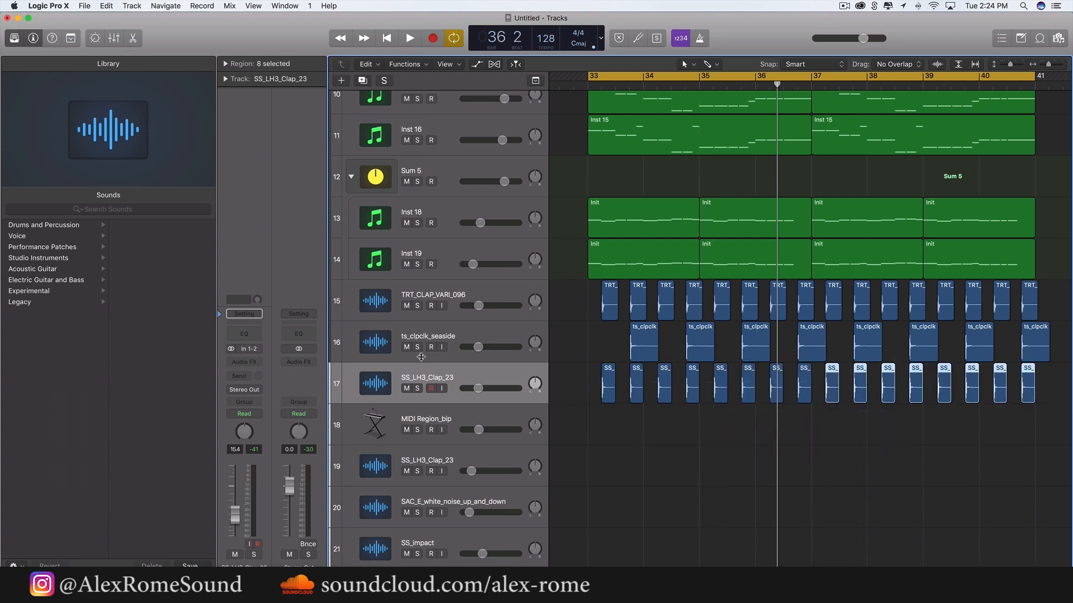
Group the TRT_CLAP_VARI_096, ts_clpclk_seaside and SS_LH3_Clap_23 tracks into a summing stack
{"action": "left_click", "coordinate": [438, 329], "text": "shift"}
{"action": "left_click", "coordinate": [460, 295], "text": "shift"}
{"action": "right_click", "coordinate": [461, 294]}
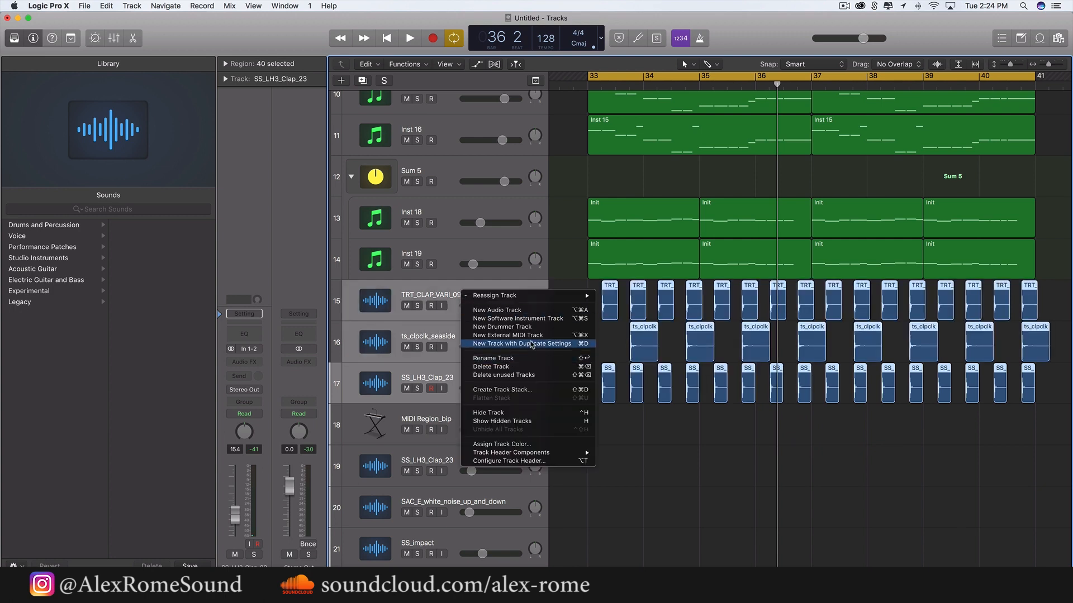
{"action": "left_click", "coordinate": [522, 389]}
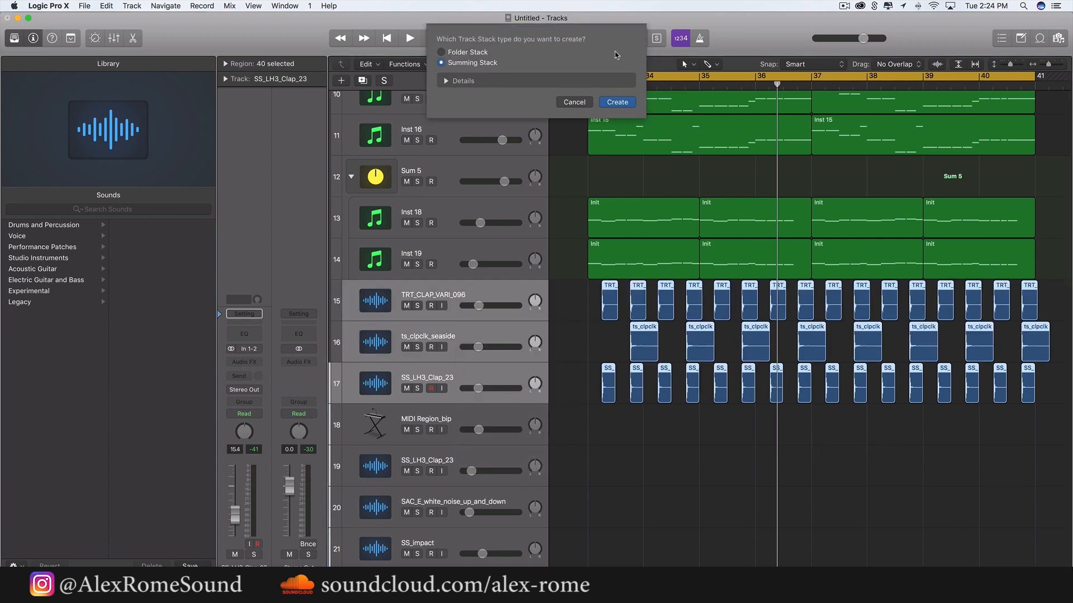
{"action": "left_click", "coordinate": [626, 102]}
Solo the clap stack and insert a Channel EQ on it during playback
{"action": "left_click", "coordinate": [418, 306]}
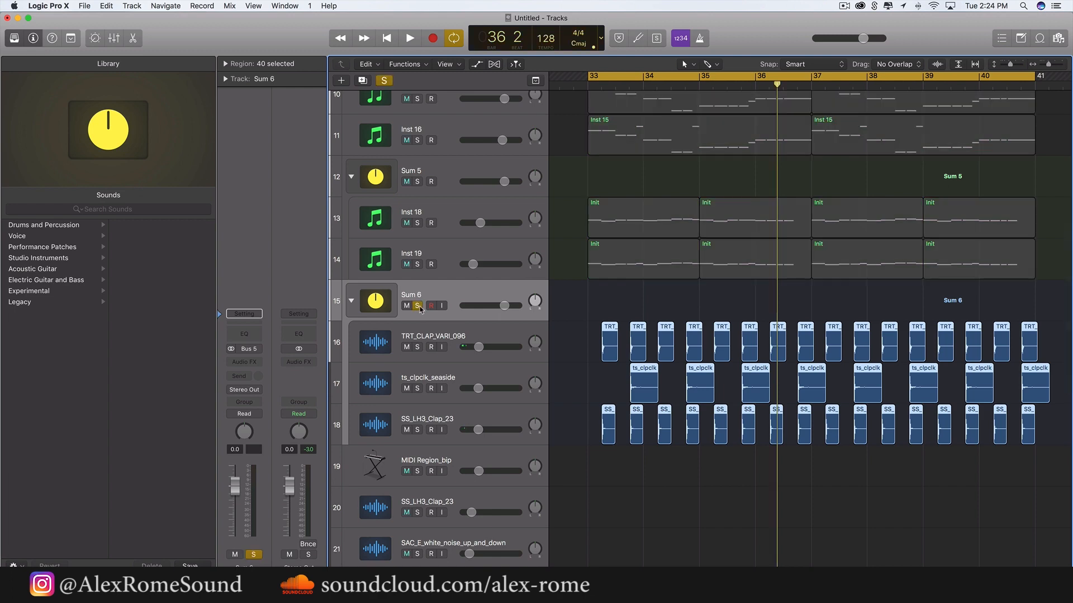
{"action": "left_click", "coordinate": [252, 364]}
{"action": "mouse_move", "coordinate": [262, 464]}
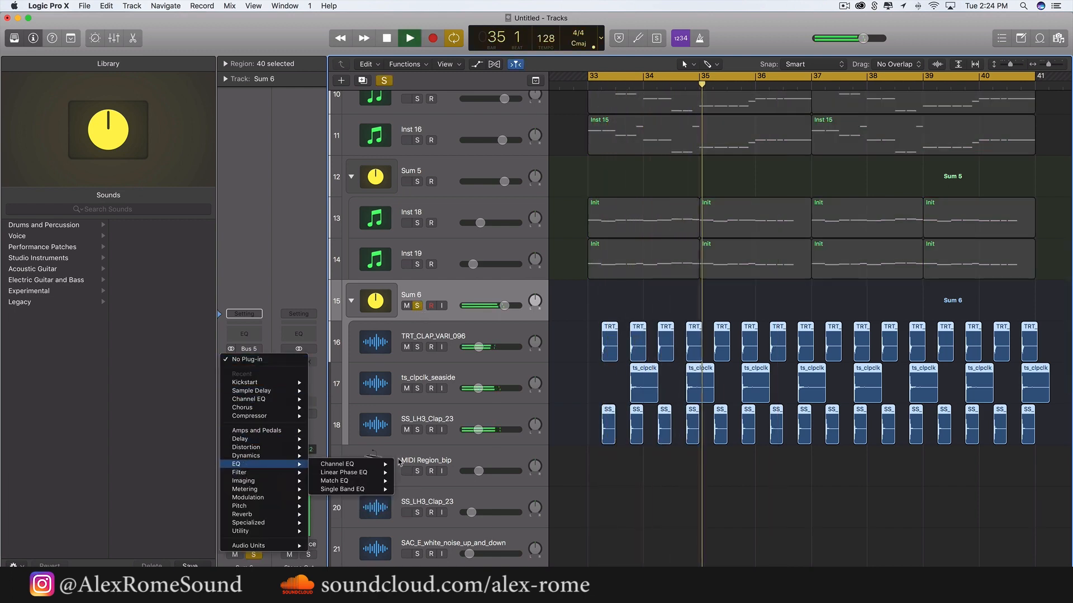
{"action": "left_click", "coordinate": [416, 464]}
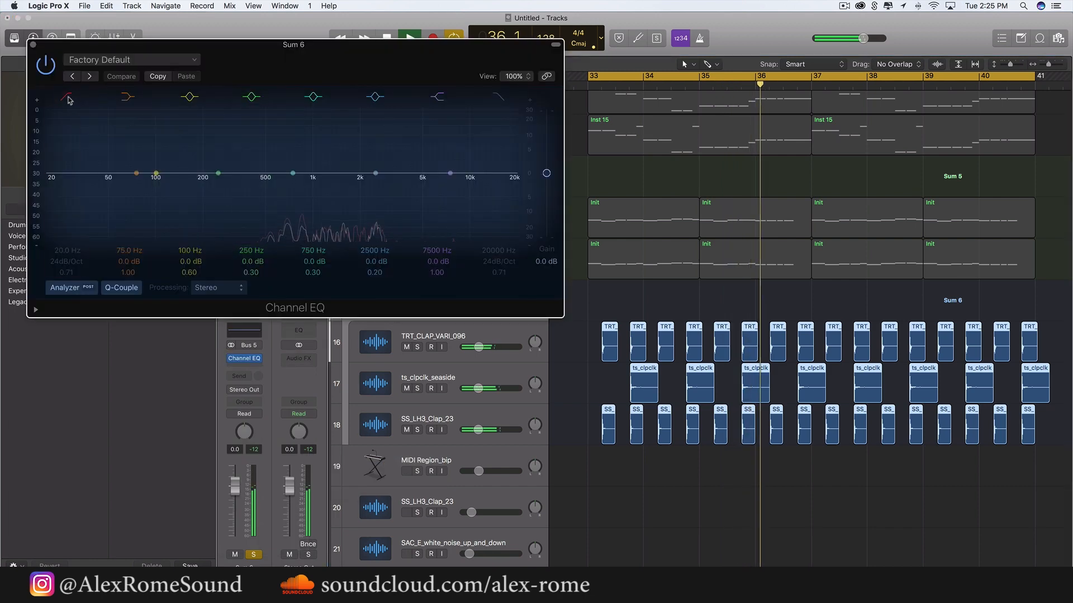
Enable the low cut on the clap stack's Channel EQ and raise its frequency to about 270 Hz
{"action": "left_click", "coordinate": [67, 98]}
{"action": "left_click_drag", "start_coordinate": [63, 196], "coordinate": [254, 196]}
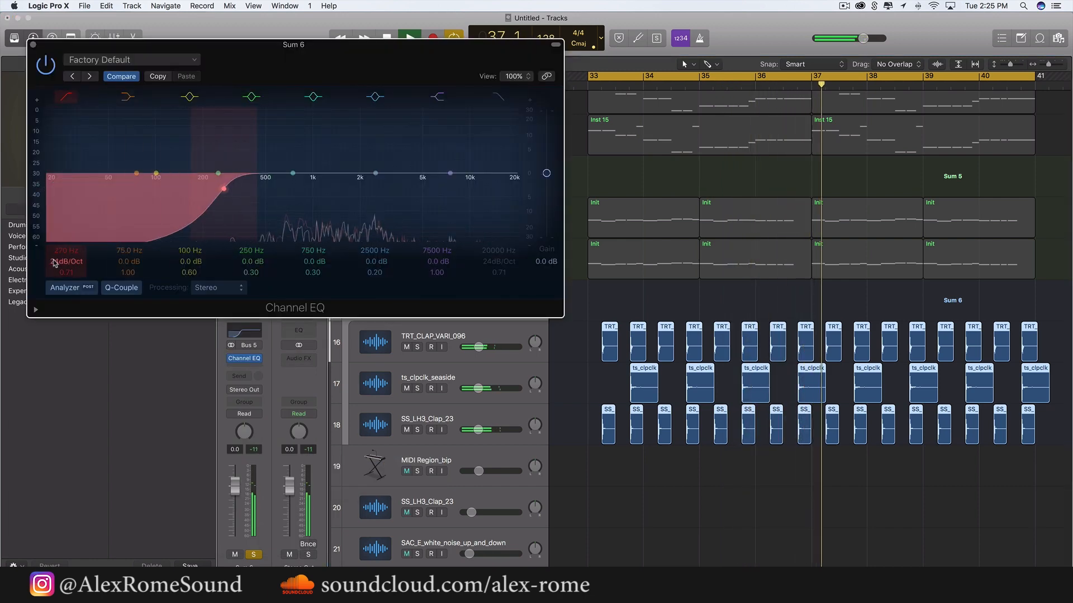
{"action": "left_click_drag", "start_coordinate": [54, 263], "coordinate": [57, 251]}
{"action": "left_click", "coordinate": [34, 44]}
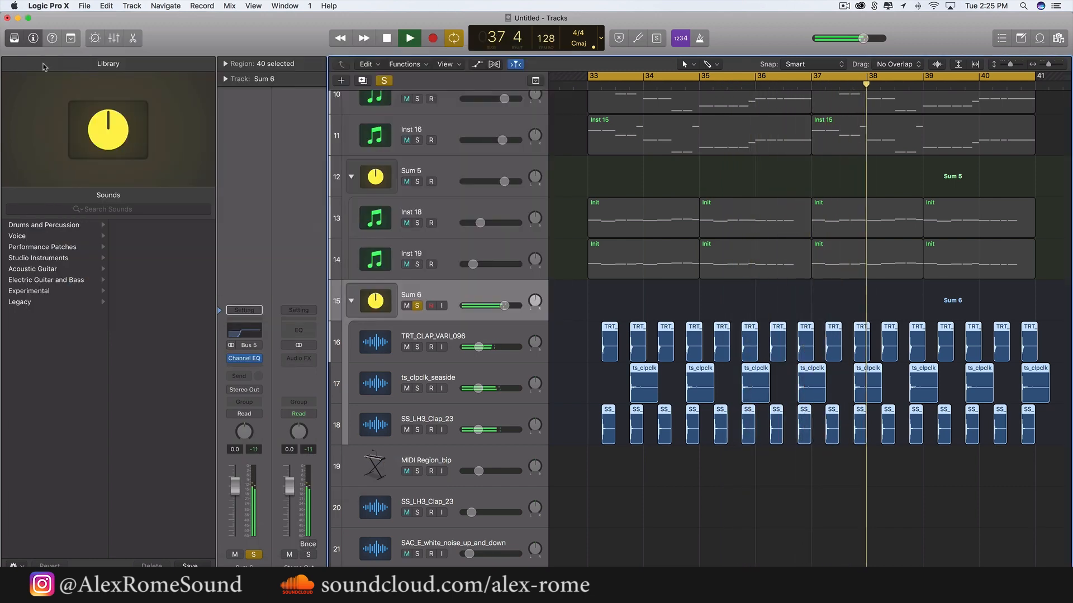
Send the clap stack to the Bus 19 reverb at a level of -15.2 dB
{"action": "left_click", "coordinate": [248, 372]}
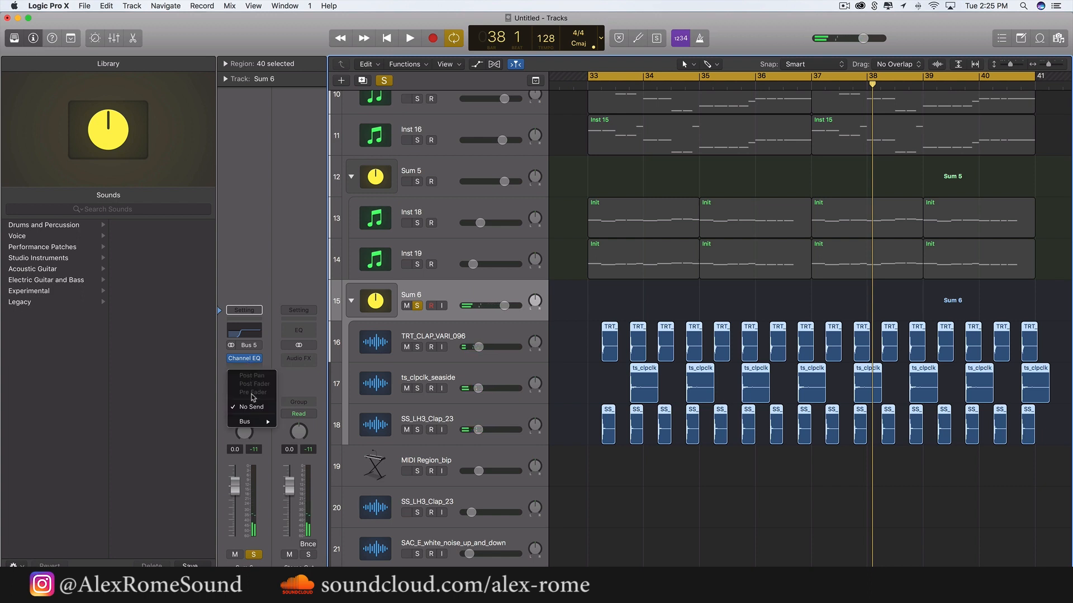
{"action": "mouse_move", "coordinate": [274, 424]}
{"action": "left_click", "coordinate": [312, 392]}
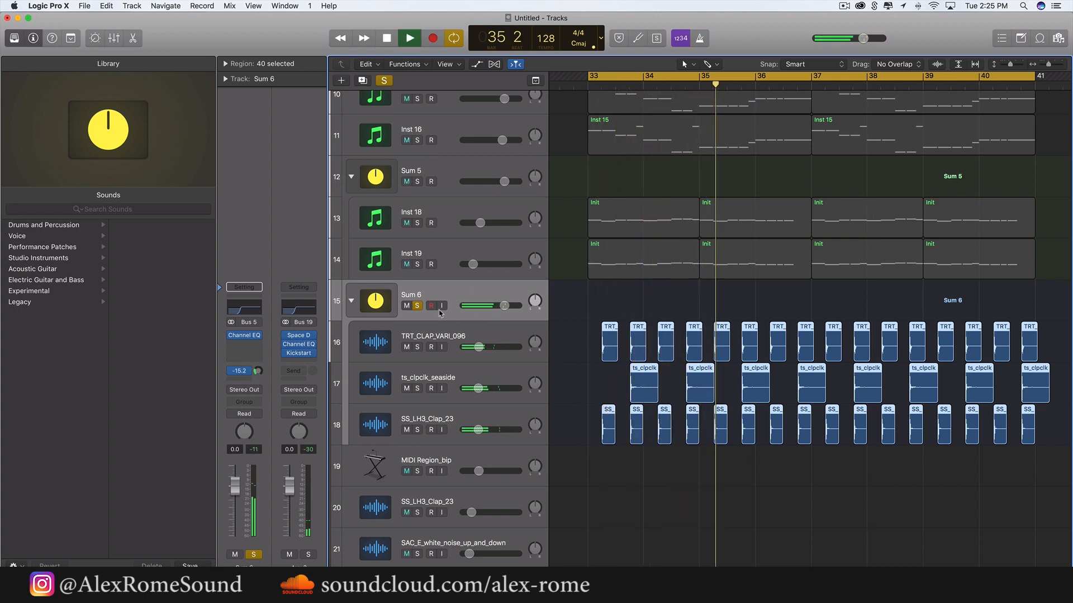
Unsolo the clap stack and lower its volume to -4.3 dB
{"action": "left_click", "coordinate": [417, 306]}
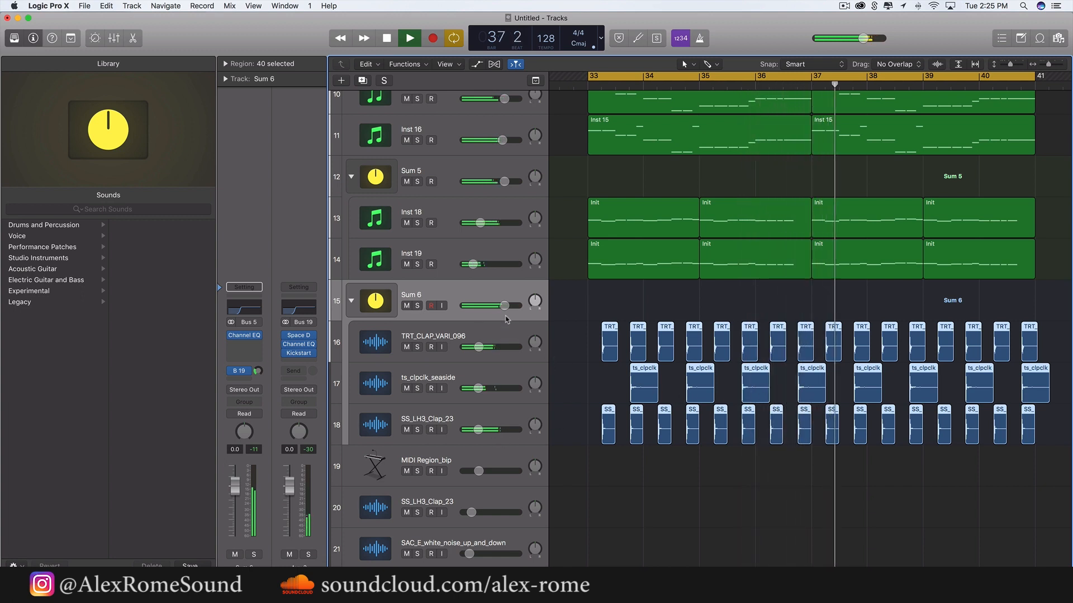
{"action": "left_click_drag", "start_coordinate": [504, 306], "coordinate": [490, 306]}
Repeat the kick, lead and Sum 5 regions of bars 33 to 41 through bar 49, and extend the cycle range to bar 49
{"action": "scroll", "coordinate": [708, 337], "scroll_direction": "right", "scroll_amount": 3}
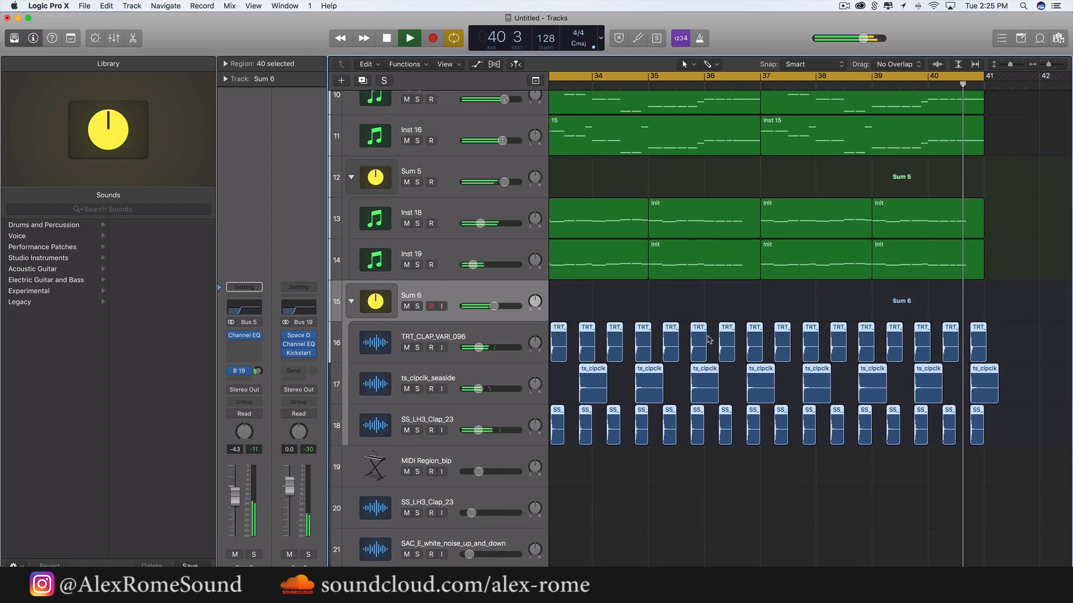
{"action": "scroll", "coordinate": [707, 337], "scroll_direction": "right", "scroll_amount": 1}
{"action": "scroll", "coordinate": [709, 339], "scroll_direction": "up", "scroll_amount": 7}
{"action": "key", "text": "super+Left"}
{"action": "key", "text": "super+Left"}
{"action": "key", "text": "super+Left"}
{"action": "key", "text": "super+Left"}
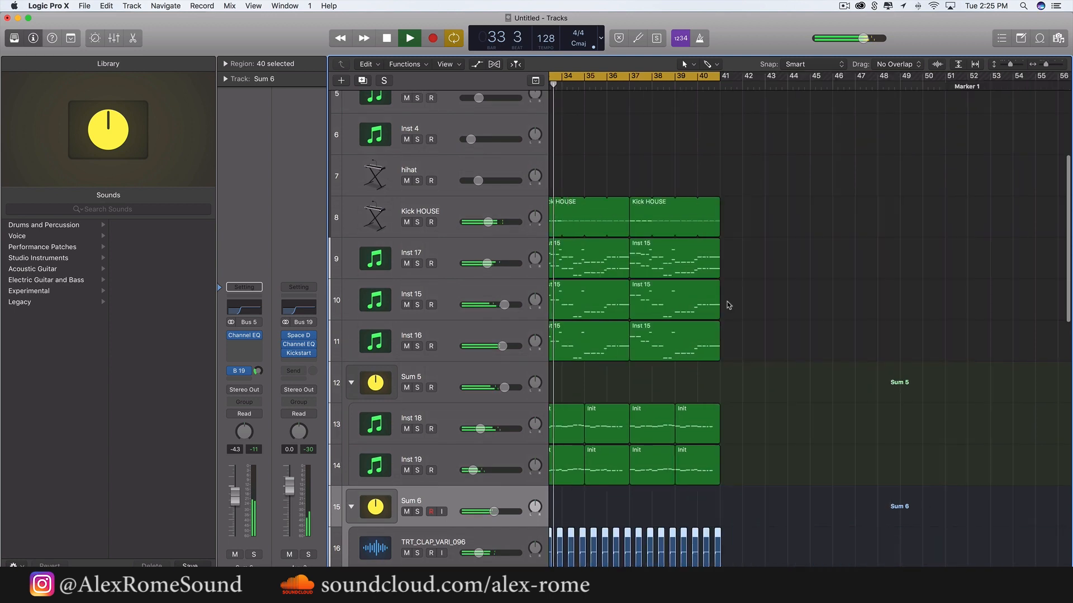
{"action": "scroll", "coordinate": [728, 304], "scroll_direction": "left", "scroll_amount": 5}
{"action": "left_click_drag", "start_coordinate": [846, 426], "coordinate": [656, 232]}
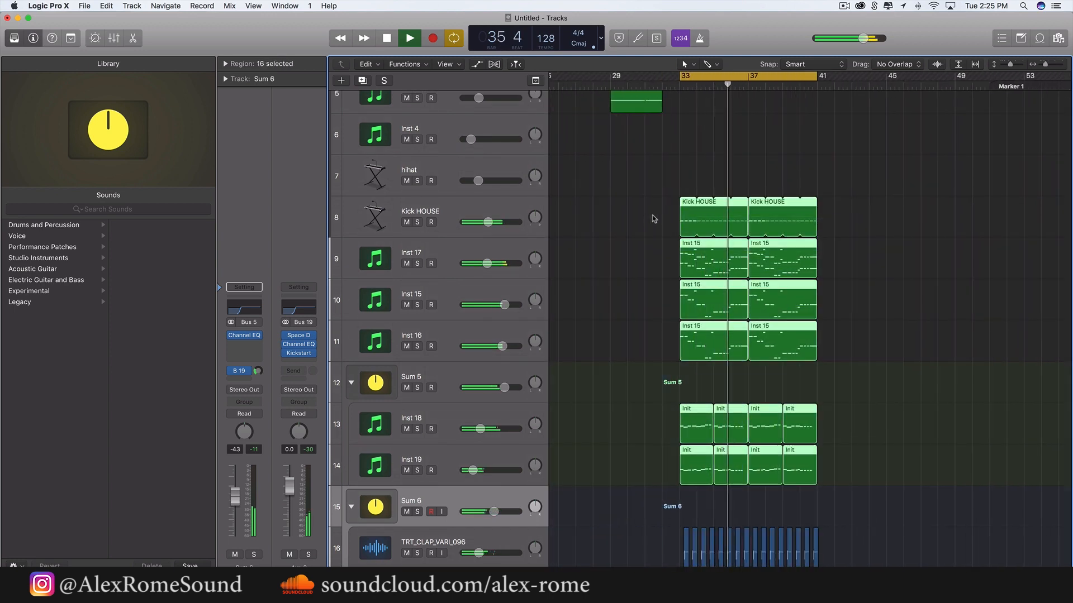
{"action": "key", "text": "super+r"}
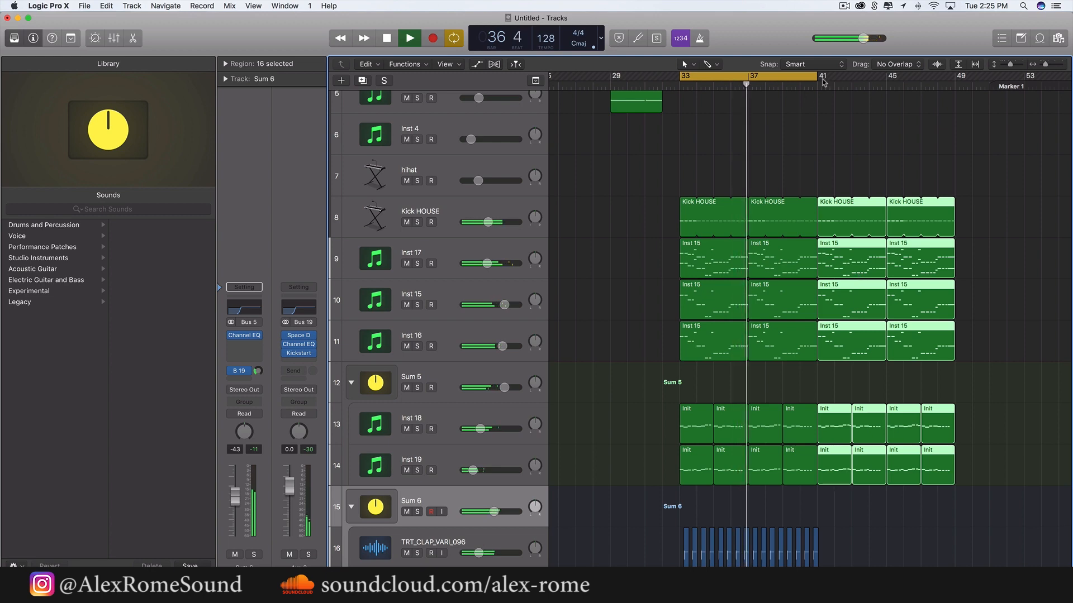
{"action": "left_click_drag", "start_coordinate": [817, 79], "coordinate": [934, 125]}
{"action": "scroll", "coordinate": [843, 333], "scroll_direction": "down", "scroll_amount": 2}
{"action": "scroll", "coordinate": [842, 333], "scroll_direction": "right", "scroll_amount": 3}
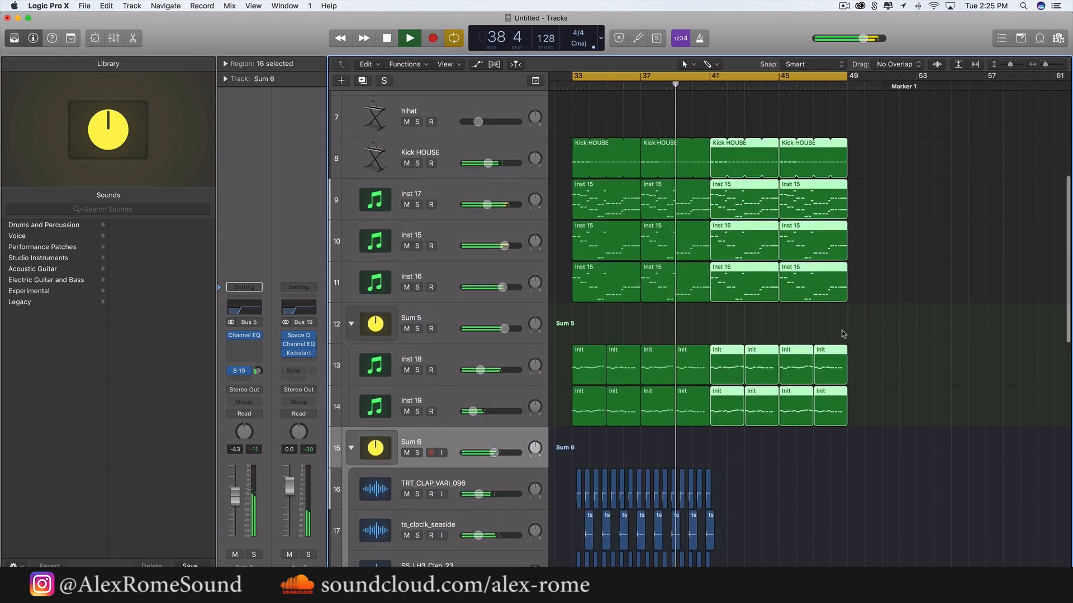
{"action": "key", "text": "space"}
Move the cycle start to bar 25 and play the build-up into the drop while checking its tracks
{"action": "scroll", "coordinate": [843, 333], "scroll_direction": "up", "scroll_amount": 5}
{"action": "scroll", "coordinate": [843, 334], "scroll_direction": "left", "scroll_amount": 5}
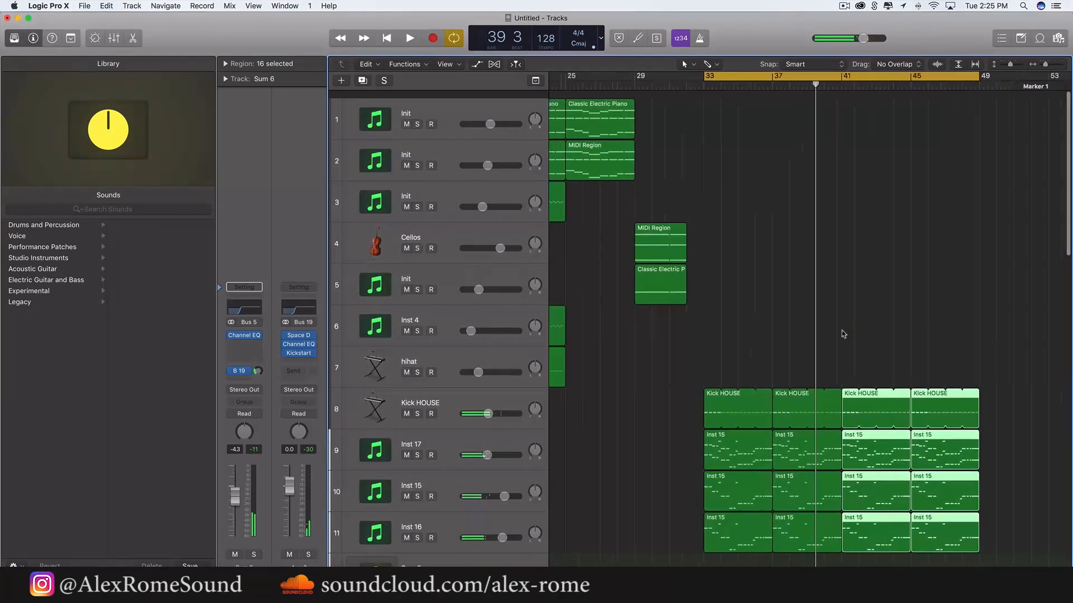
{"action": "double_click", "coordinate": [699, 79]}
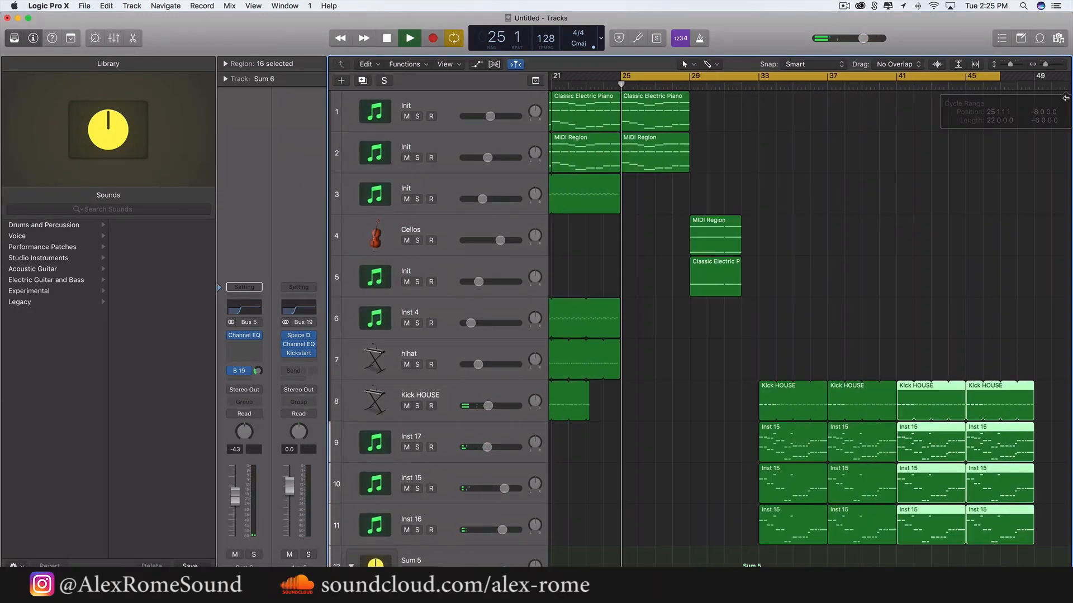
{"action": "scroll", "coordinate": [959, 312], "scroll_direction": "down", "scroll_amount": 10}
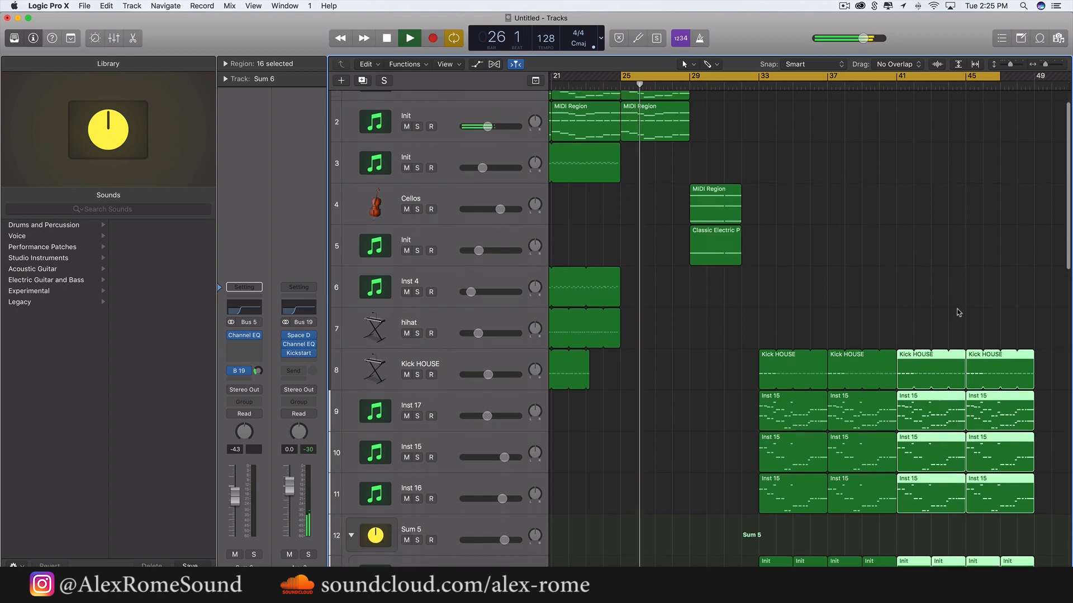
{"action": "scroll", "coordinate": [959, 312], "scroll_direction": "down", "scroll_amount": 12}
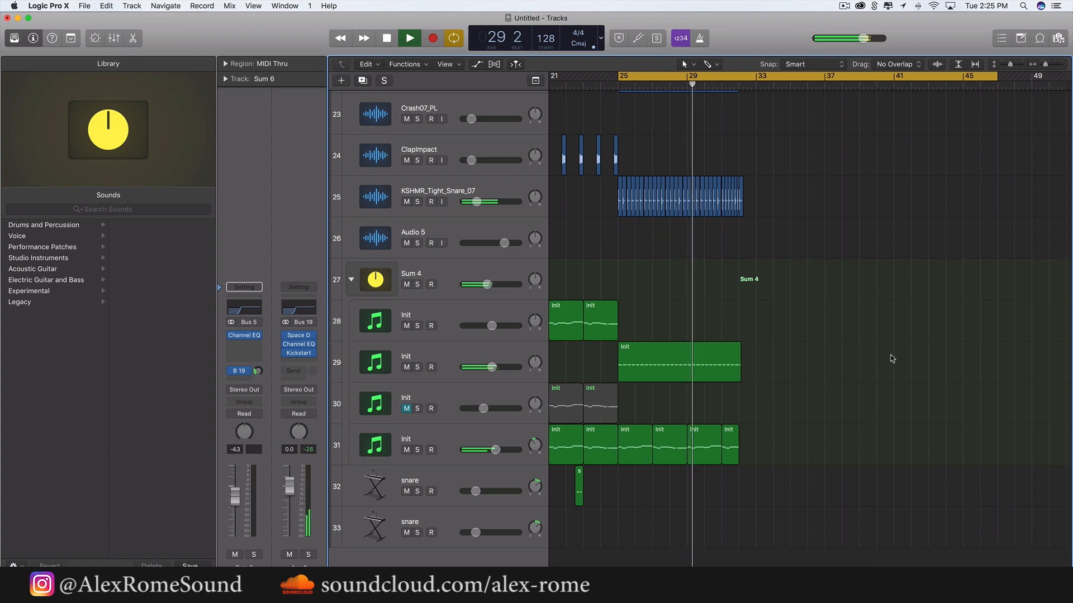
{"action": "scroll", "coordinate": [892, 358], "scroll_direction": "up", "scroll_amount": 1}
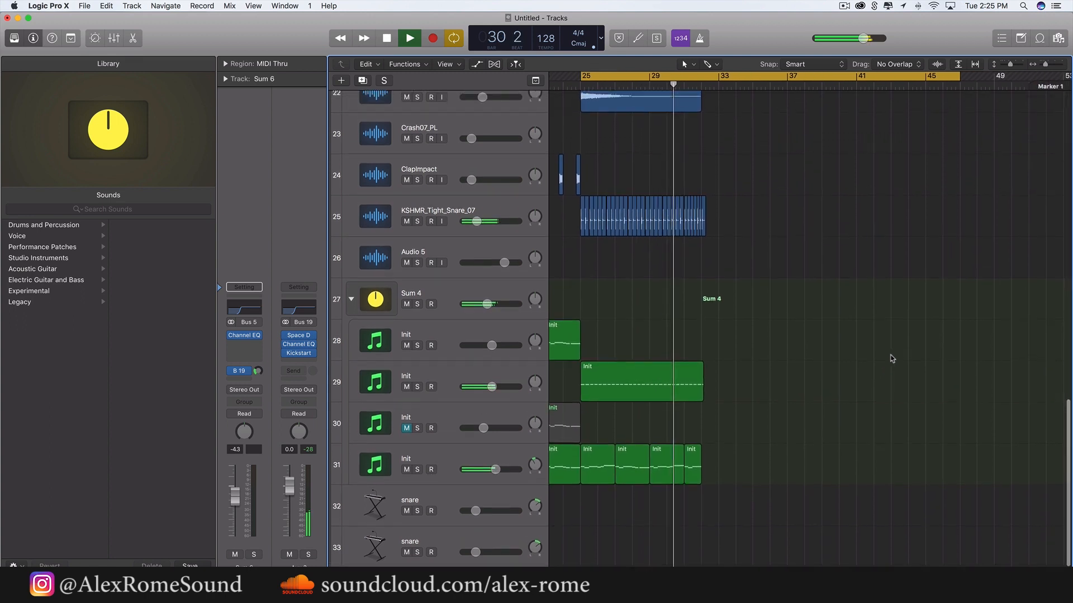
{"action": "scroll", "coordinate": [815, 359], "scroll_direction": "up", "scroll_amount": 4}
{"action": "scroll", "coordinate": [778, 352], "scroll_direction": "up", "scroll_amount": 5}
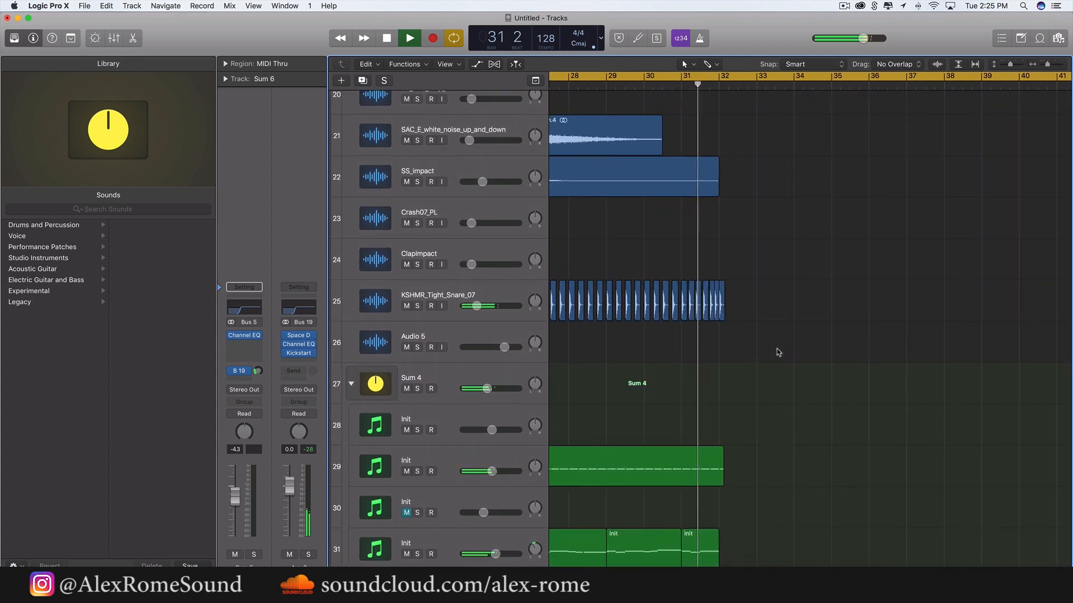
{"action": "scroll", "coordinate": [778, 353], "scroll_direction": "up", "scroll_amount": 1}
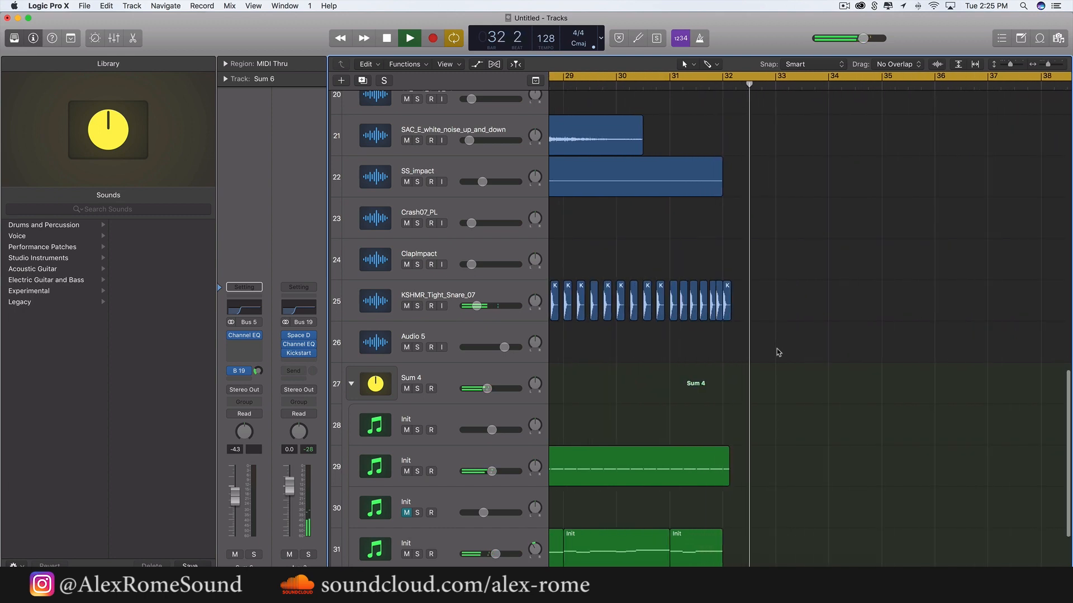
{"action": "scroll", "coordinate": [778, 352], "scroll_direction": "up", "scroll_amount": 8}
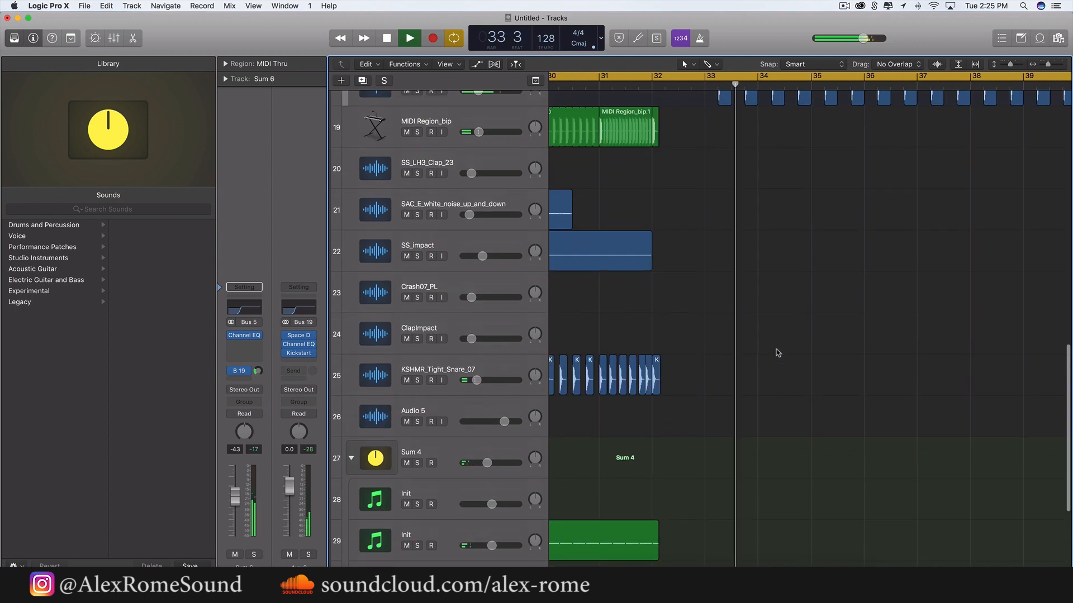
{"action": "key", "text": "space"}
Set the cycle range to the drop from bar 33 to 49 and select the Inst 18 track
{"action": "scroll", "coordinate": [778, 352], "scroll_direction": "up", "scroll_amount": 11}
{"action": "scroll", "coordinate": [778, 352], "scroll_direction": "right", "scroll_amount": 3}
{"action": "scroll", "coordinate": [819, 275], "scroll_direction": "down", "scroll_amount": 9}
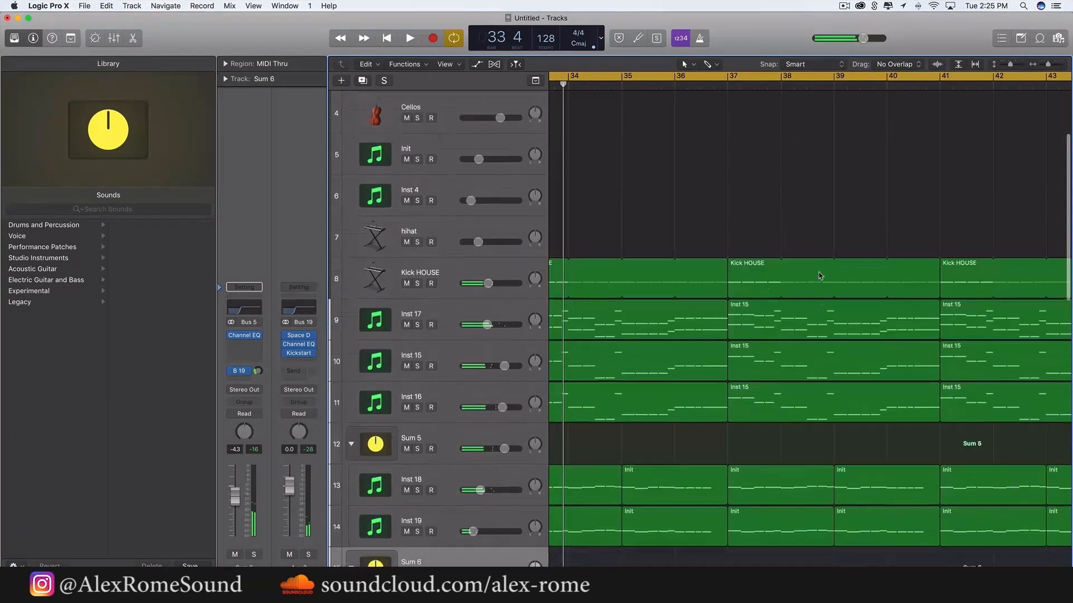
{"action": "scroll", "coordinate": [819, 276], "scroll_direction": "left", "scroll_amount": 3}
{"action": "scroll", "coordinate": [819, 276], "scroll_direction": "down", "scroll_amount": 3}
{"action": "scroll", "coordinate": [819, 276], "scroll_direction": "up", "scroll_amount": 4}
{"action": "scroll", "coordinate": [819, 275], "scroll_direction": "right", "scroll_amount": 3}
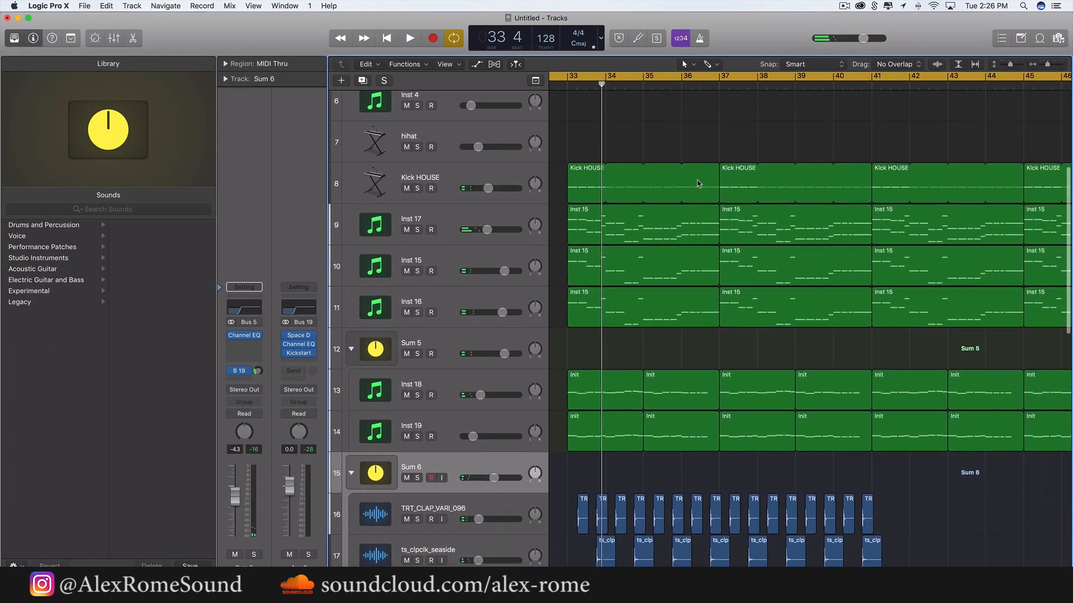
{"action": "scroll", "coordinate": [696, 185], "scroll_direction": "down", "scroll_amount": 5}
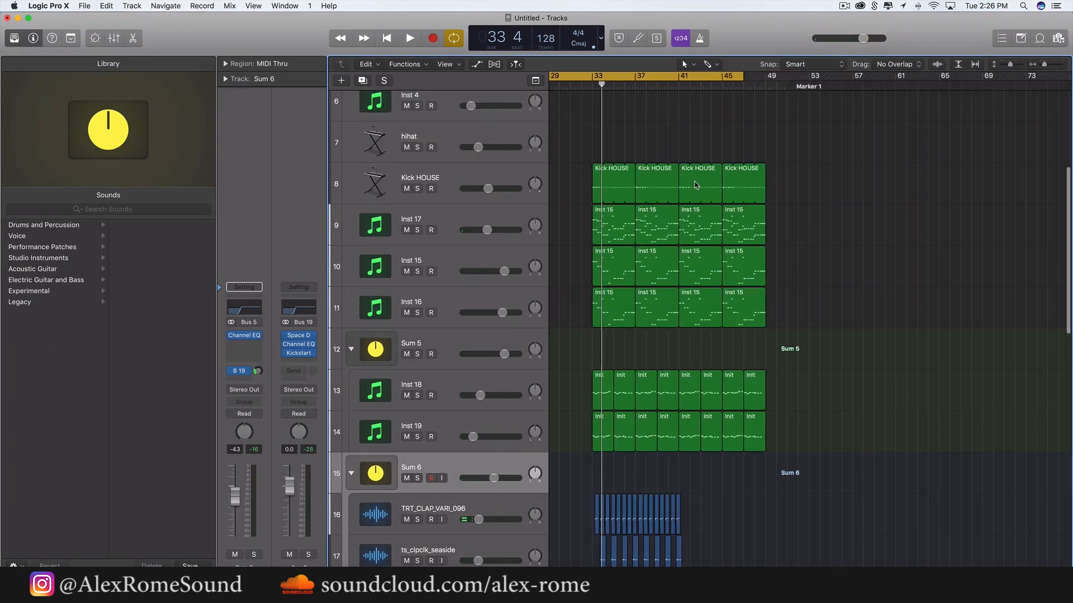
{"action": "left_click_drag", "start_coordinate": [598, 75], "coordinate": [765, 78]}
{"action": "scroll", "coordinate": [823, 359], "scroll_direction": "up", "scroll_amount": 3}
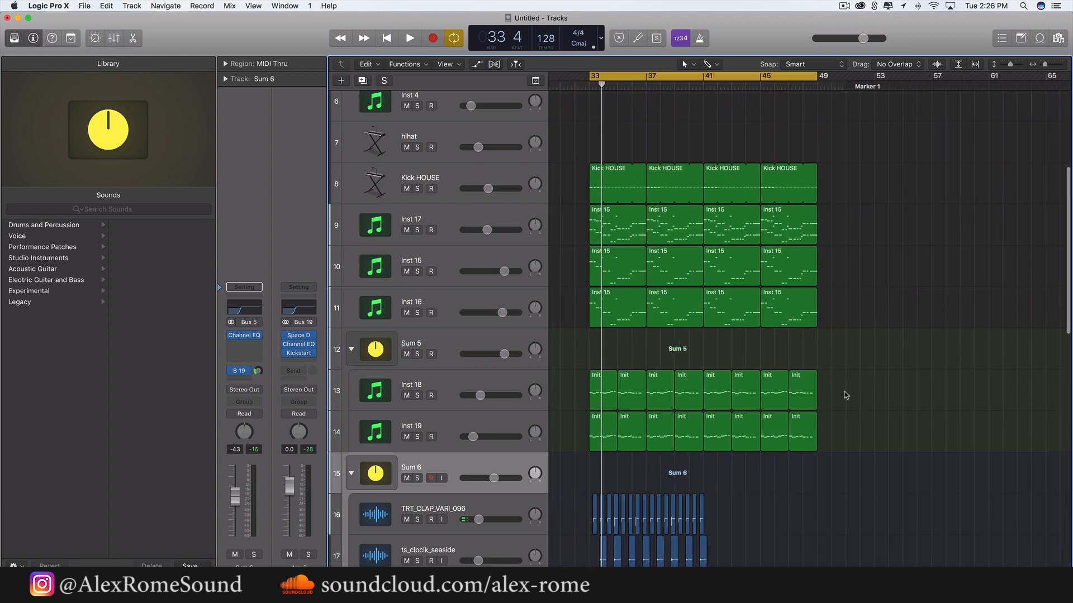
{"action": "left_click", "coordinate": [430, 391]}
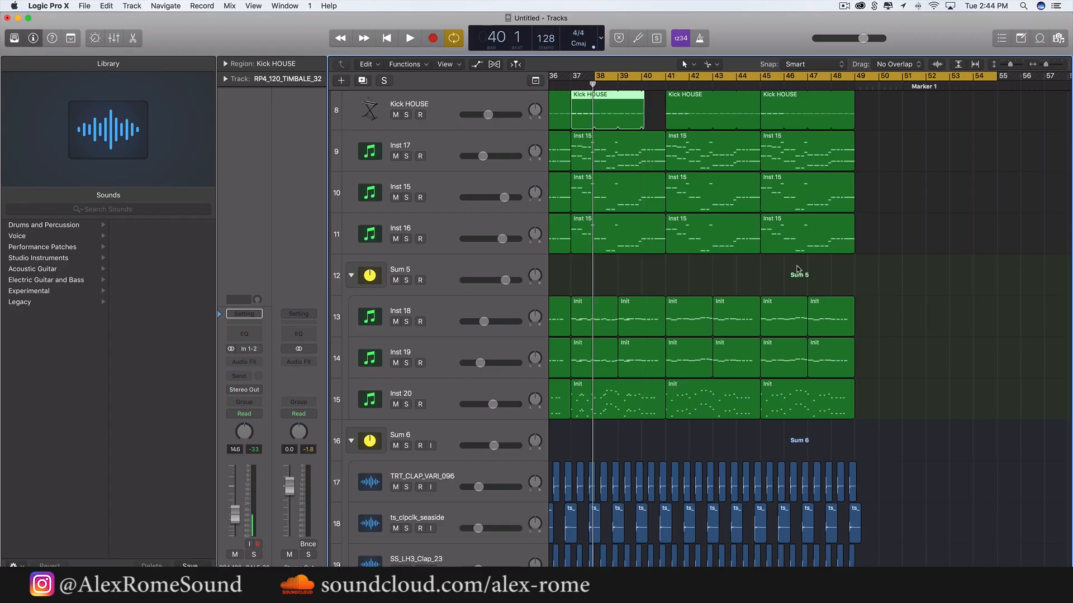
Start the cycle range at bar 31 and play the transition from the build-up into the drop
{"action": "scroll", "coordinate": [797, 269], "scroll_direction": "down", "scroll_amount": 5}
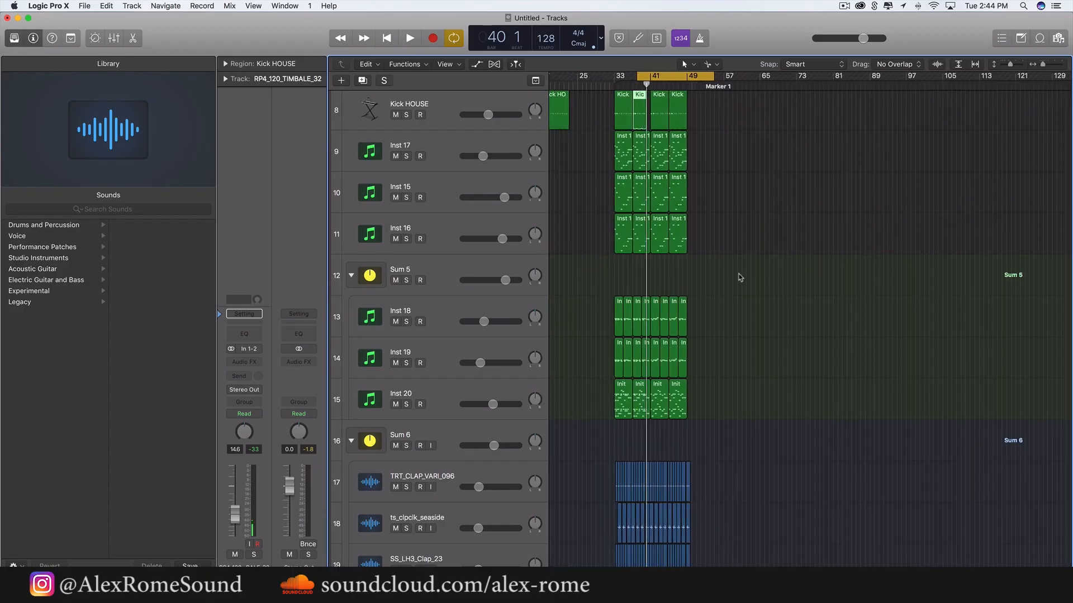
{"action": "scroll", "coordinate": [739, 277], "scroll_direction": "down", "scroll_amount": 10}
{"action": "scroll", "coordinate": [739, 277], "scroll_direction": "up", "scroll_amount": 8}
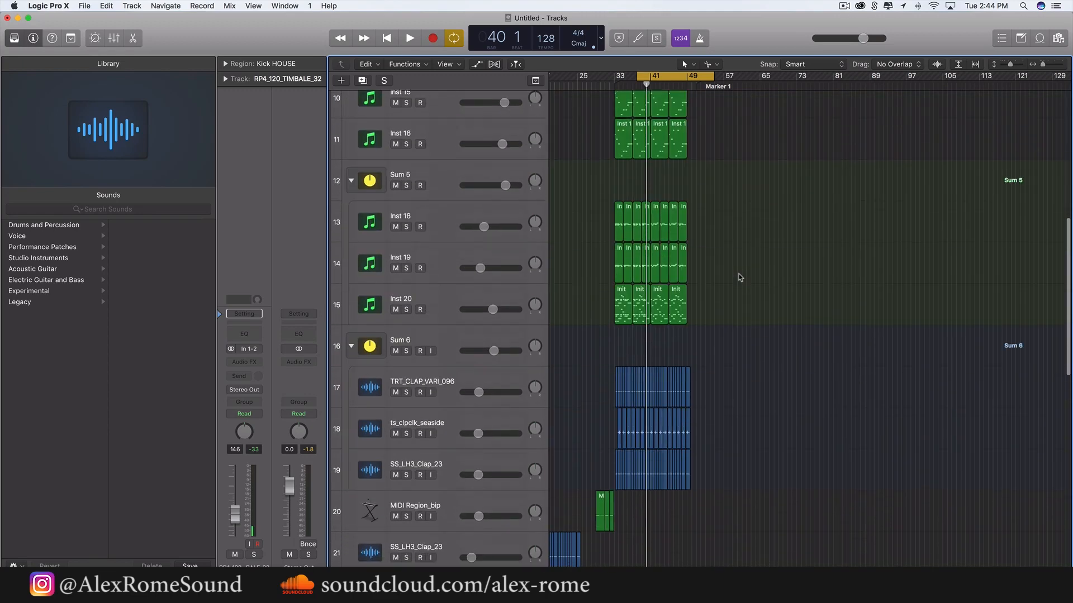
{"action": "scroll", "coordinate": [739, 277], "scroll_direction": "down", "scroll_amount": 1}
{"action": "left_click_drag", "start_coordinate": [609, 79], "coordinate": [704, 79]}
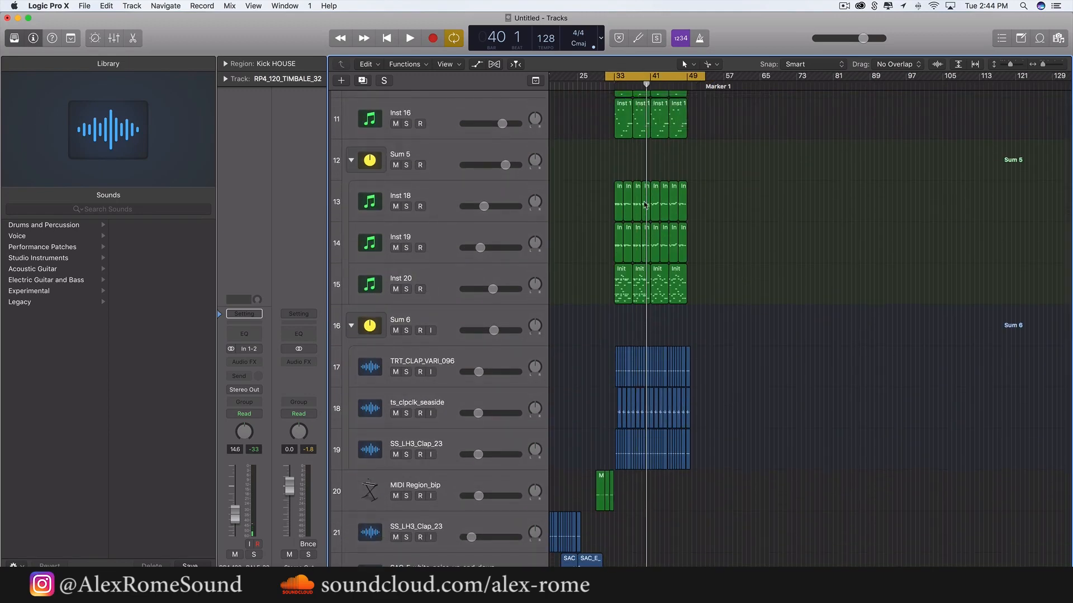
{"action": "scroll", "coordinate": [644, 204], "scroll_direction": "up", "scroll_amount": 10}
{"action": "scroll", "coordinate": [644, 204], "scroll_direction": "left", "scroll_amount": 8}
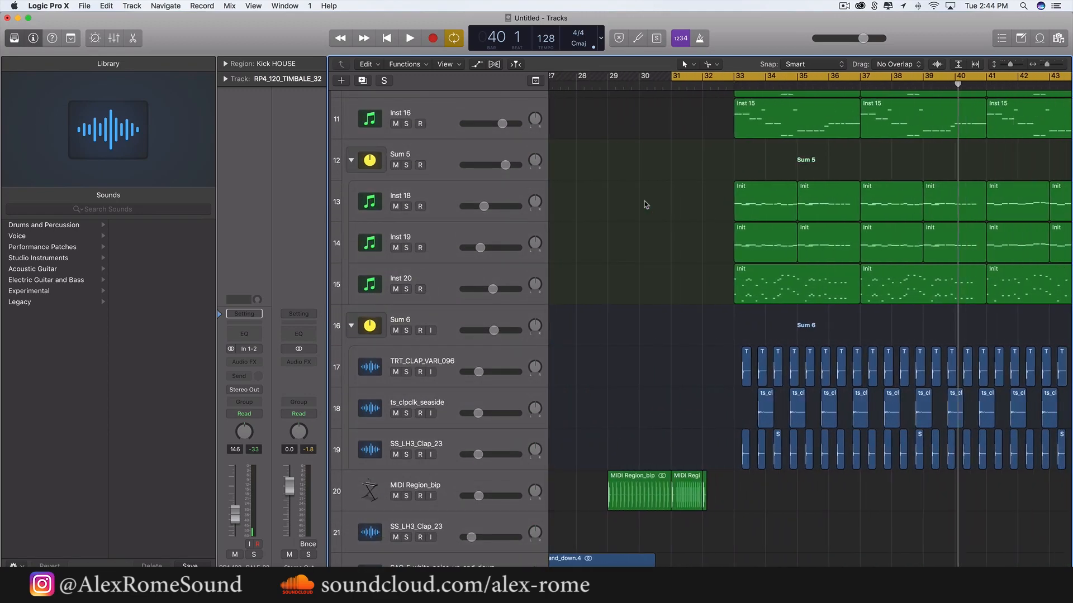
{"action": "scroll", "coordinate": [644, 204], "scroll_direction": "down", "scroll_amount": 5}
{"action": "scroll", "coordinate": [645, 204], "scroll_direction": "down", "scroll_amount": 1}
{"action": "key", "text": "space"}
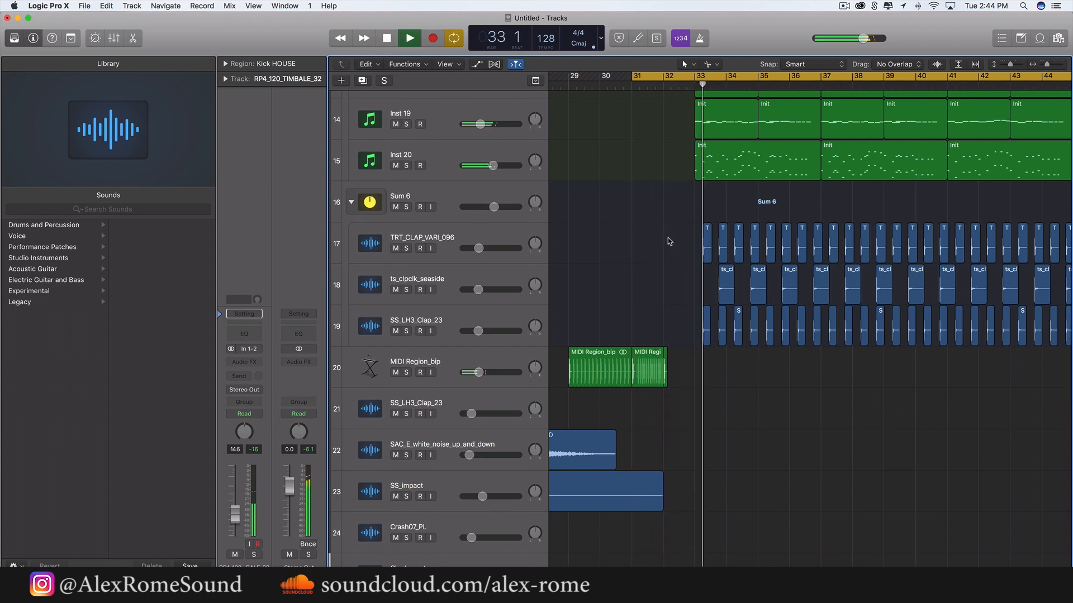
{"action": "scroll", "coordinate": [670, 241], "scroll_direction": "right", "scroll_amount": 5}
{"action": "scroll", "coordinate": [669, 241], "scroll_direction": "up", "scroll_amount": 1}
{"action": "key", "text": "space"}
Set the cycle range to start at bar 33 and play the opening bars of the drop to review its layers
{"action": "scroll", "coordinate": [670, 241], "scroll_direction": "up", "scroll_amount": 9}
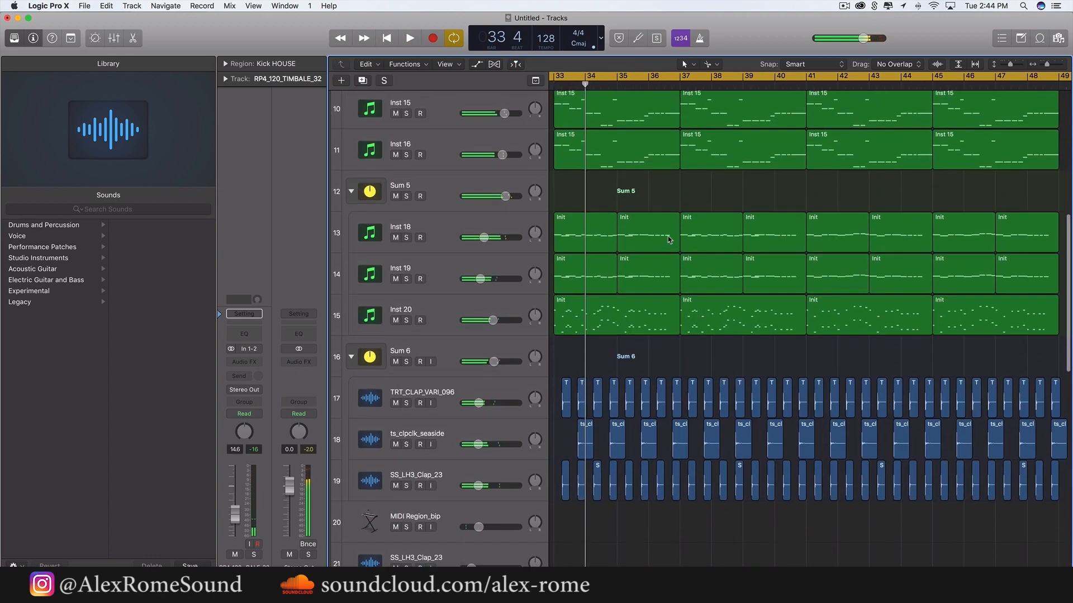
{"action": "left_click_drag", "start_coordinate": [579, 72], "coordinate": [1064, 94]}
{"action": "key", "text": "space"}
{"action": "scroll", "coordinate": [806, 286], "scroll_direction": "down", "scroll_amount": 2}
{"action": "scroll", "coordinate": [806, 286], "scroll_direction": "down", "scroll_amount": 1}
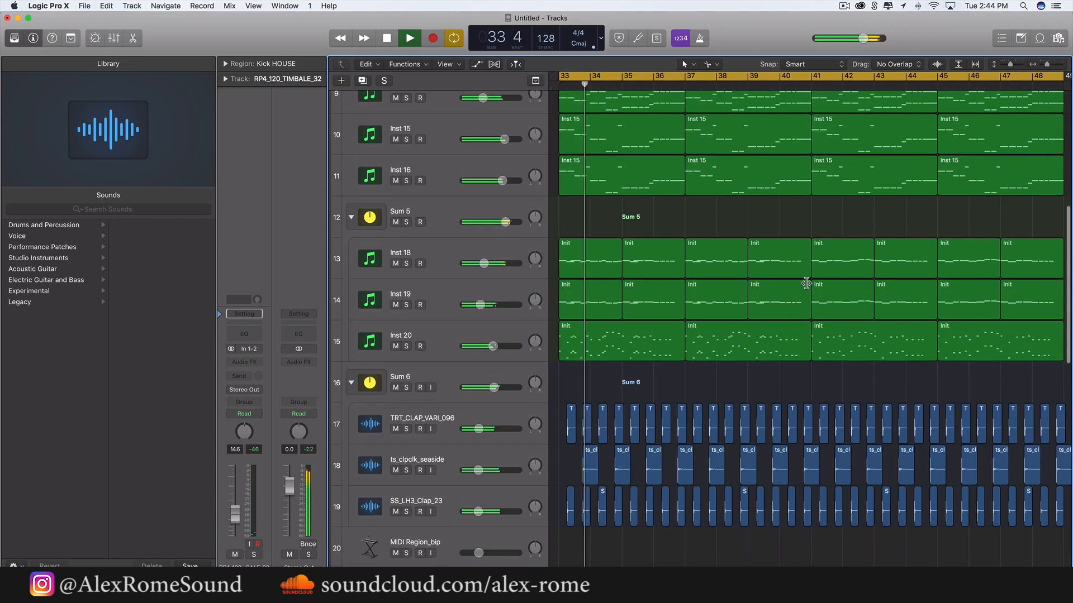
{"action": "scroll", "coordinate": [811, 308], "scroll_direction": "up", "scroll_amount": 5}
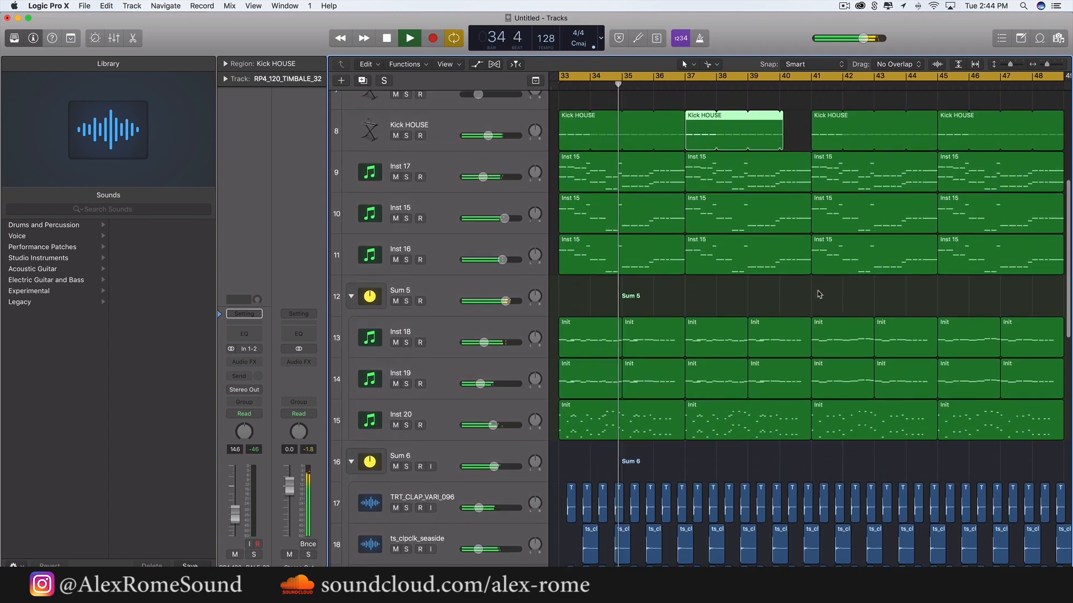
{"action": "scroll", "coordinate": [803, 392], "scroll_direction": "down", "scroll_amount": 1}
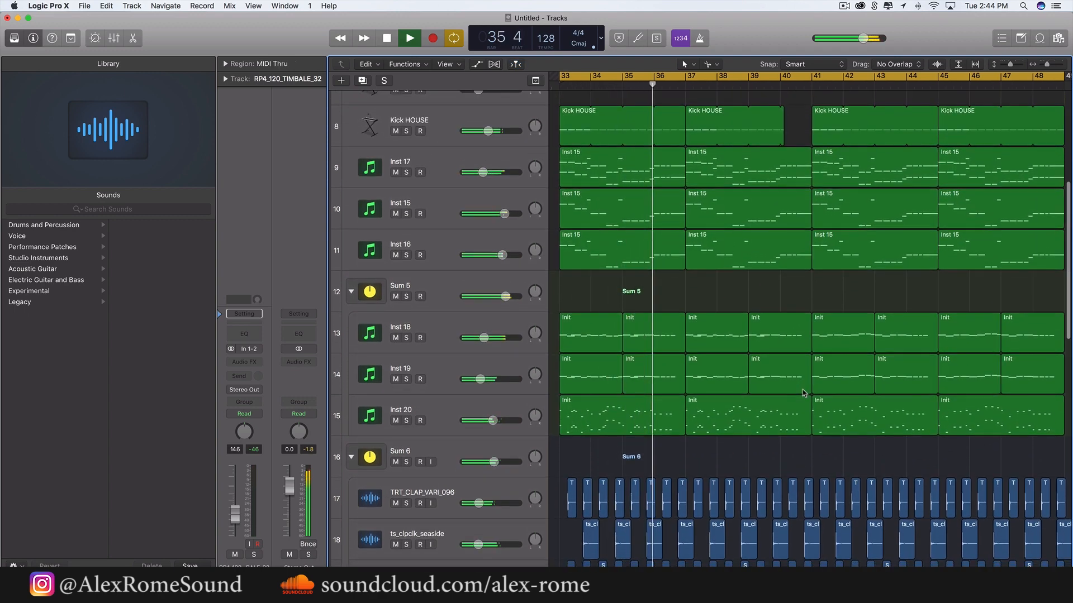
{"action": "key", "text": "space"}
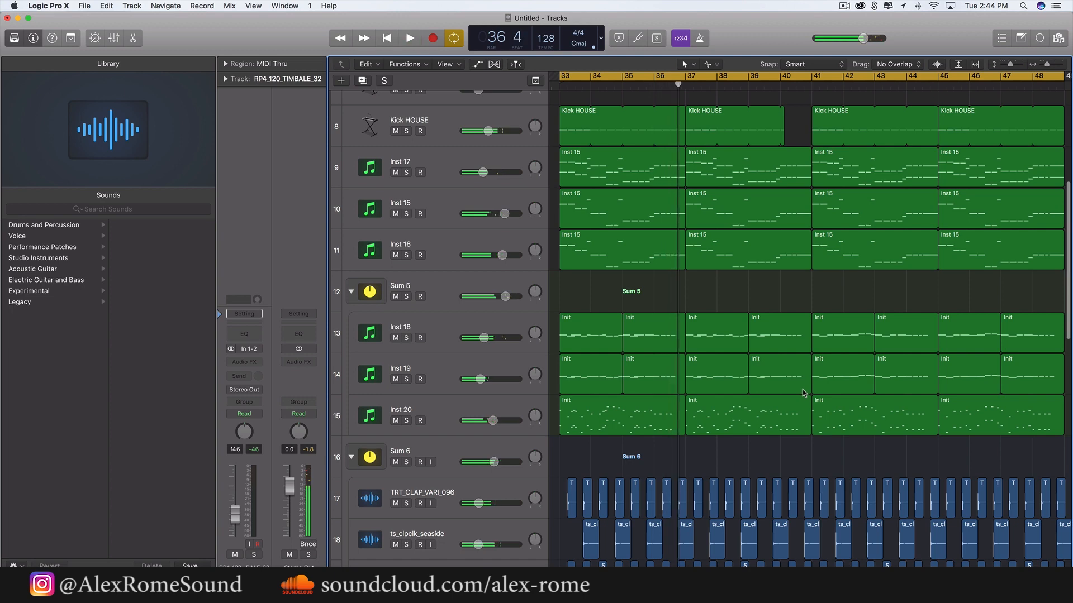
{"action": "scroll", "coordinate": [802, 391], "scroll_direction": "down", "scroll_amount": 1}
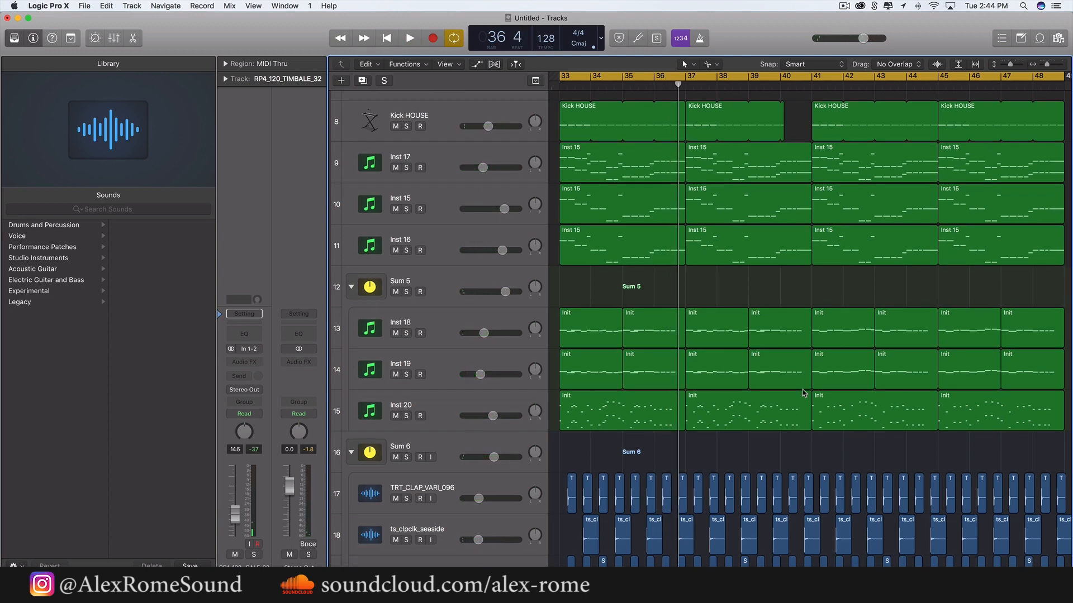
{"action": "scroll", "coordinate": [803, 393], "scroll_direction": "up", "scroll_amount": 5}
{"action": "scroll", "coordinate": [802, 393], "scroll_direction": "right", "scroll_amount": 3}
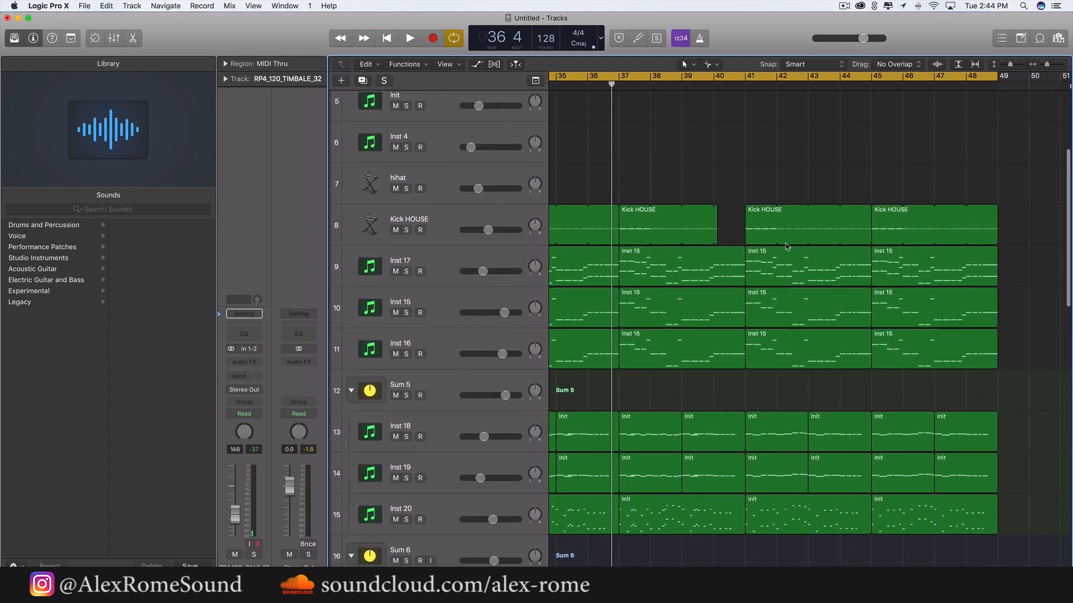
Set the cycle range to bars 40 to 43 and trim the Inst 17 region before bar 41 to match the Kick HOUSE region's end
{"action": "left_click_drag", "start_coordinate": [714, 76], "coordinate": [808, 77]}
{"action": "scroll", "coordinate": [725, 309], "scroll_direction": "up", "scroll_amount": 3}
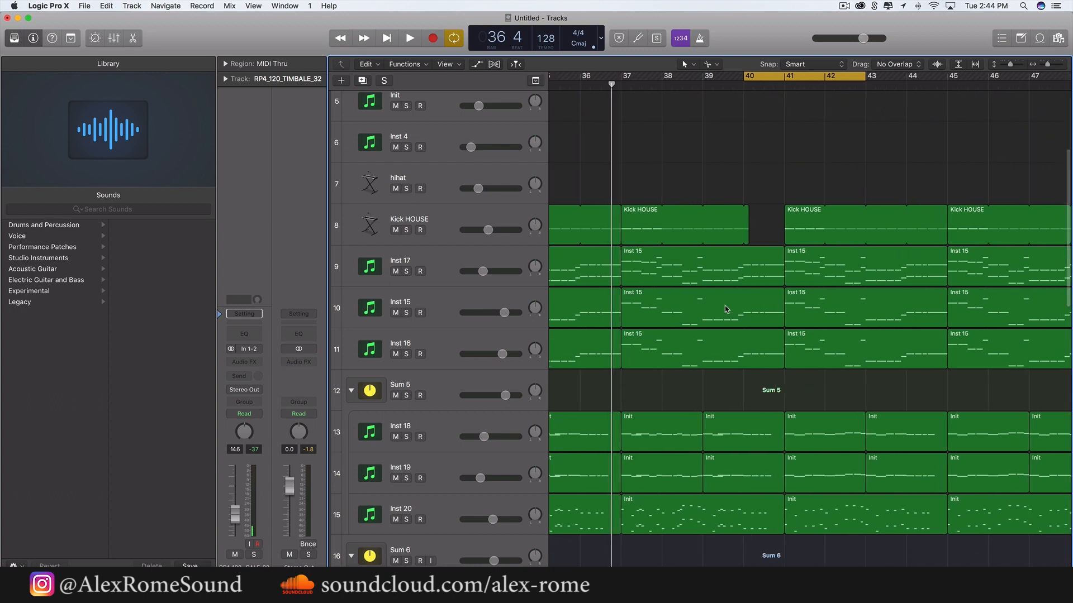
{"action": "left_click_drag", "start_coordinate": [733, 269], "coordinate": [701, 270]}
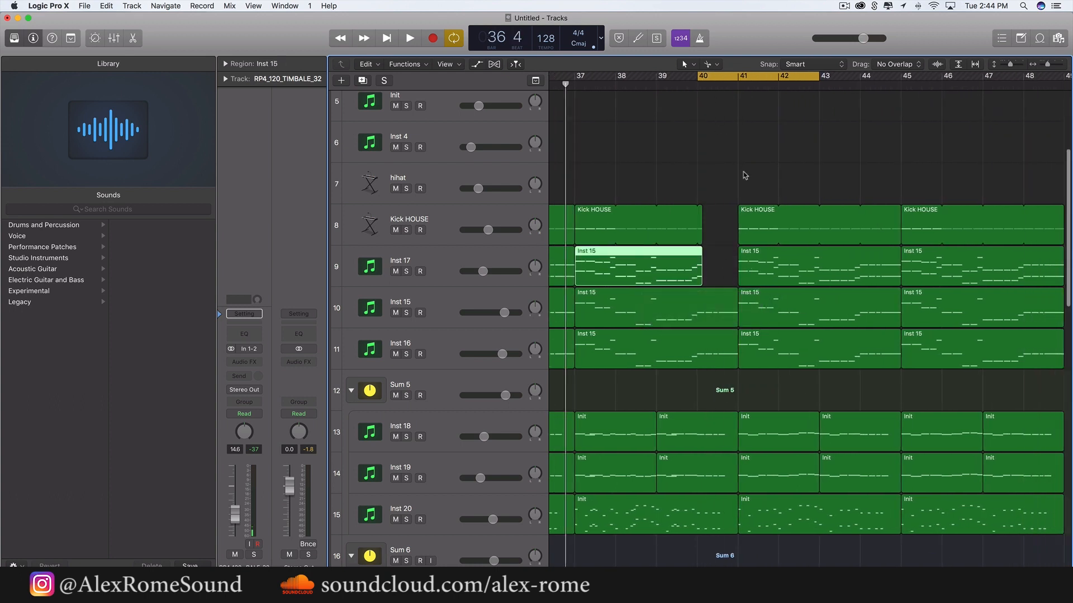
Check Inst 16 in solo, then trim its region before bar 41 to end at bar 40 and play the break with all tracks
{"action": "scroll", "coordinate": [743, 174], "scroll_direction": "right", "scroll_amount": 3}
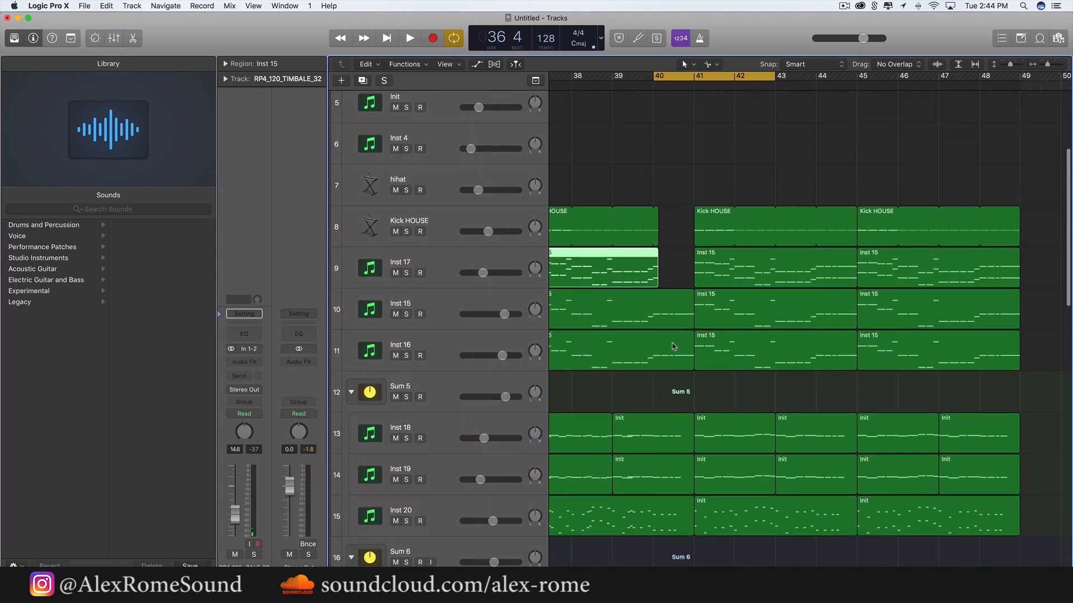
{"action": "left_click", "coordinate": [406, 356]}
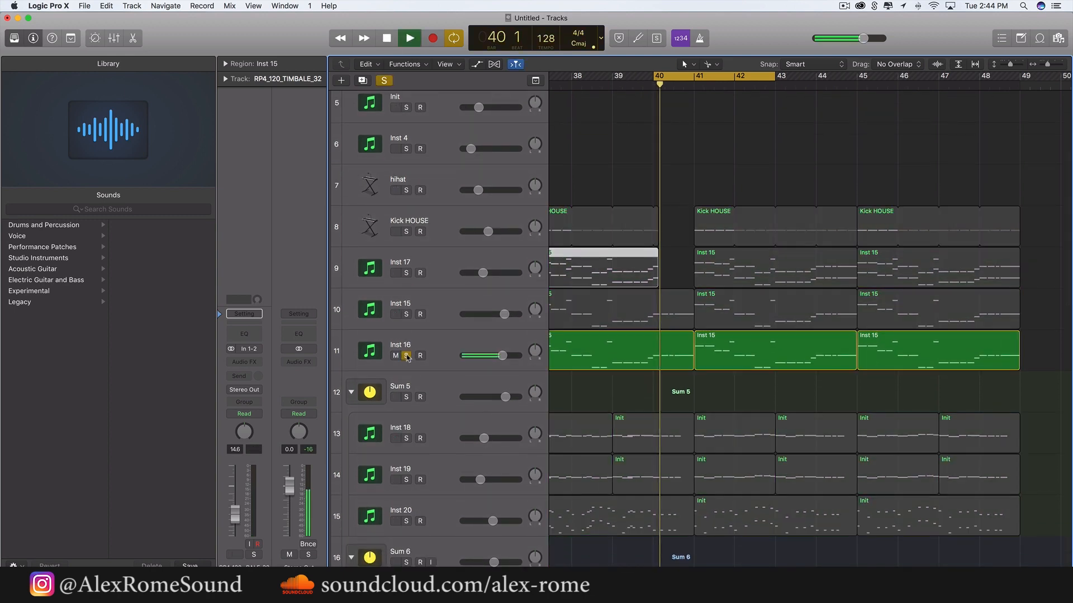
{"action": "key", "text": "space"}
{"action": "left_click", "coordinate": [407, 356]}
{"action": "left_click_drag", "start_coordinate": [696, 364], "coordinate": [653, 369]}
{"action": "key", "text": "space"}
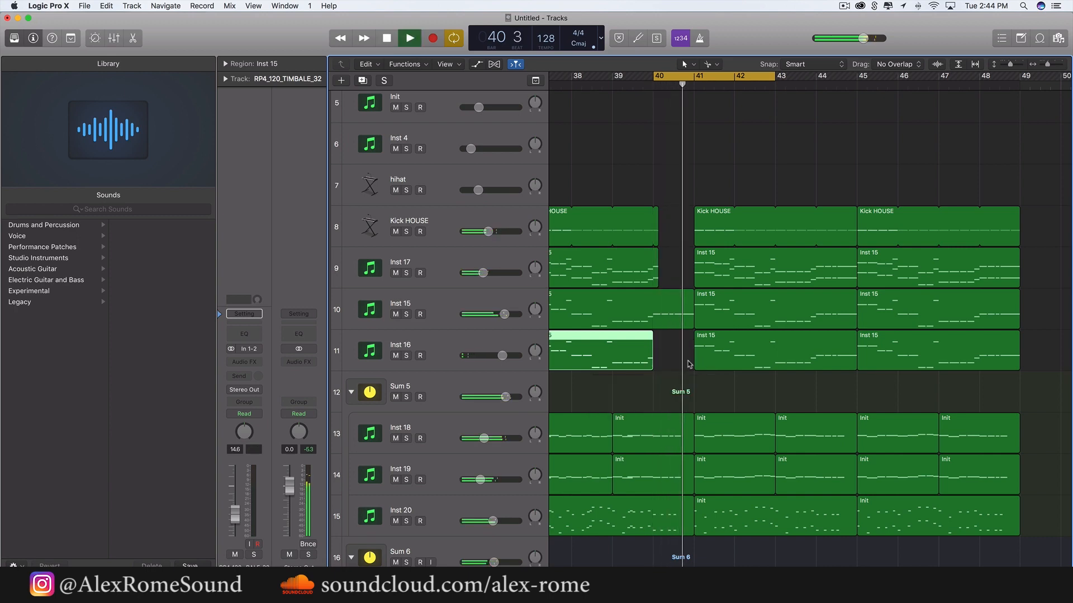
Play the break through into bar 41 and set the cycle range from bar 41 to midway through bar 47
{"action": "scroll", "coordinate": [611, 89], "scroll_direction": "right", "scroll_amount": 5}
{"action": "key", "text": "space"}
{"action": "scroll", "coordinate": [606, 96], "scroll_direction": "left", "scroll_amount": 2}
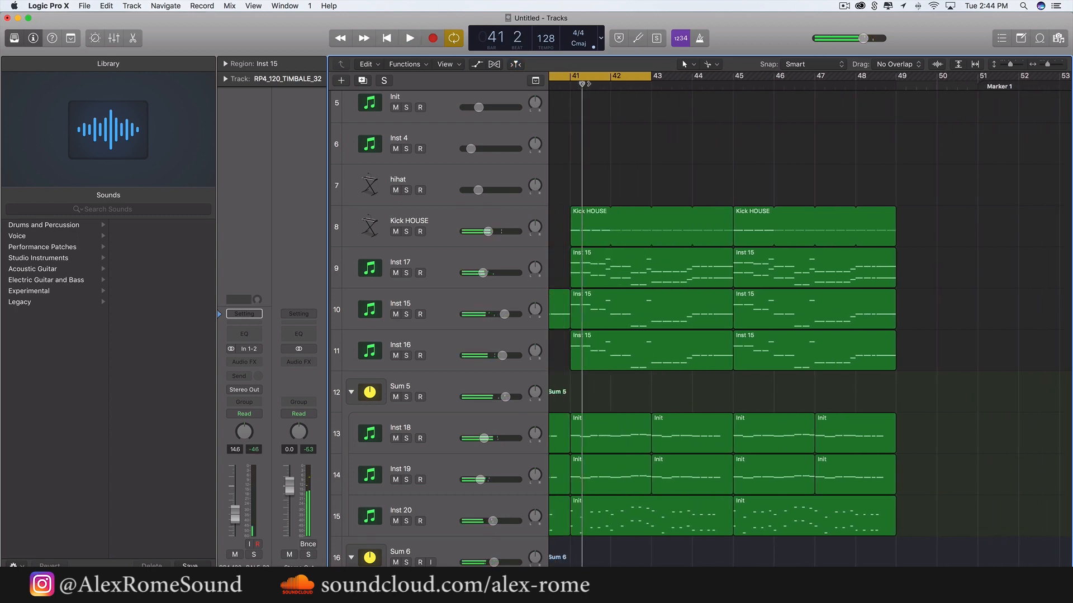
{"action": "left_click_drag", "start_coordinate": [572, 77], "coordinate": [840, 114]}
Look through the lower tracks, from the clap layers to the Sum 4 stack and snares, comparing their build-up and drop regions
{"action": "scroll", "coordinate": [858, 295], "scroll_direction": "down", "scroll_amount": 15}
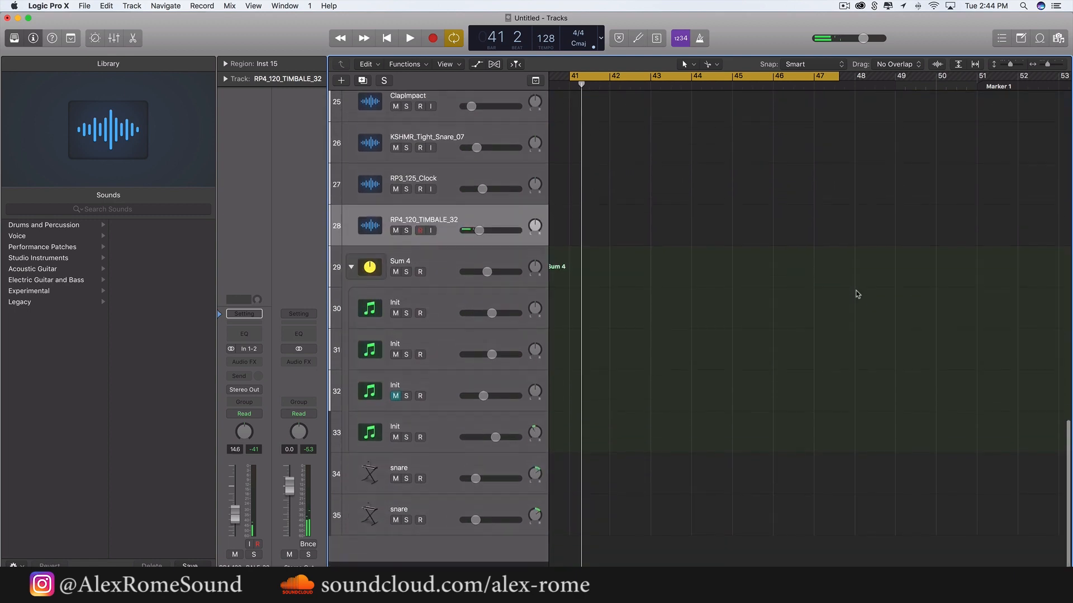
{"action": "key", "text": "super+Left"}
{"action": "key", "text": "super+Left"}
{"action": "key", "text": "super+Left"}
{"action": "key", "text": "super+Left"}
{"action": "scroll", "coordinate": [857, 294], "scroll_direction": "left", "scroll_amount": 6}
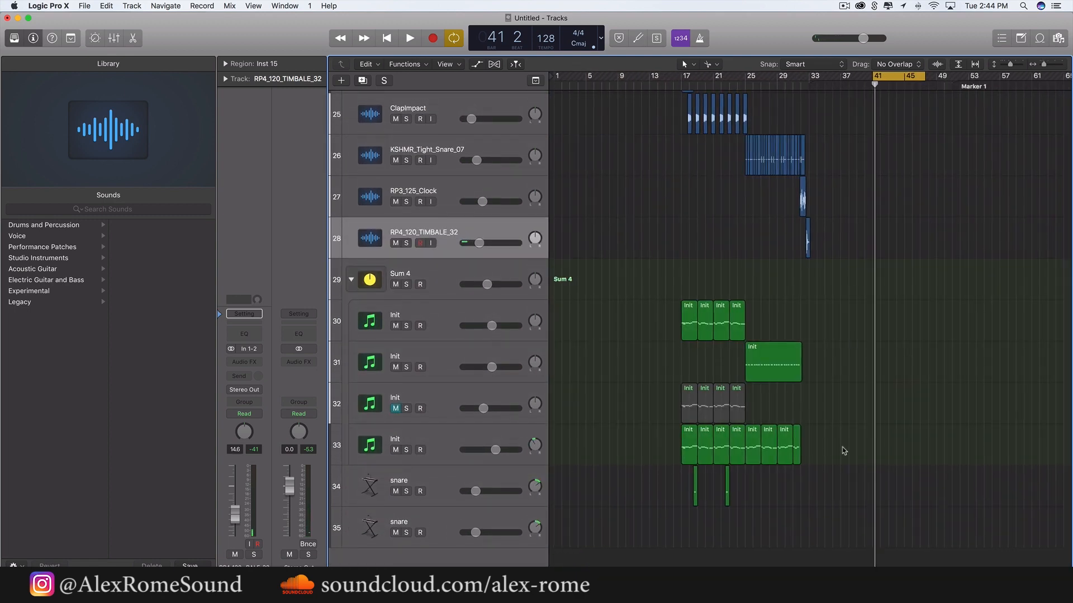
{"action": "key", "text": "super+Right"}
{"action": "key", "text": "super+Right"}
{"action": "key", "text": "super+Right"}
{"action": "key", "text": "super+Right"}
{"action": "scroll", "coordinate": [844, 450], "scroll_direction": "up", "scroll_amount": 1}
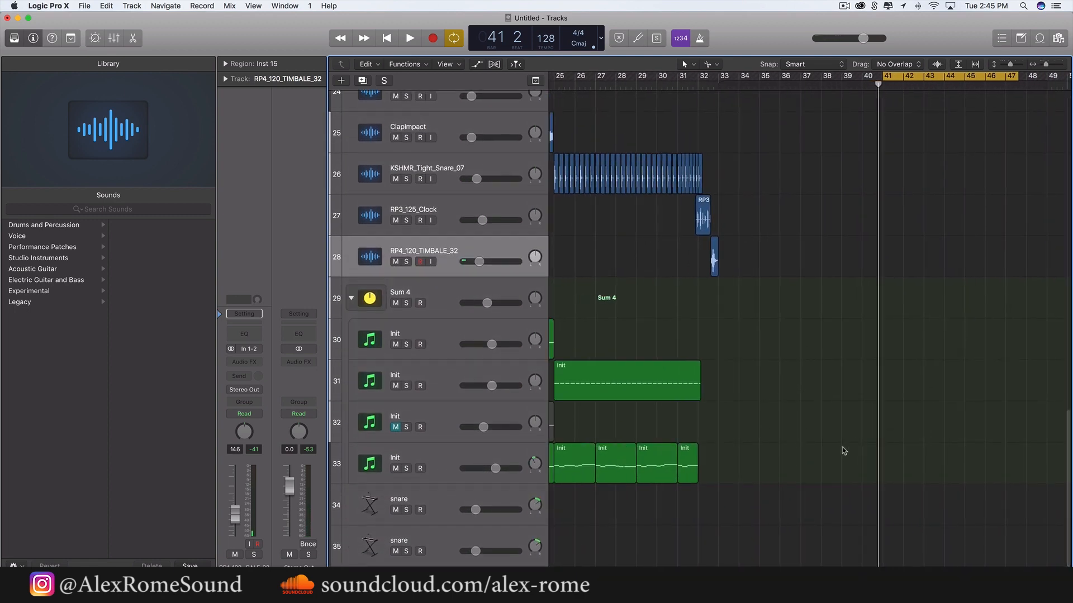
{"action": "scroll", "coordinate": [843, 451], "scroll_direction": "left", "scroll_amount": 3}
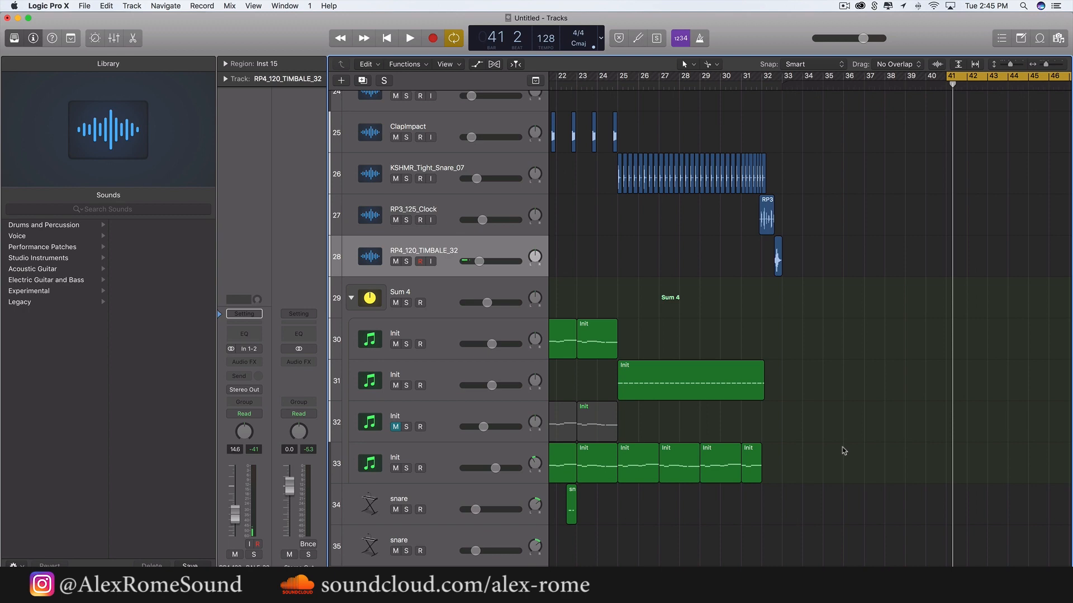
{"action": "scroll", "coordinate": [843, 451], "scroll_direction": "up", "scroll_amount": 10}
{"action": "scroll", "coordinate": [843, 451], "scroll_direction": "right", "scroll_amount": 5}
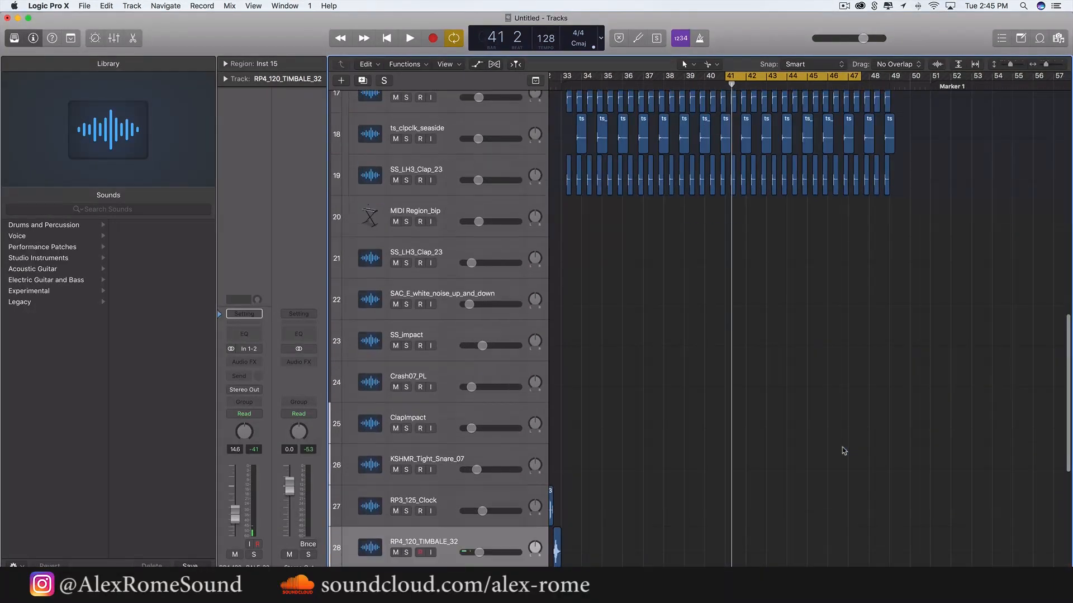
{"action": "scroll", "coordinate": [844, 450], "scroll_direction": "down", "scroll_amount": 8}
{"action": "scroll", "coordinate": [843, 450], "scroll_direction": "left", "scroll_amount": 10}
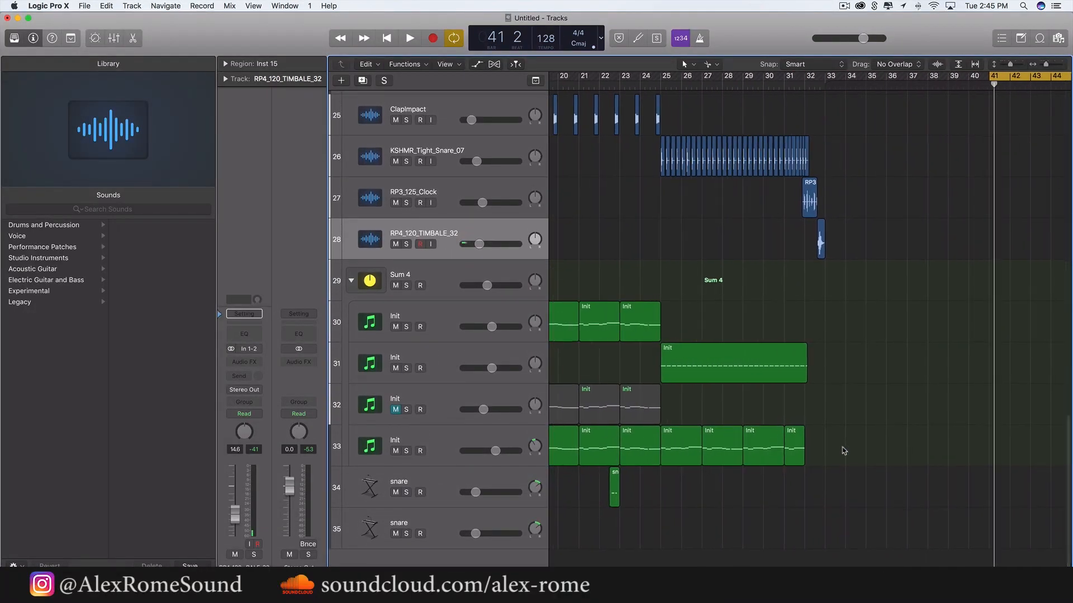
{"action": "scroll", "coordinate": [844, 451], "scroll_direction": "left", "scroll_amount": 1}
{"action": "scroll", "coordinate": [594, 362], "scroll_direction": "left", "scroll_amount": 5}
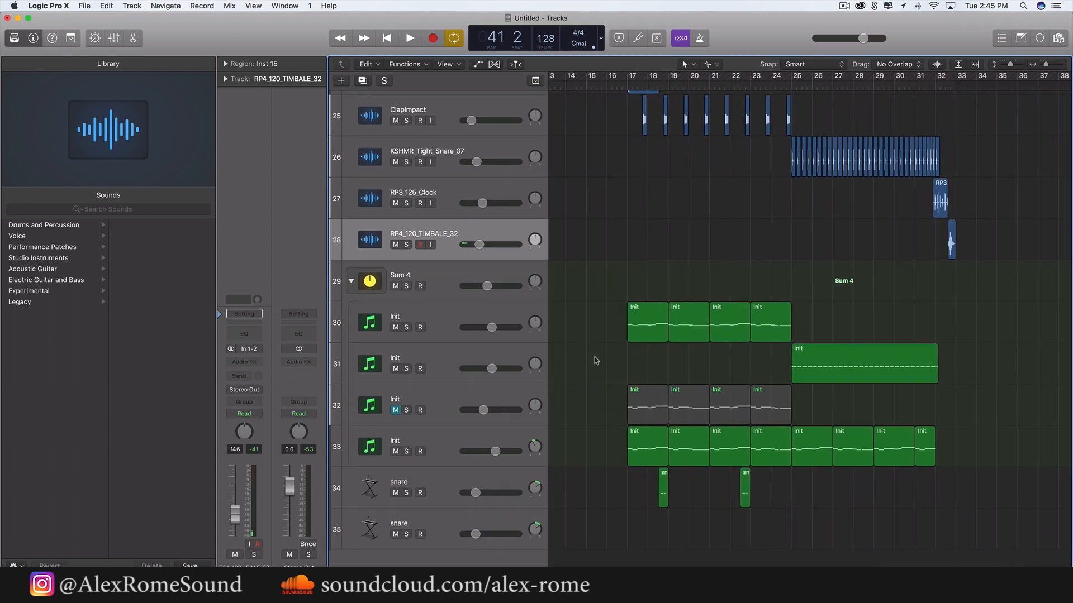
Rename the last Init track in the Sum 4 stack as whist and briefly play the drop from bar 41
{"action": "scroll", "coordinate": [559, 380], "scroll_direction": "right", "scroll_amount": 10}
{"action": "double_click", "coordinate": [396, 441]}
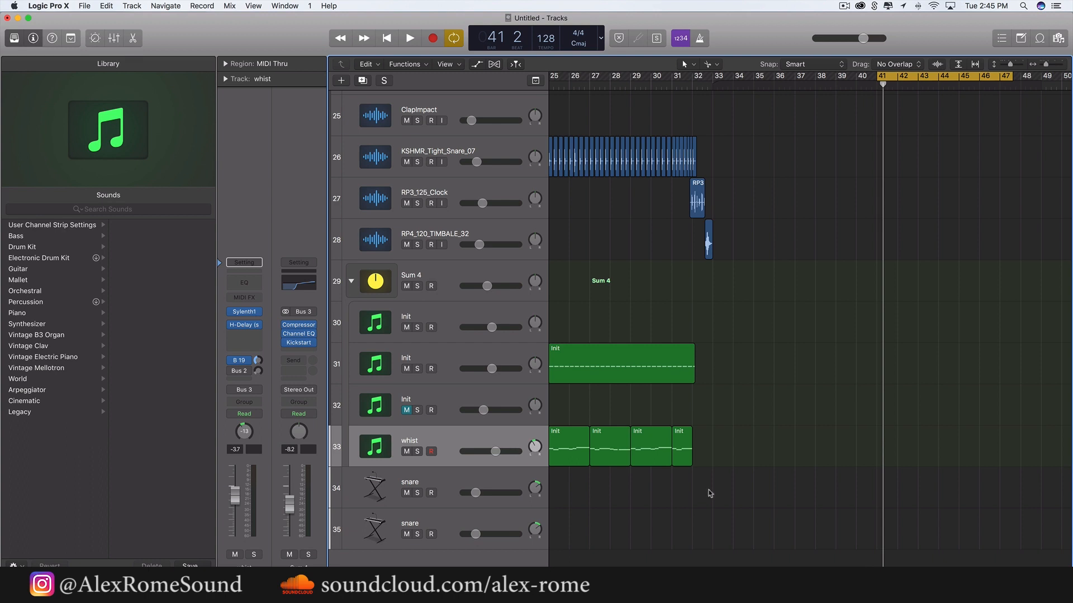
{"action": "scroll", "coordinate": [819, 519], "scroll_direction": "right", "scroll_amount": 10}
{"action": "scroll", "coordinate": [819, 519], "scroll_direction": "left", "scroll_amount": 4}
{"action": "key", "text": "space"}
{"action": "key", "text": "space"}
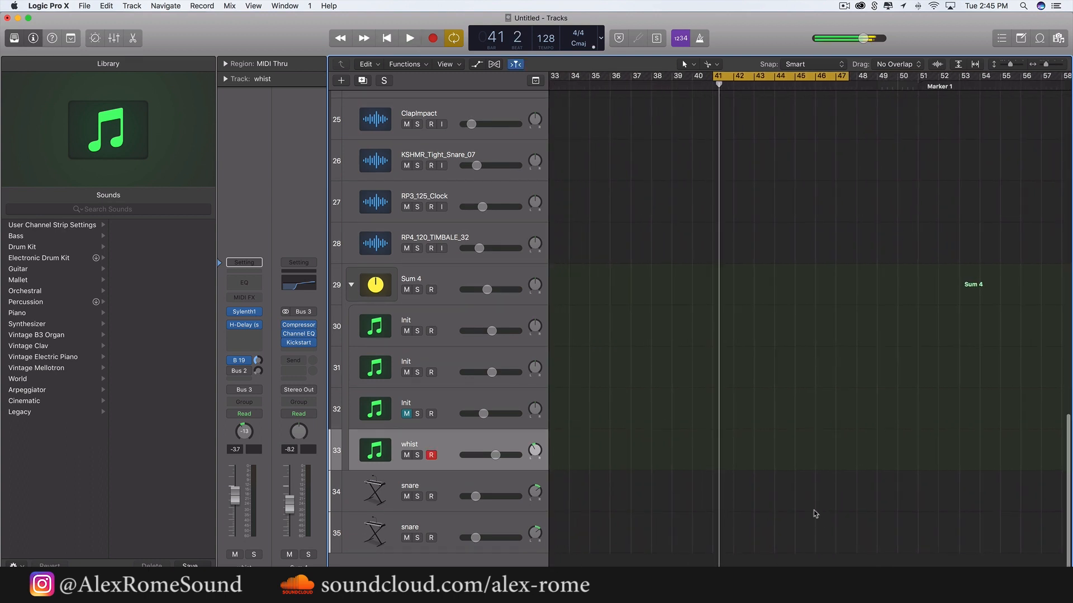
Create an empty MIDI region from bar 41 to 45 on the whist track and open it in the Piano Roll
{"action": "left_click", "coordinate": [711, 63]}
{"action": "left_click", "coordinate": [726, 129]}
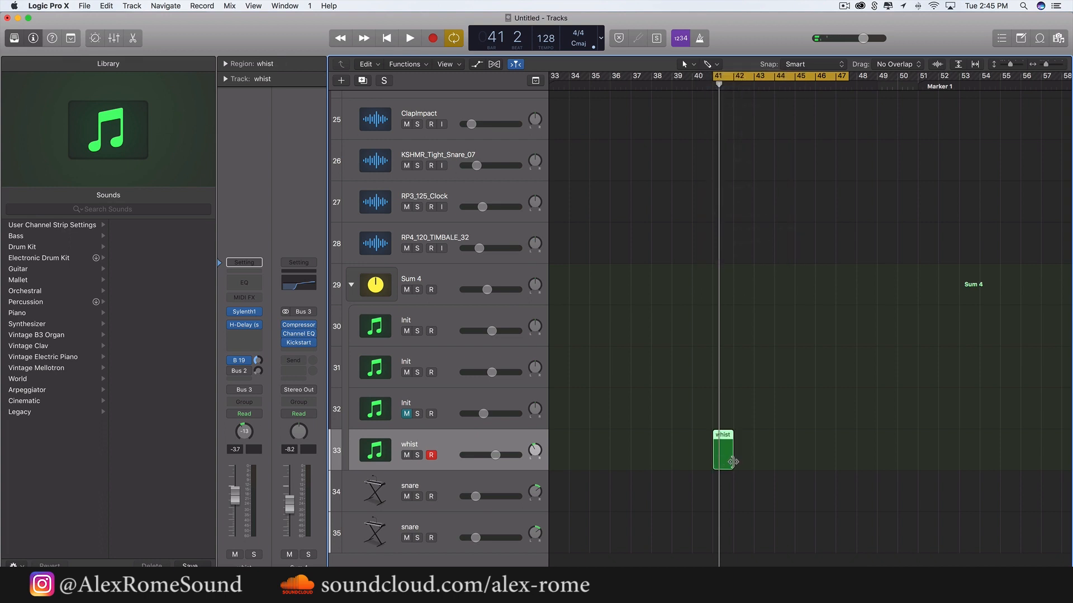
{"action": "left_click_drag", "start_coordinate": [735, 461], "coordinate": [785, 462]}
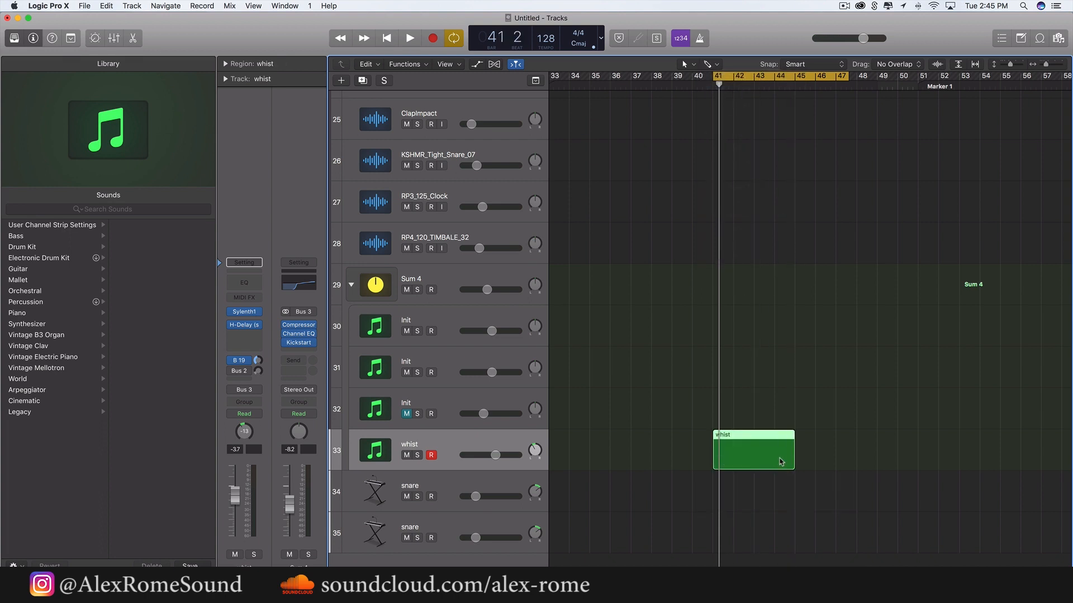
{"action": "double_click", "coordinate": [785, 462]}
{"action": "left_click_drag", "start_coordinate": [809, 503], "coordinate": [811, 391]}
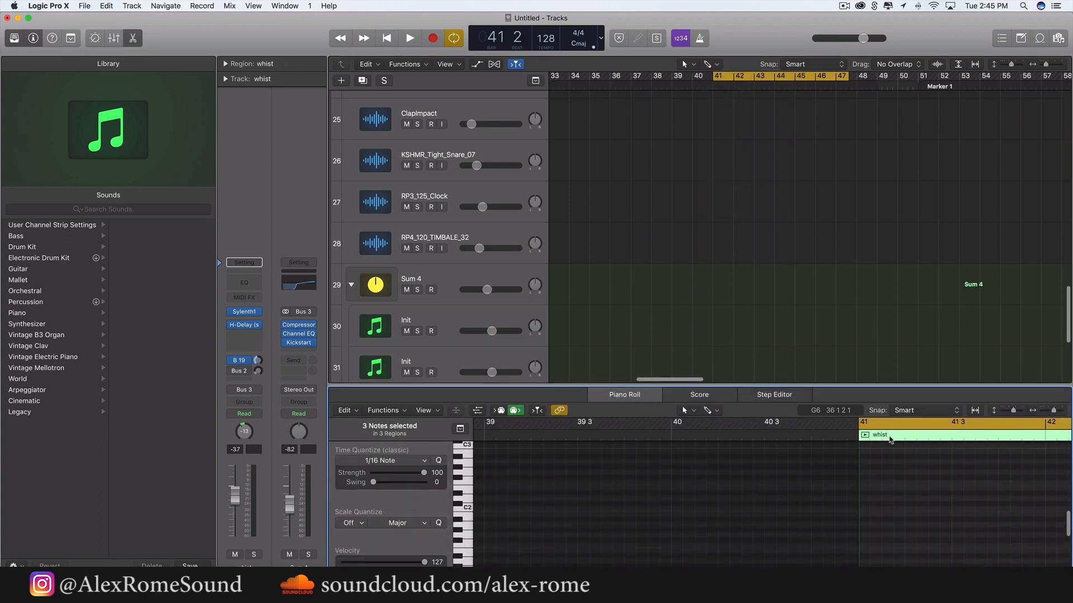
Add the first note of the whist region at the start of bar 41 and raise it to E4 during playback
{"action": "key", "text": "space"}
{"action": "scroll", "coordinate": [831, 337], "scroll_direction": "down", "scroll_amount": 4}
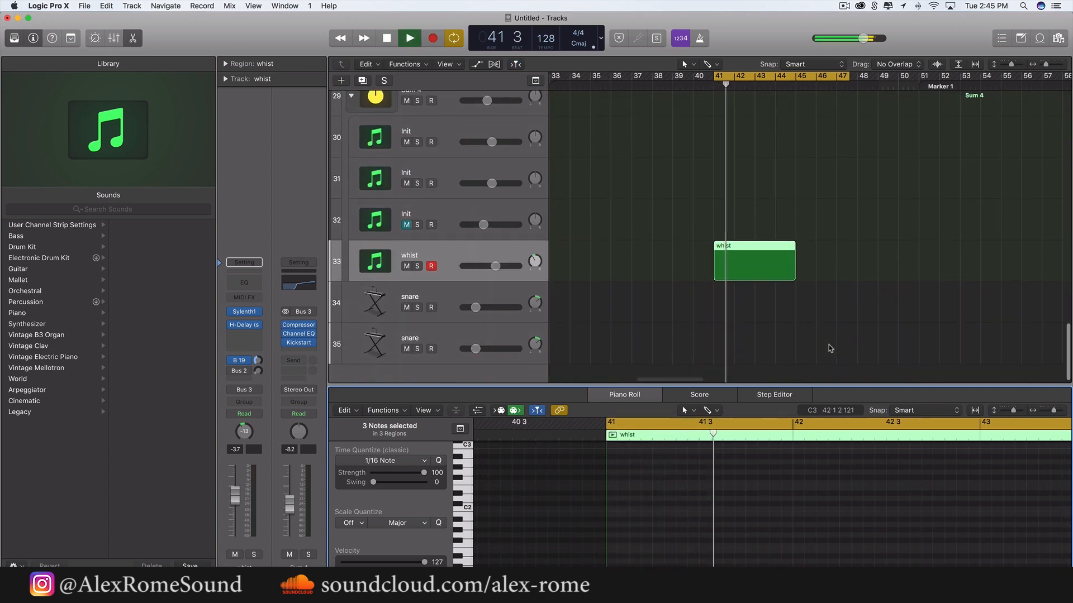
{"action": "left_click", "coordinate": [614, 485], "text": "super"}
{"action": "left_click_drag", "start_coordinate": [614, 486], "coordinate": [613, 457]}
{"action": "scroll", "coordinate": [613, 457], "scroll_direction": "up", "scroll_amount": 3}
{"action": "scroll", "coordinate": [614, 478], "scroll_direction": "up", "scroll_amount": 2}
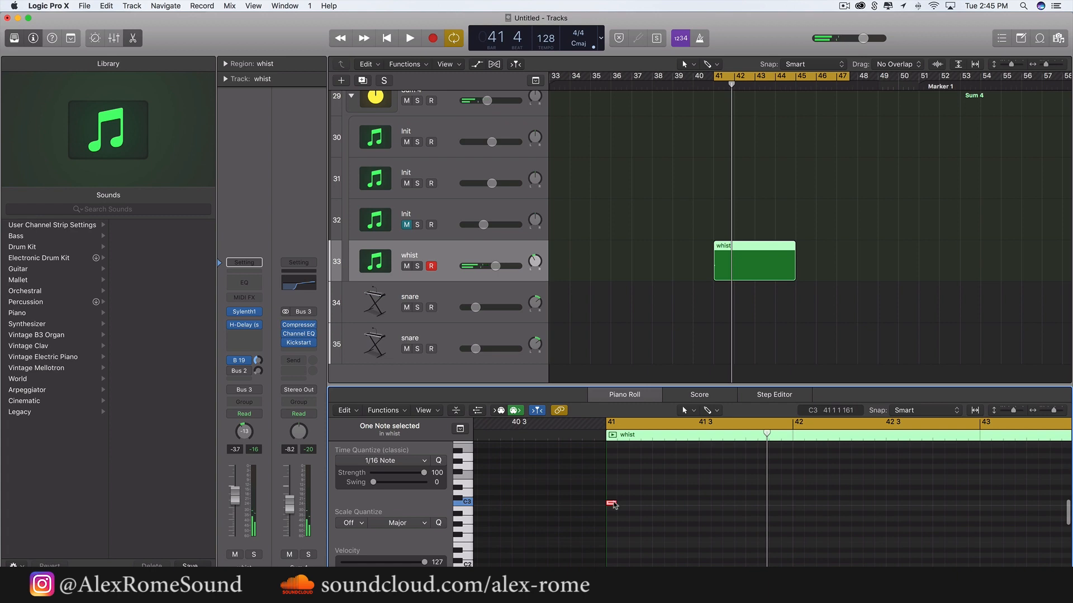
{"action": "left_click_drag", "start_coordinate": [613, 506], "coordinate": [611, 471]}
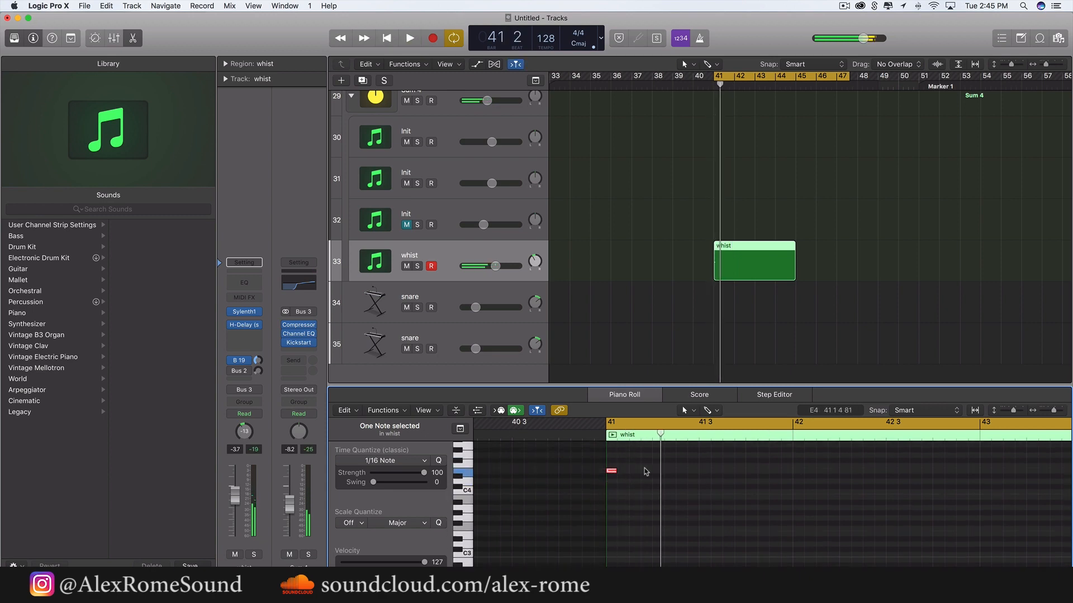
Add an E4 note on beat 2 and D4 notes on beats 3 and 4 of bar 41
{"action": "key", "text": "space"}
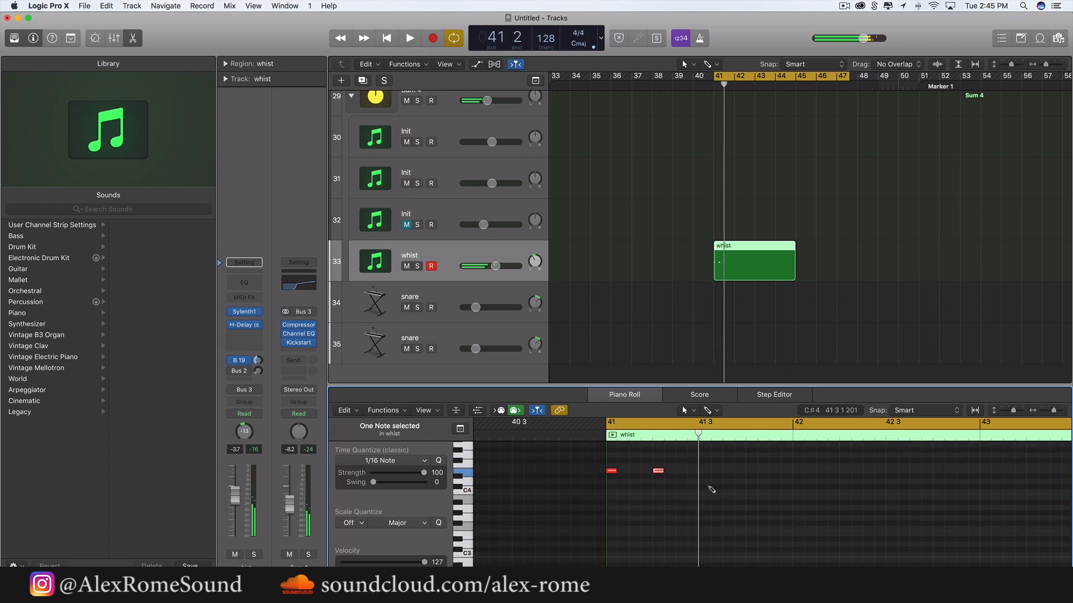
{"action": "left_click", "coordinate": [702, 481]}
{"action": "key", "text": "space"}
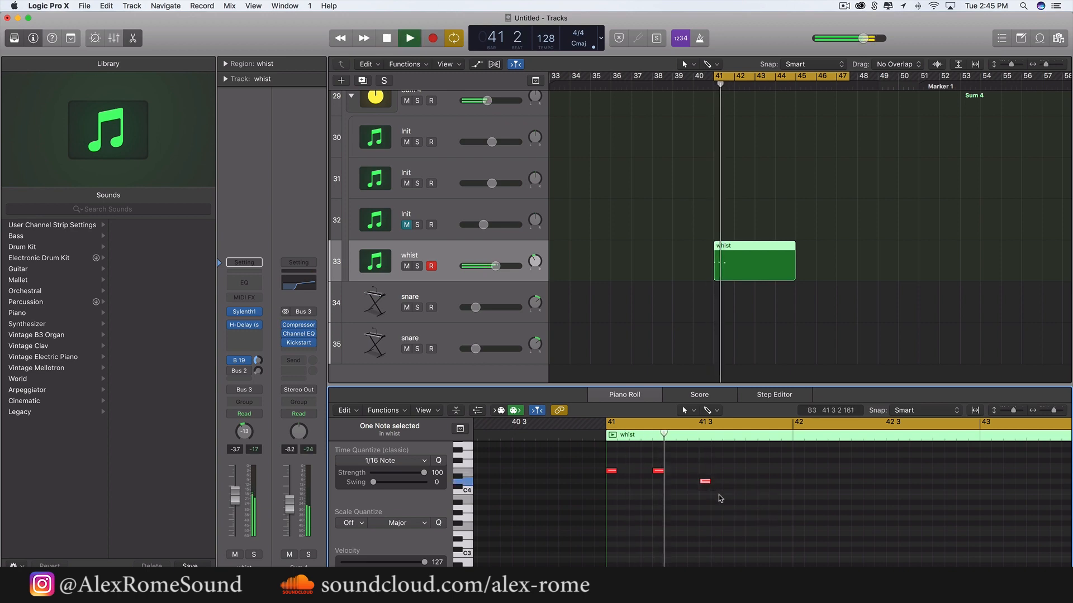
{"action": "scroll", "coordinate": [758, 487], "scroll_direction": "up", "scroll_amount": 1}
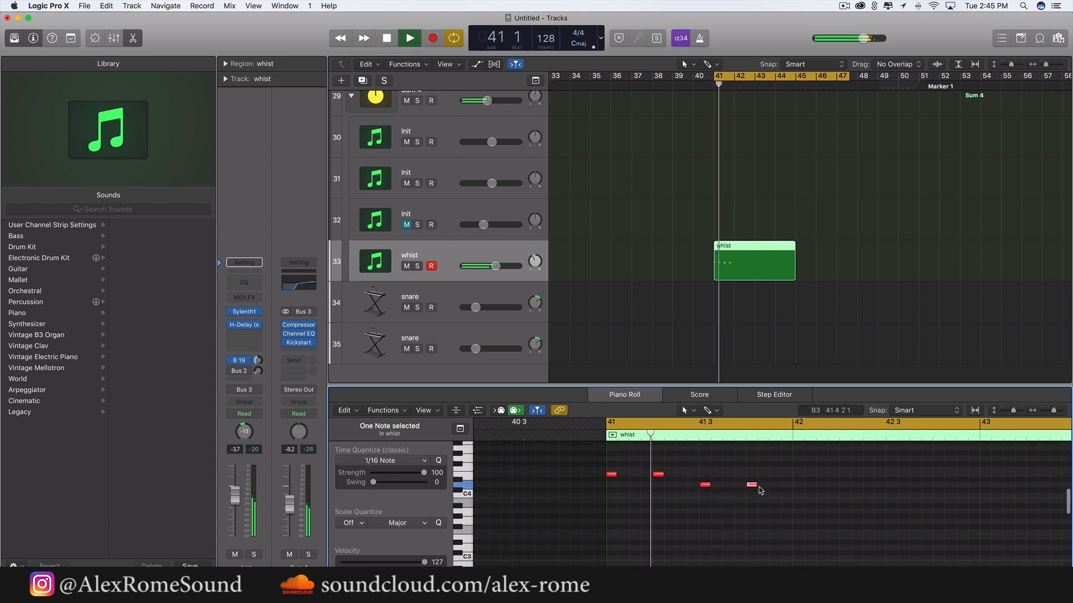
Lower the second note to C4 and move the fourth note one sixteenth earlier, to 41 3 4
{"action": "left_click_drag", "start_coordinate": [658, 477], "coordinate": [658, 495]}
{"action": "key", "text": "space"}
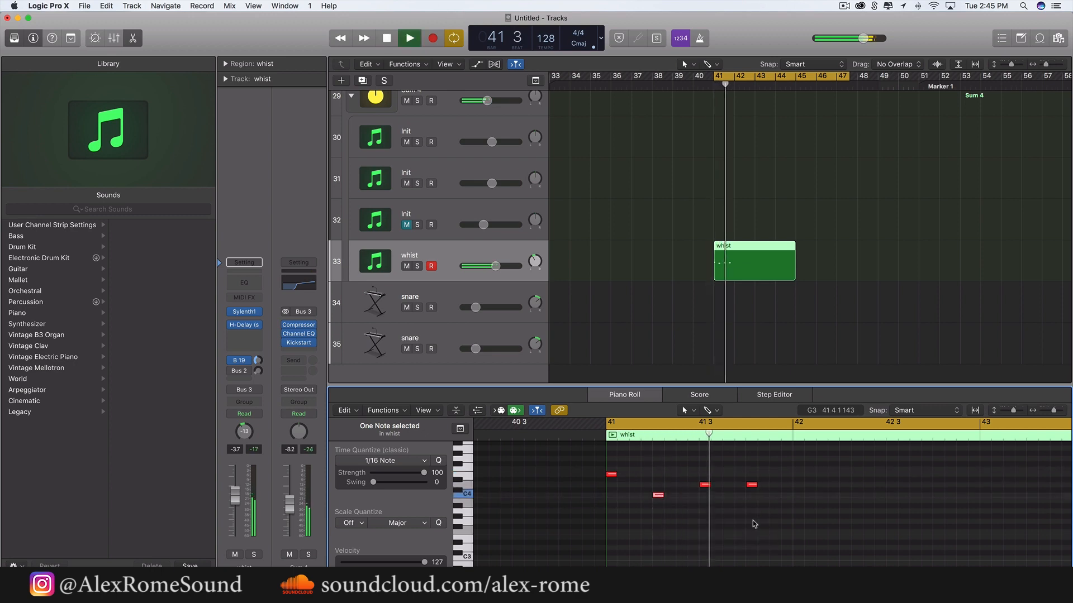
{"action": "left_click_drag", "start_coordinate": [753, 488], "coordinate": [741, 485]}
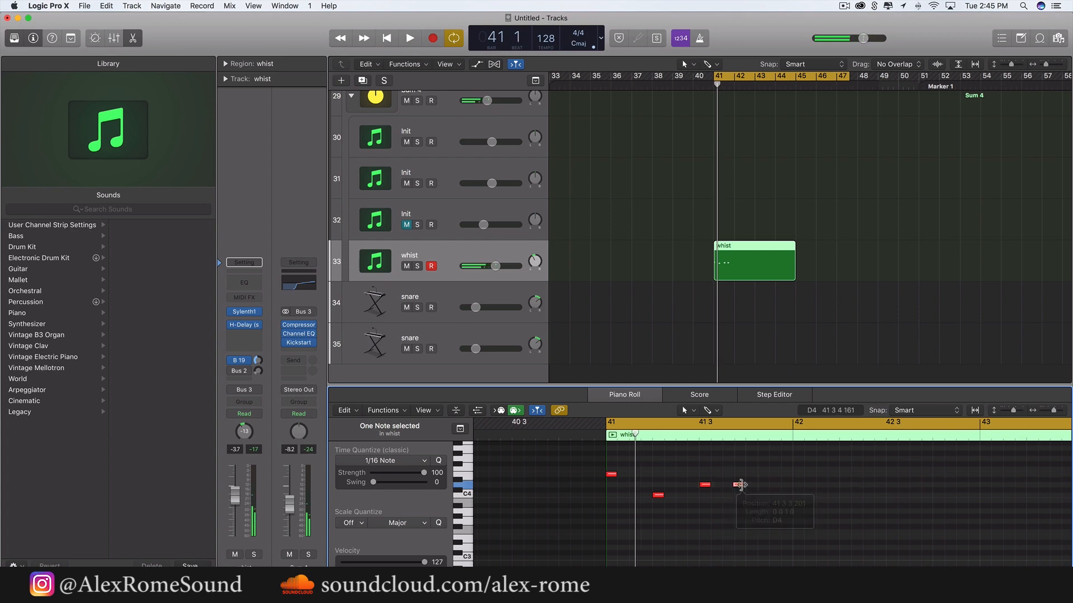
Lengthen the first three whist notes so that each one reaches the start of the following note
{"action": "key", "text": "super+Right"}
{"action": "key", "text": "super+Right"}
{"action": "key", "text": "super+Right"}
{"action": "left_click_drag", "start_coordinate": [914, 484], "coordinate": [920, 485]}
{"action": "left_click_drag", "start_coordinate": [586, 477], "coordinate": [809, 501]}
{"action": "scroll", "coordinate": [809, 501], "scroll_direction": "right", "scroll_amount": 5}
{"action": "scroll", "coordinate": [809, 504], "scroll_direction": "up", "scroll_amount": 2}
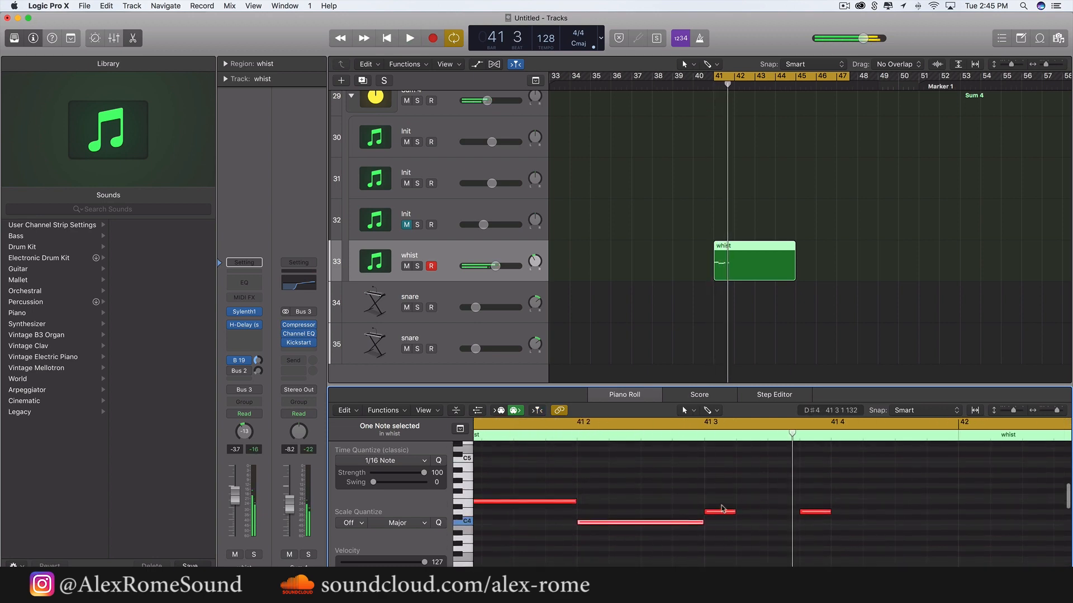
{"action": "left_click_drag", "start_coordinate": [732, 512], "coordinate": [797, 515]}
{"action": "key", "text": "space"}
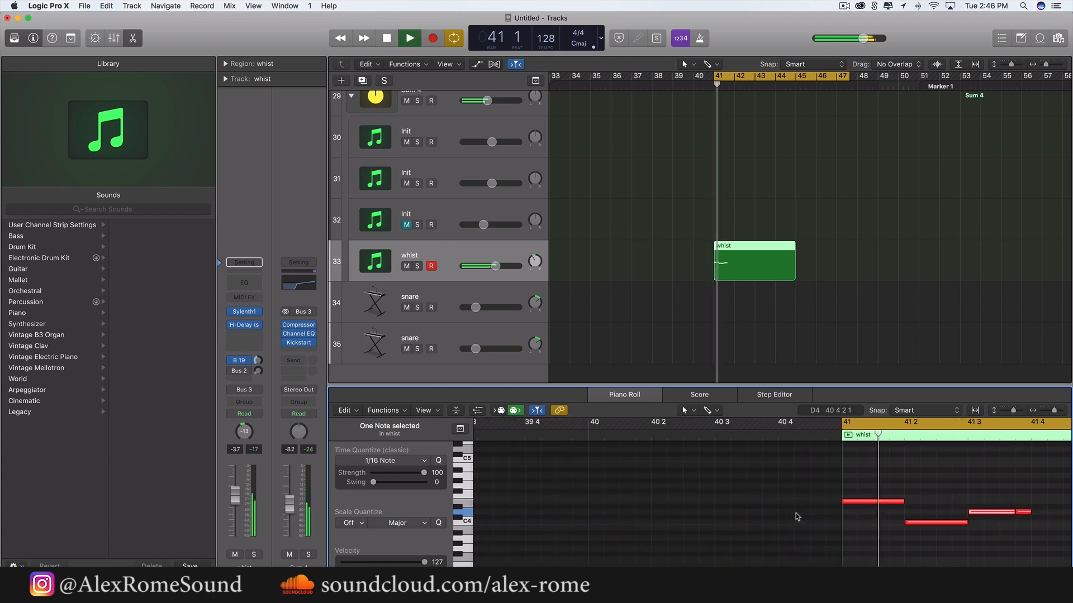
Add an E4 note at 41 4 2 ending at bar 42 and lengthen the preceding D4 note to meet it
{"action": "scroll", "coordinate": [796, 515], "scroll_direction": "right", "scroll_amount": 5}
{"action": "key", "text": "space"}
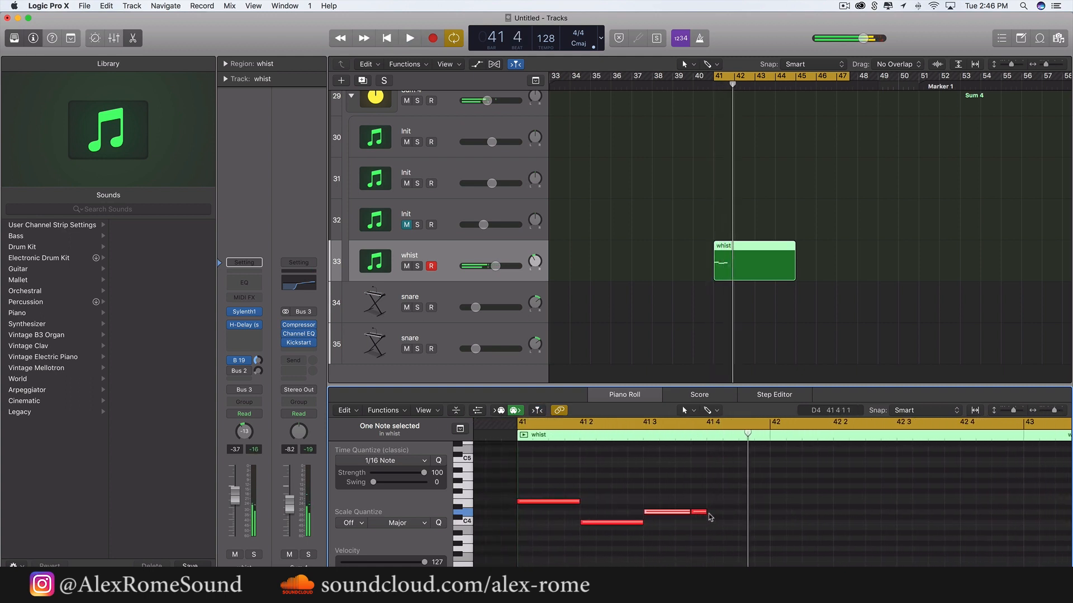
{"action": "scroll", "coordinate": [706, 513], "scroll_direction": "right", "scroll_amount": 3}
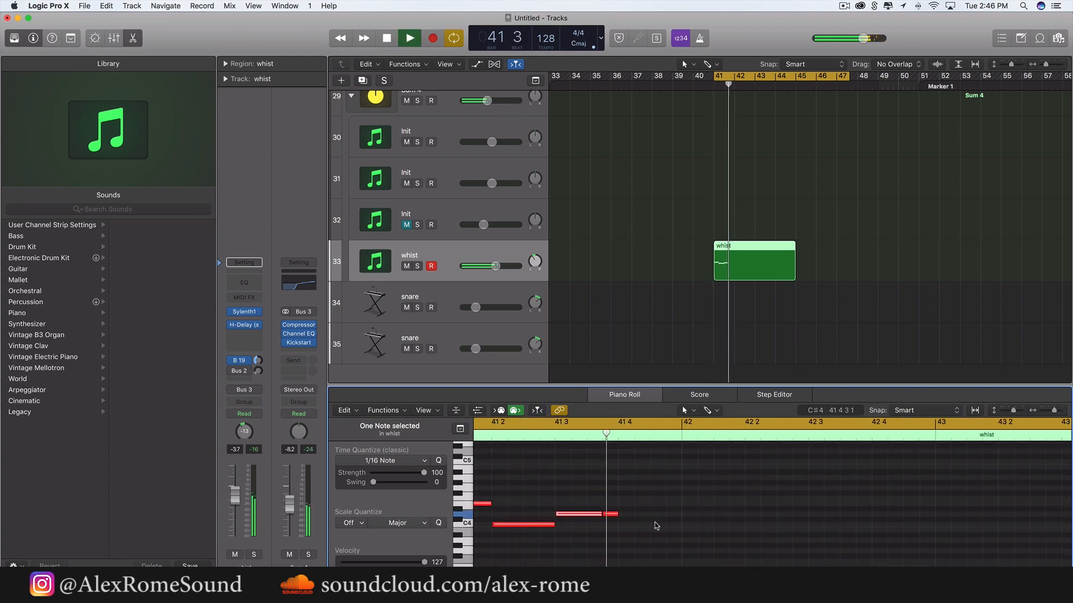
{"action": "left_click", "coordinate": [641, 503]}
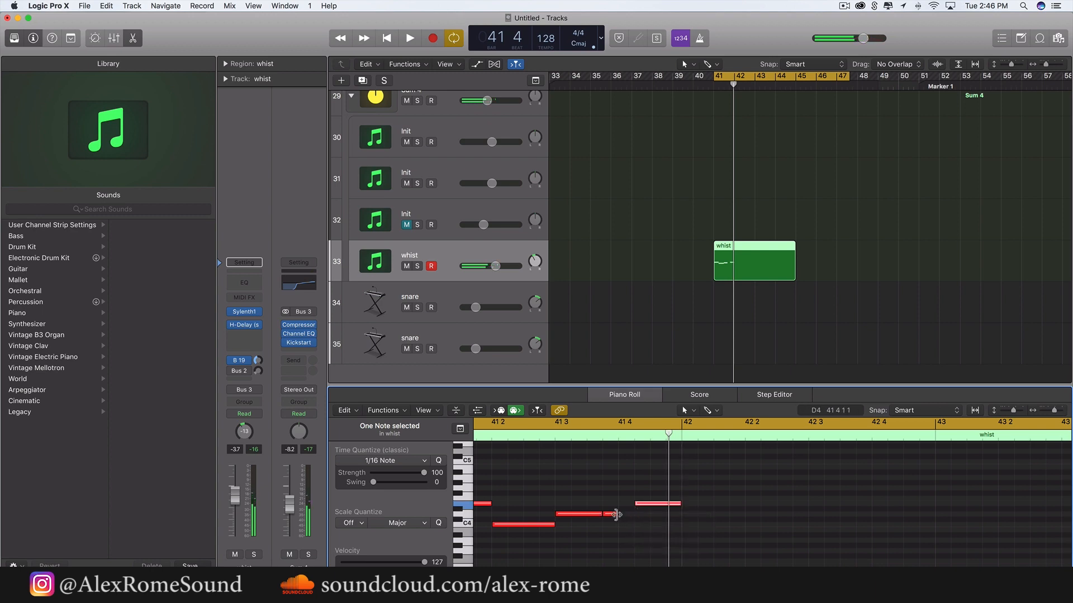
{"action": "left_click_drag", "start_coordinate": [616, 515], "coordinate": [635, 515]}
{"action": "key", "text": "space"}
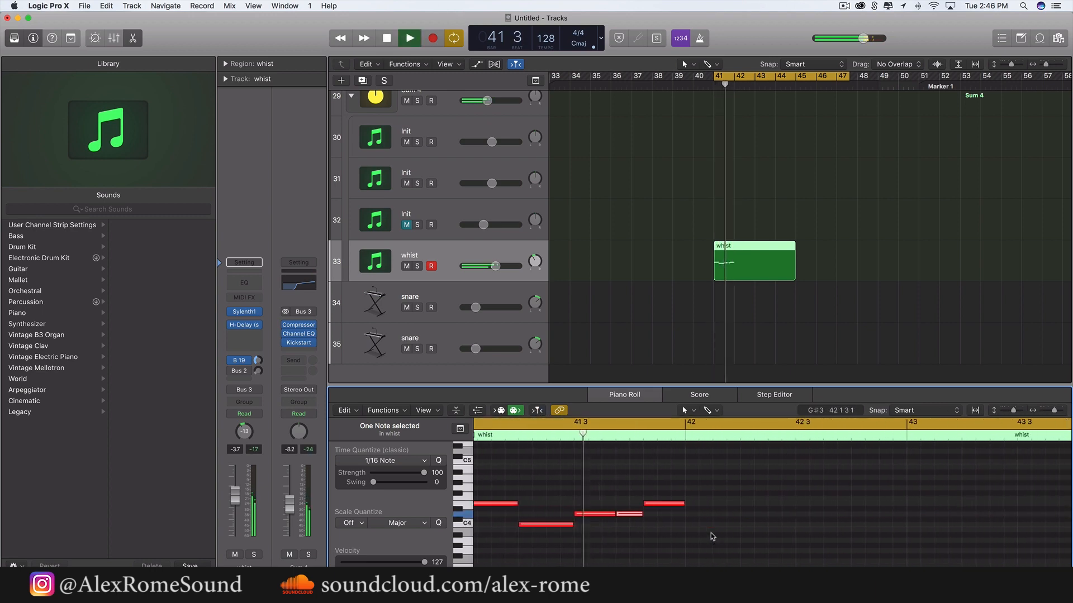
Shorten the last E4 note to start at 41 4 3, extend the D4 before it, and add a C4 note at bar 42
{"action": "key", "text": "space"}
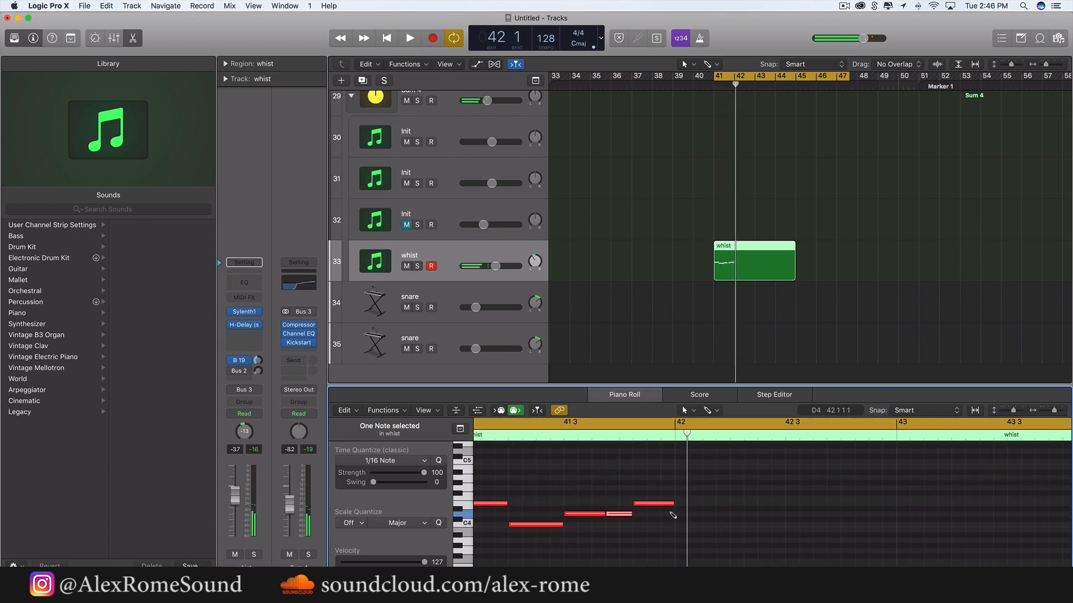
{"action": "key", "text": "space"}
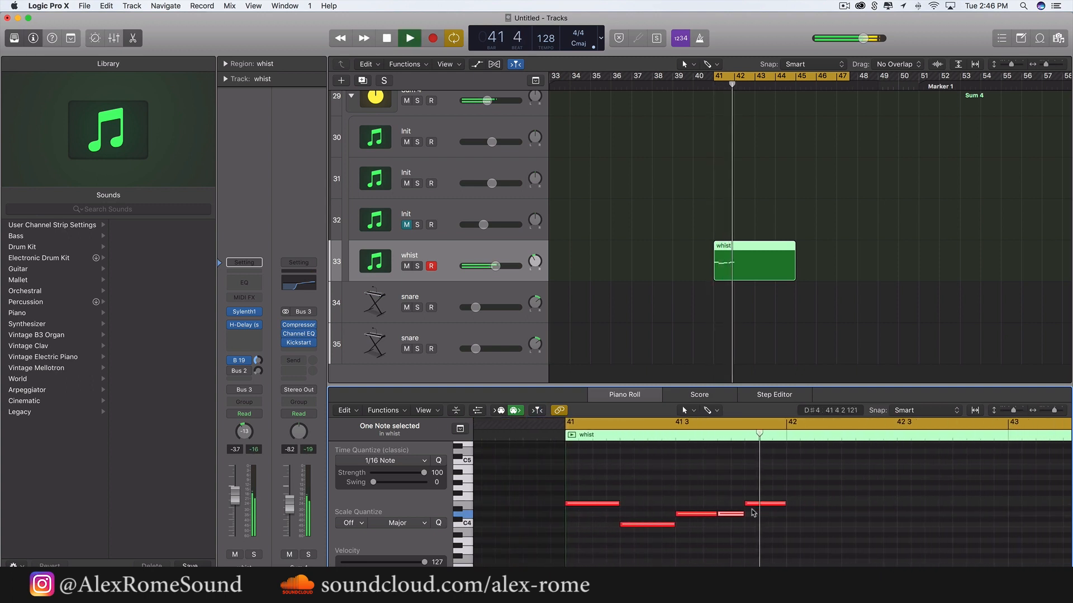
{"action": "key", "text": "space"}
{"action": "mouse_move", "coordinate": [747, 504]}
{"action": "left_mouse_down"}
{"action": "mouse_move", "coordinate": [763, 505]}
{"action": "mouse_move", "coordinate": [747, 512]}
{"action": "mouse_move", "coordinate": [759, 517]}
{"action": "left_mouse_up"}
{"action": "left_click", "coordinate": [794, 526], "text": "super"}
{"action": "key", "text": "space"}
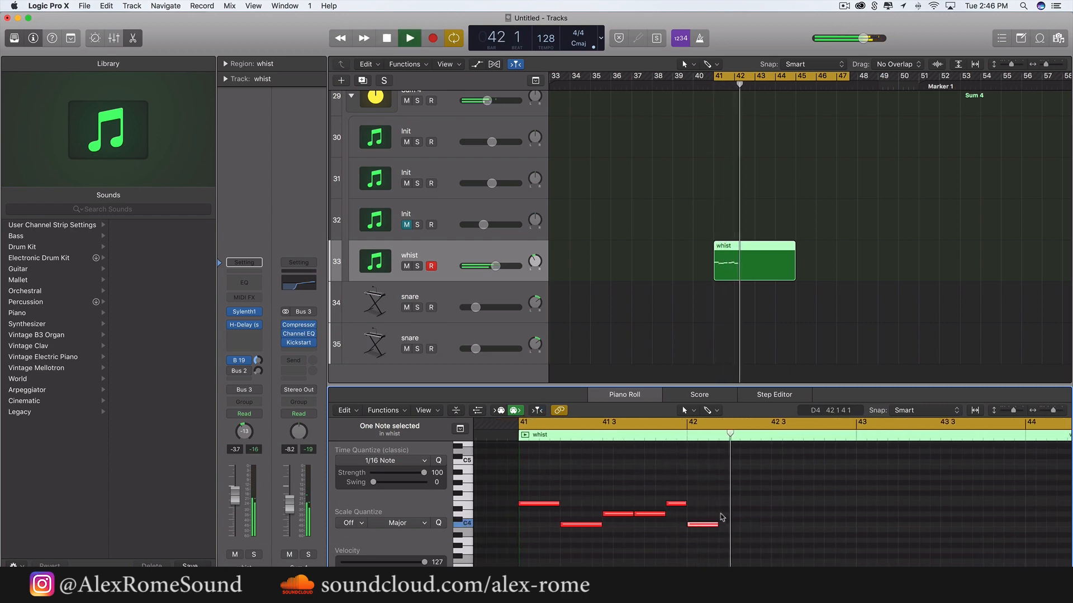
Lengthen the C4 note at bar 42 to reach 42 2 and add another C4 note directly after it
{"action": "left_click_drag", "start_coordinate": [716, 525], "coordinate": [728, 525]}
{"action": "left_click", "coordinate": [738, 526], "text": "super"}
{"action": "key", "text": "space"}
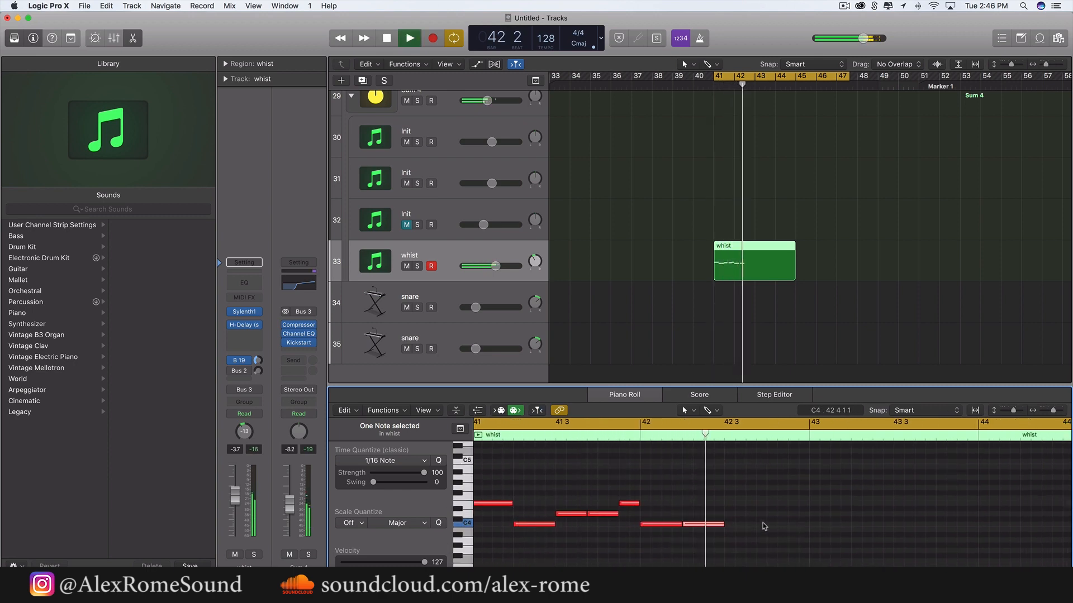
Add an E4 note at 42 3 and shorten it to three sixteenths
{"action": "left_click_drag", "start_coordinate": [725, 505], "coordinate": [741, 506]}
{"action": "key", "text": "space"}
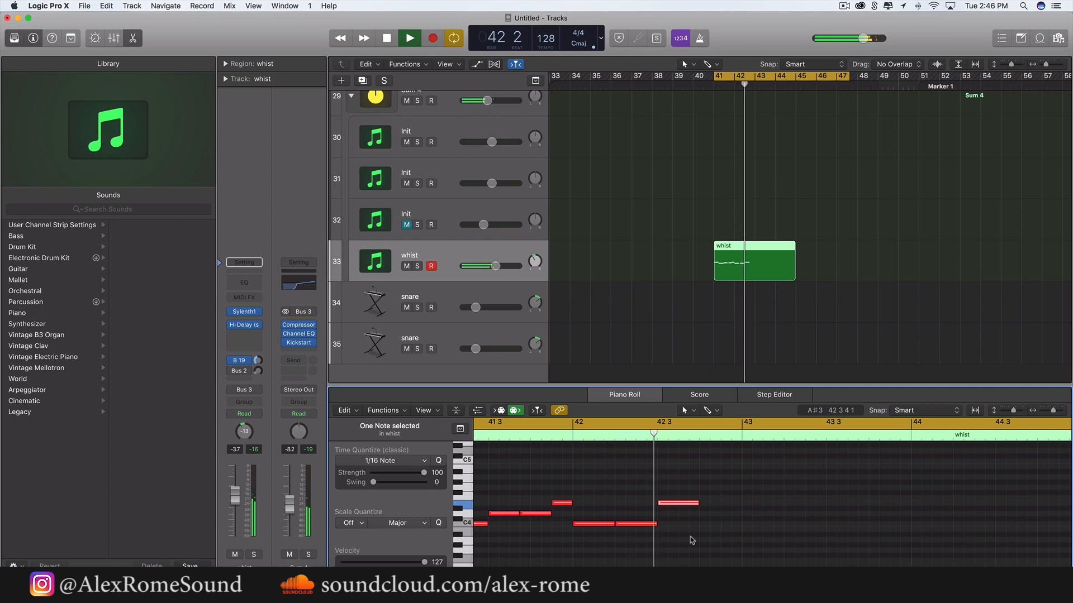
{"action": "key", "text": "space"}
{"action": "left_click", "coordinate": [698, 504]}
{"action": "left_click_drag", "start_coordinate": [697, 503], "coordinate": [695, 505]}
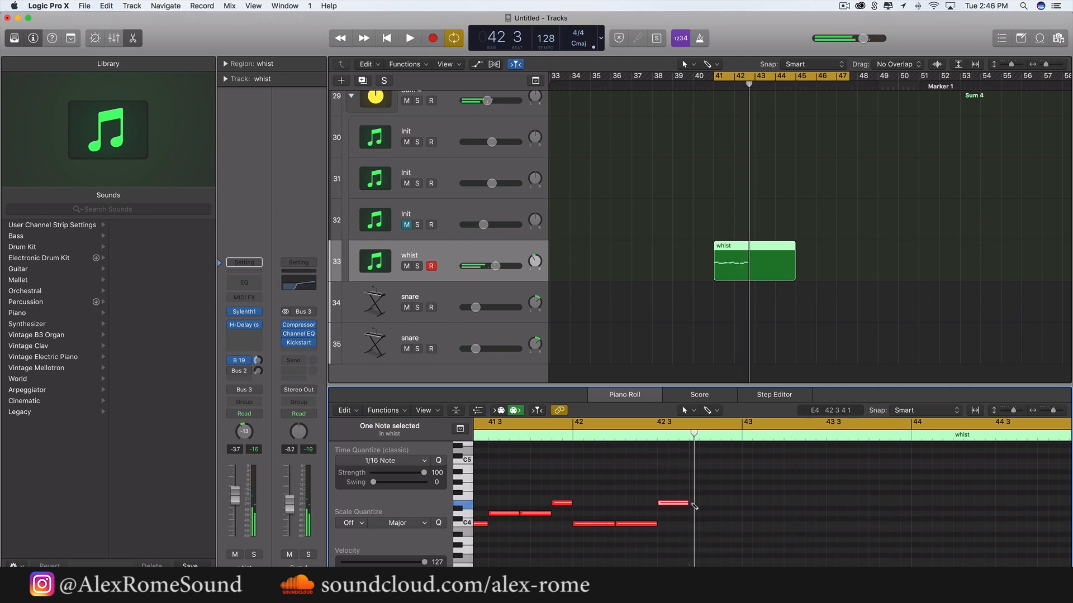
Add a second E4 note directly after the first one and a D4 note at 42 4 3
{"action": "left_click", "coordinate": [724, 513], "text": "super"}
{"action": "key", "text": "space"}
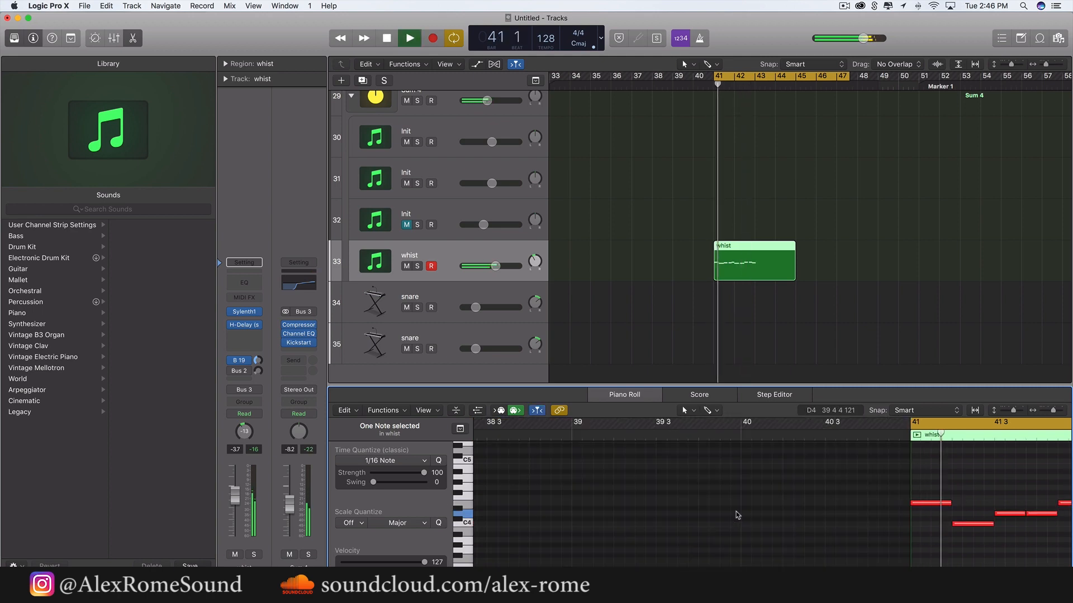
{"action": "key", "text": "super+Left"}
{"action": "key", "text": "super+Left"}
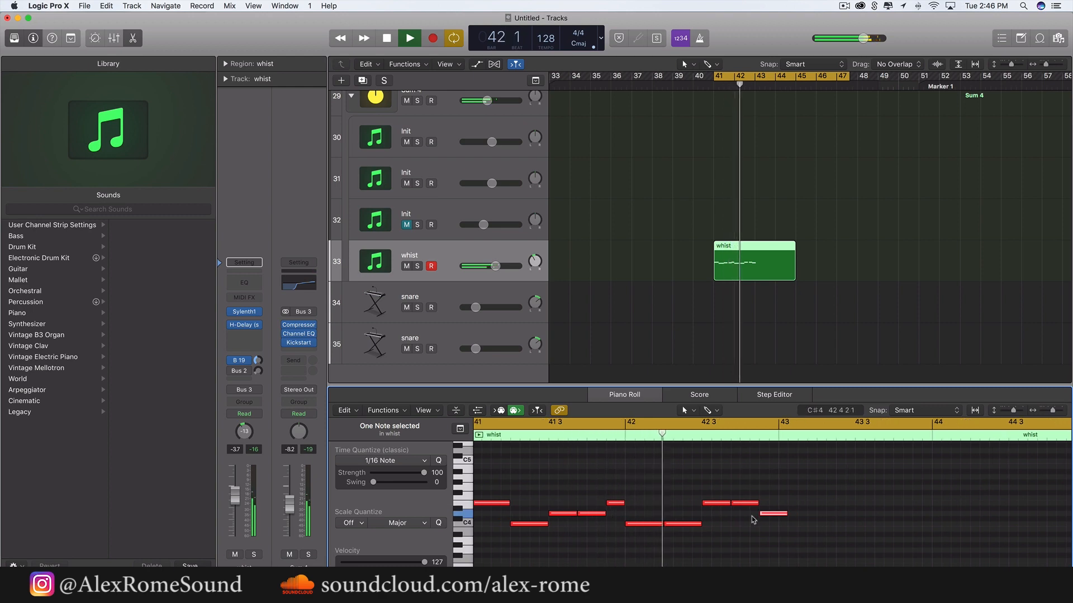
Raise the second C4 note of bar 42 to D4 and trim the last D4 note to end at bar 43
{"action": "key", "text": "space"}
{"action": "left_click_drag", "start_coordinate": [681, 526], "coordinate": [681, 517]}
{"action": "key", "text": "space"}
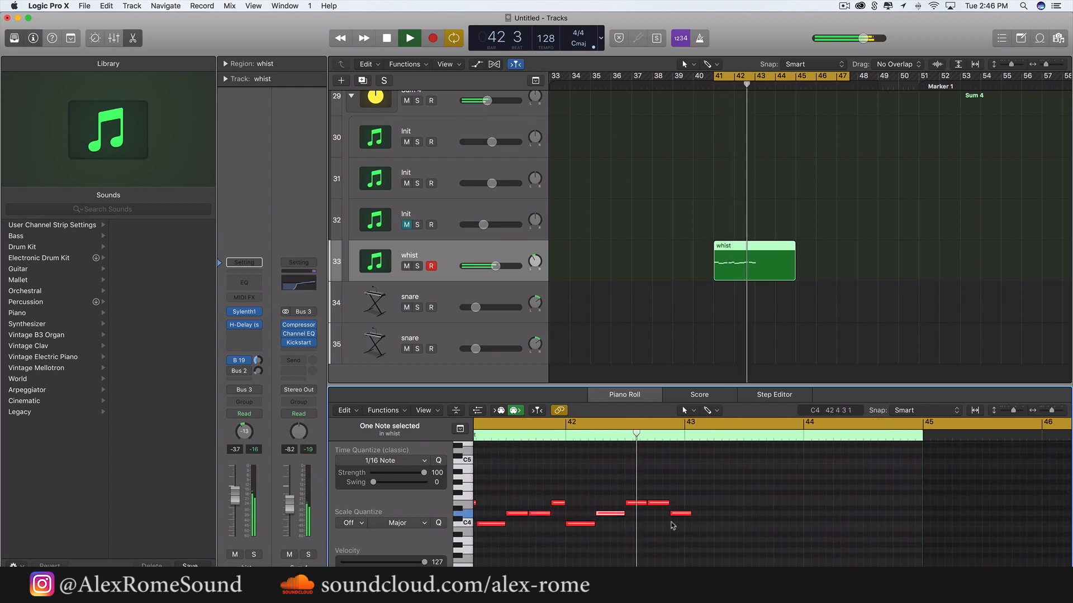
{"action": "key", "text": "space"}
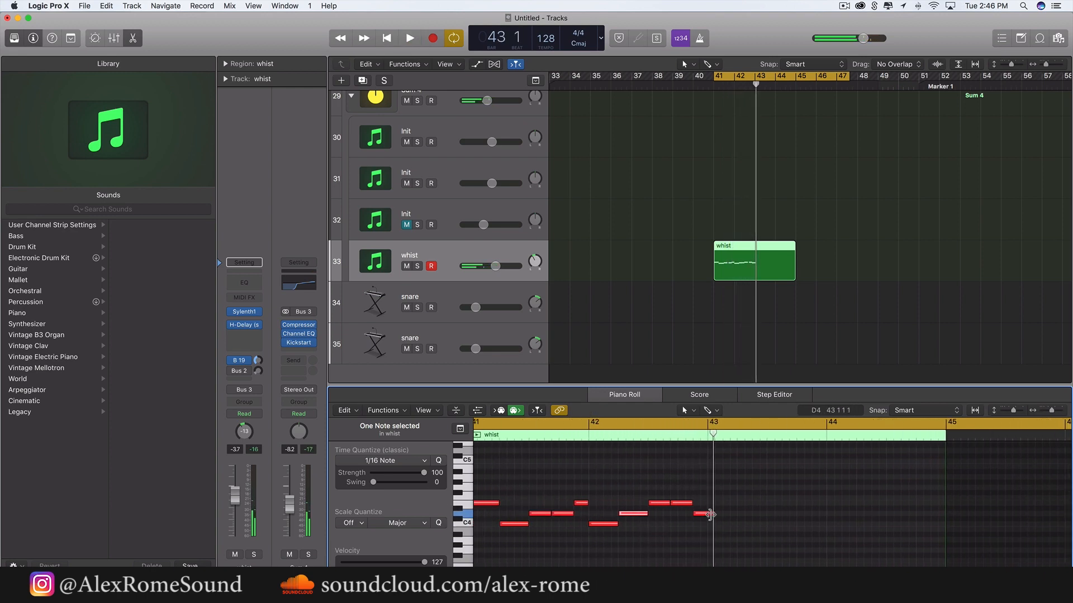
{"action": "scroll", "coordinate": [754, 520], "scroll_direction": "left", "scroll_amount": 2}
Repeat all ten whist notes to fill bars 43 and 44, and play the melody back
{"action": "left_click_drag", "start_coordinate": [827, 538], "coordinate": [519, 468]}
{"action": "key", "text": "super+r"}
{"action": "key", "text": "space"}
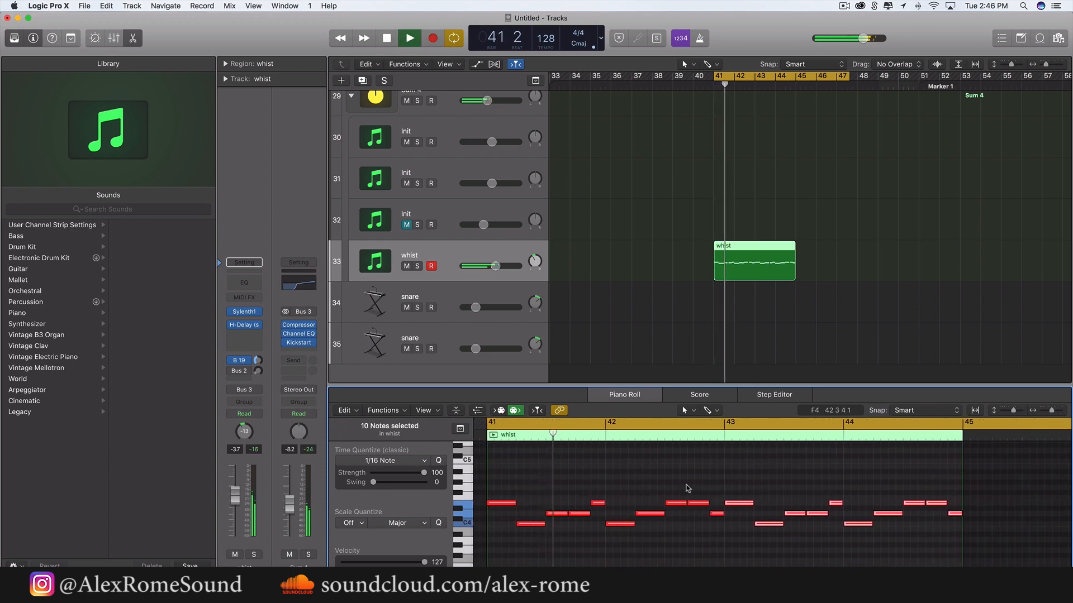
{"action": "scroll", "coordinate": [688, 488], "scroll_direction": "down", "scroll_amount": 2}
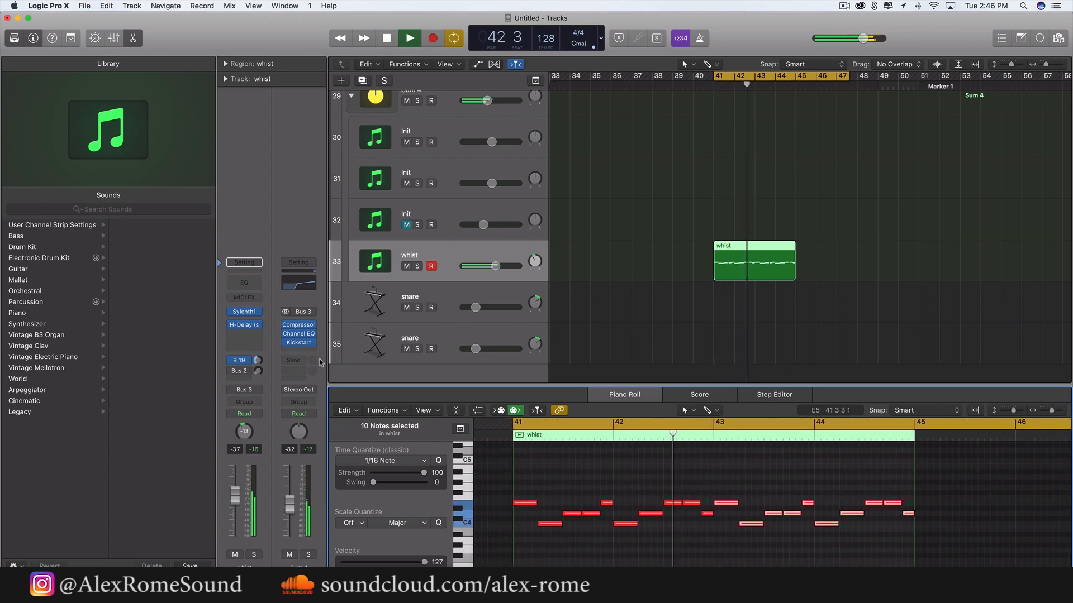
{"action": "scroll", "coordinate": [669, 478], "scroll_direction": "right", "scroll_amount": 1}
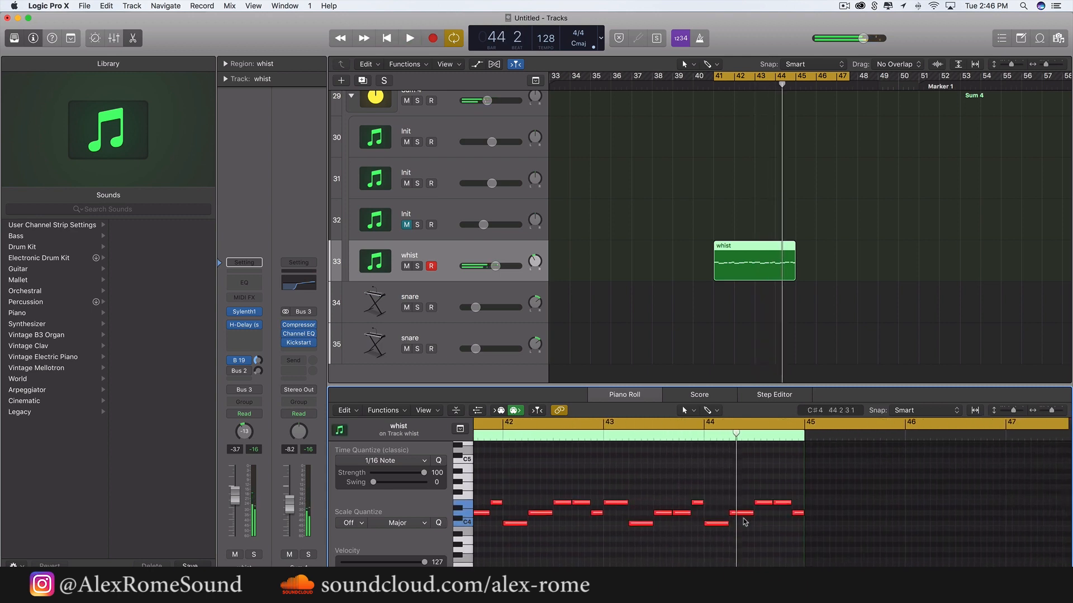
With bars 44 to 46 cycled, lower the D4 note at 44 2 to C4 and delete the three notes after it
{"action": "left_click_drag", "start_coordinate": [740, 515], "coordinate": [740, 525]}
{"action": "left_click_drag", "start_coordinate": [702, 423], "coordinate": [899, 425]}
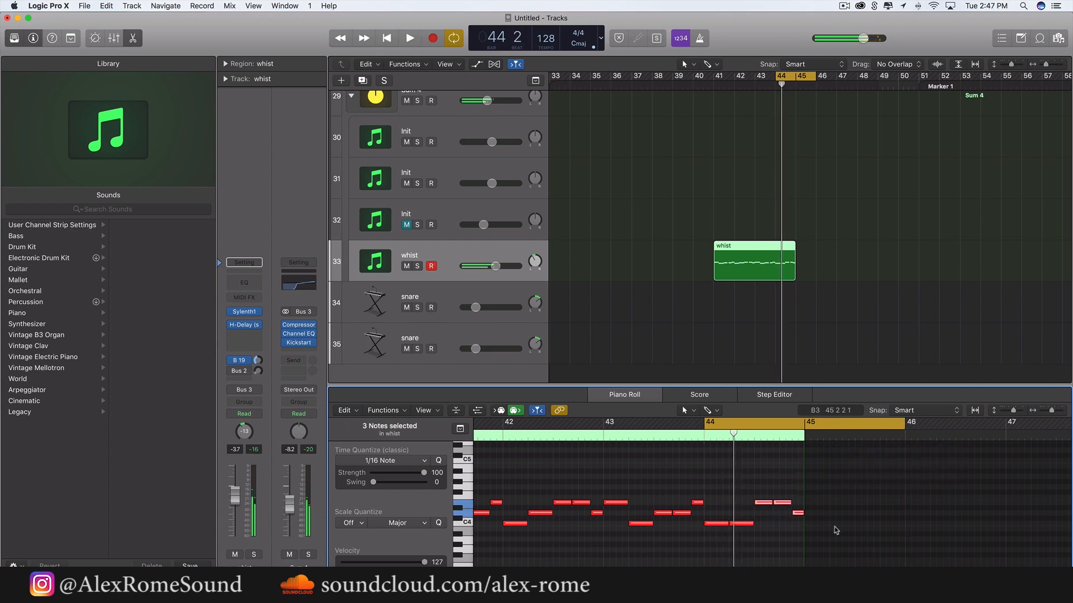
{"action": "key", "text": "space"}
{"action": "key", "text": "space"}
{"action": "scroll", "coordinate": [767, 524], "scroll_direction": "up", "scroll_amount": 5}
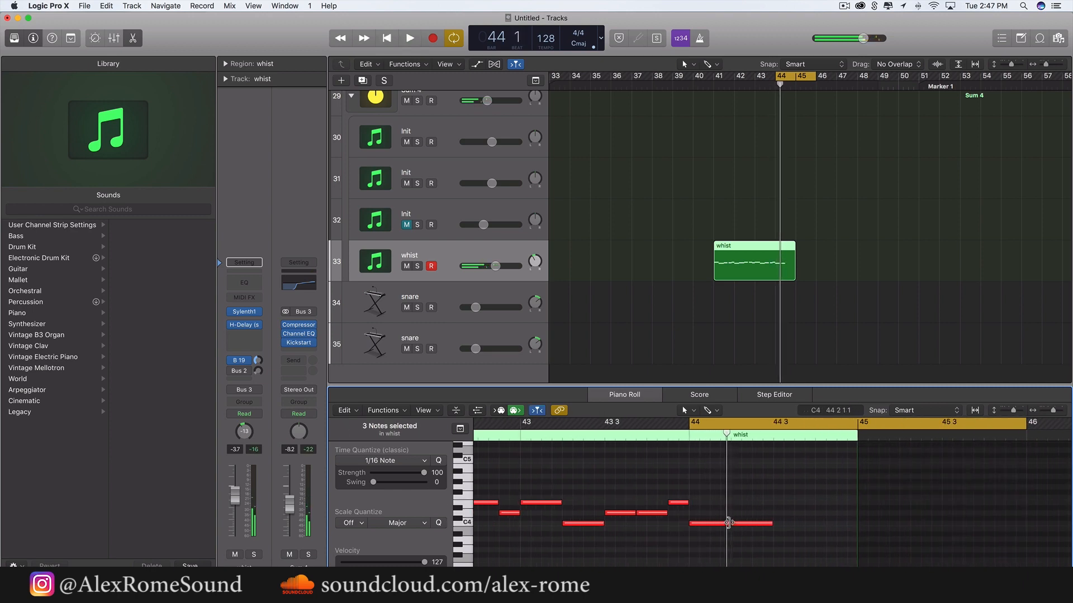
Shorten the two C4 notes in bar 44 to three sixteenths each and add C4 notes at 44 2 3 and 44 3 1
{"action": "left_click_drag", "start_coordinate": [728, 523], "coordinate": [771, 527]}
{"action": "key", "text": "space"}
{"action": "left_click", "coordinate": [760, 525], "text": "super"}
{"action": "left_click", "coordinate": [780, 525], "text": "super"}
{"action": "key", "text": "space"}
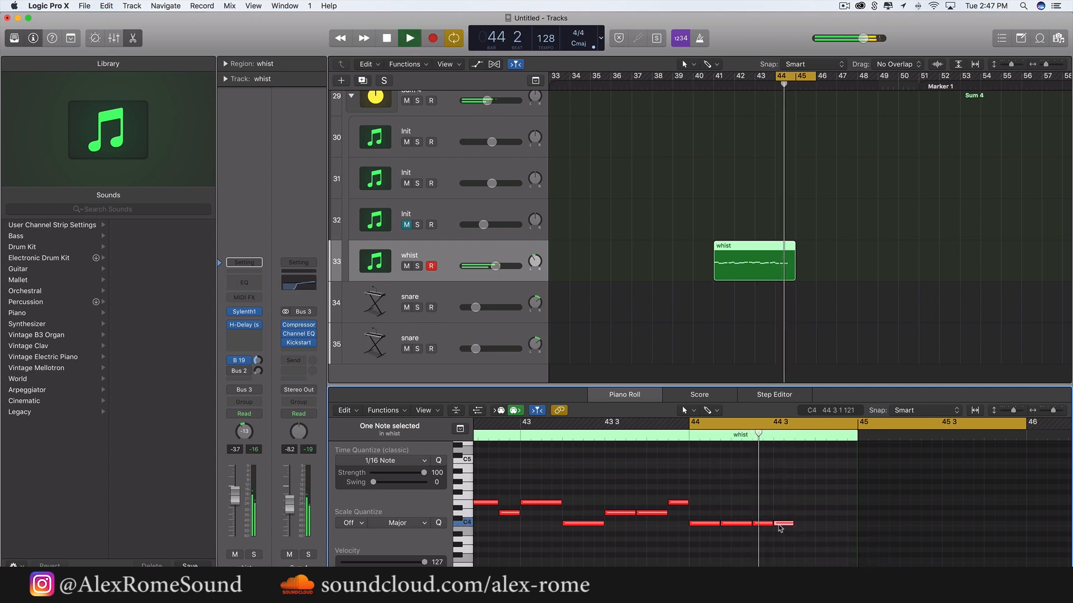
{"action": "key", "text": "super+Left"}
{"action": "key", "text": "super+Left"}
{"action": "key", "text": "super+Left"}
{"action": "key", "text": "super+Left"}
{"action": "key", "text": "super+Left"}
{"action": "key", "text": "space"}
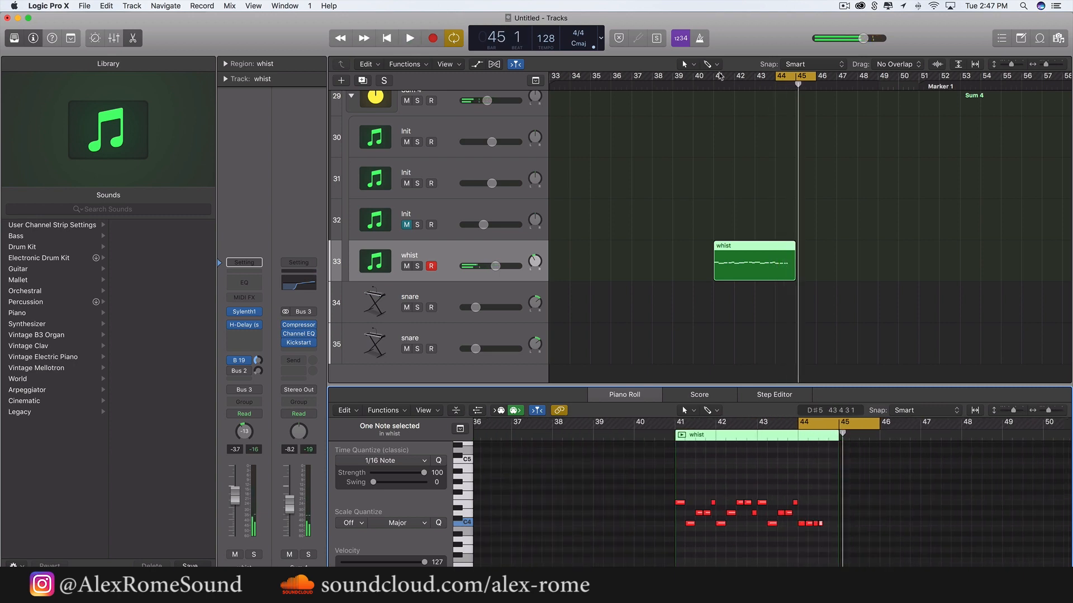
Set the cycle range to bars 41 to 53 and play back the melody with the note editor closed
{"action": "left_click_drag", "start_coordinate": [719, 76], "coordinate": [960, 76]}
{"action": "key", "text": "space"}
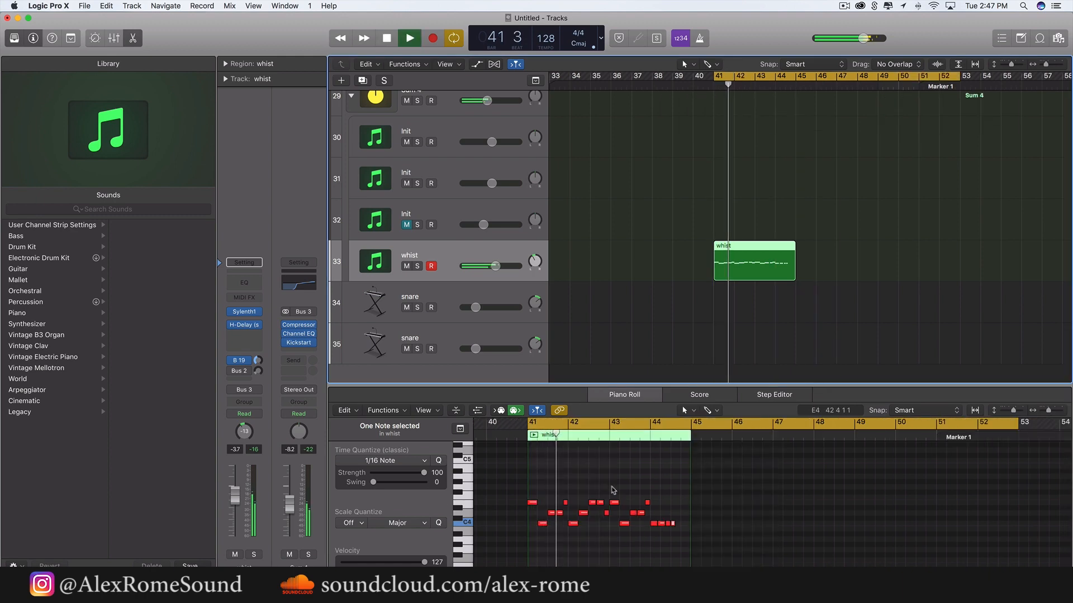
{"action": "left_click_drag", "start_coordinate": [700, 385], "coordinate": [689, 581]}
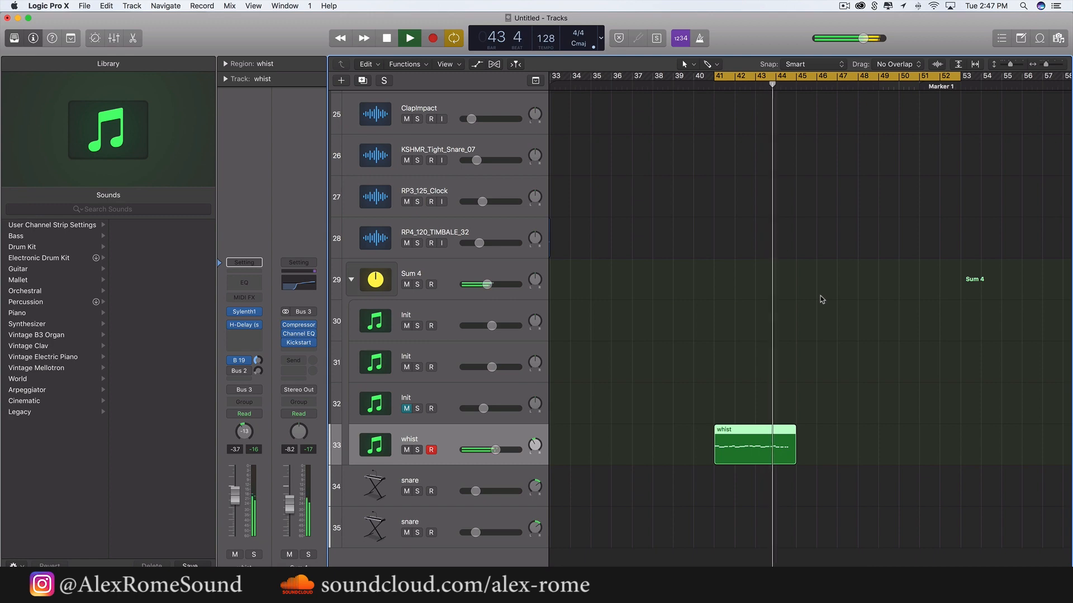
{"action": "scroll", "coordinate": [820, 296], "scroll_direction": "up", "scroll_amount": 10}
{"action": "scroll", "coordinate": [821, 298], "scroll_direction": "down", "scroll_amount": 5}
{"action": "scroll", "coordinate": [820, 299], "scroll_direction": "right", "scroll_amount": 3}
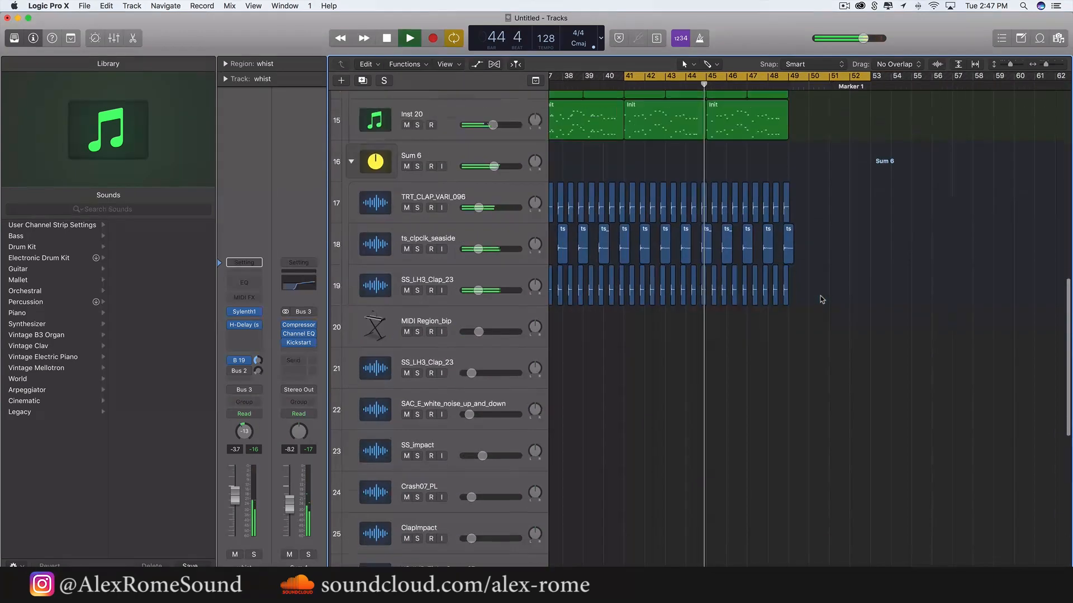
{"action": "key", "text": "space"}
Add a new software instrument track below the MIDI Region_bip track
{"action": "left_click", "coordinate": [468, 290]}
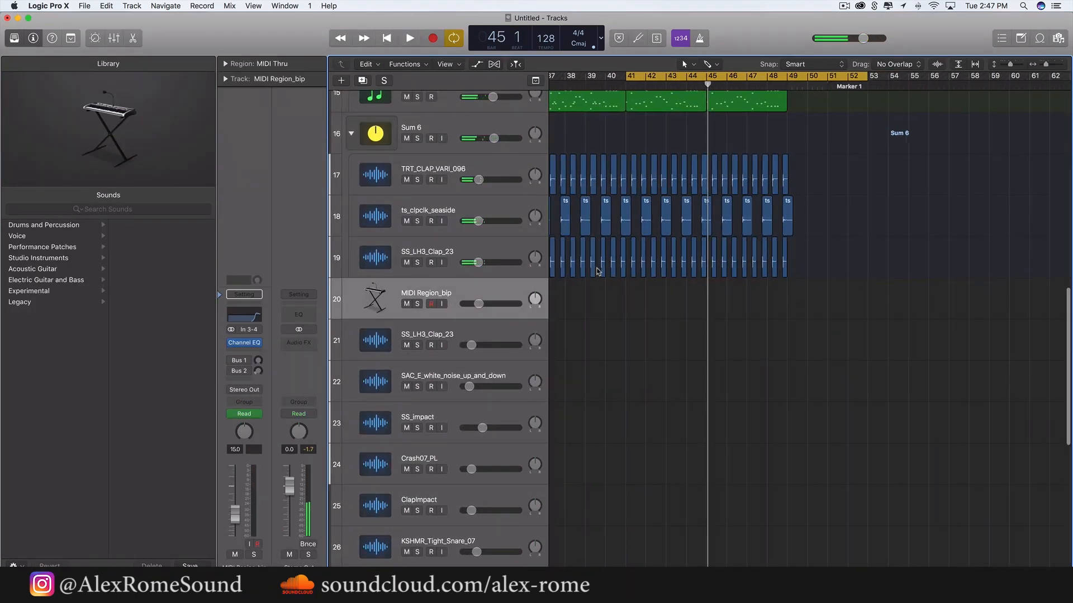
{"action": "scroll", "coordinate": [598, 270], "scroll_direction": "down", "scroll_amount": 10}
{"action": "scroll", "coordinate": [662, 276], "scroll_direction": "up", "scroll_amount": 10}
{"action": "left_click", "coordinate": [123, 9]}
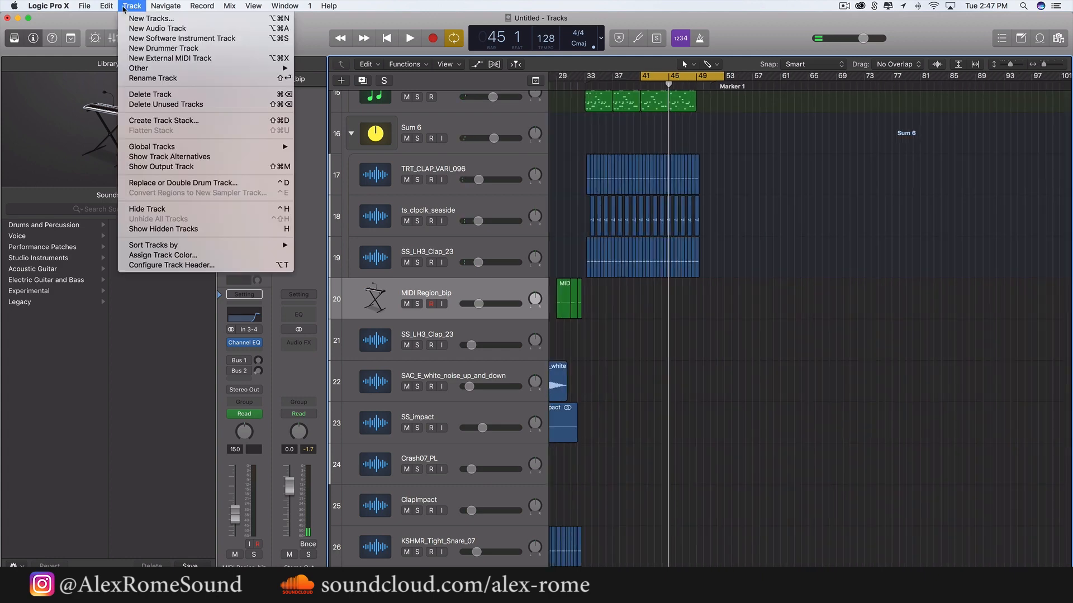
{"action": "left_click", "coordinate": [132, 38]}
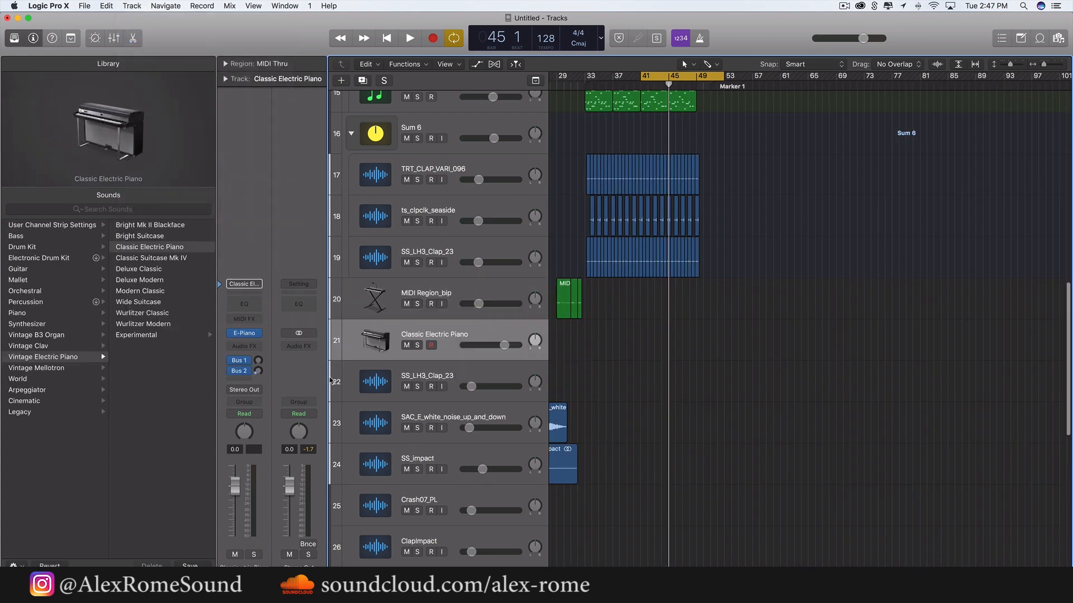
Load a stereo EXS24 sampler on the new track and choose its hihat instrument
{"action": "left_click", "coordinate": [244, 333]}
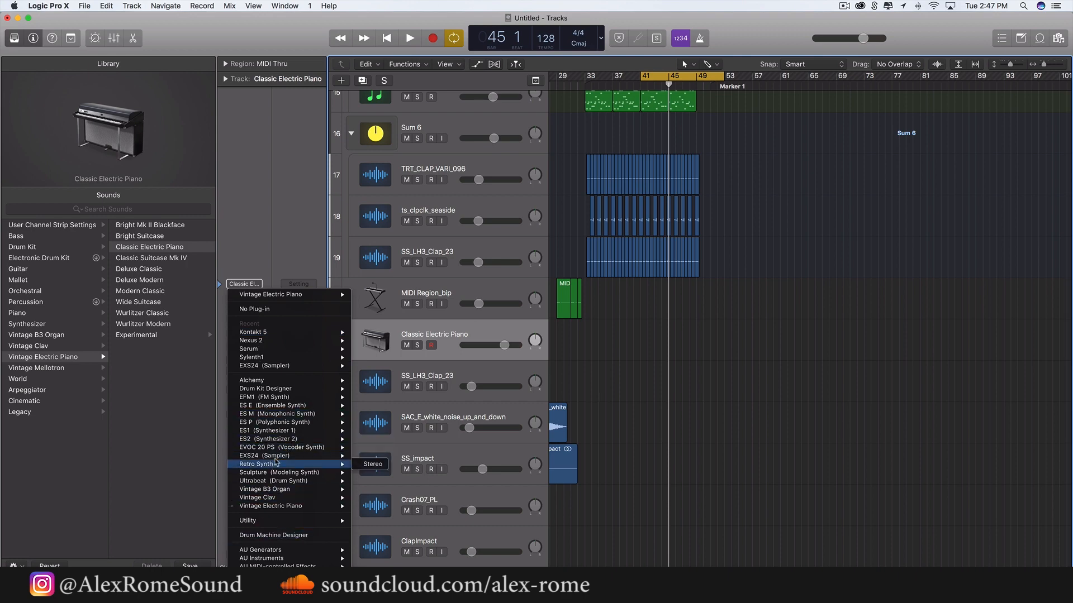
{"action": "mouse_move", "coordinate": [282, 457]}
{"action": "left_click", "coordinate": [370, 464]}
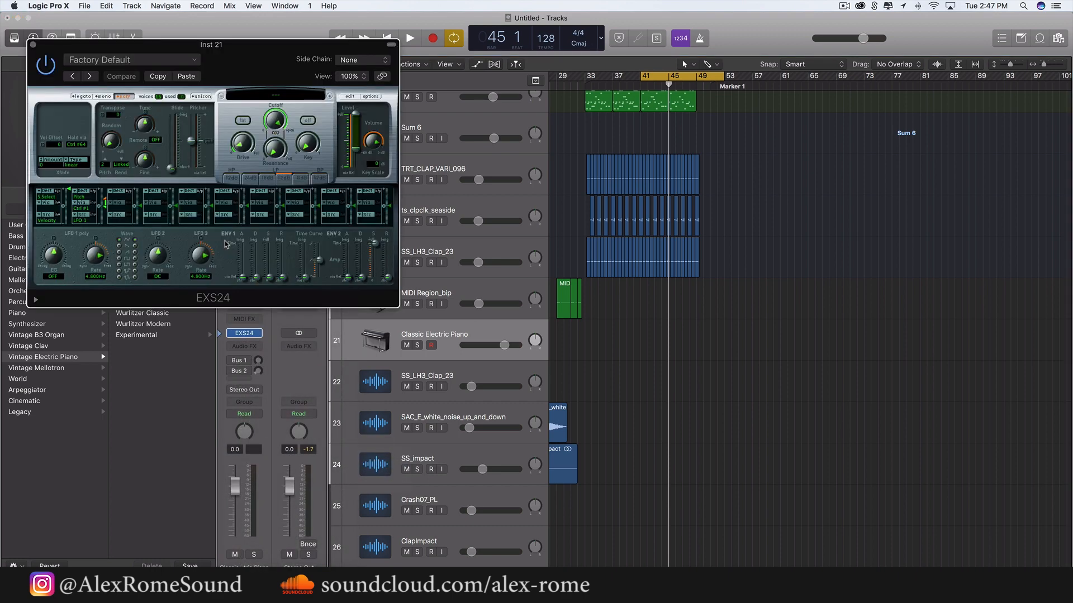
{"action": "left_click", "coordinate": [272, 98]}
{"action": "scroll", "coordinate": [272, 355], "scroll_direction": "down", "scroll_amount": 4}
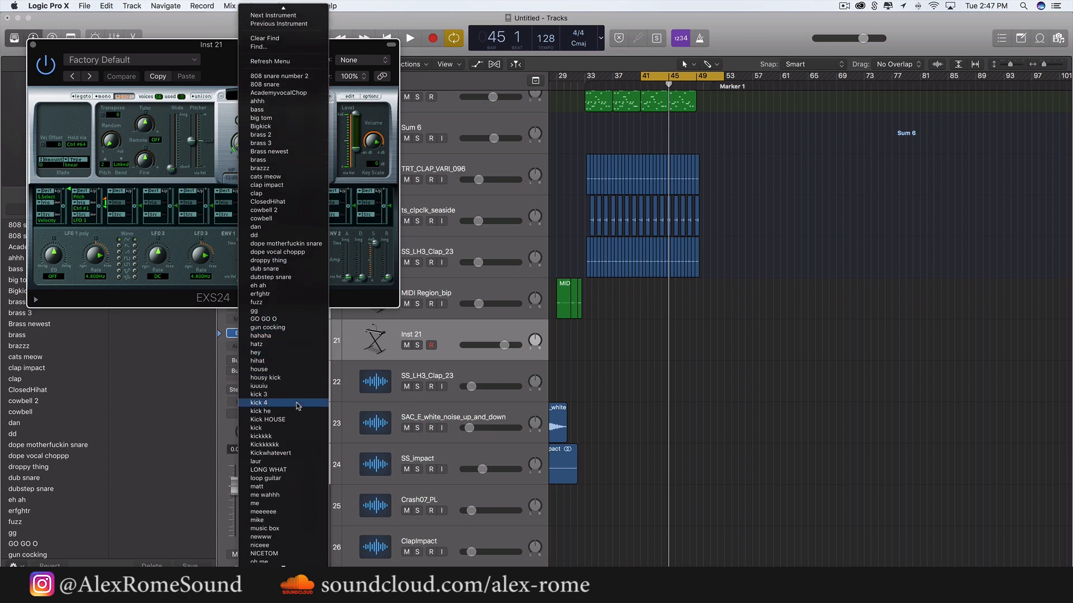
{"action": "left_click", "coordinate": [280, 361]}
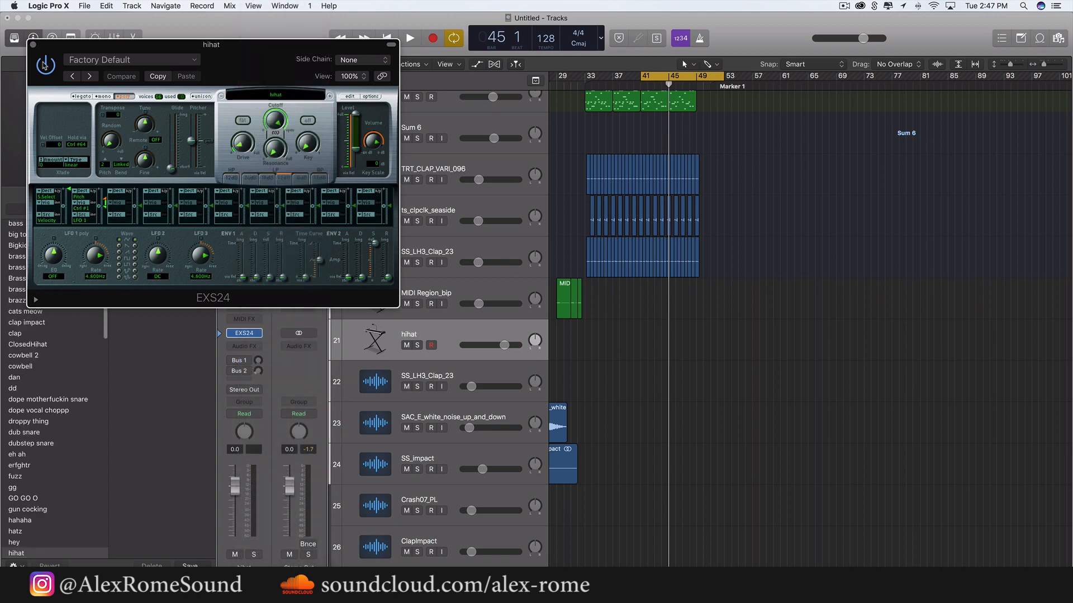
{"action": "left_click", "coordinate": [33, 45]}
Create an empty MIDI region from bar 41 to 45 on the hihat track and open it for note editing
{"action": "scroll", "coordinate": [734, 328], "scroll_direction": "up", "scroll_amount": 5}
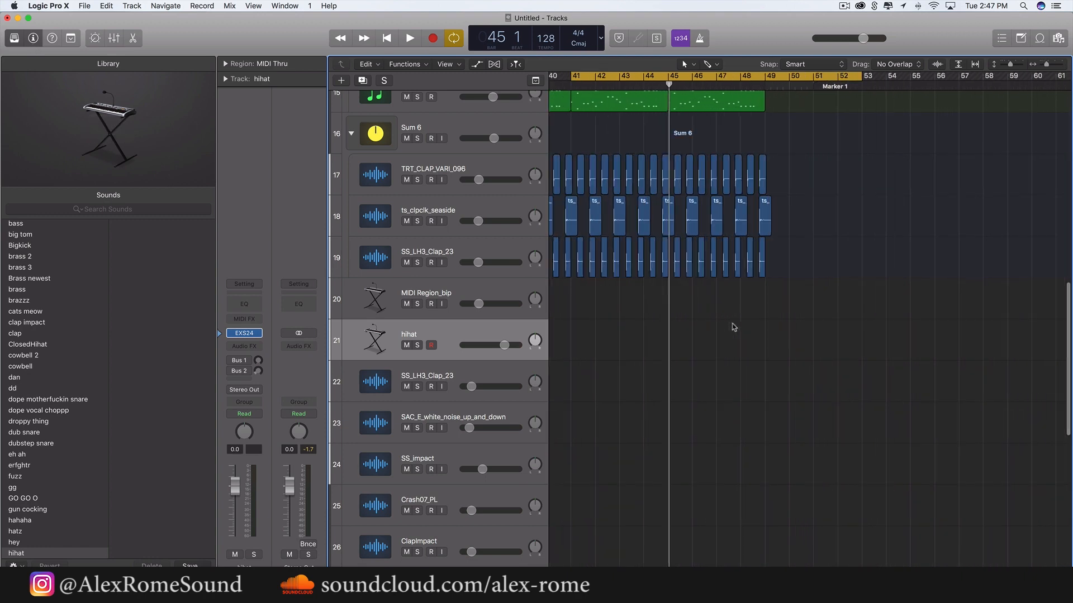
{"action": "scroll", "coordinate": [734, 327], "scroll_direction": "left", "scroll_amount": 3}
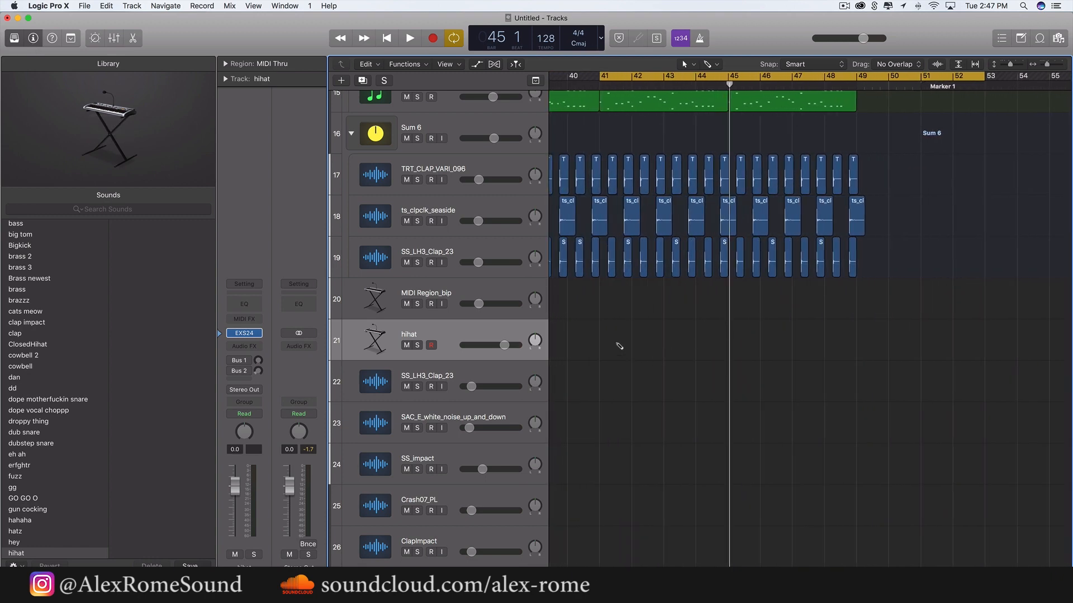
{"action": "left_click_drag", "start_coordinate": [625, 349], "coordinate": [727, 353]}
{"action": "double_click", "coordinate": [698, 351]}
{"action": "key", "text": "space"}
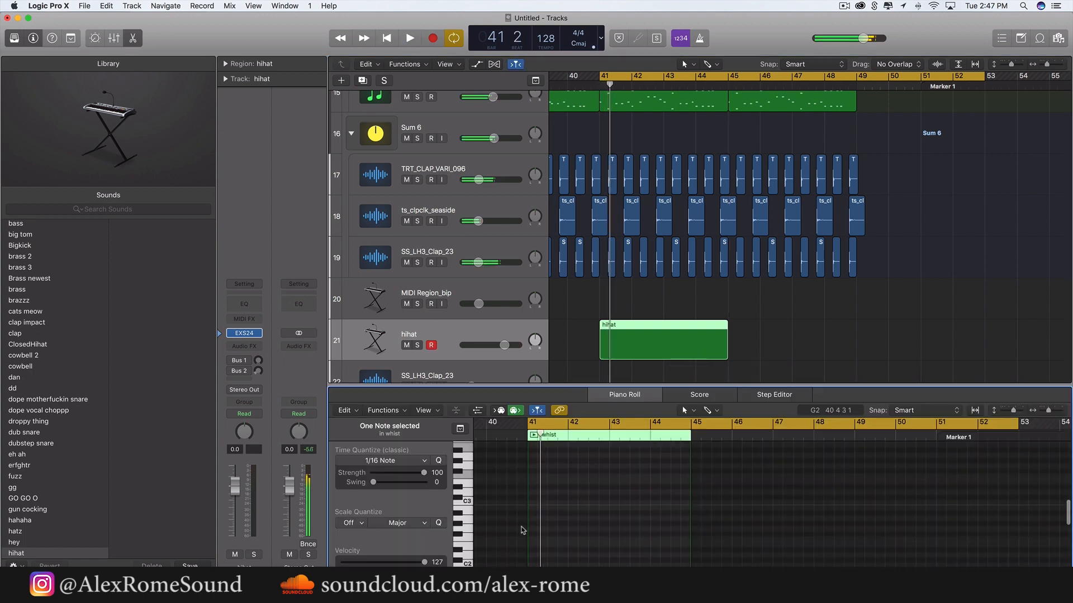
Place two B2 hi-hat notes at 41 1 3 and 41 2 3, each two sixteenths long
{"action": "left_click", "coordinate": [522, 530]}
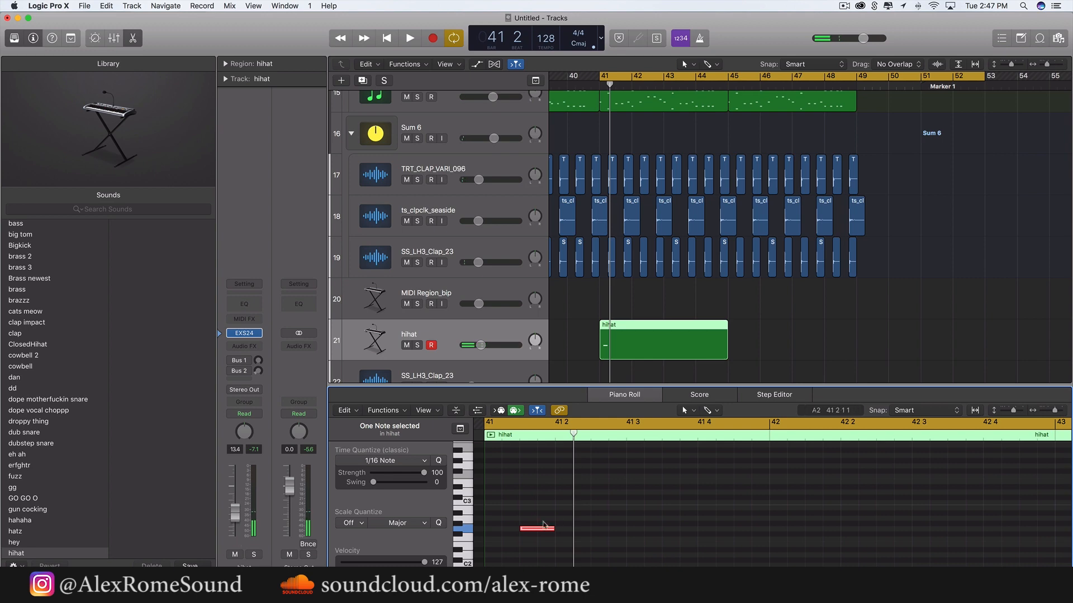
{"action": "left_click_drag", "start_coordinate": [531, 521], "coordinate": [531, 501]}
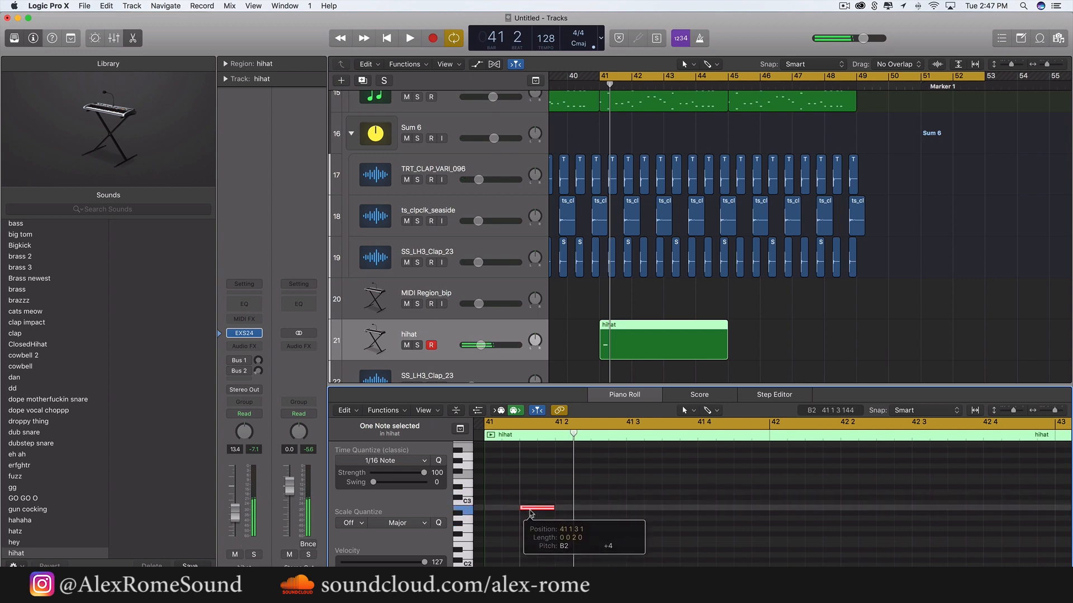
{"action": "key", "text": "space"}
{"action": "key", "text": "space"}
{"action": "left_click", "coordinate": [594, 512], "text": "super"}
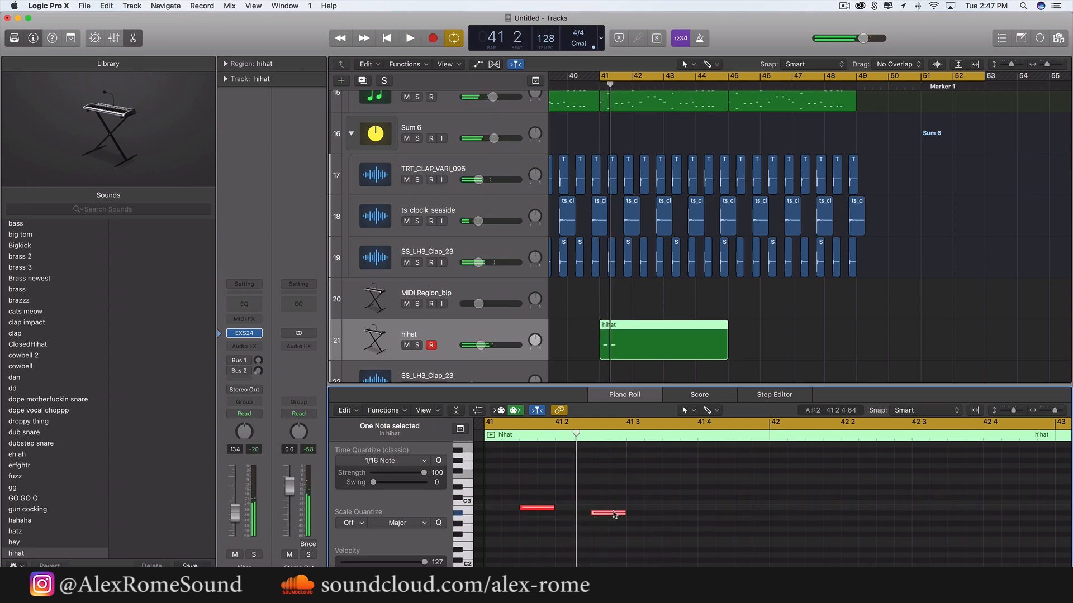
{"action": "left_click_drag", "start_coordinate": [609, 512], "coordinate": [608, 507]}
Repeat the two hi-hat notes to fill bar 41 and repeat the resulting four notes across bar 42
{"action": "mouse_move", "coordinate": [670, 524]}
{"action": "left_mouse_down"}
{"action": "mouse_move", "coordinate": [598, 521]}
{"action": "mouse_move", "coordinate": [527, 500]}
{"action": "left_mouse_up"}
{"action": "key", "text": "super+r"}
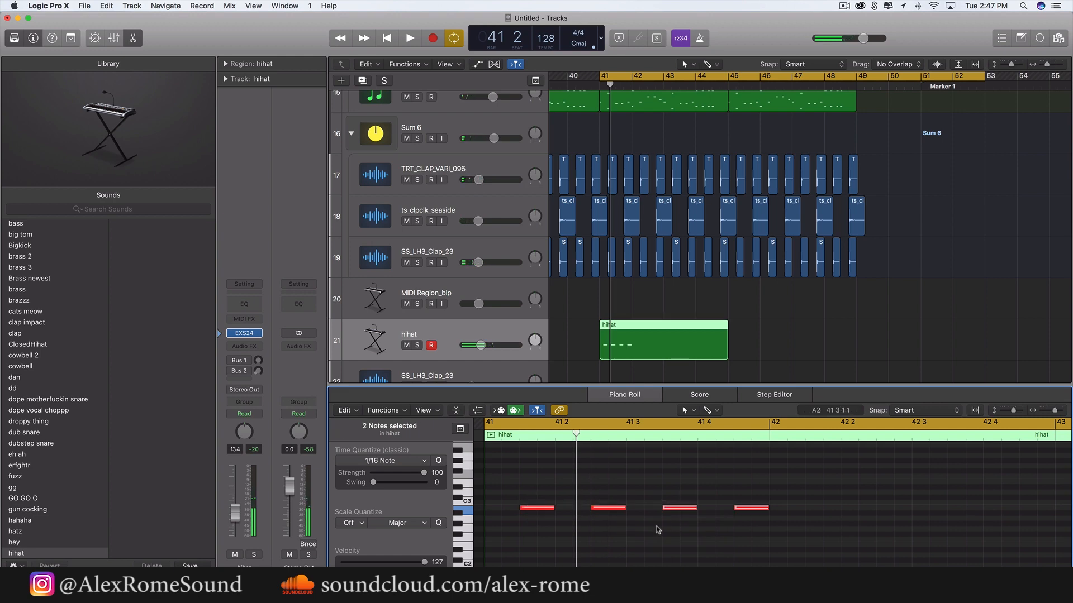
{"action": "key", "text": "space"}
{"action": "key", "text": "super+Left"}
{"action": "key", "text": "super+Left"}
{"action": "left_click_drag", "start_coordinate": [766, 530], "coordinate": [512, 506]}
{"action": "key", "text": "super+r"}
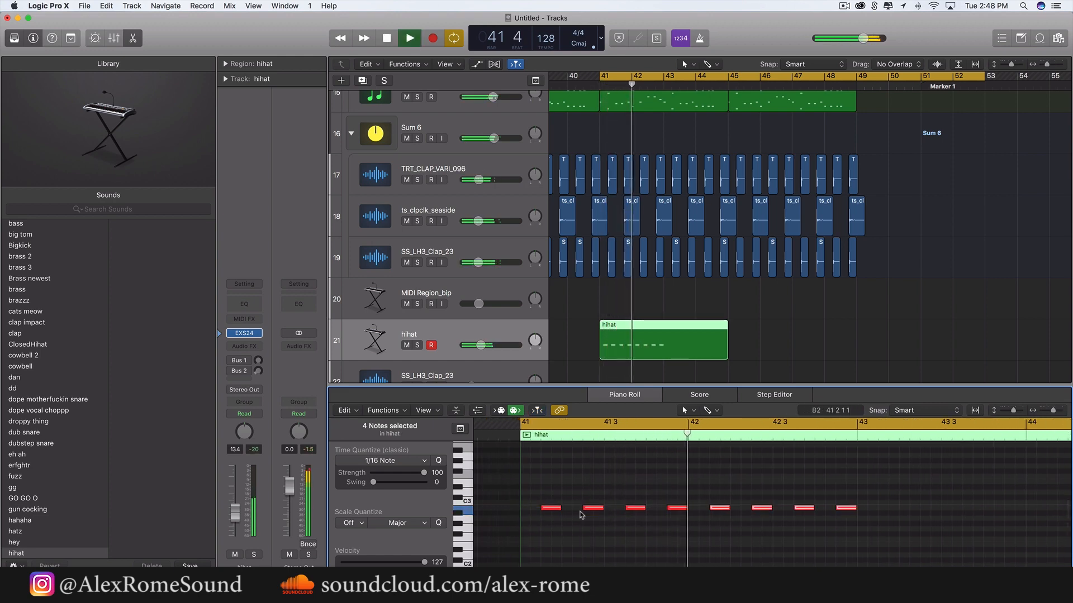
Keep repeating the hi-hat pattern until the region extends to bar 49
{"action": "key", "text": "super+r"}
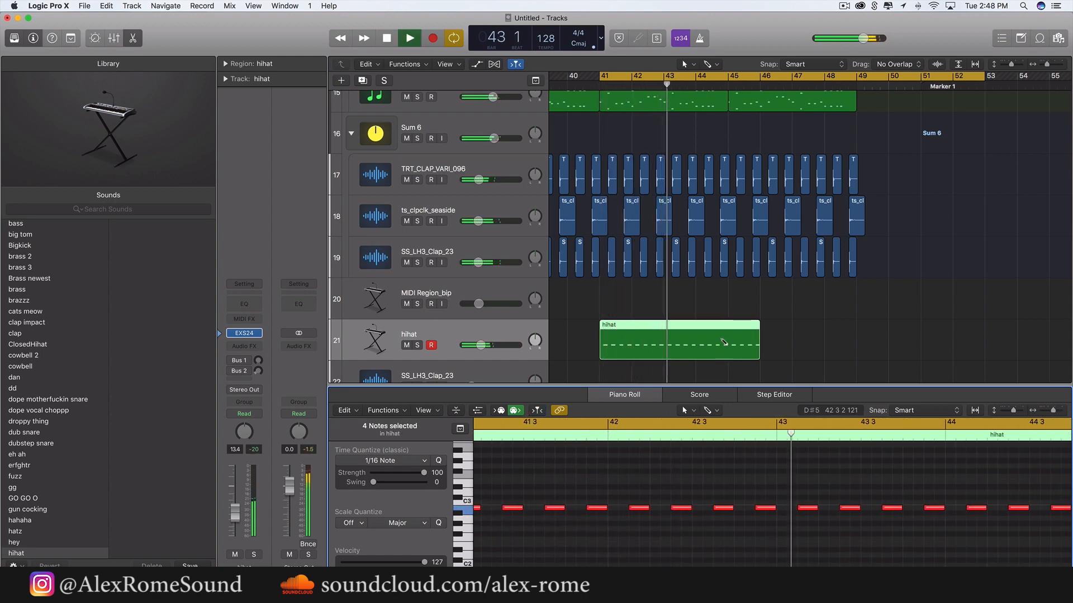
{"action": "key", "text": "super+r"}
{"action": "key", "text": "super+r"}
{"action": "key", "text": "super+r"}
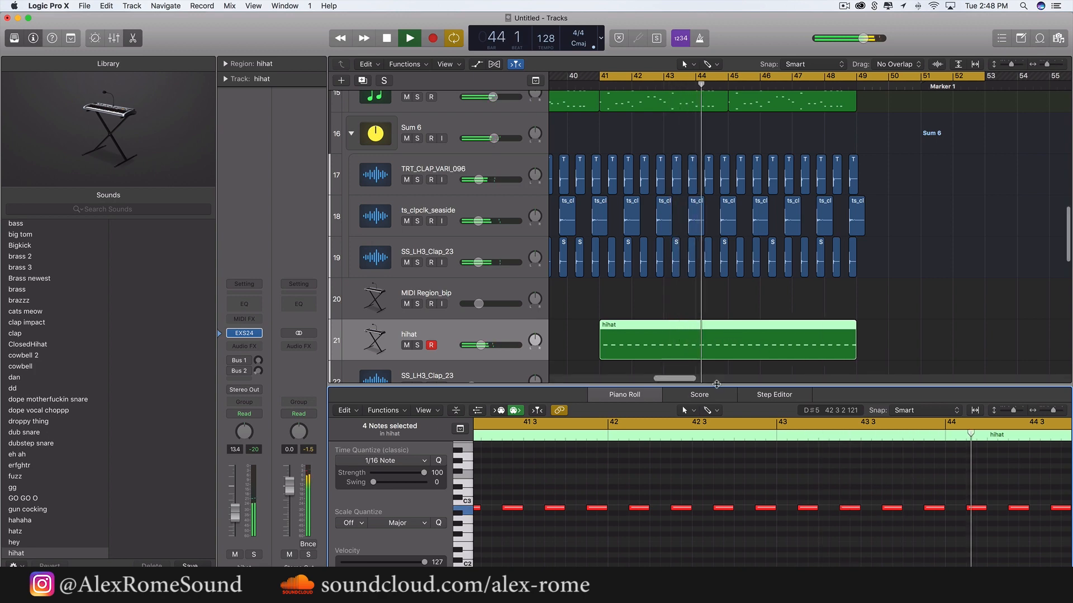
{"action": "left_click_drag", "start_coordinate": [717, 383], "coordinate": [717, 496]}
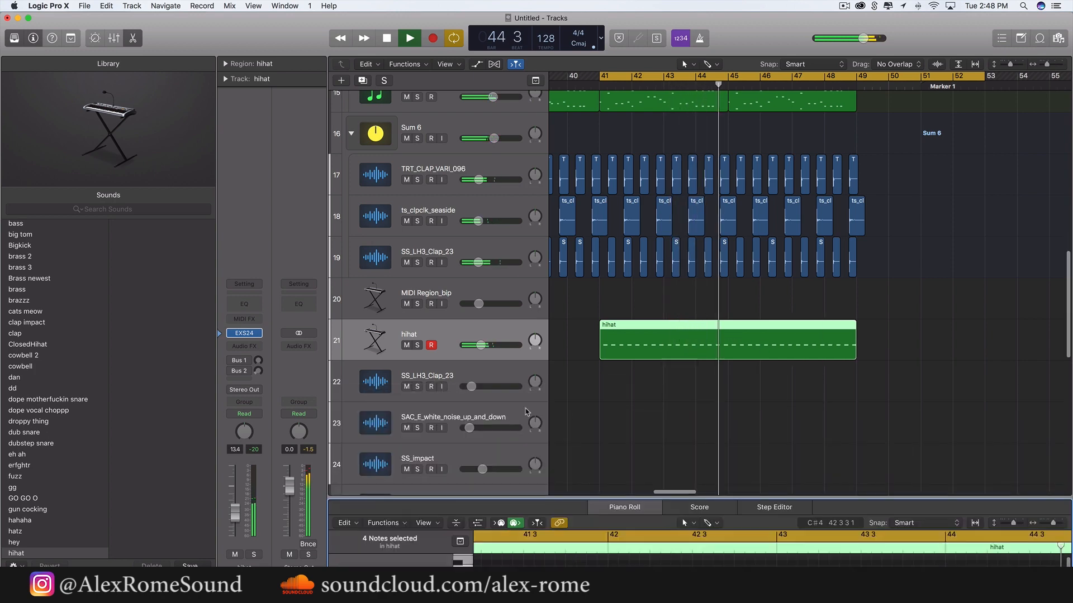
Add a stereo Chorus effect to the hihat track with Mix at 58% and Intensity at 44%, and restart playback
{"action": "left_click", "coordinate": [244, 347]}
{"action": "mouse_move", "coordinate": [280, 481]}
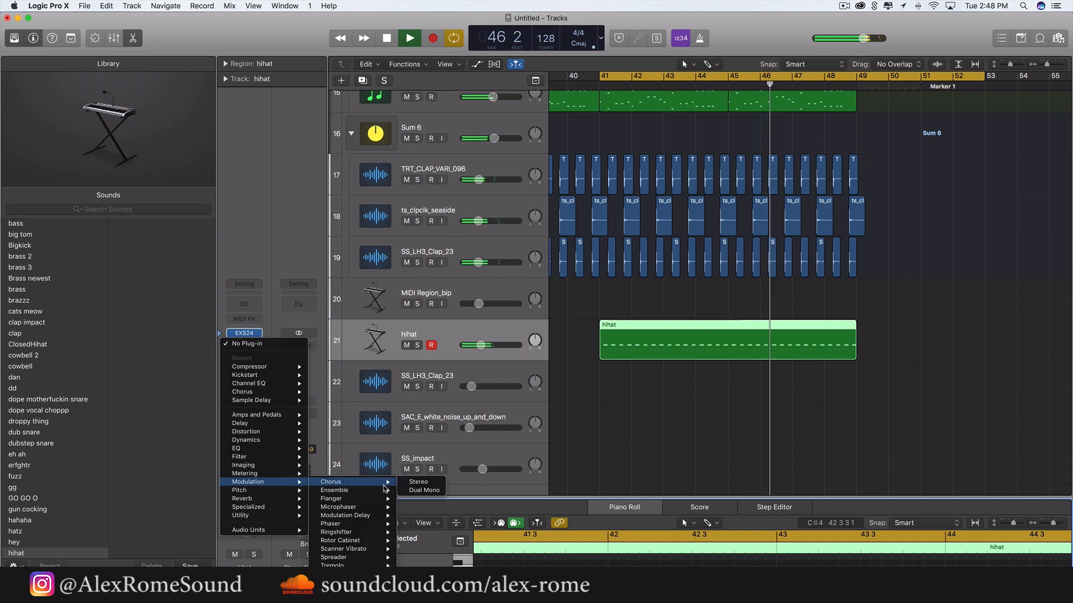
{"action": "left_click", "coordinate": [413, 482]}
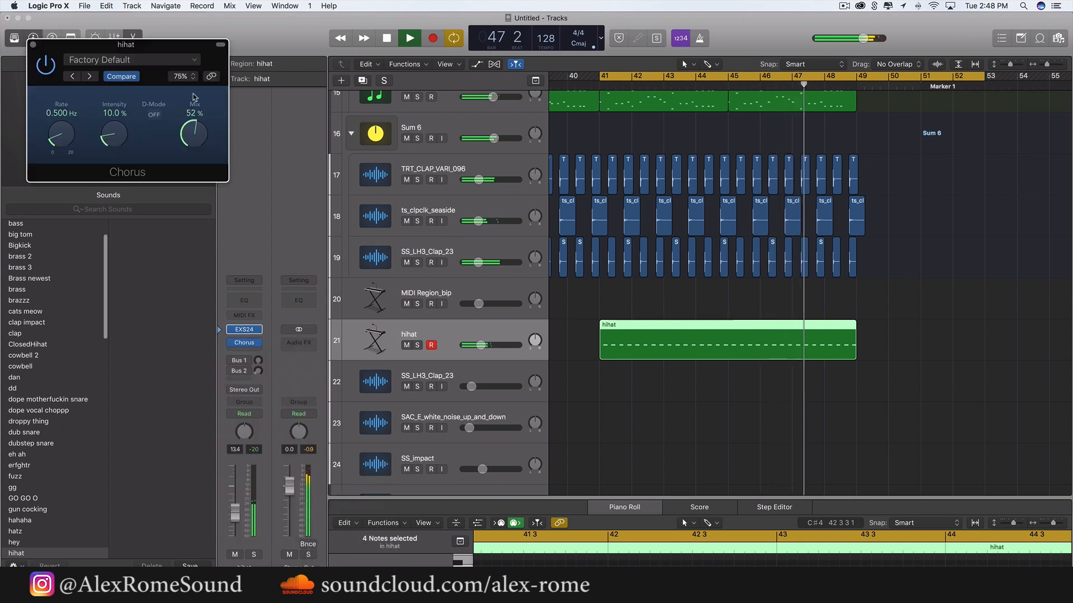
{"action": "left_click_drag", "start_coordinate": [193, 95], "coordinate": [194, 86]}
{"action": "left_click_drag", "start_coordinate": [113, 133], "coordinate": [113, 78]}
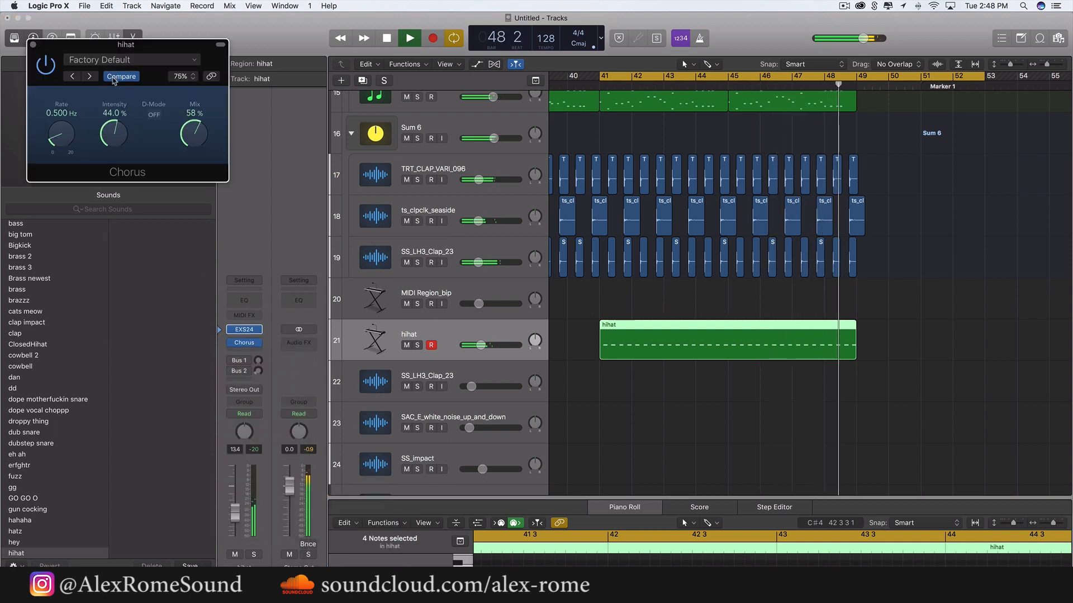
{"action": "left_click", "coordinate": [33, 45]}
{"action": "key", "text": "space"}
{"action": "key", "text": "space"}
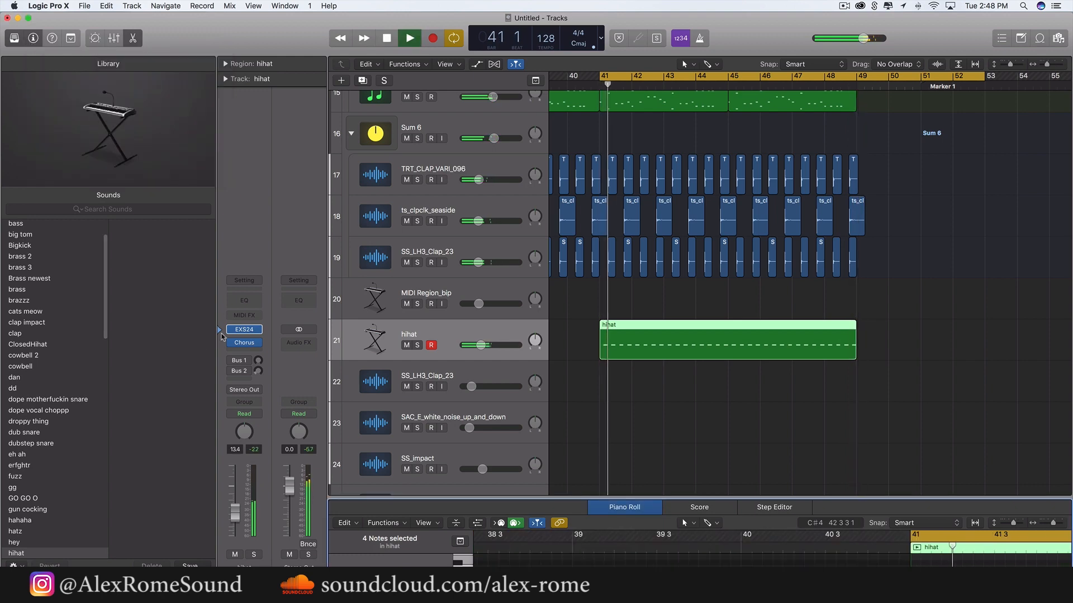
Route the hihat track's first send to Bus 19 and raise its send level to about -8.8 dB
{"action": "left_click", "coordinate": [239, 360]}
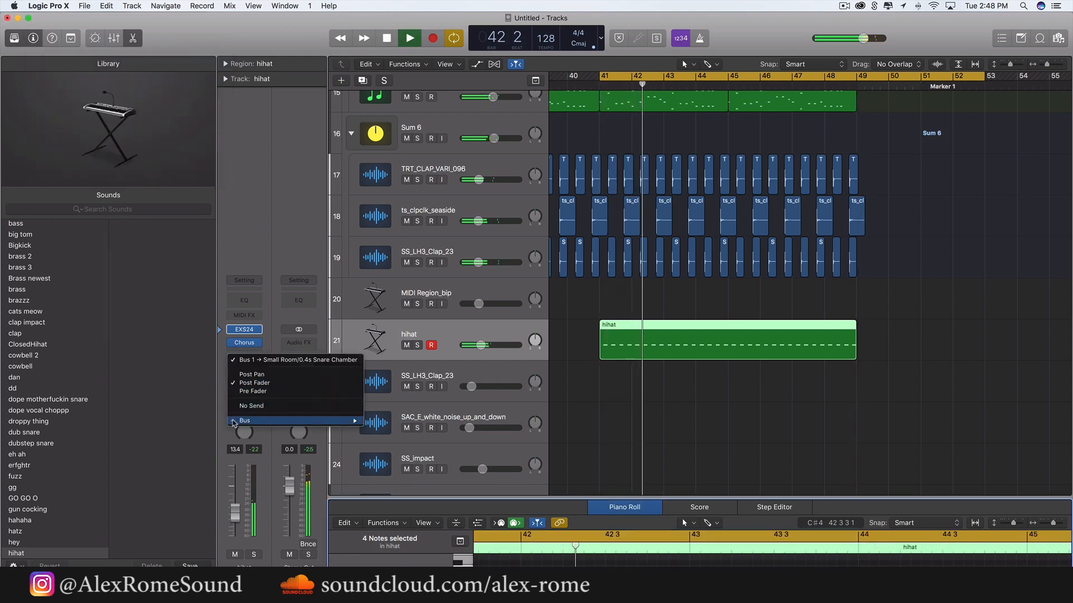
{"action": "mouse_move", "coordinate": [233, 423]}
{"action": "left_click", "coordinate": [385, 399]}
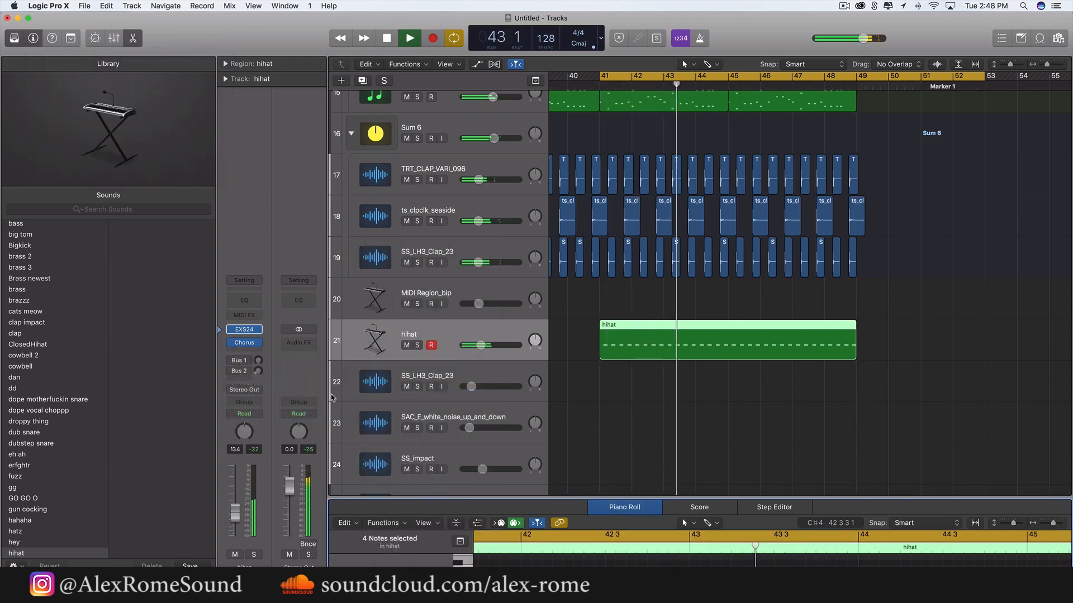
{"action": "left_click_drag", "start_coordinate": [258, 361], "coordinate": [258, 333]}
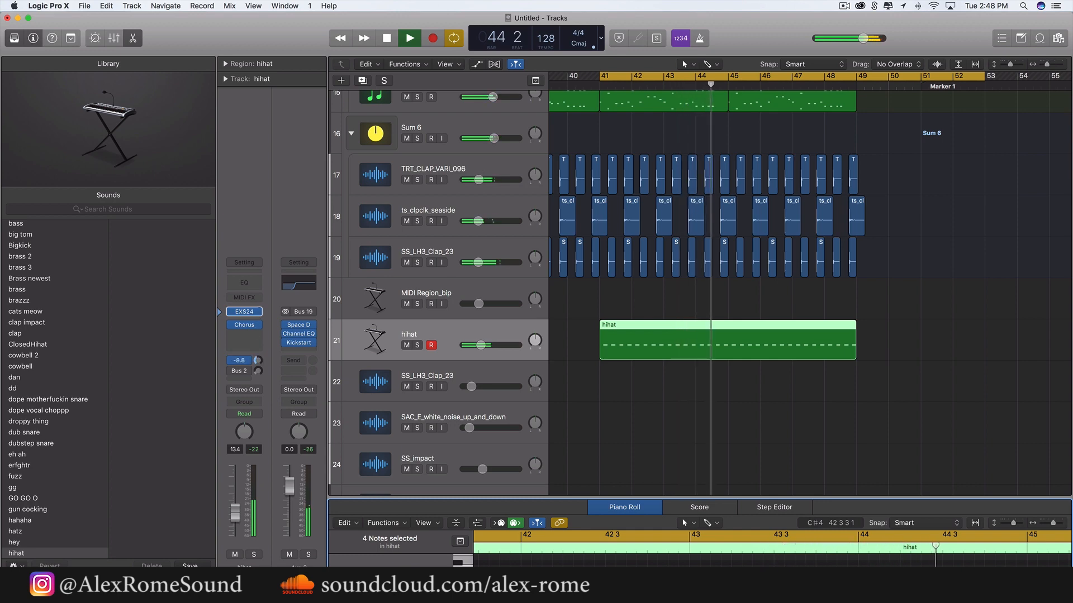
{"action": "scroll", "coordinate": [519, 367], "scroll_direction": "up", "scroll_amount": 2}
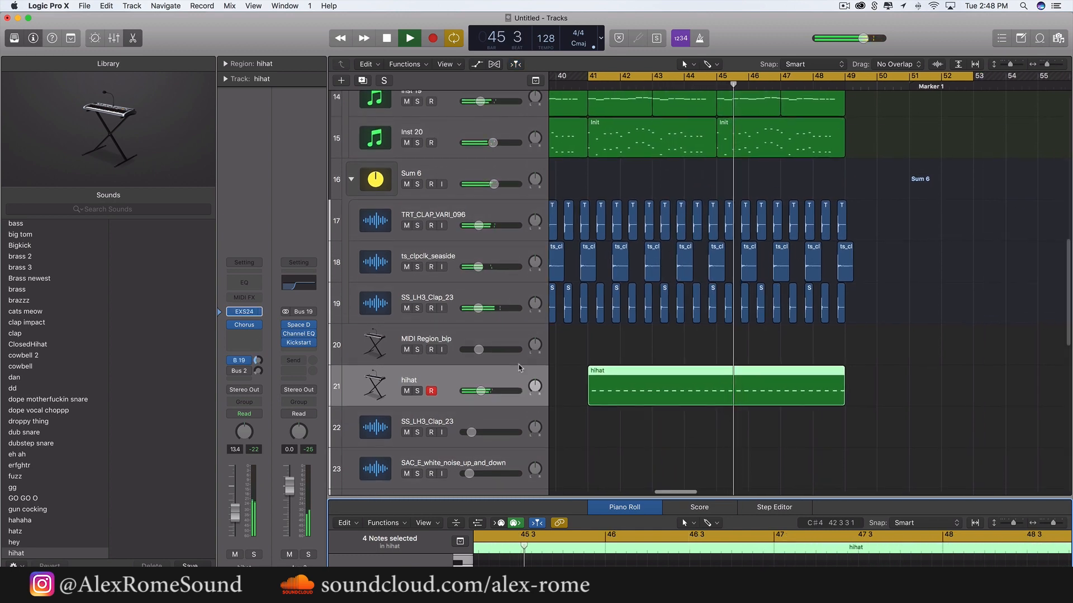
{"action": "key", "text": "space"}
In the whist region from bar 41, lower the note at the start of bar 43 below the rest of the melody
{"action": "scroll", "coordinate": [674, 289], "scroll_direction": "up", "scroll_amount": 3}
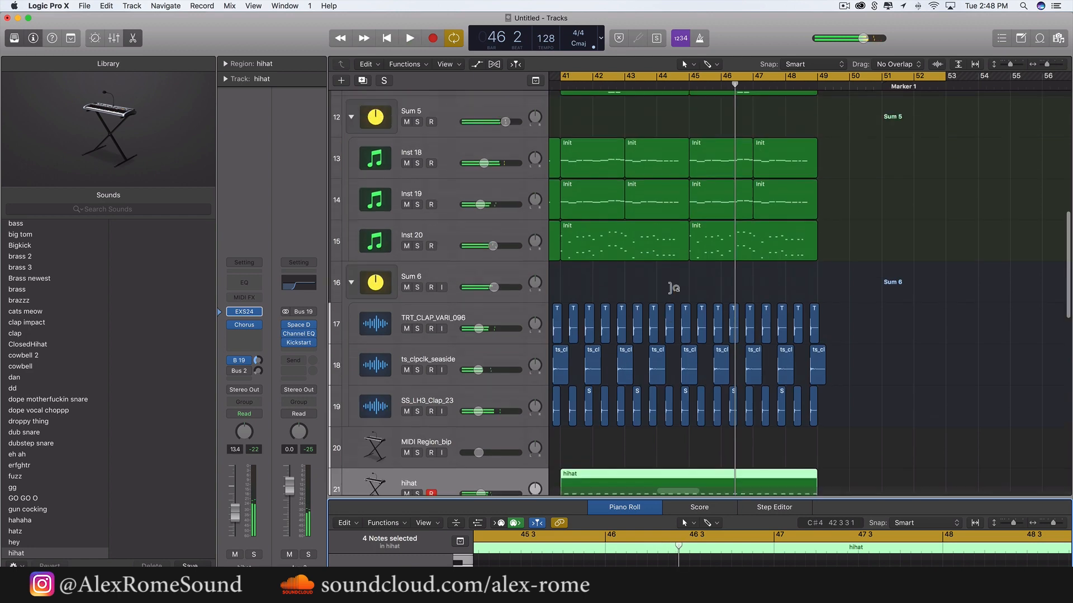
{"action": "scroll", "coordinate": [673, 289], "scroll_direction": "up", "scroll_amount": 1}
{"action": "left_click_drag", "start_coordinate": [705, 293], "coordinate": [614, 257]}
{"action": "scroll", "coordinate": [674, 413], "scroll_direction": "down", "scroll_amount": 10}
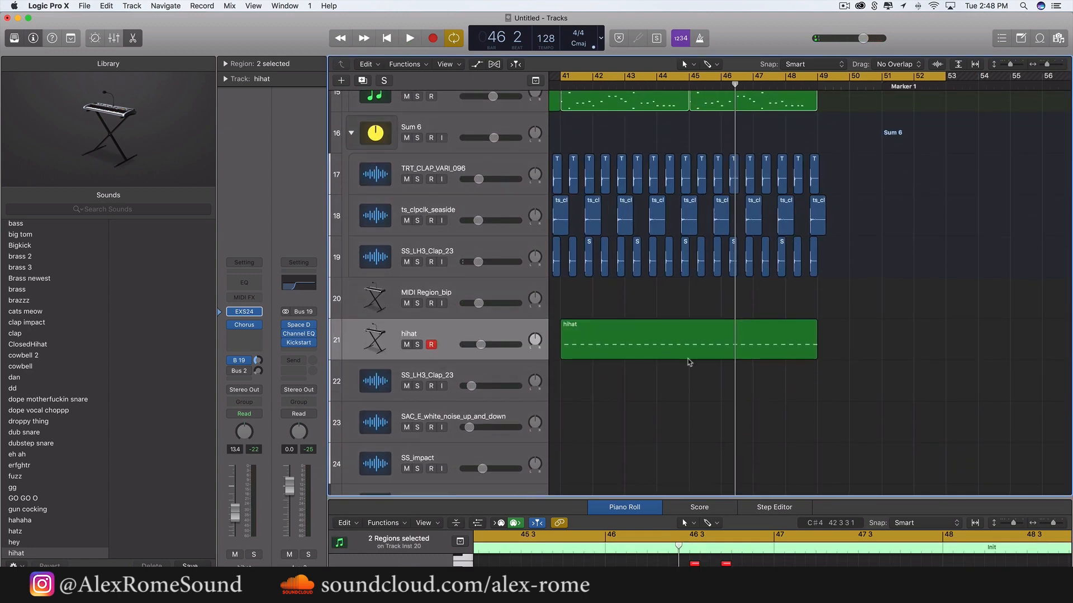
{"action": "left_click", "coordinate": [685, 359]}
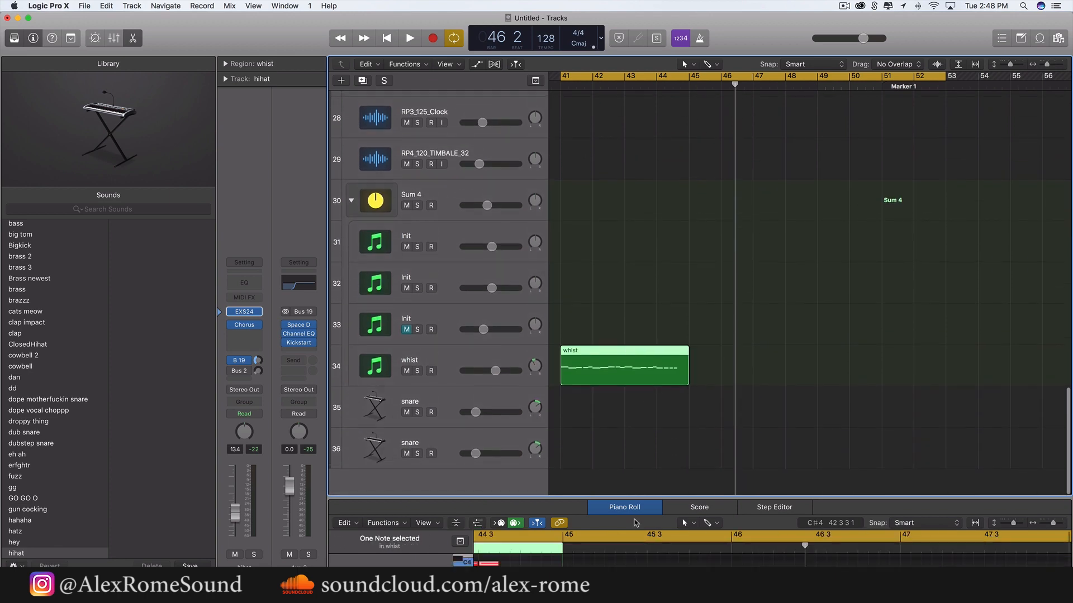
{"action": "left_click_drag", "start_coordinate": [621, 496], "coordinate": [726, 195]}
{"action": "scroll", "coordinate": [712, 319], "scroll_direction": "left", "scroll_amount": 8}
{"action": "scroll", "coordinate": [711, 319], "scroll_direction": "up", "scroll_amount": 2}
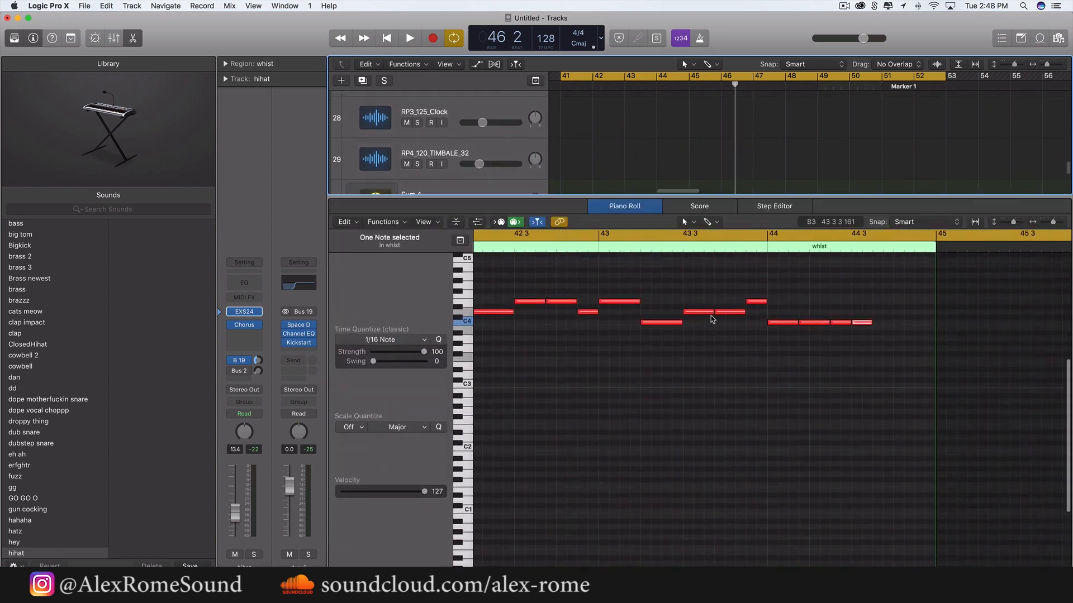
{"action": "scroll", "coordinate": [713, 319], "scroll_direction": "left", "scroll_amount": 4}
{"action": "left_click", "coordinate": [794, 342]}
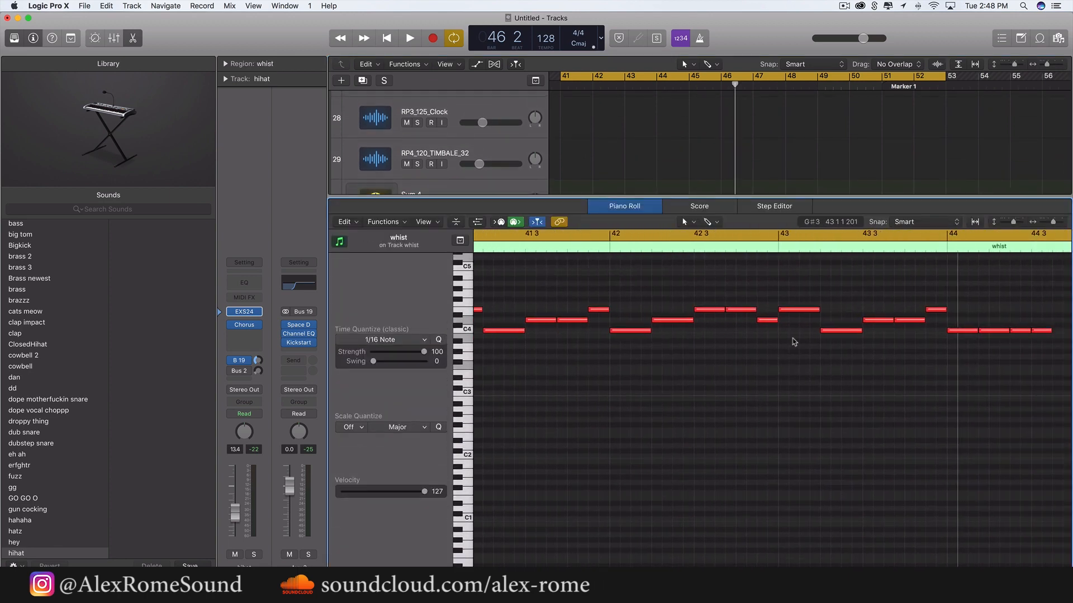
{"action": "left_click_drag", "start_coordinate": [800, 310], "coordinate": [799, 346]}
Play the drop from bar 41 and repeat the whist region so that it extends to bar 49
{"action": "key", "text": "space"}
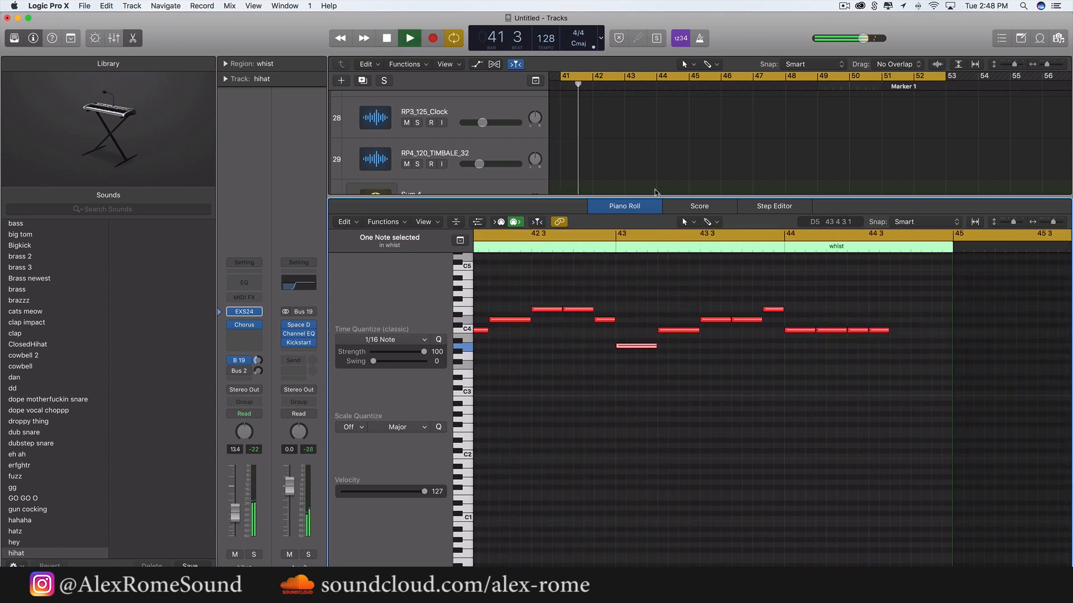
{"action": "left_click_drag", "start_coordinate": [653, 196], "coordinate": [820, 432]}
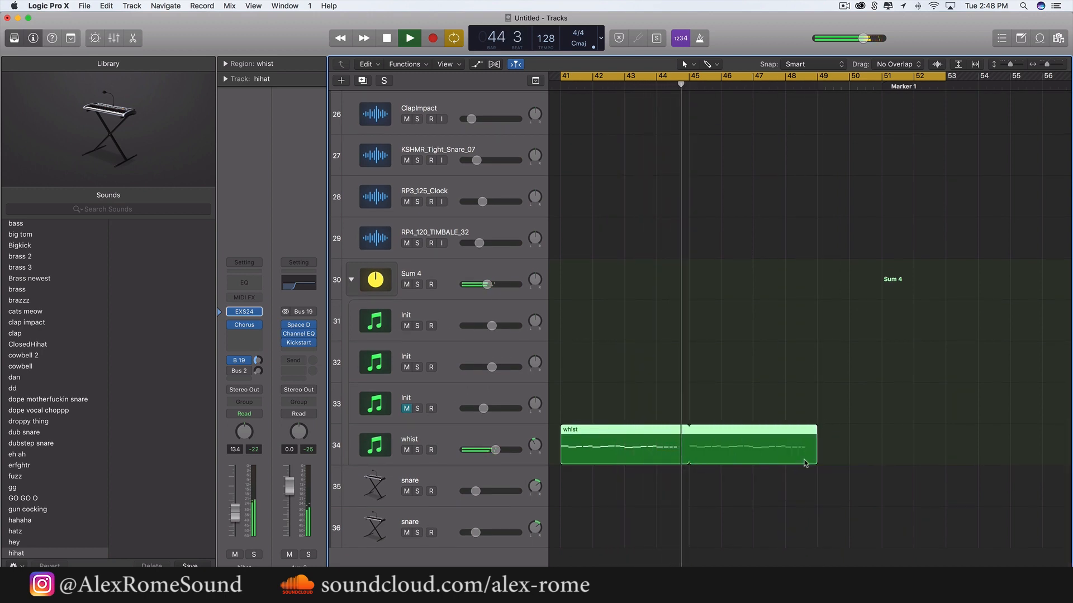
{"action": "scroll", "coordinate": [795, 452], "scroll_direction": "down", "scroll_amount": 3}
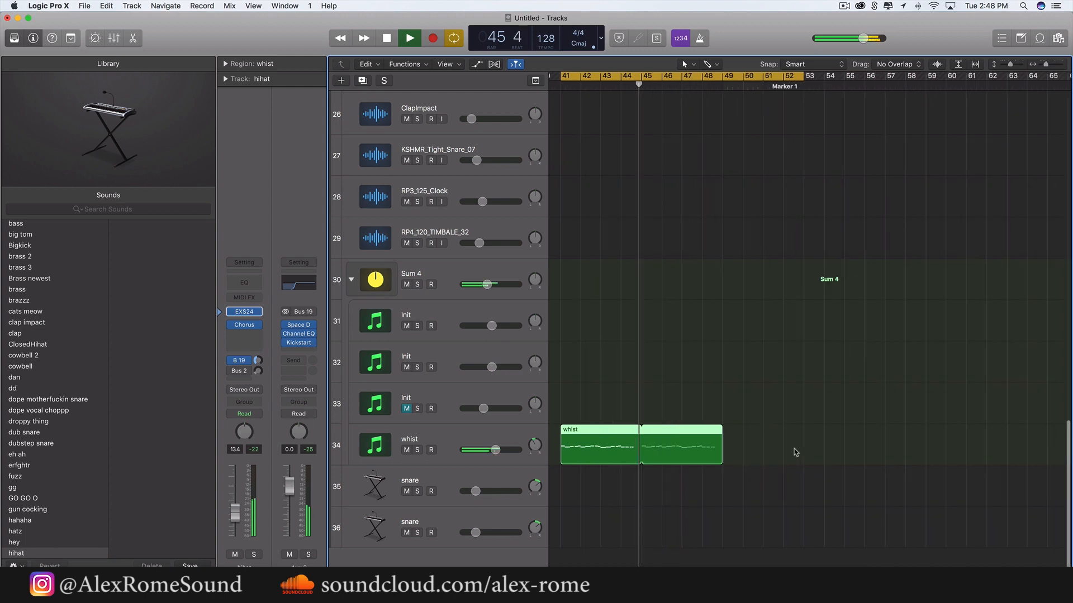
{"action": "scroll", "coordinate": [796, 452], "scroll_direction": "left", "scroll_amount": 3}
{"action": "scroll", "coordinate": [795, 452], "scroll_direction": "up", "scroll_amount": 1}
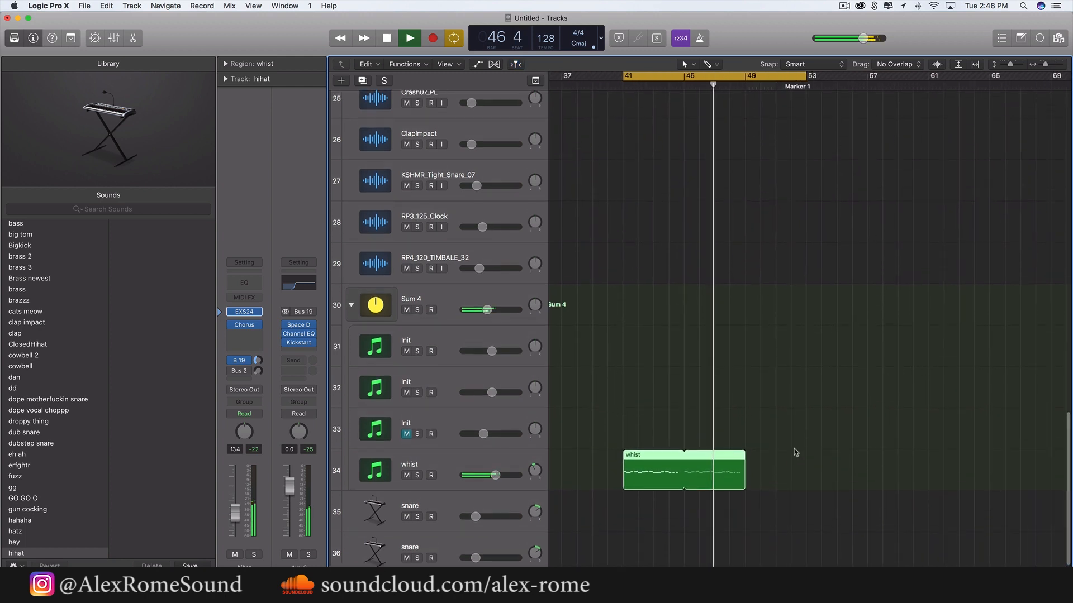
{"action": "scroll", "coordinate": [796, 453], "scroll_direction": "up", "scroll_amount": 6}
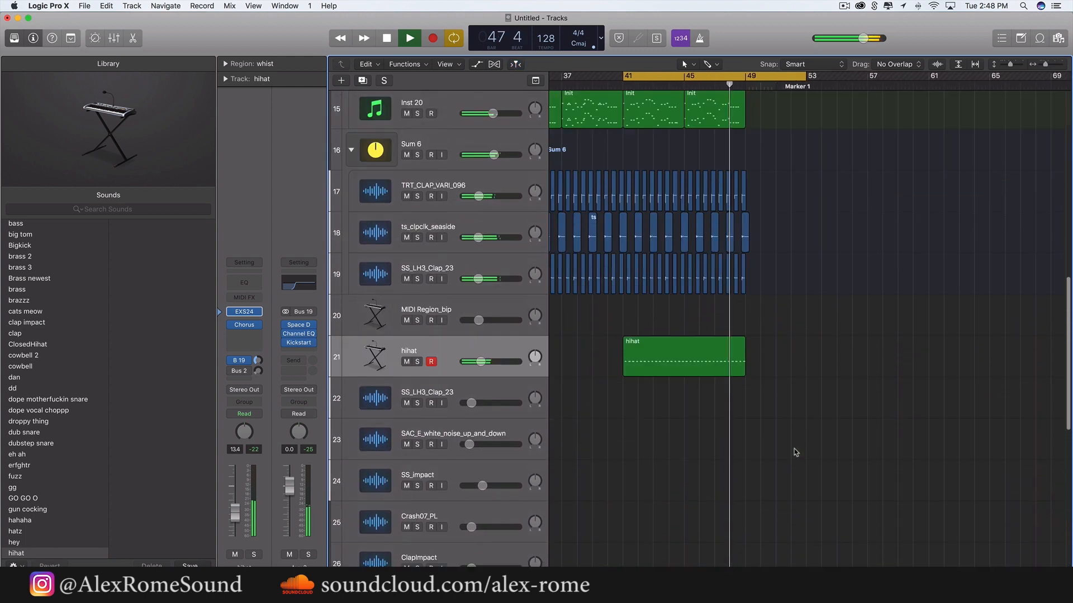
{"action": "scroll", "coordinate": [795, 452], "scroll_direction": "down", "scroll_amount": 5}
{"action": "scroll", "coordinate": [795, 453], "scroll_direction": "up", "scroll_amount": 14}
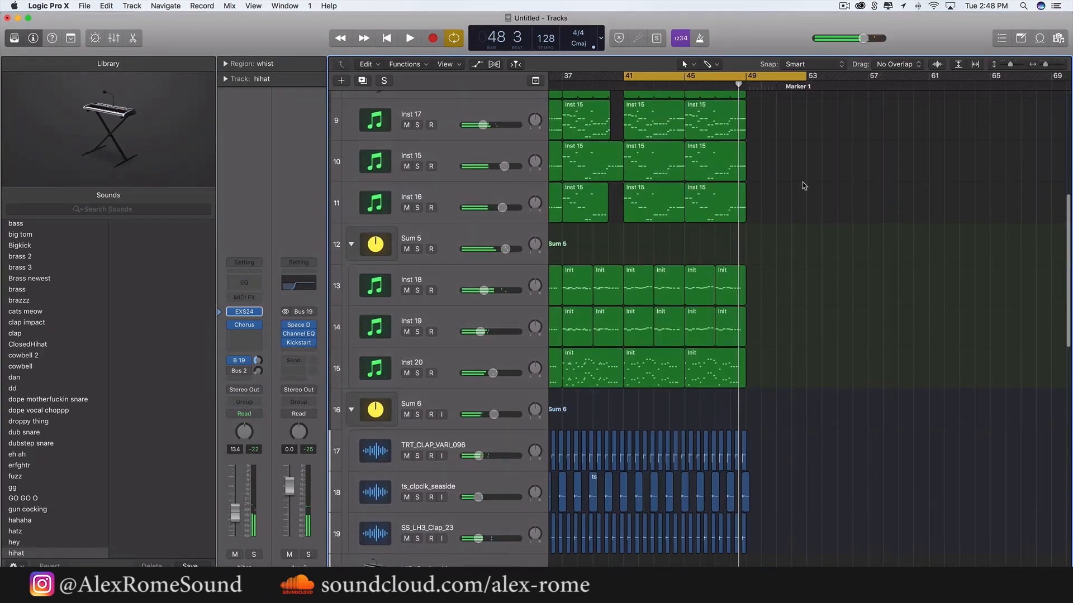
{"action": "key", "text": "space"}
Shorten the last Kick HOUSE, Inst 17 and Inst 16 regions so they end around bar 48
{"action": "scroll", "coordinate": [803, 186], "scroll_direction": "up", "scroll_amount": 3}
{"action": "scroll", "coordinate": [803, 186], "scroll_direction": "right", "scroll_amount": 4}
{"action": "scroll", "coordinate": [770, 326], "scroll_direction": "up", "scroll_amount": 2}
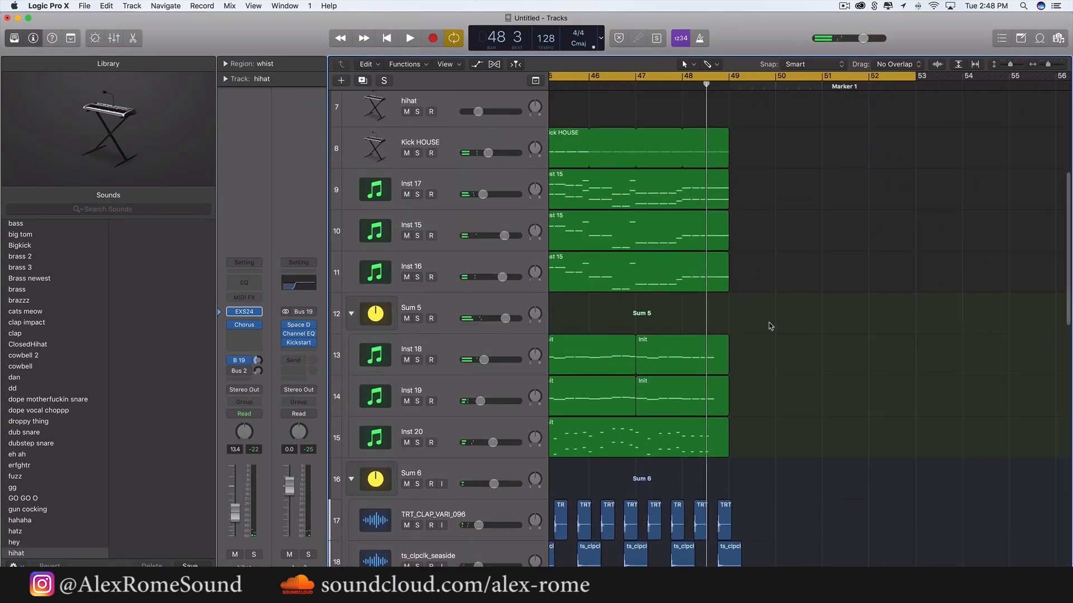
{"action": "scroll", "coordinate": [777, 428], "scroll_direction": "up", "scroll_amount": 2}
{"action": "scroll", "coordinate": [777, 427], "scroll_direction": "left", "scroll_amount": 1}
{"action": "left_click_drag", "start_coordinate": [836, 367], "coordinate": [732, 261]}
{"action": "left_click", "coordinate": [815, 259]}
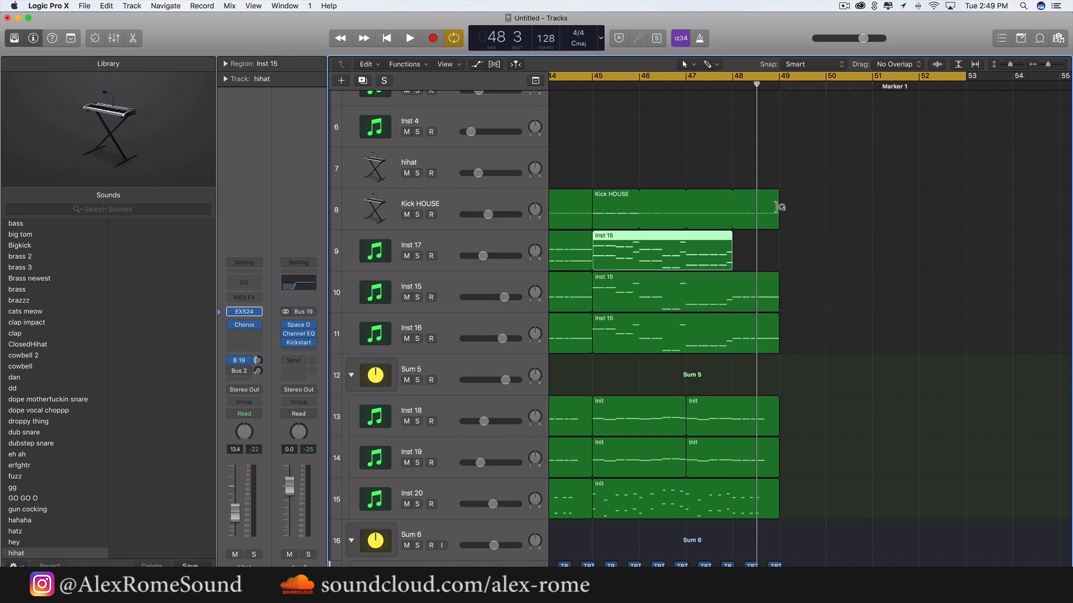
{"action": "left_click_drag", "start_coordinate": [775, 207], "coordinate": [741, 207]}
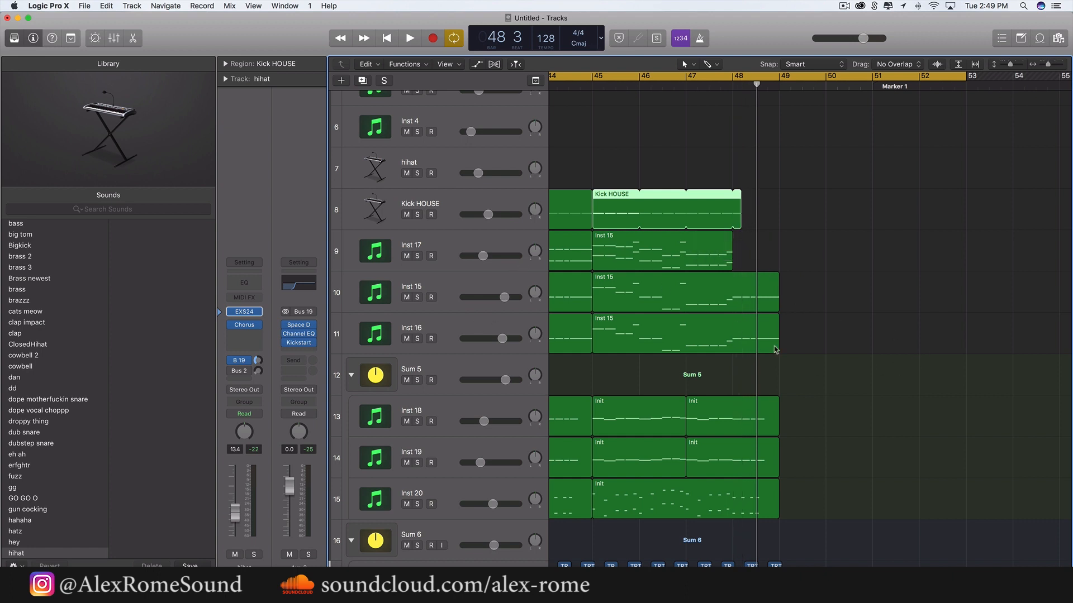
{"action": "left_click_drag", "start_coordinate": [773, 345], "coordinate": [733, 346]}
Move the cycle start to bar 45, play from there, and shorten the last Kick HOUSE region to about bar 47
{"action": "scroll", "coordinate": [734, 350], "scroll_direction": "left", "scroll_amount": 3}
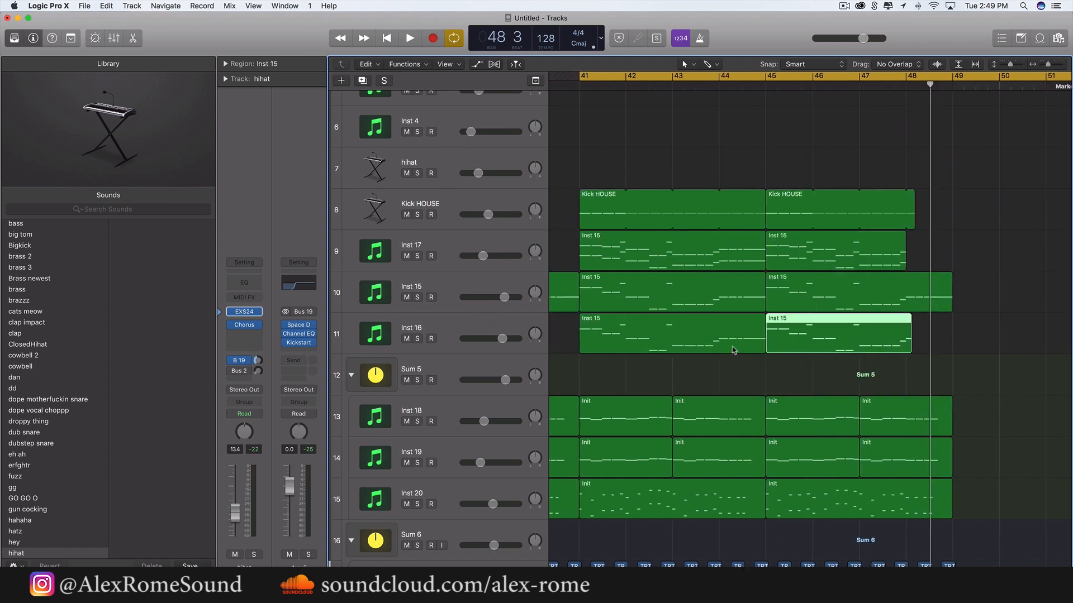
{"action": "scroll", "coordinate": [733, 350], "scroll_direction": "right", "scroll_amount": 2}
{"action": "left_click_drag", "start_coordinate": [721, 79], "coordinate": [998, 81]}
{"action": "key", "text": "space"}
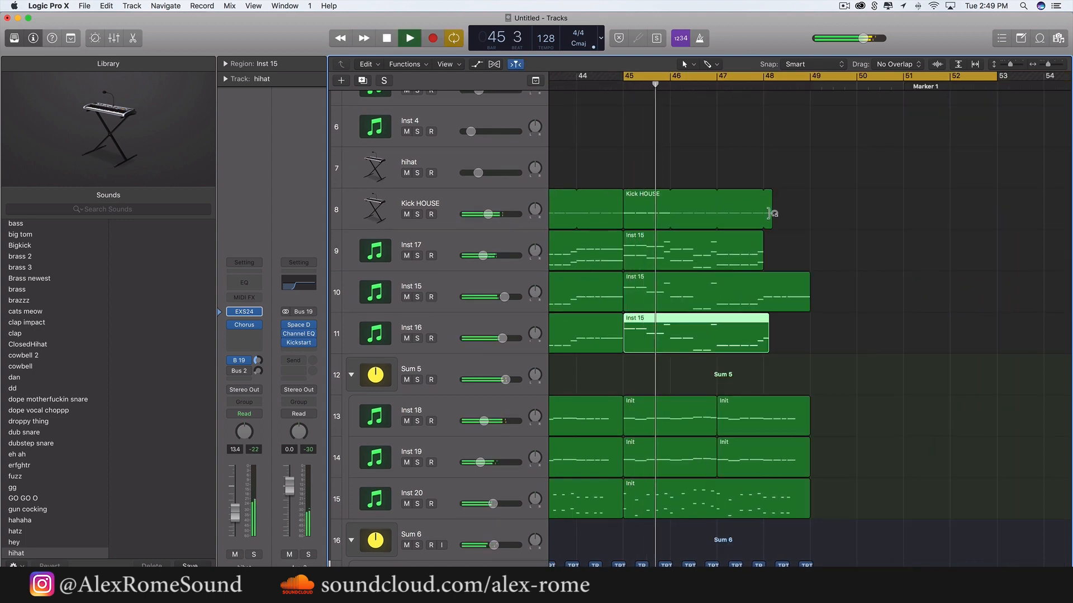
{"action": "left_click_drag", "start_coordinate": [771, 214], "coordinate": [717, 211]}
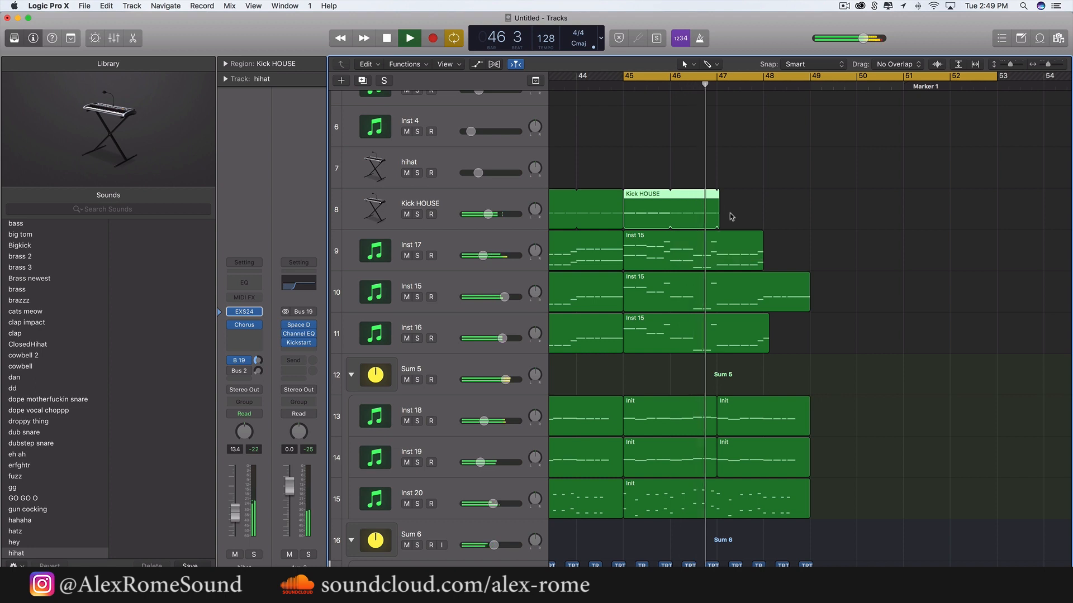
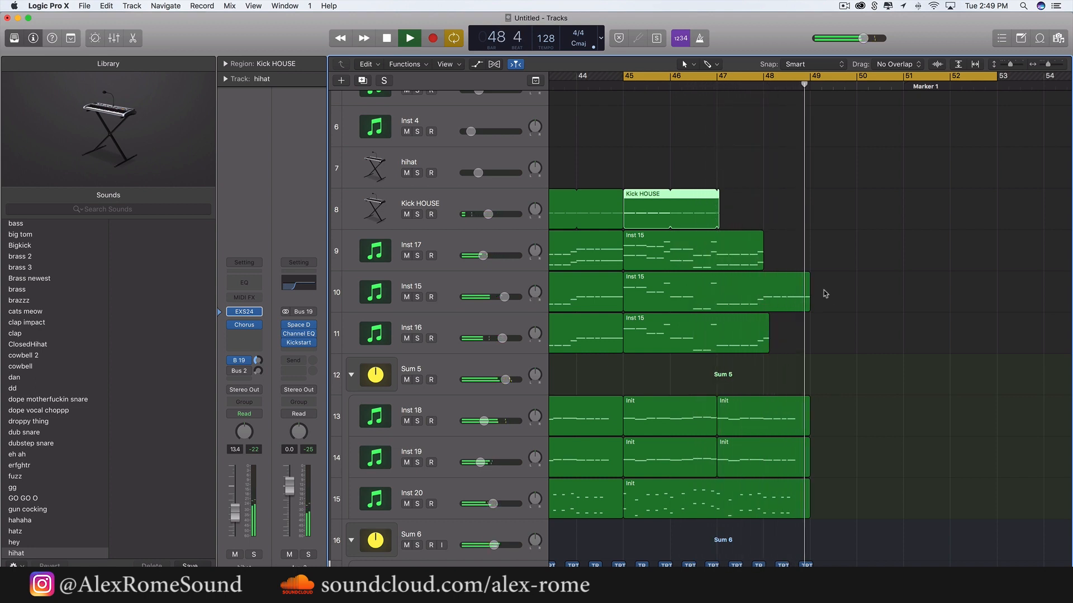
Zoom out and reduce the track height until all 36 tracks and the whole arrangement fit in view
{"action": "key", "text": "super+Right"}
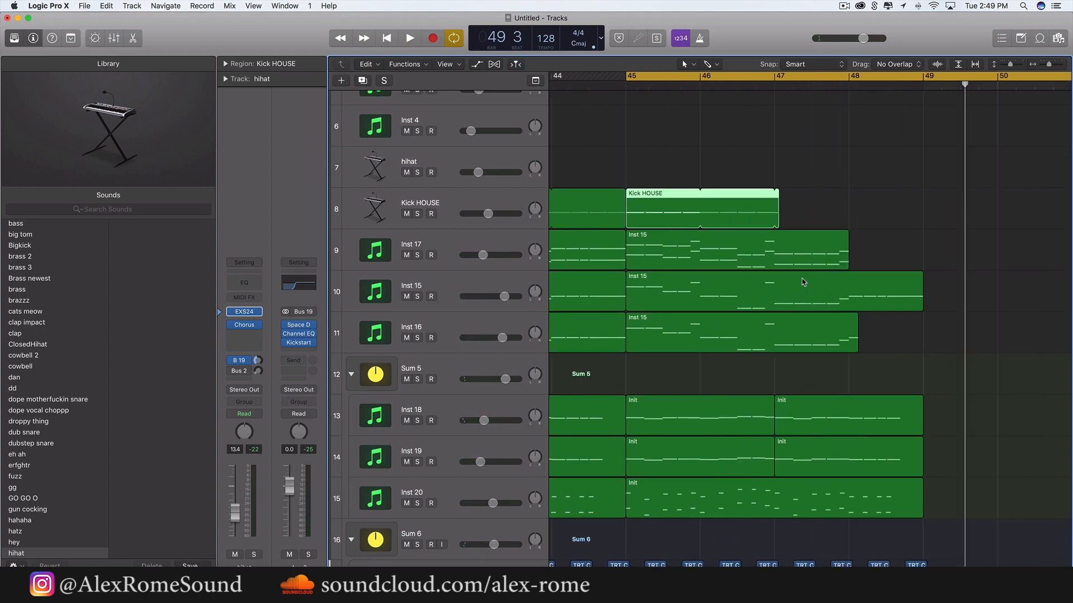
{"action": "key", "text": "super+Left"}
{"action": "key", "text": "super+Left"}
{"action": "key", "text": "super+Left"}
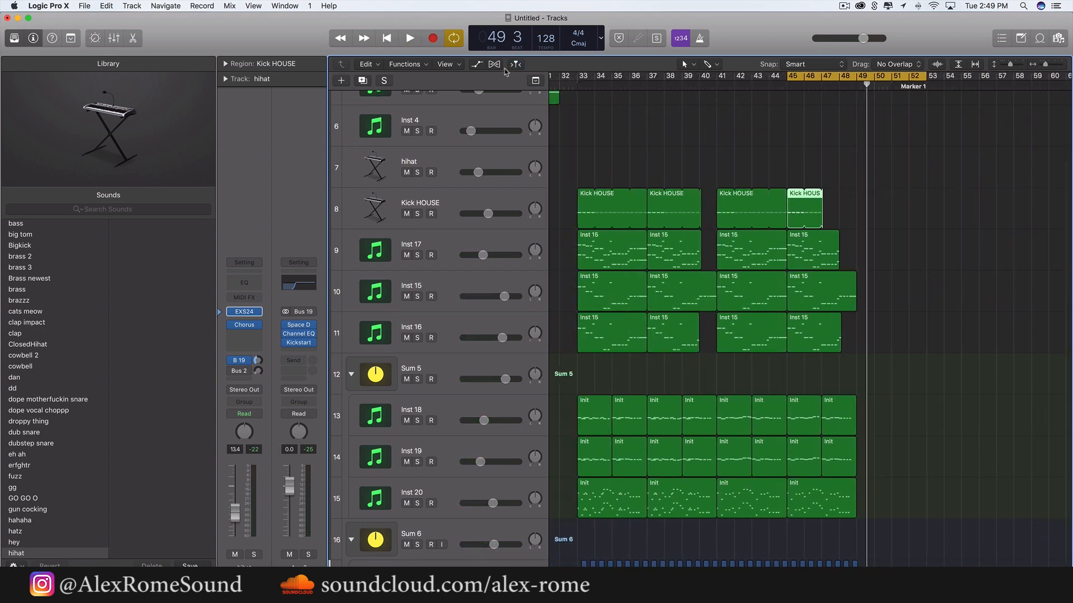
{"action": "key", "text": "super+Left"}
{"action": "key", "text": "super+Left"}
{"action": "key", "text": "super+Left"}
{"action": "key", "text": "super+Left"}
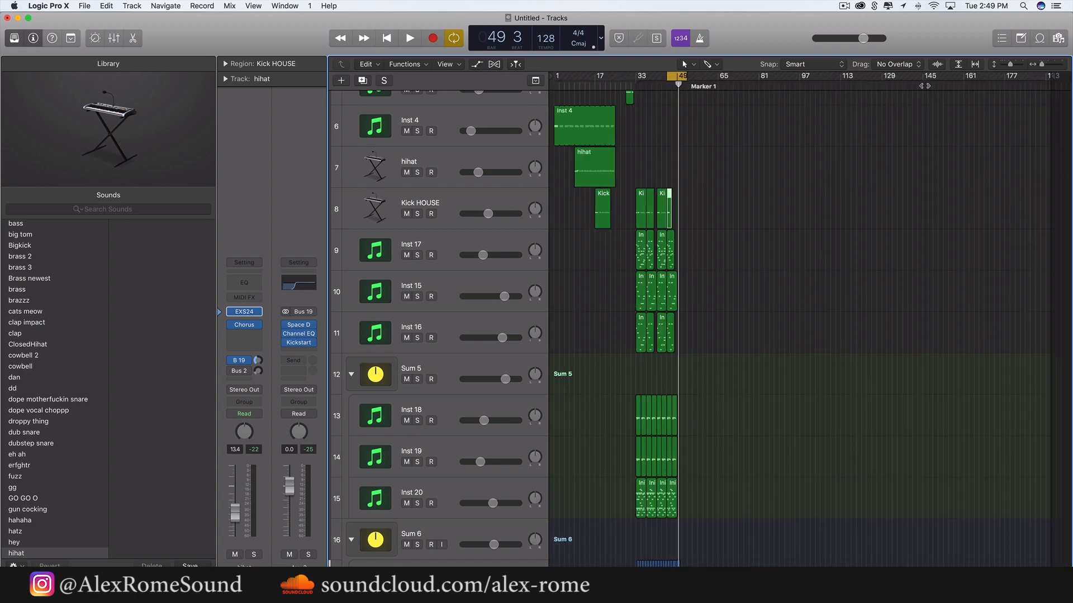
{"action": "left_click_drag", "start_coordinate": [1010, 66], "coordinate": [965, 73]}
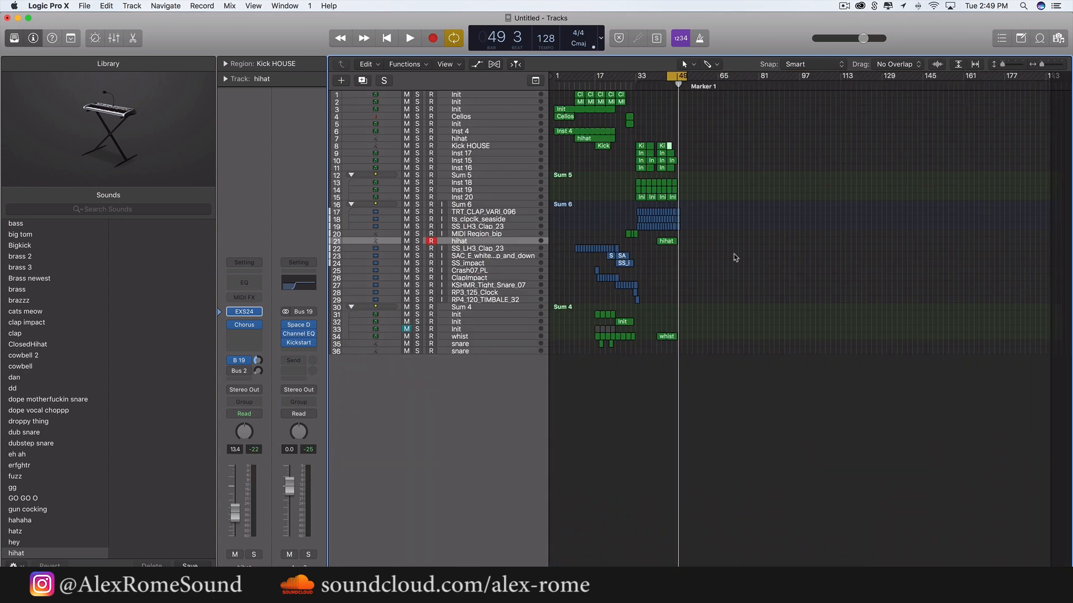
Extend the cycle range back to bar 1 and play the whole arrangement from the beginning
{"action": "key", "text": "super+Right"}
{"action": "key", "text": "super+Right"}
{"action": "key", "text": "super+Right"}
{"action": "key", "text": "super+Right"}
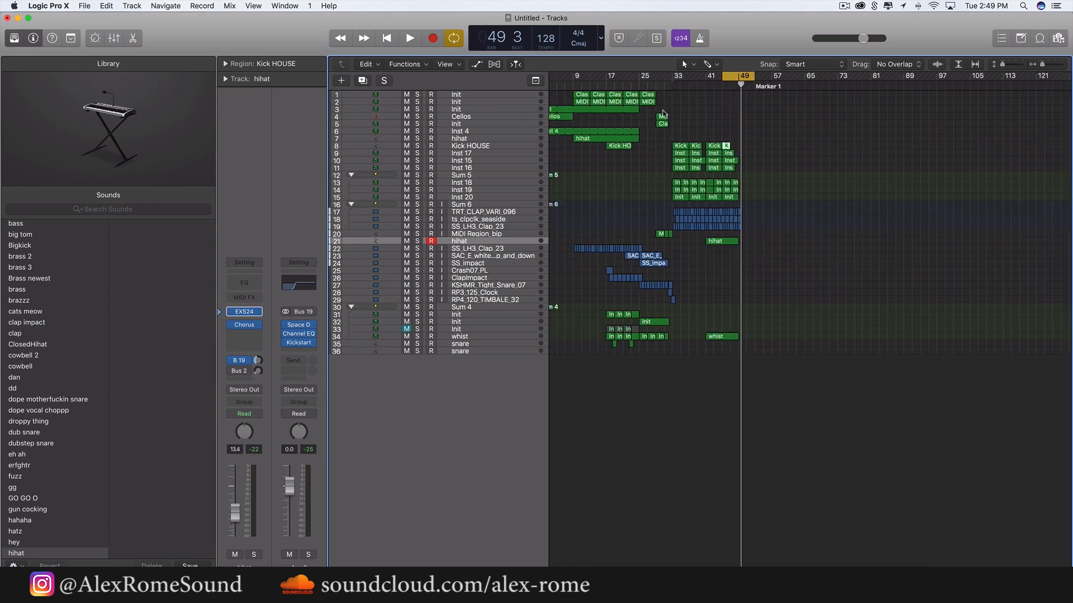
{"action": "left_click_drag", "start_coordinate": [724, 76], "coordinate": [398, 79]}
{"action": "key", "text": "space"}
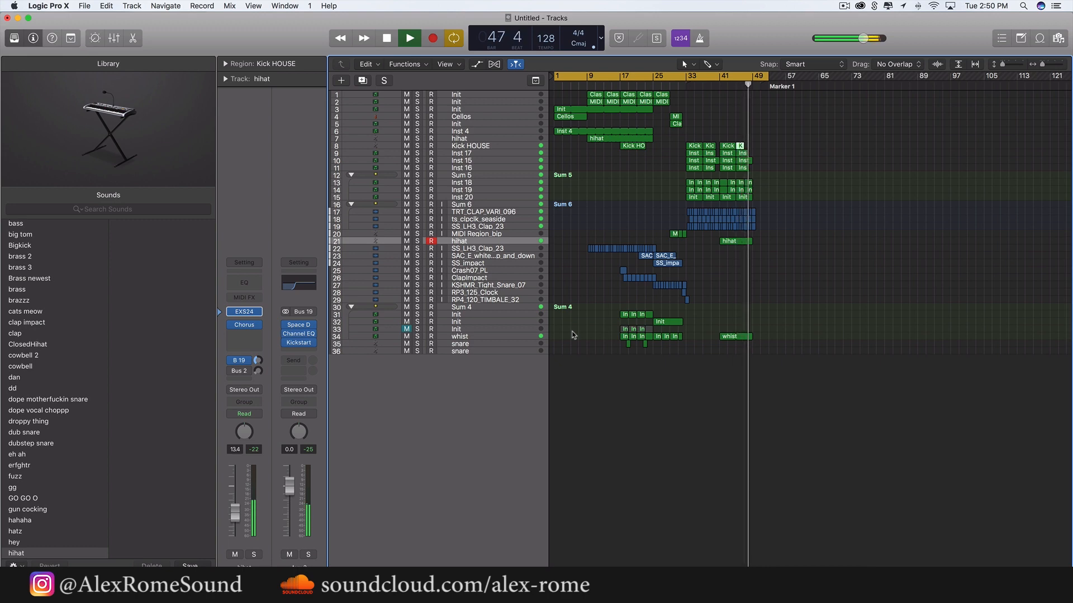
Turn off cycle mode, stop playback just past bar 49 and view the full arrangement from bar 1
{"action": "key", "text": "c"}
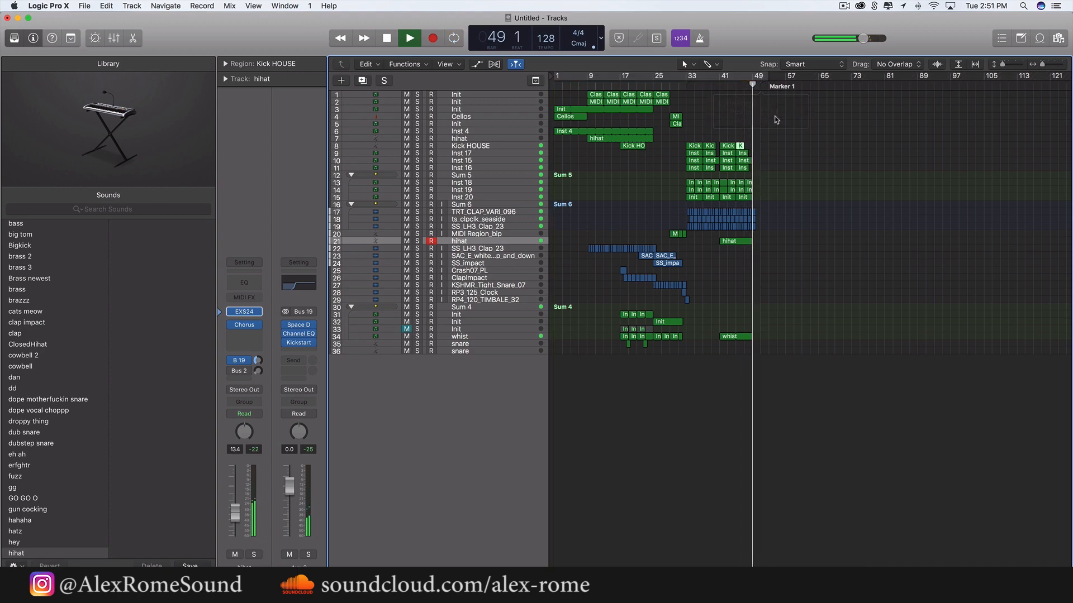
{"action": "left_click", "coordinate": [785, 161]}
{"action": "key", "text": "super+Right"}
{"action": "key", "text": "super+Right"}
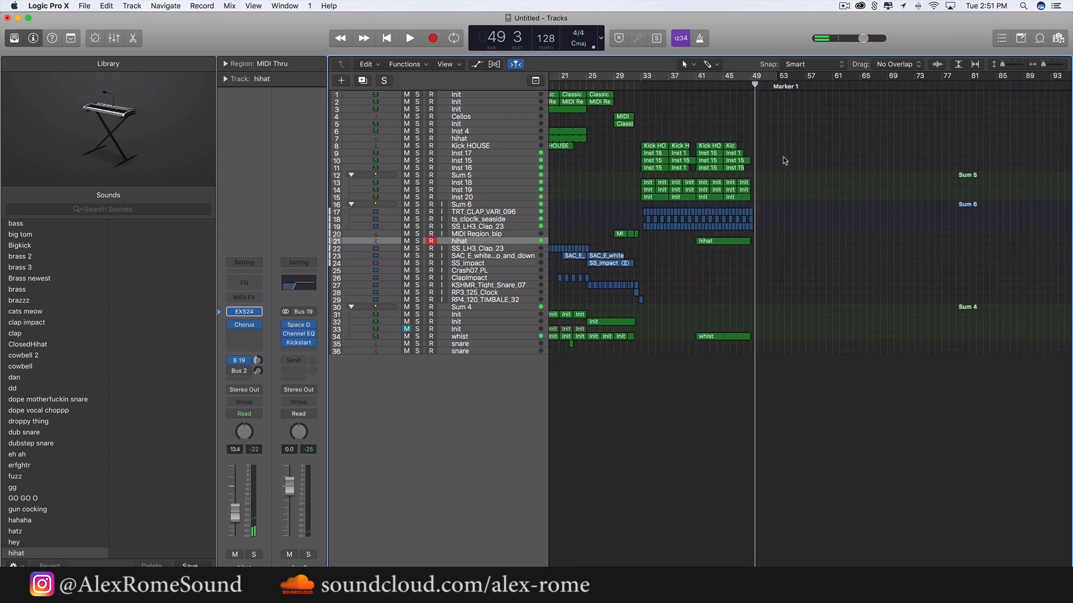
{"action": "scroll", "coordinate": [801, 169], "scroll_direction": "left", "scroll_amount": 4}
{"action": "scroll", "coordinate": [802, 173], "scroll_direction": "left", "scroll_amount": 1}
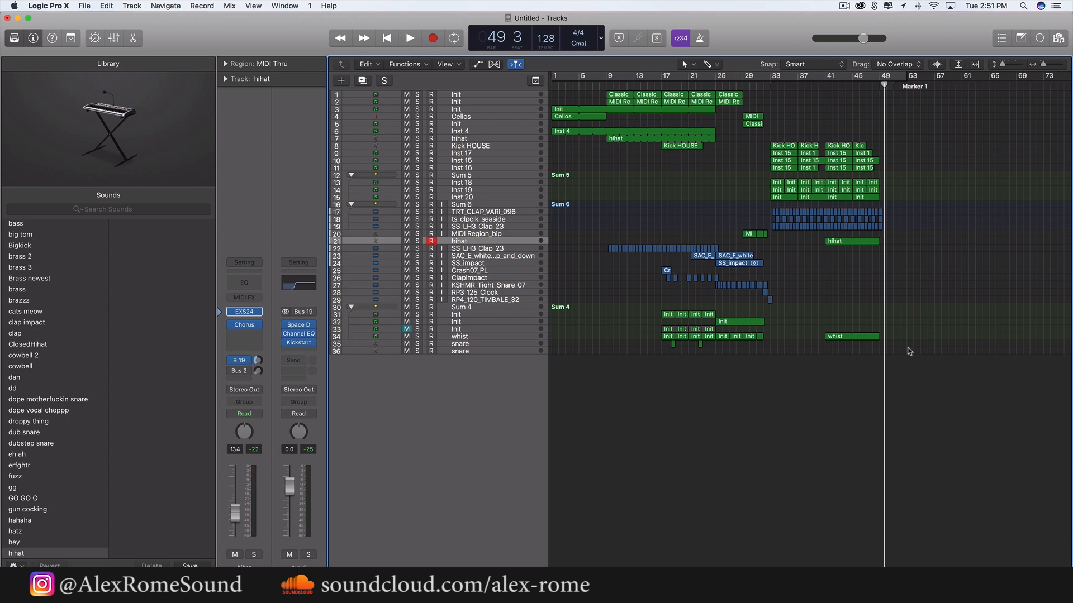
Copy all regions of the arrangement and paste them at the playhead just past bar 49, including their track automation
{"action": "scroll", "coordinate": [907, 357], "scroll_direction": "left", "scroll_amount": 3}
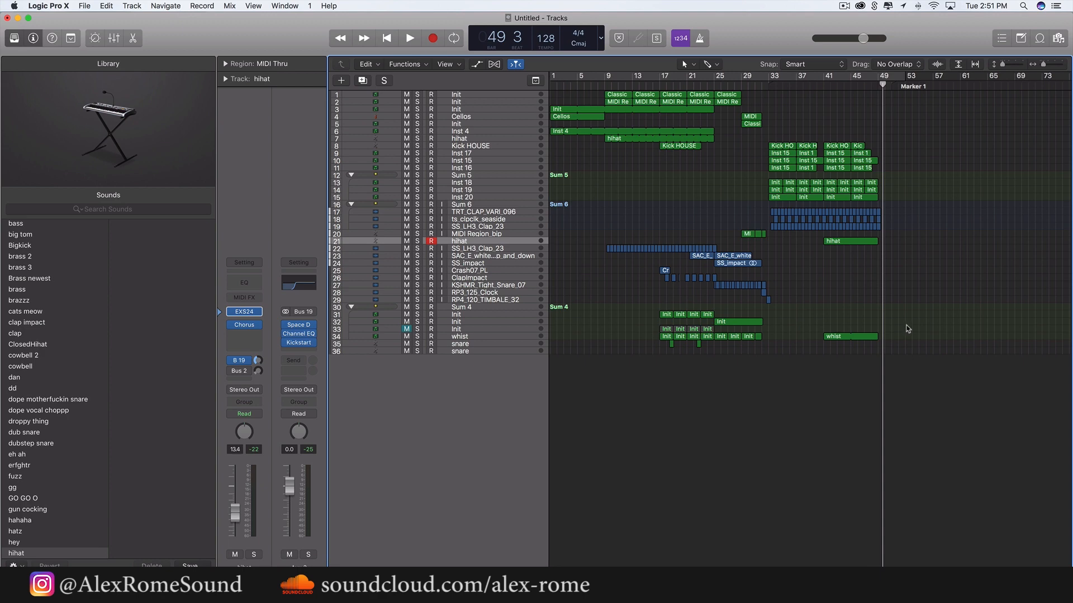
{"action": "scroll", "coordinate": [907, 328], "scroll_direction": "left", "scroll_amount": 1}
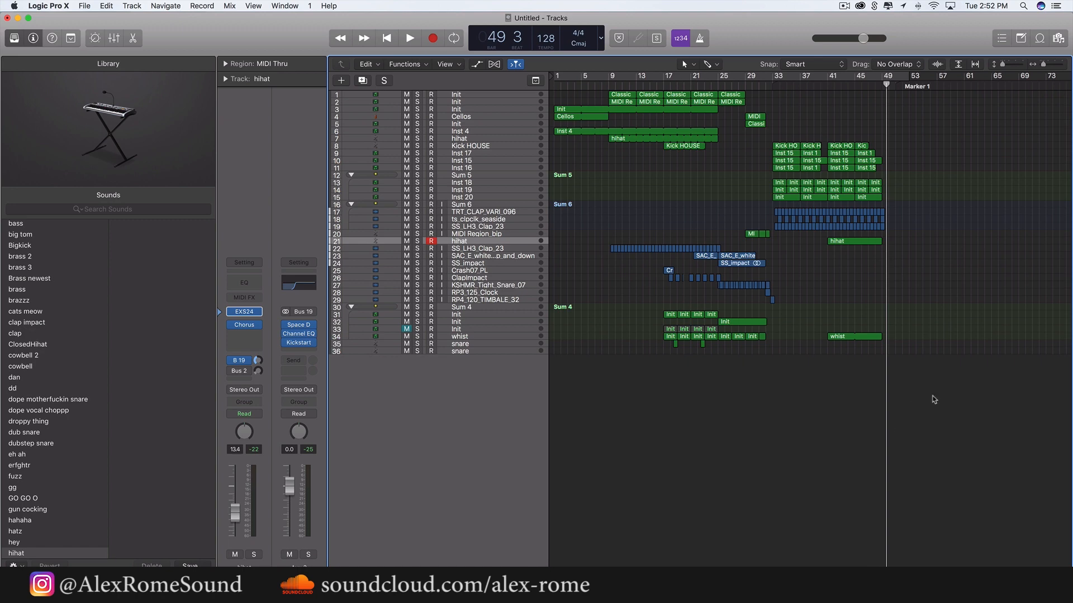
{"action": "key", "text": "super+a"}
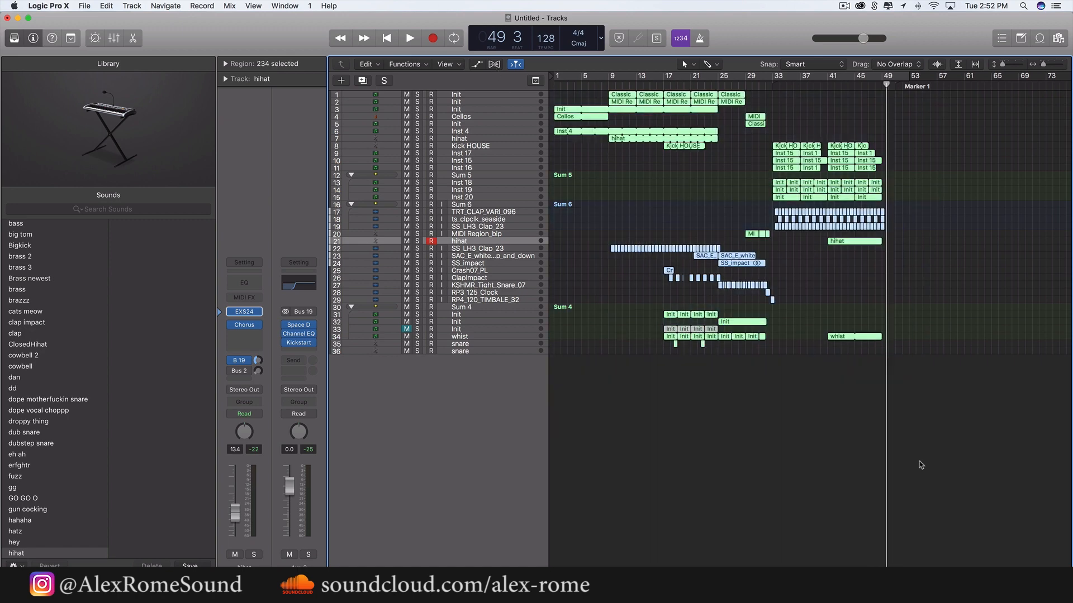
{"action": "left_click", "coordinate": [920, 461]}
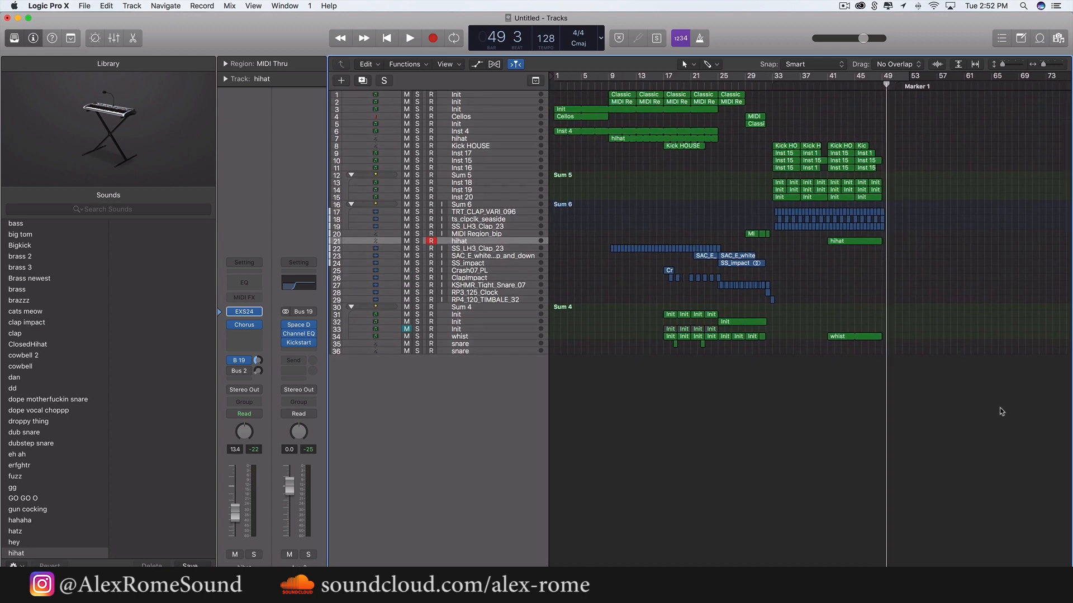
{"action": "key", "text": "super+a"}
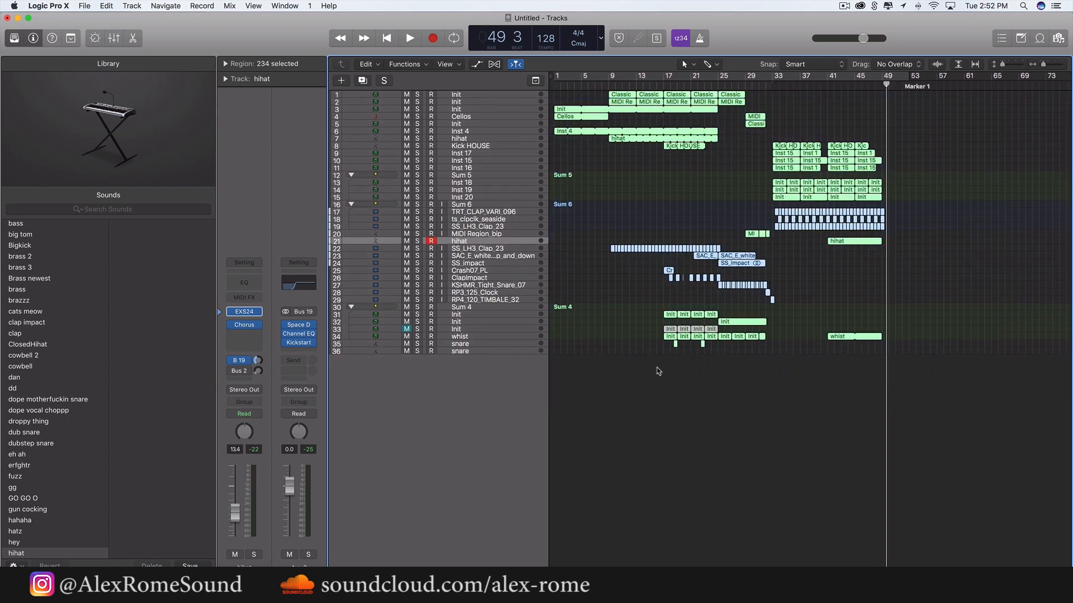
{"action": "key", "text": "super+c"}
{"action": "left_click", "coordinate": [615, 197]}
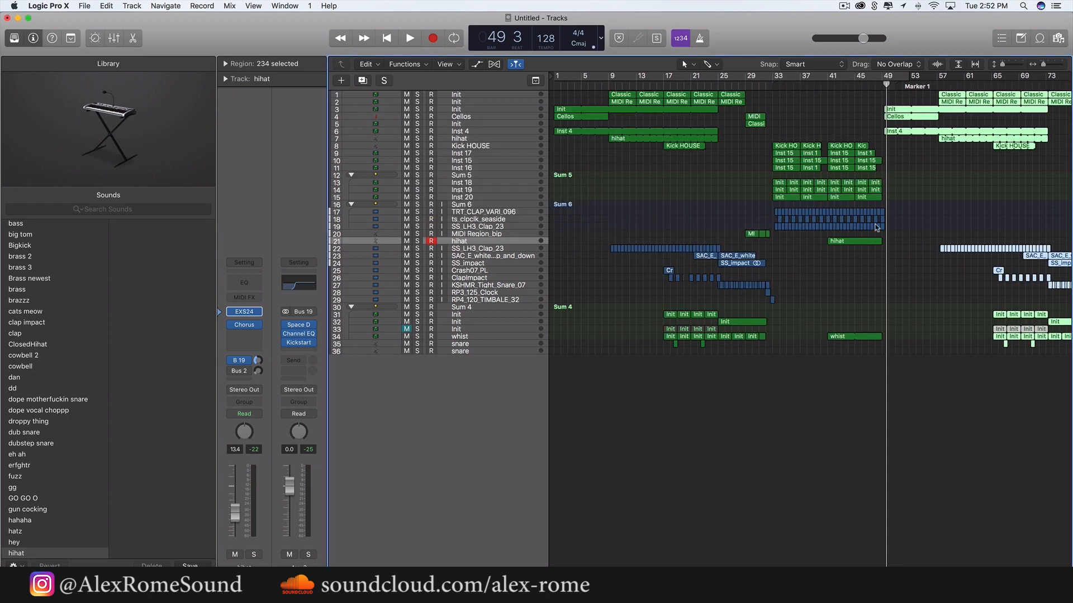
Move the pasted regions slightly earlier so they start exactly at bar 49, taking the track automation along
{"action": "scroll", "coordinate": [864, 132], "scroll_direction": "right", "scroll_amount": 2}
{"action": "scroll", "coordinate": [865, 132], "scroll_direction": "right", "scroll_amount": 5}
{"action": "key", "text": "super+Right"}
{"action": "key", "text": "super+Right"}
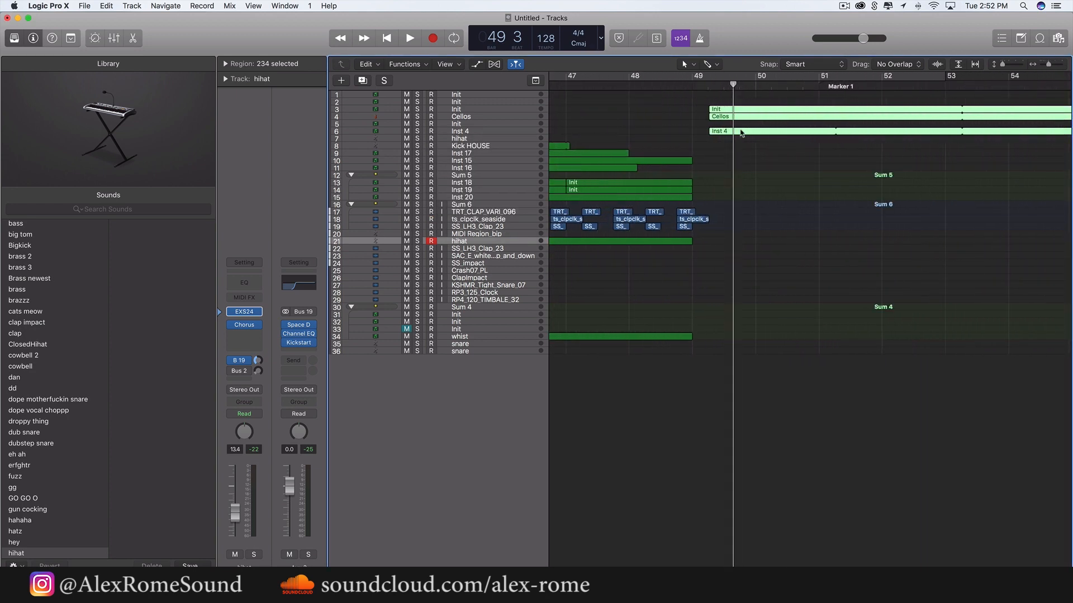
{"action": "left_click_drag", "start_coordinate": [742, 132], "coordinate": [726, 134]}
{"action": "key", "text": "super+Left"}
{"action": "key", "text": "super+Left"}
{"action": "key", "text": "super+Left"}
{"action": "key", "text": "super+Left"}
{"action": "key", "text": "super+Left"}
{"action": "key", "text": "super+Left"}
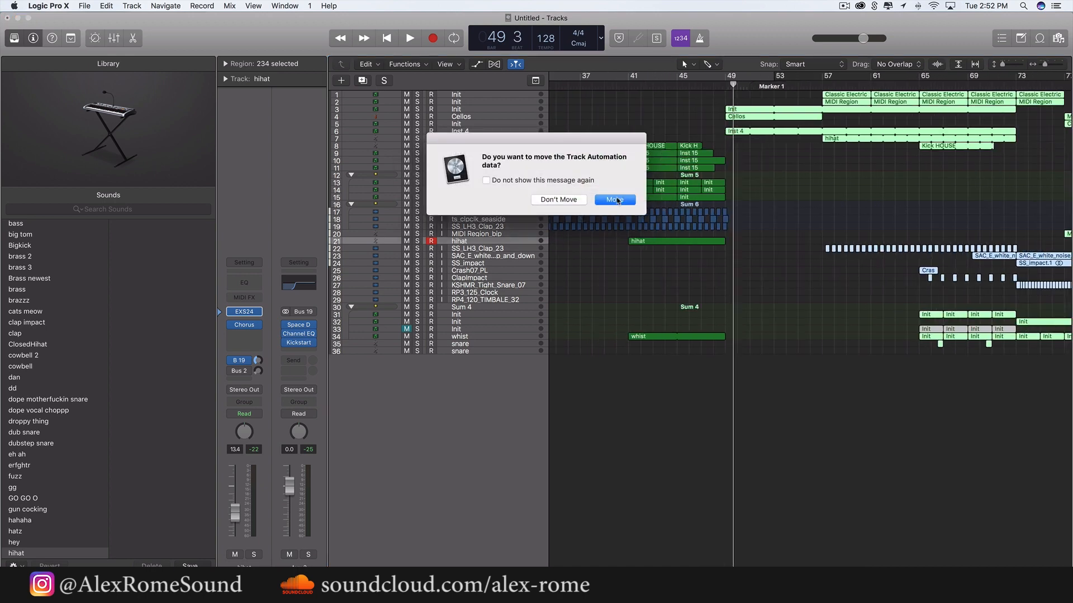
{"action": "left_click", "coordinate": [615, 198]}
Delete the copied clap, noise, crash, impact, synth, whistle and snare regions between bars 65 and 73 on tracks 22 to 35
{"action": "scroll", "coordinate": [810, 212], "scroll_direction": "right", "scroll_amount": 3}
{"action": "scroll", "coordinate": [810, 212], "scroll_direction": "right", "scroll_amount": 3}
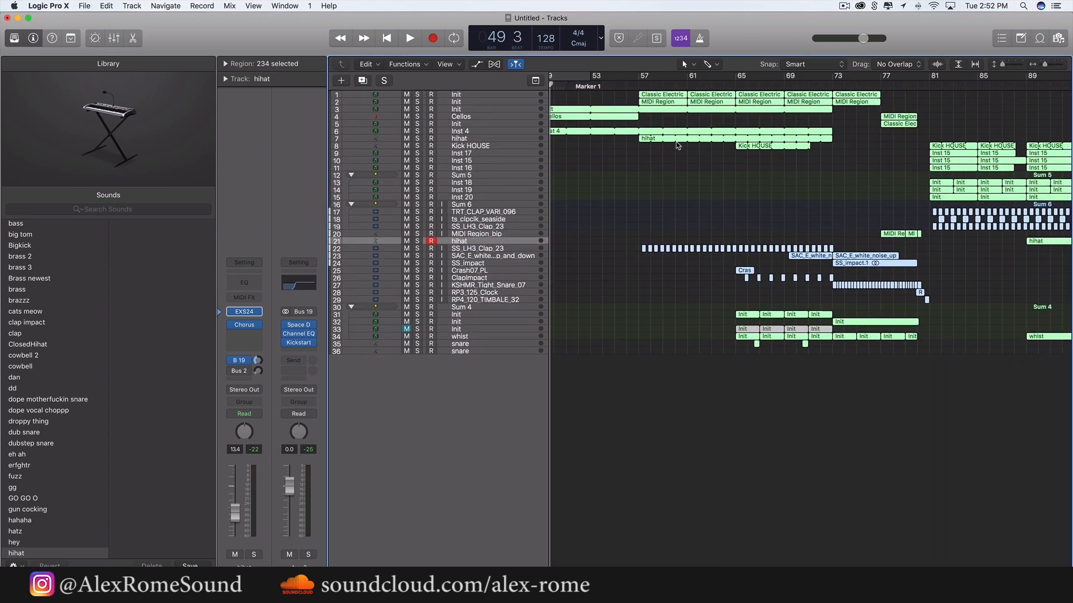
{"action": "left_click_drag", "start_coordinate": [642, 87], "coordinate": [832, 89]}
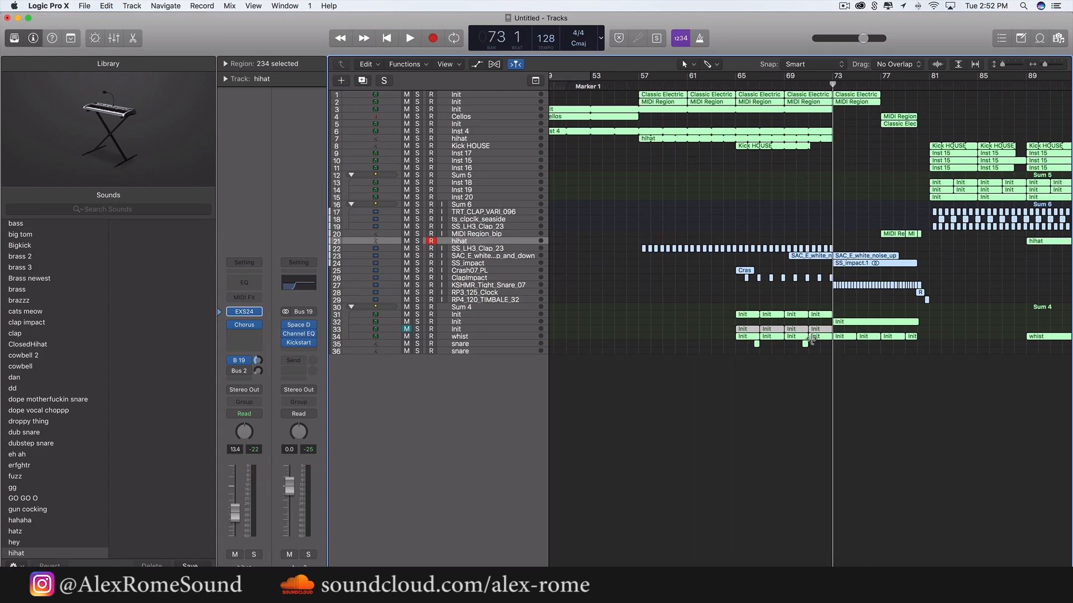
{"action": "left_click_drag", "start_coordinate": [823, 374], "coordinate": [742, 244]}
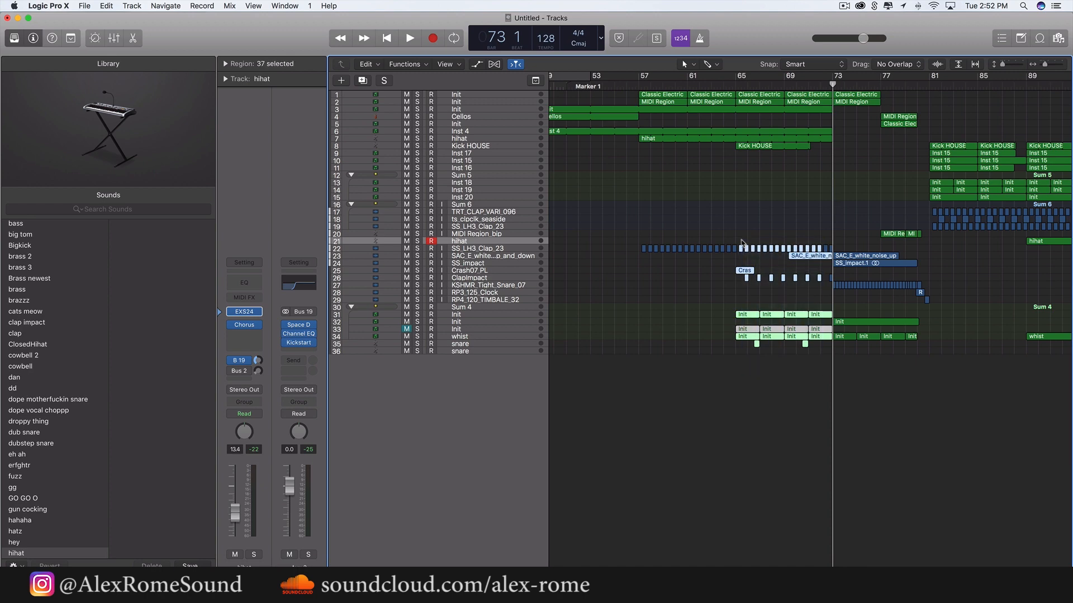
{"action": "key", "text": "Delete"}
{"action": "left_click", "coordinate": [614, 197]}
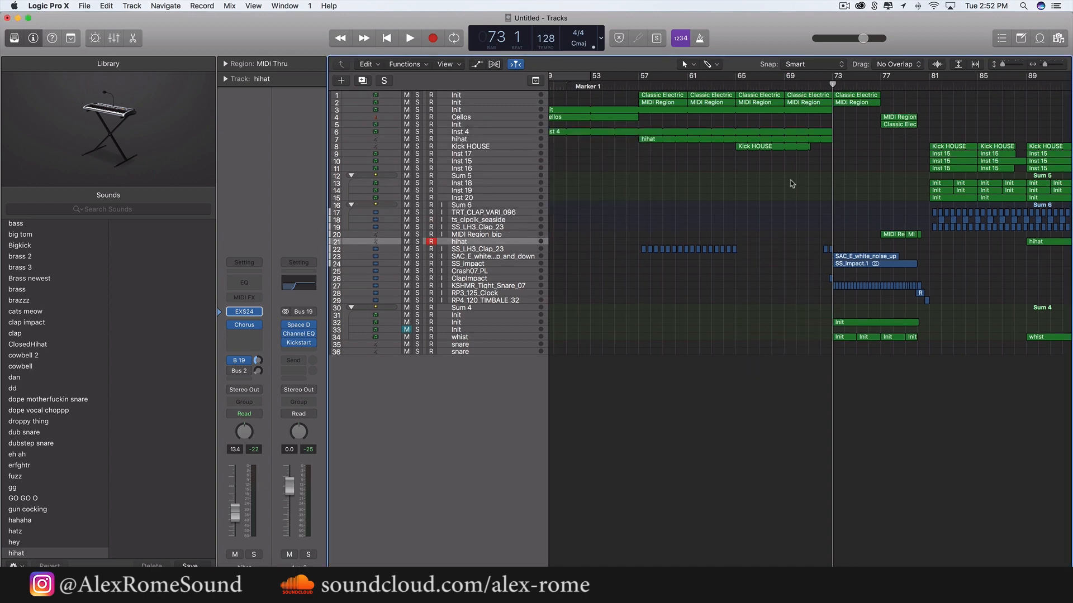
Shorten the copied hihat, Init and Inst 4 regions to bar 65 and delete the piano, MIDI and Kick HOUSE regions between bars 65 and 73
{"action": "left_click_drag", "start_coordinate": [832, 137], "coordinate": [735, 138]}
{"action": "left_click_drag", "start_coordinate": [832, 109], "coordinate": [736, 110]}
{"action": "left_click_drag", "start_coordinate": [748, 163], "coordinate": [820, 79]}
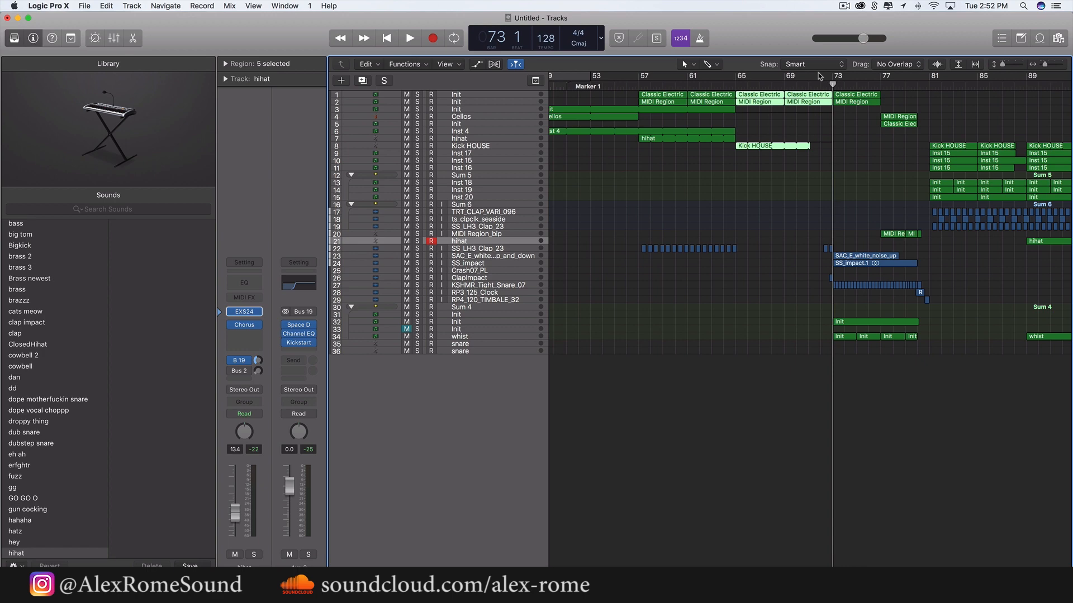
{"action": "key", "text": "Delete"}
{"action": "left_click", "coordinate": [614, 197]}
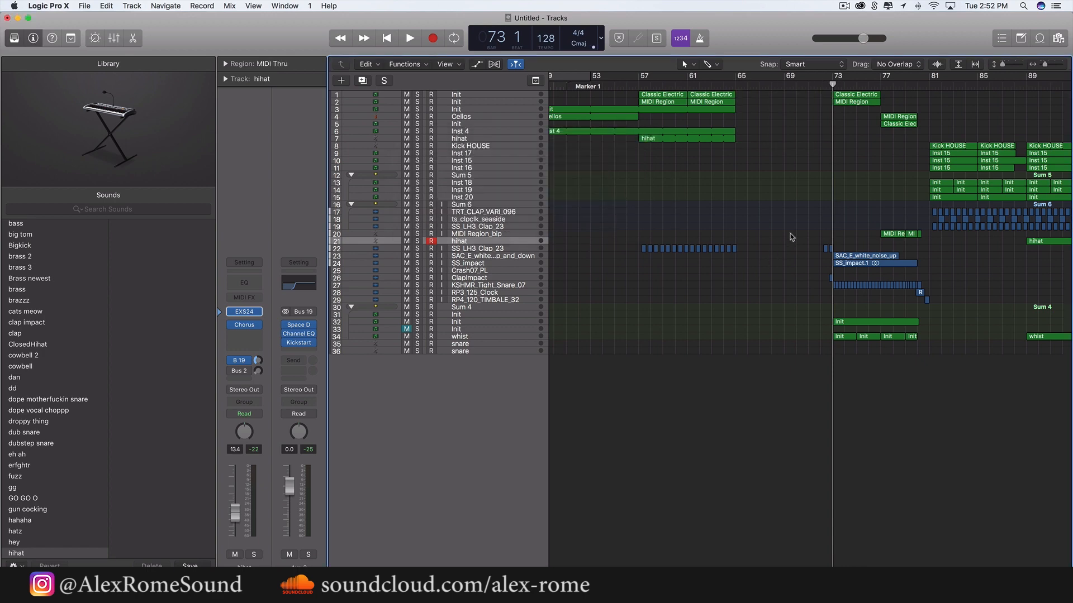
Delete the leftover clap regions just before bar 73 on the SS_LH3_Clap_23 and ClapImpact tracks
{"action": "left_click_drag", "start_coordinate": [803, 226], "coordinate": [829, 307]}
{"action": "key", "text": "Delete"}
{"action": "left_click", "coordinate": [830, 278]}
{"action": "key", "text": "Delete"}
{"action": "left_click", "coordinate": [832, 250]}
{"action": "key", "text": "Delete"}
Select all regions from bar 73 onward and move them back to bar 65, including their track automation
{"action": "scroll", "coordinate": [832, 249], "scroll_direction": "down", "scroll_amount": 5}
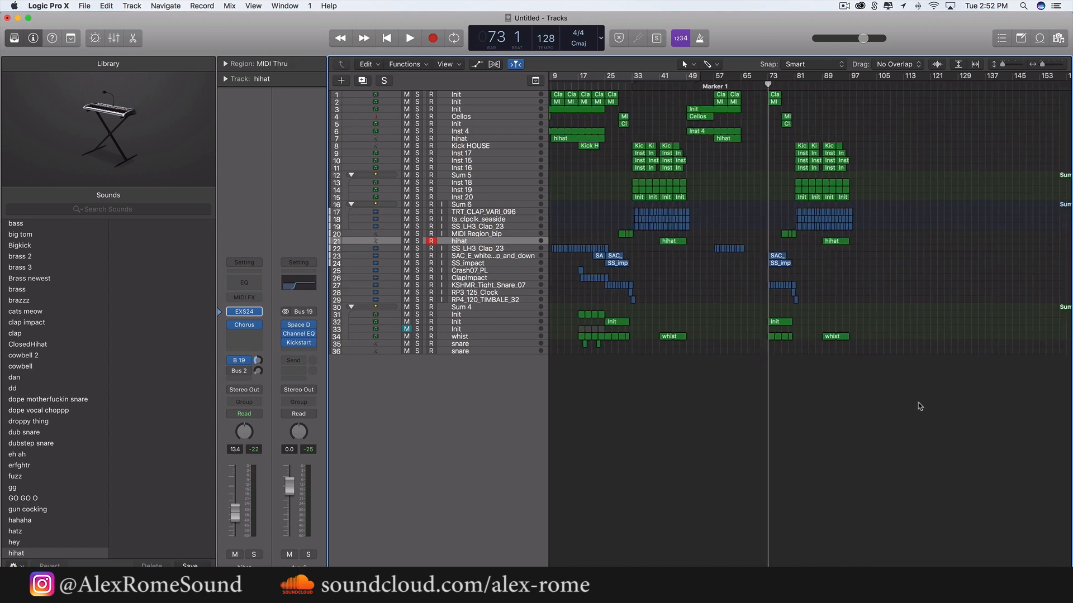
{"action": "left_click_drag", "start_coordinate": [919, 407], "coordinate": [746, 84]}
{"action": "scroll", "coordinate": [746, 84], "scroll_direction": "up", "scroll_amount": 5}
{"action": "scroll", "coordinate": [747, 84], "scroll_direction": "up", "scroll_amount": 6}
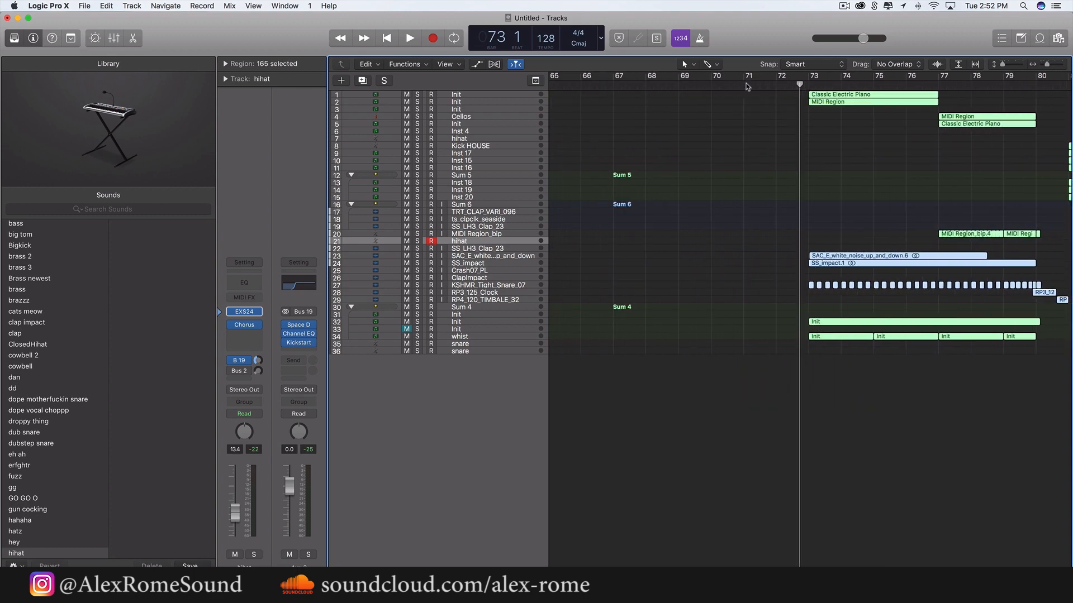
{"action": "left_click_drag", "start_coordinate": [919, 98], "coordinate": [665, 100]}
{"action": "left_click", "coordinate": [615, 200]}
{"action": "scroll", "coordinate": [621, 202], "scroll_direction": "down", "scroll_amount": 10}
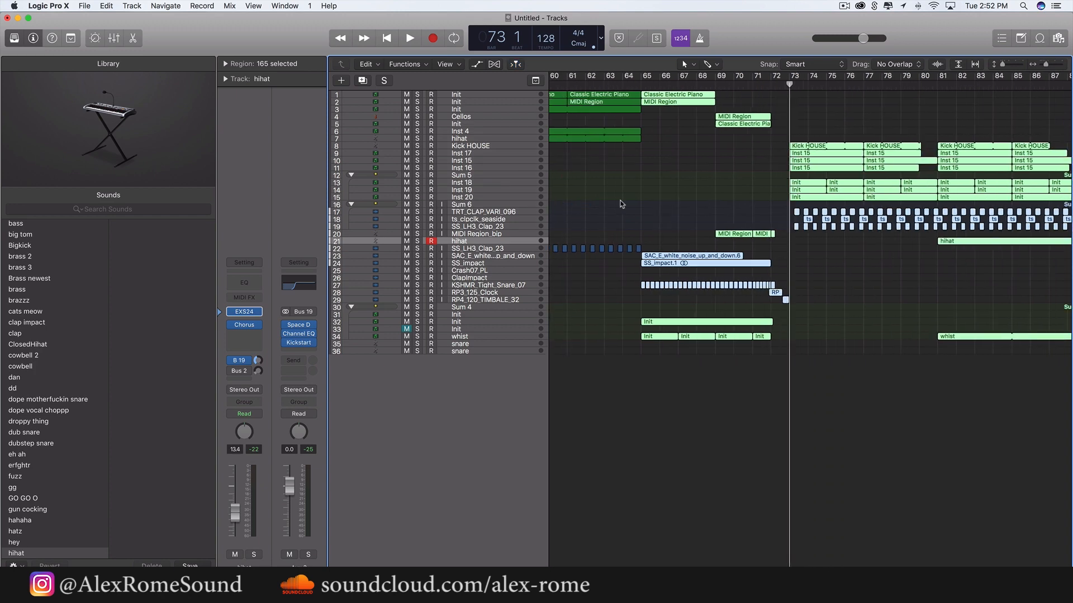
{"action": "left_click", "coordinate": [620, 205]}
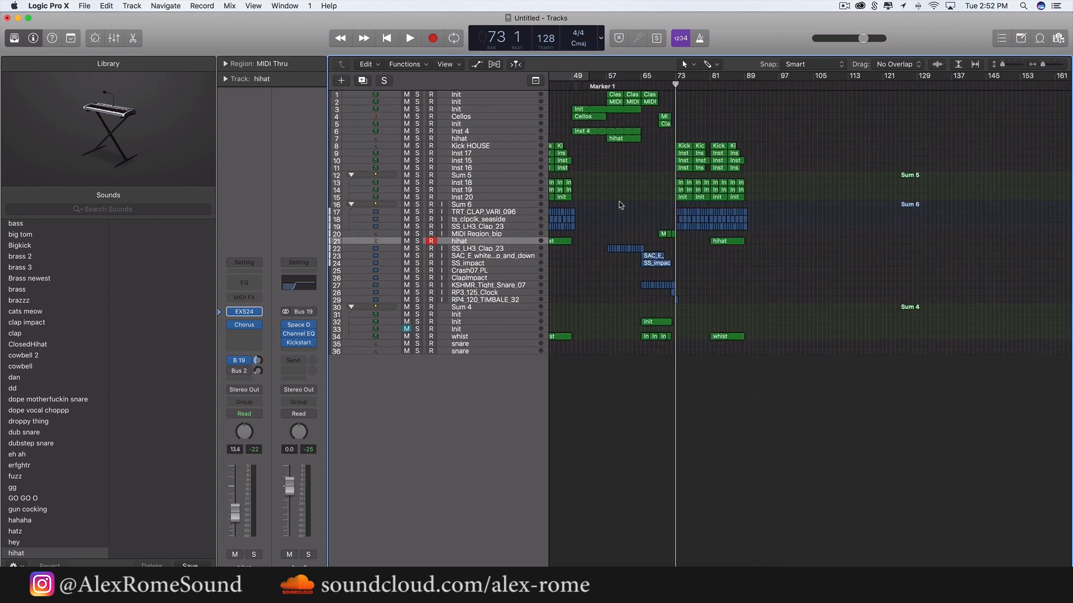
Examine the second verse and build-up between bars 49 and 73, highlighting the melodic regions up to bar 65
{"action": "scroll", "coordinate": [620, 205], "scroll_direction": "up", "scroll_amount": 8}
{"action": "scroll", "coordinate": [619, 201], "scroll_direction": "left", "scroll_amount": 3}
{"action": "left_click_drag", "start_coordinate": [710, 171], "coordinate": [767, 96]}
{"action": "left_click", "coordinate": [703, 84]}
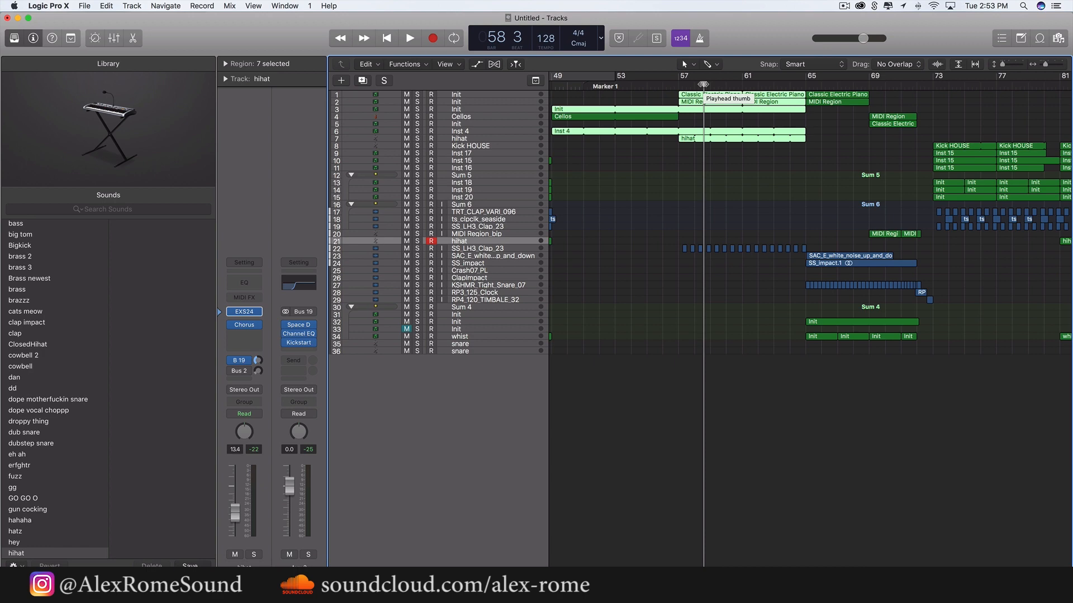
{"action": "left_click", "coordinate": [664, 357]}
{"action": "scroll", "coordinate": [663, 358], "scroll_direction": "right", "scroll_amount": 5}
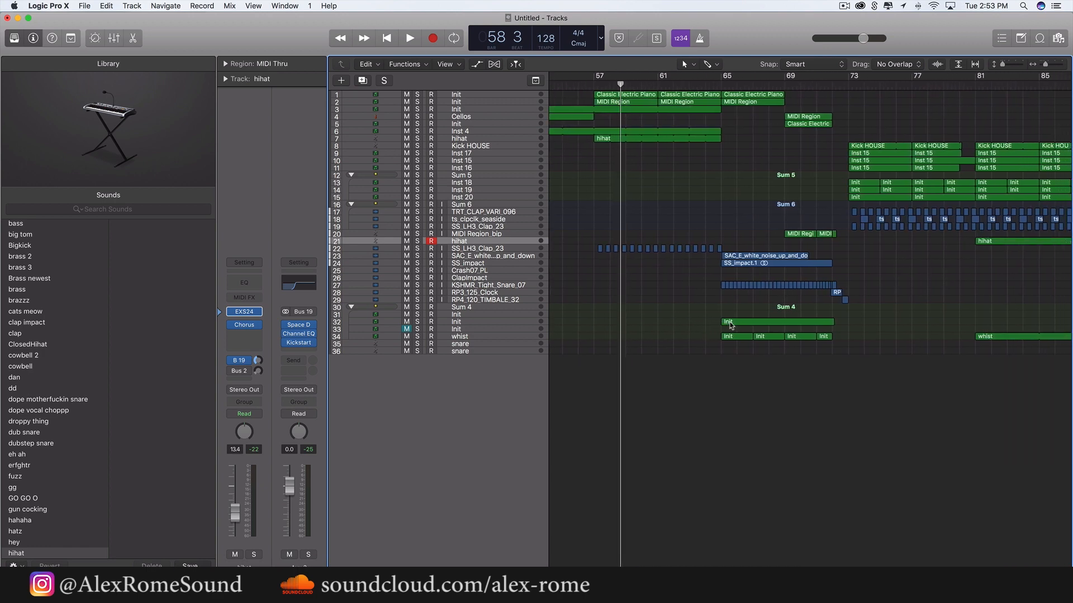
Set the position display to Time and move the playhead to the end of the last regions near bar 89
{"action": "scroll", "coordinate": [650, 388], "scroll_direction": "down", "scroll_amount": 10}
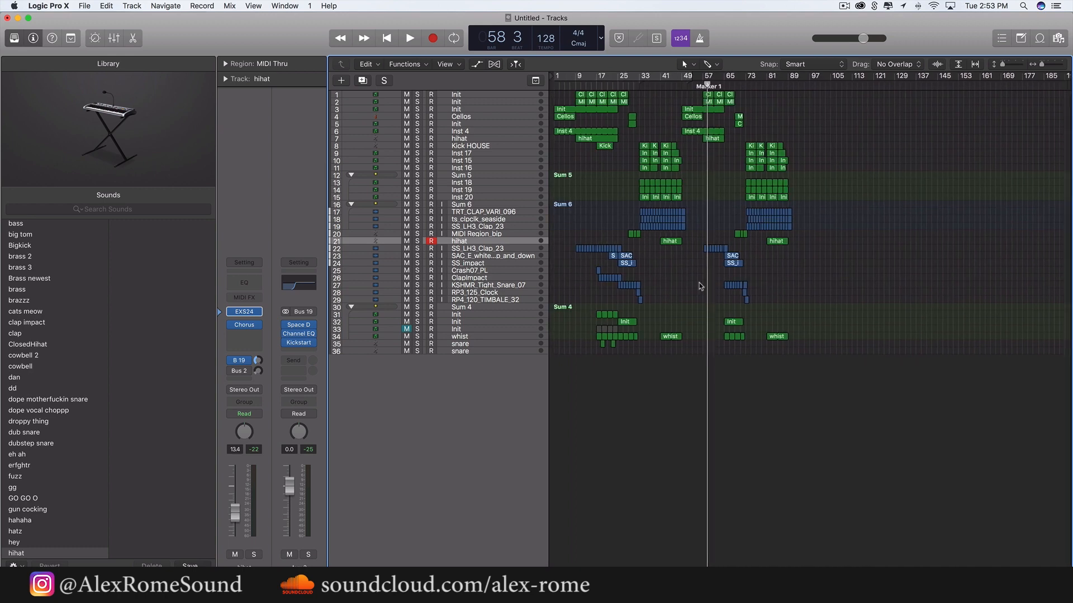
{"action": "left_click", "coordinate": [601, 39]}
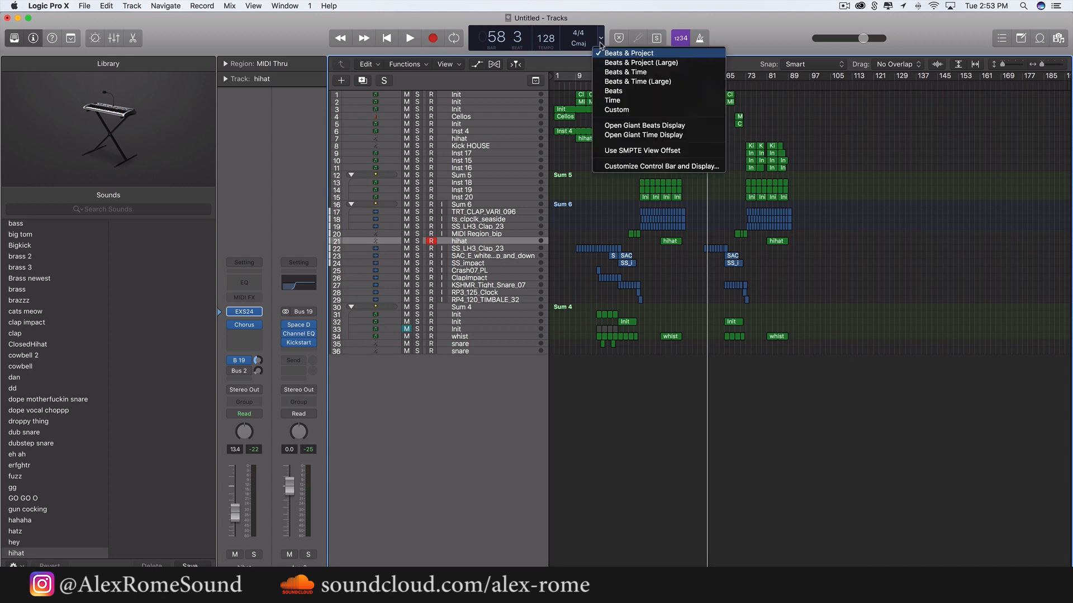
{"action": "left_click", "coordinate": [618, 101]}
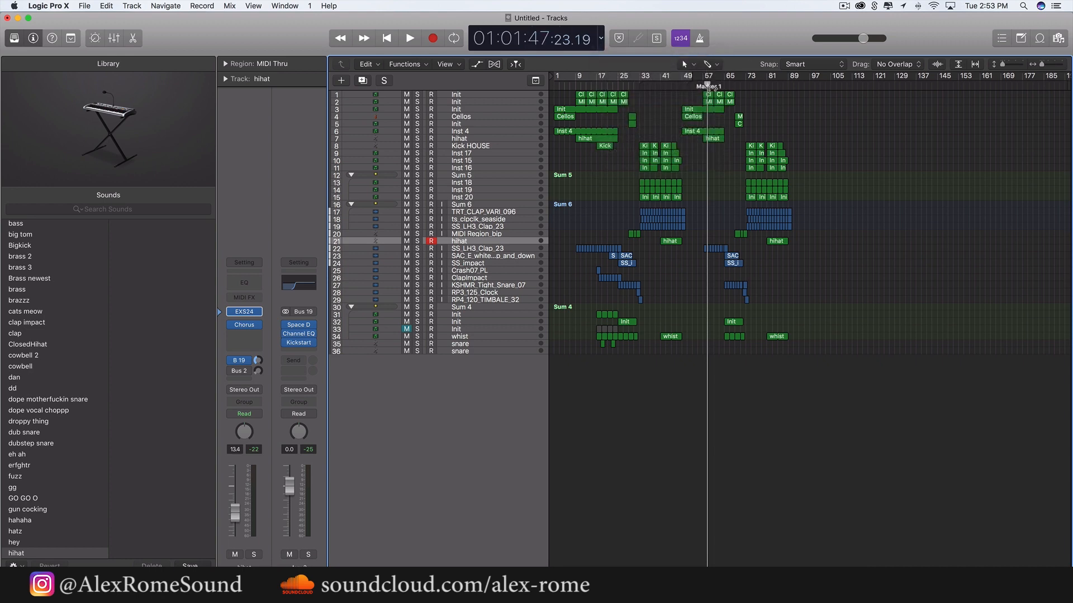
{"action": "left_click_drag", "start_coordinate": [708, 88], "coordinate": [790, 88]}
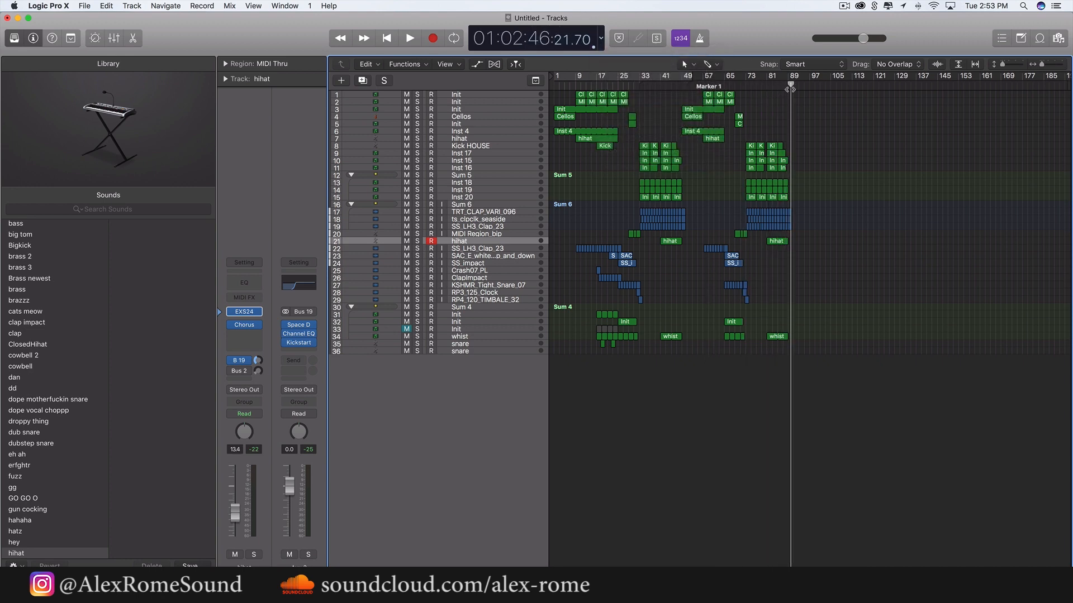
Place the playhead at 01:02:45:00.00 where the second drop ends, and advance it to 01:03:15:00.00 to gauge the outro's length
{"action": "key", "text": "super+Right"}
{"action": "key", "text": "super+Right"}
{"action": "key", "text": "super+Right"}
{"action": "key", "text": "super+Right"}
{"action": "key", "text": "super+Right"}
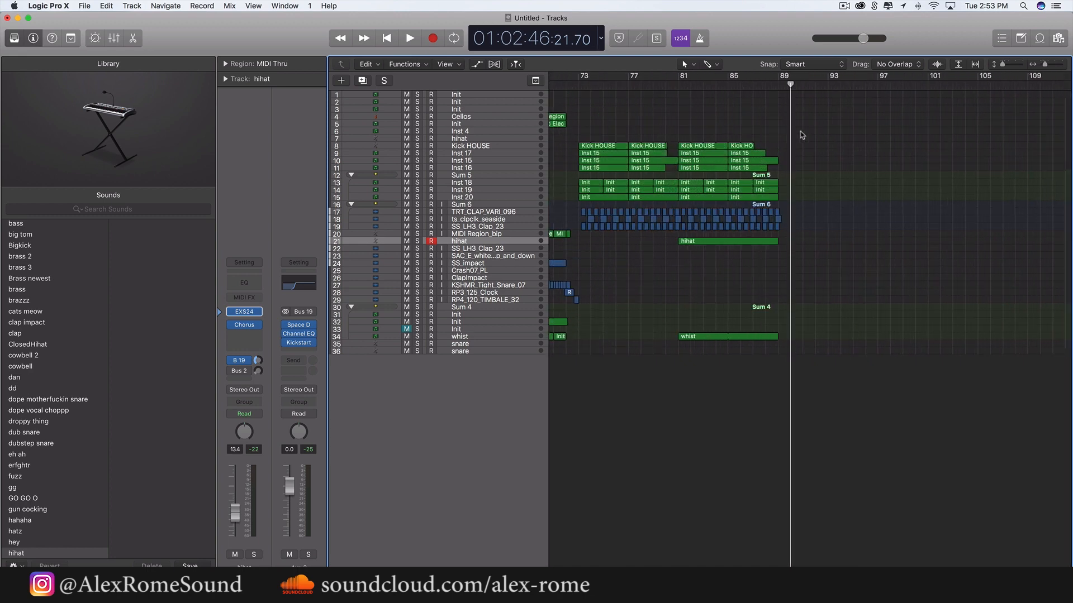
{"action": "scroll", "coordinate": [821, 276], "scroll_direction": "left", "scroll_amount": 1}
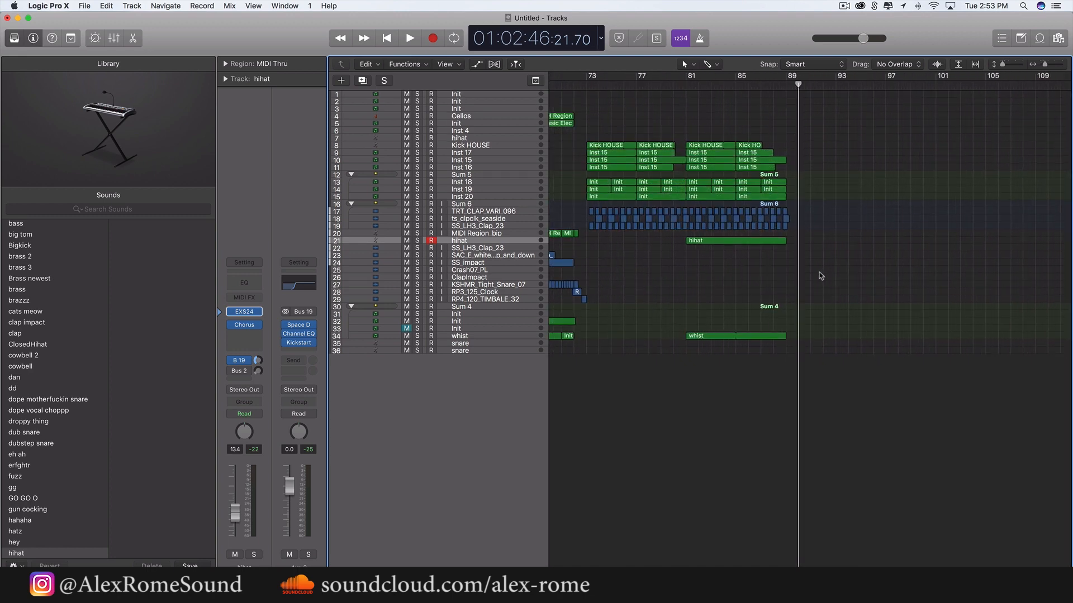
{"action": "left_click", "coordinate": [797, 84]}
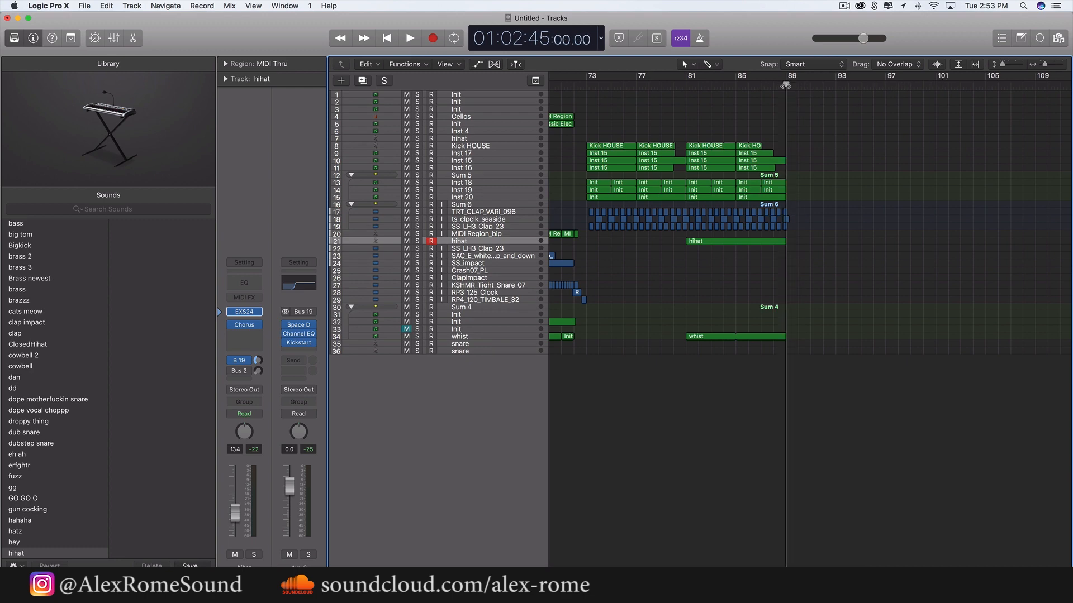
{"action": "left_click_drag", "start_coordinate": [785, 85], "coordinate": [983, 96]}
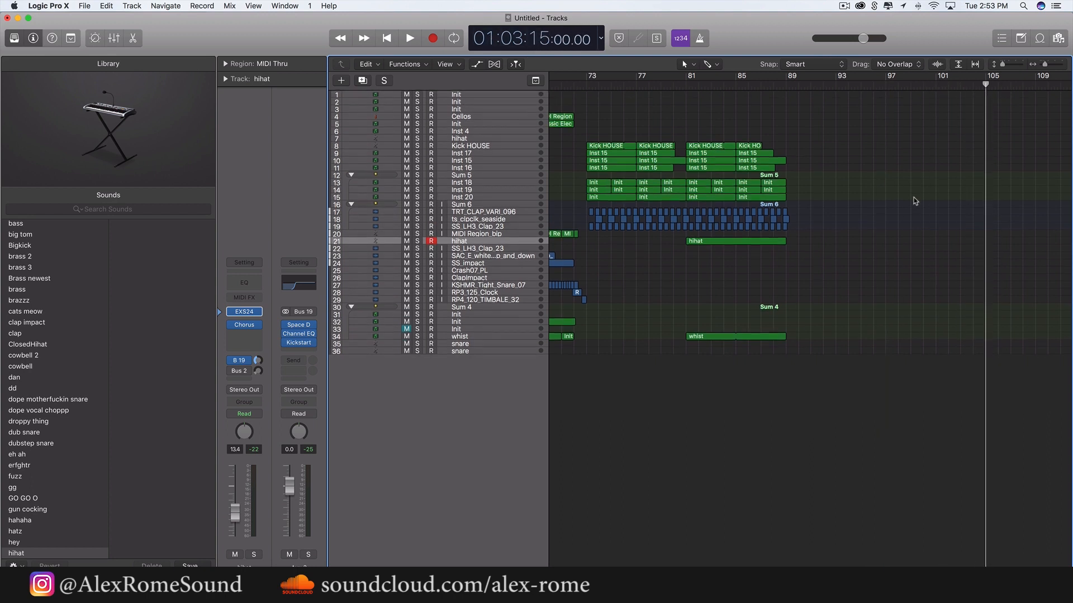
Examine the second half of the arrangement, from the bar 49 breakdown to the empty outro space after bar 89
{"action": "scroll", "coordinate": [913, 201], "scroll_direction": "left", "scroll_amount": 5}
{"action": "key", "text": "super+Left"}
{"action": "key", "text": "super+Left"}
{"action": "key", "text": "super+Left"}
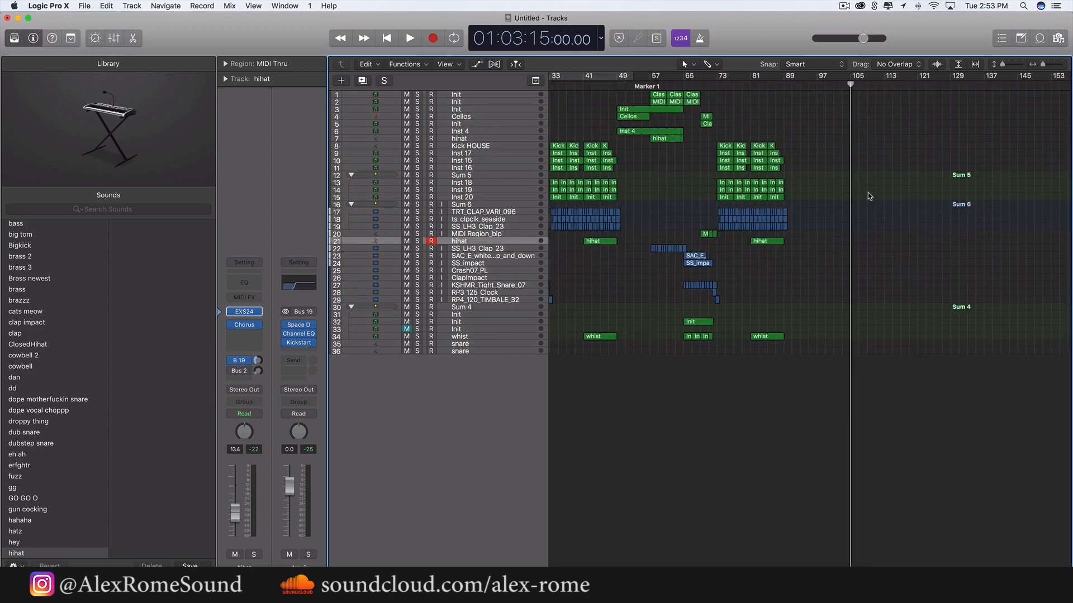
{"action": "key", "text": "super+Right"}
{"action": "key", "text": "super+Right"}
{"action": "key", "text": "super+Right"}
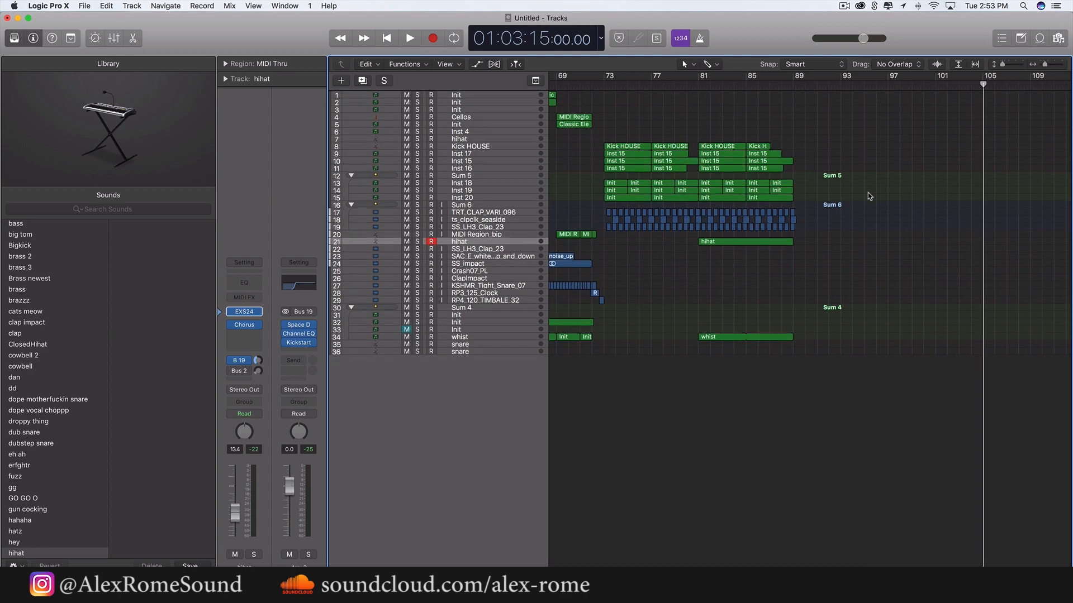
{"action": "scroll", "coordinate": [868, 196], "scroll_direction": "left", "scroll_amount": 3}
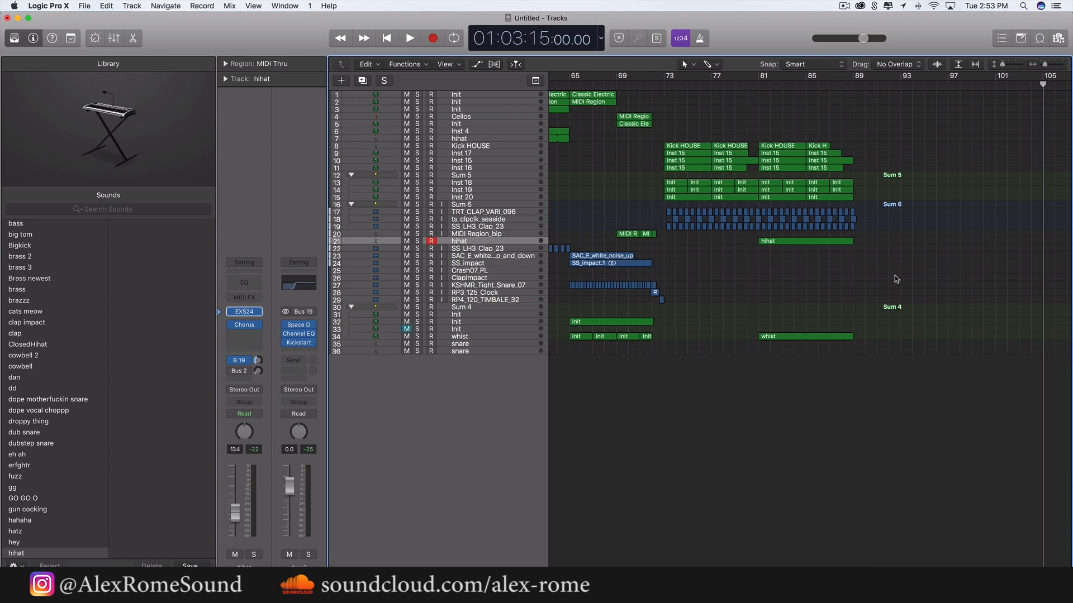
{"action": "scroll", "coordinate": [895, 278], "scroll_direction": "up", "scroll_amount": 1}
{"action": "scroll", "coordinate": [930, 276], "scroll_direction": "left", "scroll_amount": 15}
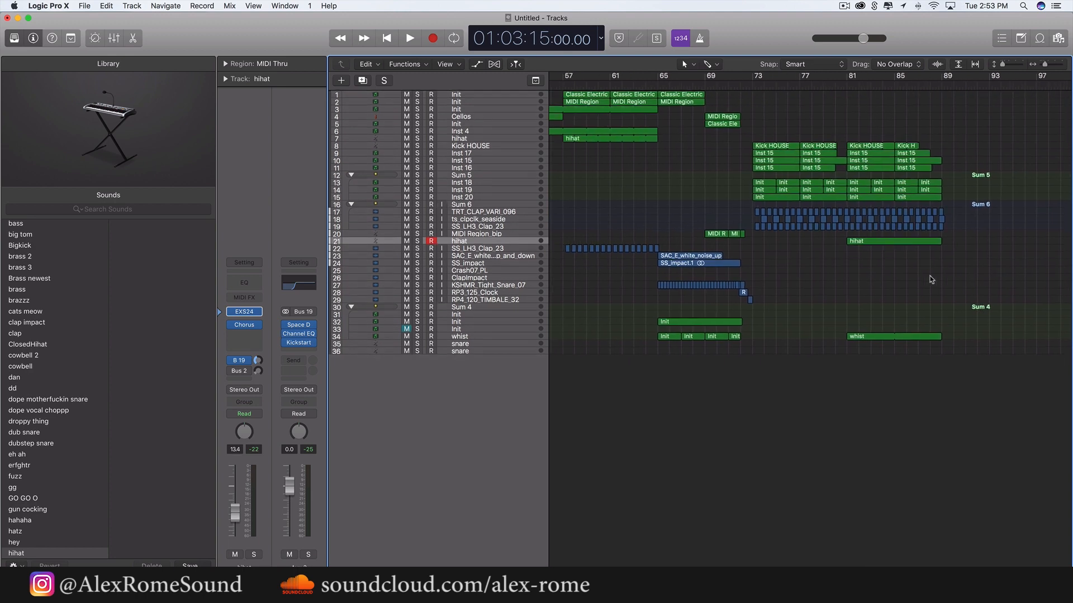
{"action": "scroll", "coordinate": [849, 302], "scroll_direction": "right", "scroll_amount": 15}
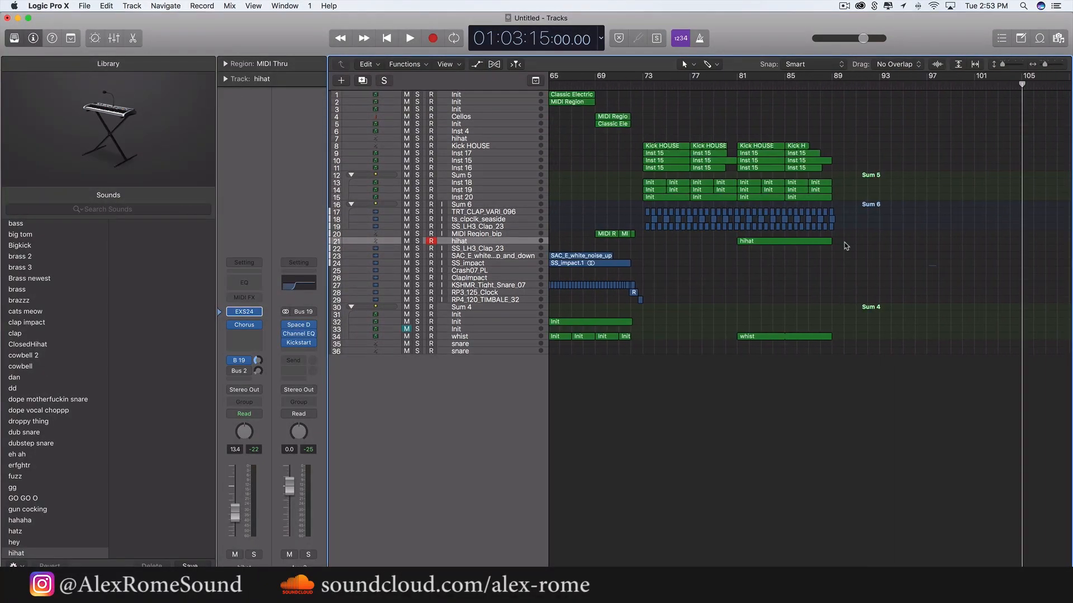
Compare the second drop's regions from bar 73 with the first build-up and drop between bars 17 and 49
{"action": "left_click_drag", "start_coordinate": [844, 247], "coordinate": [659, 132]}
{"action": "left_click", "coordinate": [830, 258]}
{"action": "scroll", "coordinate": [759, 256], "scroll_direction": "left", "scroll_amount": 13}
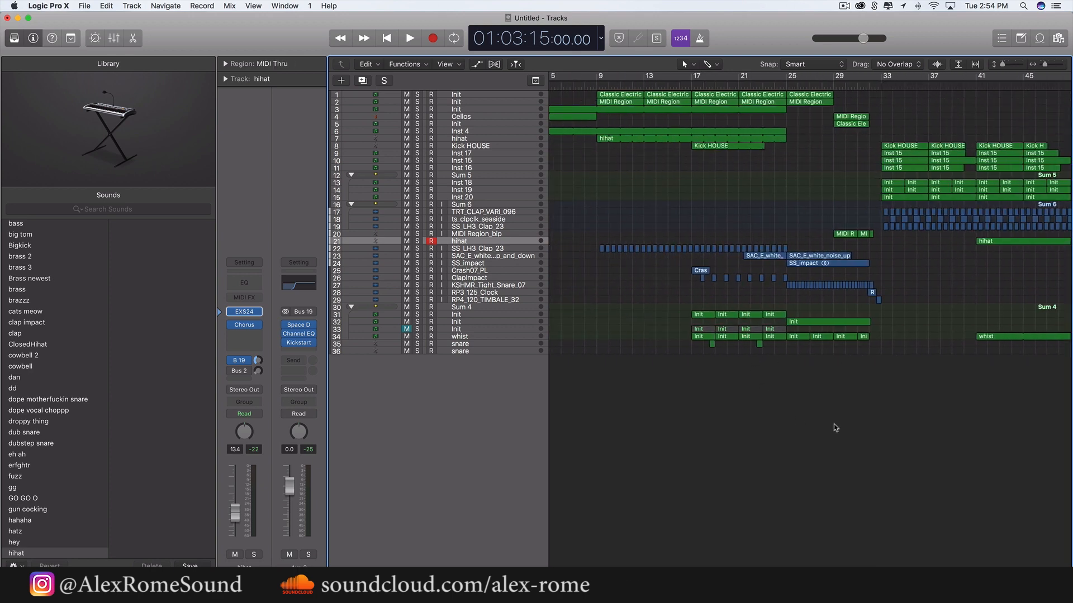
{"action": "left_click_drag", "start_coordinate": [833, 426], "coordinate": [693, 190]}
{"action": "scroll", "coordinate": [913, 357], "scroll_direction": "right", "scroll_amount": 3}
{"action": "left_click_drag", "start_coordinate": [794, 362], "coordinate": [953, 139]}
{"action": "left_click", "coordinate": [963, 398]}
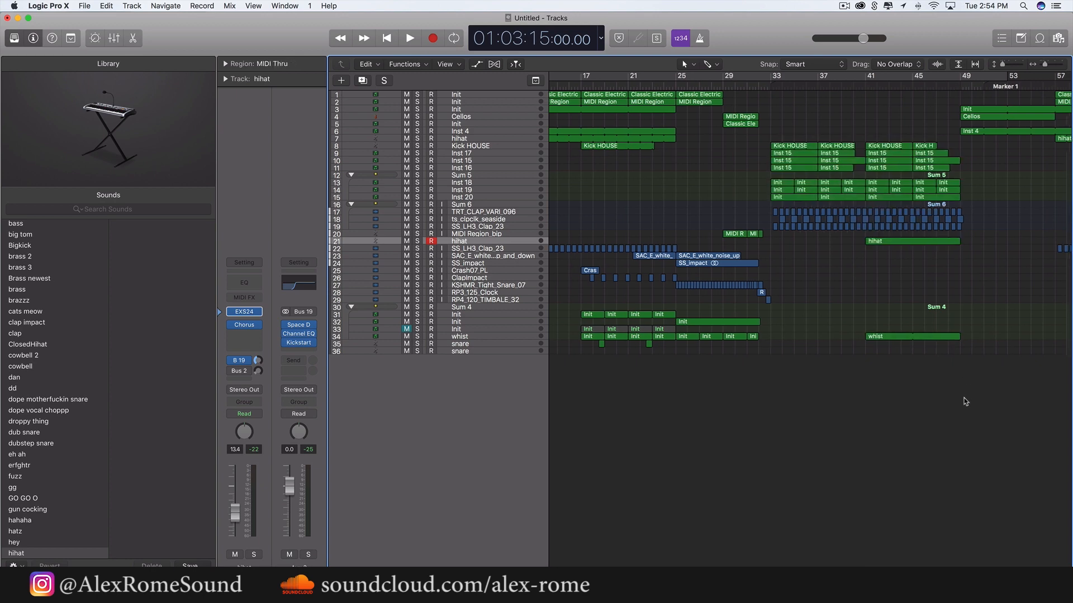
Examine the second drop between bars 73 and 89 and the breakdown and build-up leading into it
{"action": "scroll", "coordinate": [962, 399], "scroll_direction": "right", "scroll_amount": 2}
{"action": "scroll", "coordinate": [960, 401], "scroll_direction": "right", "scroll_amount": 2}
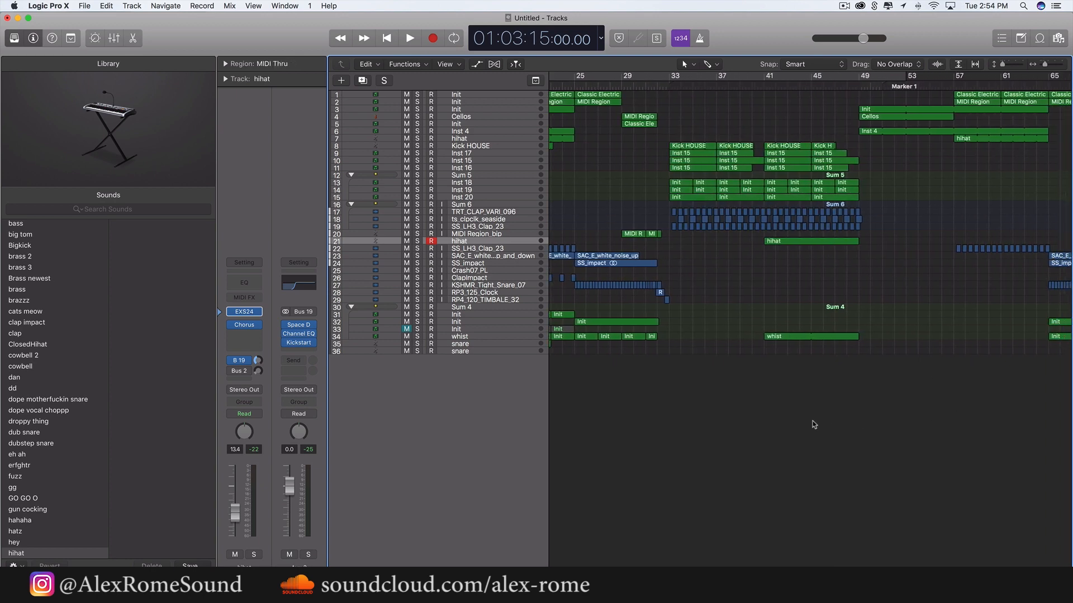
{"action": "scroll", "coordinate": [815, 424], "scroll_direction": "right", "scroll_amount": 10}
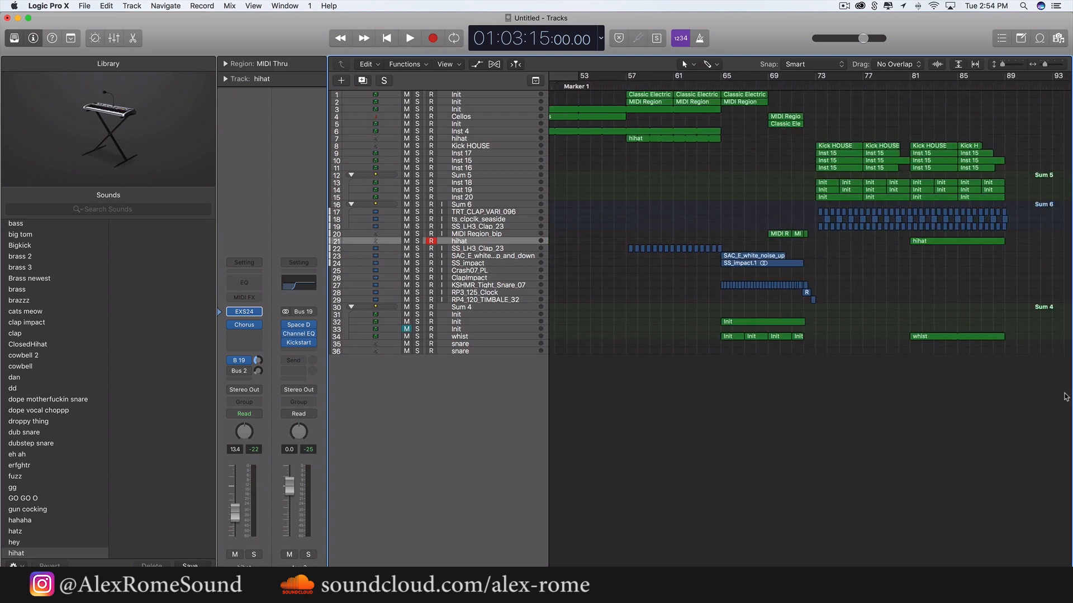
{"action": "left_click_drag", "start_coordinate": [1064, 395], "coordinate": [825, 108]}
{"action": "left_click", "coordinate": [826, 109]}
{"action": "scroll", "coordinate": [917, 376], "scroll_direction": "left", "scroll_amount": 3}
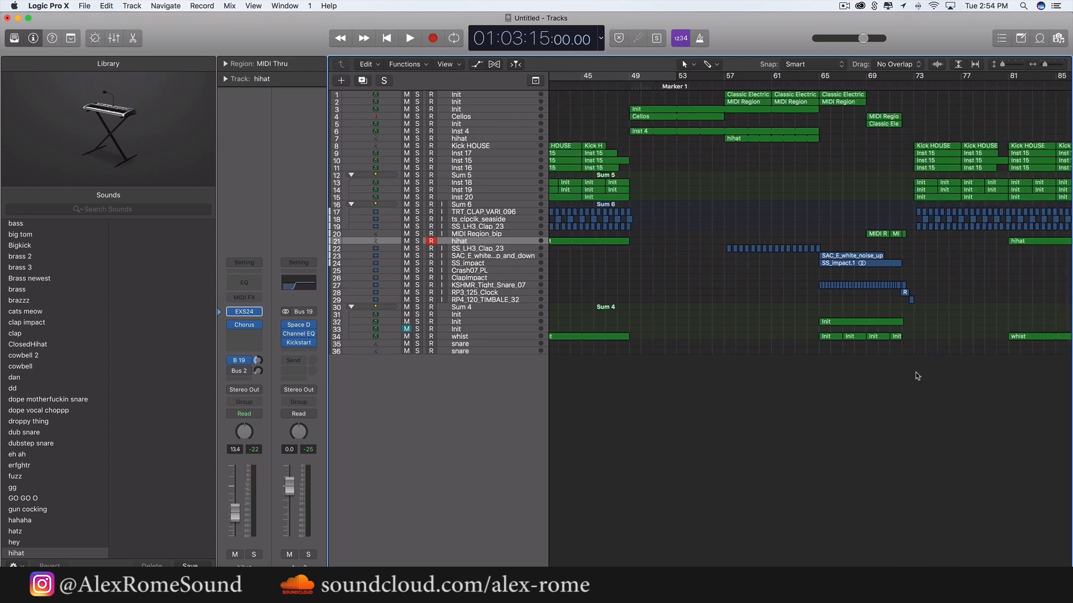
{"action": "scroll", "coordinate": [917, 375], "scroll_direction": "left", "scroll_amount": 6}
{"action": "scroll", "coordinate": [781, 379], "scroll_direction": "right", "scroll_amount": 6}
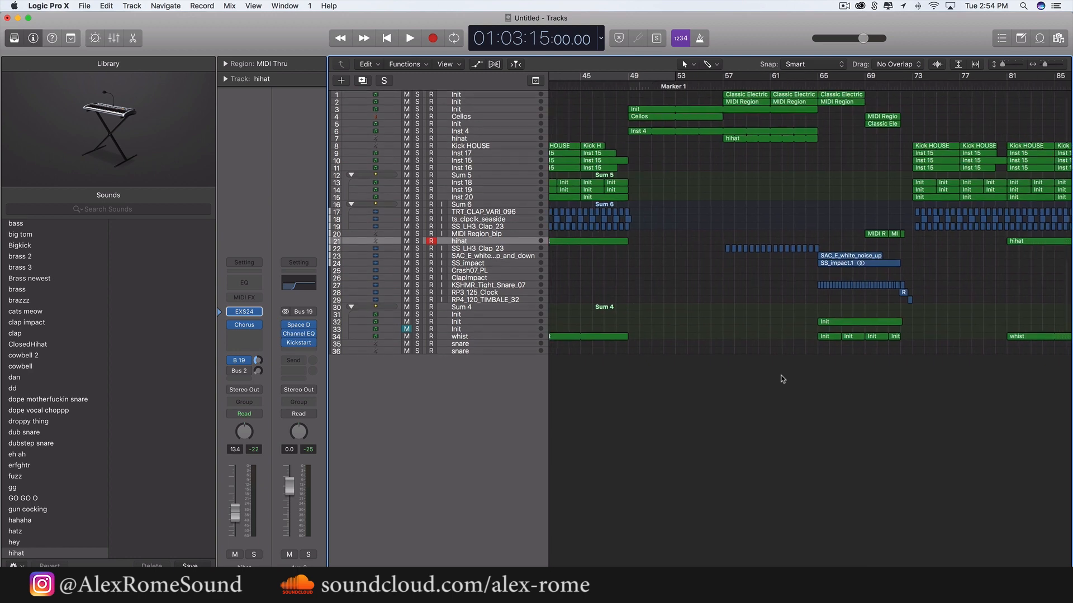
Highlight the first build-up's percussion and effect regions from bar 17, and compare them with the second build-up and drop
{"action": "scroll", "coordinate": [781, 379], "scroll_direction": "left", "scroll_amount": 10}
{"action": "left_click_drag", "start_coordinate": [771, 389], "coordinate": [636, 206]}
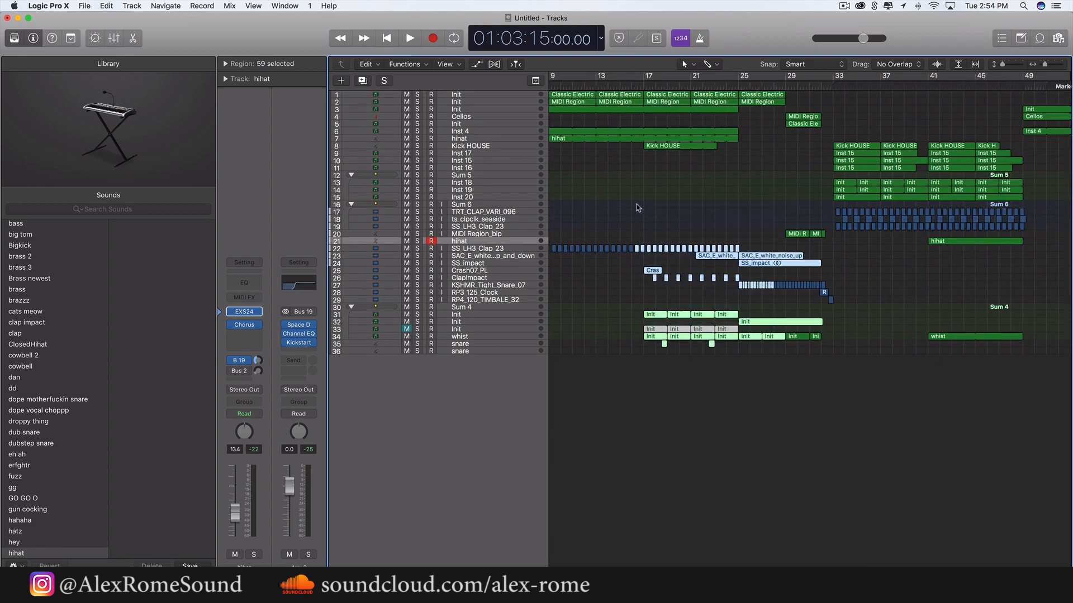
{"action": "scroll", "coordinate": [734, 363], "scroll_direction": "right", "scroll_amount": 3}
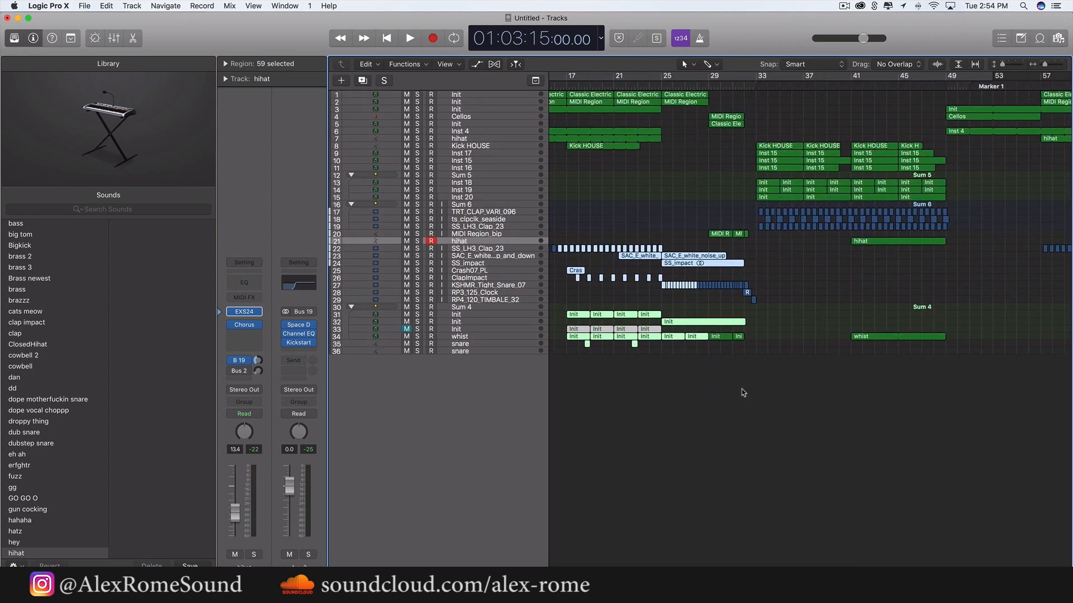
{"action": "scroll", "coordinate": [743, 393], "scroll_direction": "right", "scroll_amount": 15}
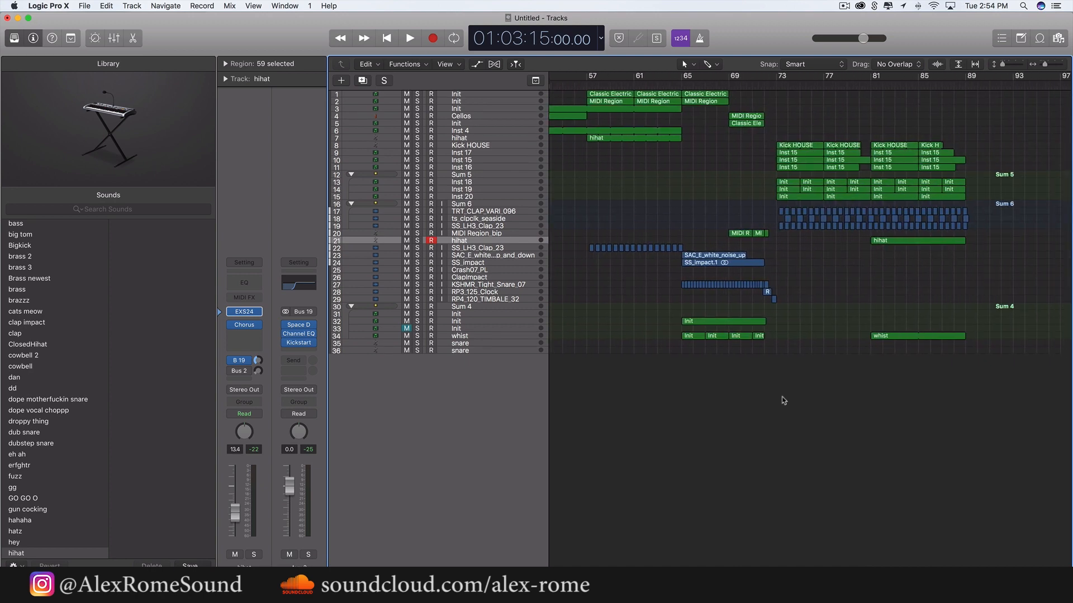
{"action": "left_click_drag", "start_coordinate": [984, 313], "coordinate": [749, 94]}
{"action": "scroll", "coordinate": [775, 294], "scroll_direction": "left", "scroll_amount": 5}
{"action": "left_click", "coordinate": [845, 376]}
{"action": "scroll", "coordinate": [845, 375], "scroll_direction": "left", "scroll_amount": 10}
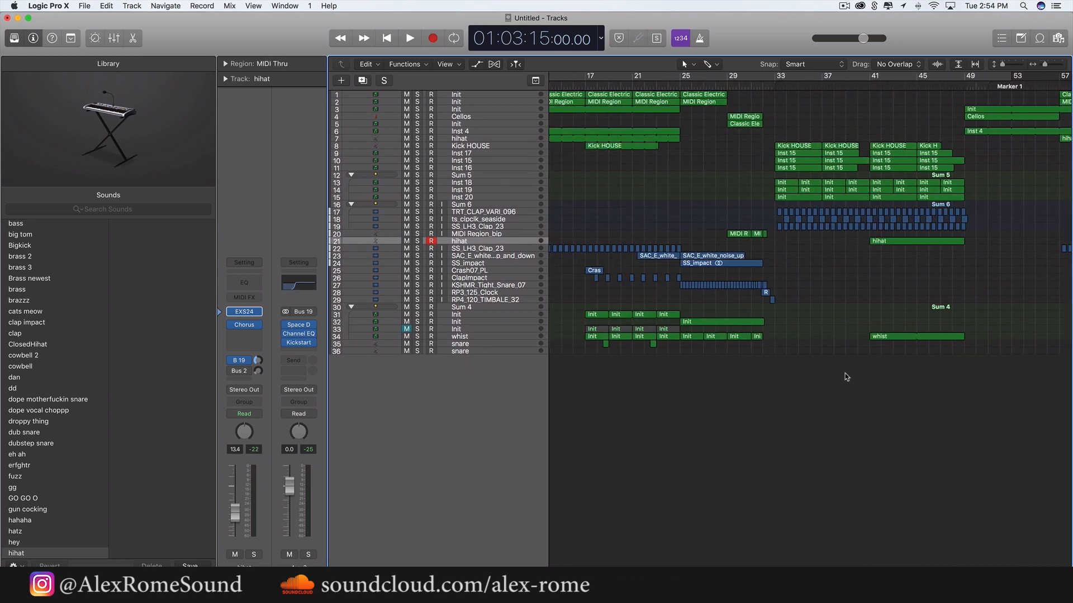
{"action": "scroll", "coordinate": [846, 376], "scroll_direction": "right", "scroll_amount": 20}
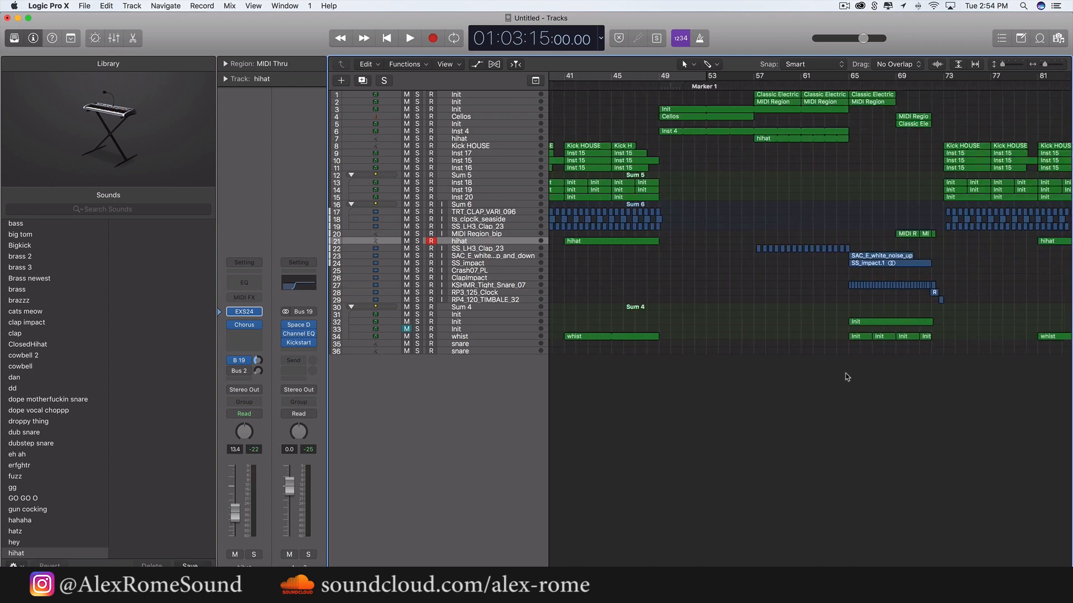
Fit both halves of the arrangement in view, enlarge the track height, and inspect the white noise regions before and after bar 25
{"action": "scroll", "coordinate": [846, 373], "scroll_direction": "down", "scroll_amount": 5}
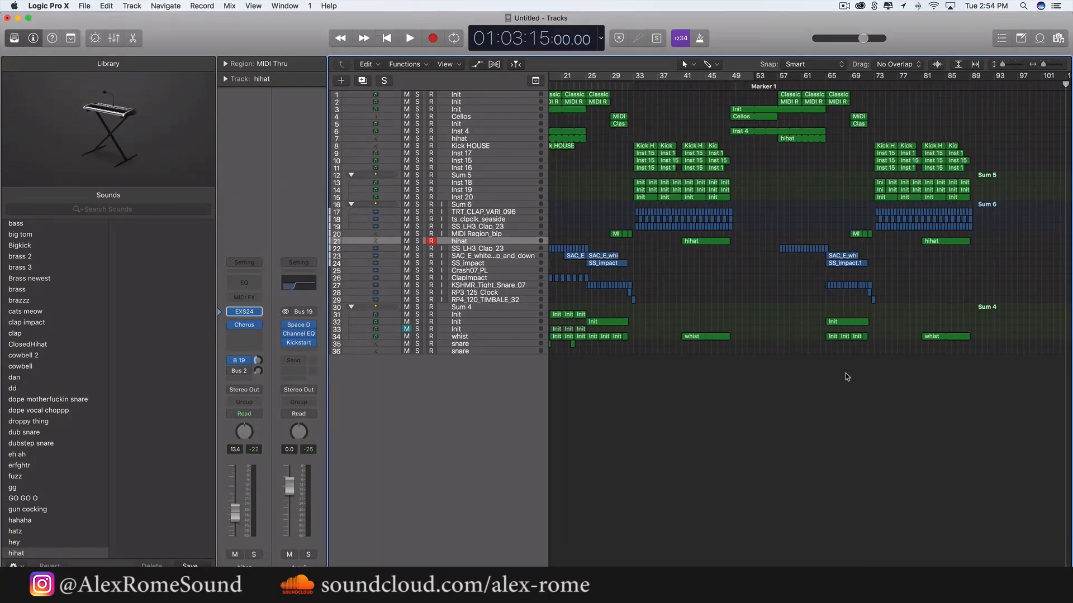
{"action": "scroll", "coordinate": [846, 373], "scroll_direction": "left", "scroll_amount": 3}
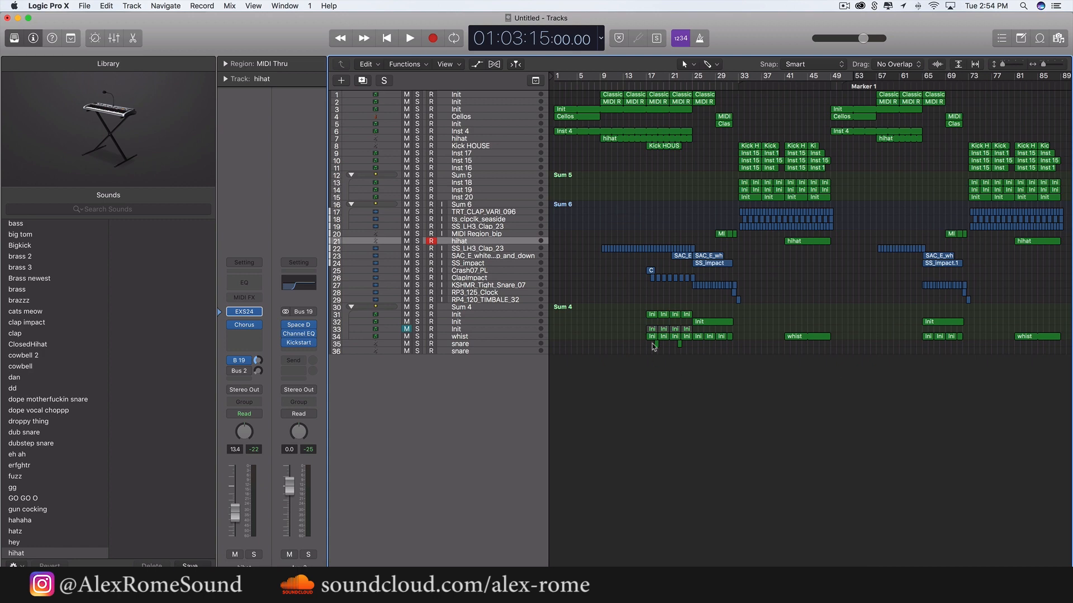
{"action": "left_click_drag", "start_coordinate": [1001, 63], "coordinate": [1008, 64]}
{"action": "scroll", "coordinate": [641, 319], "scroll_direction": "up", "scroll_amount": 2}
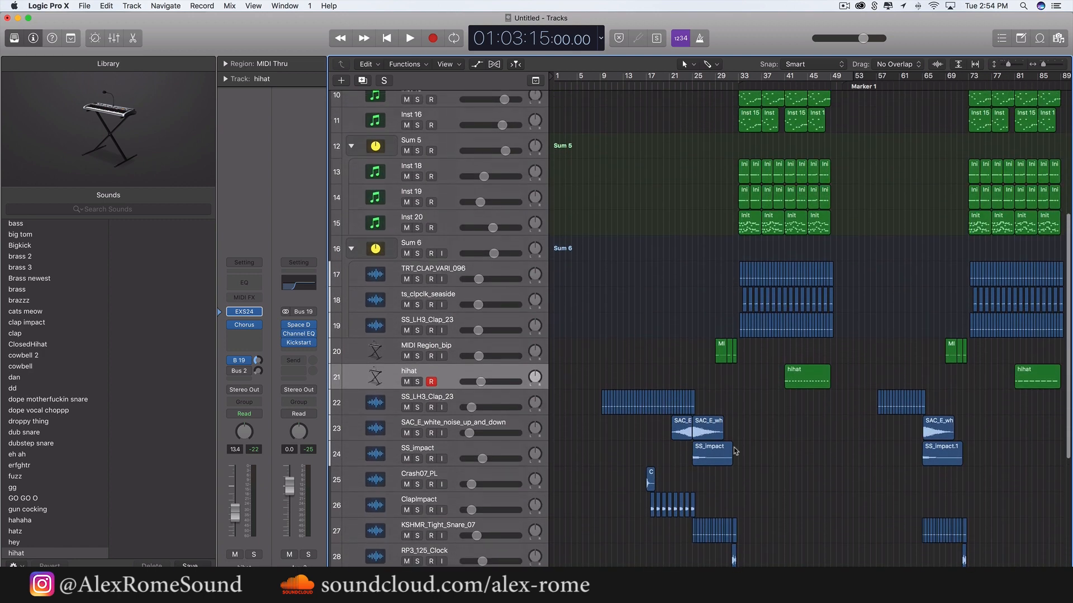
{"action": "left_click", "coordinate": [705, 435]}
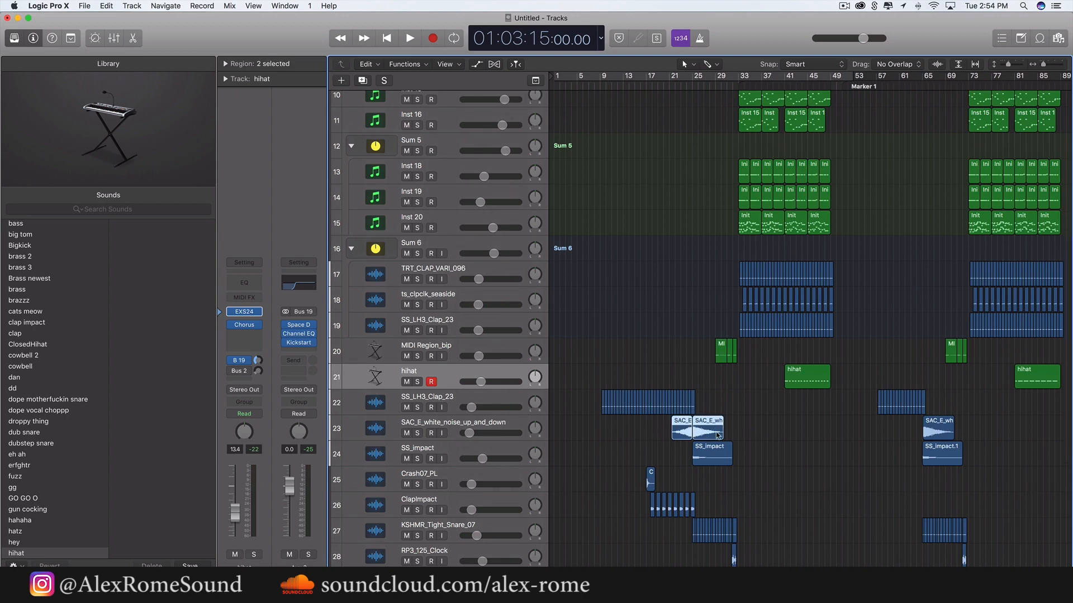
{"action": "left_click", "coordinate": [737, 398]}
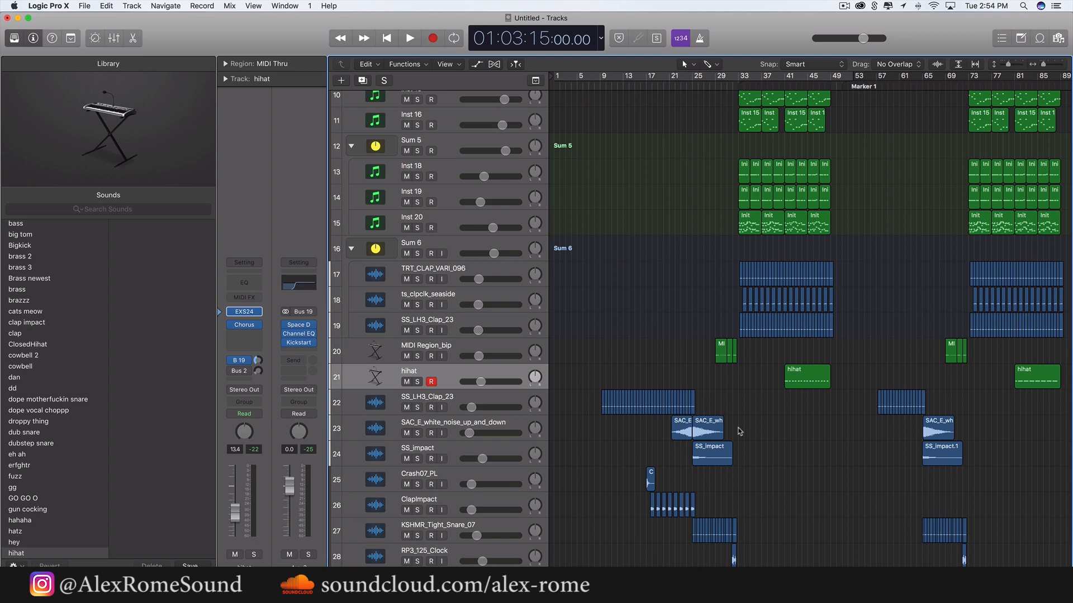
{"action": "scroll", "coordinate": [739, 431], "scroll_direction": "down", "scroll_amount": 8}
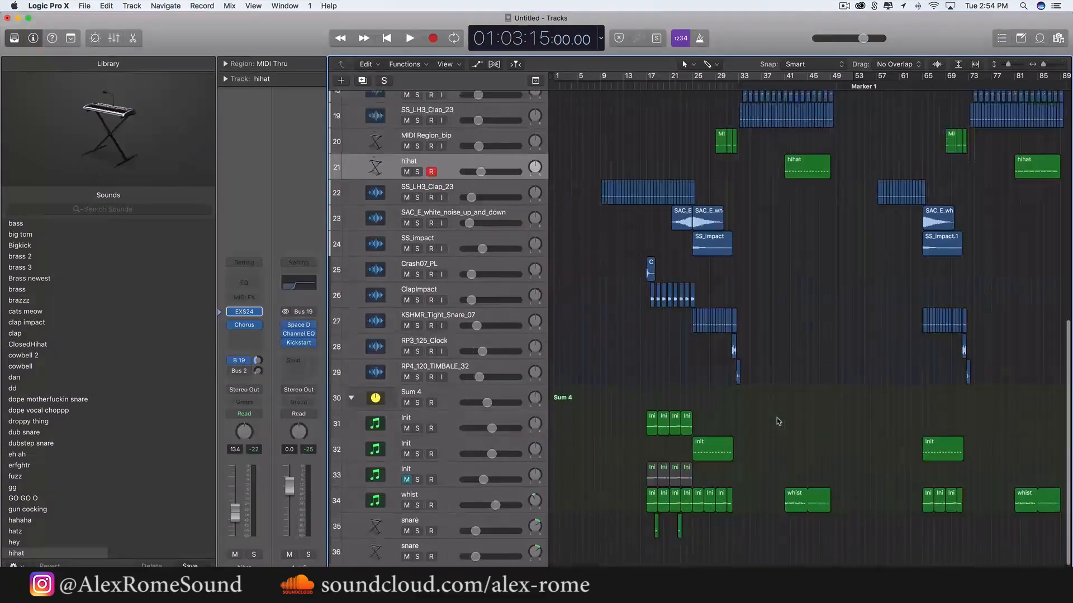
Review the layers of all 36 tracks, from the melodic parts through the transition effects to the Sum 4 stack and snares
{"action": "scroll", "coordinate": [778, 421], "scroll_direction": "up", "scroll_amount": 15}
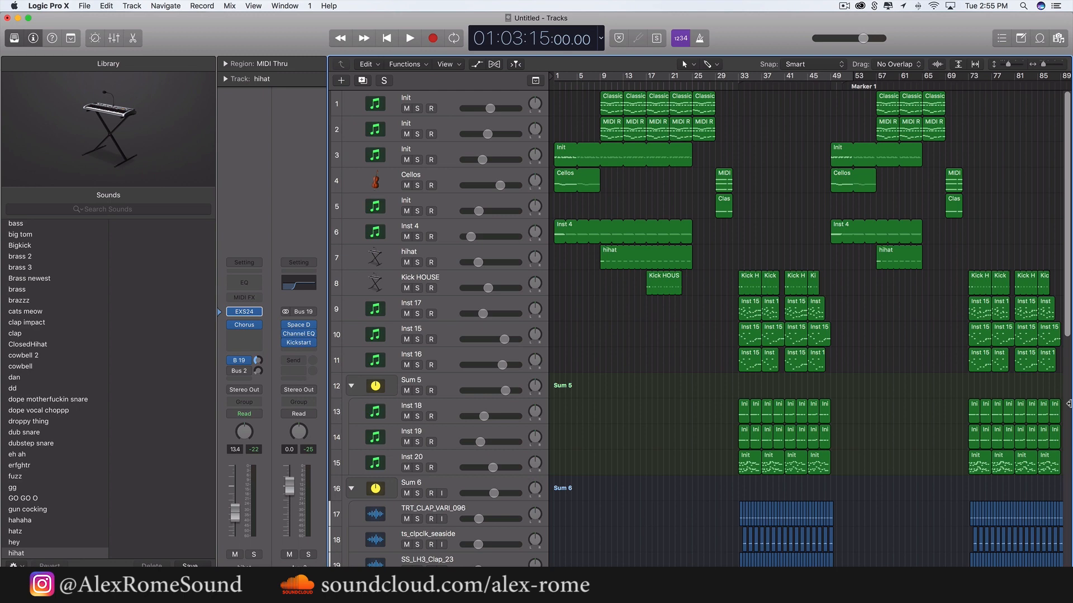
{"action": "scroll", "coordinate": [840, 480], "scroll_direction": "down", "scroll_amount": 17}
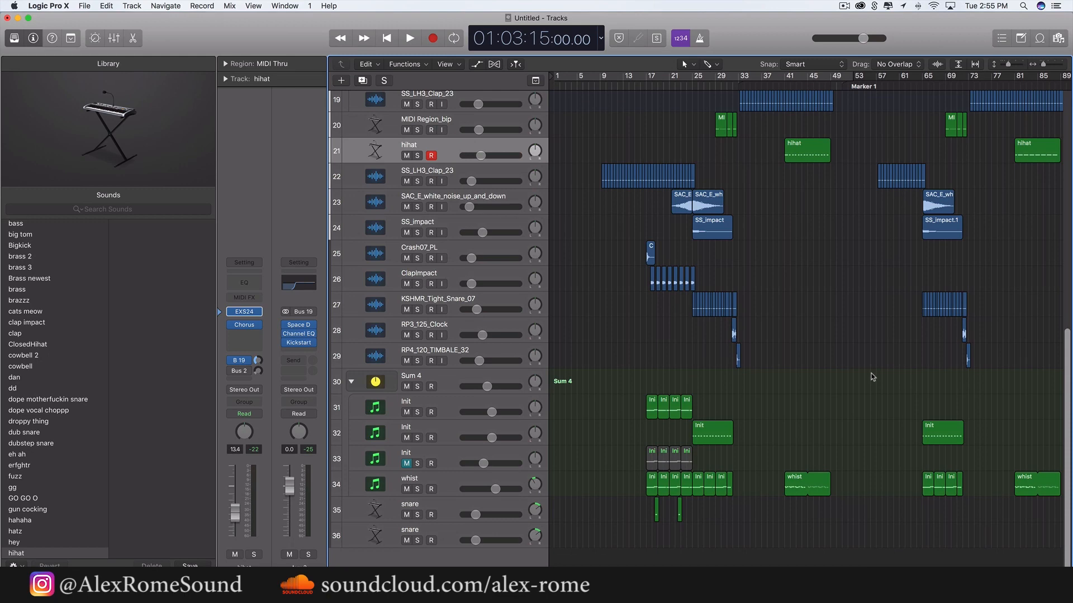
{"action": "scroll", "coordinate": [873, 375], "scroll_direction": "up", "scroll_amount": 2}
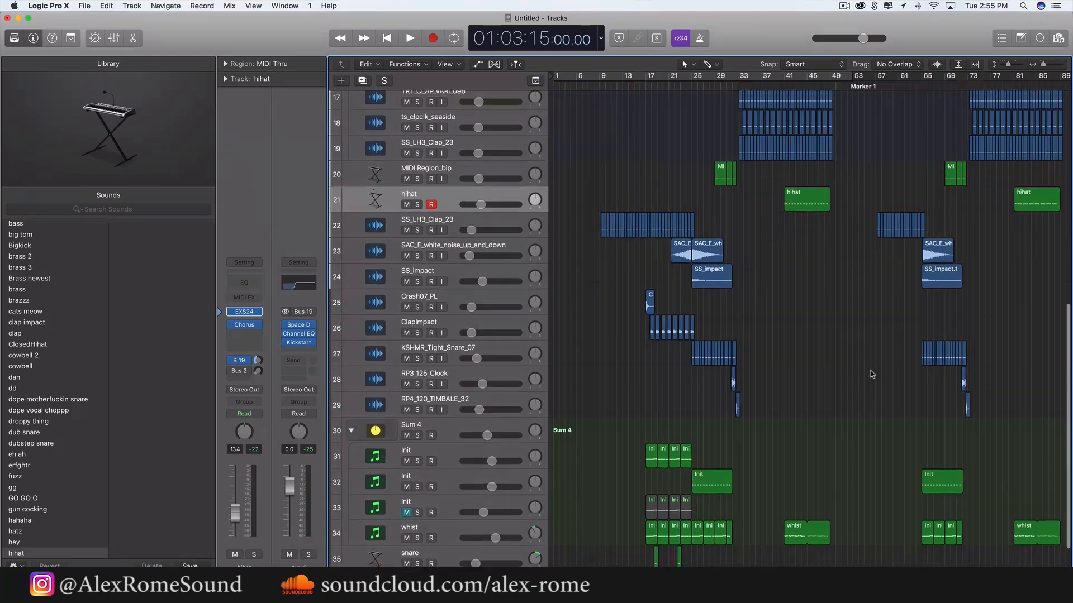
{"action": "scroll", "coordinate": [871, 370], "scroll_direction": "up", "scroll_amount": 1}
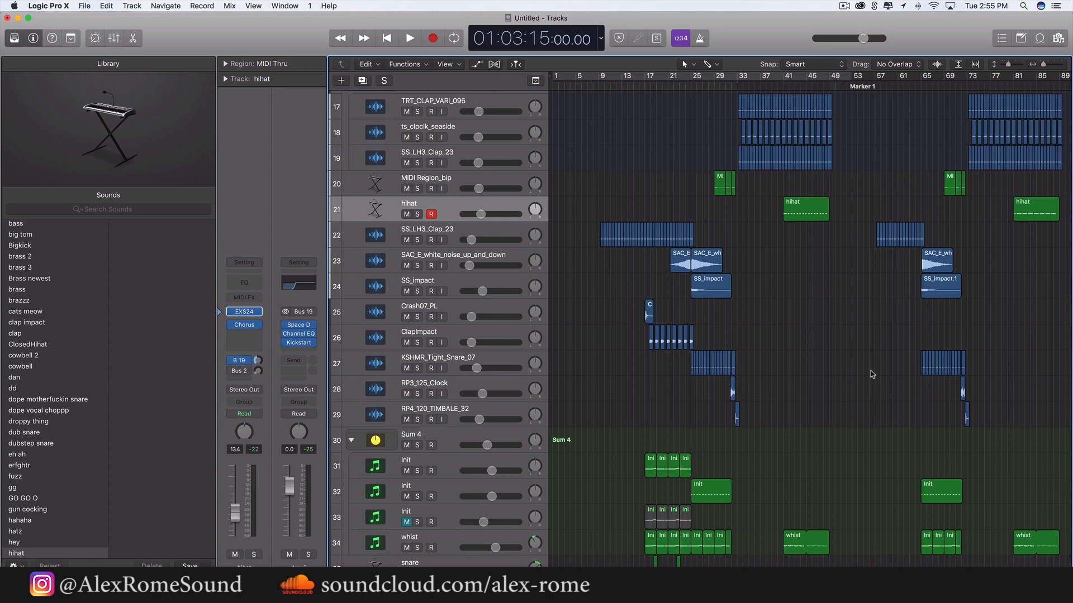
{"action": "scroll", "coordinate": [871, 370], "scroll_direction": "up", "scroll_amount": 10}
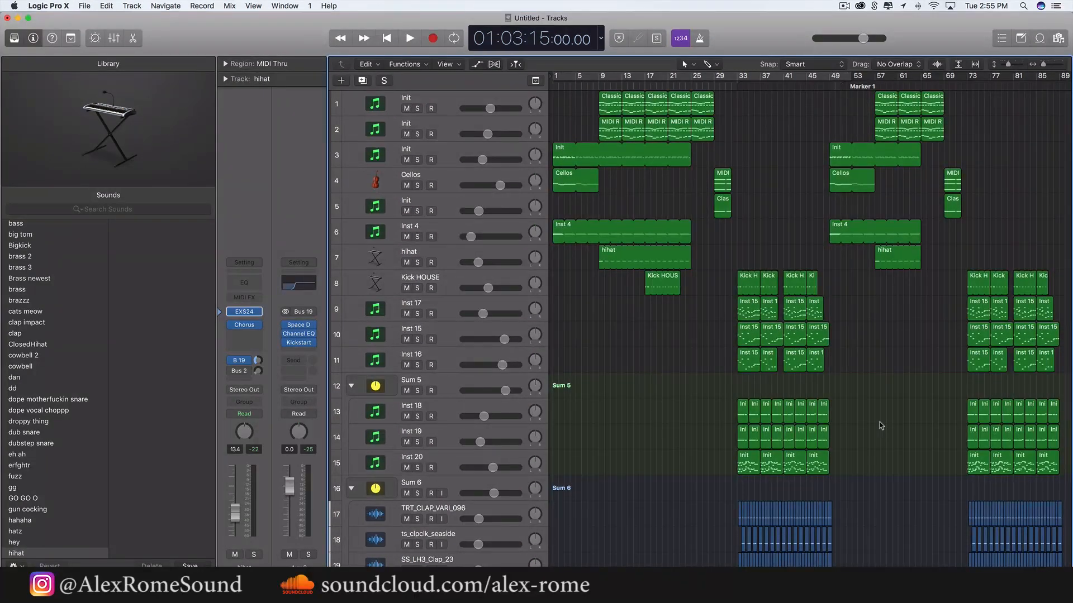
{"action": "scroll", "coordinate": [879, 421], "scroll_direction": "up", "scroll_amount": 3}
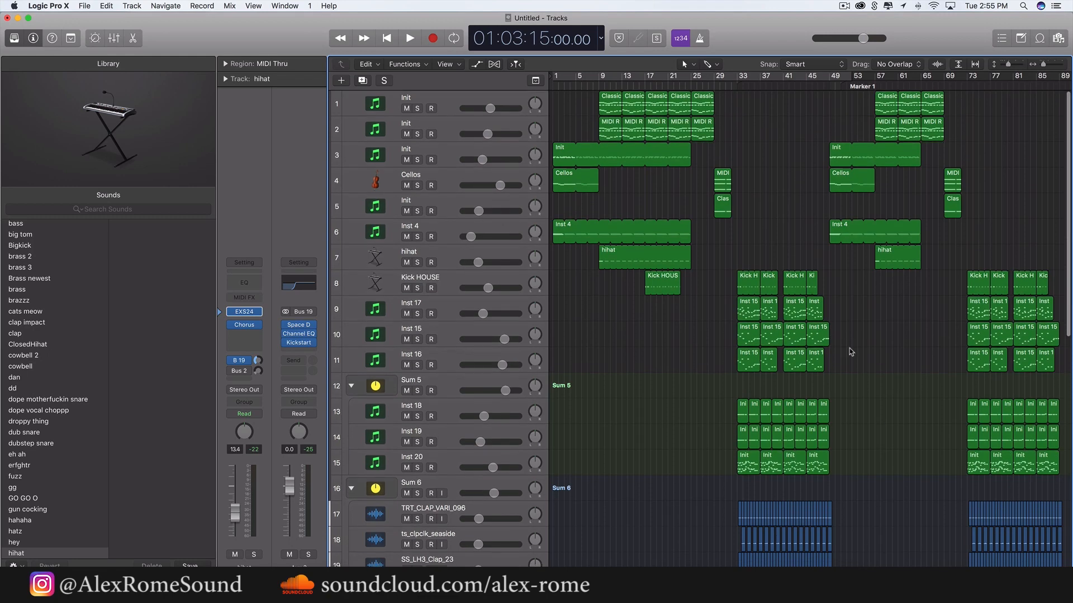
{"action": "scroll", "coordinate": [853, 313], "scroll_direction": "down", "scroll_amount": 10}
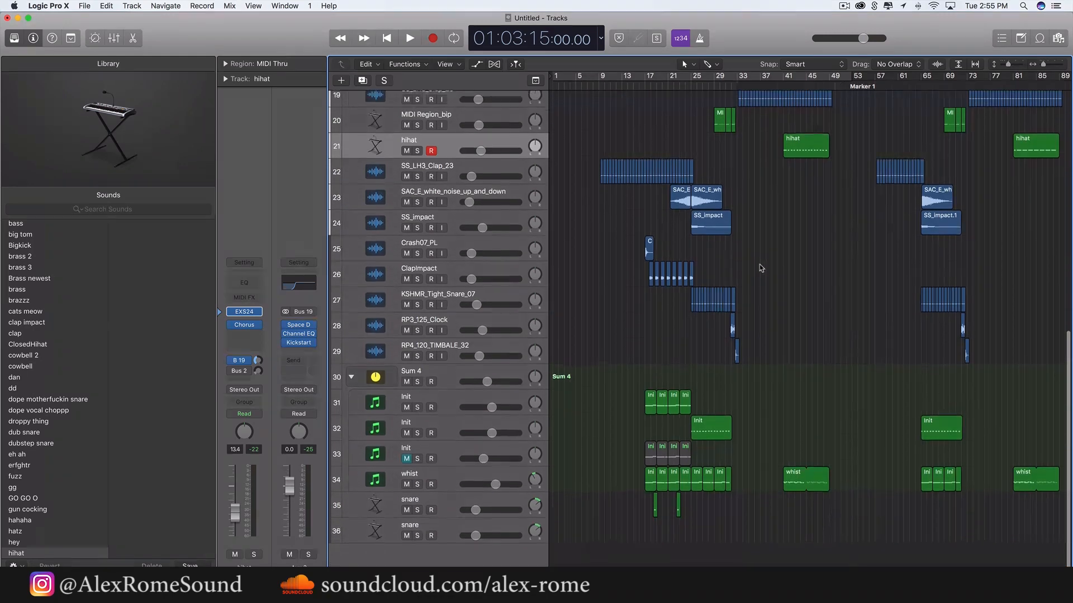
{"action": "left_click", "coordinate": [696, 206]}
{"action": "left_click", "coordinate": [913, 296]}
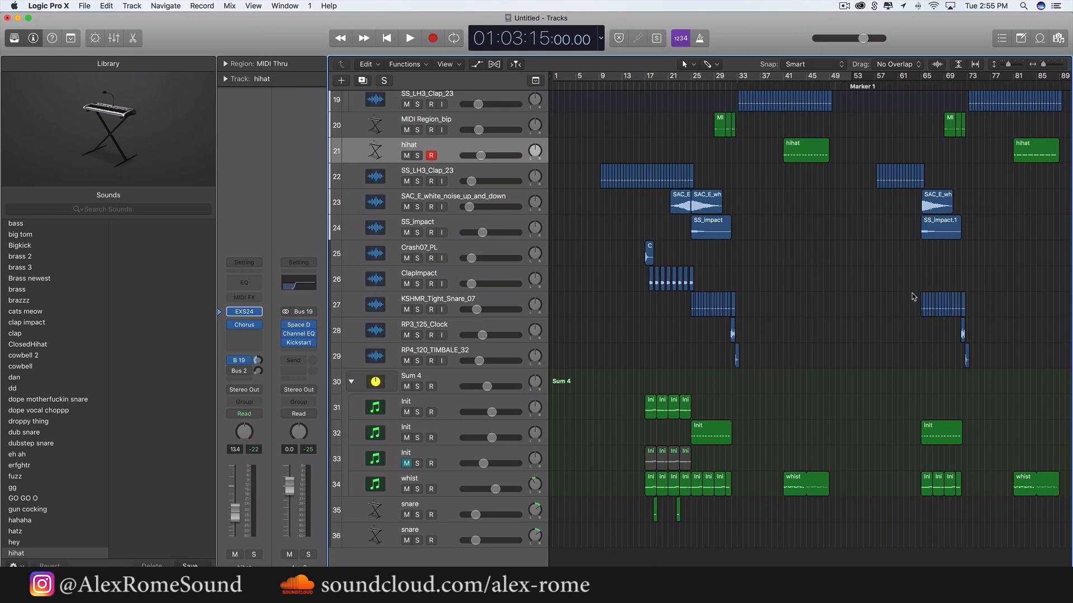
{"action": "scroll", "coordinate": [913, 296], "scroll_direction": "down", "scroll_amount": 1}
{"action": "scroll", "coordinate": [914, 296], "scroll_direction": "up", "scroll_amount": 10}
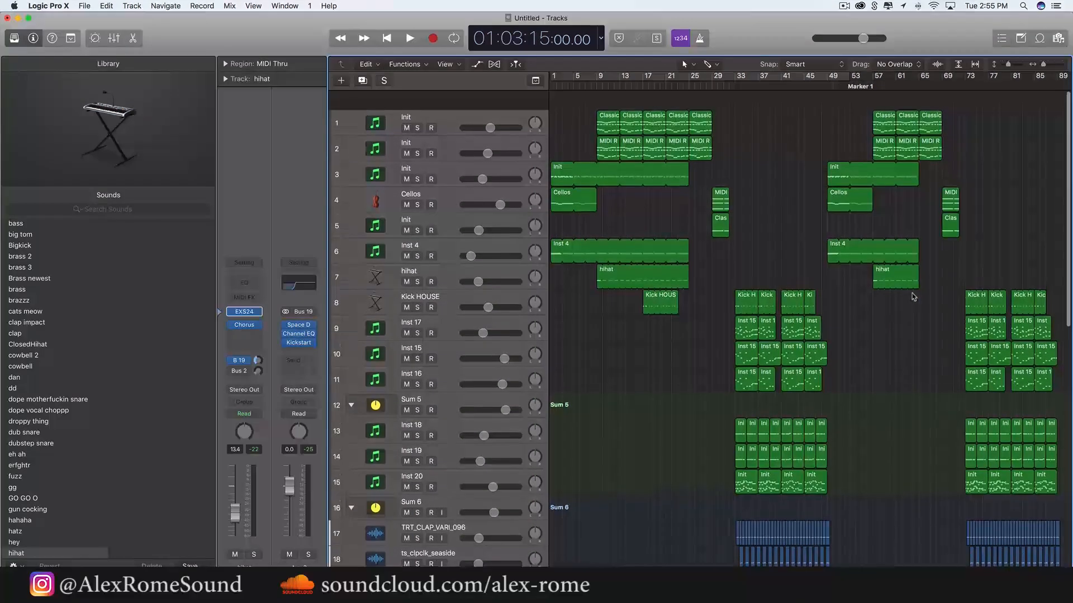
{"action": "scroll", "coordinate": [658, 386], "scroll_direction": "down", "scroll_amount": 2}
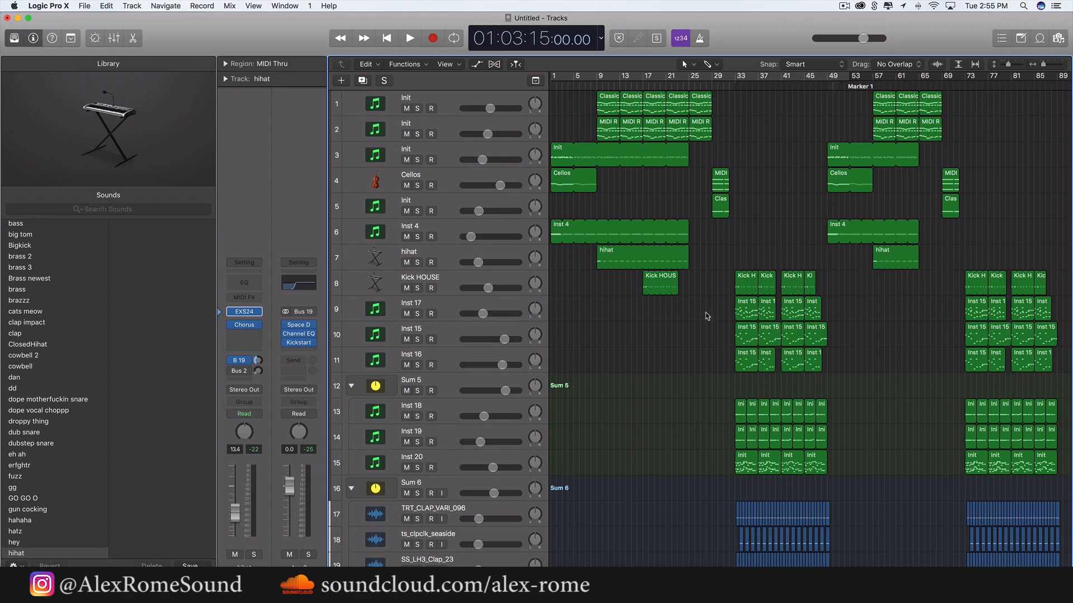
Compare the melodic, drum and effect layers of the first half with those repeated from bar 49
{"action": "scroll", "coordinate": [707, 317], "scroll_direction": "down", "scroll_amount": 6}
{"action": "scroll", "coordinate": [707, 316], "scroll_direction": "right", "scroll_amount": 3}
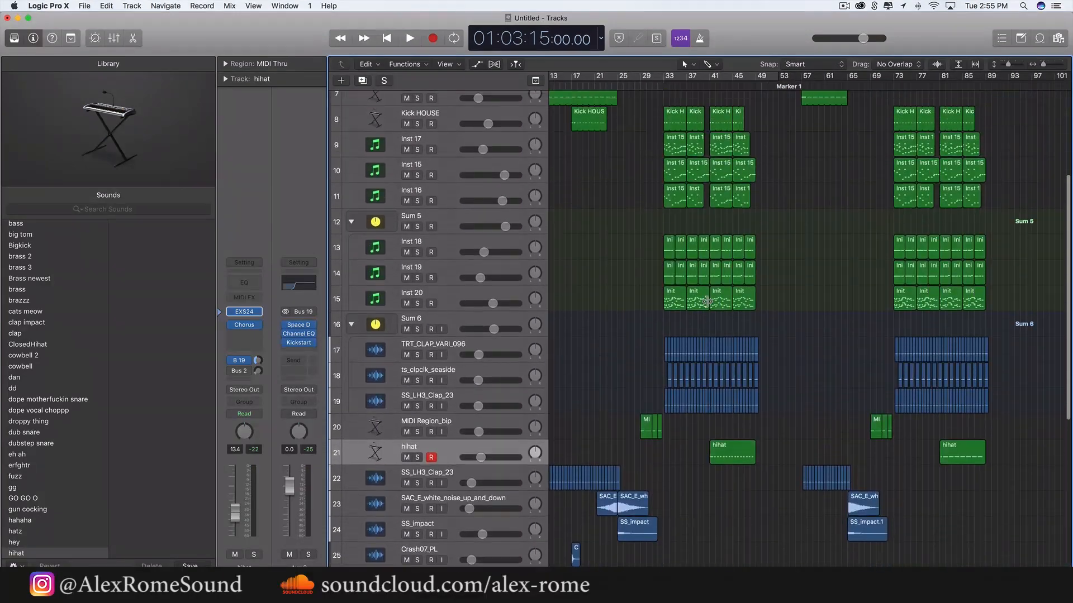
{"action": "scroll", "coordinate": [707, 302], "scroll_direction": "up", "scroll_amount": 6}
{"action": "scroll", "coordinate": [703, 265], "scroll_direction": "left", "scroll_amount": 3}
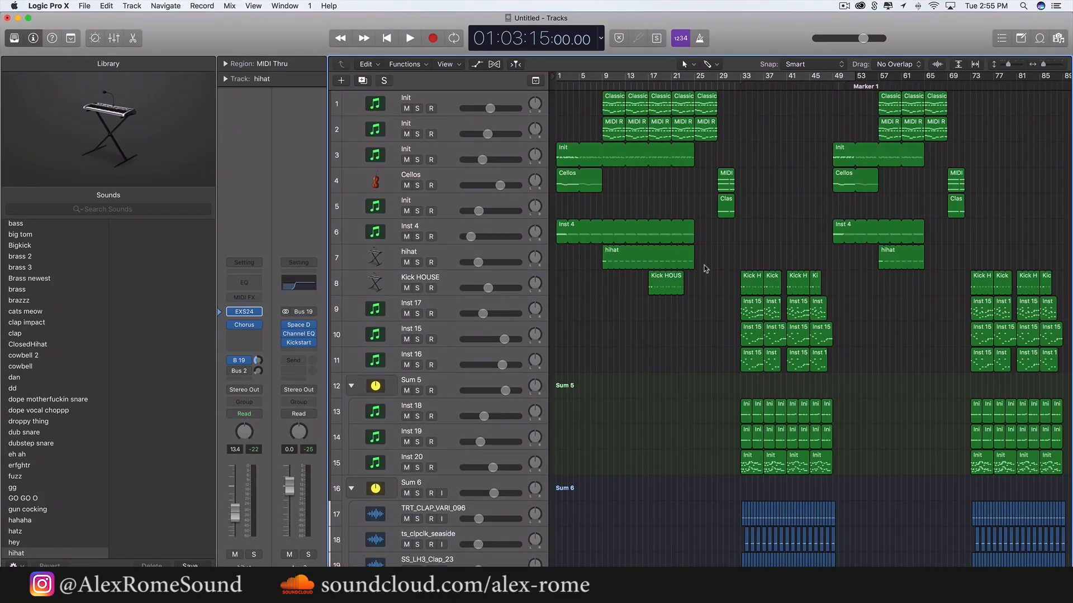
{"action": "scroll", "coordinate": [709, 313], "scroll_direction": "down", "scroll_amount": 8}
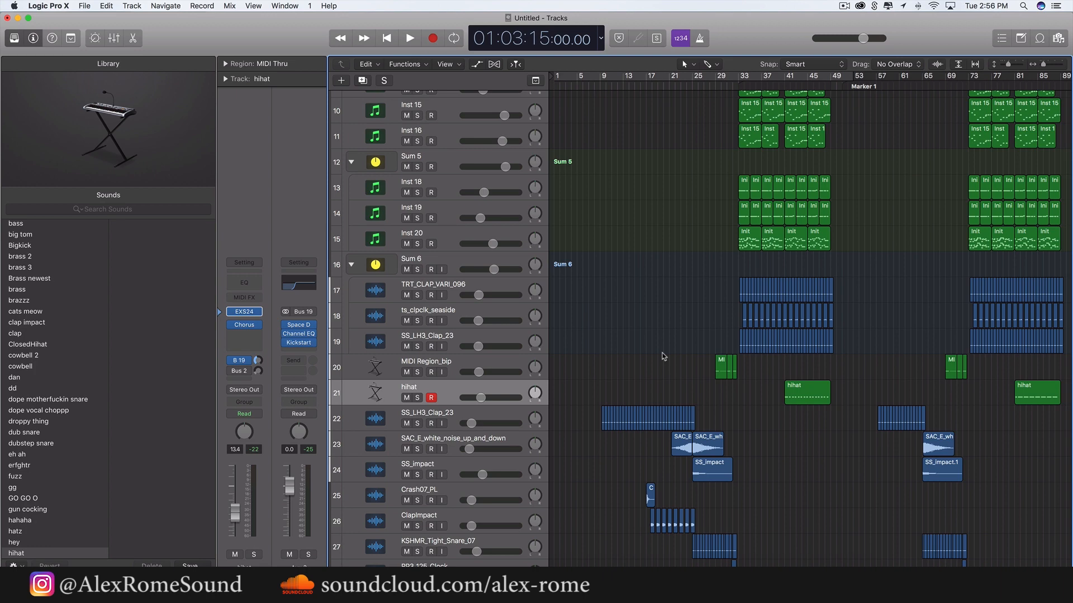
{"action": "scroll", "coordinate": [663, 356], "scroll_direction": "up", "scroll_amount": 7}
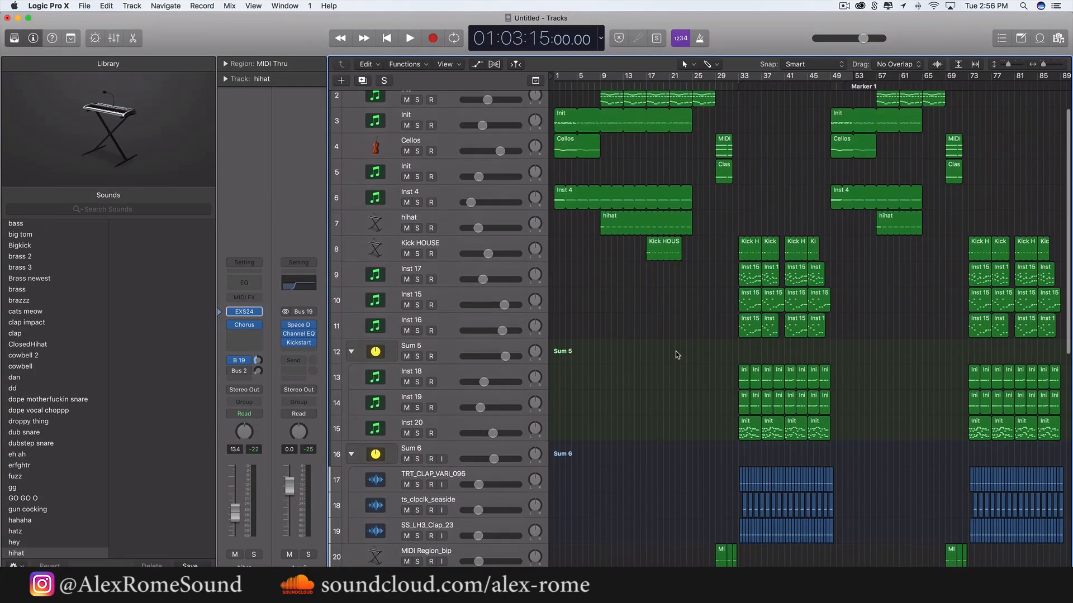
{"action": "scroll", "coordinate": [676, 355], "scroll_direction": "up", "scroll_amount": 2}
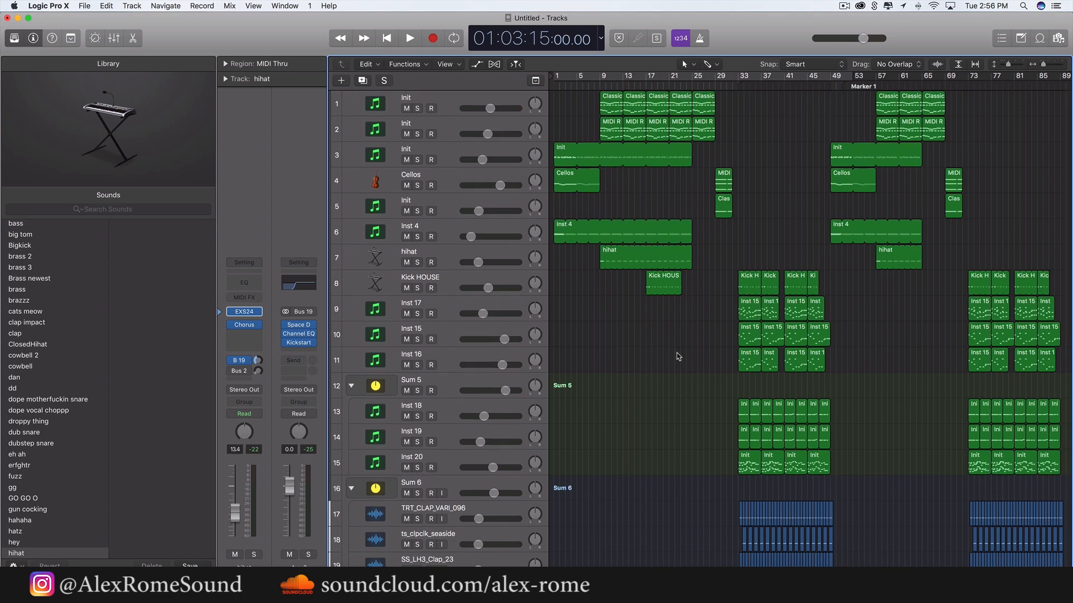
{"action": "scroll", "coordinate": [676, 353], "scroll_direction": "down", "scroll_amount": 15}
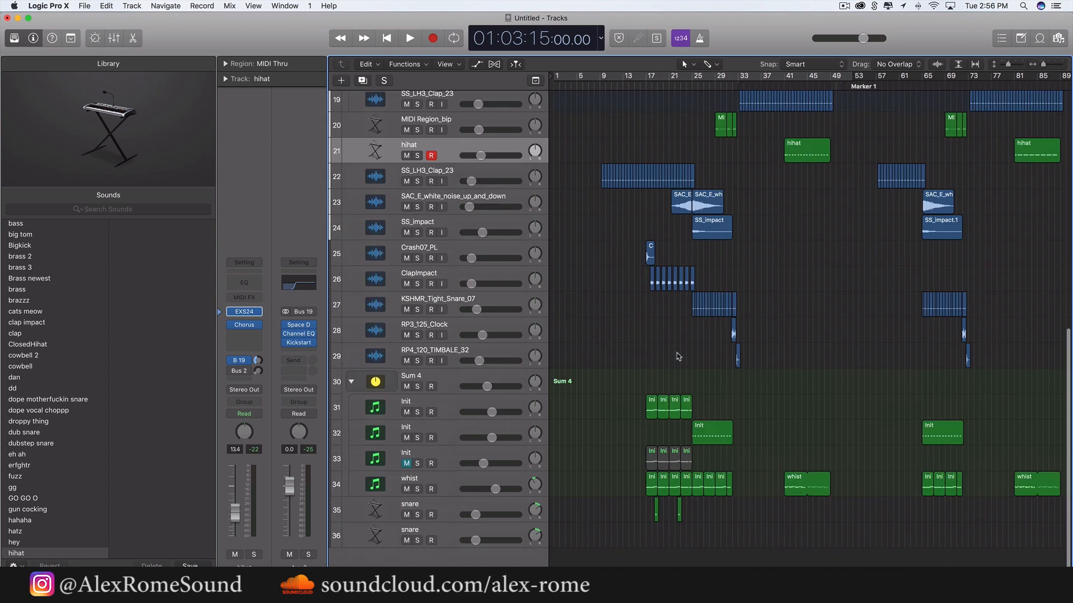
Inspect the empty outro space between bar 89 and the playhead, and view the whole arrangement's structure at once
{"action": "scroll", "coordinate": [846, 381], "scroll_direction": "right", "scroll_amount": 13}
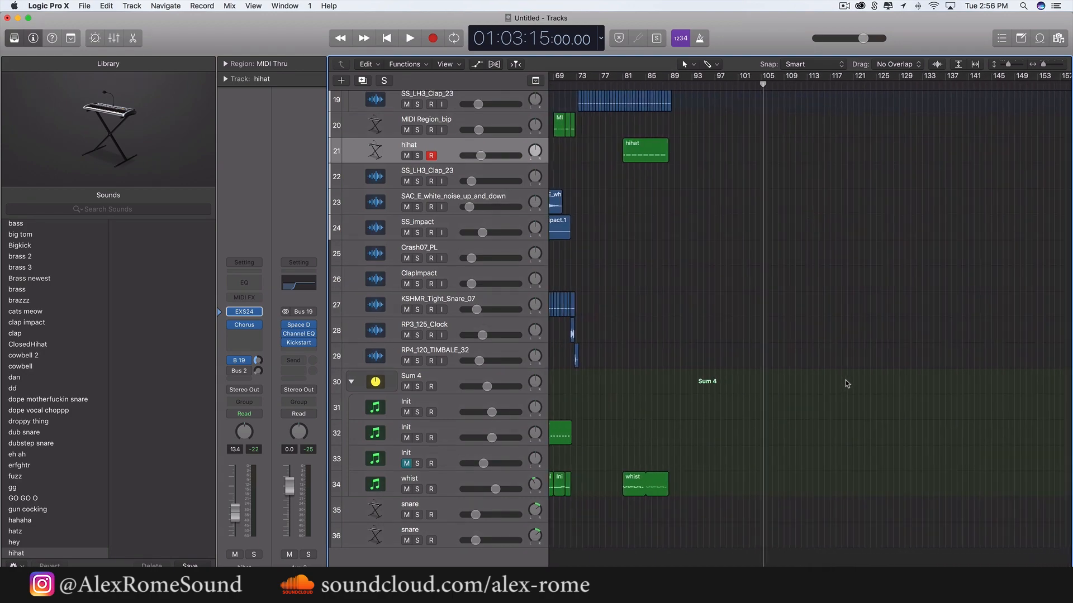
{"action": "scroll", "coordinate": [846, 381], "scroll_direction": "left", "scroll_amount": 14}
{"action": "scroll", "coordinate": [846, 381], "scroll_direction": "up", "scroll_amount": 3}
{"action": "scroll", "coordinate": [846, 381], "scroll_direction": "up", "scroll_amount": 14}
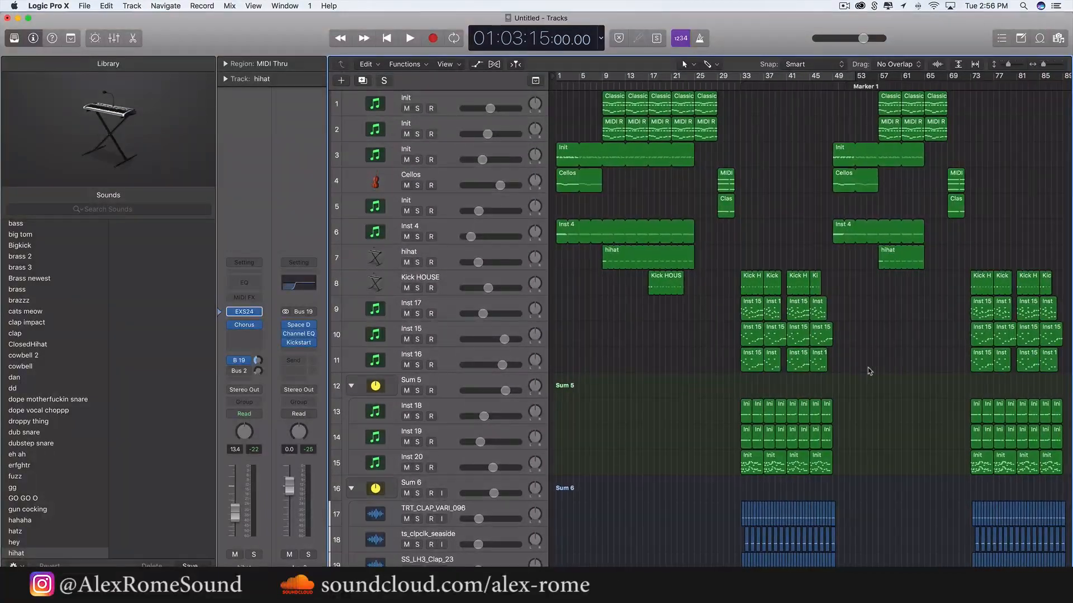
{"action": "scroll", "coordinate": [868, 371], "scroll_direction": "down", "scroll_amount": 4}
{"action": "scroll", "coordinate": [838, 296], "scroll_direction": "up", "scroll_amount": 2}
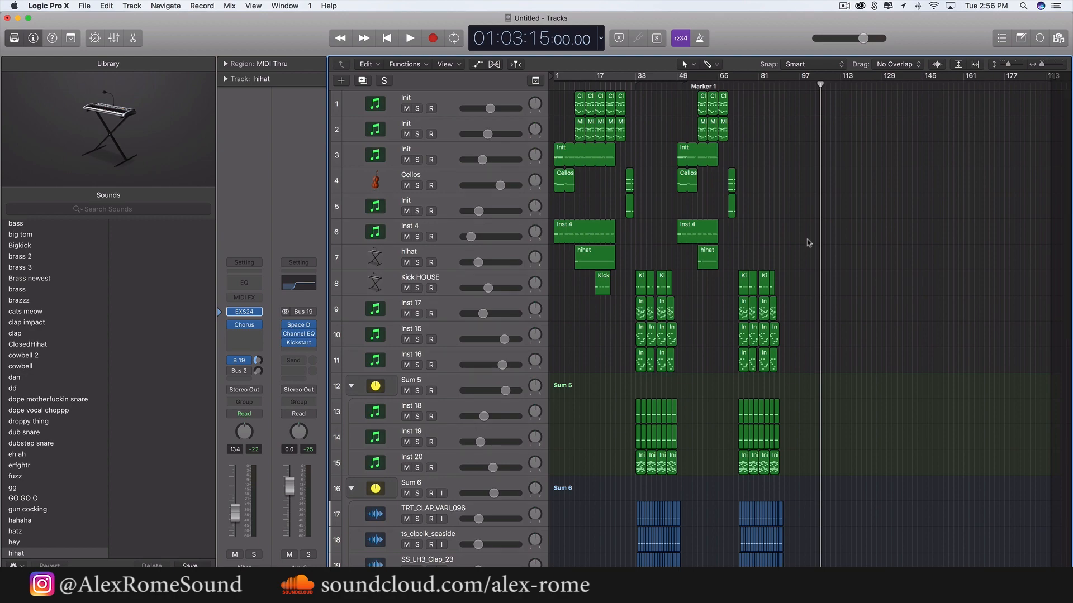
{"action": "scroll", "coordinate": [808, 243], "scroll_direction": "down", "scroll_amount": 8}
{"action": "scroll", "coordinate": [809, 236], "scroll_direction": "up", "scroll_amount": 10}
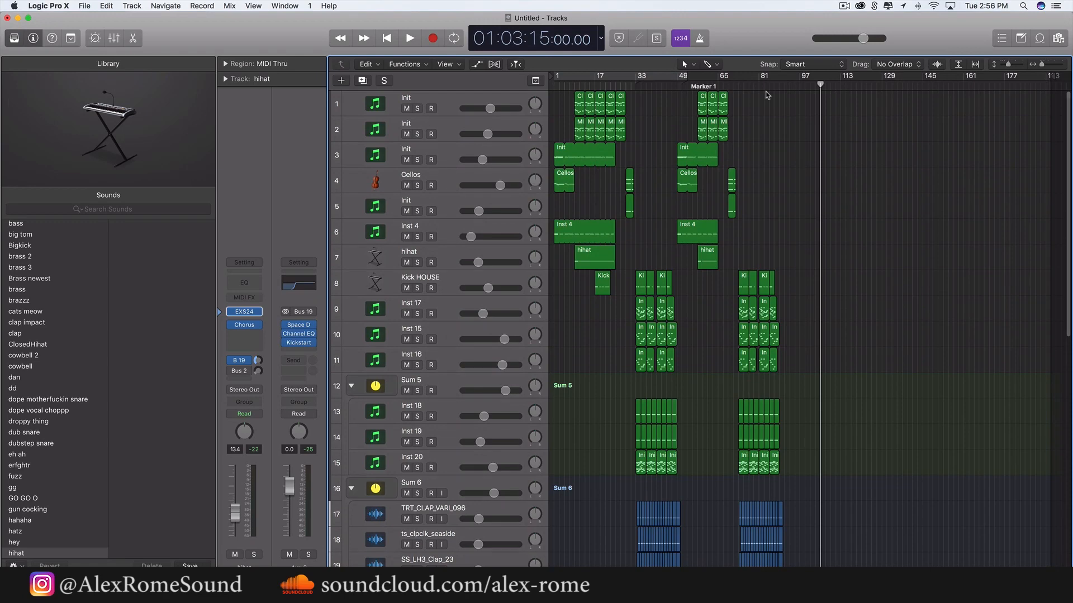
{"action": "left_click", "coordinate": [844, 6]}
{"action": "left_click", "coordinate": [909, 216]}
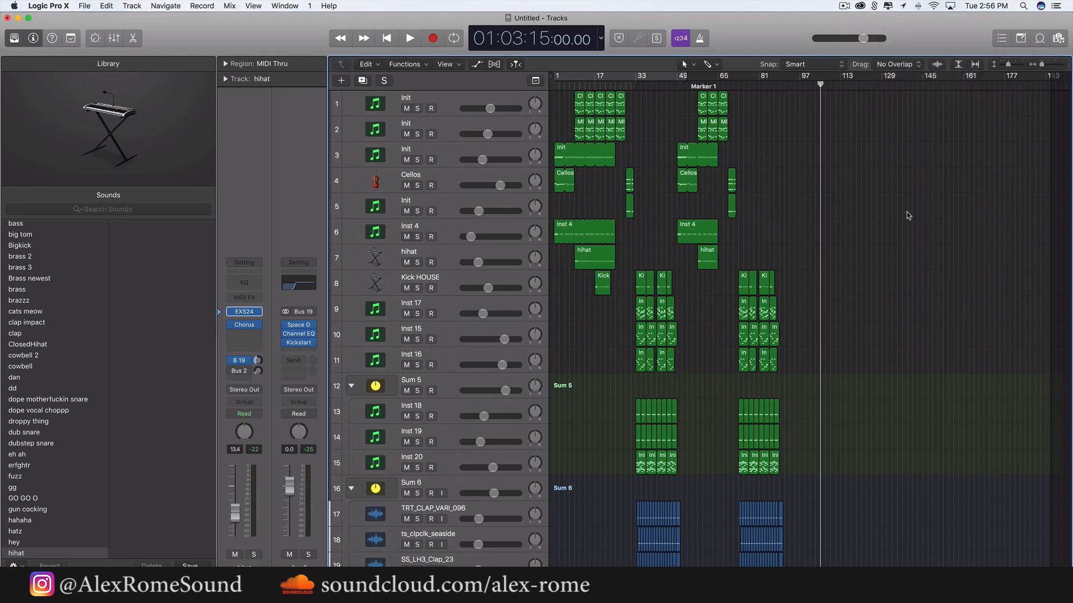
Play the whole arrangement from the beginning with both halves in view and listen through the first drop
{"action": "scroll", "coordinate": [863, 231], "scroll_direction": "up", "scroll_amount": 3}
{"action": "scroll", "coordinate": [819, 256], "scroll_direction": "up", "scroll_amount": 6}
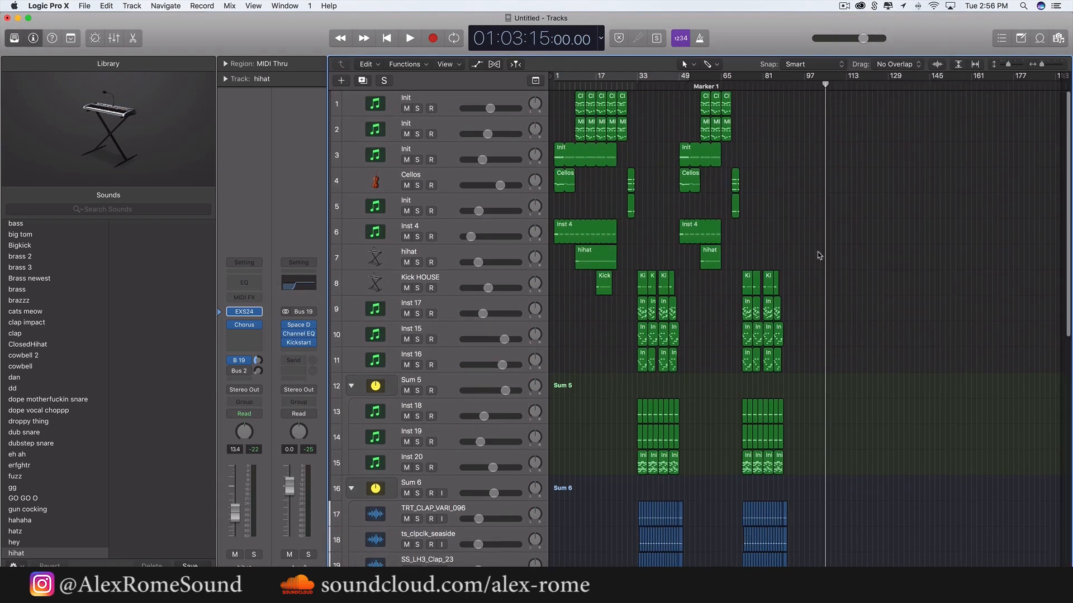
{"action": "scroll", "coordinate": [817, 251], "scroll_direction": "left", "scroll_amount": 2}
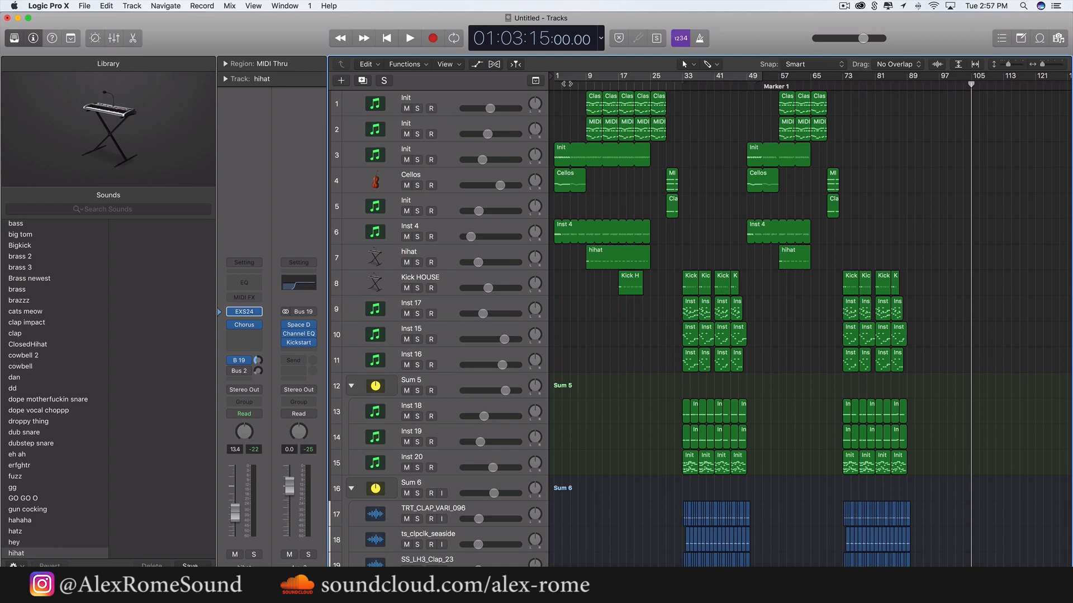
{"action": "key", "text": "Return"}
{"action": "key", "text": "space"}
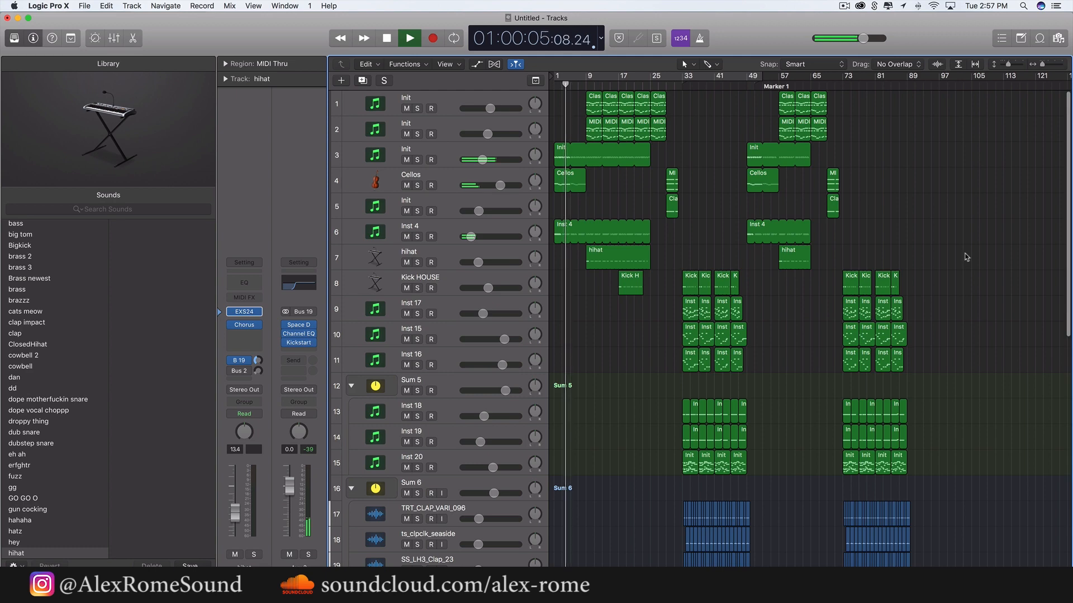
{"action": "scroll", "coordinate": [967, 257], "scroll_direction": "down", "scroll_amount": 15}
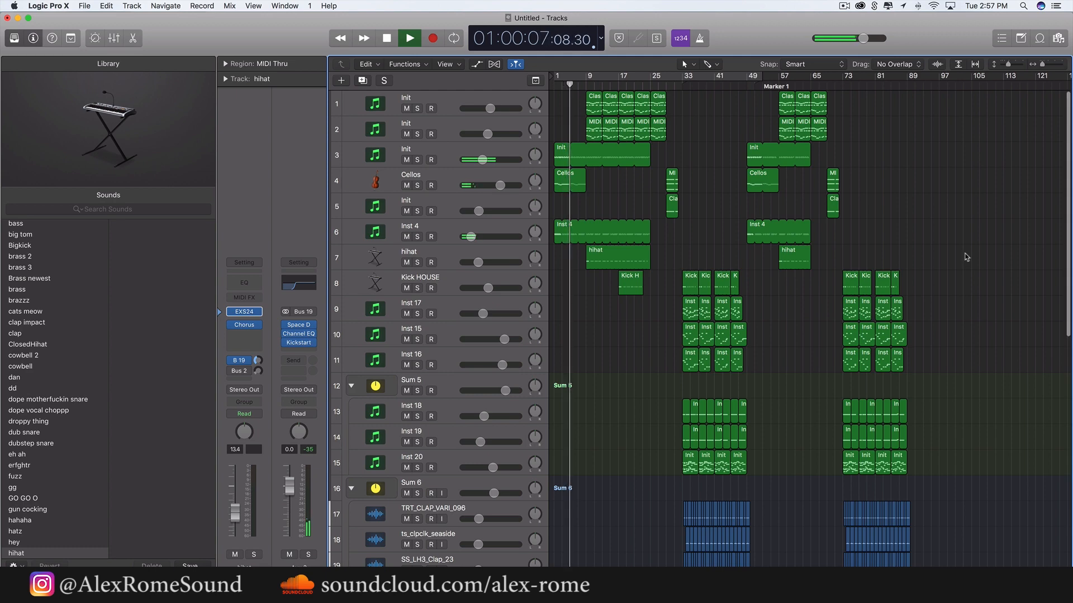
{"action": "scroll", "coordinate": [976, 225], "scroll_direction": "up", "scroll_amount": 15}
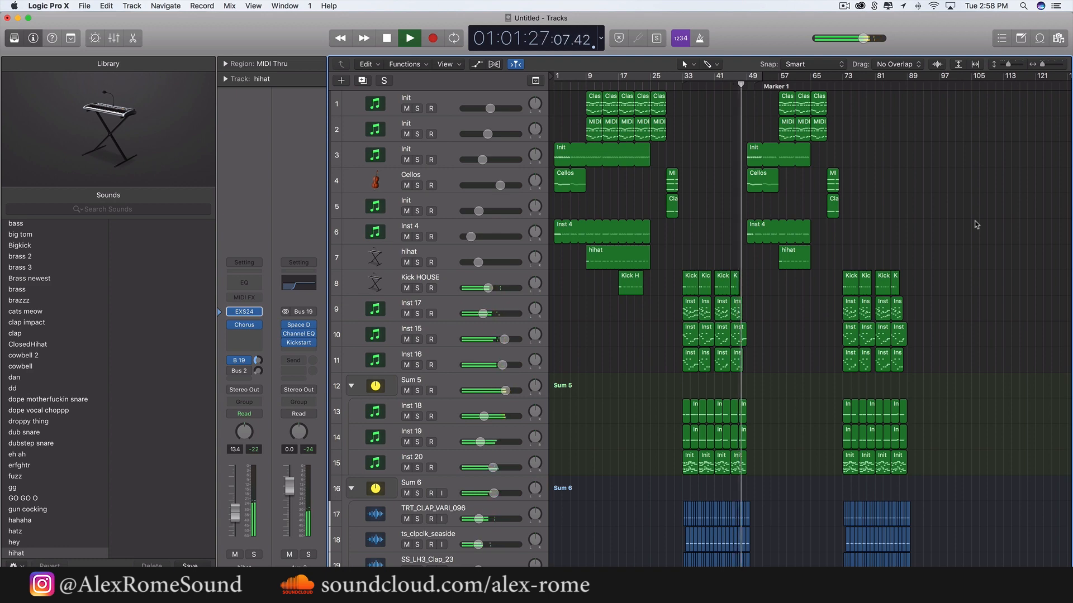
Follow the playback closely from the end of the first drop through the repeated section at bar 49 to the second drop
{"action": "scroll", "coordinate": [986, 233], "scroll_direction": "up", "scroll_amount": 5}
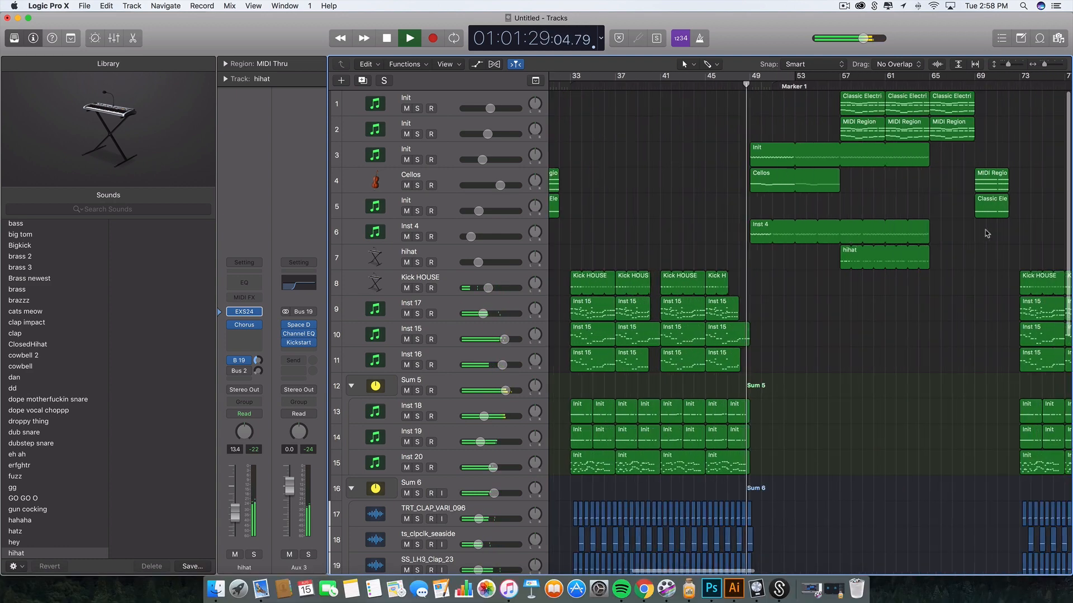
{"action": "scroll", "coordinate": [987, 233], "scroll_direction": "down", "scroll_amount": 1}
{"action": "scroll", "coordinate": [986, 233], "scroll_direction": "right", "scroll_amount": 5}
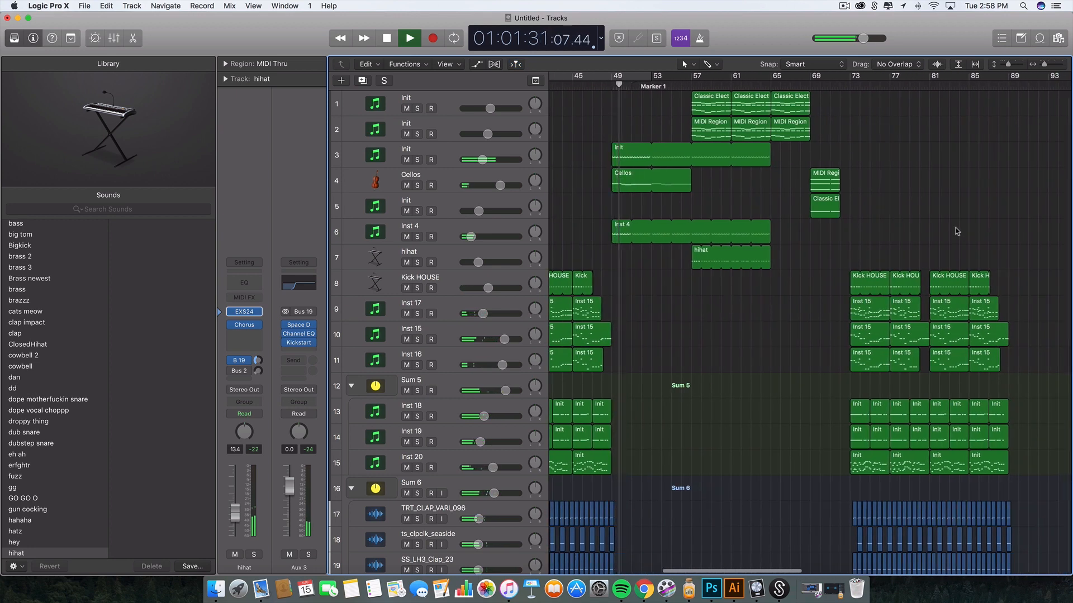
{"action": "scroll", "coordinate": [956, 232], "scroll_direction": "right", "scroll_amount": 2}
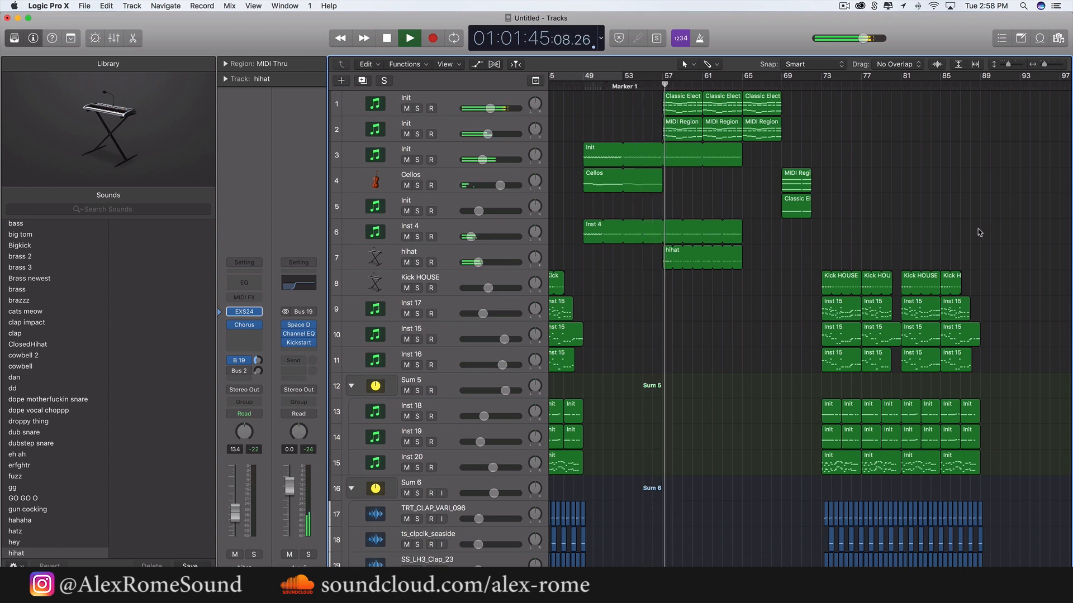
{"action": "scroll", "coordinate": [978, 229], "scroll_direction": "right", "scroll_amount": 3}
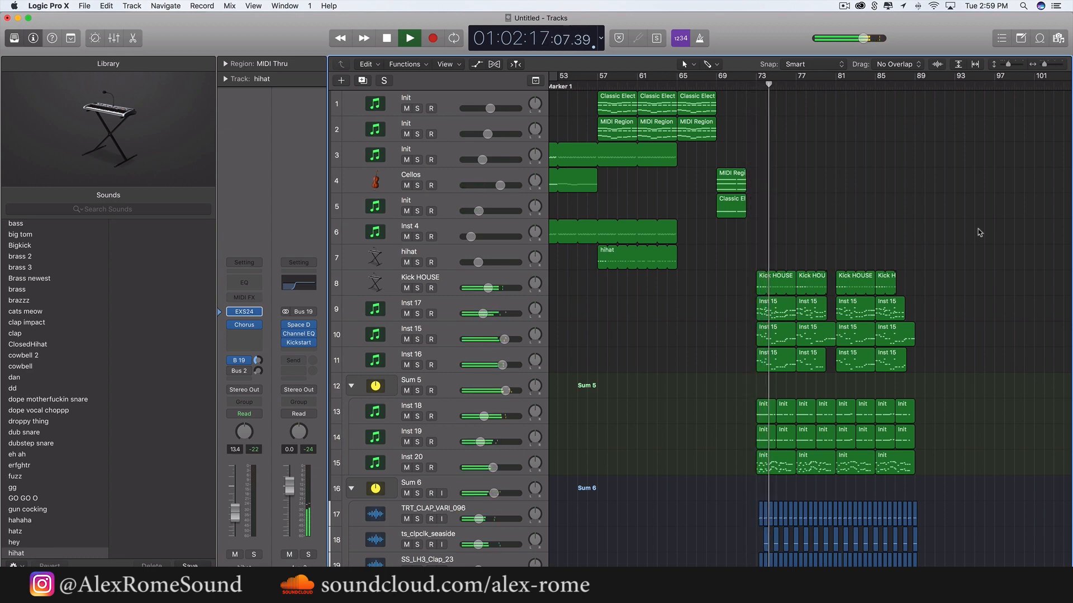
Listen to the second drop from bar 73 while examining its kick, Sum 5, Sum 6 and hihat layers
{"action": "scroll", "coordinate": [977, 232], "scroll_direction": "down", "scroll_amount": 4}
{"action": "scroll", "coordinate": [977, 229], "scroll_direction": "down", "scroll_amount": 3}
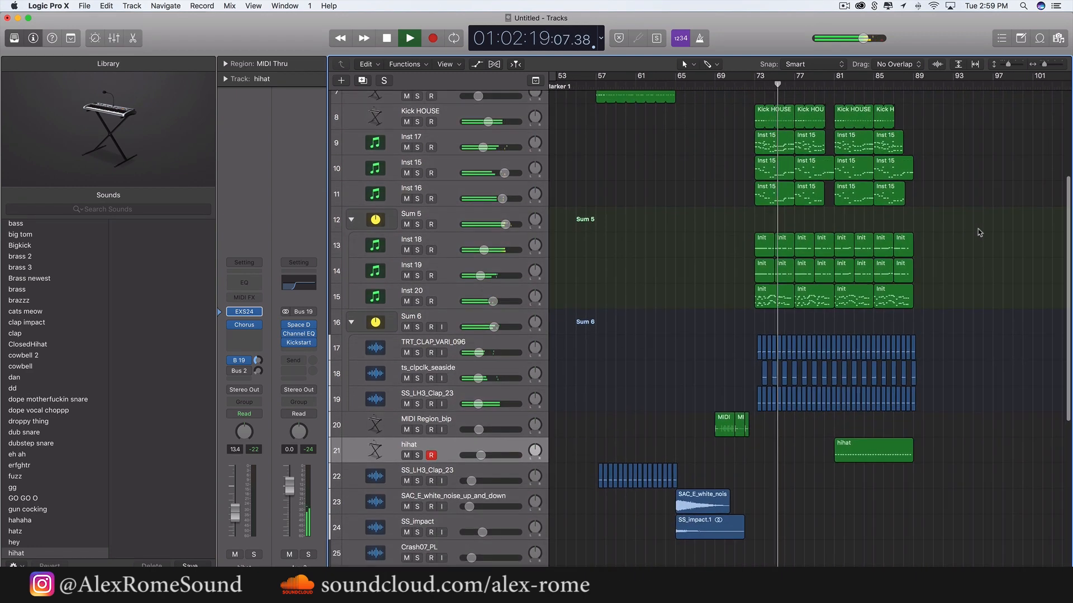
{"action": "scroll", "coordinate": [977, 229], "scroll_direction": "right", "scroll_amount": 2}
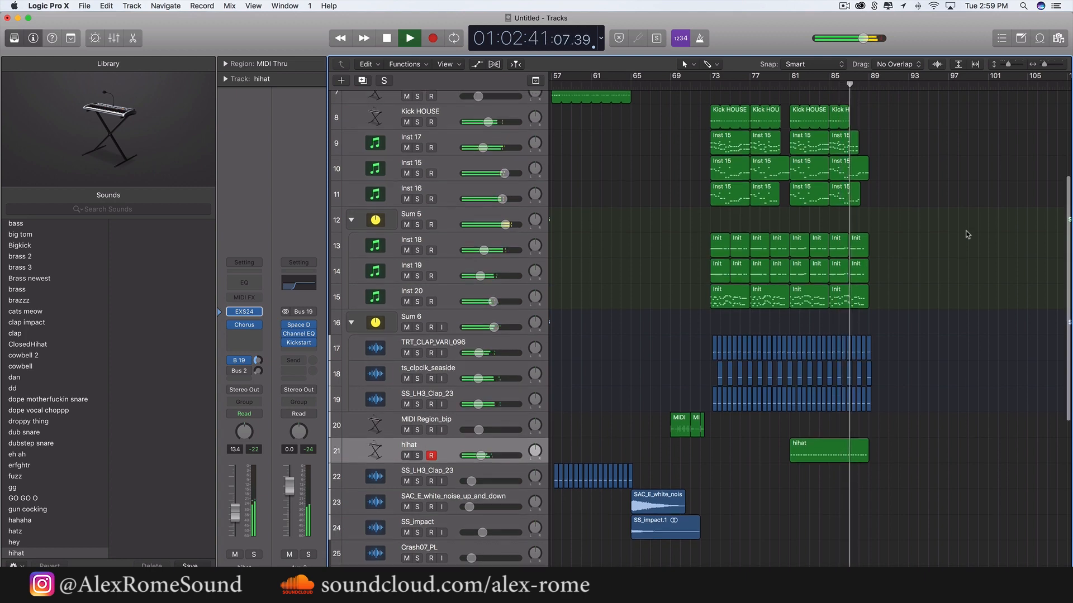
{"action": "scroll", "coordinate": [965, 231], "scroll_direction": "up", "scroll_amount": 1}
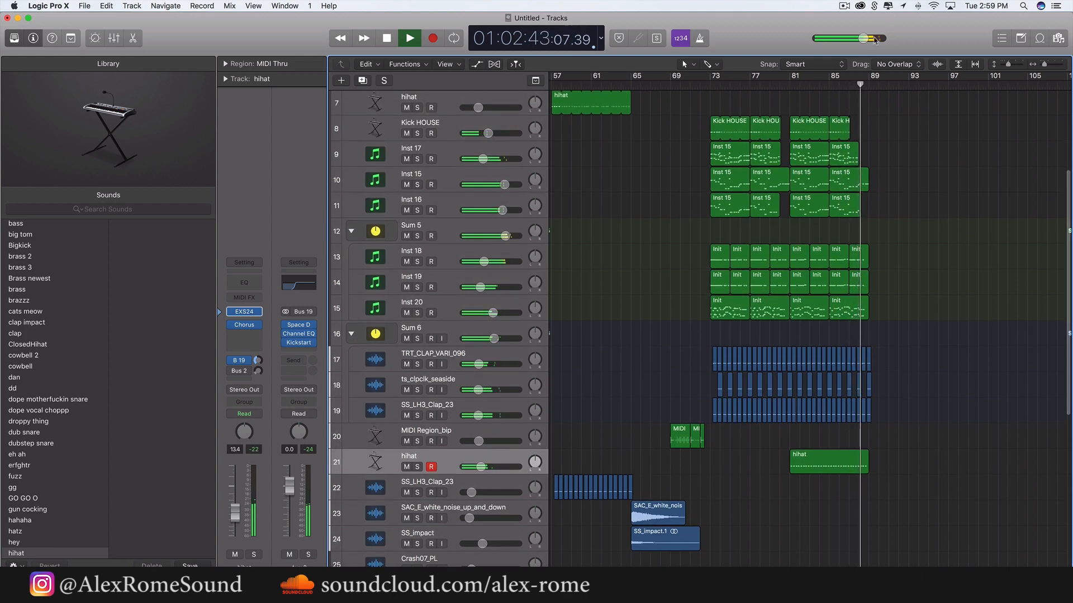
{"action": "left_click", "coordinate": [844, 6]}
{"action": "left_click", "coordinate": [846, 29]}
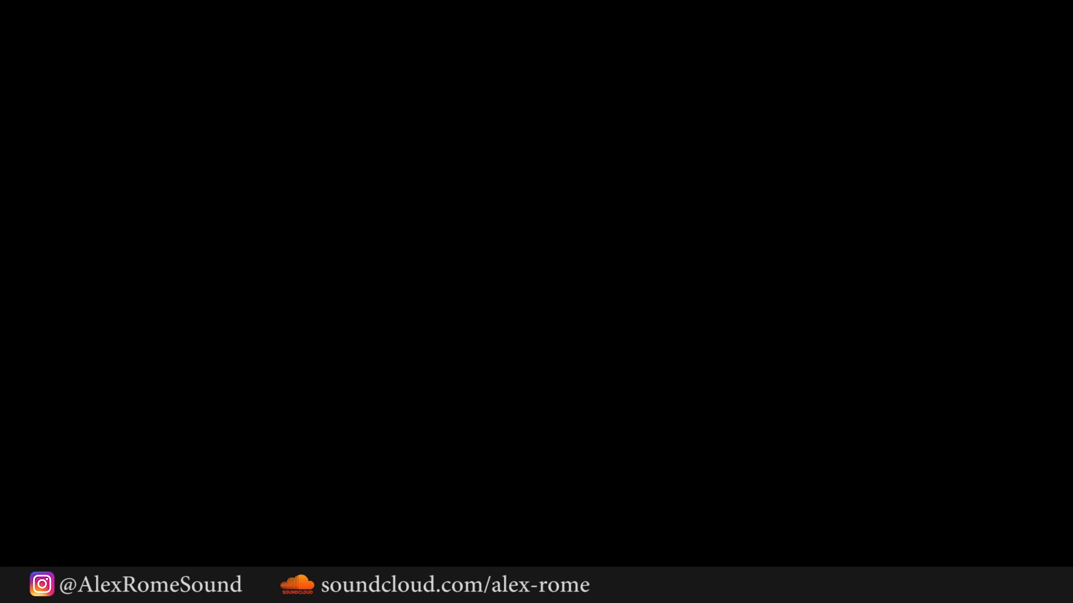